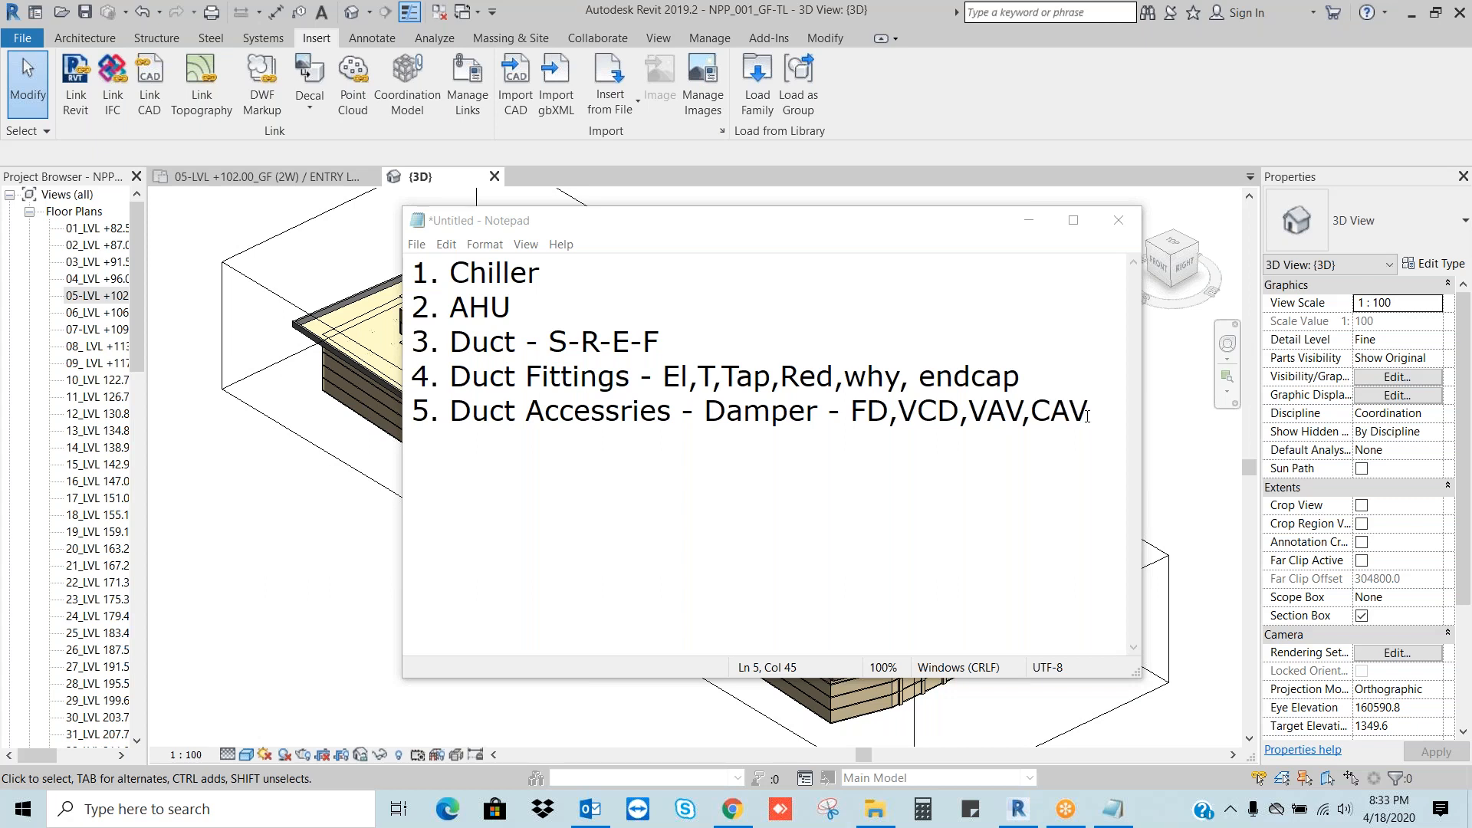
left_click_drag(887, 412, 854, 410)
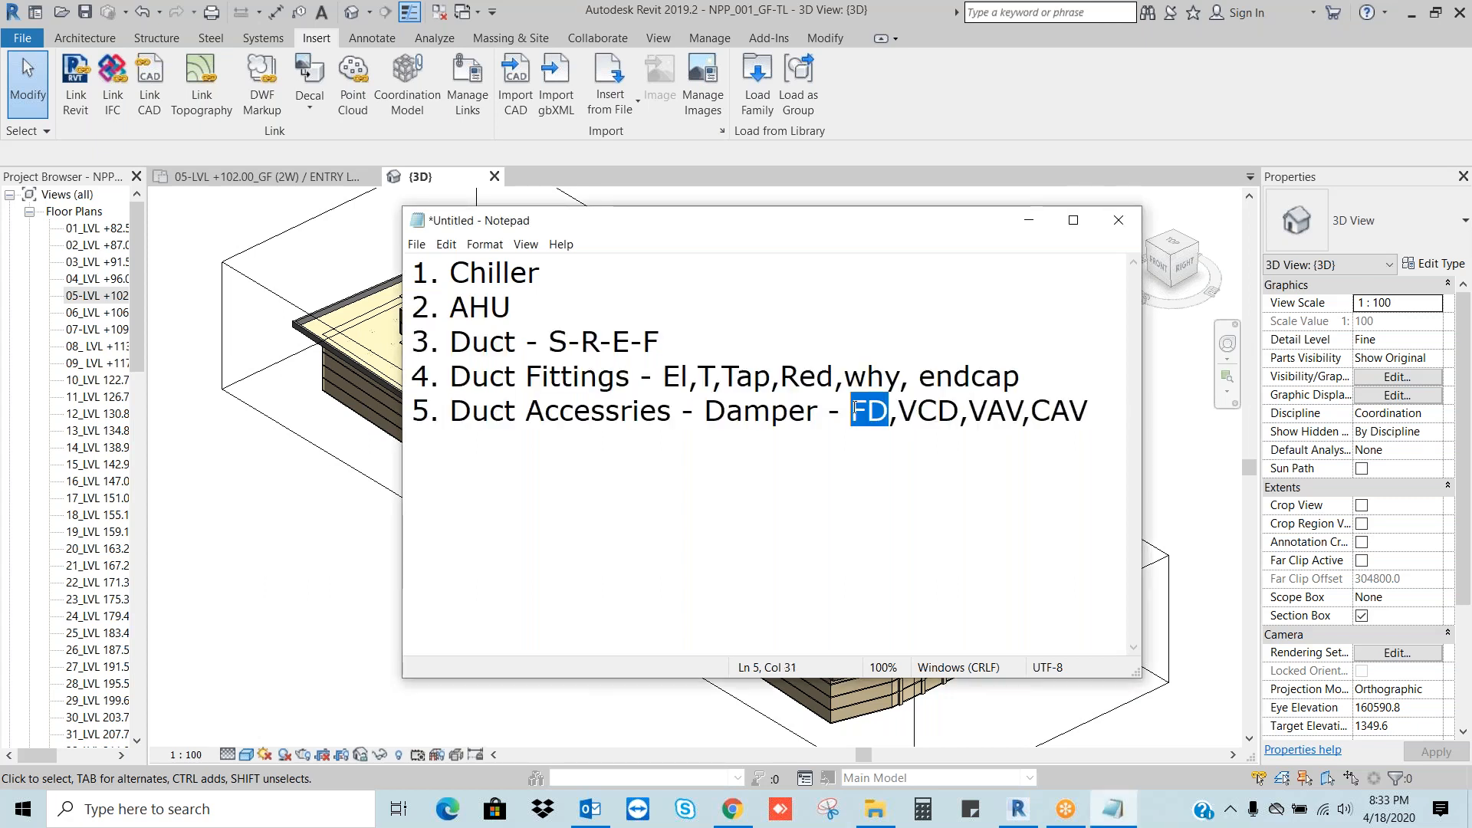
left_click(874, 463)
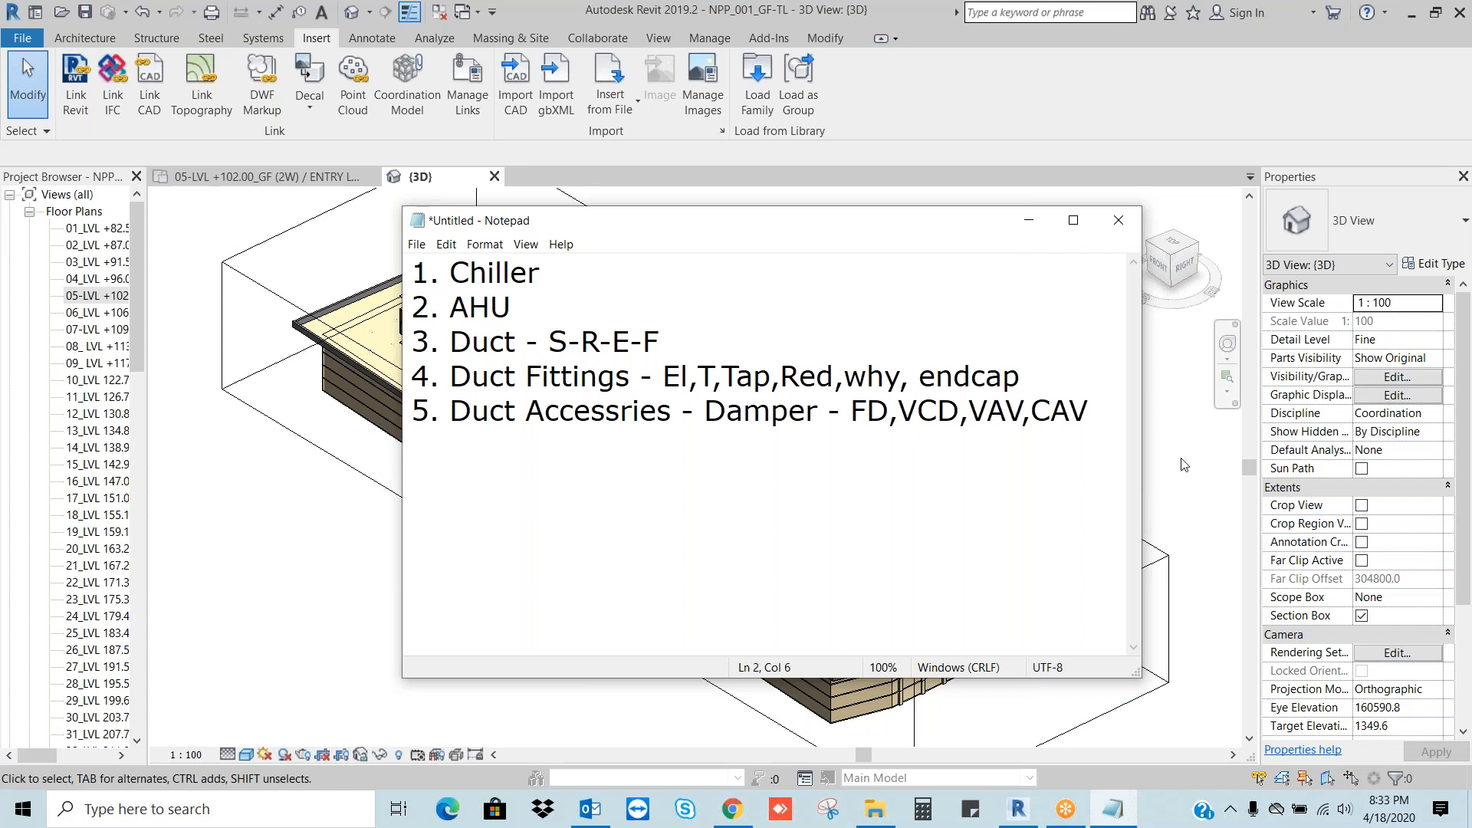
Add the line "6. Diffusers" at the end of the HVAC component list in the note.
key("Return")
type("6. Diffusers")
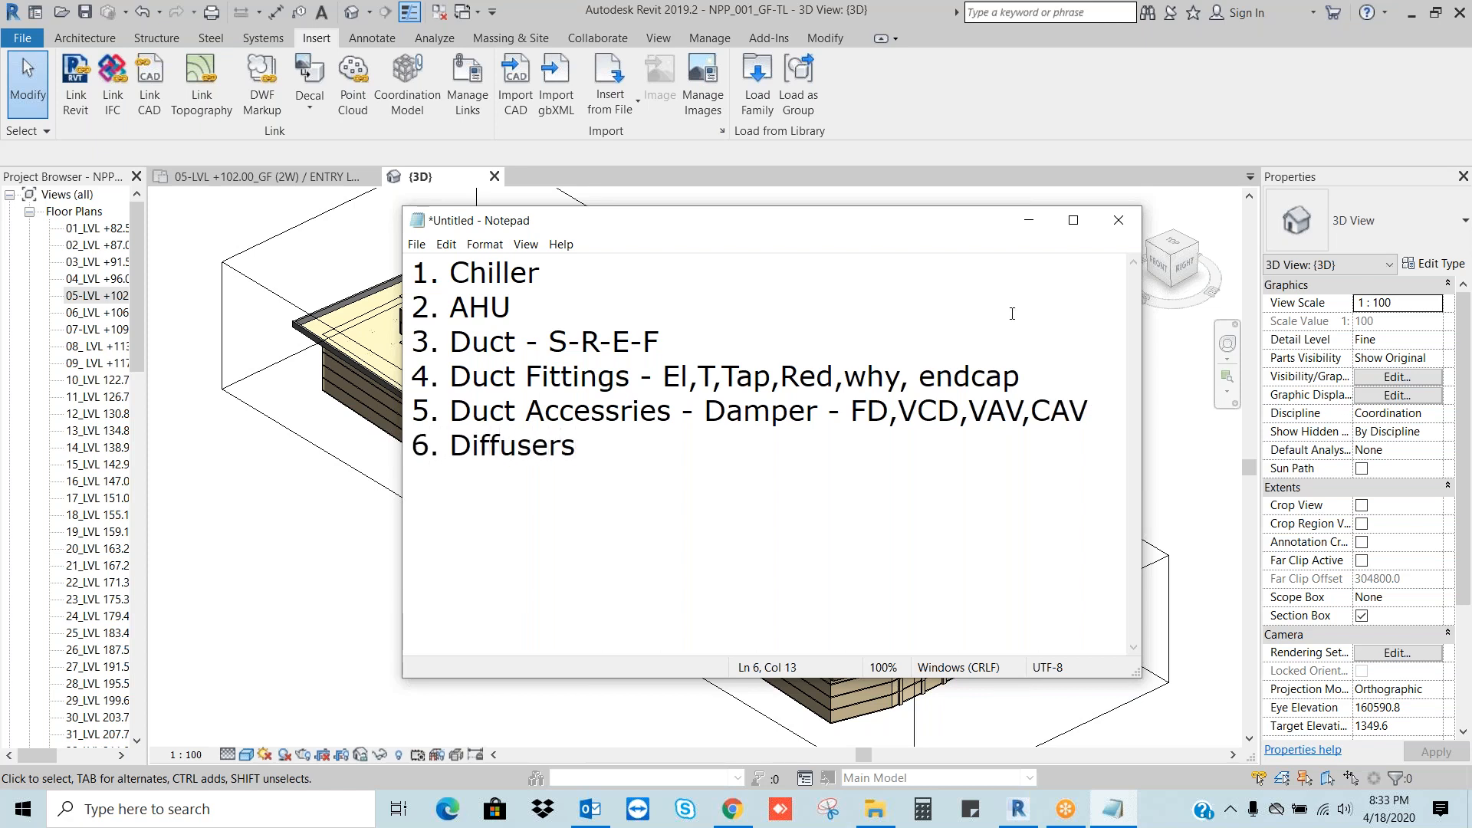
left_click_drag(519, 309, 440, 307)
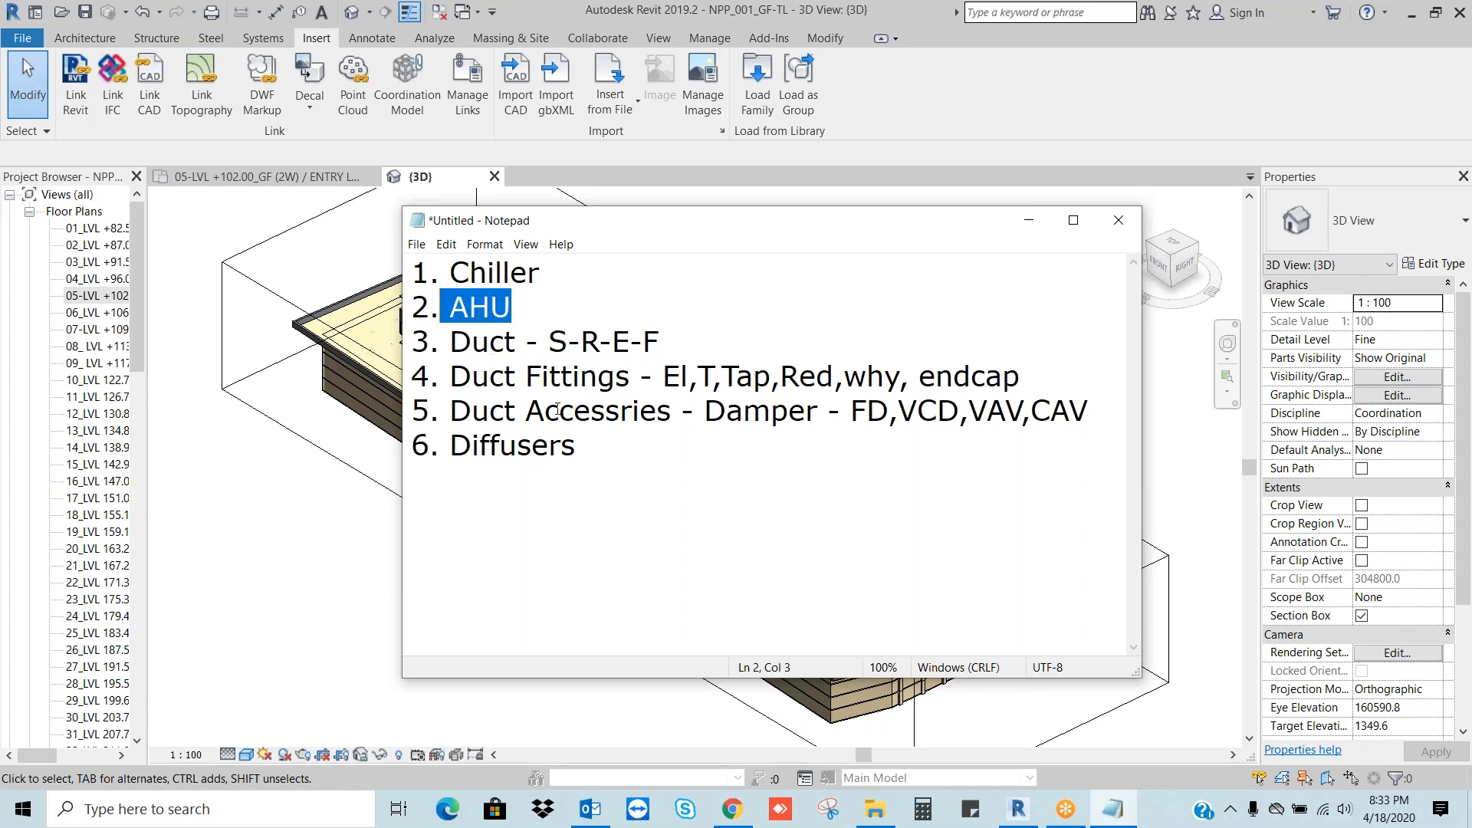
left_click_drag(592, 445, 460, 445)
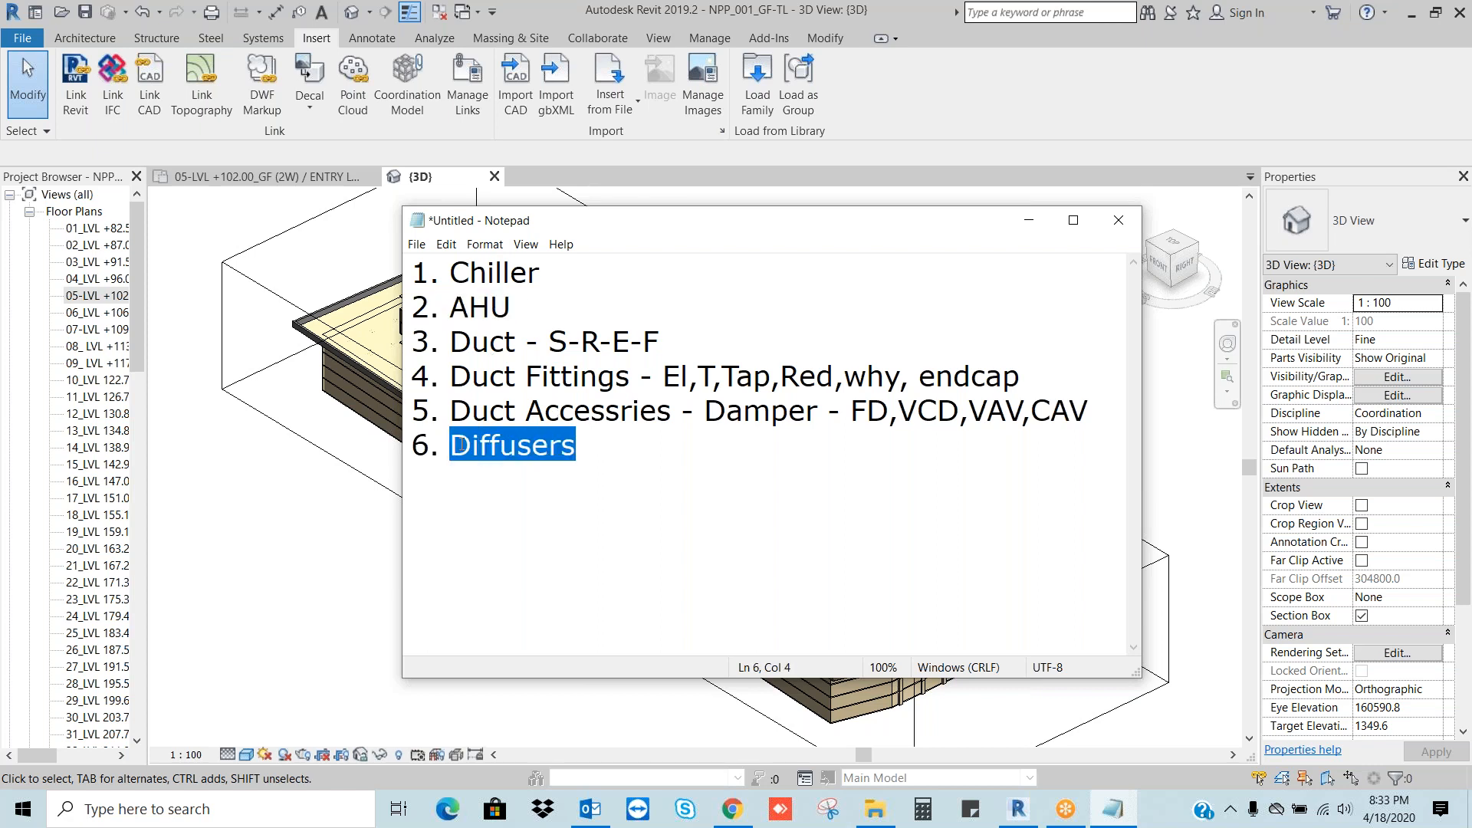
left_click_drag(471, 375, 634, 375)
left_click_drag(451, 414, 668, 414)
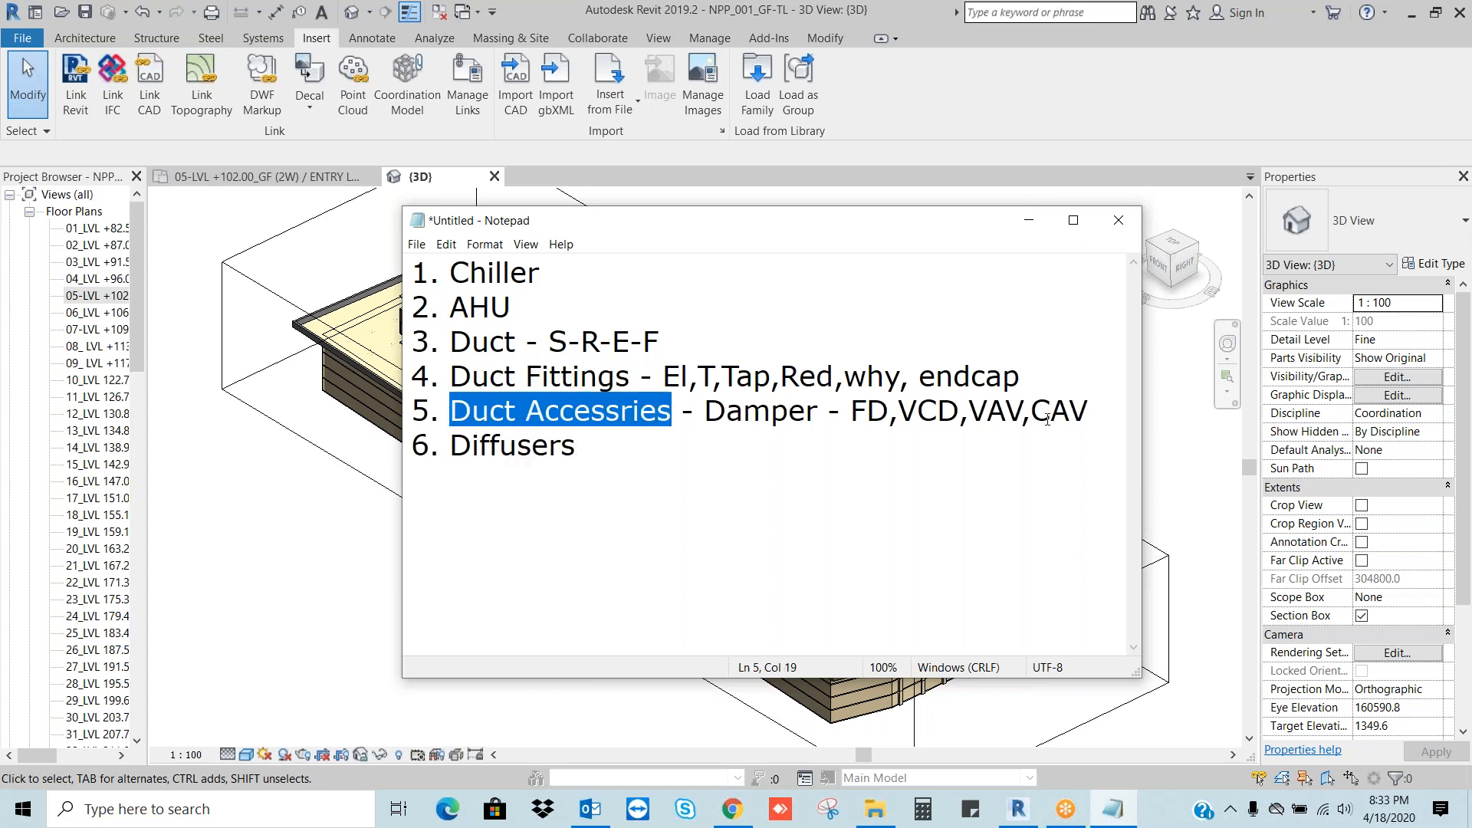
Insert the line "6. Duct Insulation and Lining" after the duct accessories entry and renumber Diffusers as 7.
left_click(1100, 414)
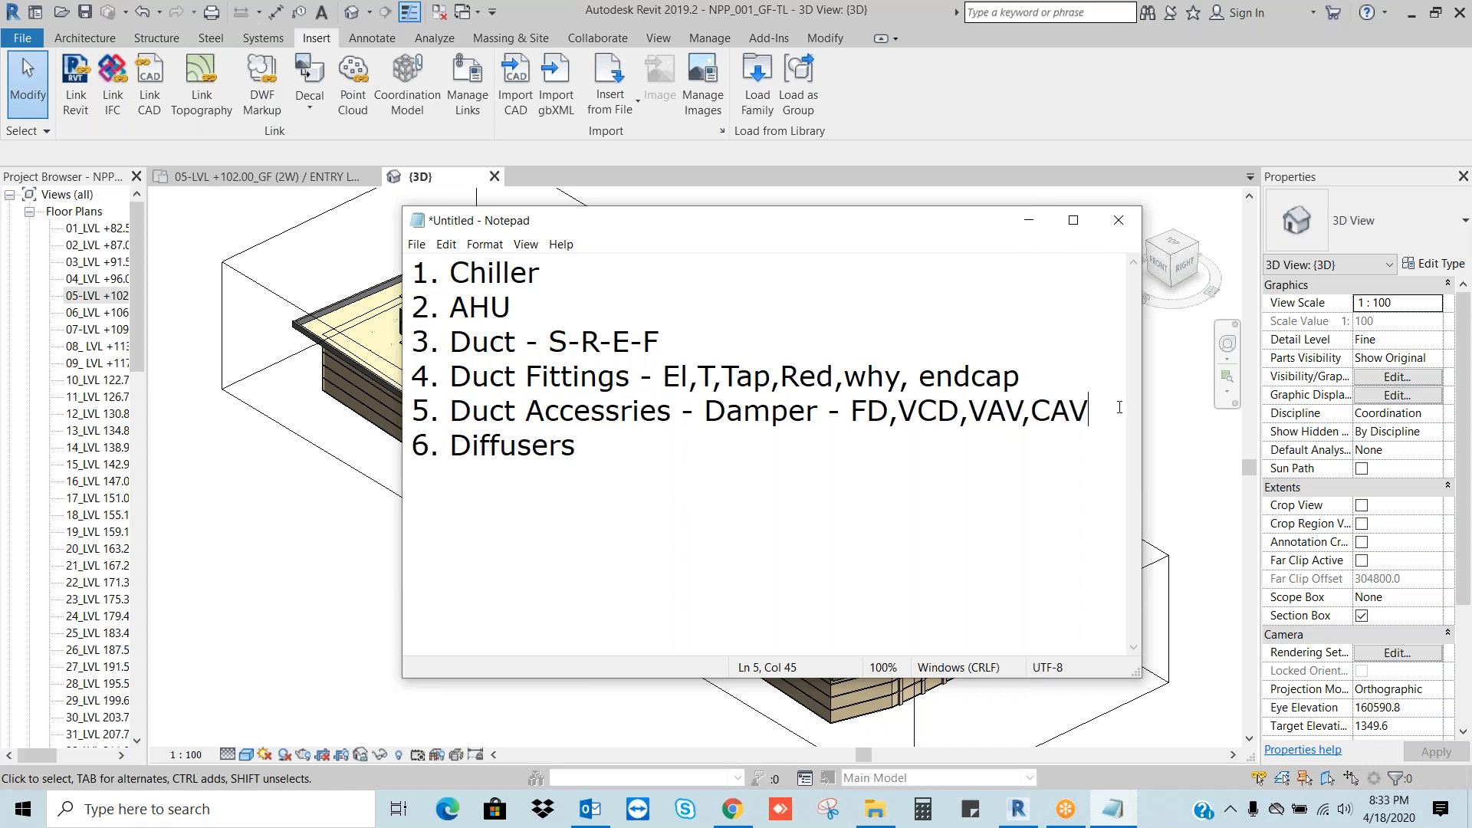
key("Return")
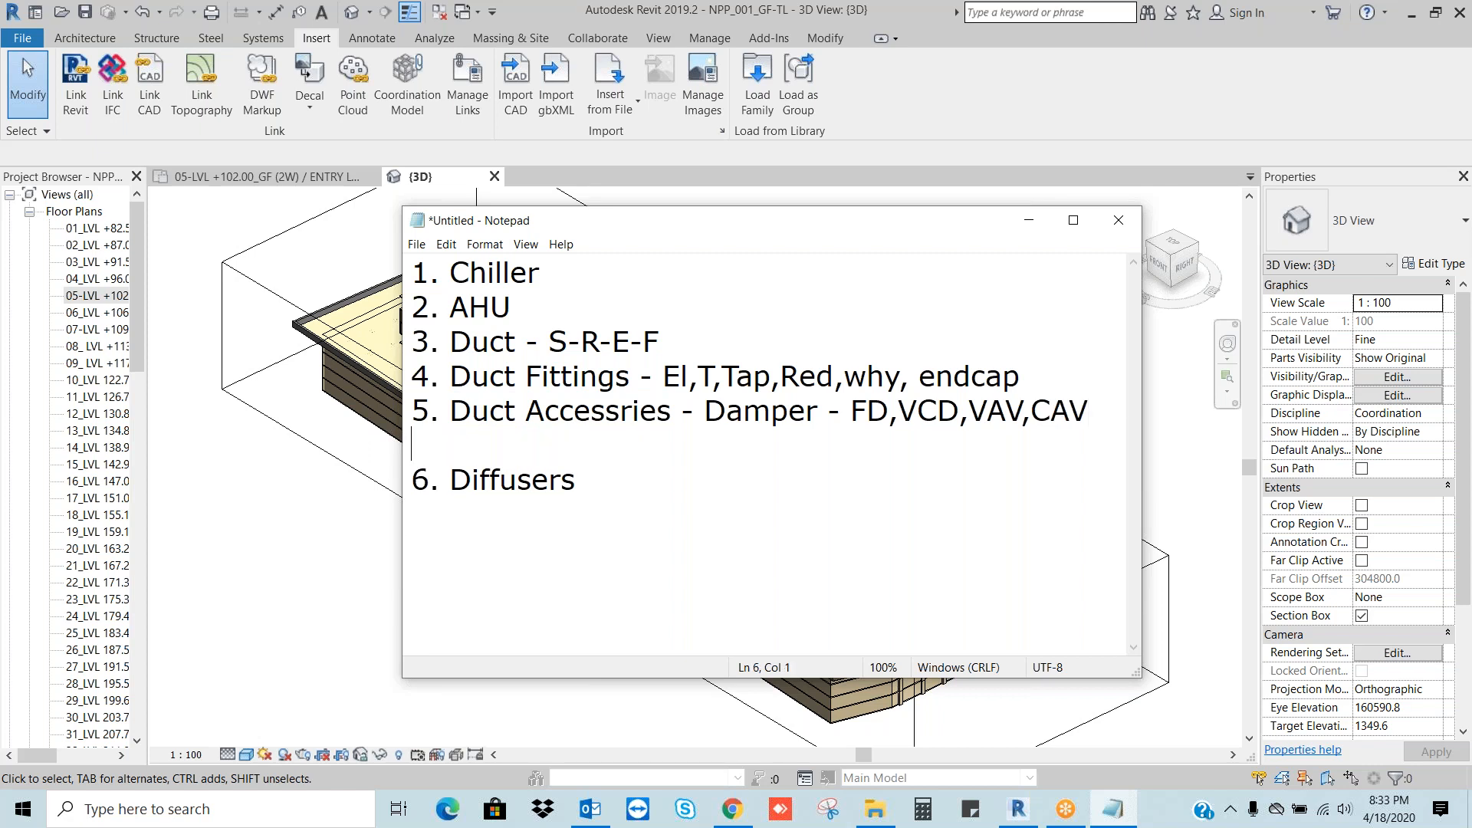
type("6. Duct Insulation")
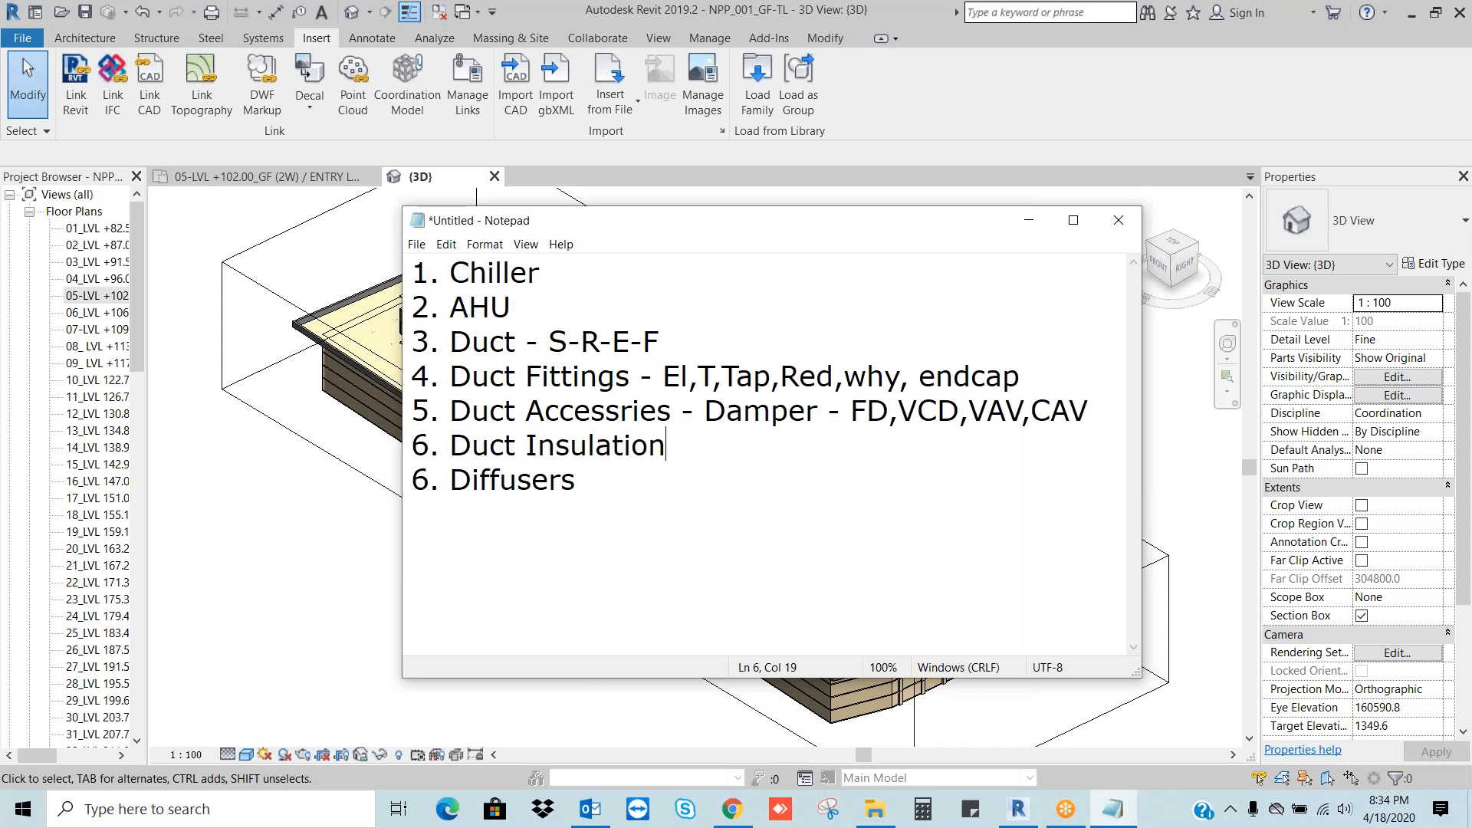
type(" and Lining")
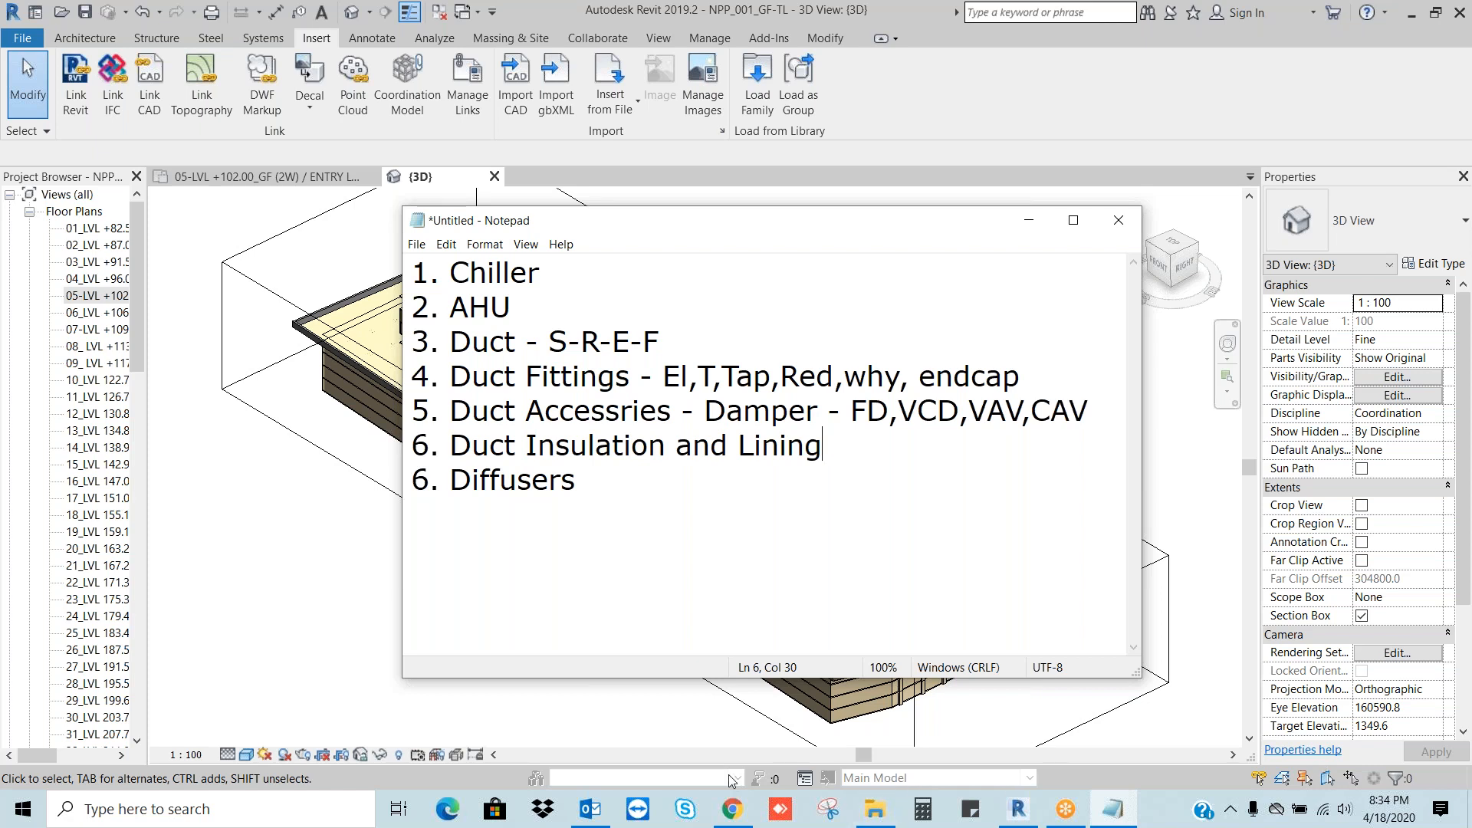
key("BackSpace")
type("7")
left_click_drag(523, 303, 445, 304)
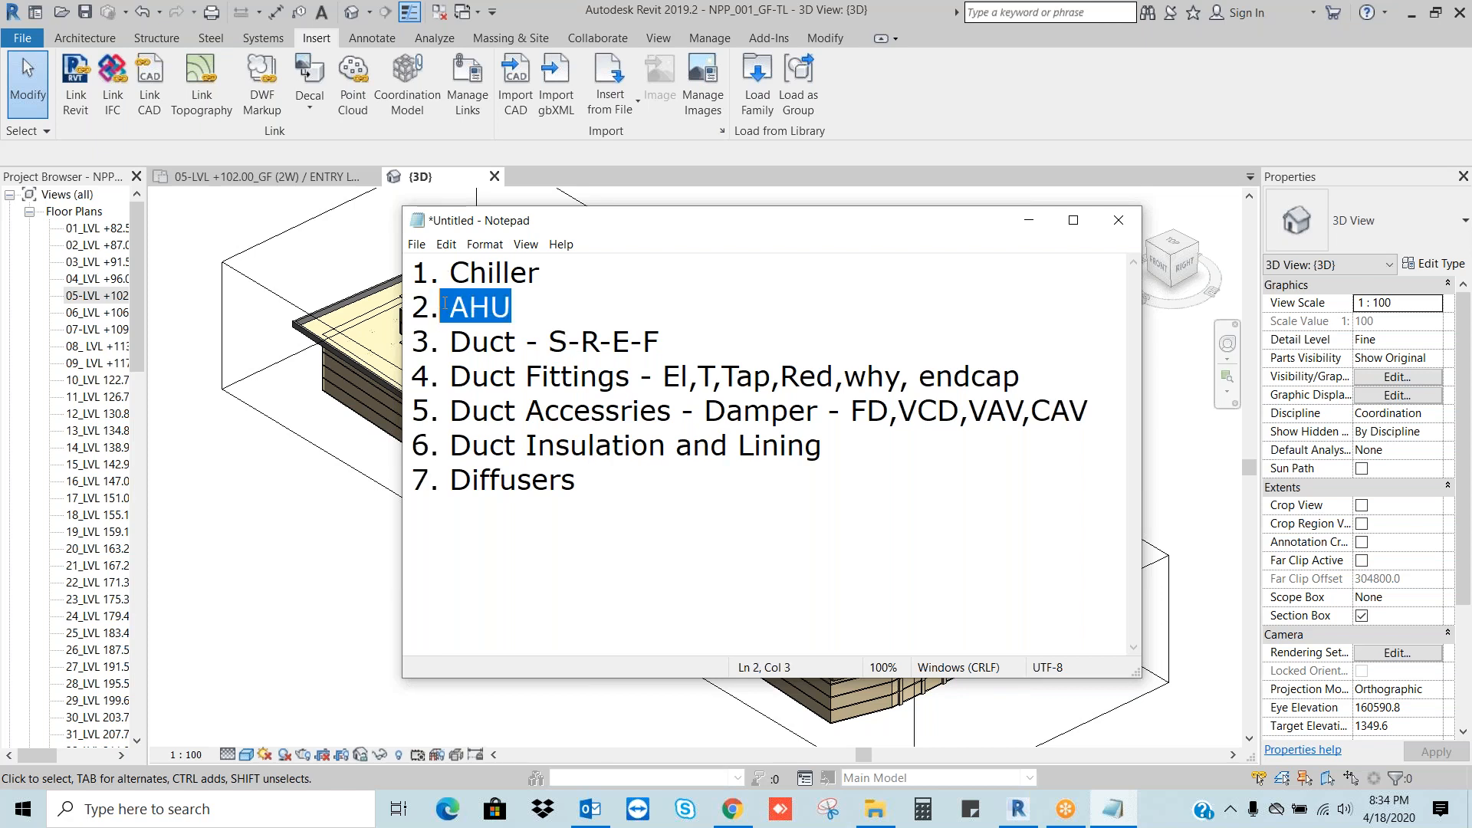
left_click(537, 305)
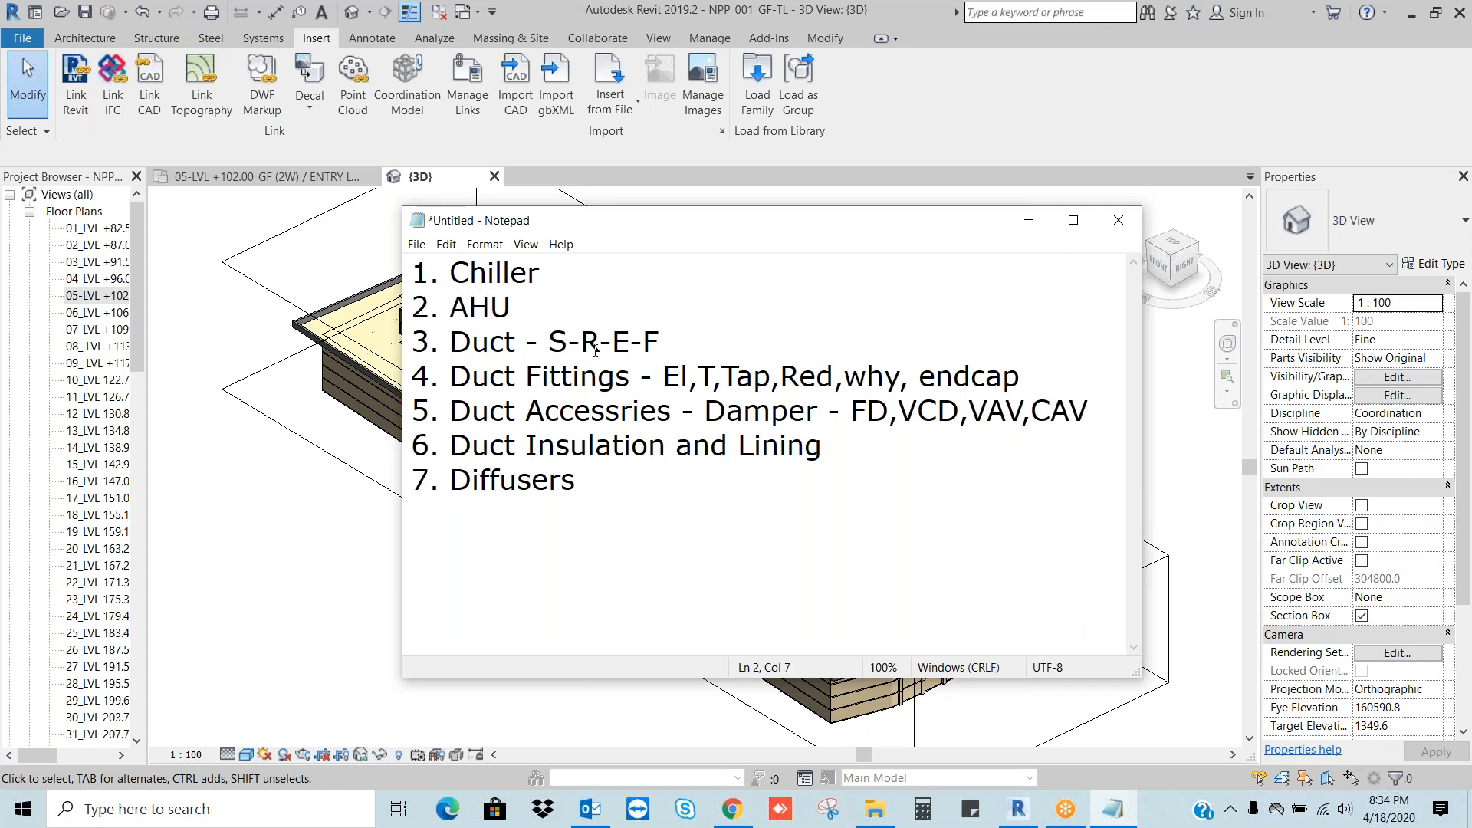
Switch to Revit and create a new project from the Mechanical-Default_Metric template in the US Metric folder.
left_click(257, 223)
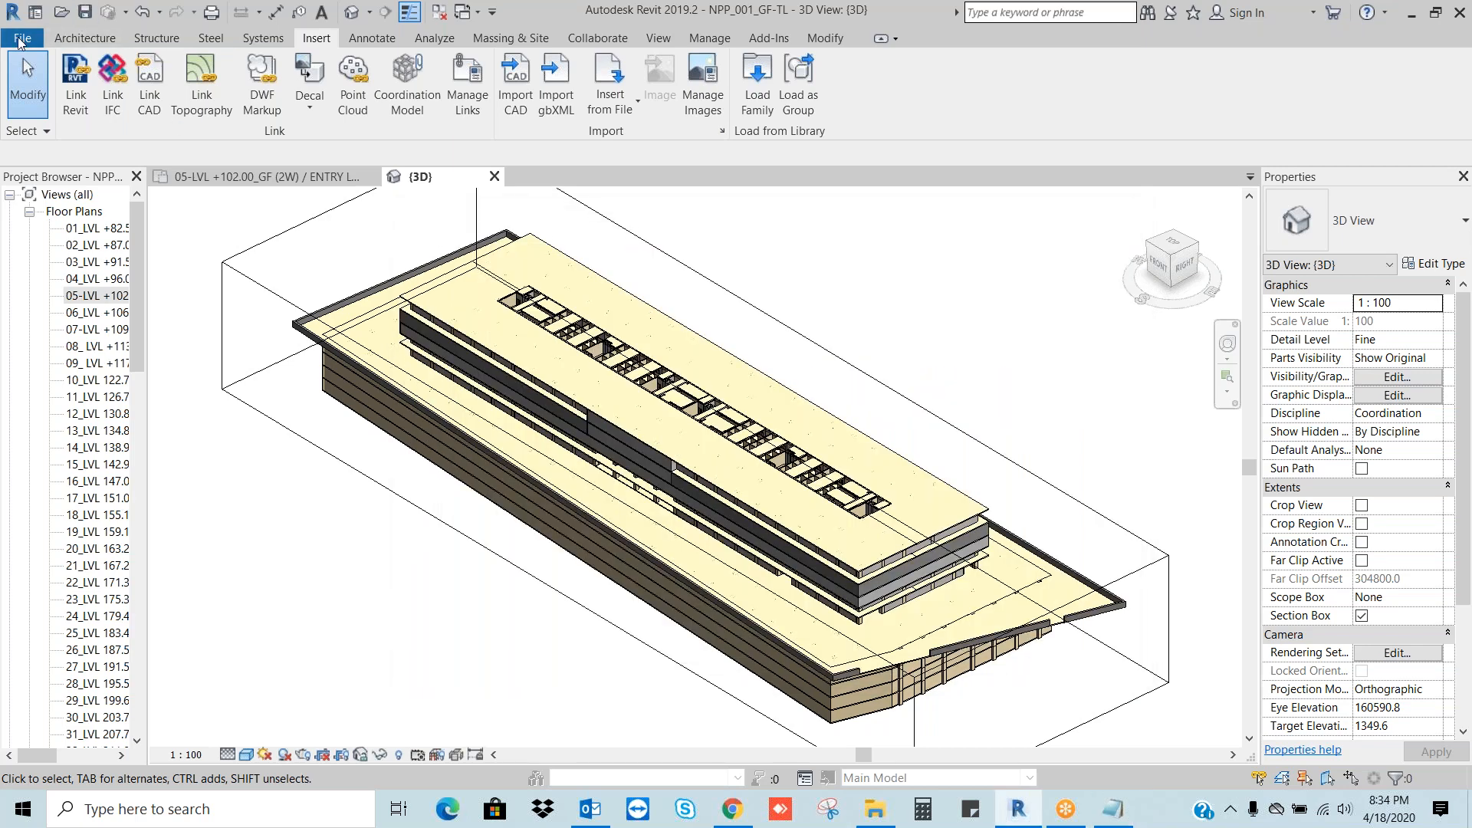
left_click(19, 38)
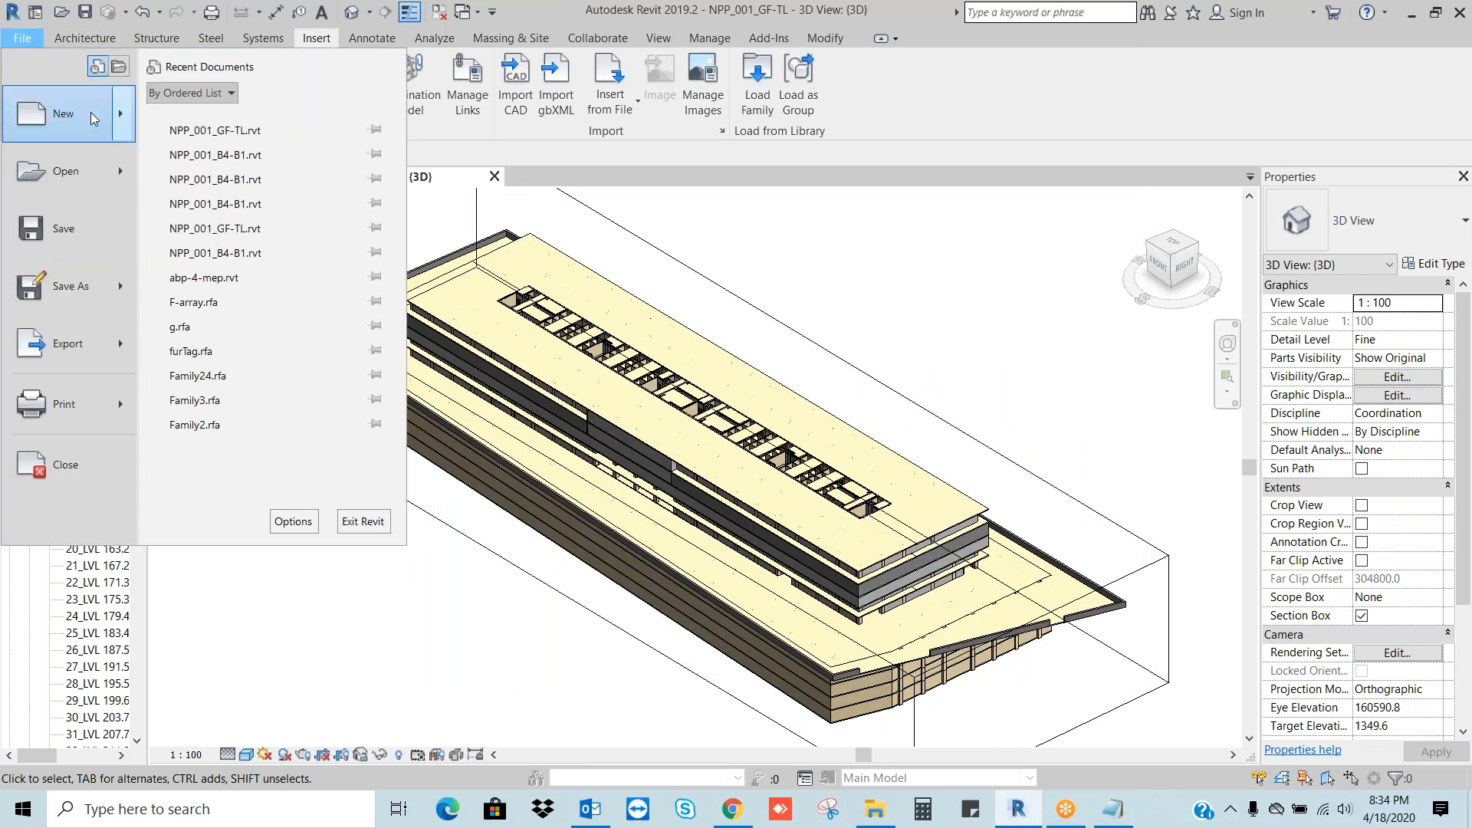
mouse_move(90, 112)
left_click(209, 118)
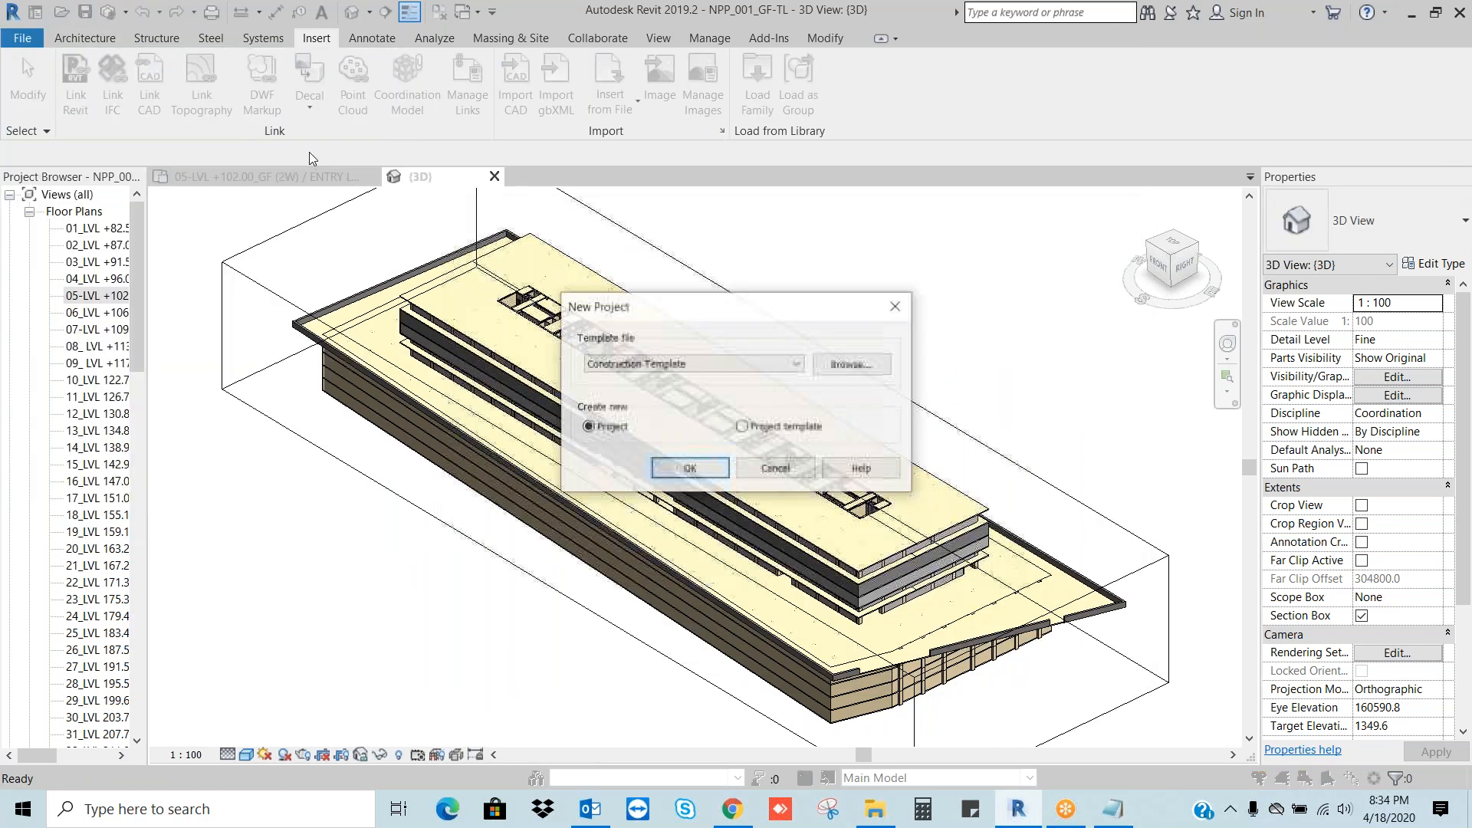
left_click(852, 364)
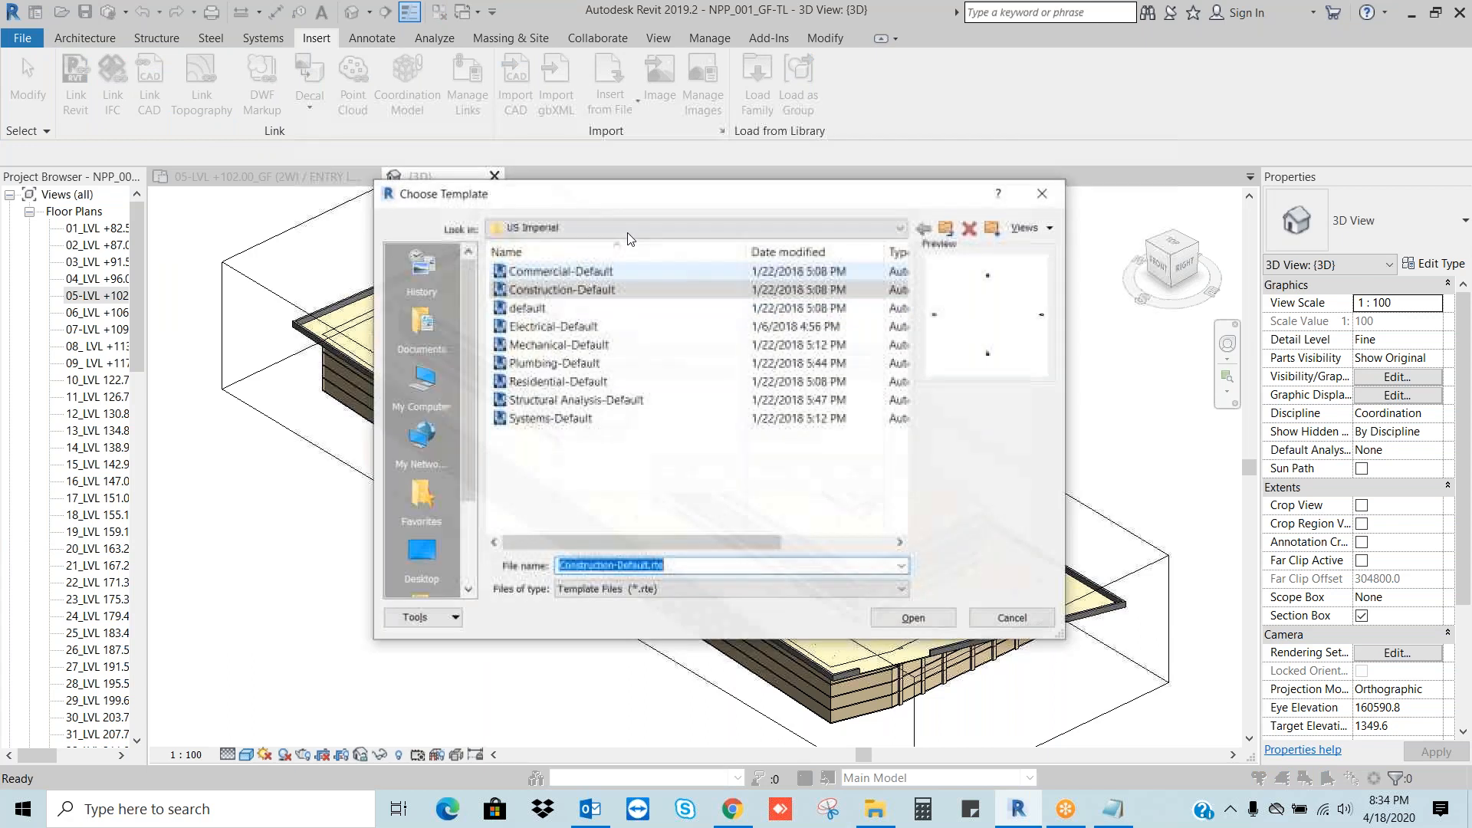
left_click(899, 228)
left_click(650, 338)
double_click(552, 307)
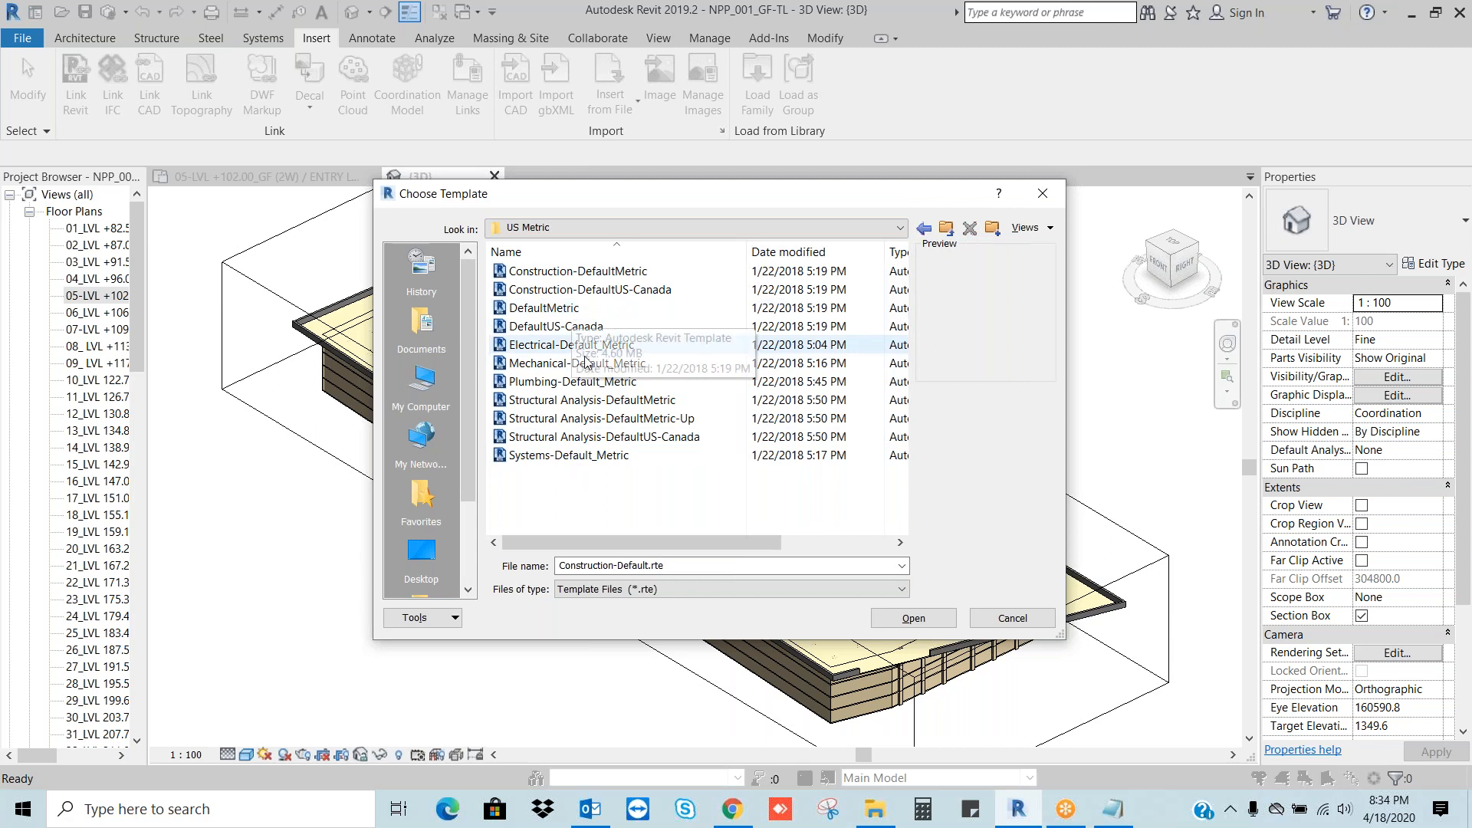
left_click(568, 365)
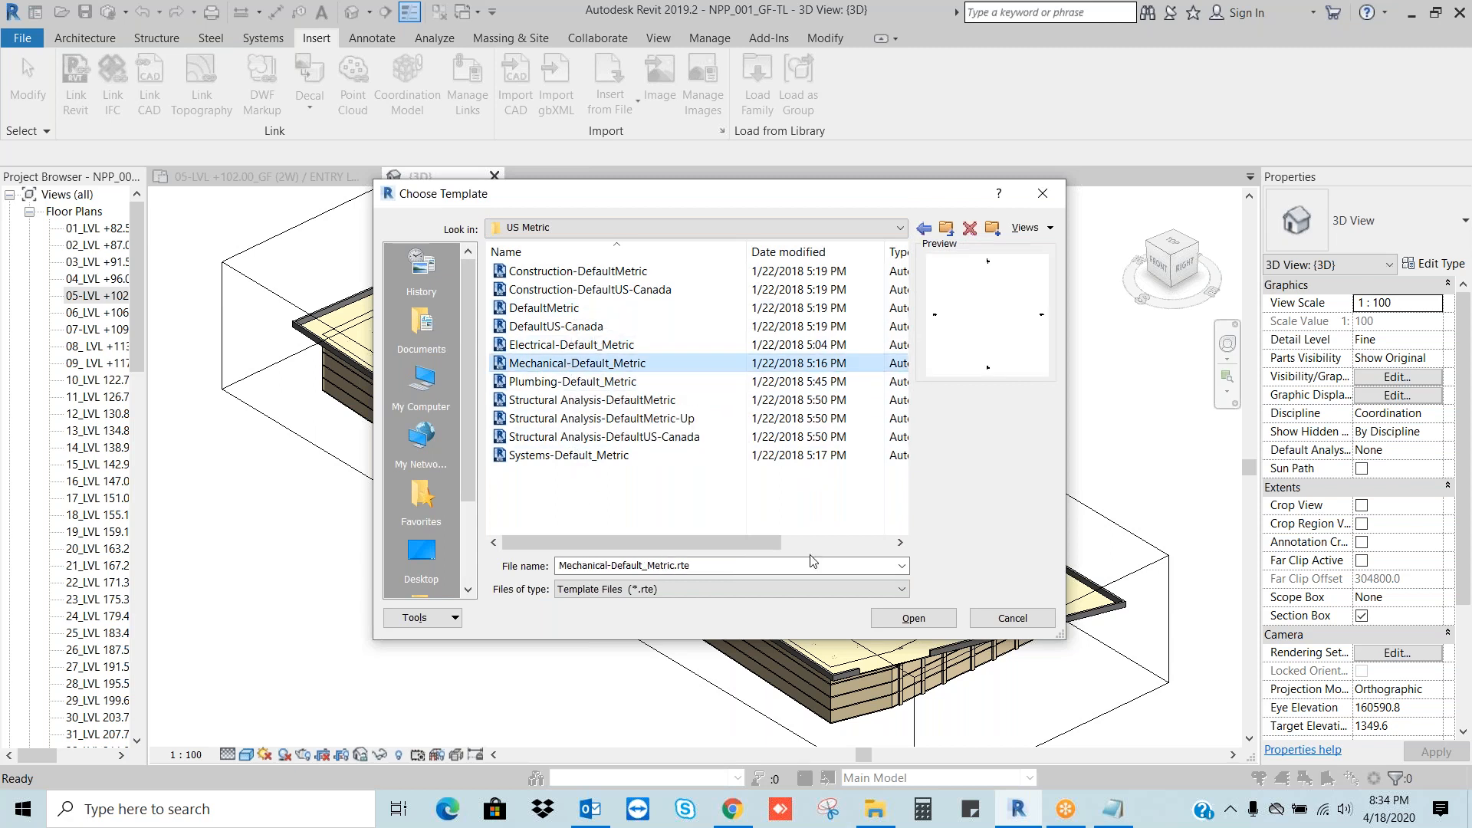
left_click(913, 618)
left_click(689, 468)
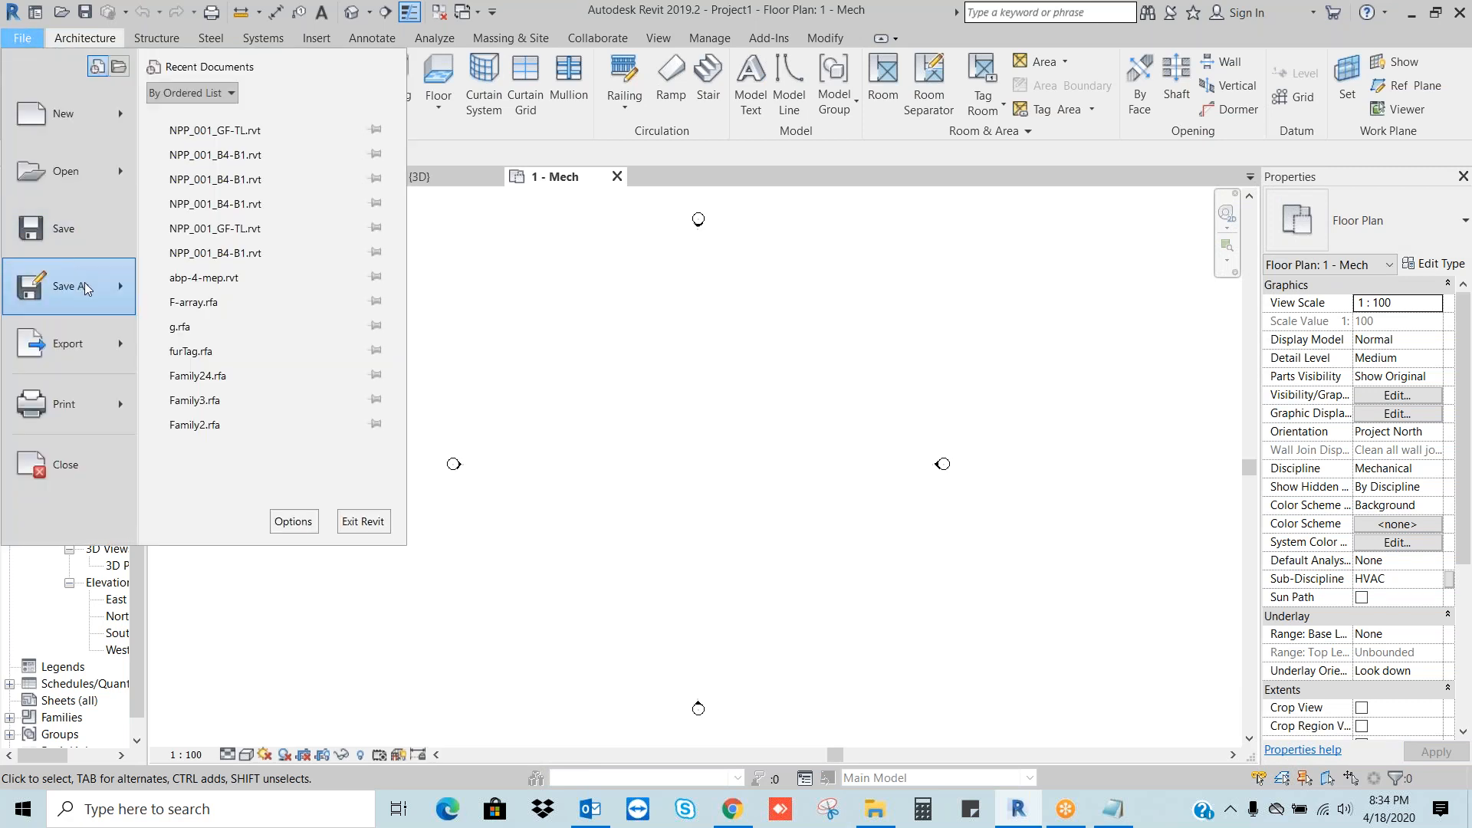
Save the new project as abp-41-mep in the 6.Training folder on the C: drive.
mouse_move(121, 296)
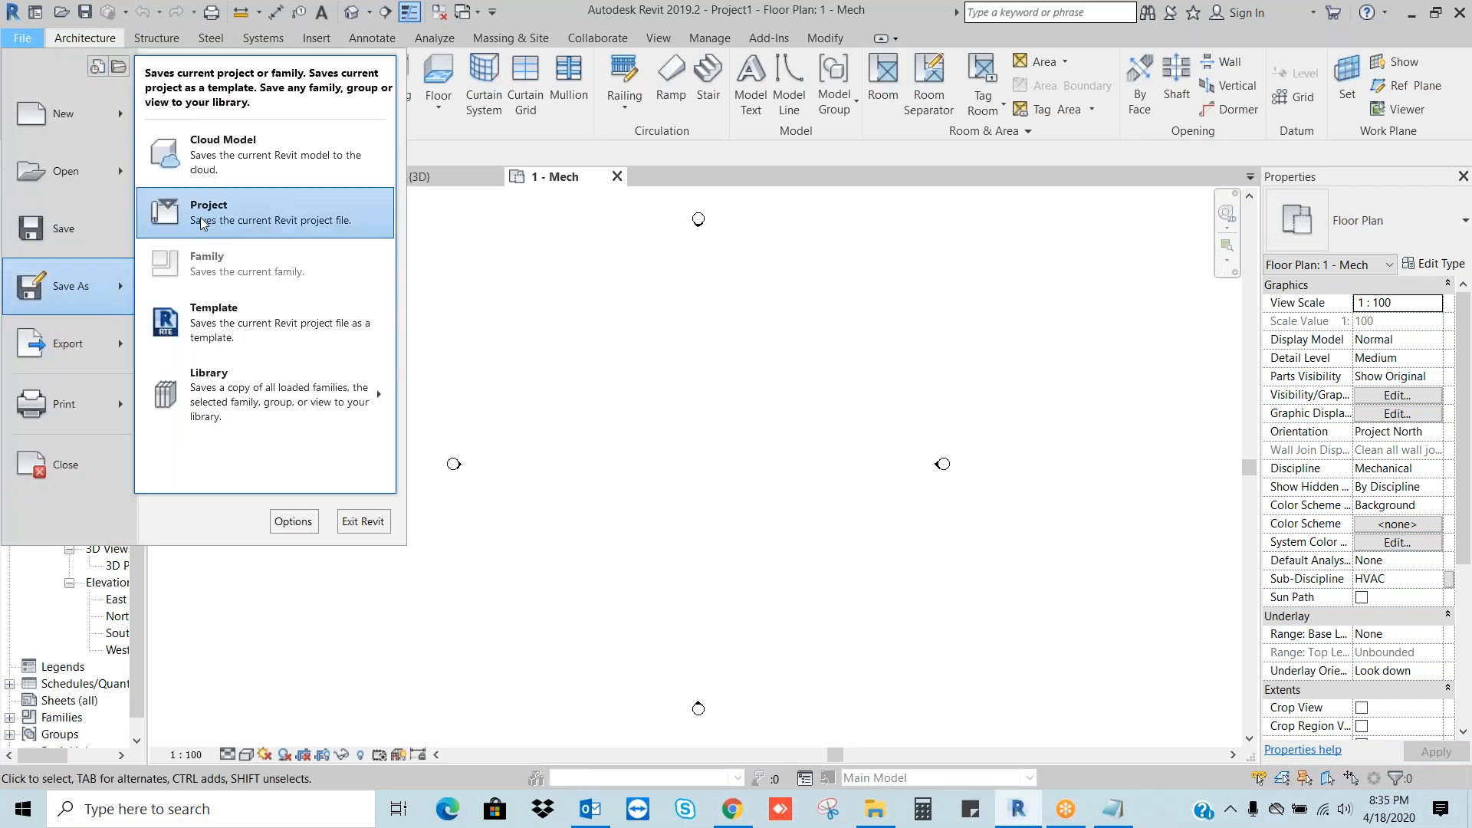
left_click(200, 218)
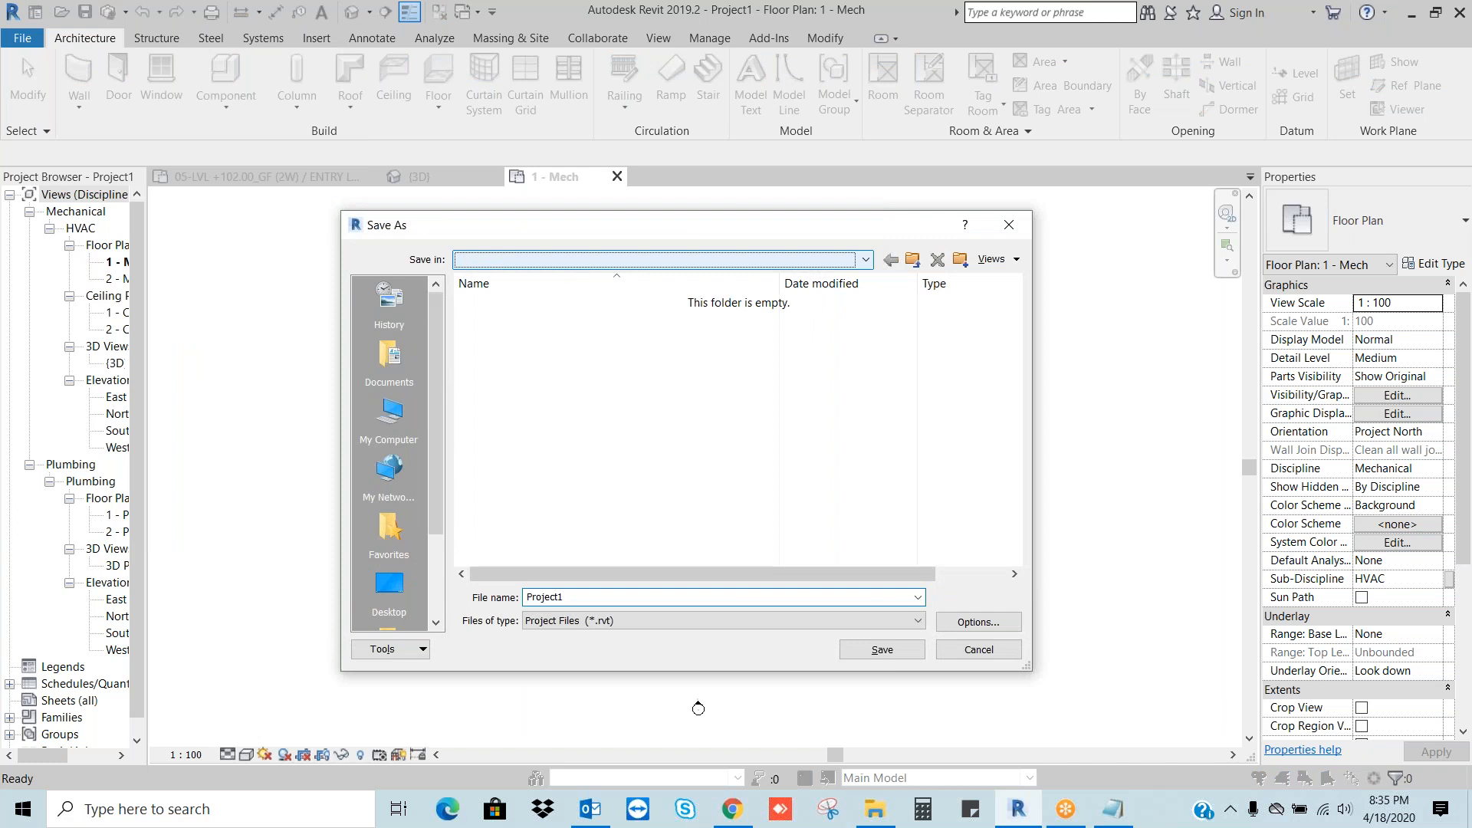
left_click(864, 260)
left_click(571, 321)
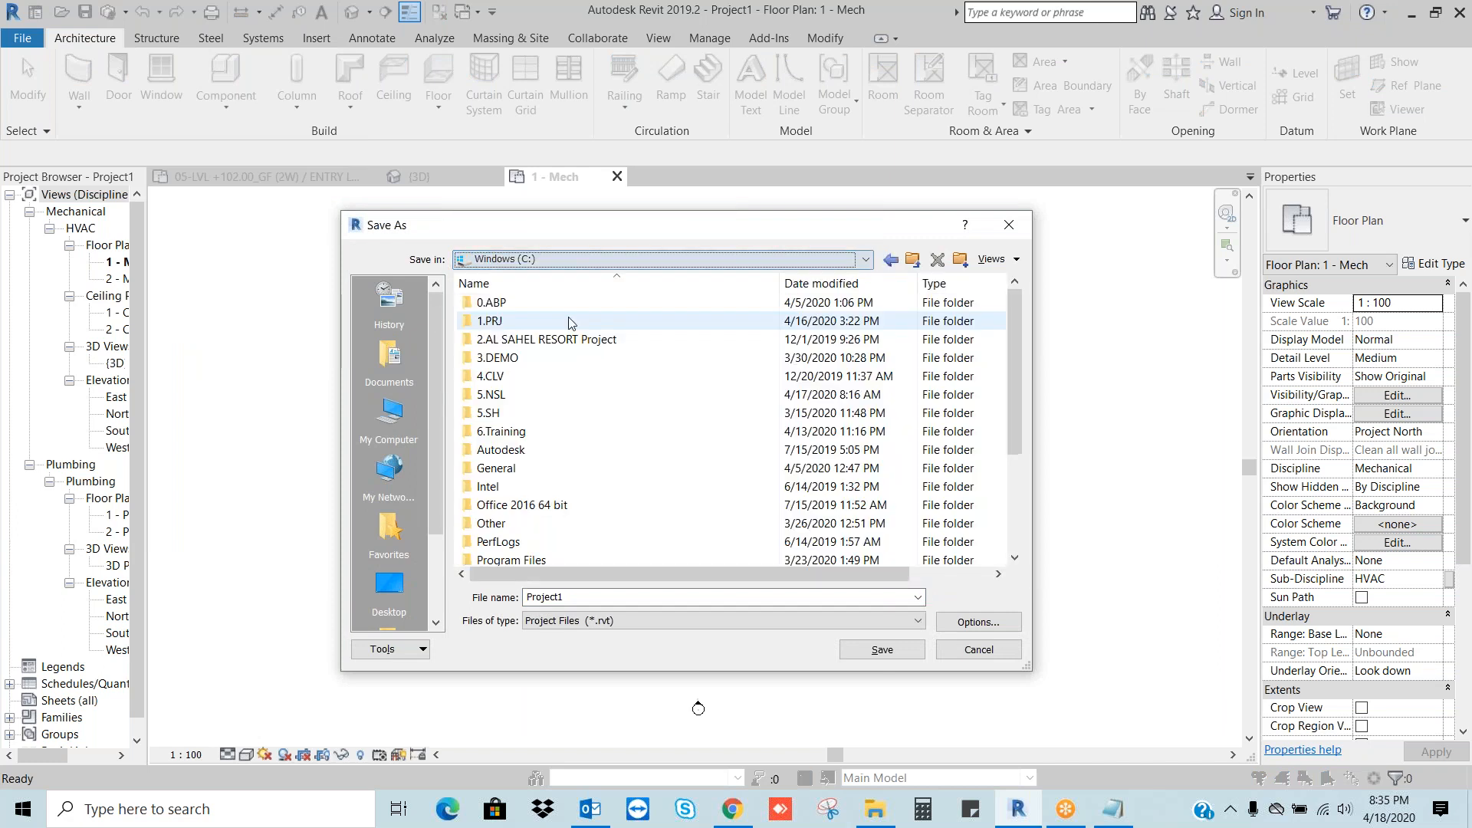
double_click(505, 431)
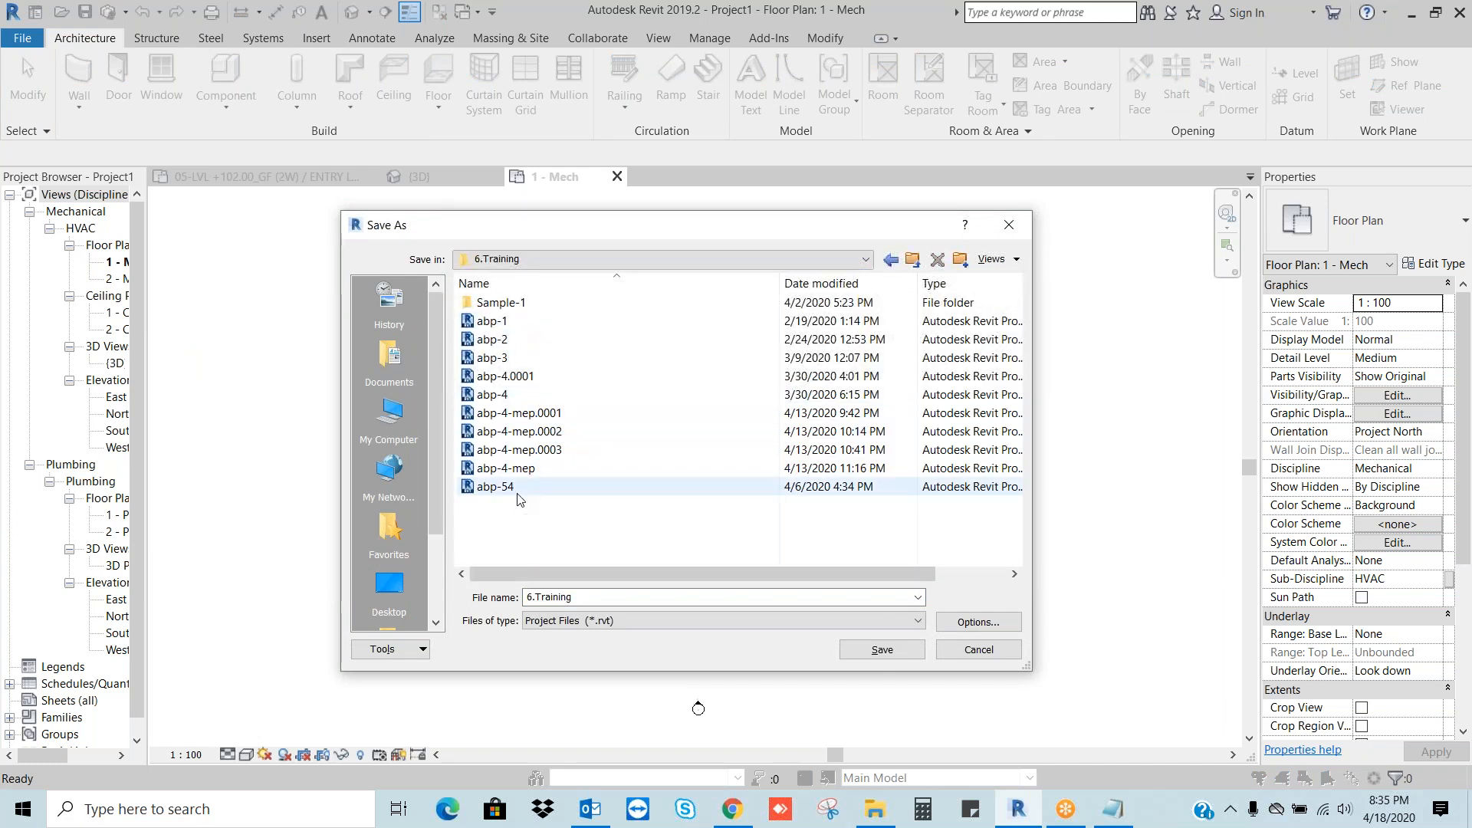
left_click(508, 468)
double_click(615, 597)
left_click(545, 598)
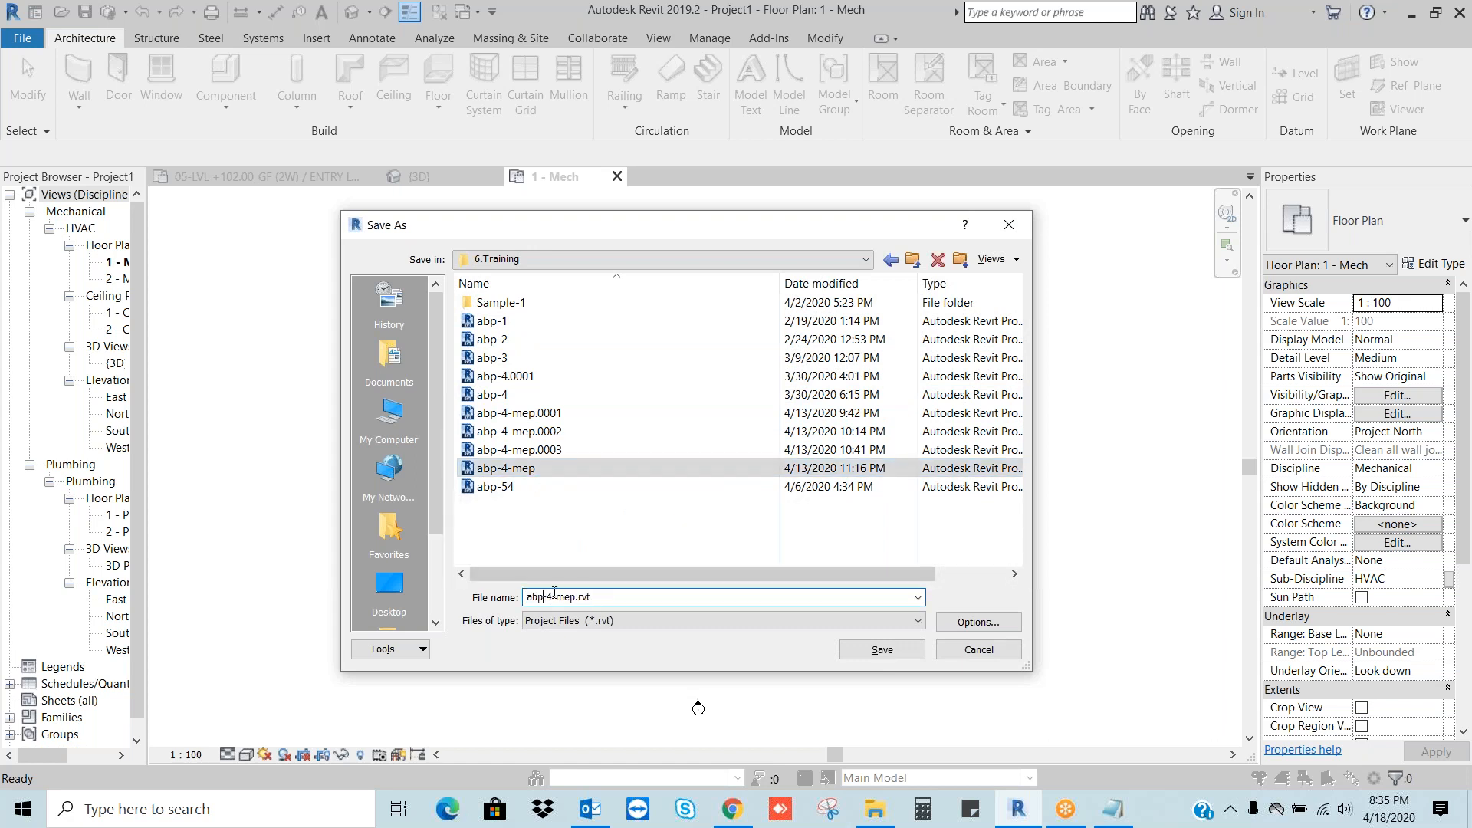
type("1")
left_click(909, 656)
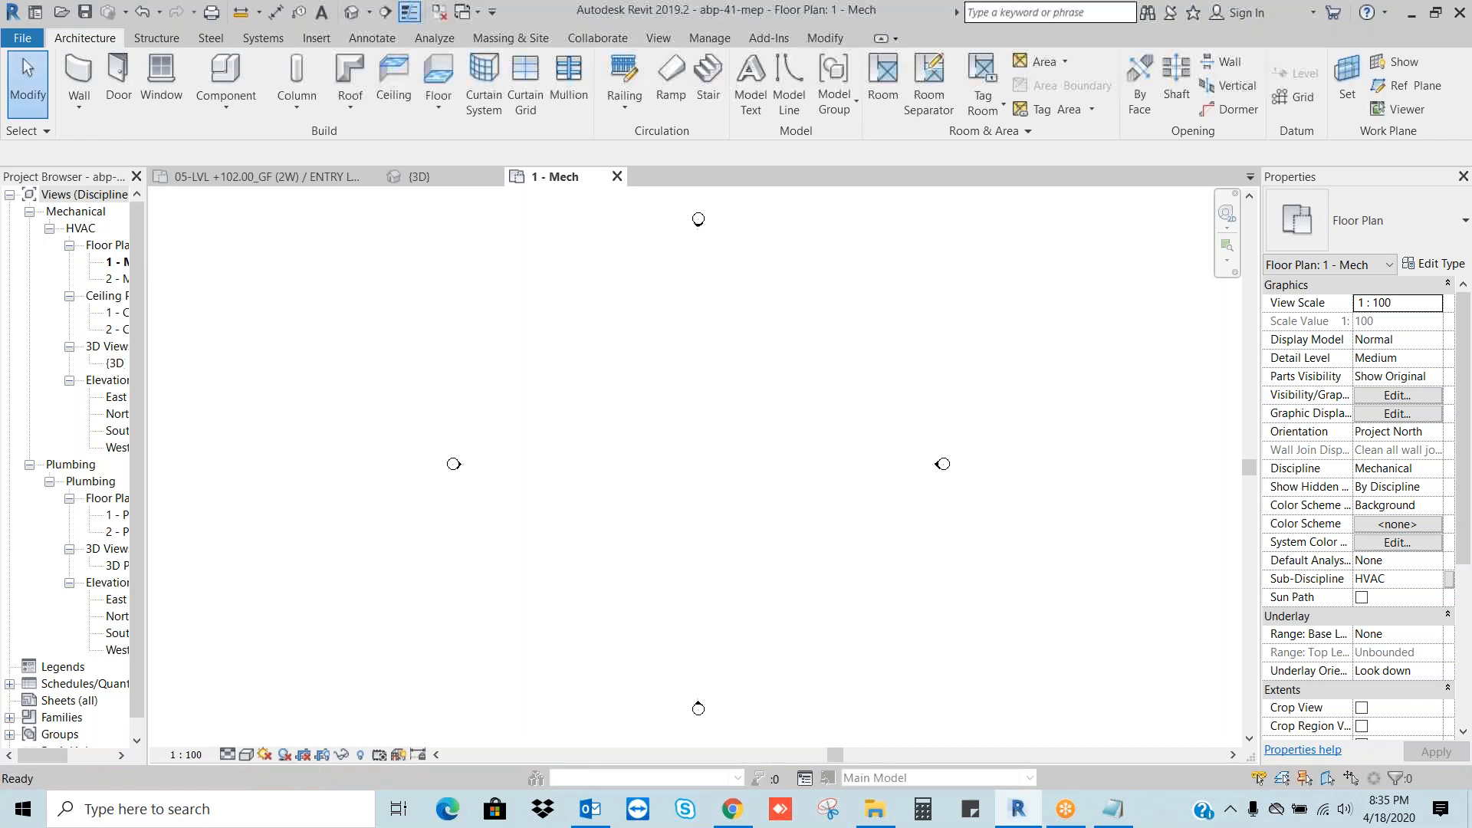
Widen the Project Browser enough to read the full view names.
left_click_drag(146, 260, 274, 260)
key("z")
key("a")
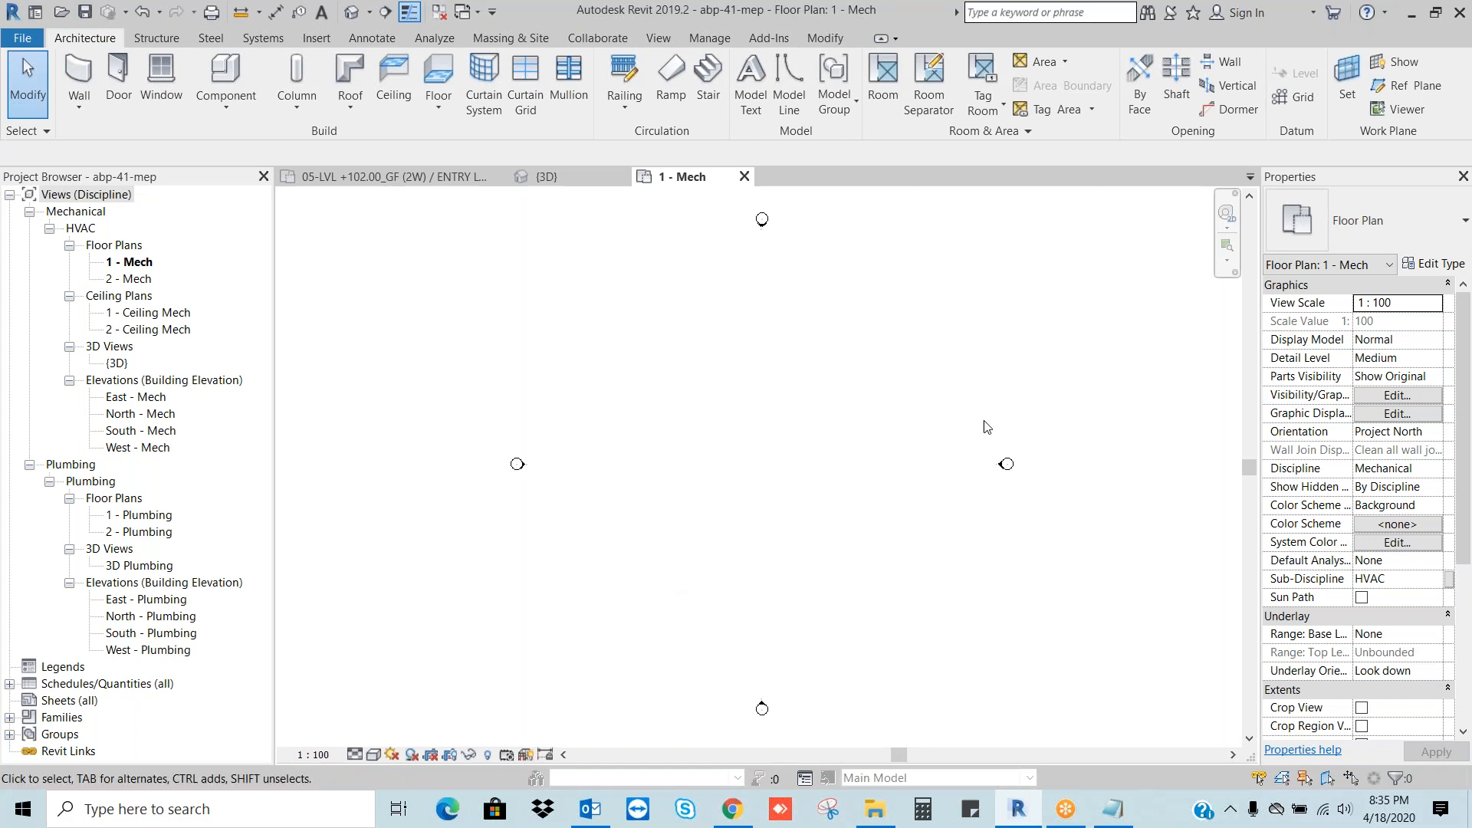
Set the 1 - Mech floor plan to Fine detail level and Shaded visual style.
left_click(374, 754)
left_click(376, 734)
left_click(374, 756)
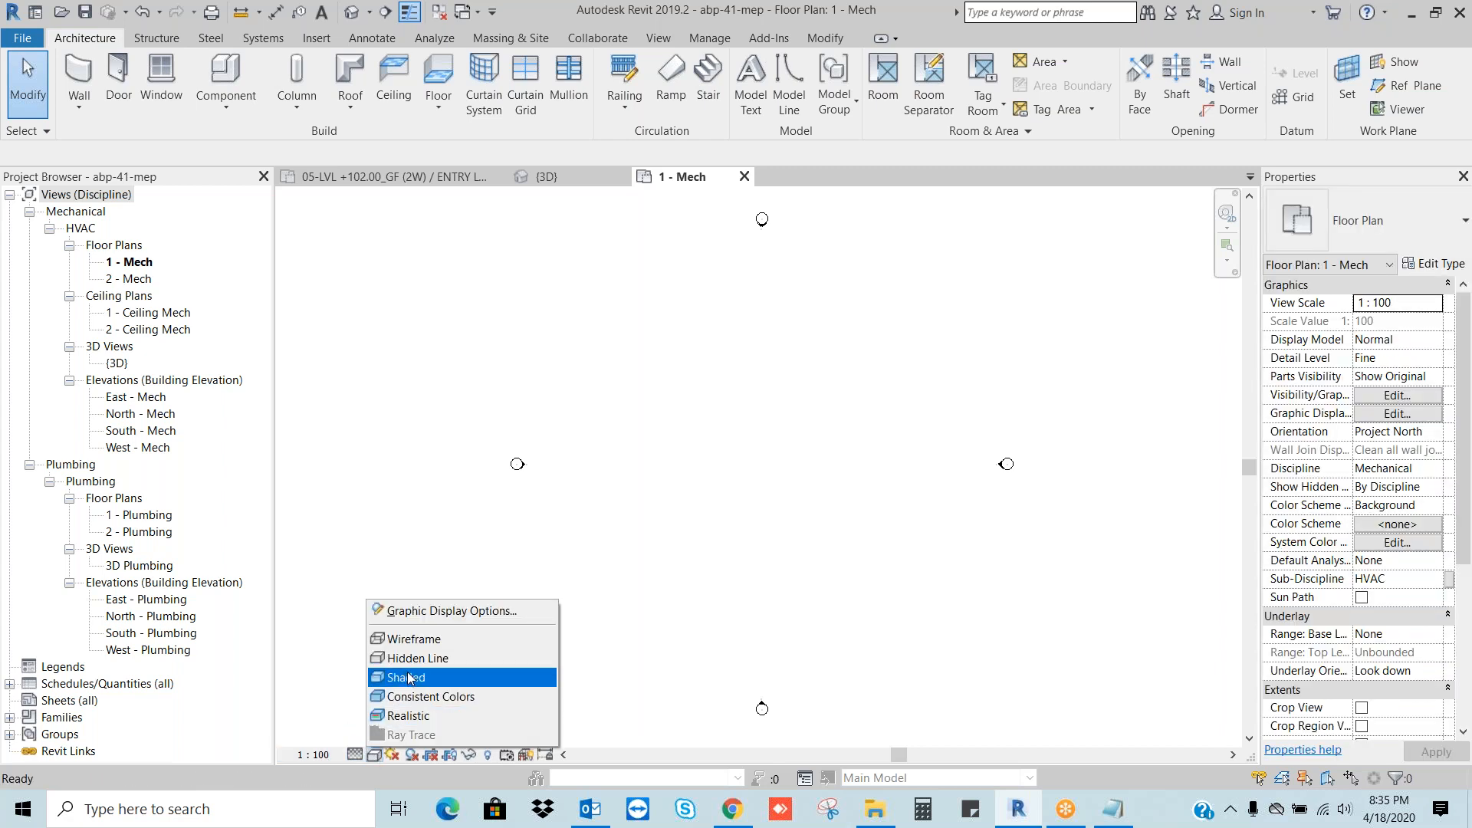
left_click(408, 678)
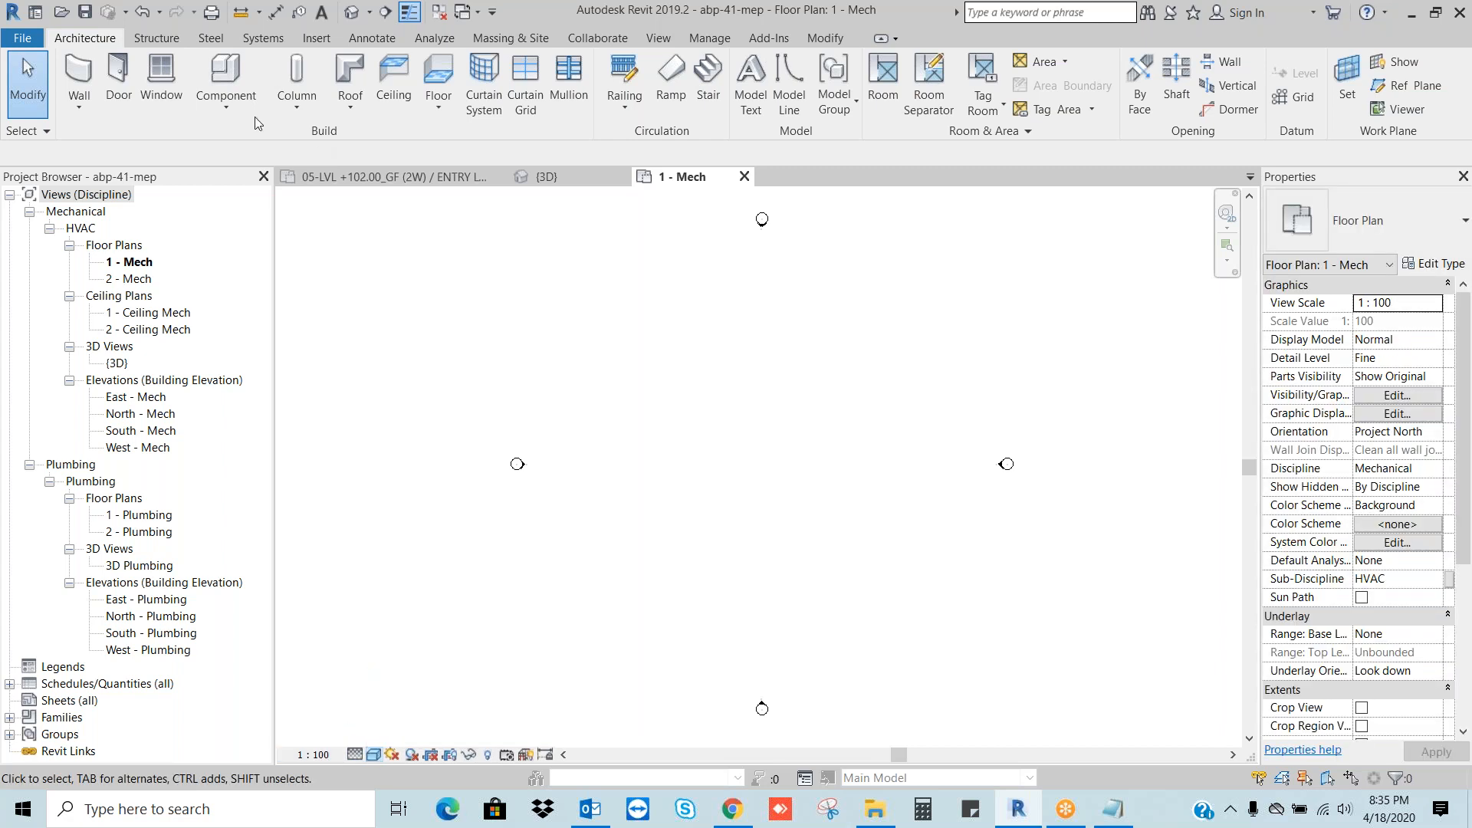
Draw a rectangular room of Generic - 200mm walls, about 12100 by 7200 mm, between the elevation markers.
left_click(79, 73)
left_click(791, 66)
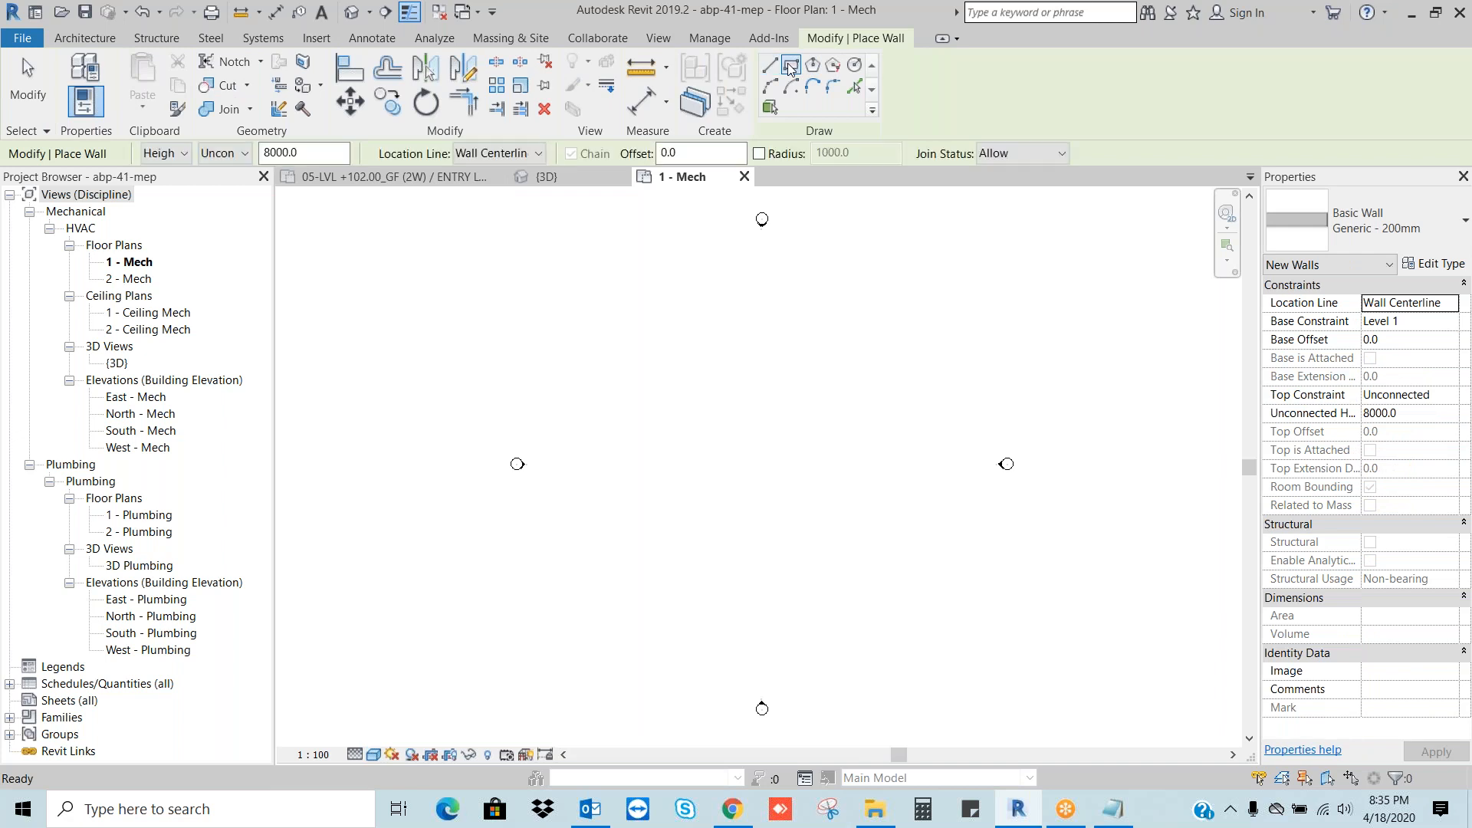
left_click(659, 404)
scroll(746, 486, "up", 5)
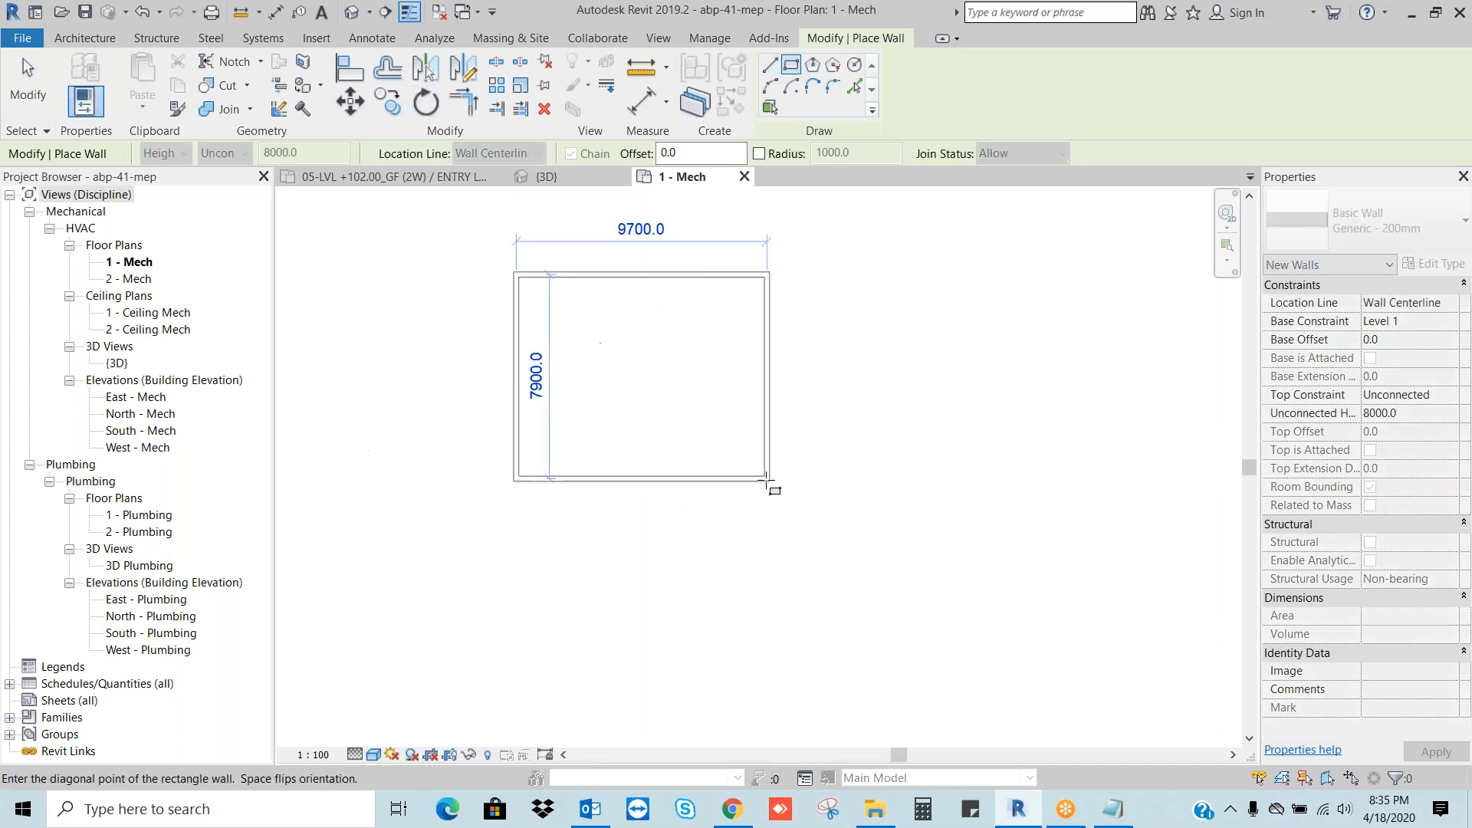
middle_click_drag(867, 530, 984, 671)
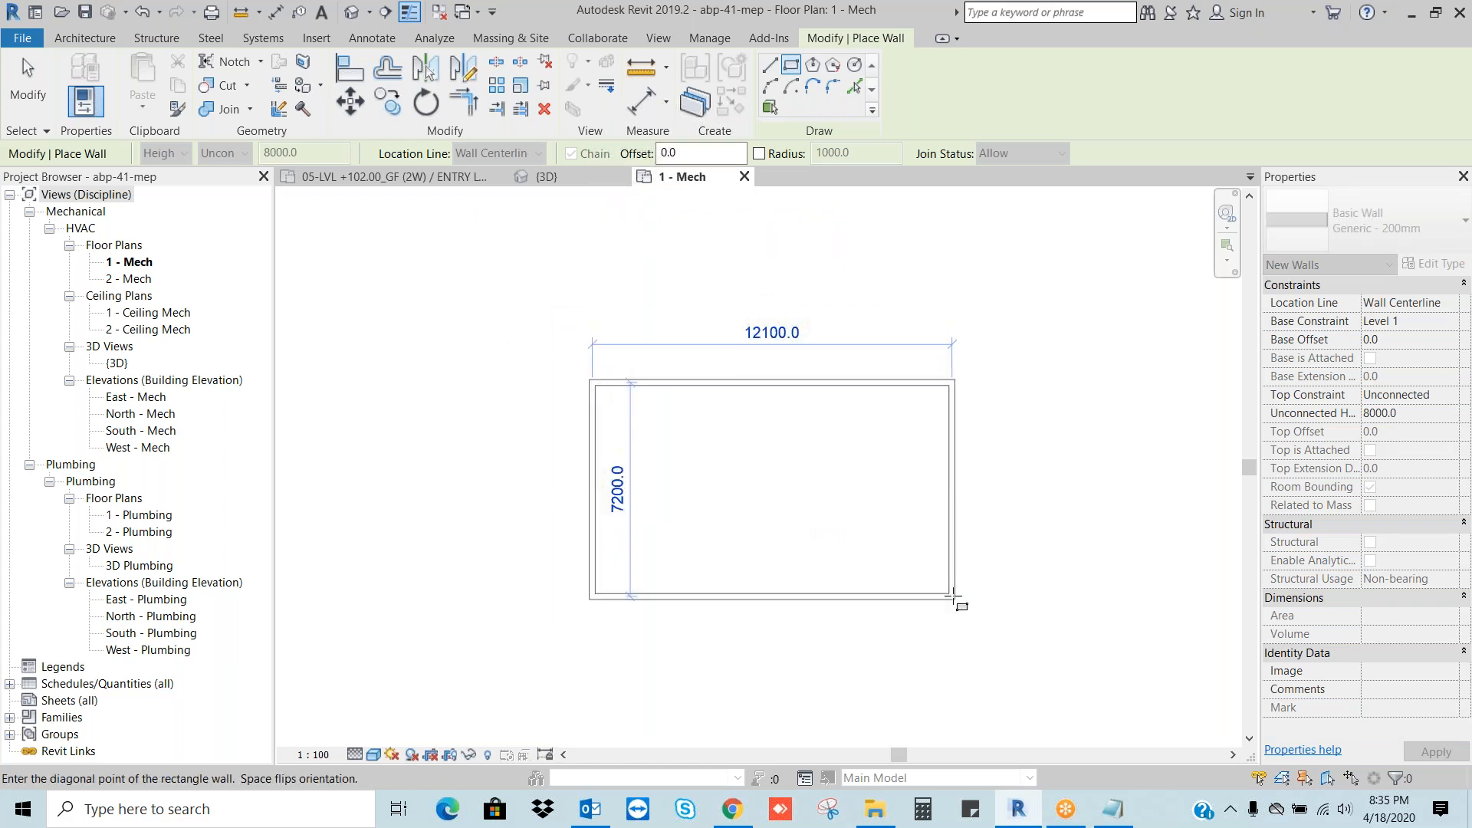
left_click(954, 596)
key("Escape")
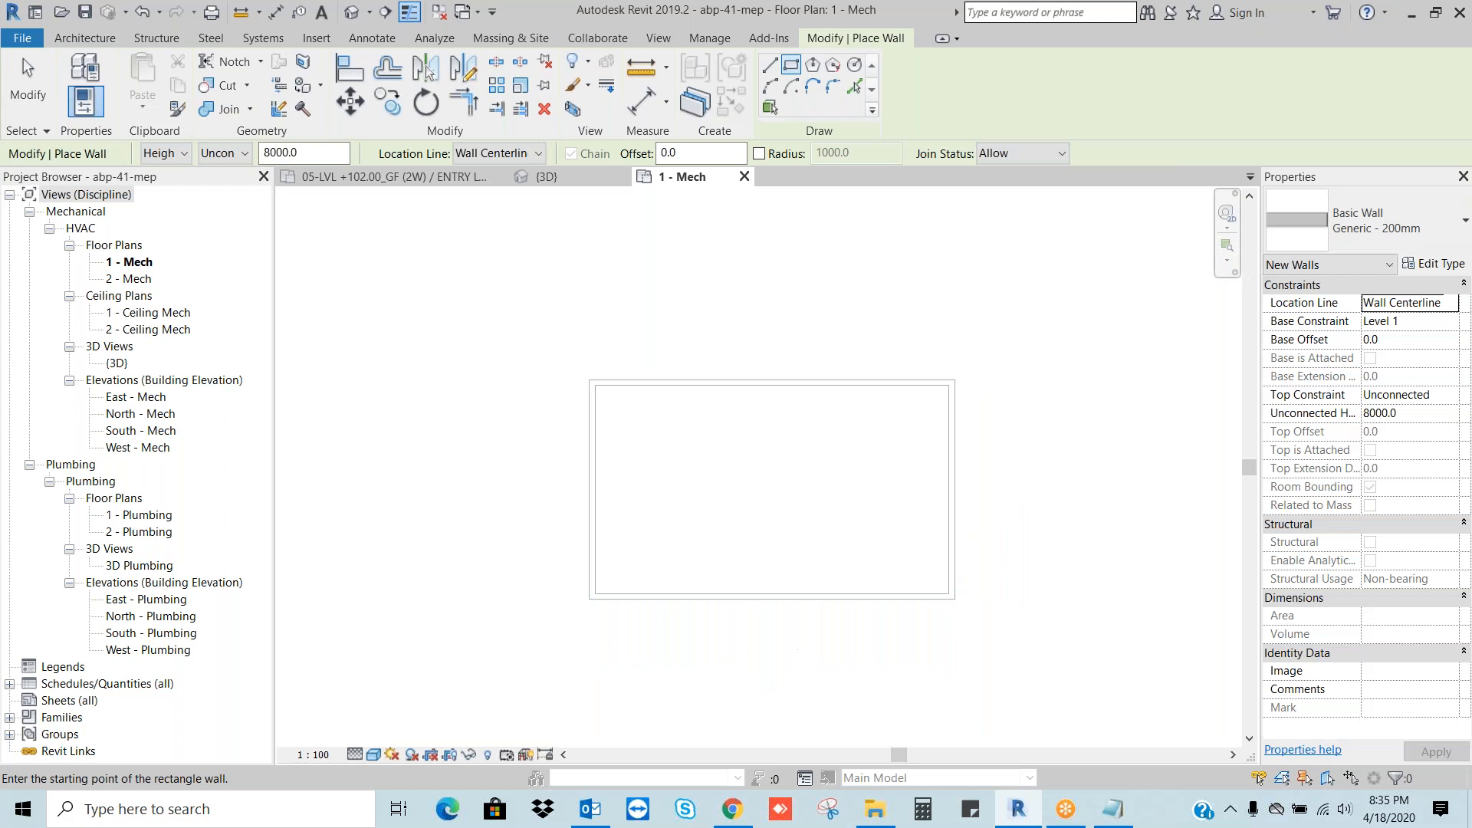
key("Escape")
Select the chain of four room walls and set their top constraint to Up to level: Level 2.
key("Tab")
left_click(951, 456)
left_click(1435, 394)
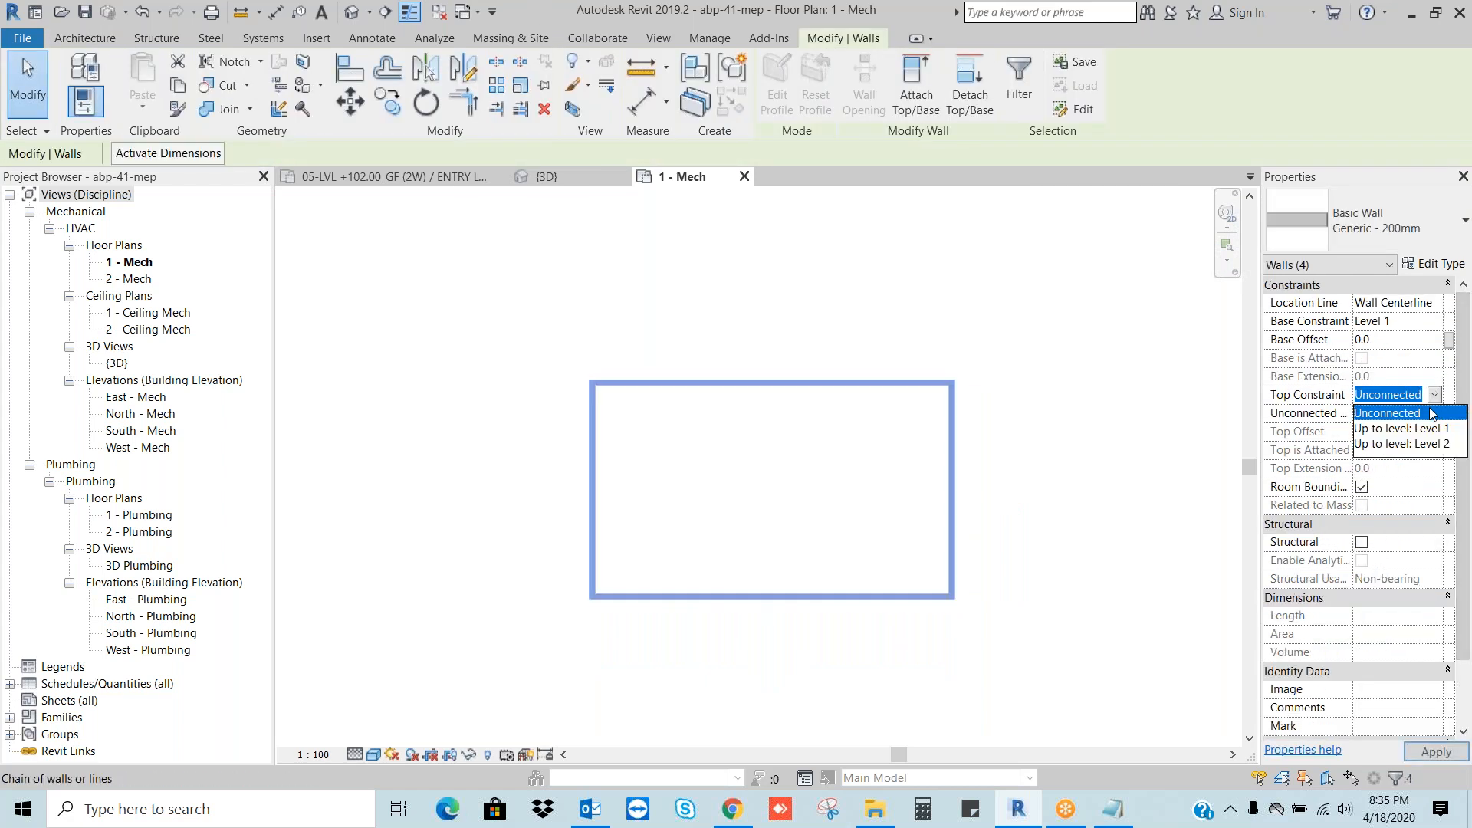
left_click(1414, 444)
left_click(1008, 395)
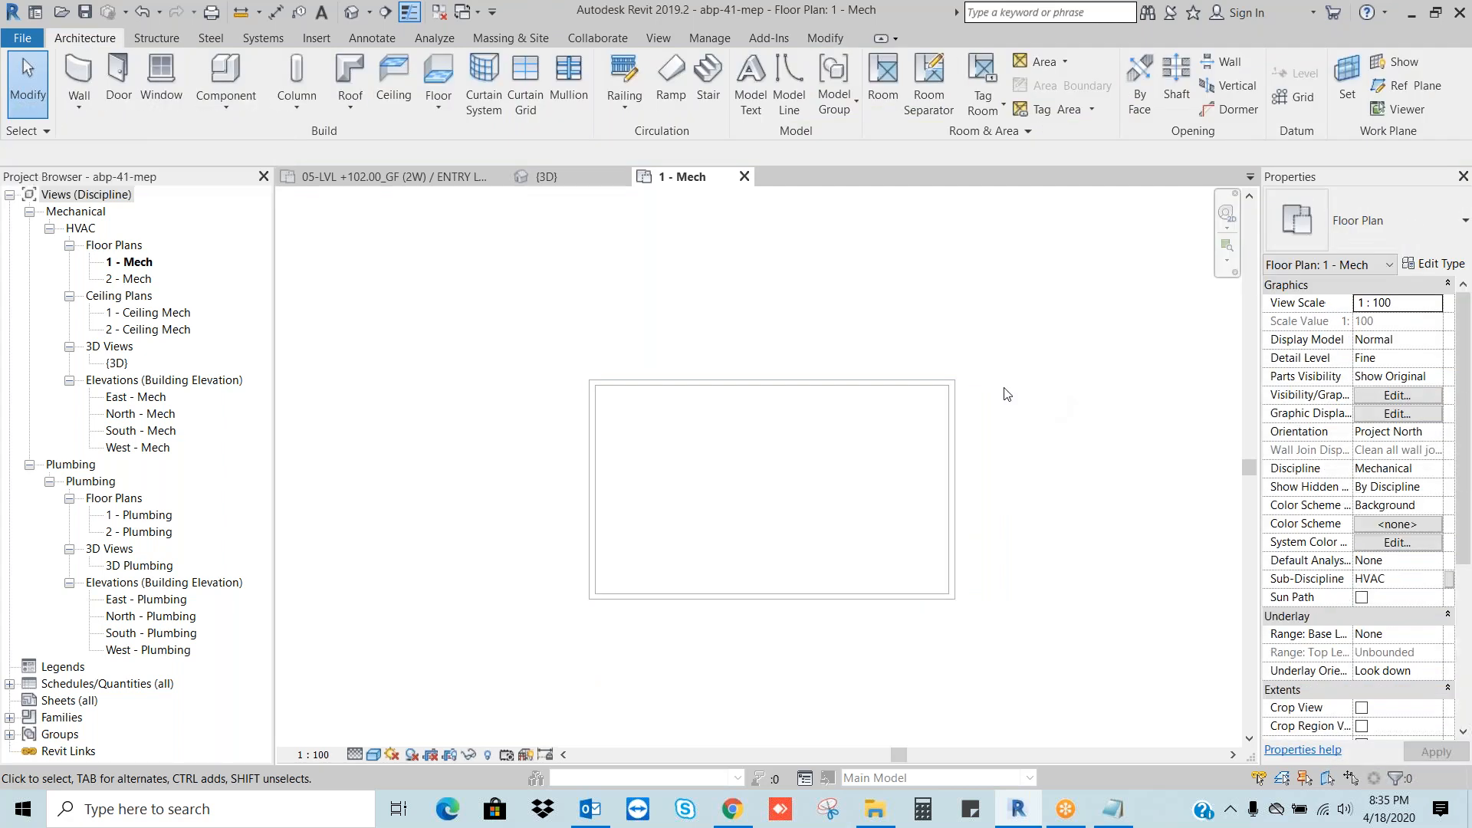
Create an automatic Compound Ceiling 600 x 600mm Grid inside the room walls, at a 2400 mm height offset from Level 1.
left_click(390, 75)
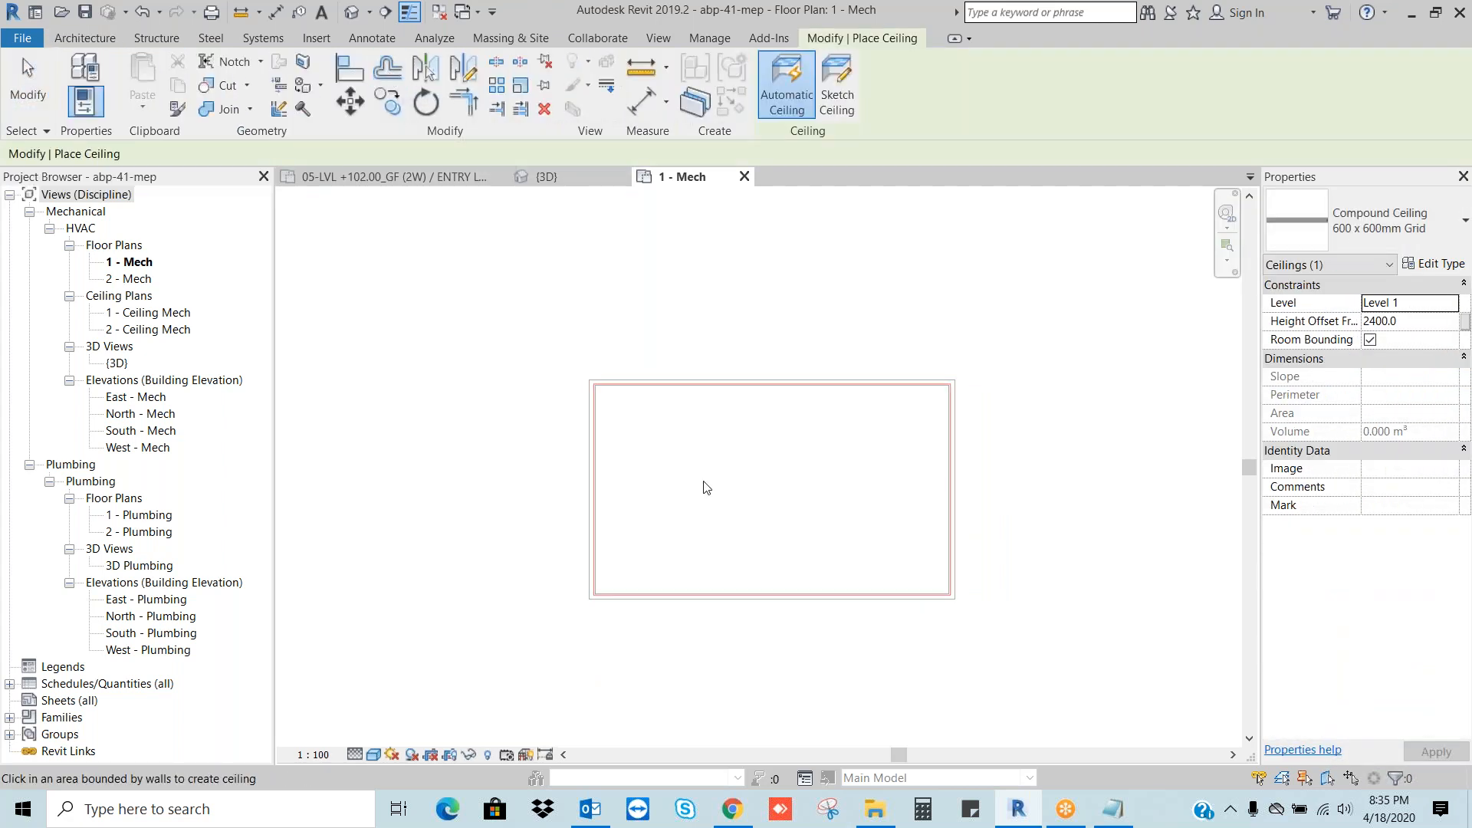
left_click(1418, 220)
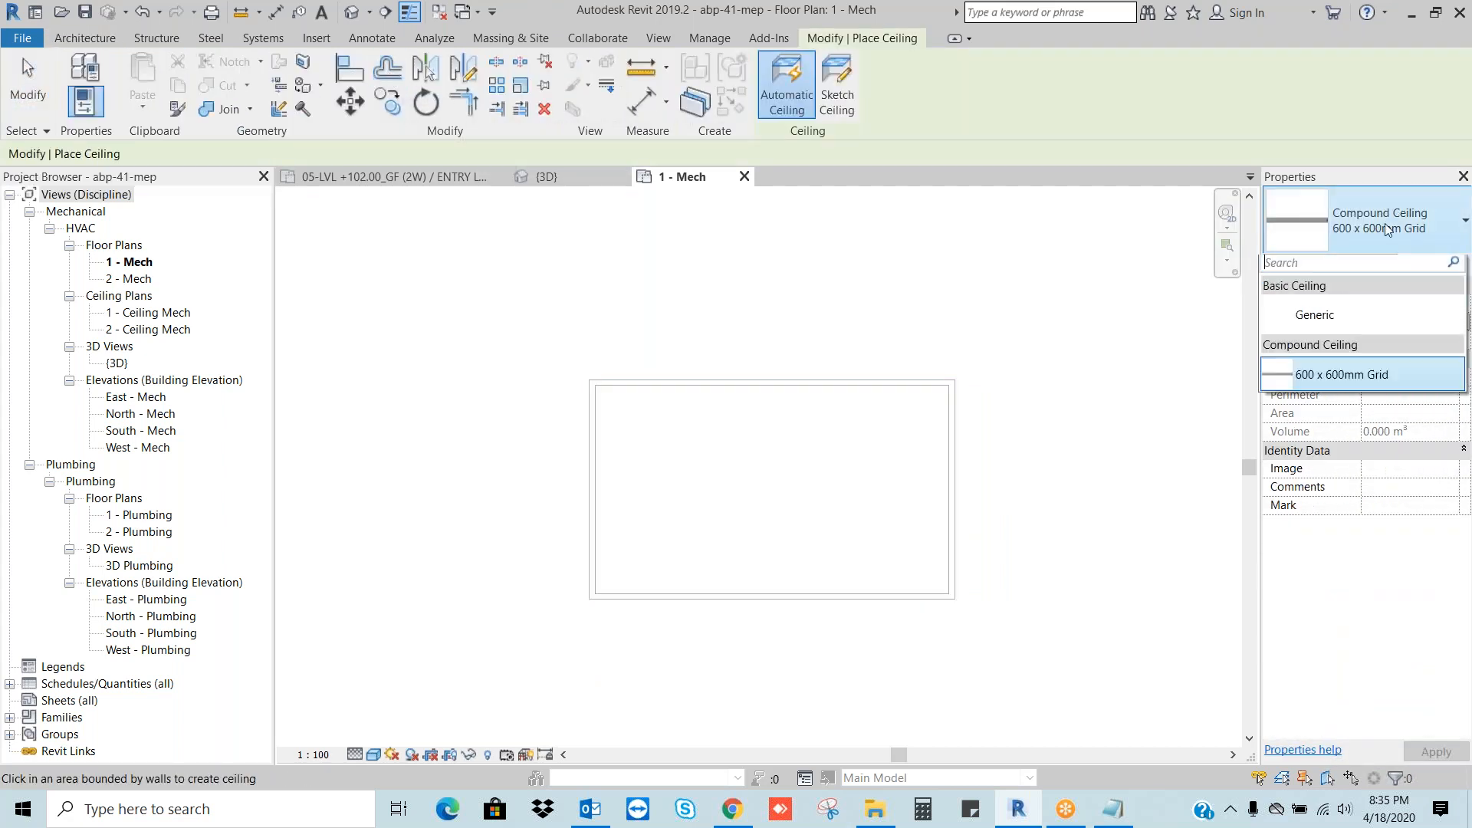
left_click(1354, 387)
left_click(803, 446)
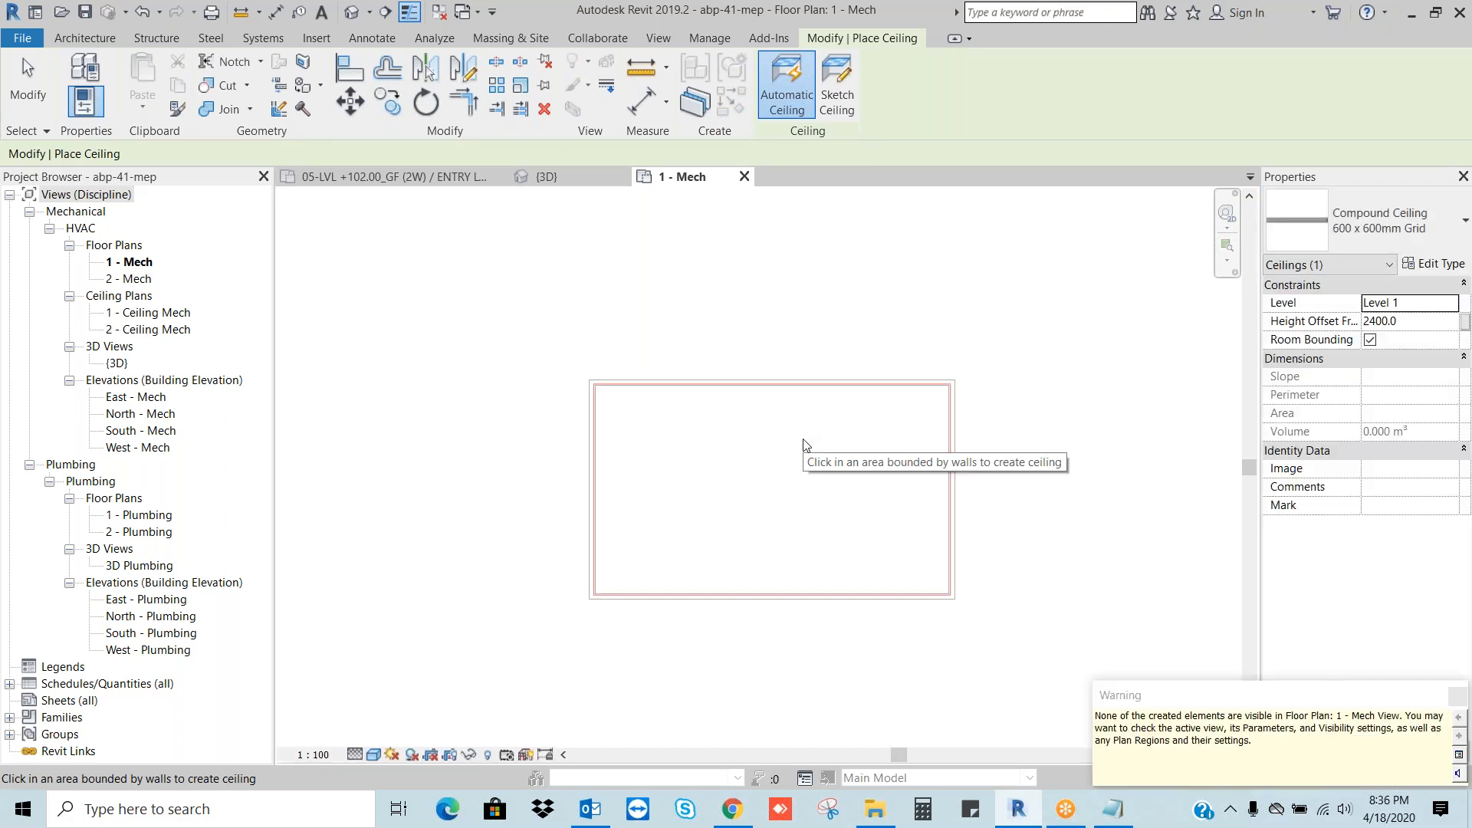
left_click(1458, 696)
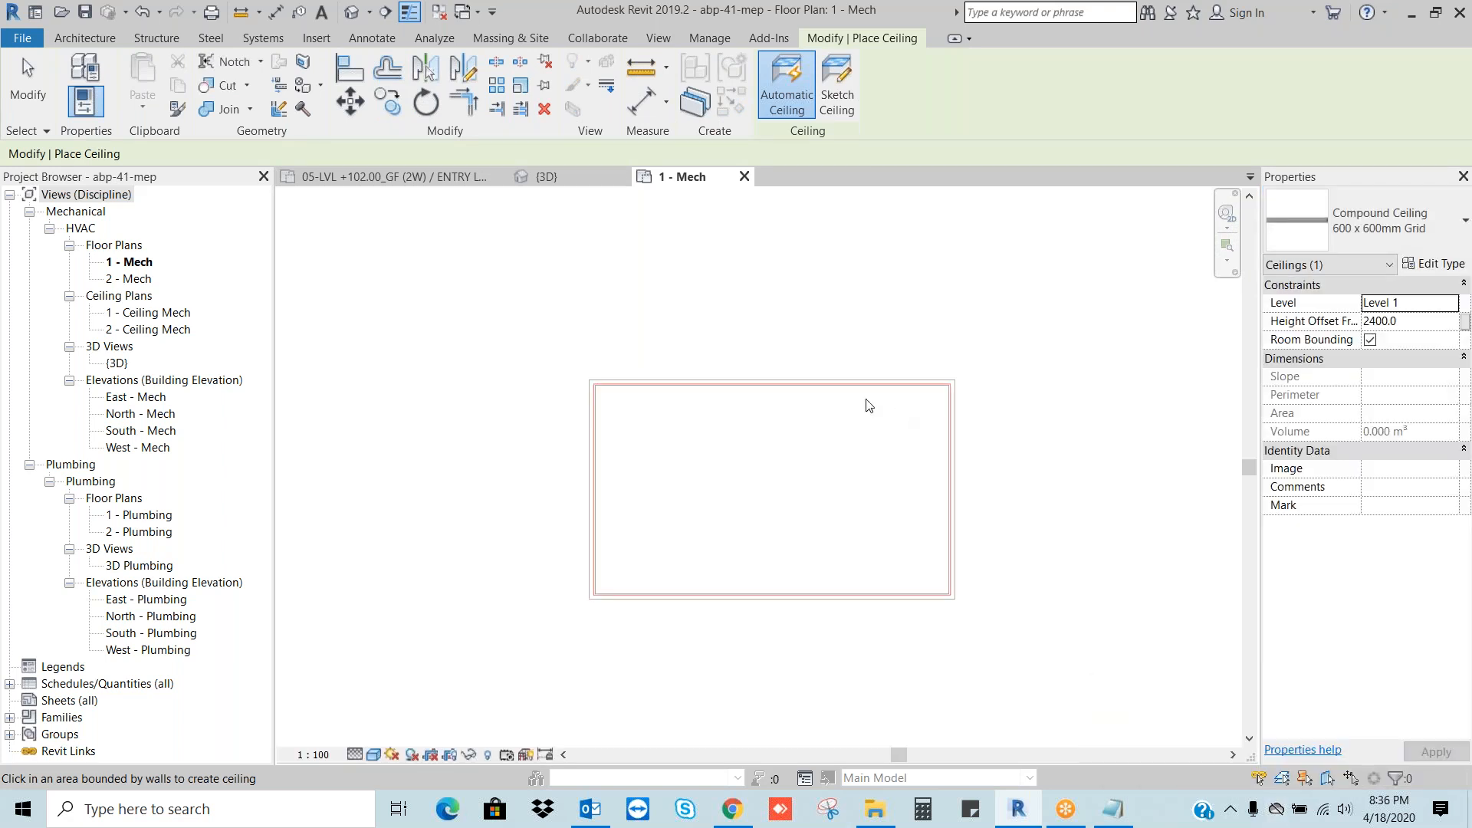
key("Escape")
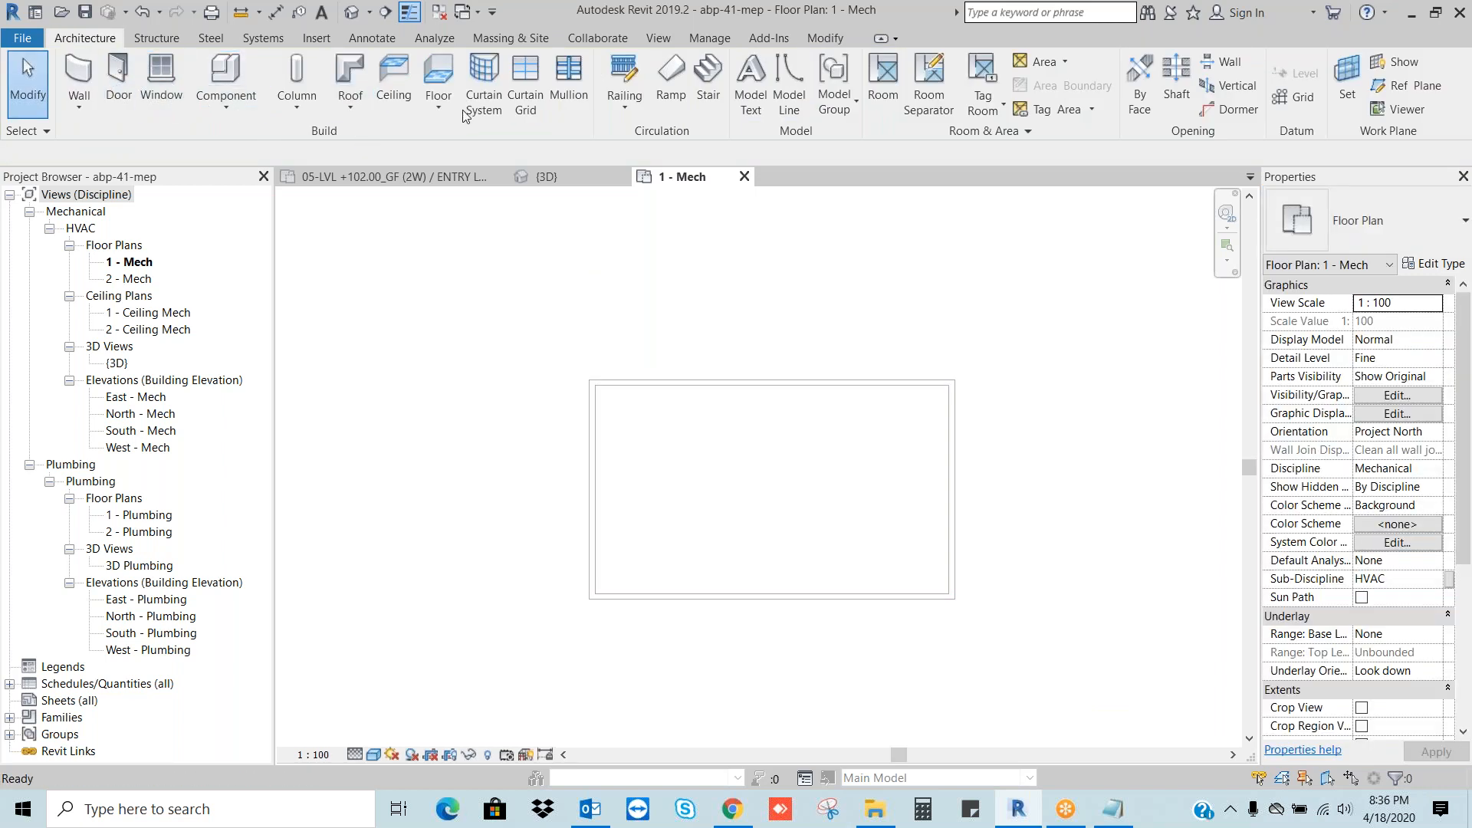
Create a Generic 300mm floor on Level 1 with a rectangular boundary about 1000 to 1200 mm outside the room walls.
left_click(443, 107)
left_click(472, 141)
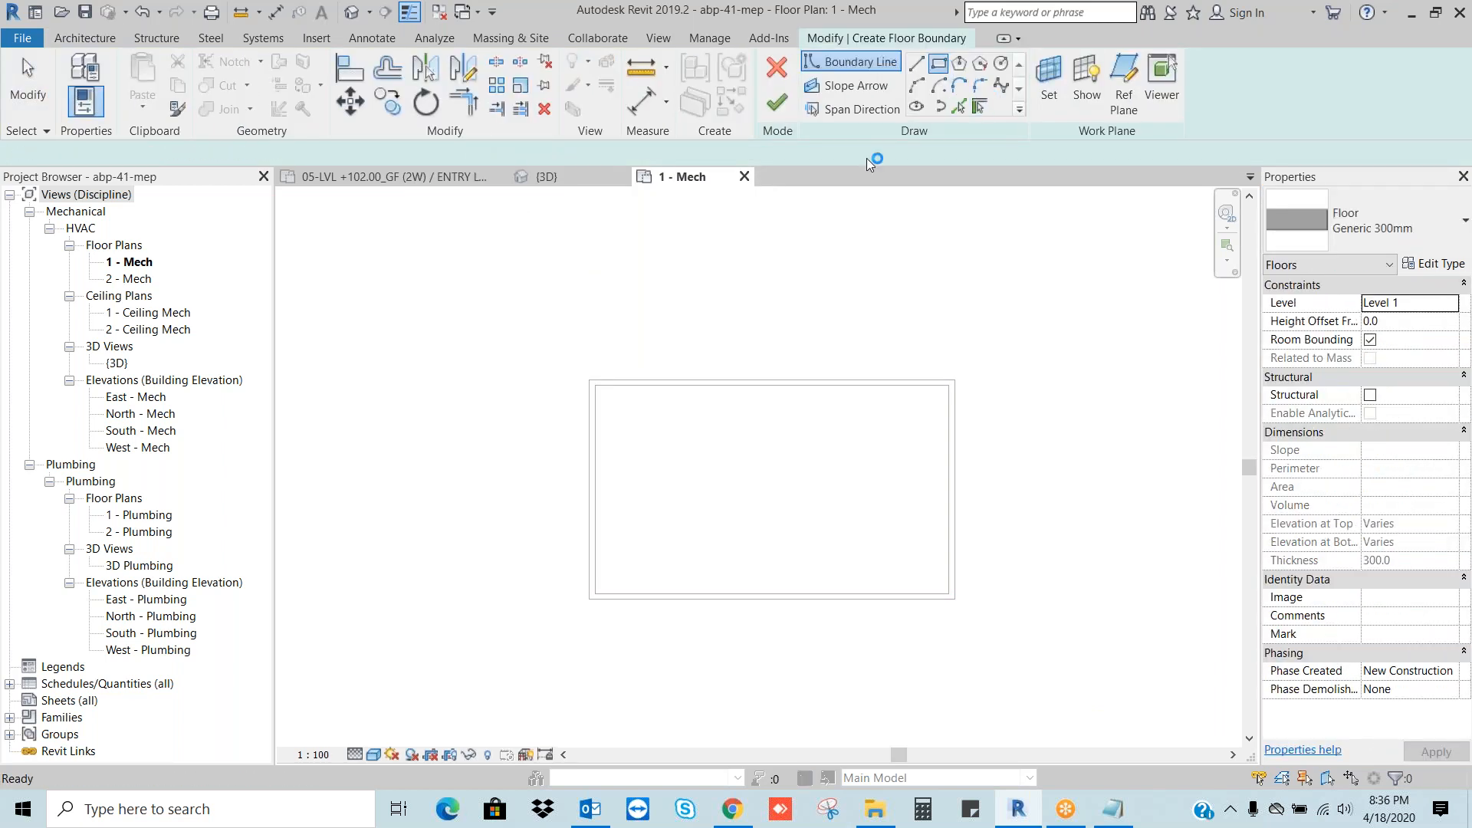
left_click(559, 351)
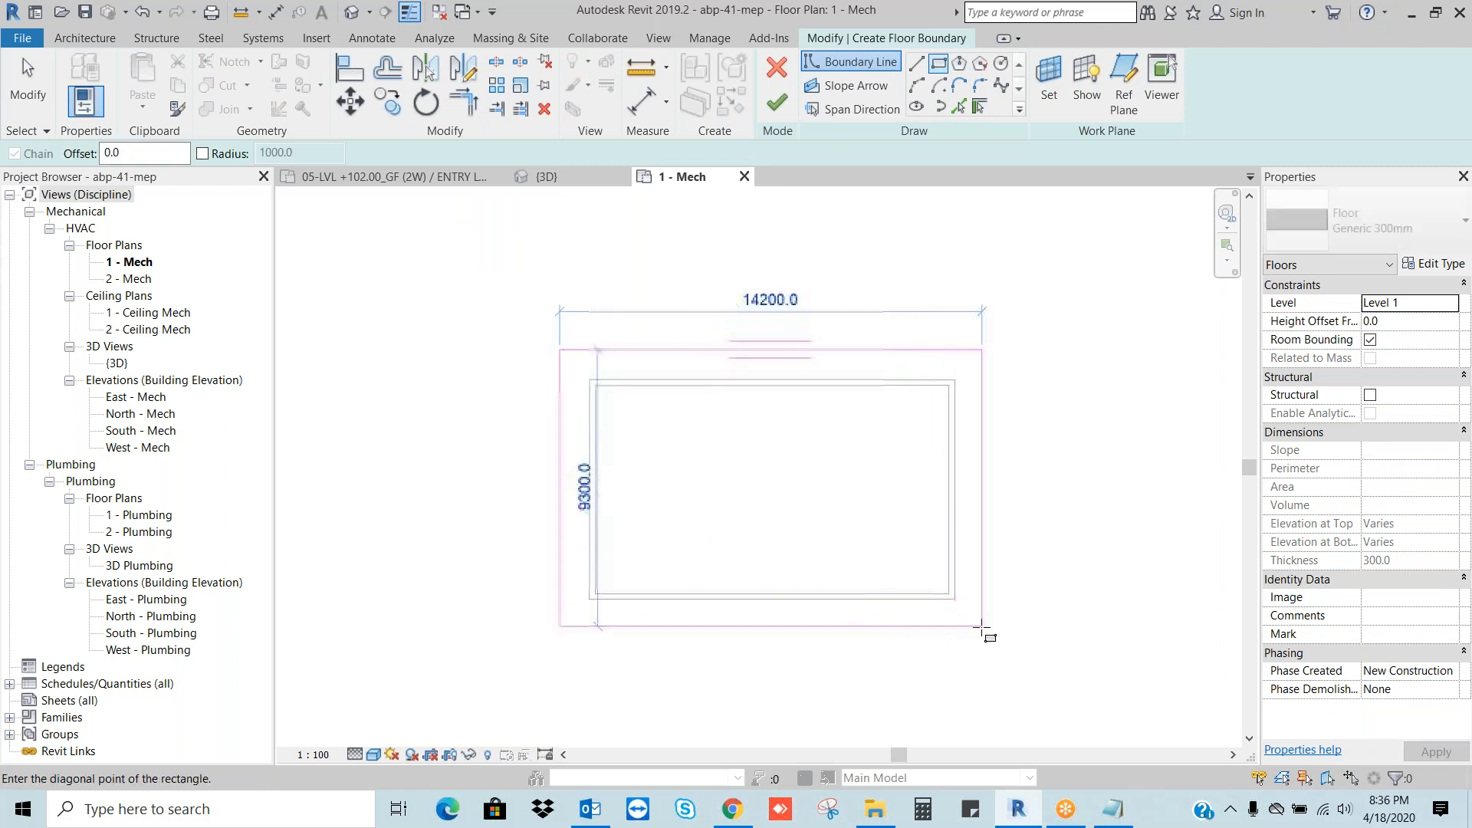
left_click(989, 636)
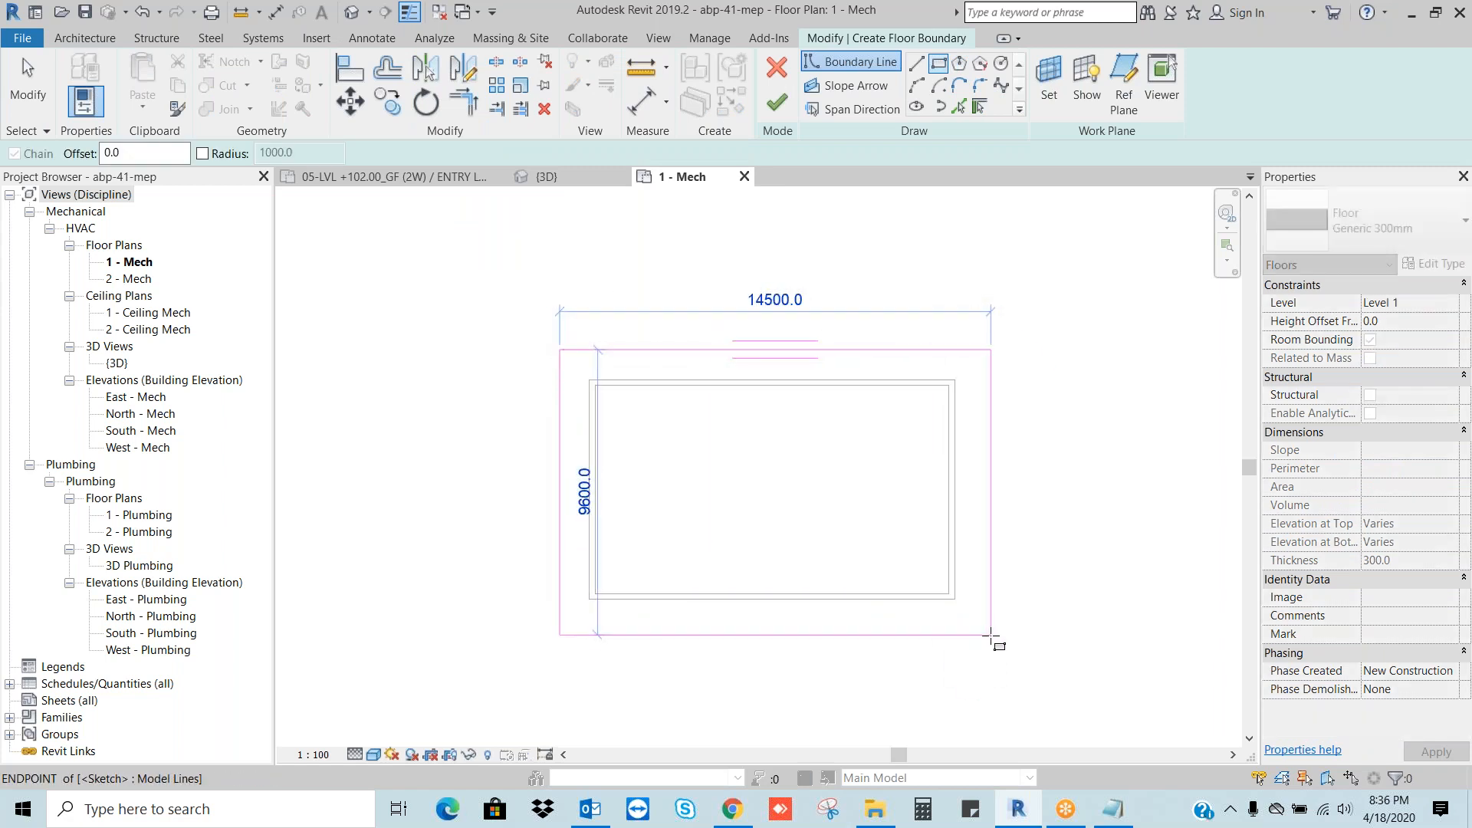
left_click(777, 104)
In the 3D view, copy the Generic 300mm floor and paste it aligned to Level 2.
left_click(353, 13)
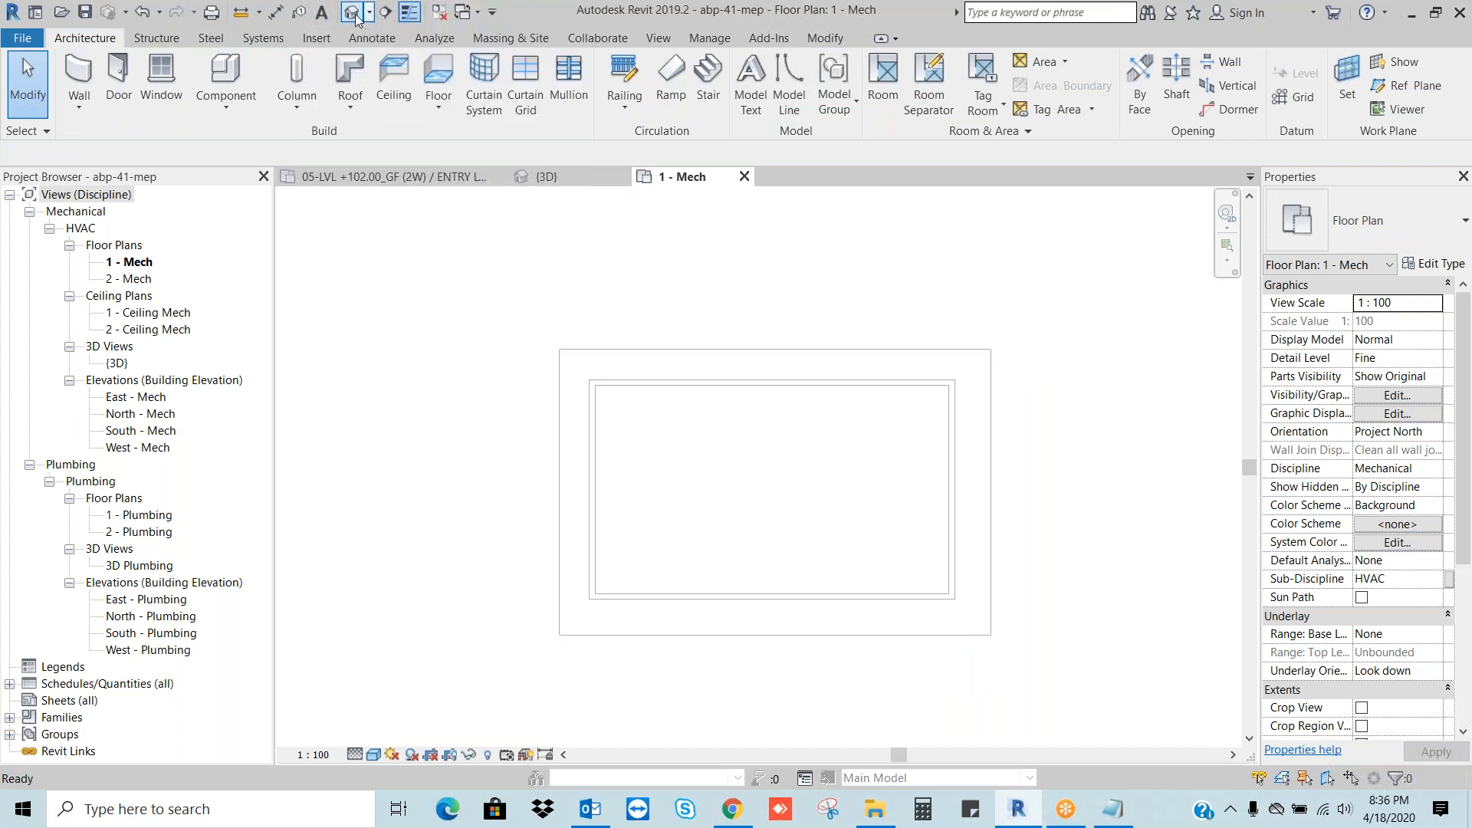
scroll(850, 401, "up", 3)
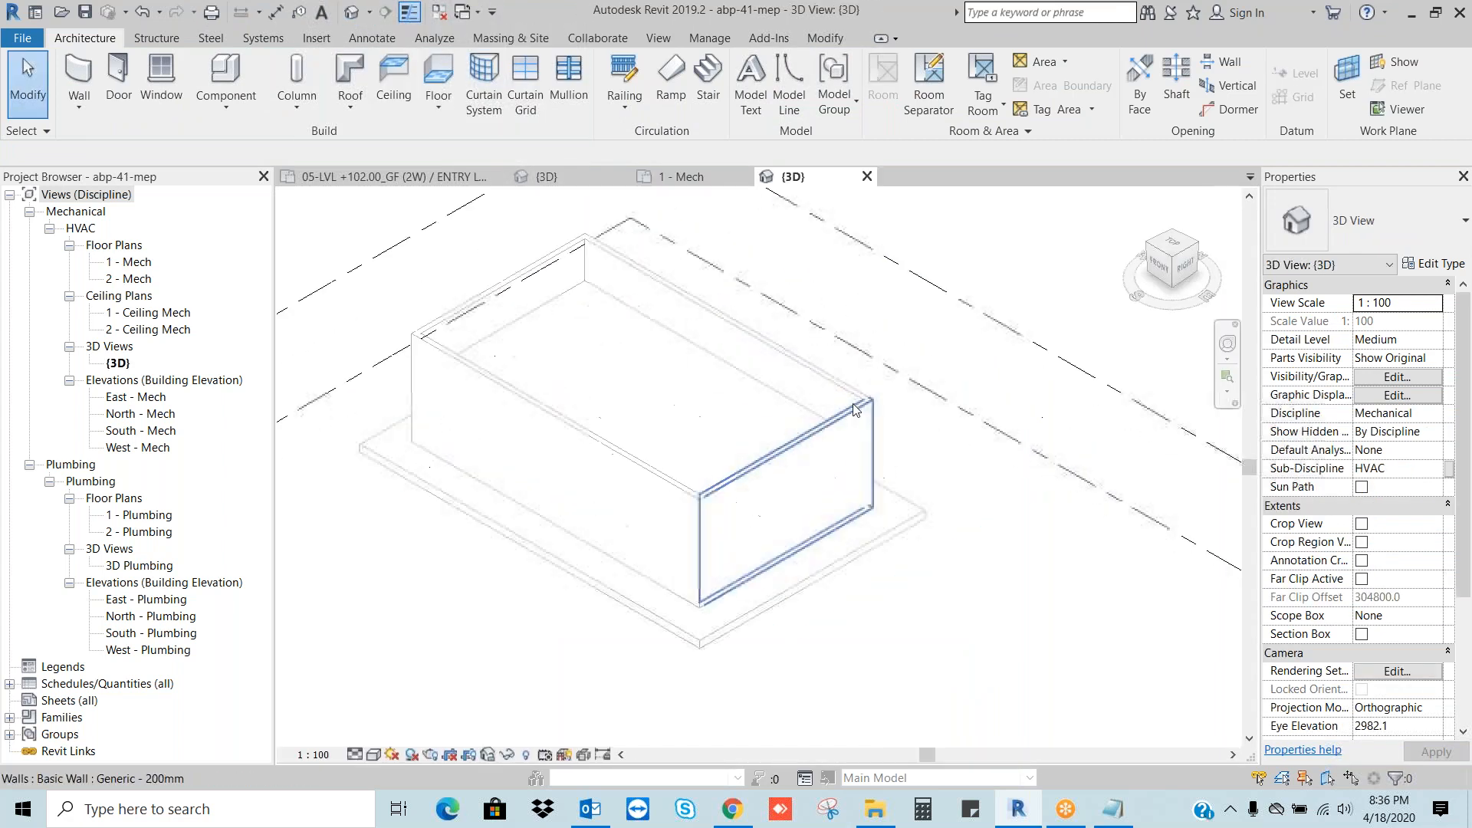
left_click(904, 537)
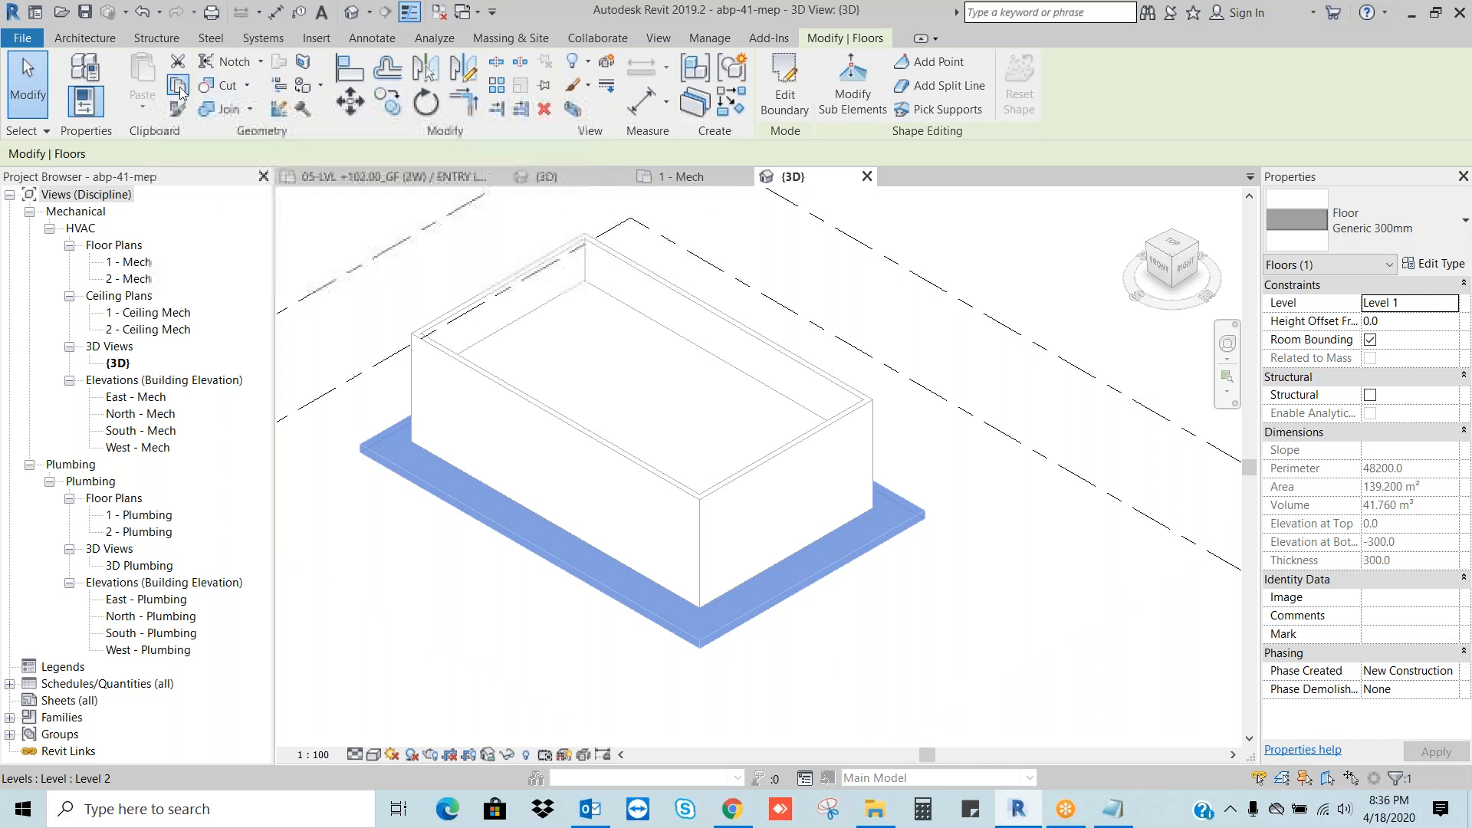
left_click(143, 122)
left_click(184, 171)
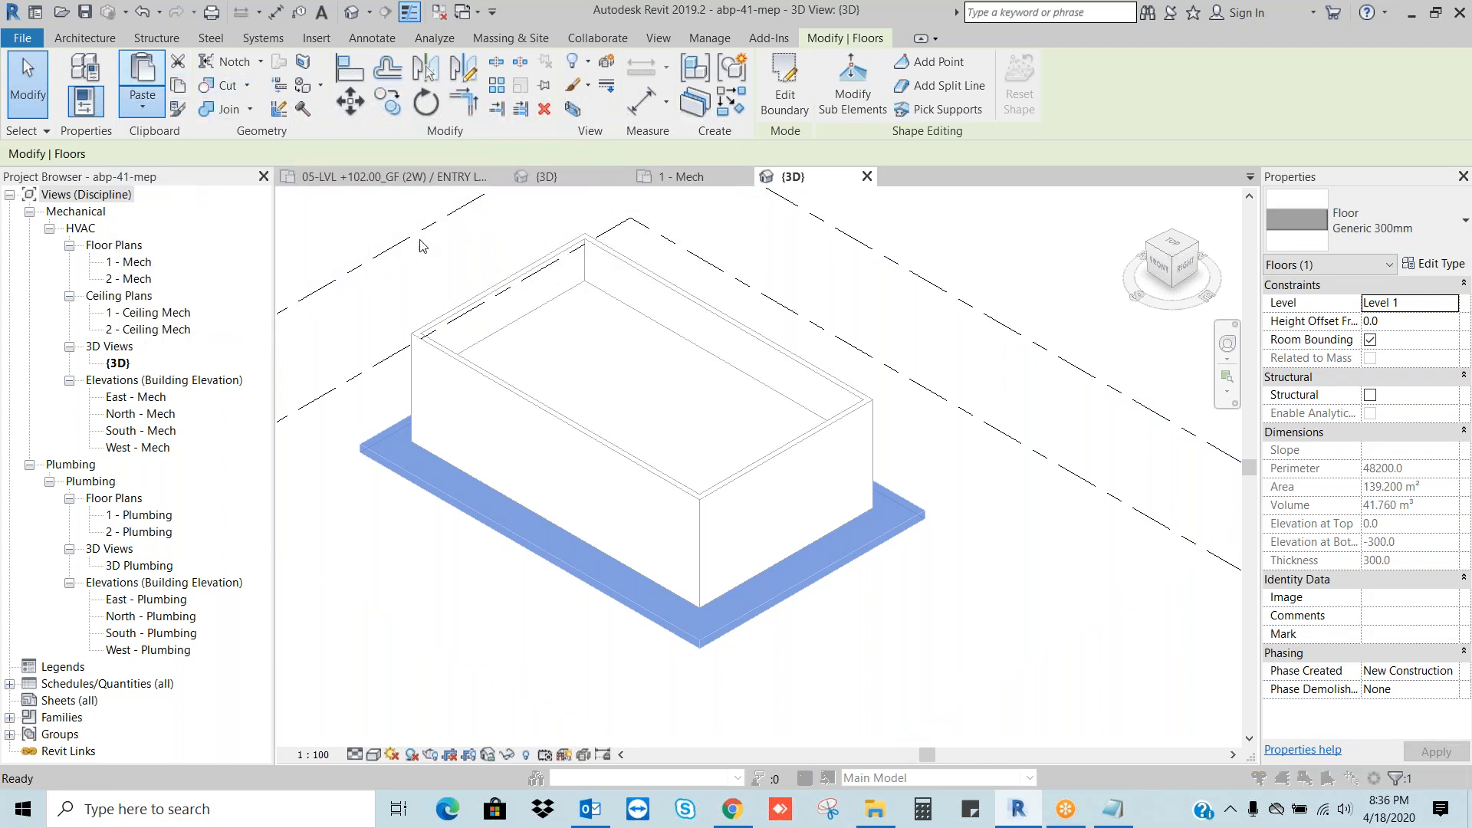
left_click(771, 274)
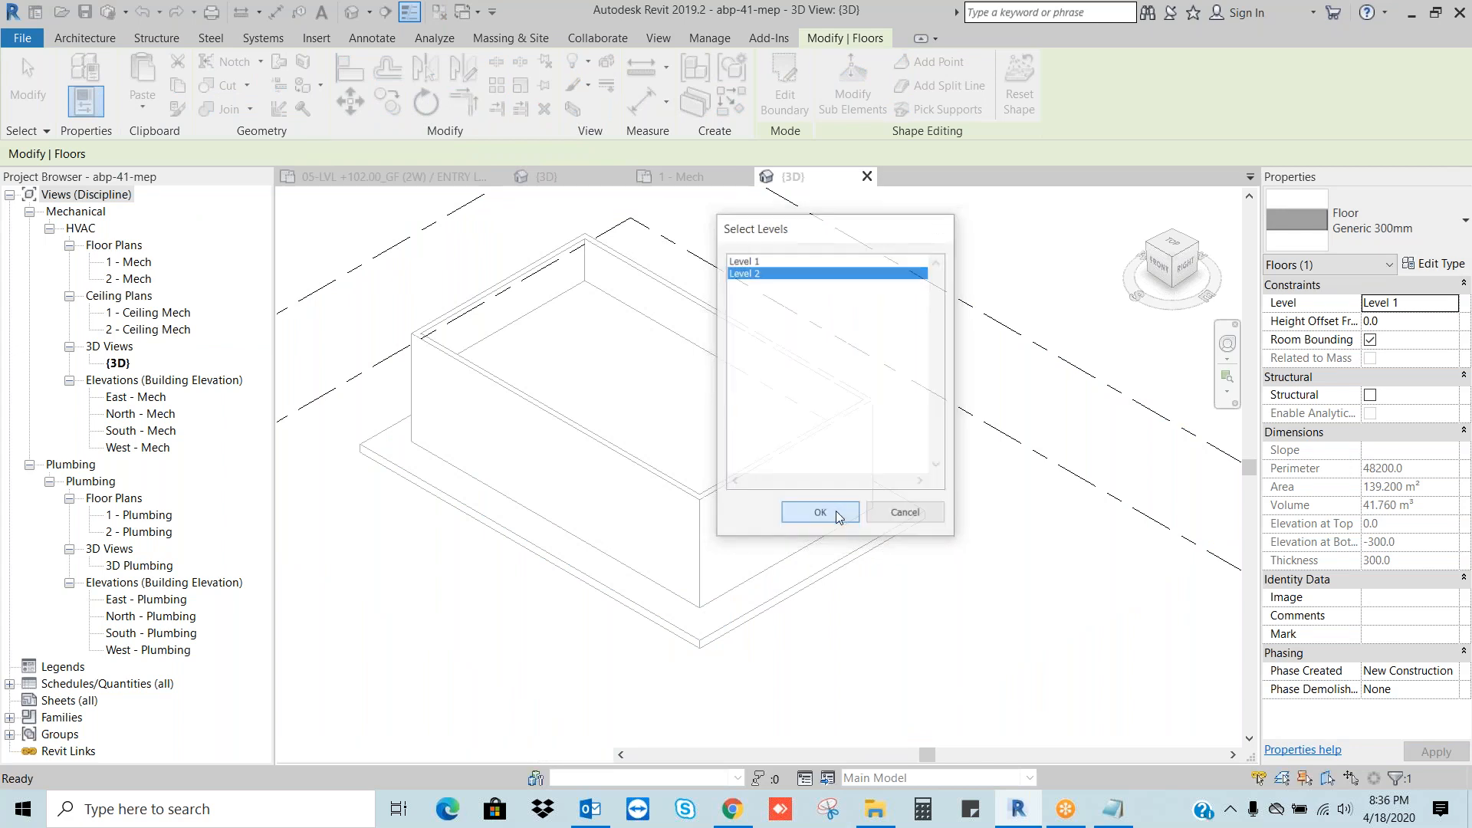
left_click(838, 515)
left_click(920, 497)
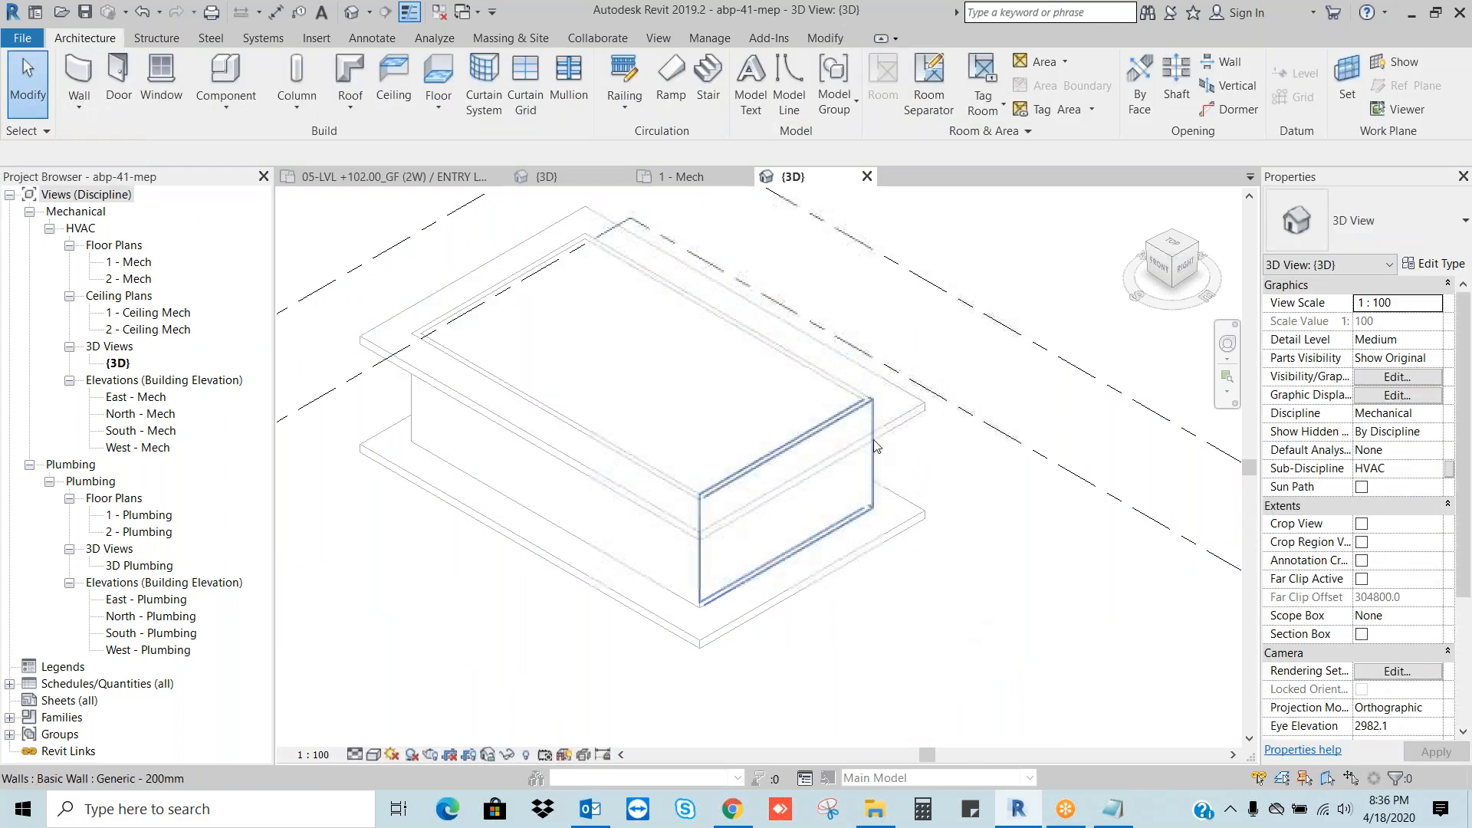
Reopen the Level 2 floor's boundary, finish it as is, and attach the room walls to the floor's bottom.
left_click(754, 309)
left_click(785, 96)
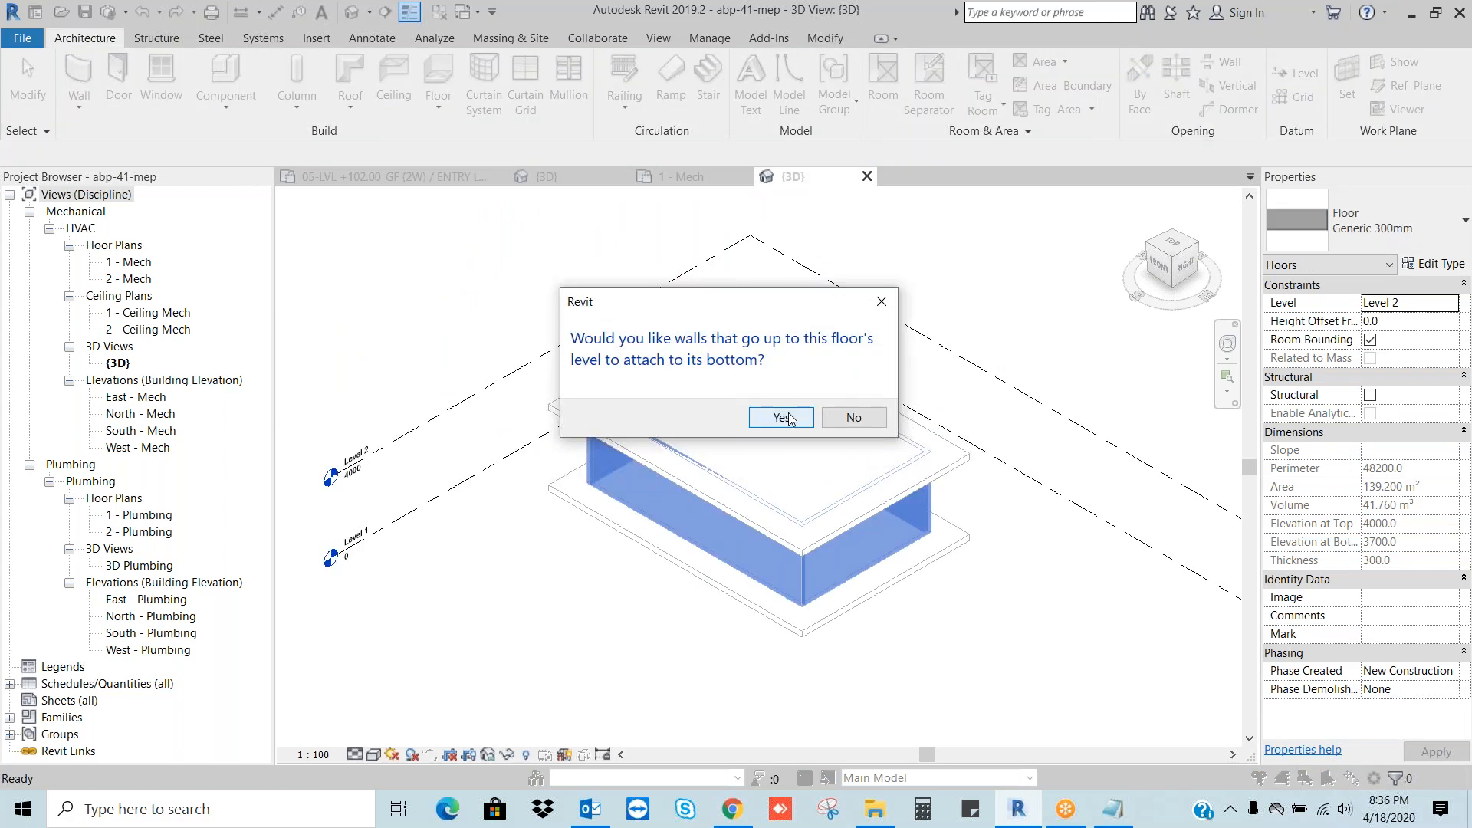
left_click(789, 420)
left_click(1022, 602)
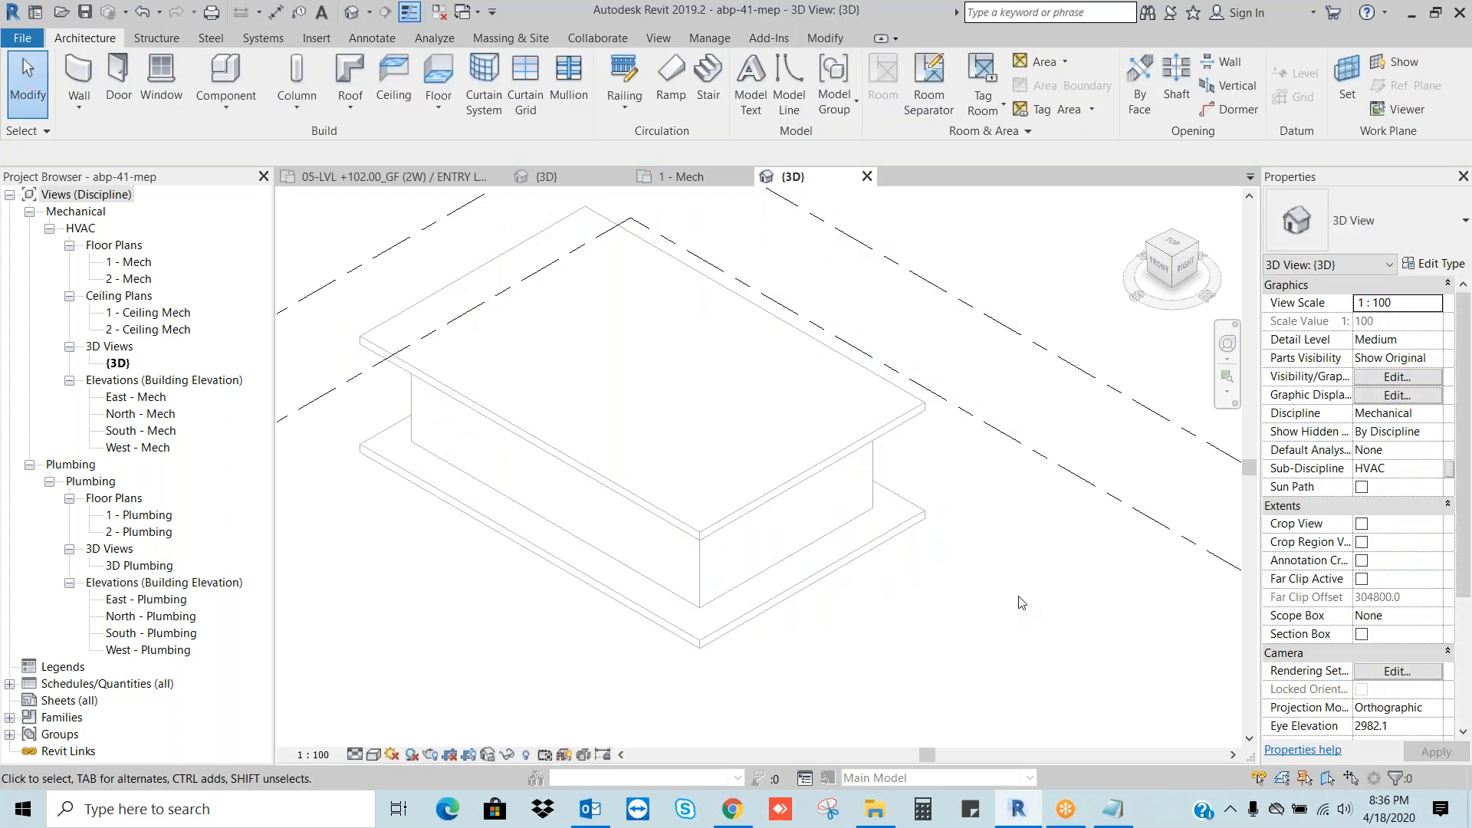
Open the 1 - Ceiling Mech plan and set it to Fine detail level and Shaded visual style.
double_click(129, 263)
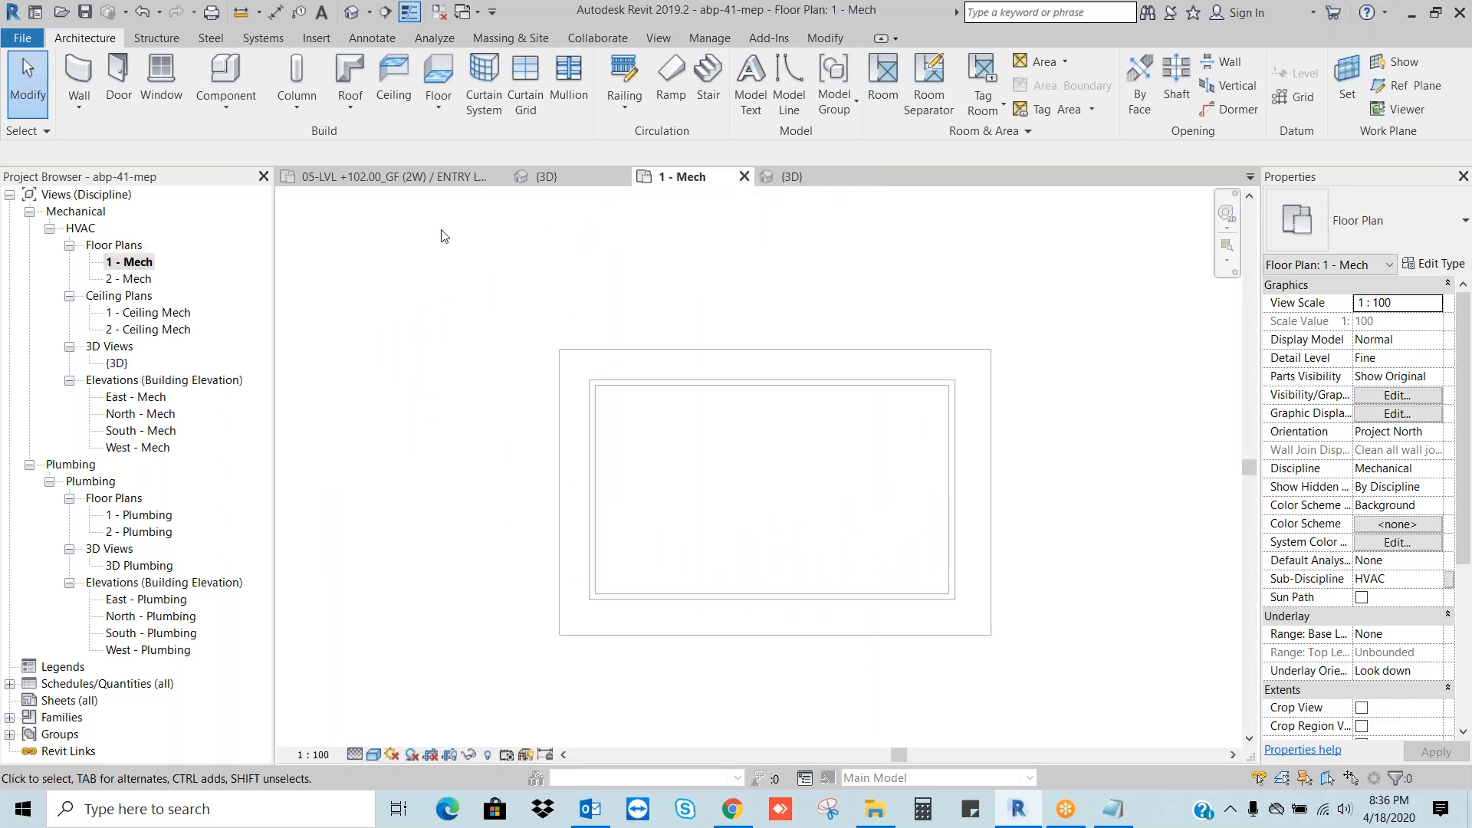
left_click(352, 12)
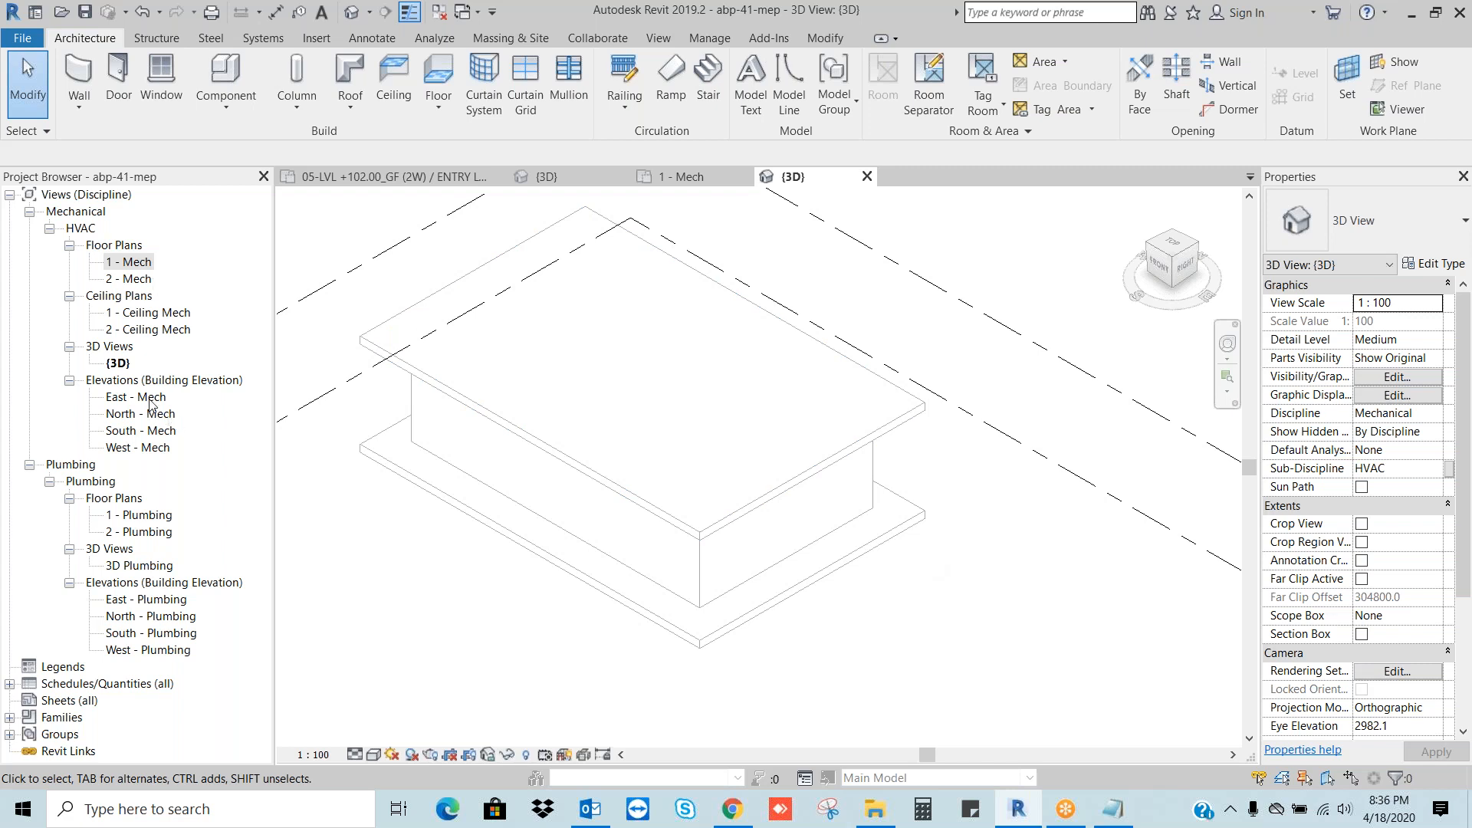
double_click(144, 313)
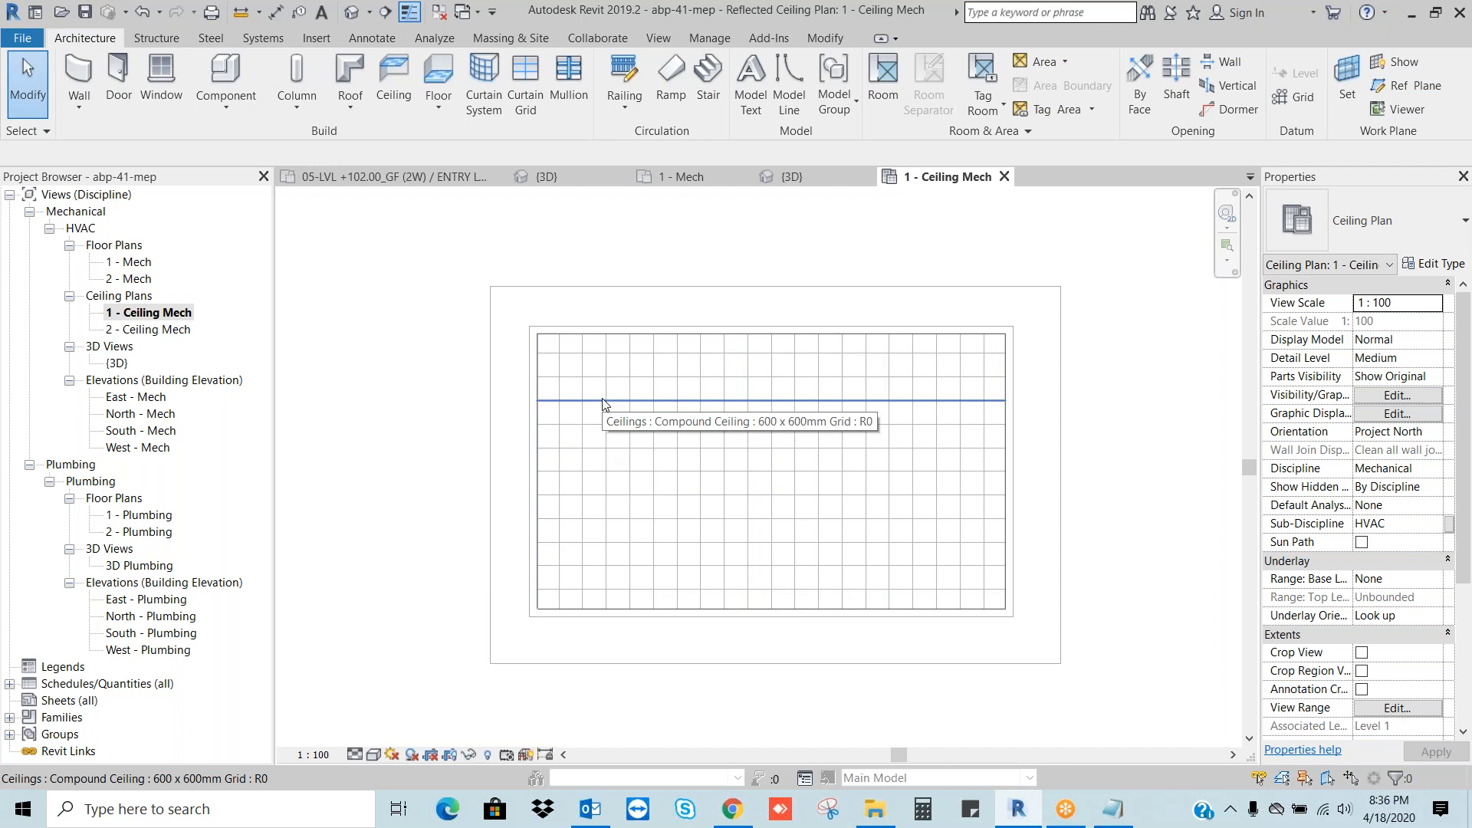
left_click(352, 757)
left_click(375, 734)
left_click(375, 755)
left_click(406, 678)
Align the ceiling grid lines with the inner faces of the room's upper and left walls so full tiles start there.
scroll(769, 338, "up", 2)
scroll(467, 329, "up", 3)
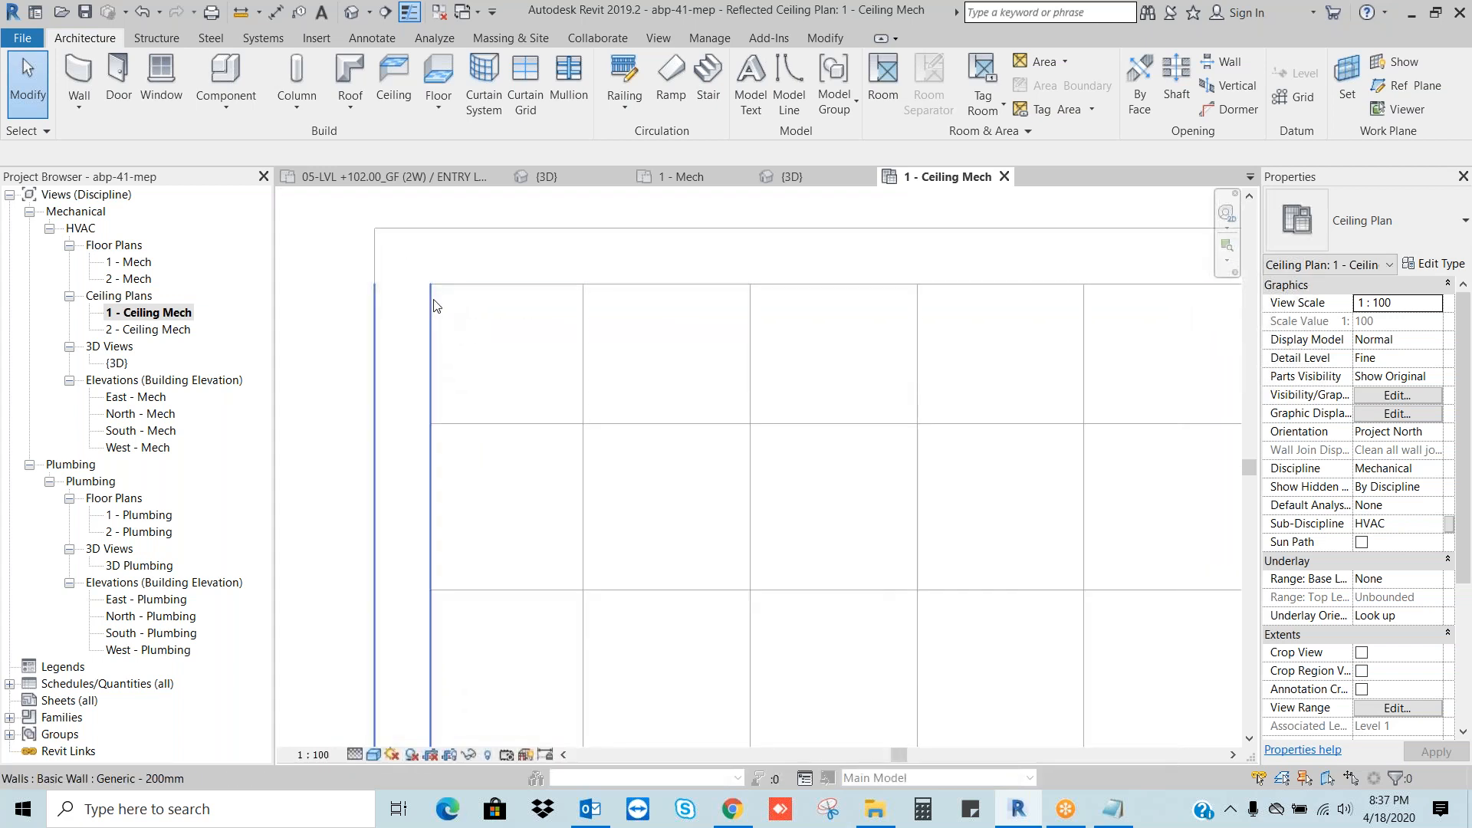
left_click(824, 39)
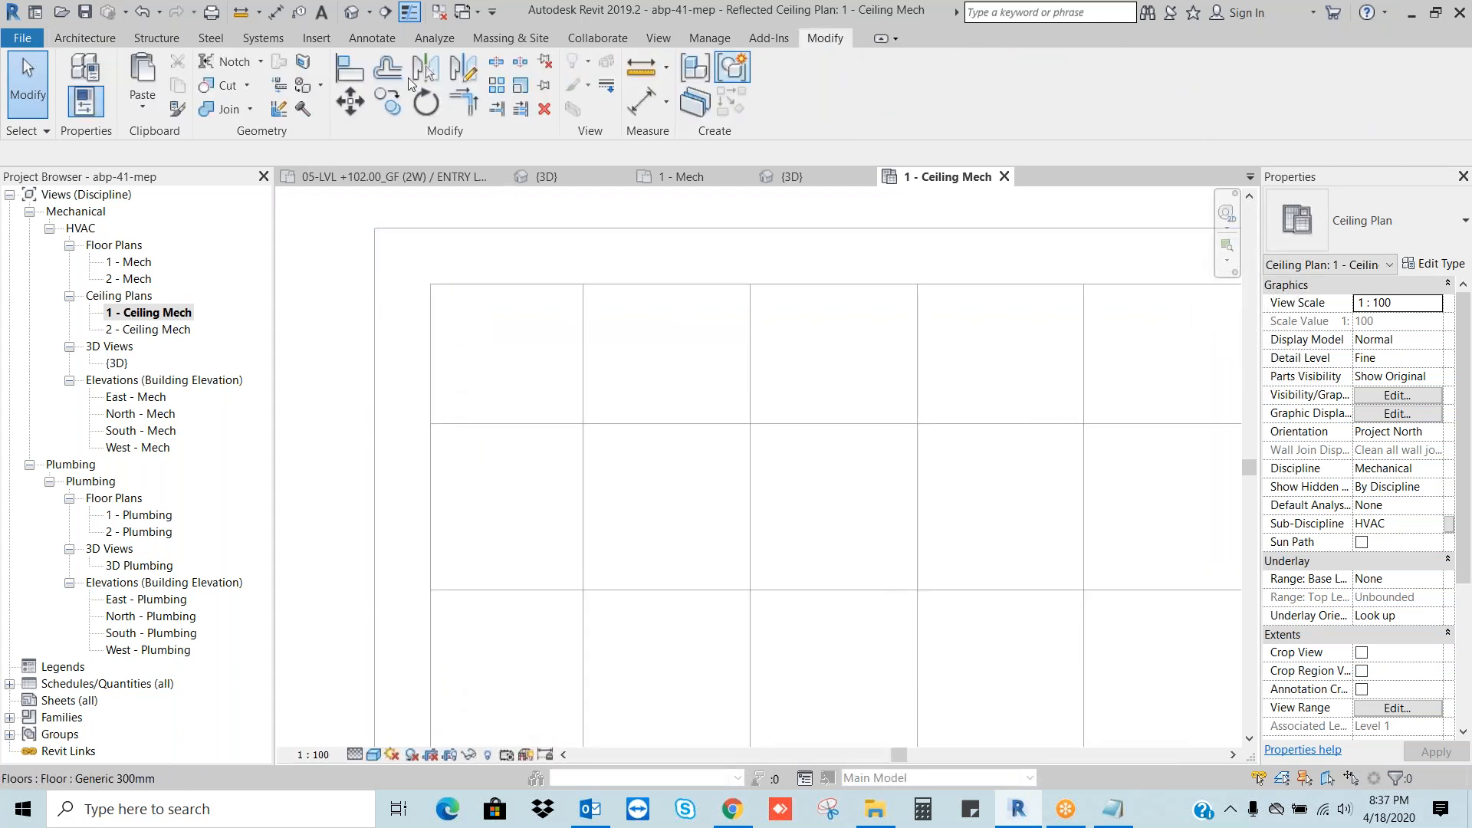
left_click(354, 83)
left_click(518, 284)
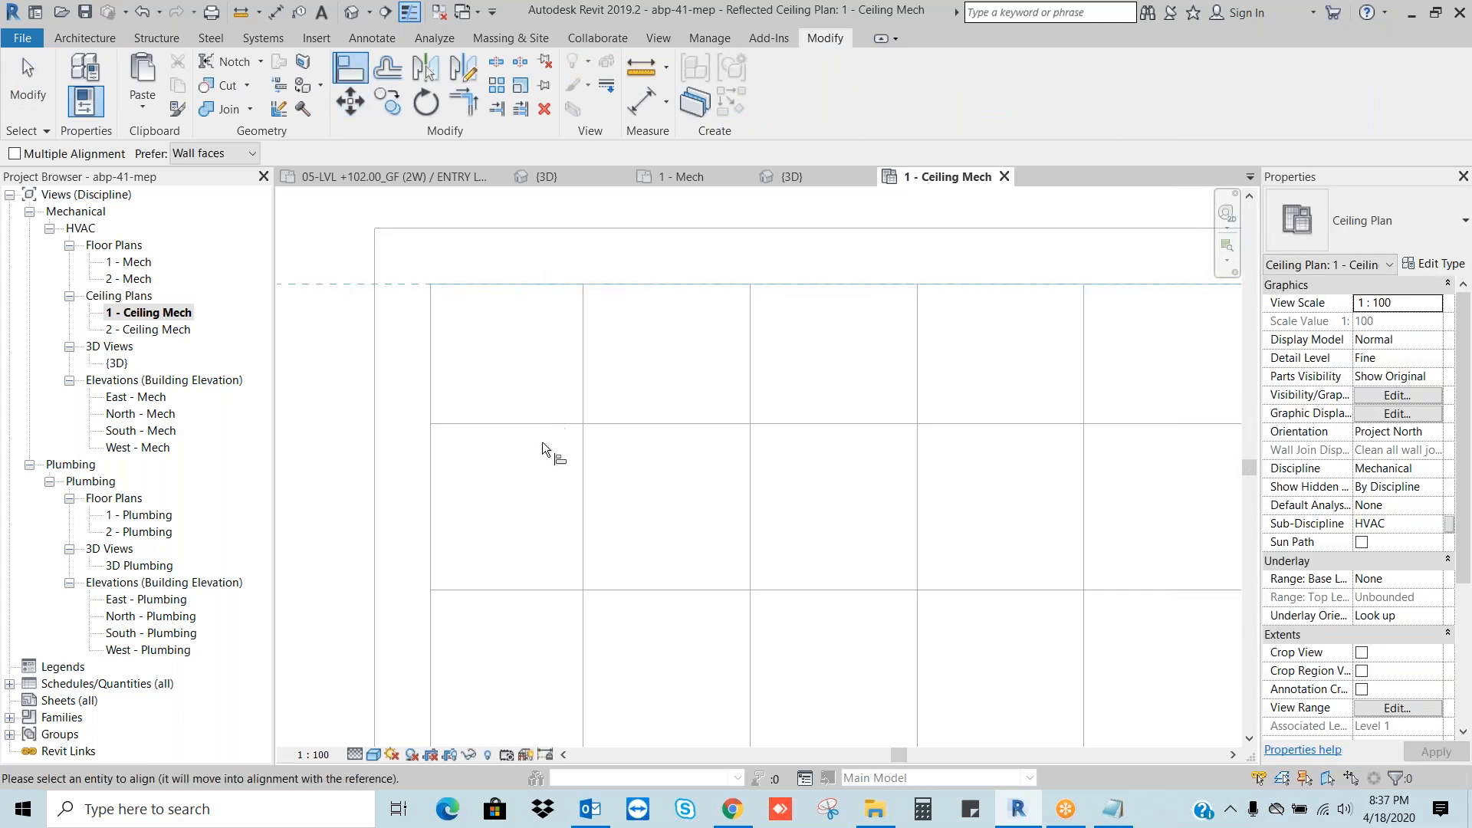
left_click(540, 430)
left_click(431, 466)
left_click(586, 506)
scroll(480, 376, "down", 4)
scroll(622, 388, "down", 4)
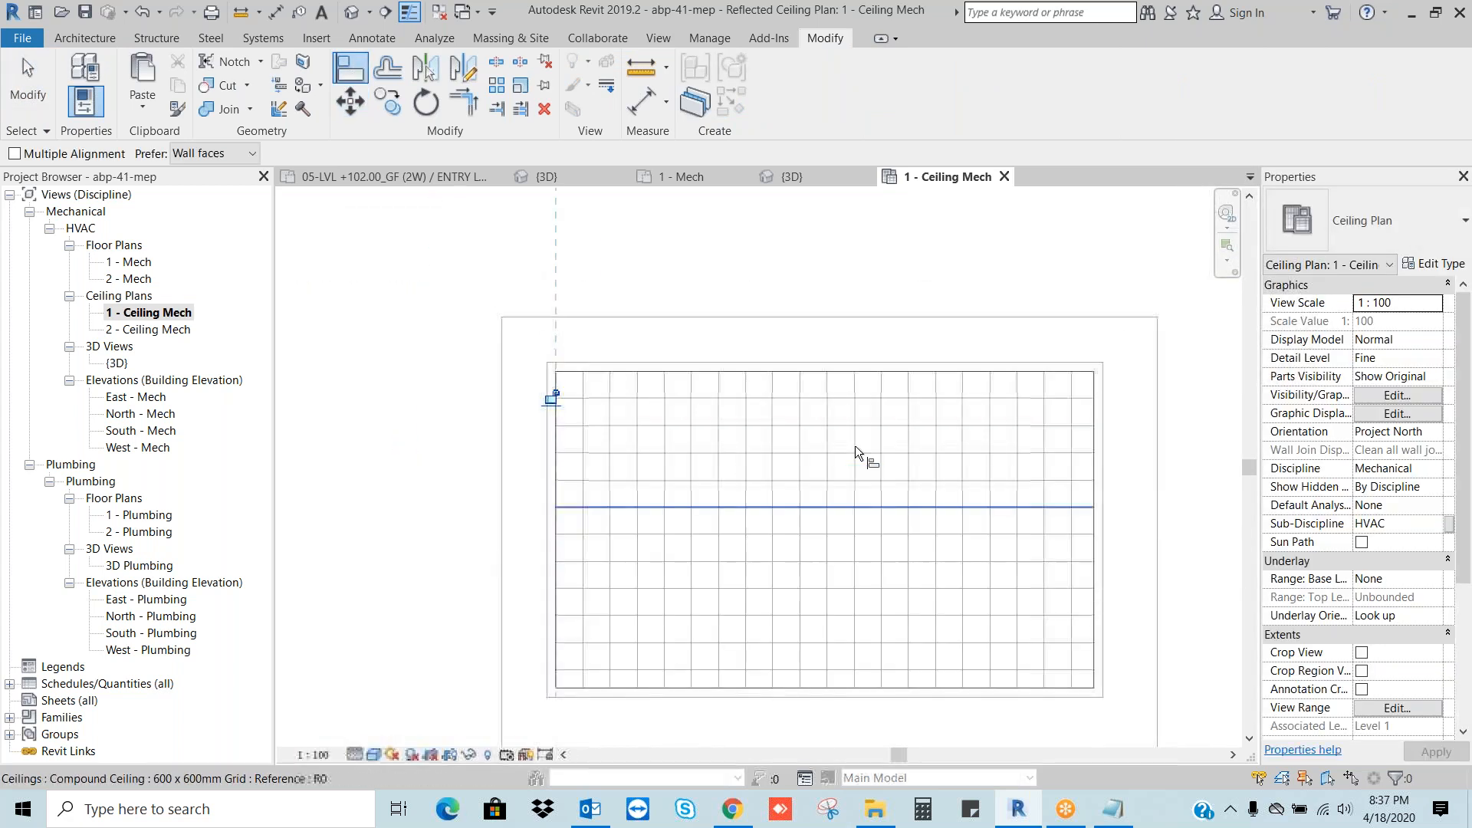
scroll(882, 490, "down", 1)
key("Escape")
key("Escape")
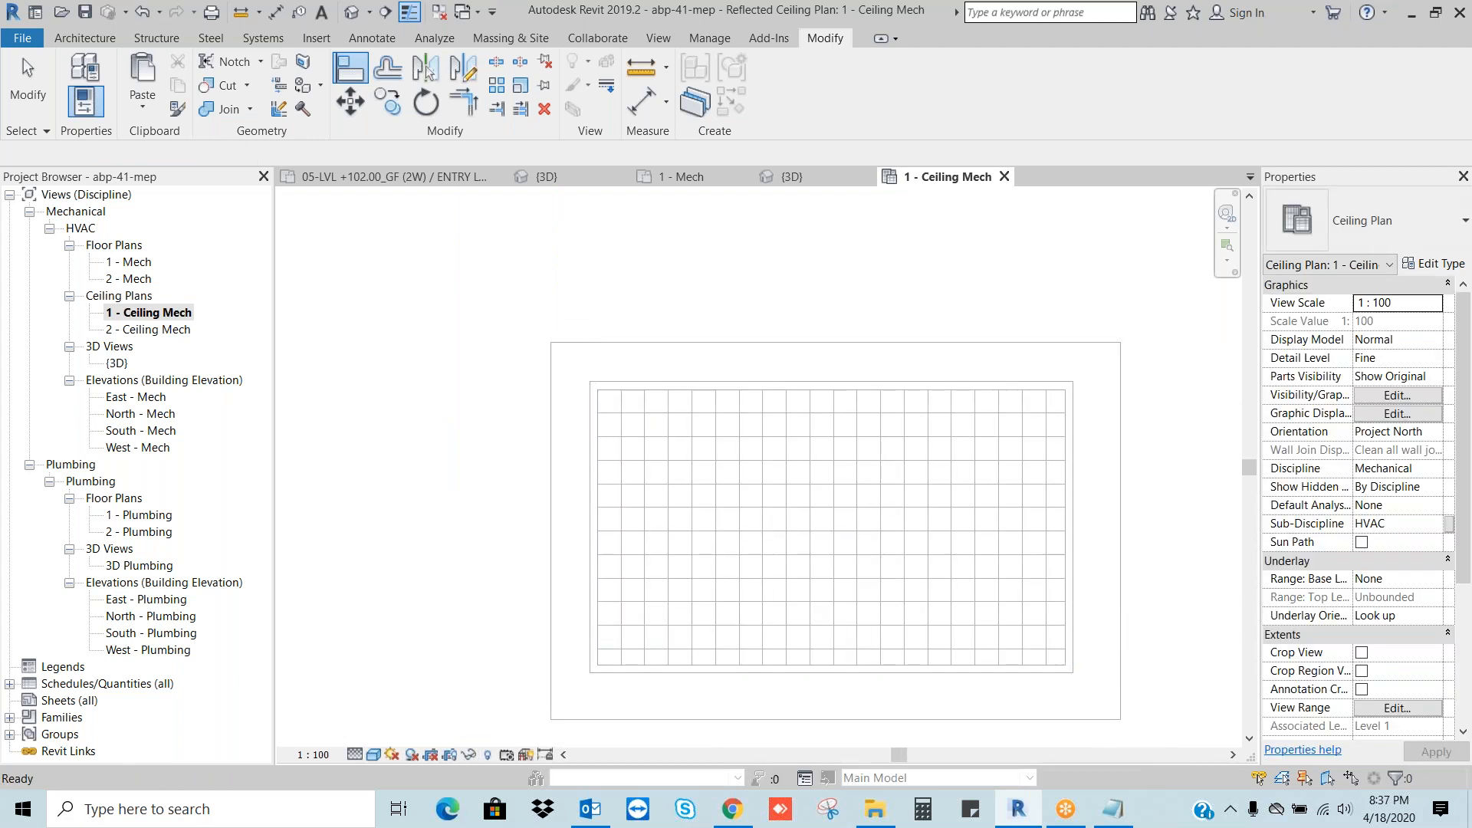
Hide the elevation markers by category in the 1 - Ceiling Mech plan.
scroll(820, 466, "down", 4)
left_click_drag(976, 417, 1061, 513)
key("v")
key("h")
key("z")
key("a")
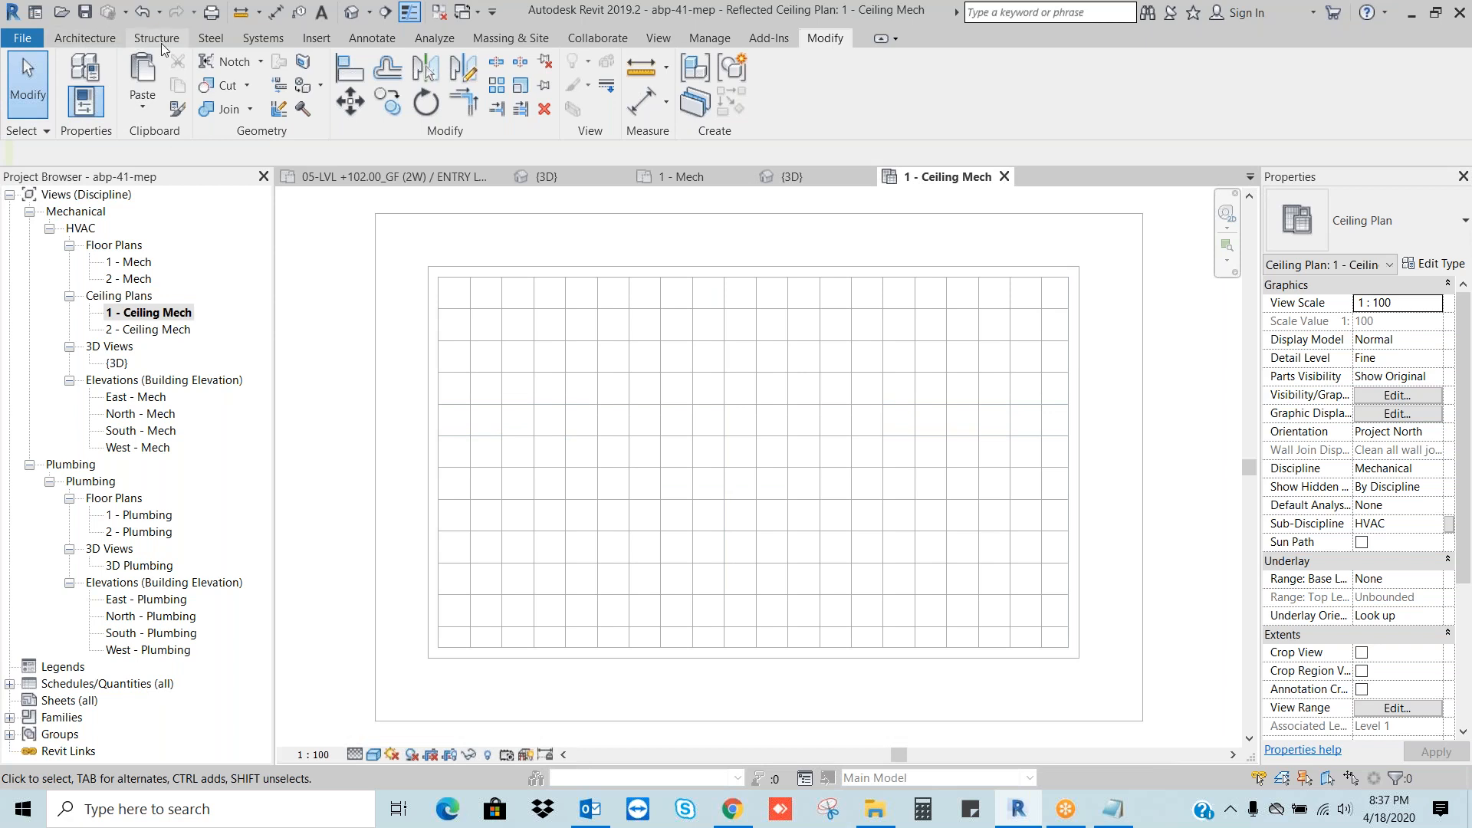
Place three M_Supply Diffuser 600 x 600 Face terminals at 2400 offset, 1500 mm from the upper wall and 10400, 8000 and 5600 mm from the right wall.
left_click(263, 38)
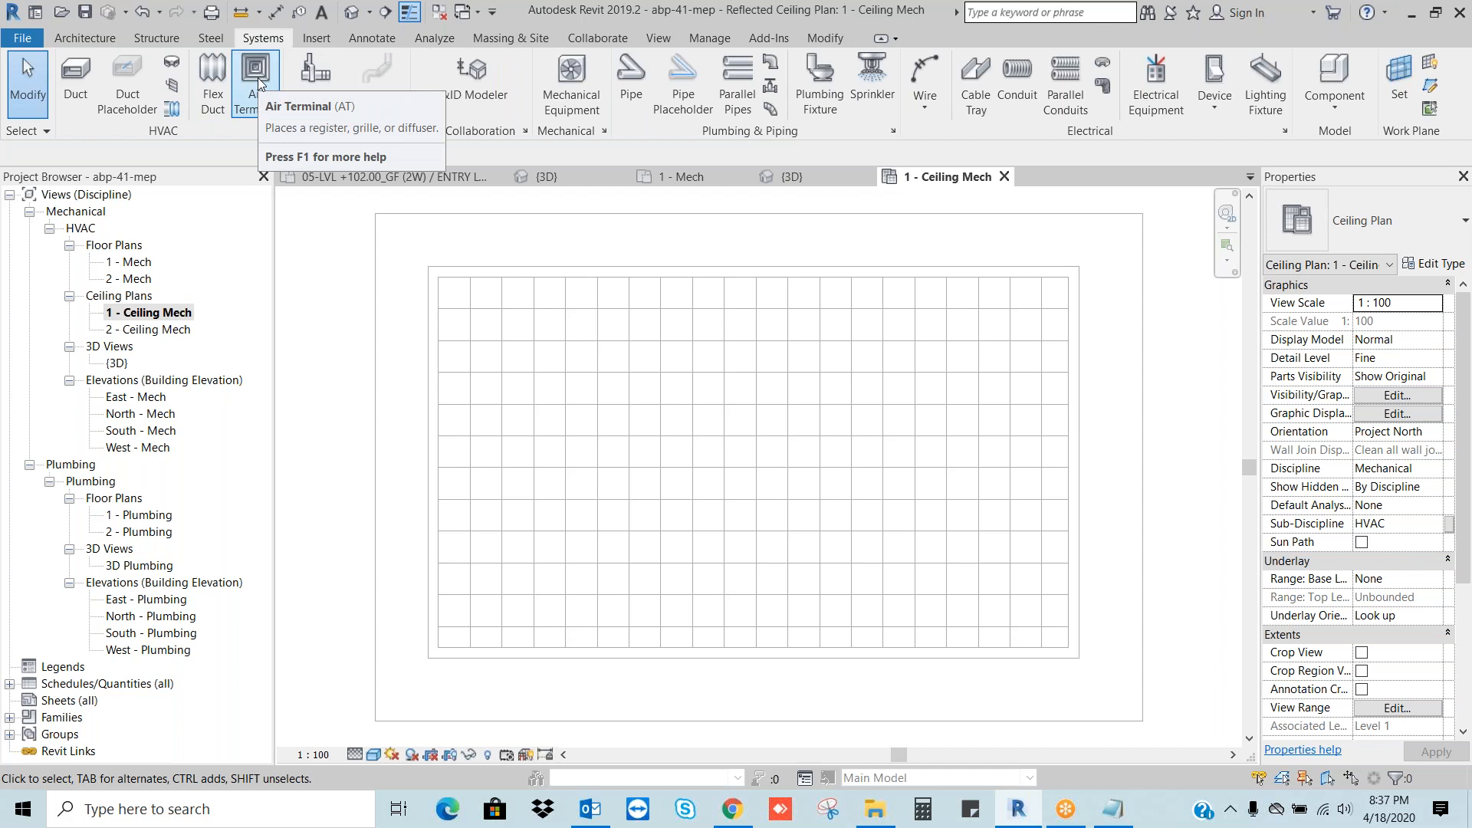
left_click(258, 77)
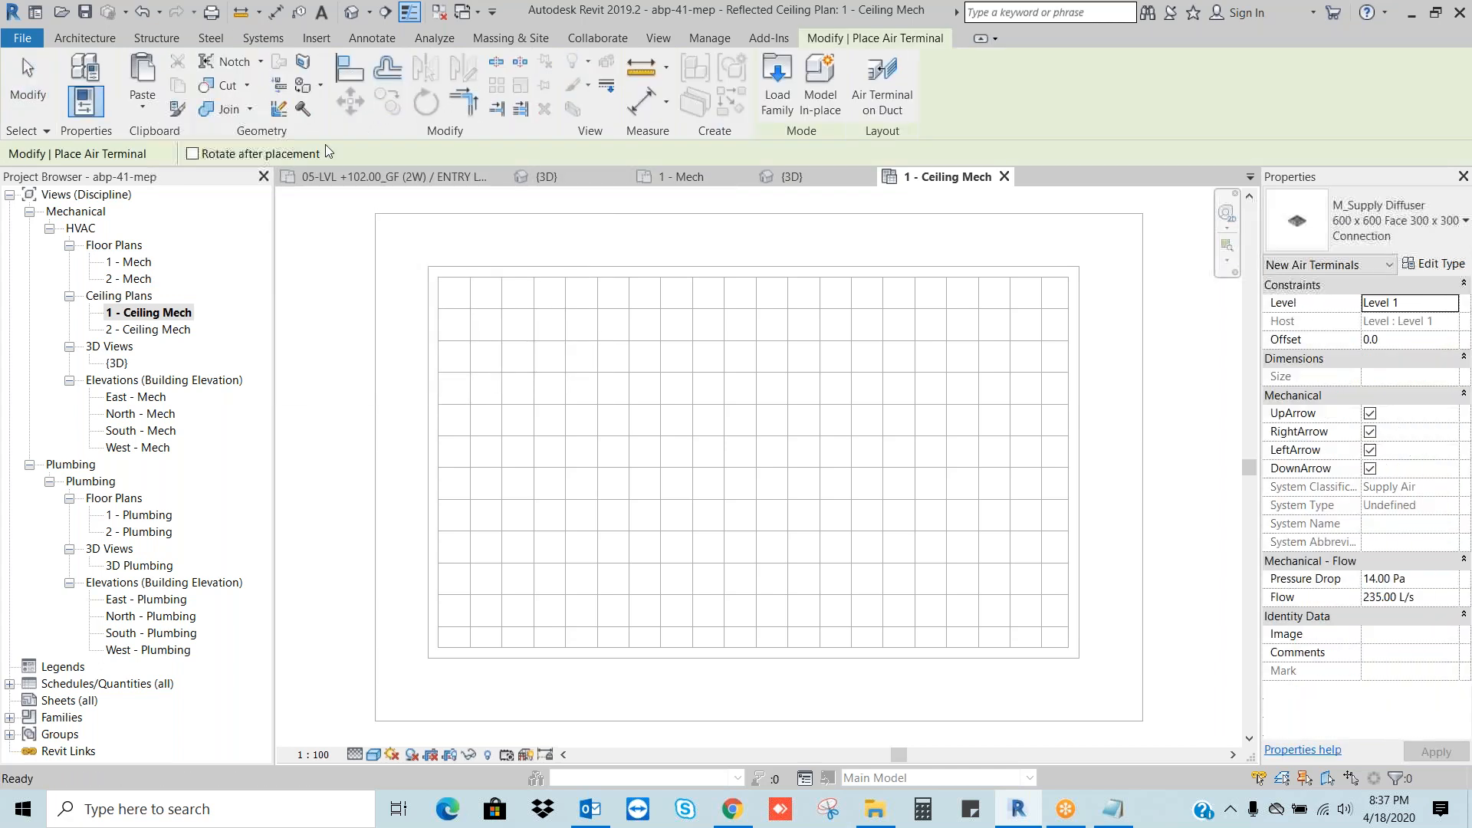
left_click(1410, 234)
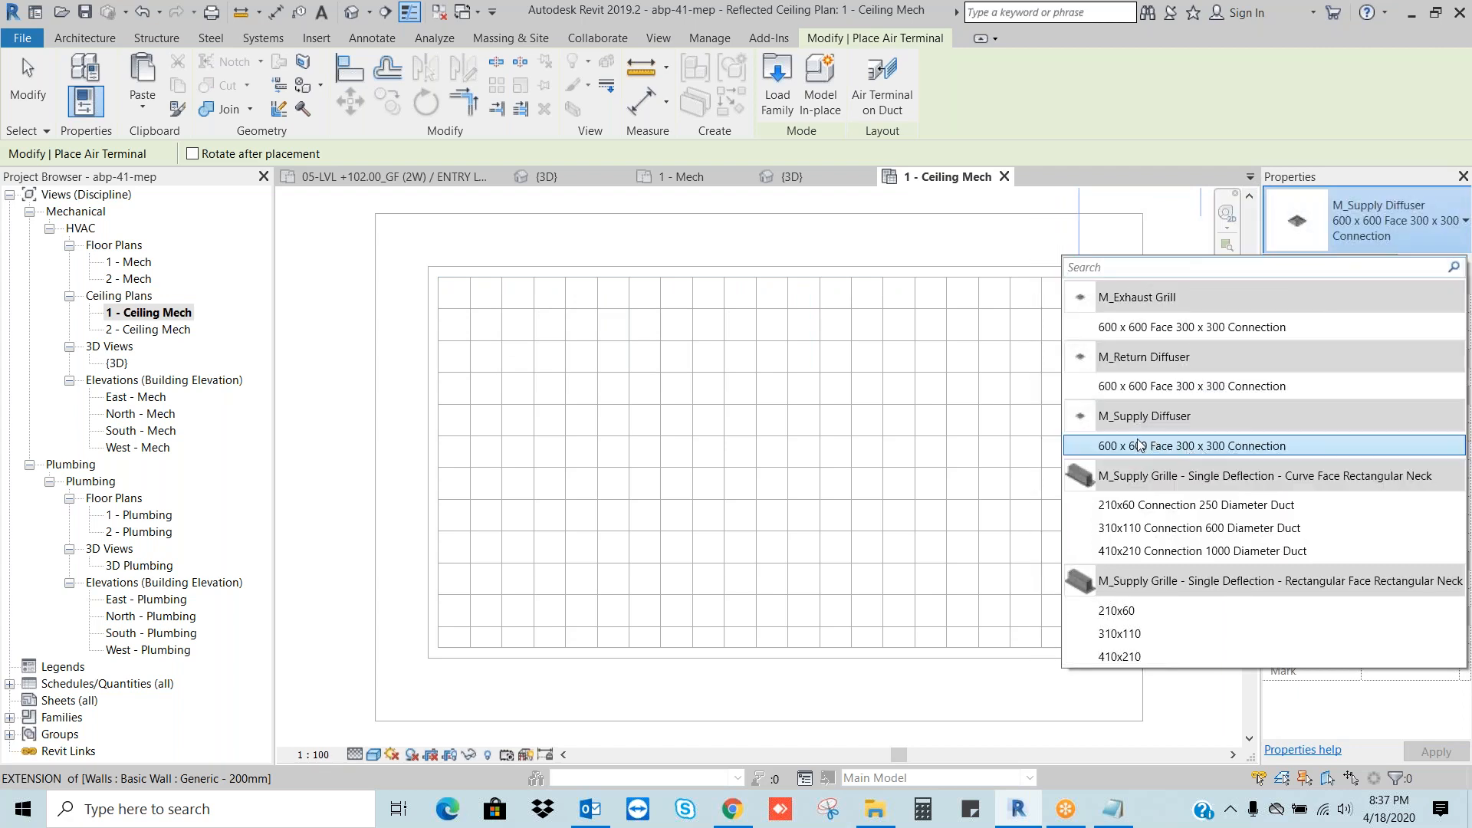
left_click(1140, 444)
left_click(1389, 339)
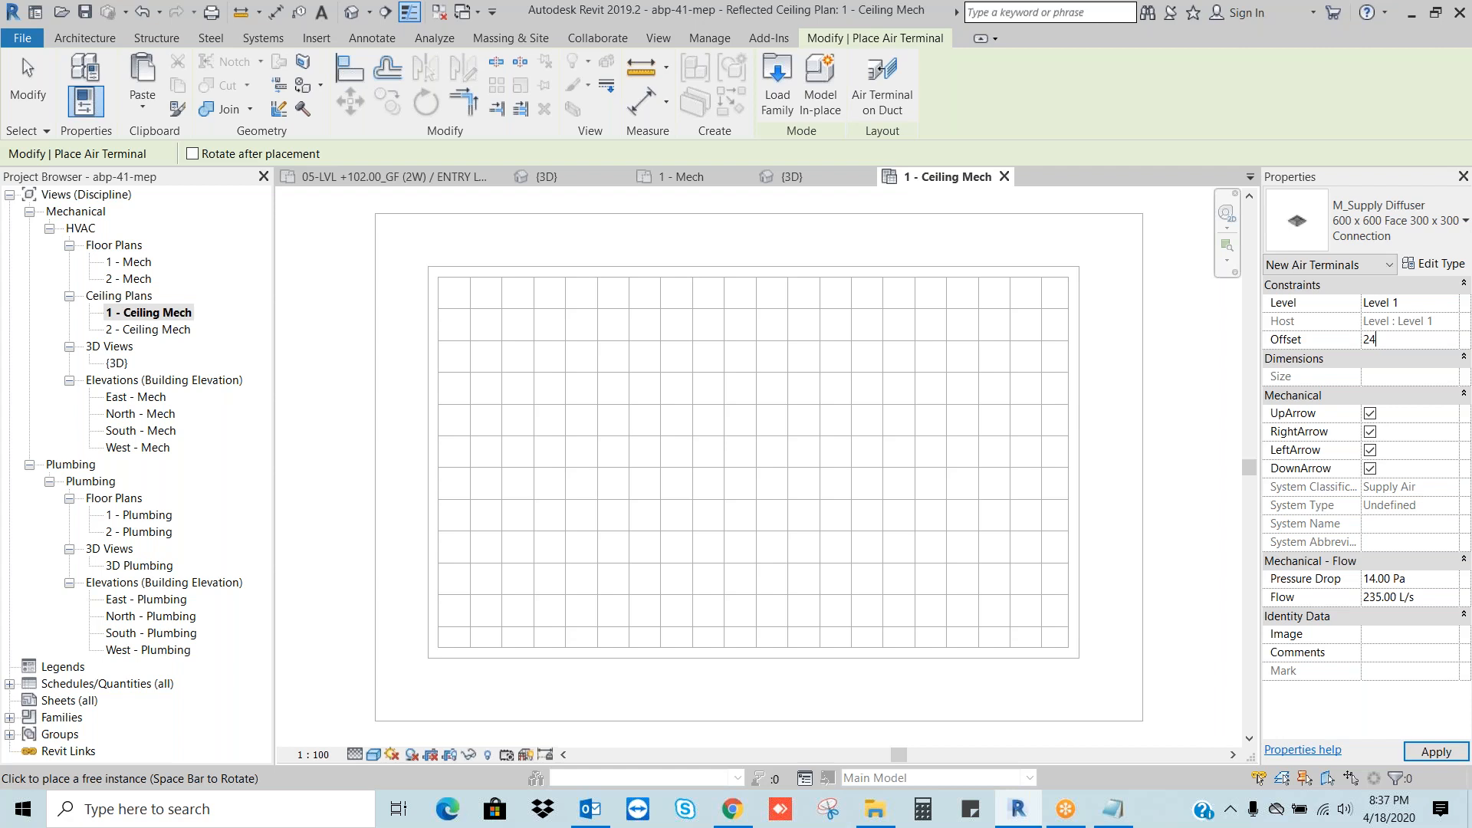
key("Return")
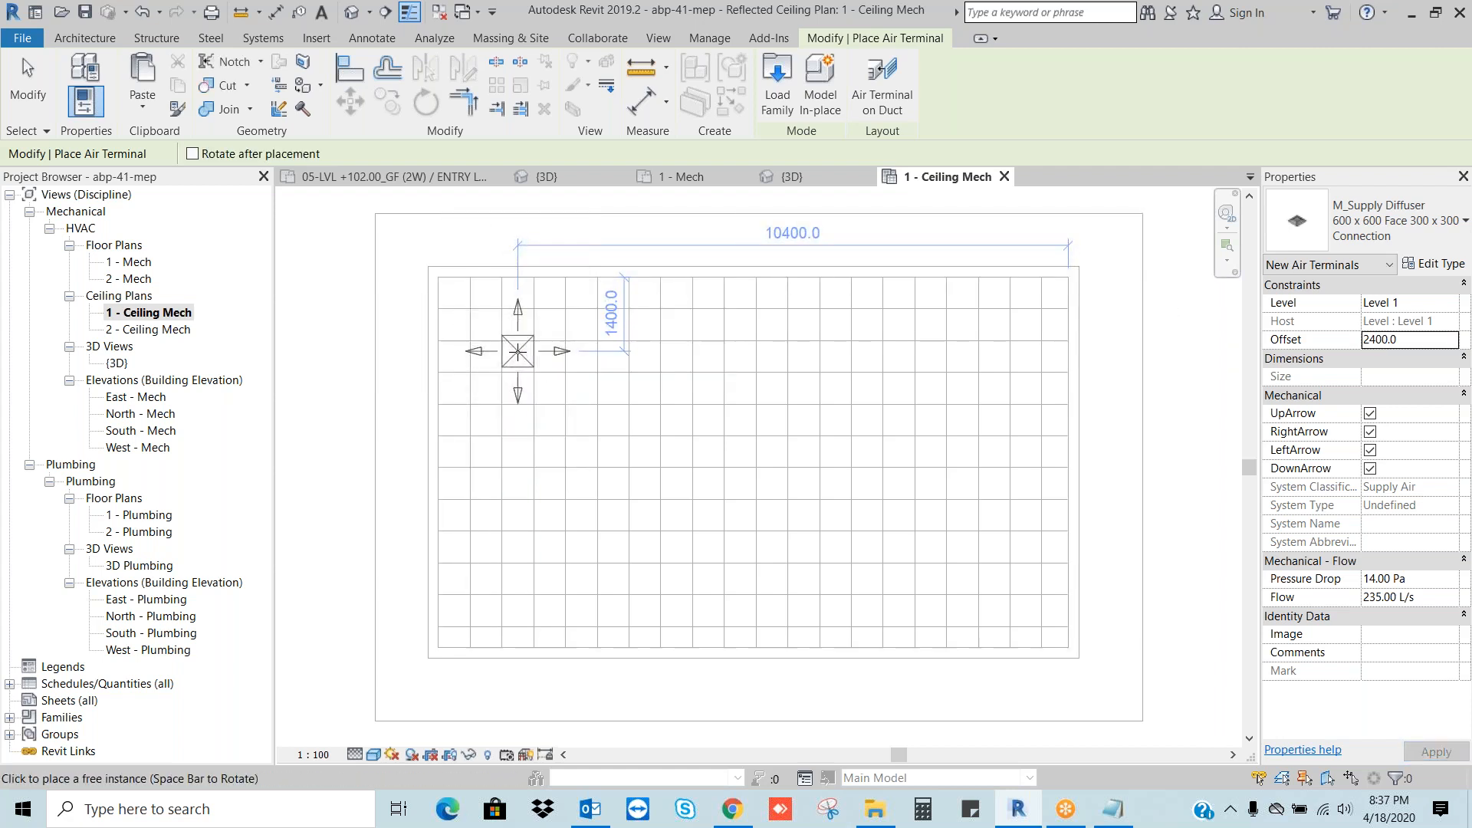
left_click(518, 357)
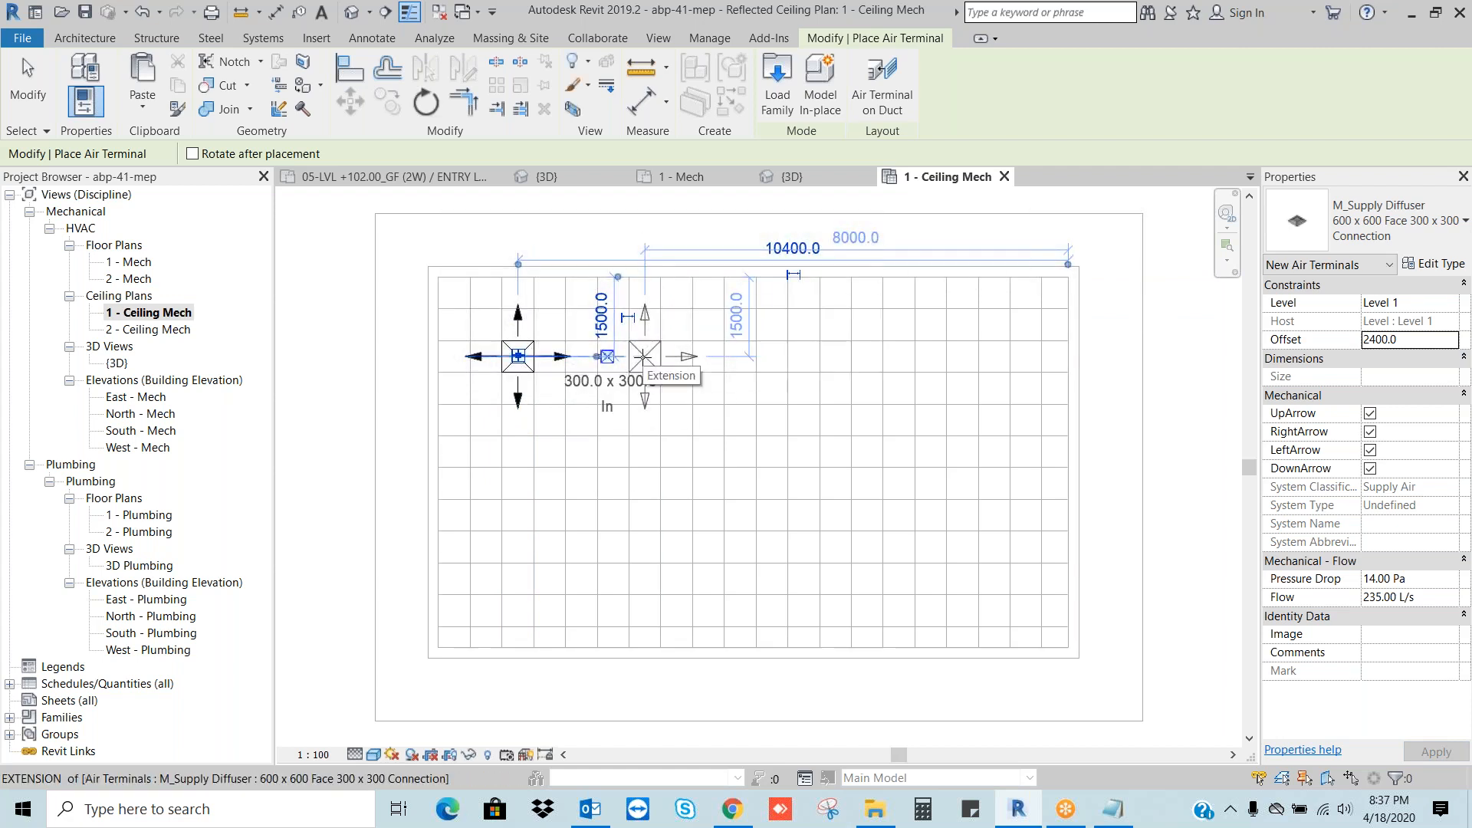
left_click(644, 356)
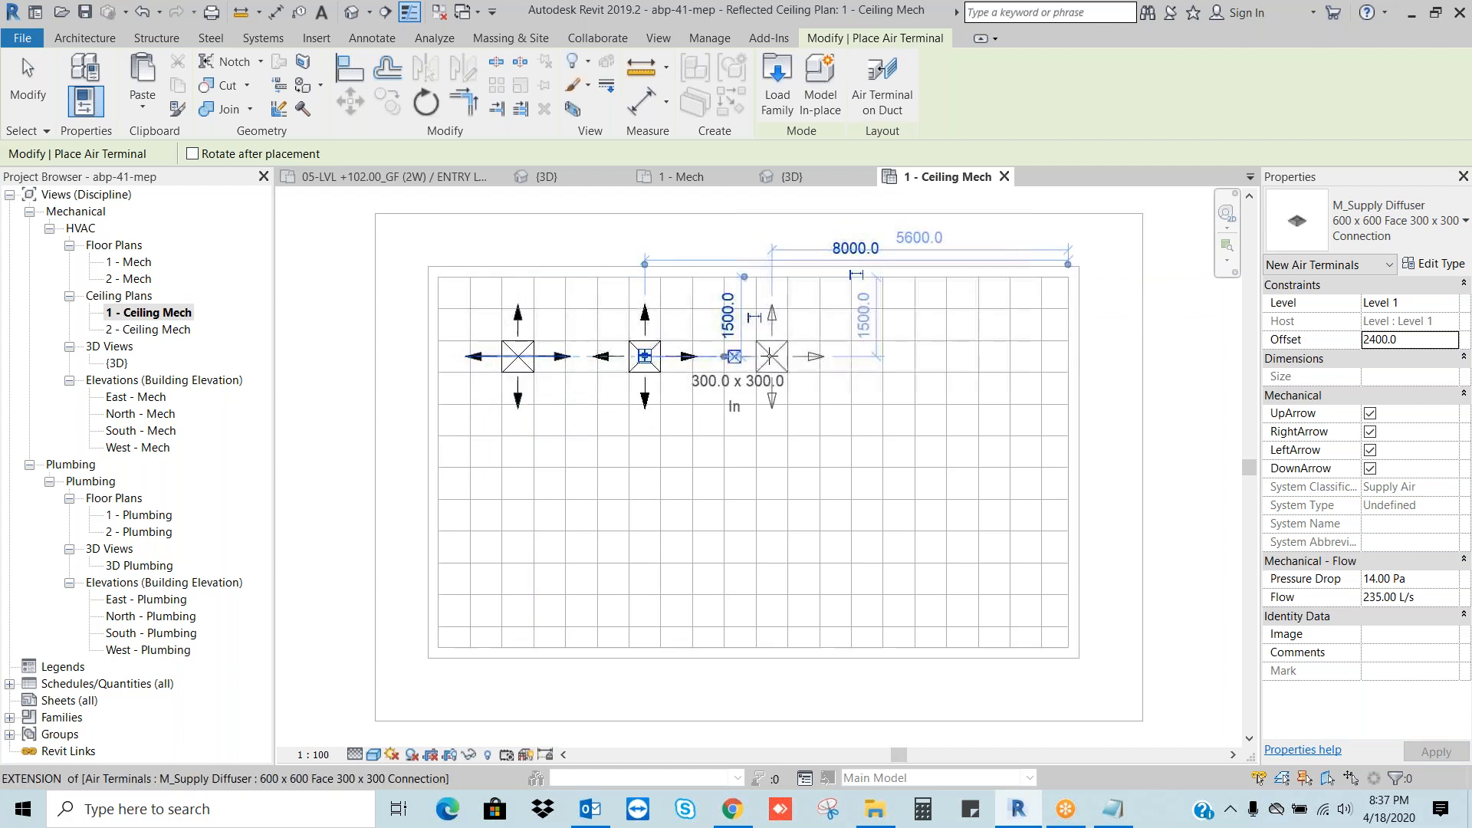
left_click(771, 356)
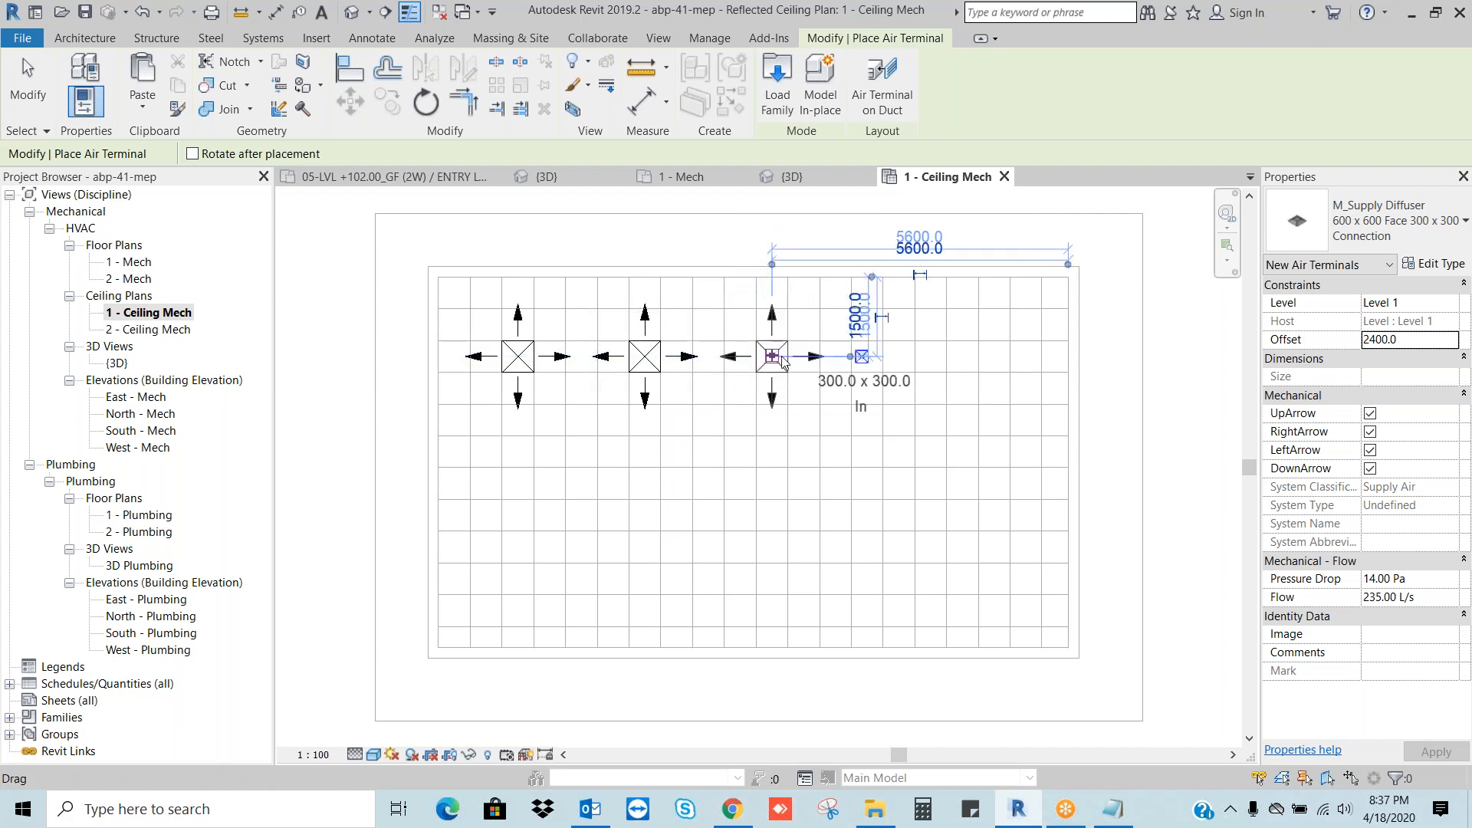
left_click(869, 358)
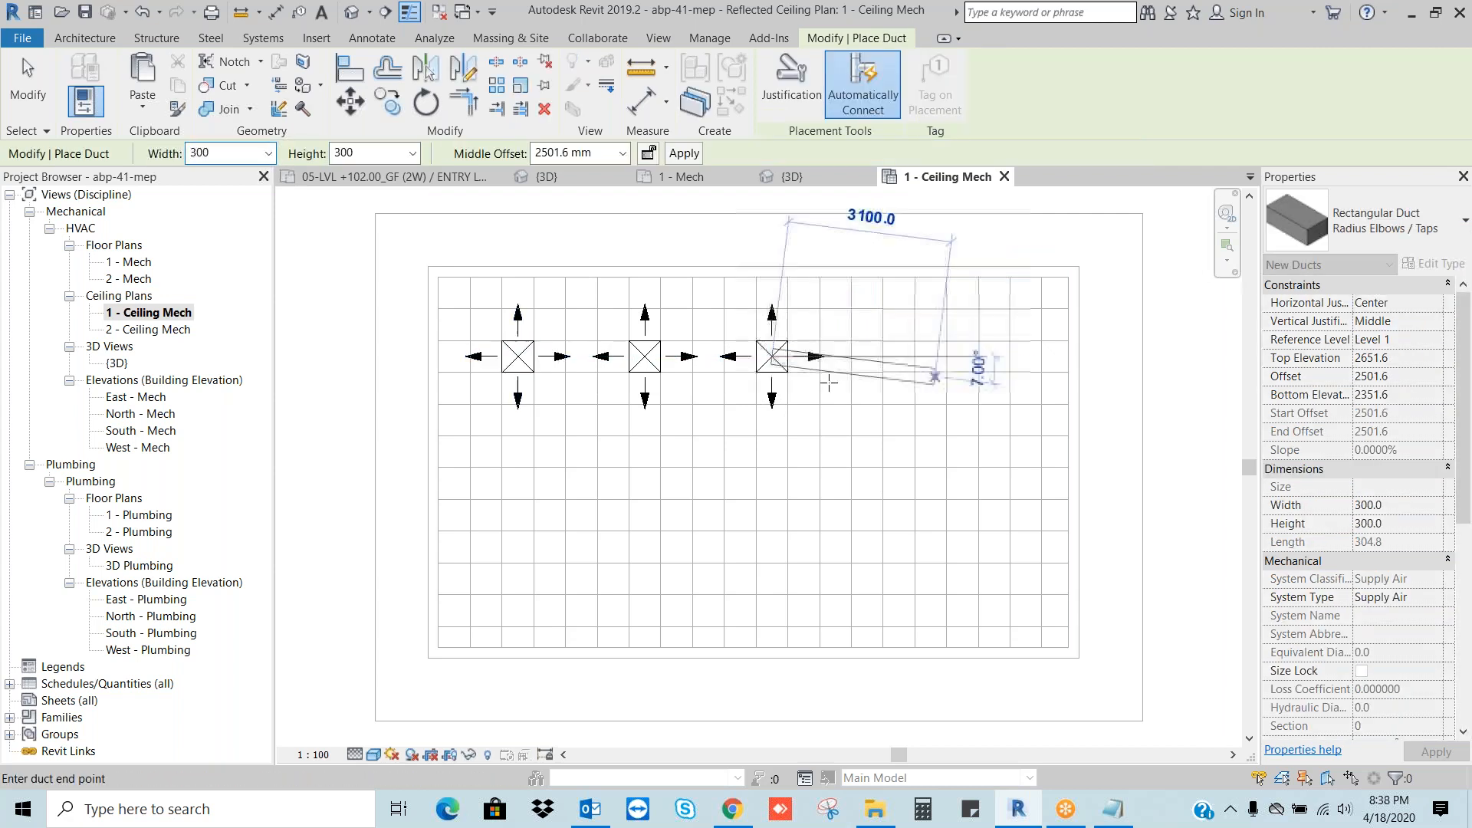
key("Escape")
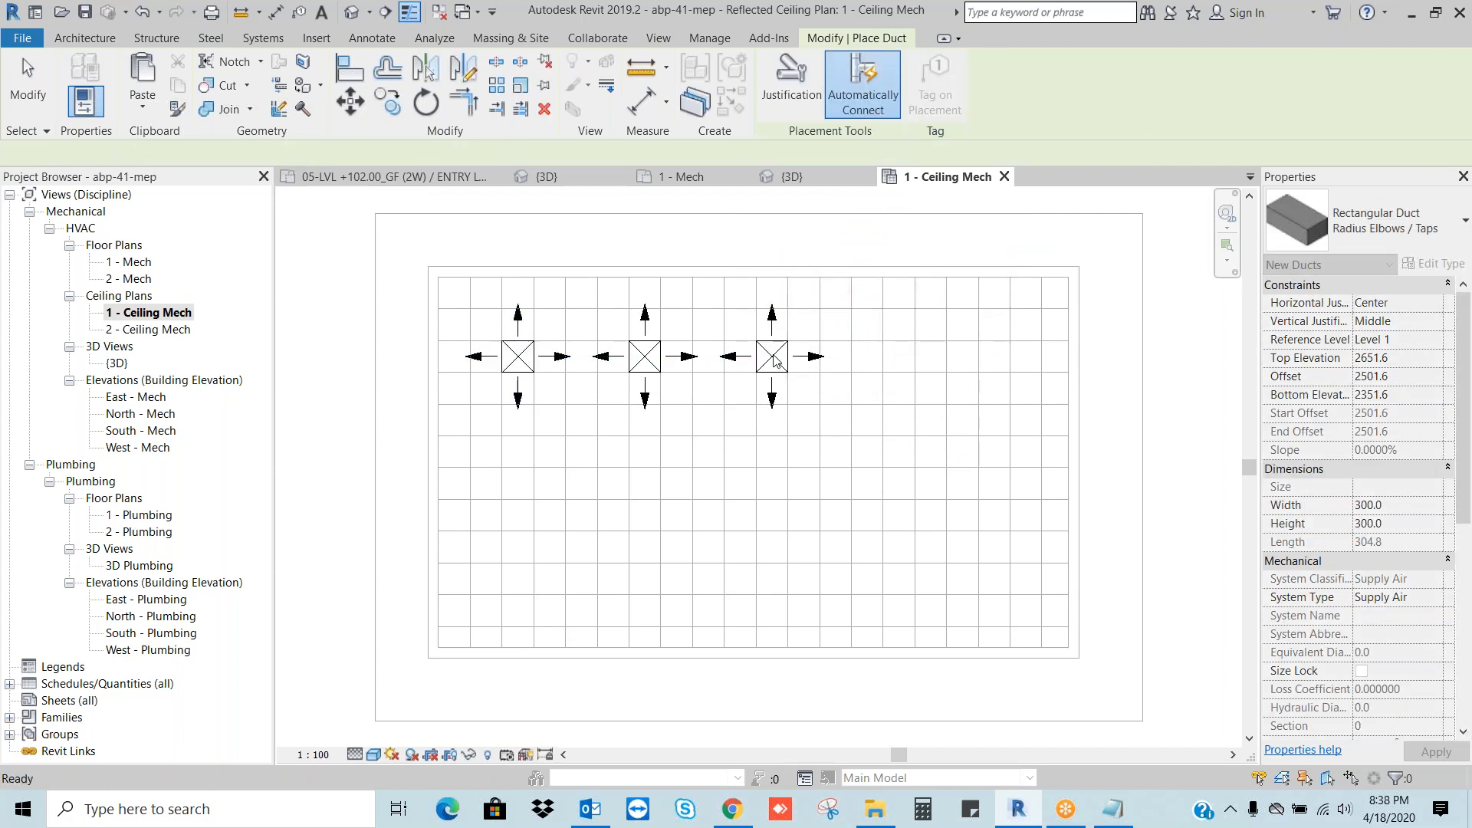
key("Escape")
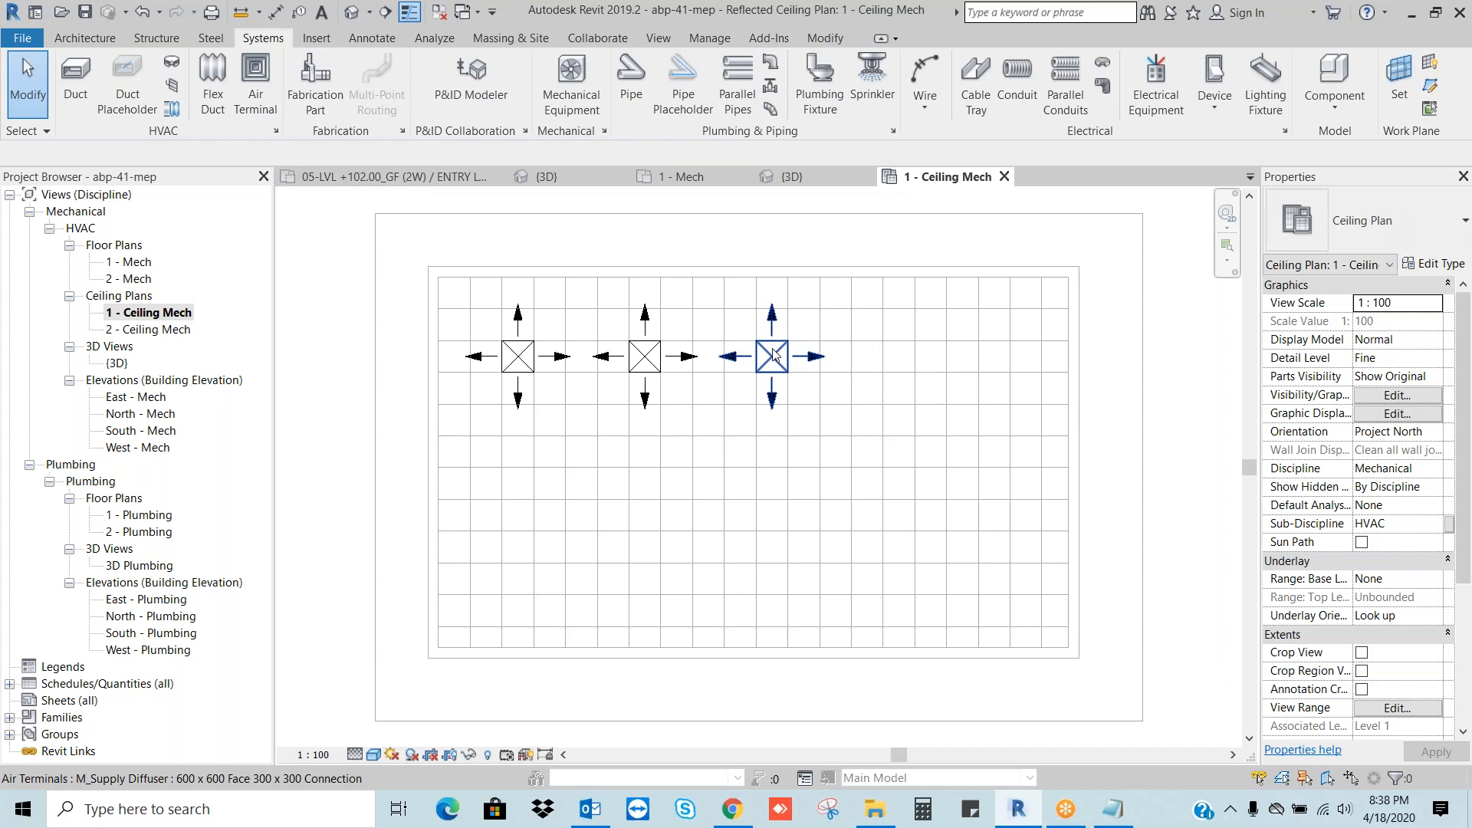
left_click(774, 354)
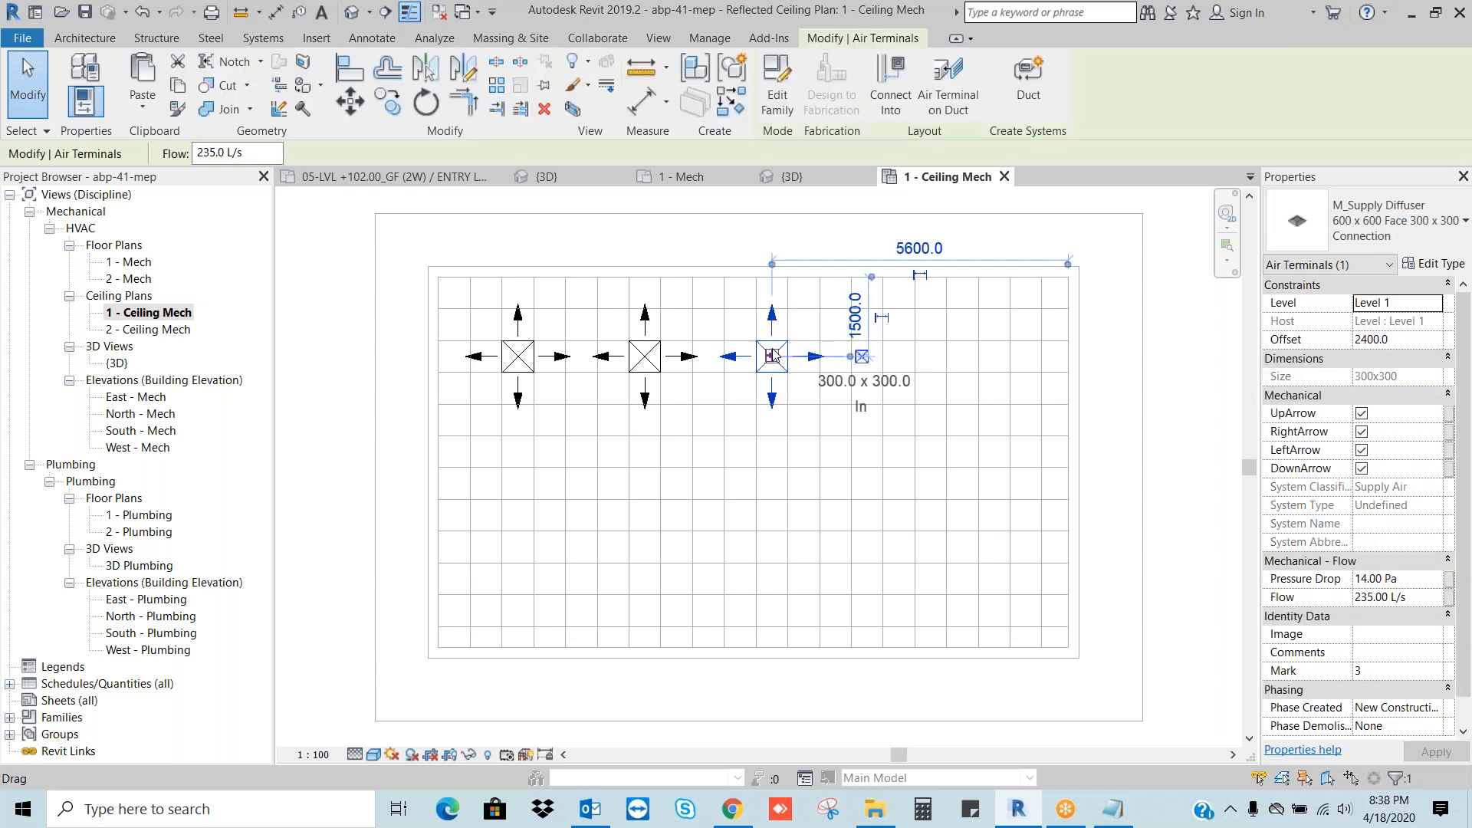
left_click(391, 105)
left_click(759, 412)
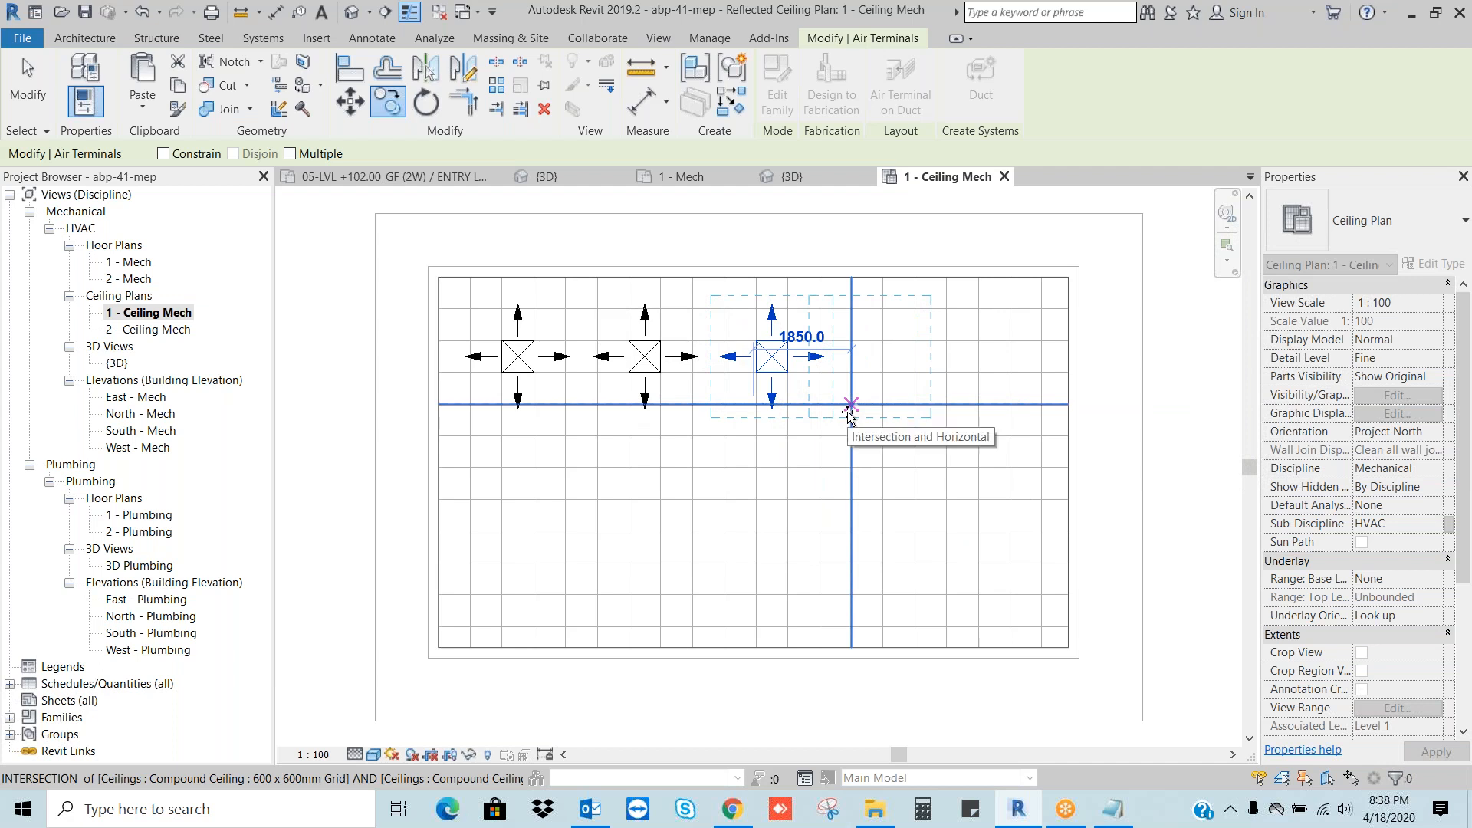
key("Escape")
key("Escape")
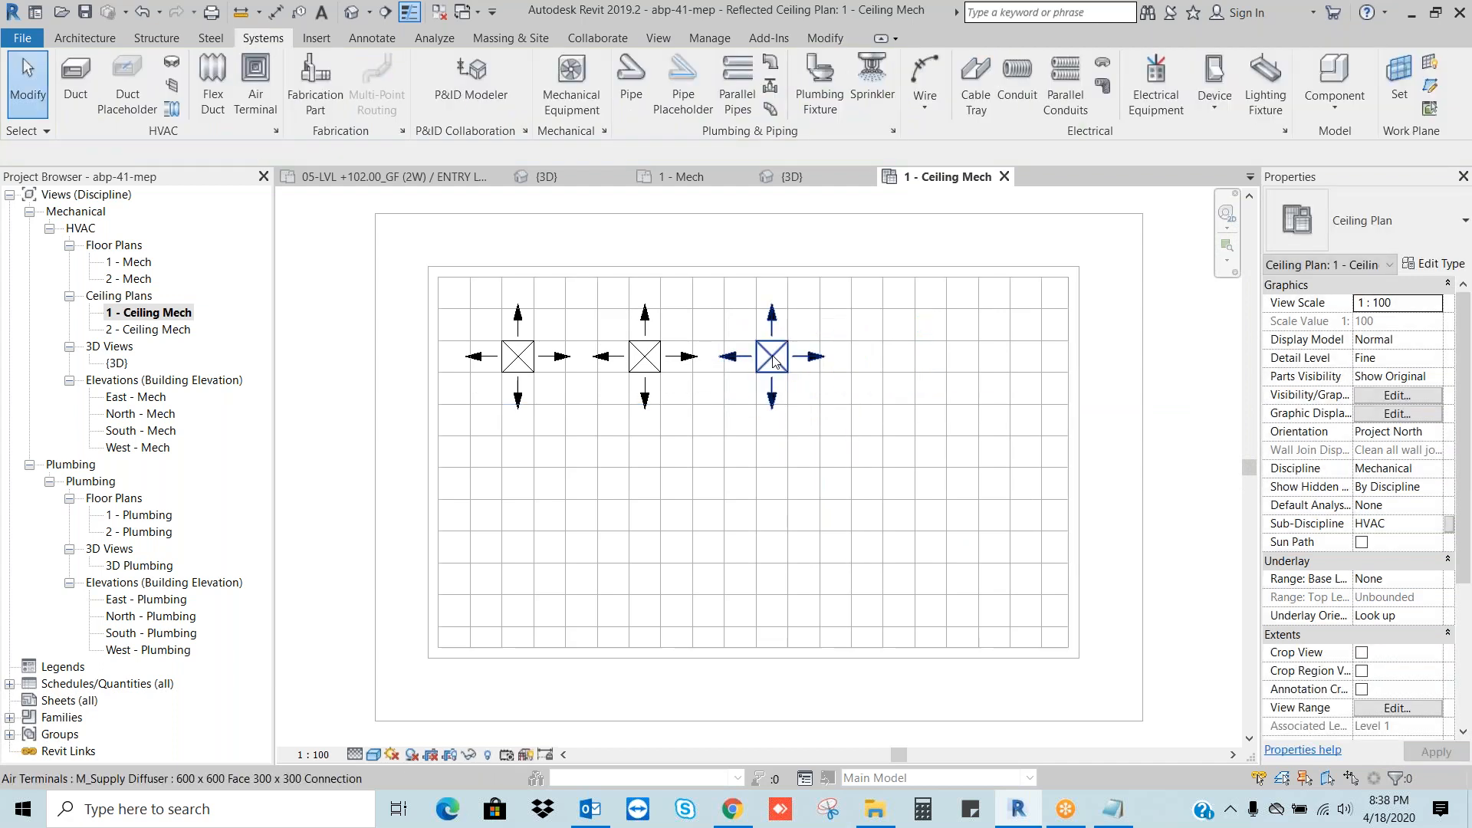
Copy the third supply diffuser along its row to make two more, centred 3200 and 1400 mm from the room's right wall.
left_click(773, 359)
key("c")
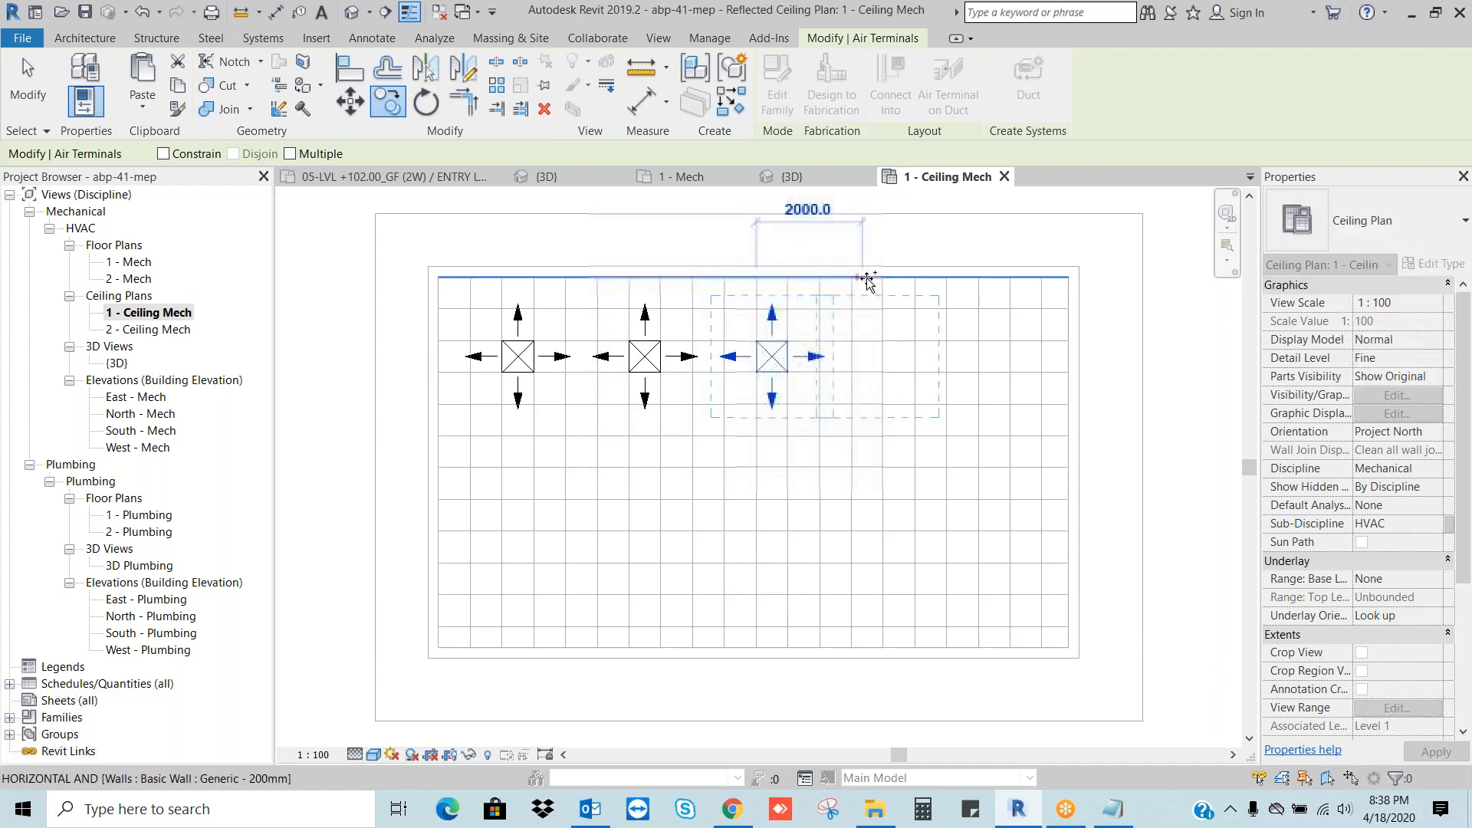
left_click(882, 276)
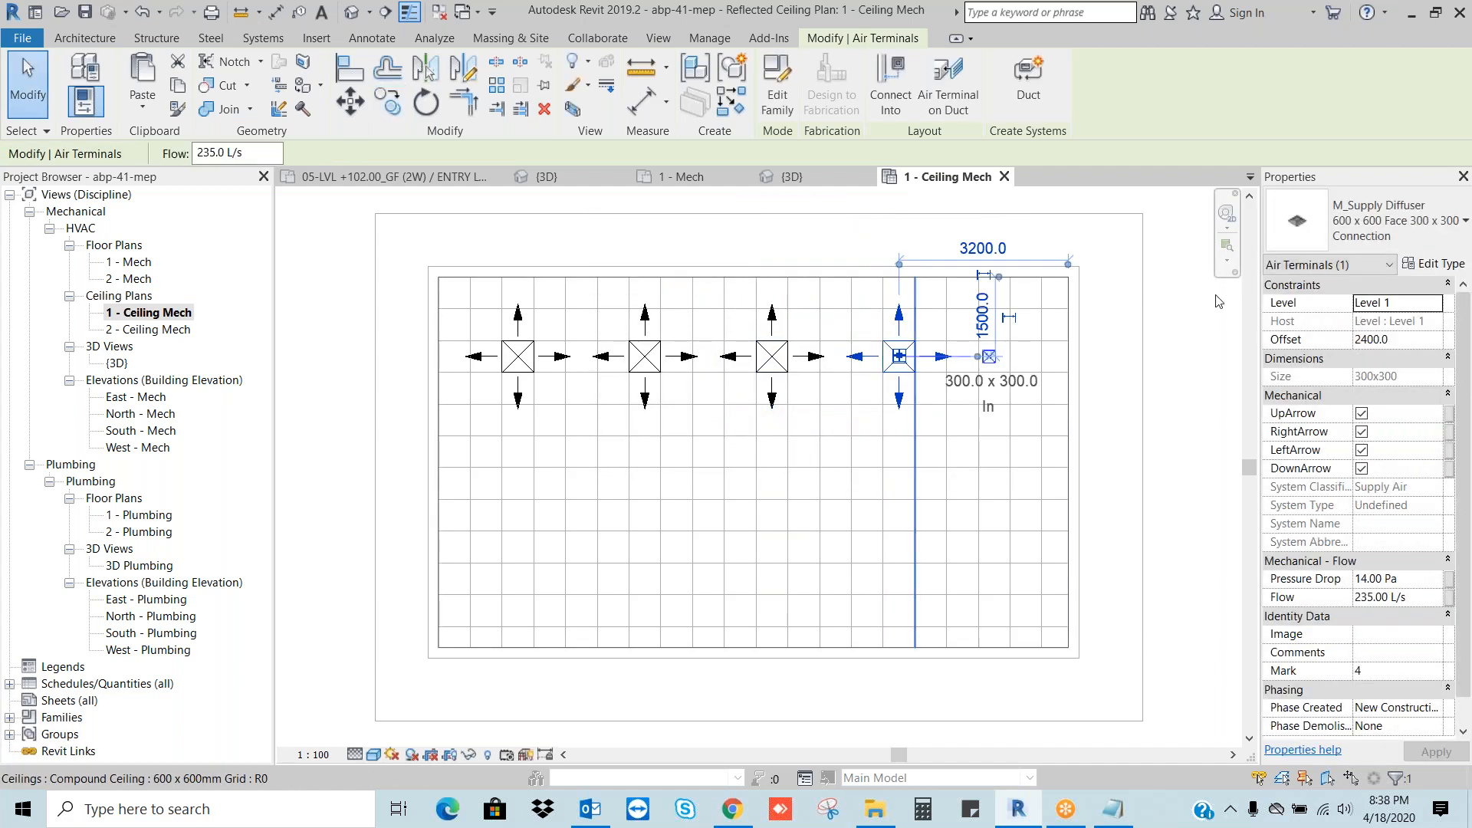
key("c")
key("o")
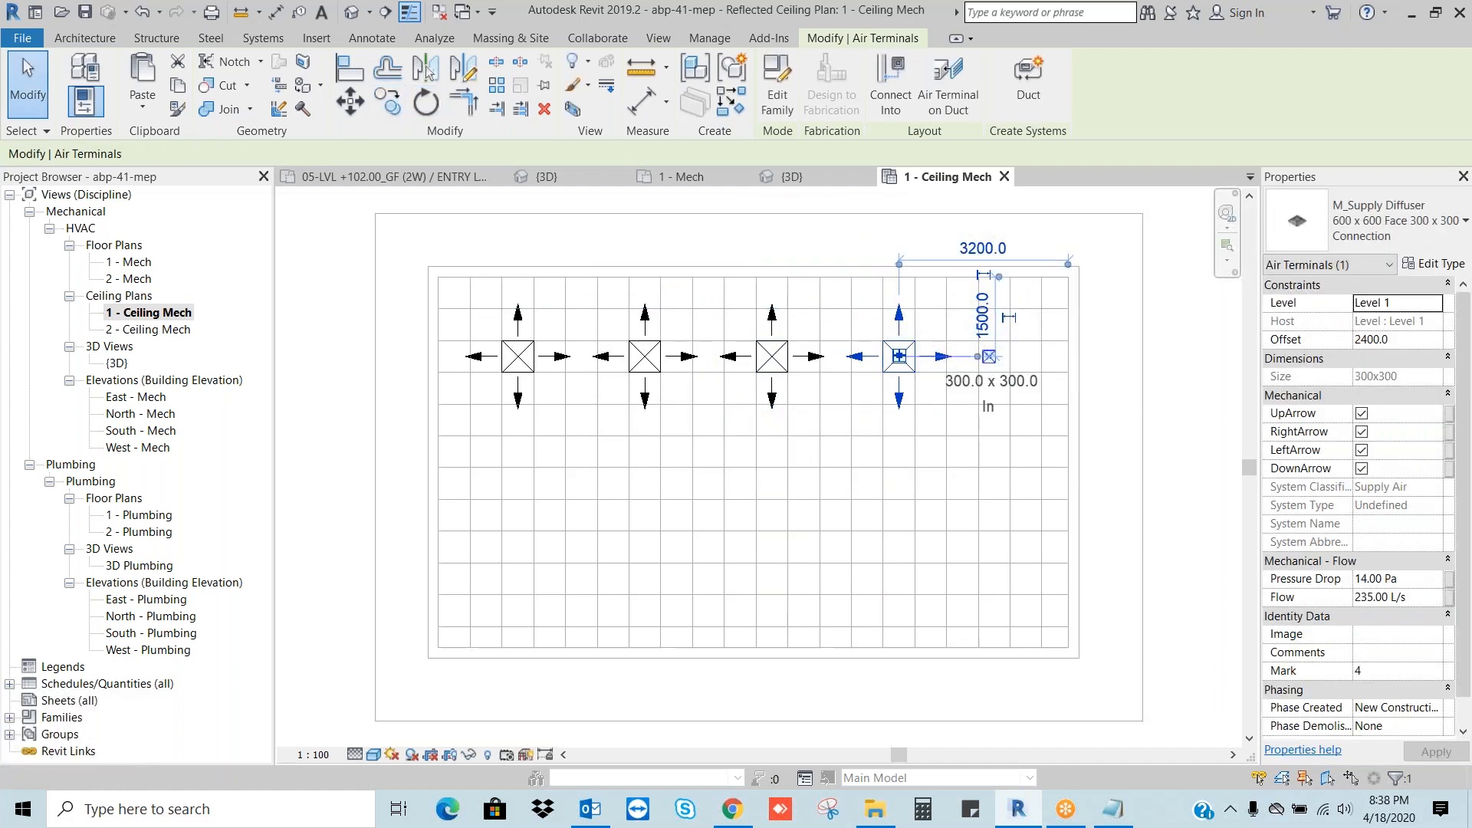
left_click(883, 272)
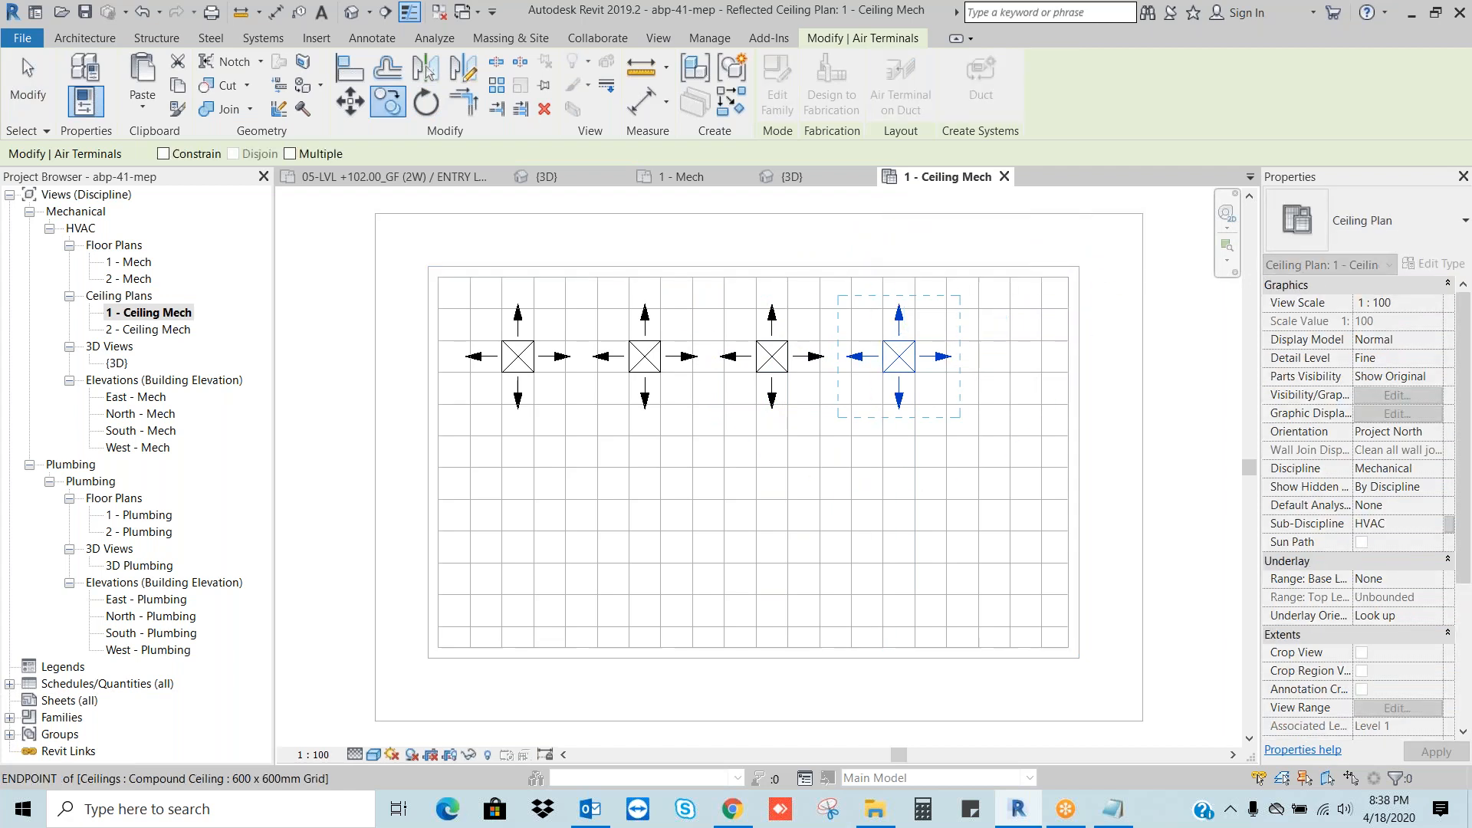
left_click(978, 276)
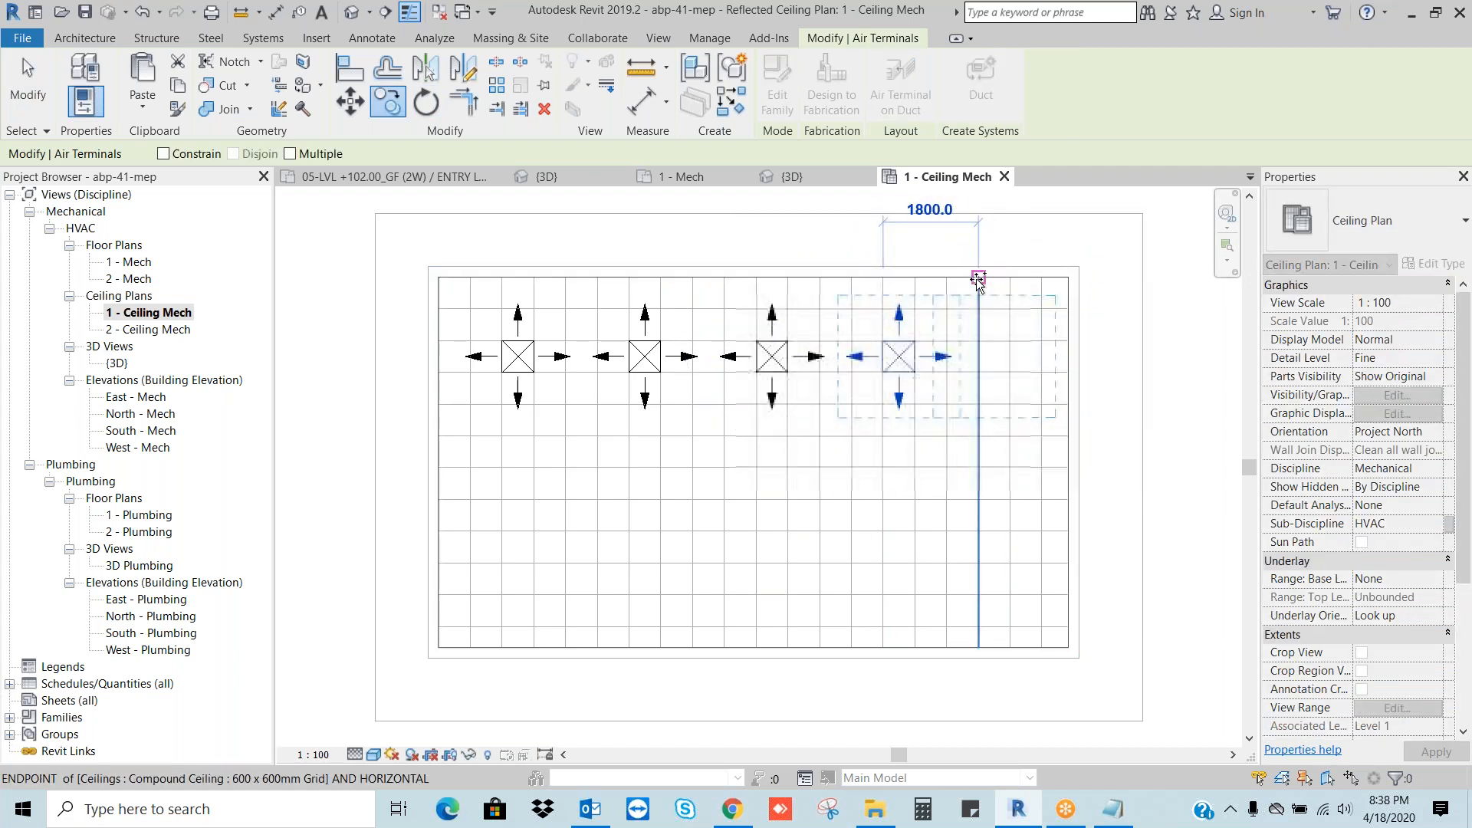
left_click(1149, 450)
Copy the row of five supply diffusers straight down to form a second row 5100 mm from the upper wall.
left_click_drag(337, 274, 1128, 529)
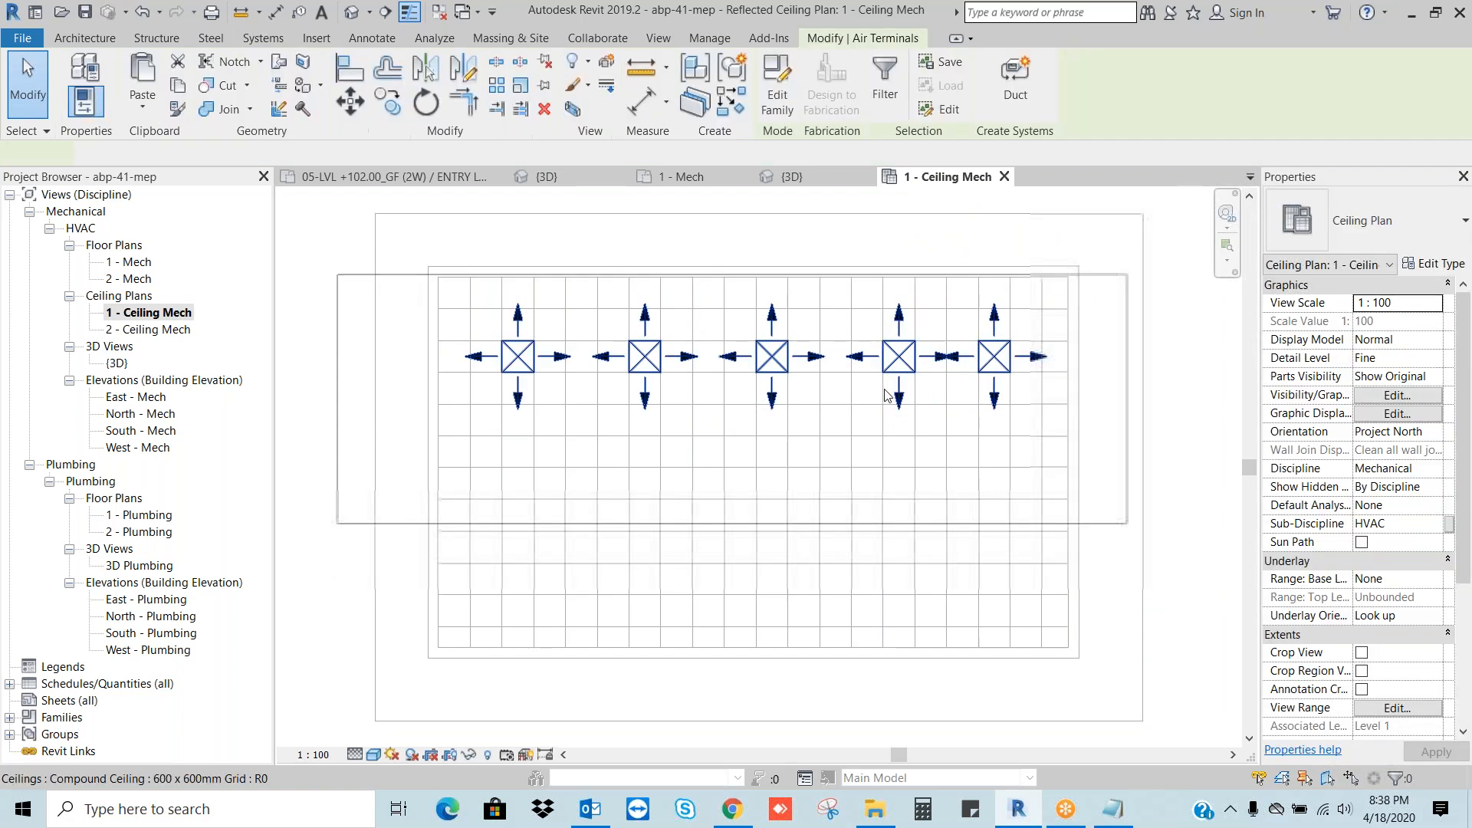
left_click(391, 103)
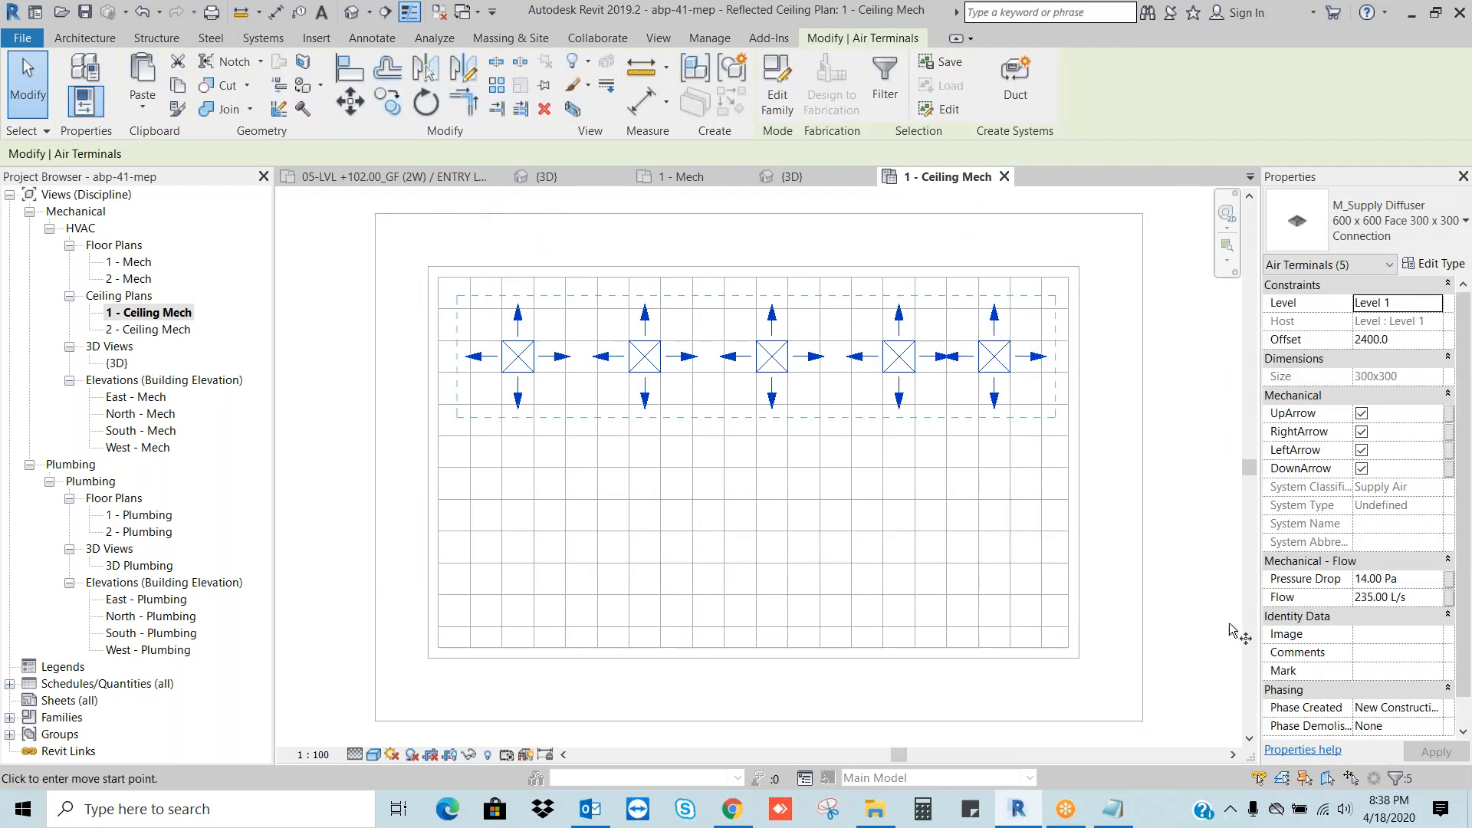
left_click(1068, 374)
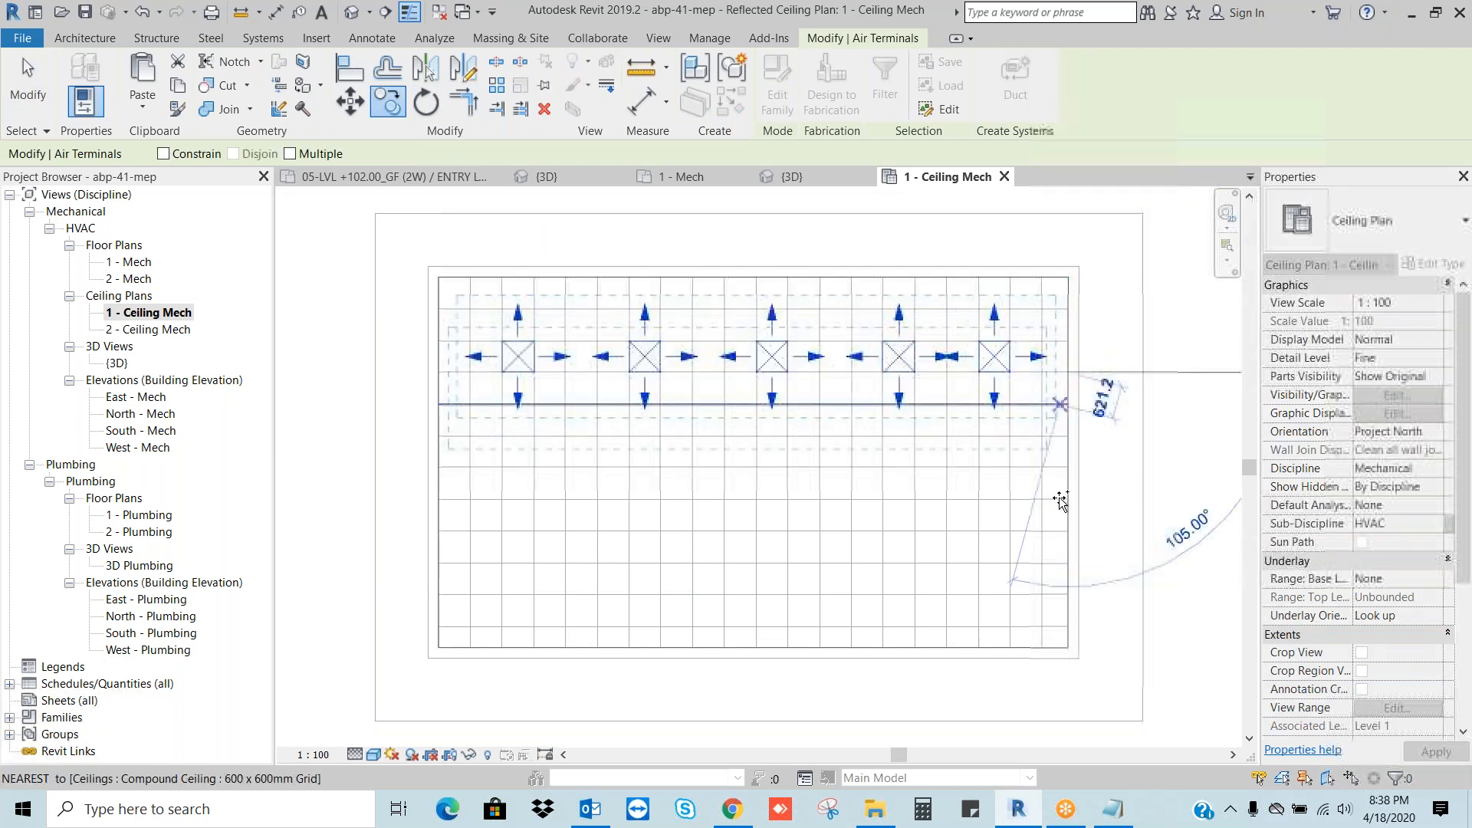
left_click(1068, 563)
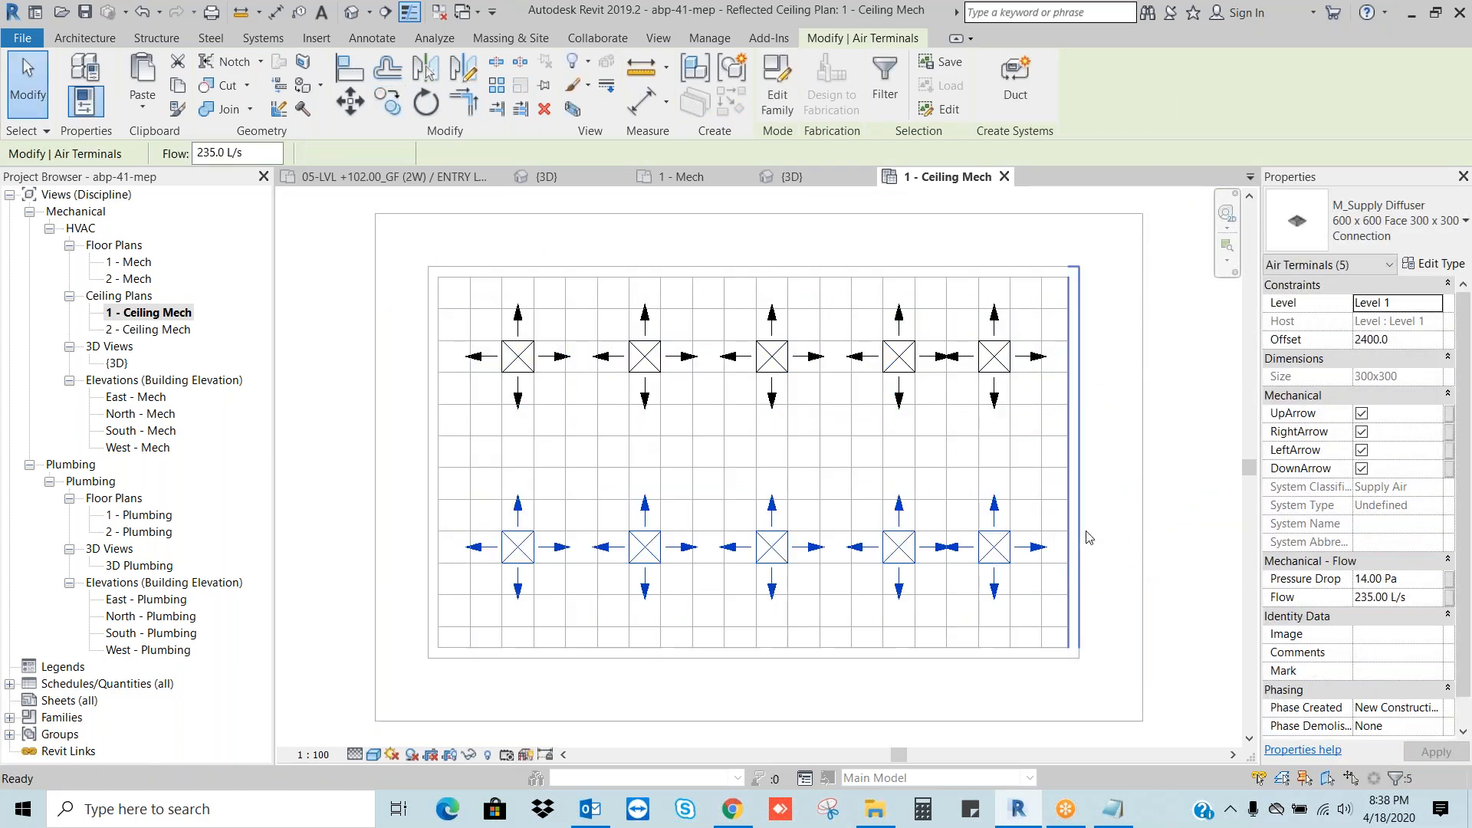
left_click(1227, 524)
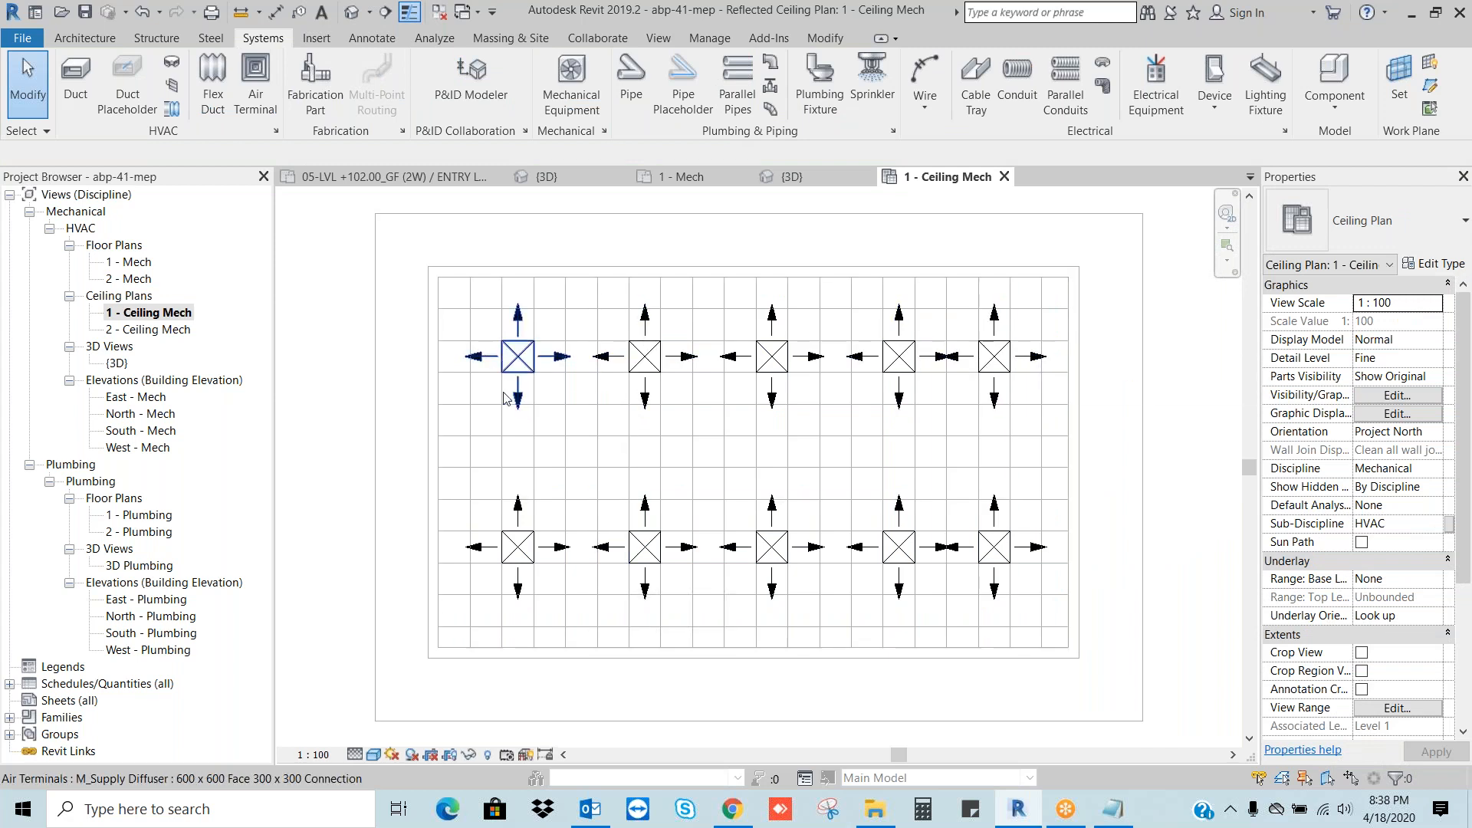
Change the lower row's second diffuser and the upper row's third to M_Return Diffuser 600 x 600 Face 300 x 300 Connection.
left_click(646, 549)
left_click(1397, 235)
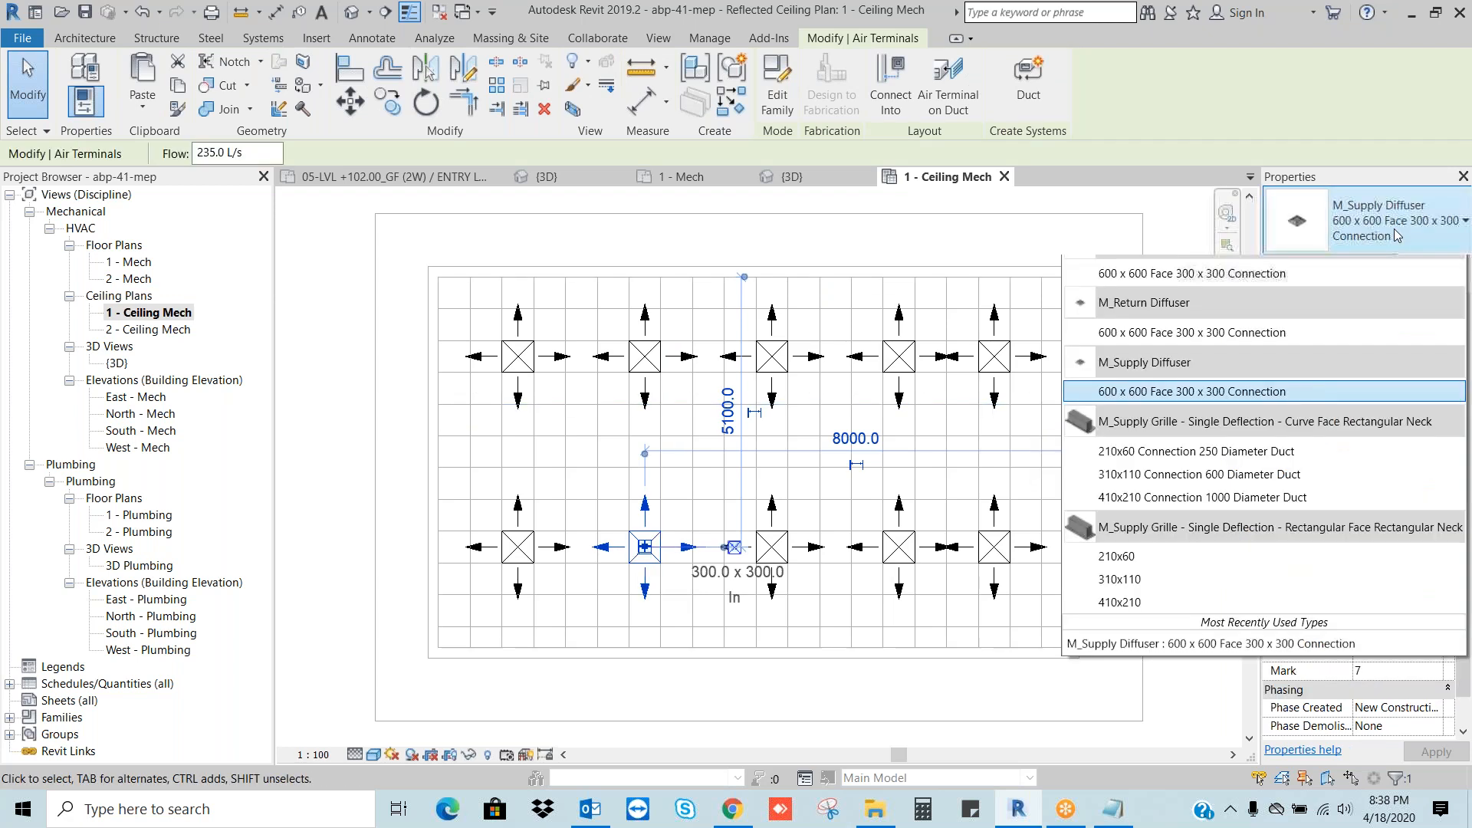
left_click(1138, 391)
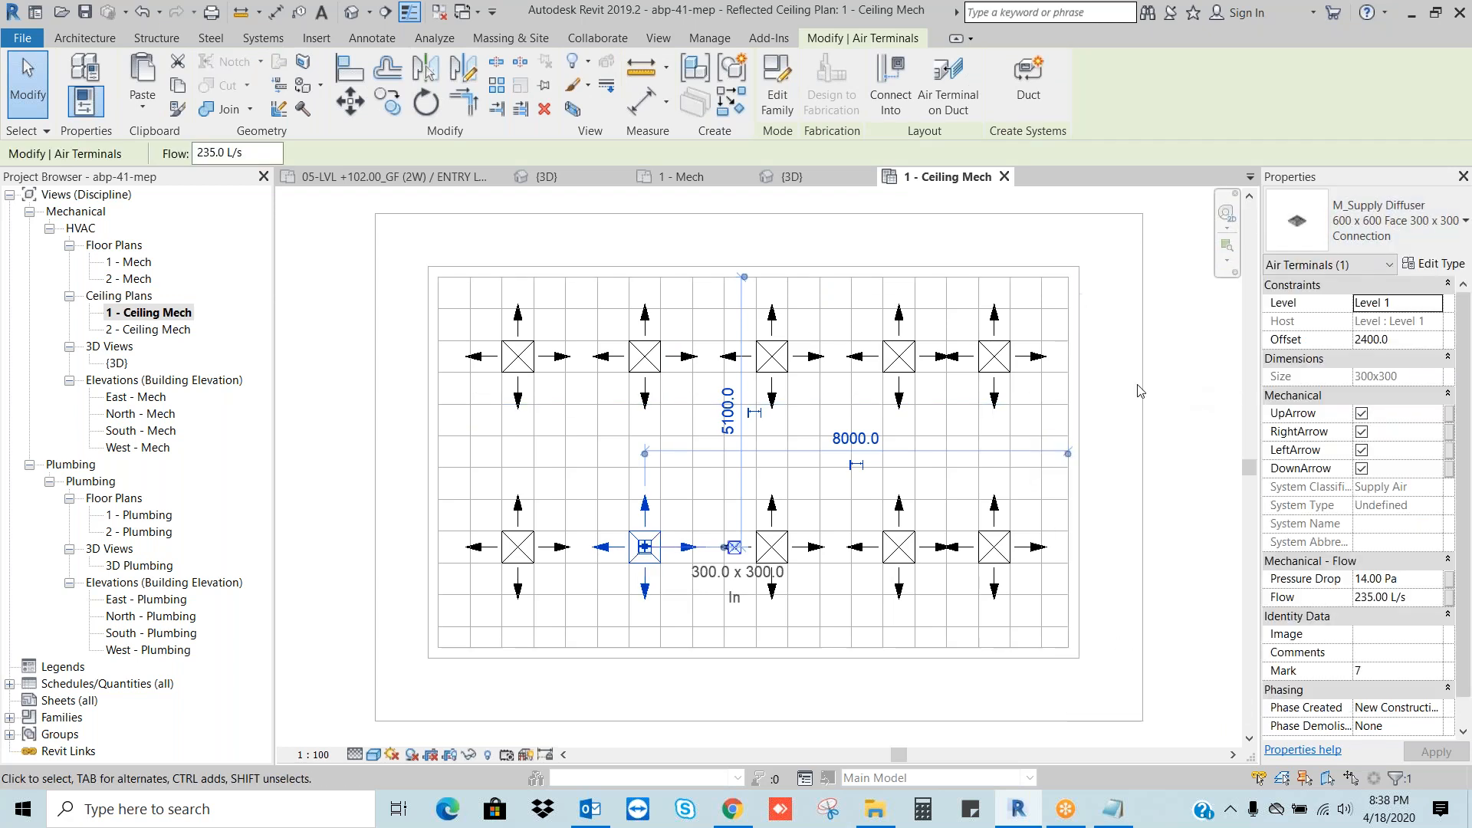
left_click(772, 356)
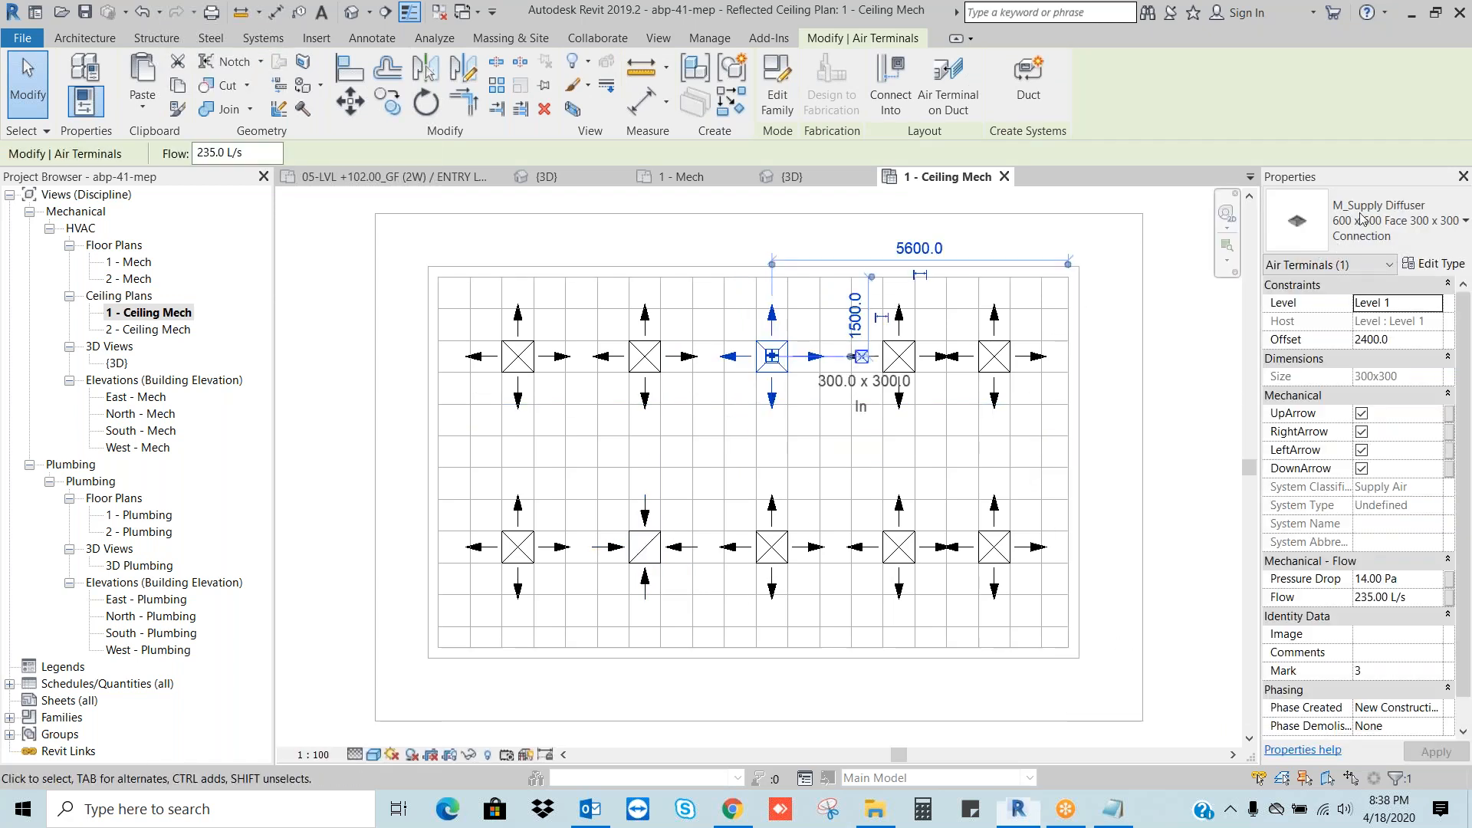
left_click(1296, 230)
left_click(1242, 389)
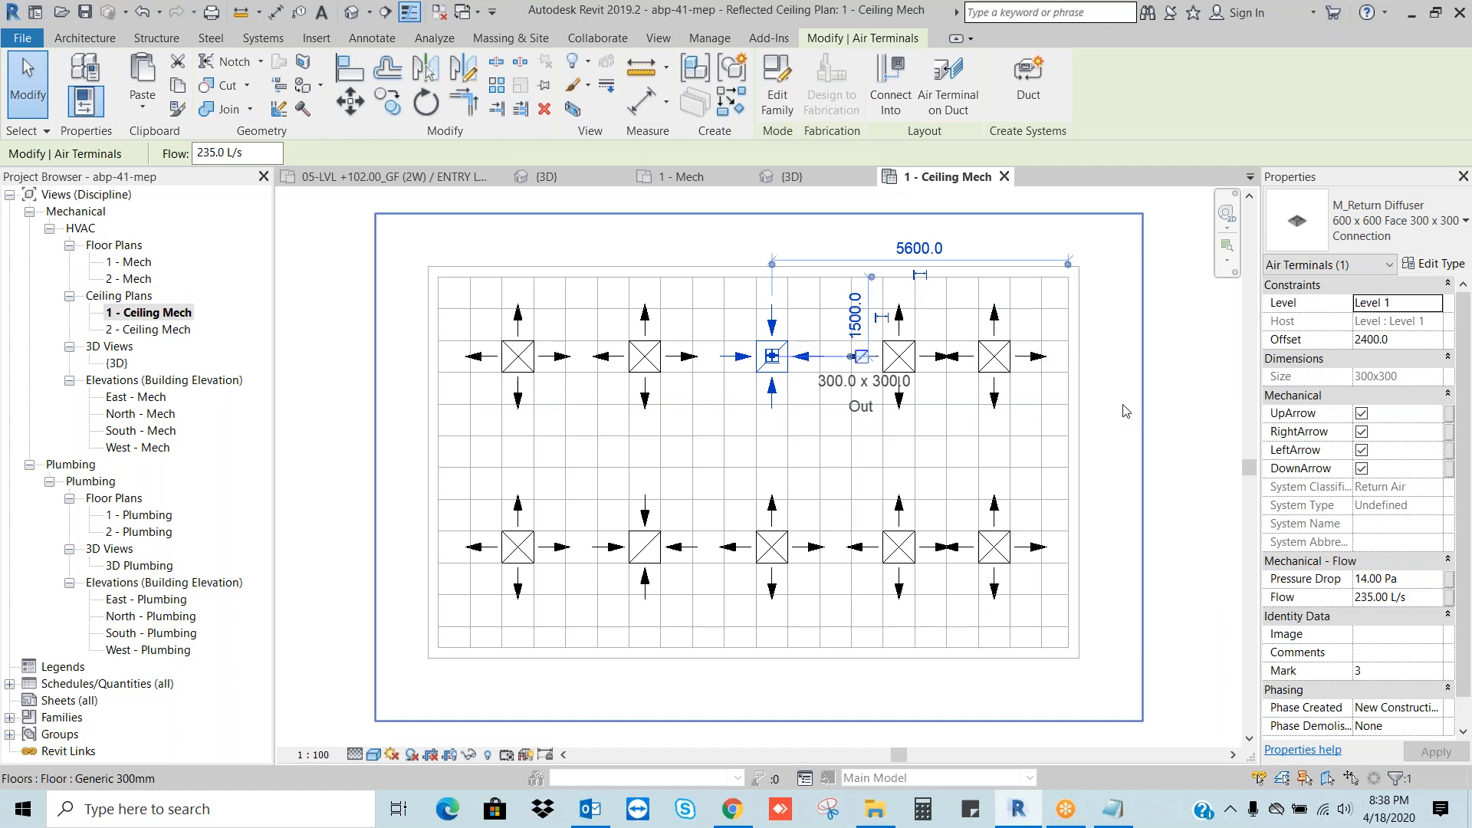
left_click(1155, 420)
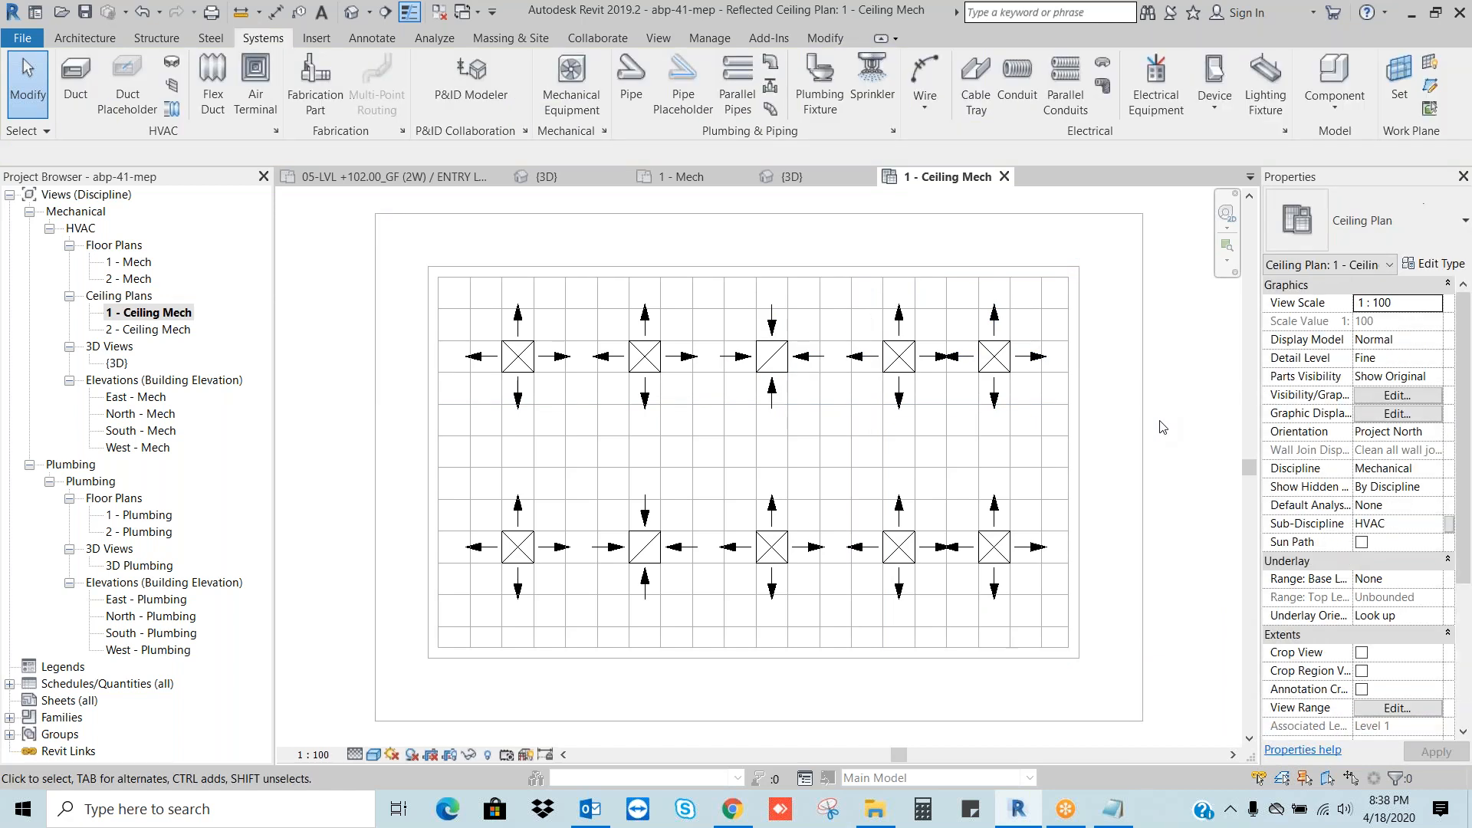
Change the lower row's fourth diffuser and the upper row's fifth to M_Return Diffuser 600 x 600 Face 300 x 300 Connection.
left_click(886, 554)
left_click(1379, 223)
left_click(1231, 394)
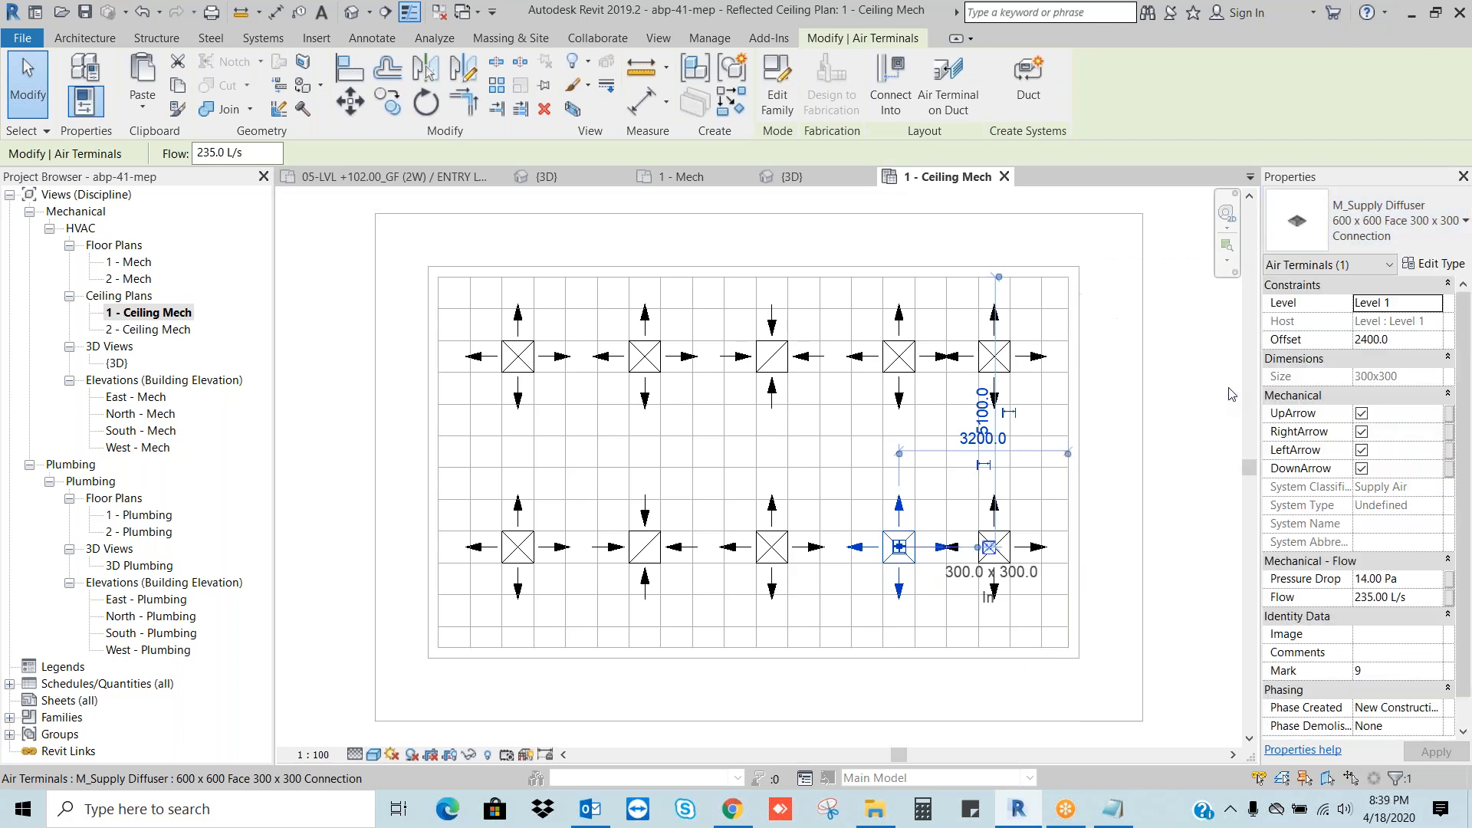
left_click(1006, 375)
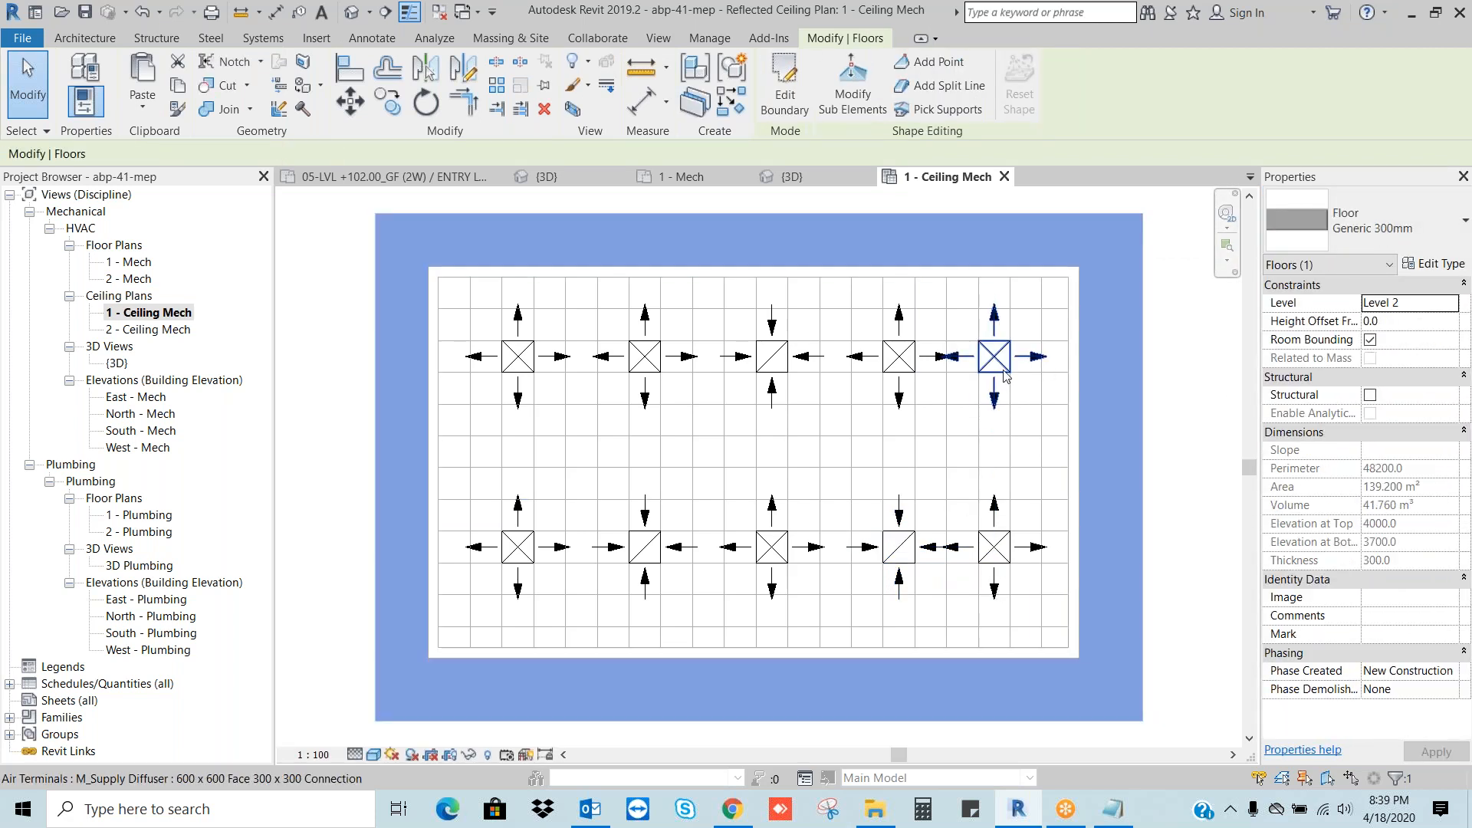
left_click(1006, 358)
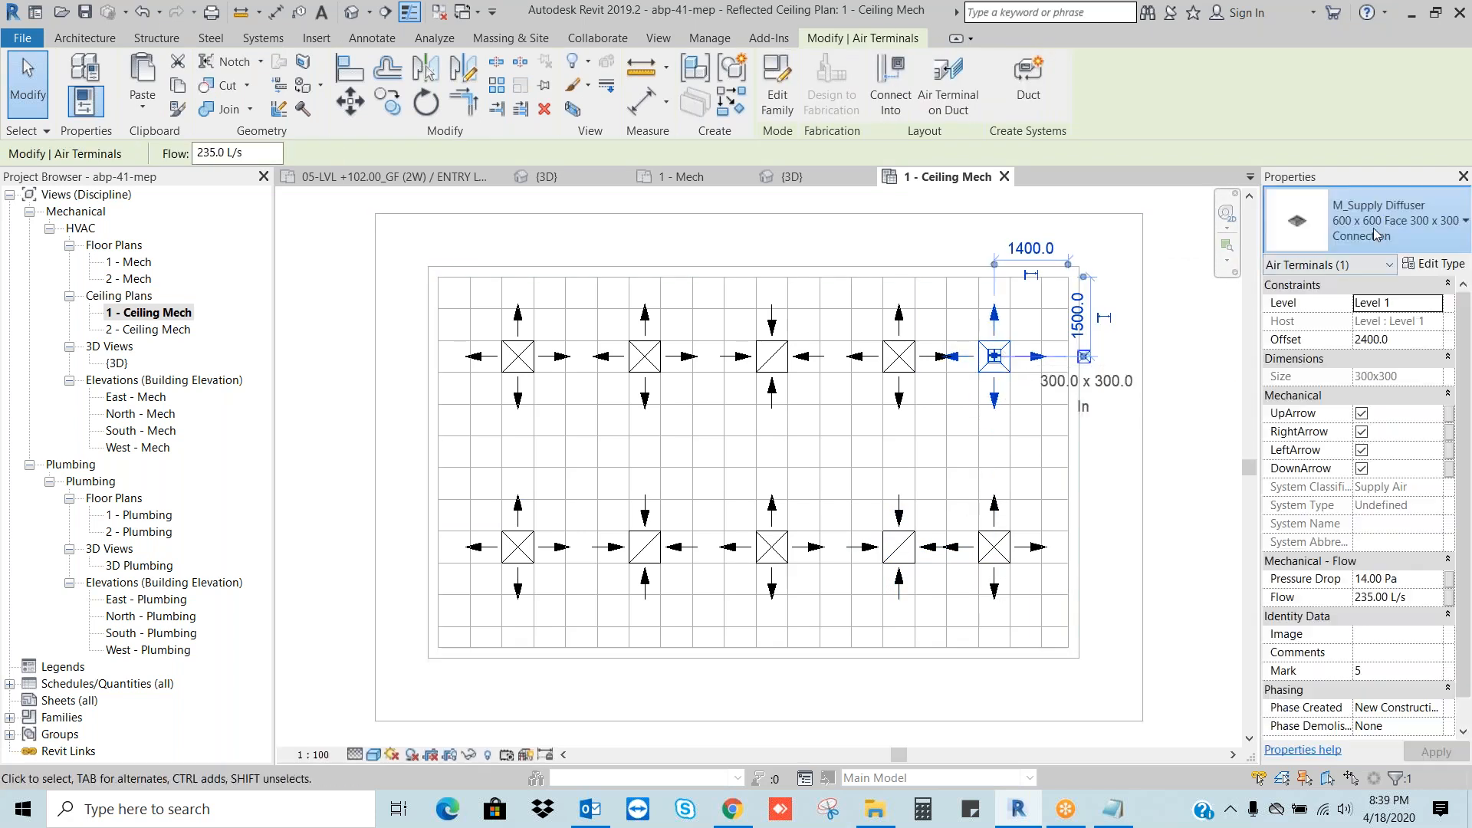
left_click(1376, 230)
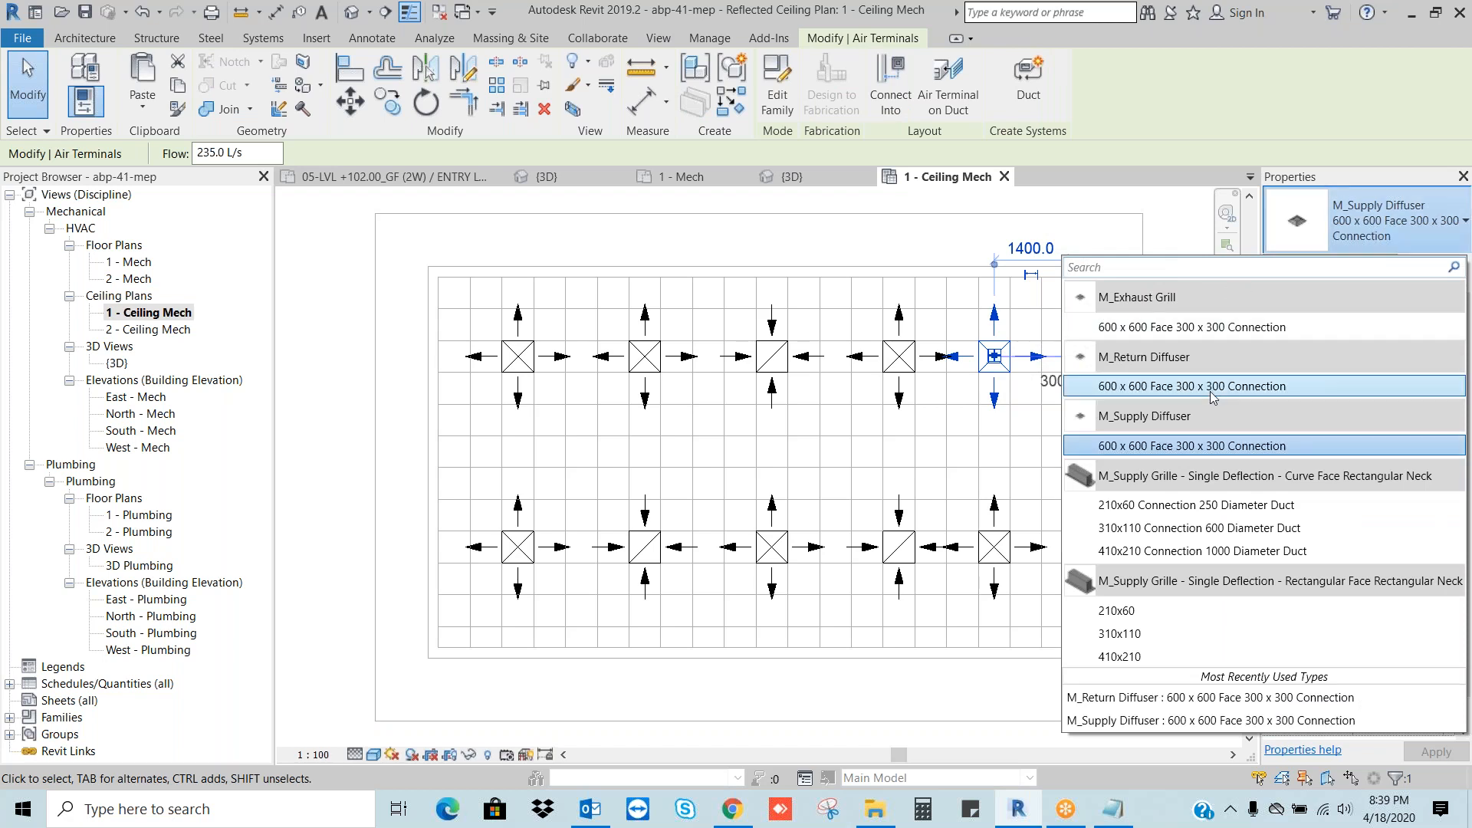
left_click(1213, 398)
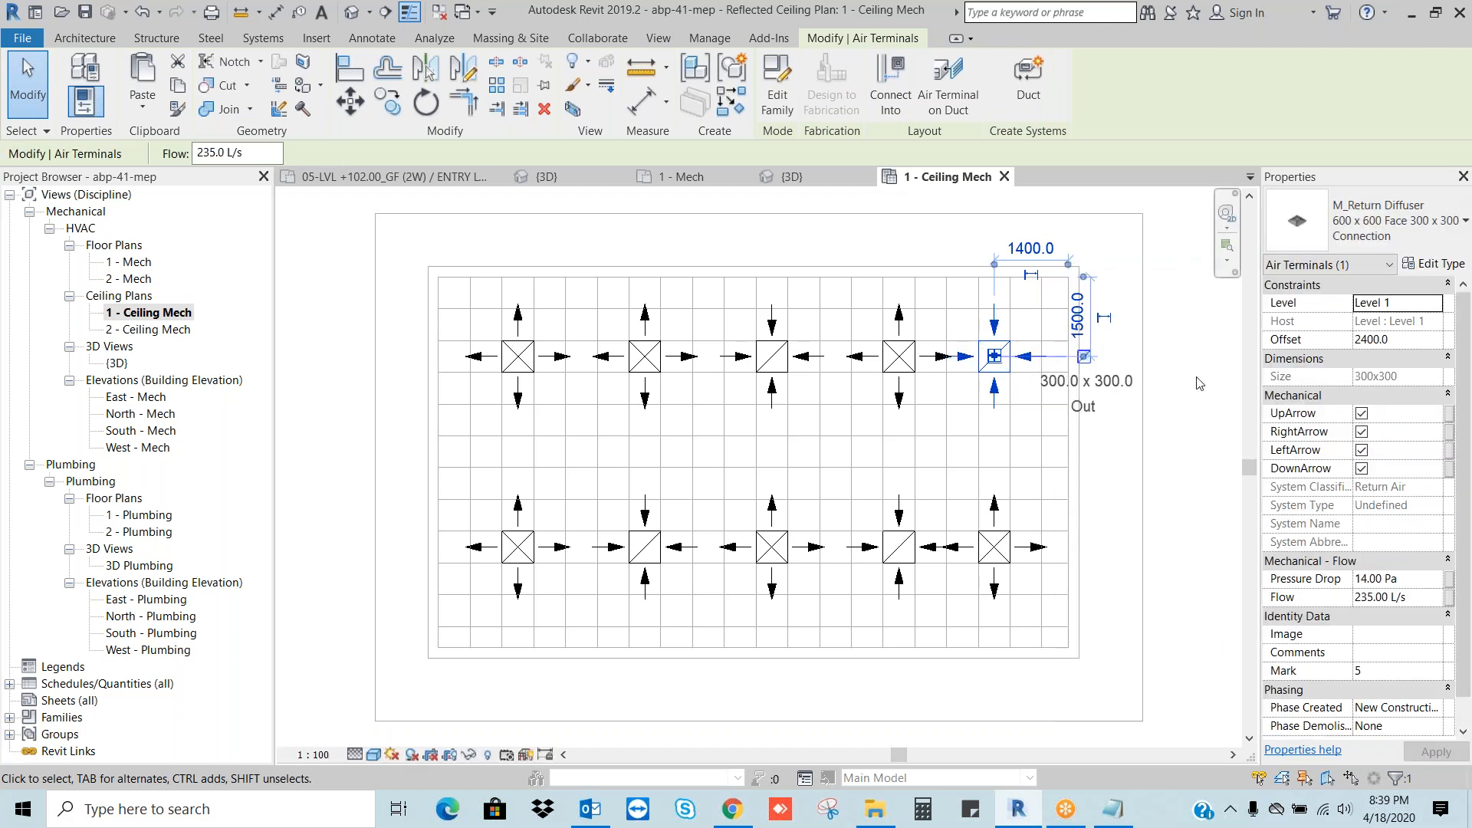
left_click(1198, 383)
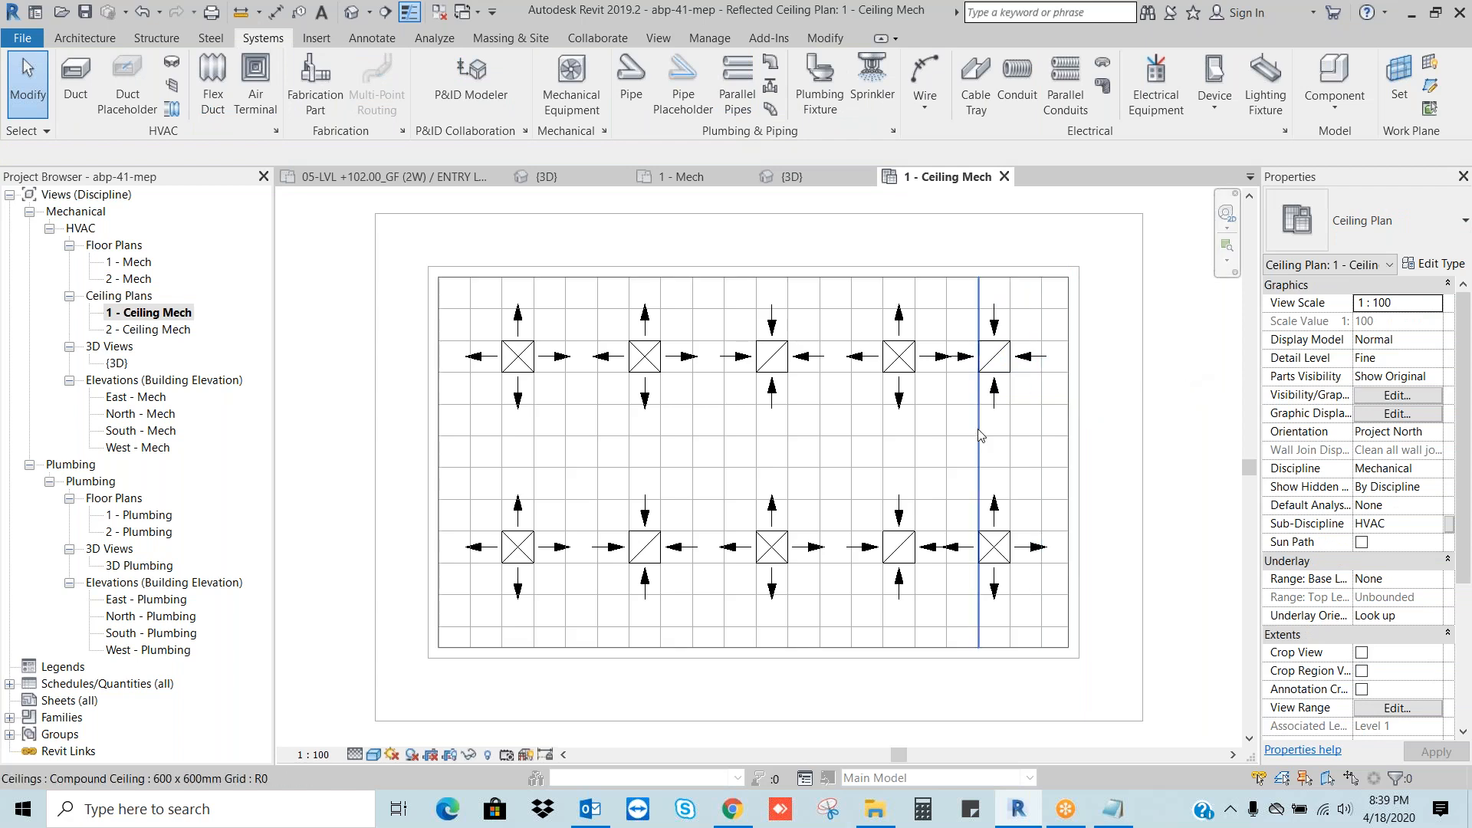
Open the default 3D view and set it to Fine detail level and Shaded visual style.
left_click(351, 12)
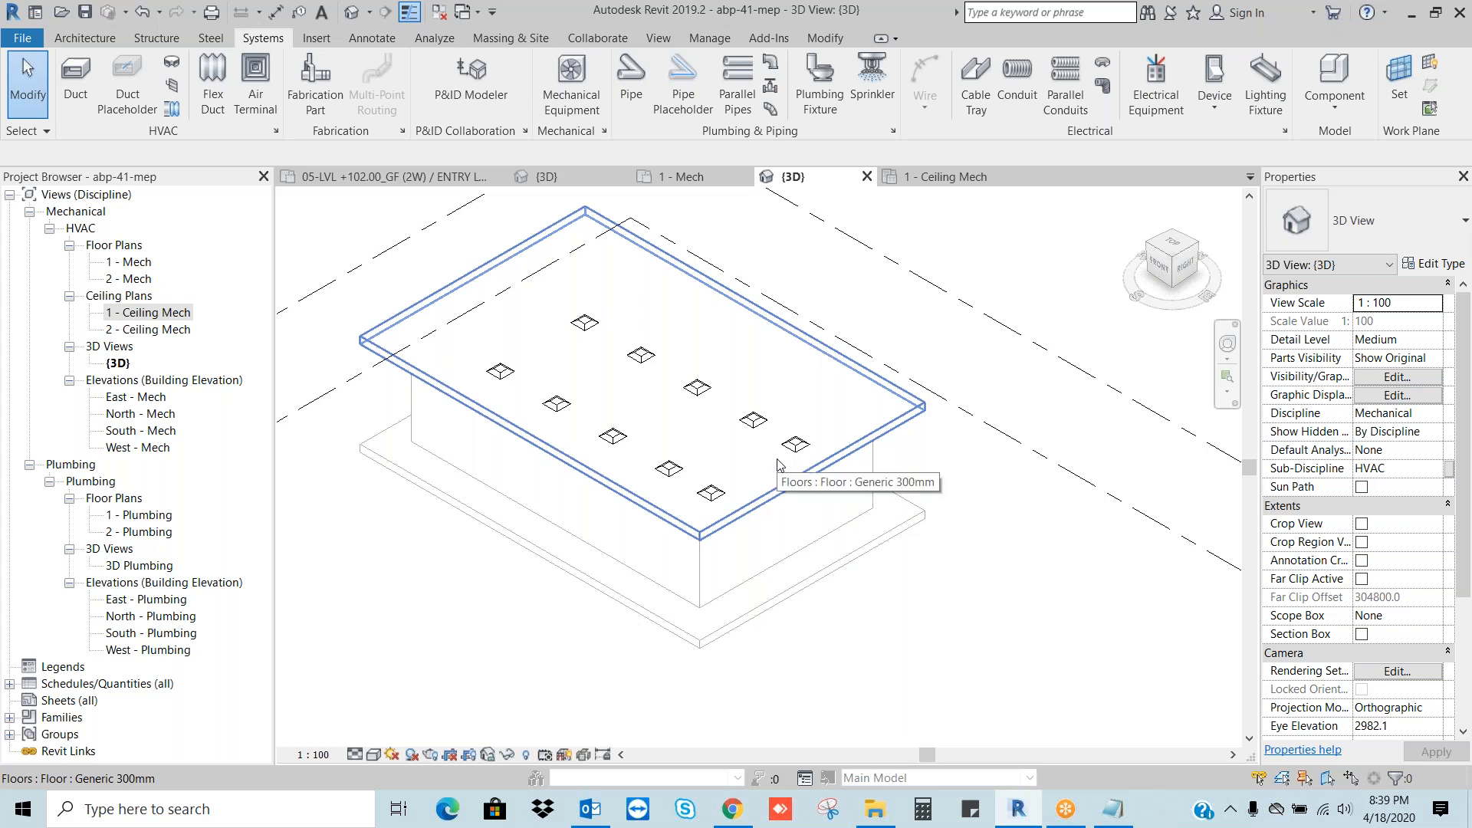
key("z")
key("a")
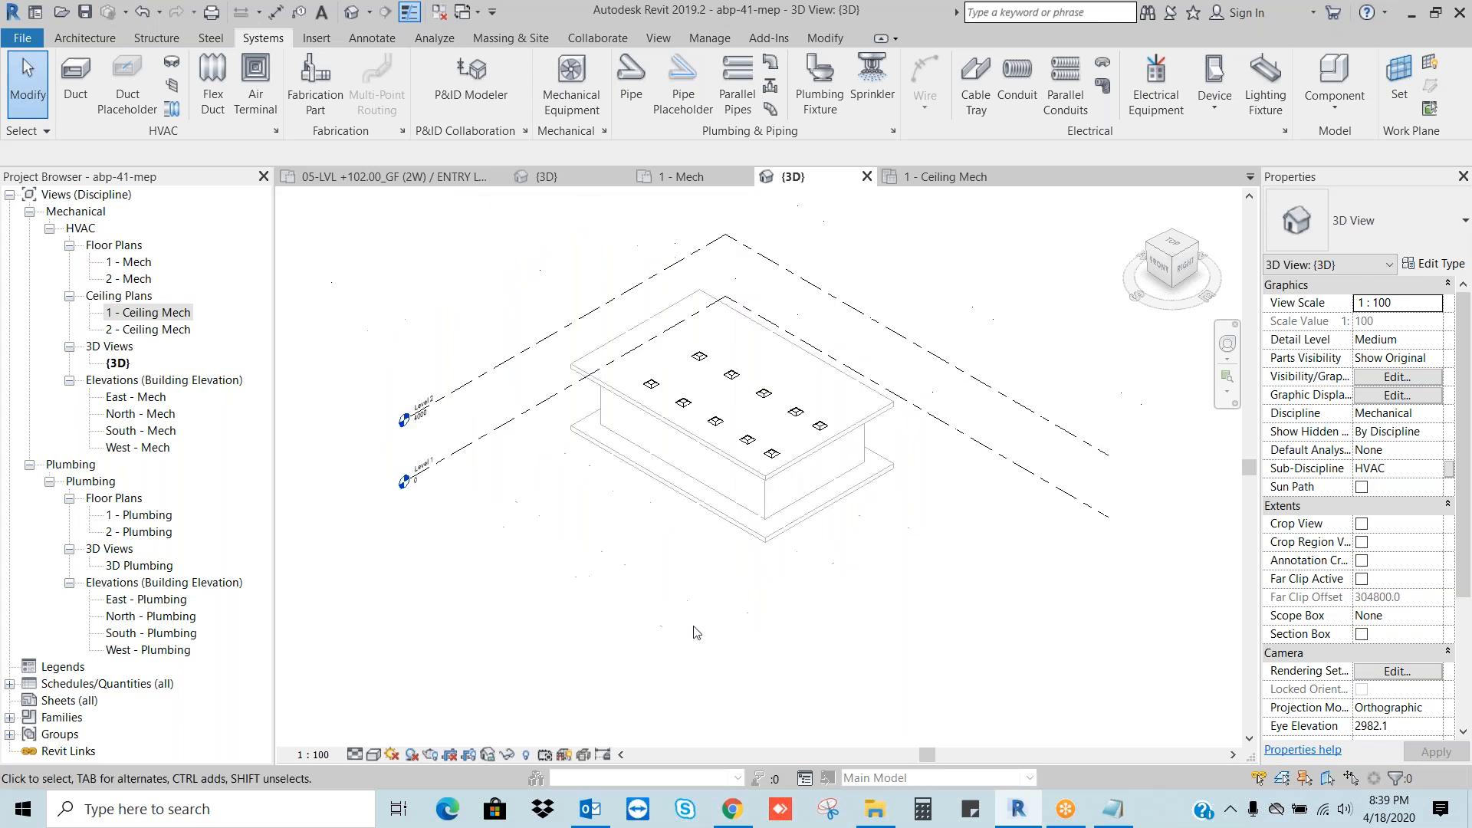
left_click(354, 755)
left_click(377, 733)
left_click(373, 755)
left_click(400, 674)
scroll(1029, 544, "up", 3)
middle_click_drag(952, 472, 976, 547)
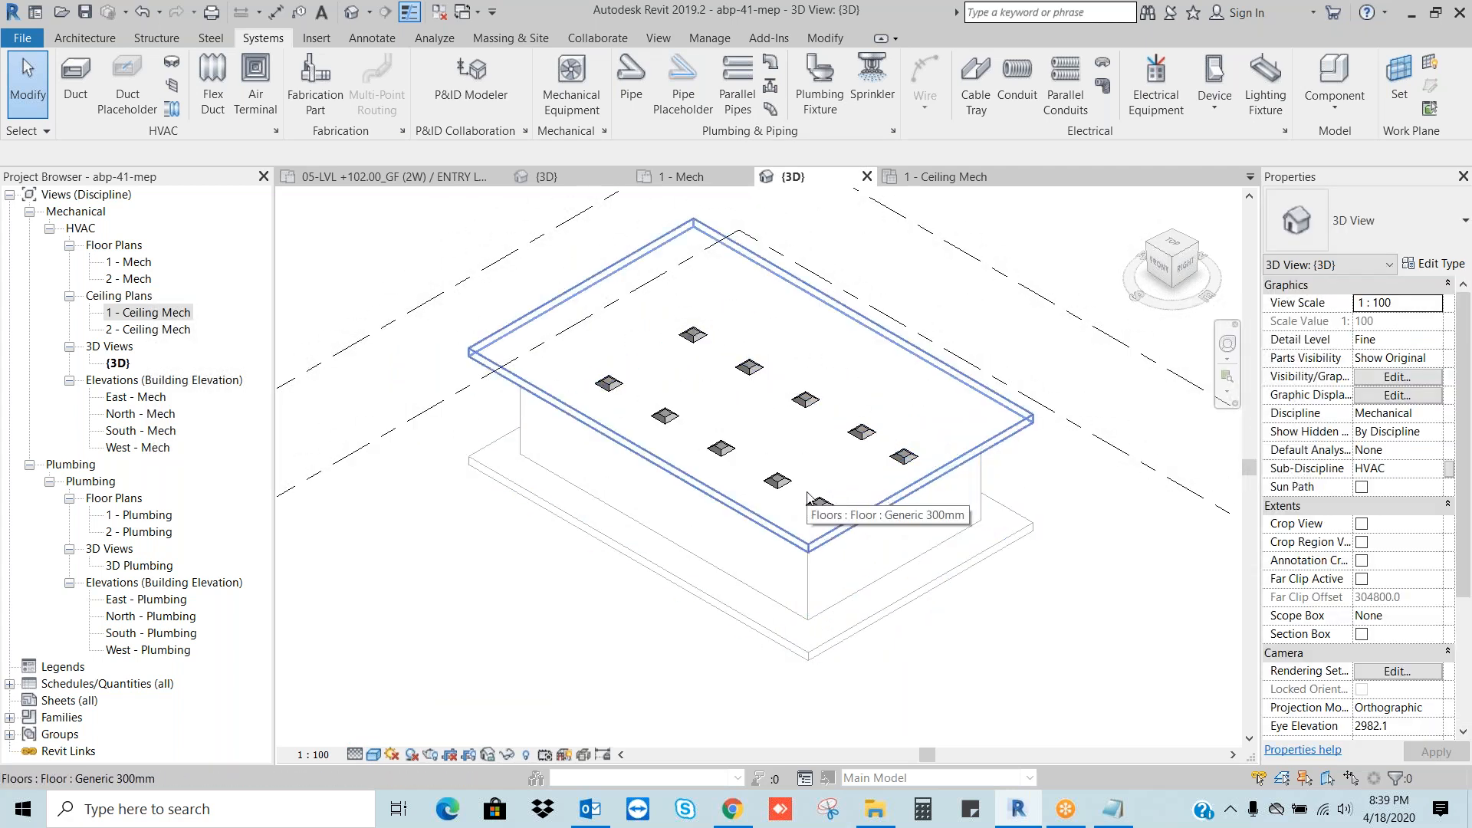
scroll(809, 407, "down", 2)
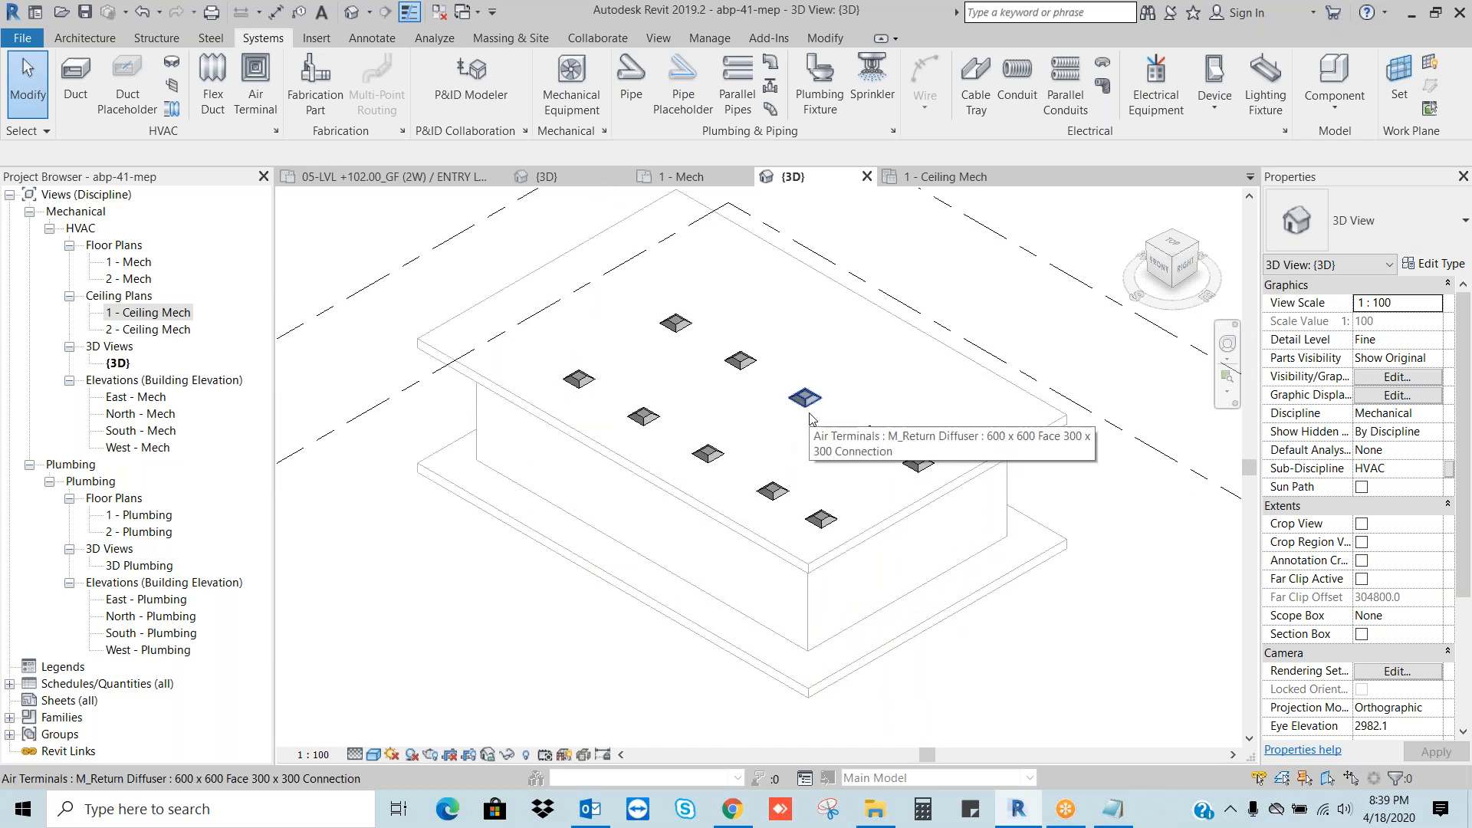
scroll(809, 413, "down", 1)
middle_click_drag(1066, 579, 1038, 581)
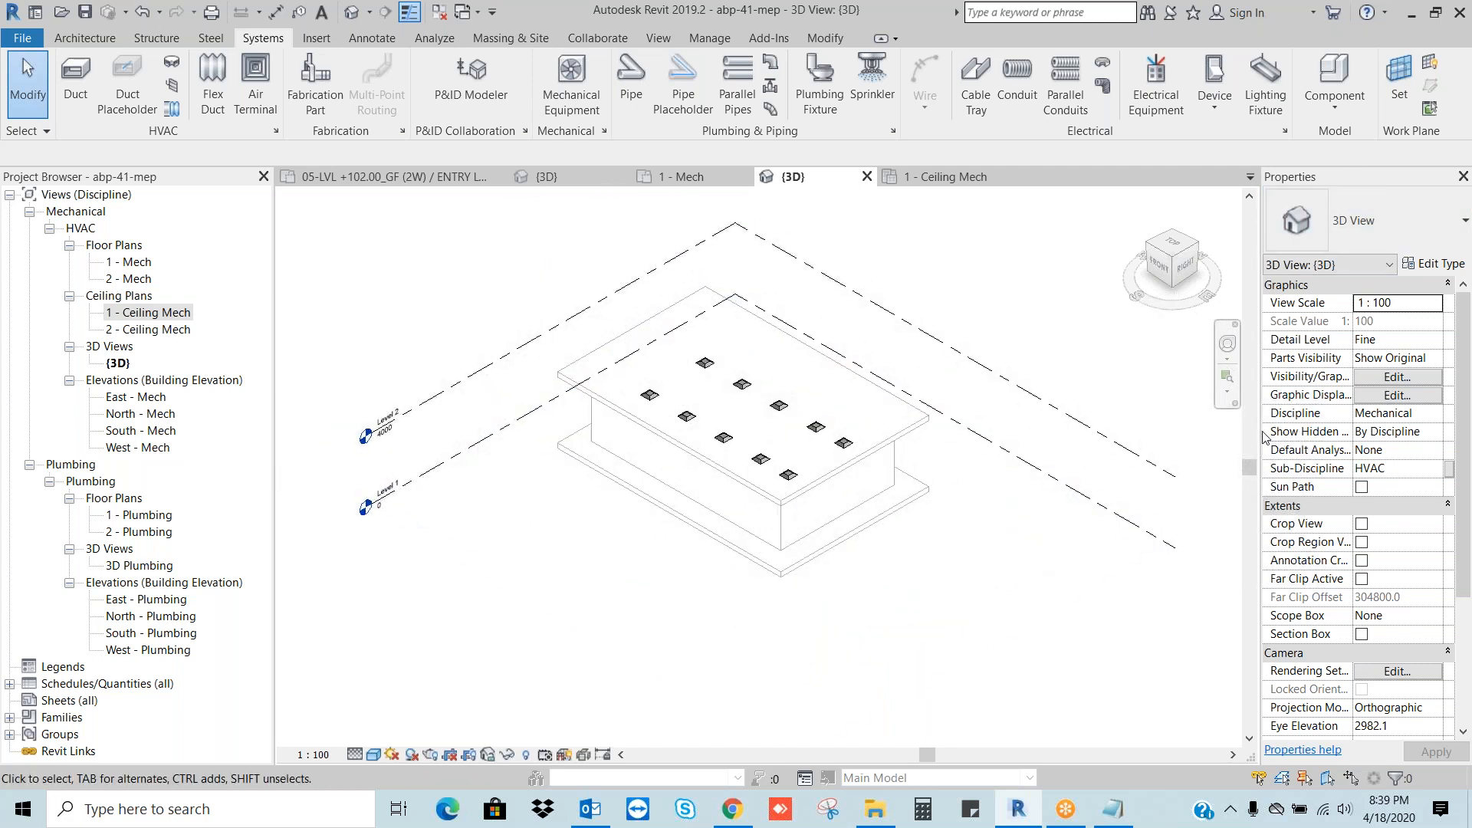
Try the Coordination discipline on the 3D view and restore it to Mechanical.
left_click_drag(1261, 434, 1202, 431)
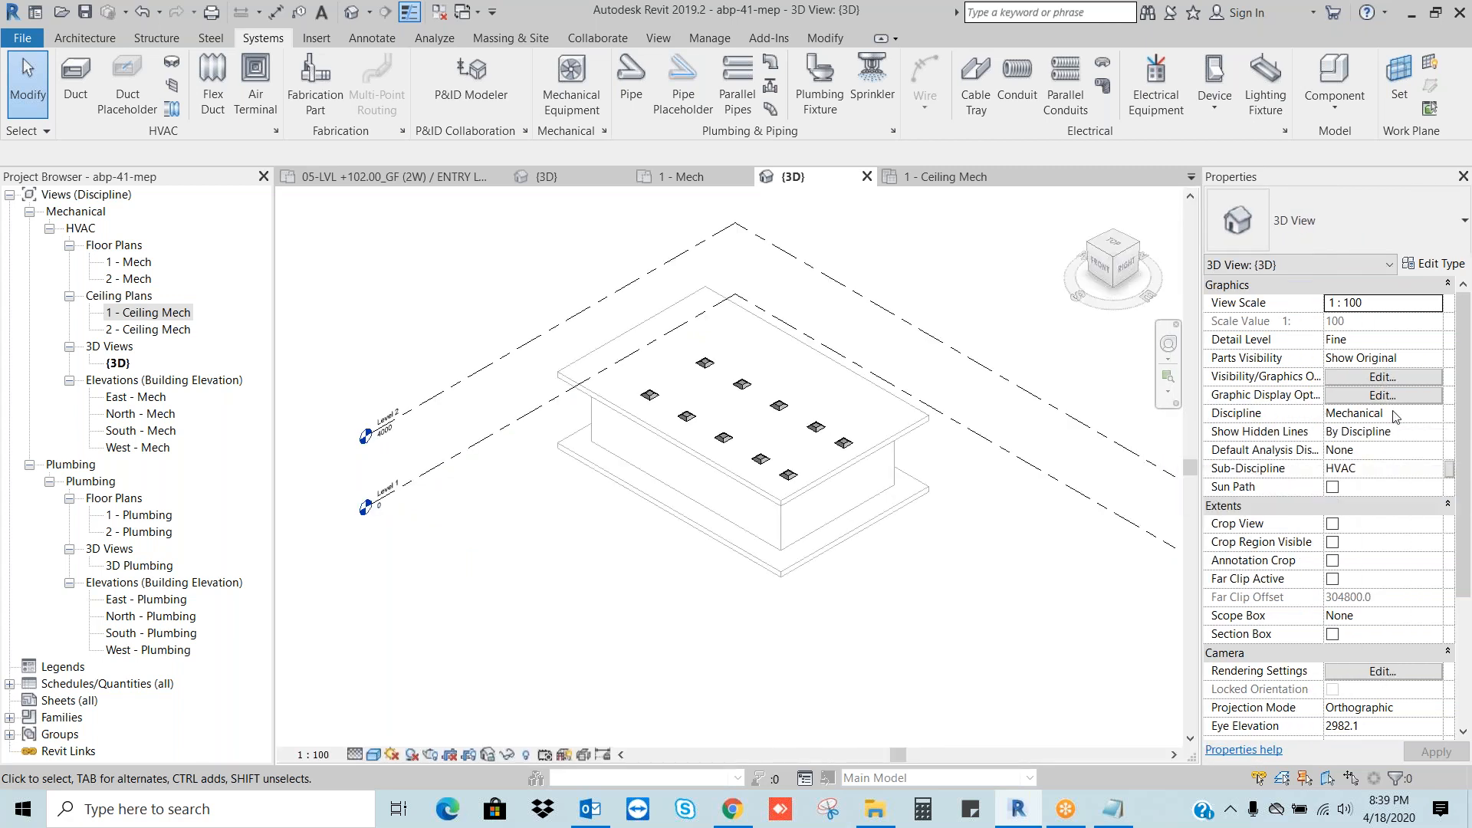
left_click(1437, 418)
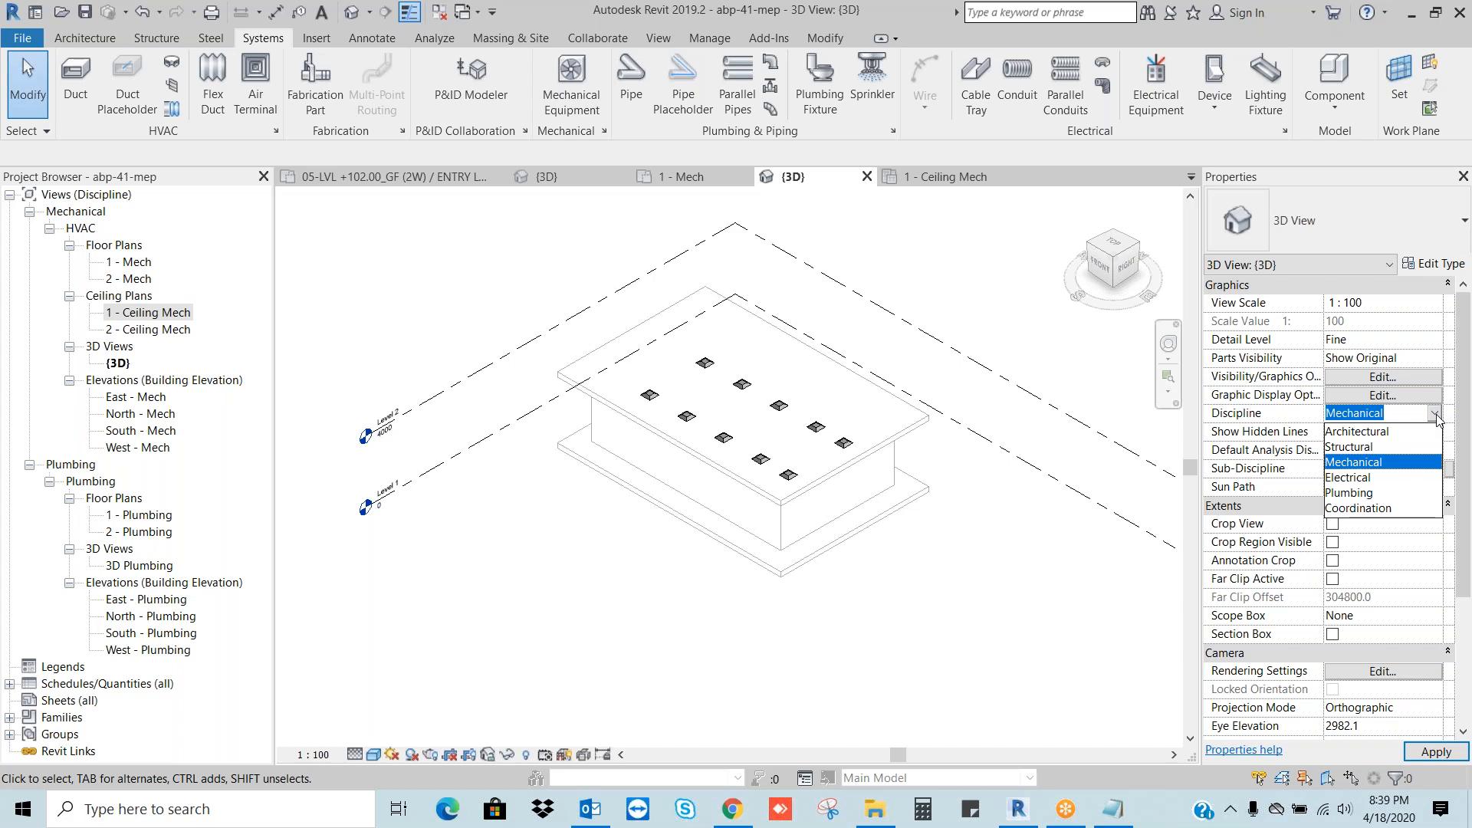
left_click(1379, 510)
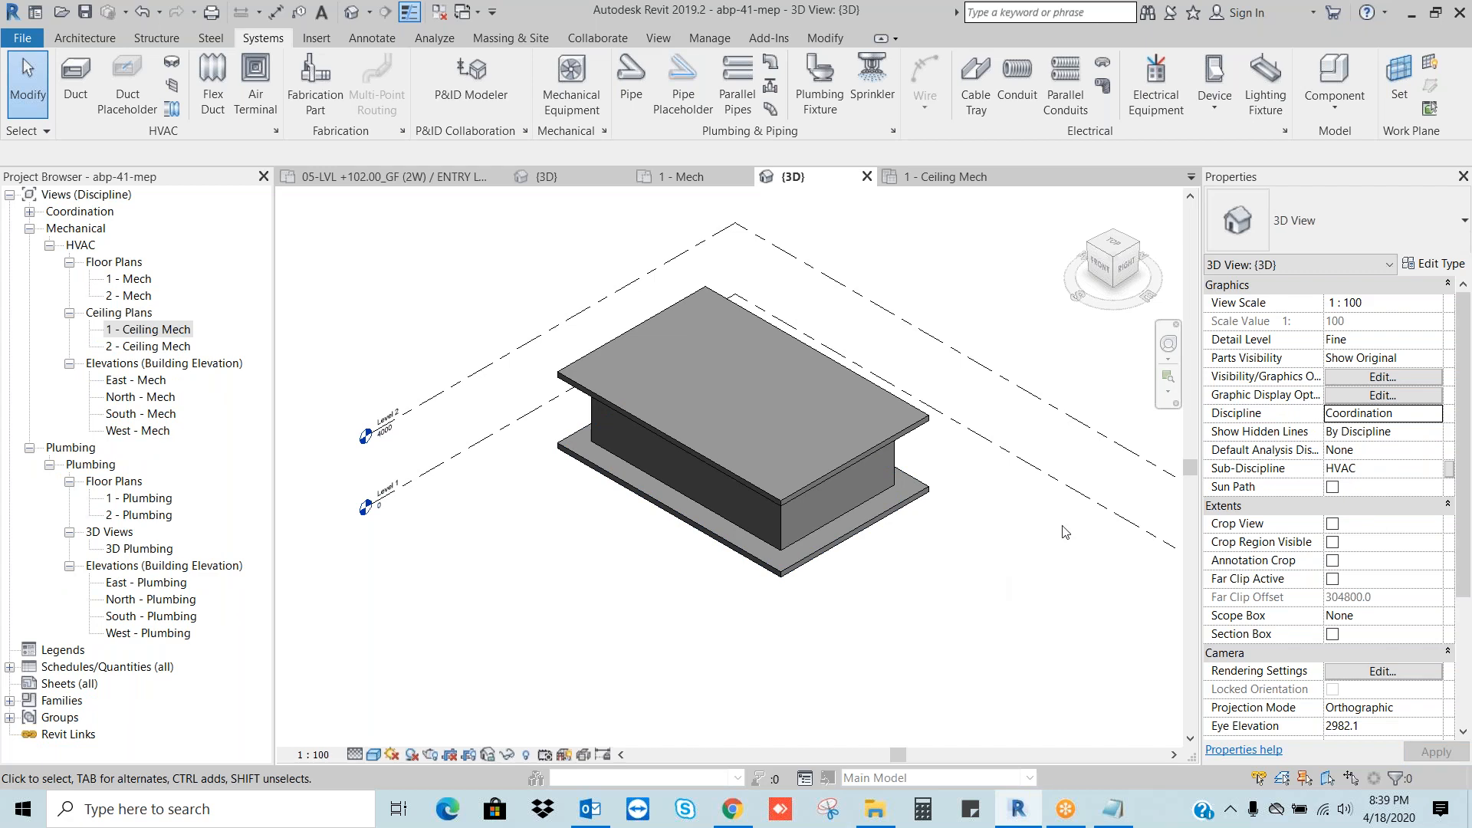
left_click(1433, 414)
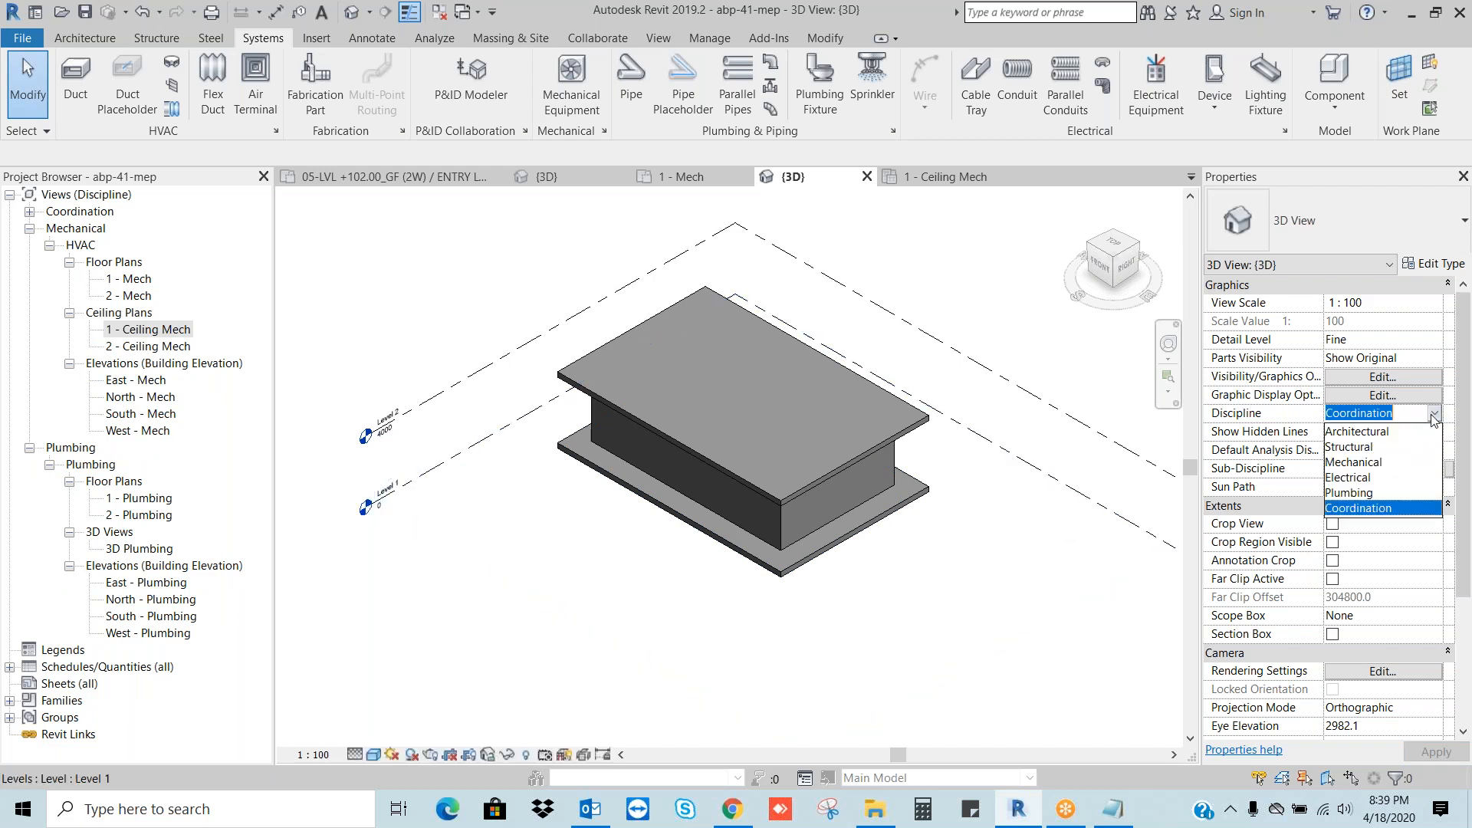
left_click(1370, 462)
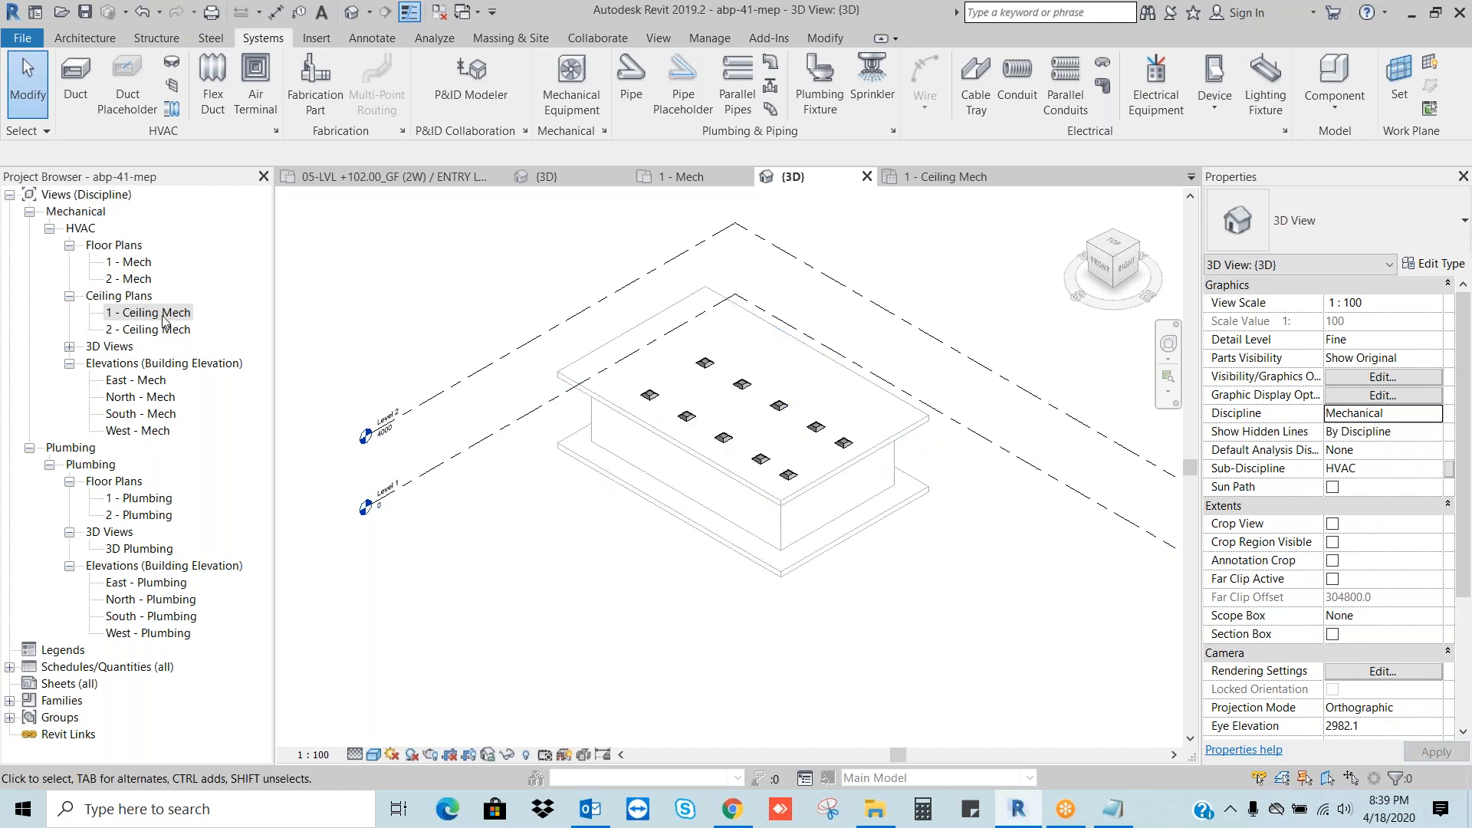
Open the 2 - Mech floor plan and set it to Fine detail level and Shaded visual style.
double_click(133, 279)
left_click_drag(926, 391, 1034, 518)
key("Escape")
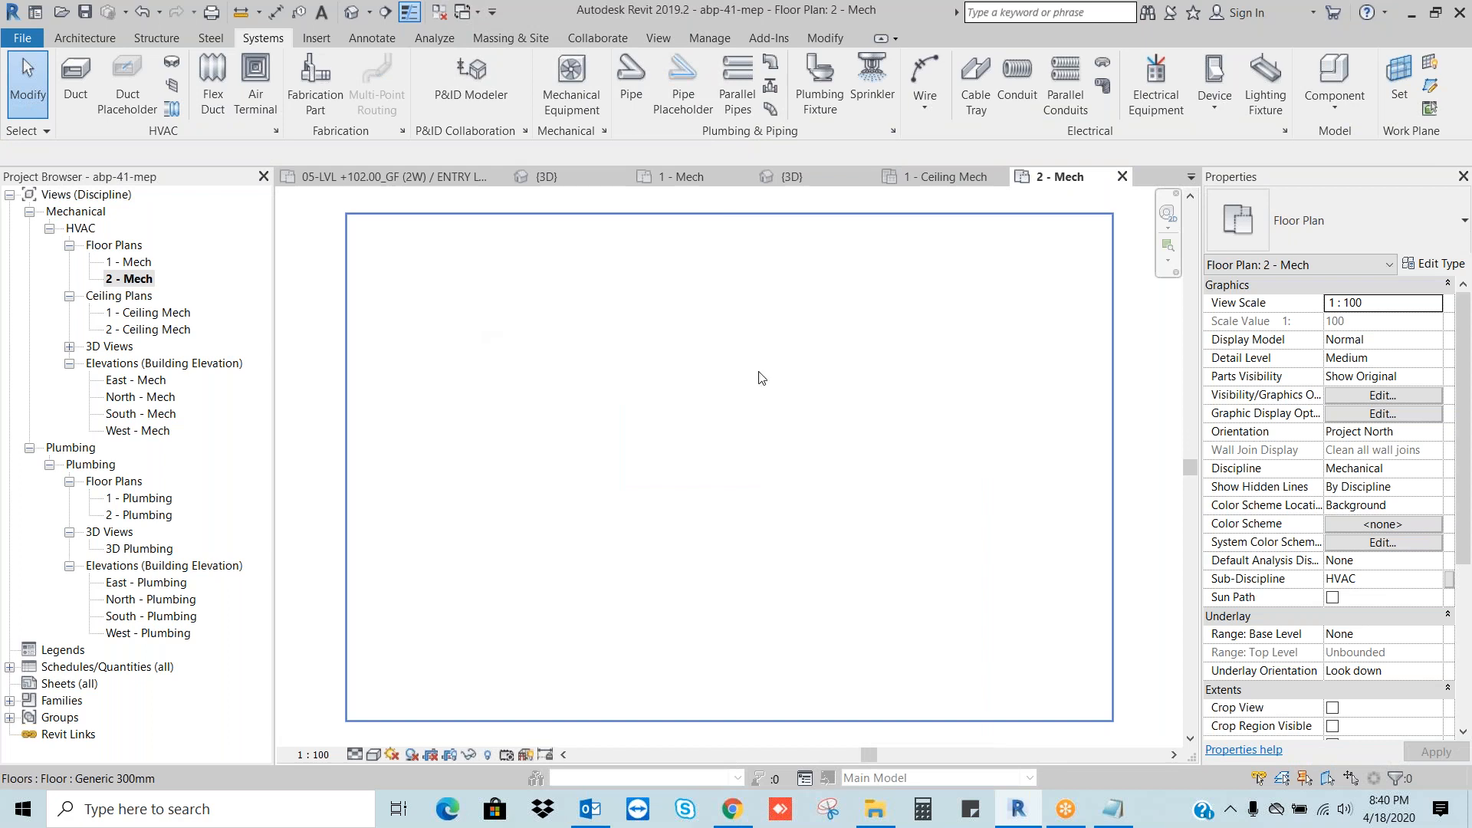
left_click(354, 753)
left_click(375, 740)
left_click(374, 755)
left_click(374, 669)
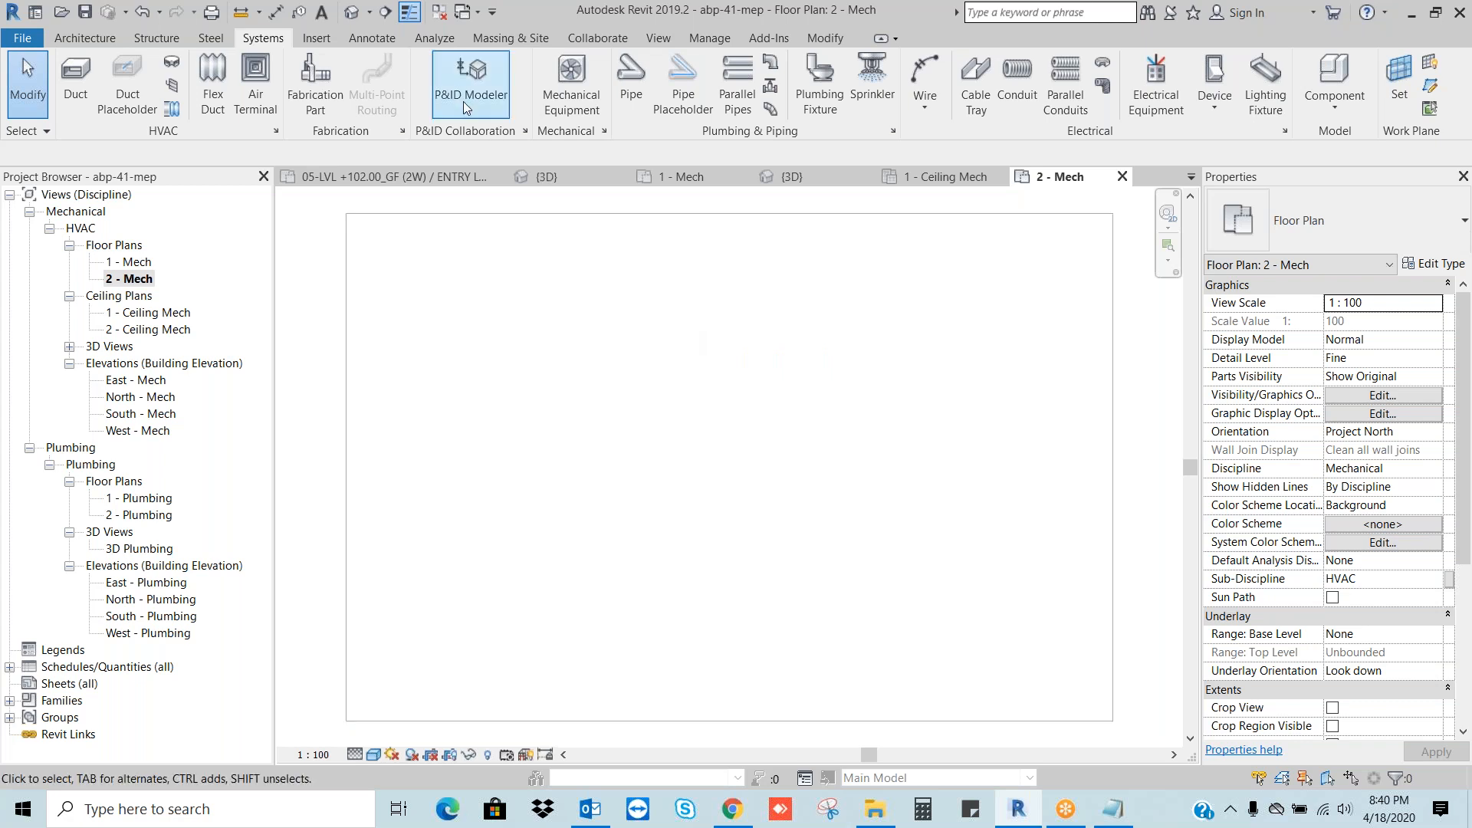
scroll(836, 335, "down", 2)
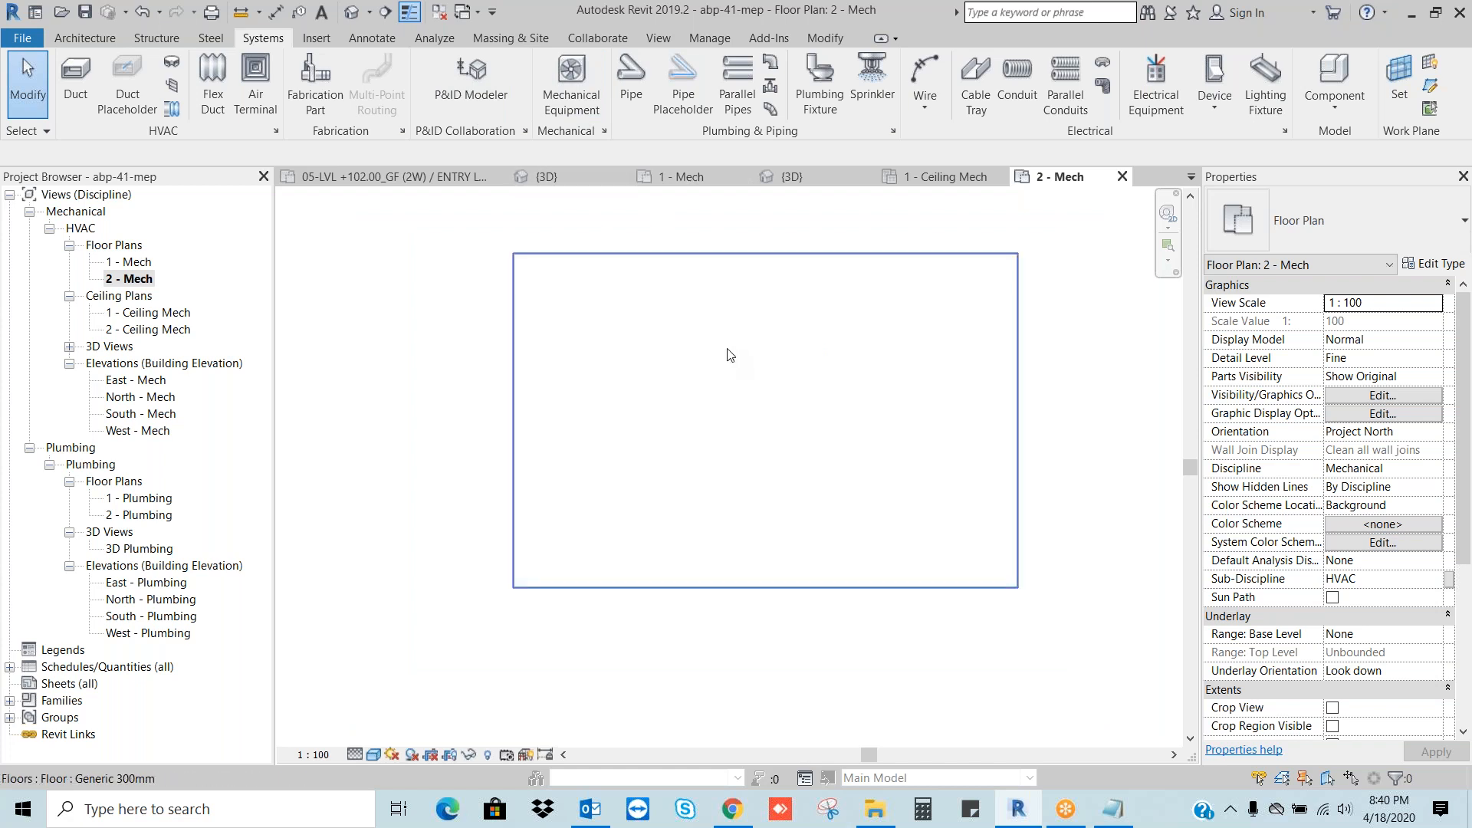
Create a new family from the Metric Mechanical Equipment template in the English family templates folder.
left_click(23, 38)
mouse_move(75, 113)
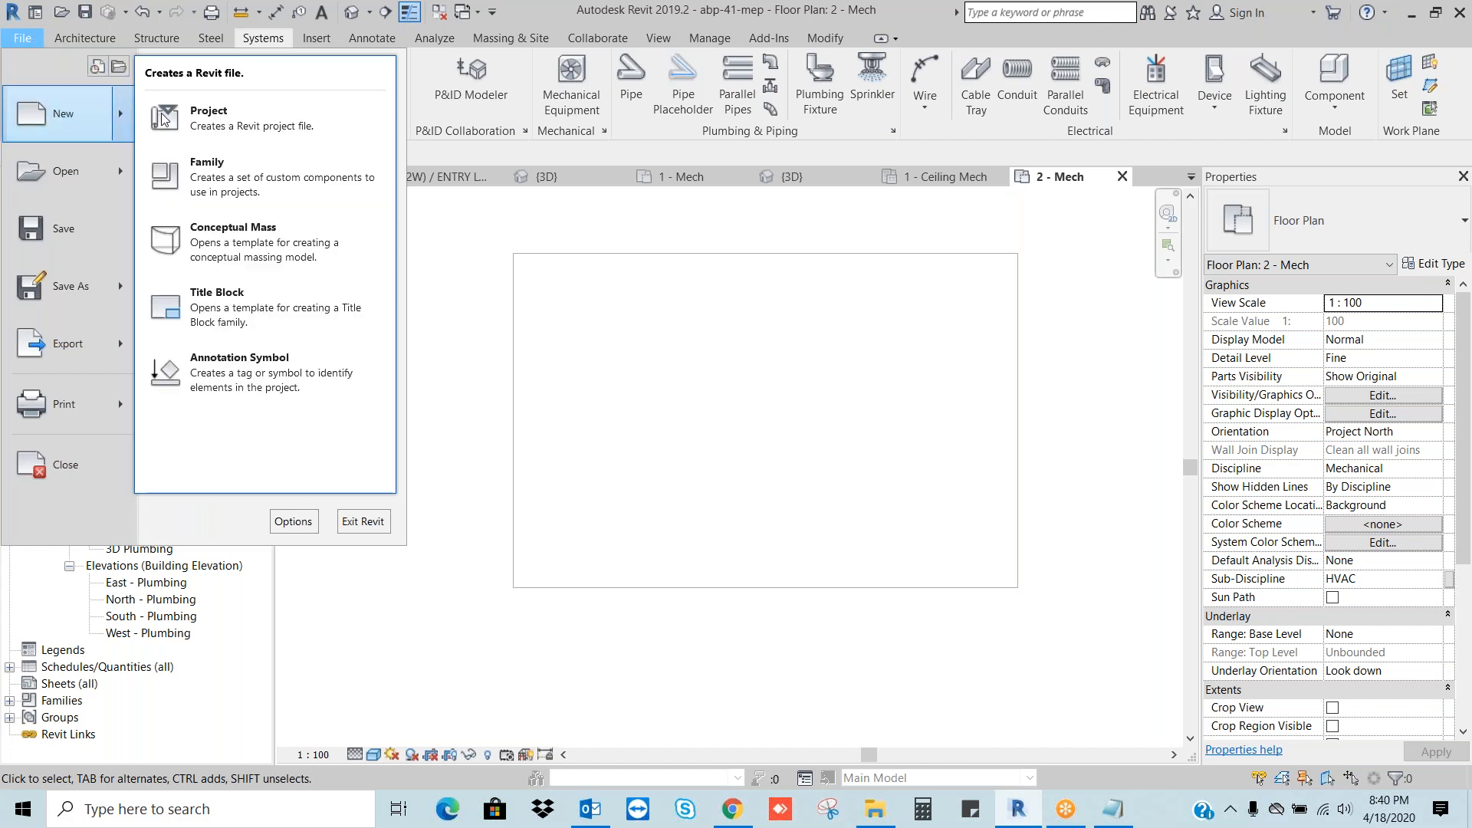
left_click(248, 170)
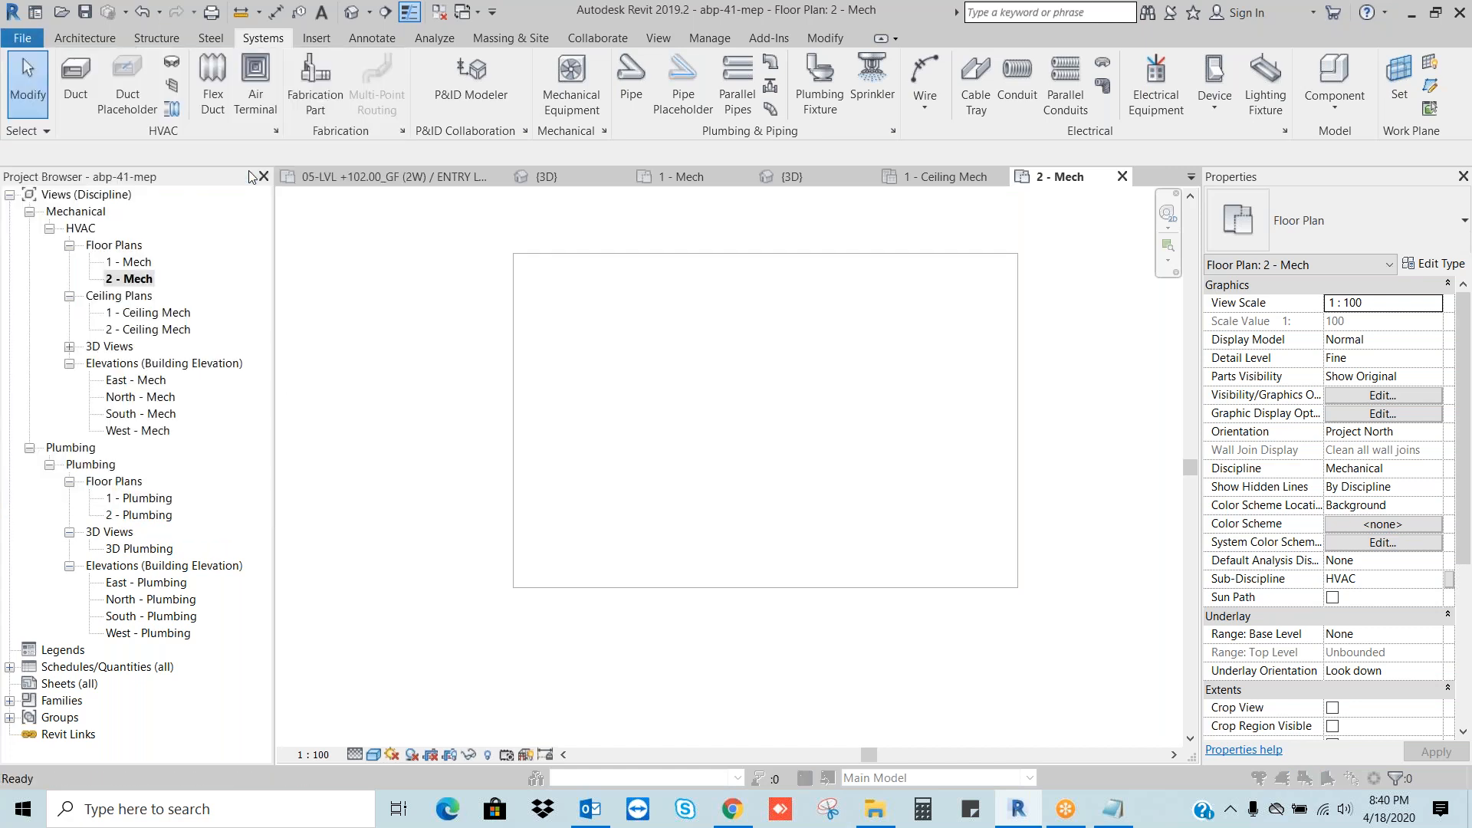
left_click(657, 225)
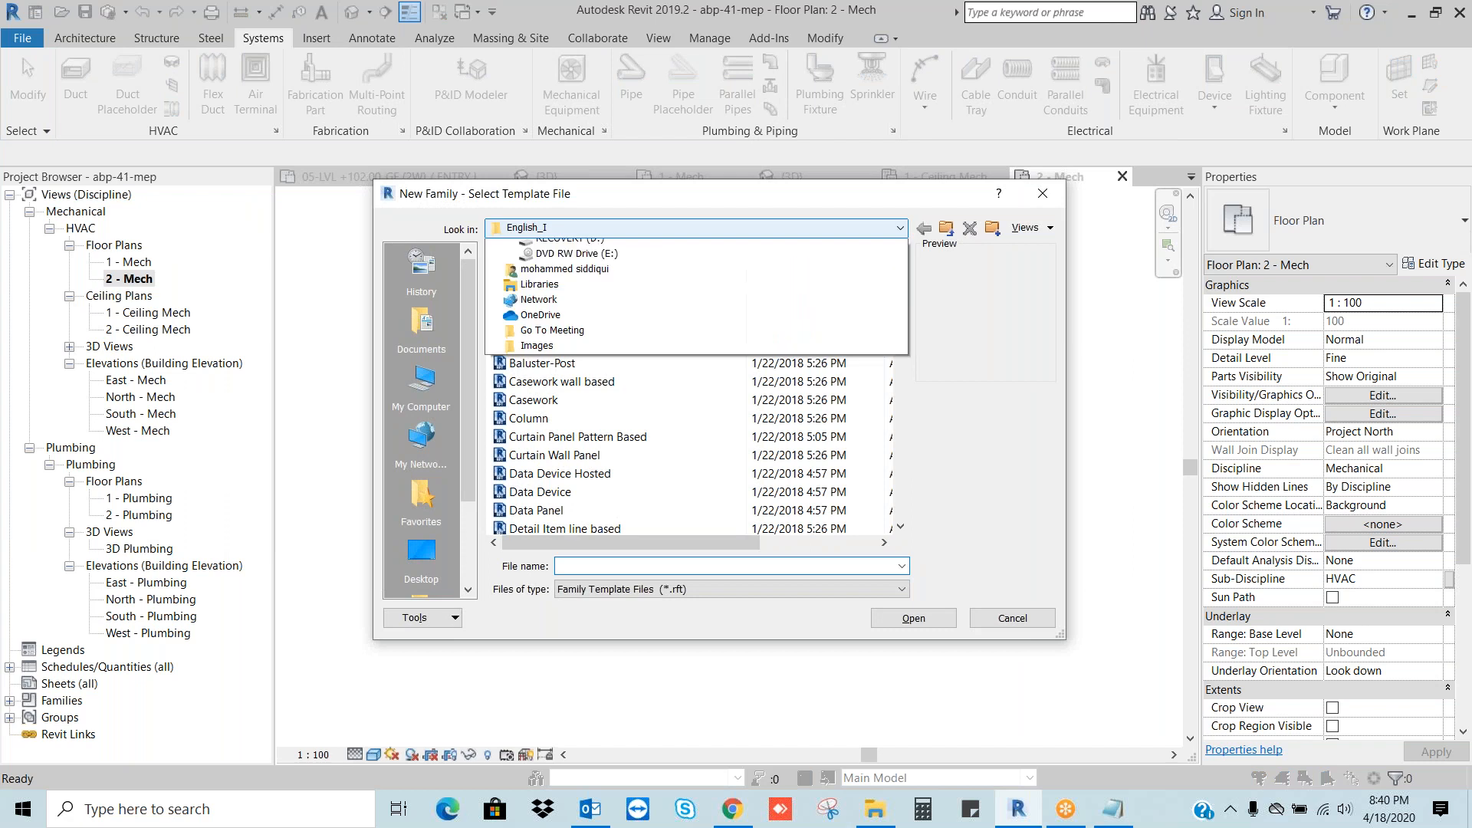
left_click(659, 342)
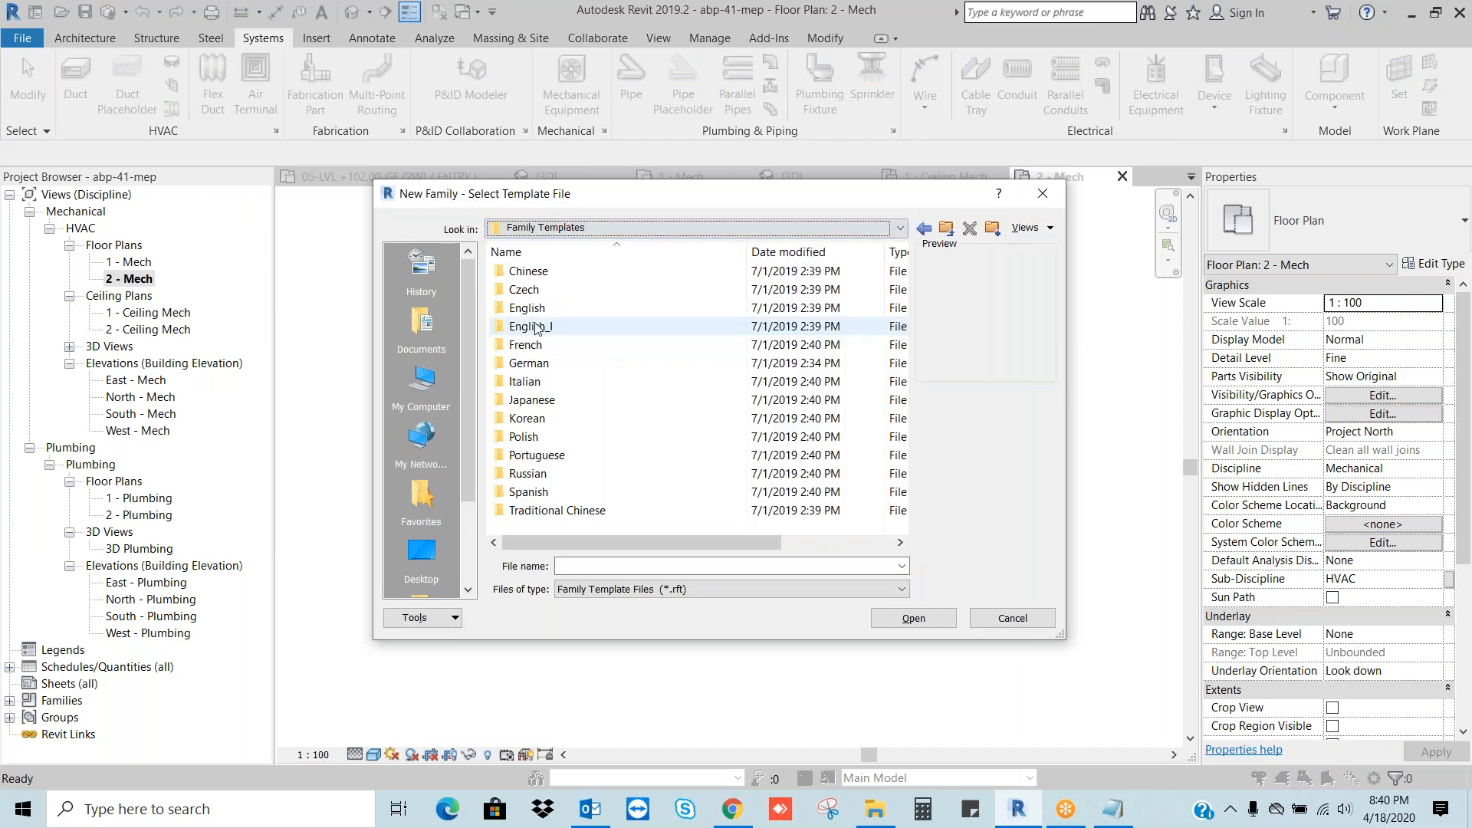
double_click(536, 307)
left_click_drag(900, 275, 900, 396)
left_click(639, 455)
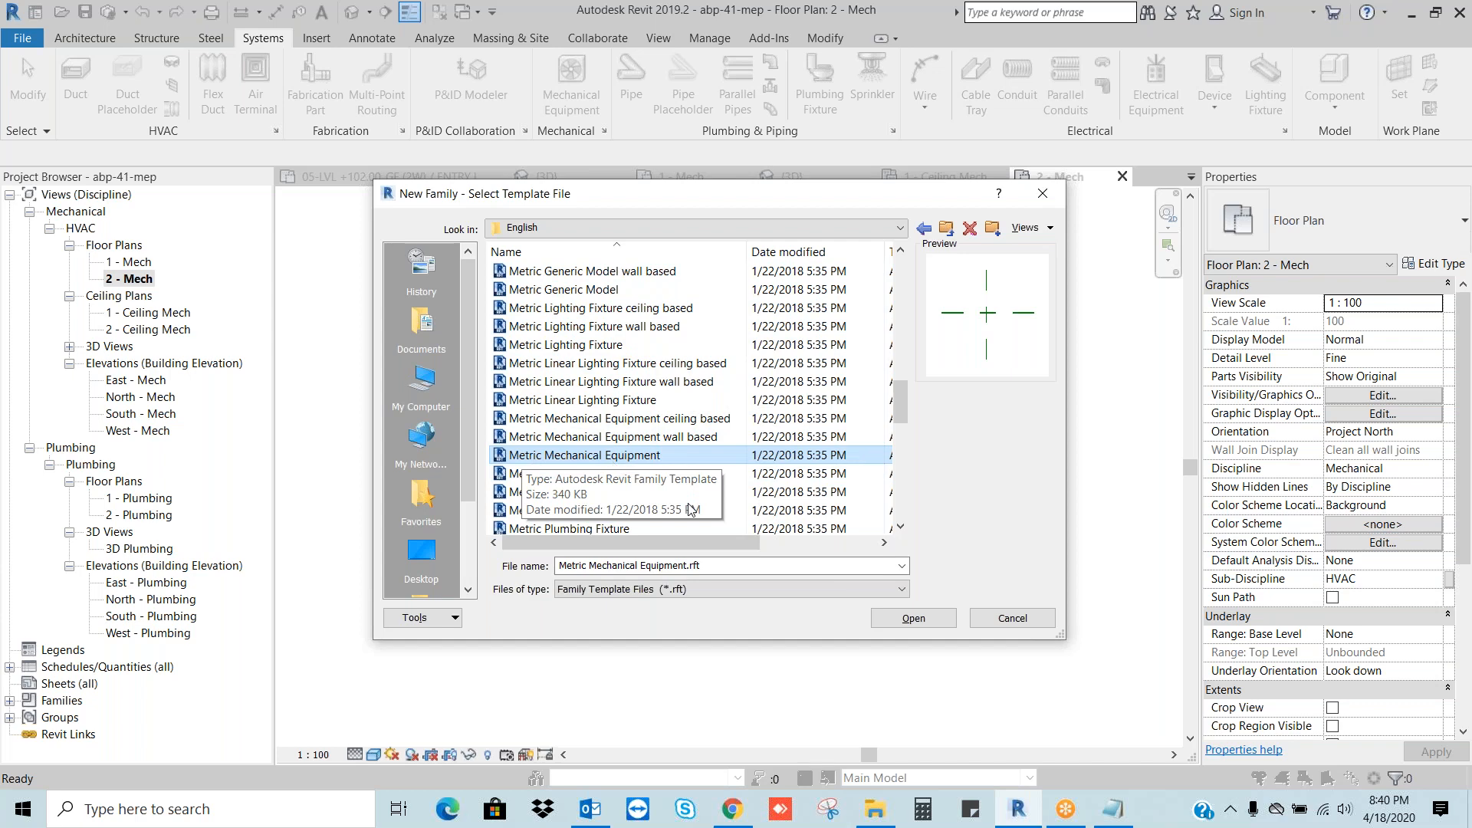
left_click(911, 619)
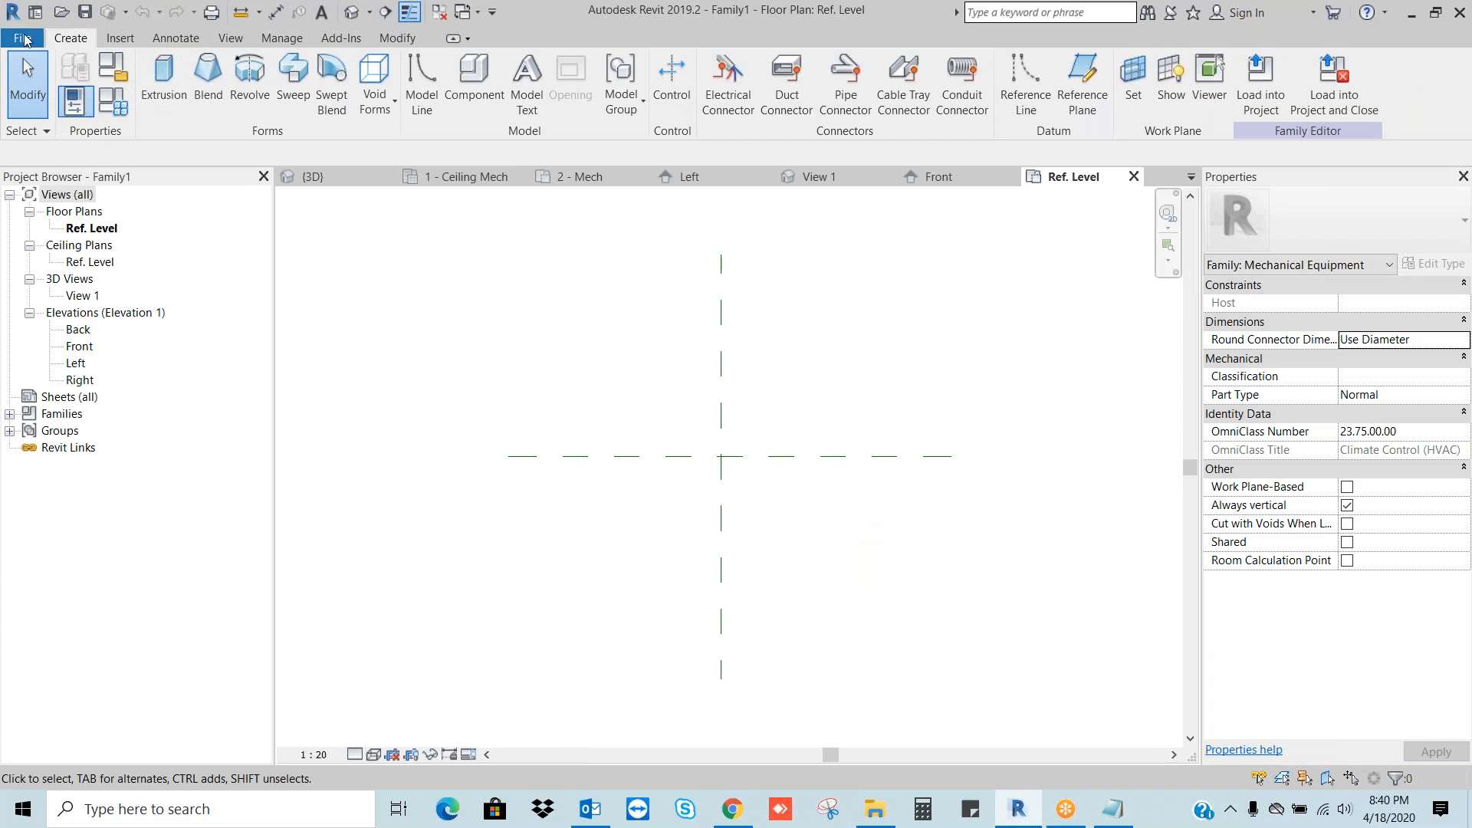
Save the new family as AHU-1 in the 6.Training folder.
key("alt+f")
mouse_move(61, 286)
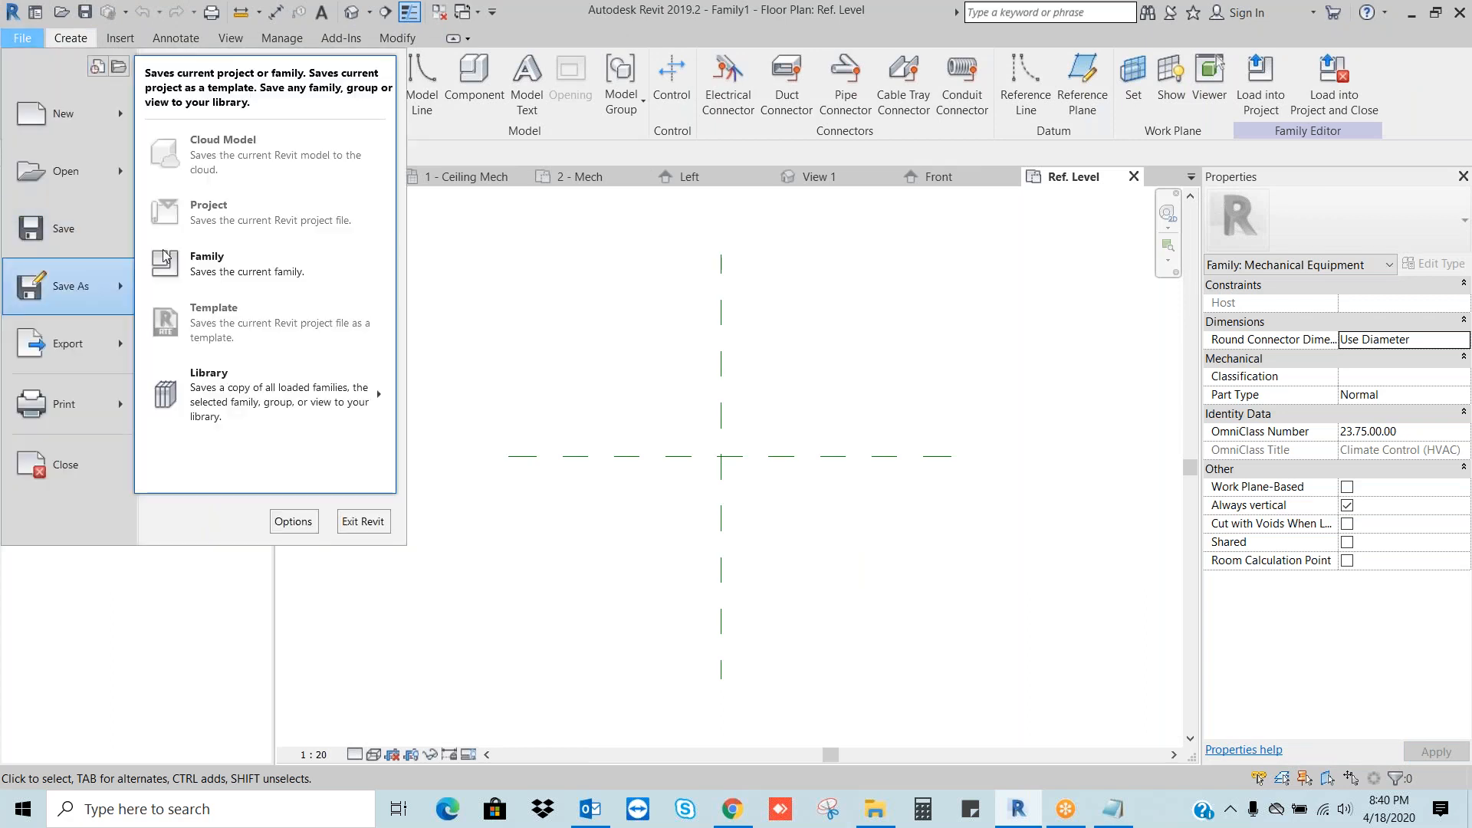
left_click(238, 263)
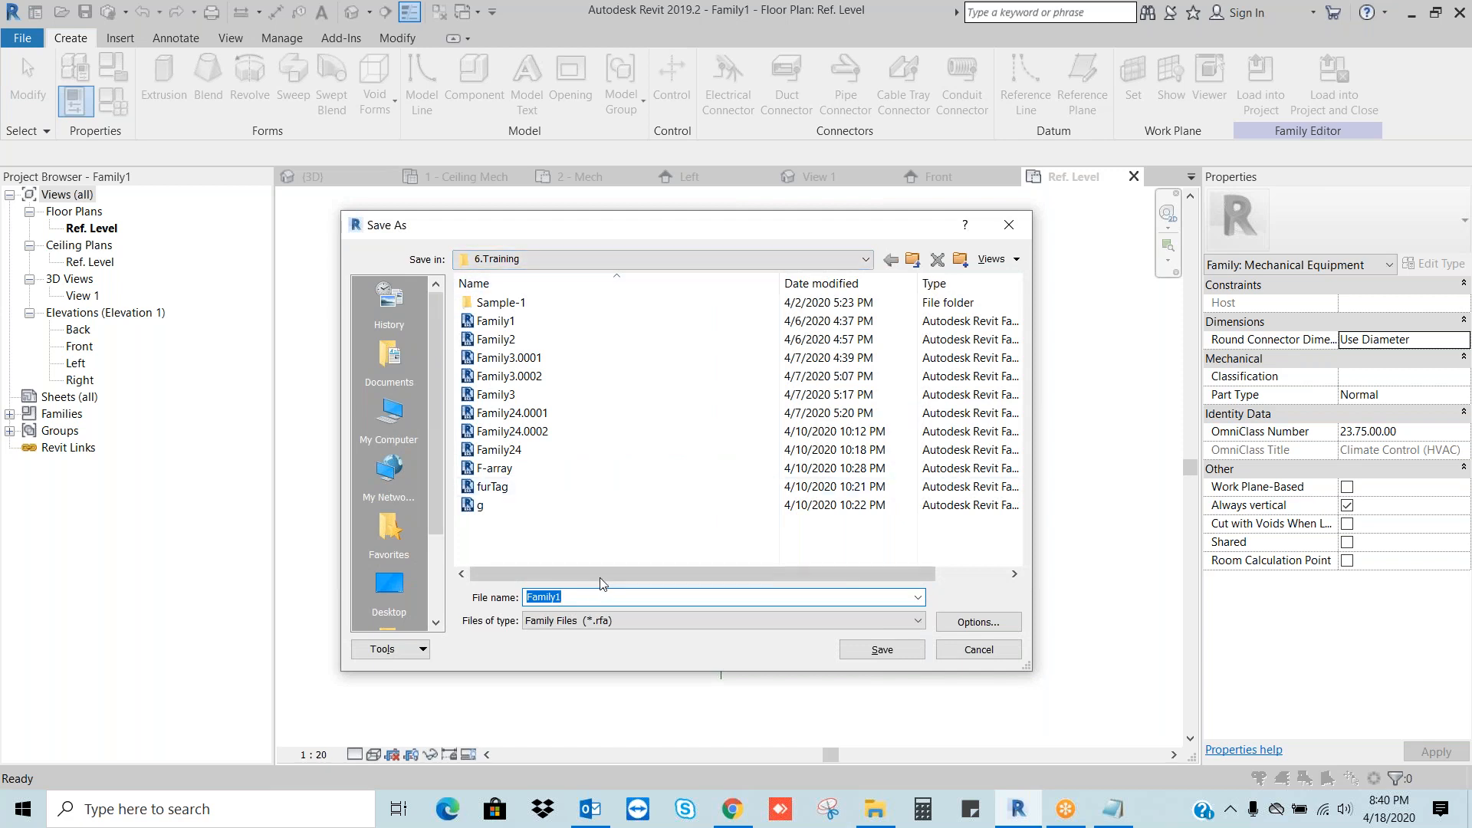
type("AHU-1")
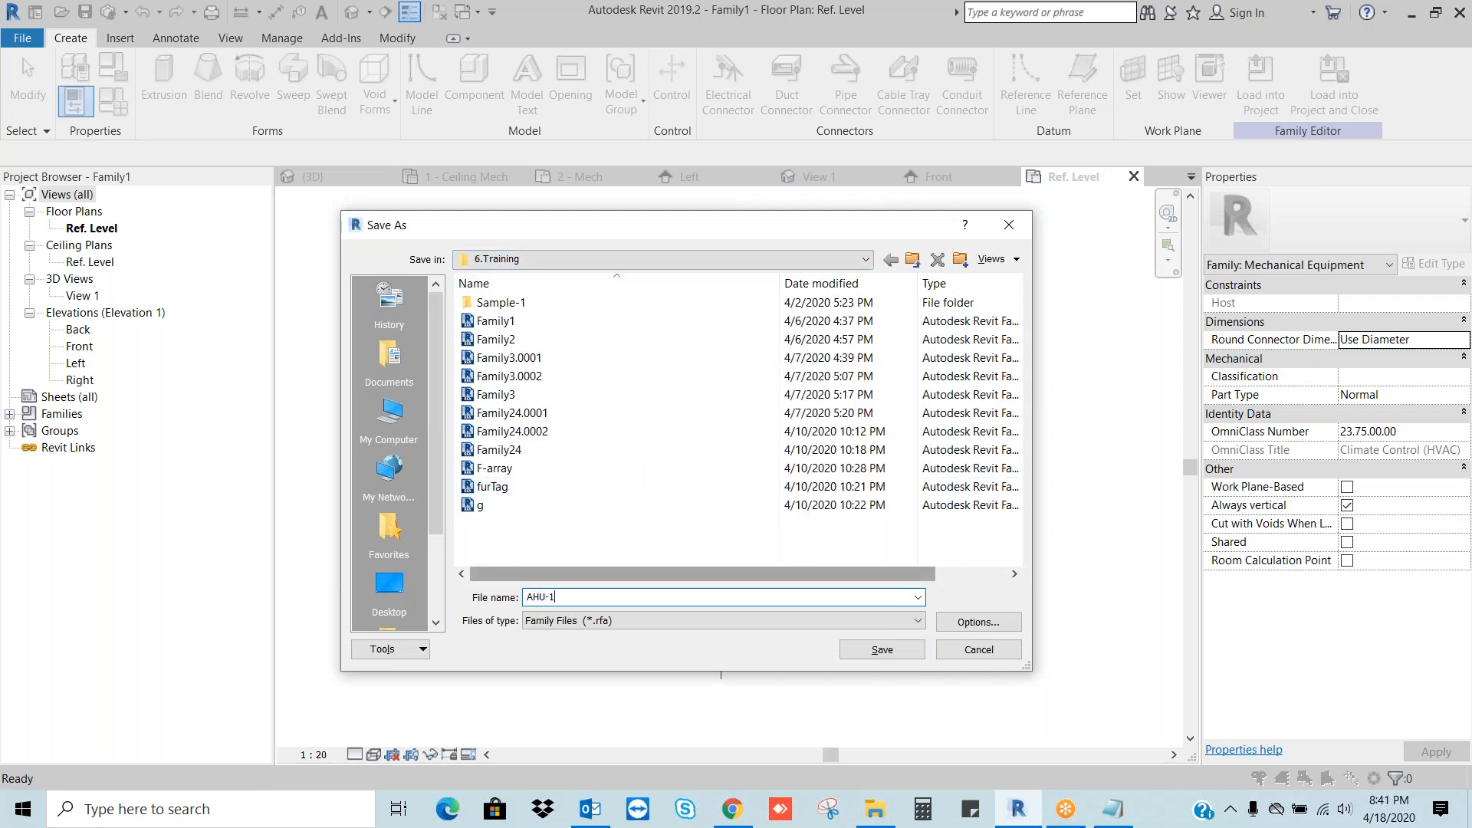
left_click(880, 648)
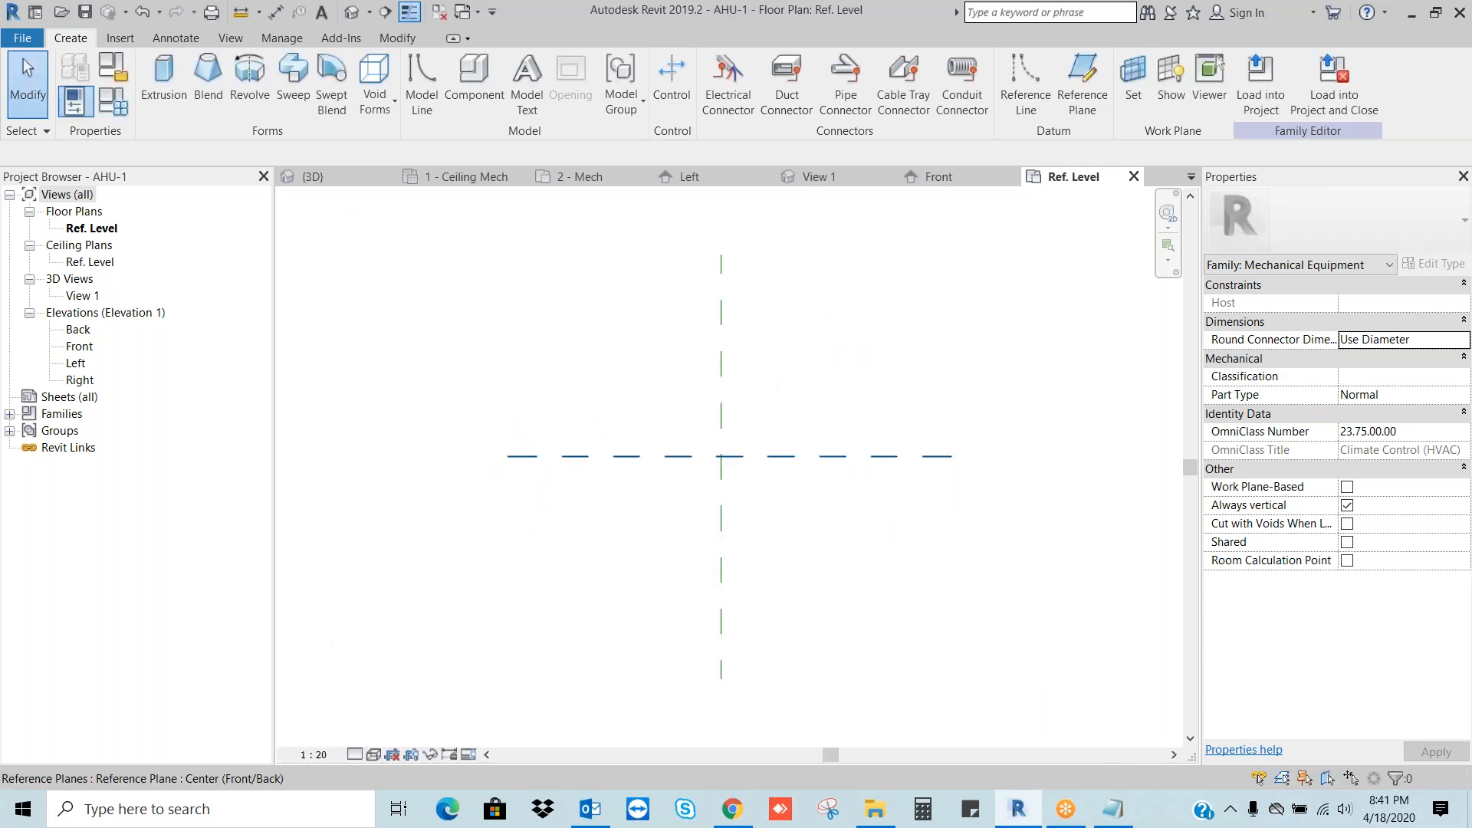
Set the family's Ref. Level plan to Fine detail level and Shaded visual style.
left_click(355, 757)
left_click(380, 728)
left_click(373, 754)
left_click(406, 677)
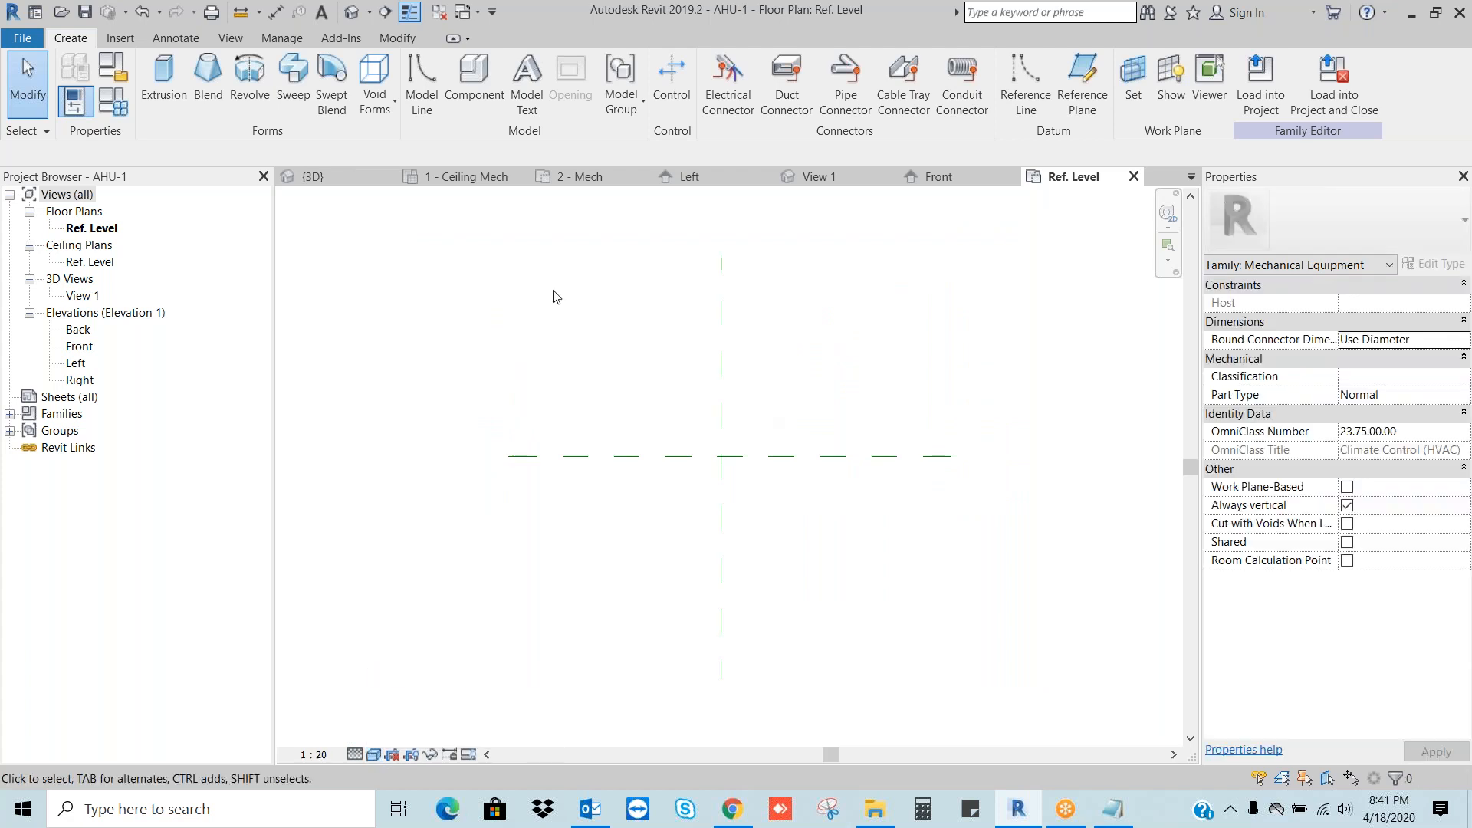
Draw vertical reference planes about 958 mm apart around the centre and horizontal ones about 436 mm above and 417 mm below it.
left_click(1095, 80)
left_click(650, 318)
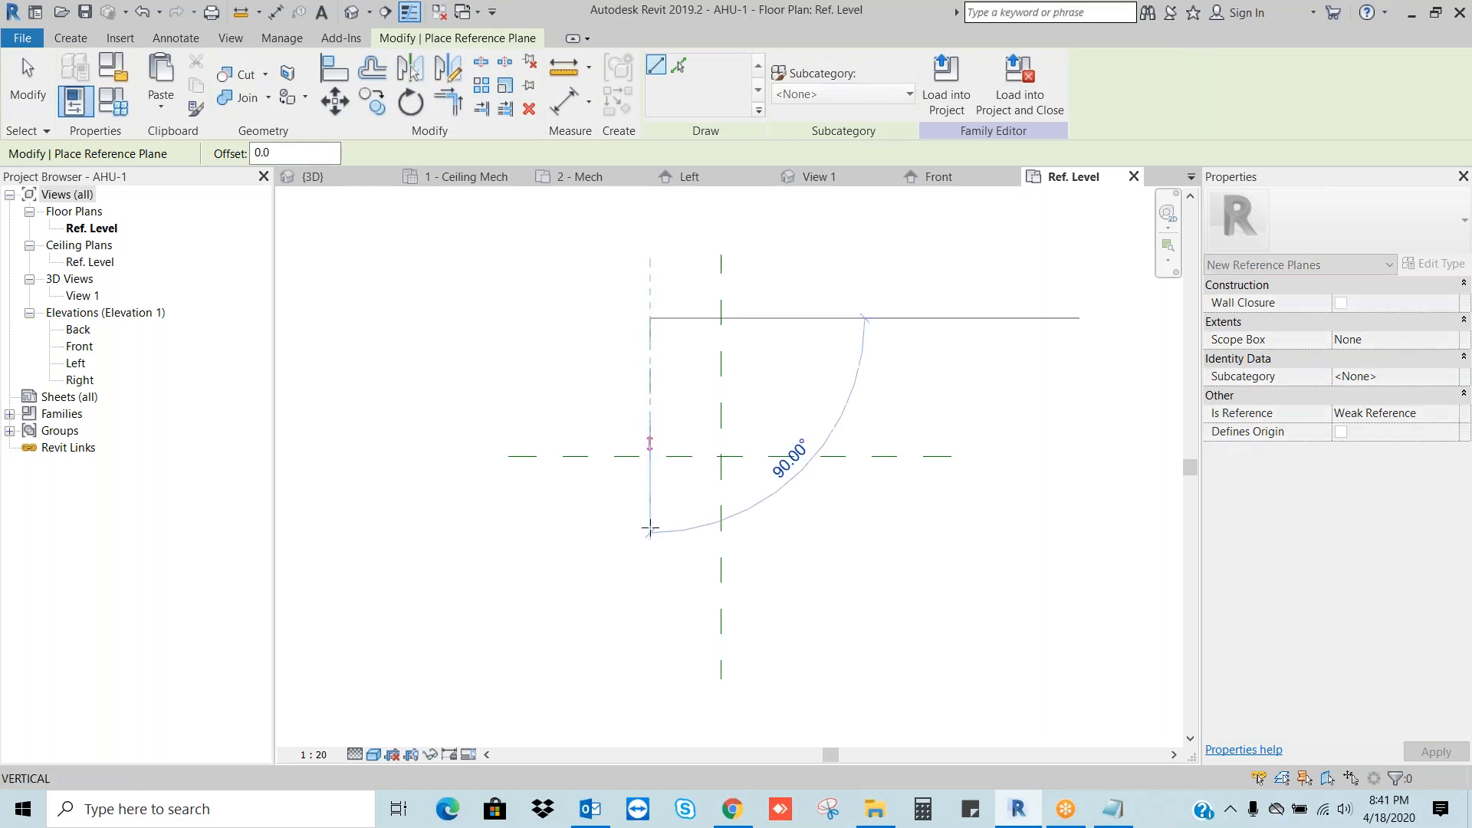
left_click(650, 590)
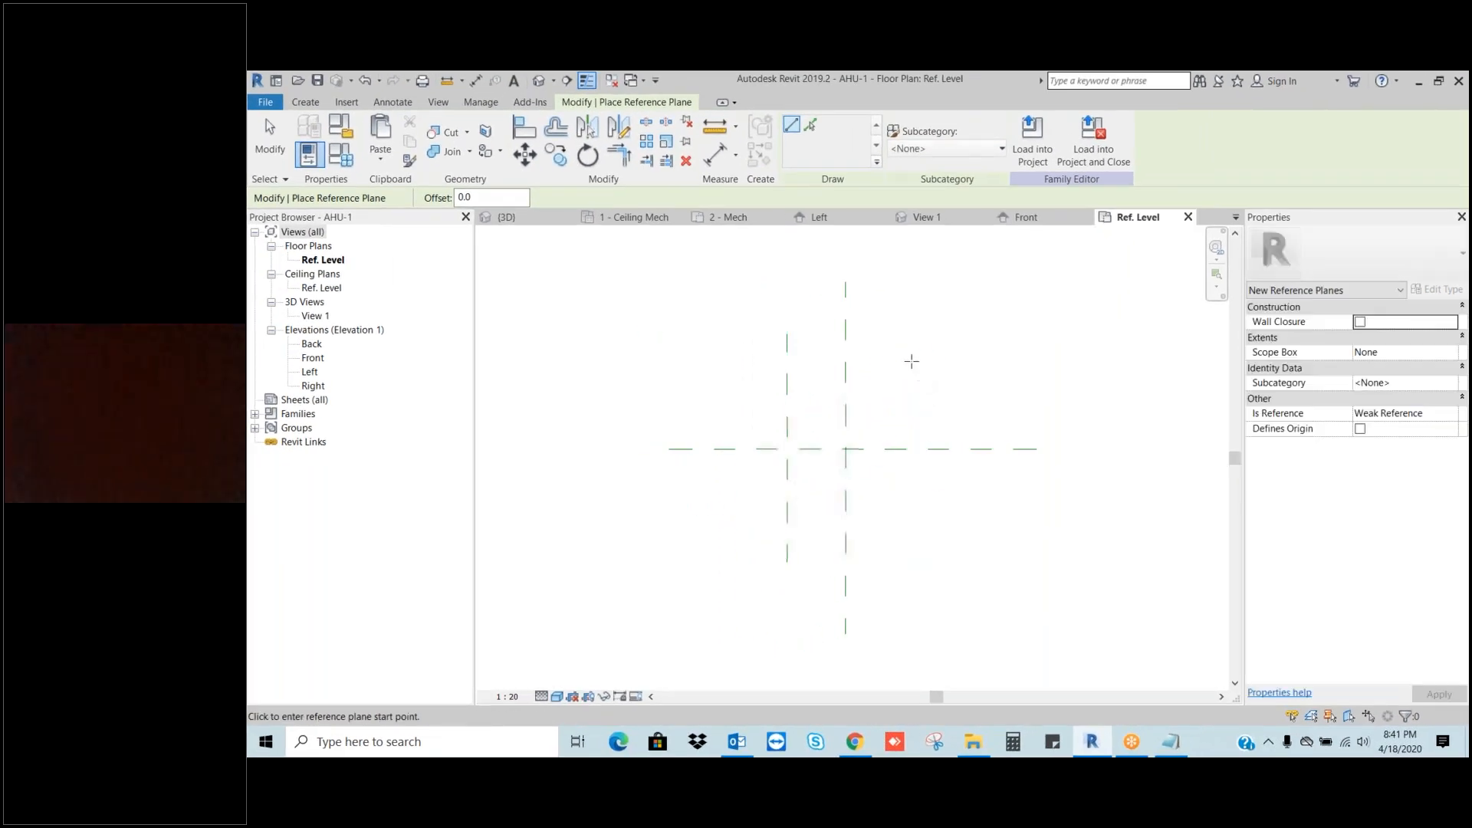
left_click(910, 334)
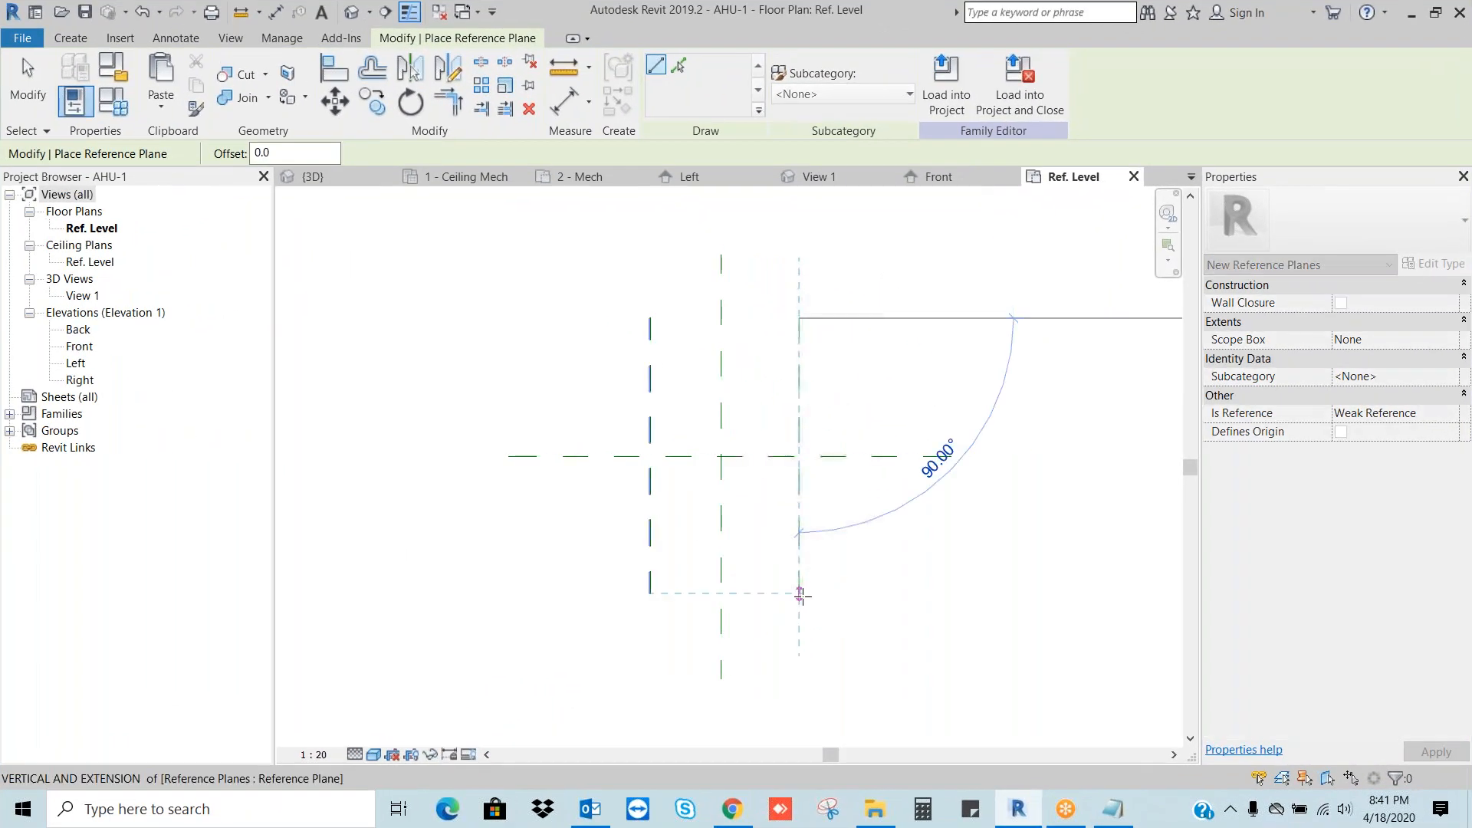
left_click(800, 594)
left_click(571, 389)
left_click(928, 389)
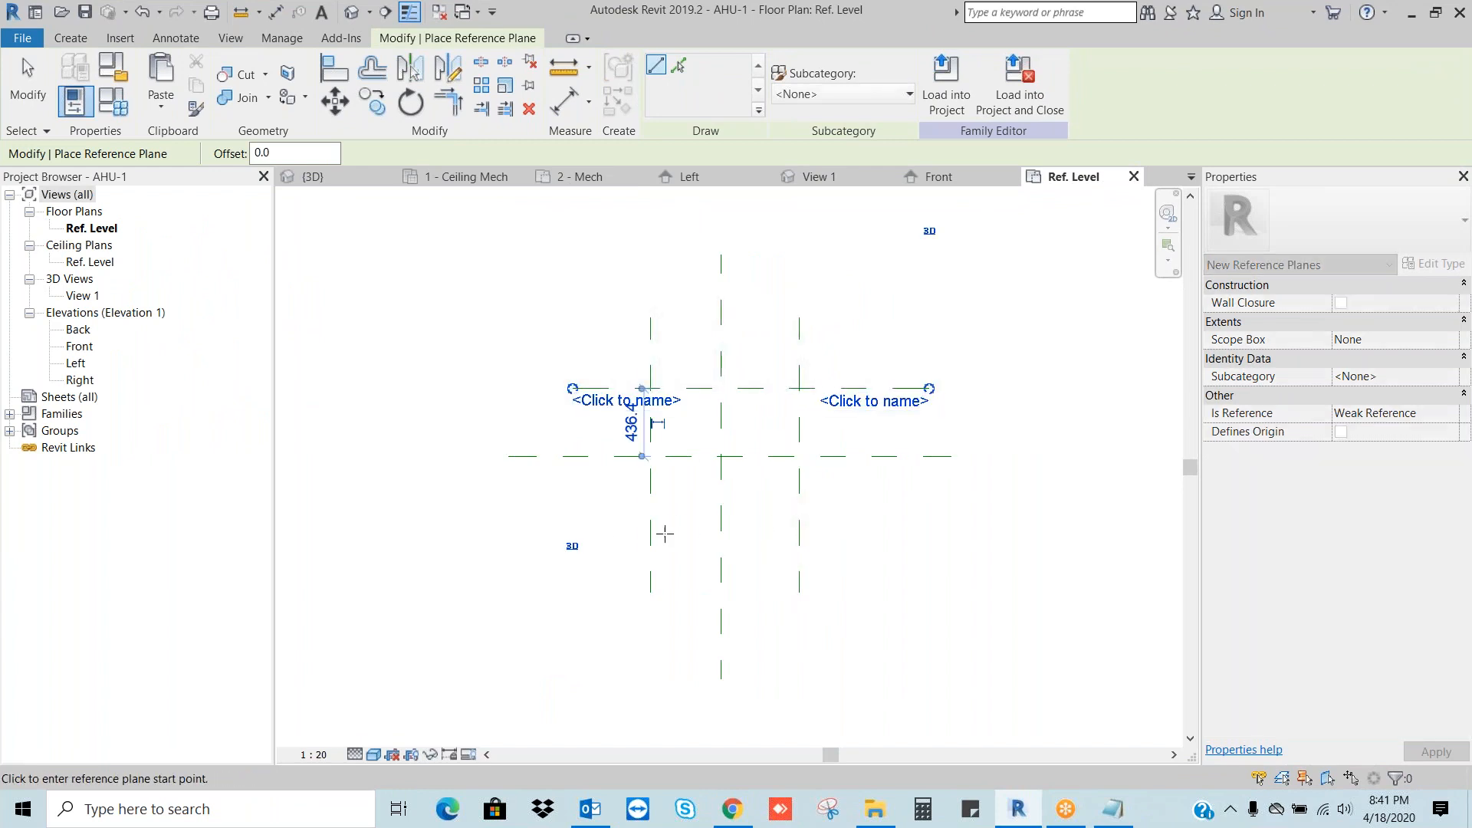
left_click(561, 520)
left_click(929, 520)
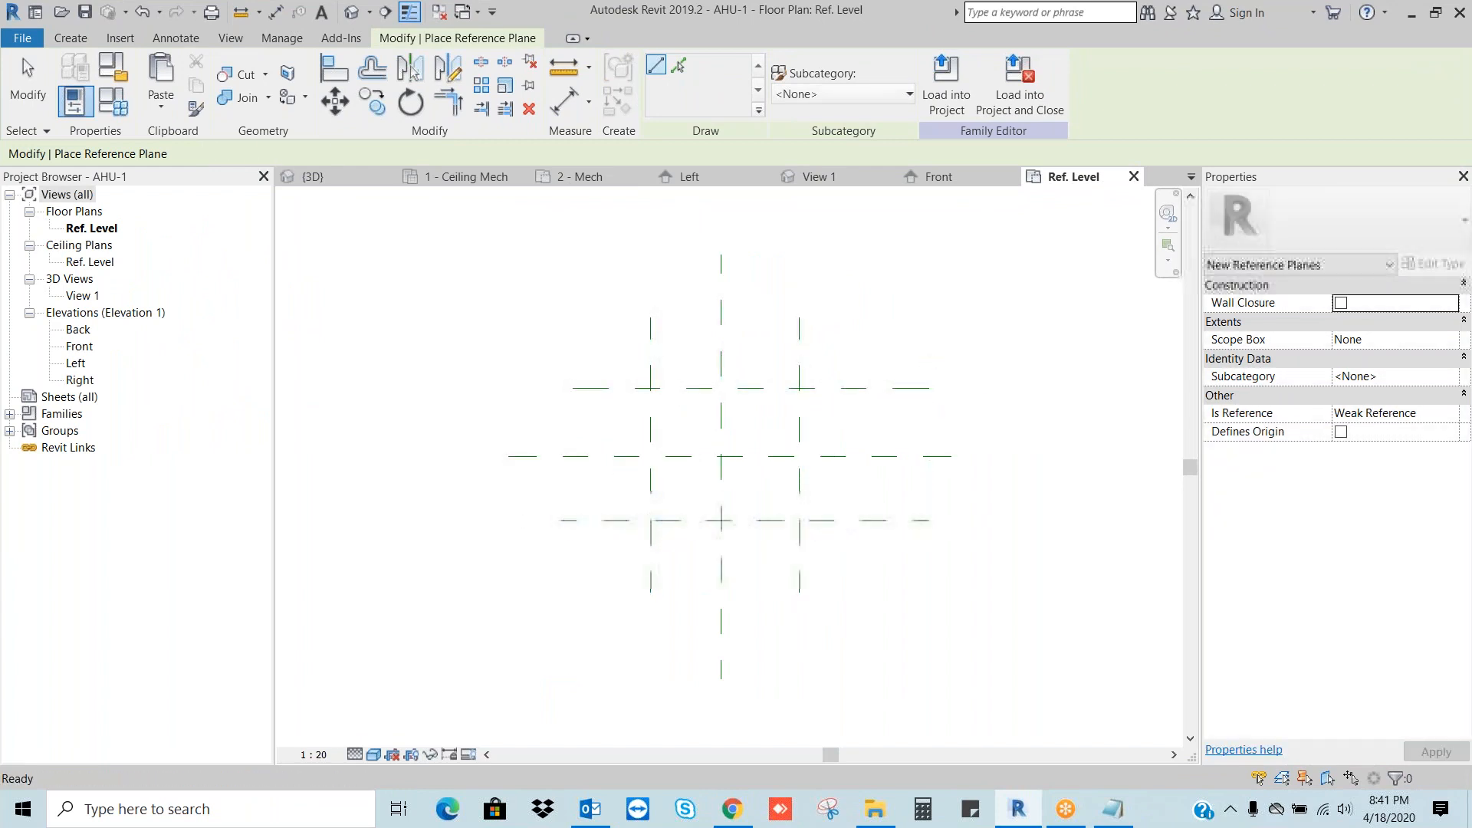
key("Escape")
key("Escape")
Dimension the three horizontal reference planes in one string and constrain their spacing to be equal.
key("d")
key("i")
left_click(854, 520)
left_click(855, 389)
left_click(861, 456)
left_click(1086, 460)
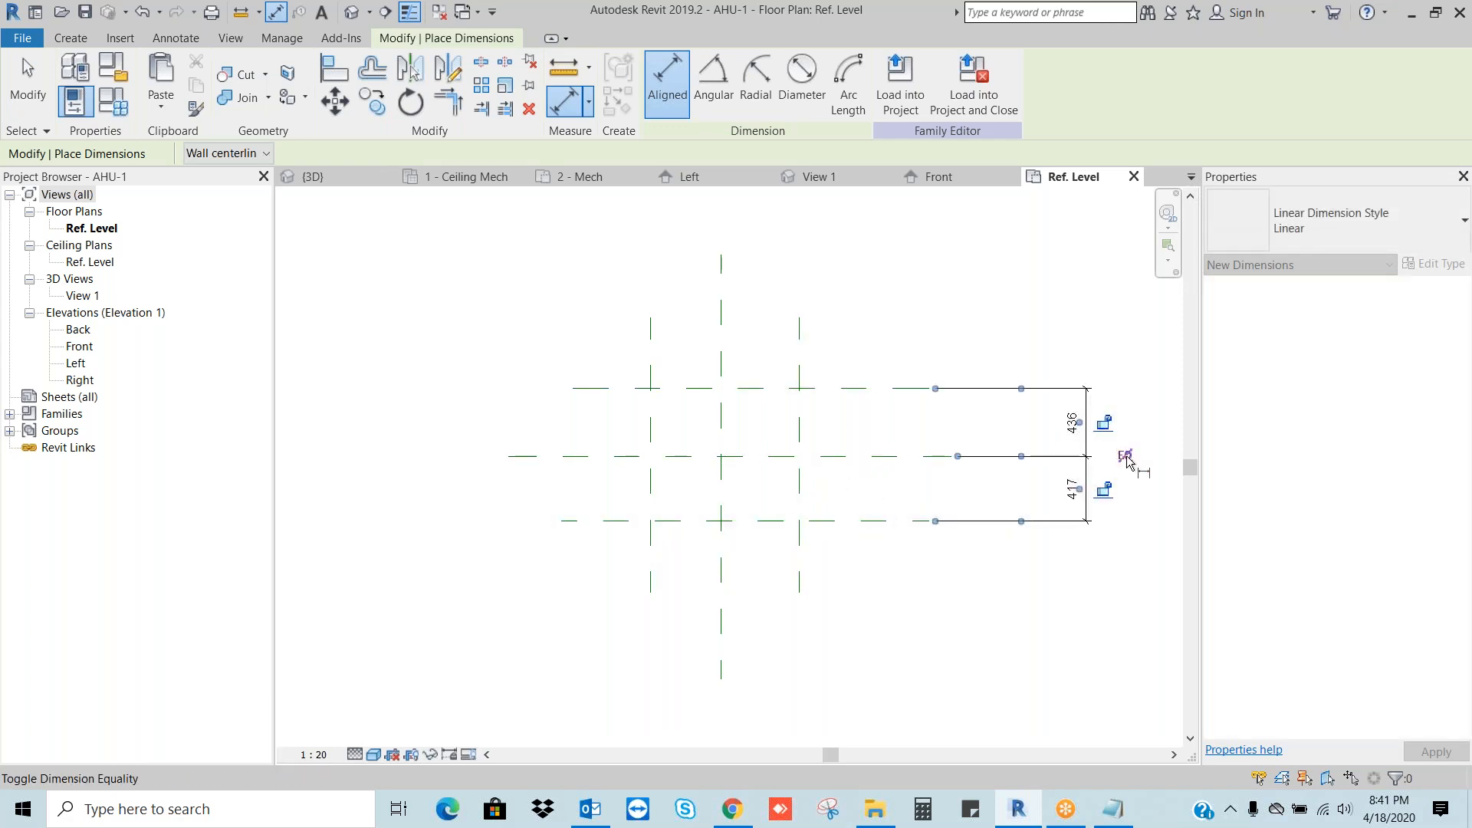
left_click(1124, 456)
Dimension the three vertical reference planes in one string and constrain their spacing to be equal.
left_click(799, 339)
left_click(650, 353)
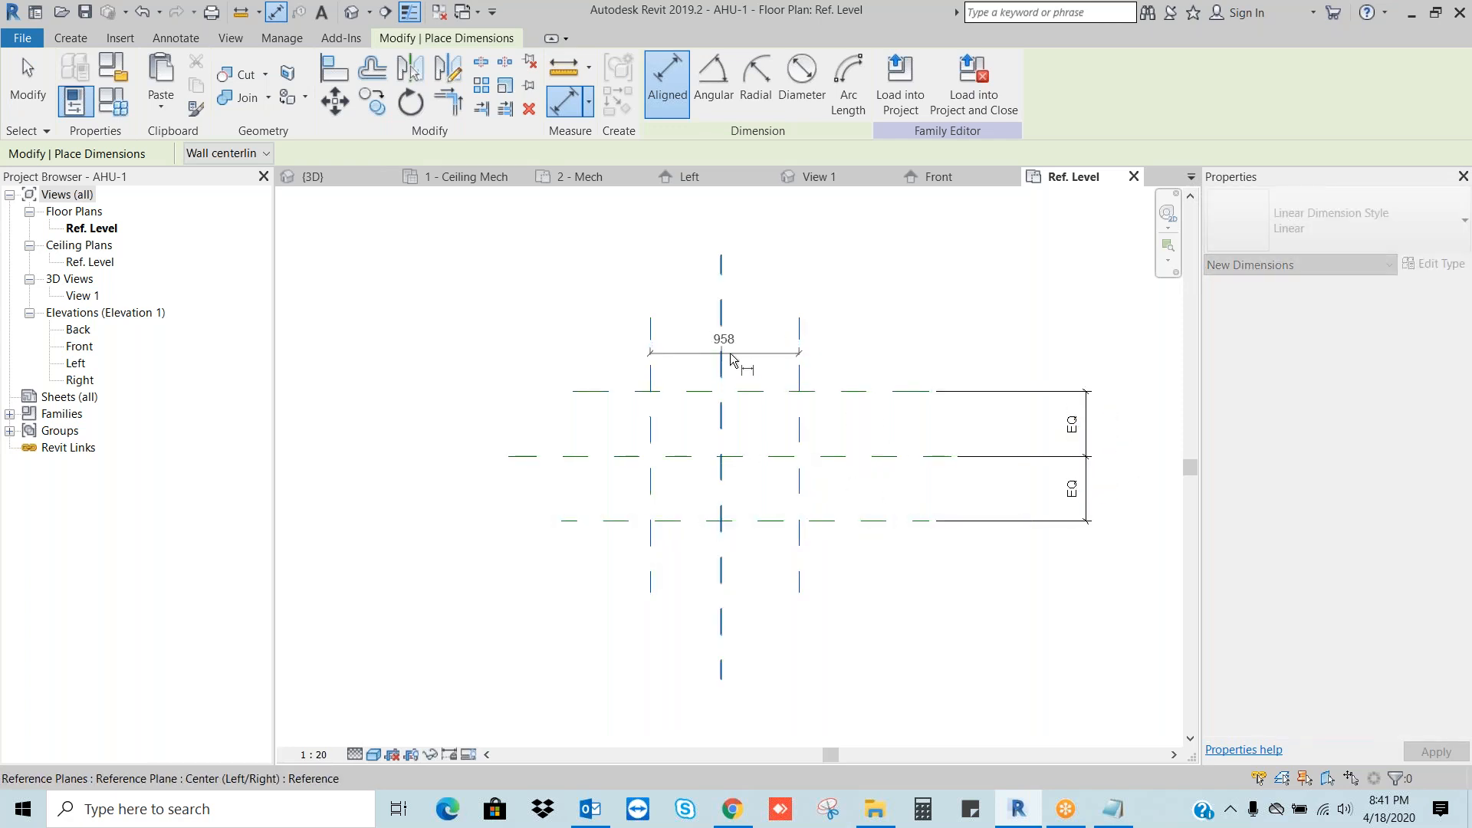
left_click(723, 353)
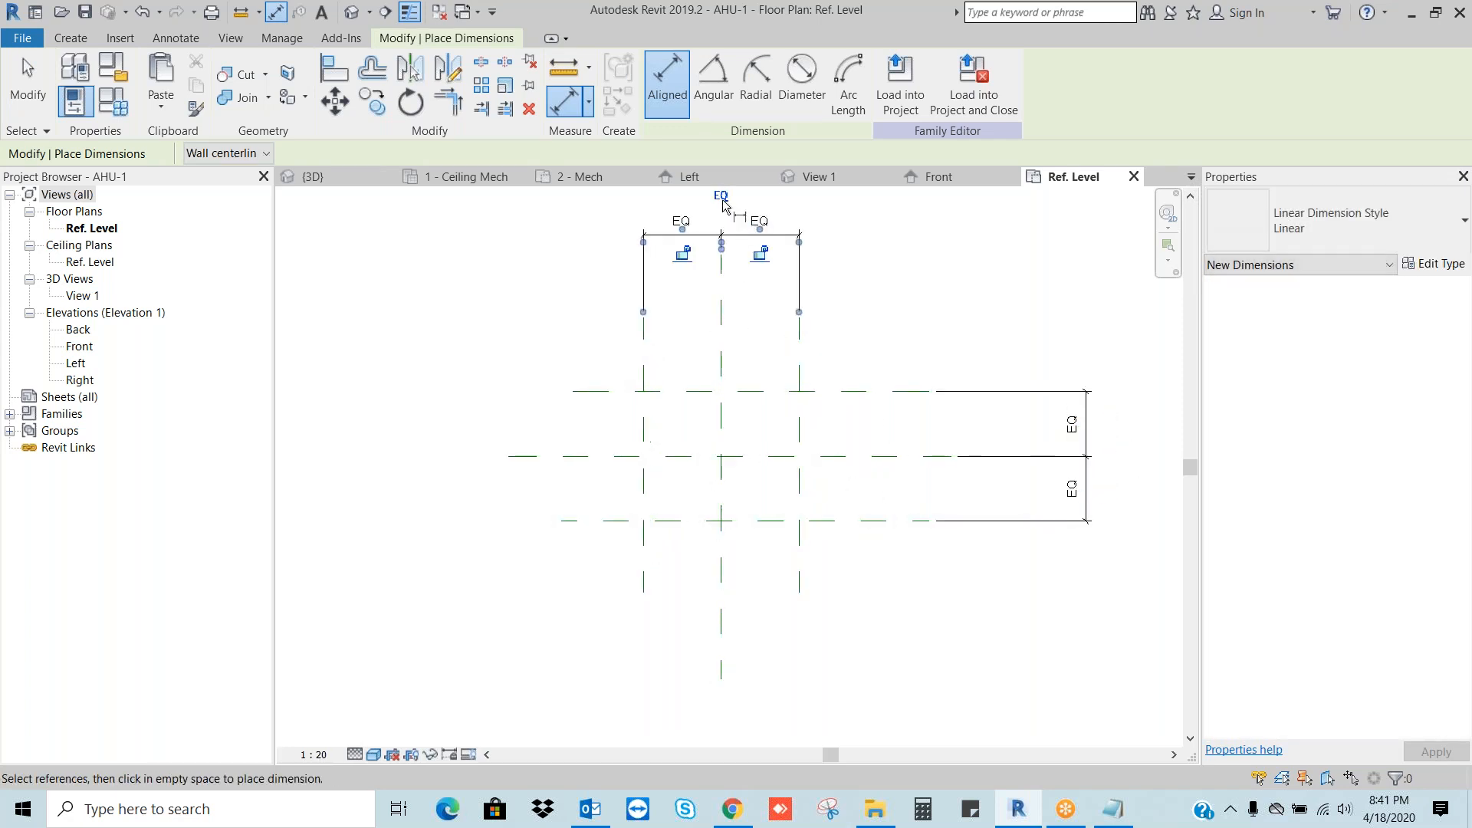
left_click(723, 197)
key("Escape")
key("Escape")
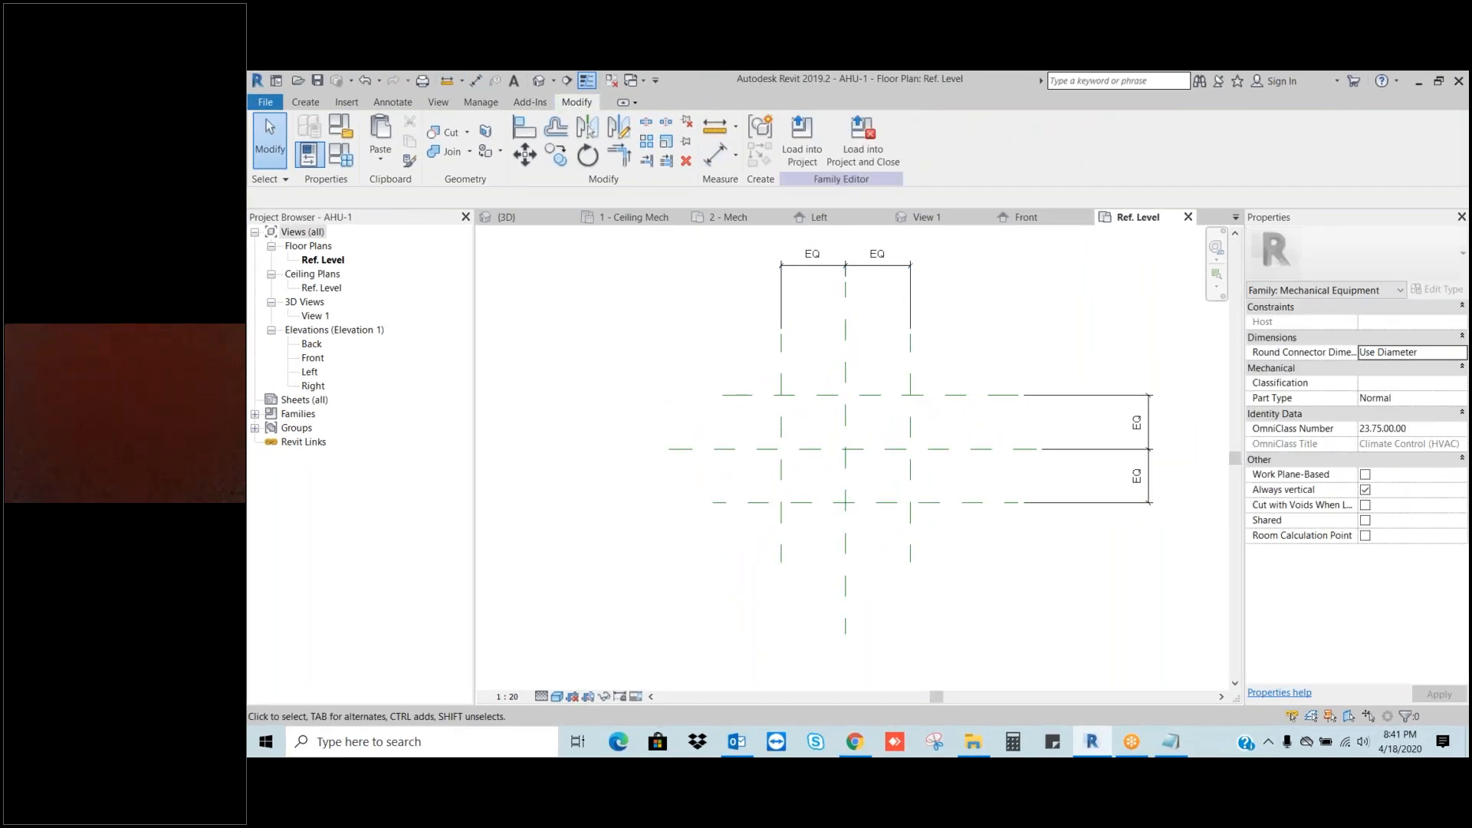
Add overall dimensions between the two outer vertical reference planes and between the two outer horizontal reference planes.
key("d")
key("i")
left_click(782, 426)
left_click(910, 426)
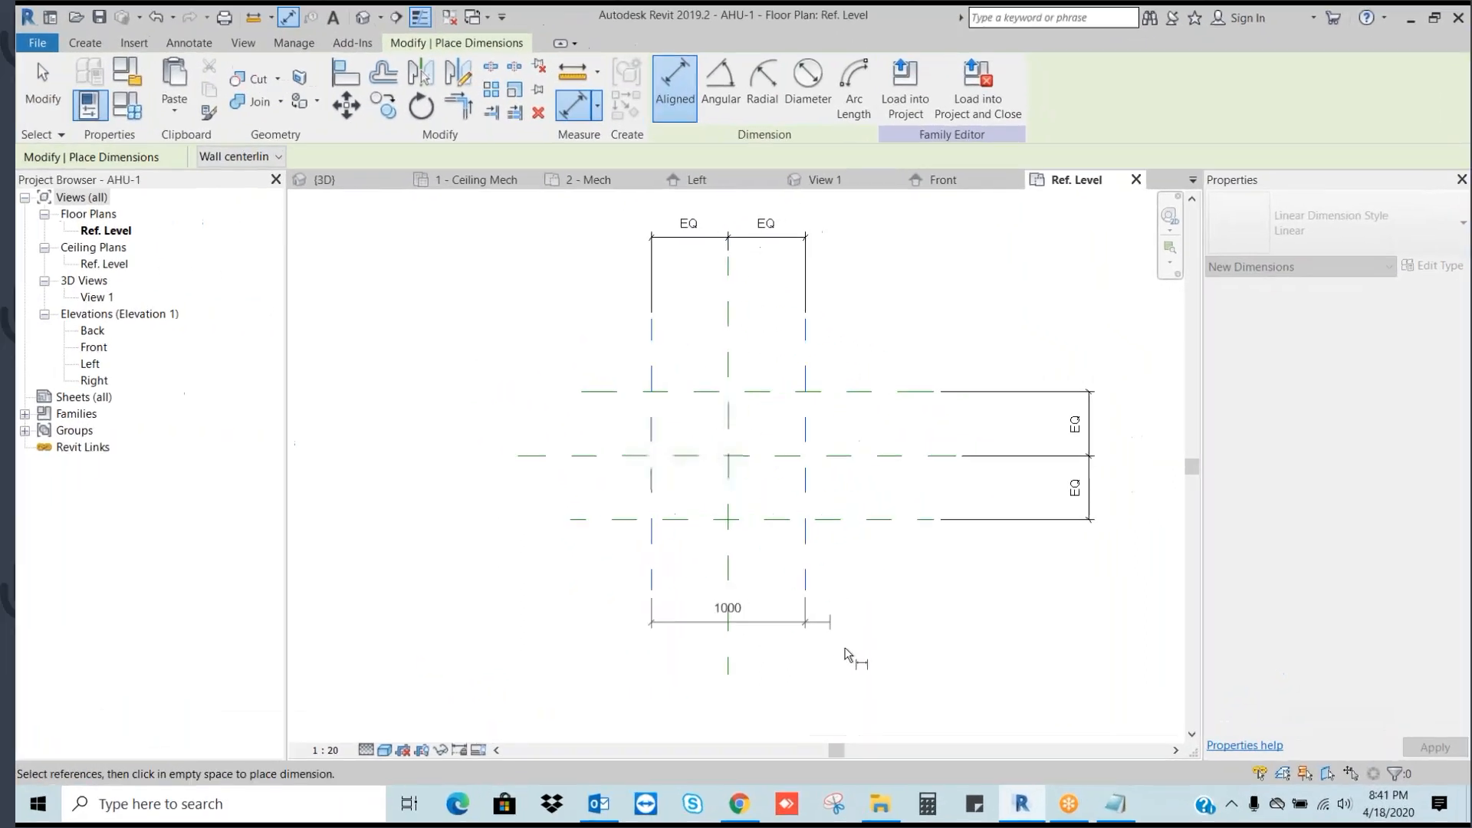
left_click(950, 614)
left_click(942, 503)
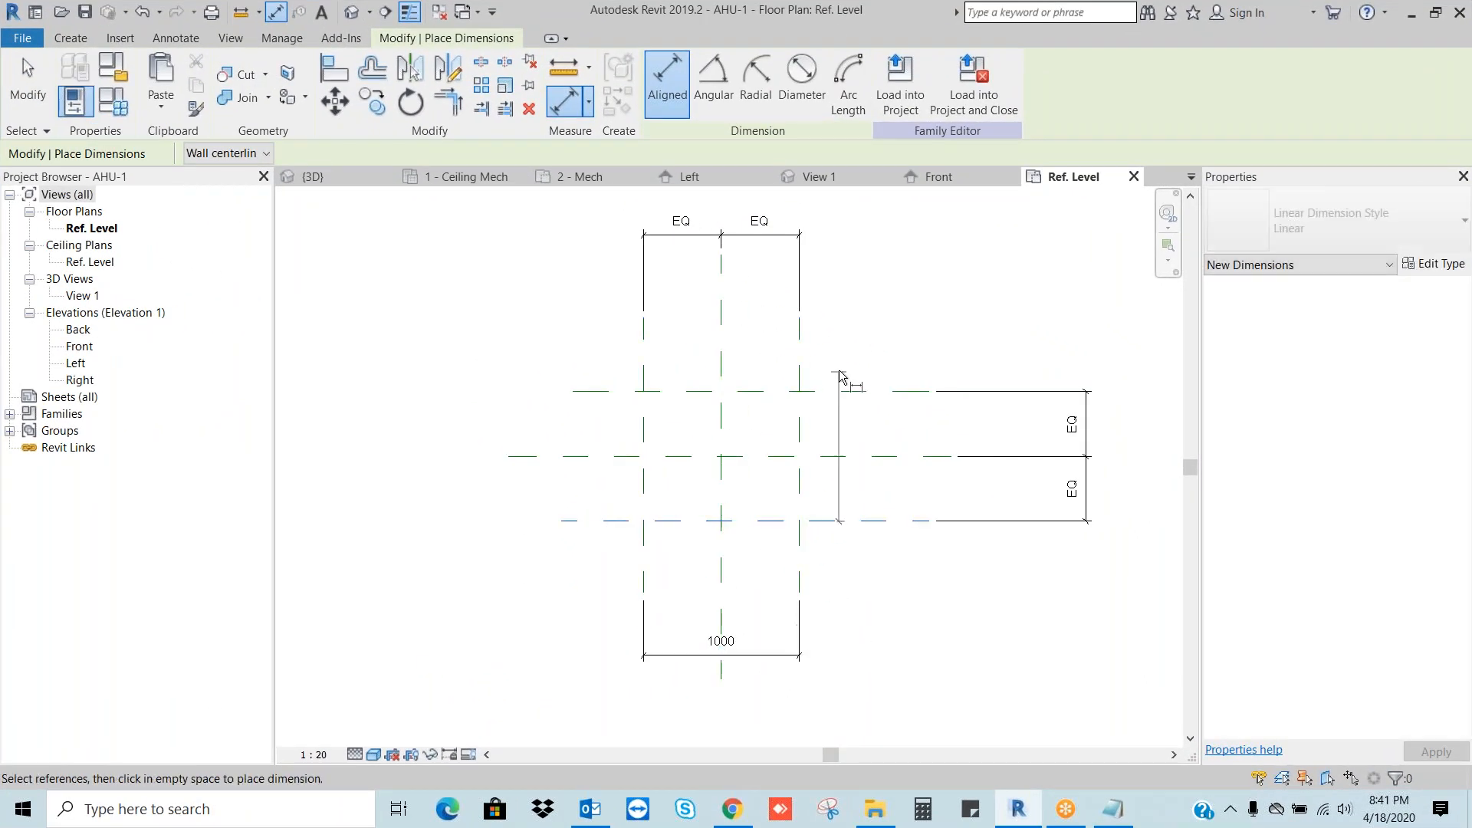
left_click(844, 391)
left_click(399, 426)
key("Escape")
key("Escape")
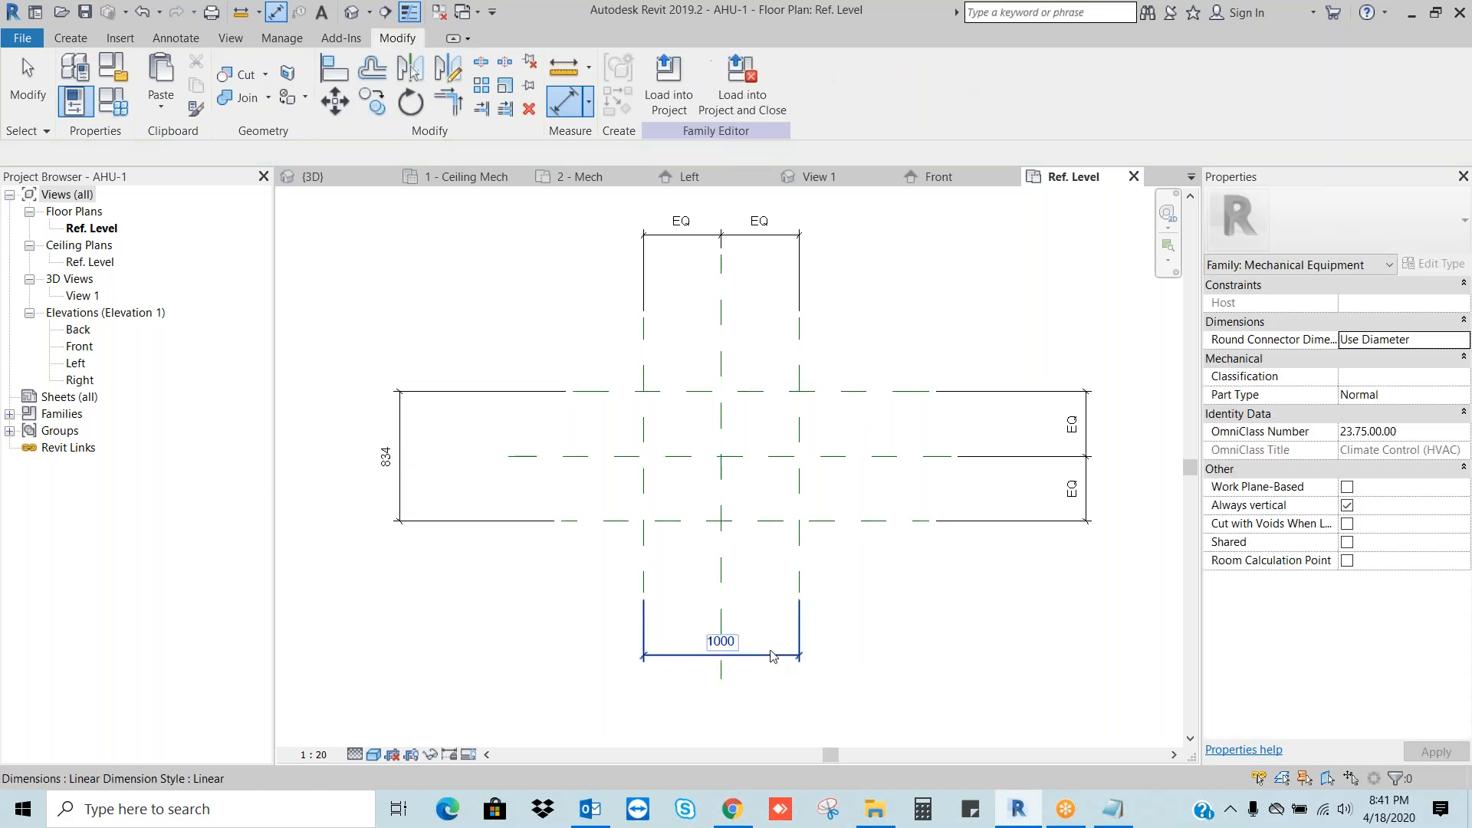
Label the overall dimension between the outer vertical planes with a new family type parameter named L.
left_click(721, 653)
left_click(715, 90)
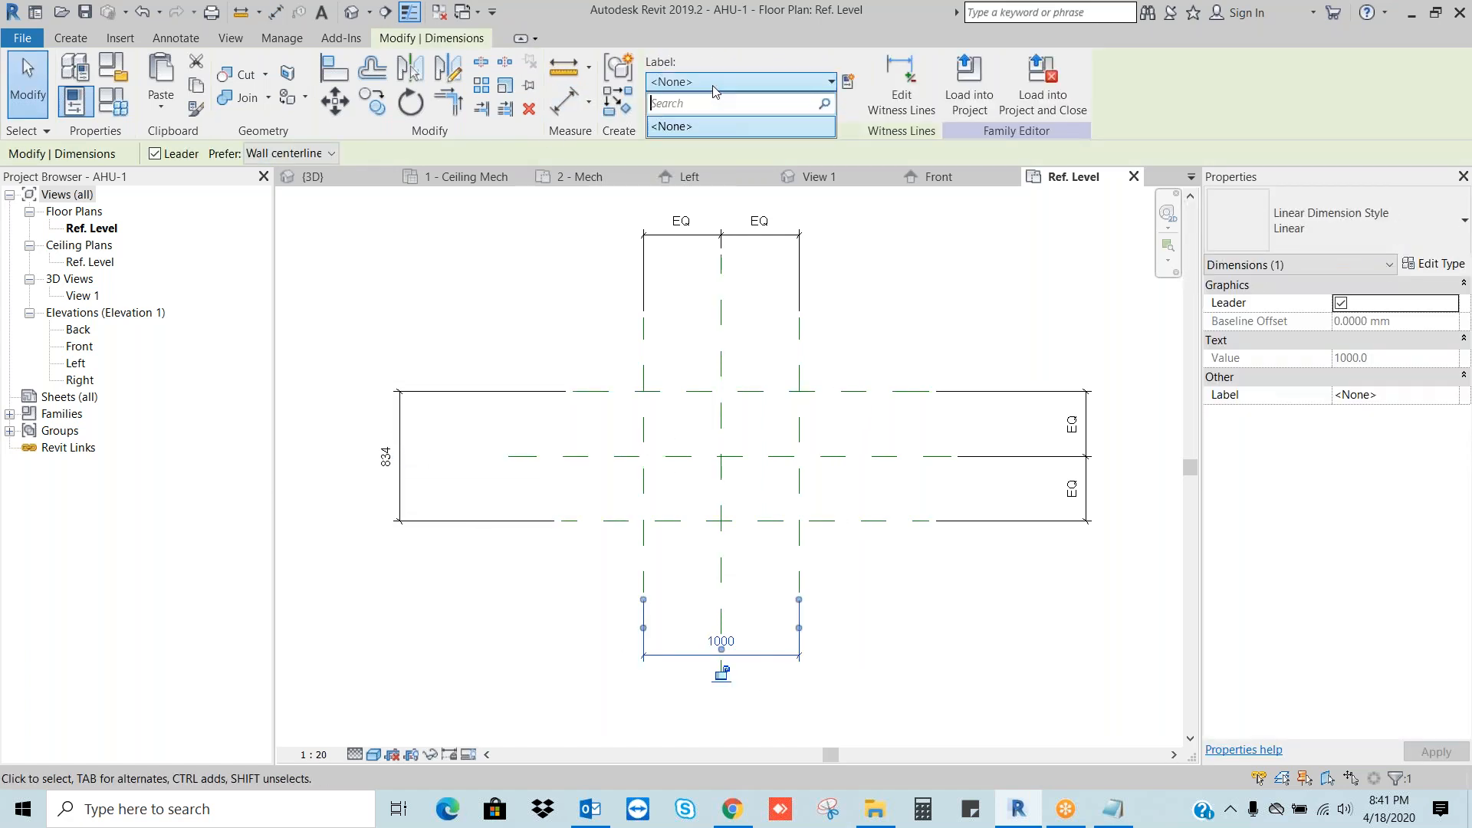
left_click(715, 90)
left_click(714, 90)
left_click(852, 86)
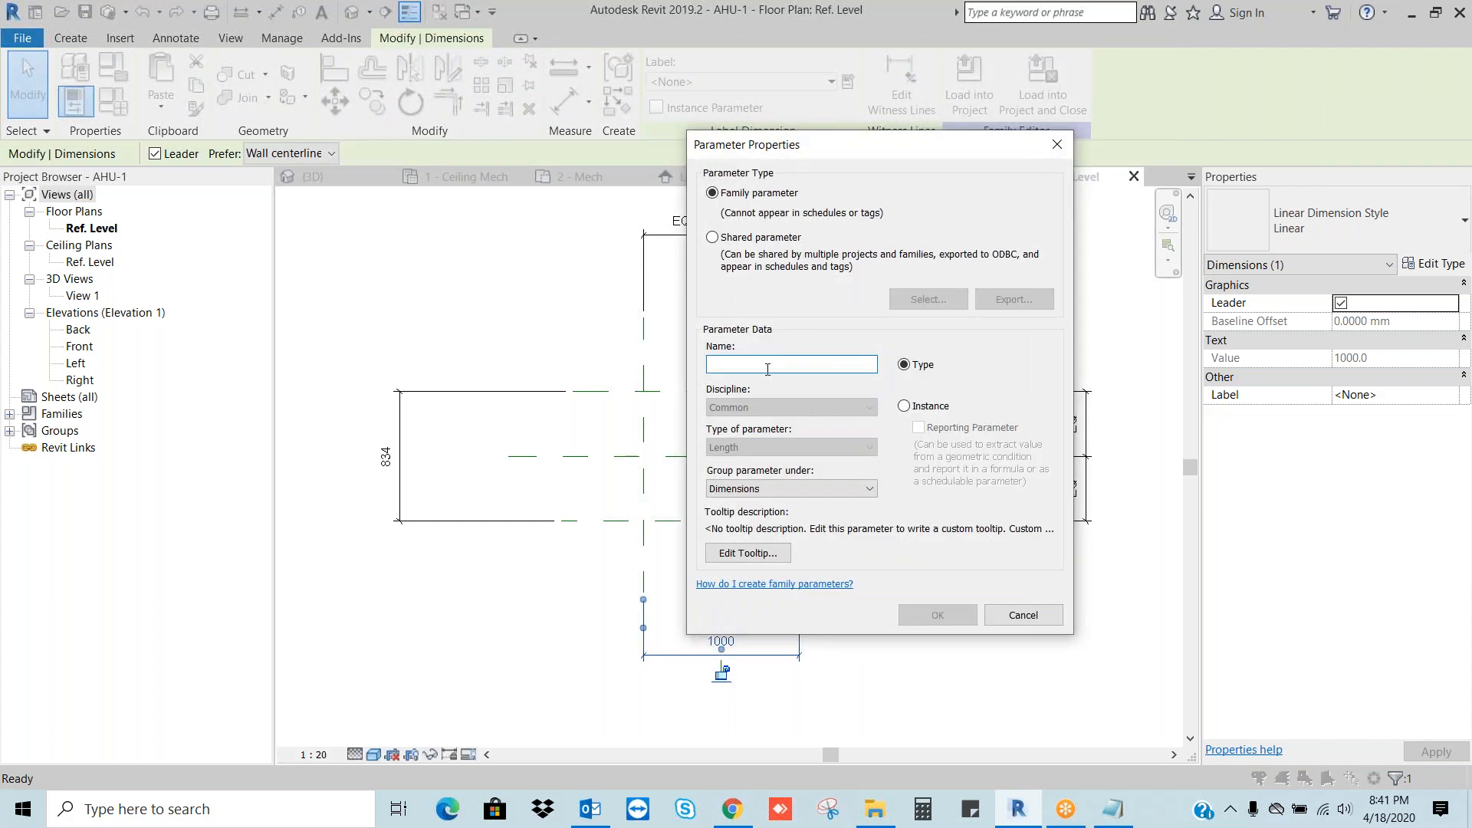
type("L")
left_click(937, 615)
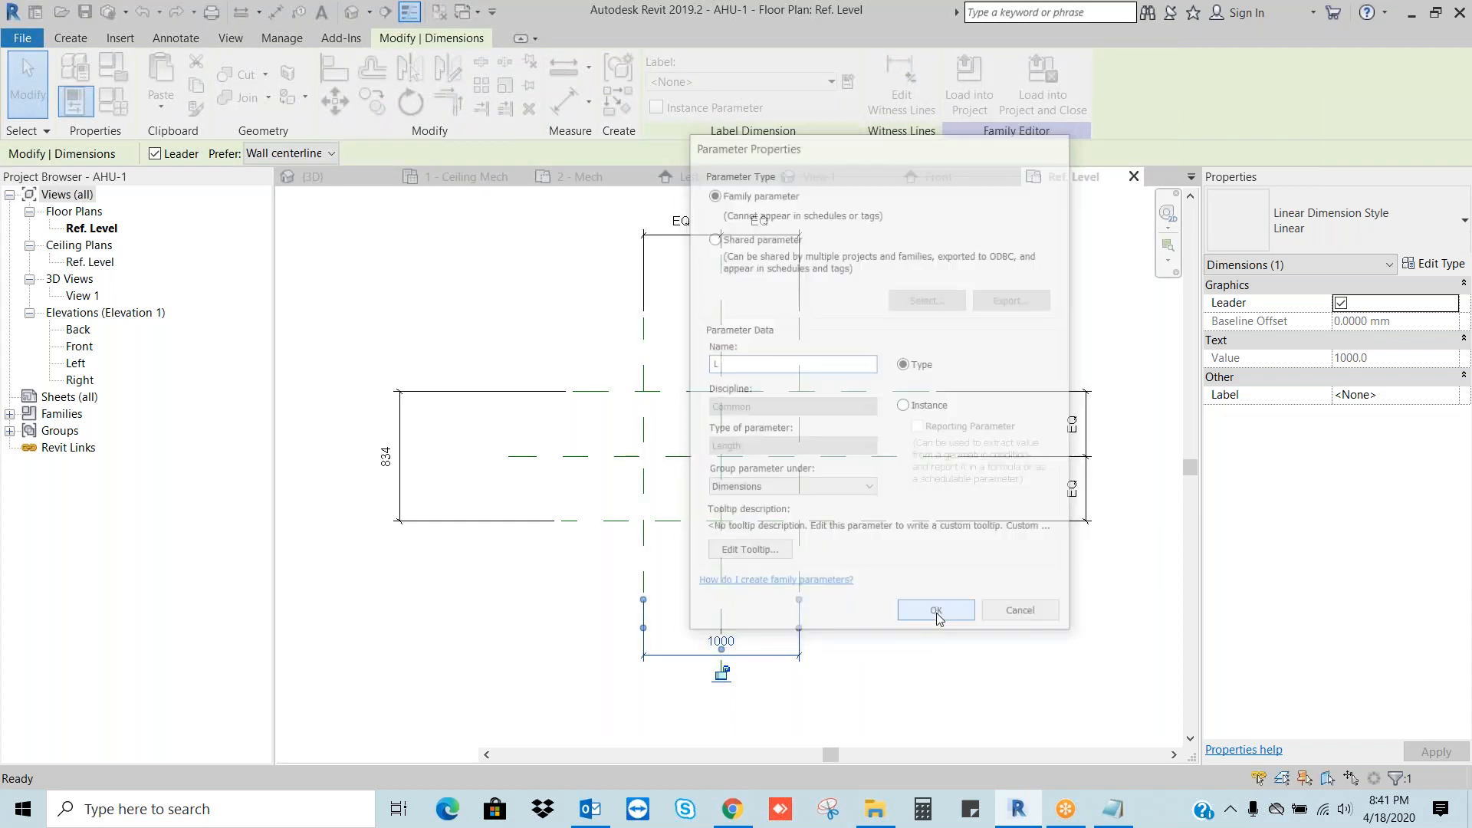
left_click(935, 615)
Label the overall dimension between the outer horizontal planes with a new family type parameter named W.
left_click(387, 455)
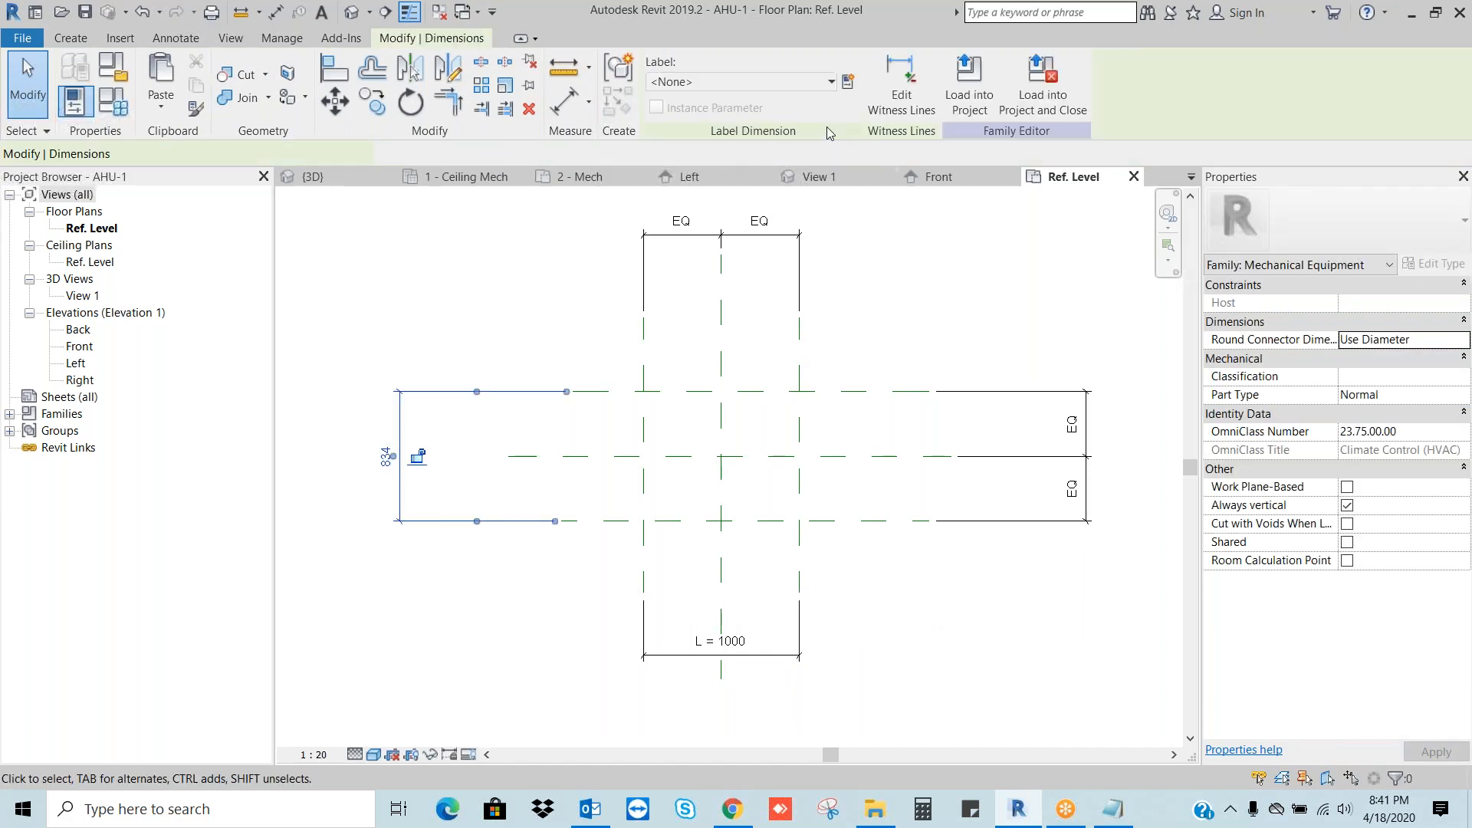
left_click(848, 82)
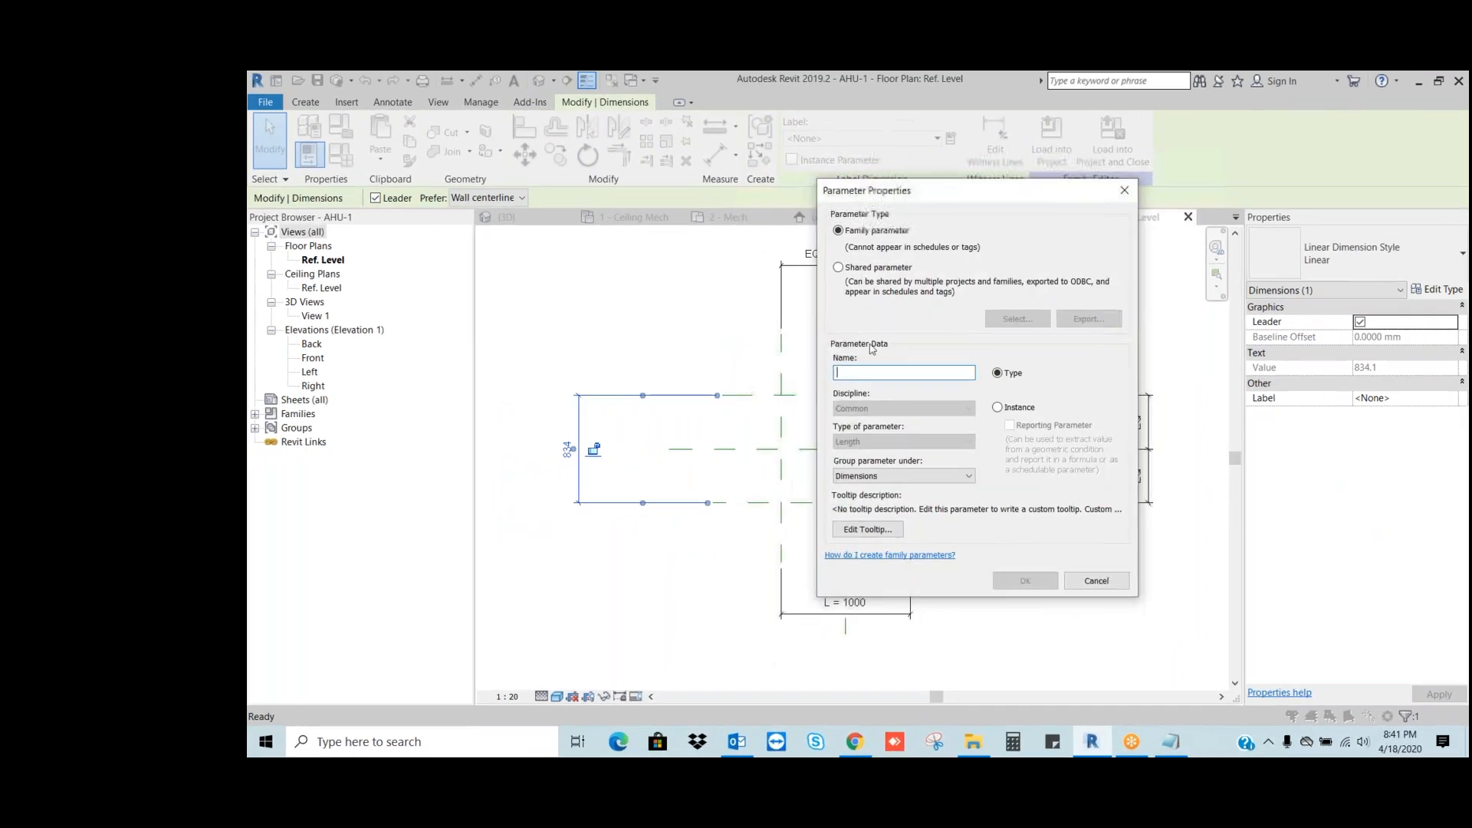
type("W")
left_click(1013, 587)
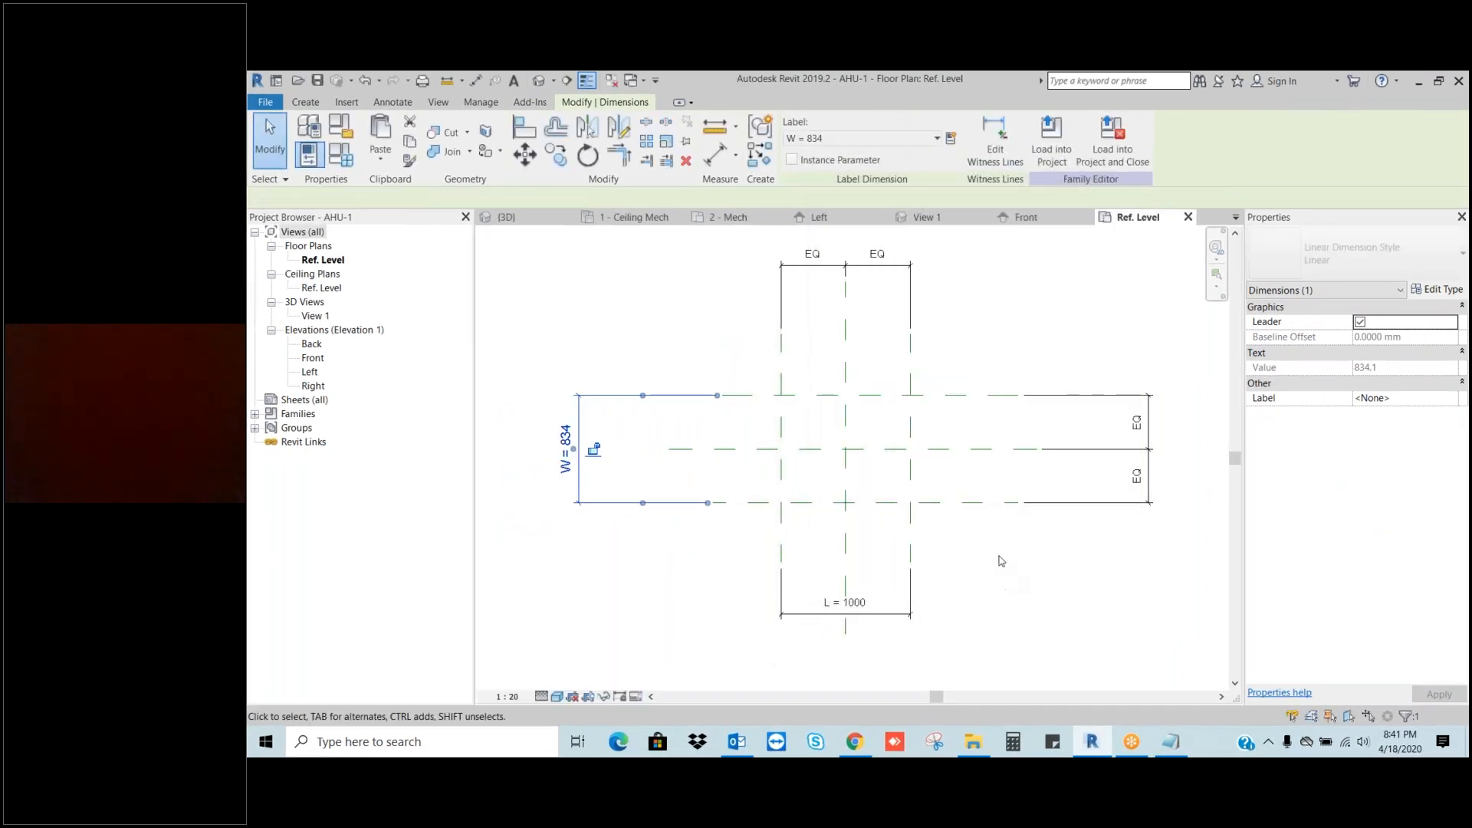
left_click(1001, 563)
Open the Front elevation and draw a horizontal reference plane 1000 mm above Ref. Level.
double_click(313, 358)
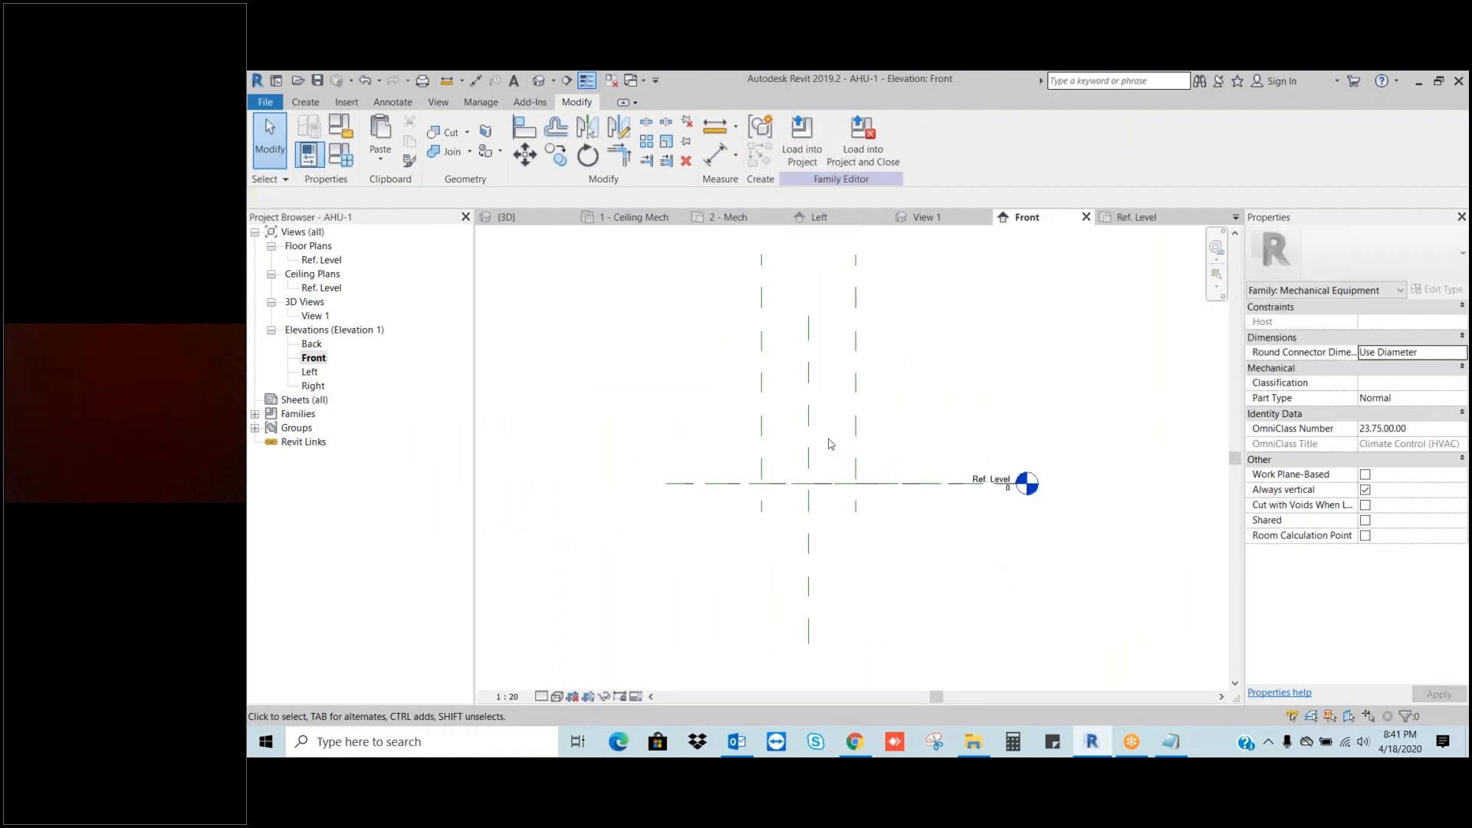
left_click(305, 102)
left_click(1143, 138)
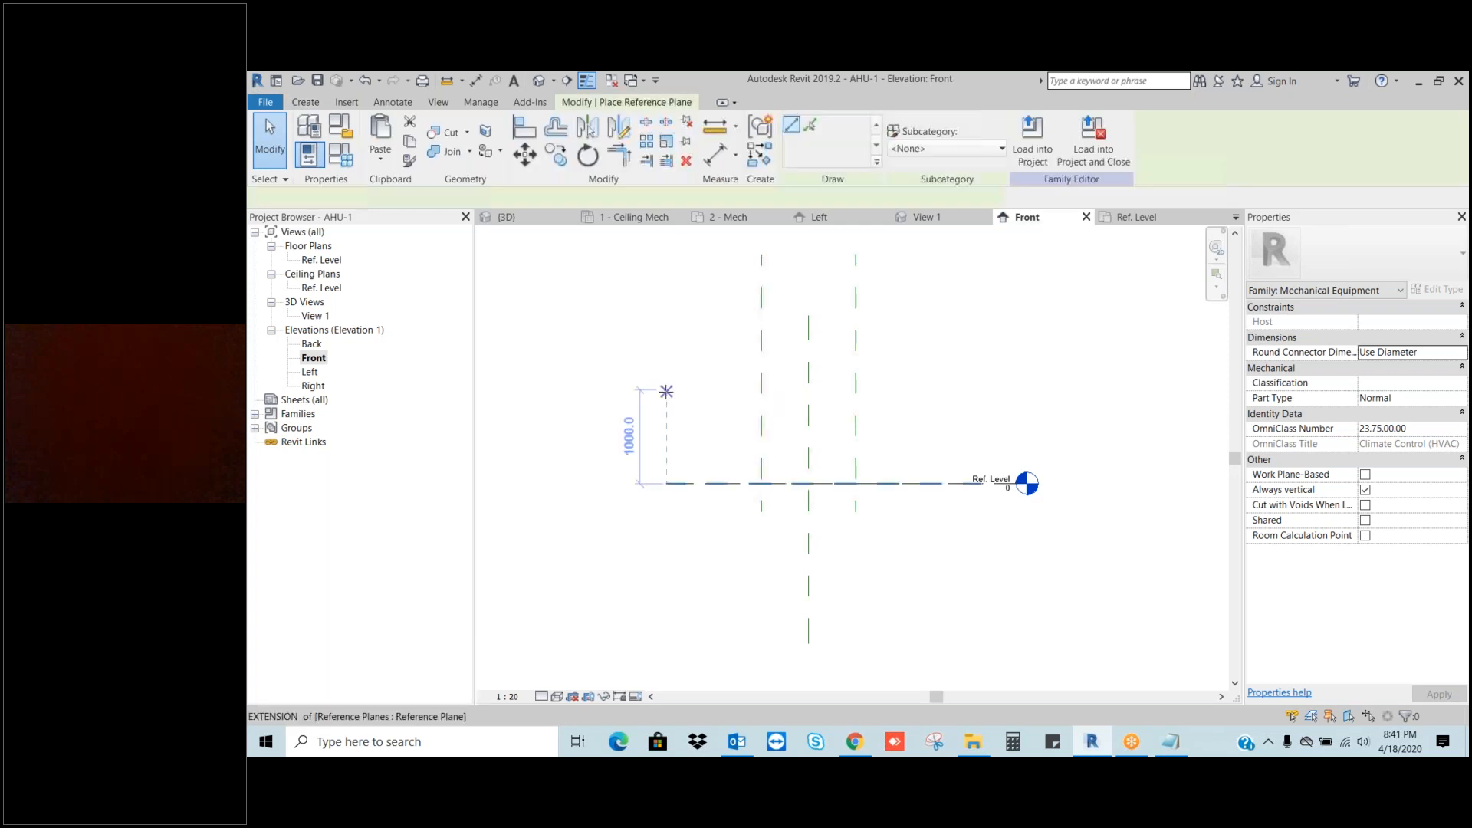
left_click(667, 389)
left_click(968, 388)
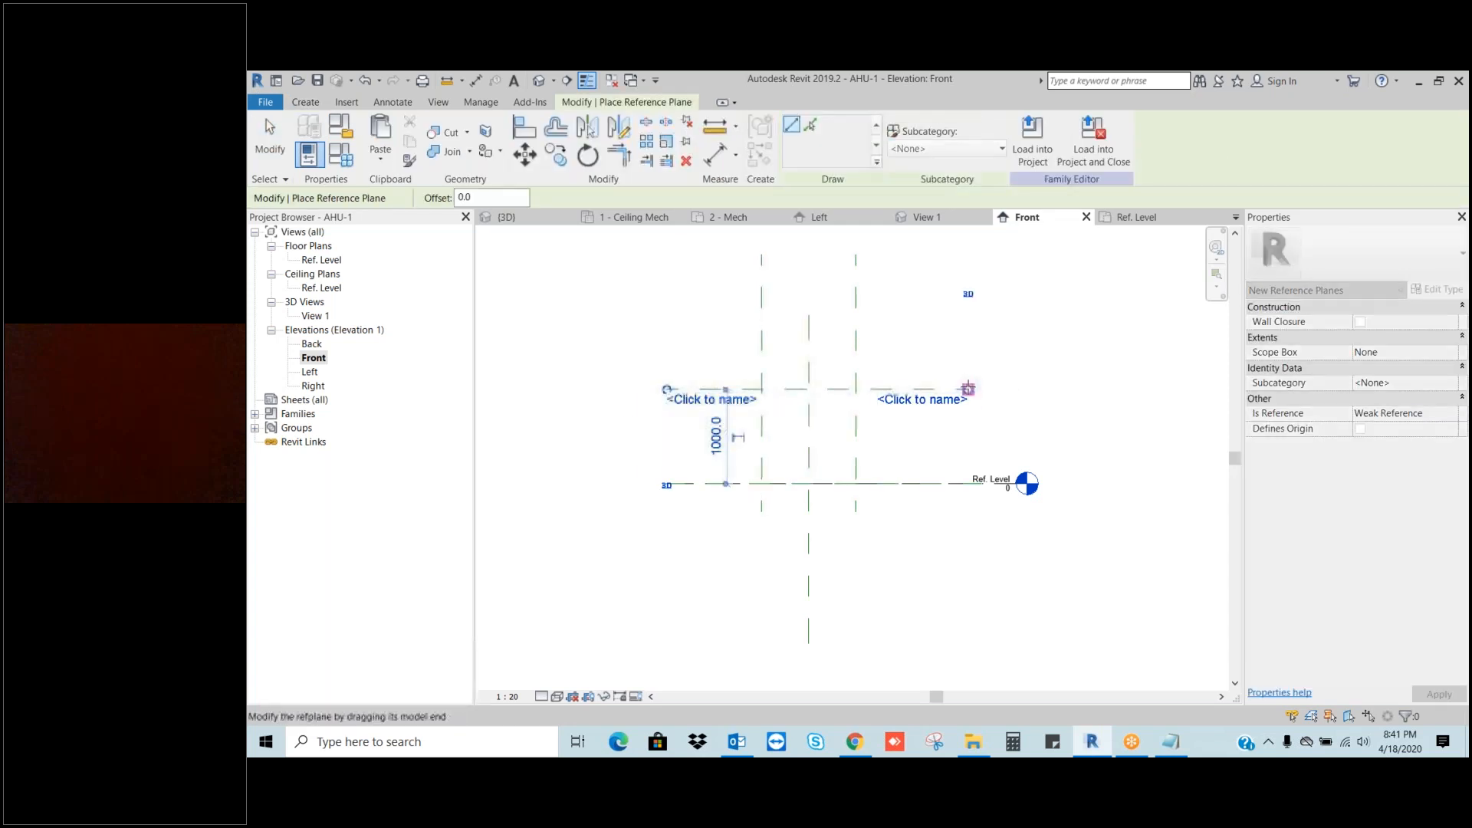
key("Escape")
key("Escape")
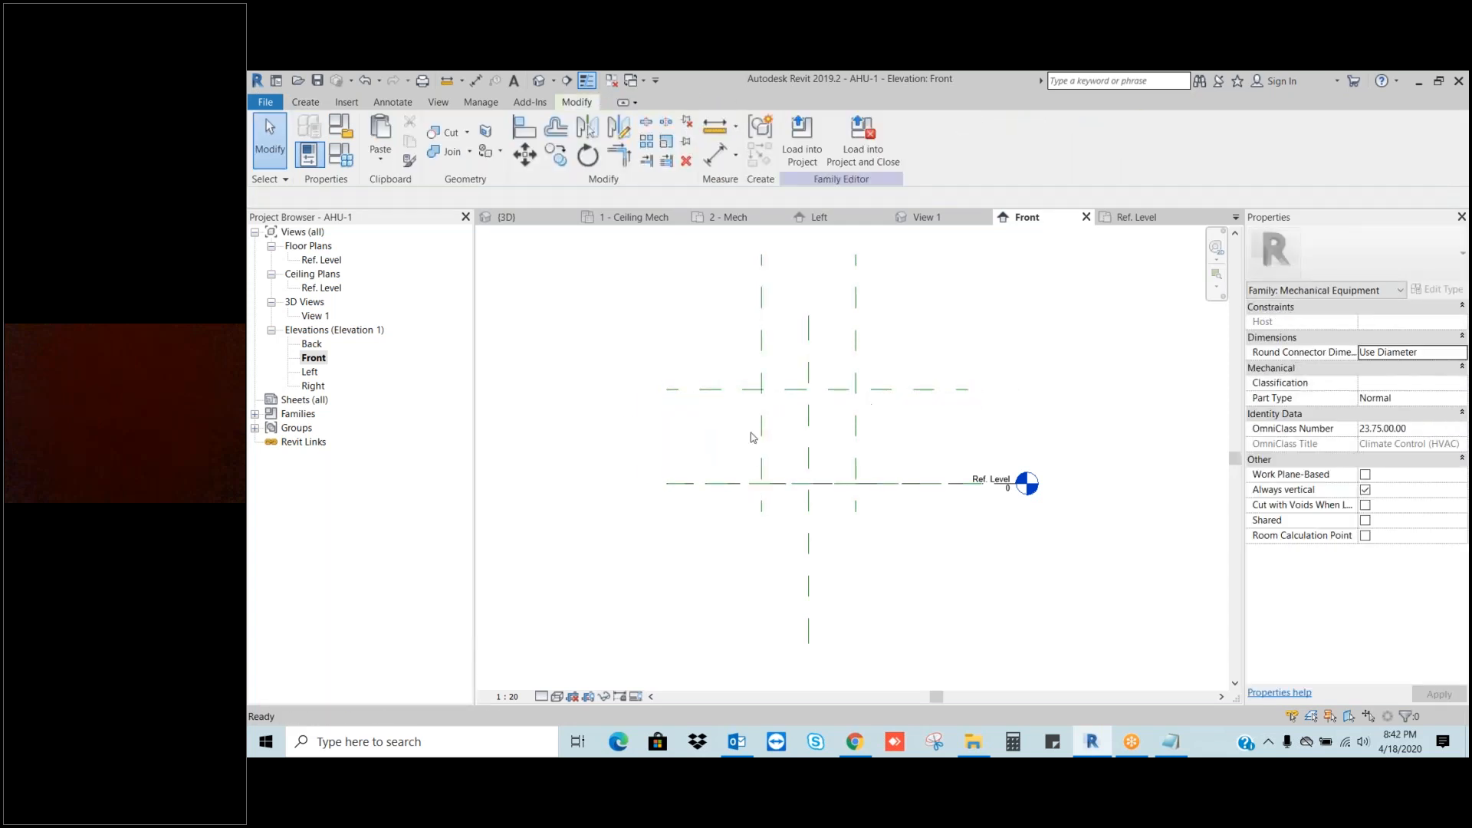
Add an aligned dimension between Ref. Level and the upper horizontal reference plane in the Front elevation.
key("d")
key("i")
left_click(724, 483)
left_click(738, 390)
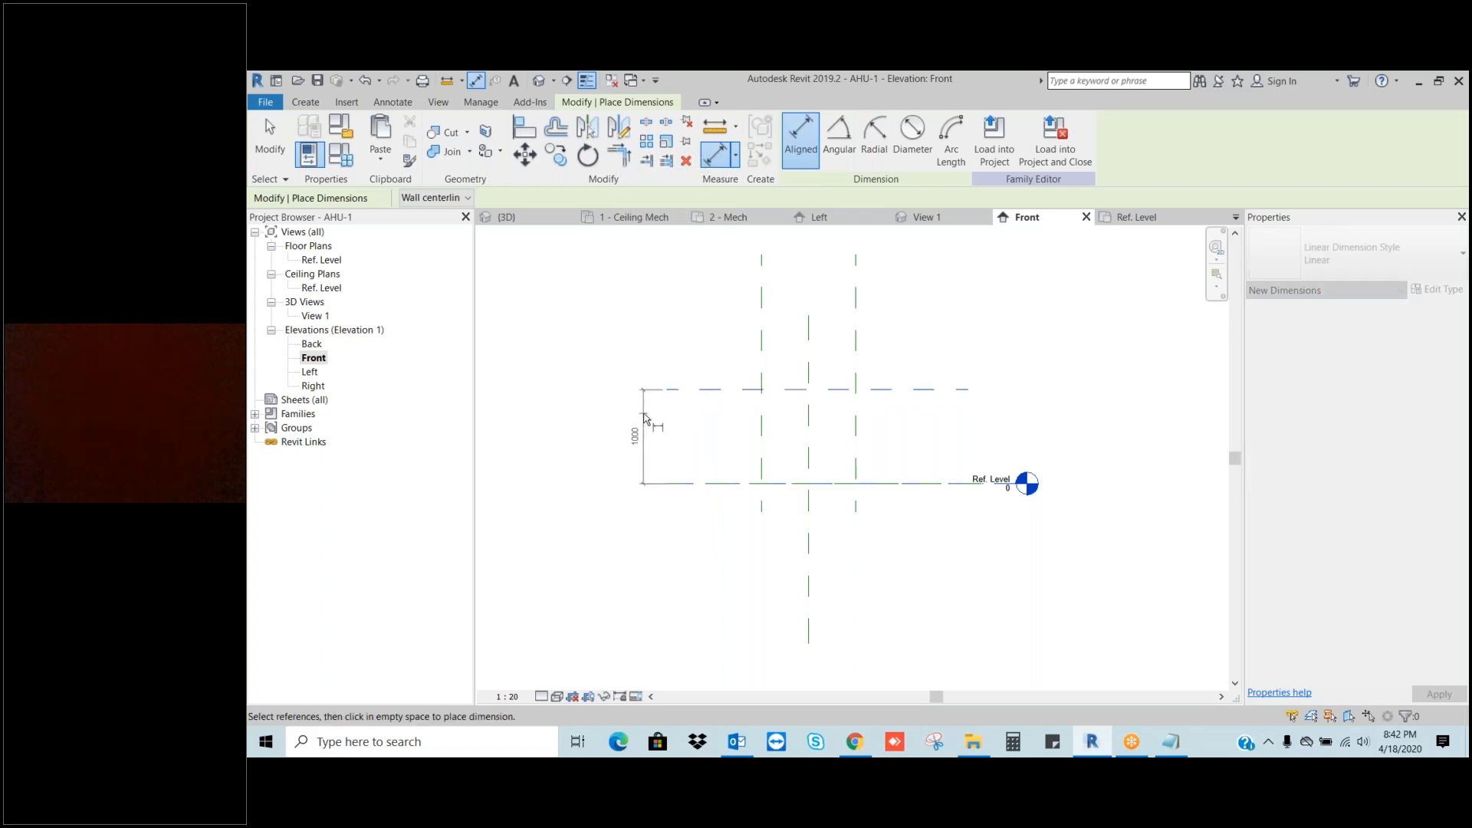
left_click(643, 415)
key("Escape")
key("Escape")
Label the height dimension with a new family type parameter named H.
left_click(644, 431)
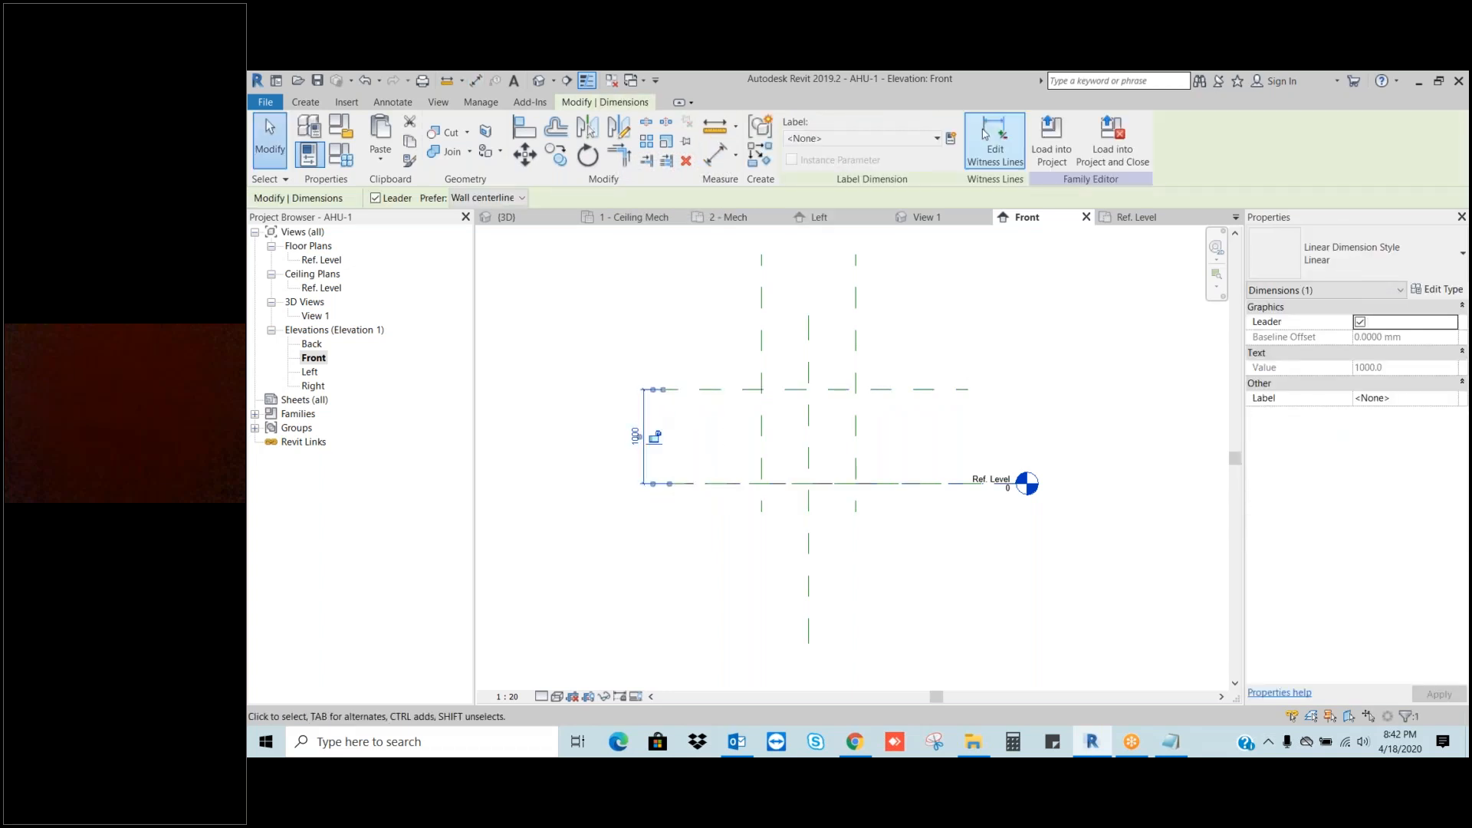
left_click(951, 138)
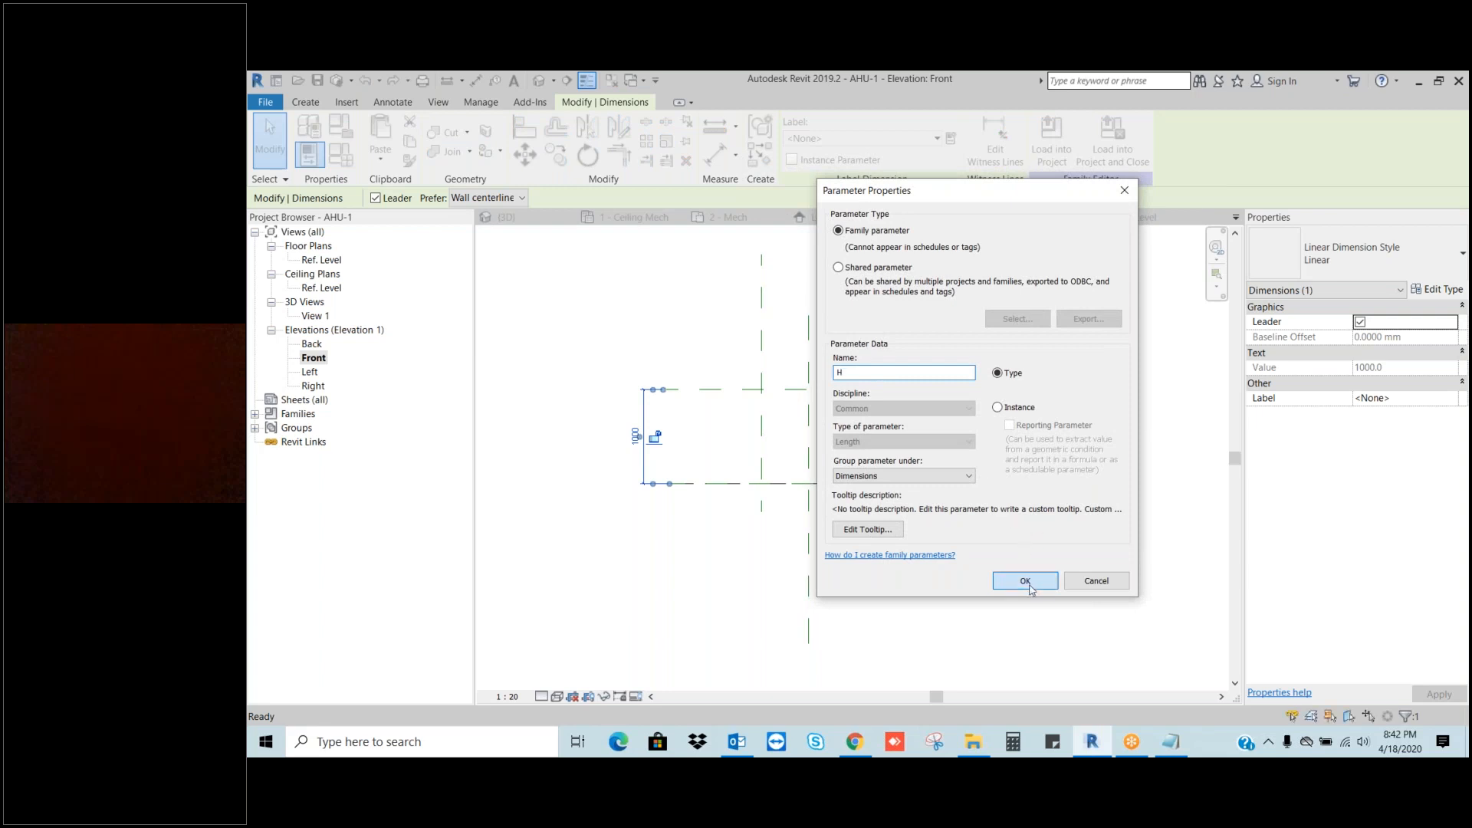
left_click(1025, 580)
left_click(1029, 588)
In the Ref. Level plan, start an extrusion and pick the four outer reference planes as sketch lines with Lock enabled.
double_click(318, 261)
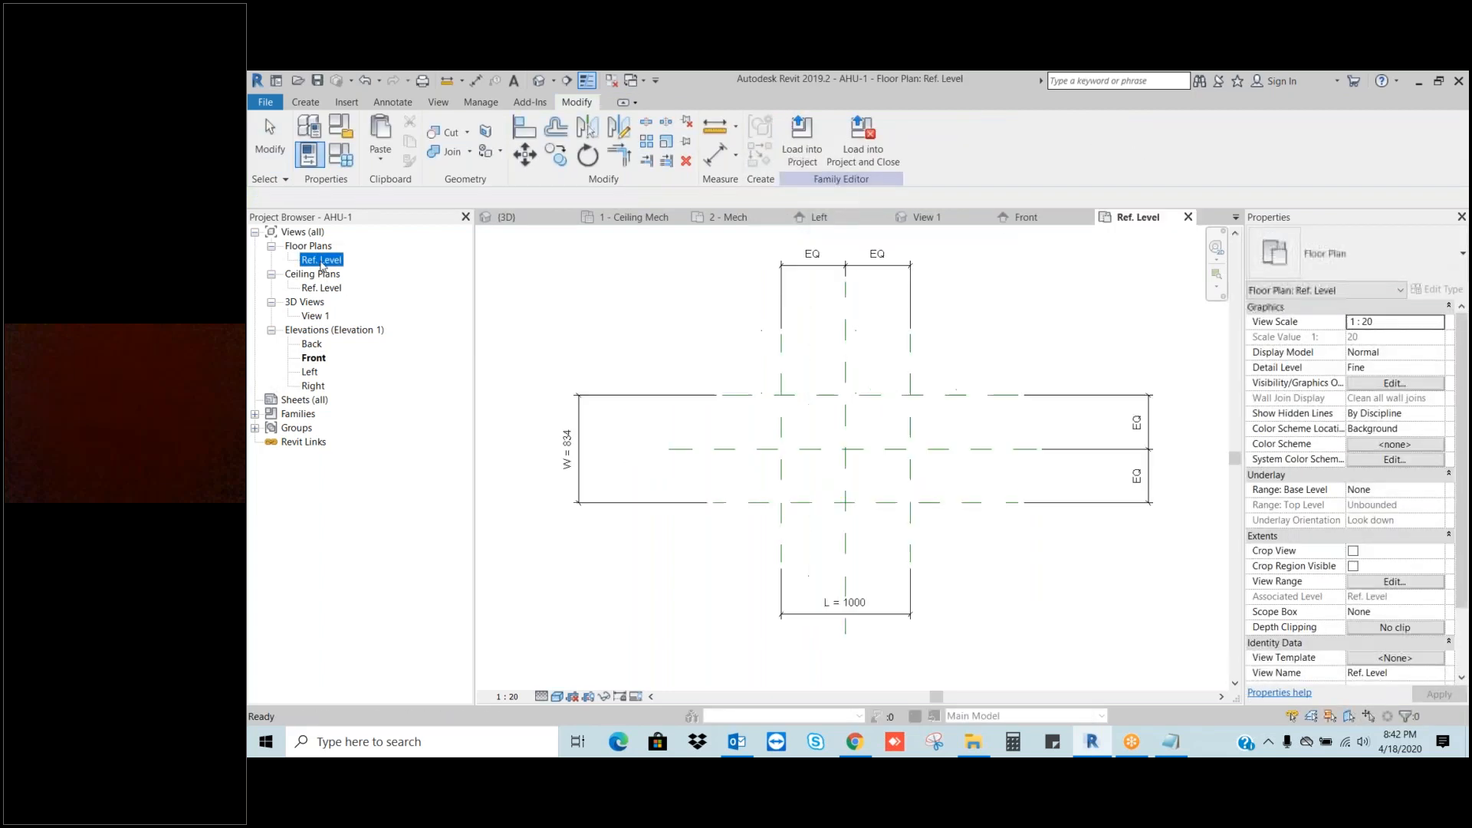
left_click(304, 103)
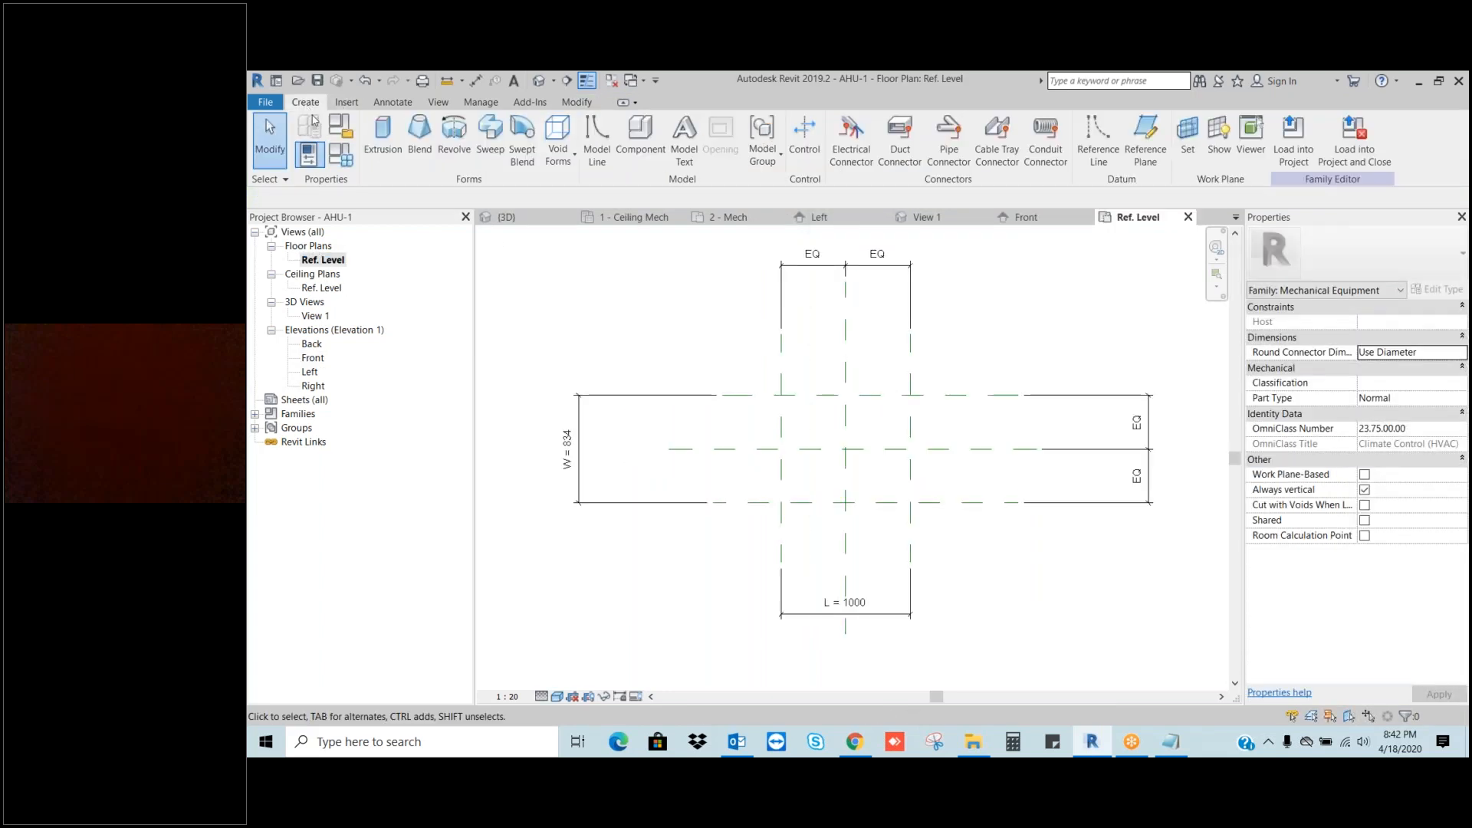
left_click(381, 138)
left_click(863, 160)
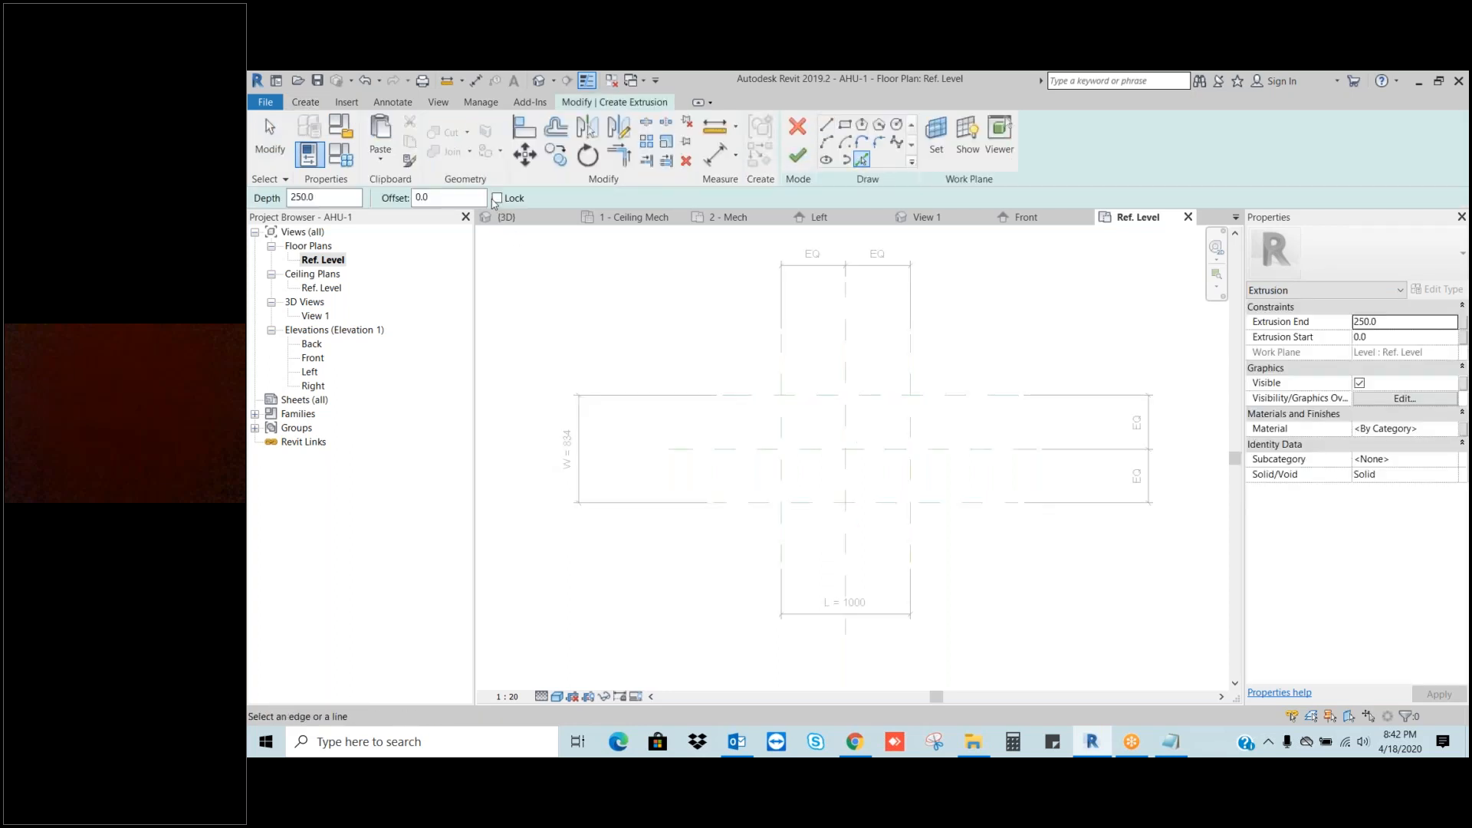
left_click(890, 397)
left_click(900, 500)
left_click(911, 483)
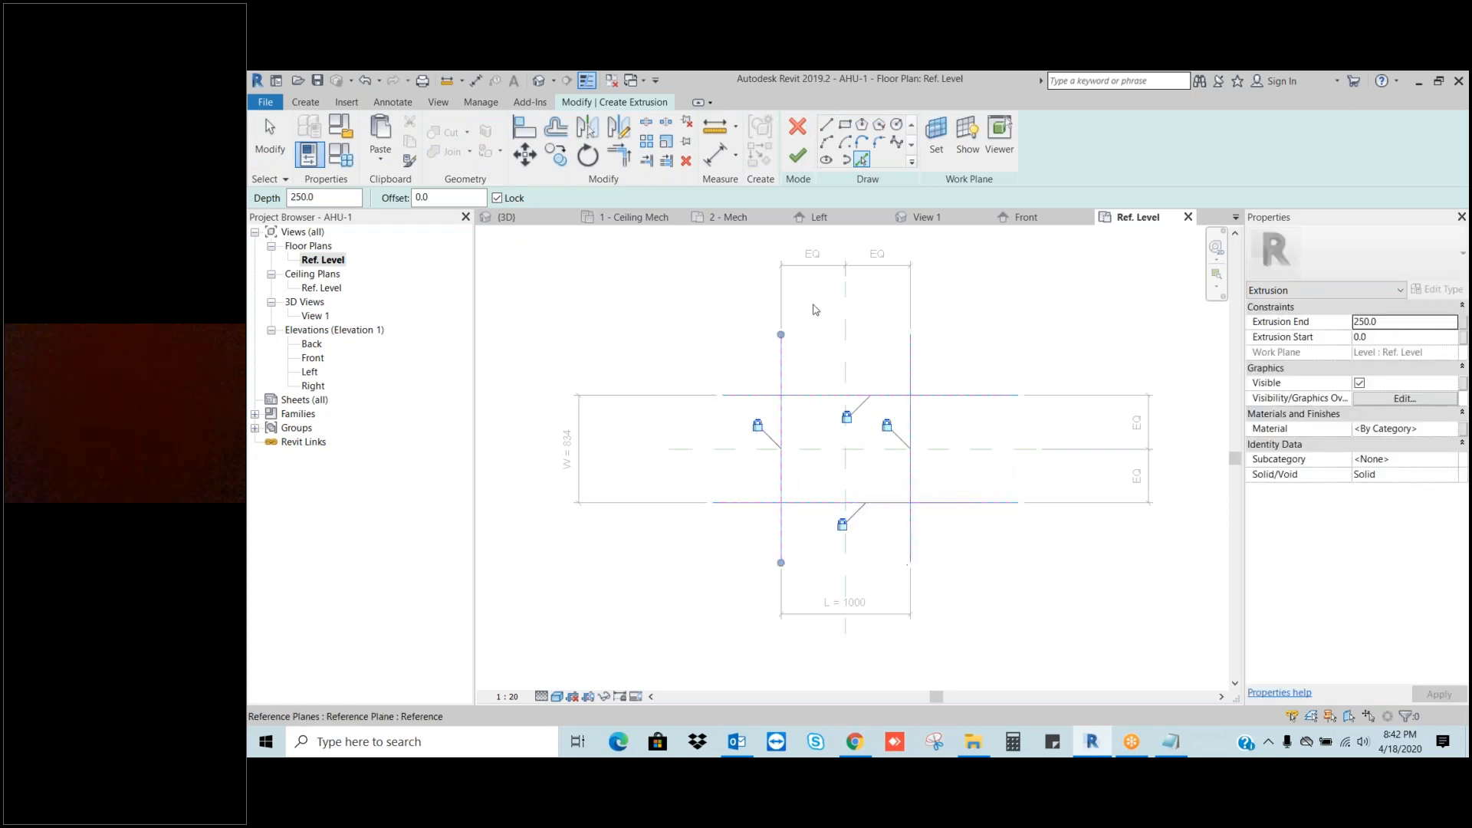
Trim the four sketch lines into a closed rectangle at their corners and finish the extrusion.
left_click(618, 154)
left_click(780, 423)
left_click(858, 398)
left_click(910, 423)
left_click(909, 482)
left_click(805, 502)
left_click(781, 483)
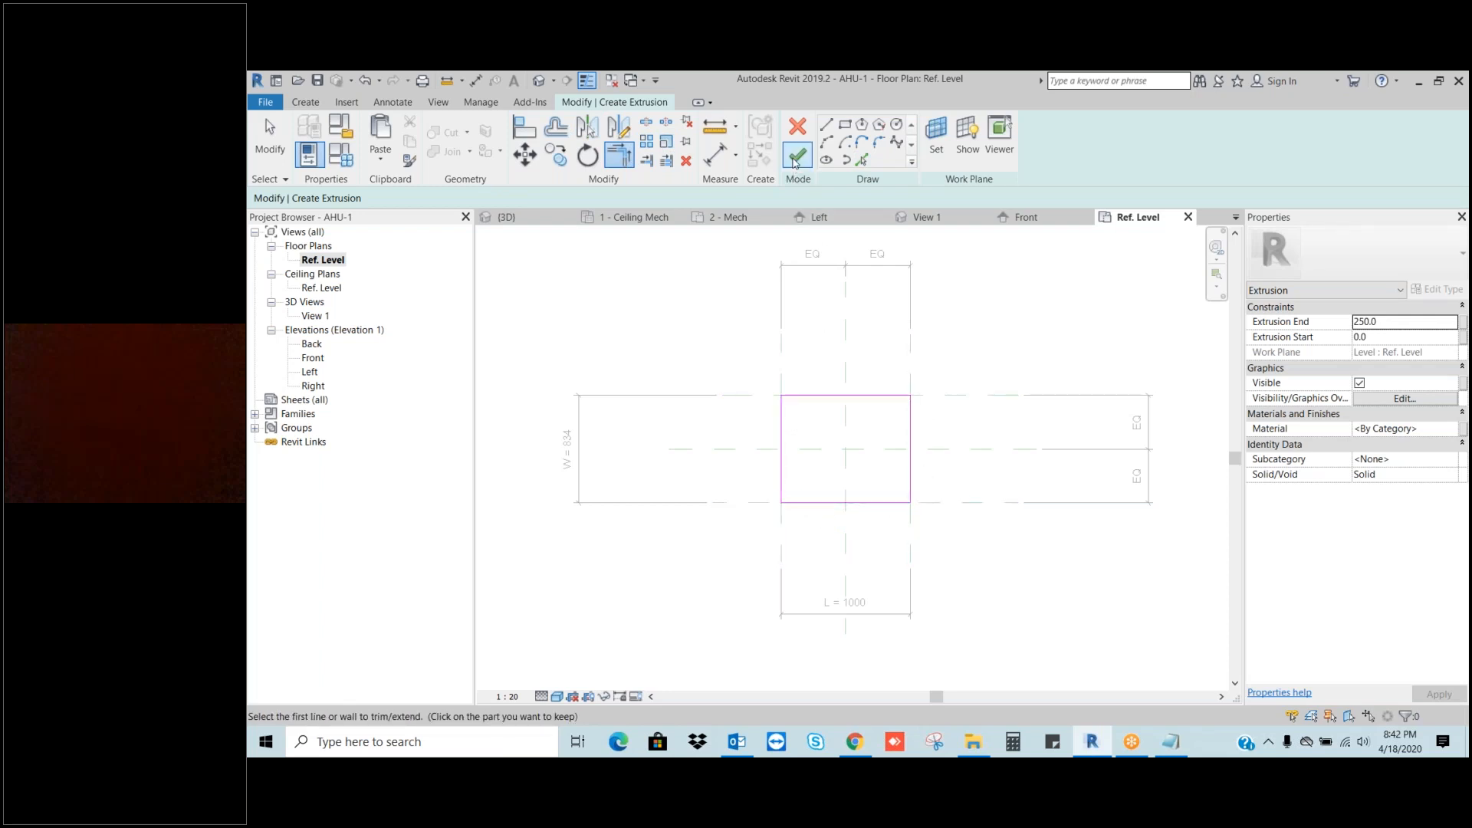
left_click(796, 159)
left_click(761, 447)
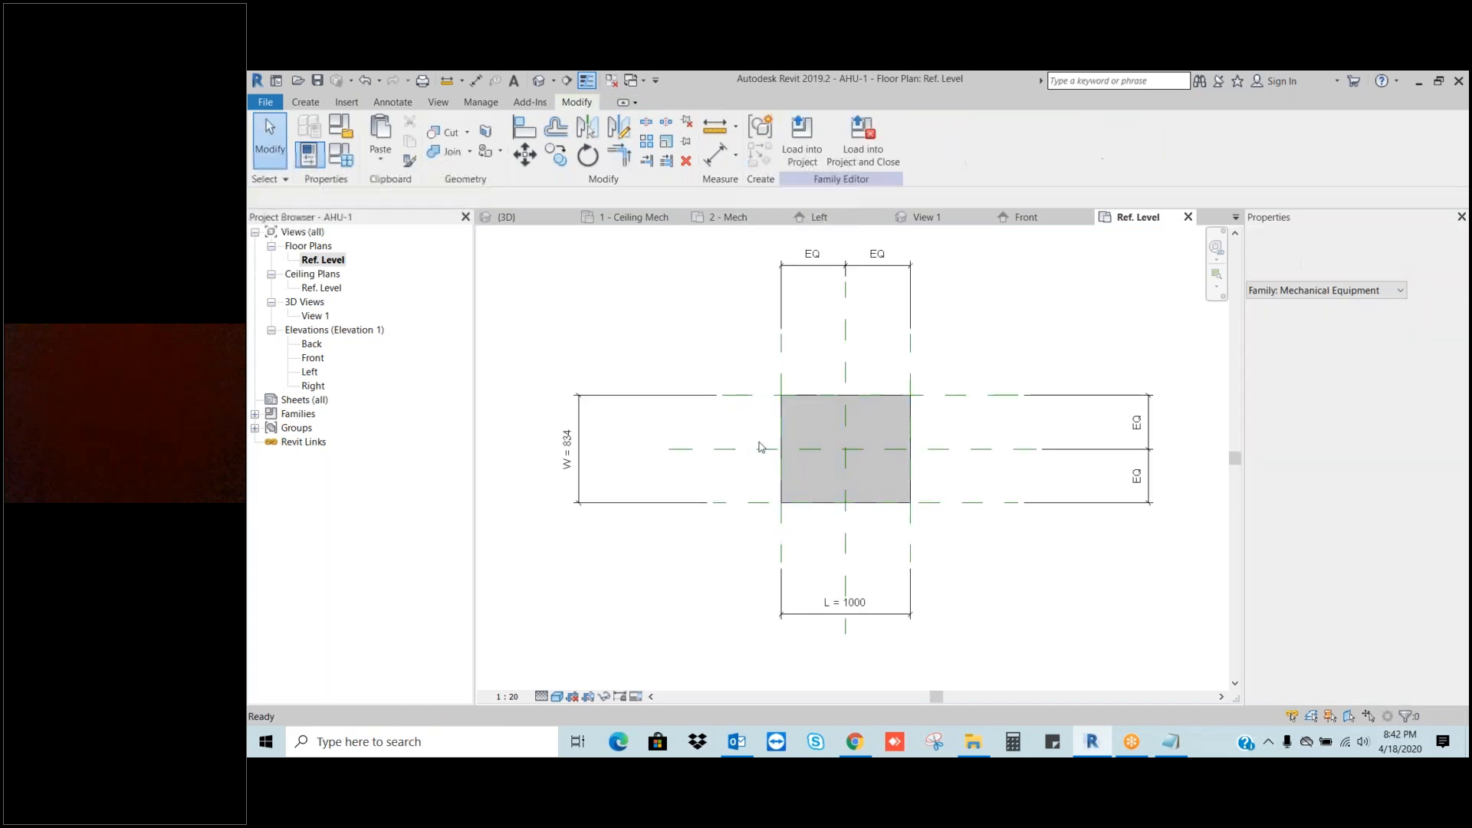
In the Front elevation, stretch the extrusion's top face to the upper reference plane and lock it there.
double_click(314, 358)
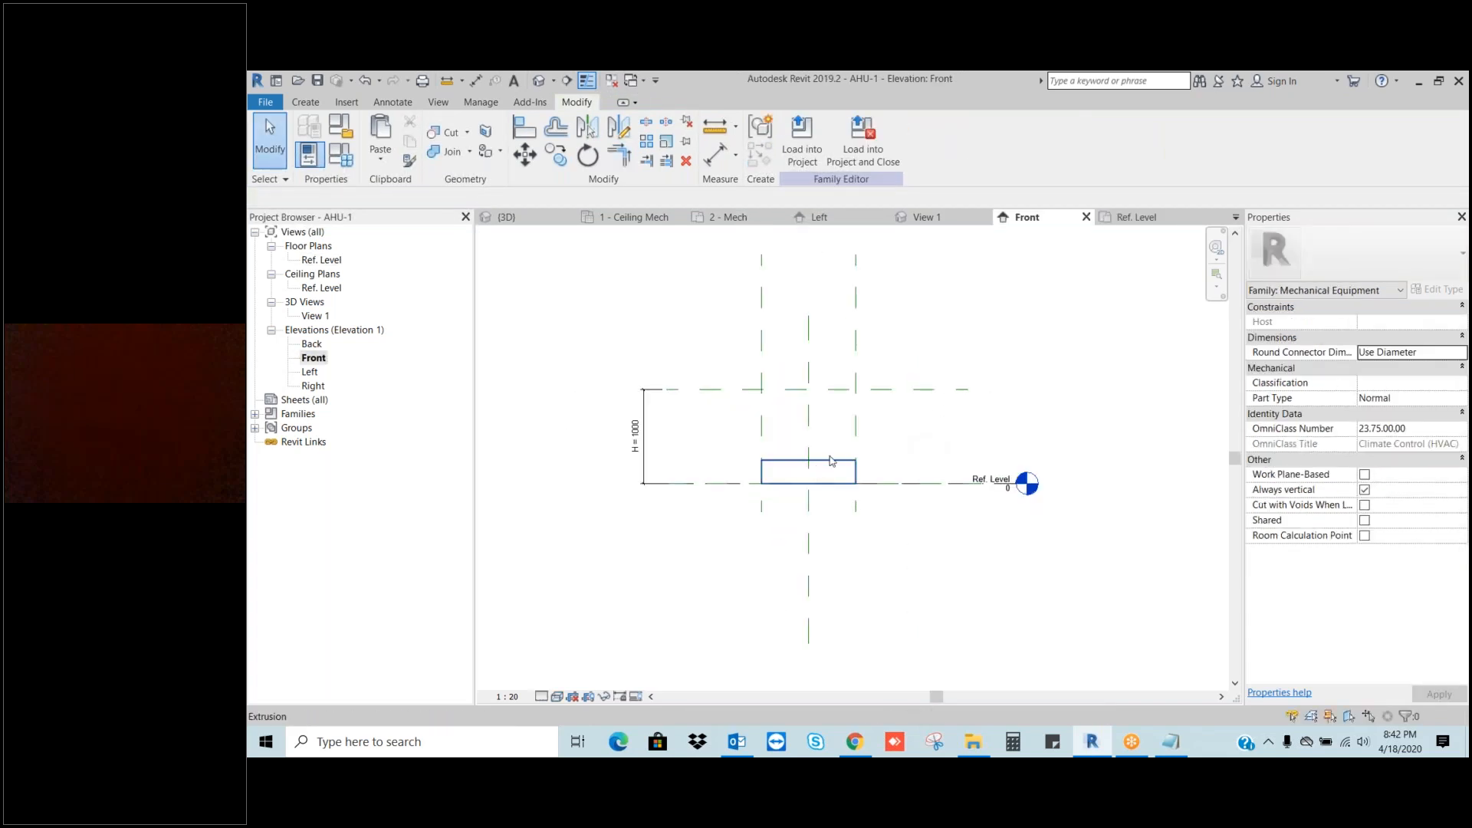
left_click(825, 461)
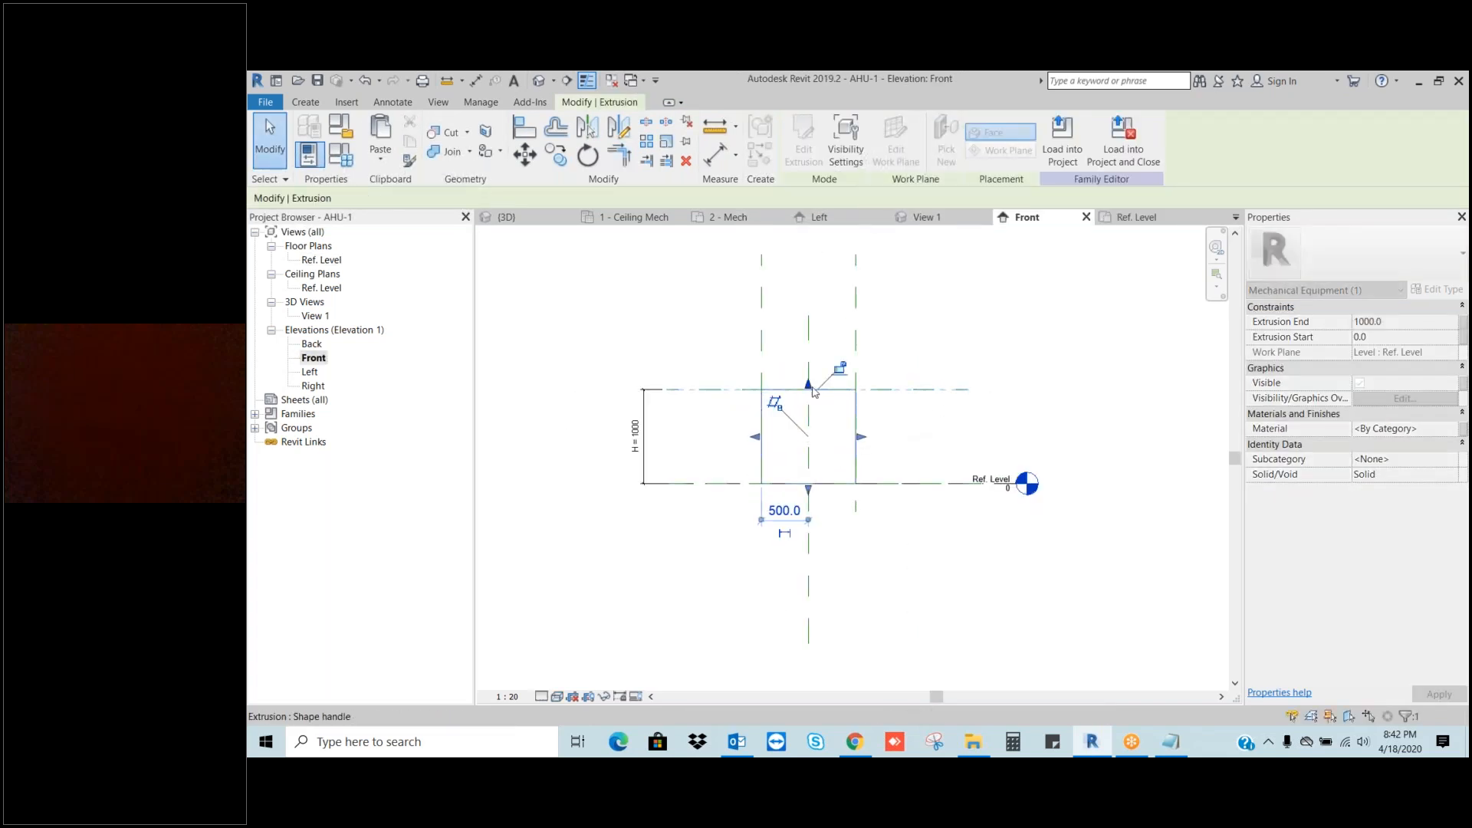
left_click(857, 368)
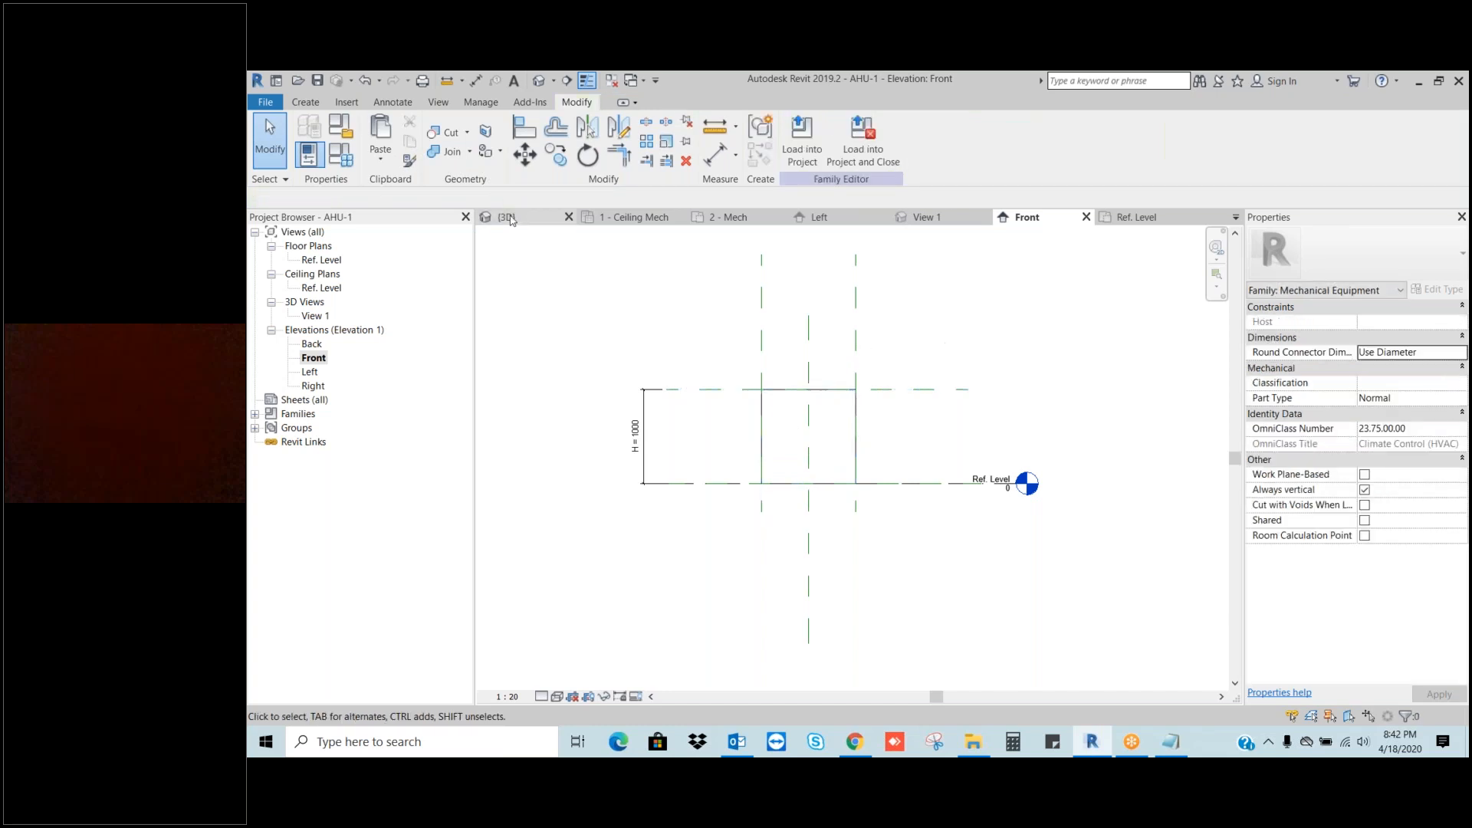
Open the default 3D view of the family and show the box in the Shaded visual style.
left_click(539, 79)
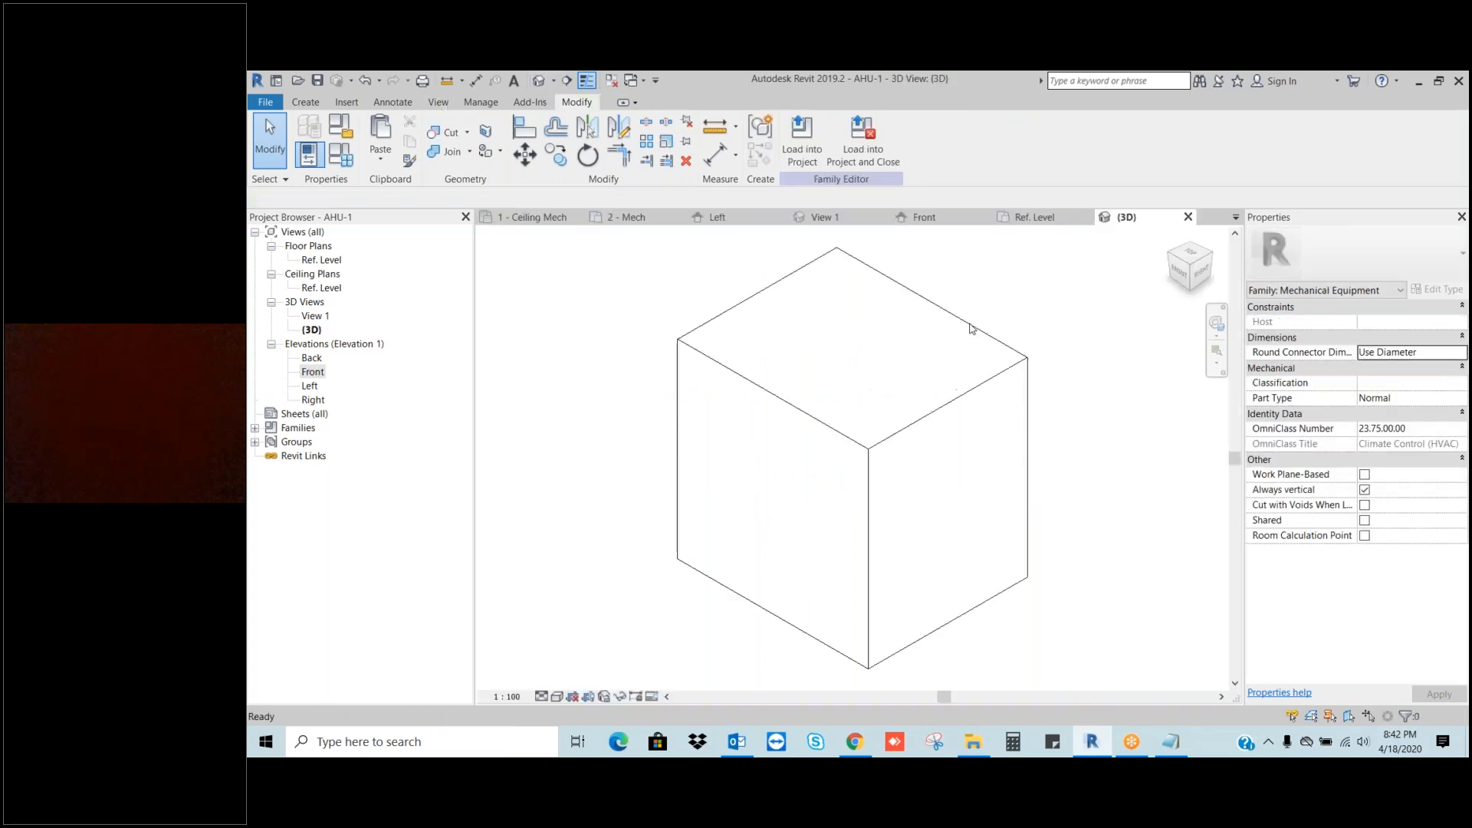
key("s")
key("d")
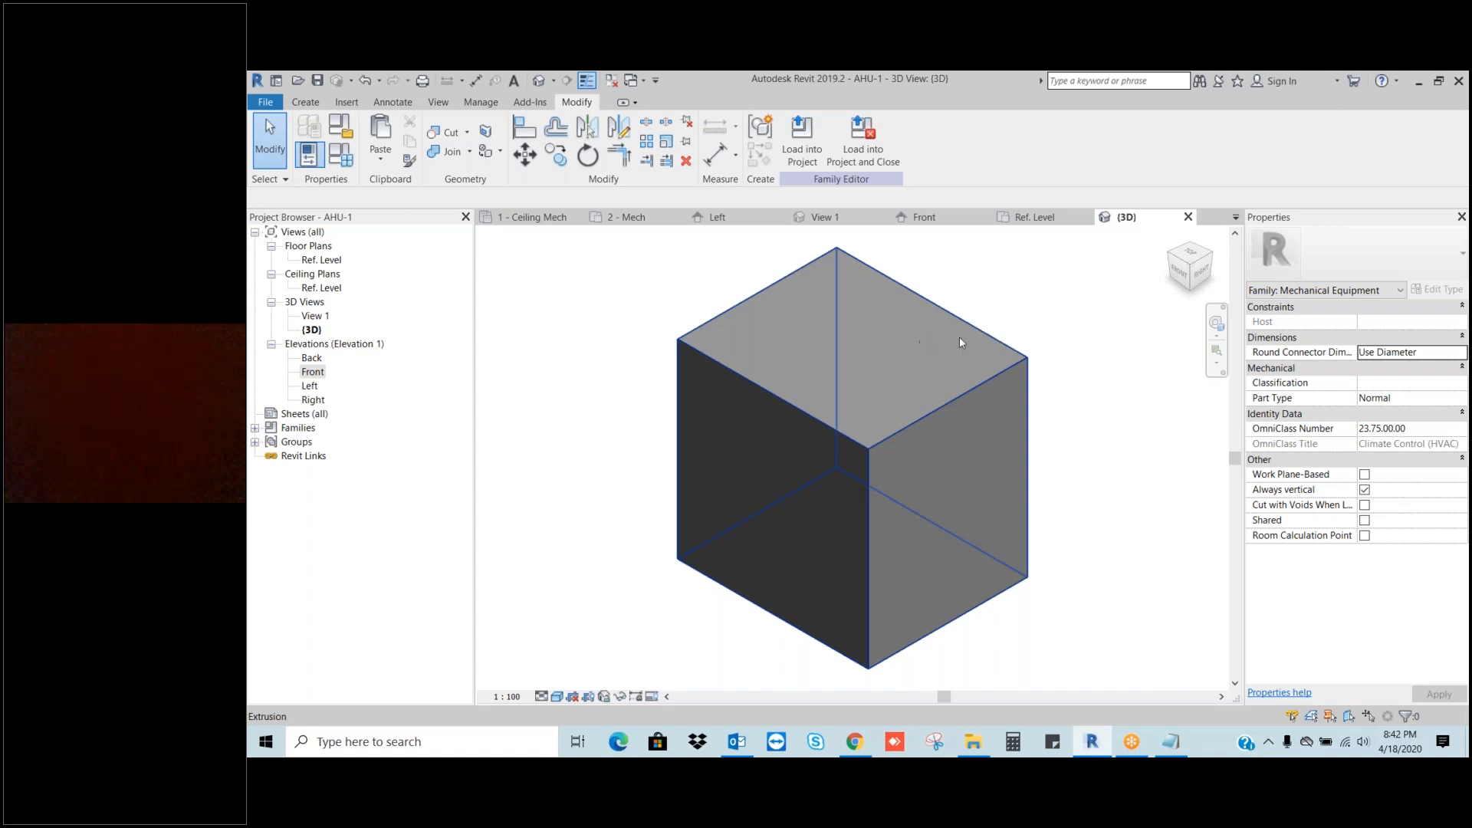
scroll(932, 385, "down", 3)
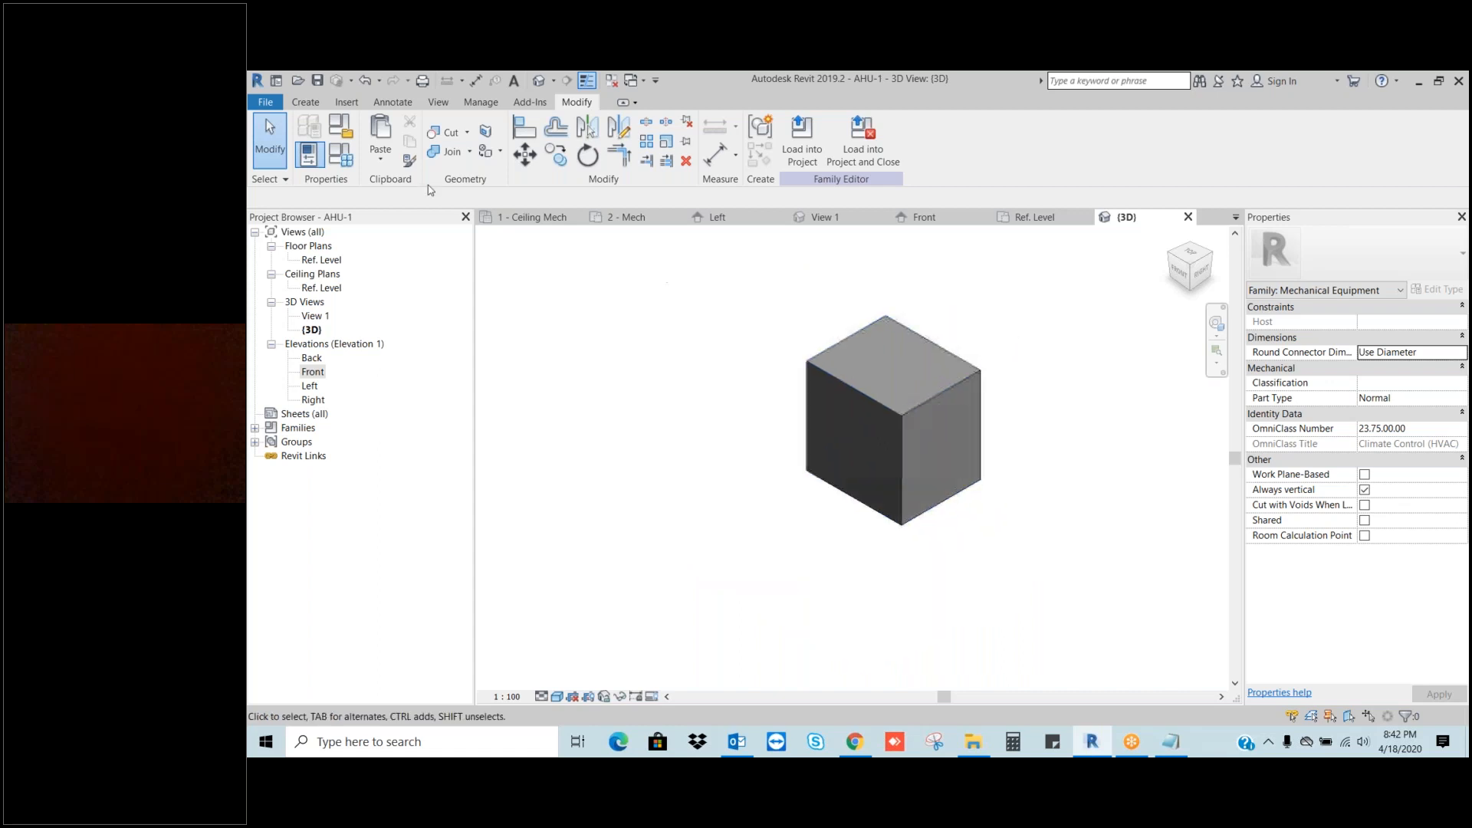
Create a new family type named AHU-1500X800X800.
left_click(342, 156)
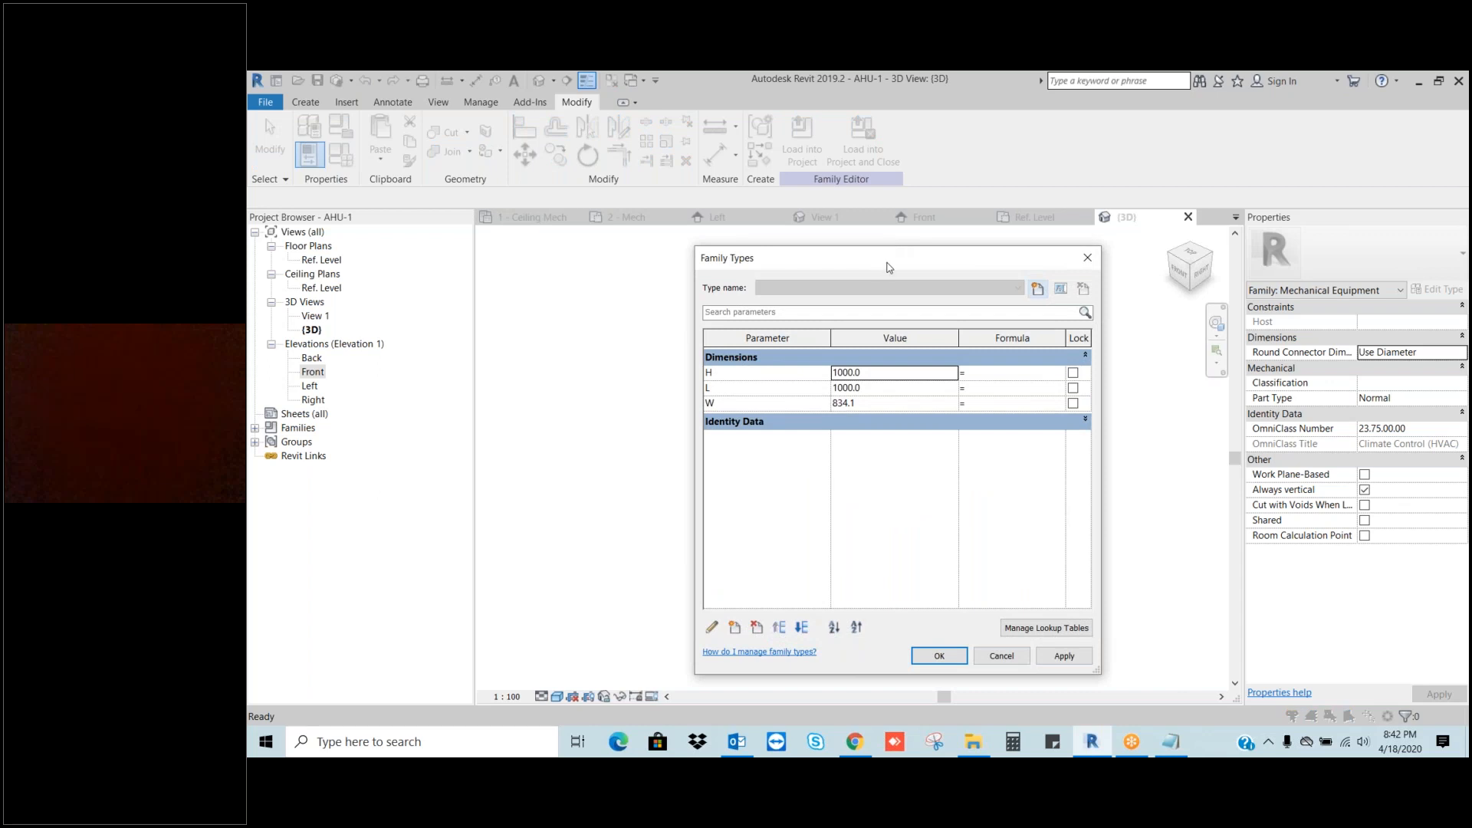
key("Escape")
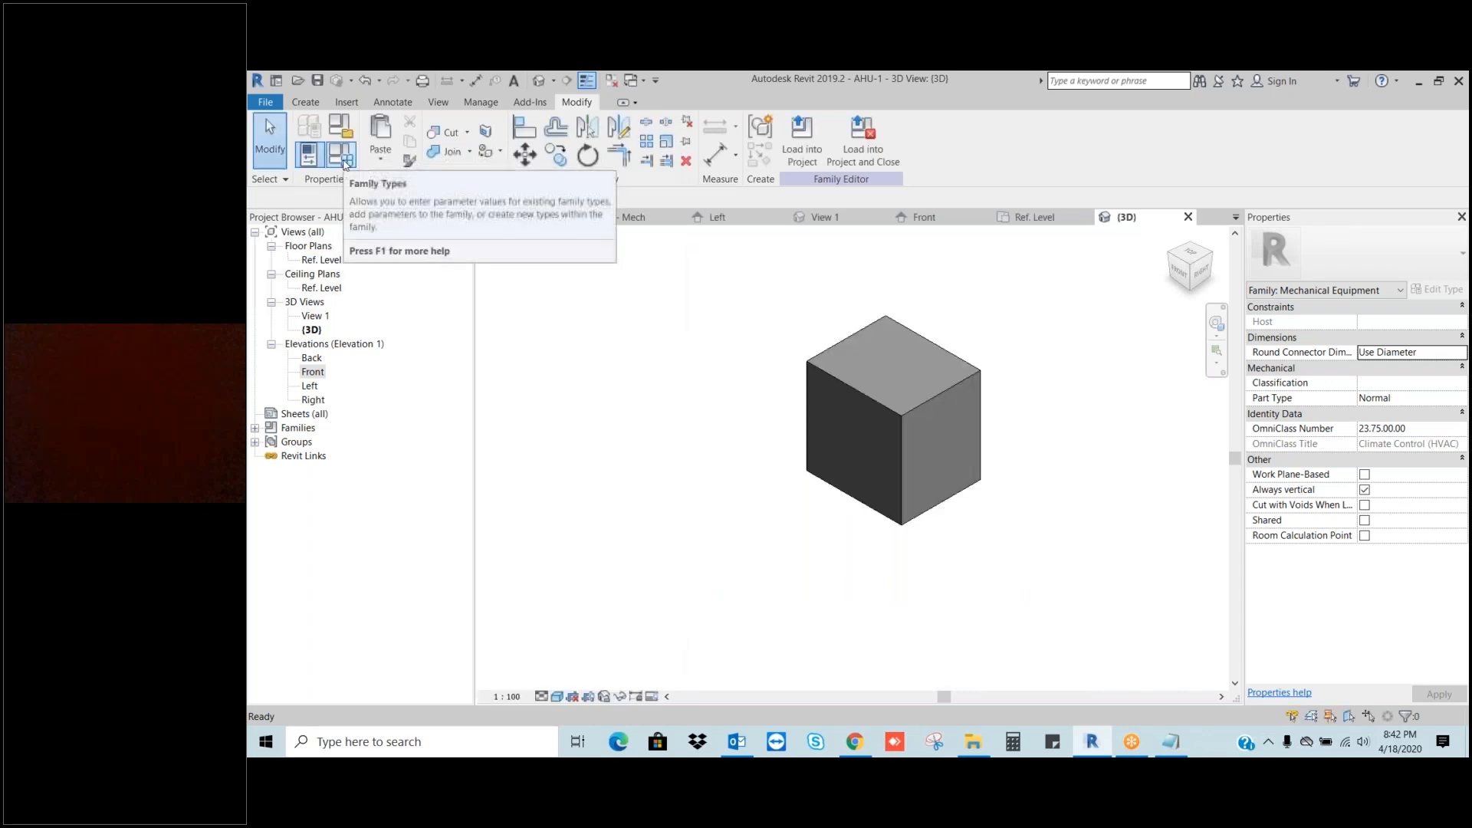
left_click(344, 162)
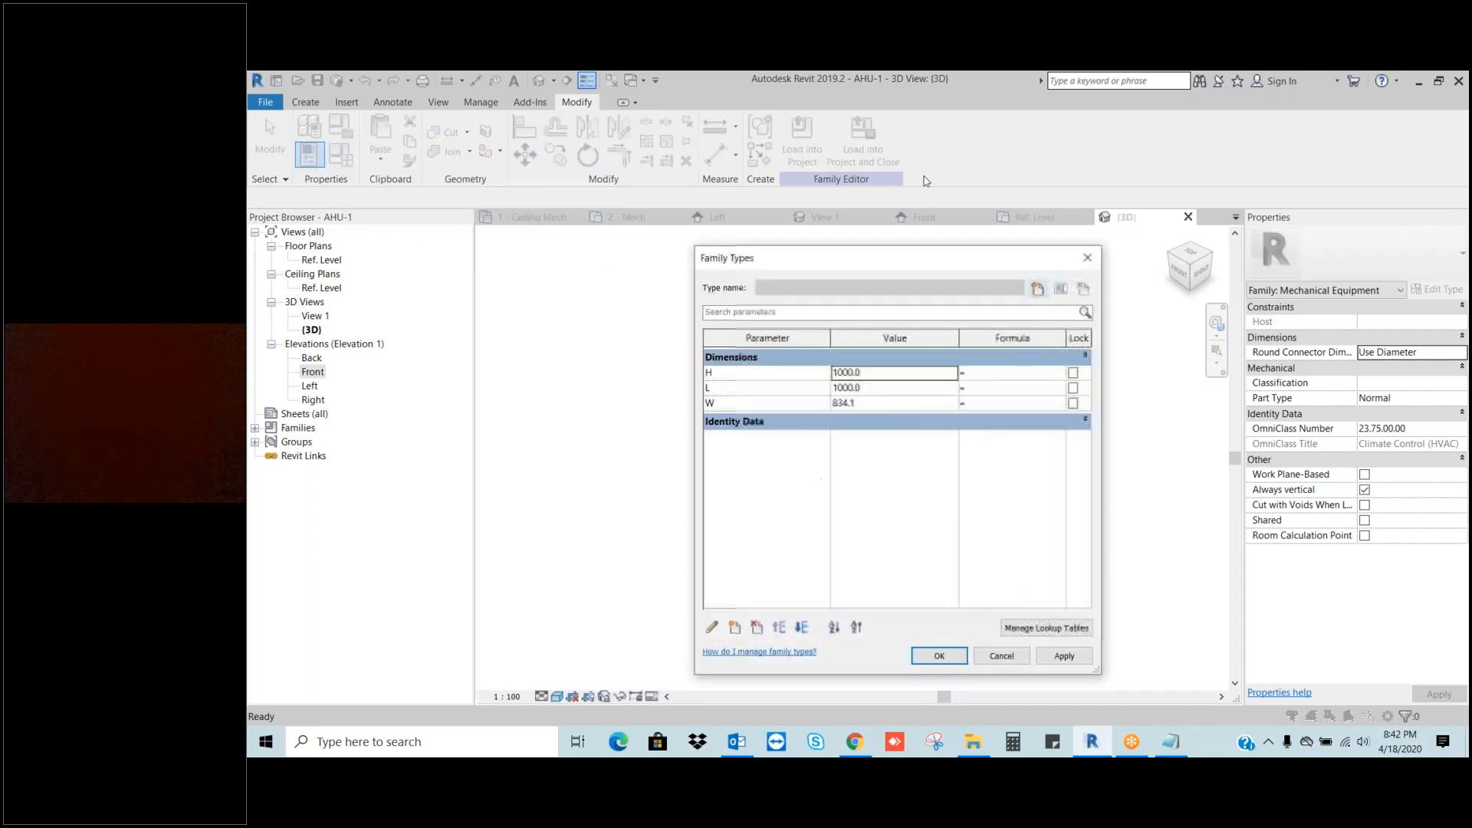
left_click_drag(889, 259, 917, 264)
left_click_drag(1159, 265, 1205, 235)
left_click(1357, 272)
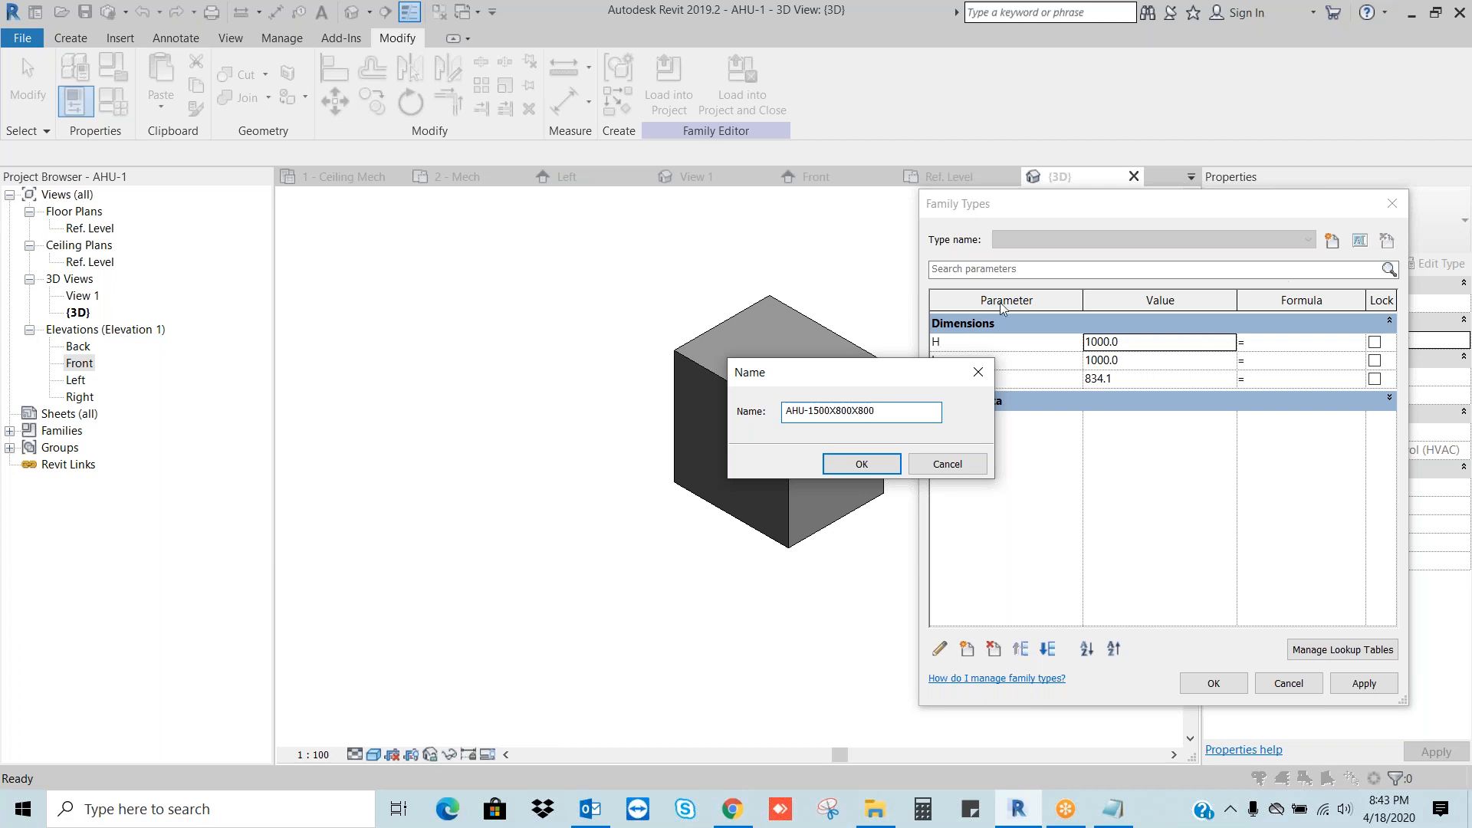
left_click(864, 470)
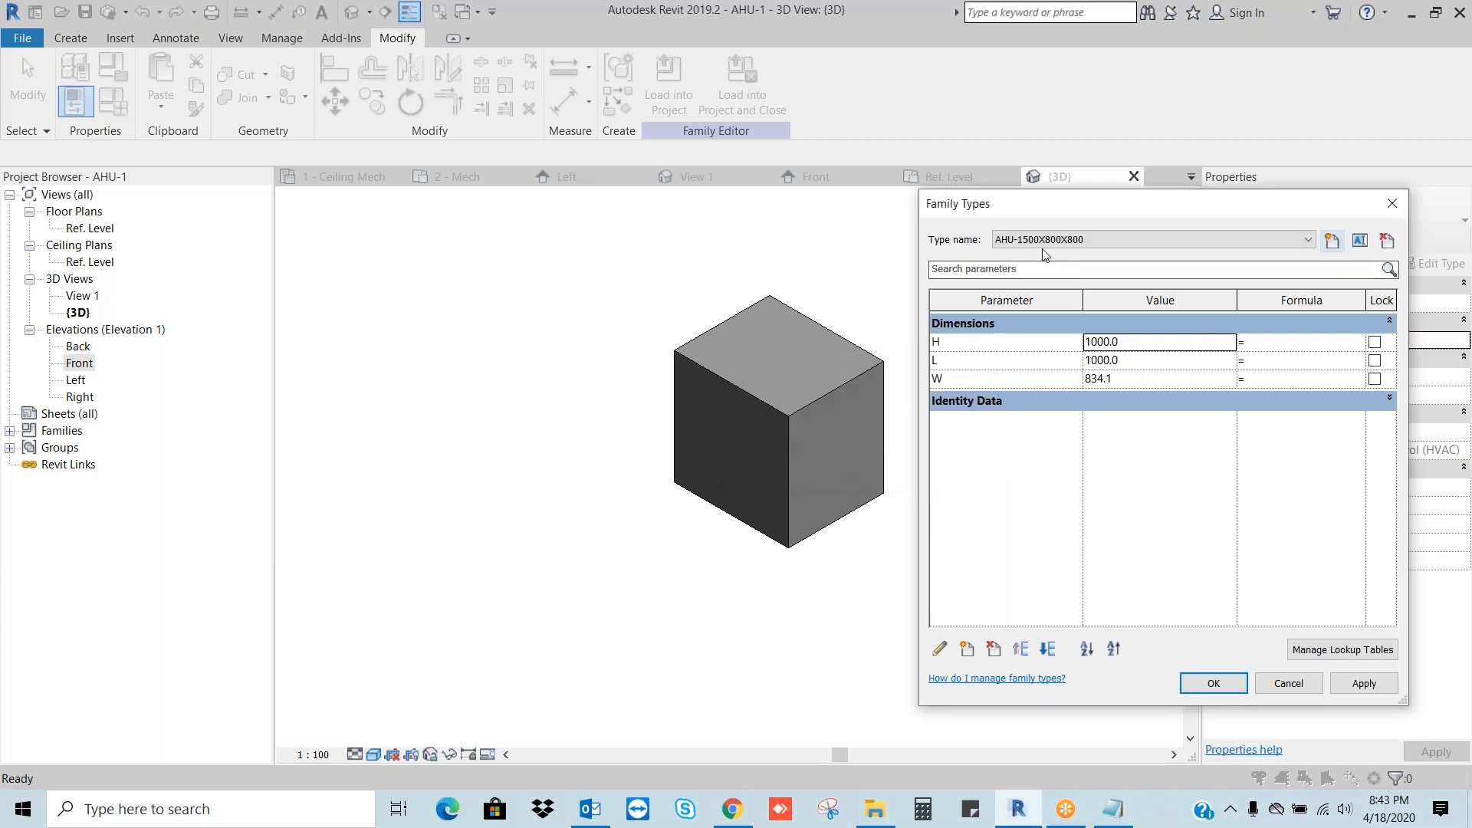
Set the new type's dimensions to L 1500, W 800 and H 800 mm and apply them to the family.
key("Tab")
type("15")
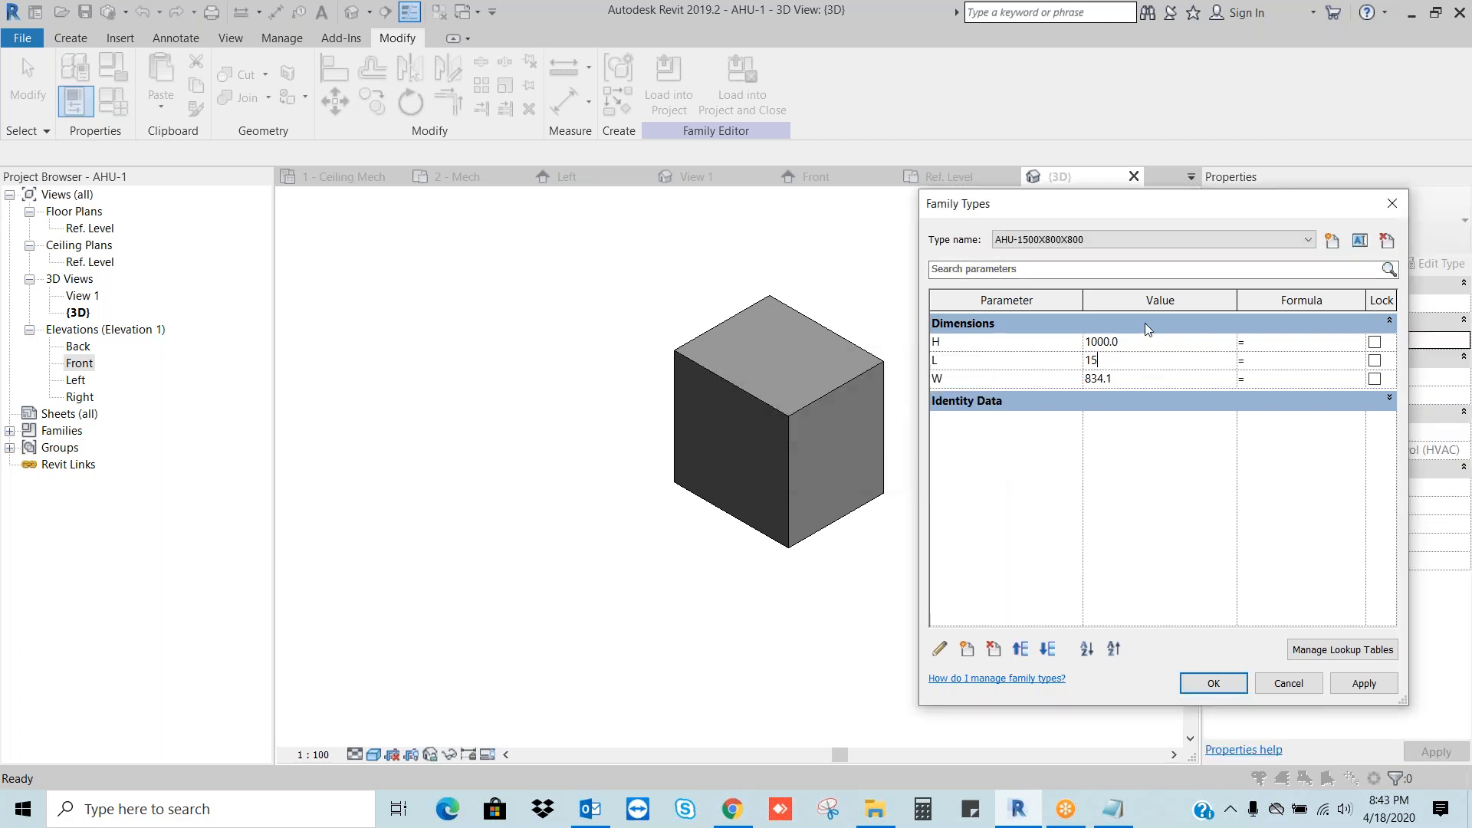
type("00")
left_click(1149, 344)
left_click(1351, 685)
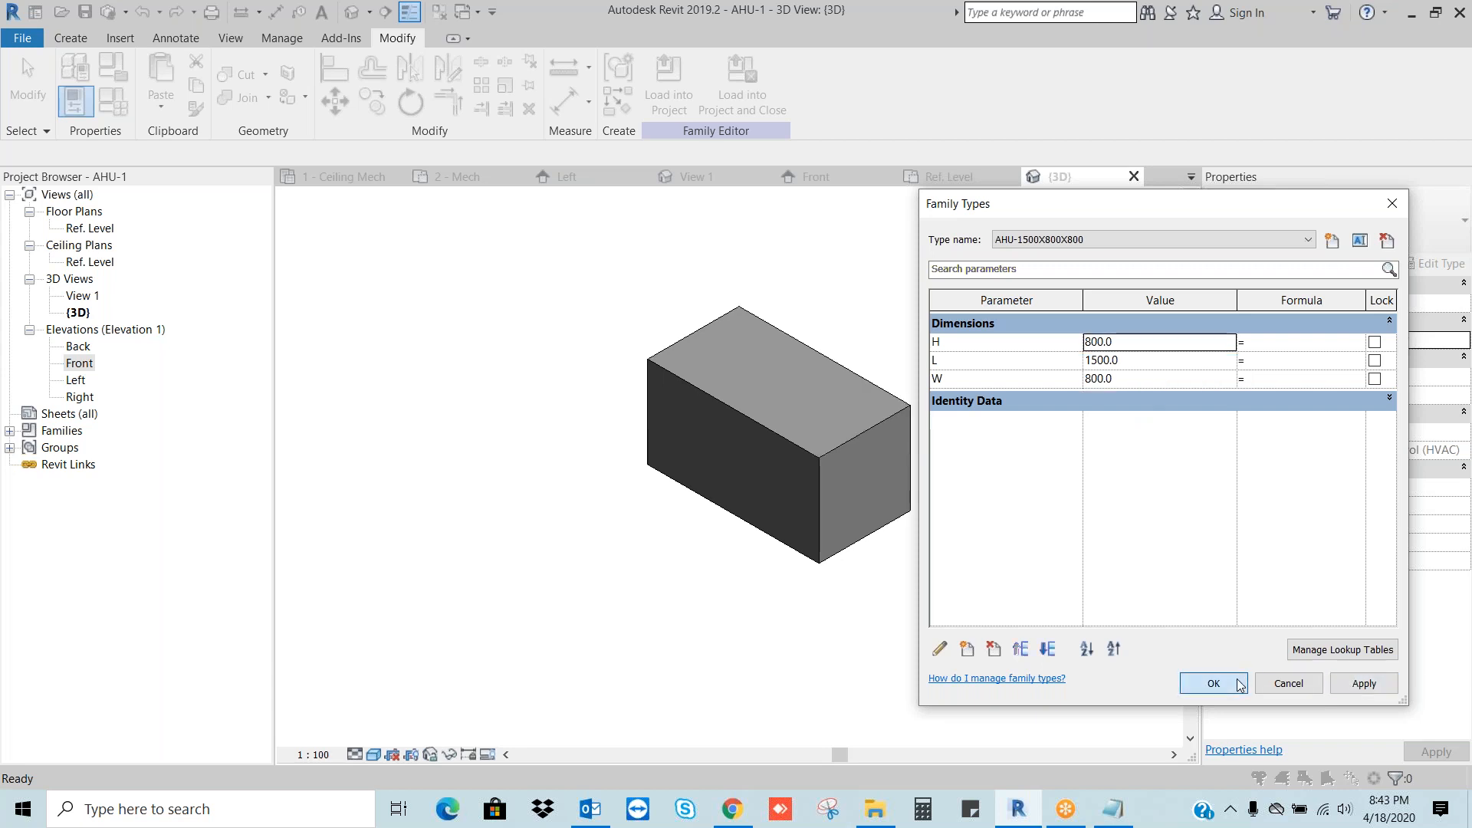
left_click(1213, 682)
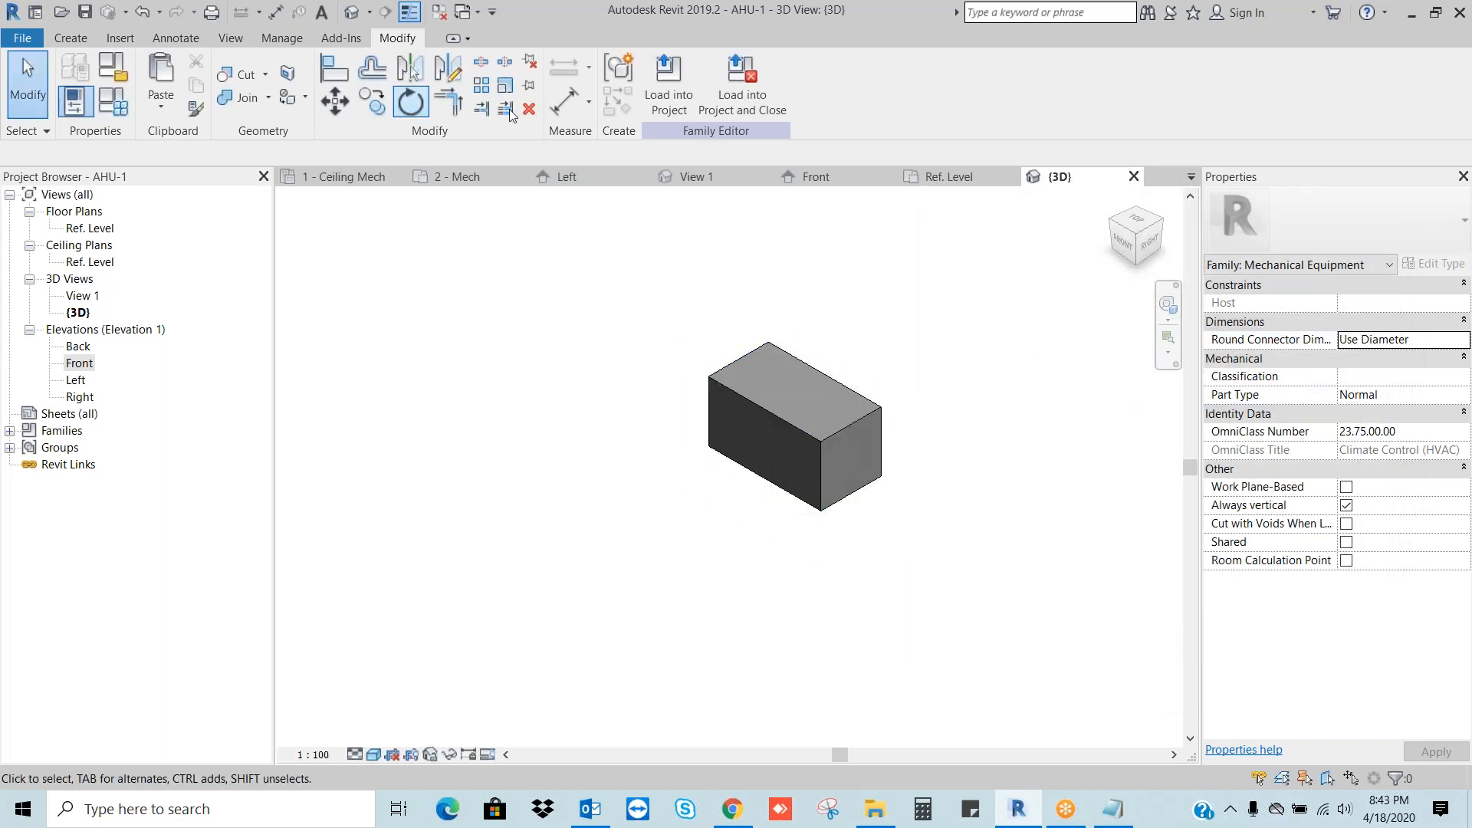
Review the resized box in the 3D view, the Ref. Level plan and the Front elevation.
middle_click_drag(843, 421, 789, 420, "shift")
double_click(91, 228)
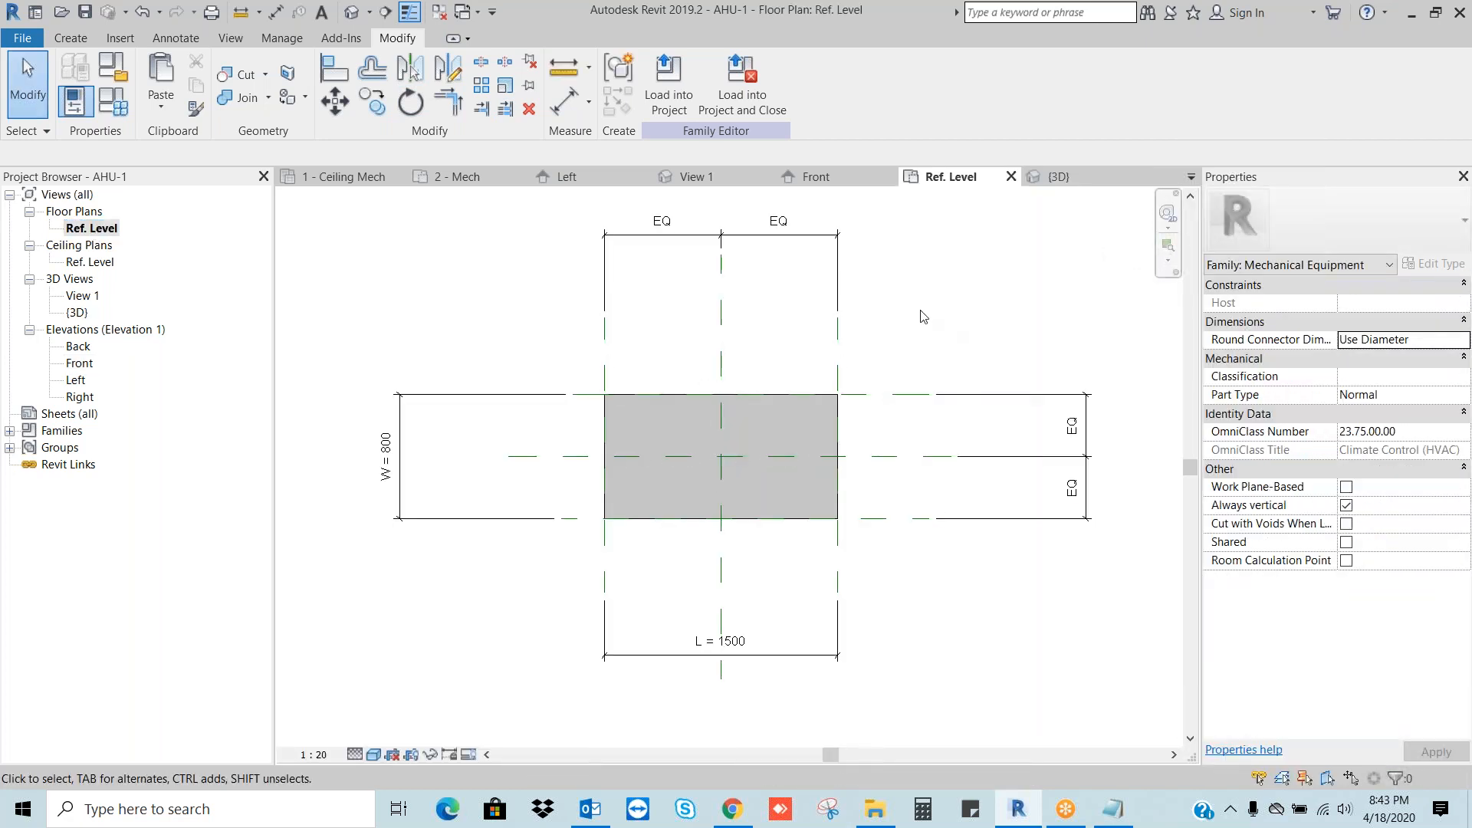
double_click(75, 363)
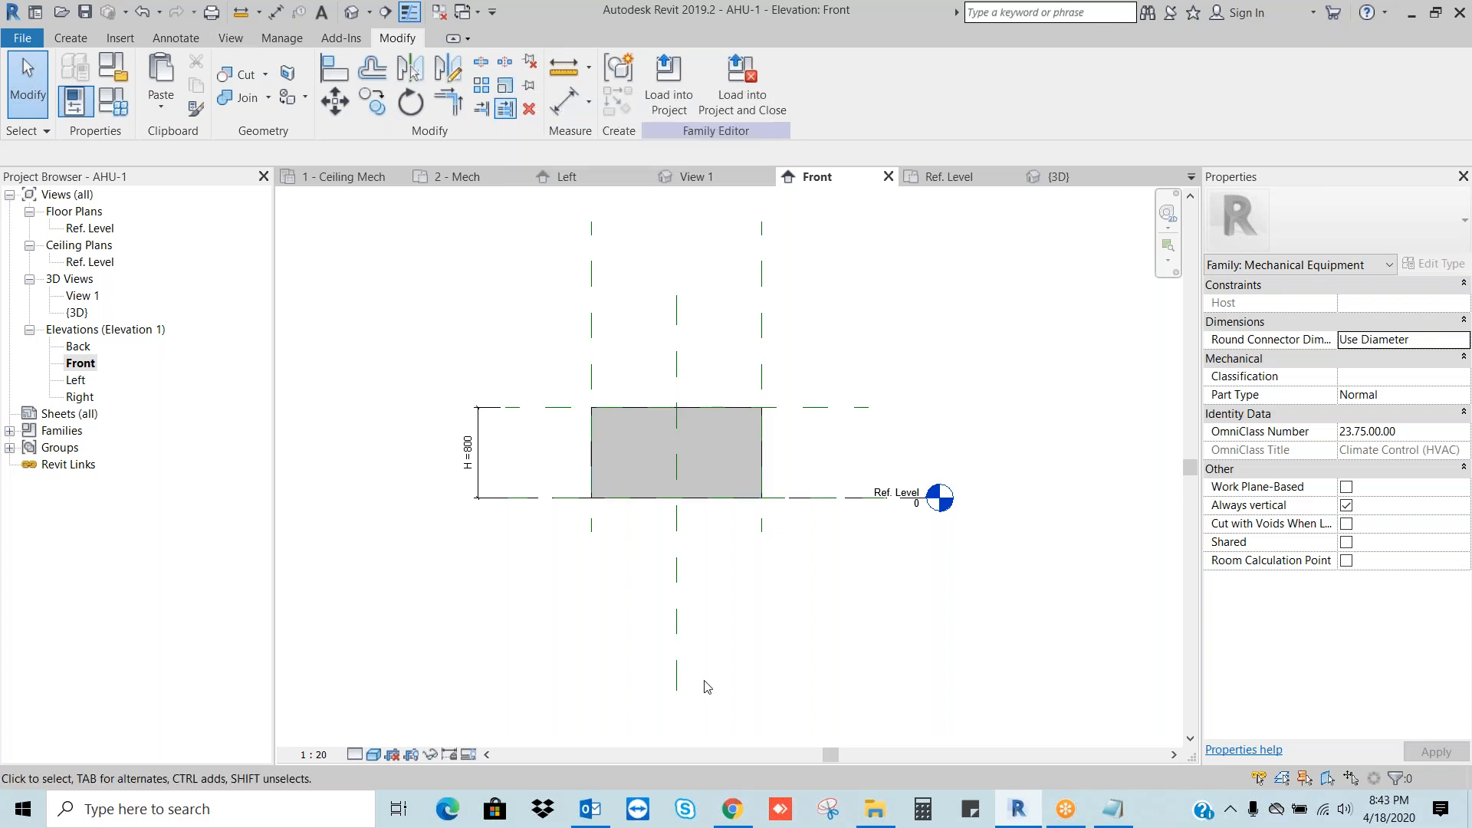
Capture the Front elevation with Snipping Tool and sketch a duct connection on each side of the box, each marked D.
left_click(1040, 472)
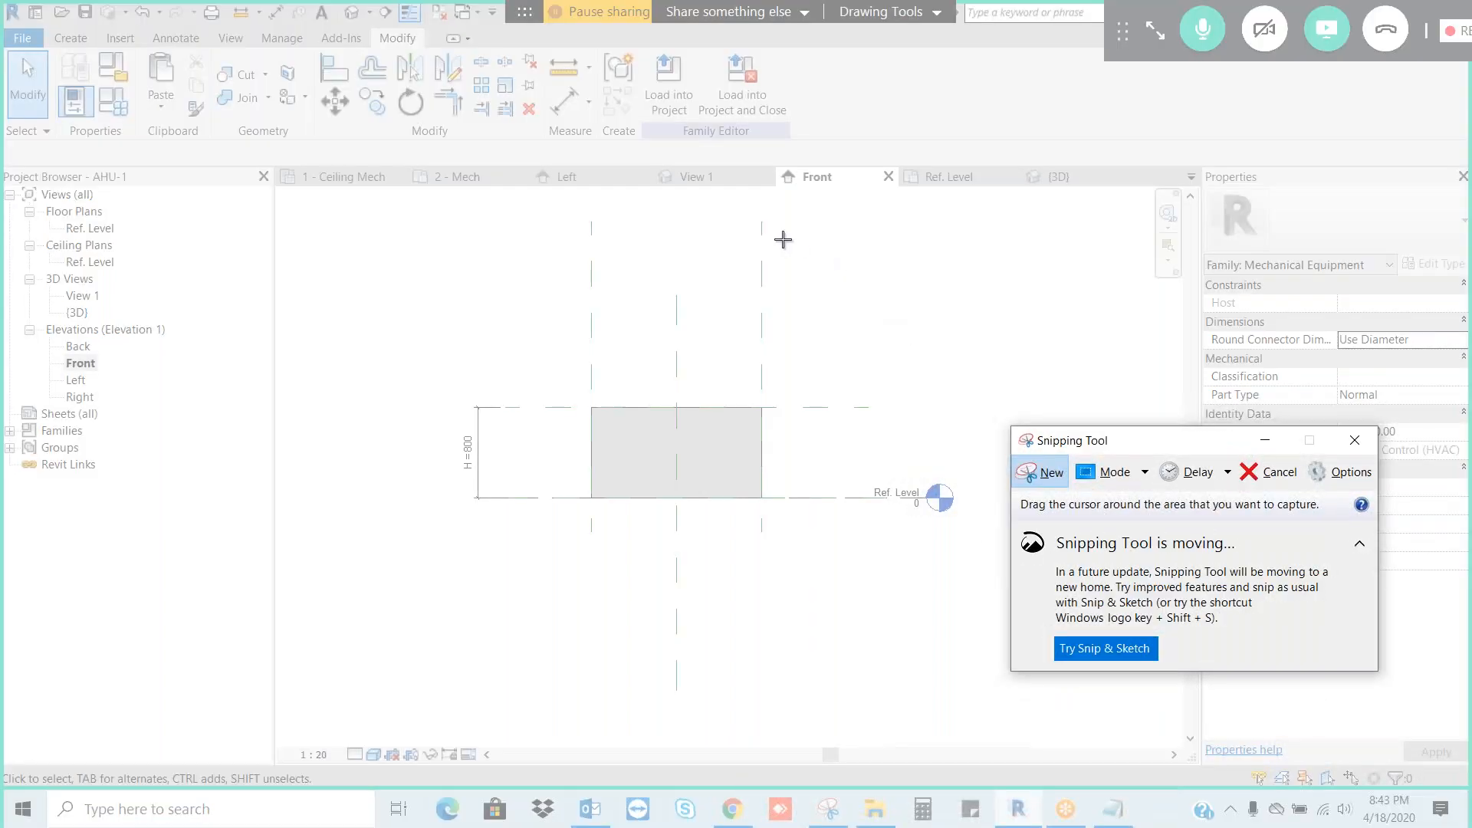
left_click_drag(360, 250, 1096, 678)
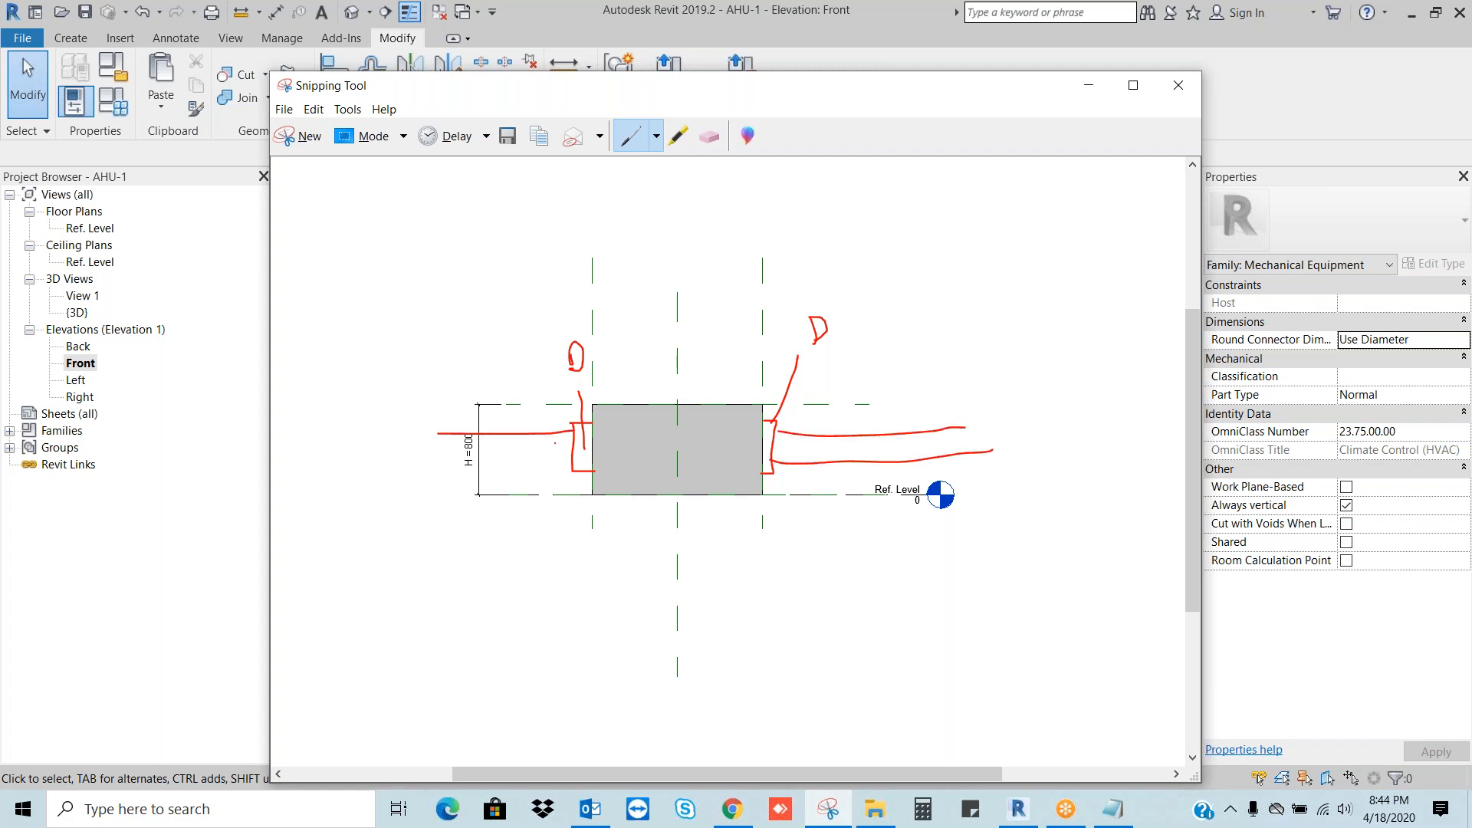
left_click_drag(573, 451, 355, 465)
left_click(1088, 85)
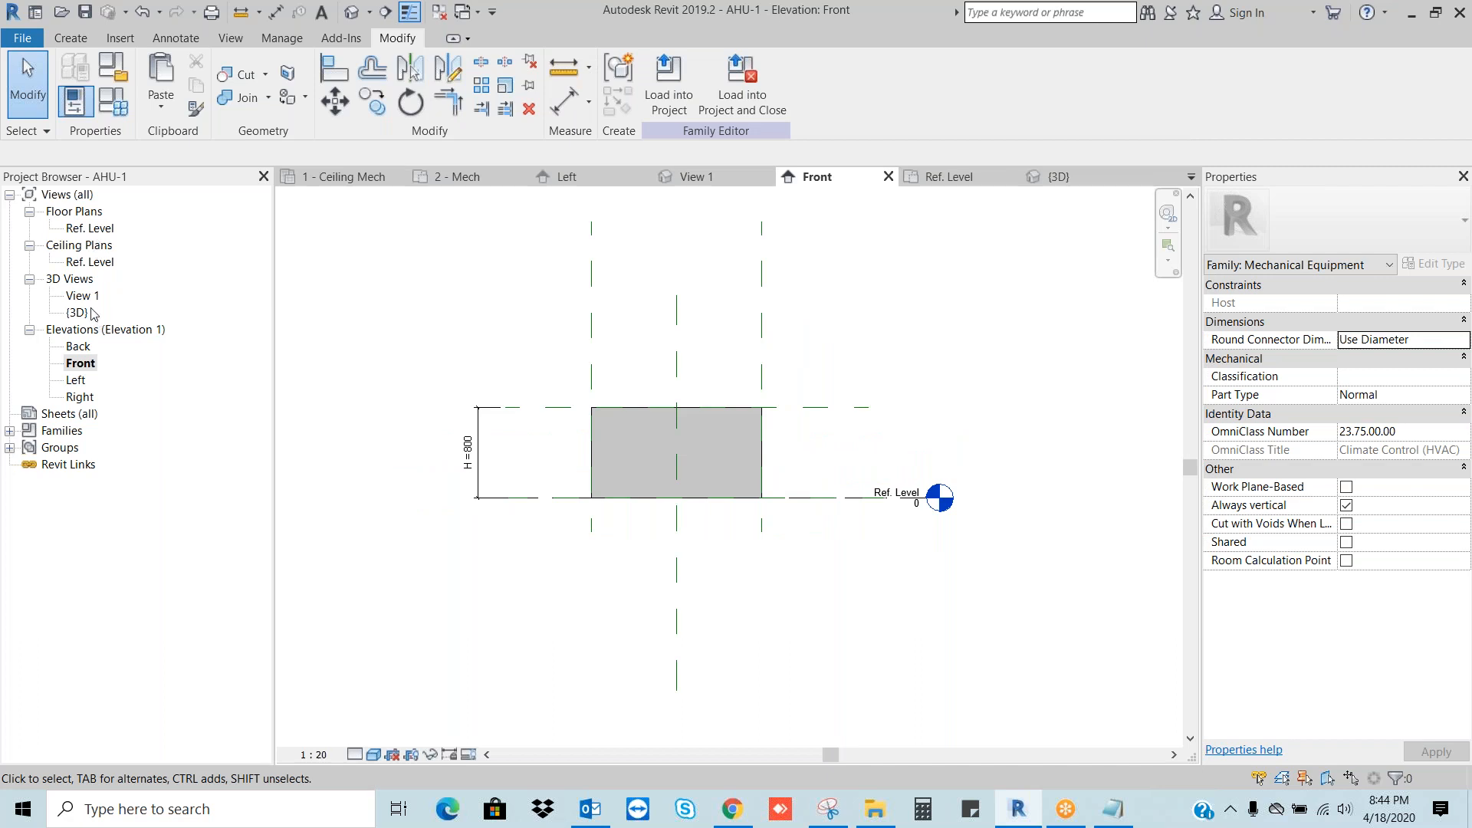
In the Left elevation, start an extrusion and sketch a rectangle of about 600 by 400 mm inside the box outline.
double_click(76, 380)
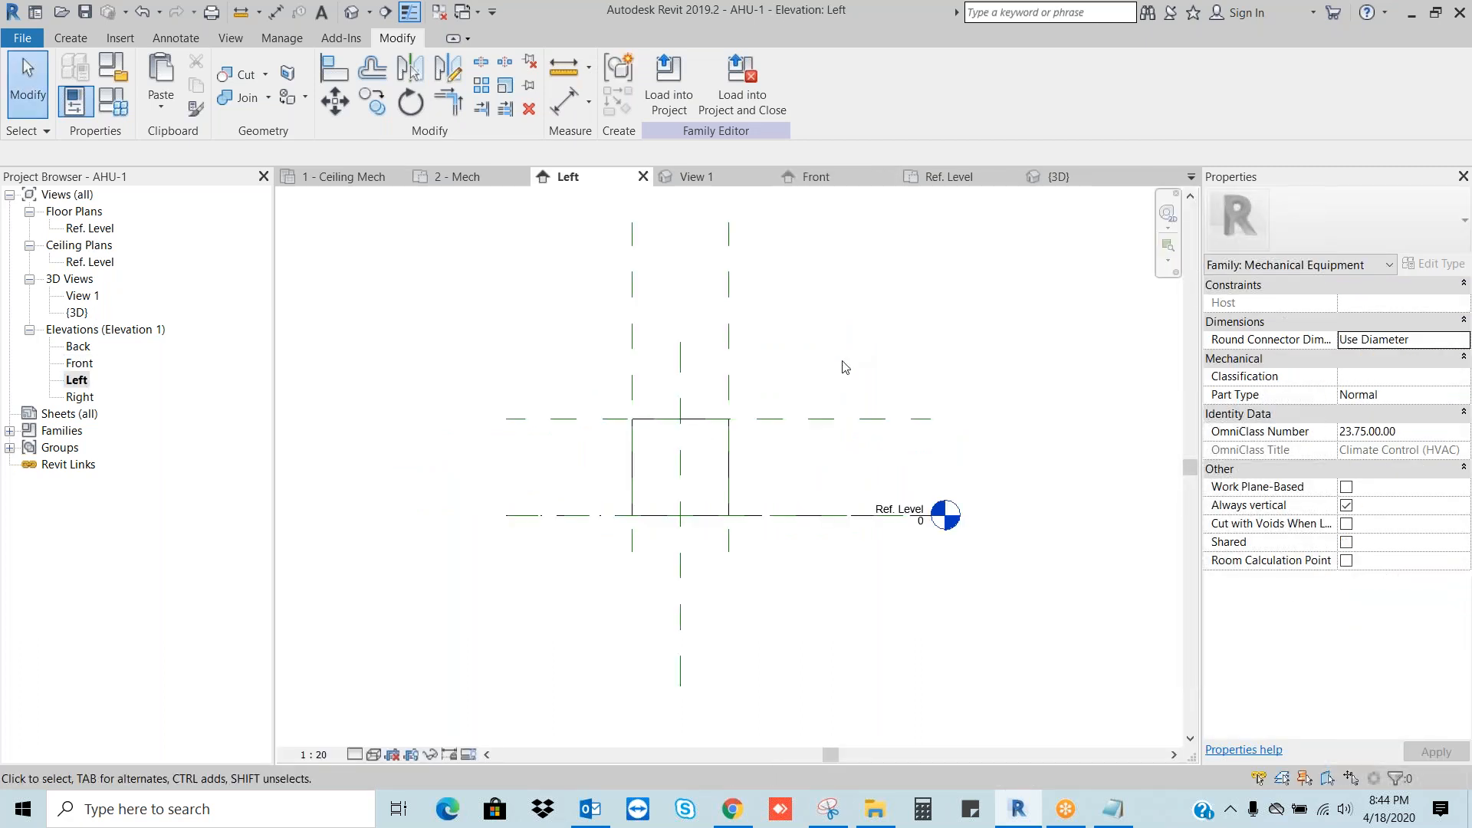
left_click(75, 38)
left_click(164, 76)
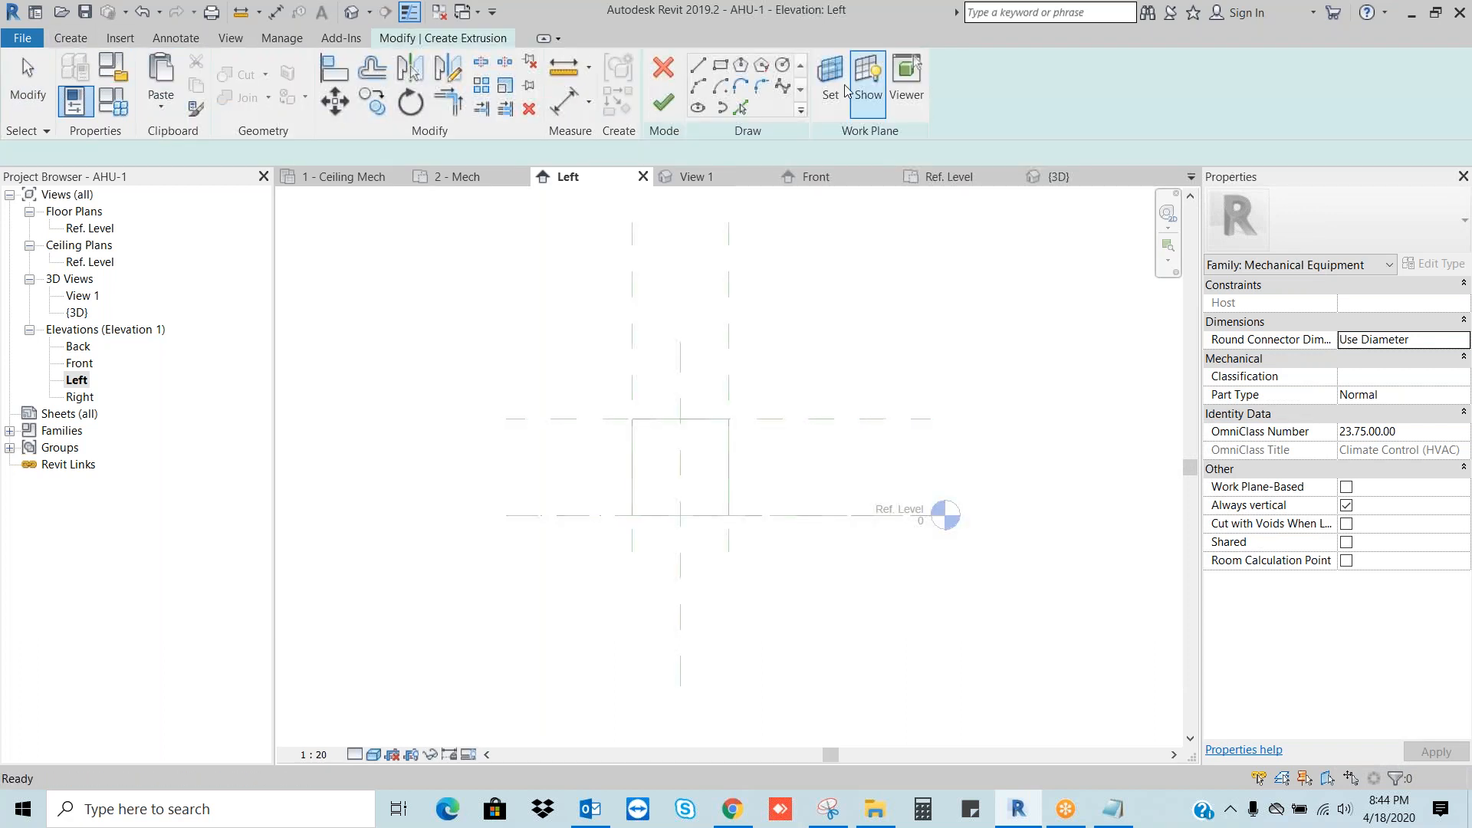
left_click(719, 65)
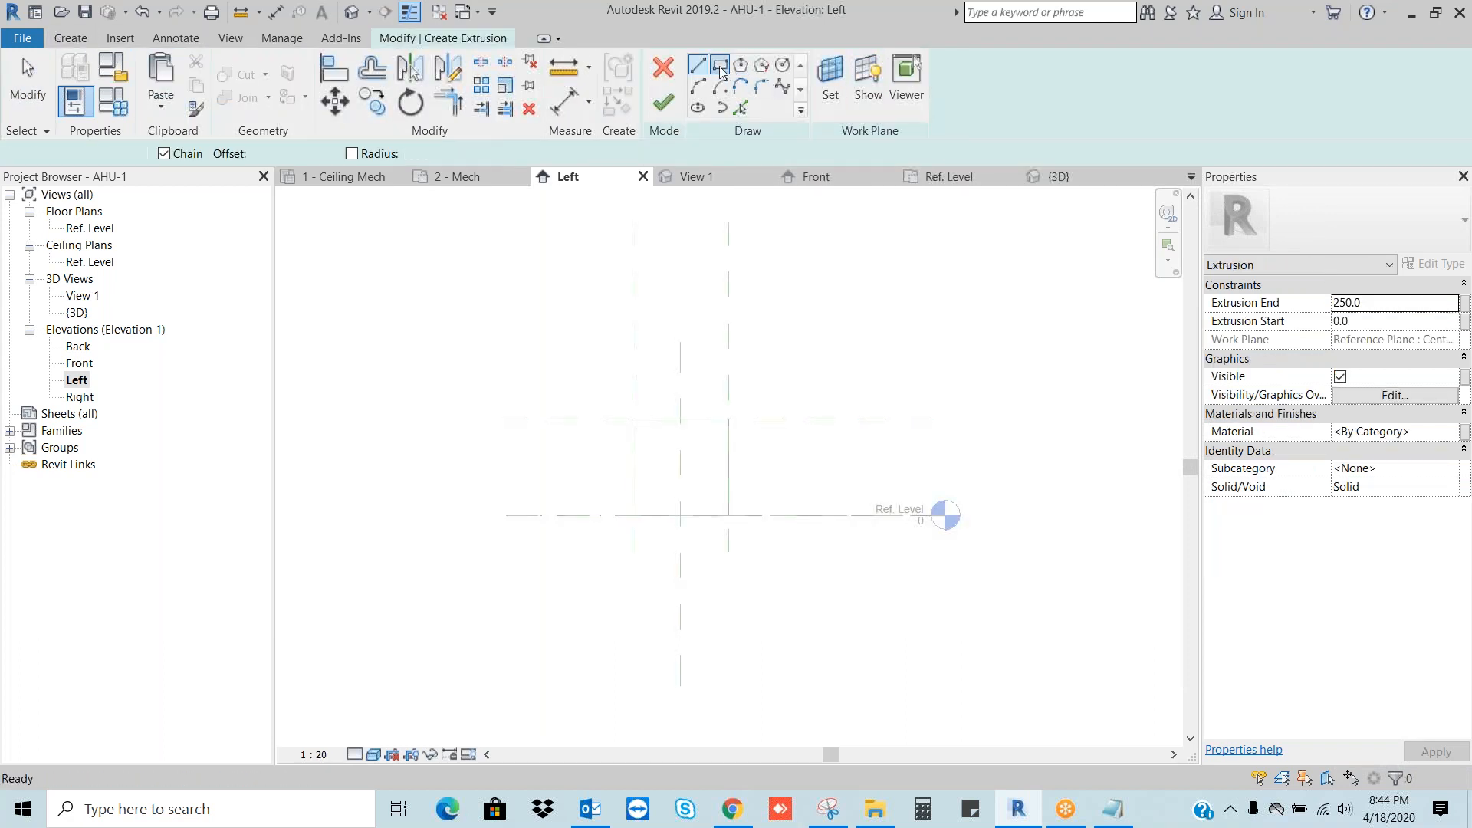
left_click(646, 445)
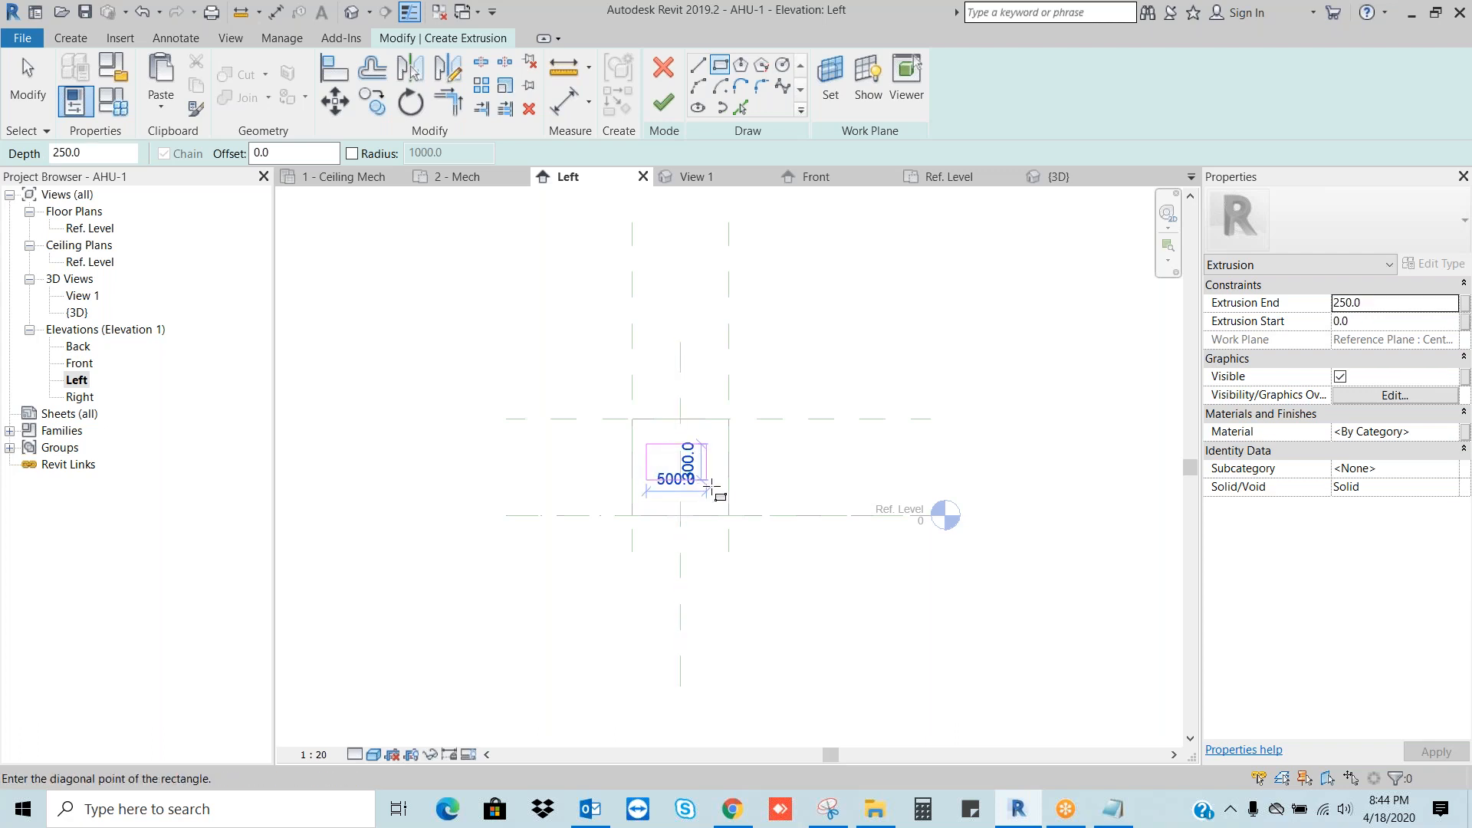
left_click(719, 491)
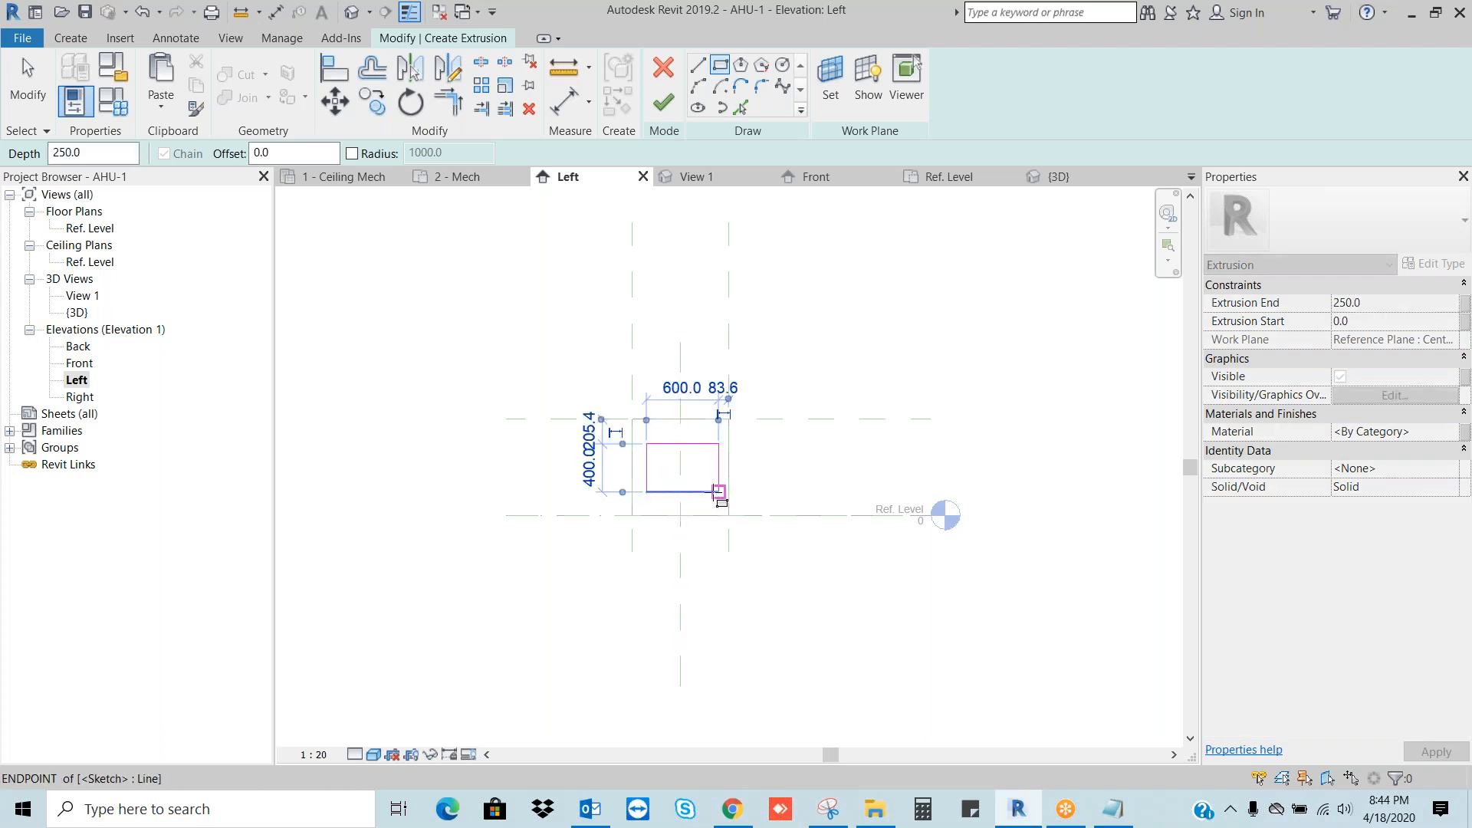
key("Escape")
key("Escape")
Set the sketched rectangle's height to 300 mm and its width to 500 mm.
left_click(646, 467)
left_click(589, 460)
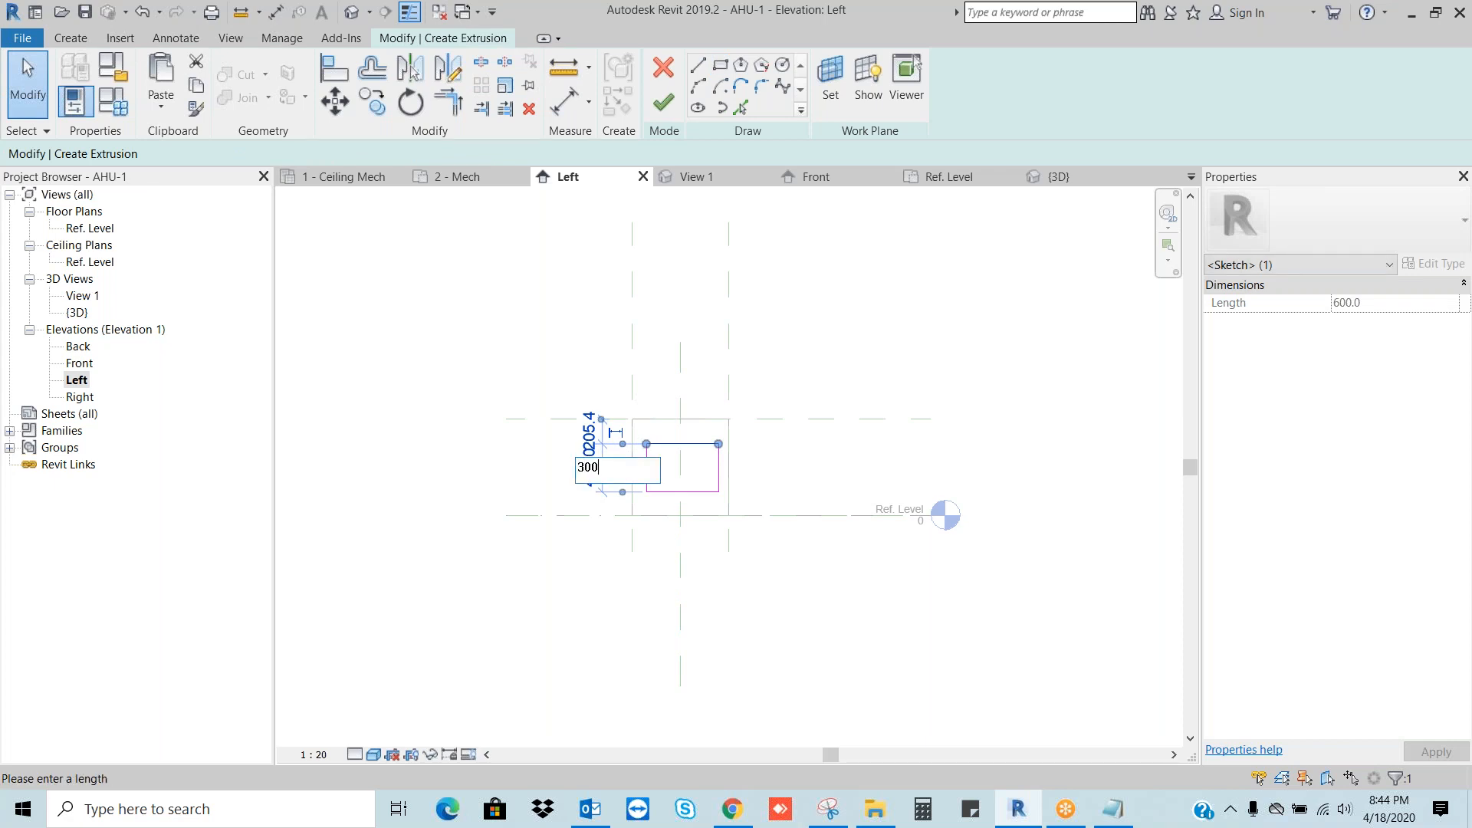
key("Return")
left_click(718, 475)
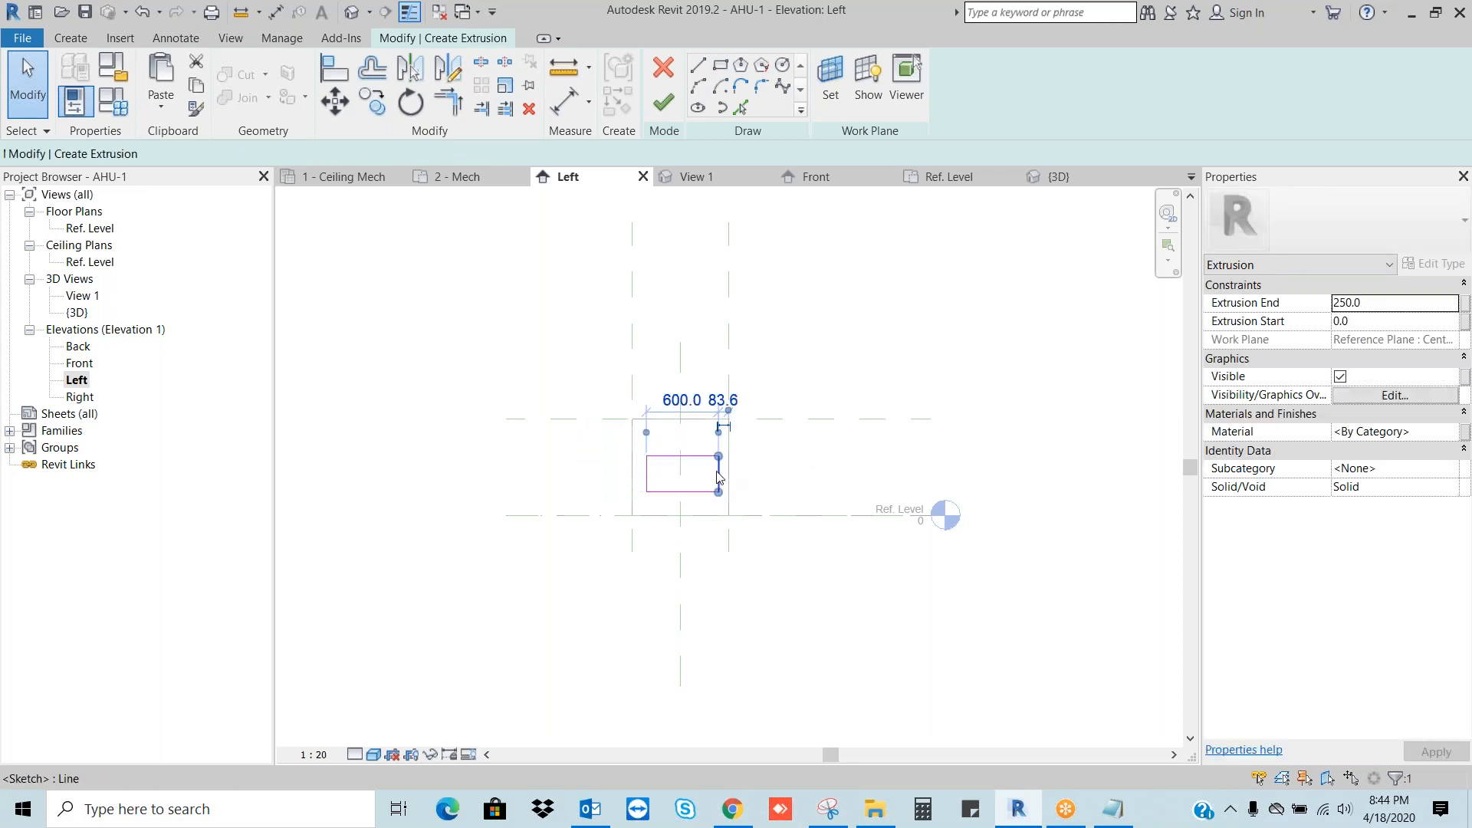
left_click(682, 400)
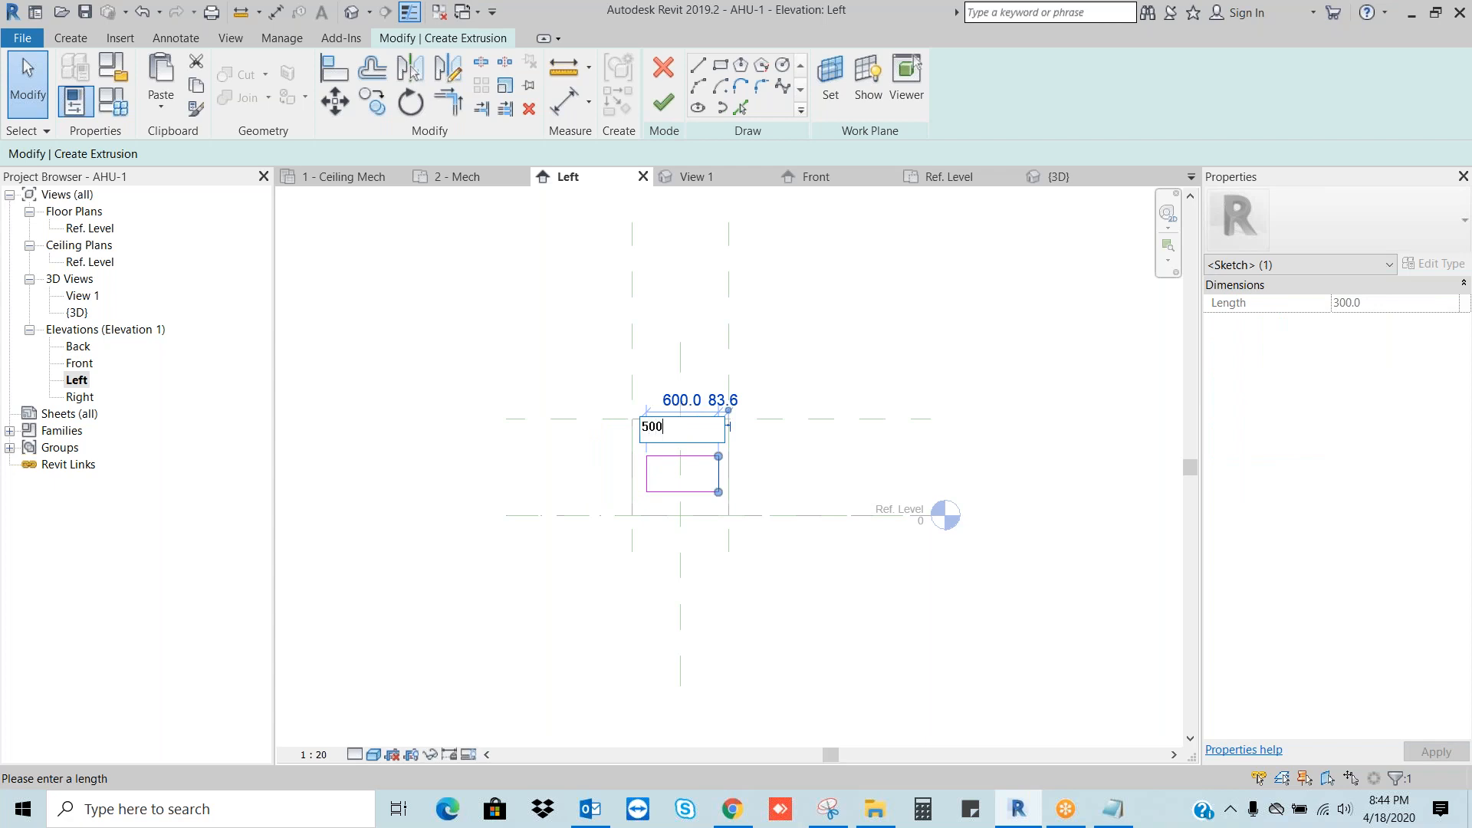
key("Return")
left_click(777, 452)
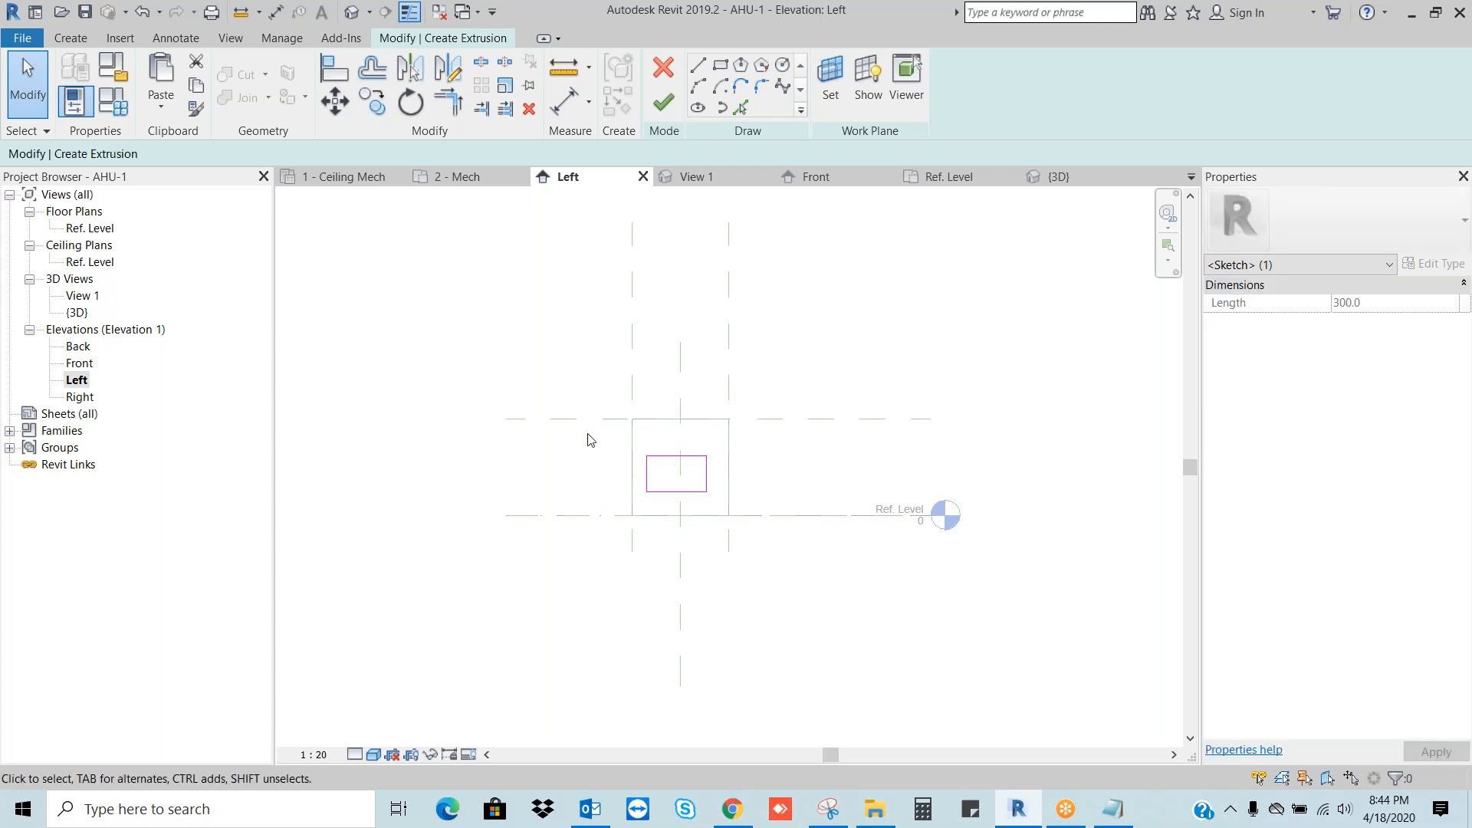
Move the whole rectangle down onto the Ref. Level and centre it on the box's vertical centre plane.
left_click_drag(590, 440, 737, 512)
left_click(335, 102)
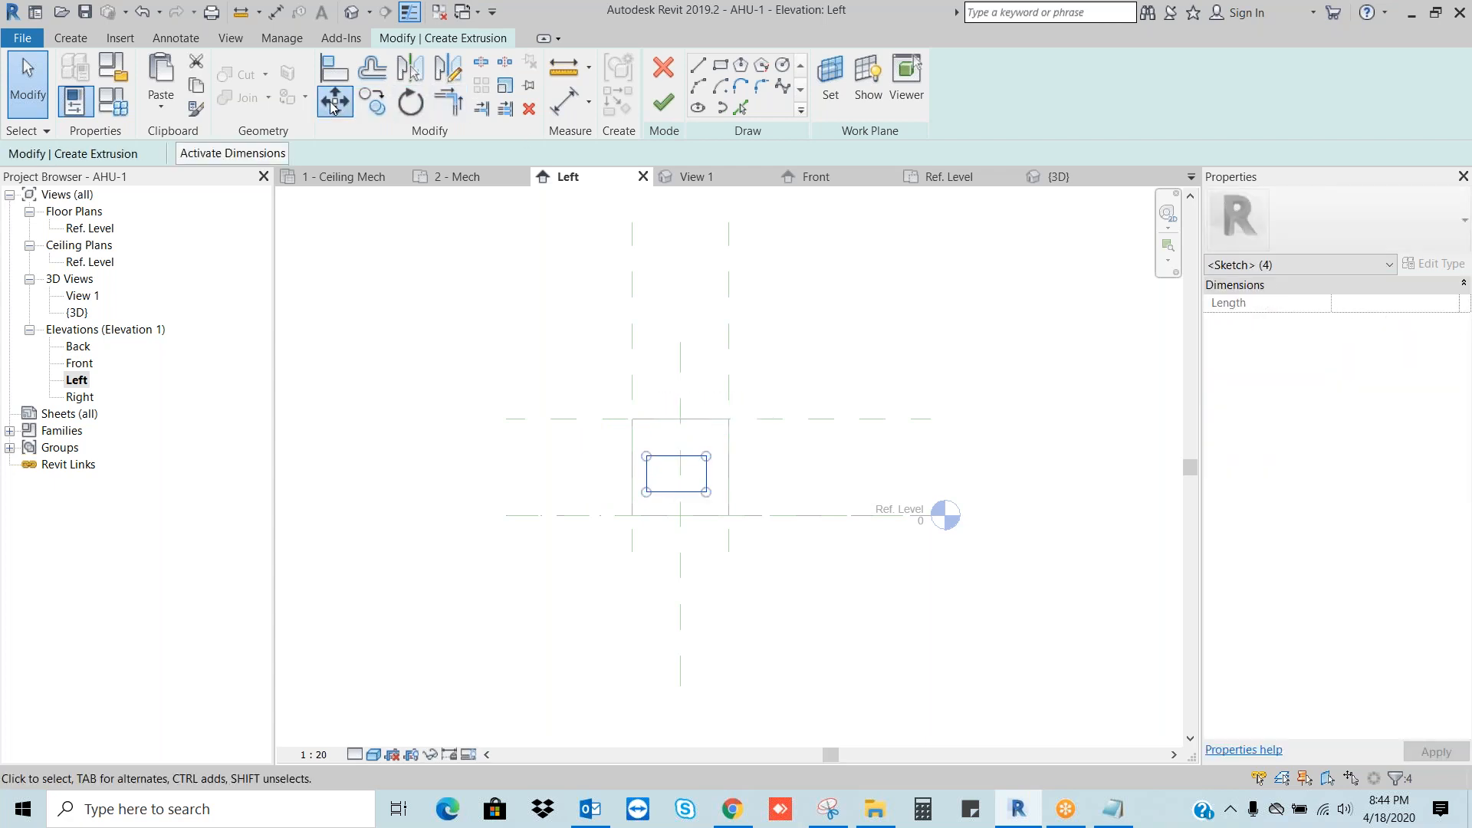
left_click(706, 491)
left_click(706, 515)
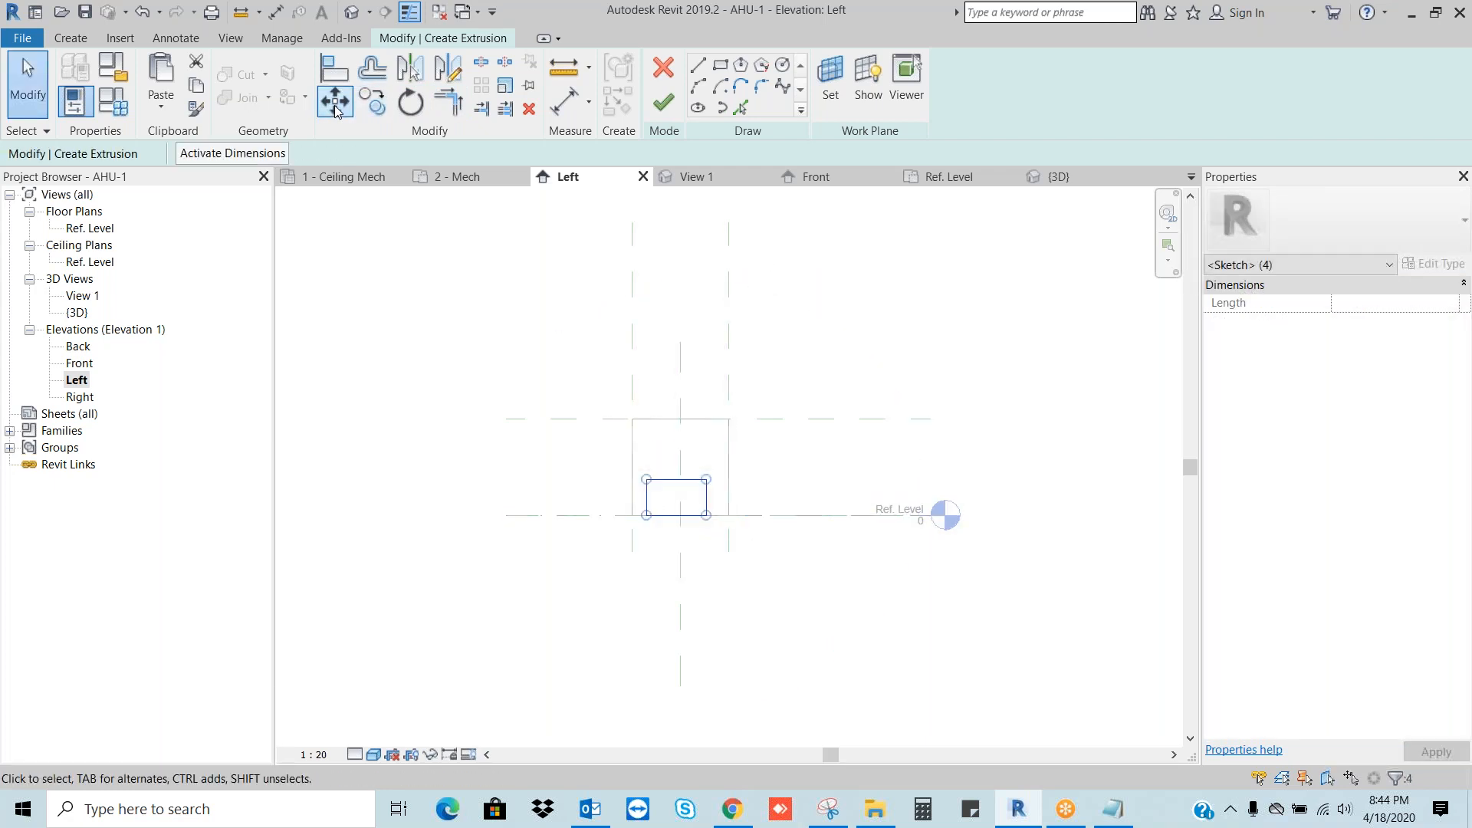
left_click(334, 102)
left_click(706, 515)
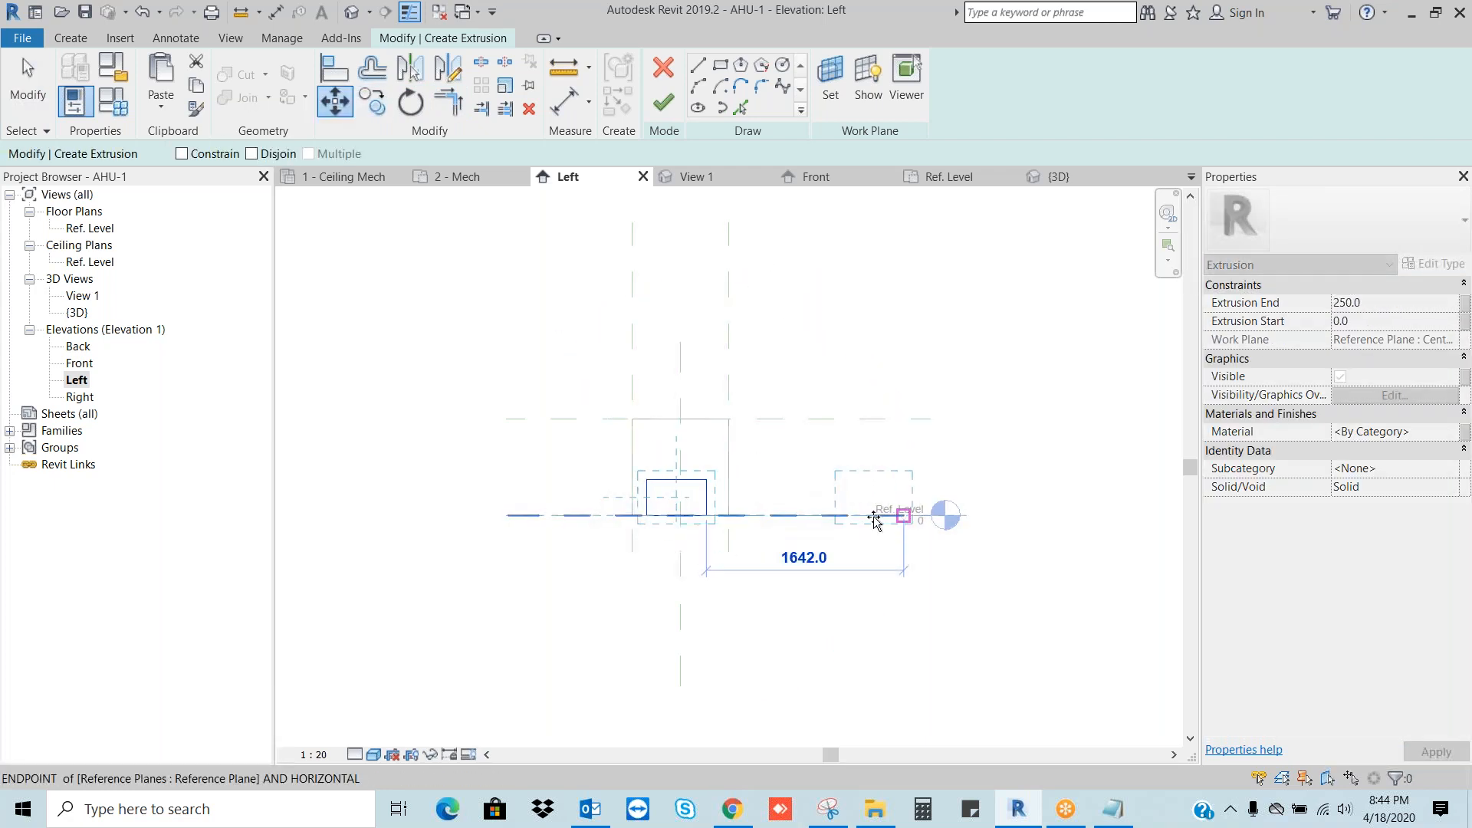
left_click(1091, 515)
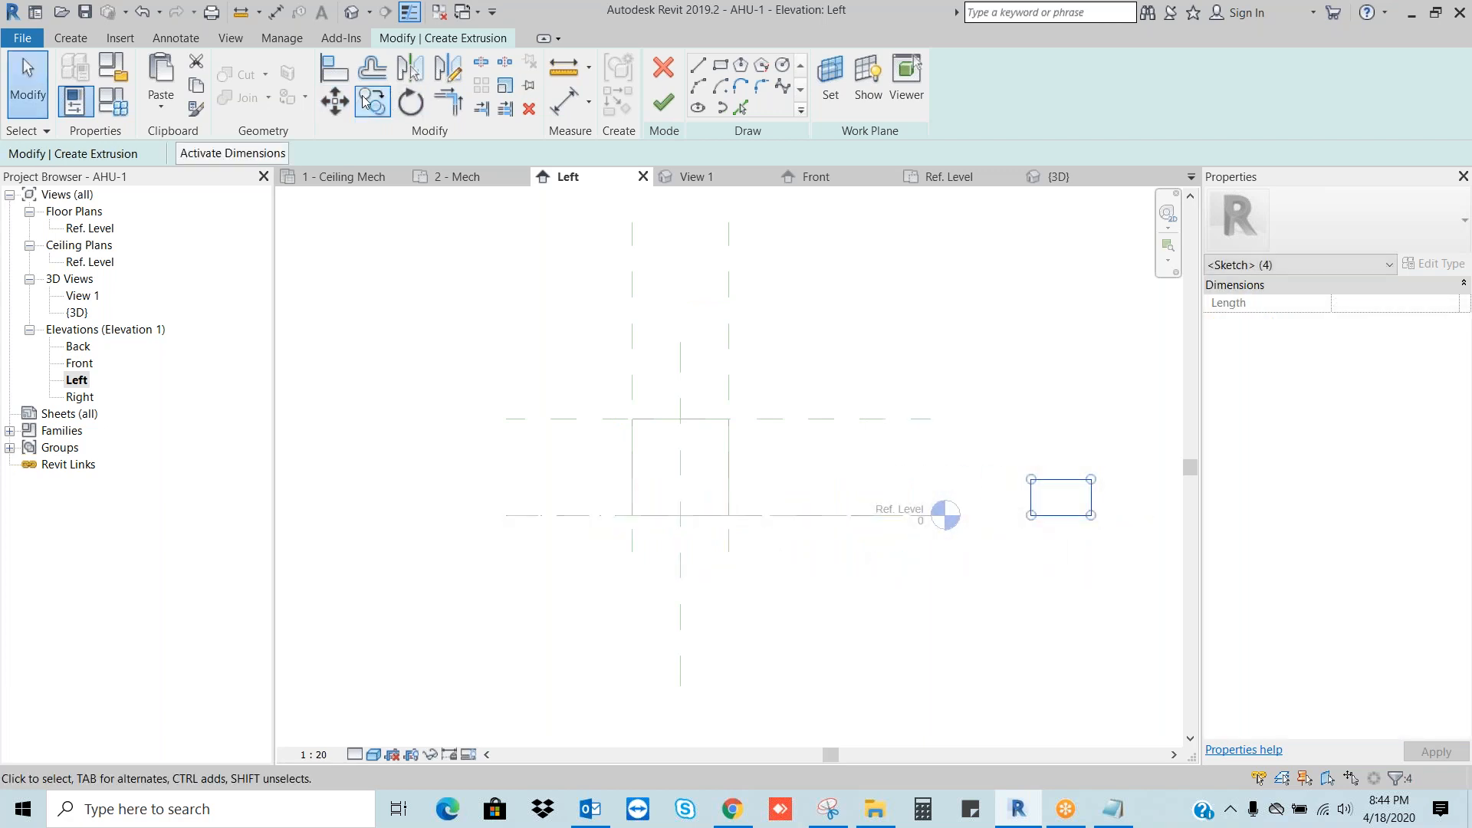
left_click(343, 105)
left_click(1060, 515)
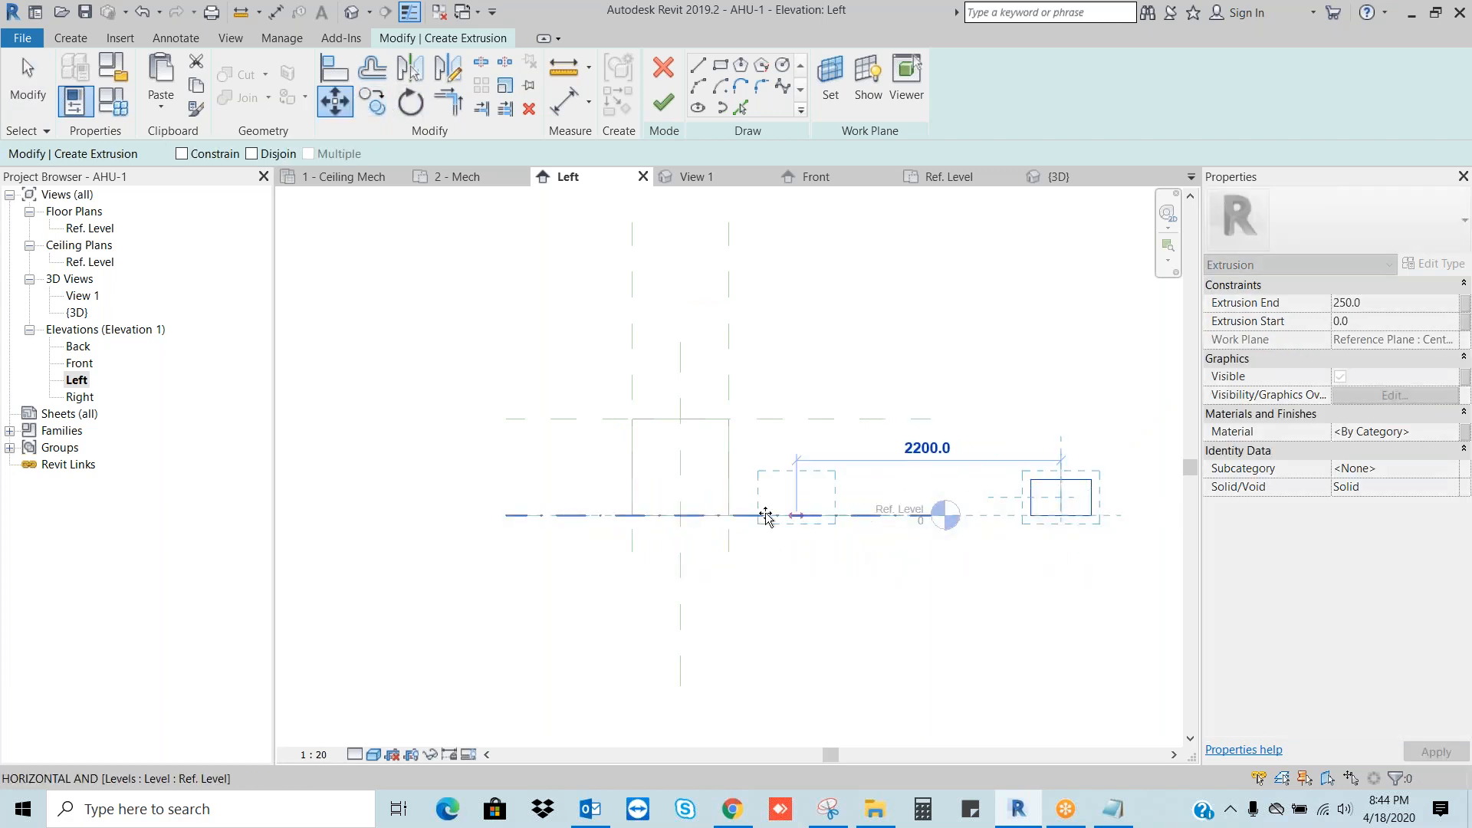
left_click(681, 515)
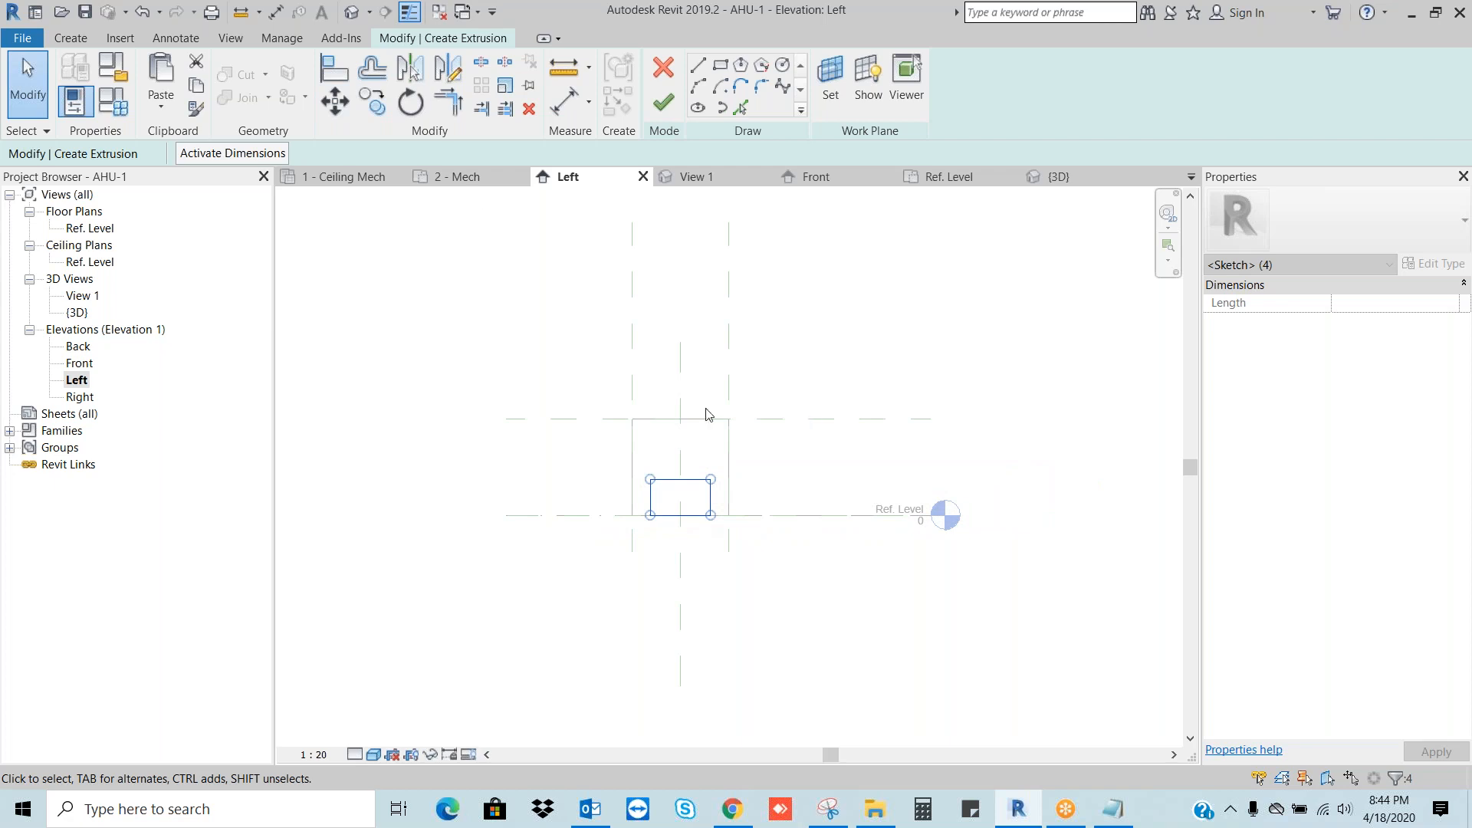
Move the rectangle up from the Ref. Level by its own 300 mm height and finish the extrusion.
left_click(338, 103)
left_click(758, 515)
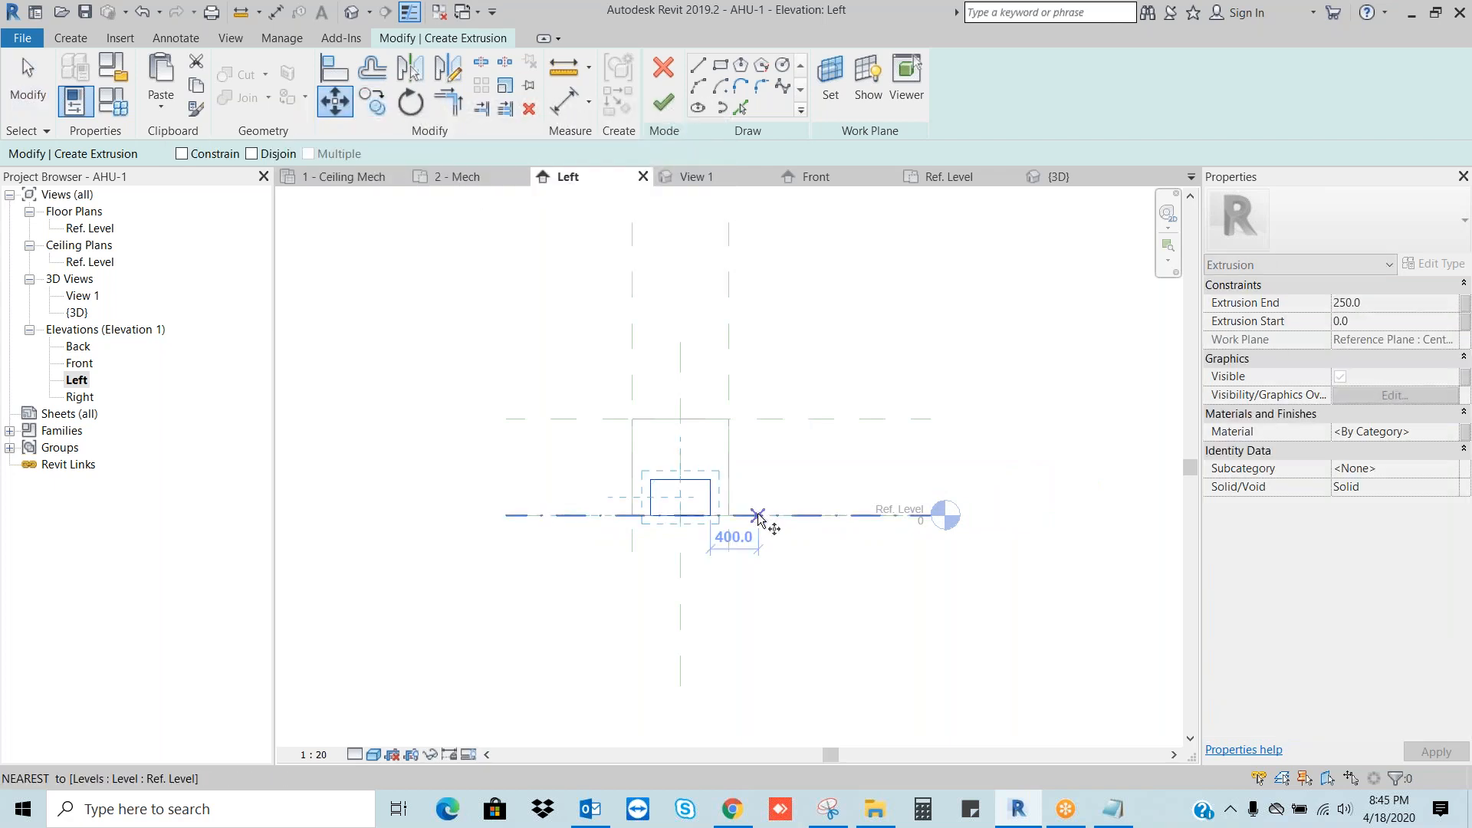
left_click(758, 481)
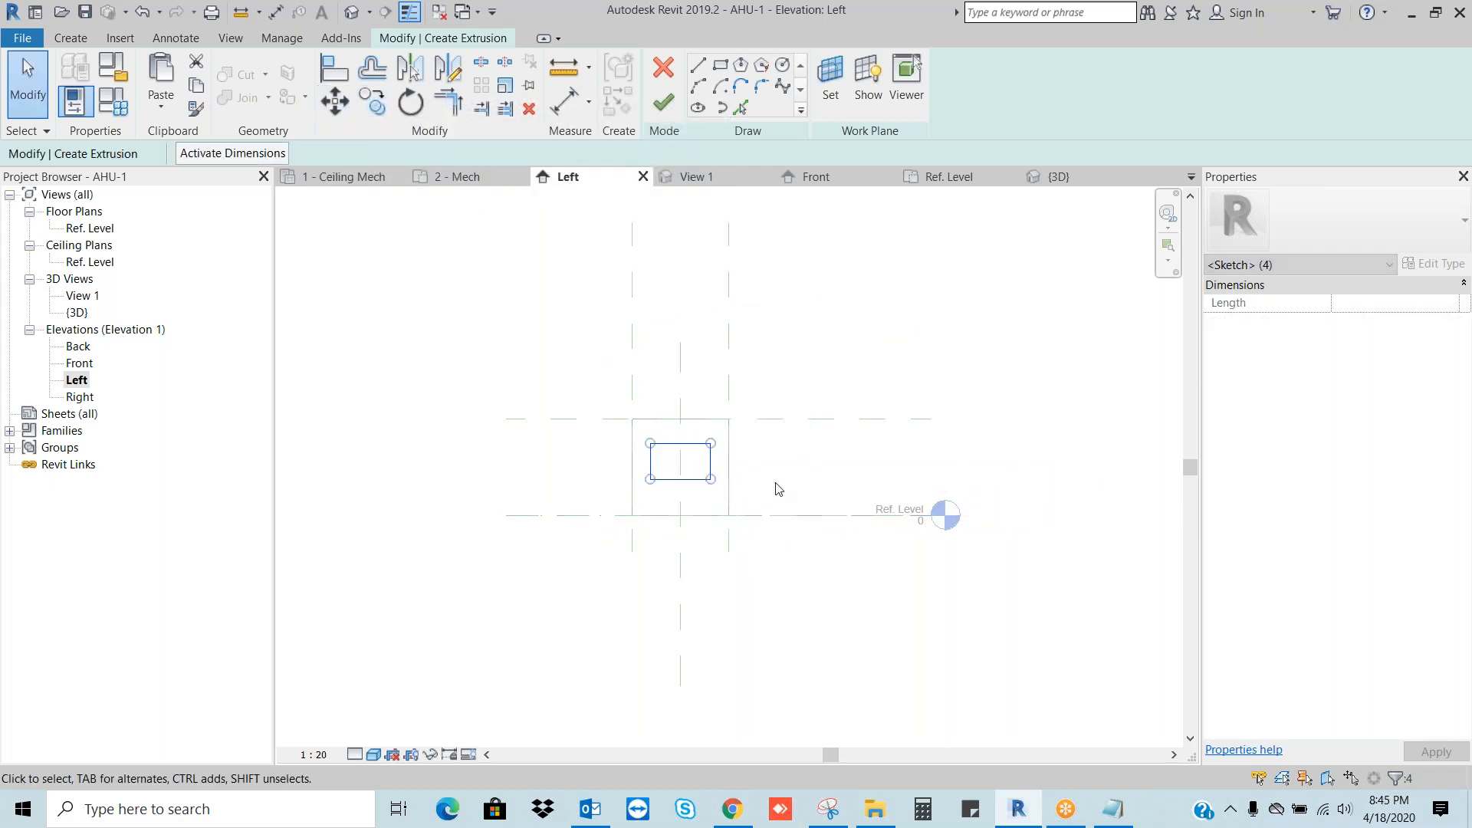
key("Escape")
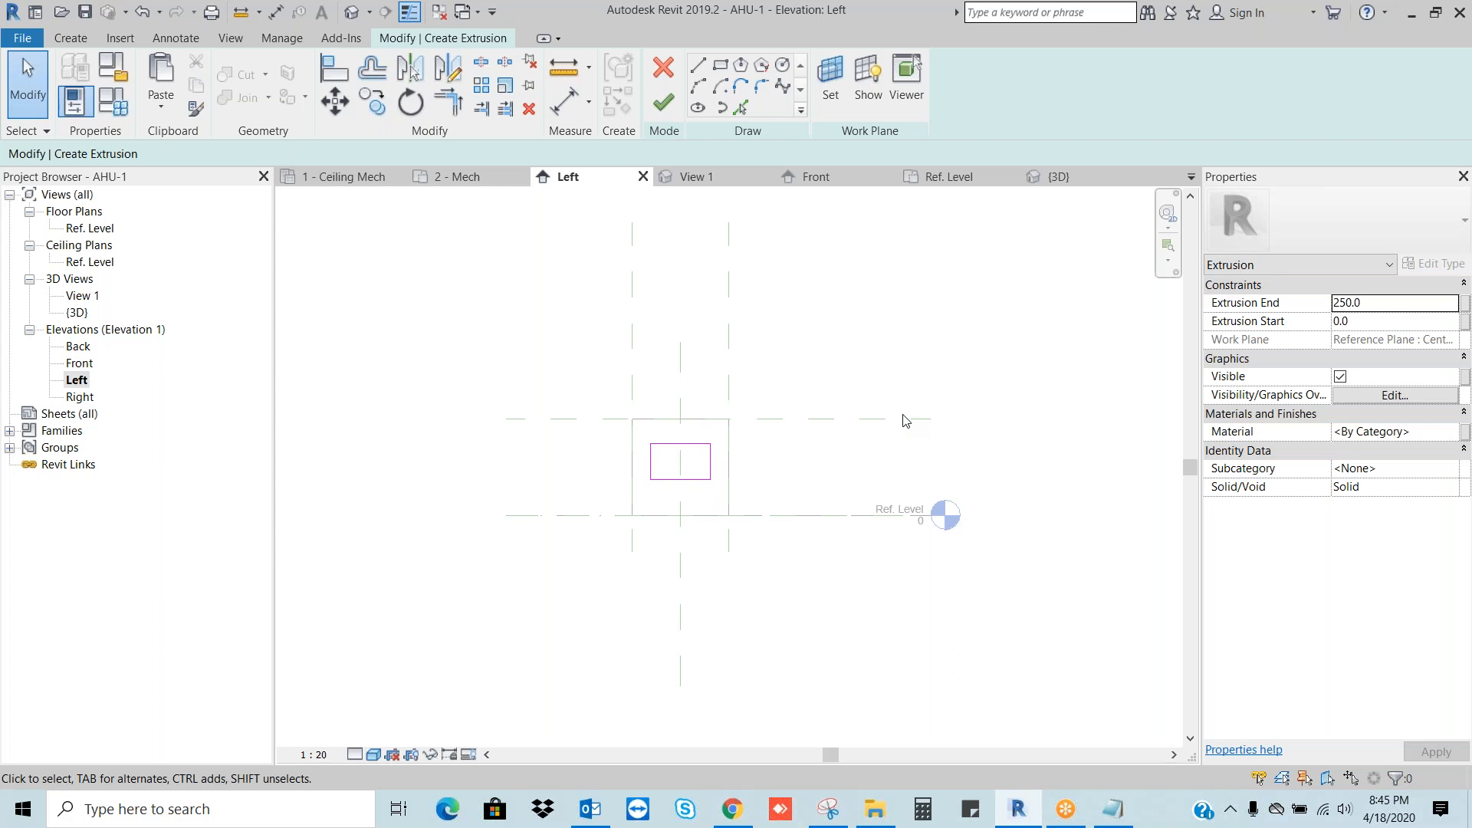
left_click(664, 102)
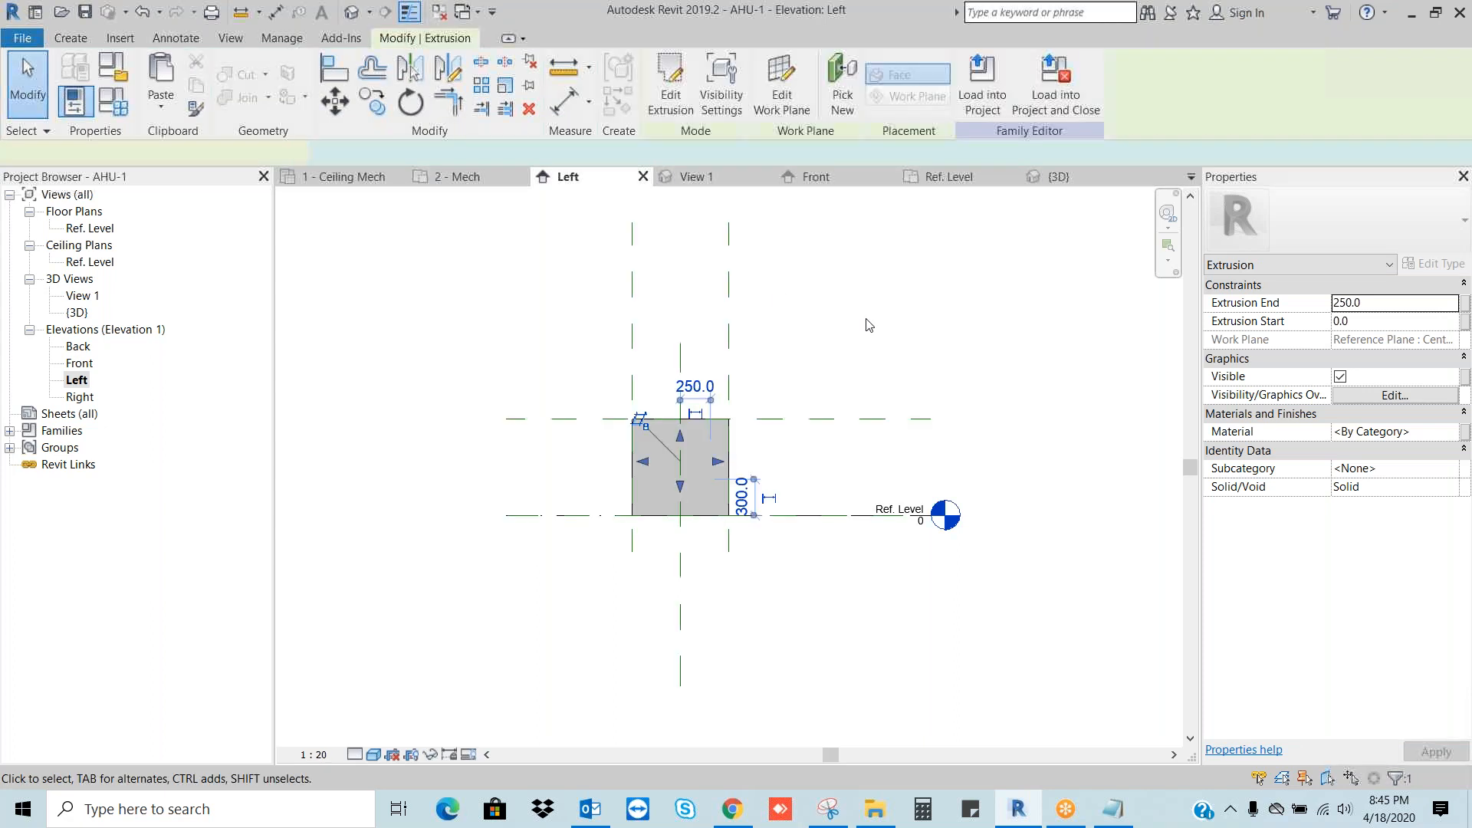
Open the Front elevation and set it to Fine detail level with the Wireframe visual style.
double_click(79, 362)
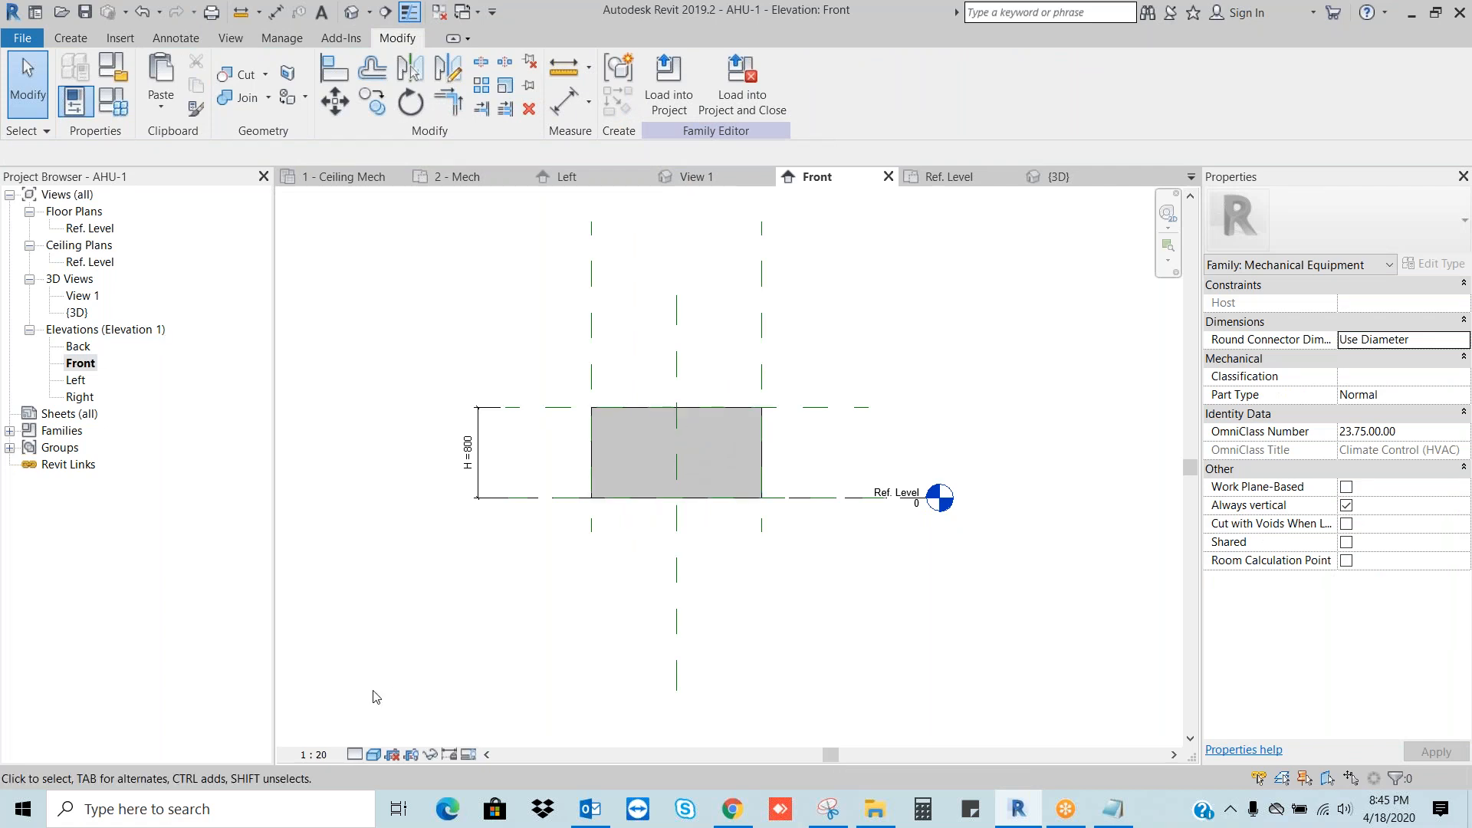
left_click(355, 755)
left_click(385, 713)
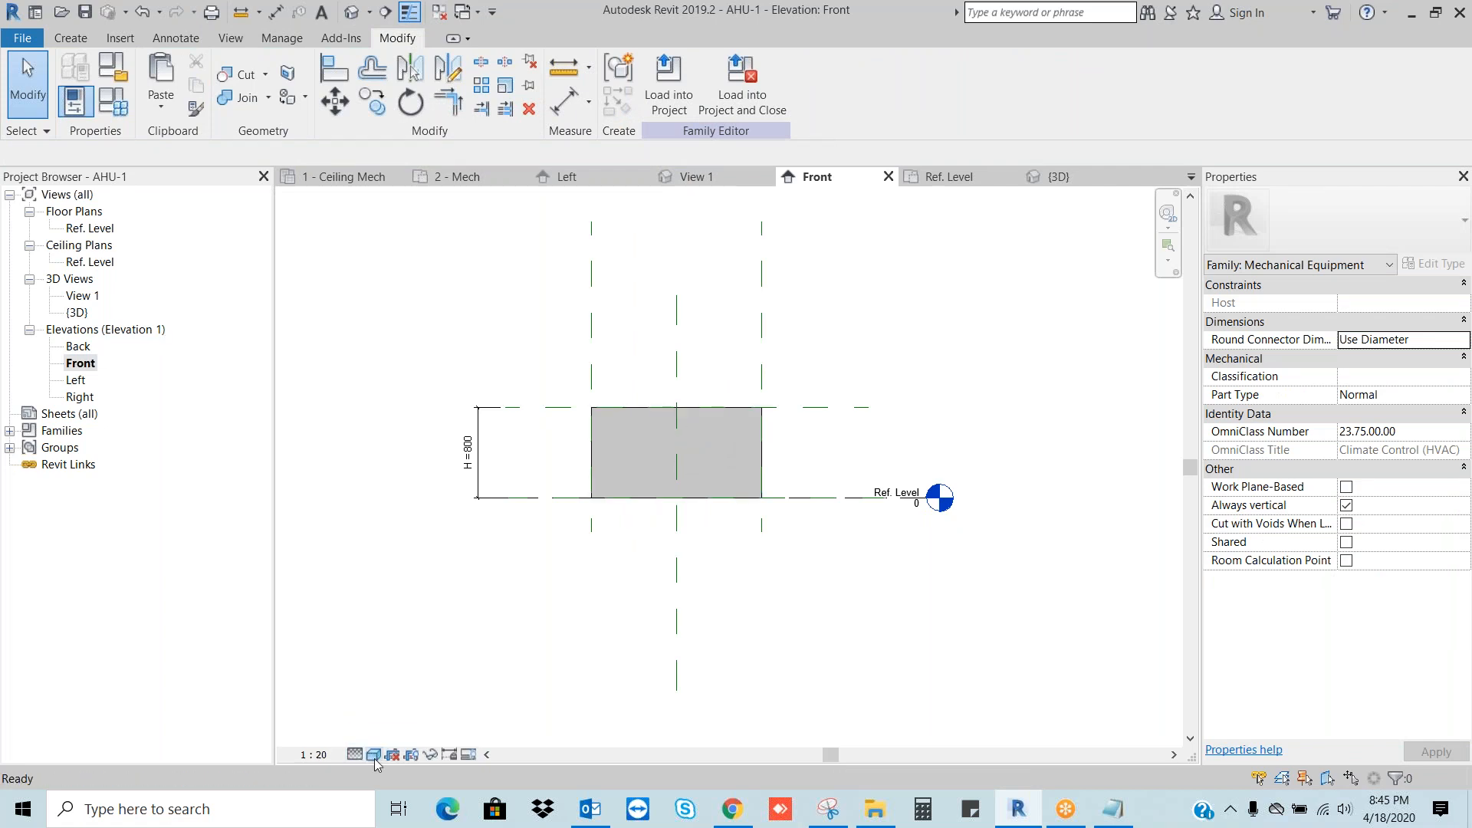
left_click(373, 754)
left_click(412, 639)
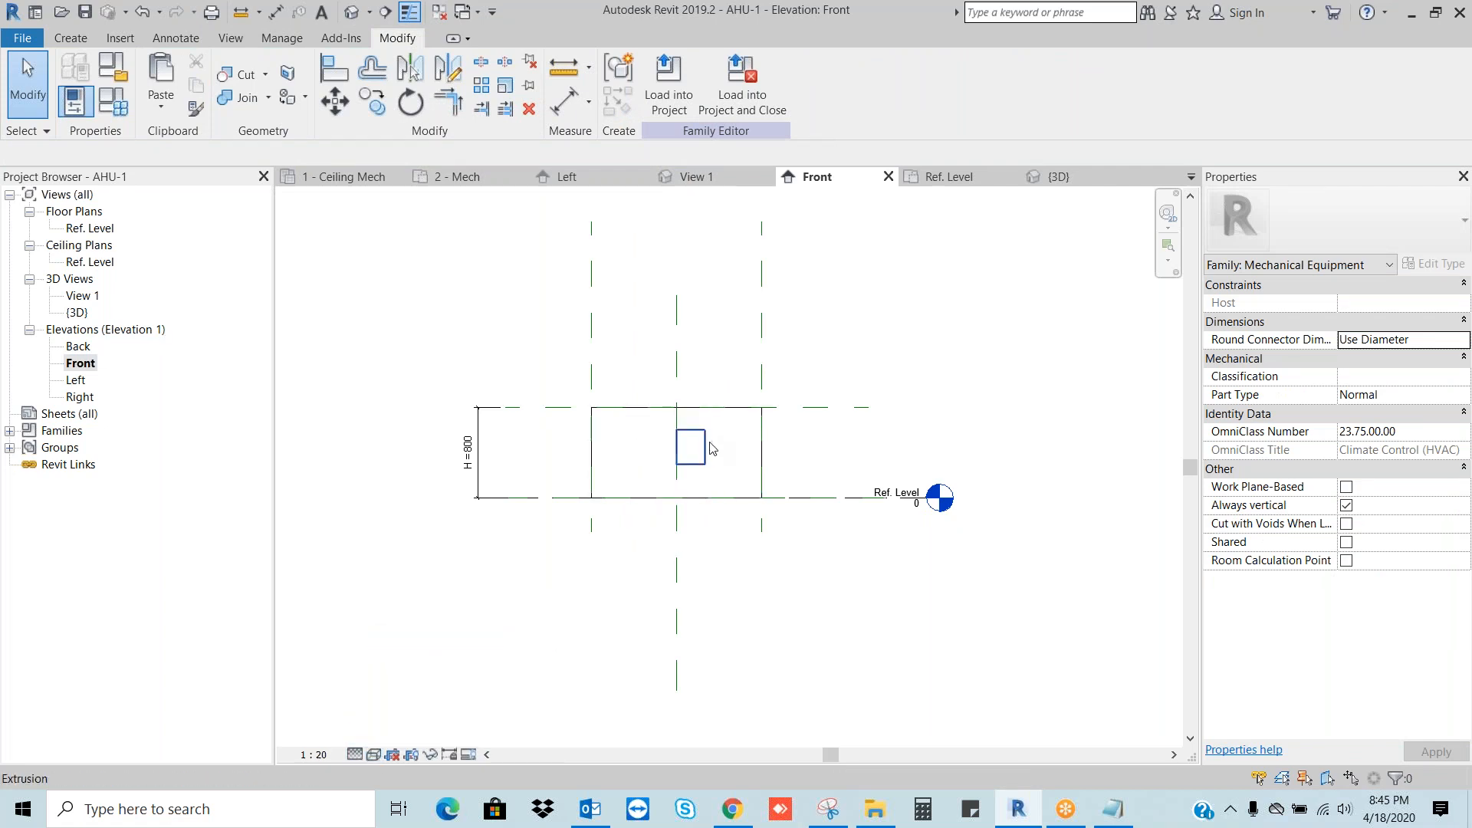
Draw a vertical reference plane just outside the box's right side in the Front elevation.
left_click(71, 38)
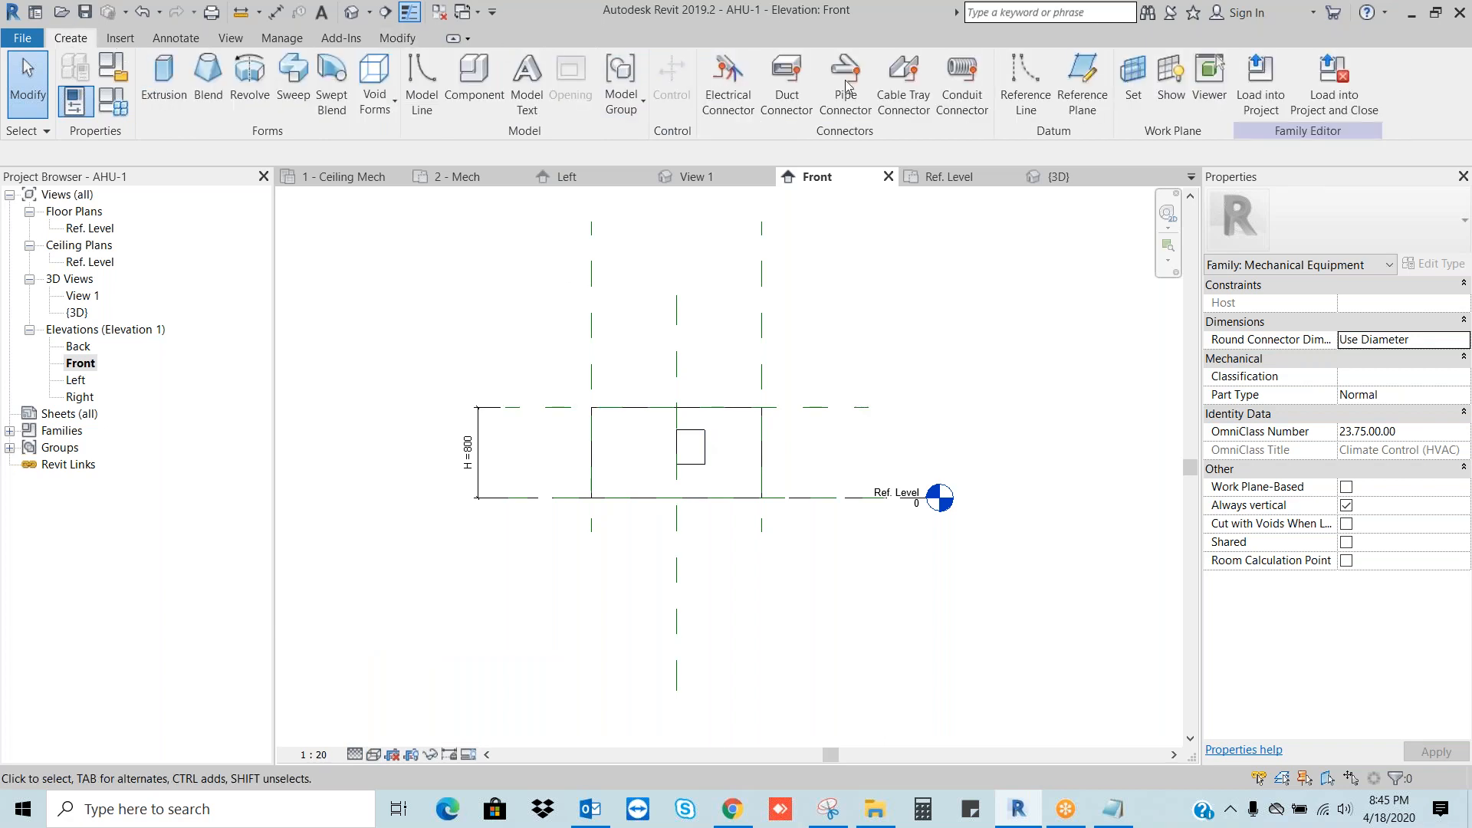
left_click(1082, 83)
left_click(782, 372)
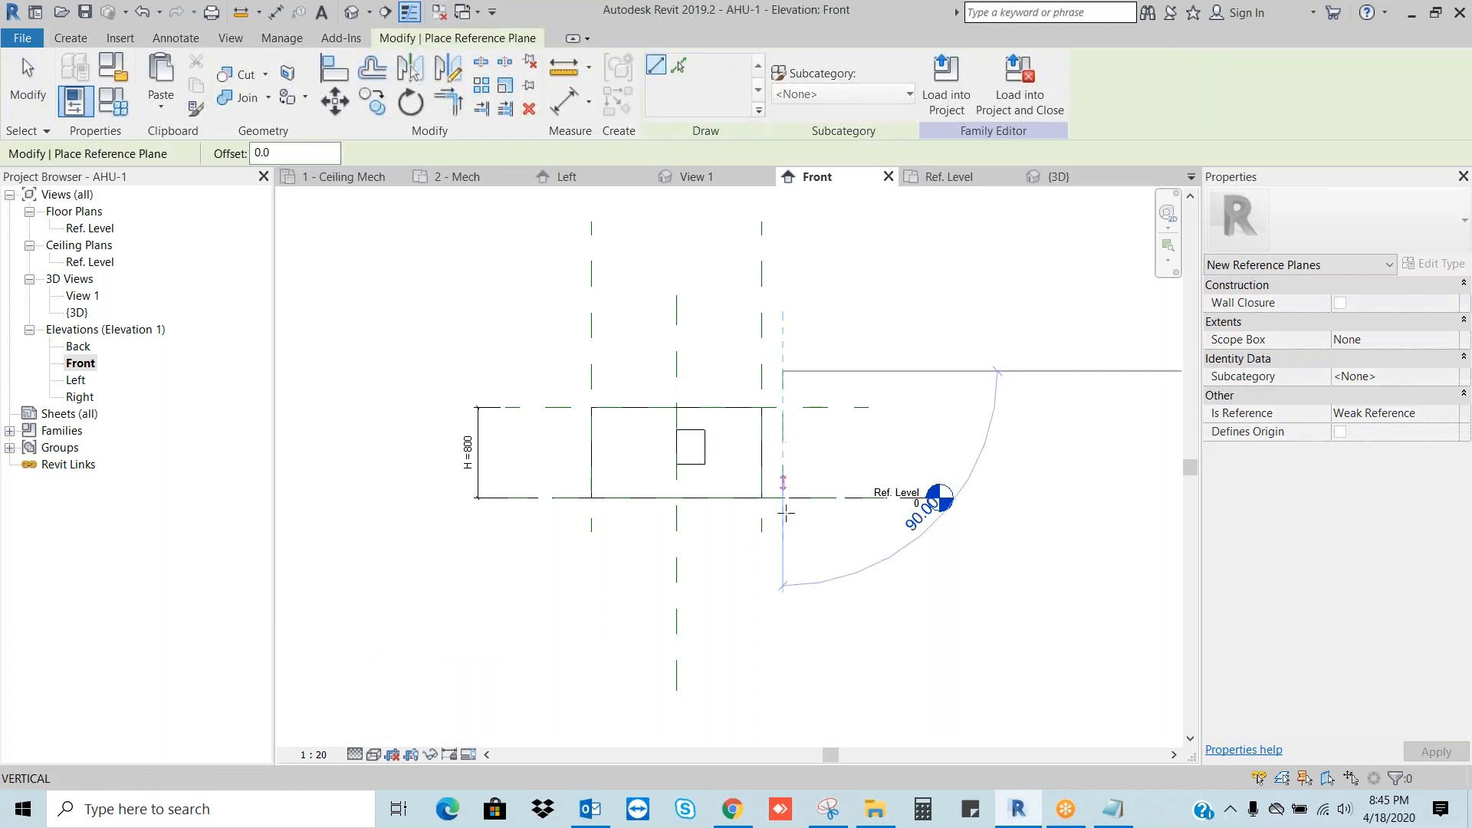
left_click(783, 545)
key("Escape")
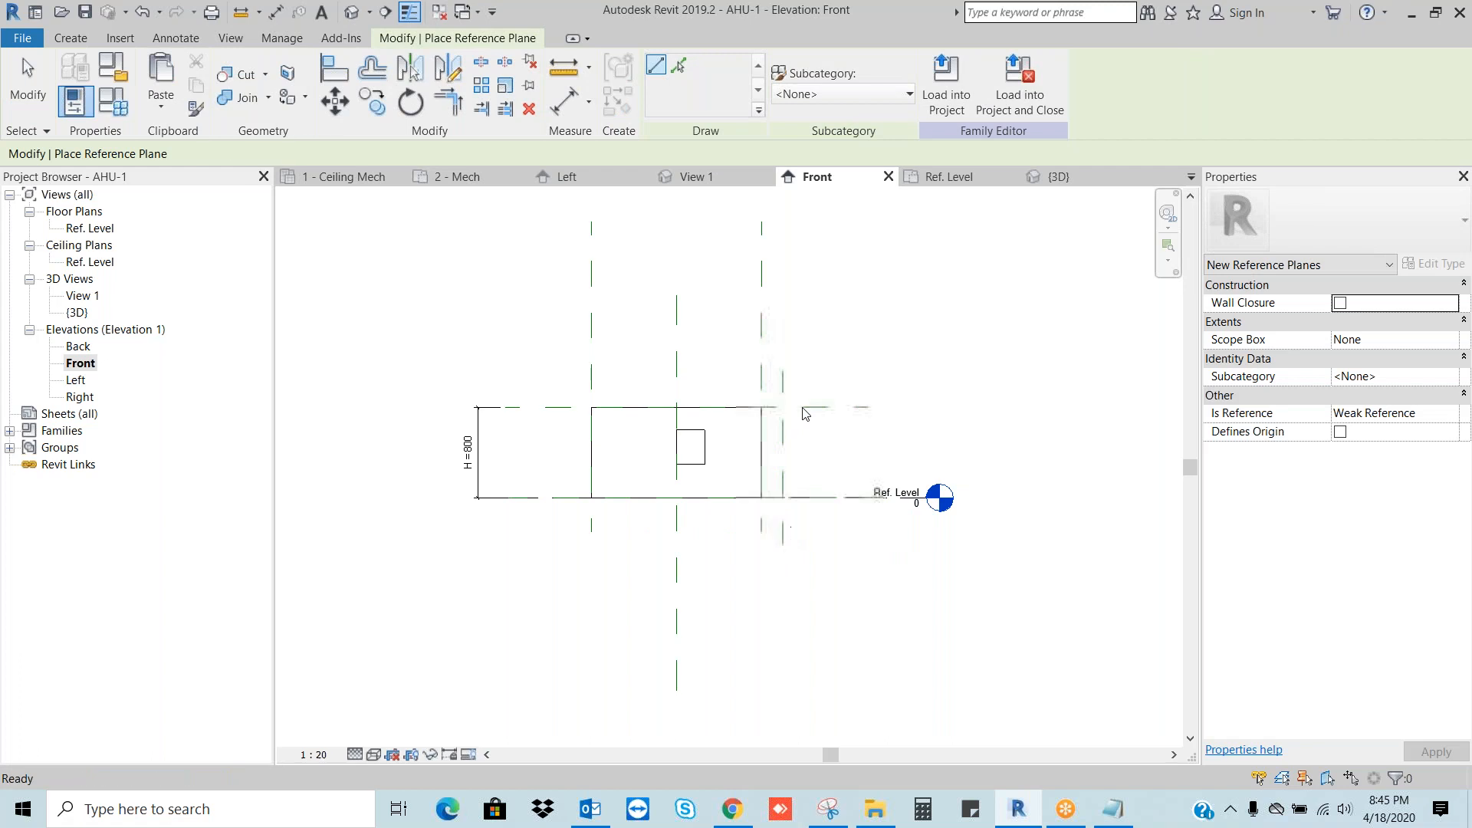
key("Escape")
Dimension the new reference plane from the box's right side and set the offset to 150 mm.
key("d")
key("i")
left_click(782, 387)
left_click(807, 296)
key("Escape")
key("Escape")
left_click(782, 381)
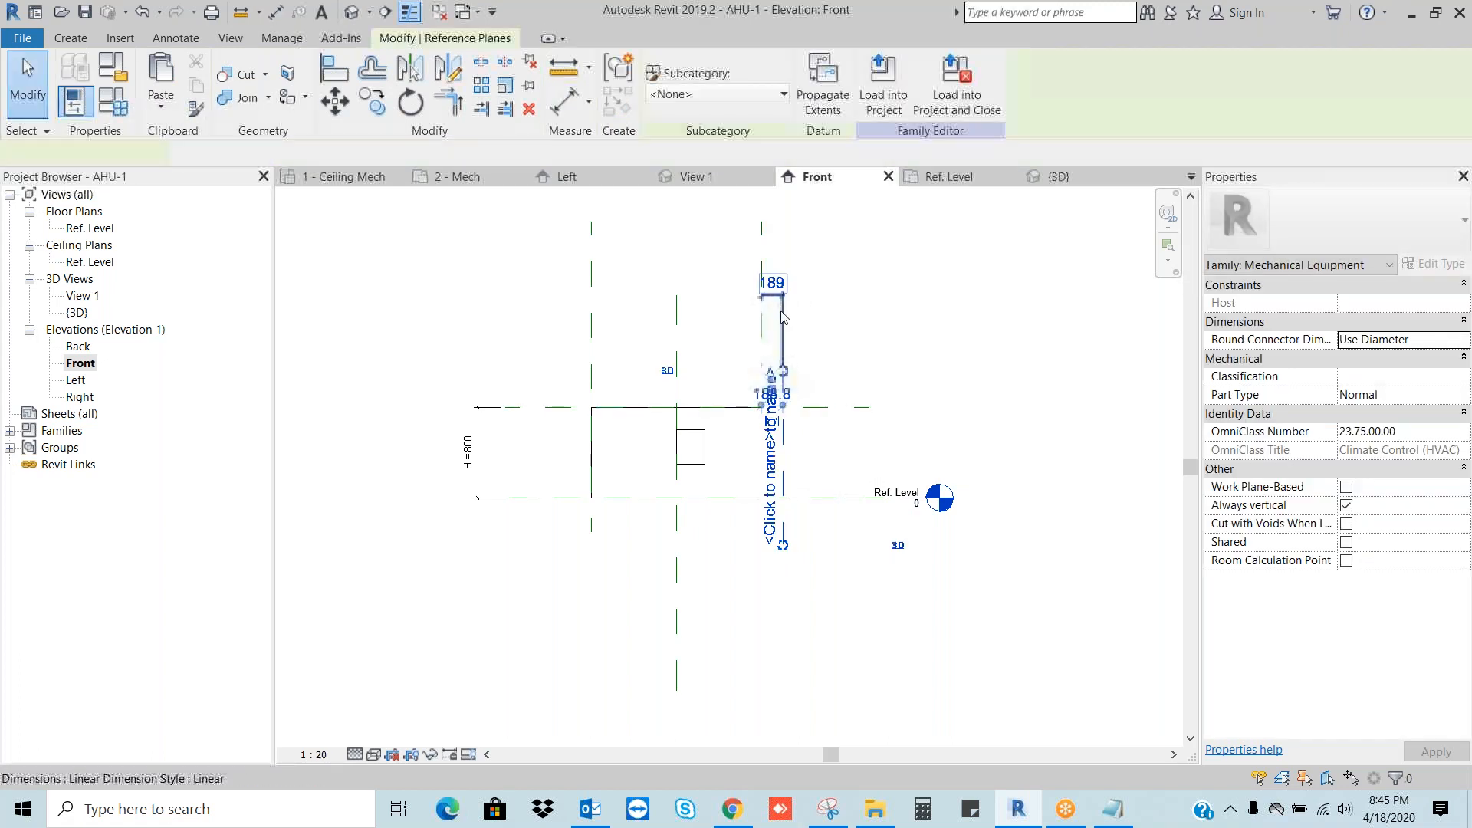
left_click(773, 283)
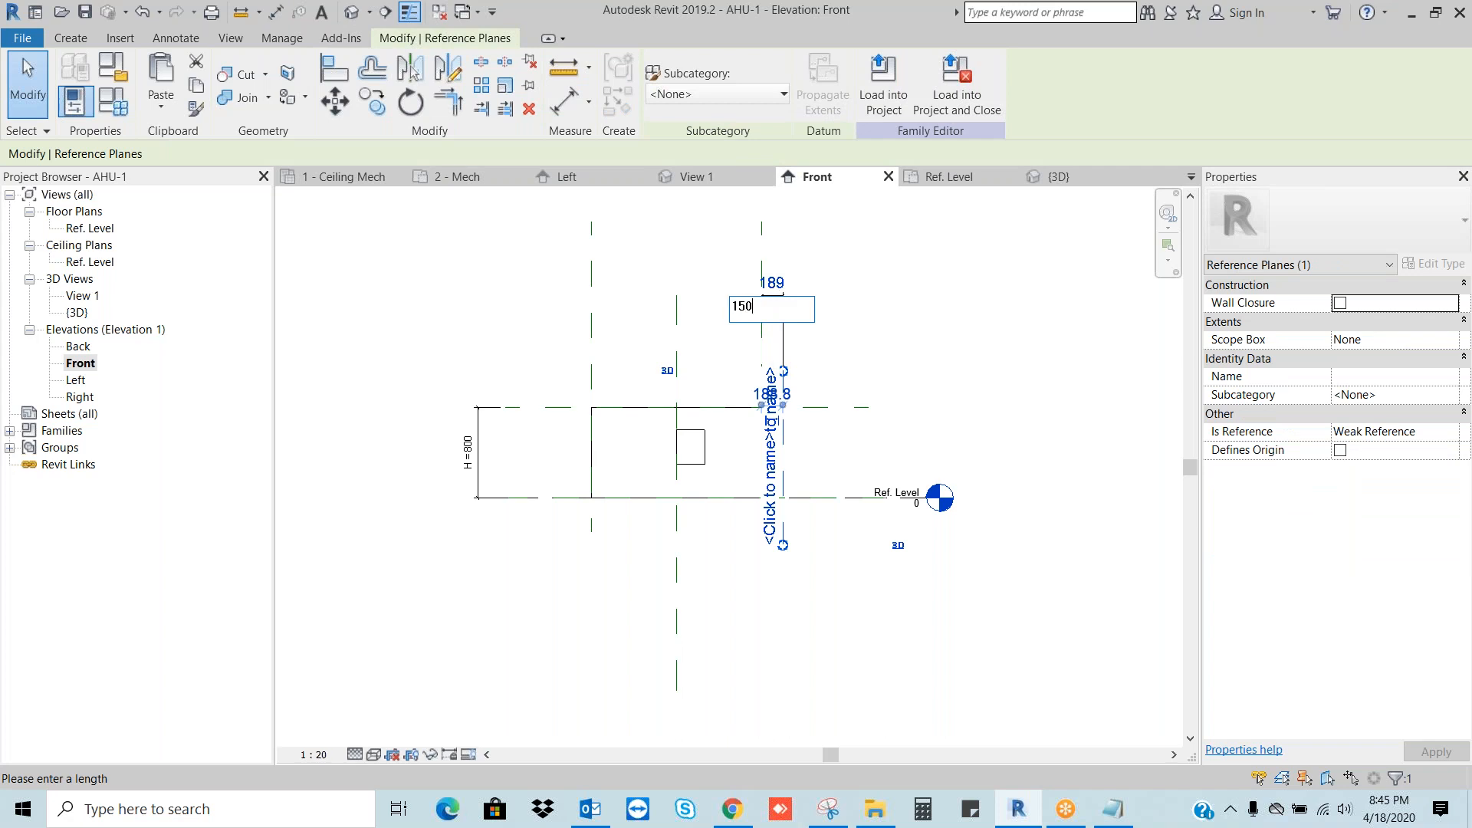
key("Return")
key("Escape")
Stretch the duct extrusion to span from the box's right side to the offset reference plane, locking its outer end to that plane.
scroll(694, 438, "up", 3)
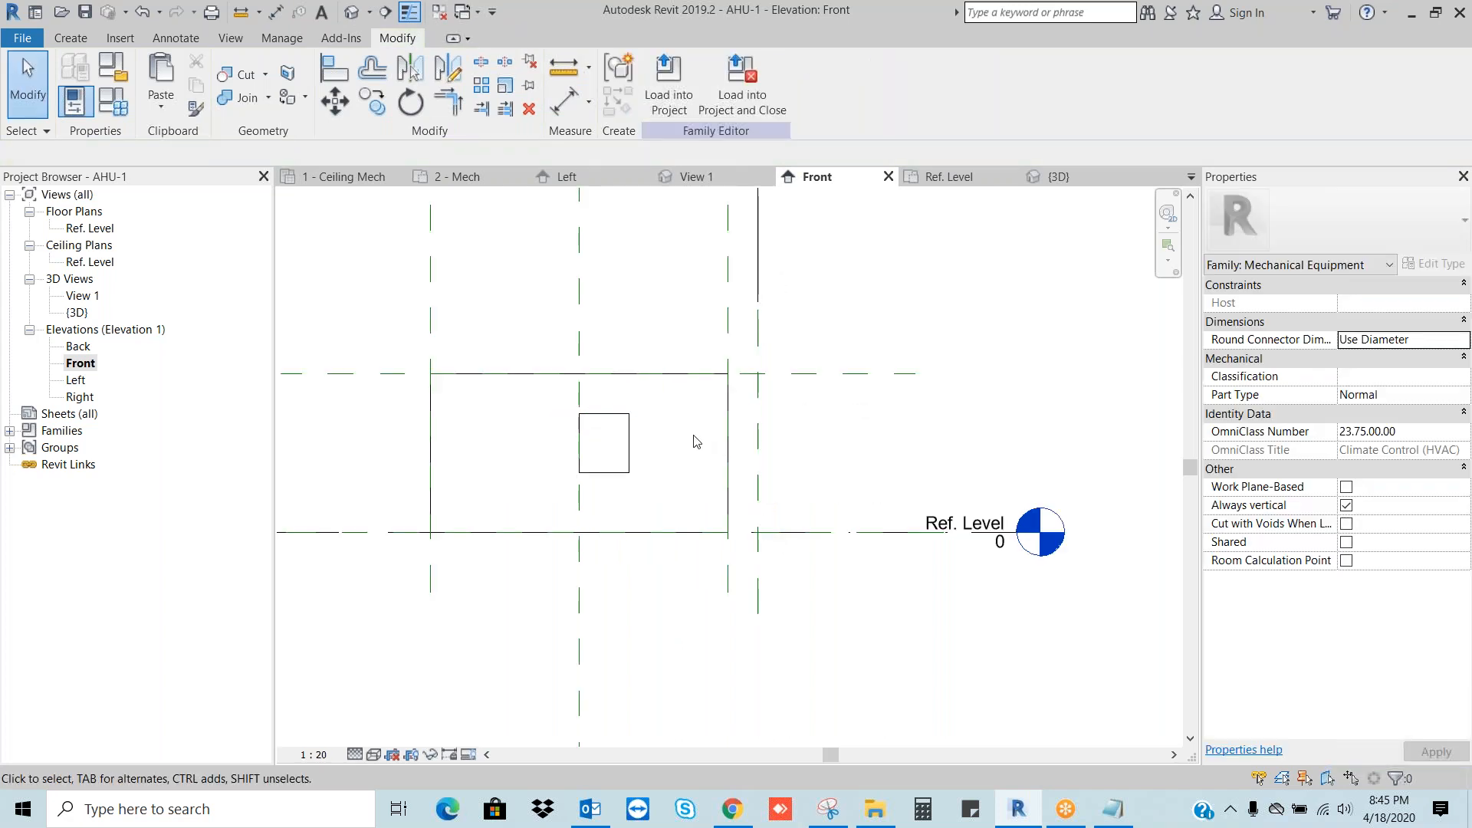
left_click(627, 444)
left_click_drag(634, 443, 765, 452)
left_click(784, 491)
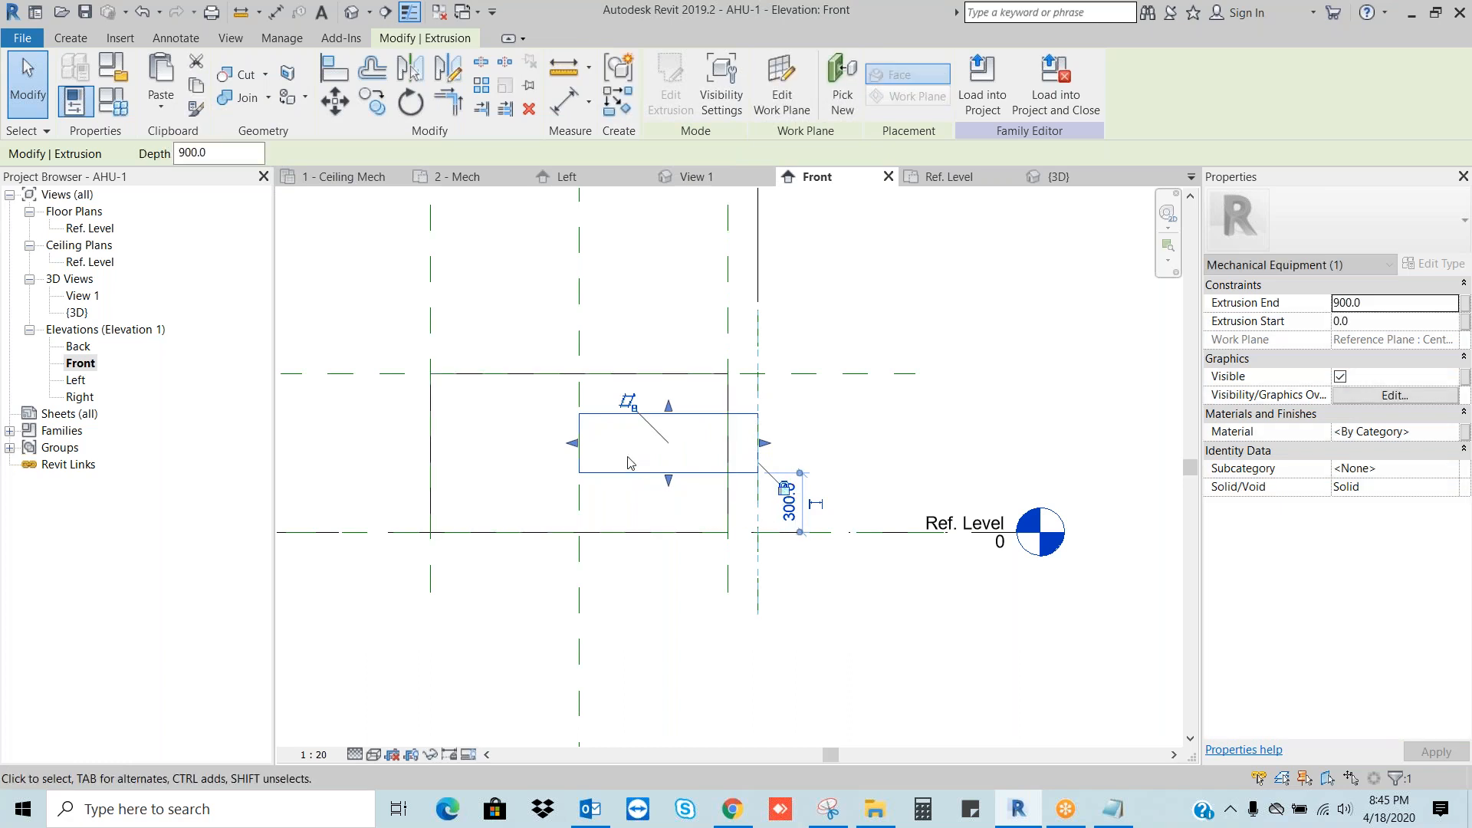
left_click_drag(577, 443, 728, 444)
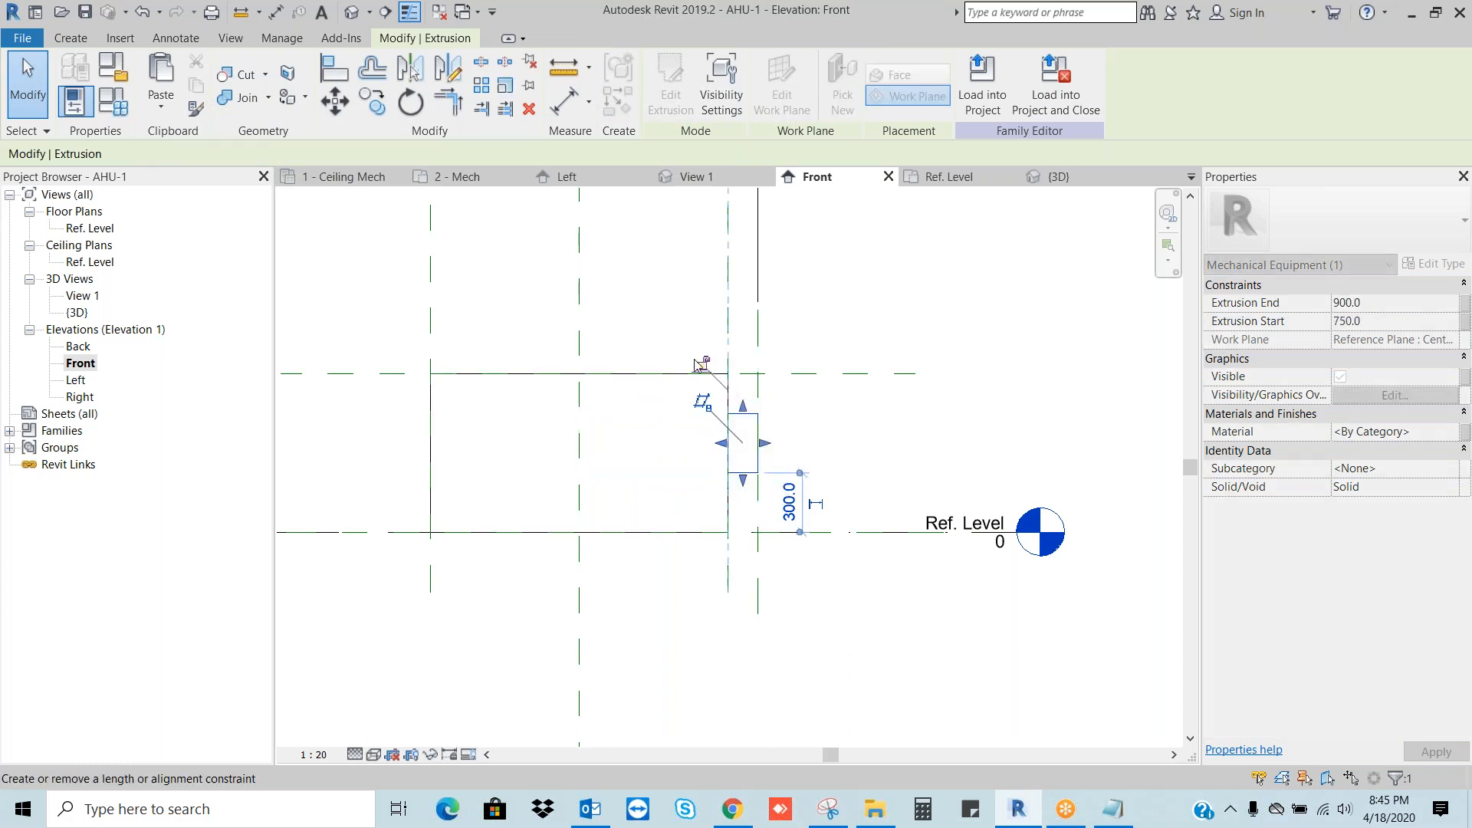
Lock the 150 mm dimension between the box's right side and the offset reference plane.
scroll(861, 316, "down", 2)
left_click(861, 315)
left_click(819, 301)
scroll(835, 318, "up", 3)
scroll(843, 319, "down", 5)
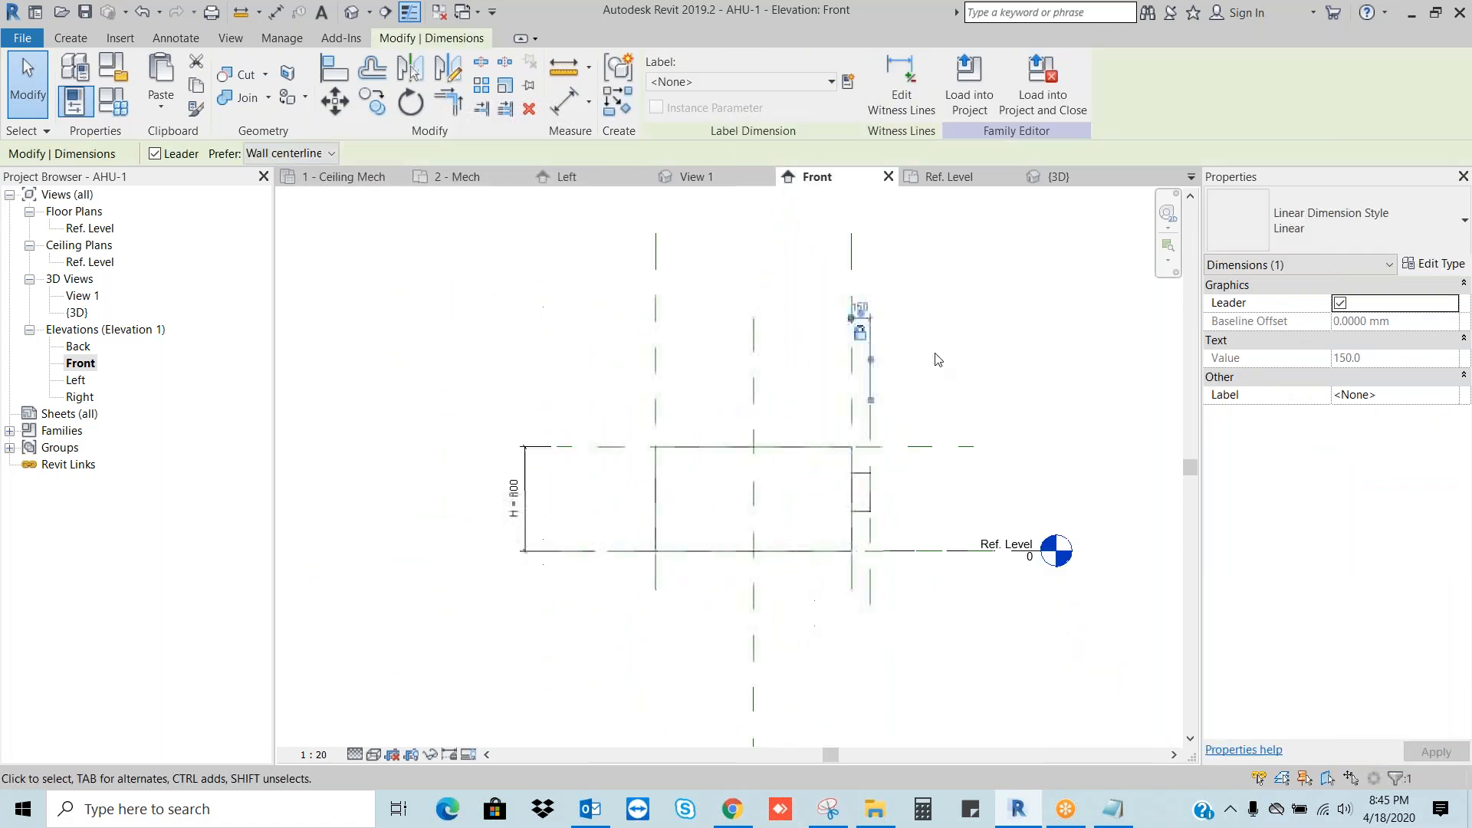
left_click(942, 426)
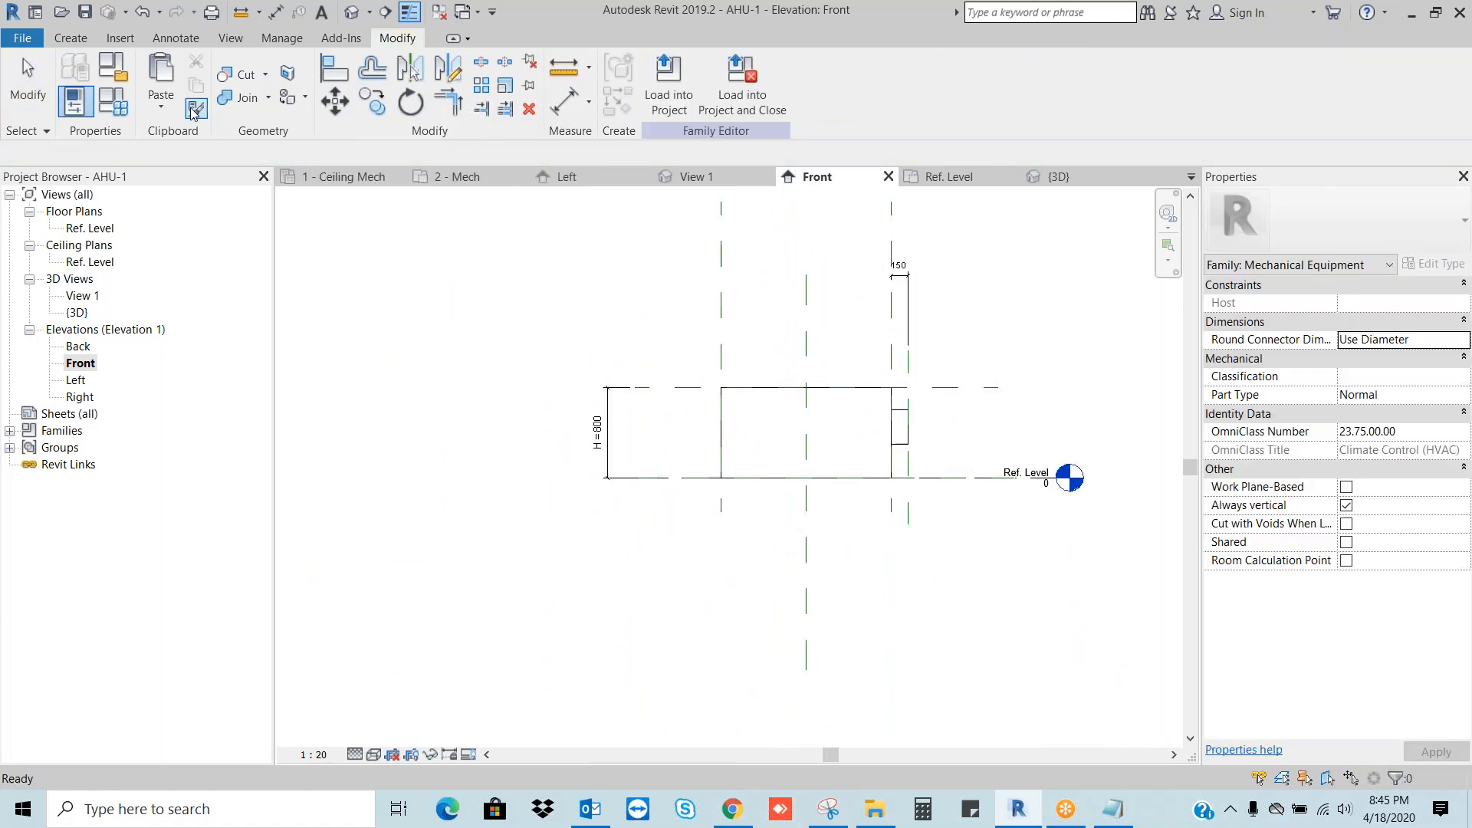
Draw a vertical reference plane outside the box's left side.
left_click(70, 38)
left_click(1081, 77)
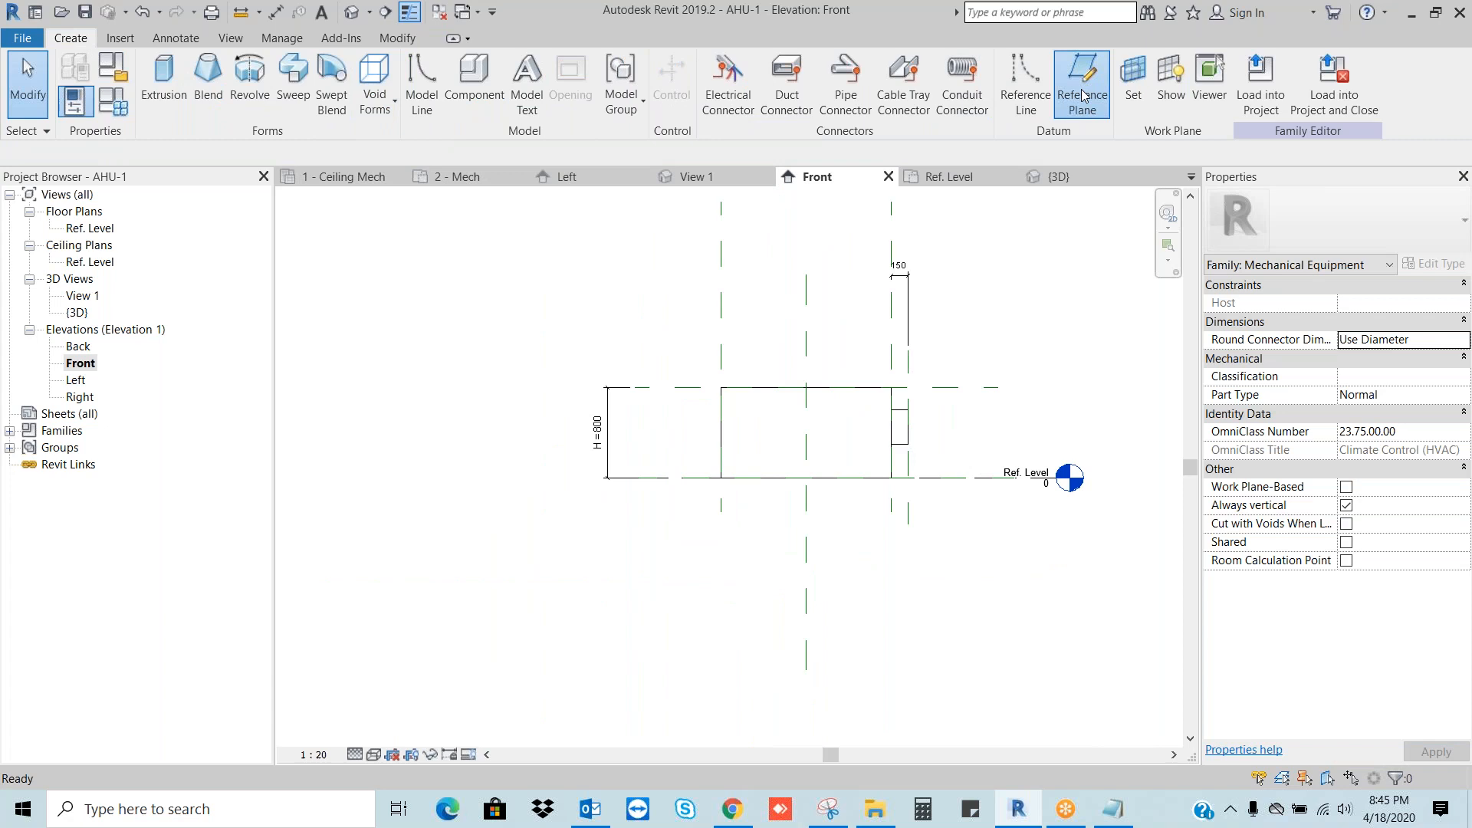
left_click(688, 346)
left_click(687, 560)
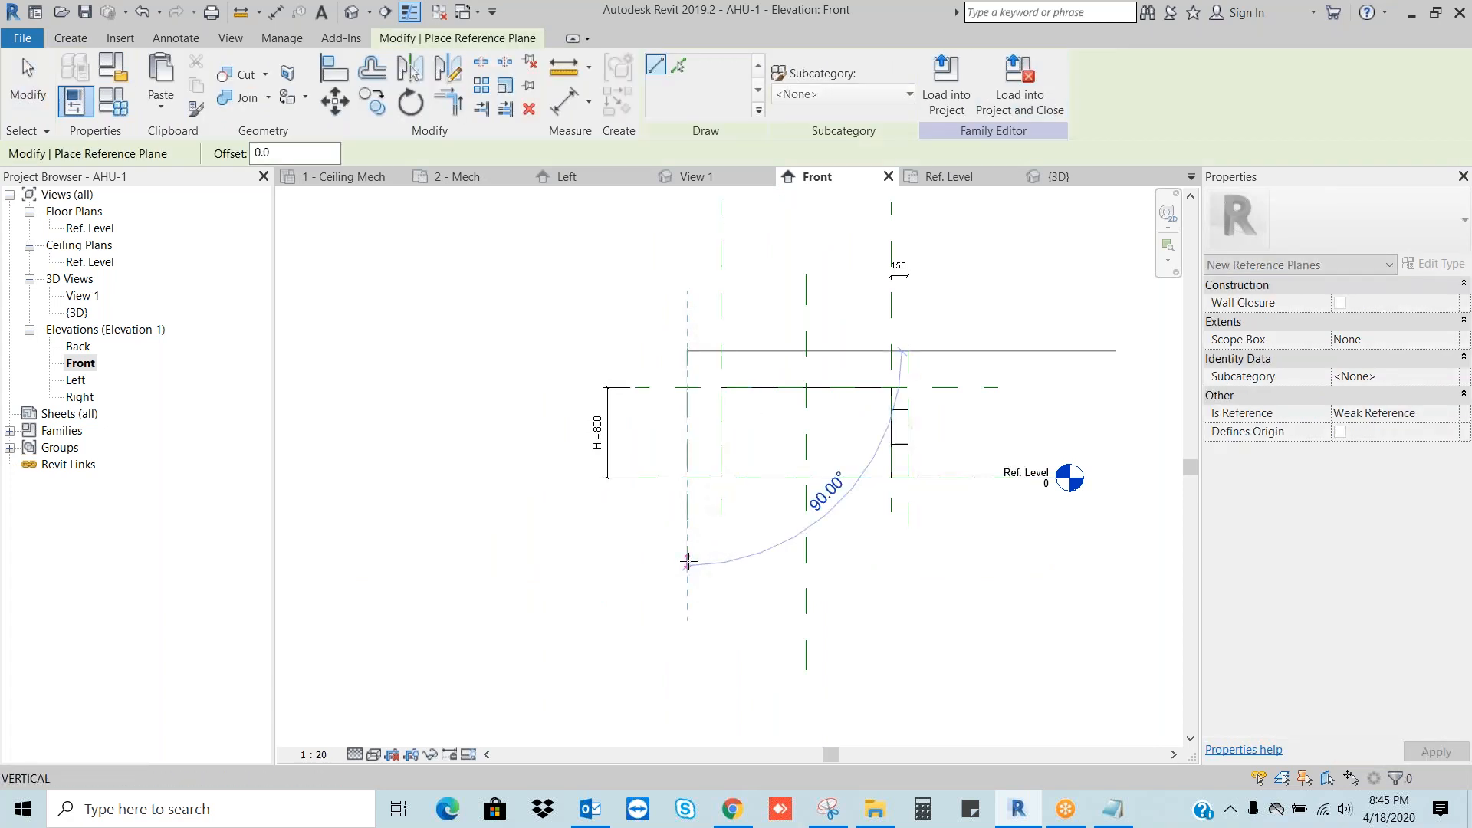
key("Escape")
key("Escape")
Mirror a copy of the duct extrusion about the Center (Left/Right) reference plane onto the box's left side.
left_click(908, 426)
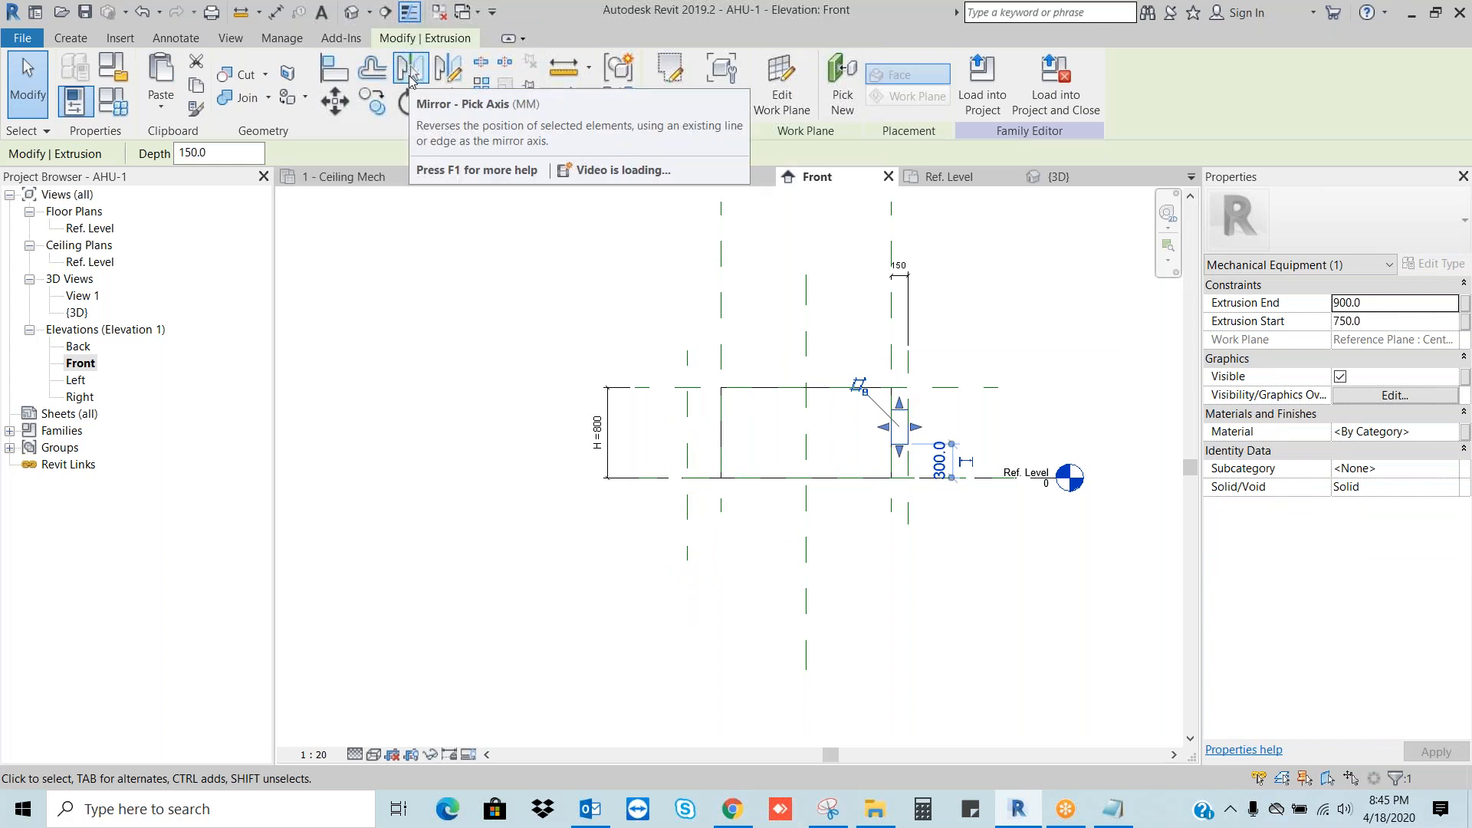
left_click(409, 77)
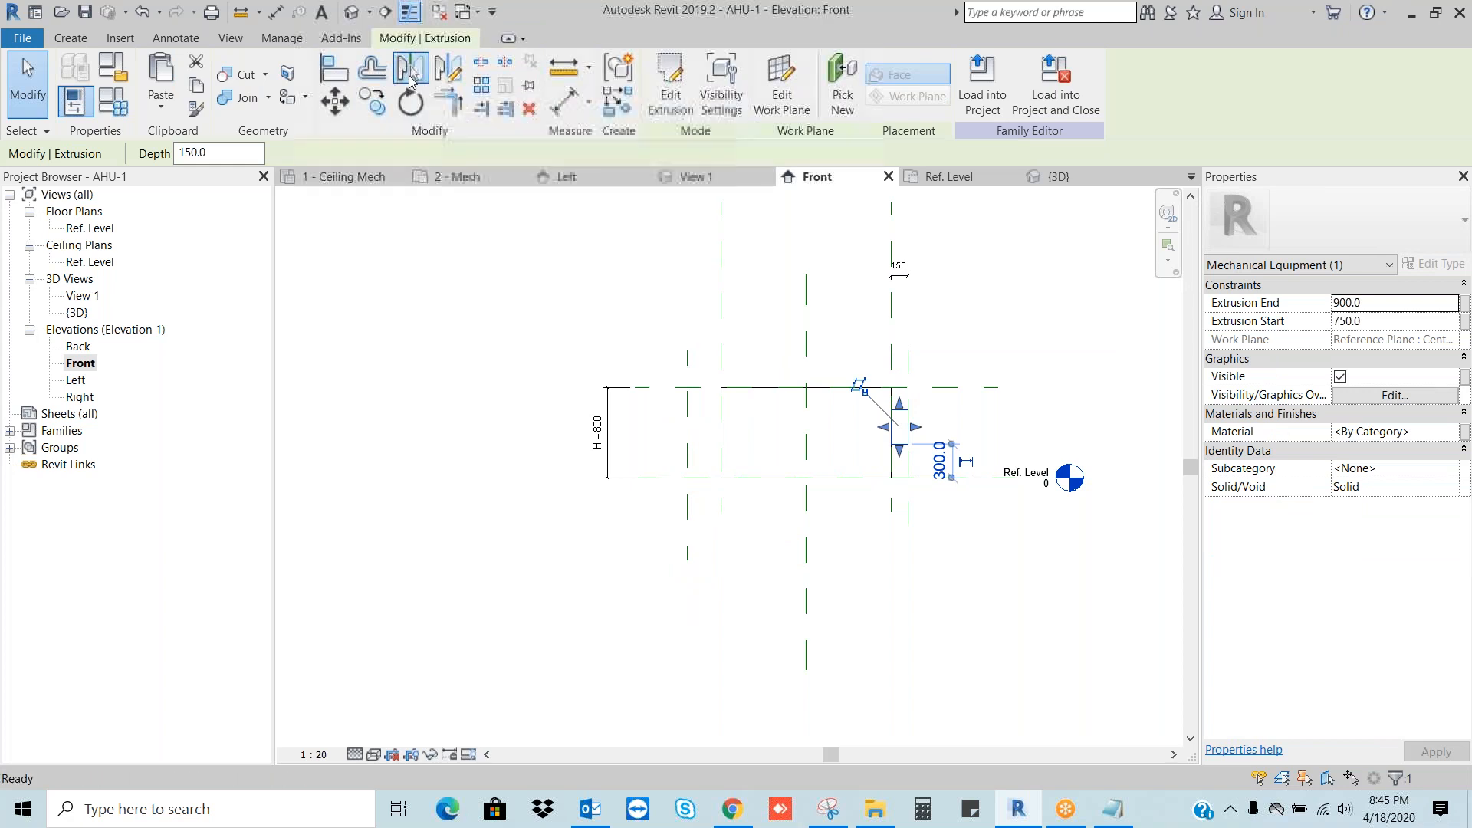
left_click(806, 341)
key("Escape")
Stretch the mirrored extrusion's outer end away from the box toward the left reference plane.
scroll(667, 440, "up", 2)
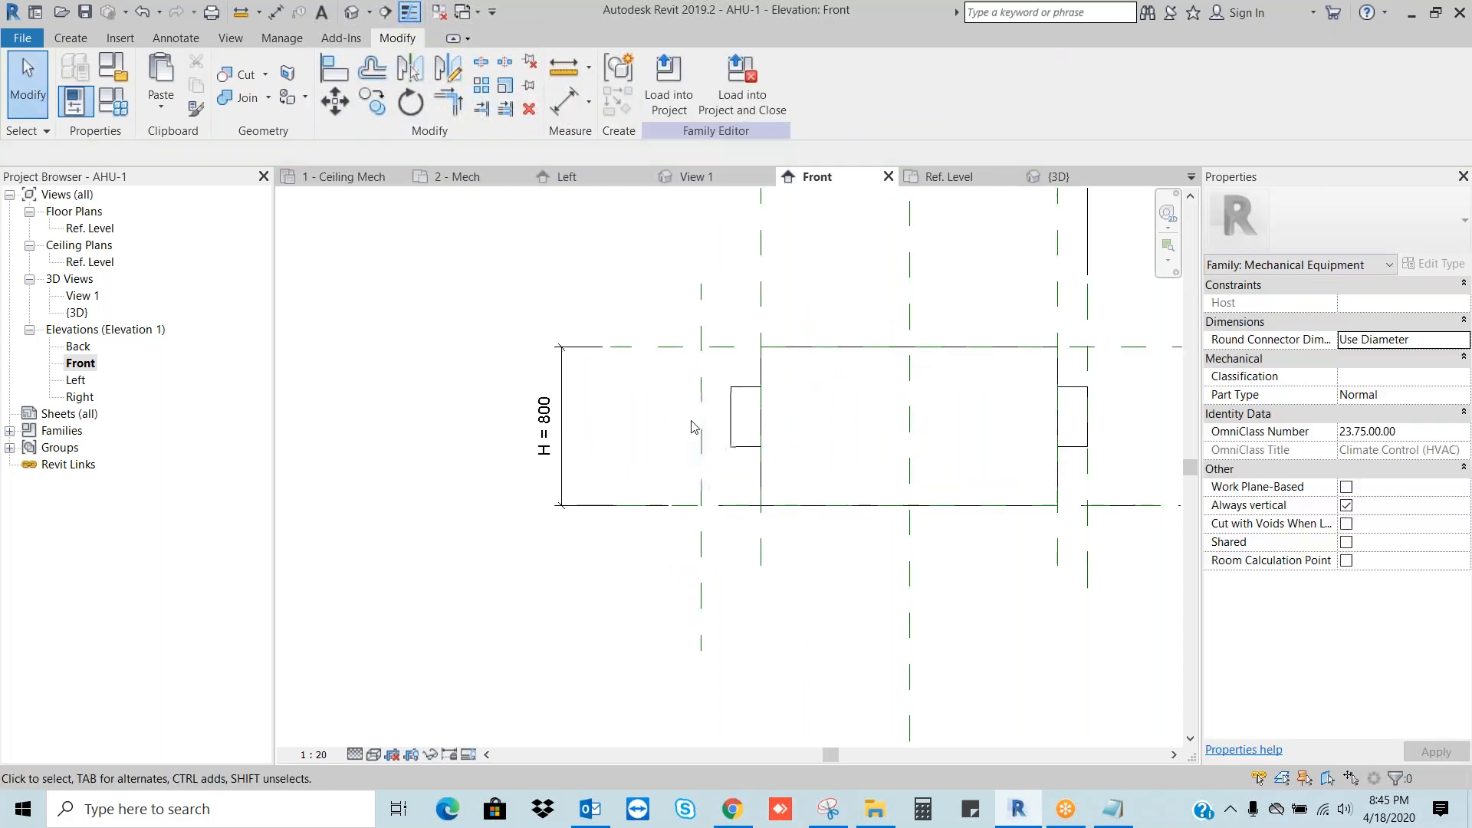
left_click(744, 388)
left_click_drag(765, 414, 716, 419)
left_click(786, 403)
left_click(732, 364)
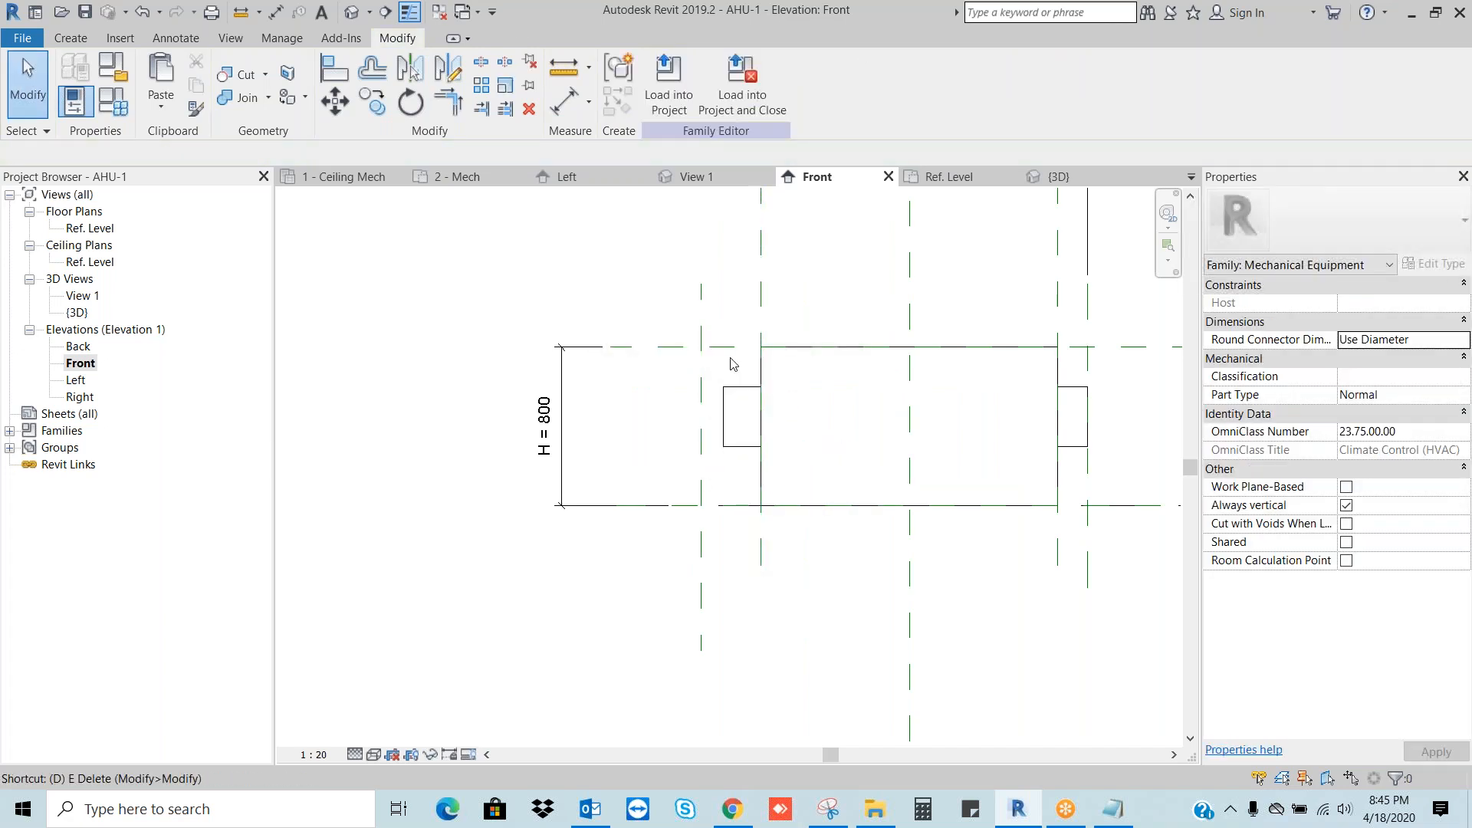
Dimension the left reference plane from the box's left side and lock the offset at 150 mm.
key("i")
left_click(702, 328)
left_click(762, 322)
left_click(733, 249)
key("Escape")
left_click(700, 335)
left_click(733, 234)
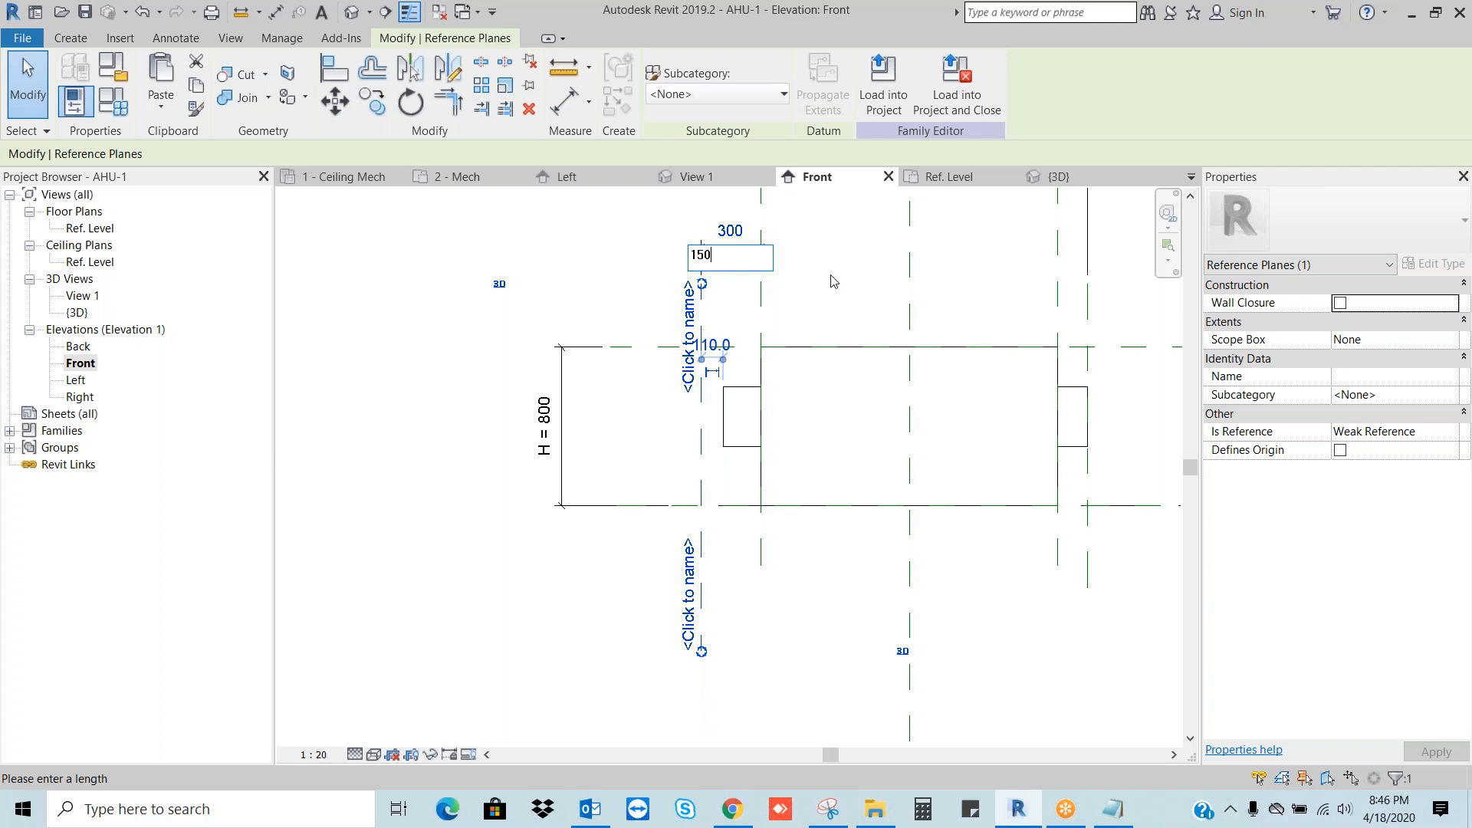
type("150")
key("Return")
key("Escape")
left_click(747, 272)
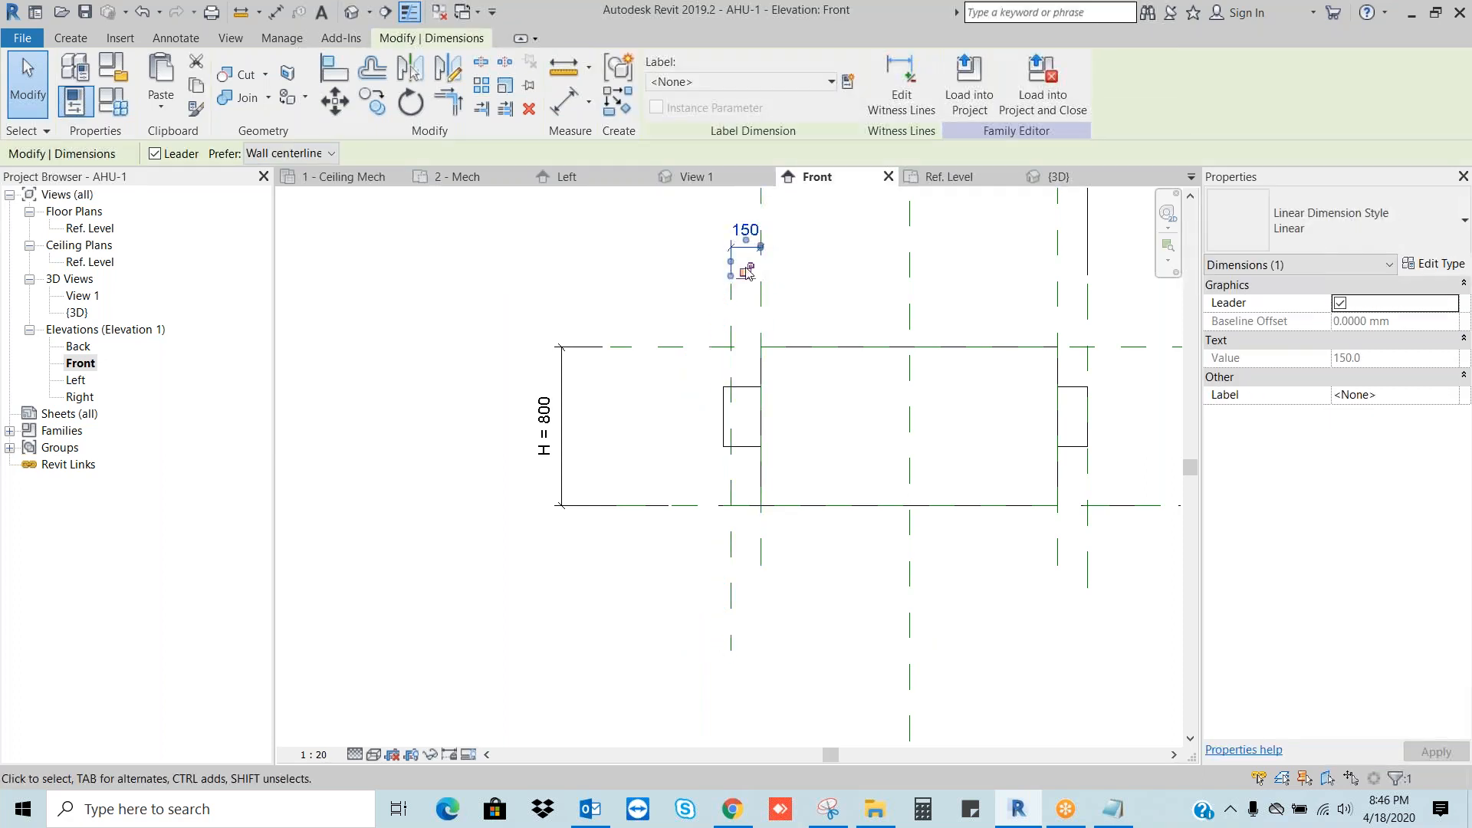
Pull the left duct extrusion's outer end onto the left reference plane so it matches the 150 mm offset.
key("Escape")
scroll(722, 417, "up", 3)
left_click(727, 413)
left_click_drag(710, 414, 739, 418)
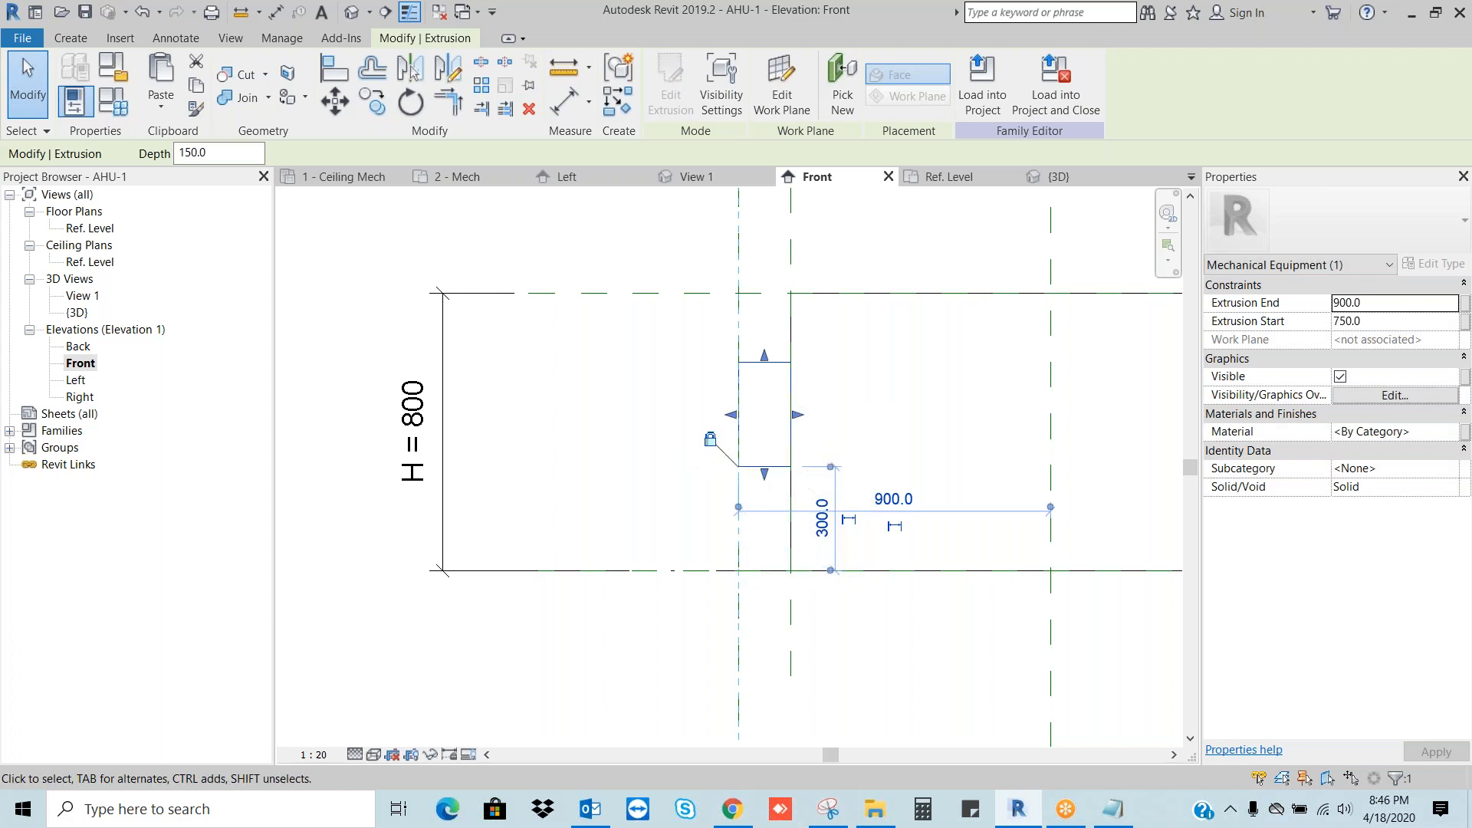
key("Escape")
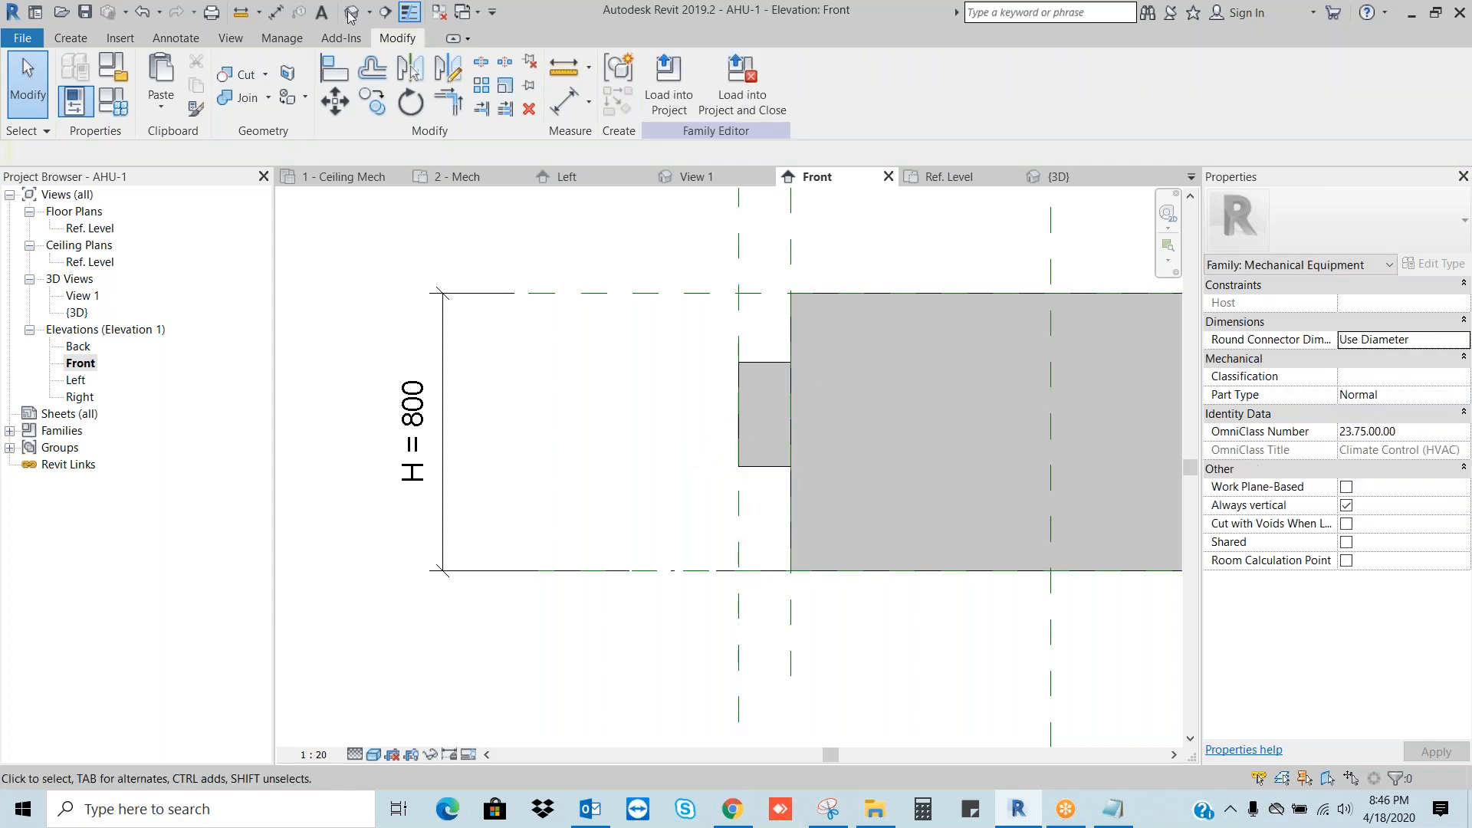
Inspect the family in 3D and check that its family category is Mechanical Equipment.
left_click(351, 12)
middle_click_drag(897, 467, 908, 536, "shift")
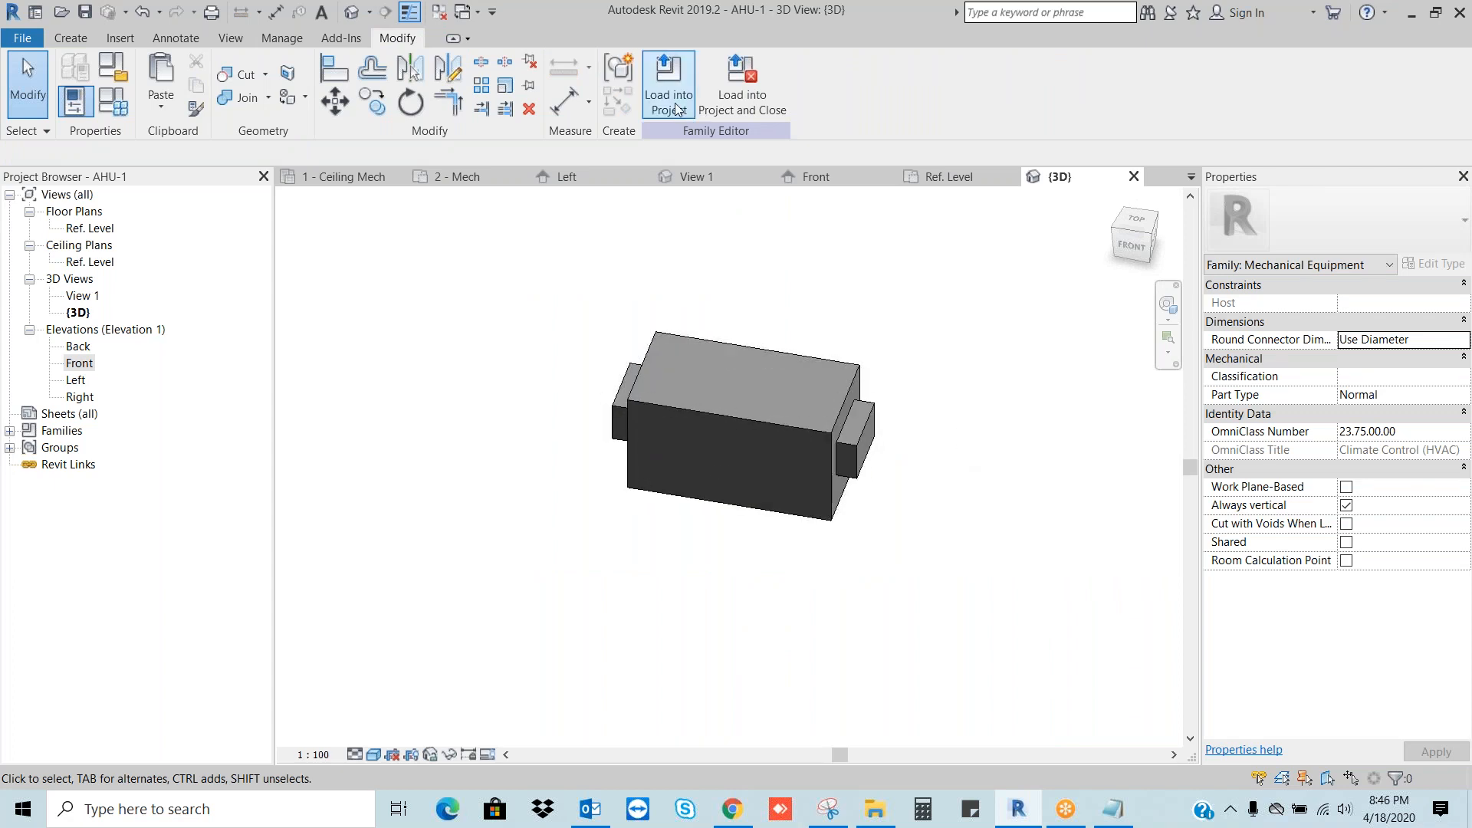
left_click(114, 68)
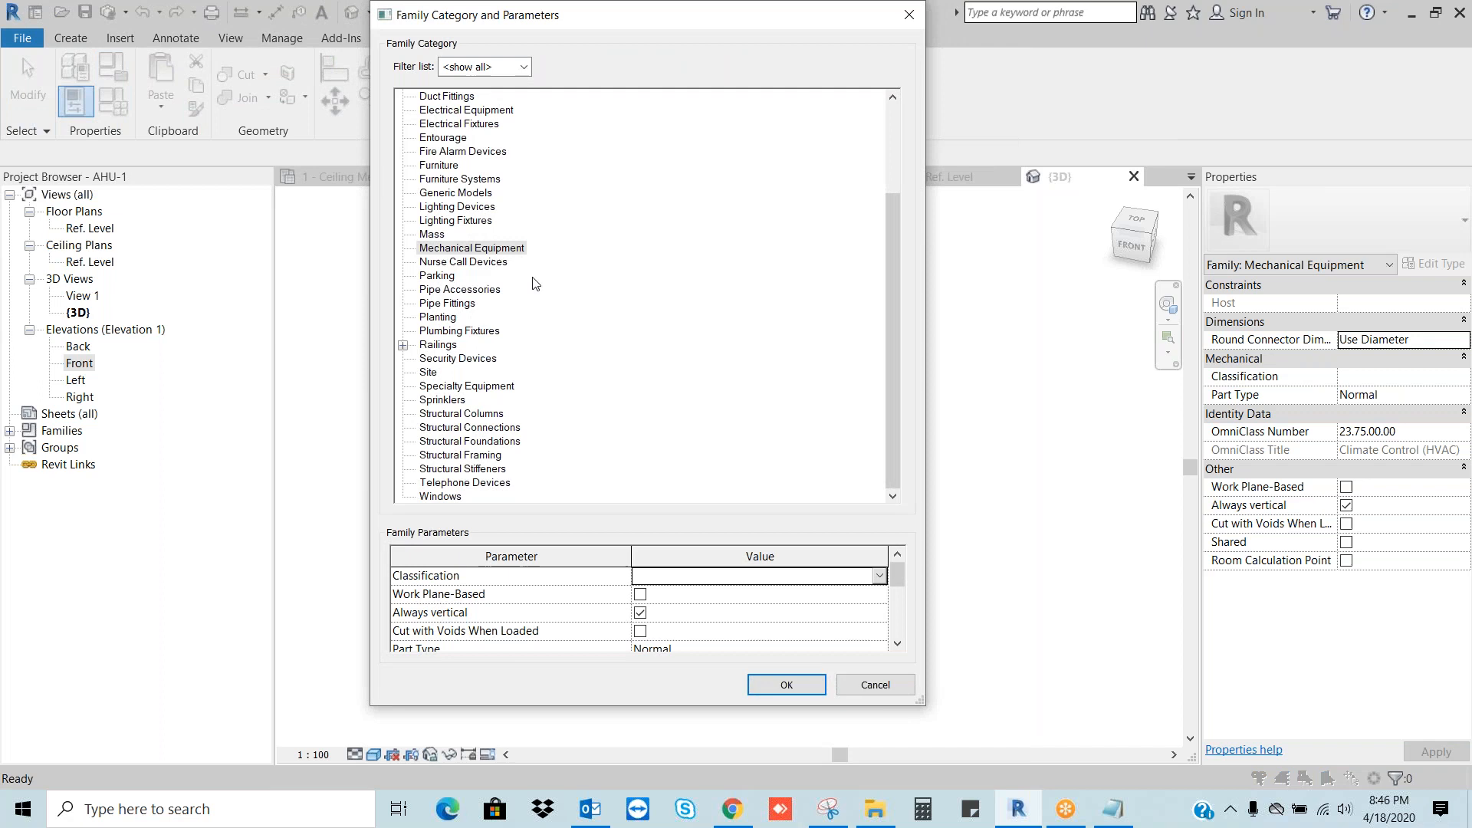
left_click(797, 687)
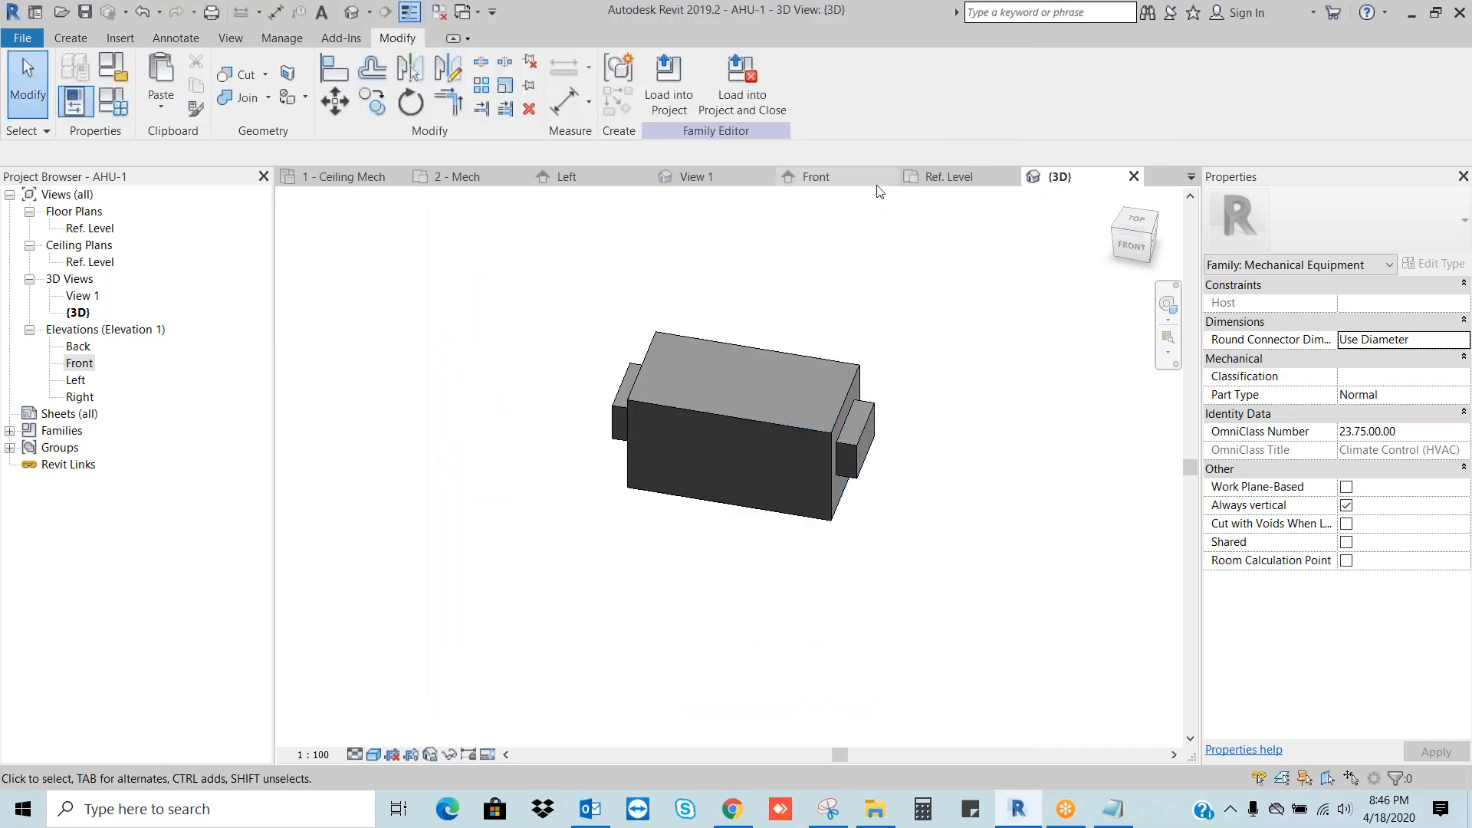
Load the AHU-1 family into the abp-41-mep.rvt project without placing it on the 1 - Mech plan.
left_click(679, 87)
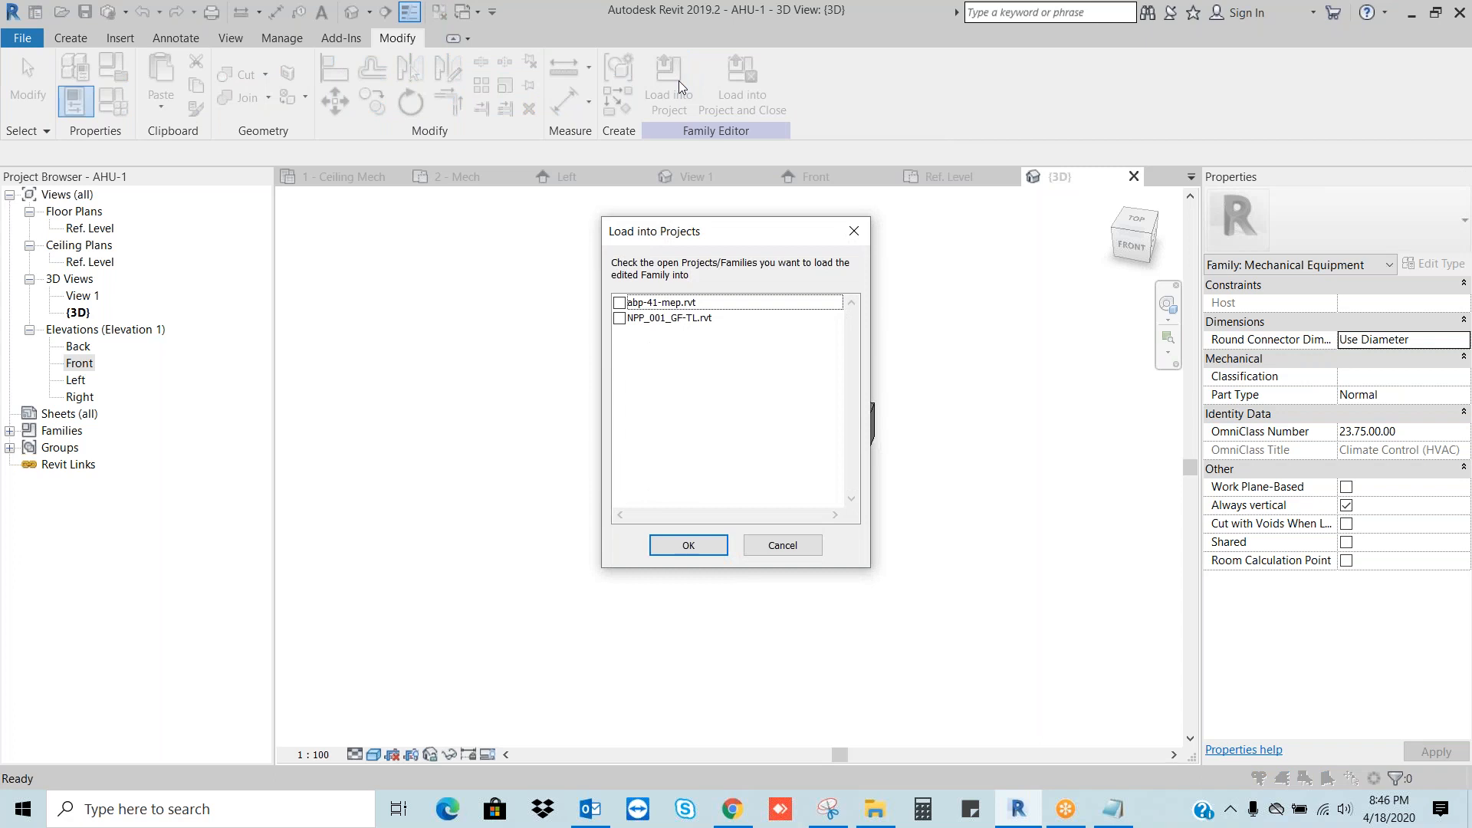
left_click(619, 303)
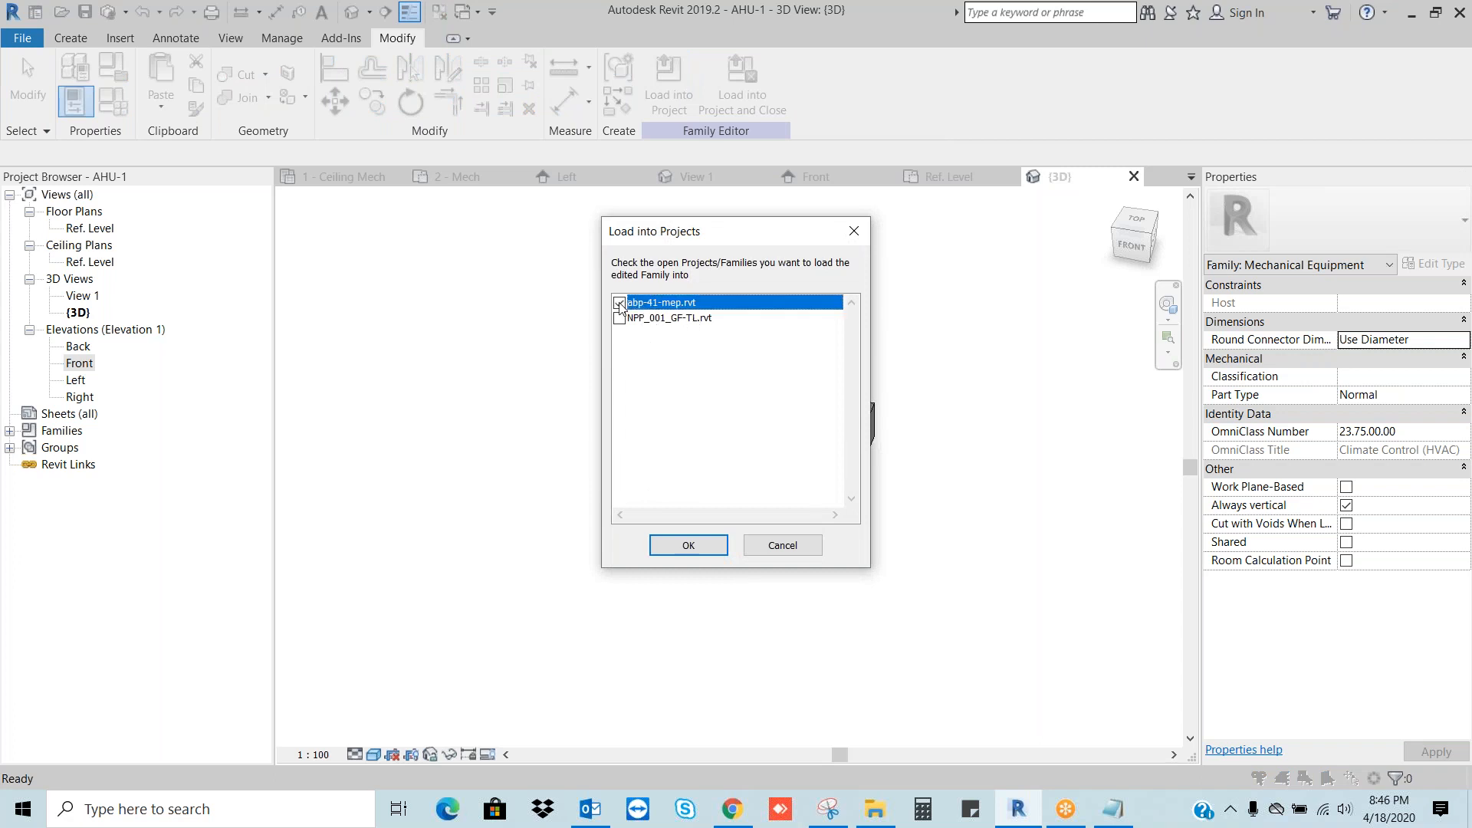
left_click(688, 545)
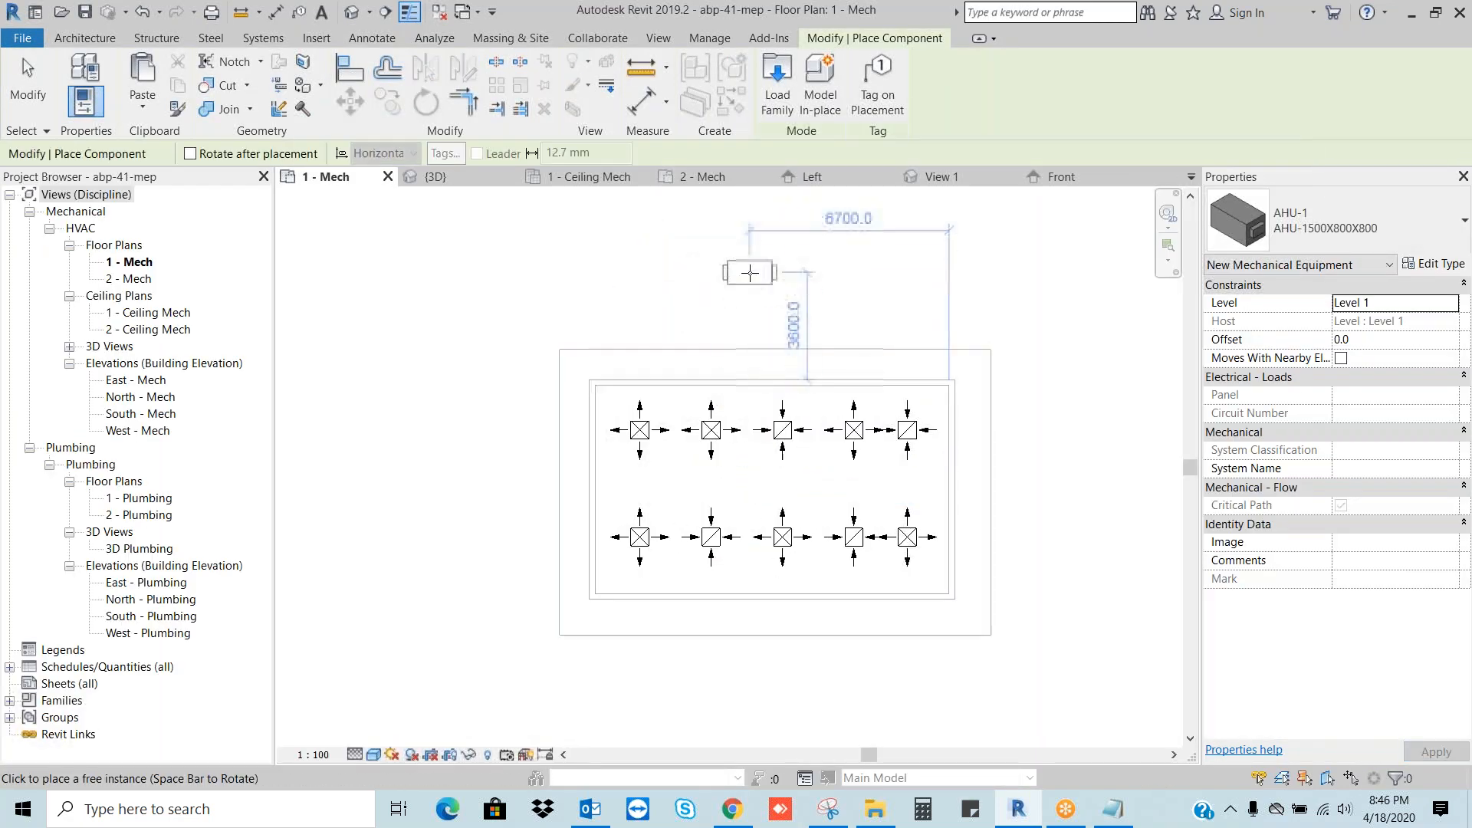
key("Escape")
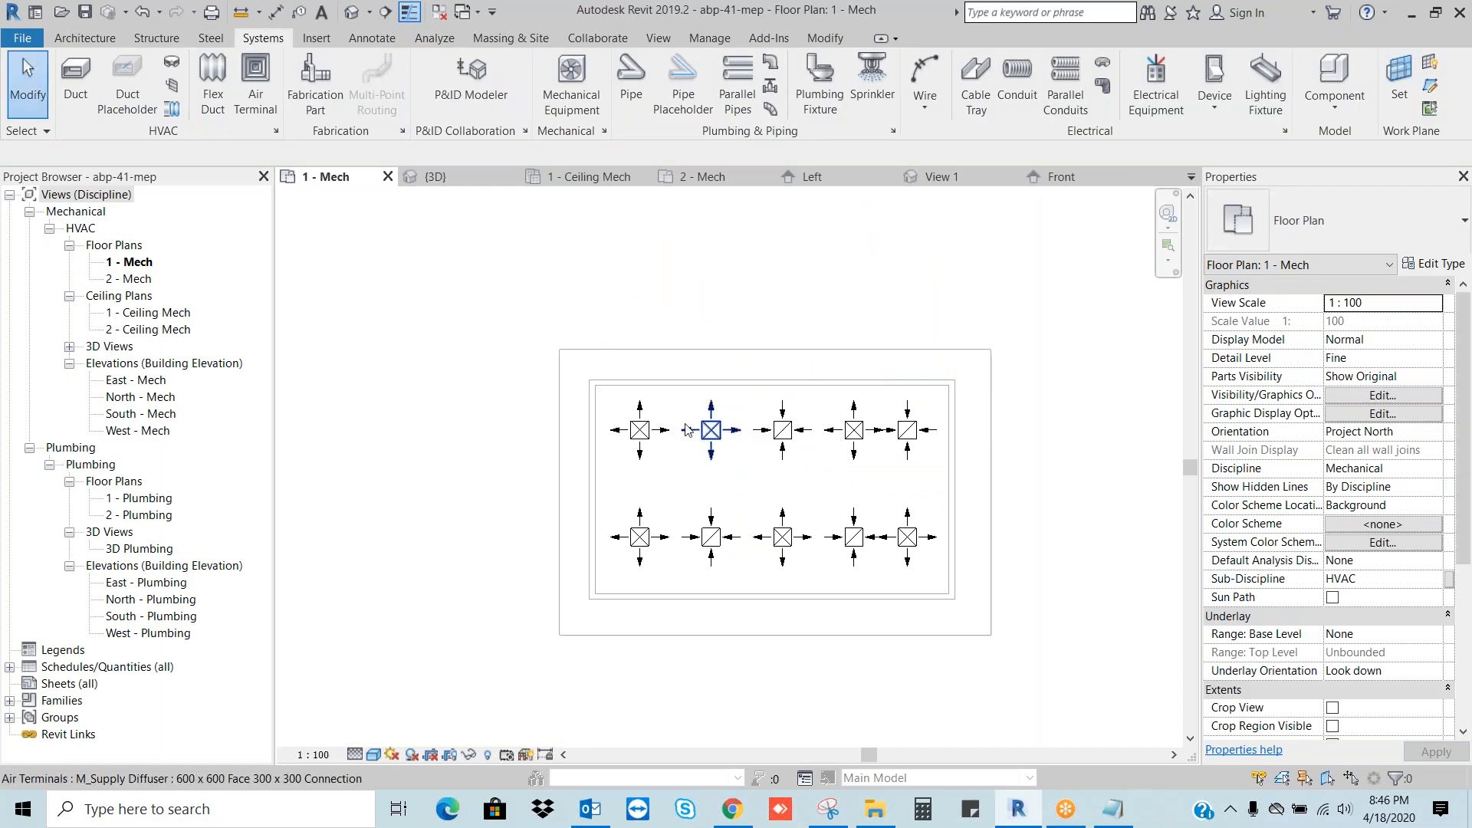
Place one AHU-1500X800X800 unit on the 2 - Mech floor plan, inside the floor near its upper-left corner.
double_click(132, 279)
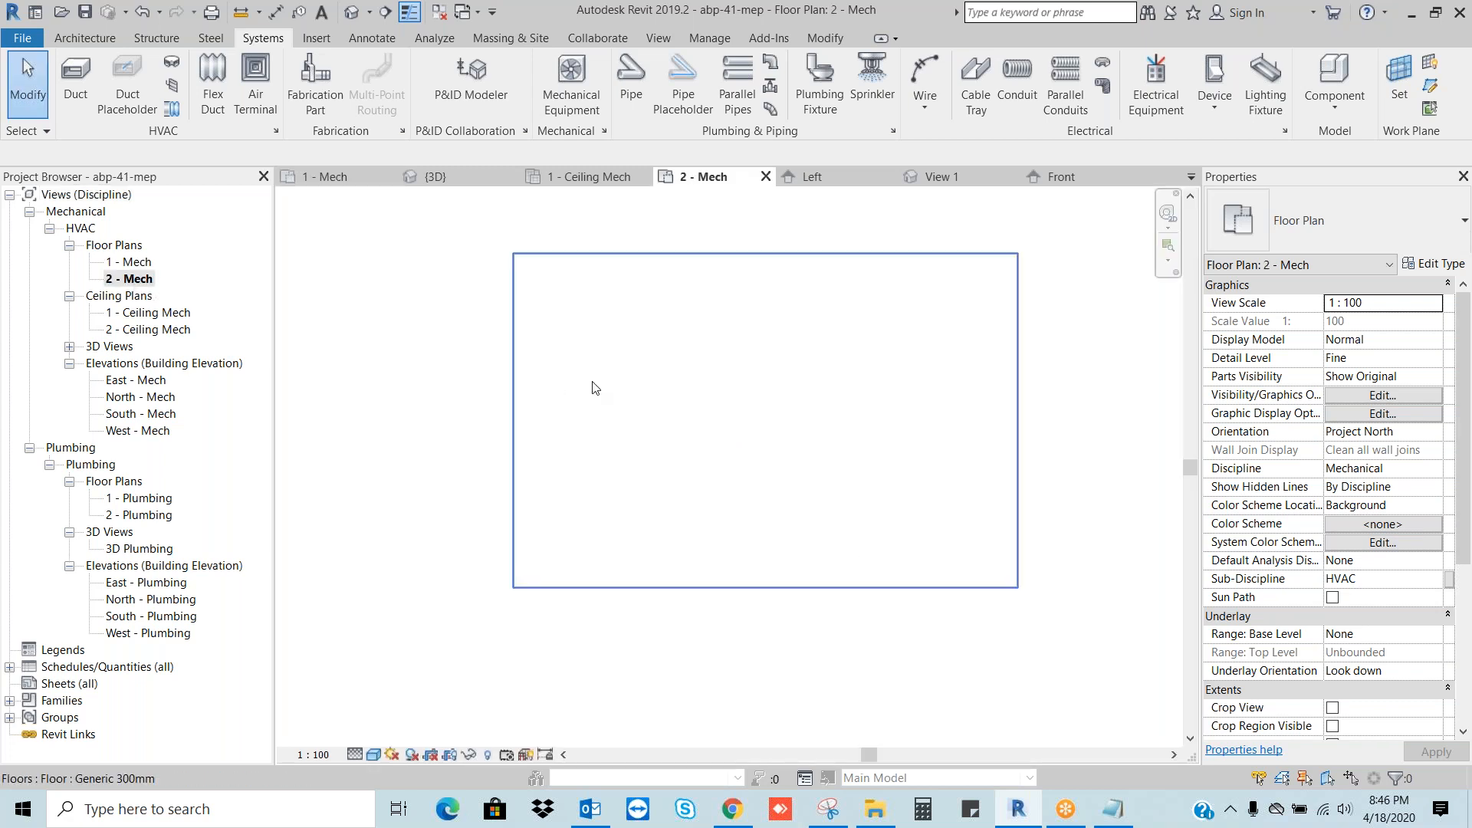
scroll(595, 388, "up", 1)
scroll(536, 404, "down", 1)
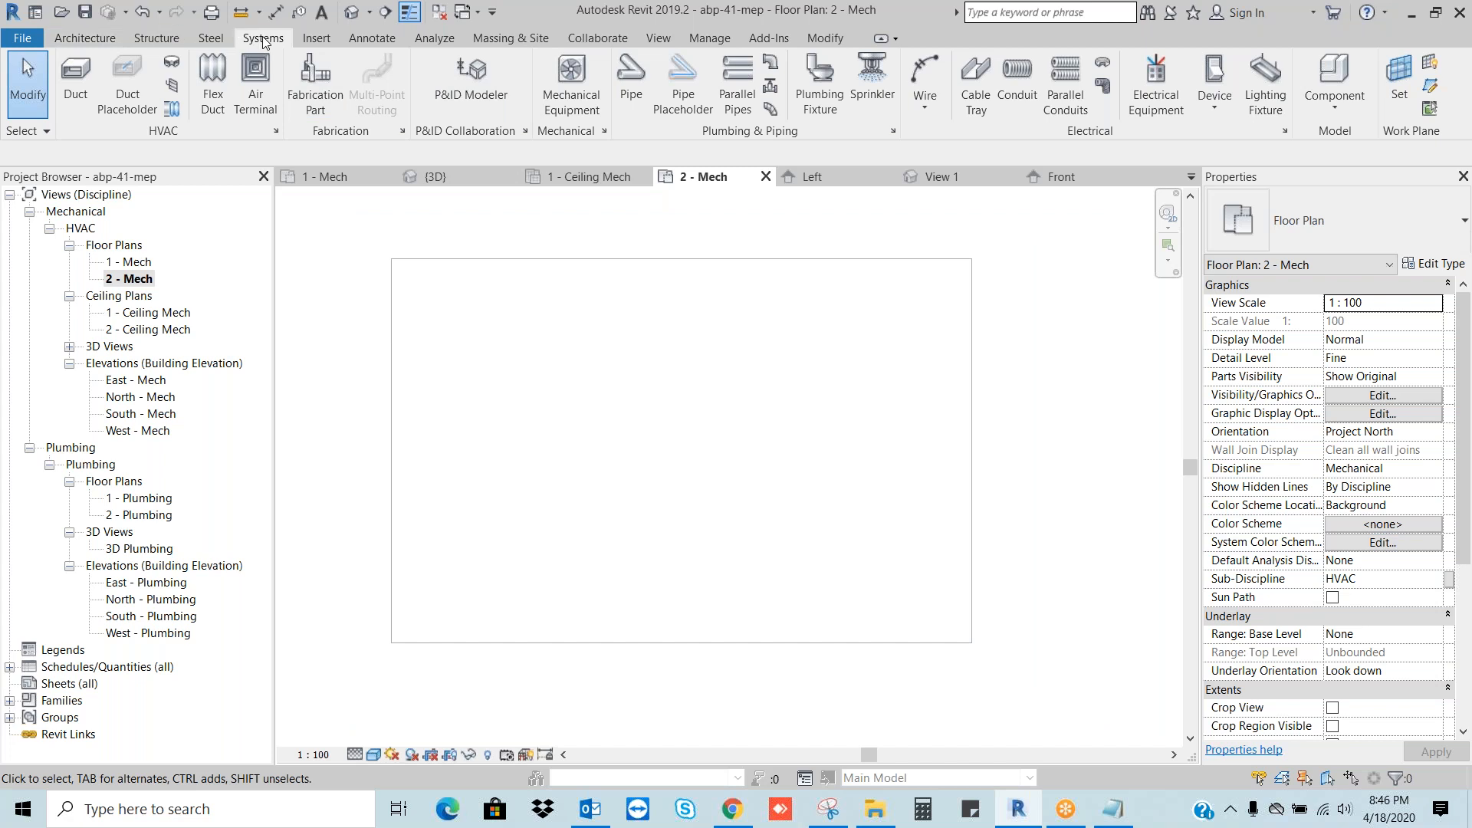
left_click(572, 74)
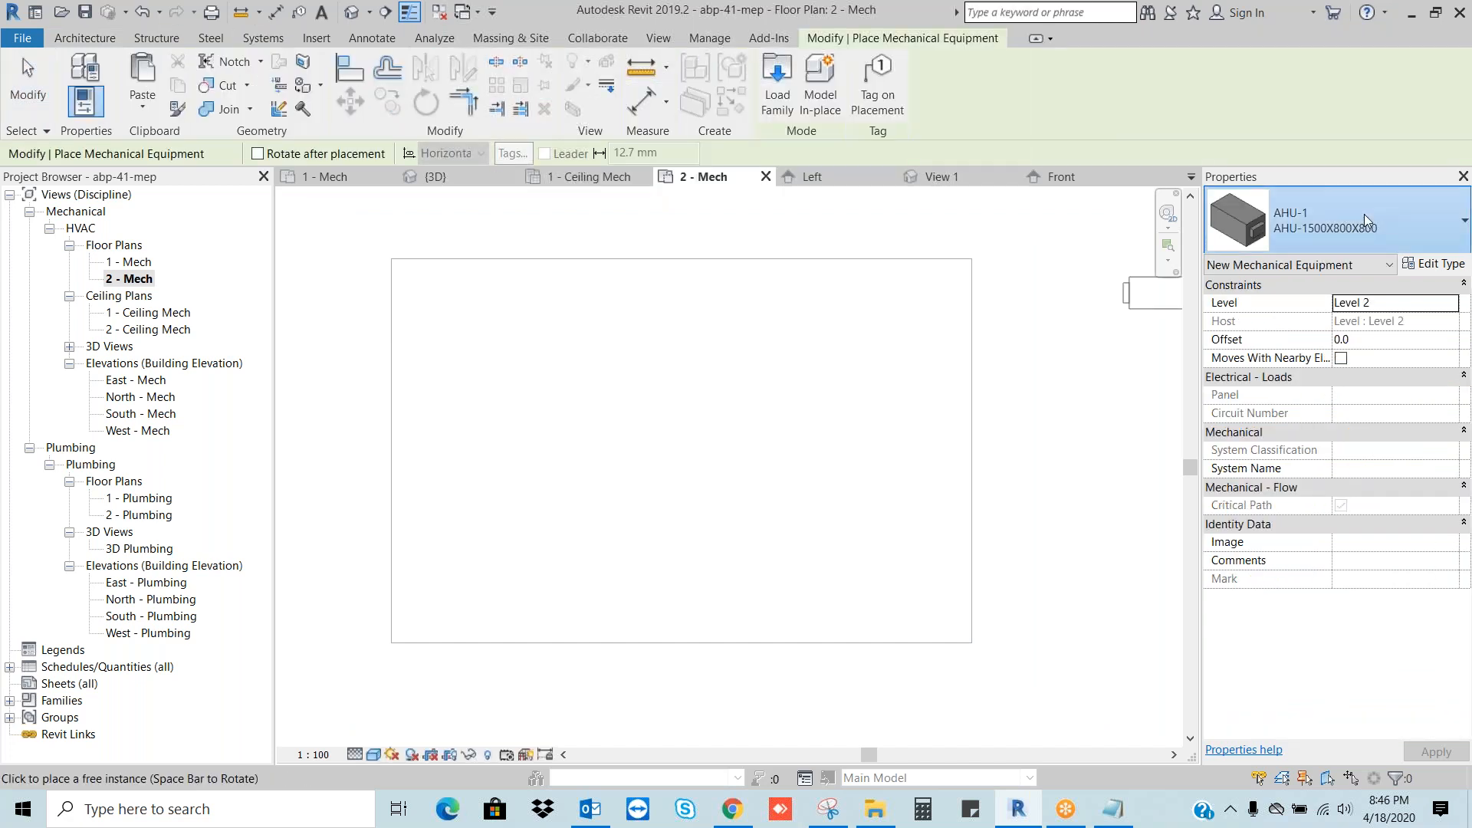
left_click(1363, 214)
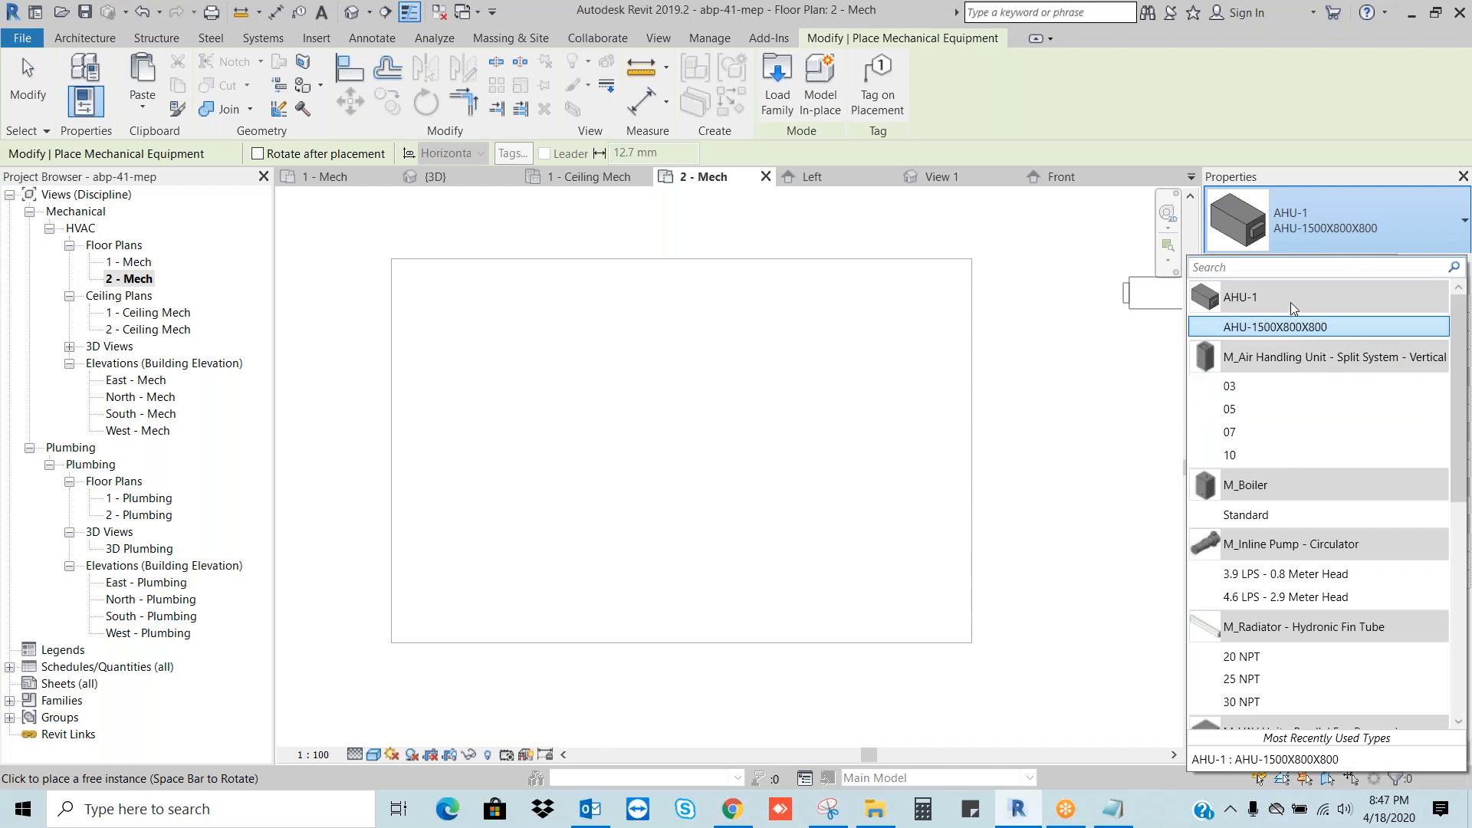
left_click_drag(1462, 388, 1469, 335)
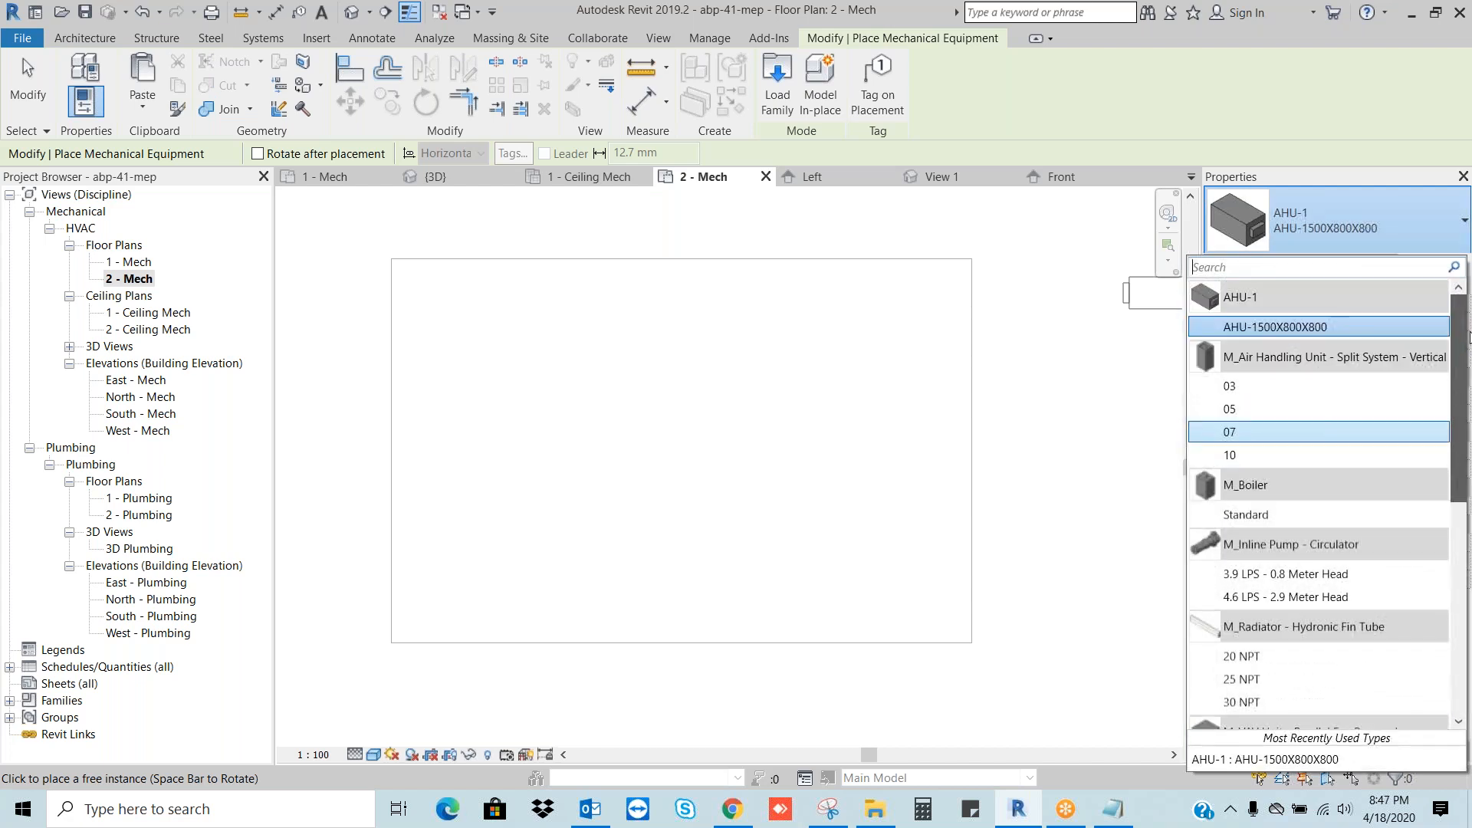
left_click(1309, 328)
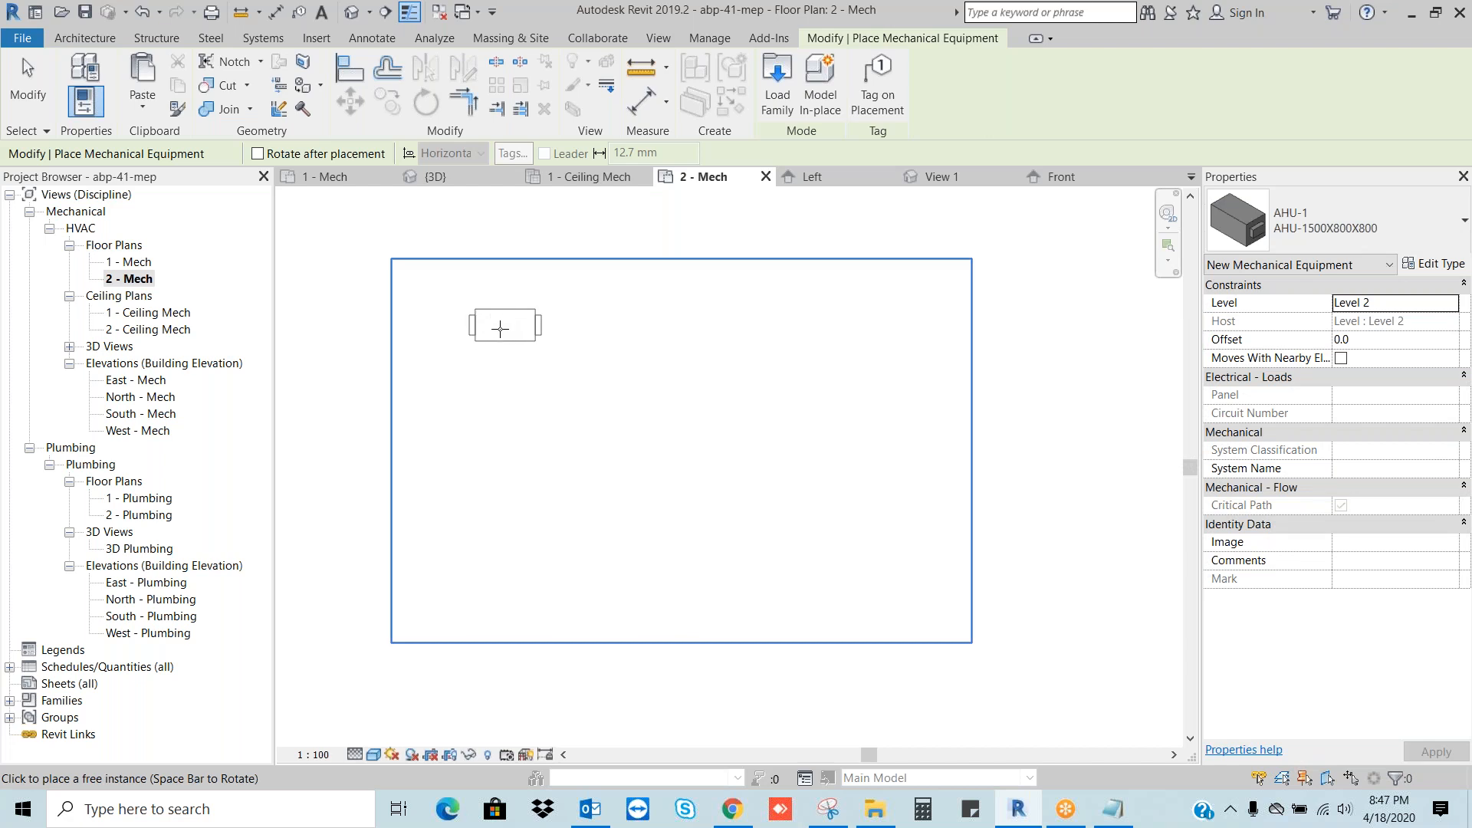
left_click(499, 343)
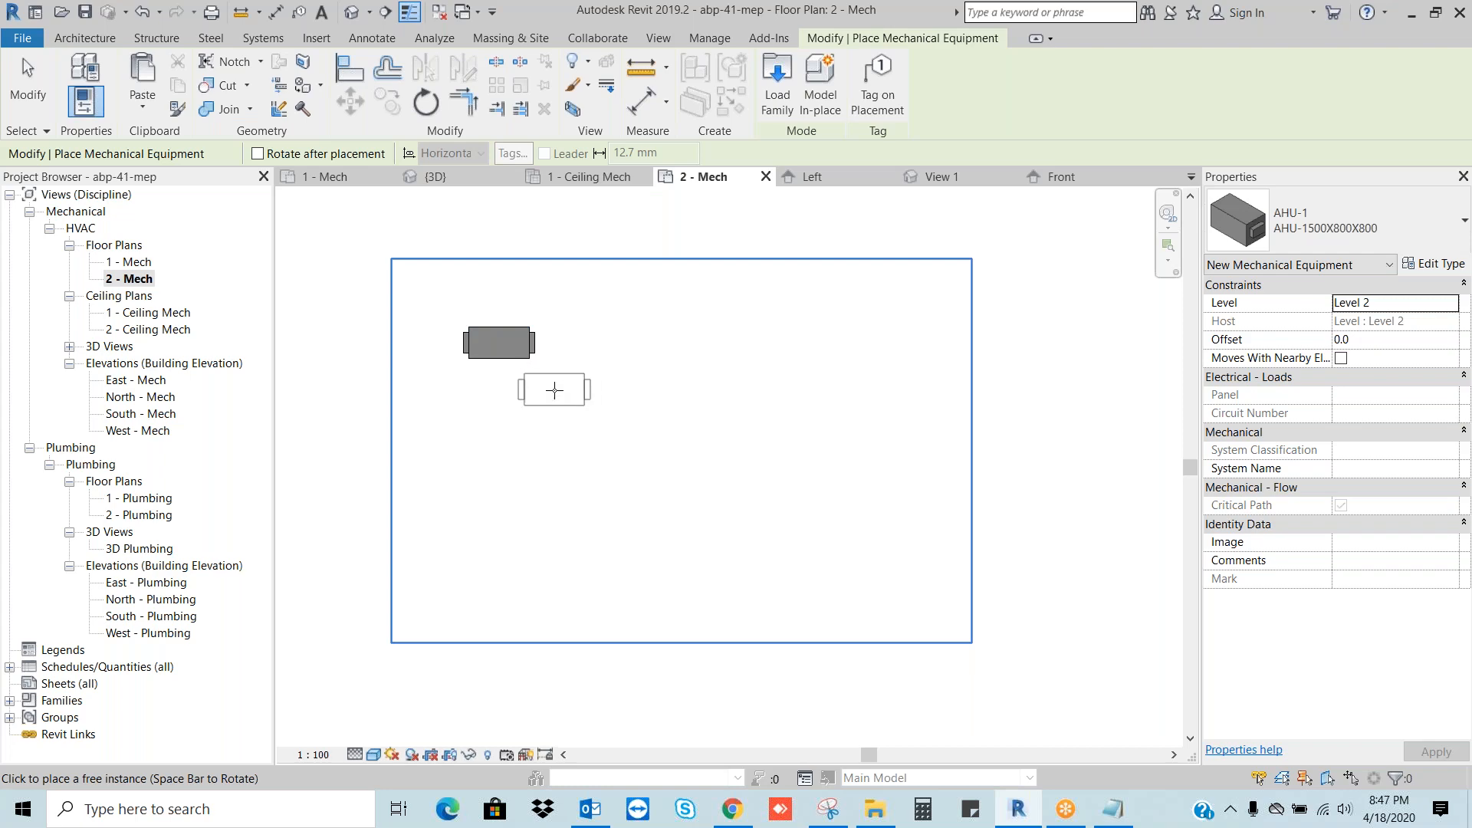
key("Escape")
key("Escape")
Examine the placed AHU and its duct stubs from both ends in the project's 3D view.
left_click(358, 14)
scroll(703, 383, "up", 5)
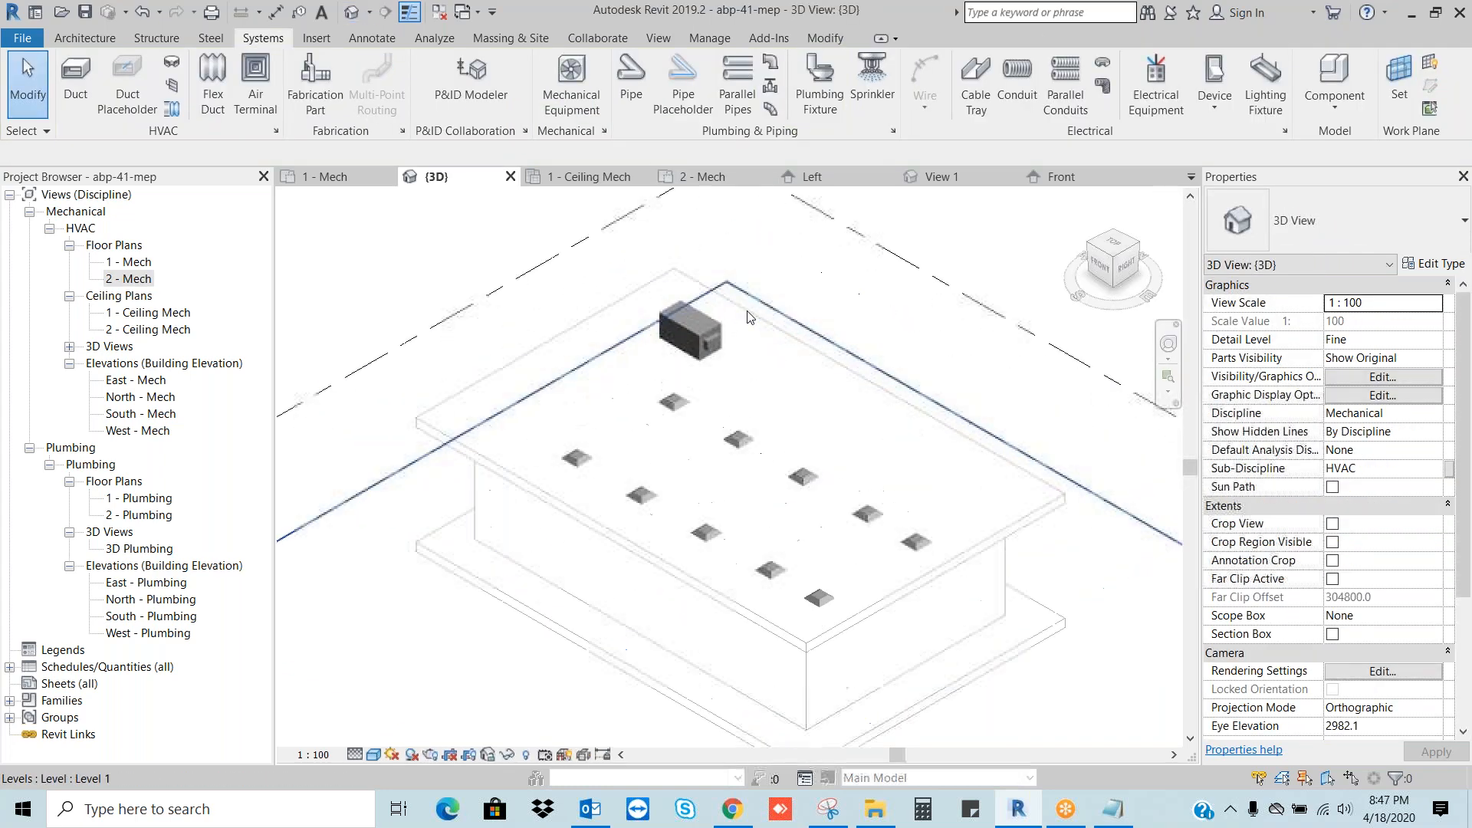
left_click(715, 383)
middle_click_drag(667, 373, 685, 349, "shift")
scroll(685, 343, "up", 2)
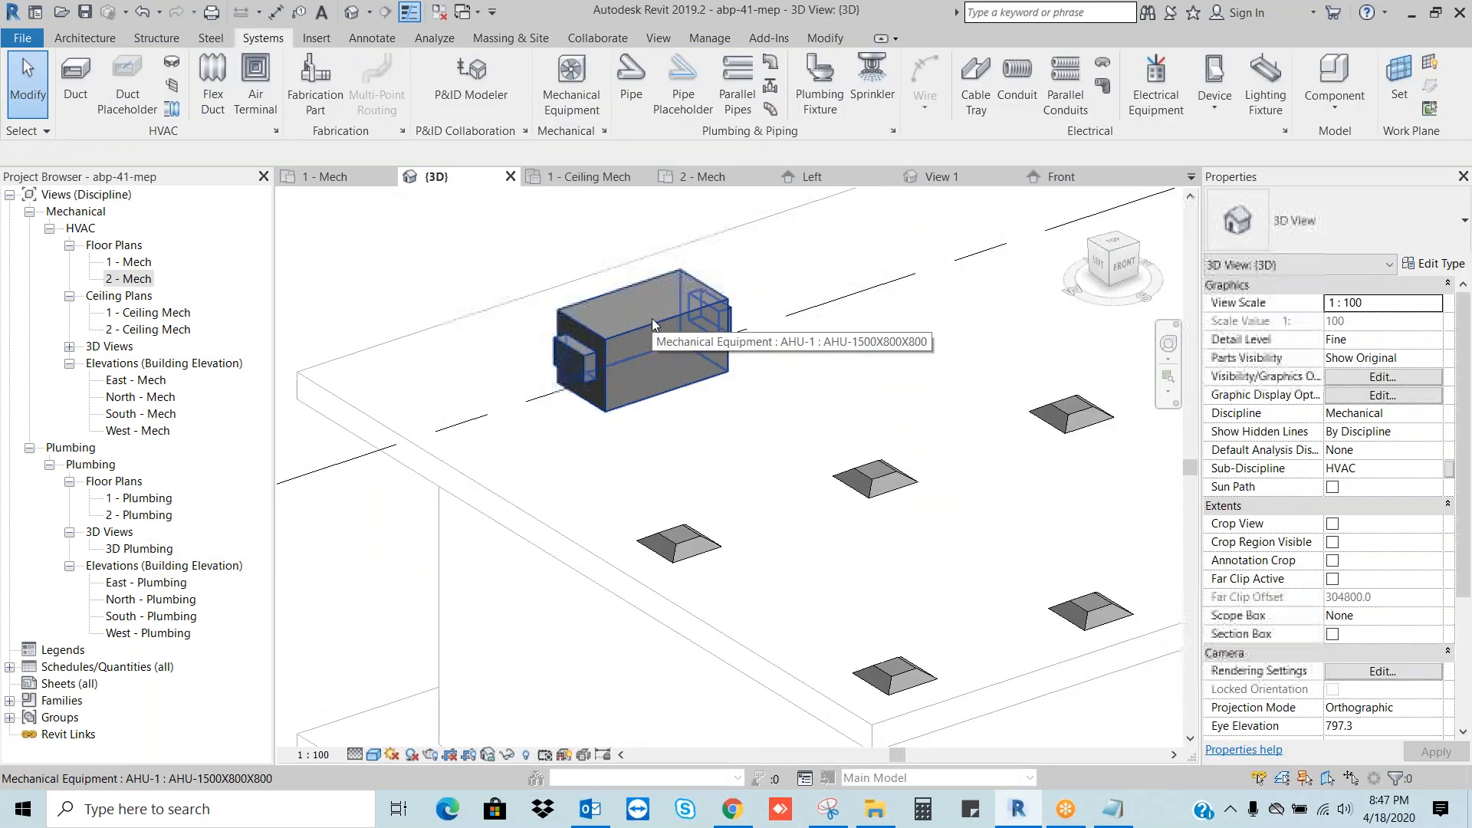
left_click(577, 359)
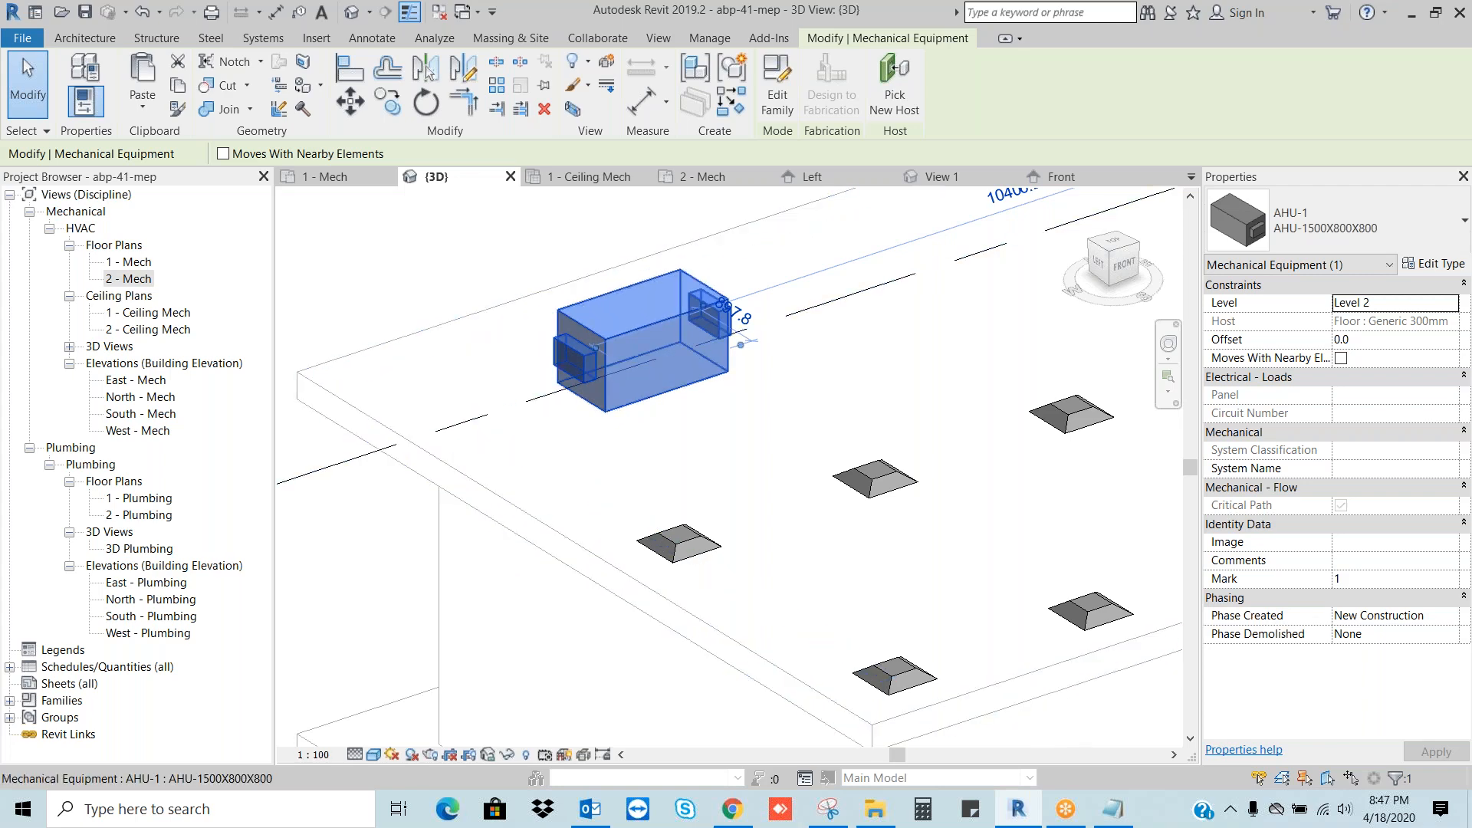
scroll(575, 349, "down", 3)
middle_click_drag(575, 348, 412, 379, "shift")
scroll(627, 371, "up", 3)
key("Escape")
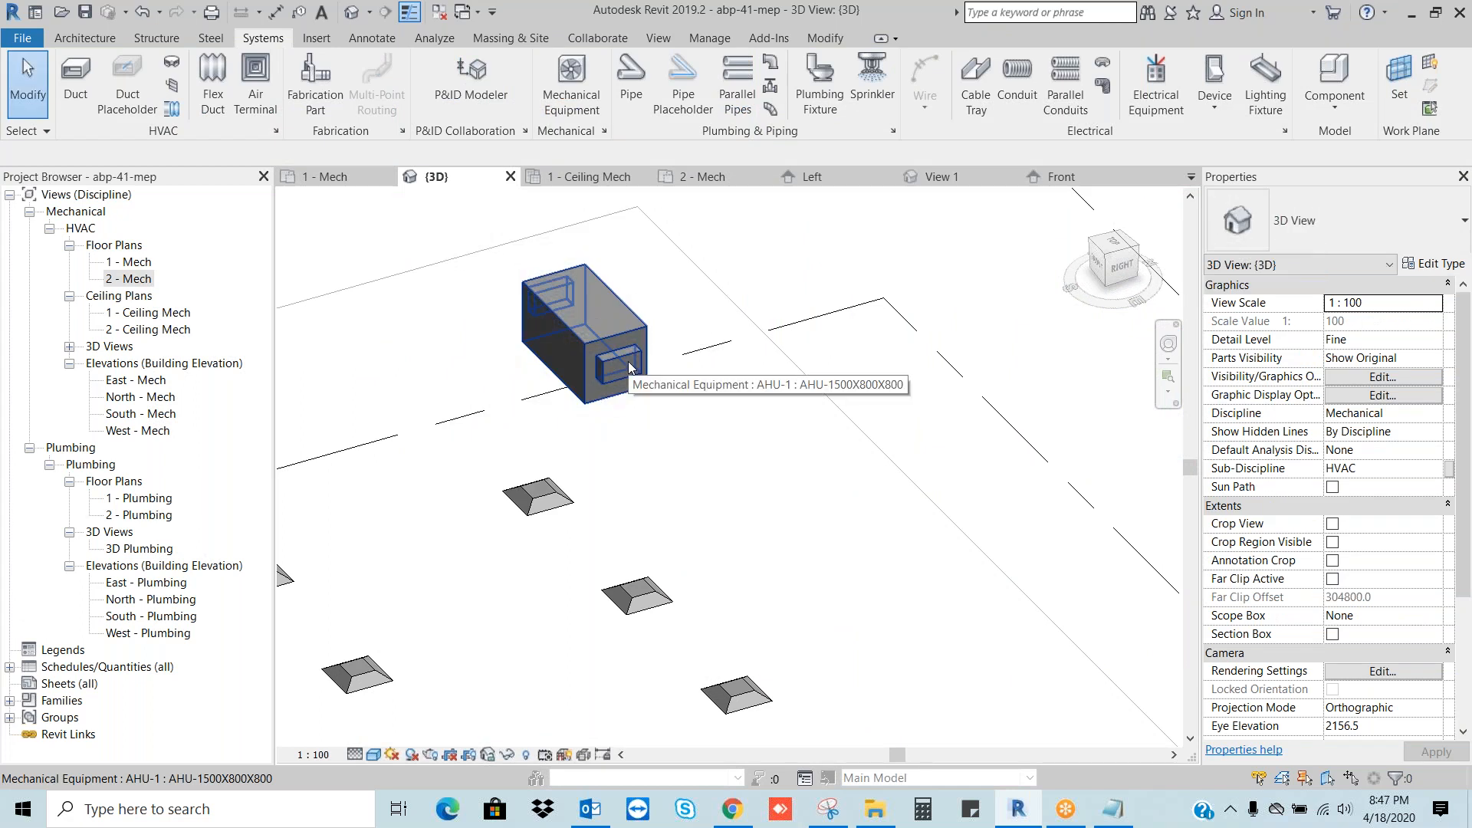
Open the placed AHU-1 unit's family for editing and show it in 3D.
left_click(629, 368)
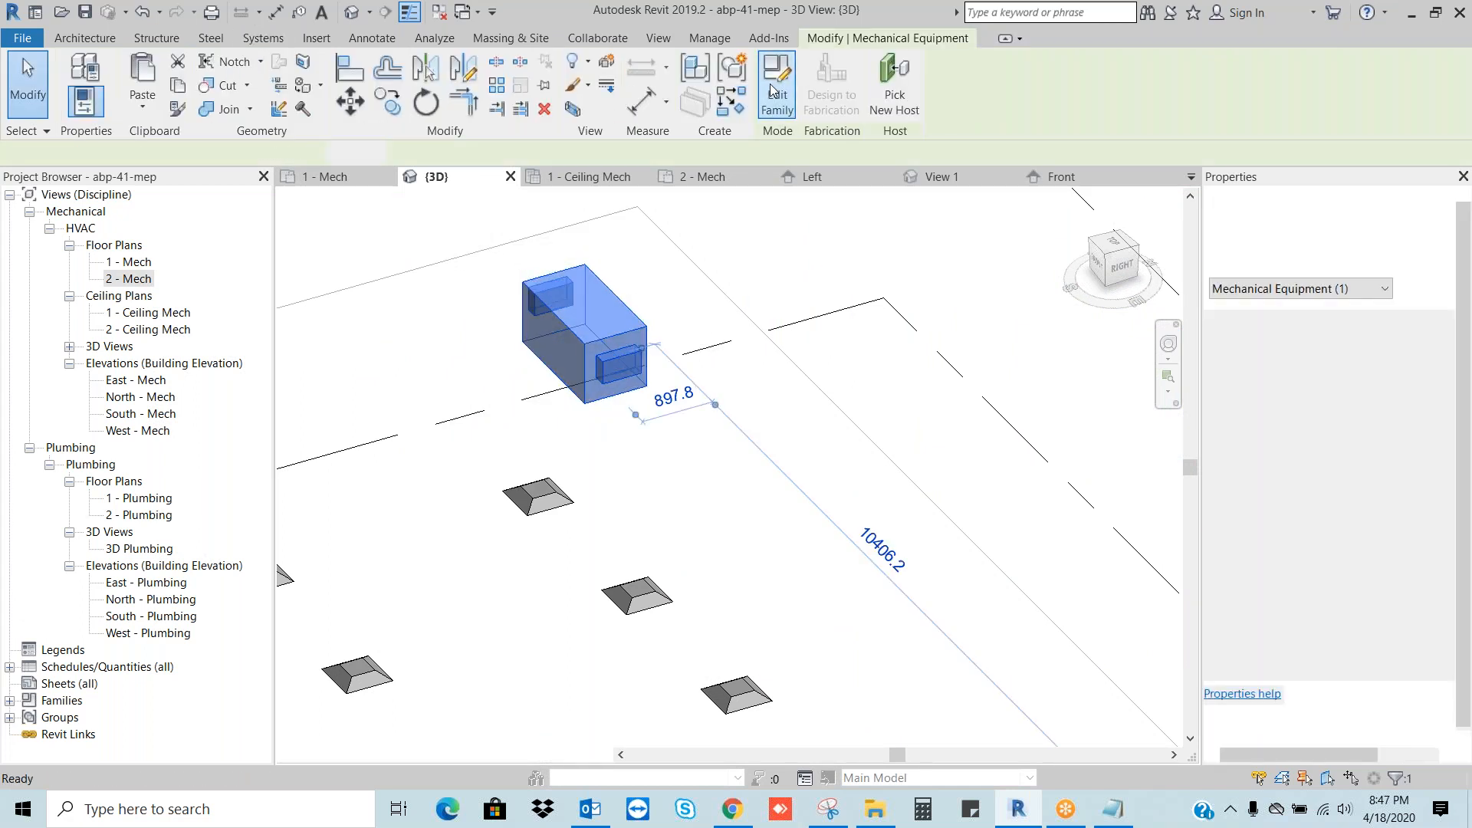
left_click(773, 90)
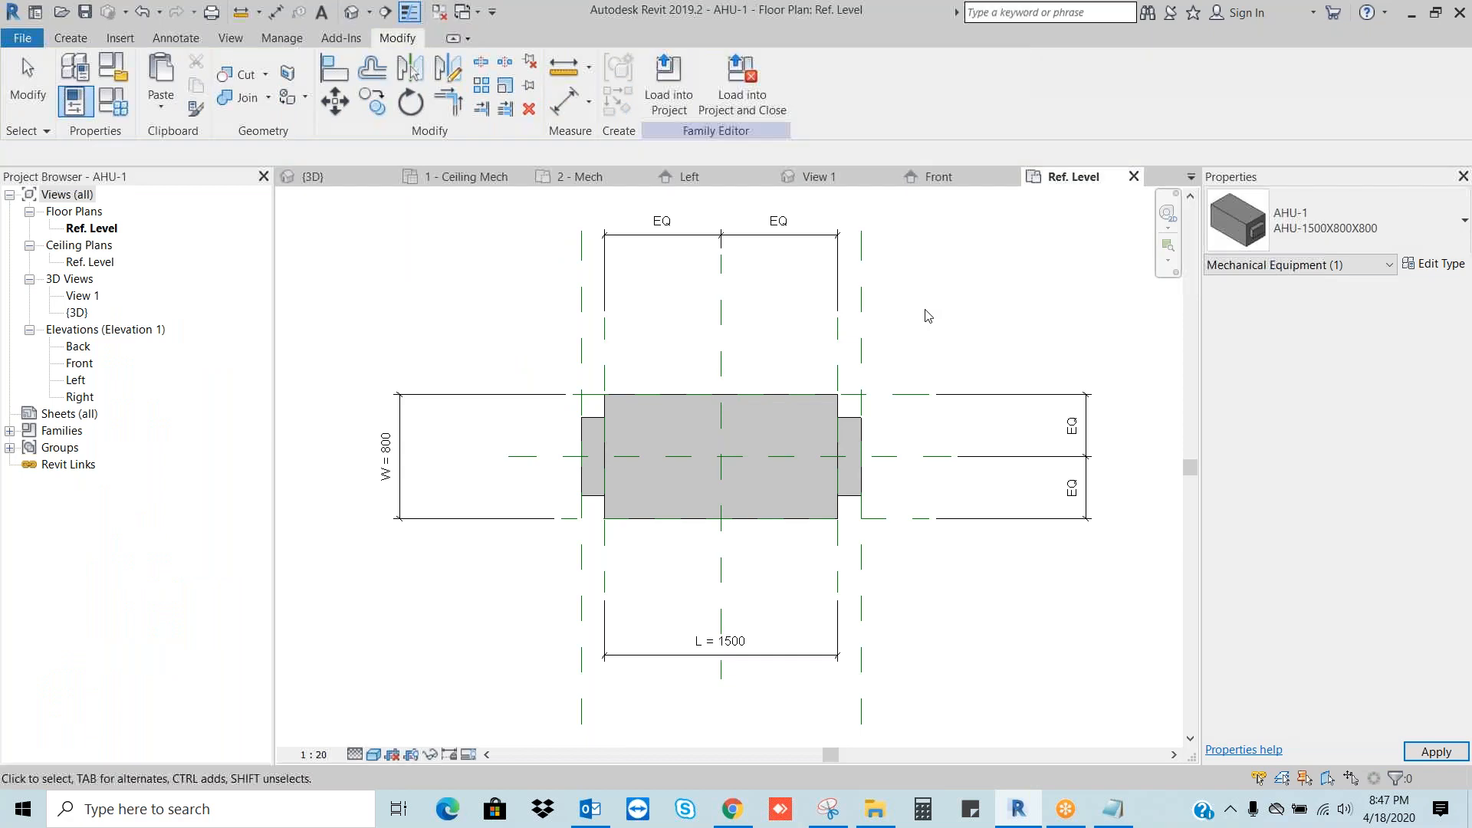
left_click(355, 12)
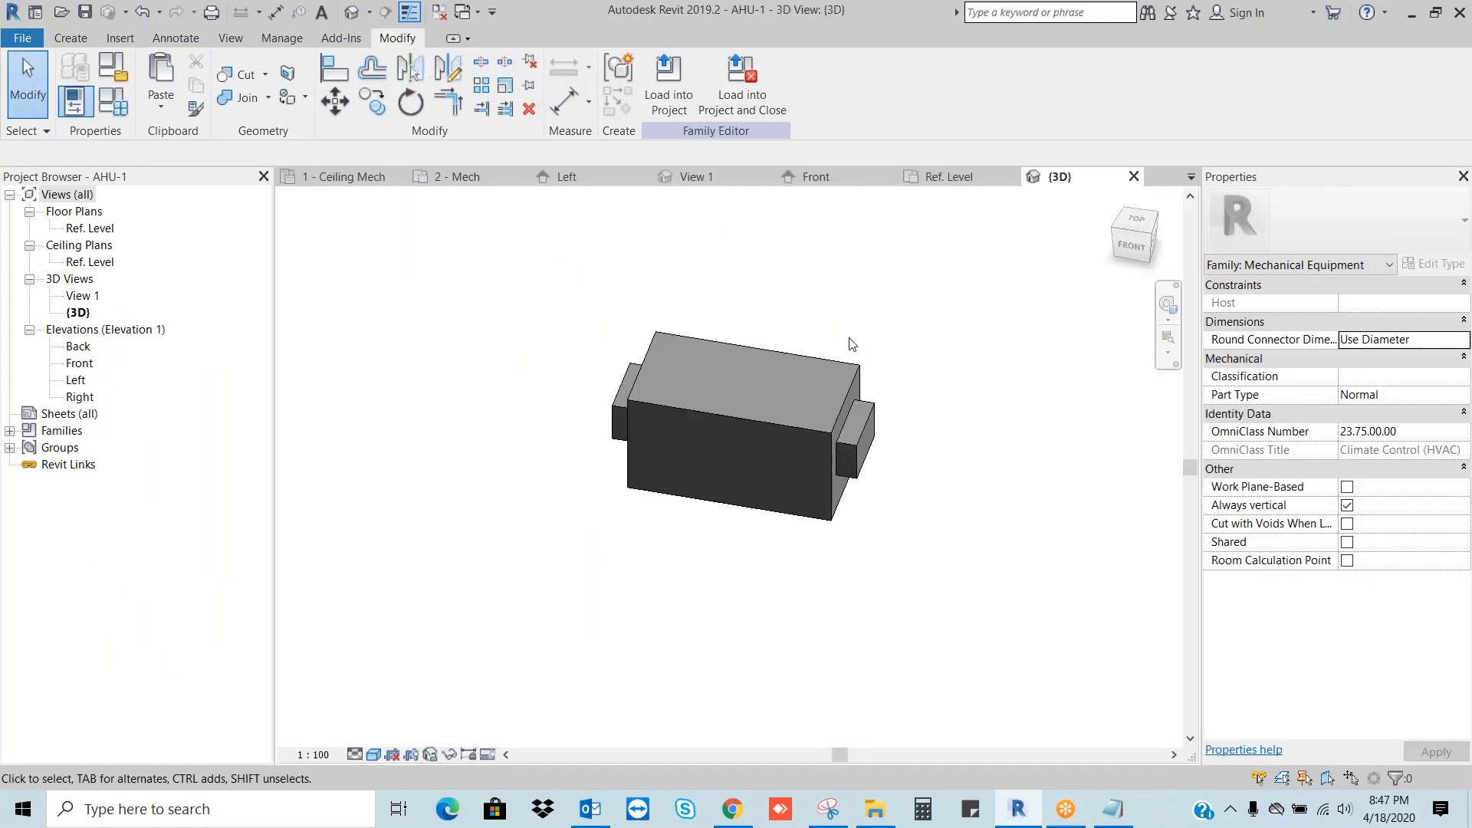
Place a Supply Air duct connector on the outer face of the box's right duct stub.
middle_click_drag(907, 440, 667, 406, "shift")
scroll(840, 427, "up", 2)
scroll(840, 428, "down", 3)
left_click(72, 40)
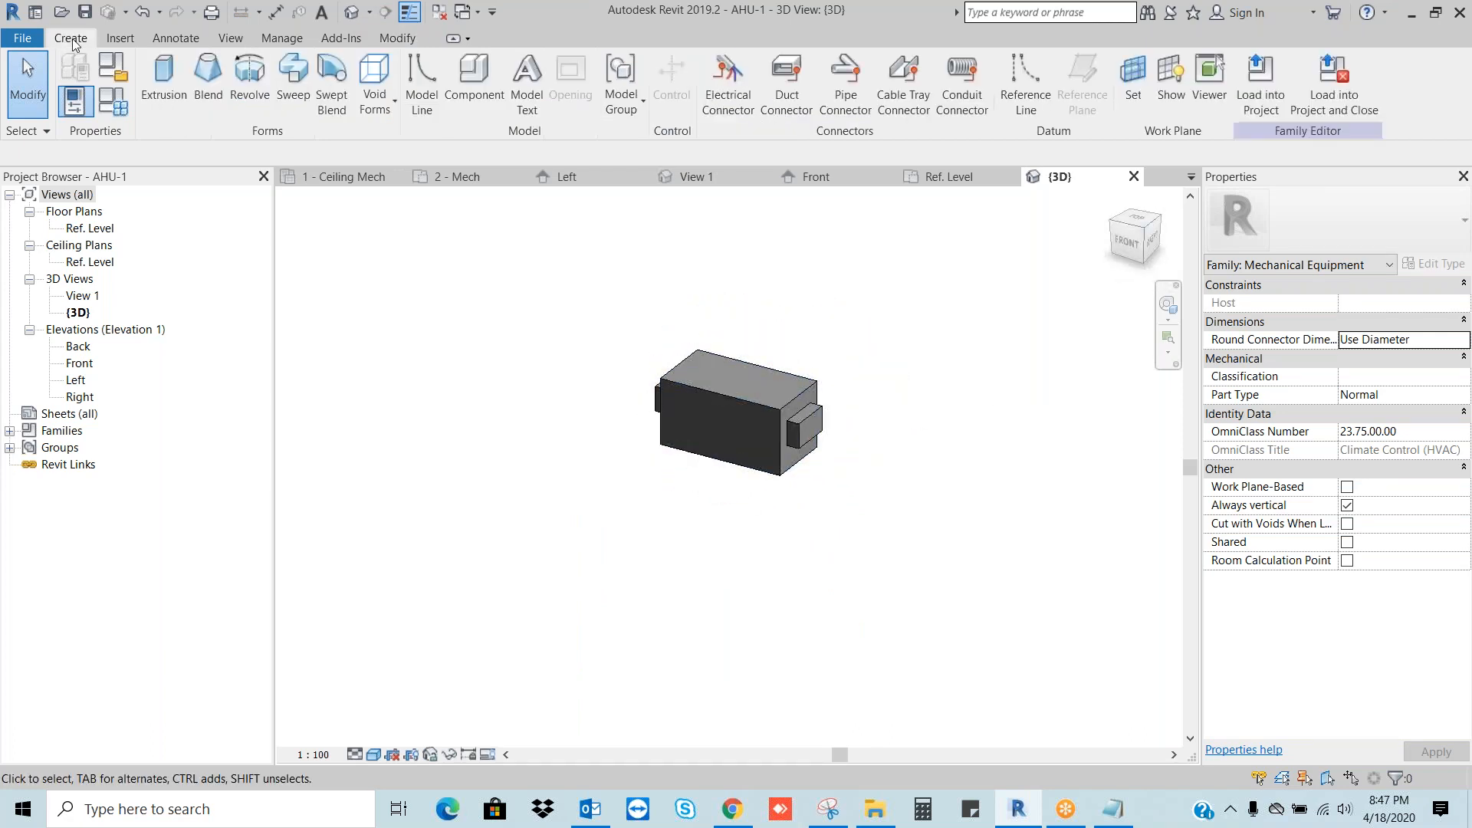
left_click(778, 100)
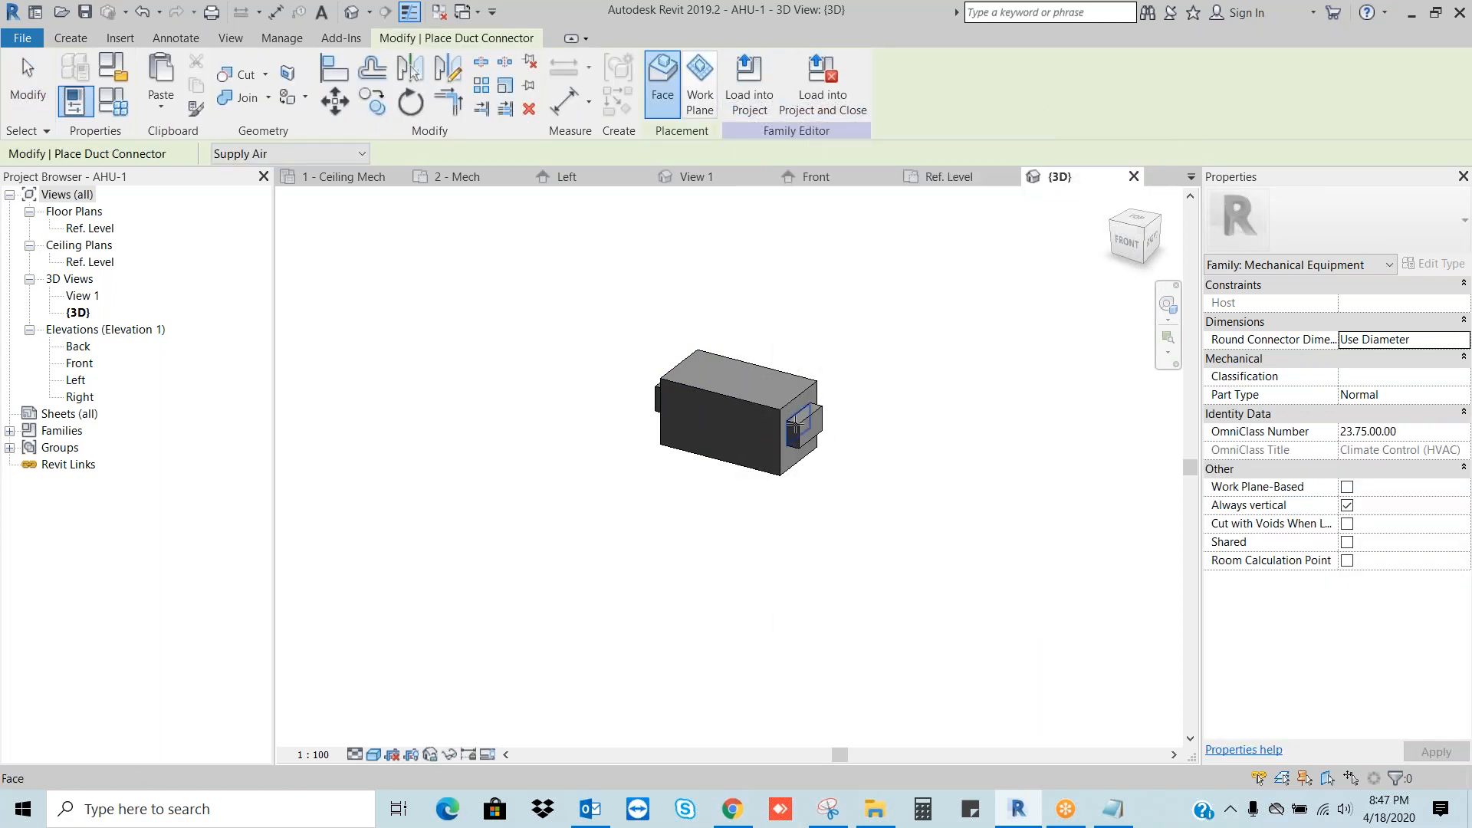
scroll(796, 392, "up", 4)
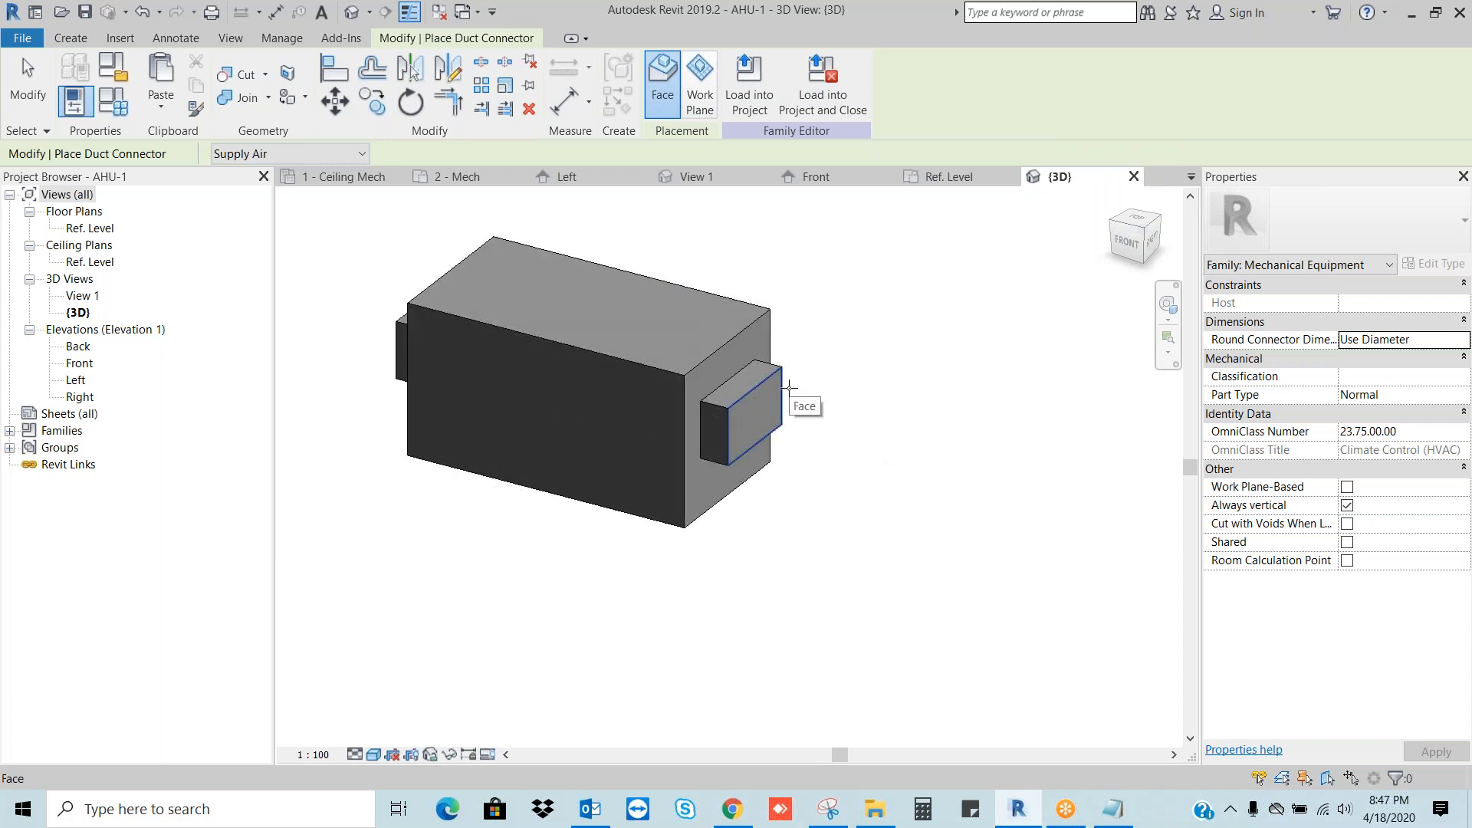
left_click(790, 387)
key("Escape")
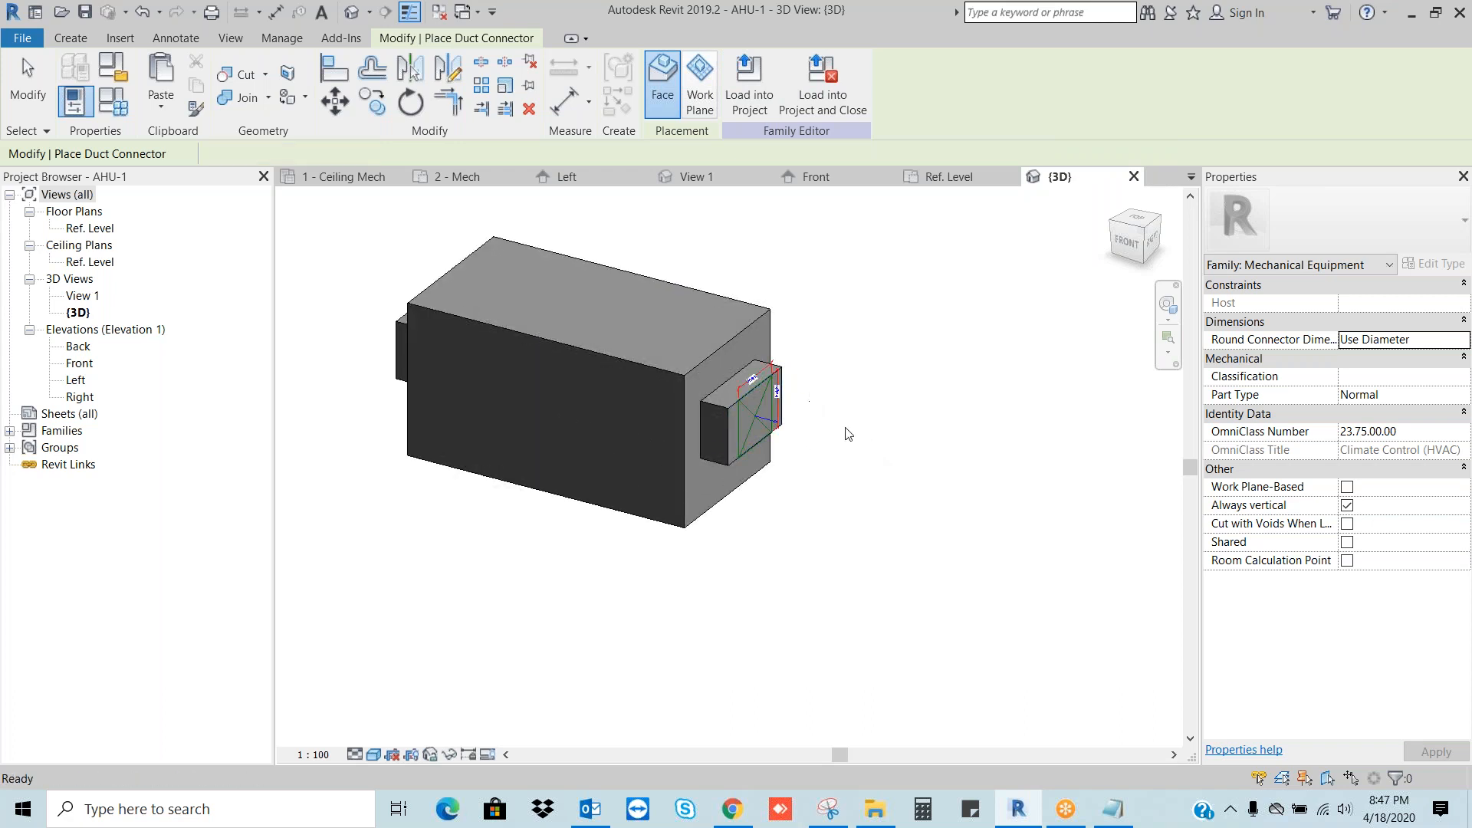
Set the rectangular duct connector's height to 300 mm and width to 500 mm to match the stub face.
left_click(762, 423)
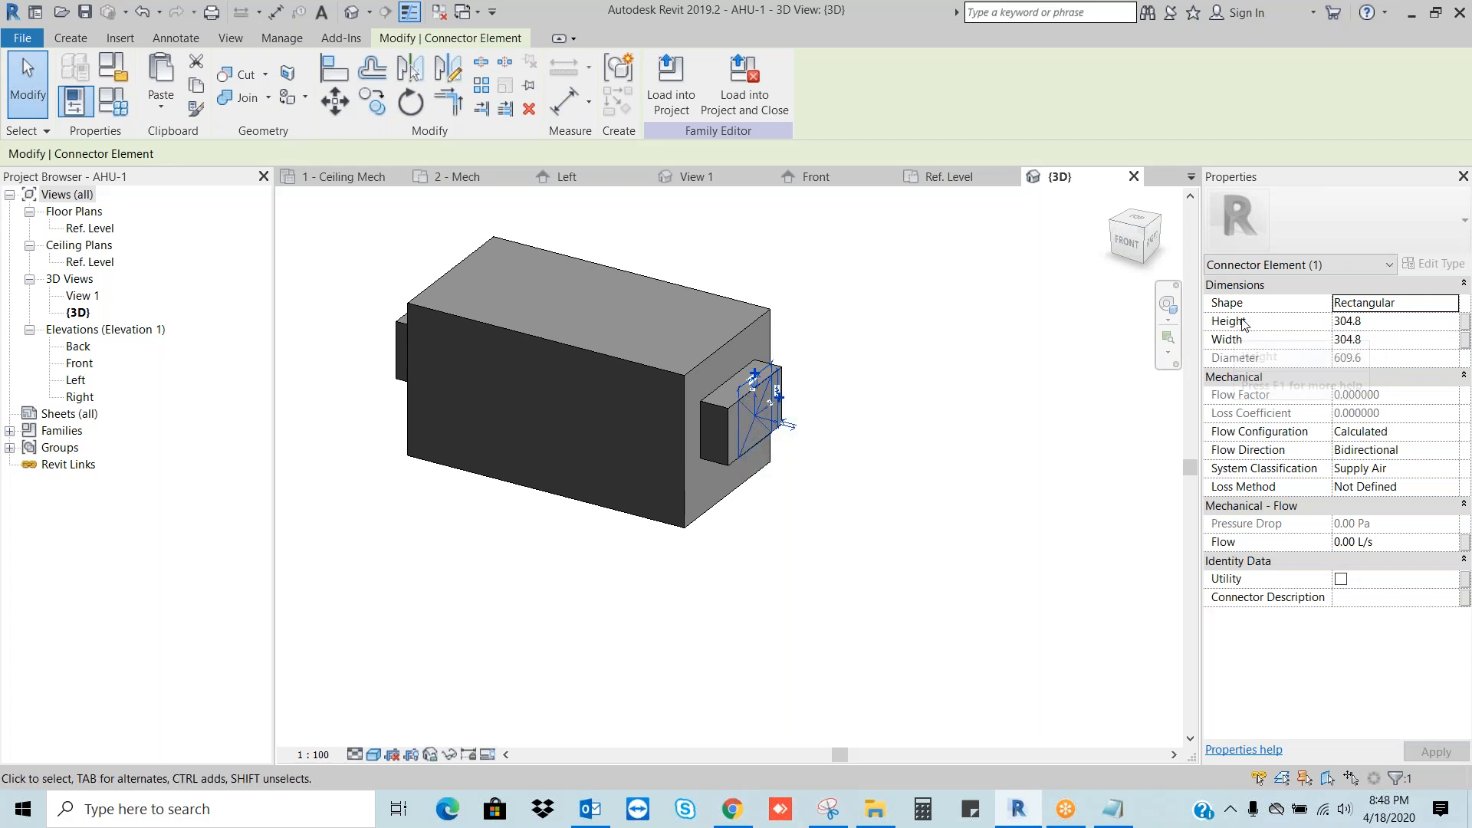
left_click(1407, 322)
type("300")
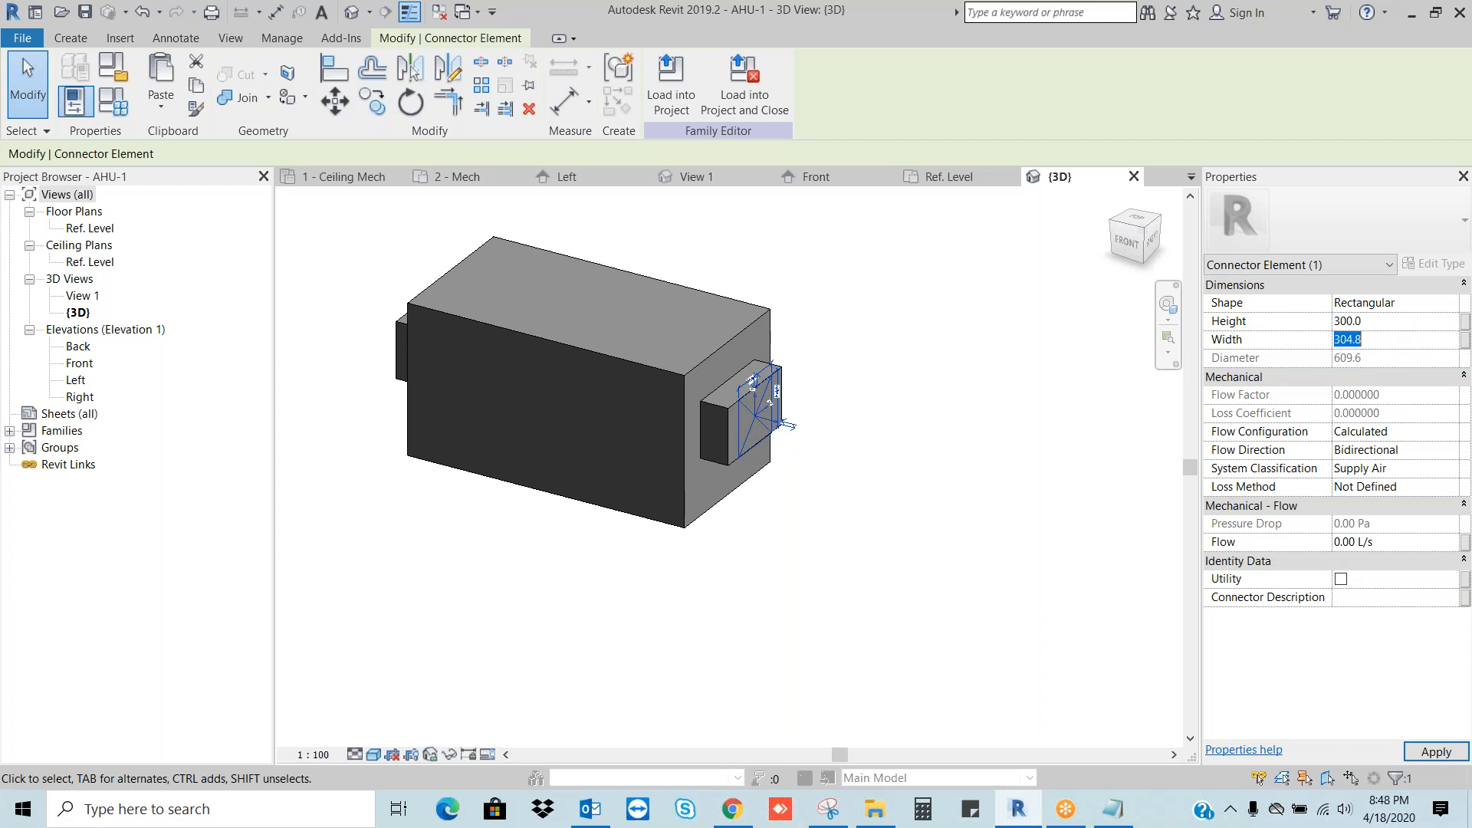
left_click(971, 380)
scroll(751, 398, "up", 2)
left_click(767, 420)
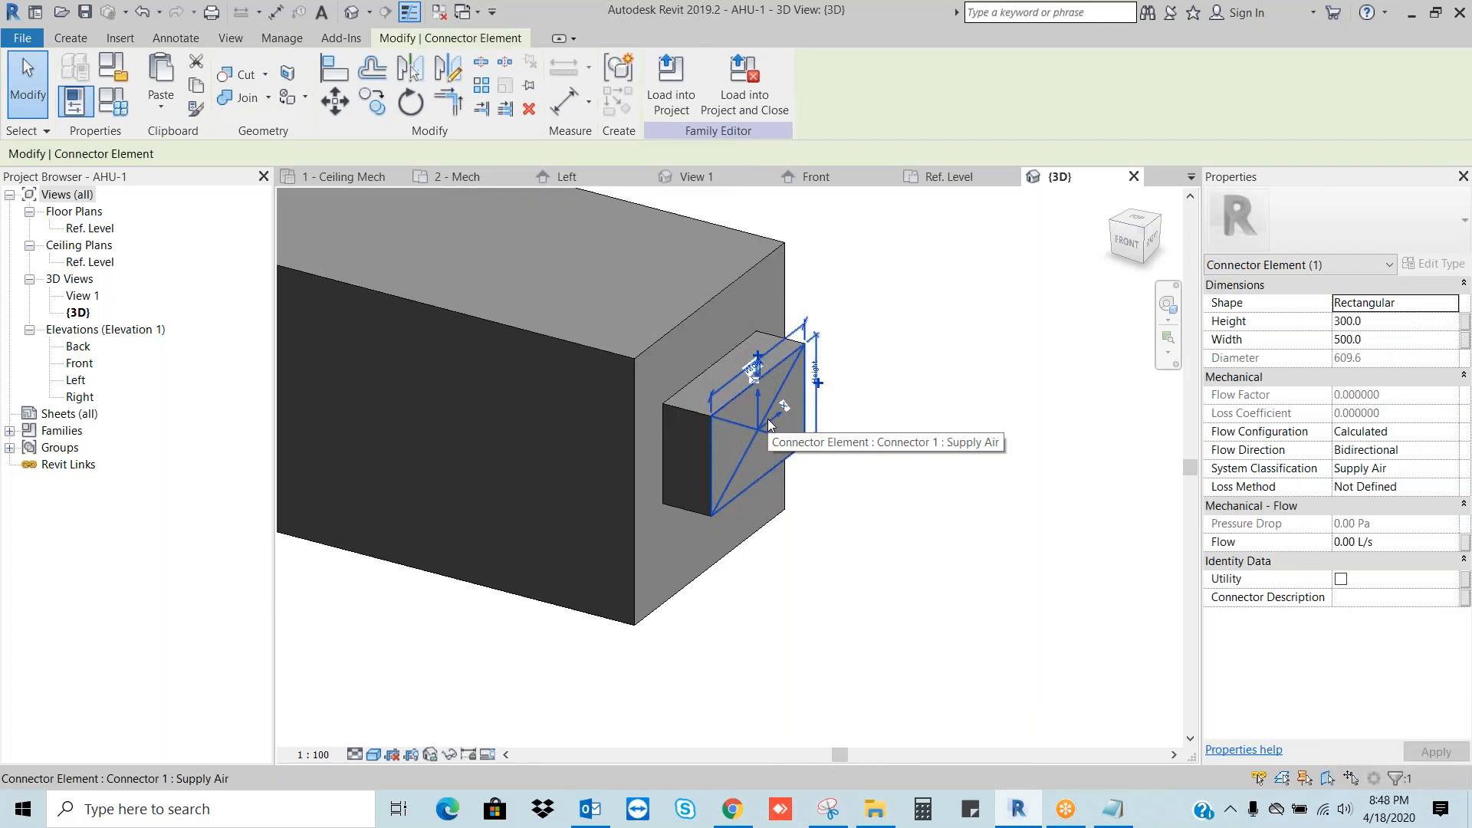
scroll(767, 419, "down", 3)
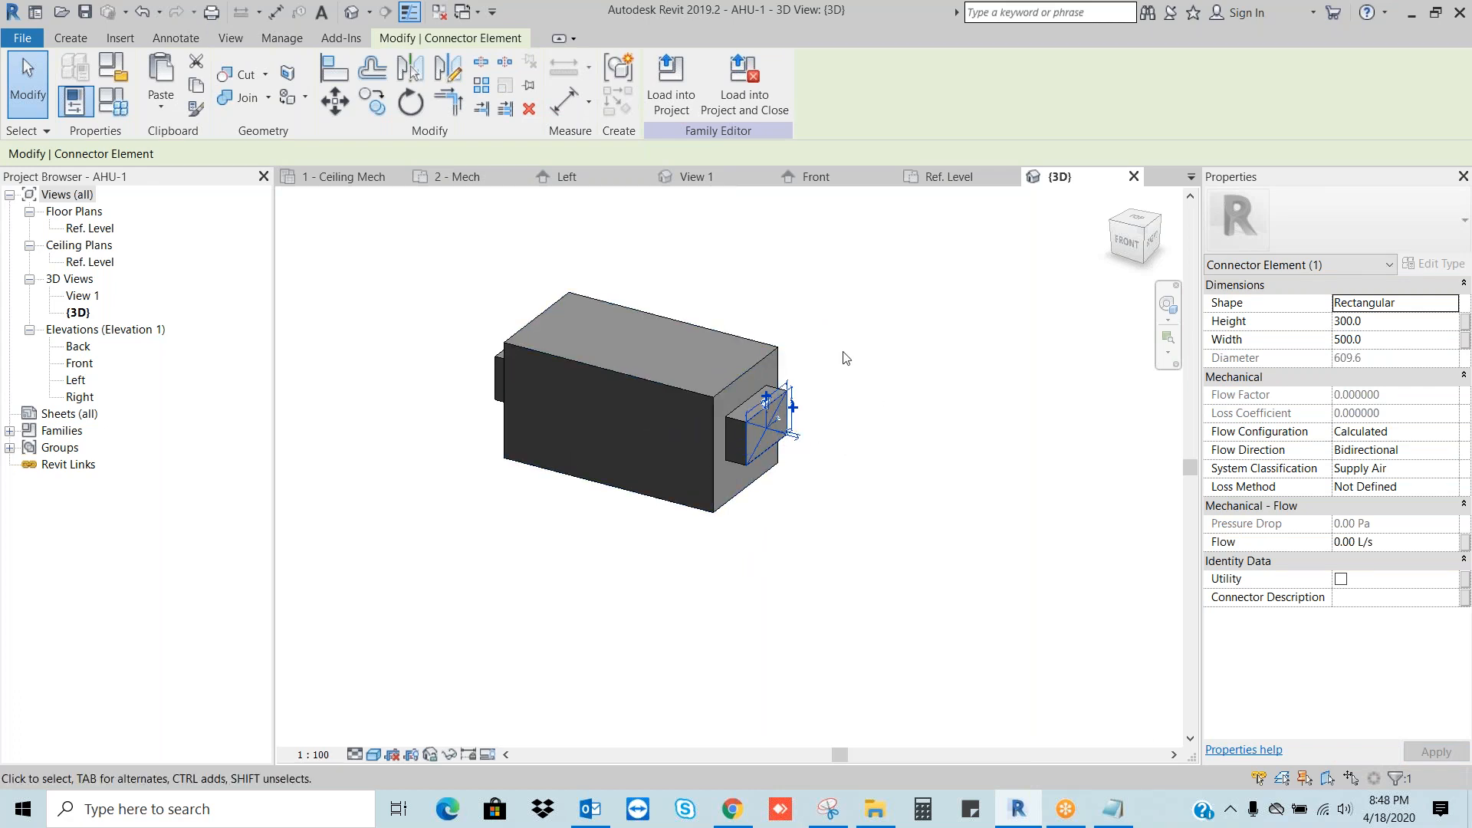
left_click(847, 408)
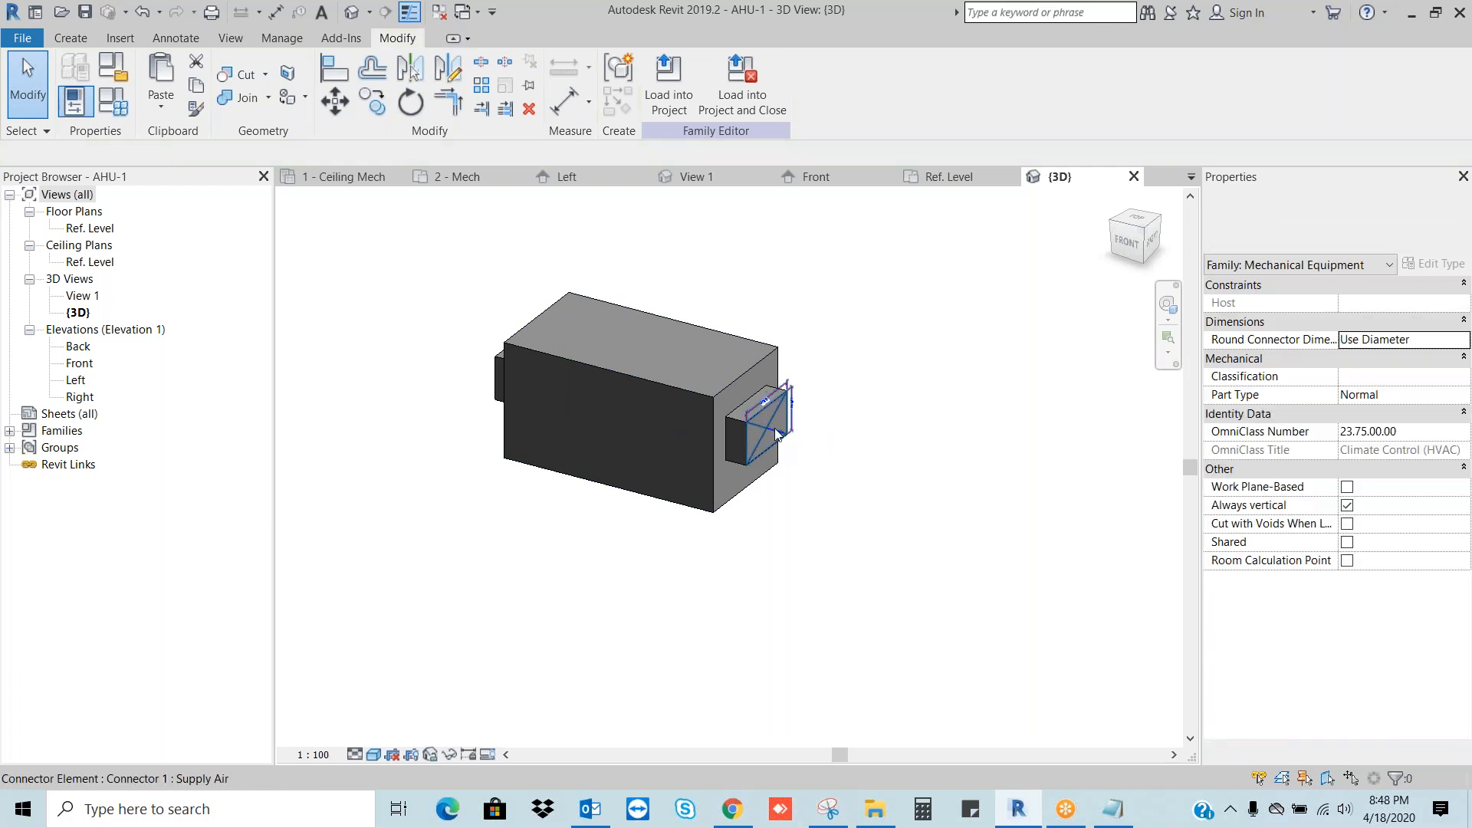
Pick Supply Air as the system classification of the right duct connector.
left_click(774, 428)
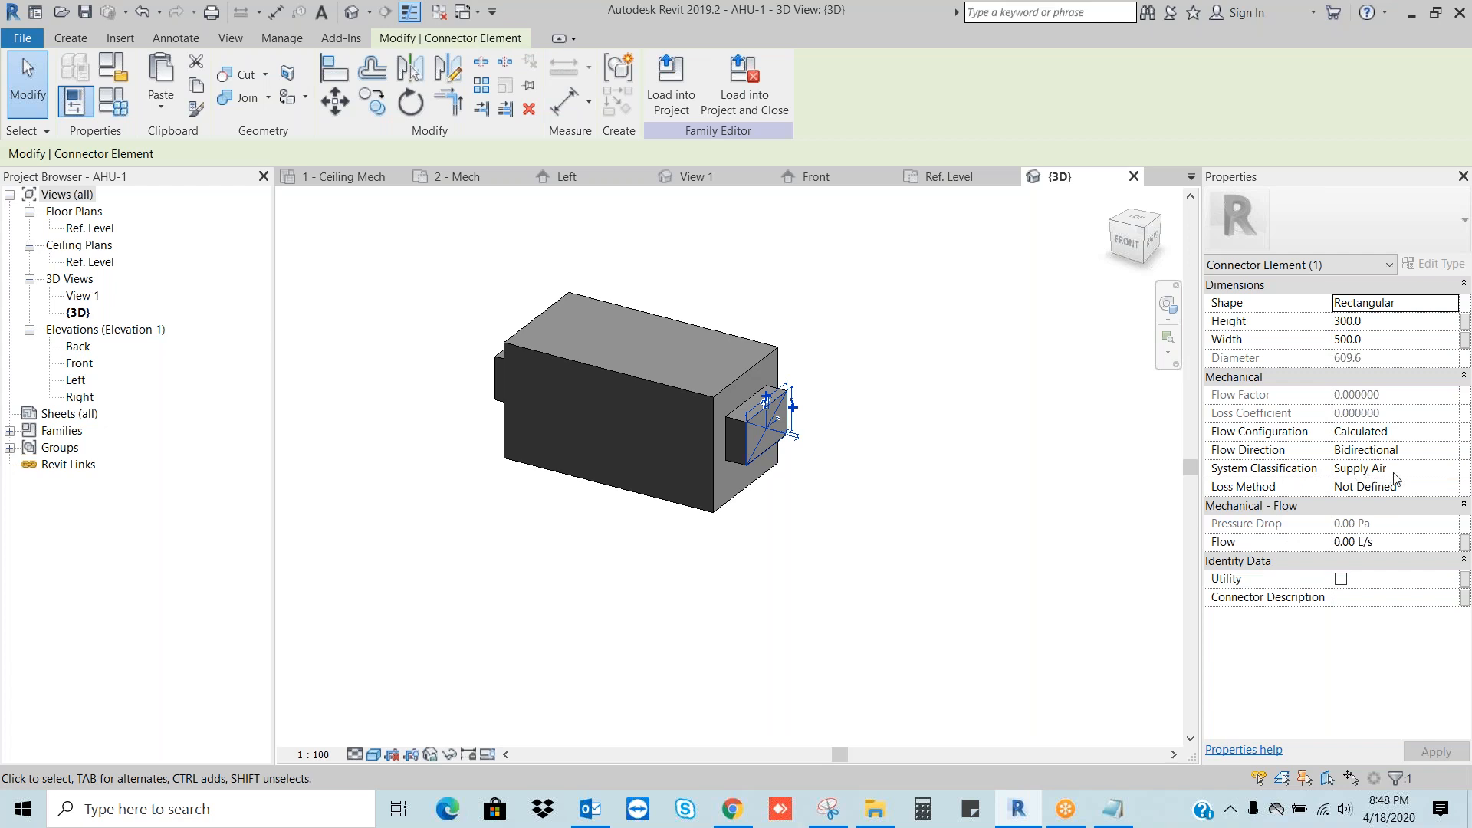
left_click(1449, 471)
left_click(1449, 471)
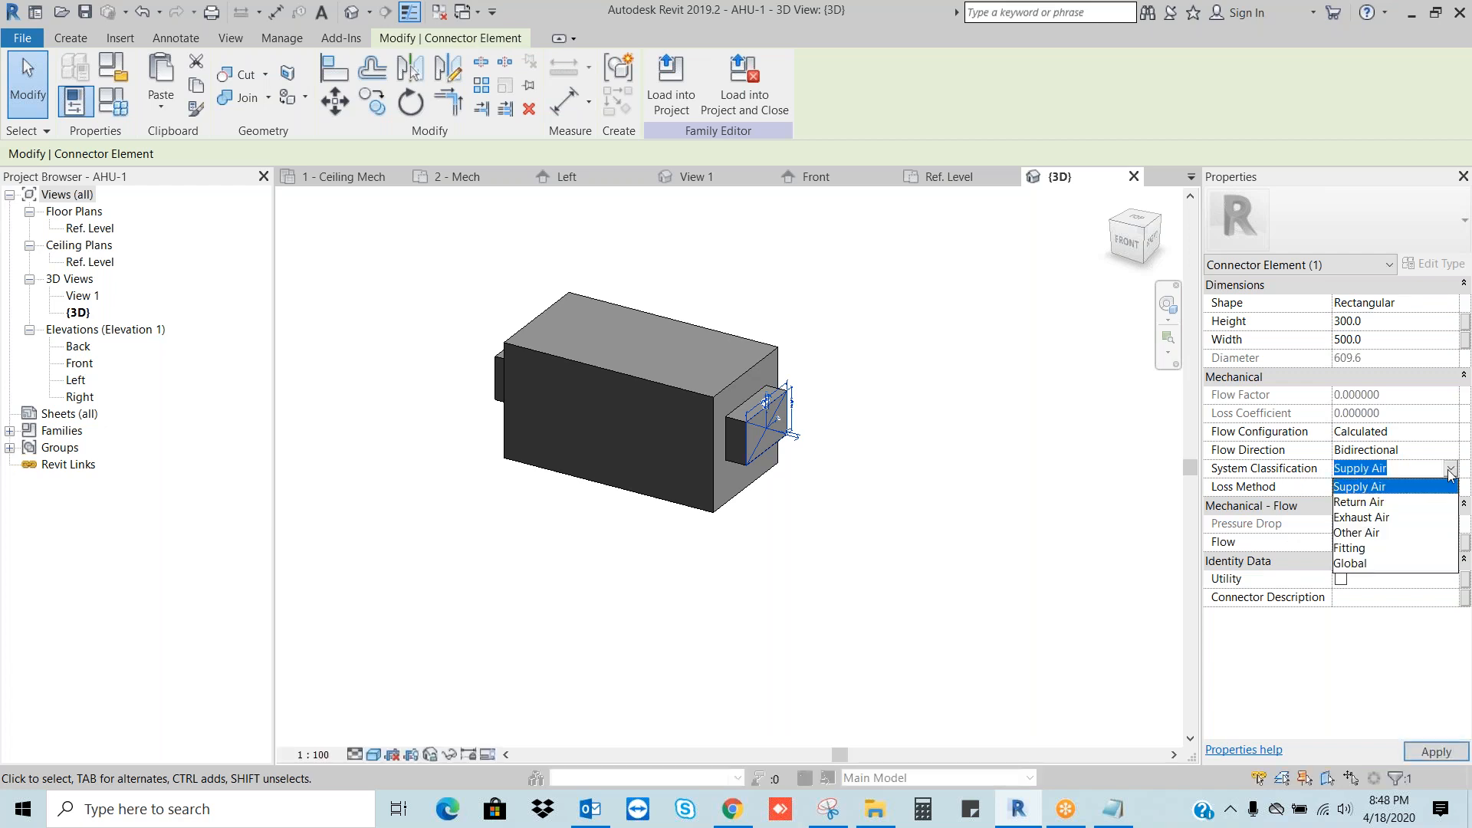
left_click(1377, 487)
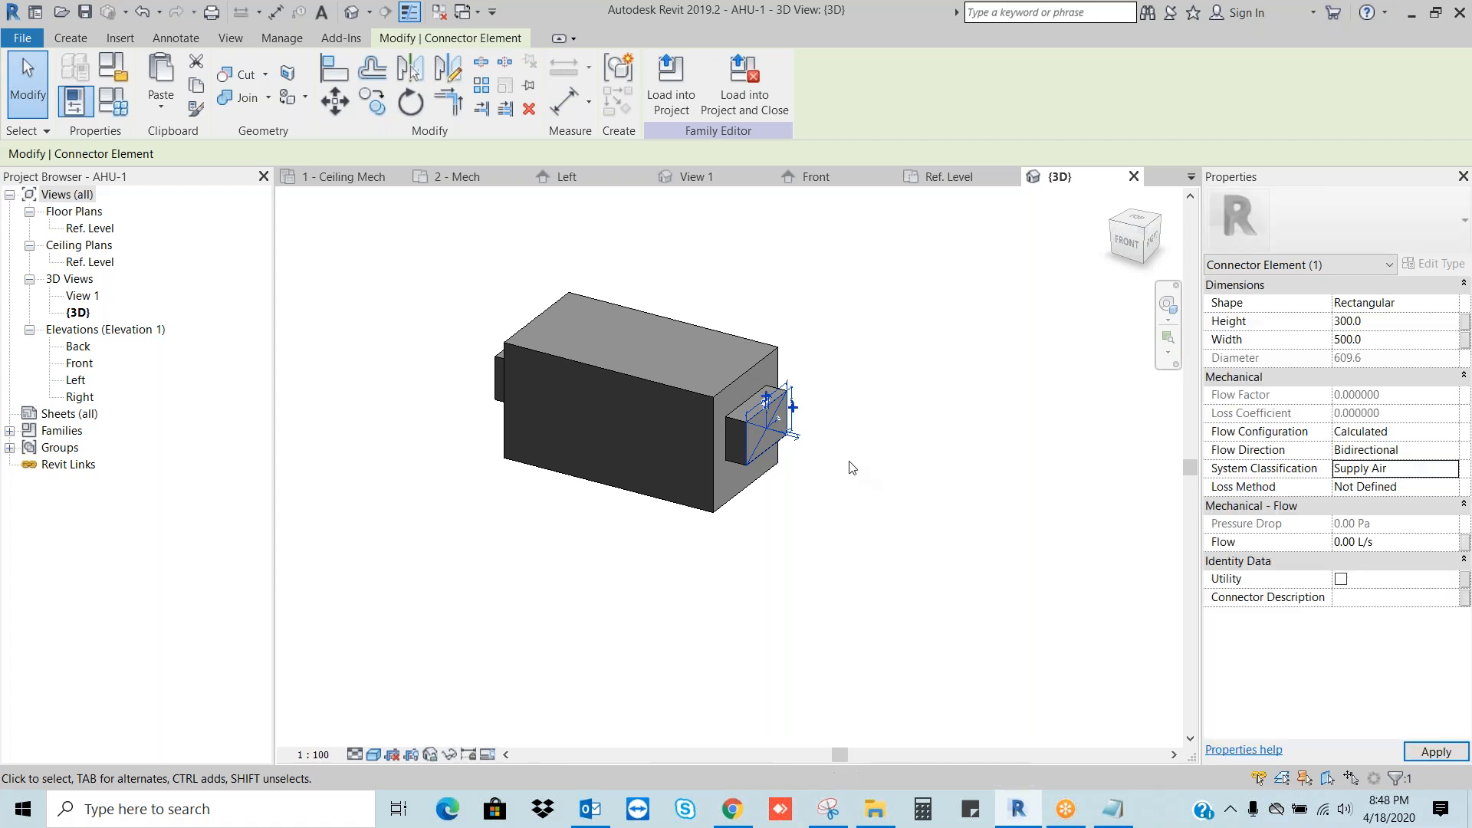
Place a second Supply Air duct connector on the outer face of the duct stub at the opposite end of the box.
left_click(848, 469)
scroll(771, 433, "down", 1)
mouse_move(774, 437)
middle_mouse_down("shift")
mouse_move(628, 421)
mouse_move(988, 427)
mouse_move(842, 493)
mouse_move(858, 491)
middle_mouse_up("shift")
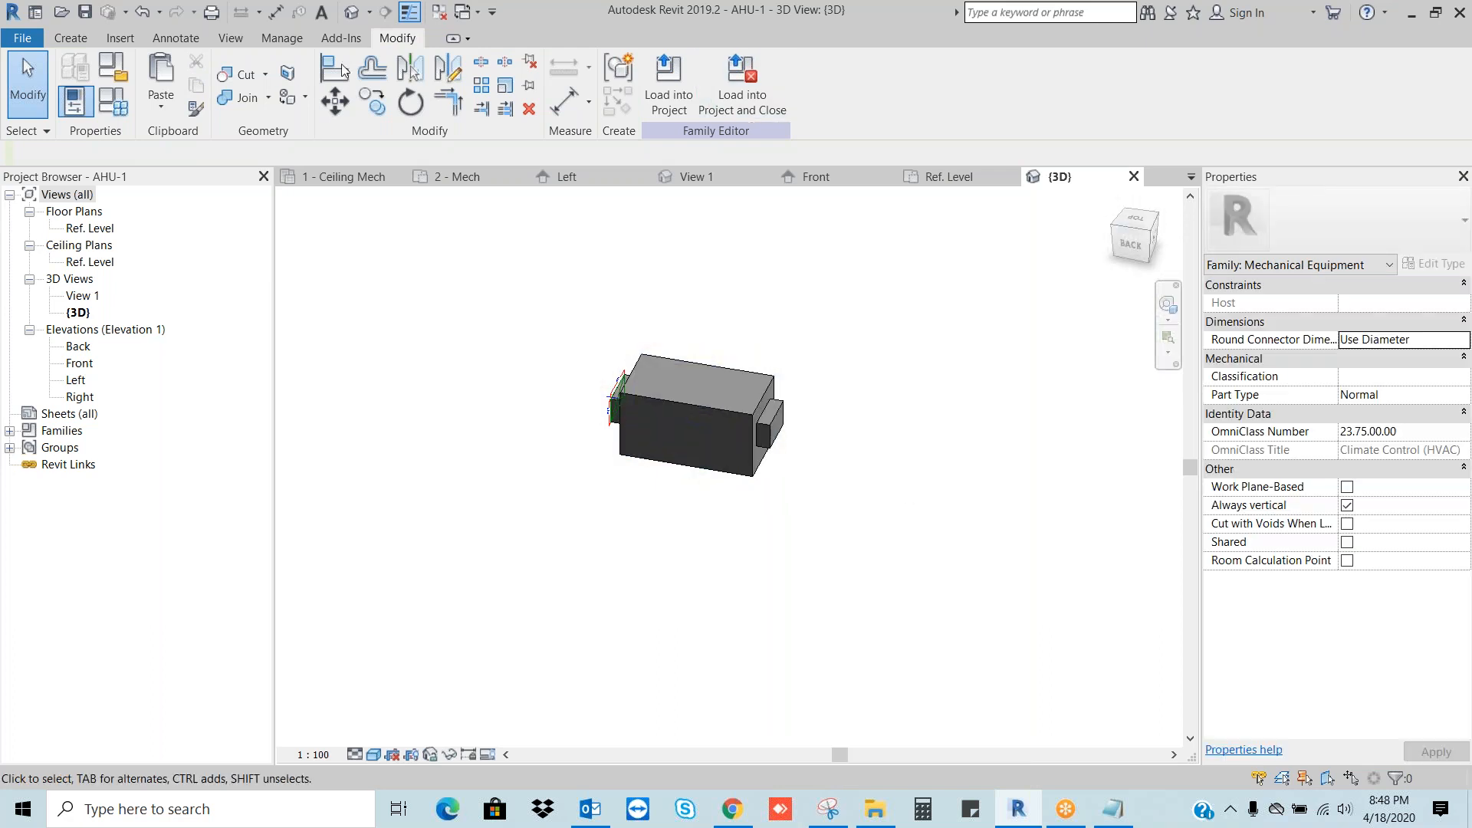
left_click(77, 32)
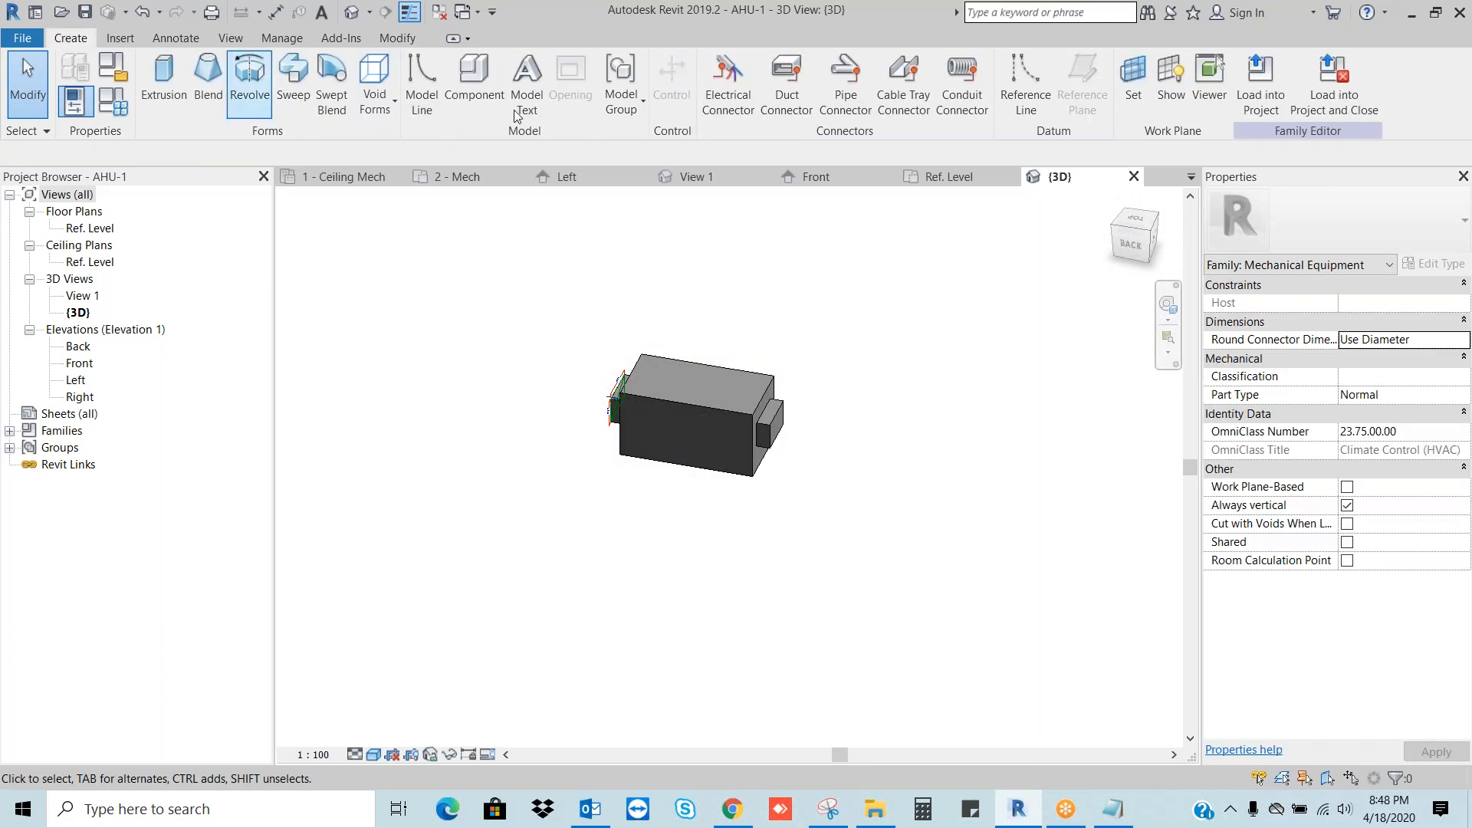
left_click(805, 91)
scroll(823, 441, "up", 5)
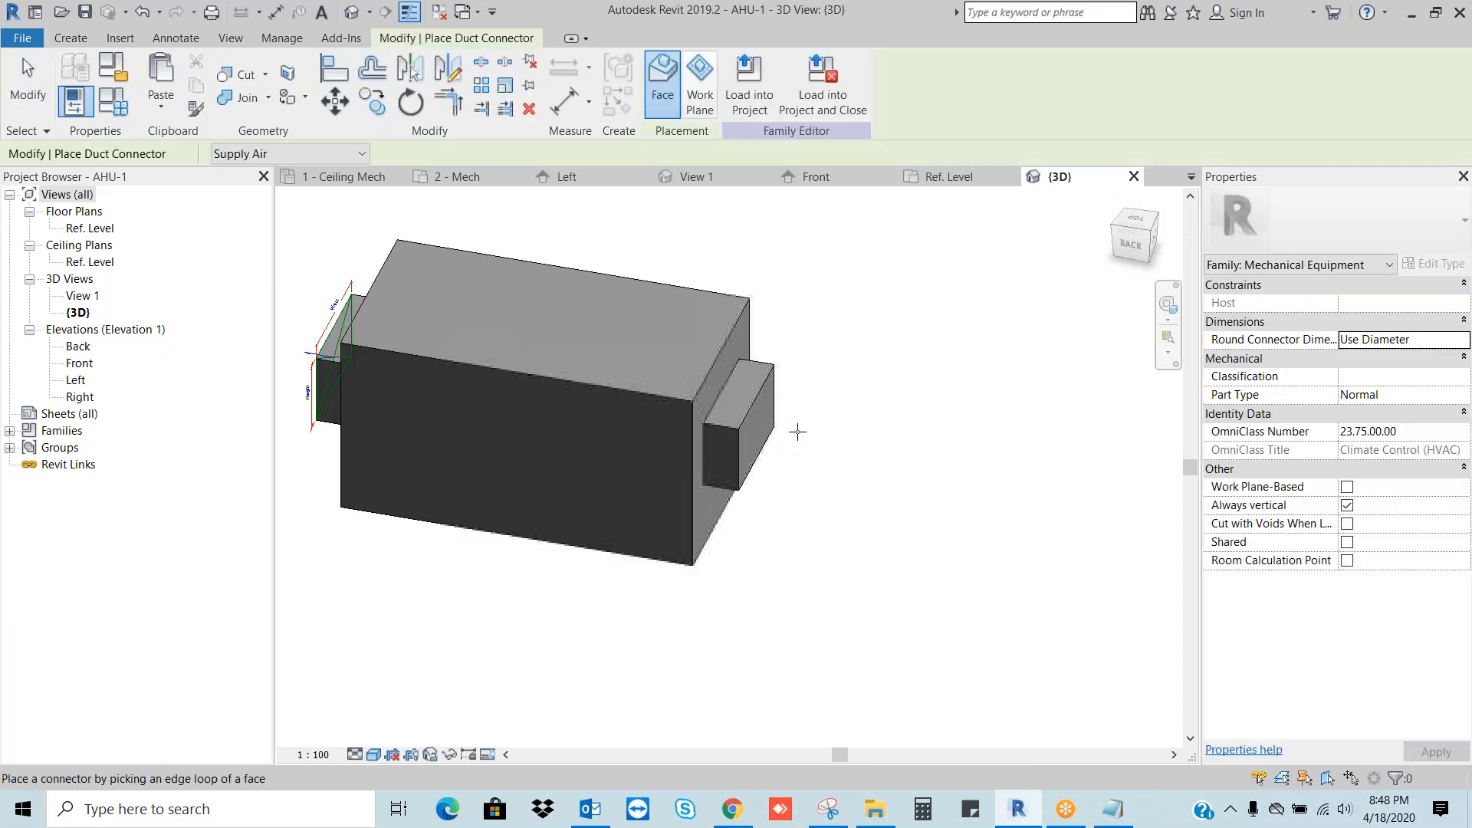
middle_click_drag(787, 430, 743, 348, "shift")
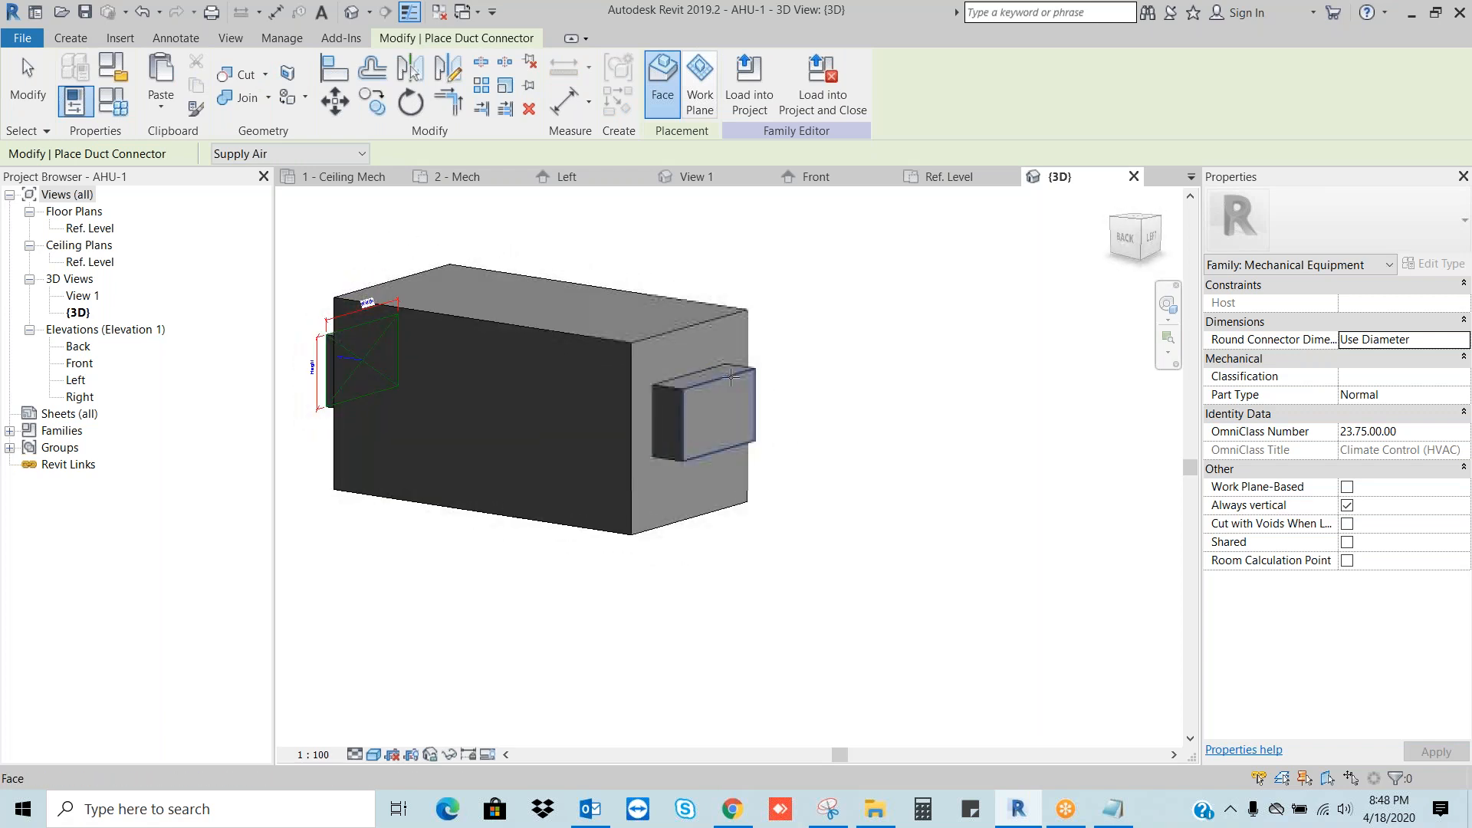
left_click(732, 376)
key("Escape")
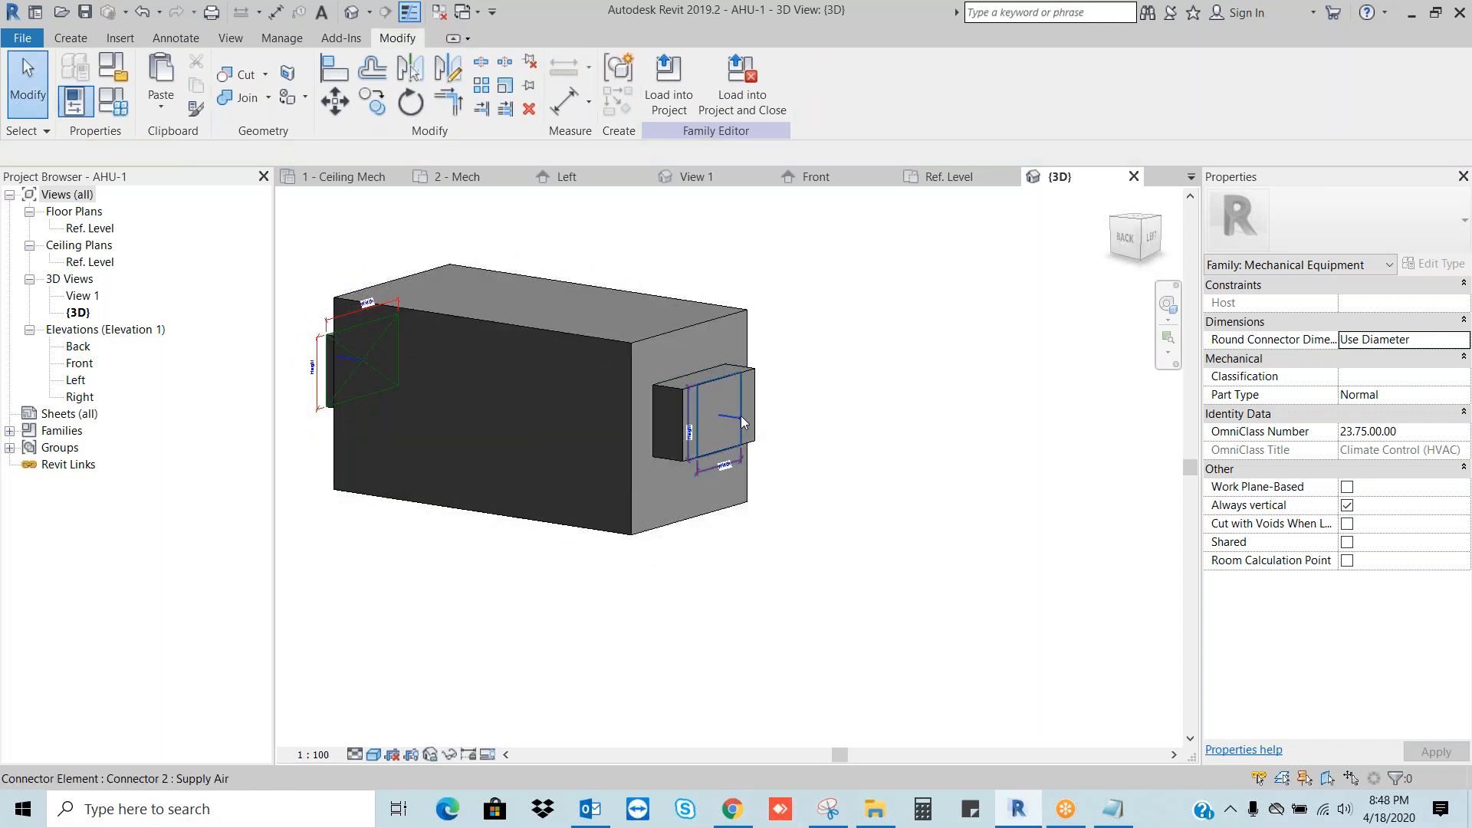
Set the second duct connector's height to 300 mm and width to 500 mm.
left_click(740, 416)
left_click(1384, 322)
type("300.0")
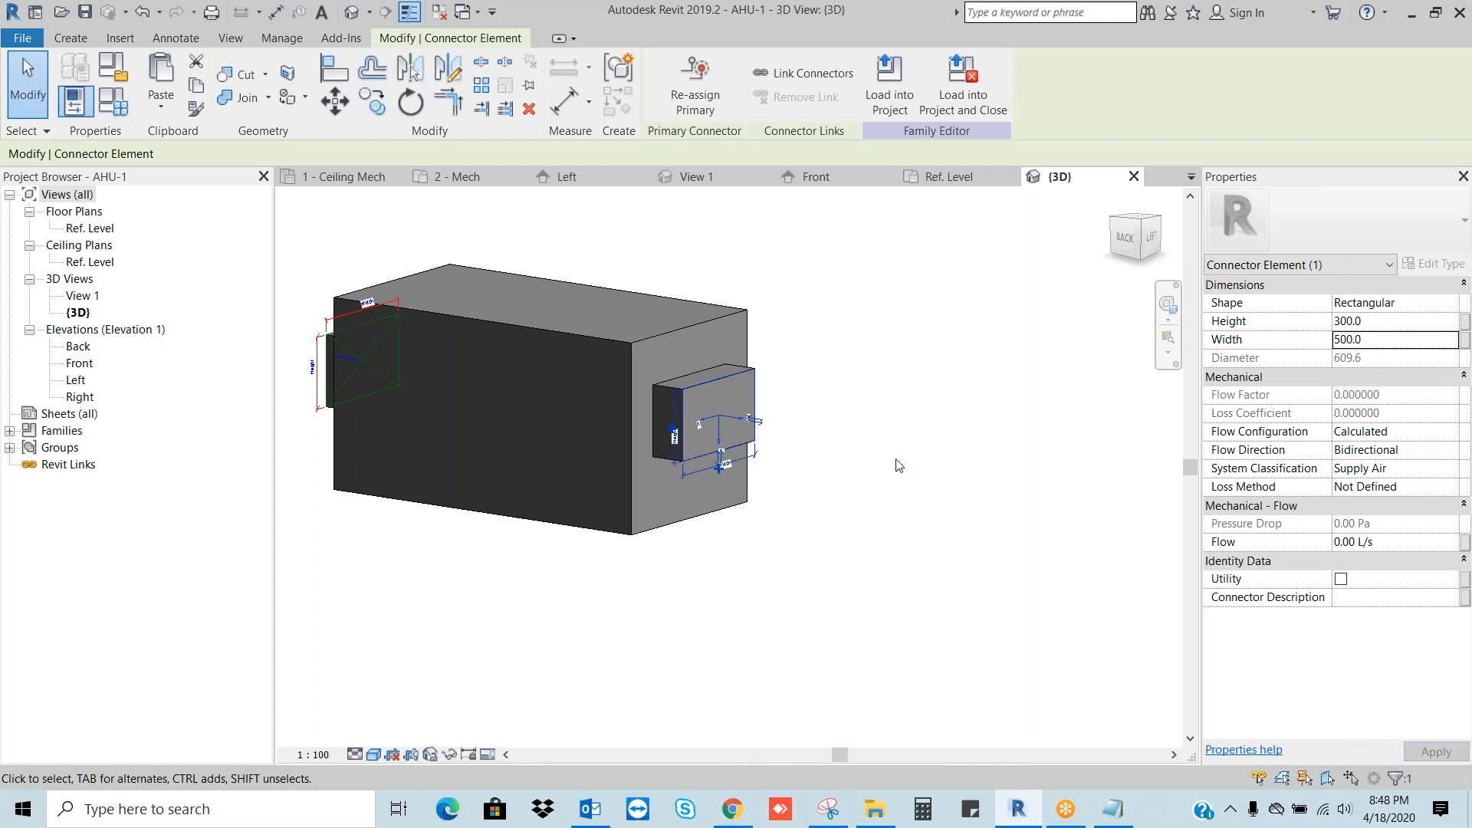
Change the second duct connector's system classification to Return Air.
left_click(1453, 471)
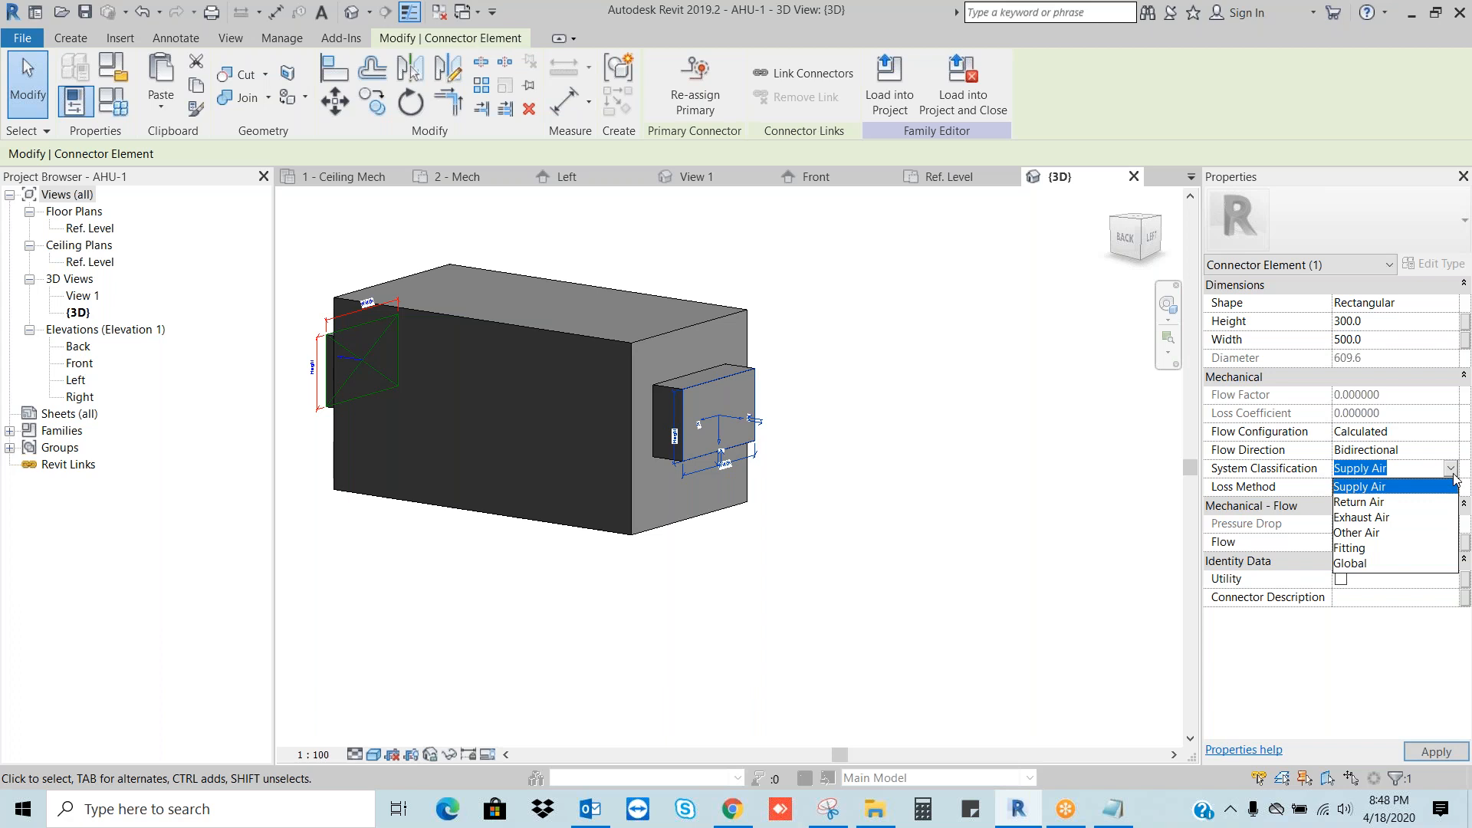
left_click(1363, 502)
key("Escape")
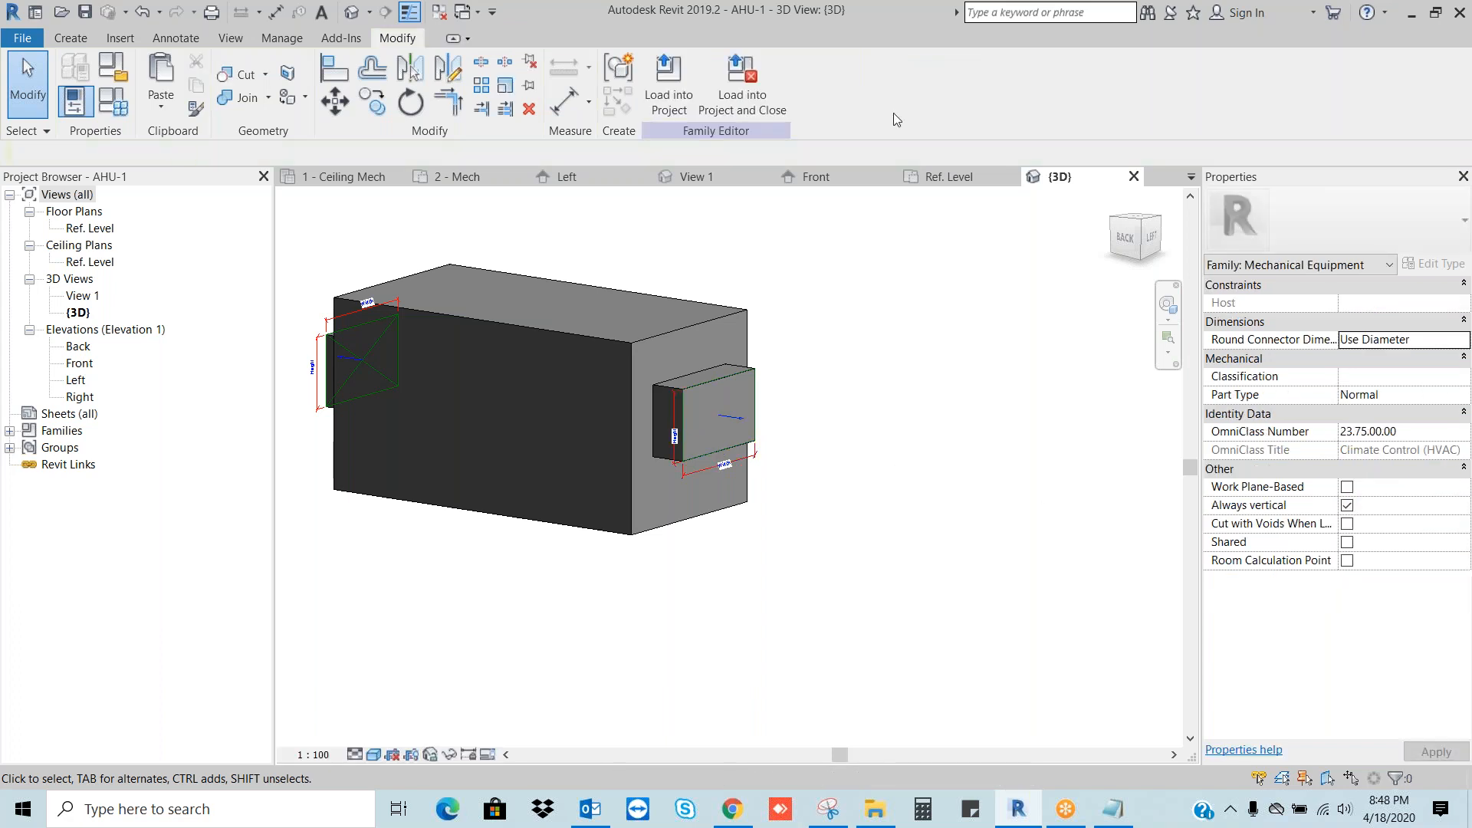
Load the edited AHU-1 family into the abp-41-mep.rvt project.
left_click(671, 77)
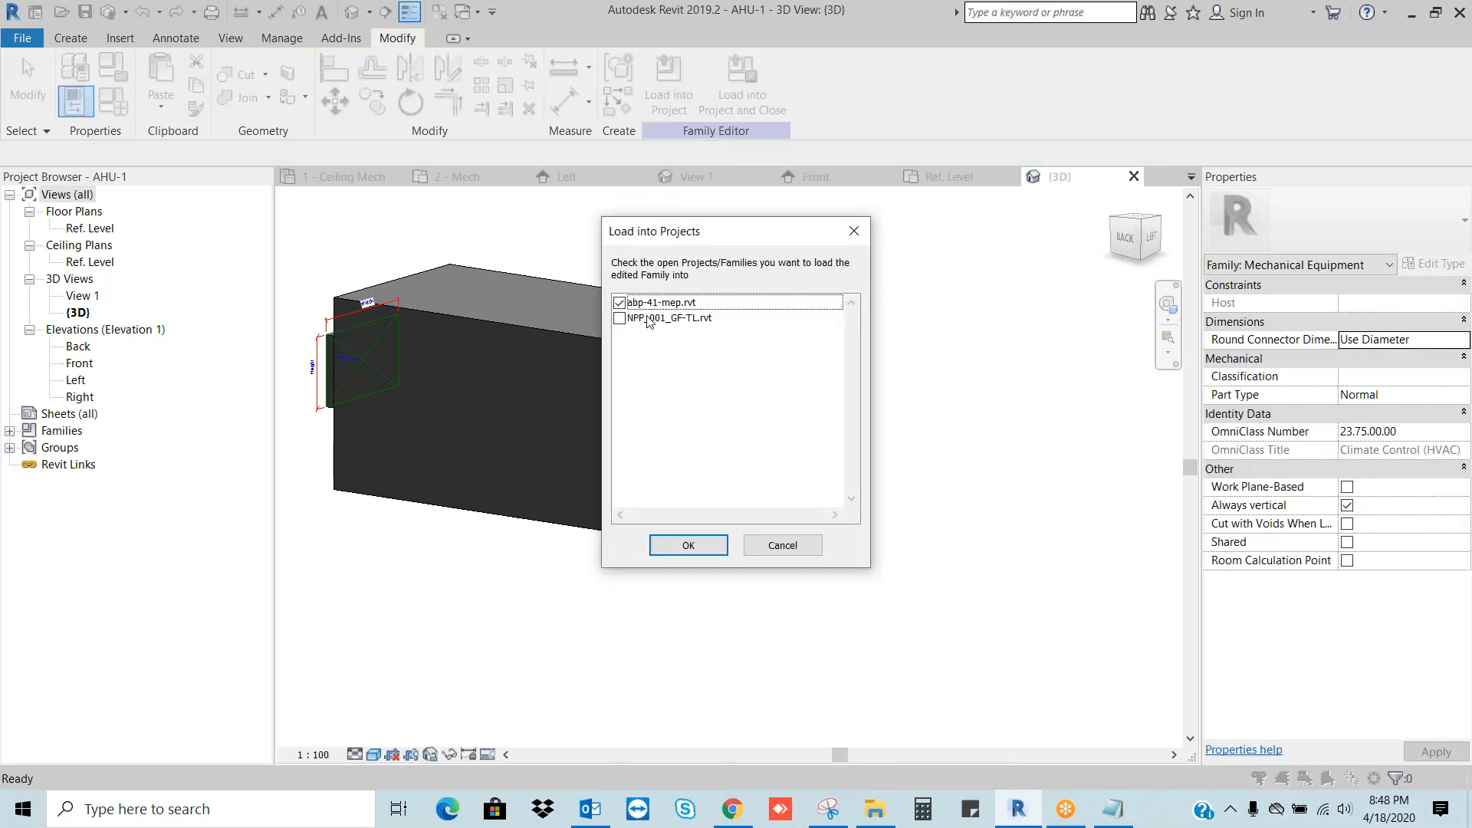
left_click(719, 553)
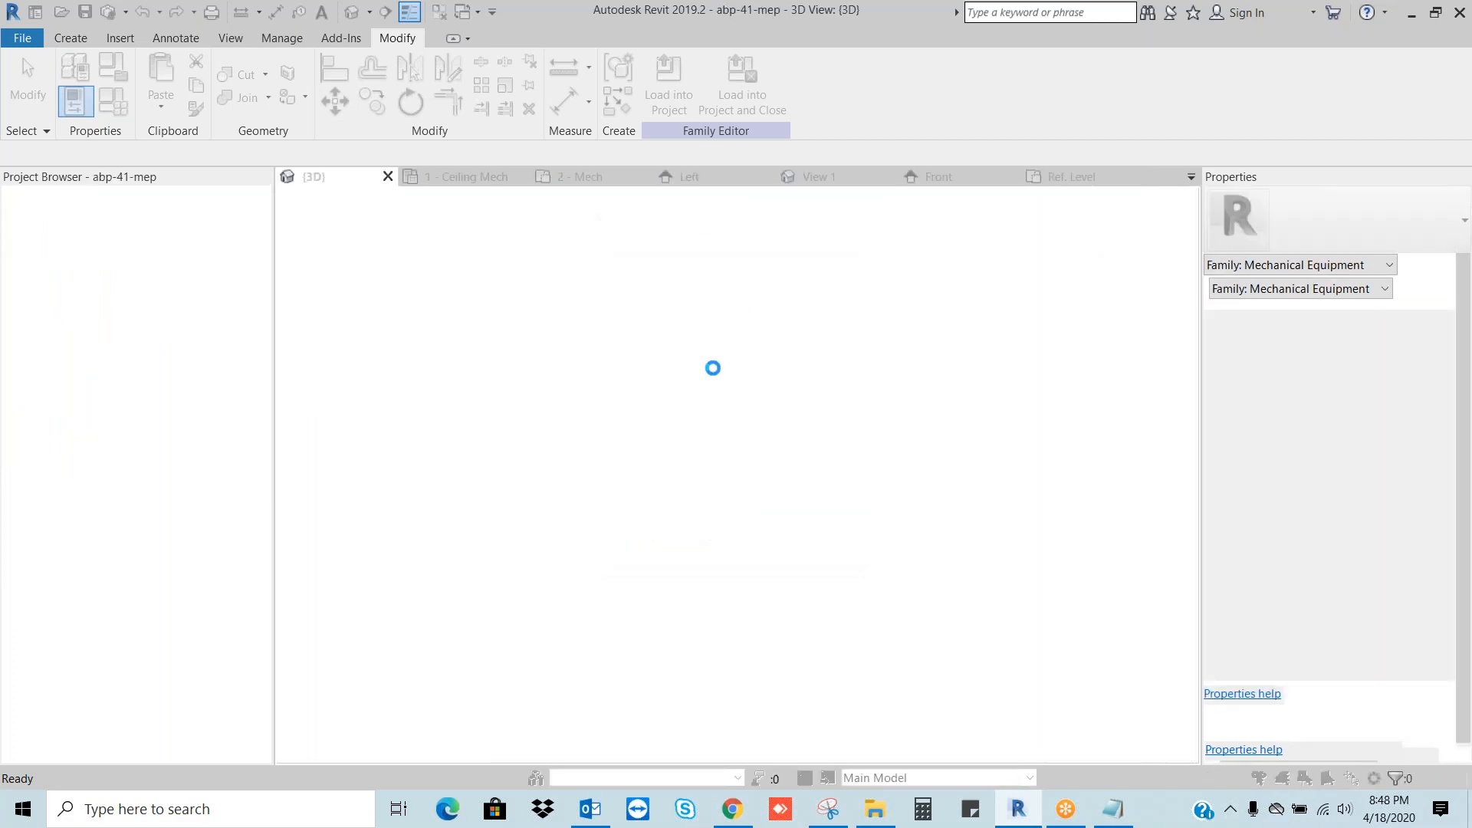
left_click(632, 393)
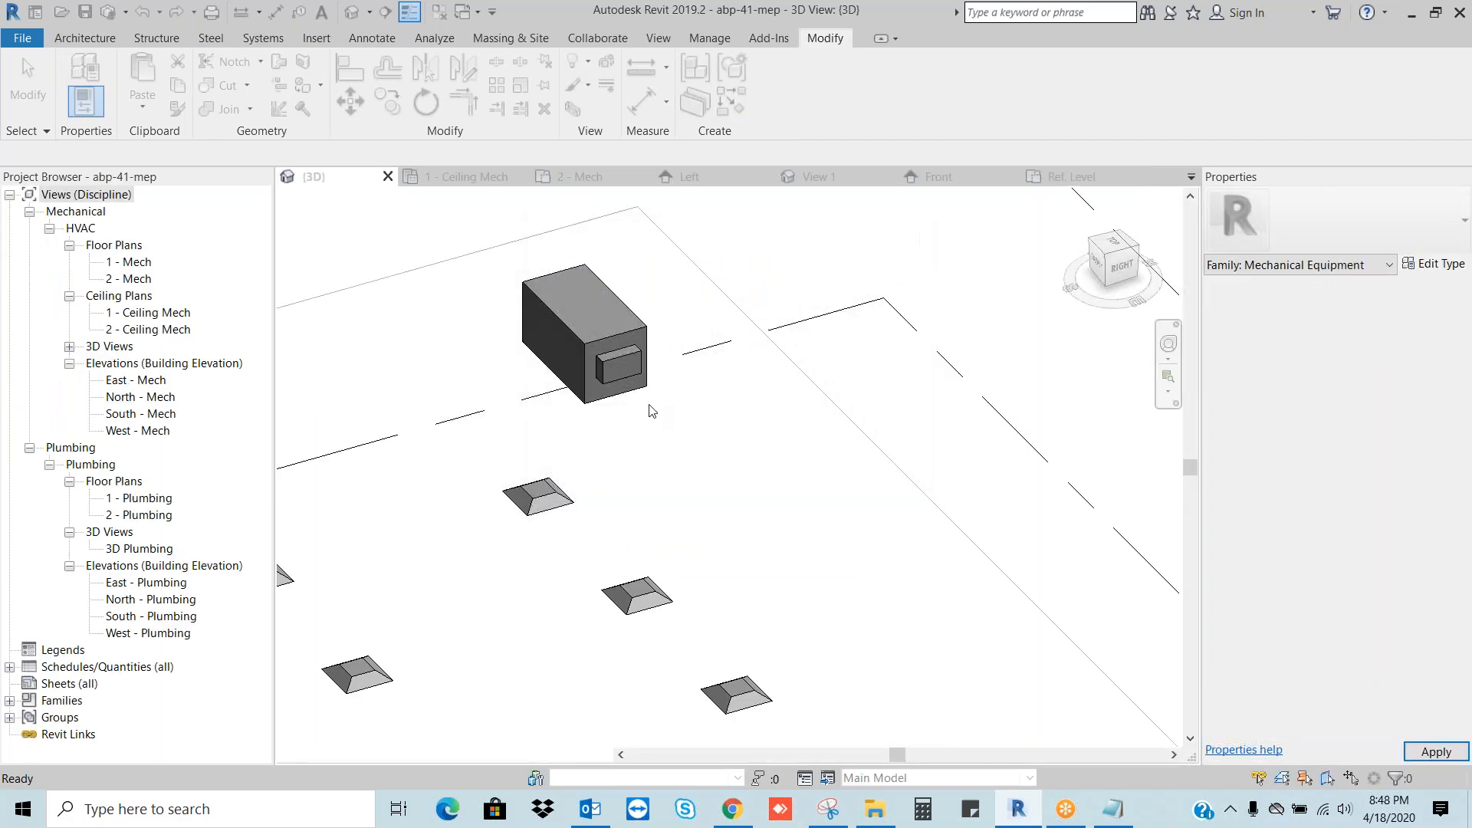
Examine the placed AHU-1 unit's duct connectors in the 3D view and in the 2 - Mech floor plan.
scroll(706, 454, "down", 4)
left_click(694, 349)
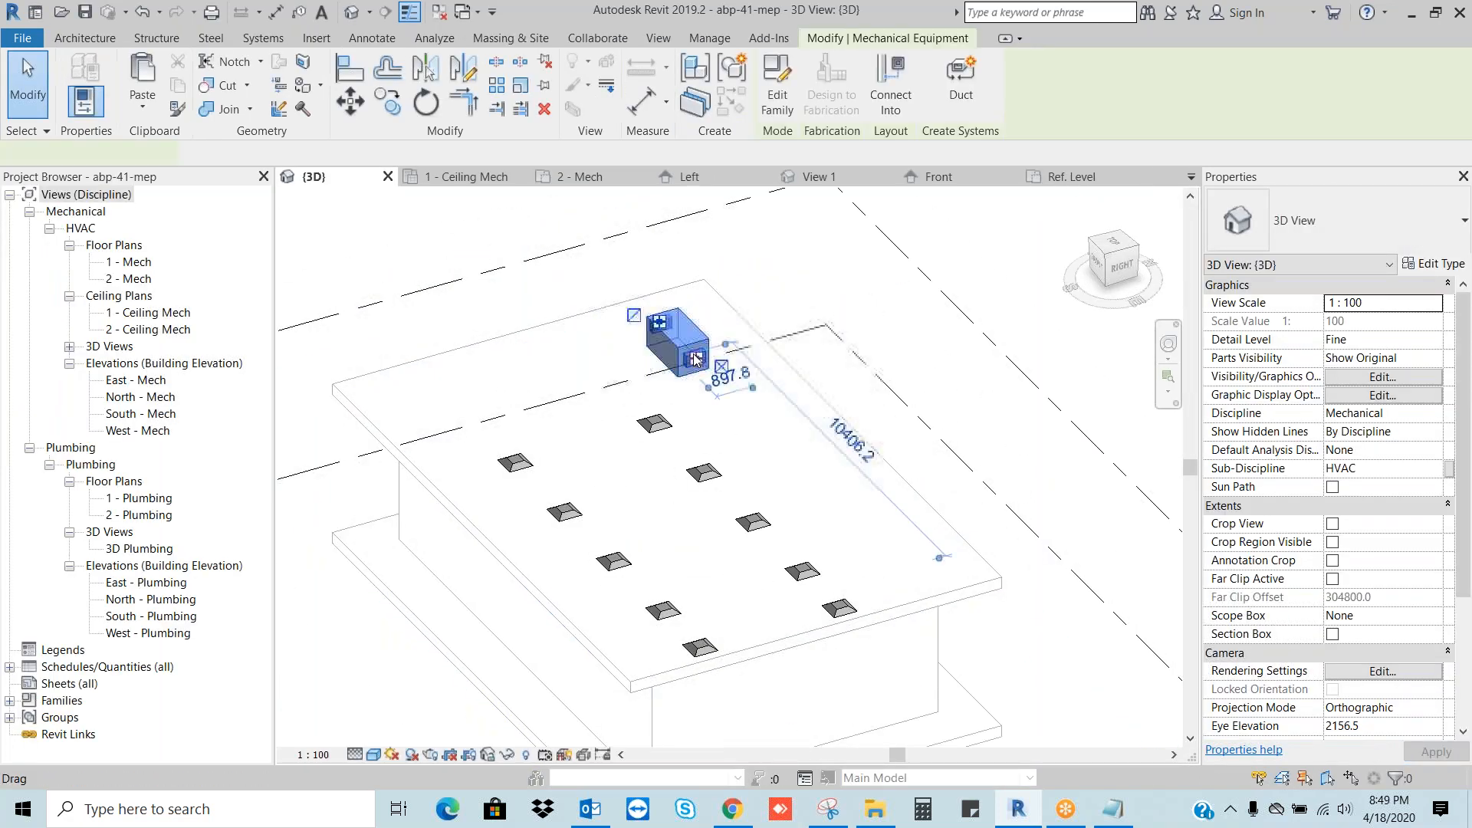
scroll(714, 398, "up", 4)
scroll(713, 398, "up", 2)
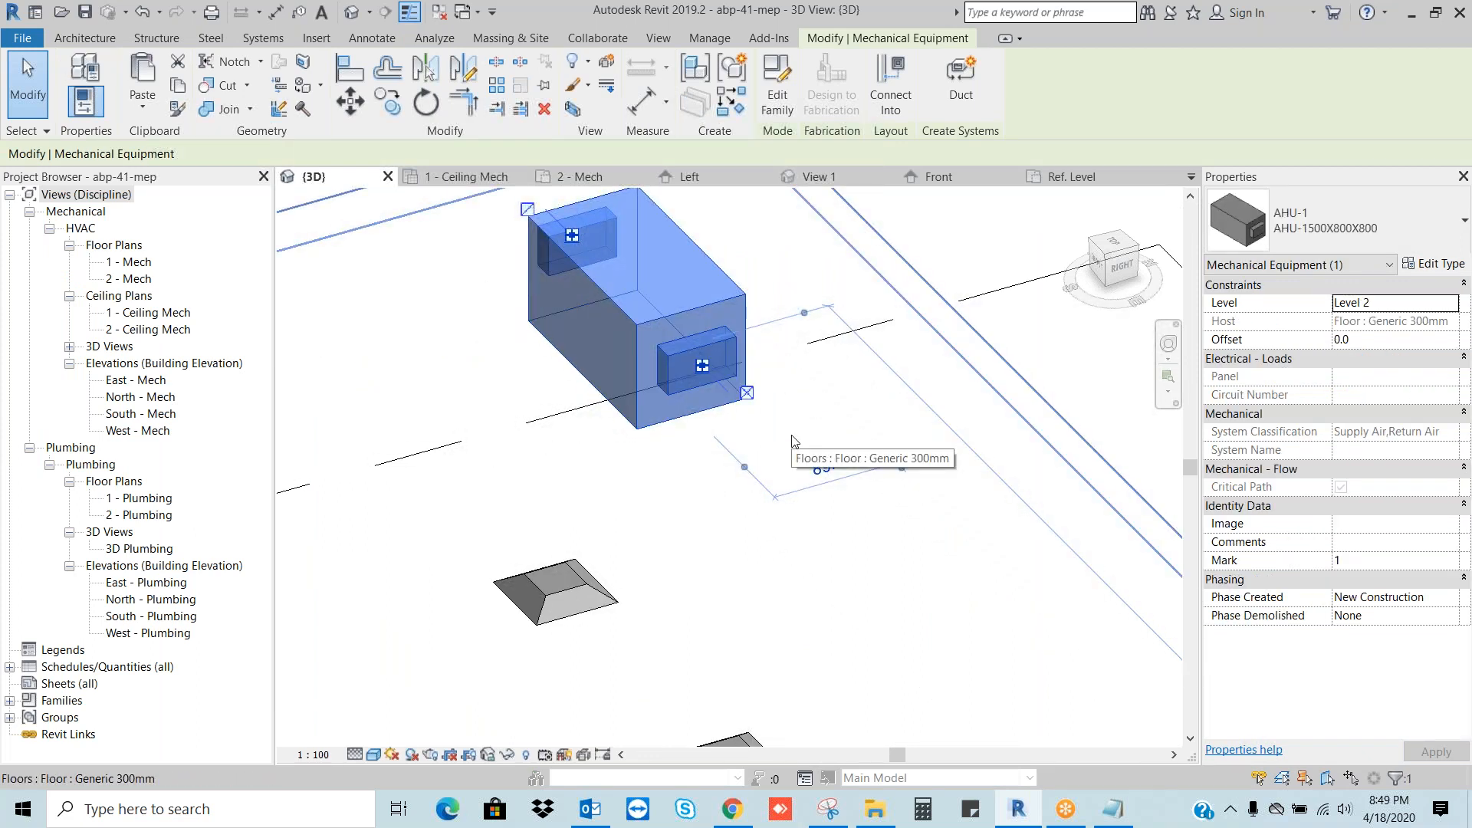
scroll(793, 441, "down", 4)
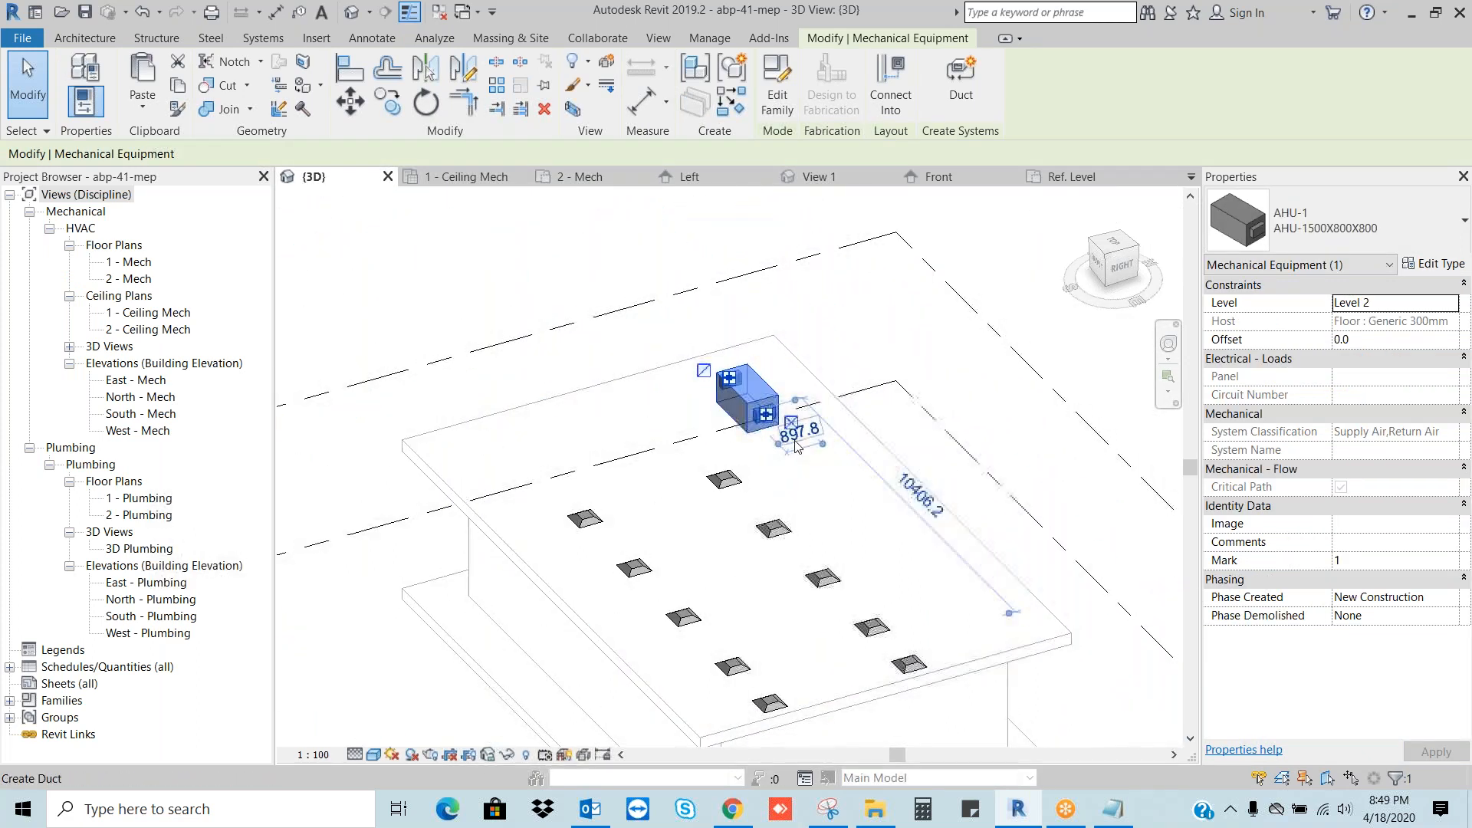
key("Escape")
scroll(743, 253, "down", 3)
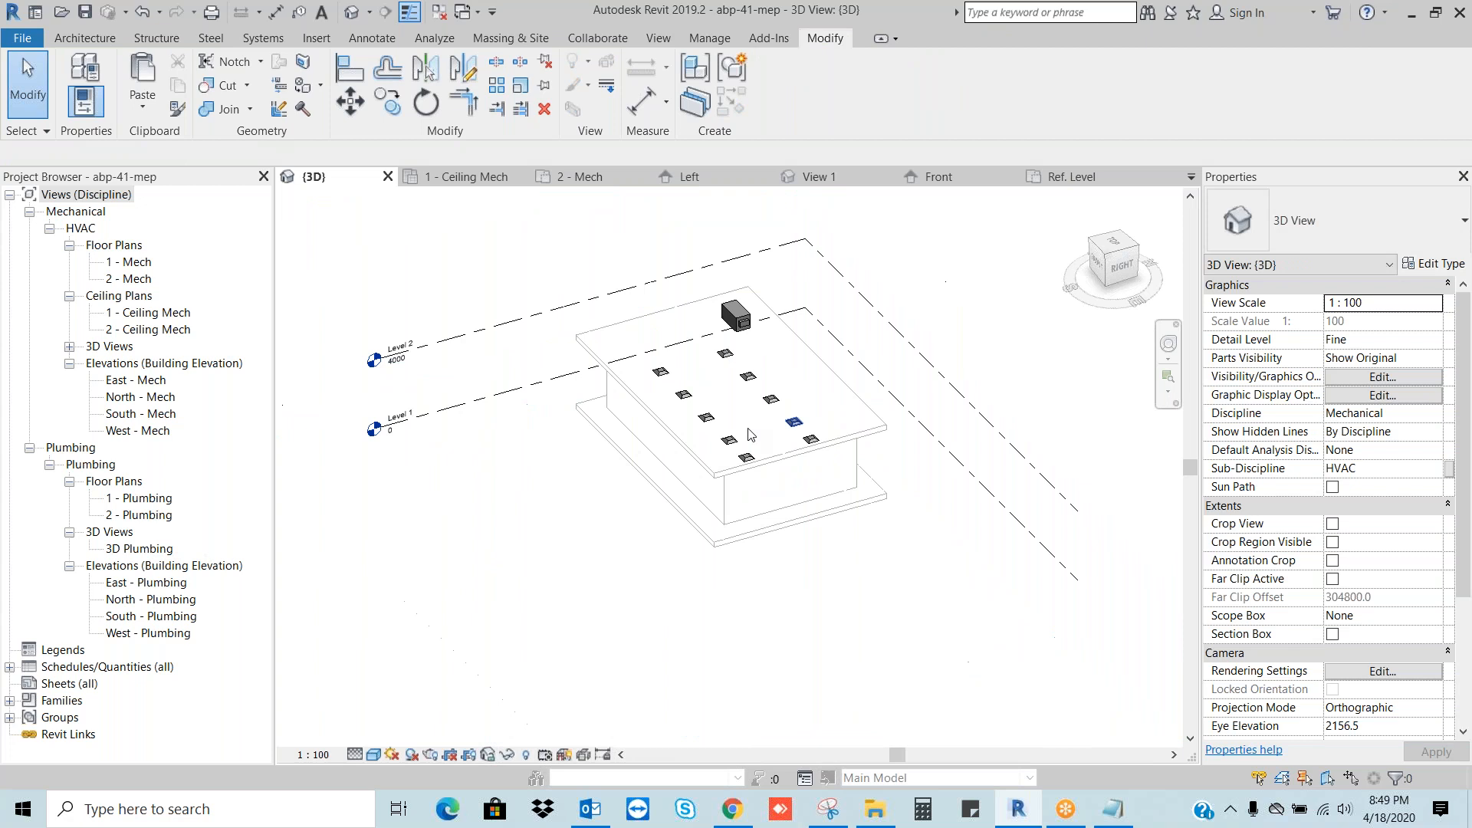
double_click(137, 278)
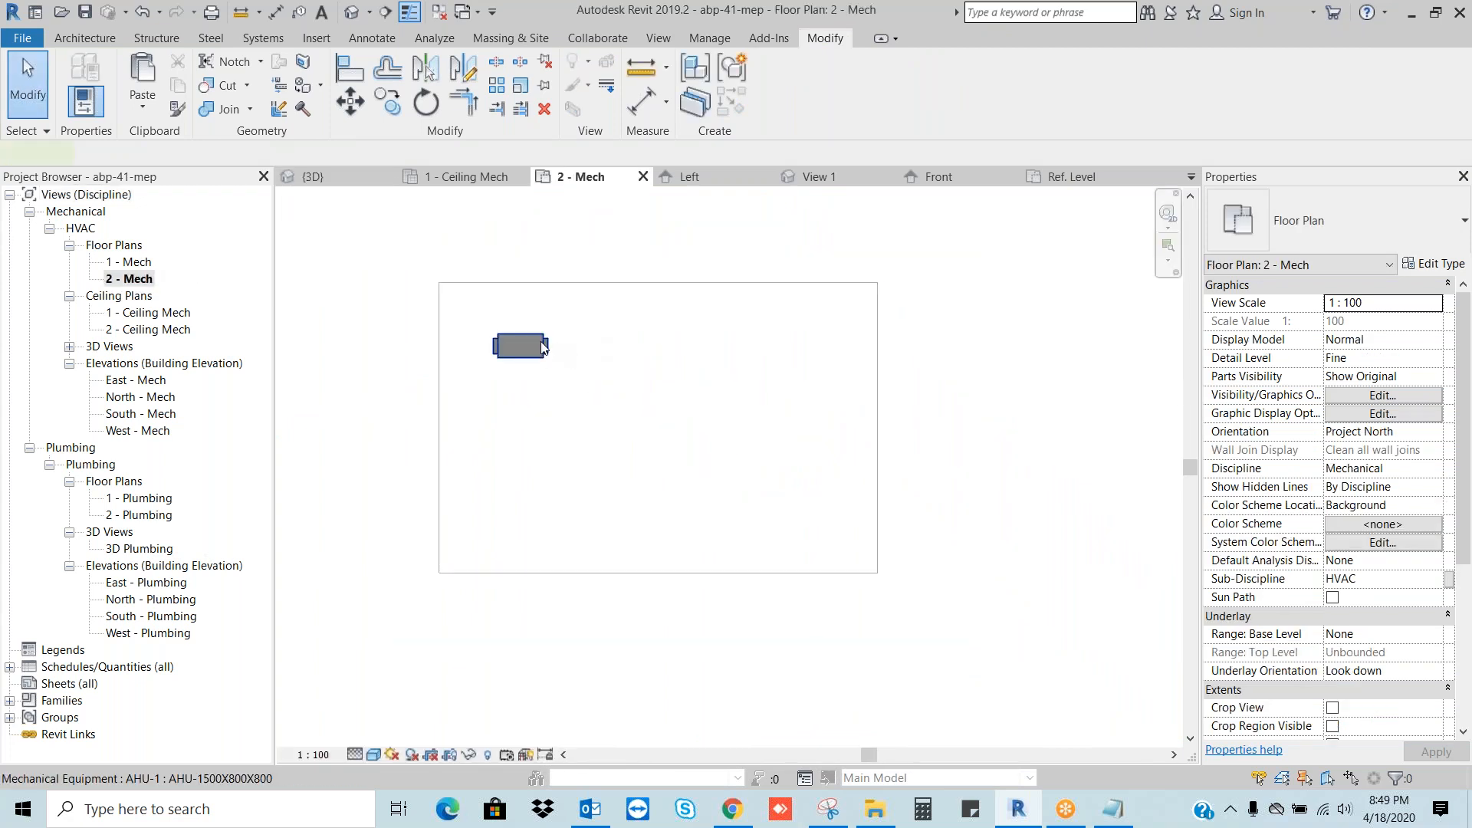
left_click(543, 348)
scroll(564, 351, "up", 2)
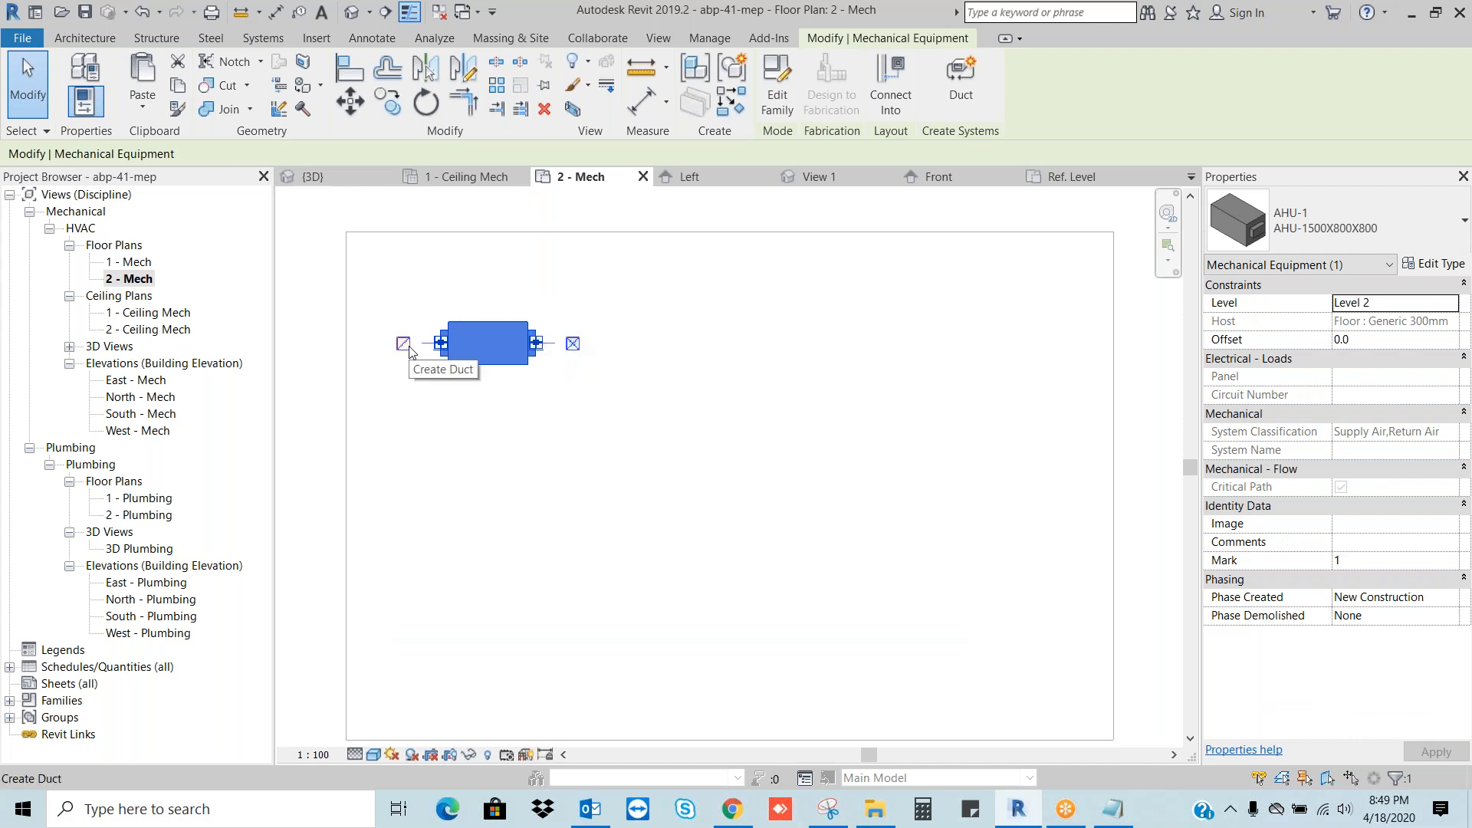
key("Escape")
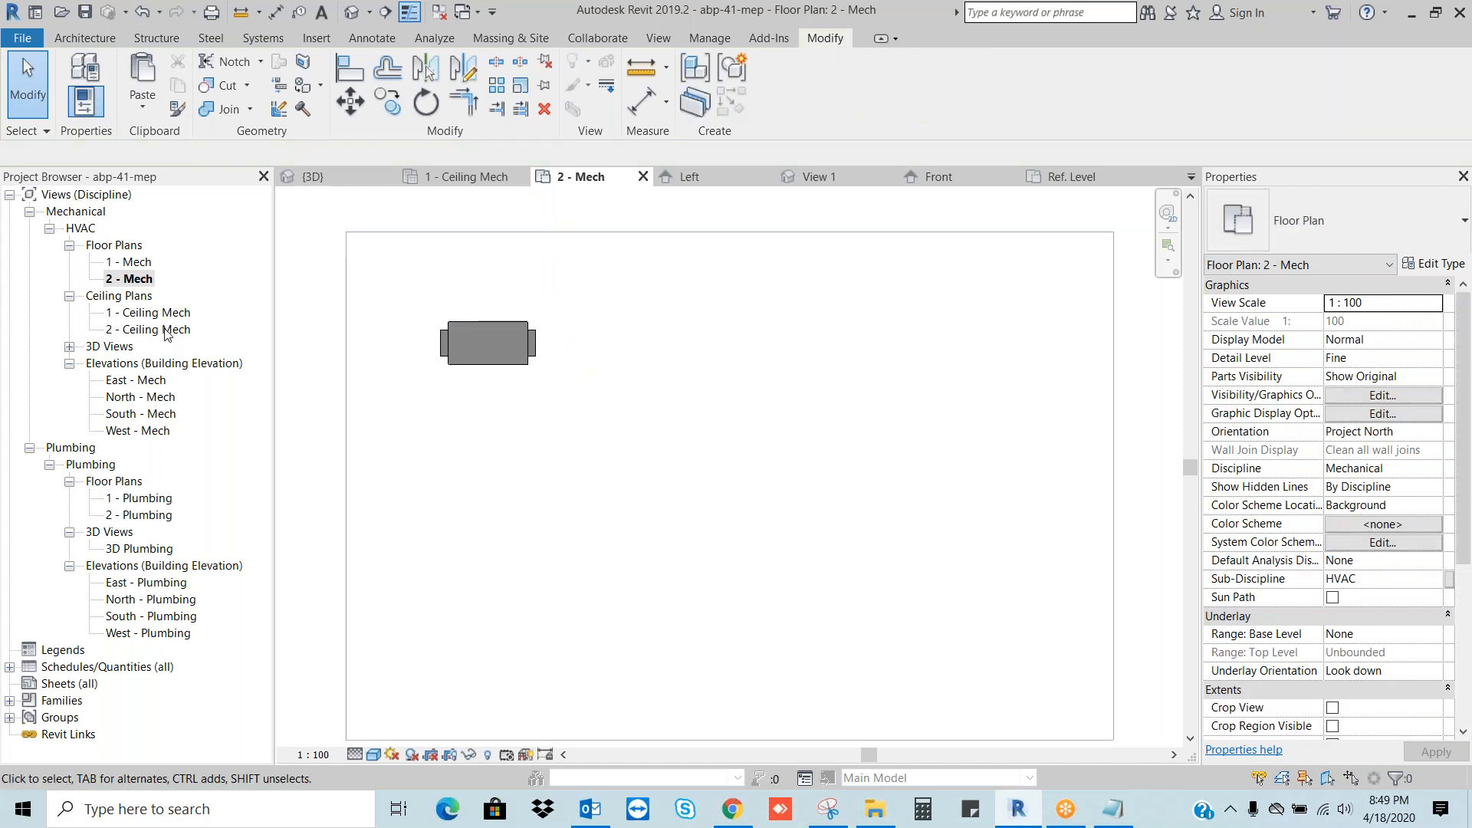
left_click(354, 10)
scroll(675, 347, "up", 5)
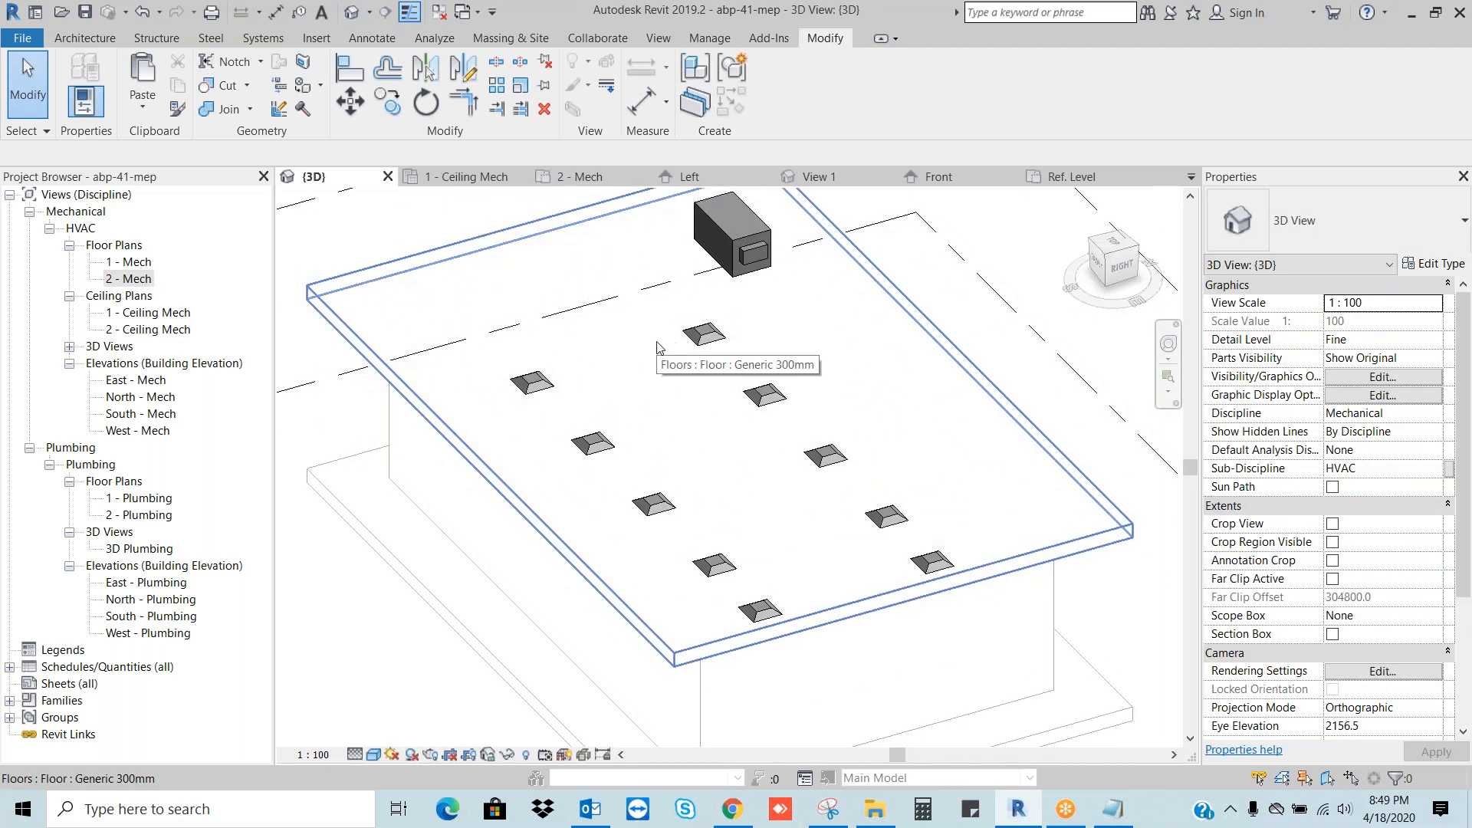
Open the 1 - Mech floor plan with the supply and return diffusers.
double_click(138, 262)
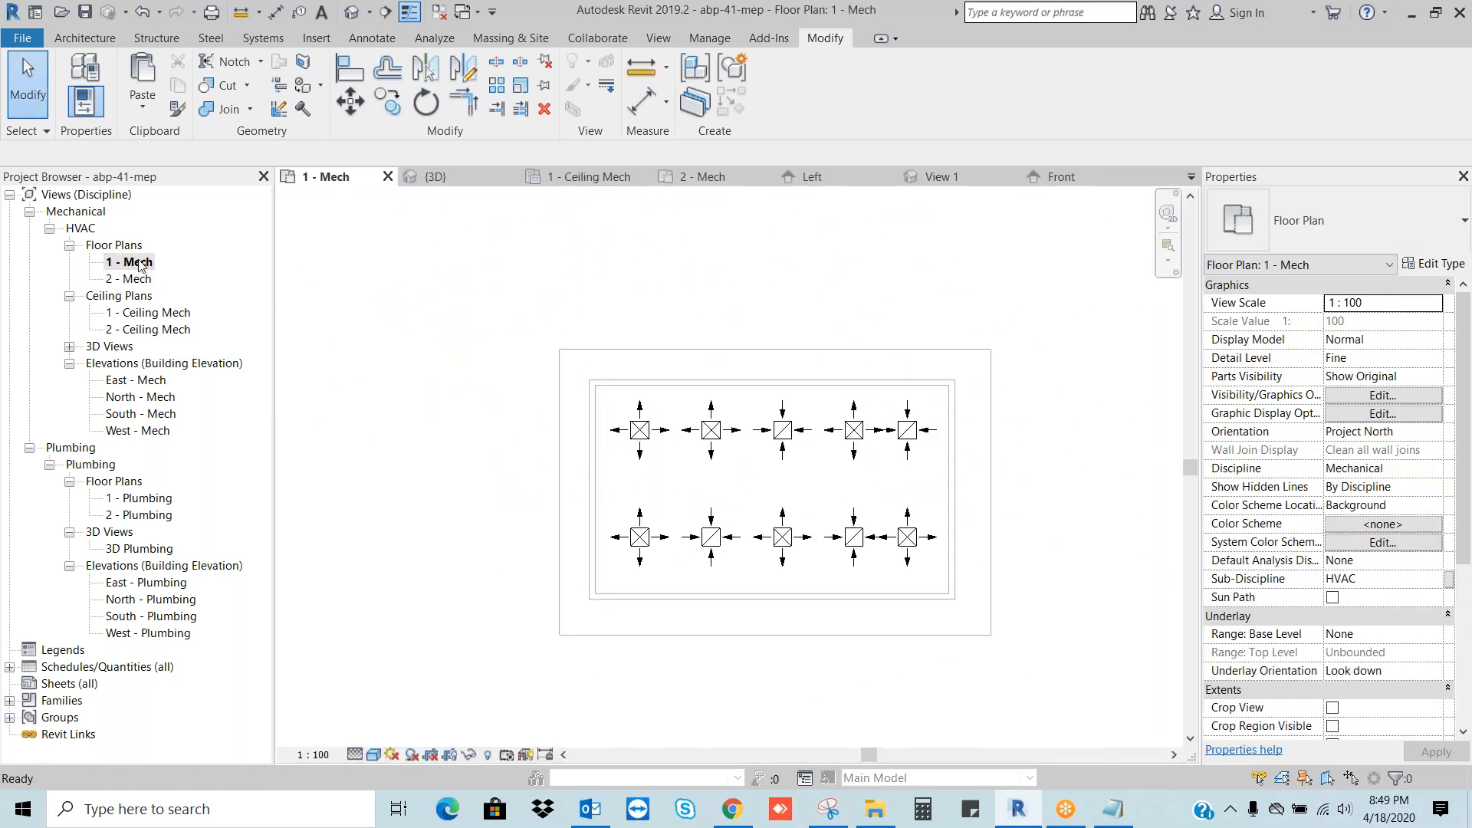
scroll(730, 496, "up", 3)
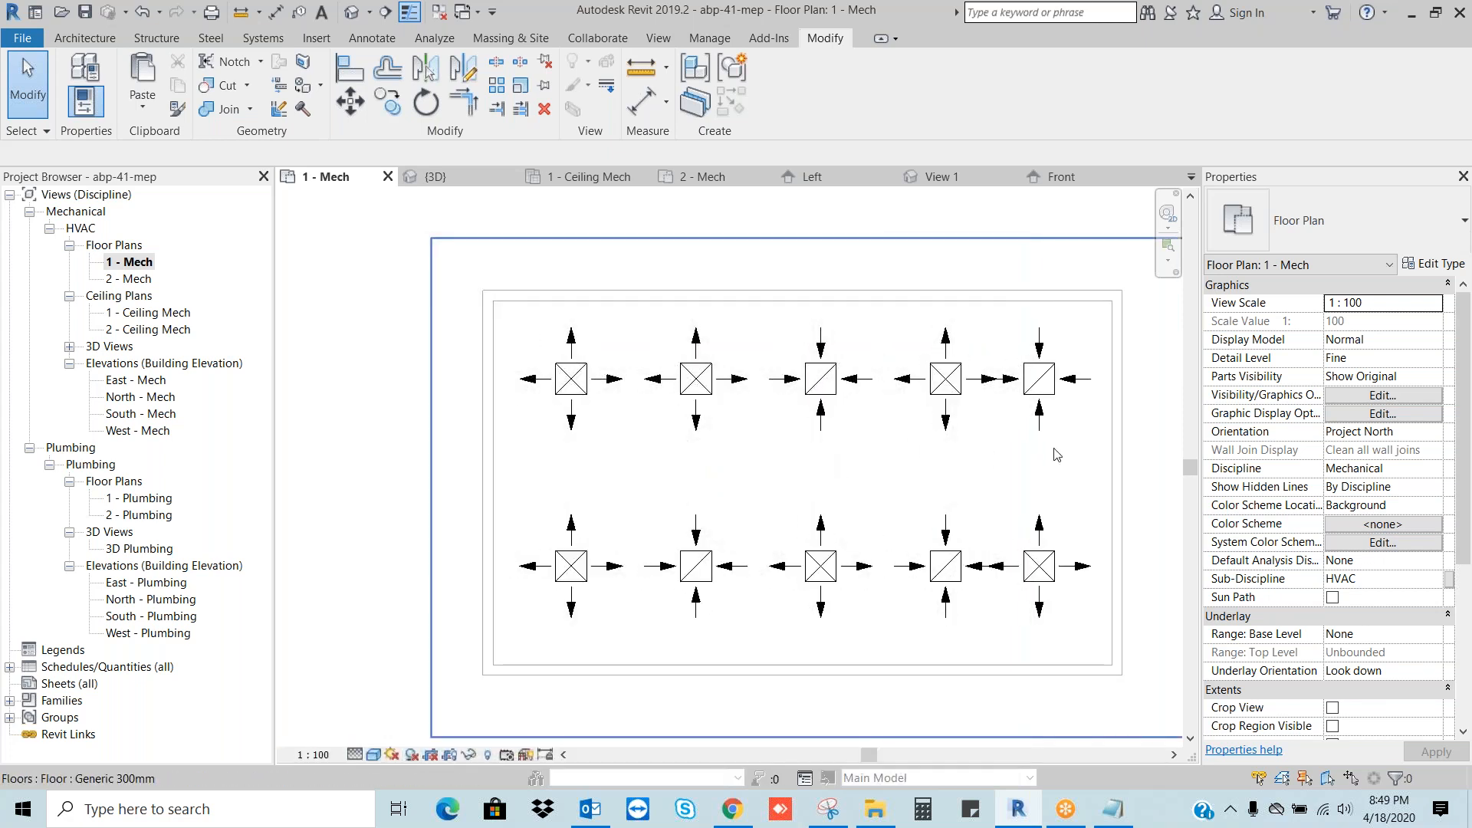
scroll(349, 380, "down", 2)
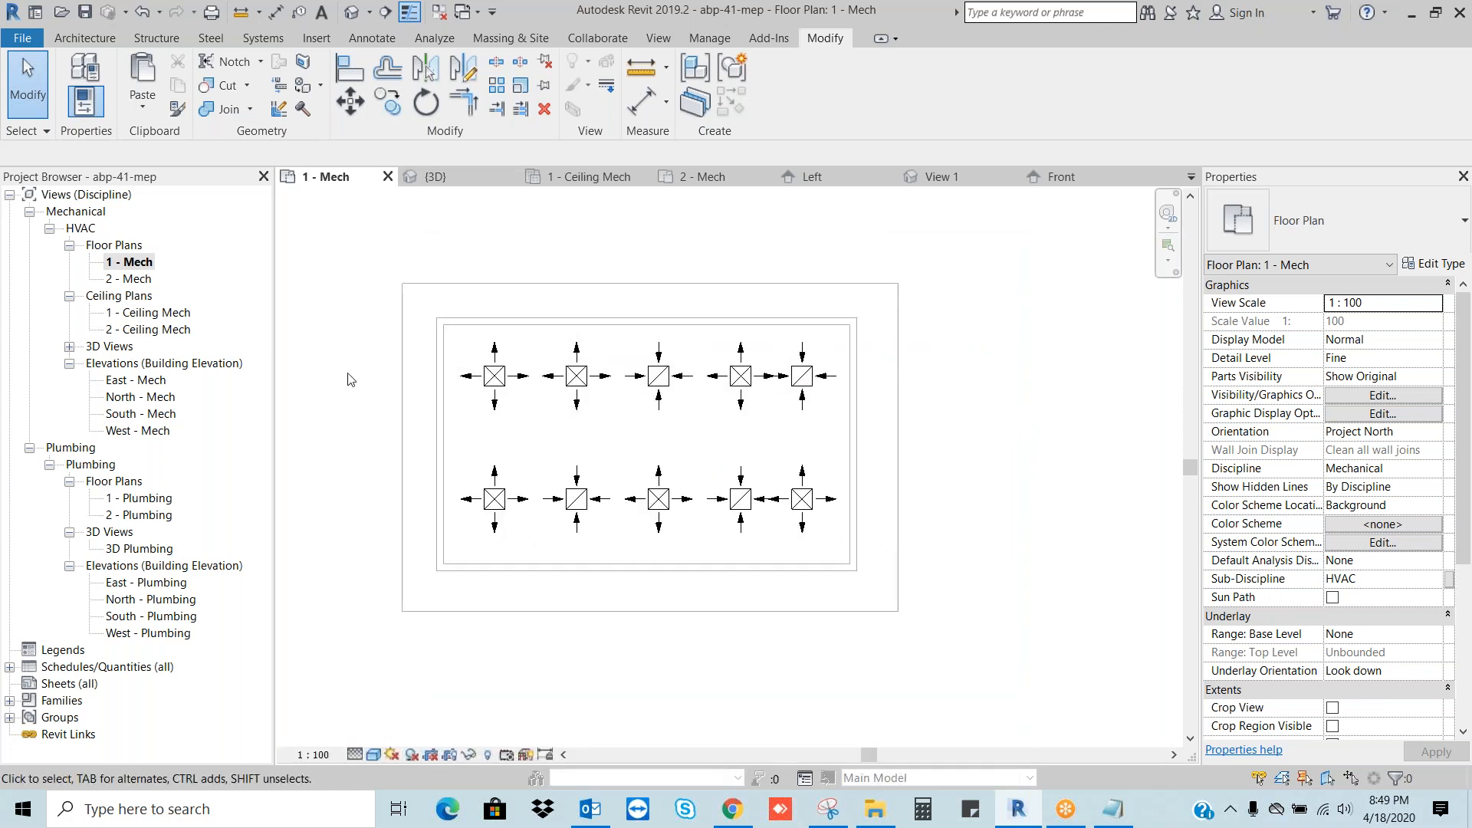
Start a new rectangular duct with the width and height both set to 200 mm.
left_click(264, 39)
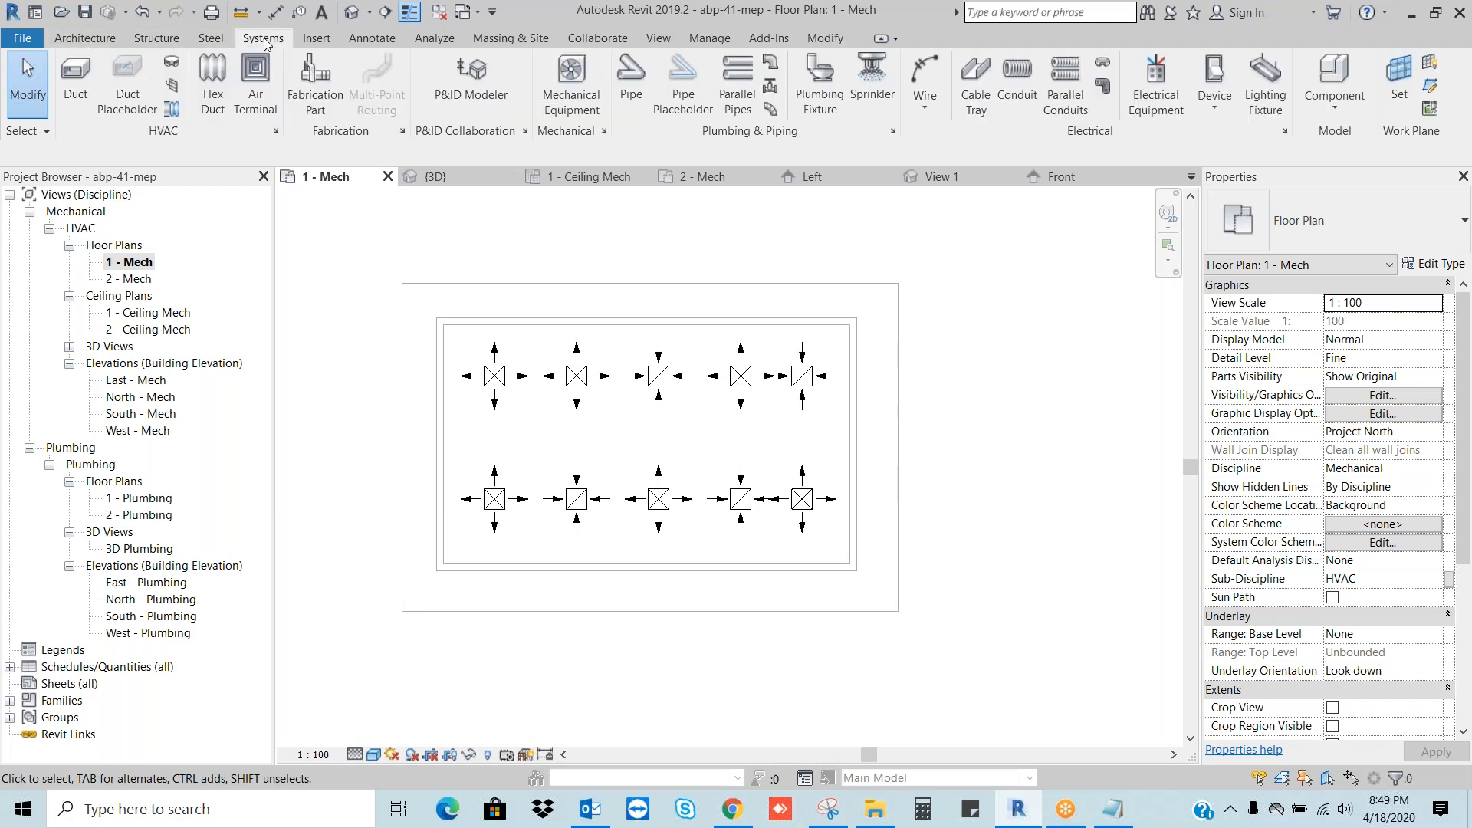
left_click(75, 77)
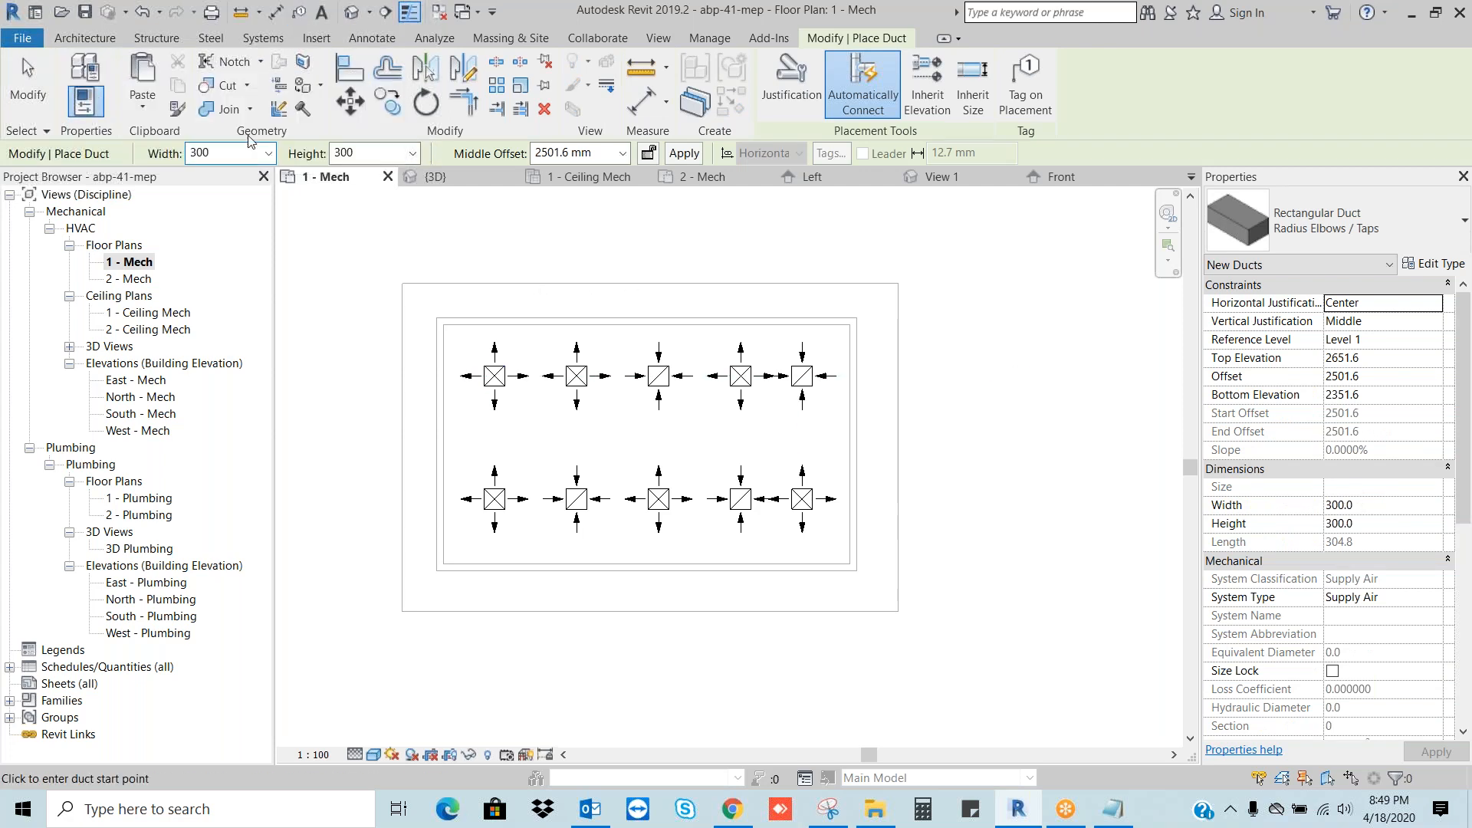
left_click(269, 153)
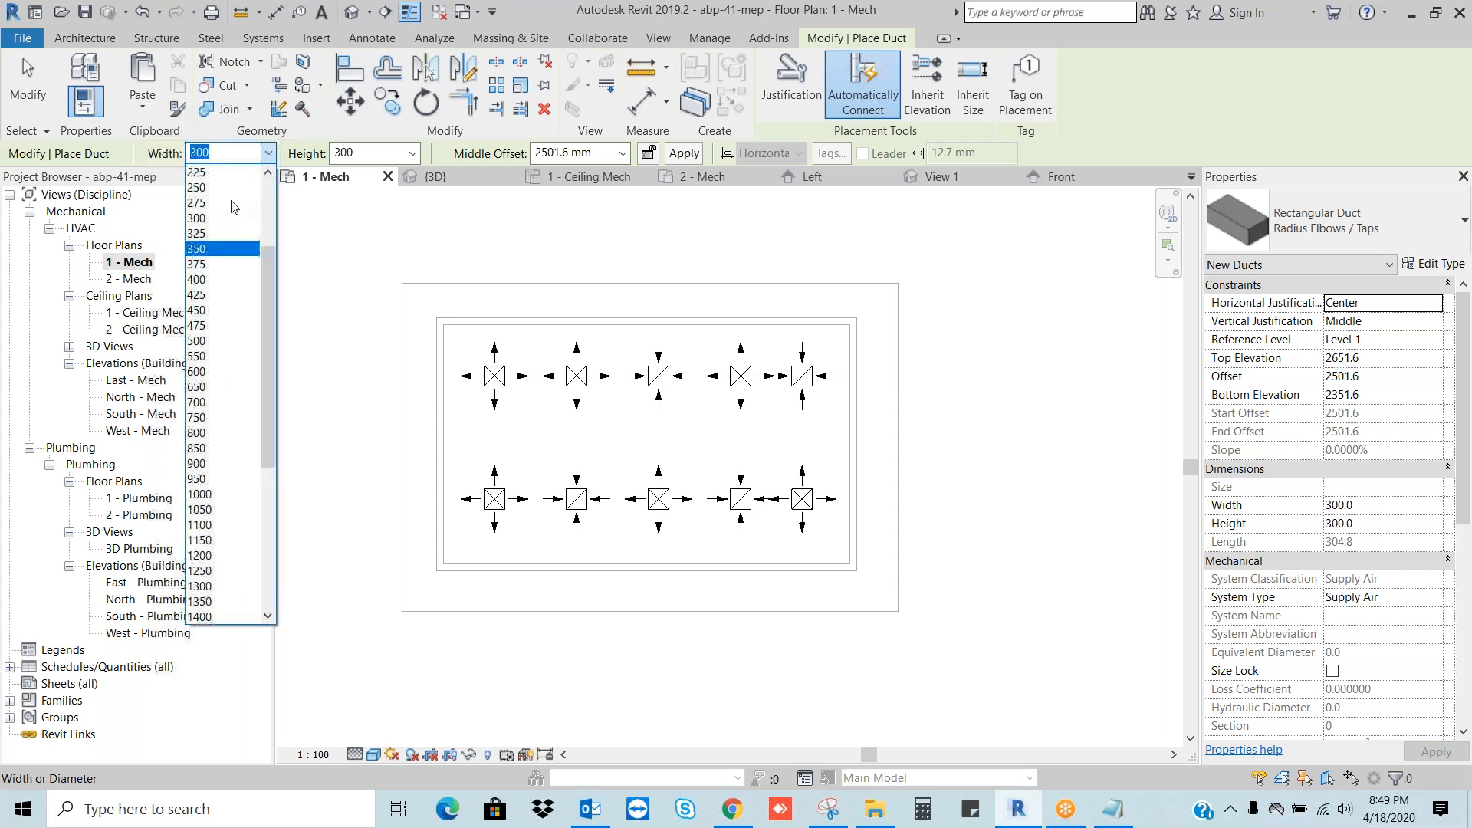
scroll(230, 207, "up", 1)
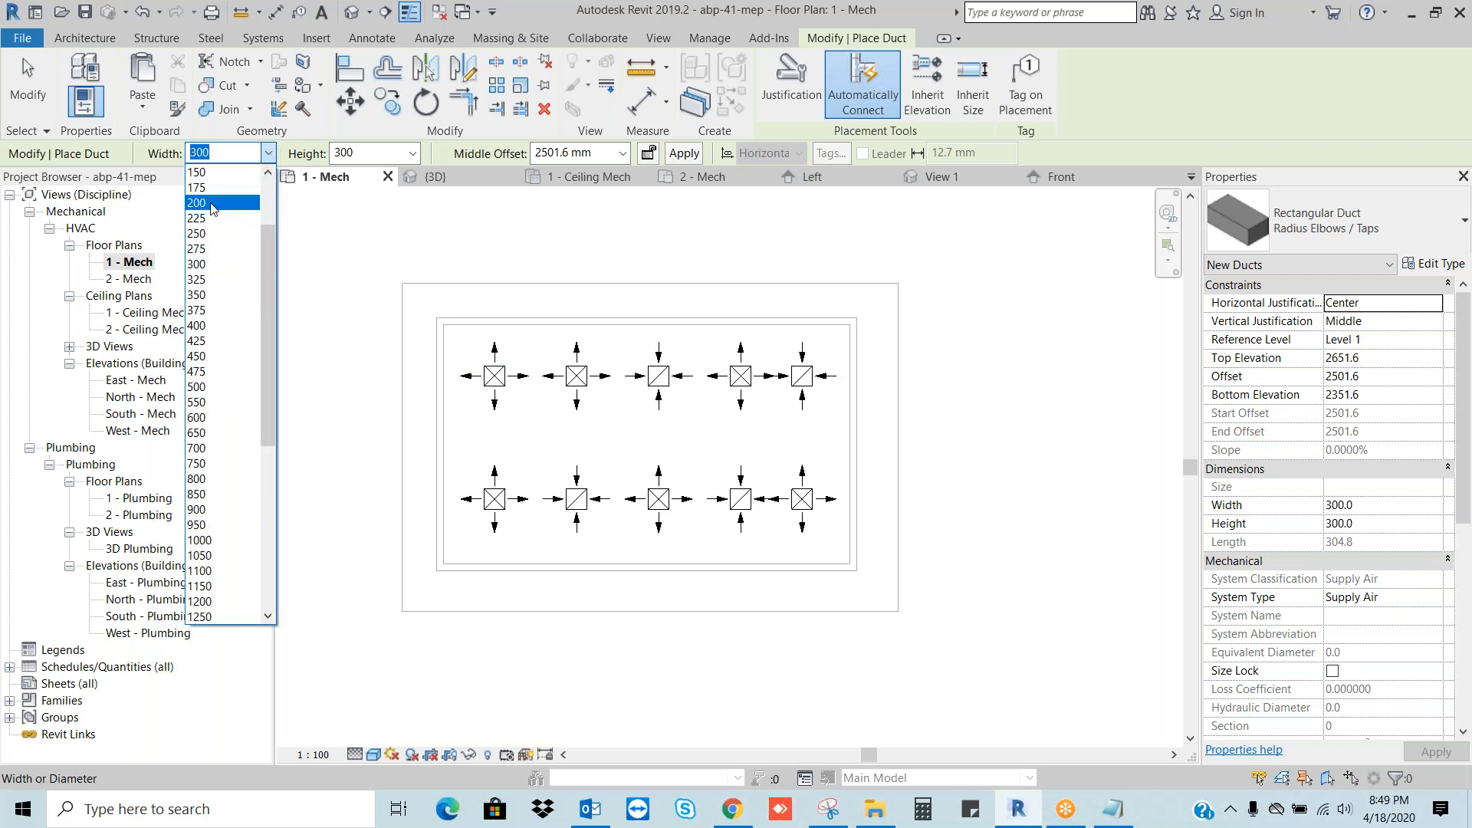
left_click(211, 202)
left_click(412, 153)
scroll(376, 216, "up", 1)
scroll(376, 216, "up", 2)
left_click(361, 197)
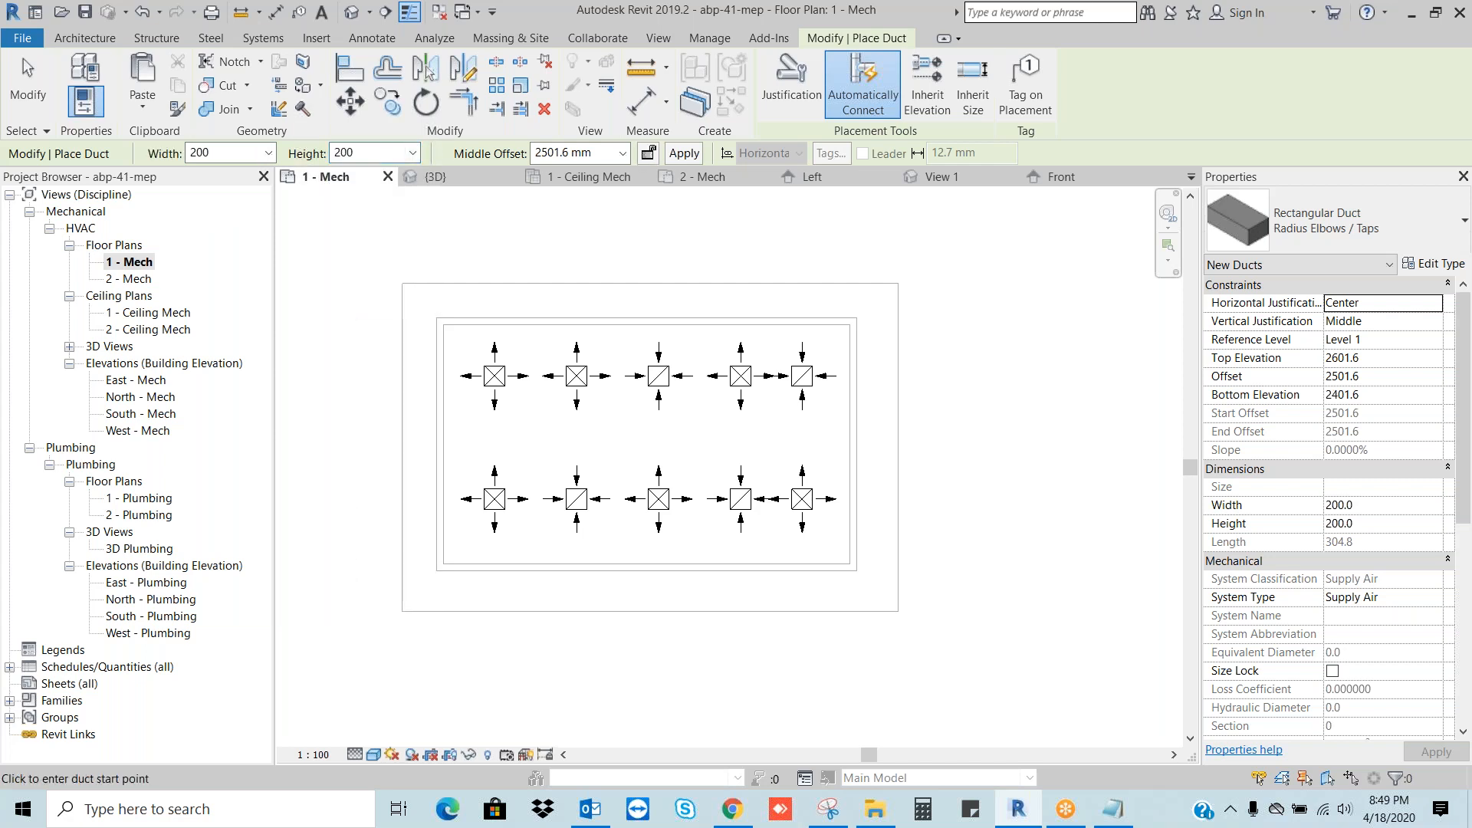
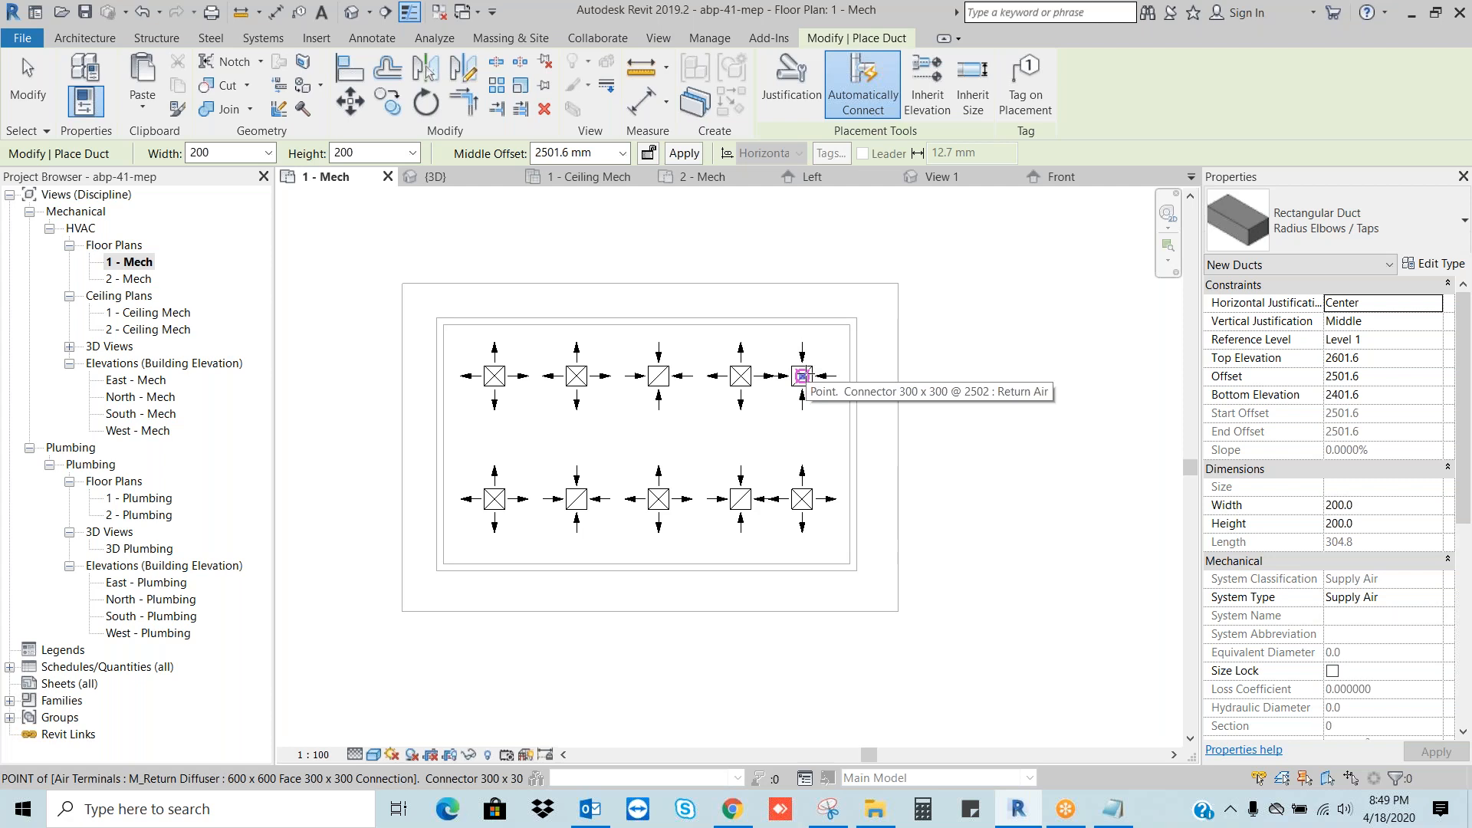
Cut a horizontal building section through the building between the two diffuser rows, looking towards the upper row, and open its view.
key("Escape")
key("Escape")
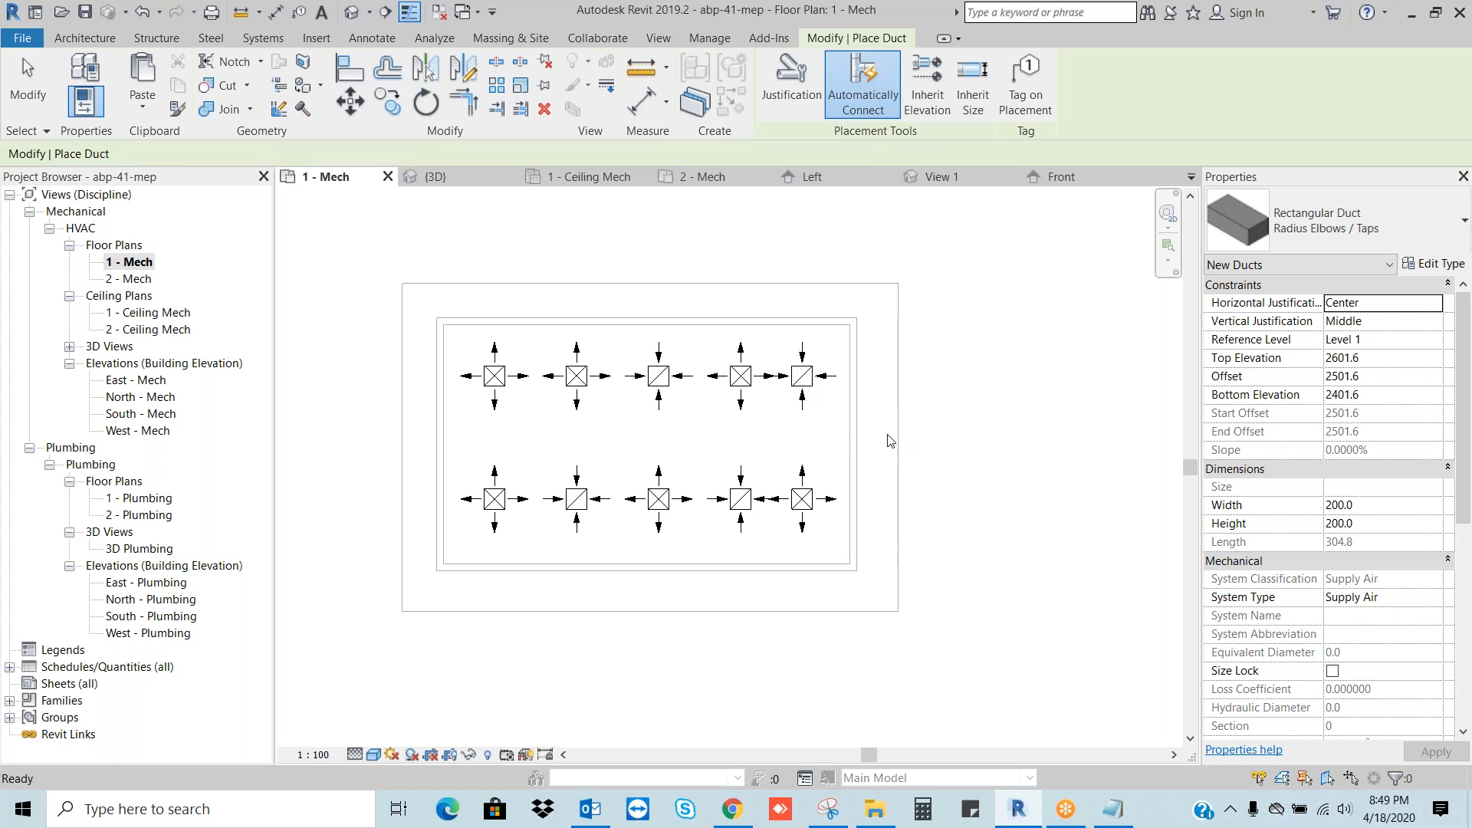
left_click(385, 13)
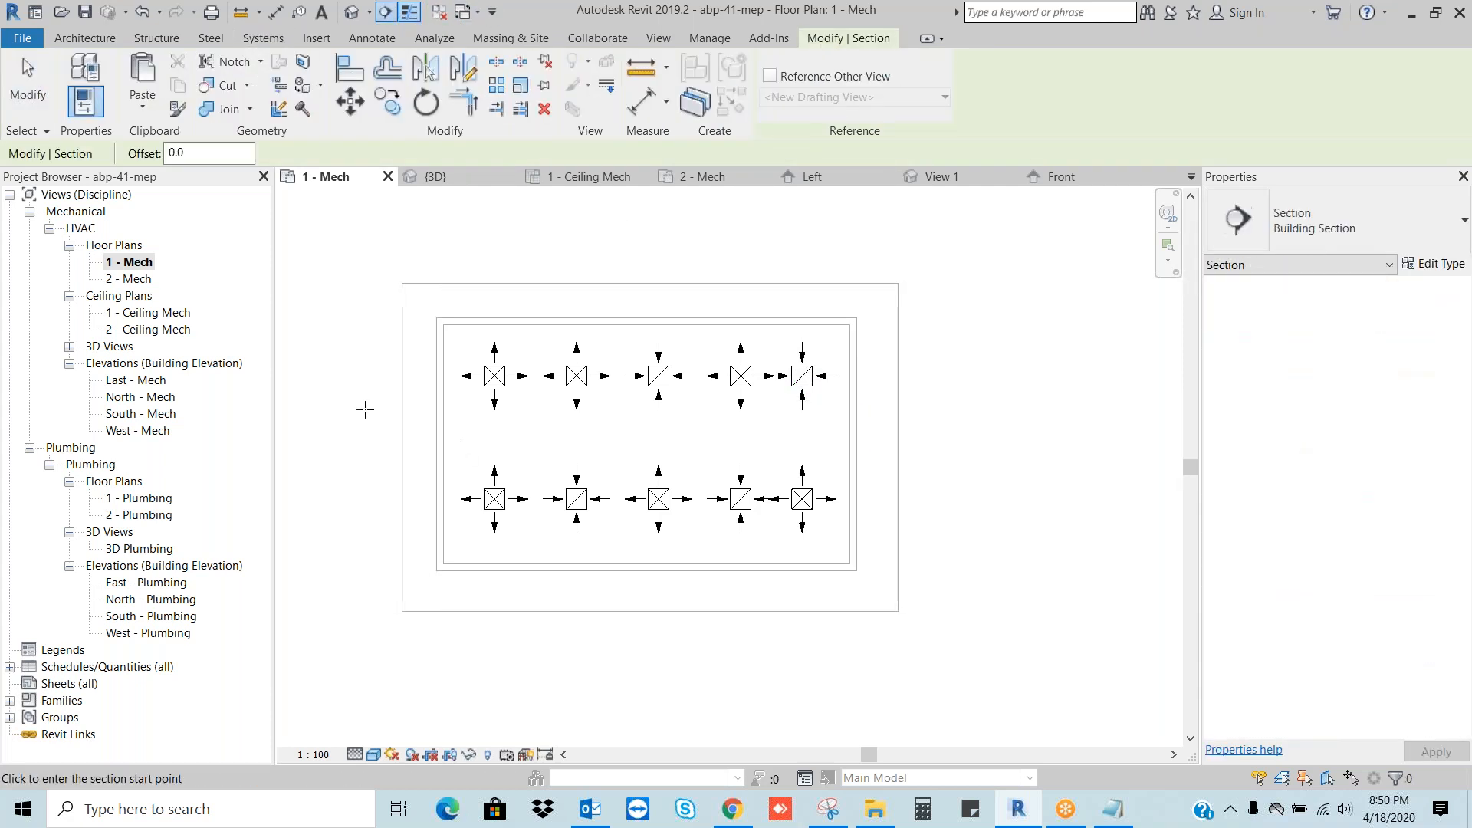
left_click(346, 427)
left_click(975, 427)
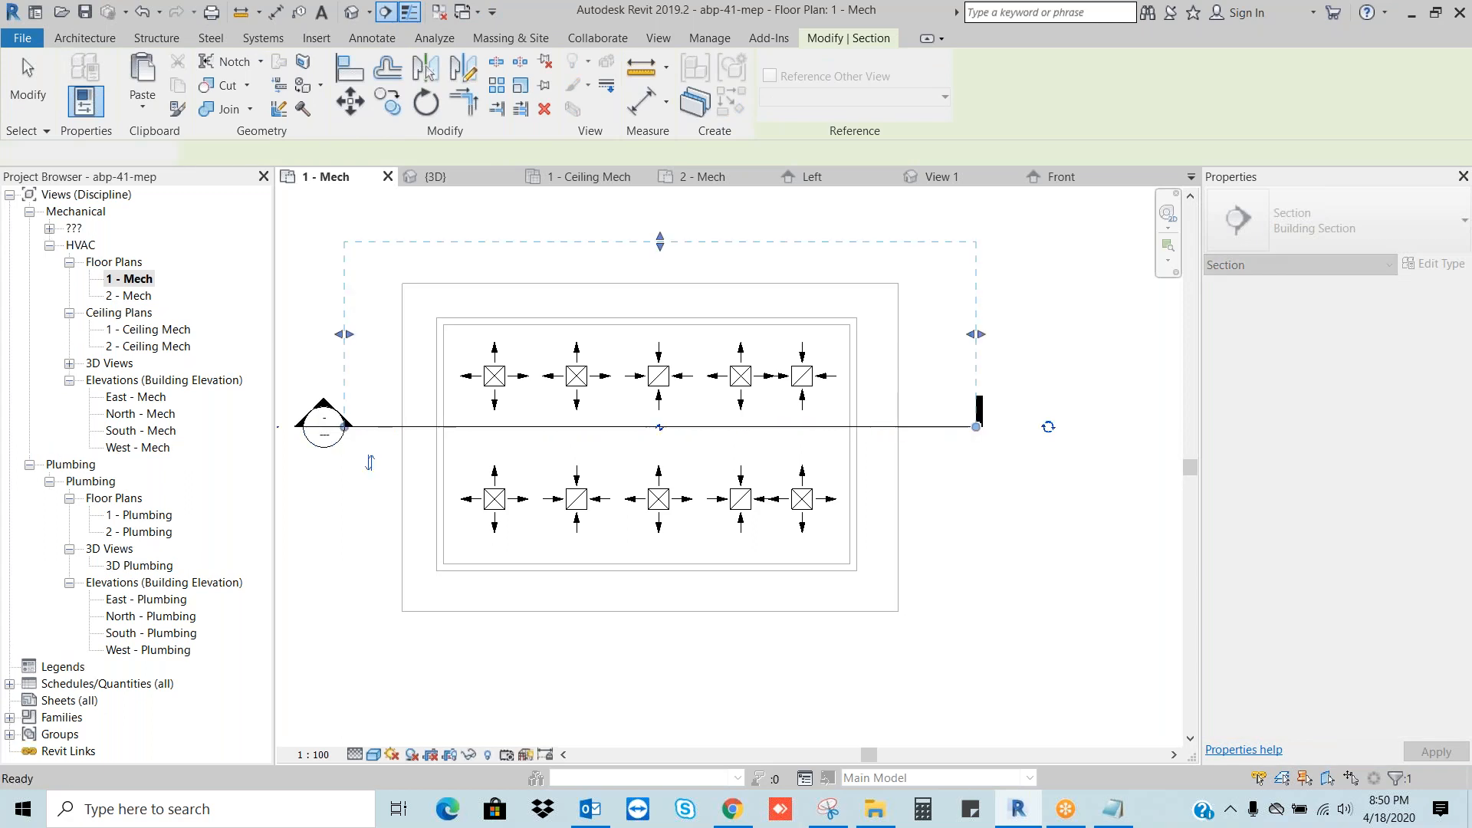
right_click(945, 427)
left_click(1017, 453)
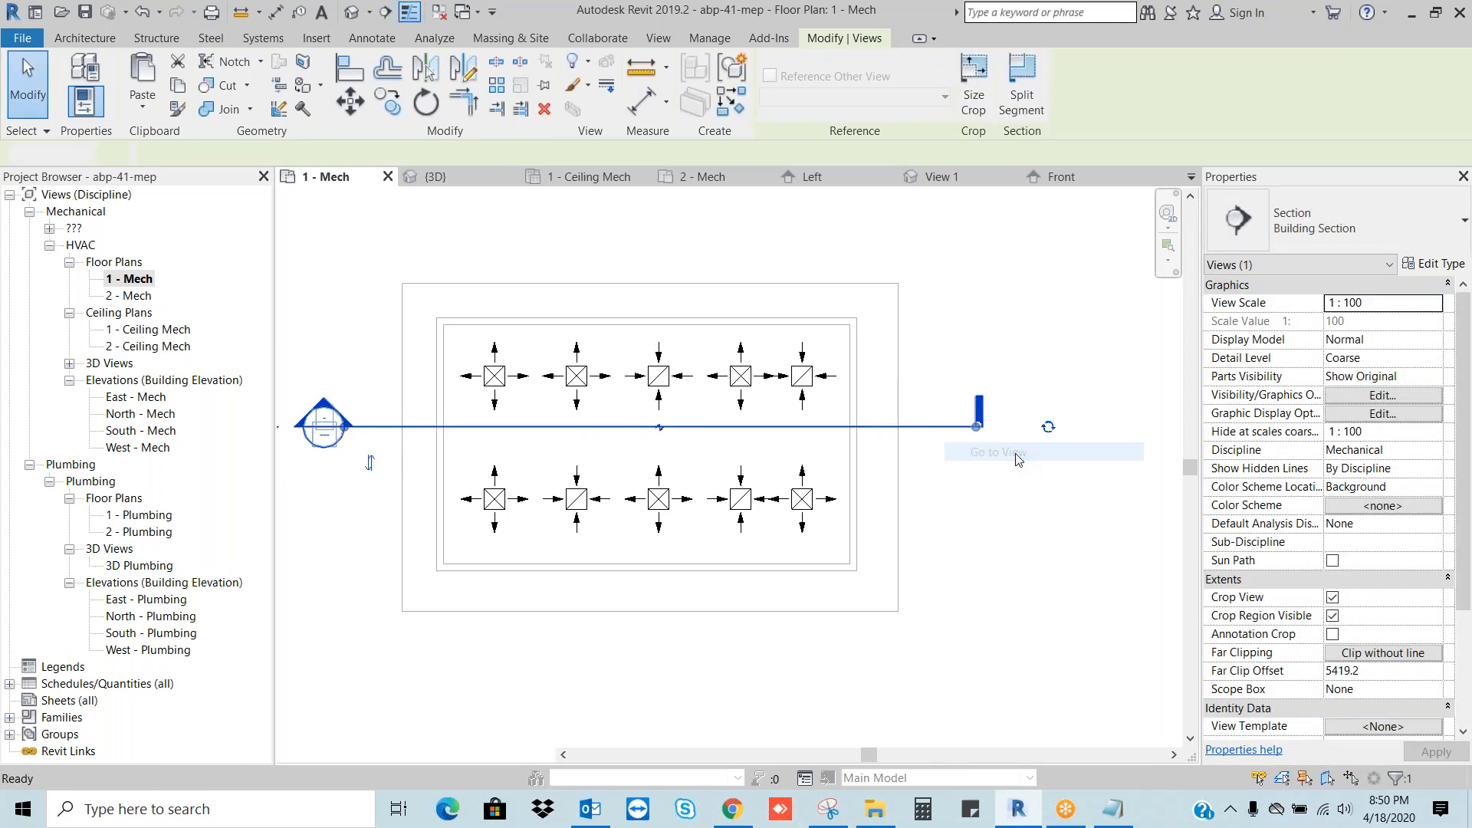
Measure the vertical clearance between the ceiling and the underside of the Level 2 slab in the section.
scroll(824, 445, "up", 3)
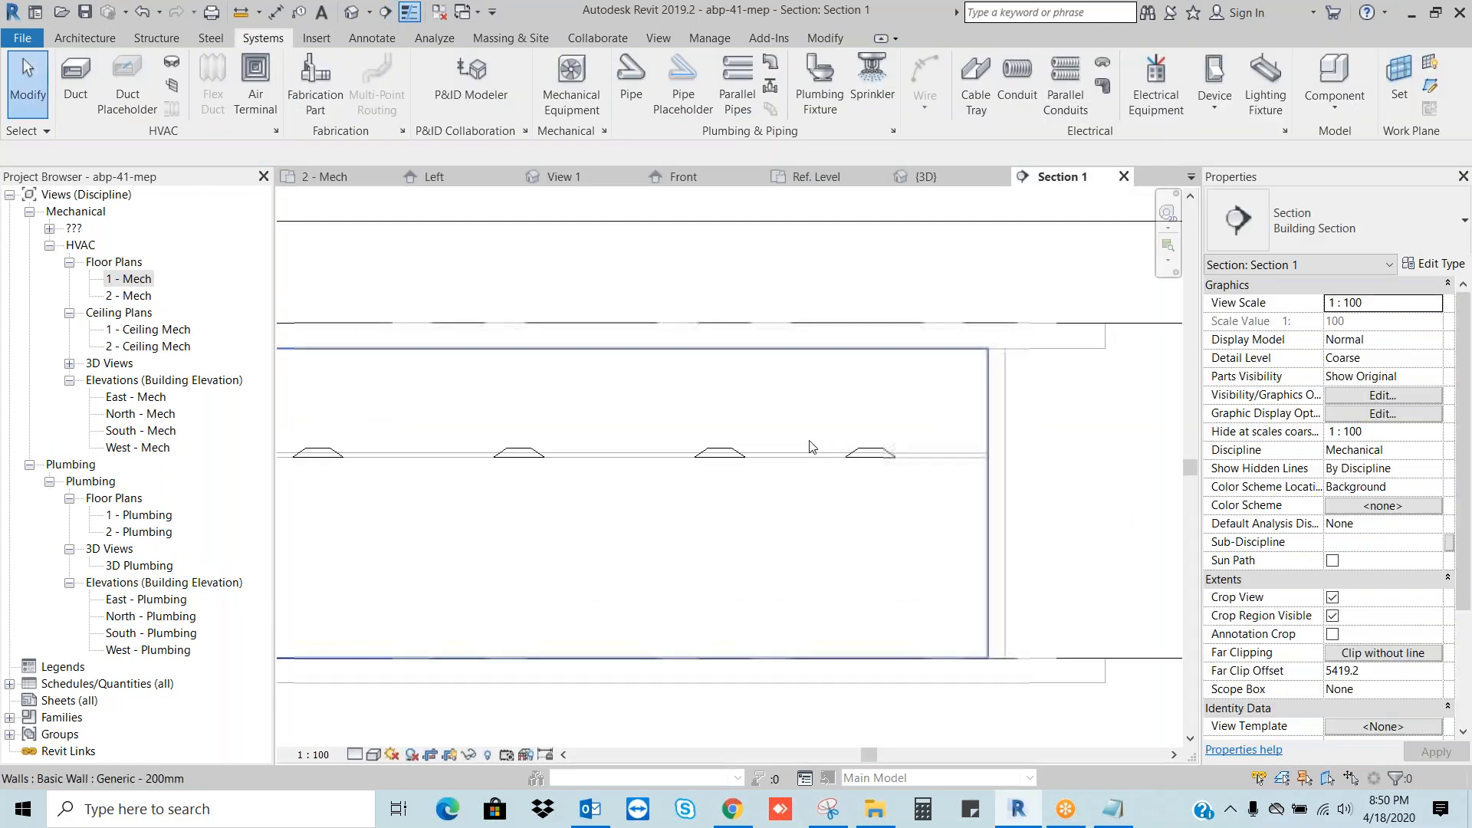
key("d")
key("i")
left_click(805, 451)
left_click(807, 351)
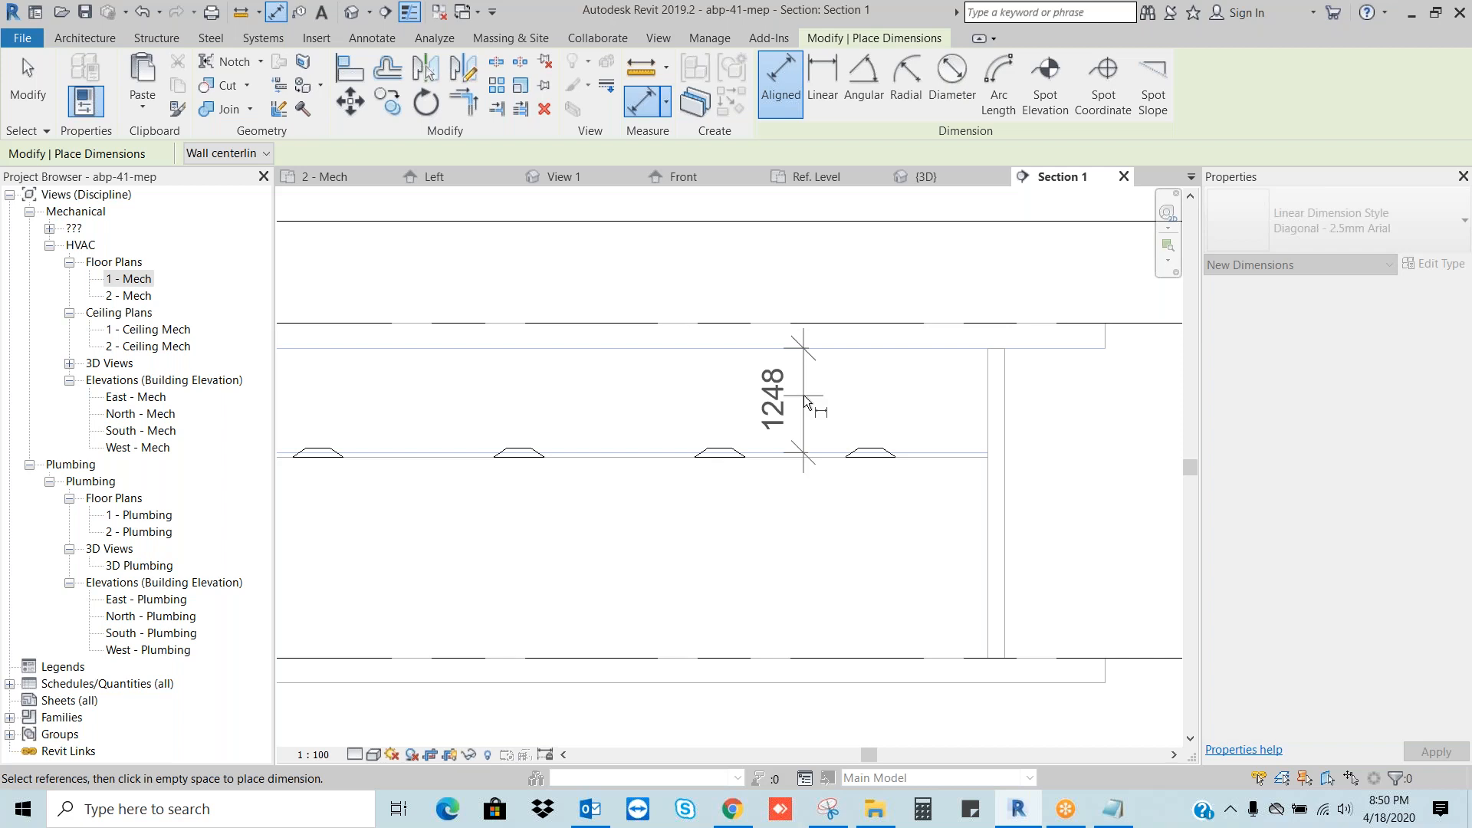
scroll(803, 394, "down", 2)
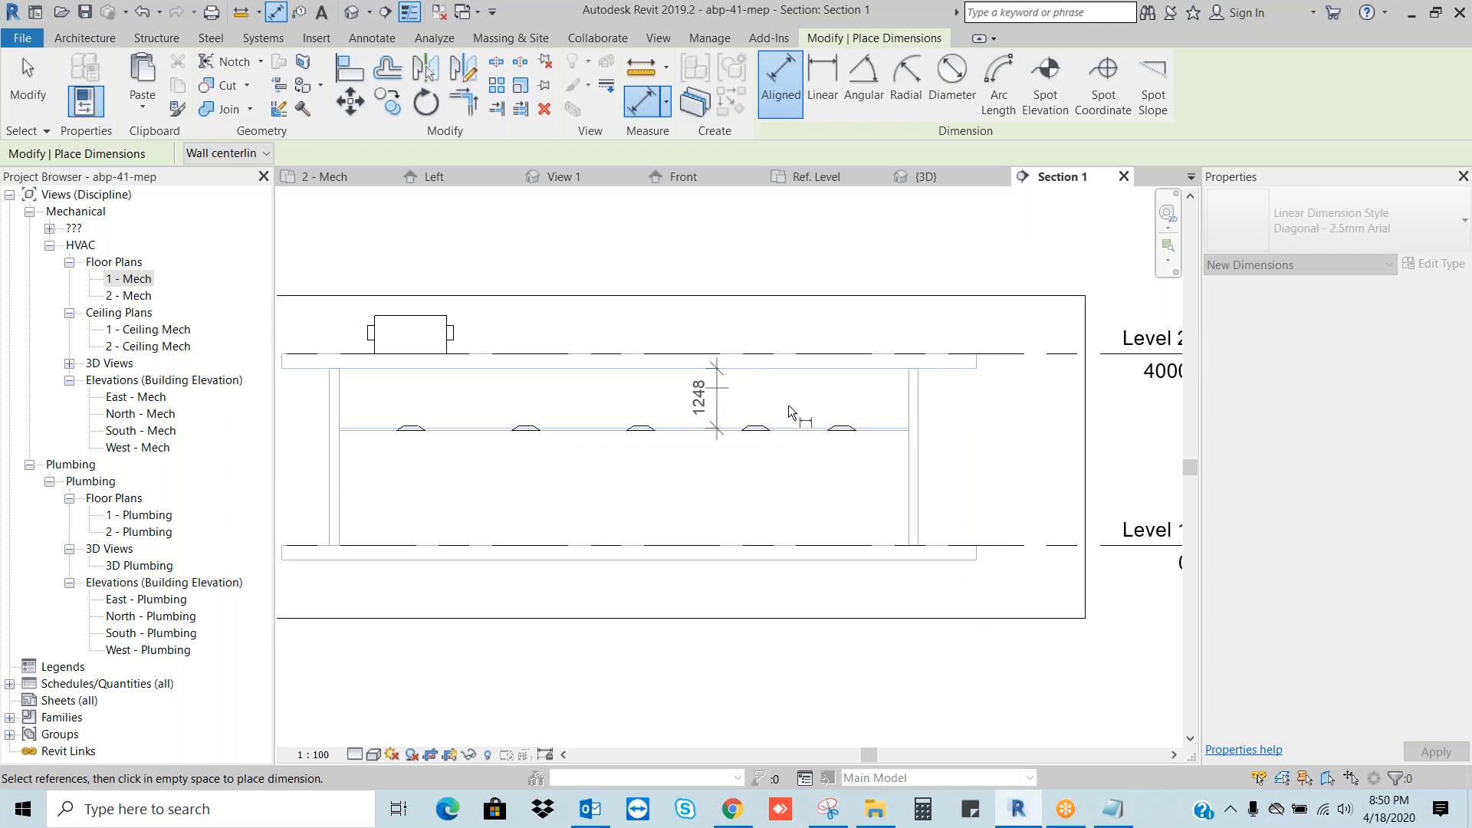
scroll(788, 404, "up", 2)
key("Escape")
key("Escape")
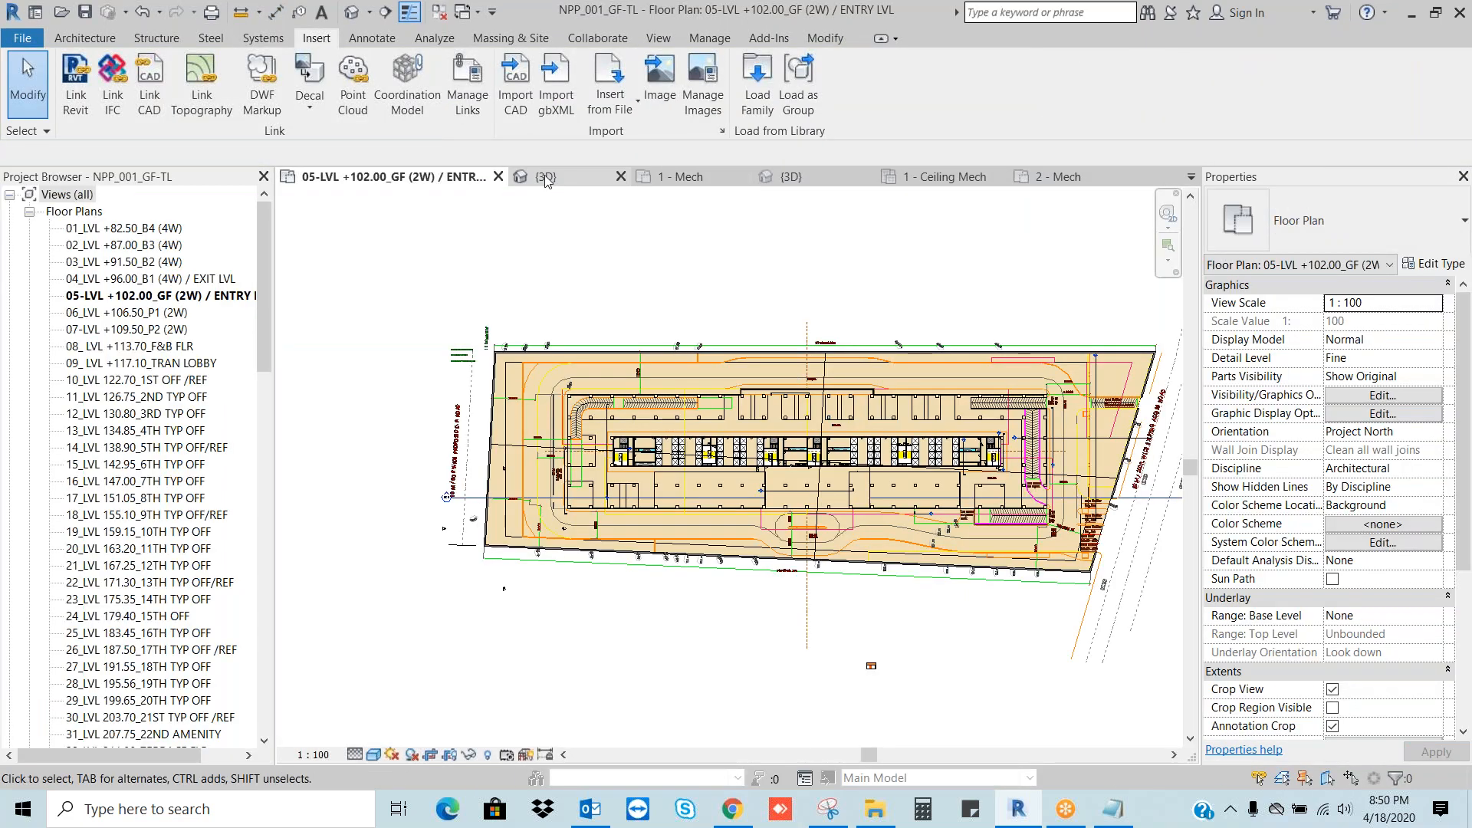
Return to the 1 - Mech floor plan and start a 200 x 200 mm rectangular duct with a middle offset of 3000 mm.
left_click(1040, 176)
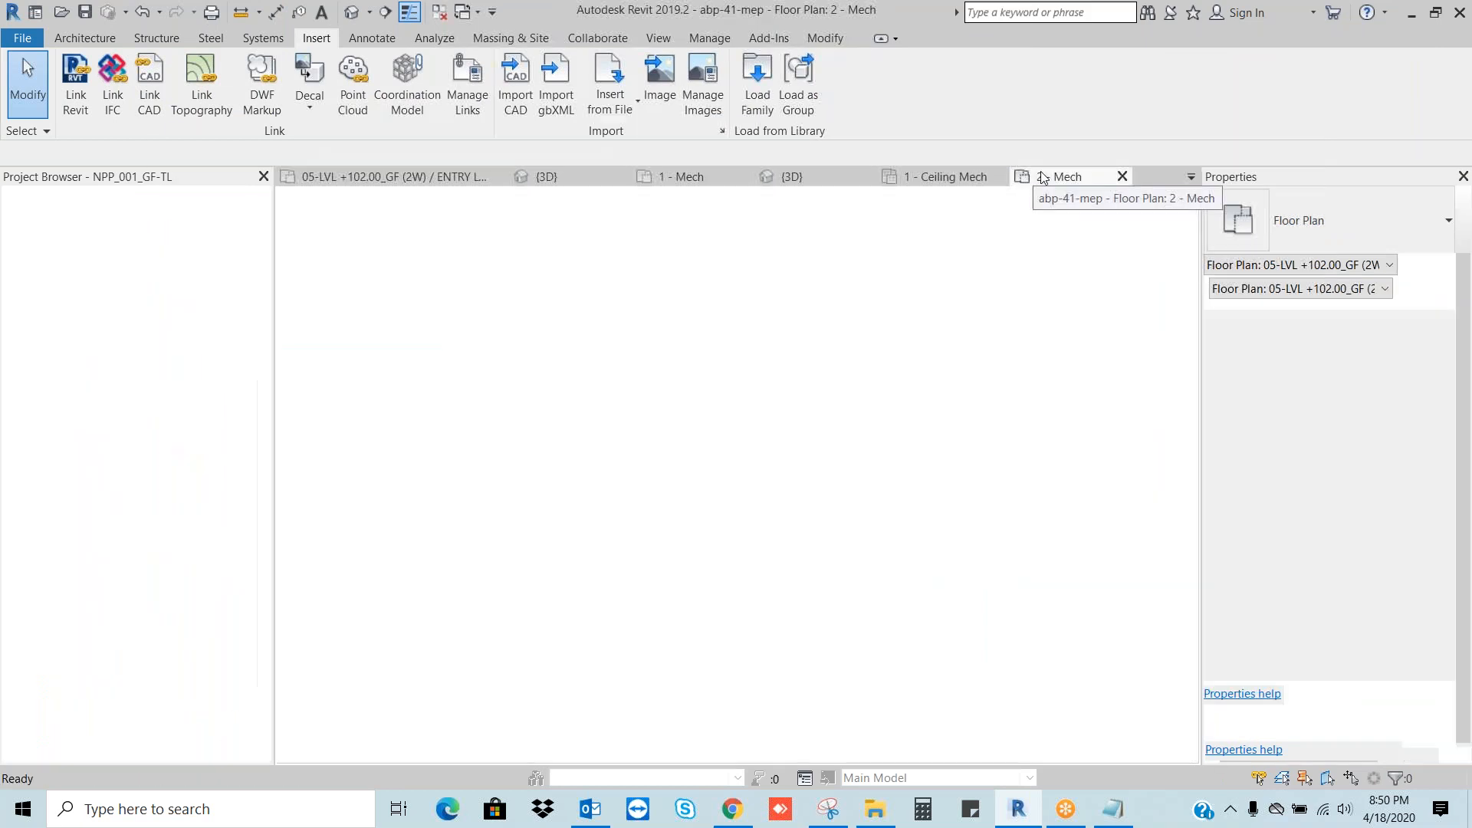
left_click(679, 176)
scroll(605, 481, "up", 2)
middle_click_drag(729, 453, 852, 492)
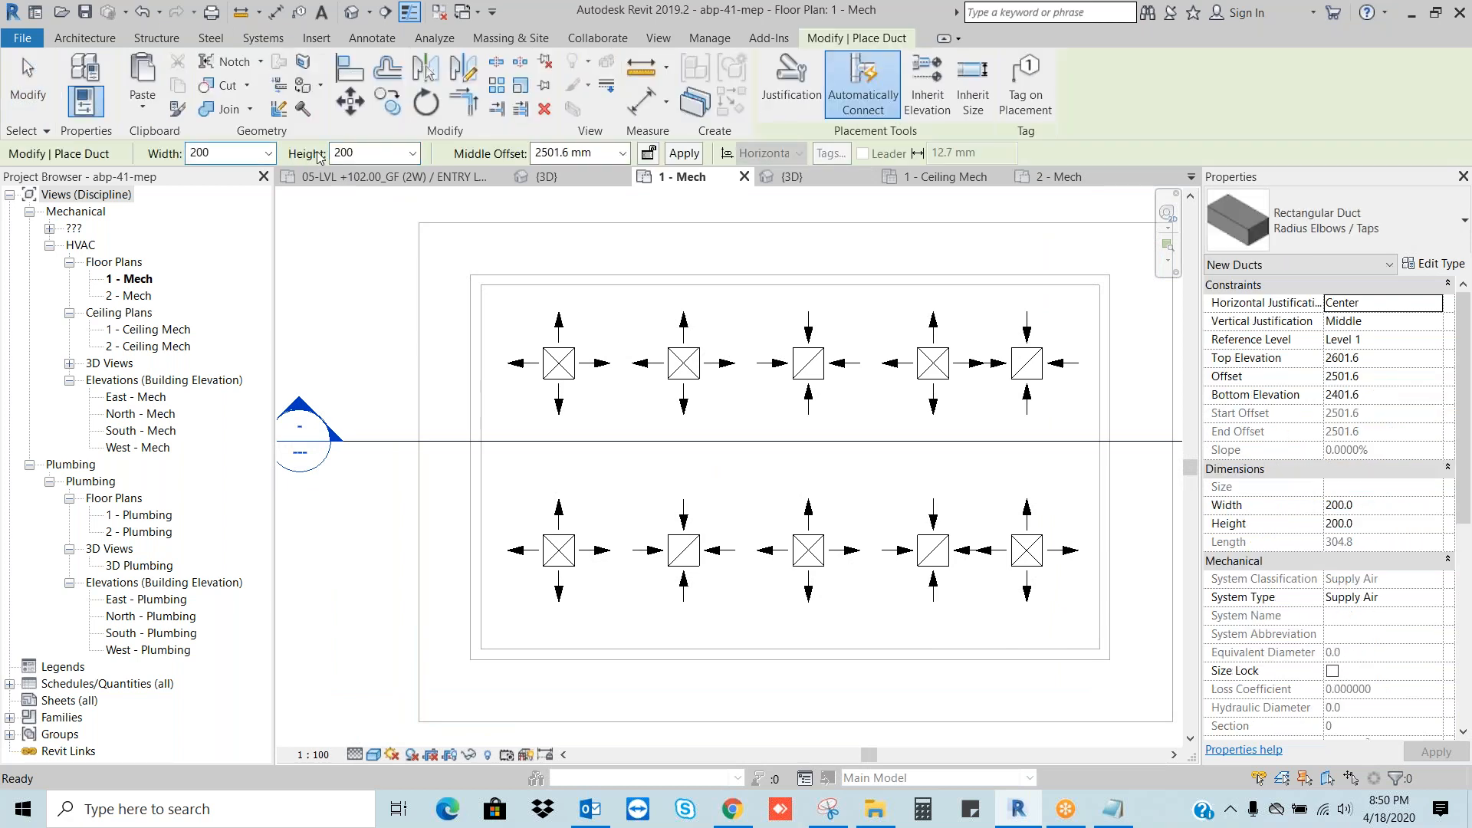
middle_click_drag(1045, 499, 910, 501)
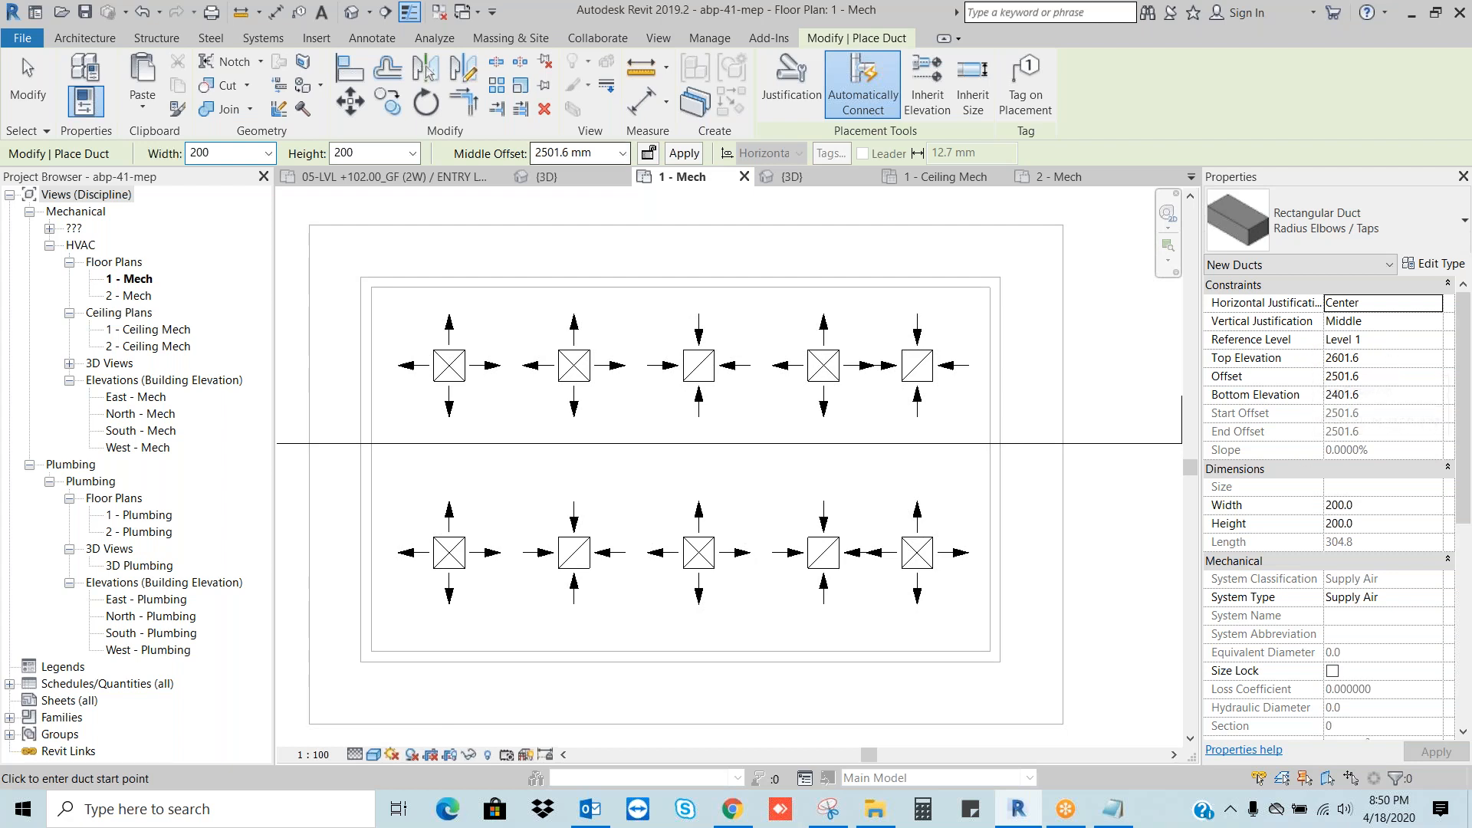
left_click(608, 154)
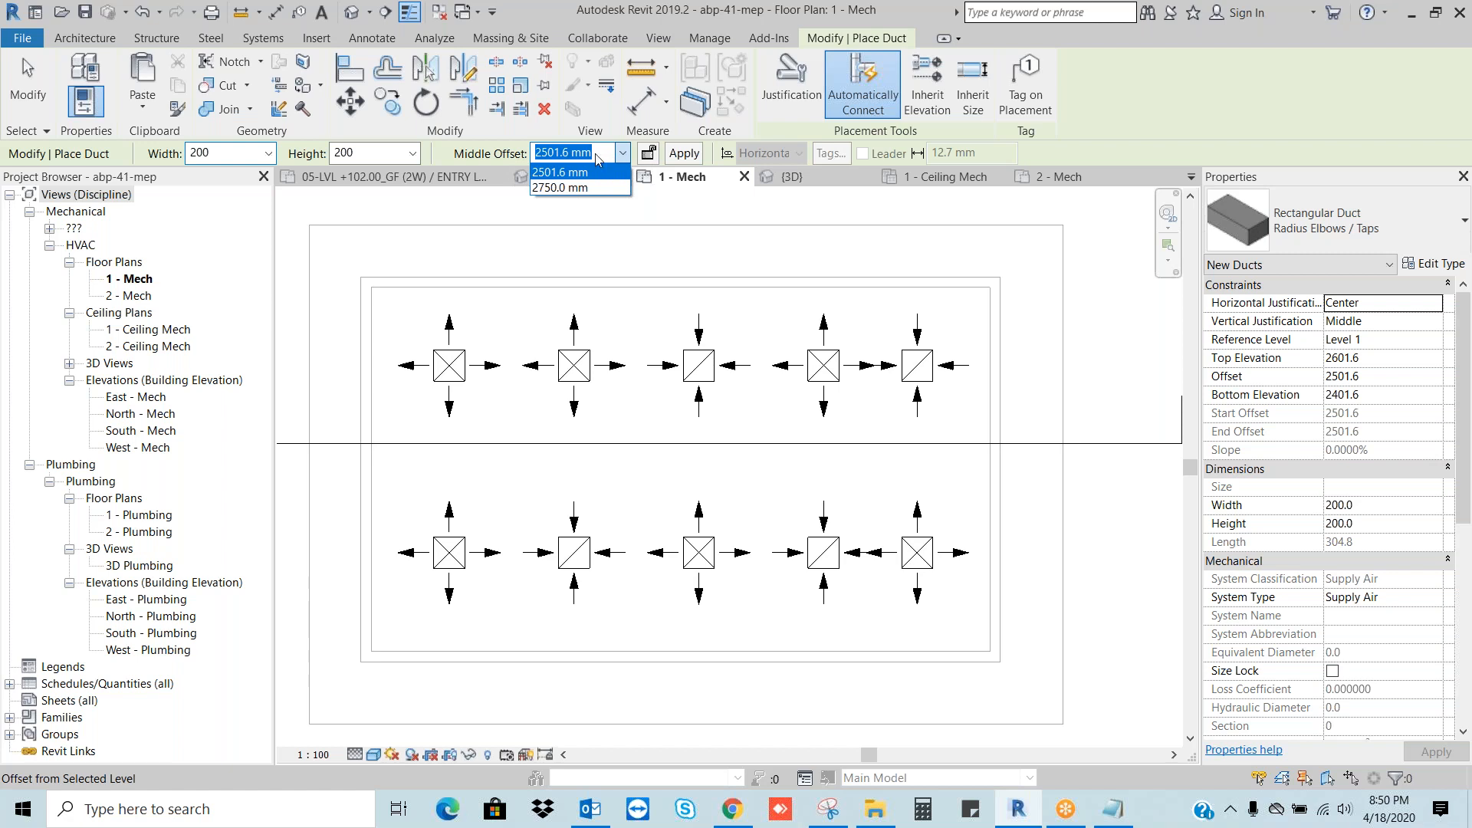
left_click(578, 188)
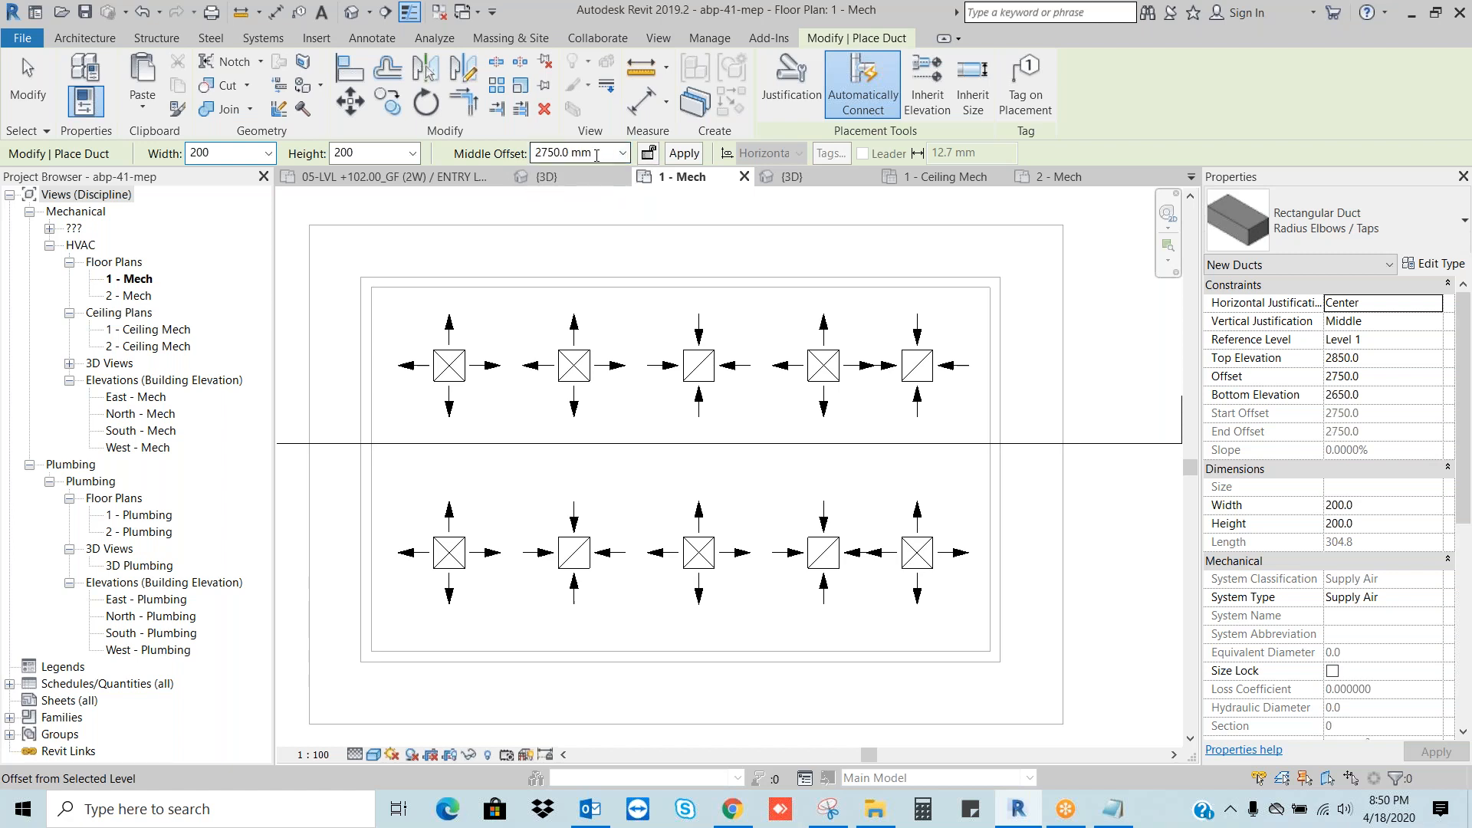
left_click_drag(597, 155, 512, 154)
type("3000")
key("Return")
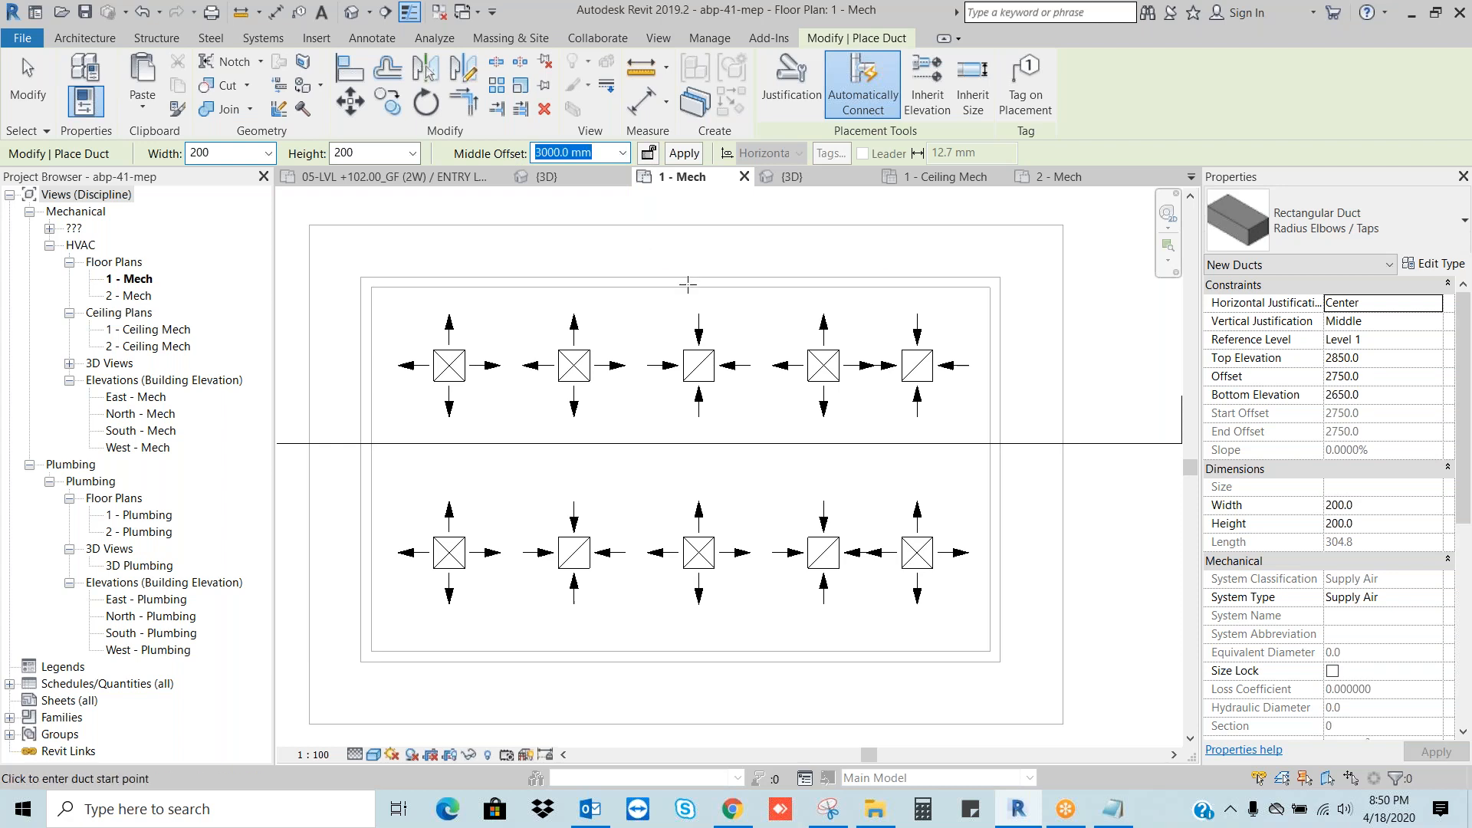
Draw a straight horizontal supply air duct 12000 mm long between the two diffuser rows, ending outside the building's left wall.
scroll(896, 307, "down", 2)
scroll(912, 420, "up", 1)
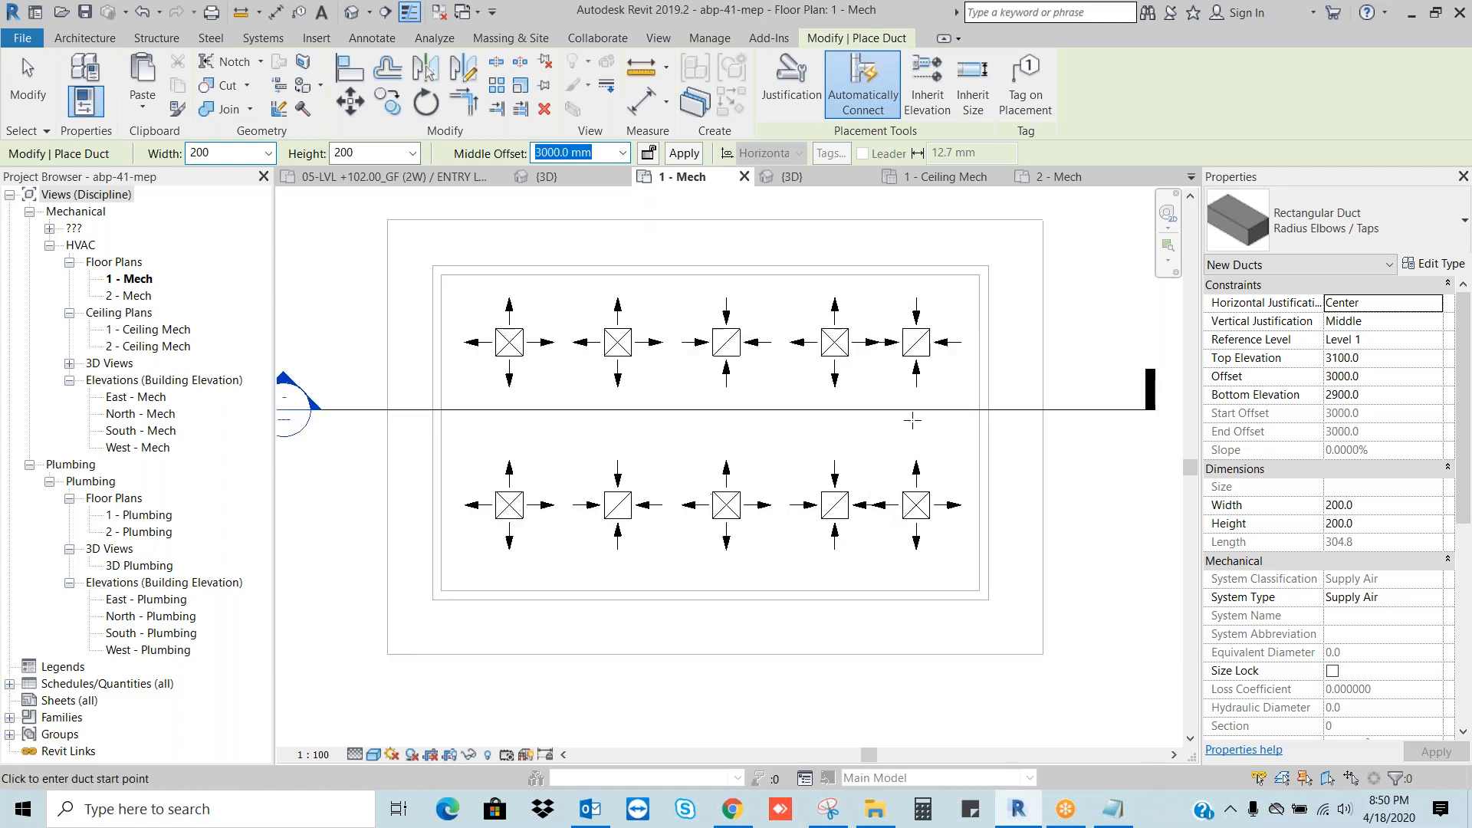
left_click(946, 404)
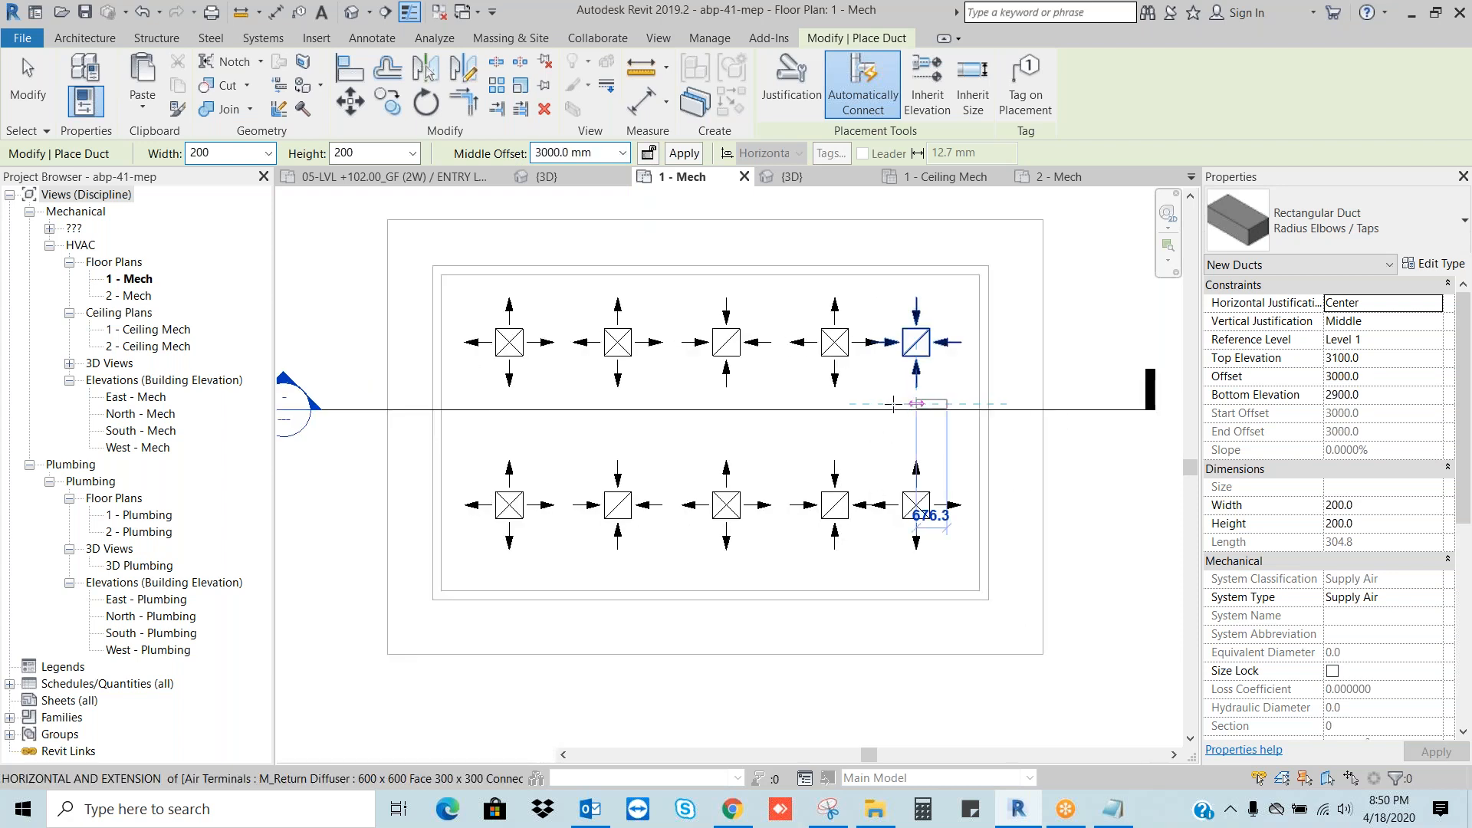
left_click(404, 404)
key("Escape")
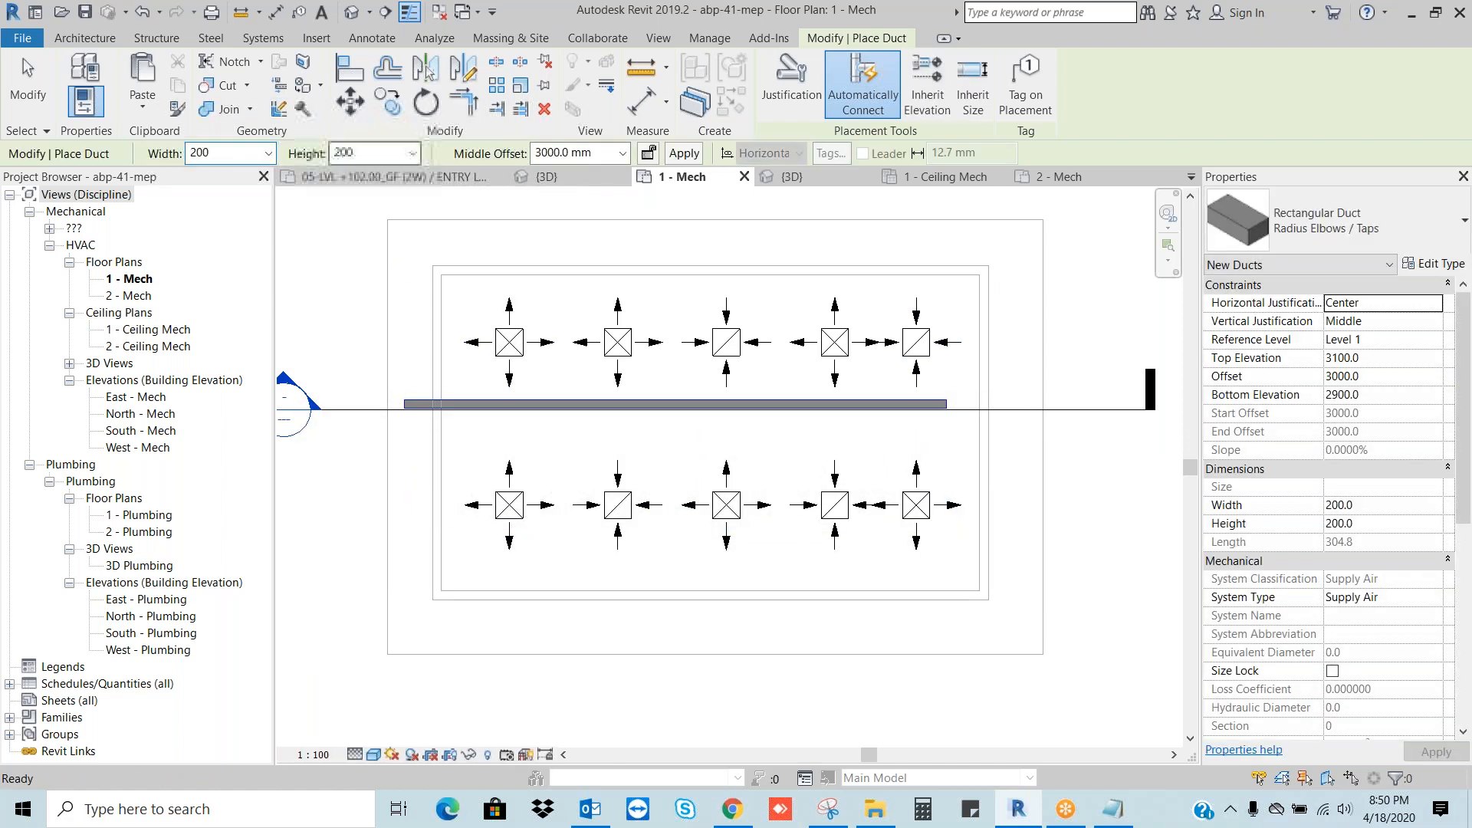
Set the system type to Return Air and draw a parallel 12000 mm duct just below the supply duct.
left_click(1372, 597)
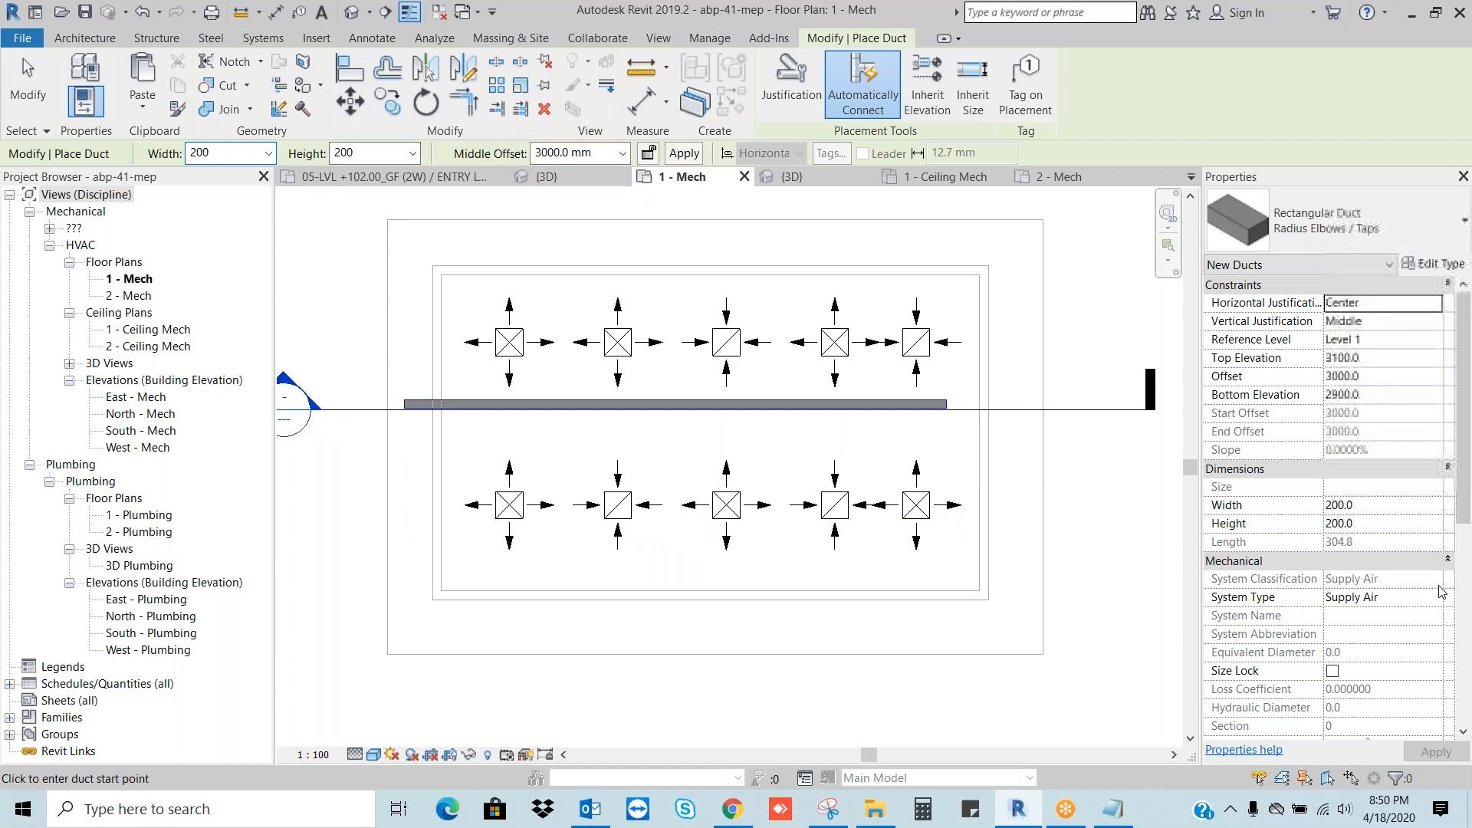
left_click(1434, 597)
left_click(1350, 631)
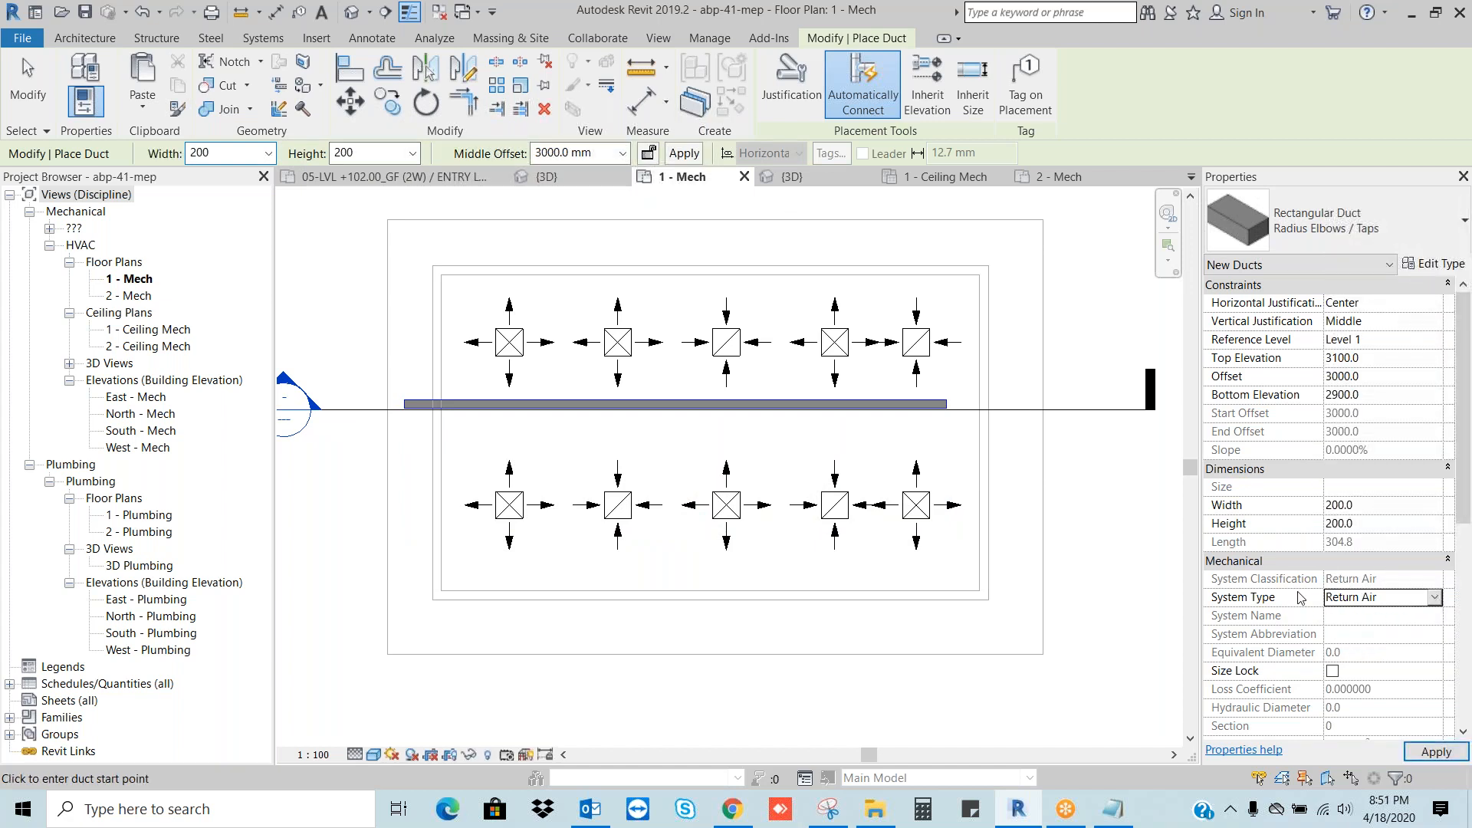
left_click(945, 434)
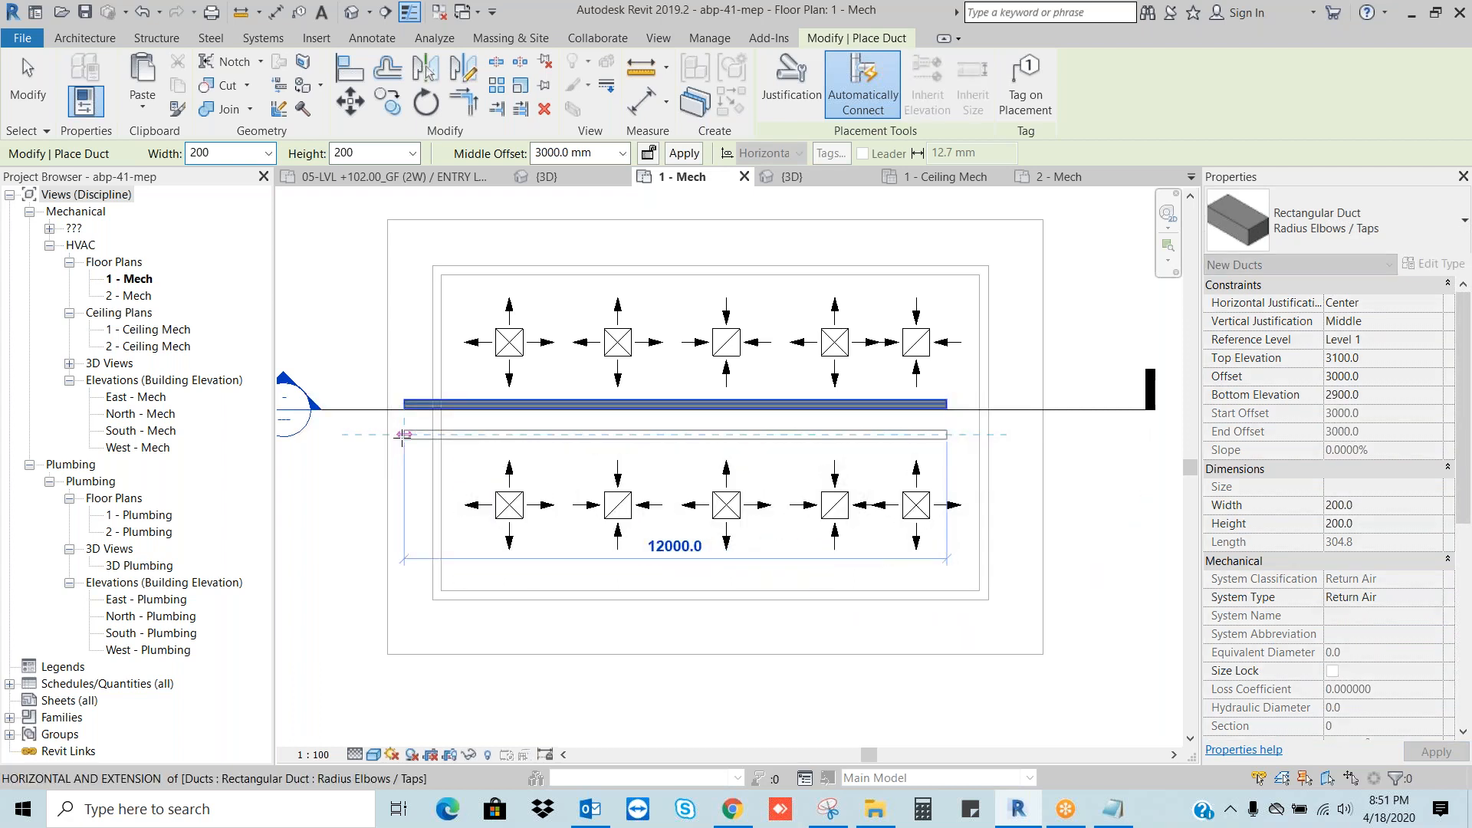
left_click(404, 434)
key("Escape")
key("Escape")
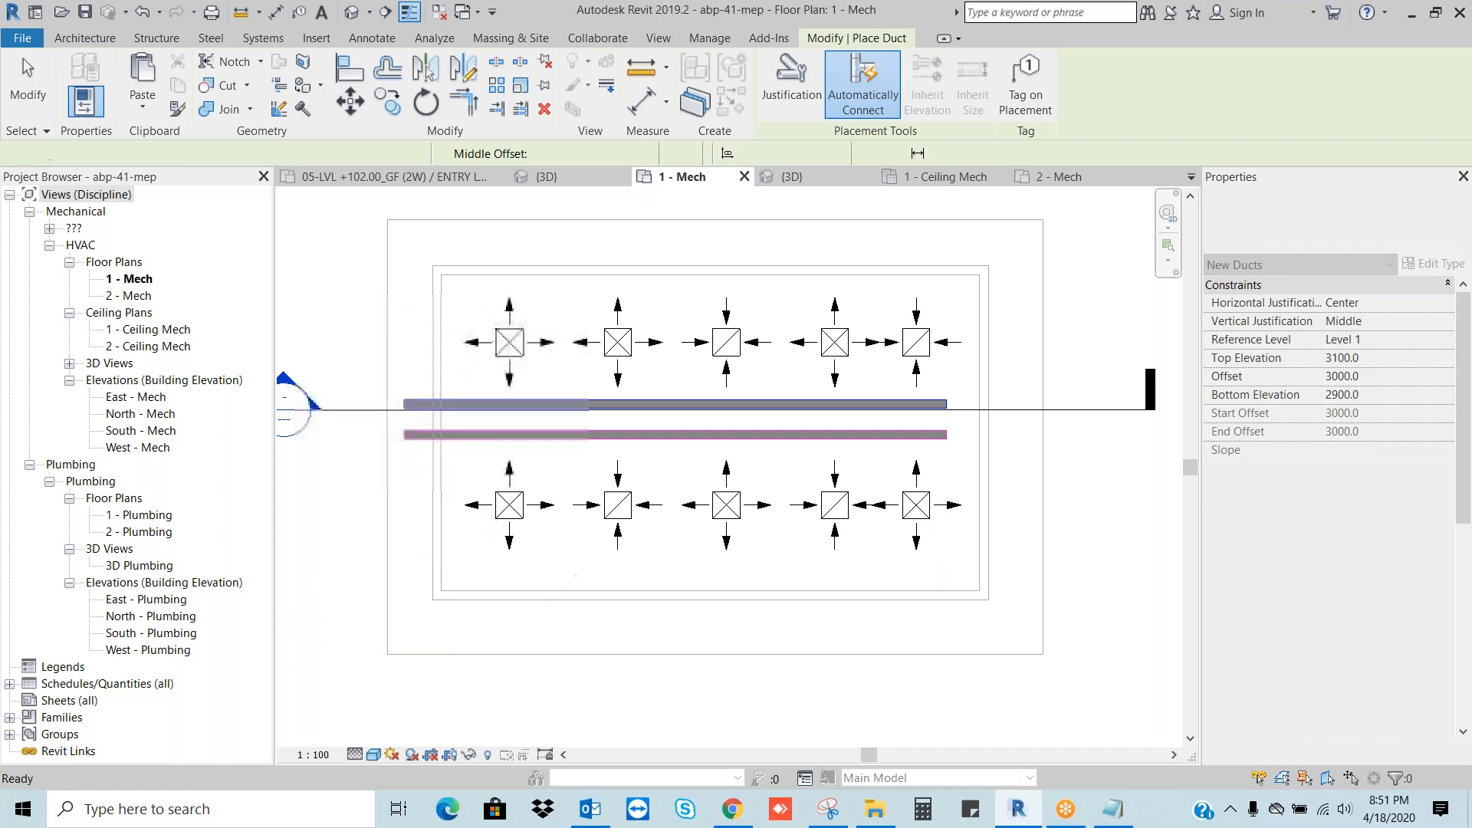
Change the leftmost diffuser of the upper row to the M_Return Diffuser 600 x 600 Face 300 x 300 Connection type.
scroll(491, 469, "up", 2)
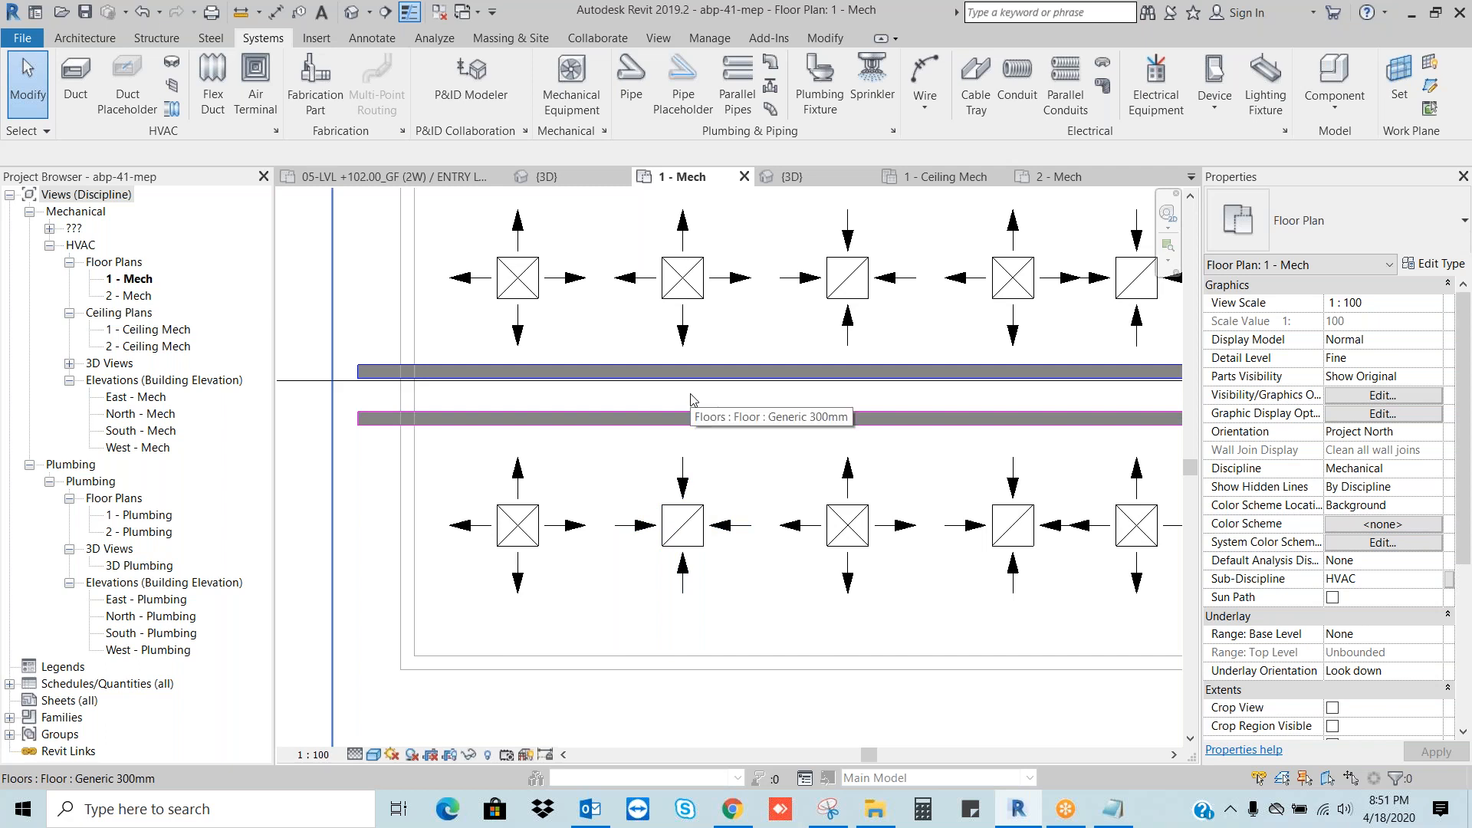
scroll(690, 399, "down", 2)
left_click(616, 332)
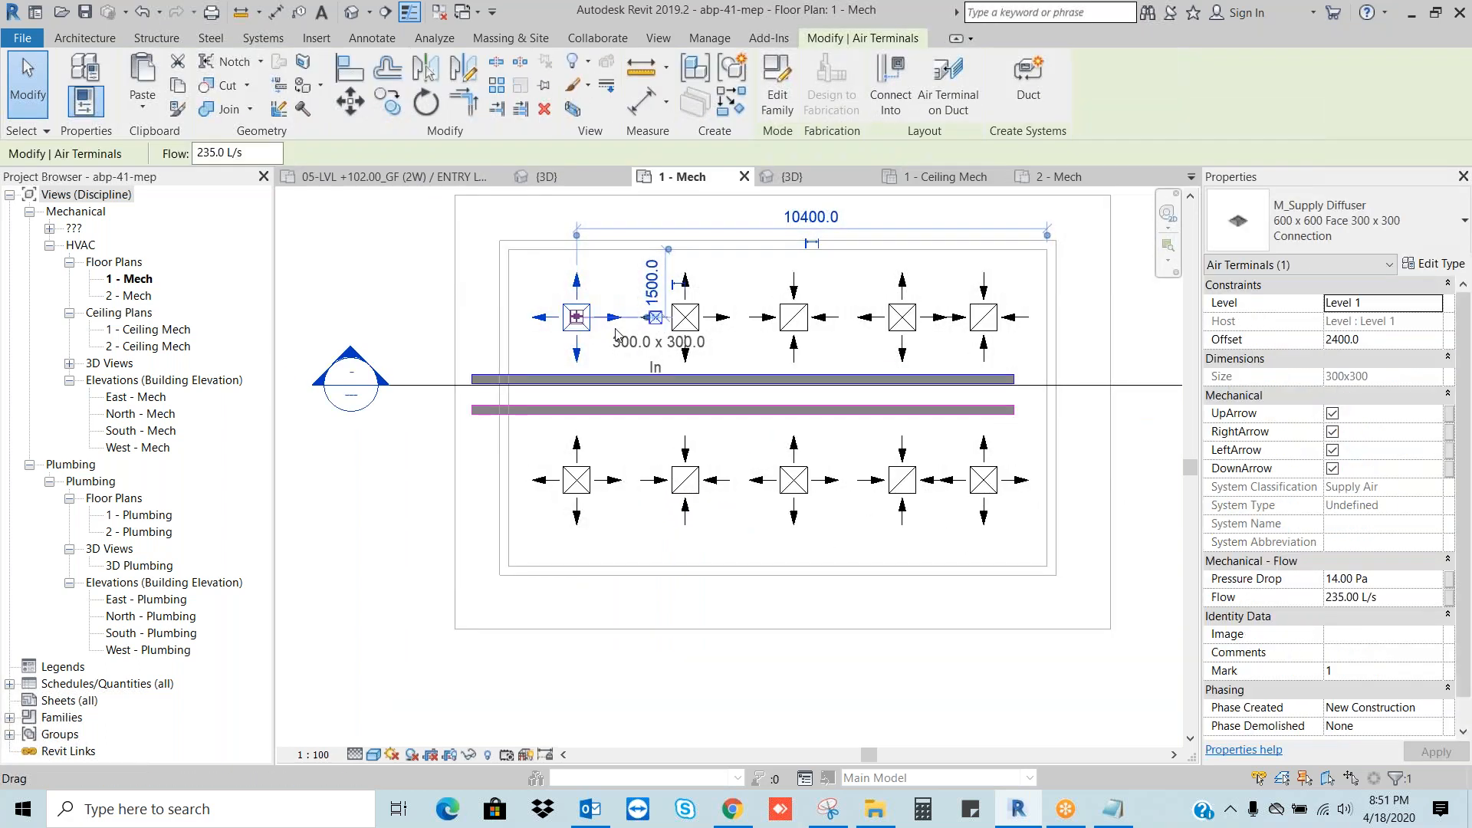
left_click(1342, 223)
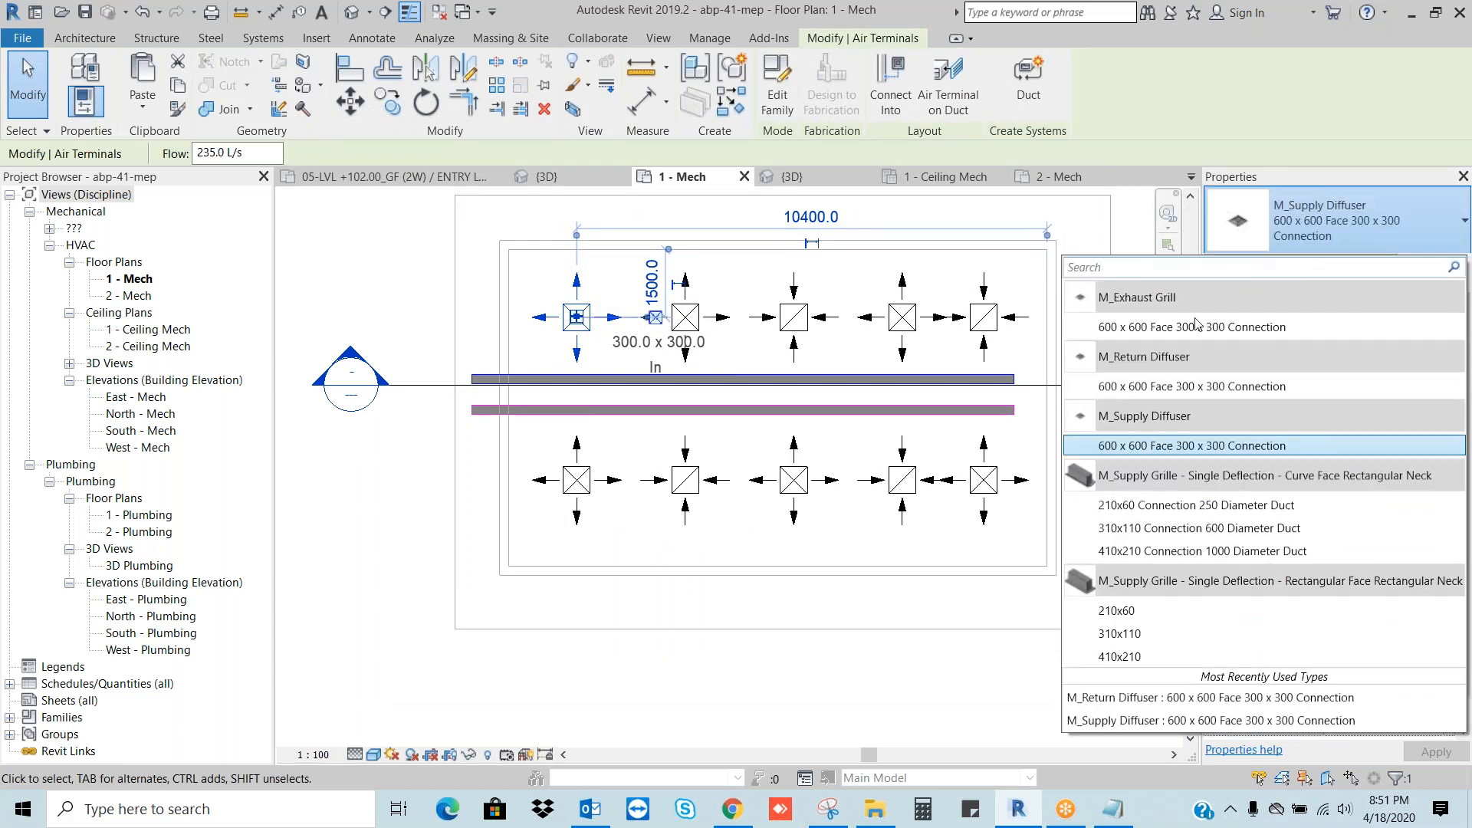
left_click(1196, 326)
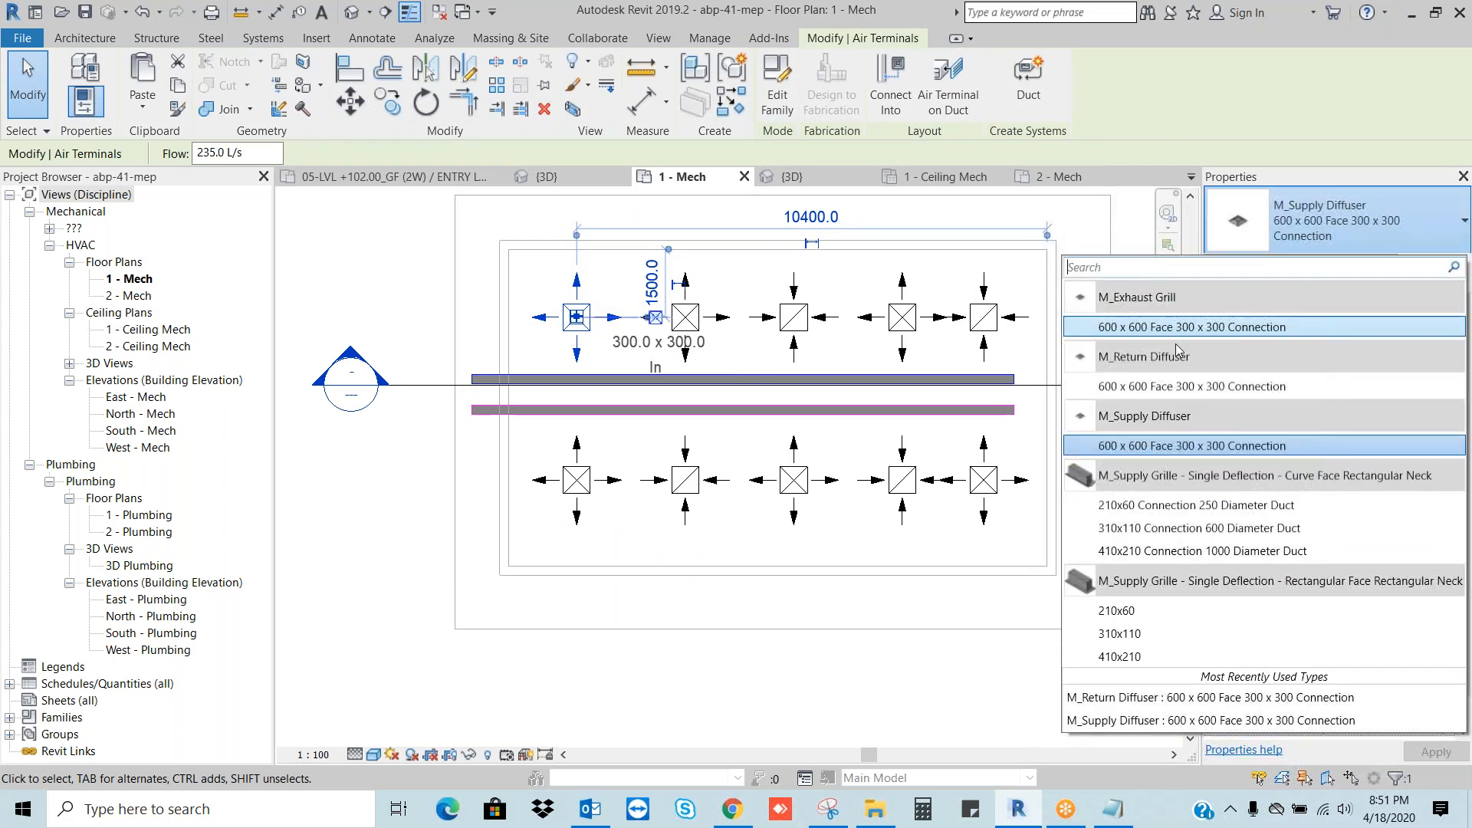
left_click(1163, 386)
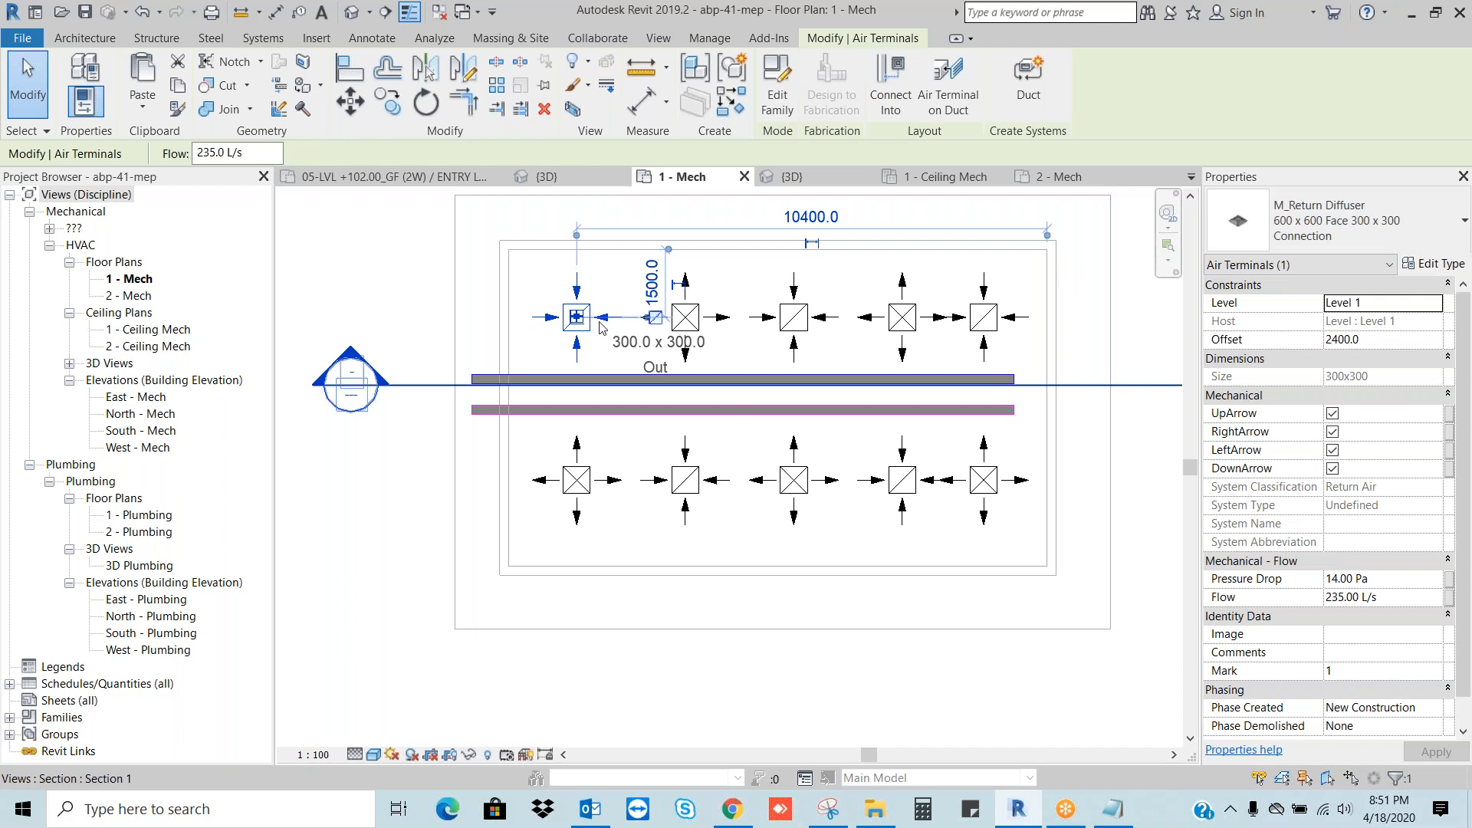
key("Escape")
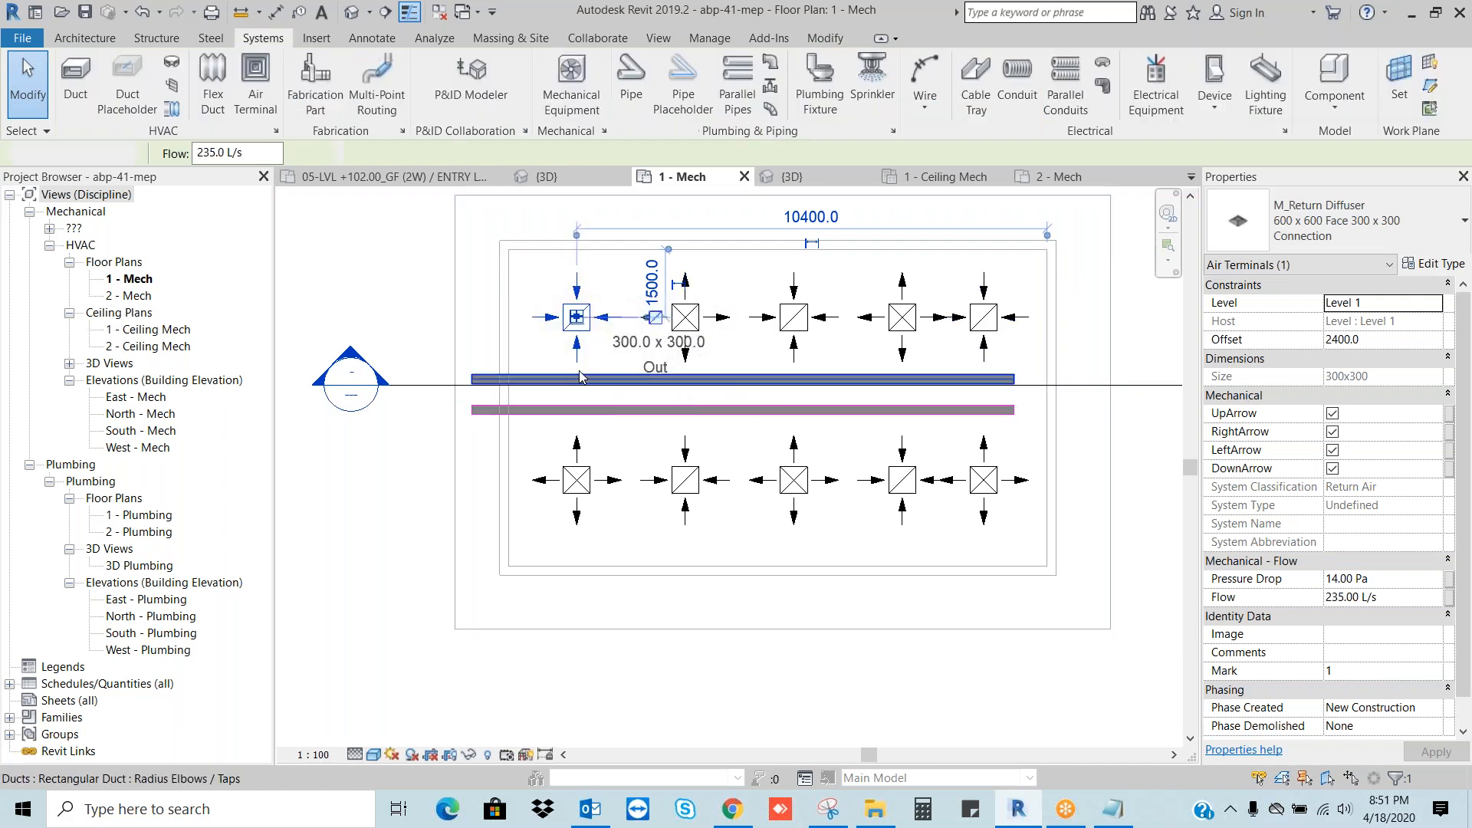
Set the flow of the second diffuser in the upper row, a supply diffuser, to 250 L/s.
scroll(575, 384, "up", 2)
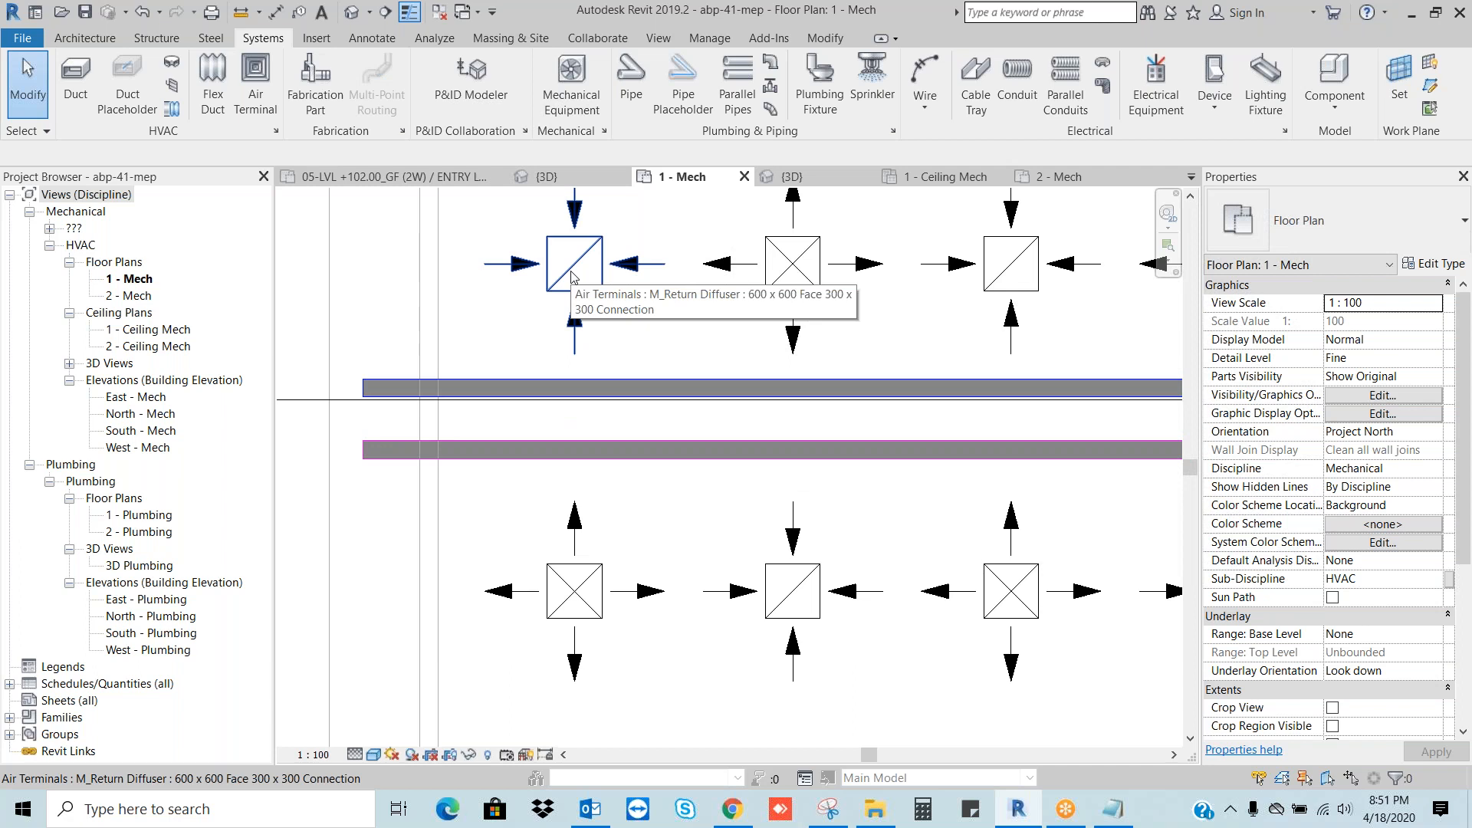
scroll(753, 344, "down", 3)
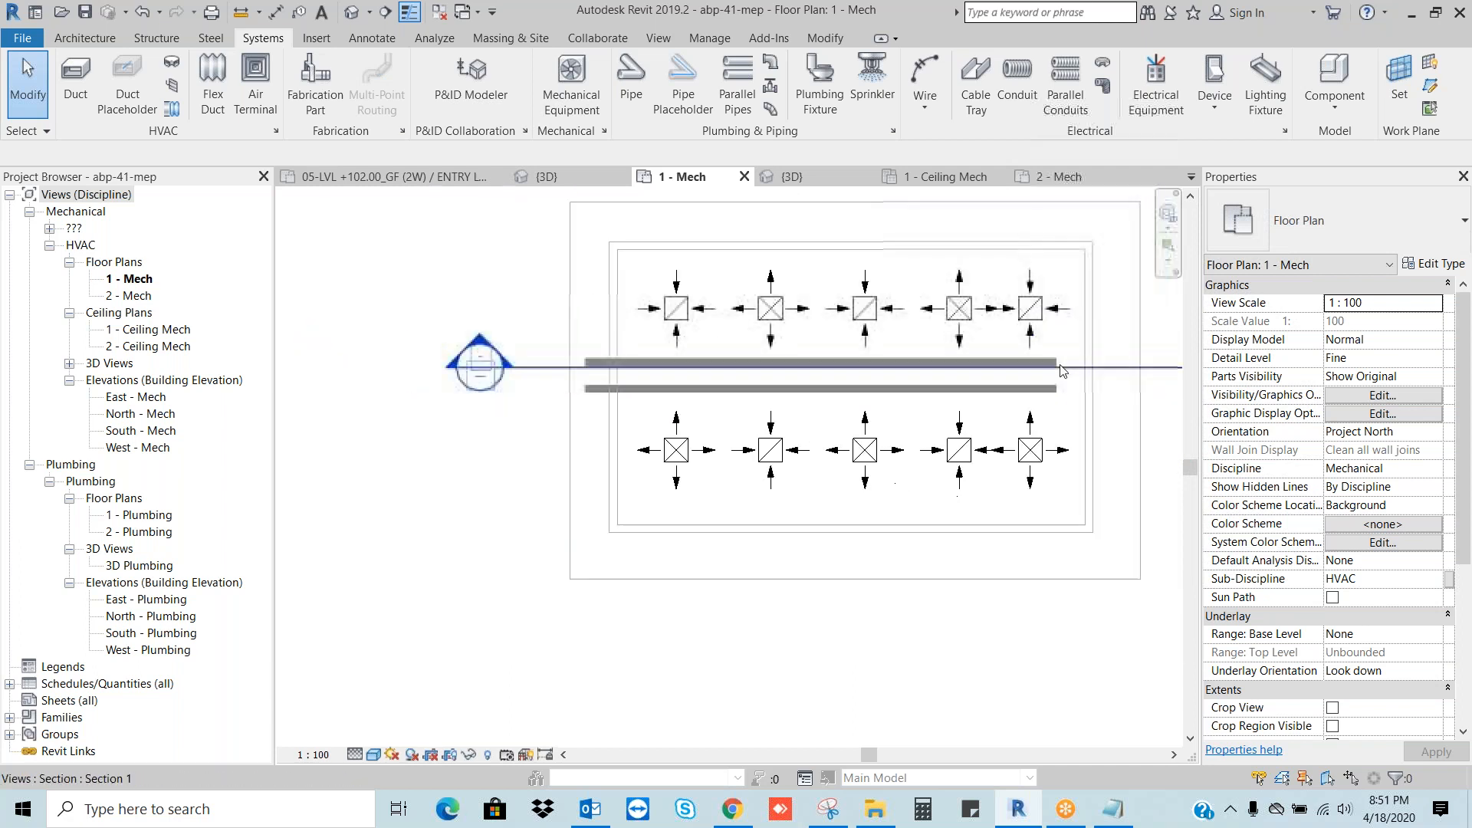
middle_click_drag(1131, 343, 1027, 365)
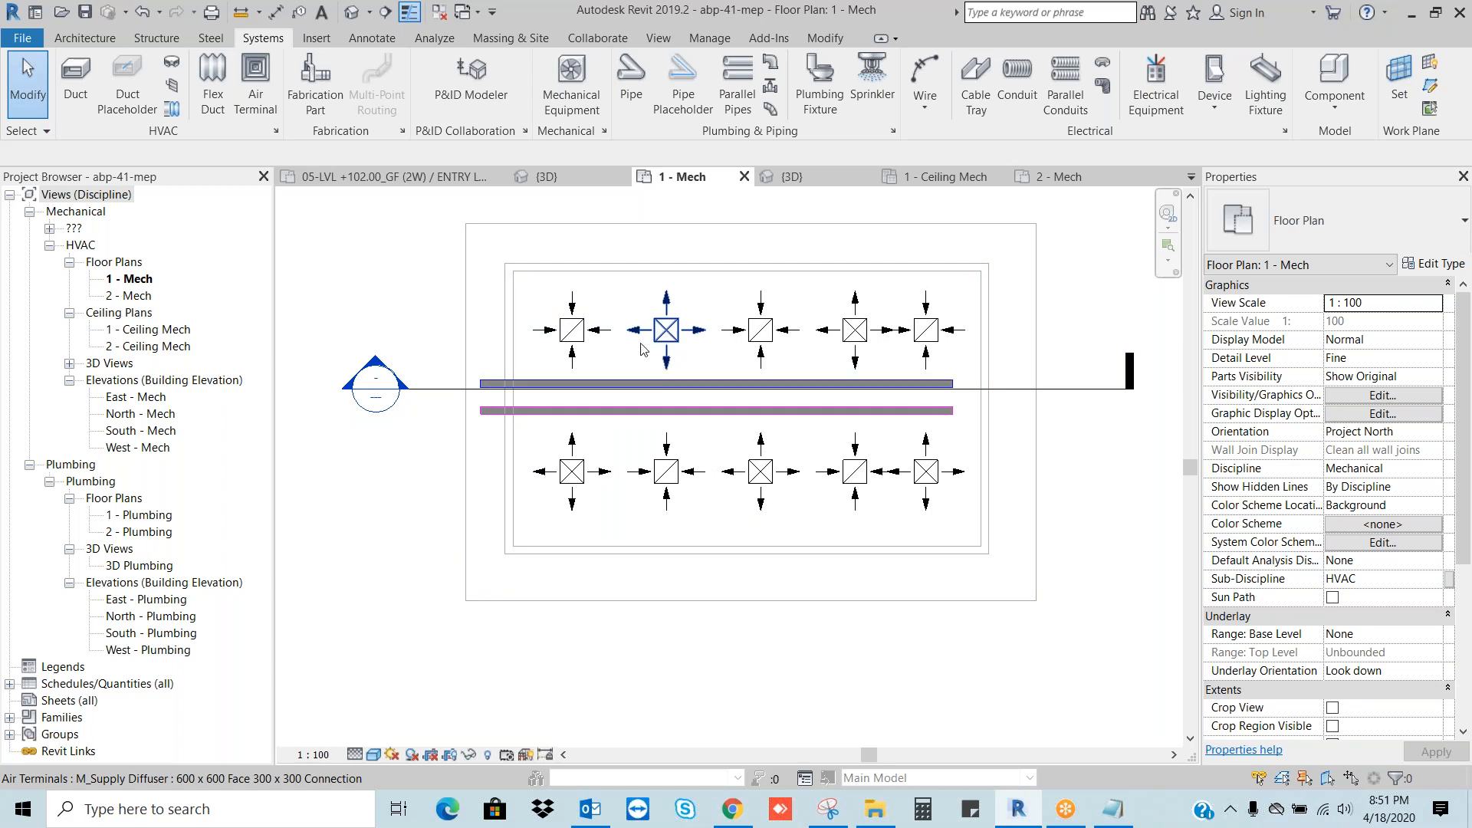
left_click(665, 339)
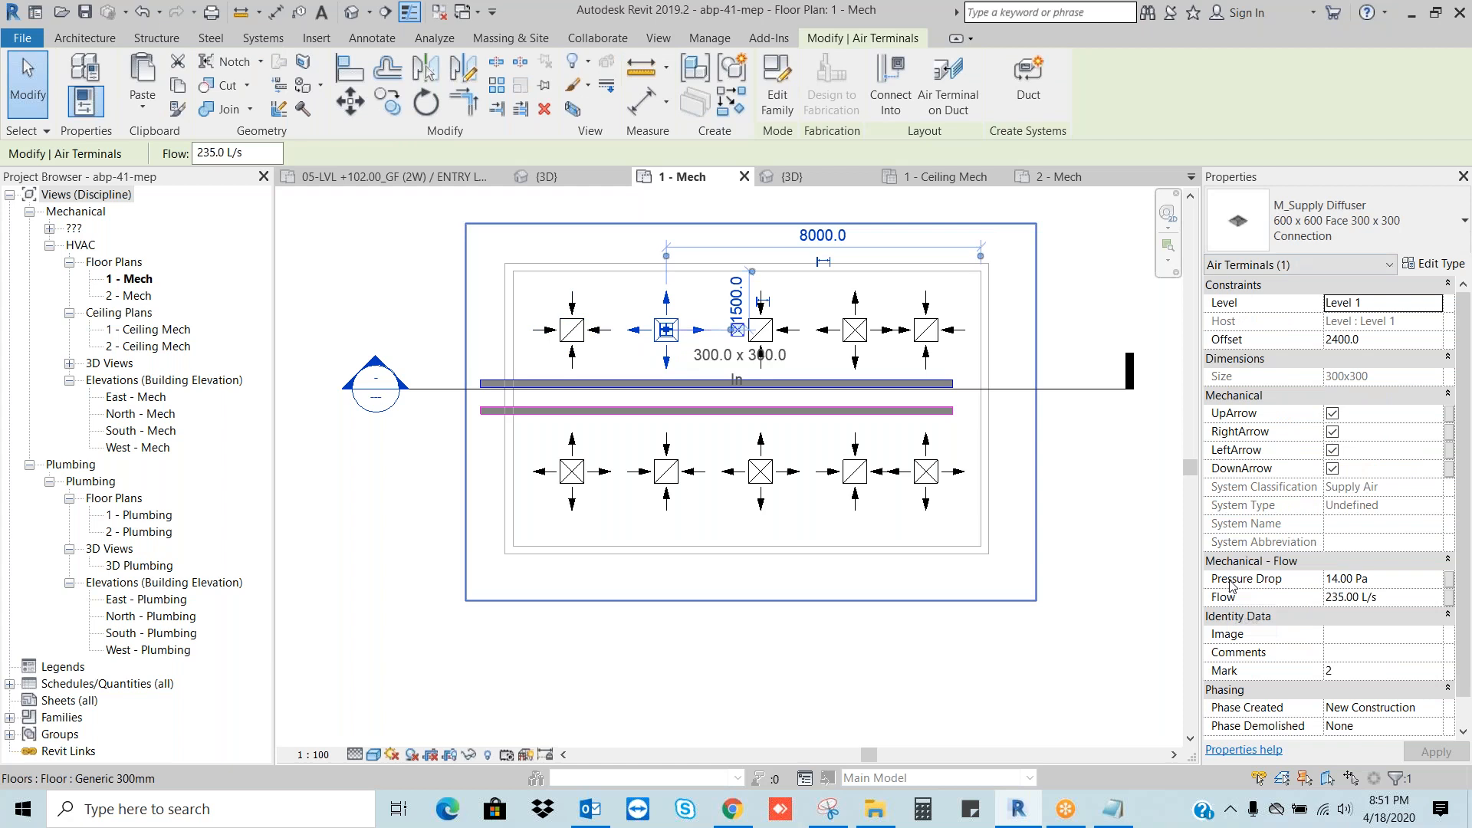
left_click(1402, 597)
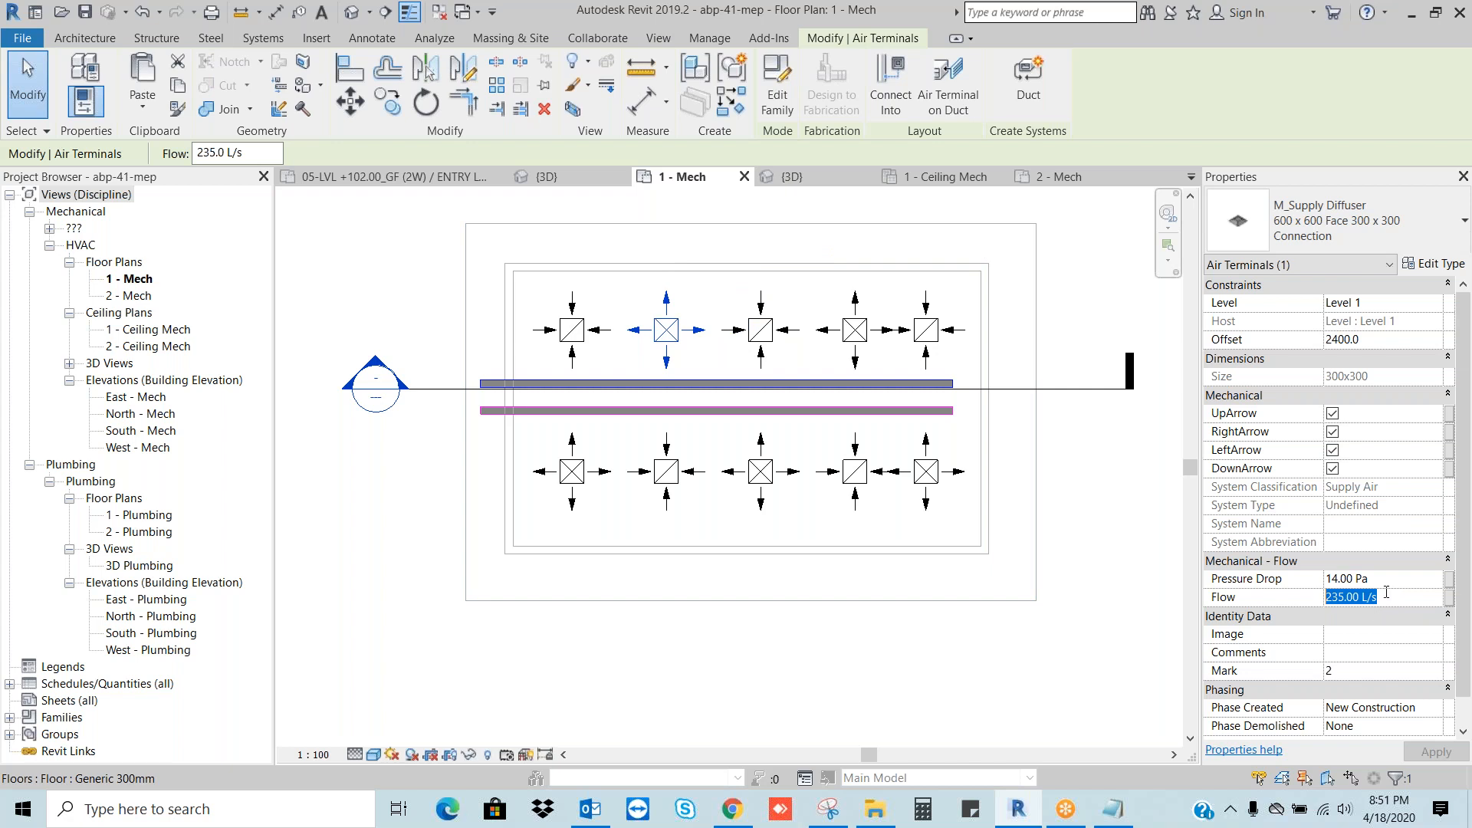
type("250")
key("Return")
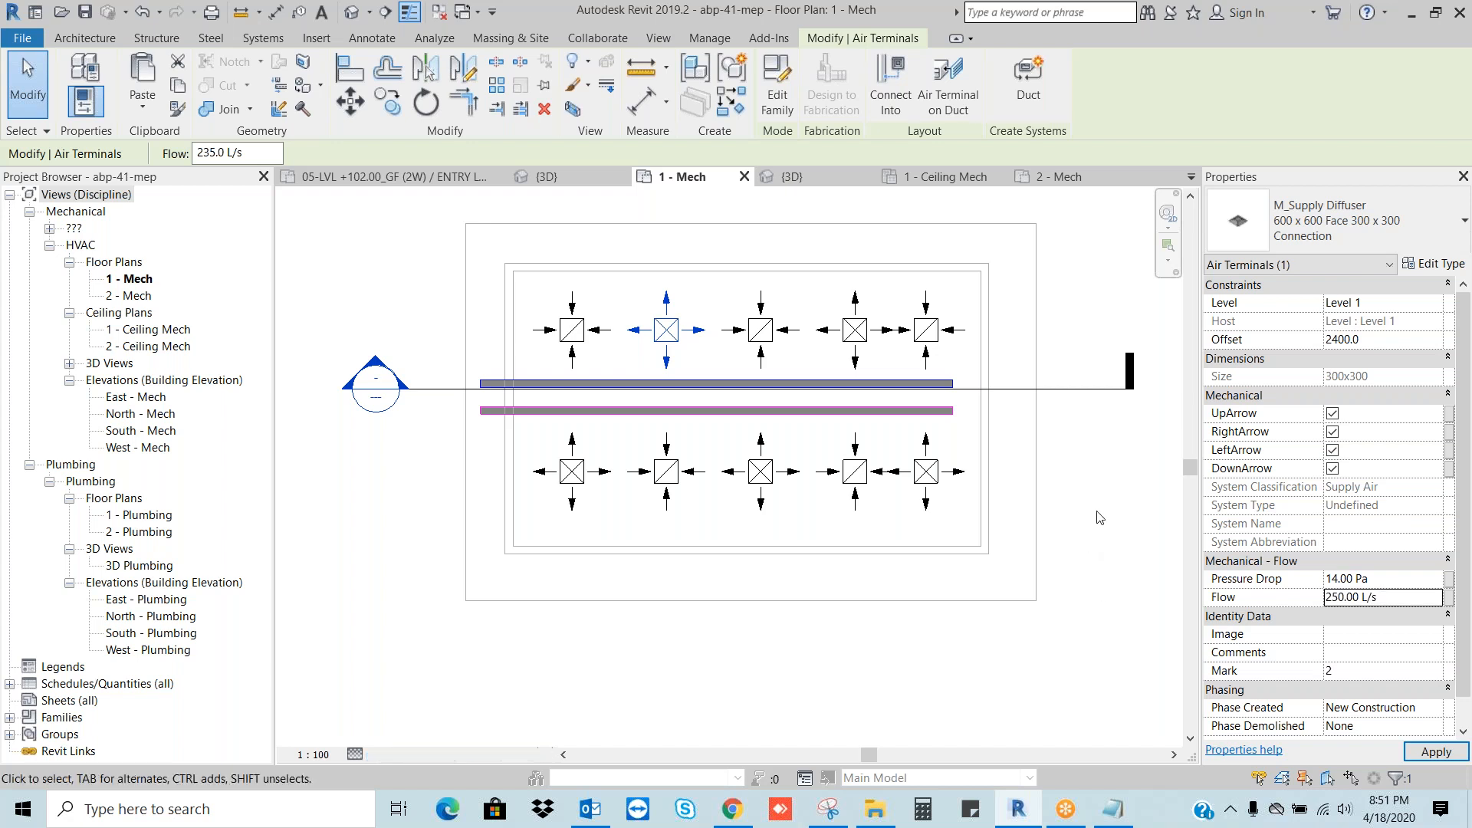
left_click(1100, 517)
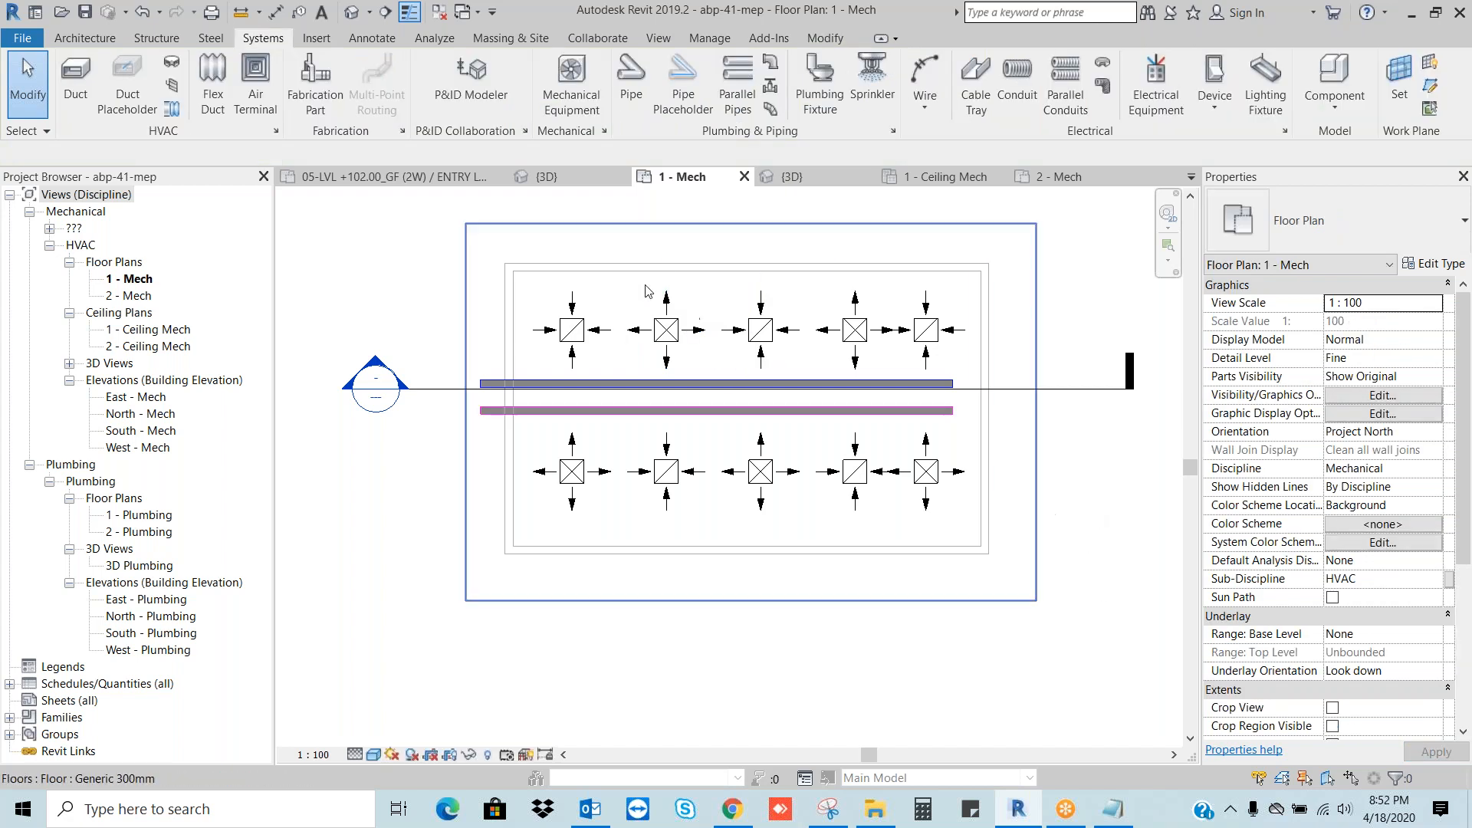
Set the flow of the upper row's fourth diffuser and the lower row's first and third supply diffusers to 250 L/s.
left_click(849, 328)
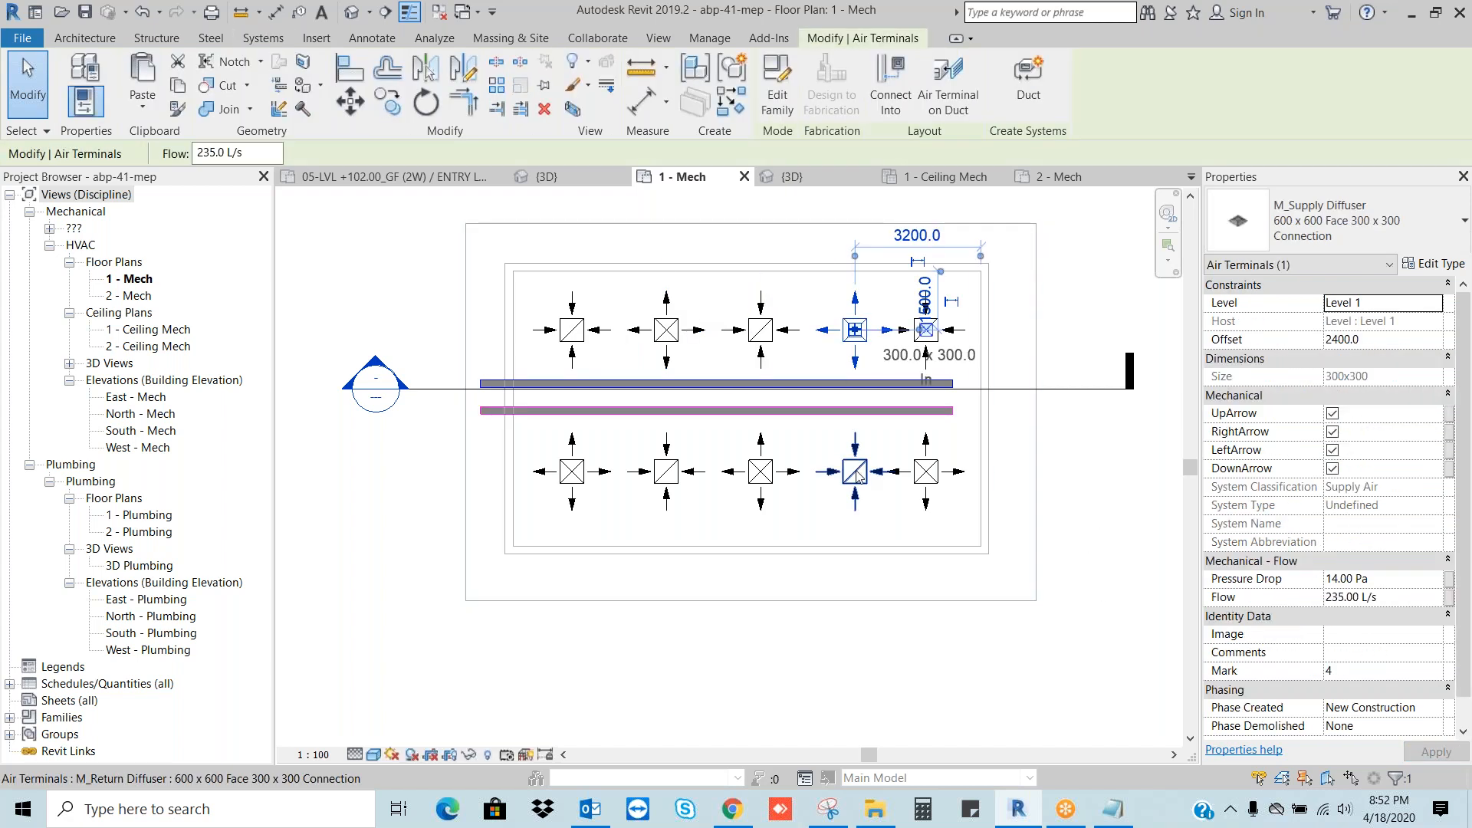
left_click(769, 475, "ctrl")
left_click(572, 471, "ctrl")
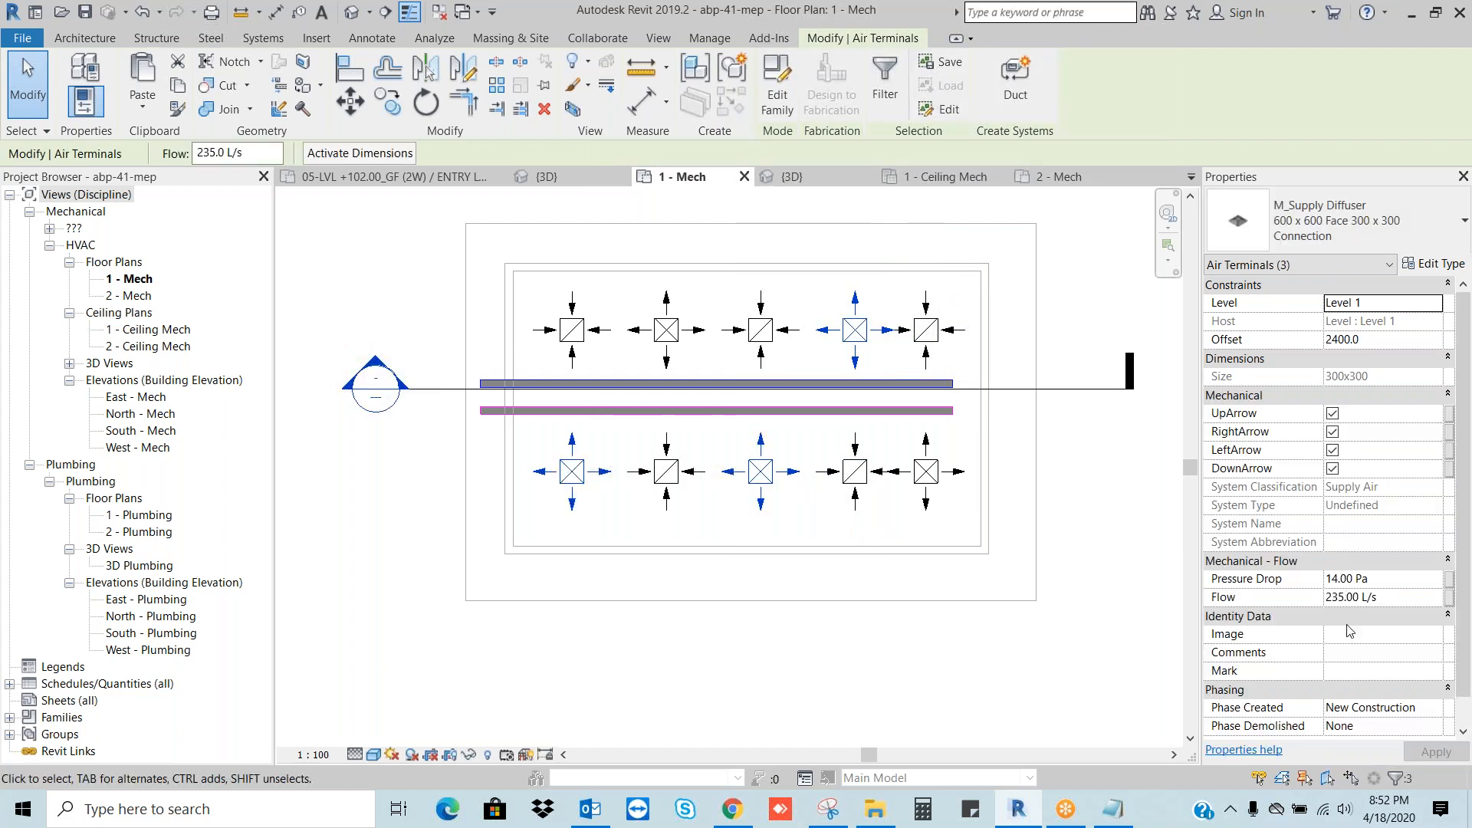
left_click(1374, 598)
type("25")
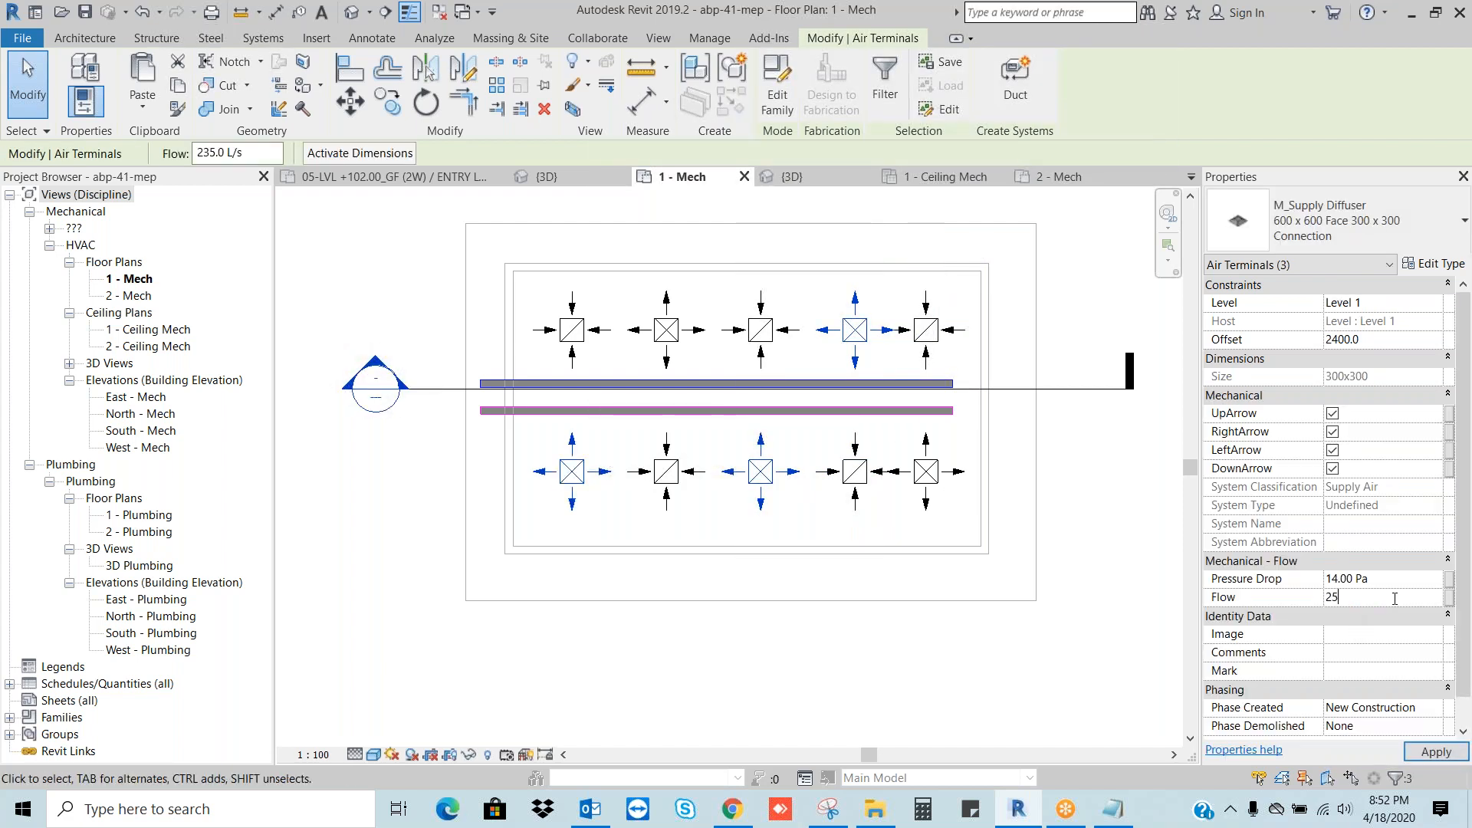
type("0.00 L/s")
left_click(1083, 493)
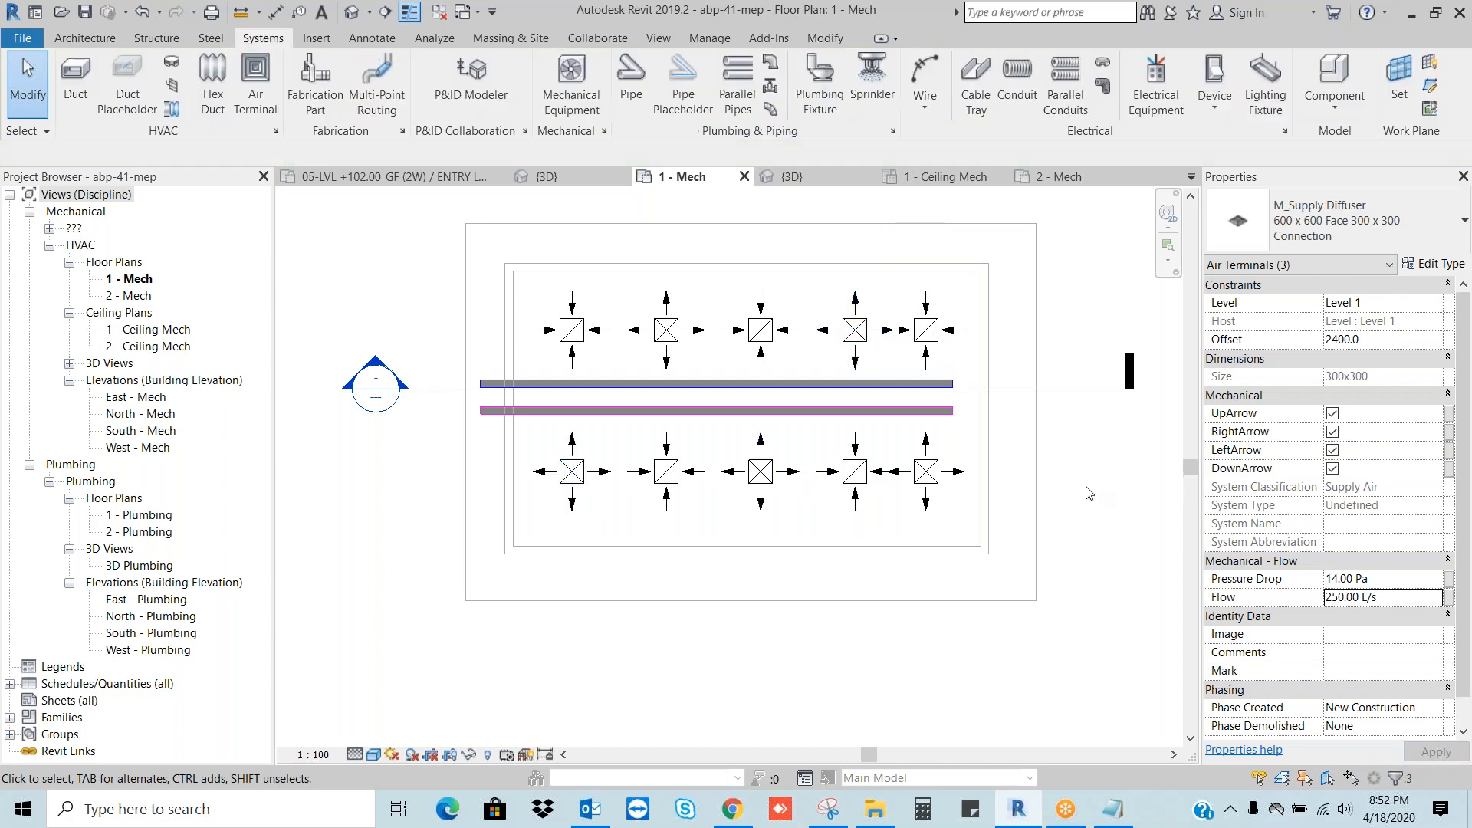
Set the flow of all five return diffusers, three in the upper row and two in the lower row, to 250 L/s.
left_click(572, 319)
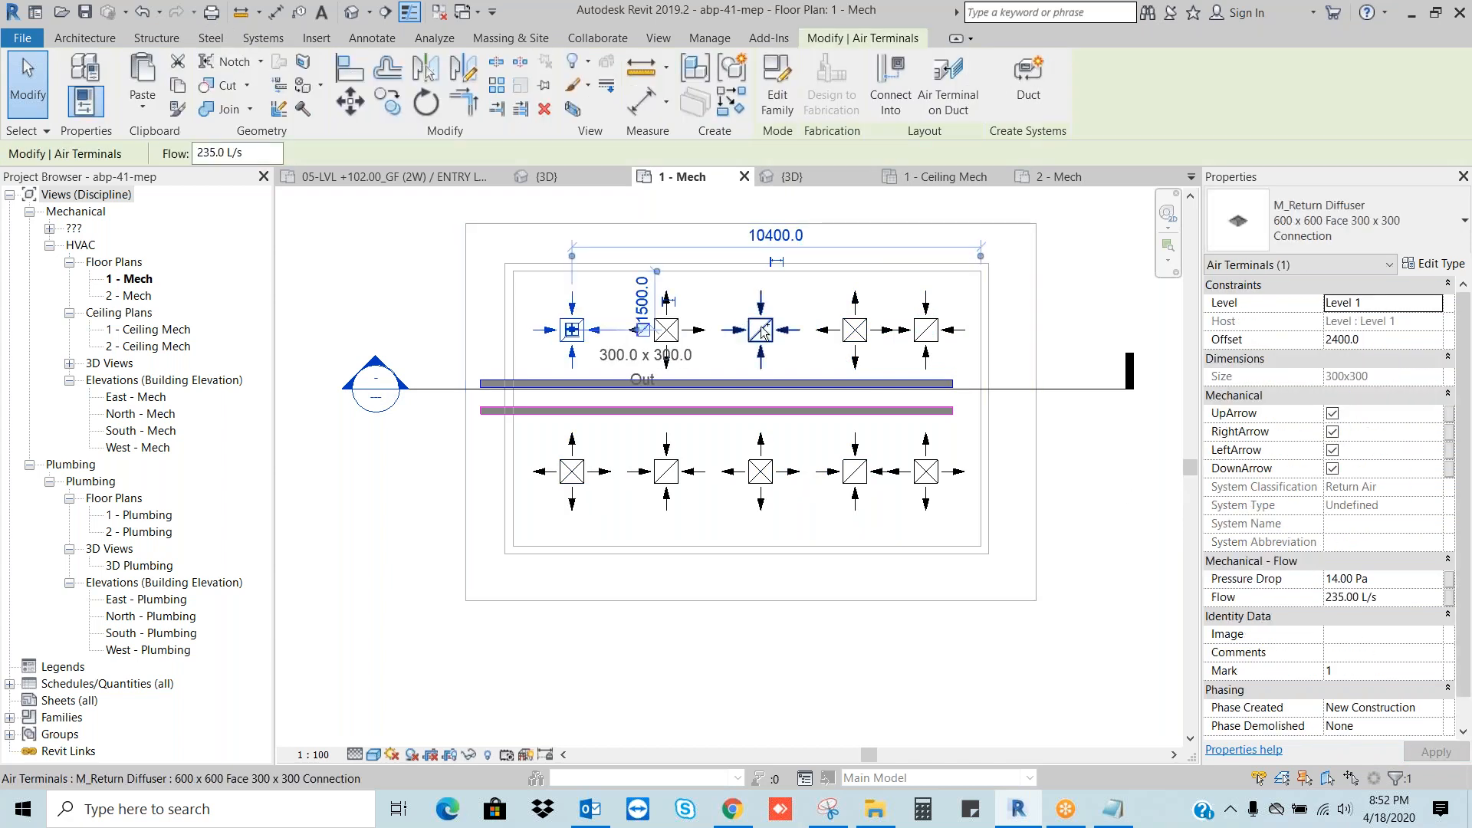
left_click(757, 326, "ctrl")
left_click(944, 332, "ctrl")
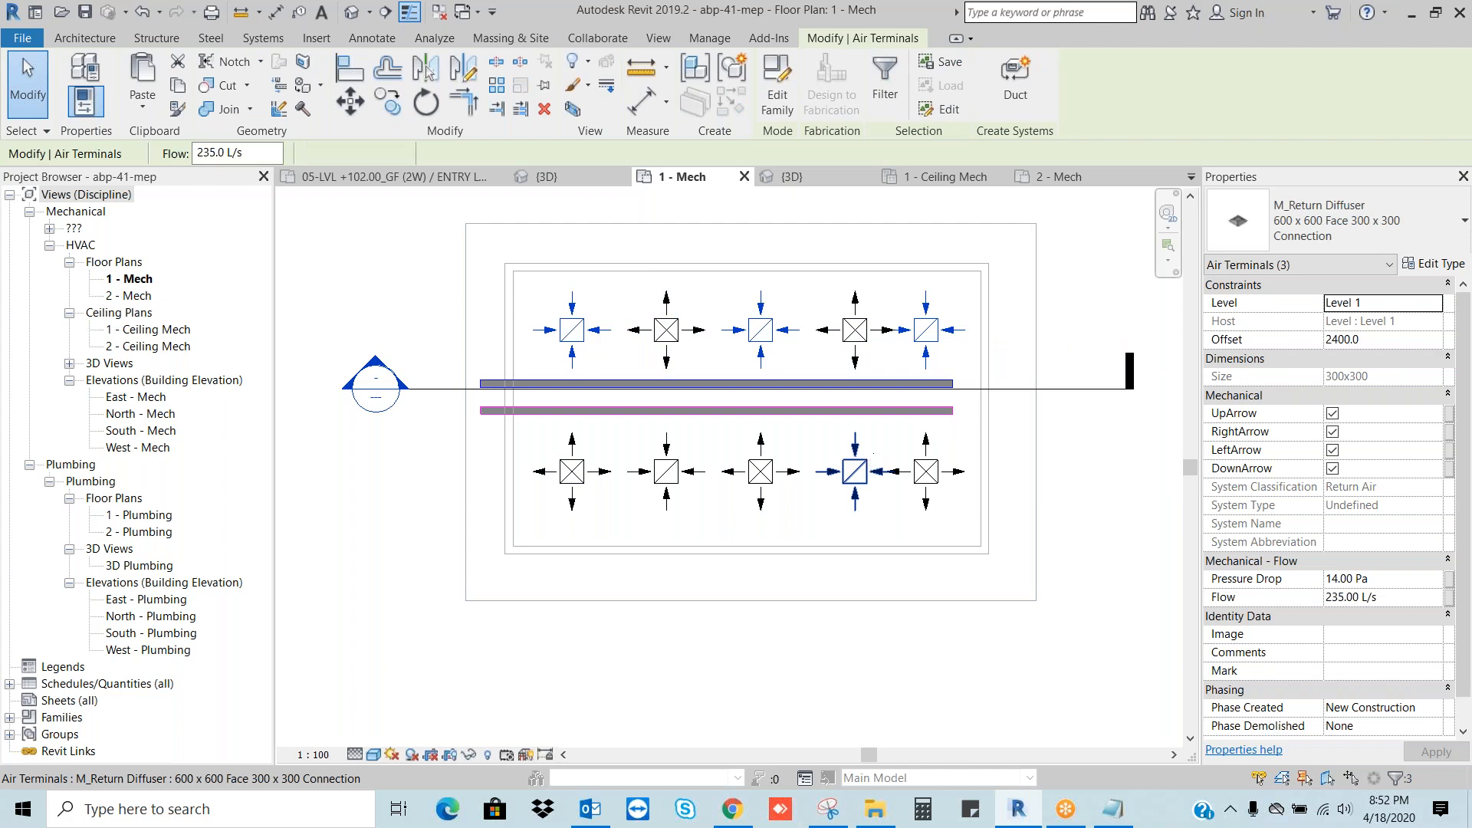
left_click(669, 480, "ctrl")
left_click(855, 472, "ctrl")
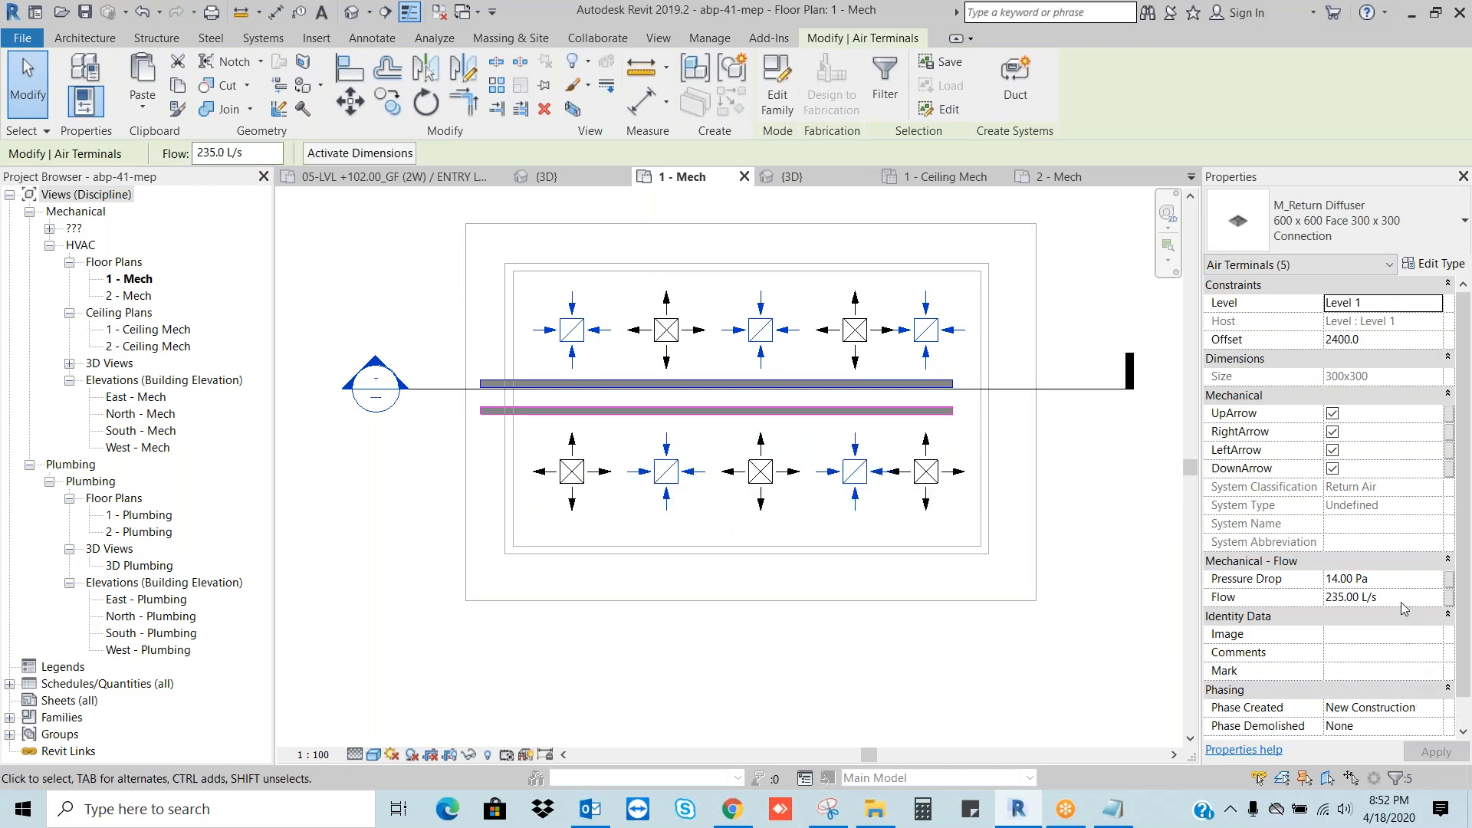
left_click(1372, 596)
type("250")
key("Return")
left_click(1094, 484)
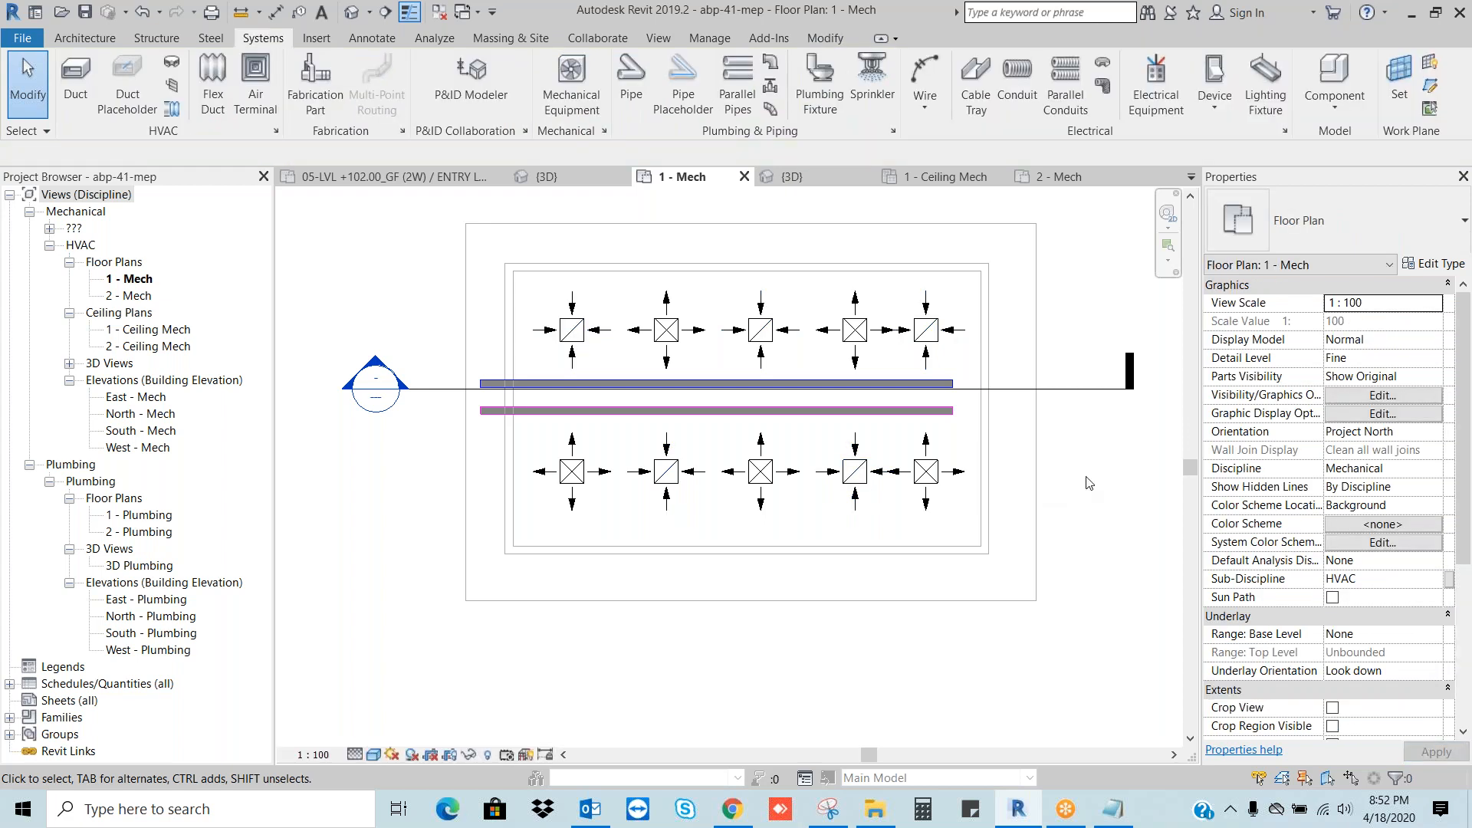
scroll(1085, 483, "down", 1)
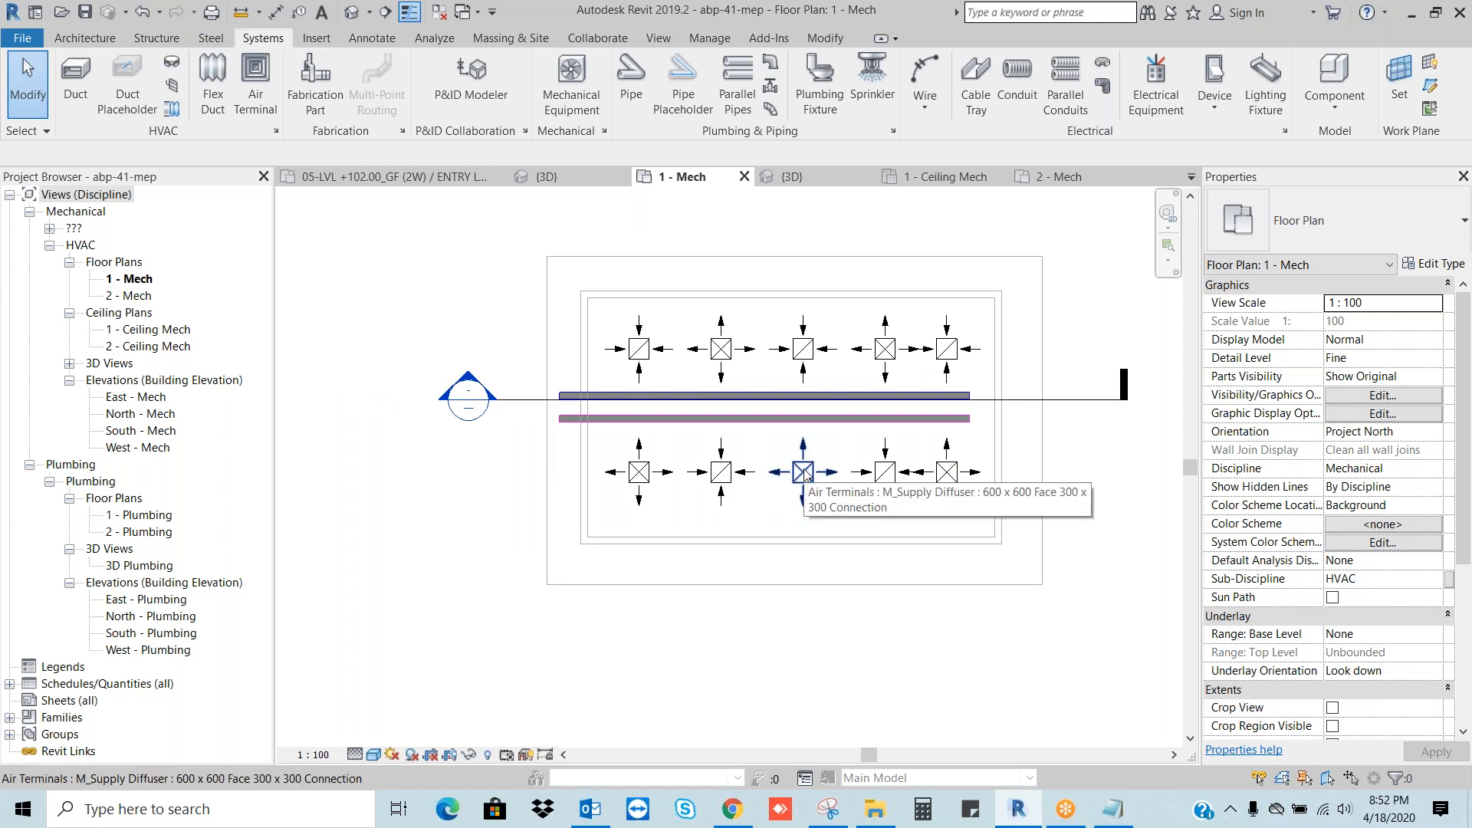
scroll(803, 471, "up", 3)
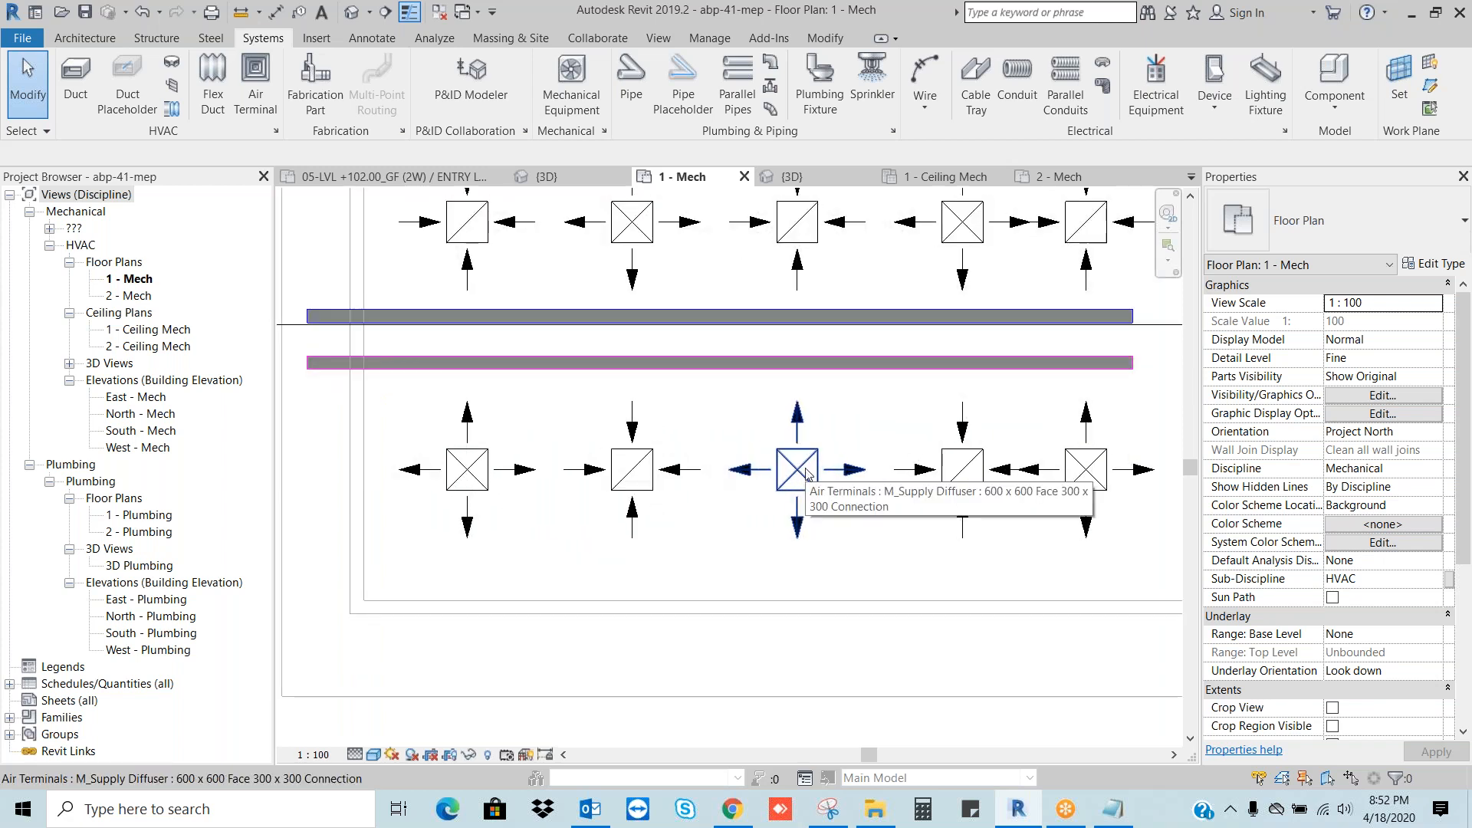
scroll(805, 473, "down", 1)
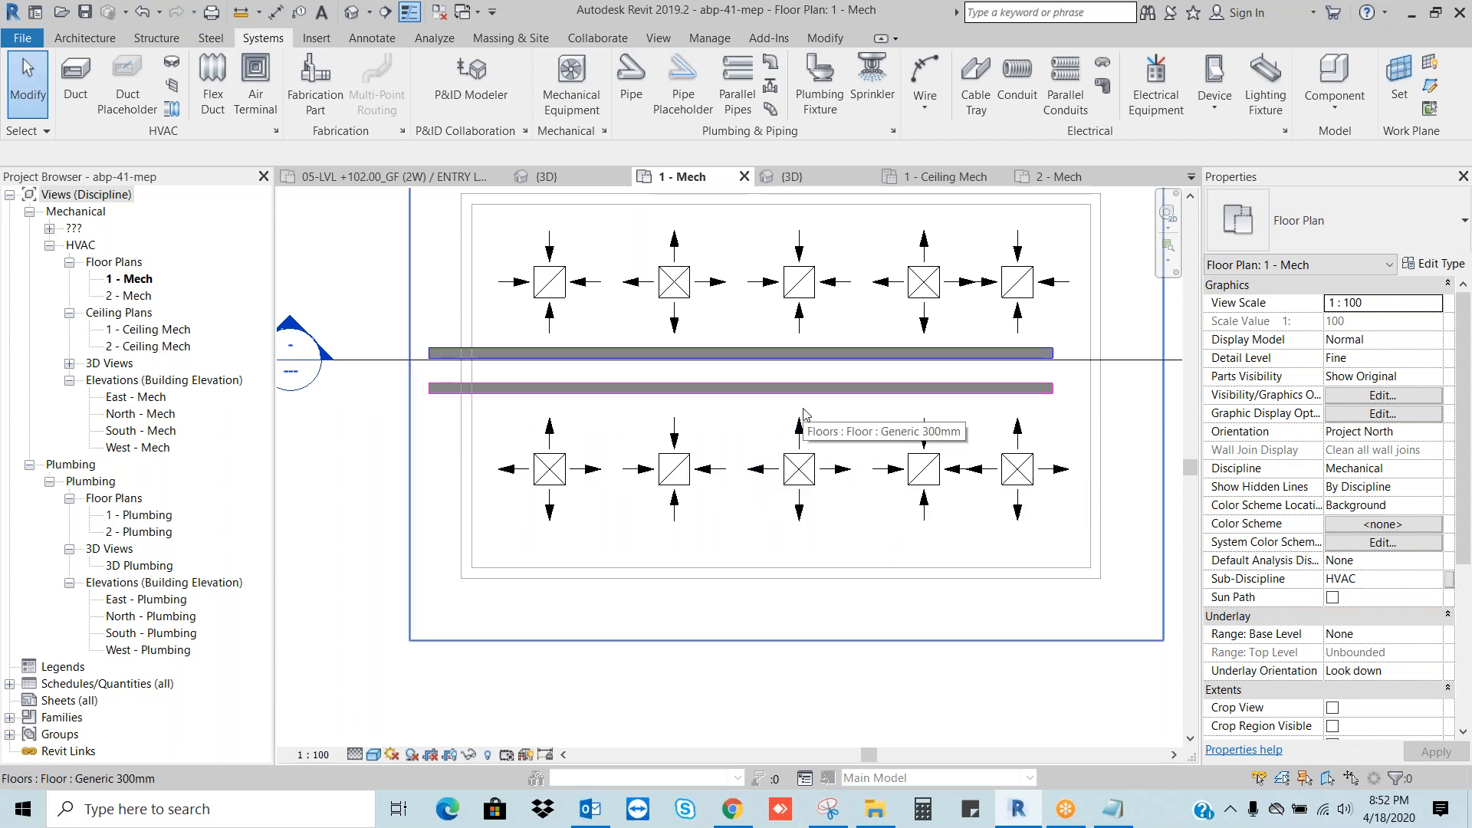
scroll(803, 414, "down", 1)
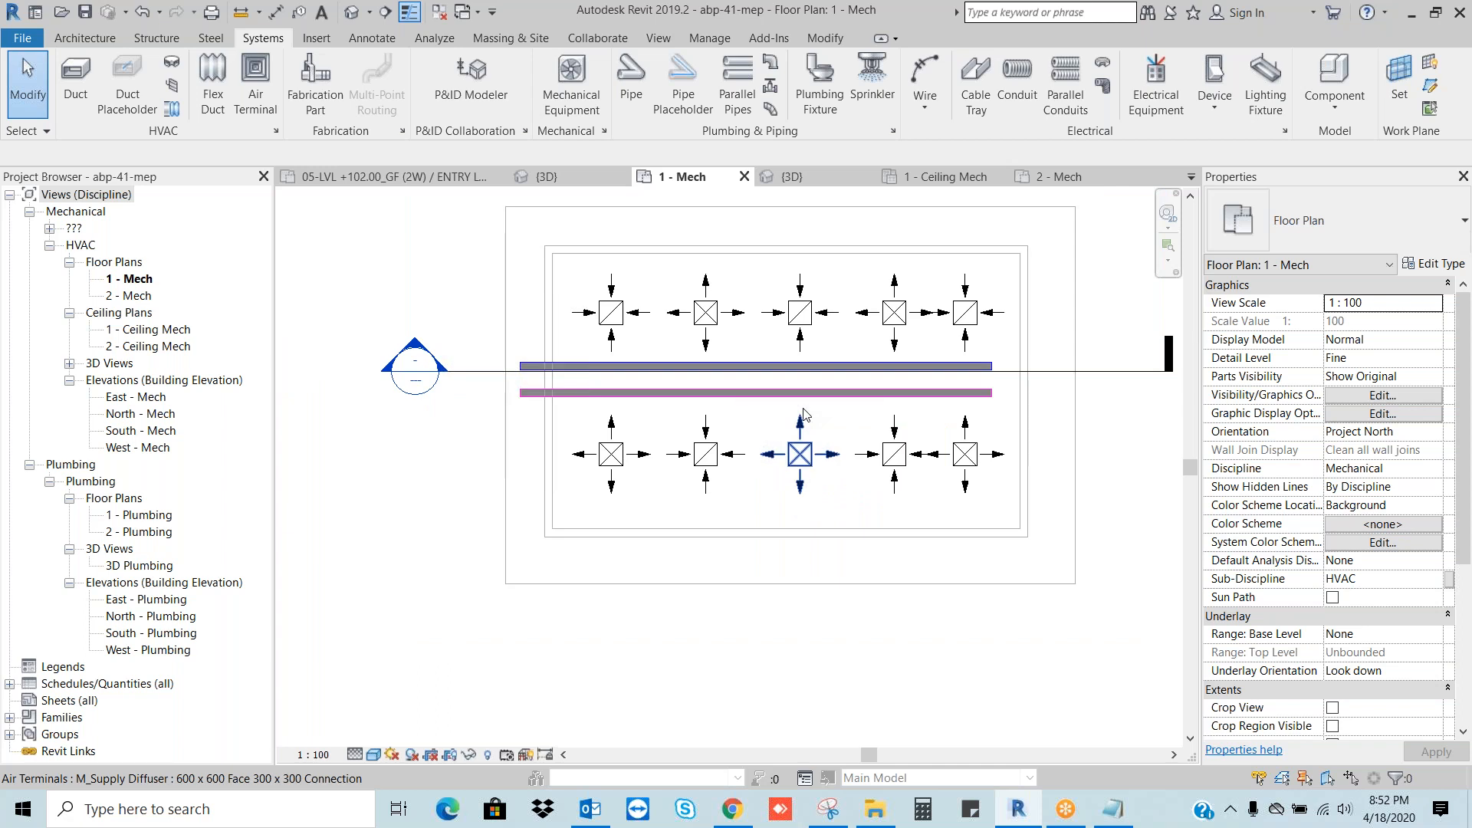
middle_click_drag(805, 422, 769, 442)
scroll(676, 469, "up", 1)
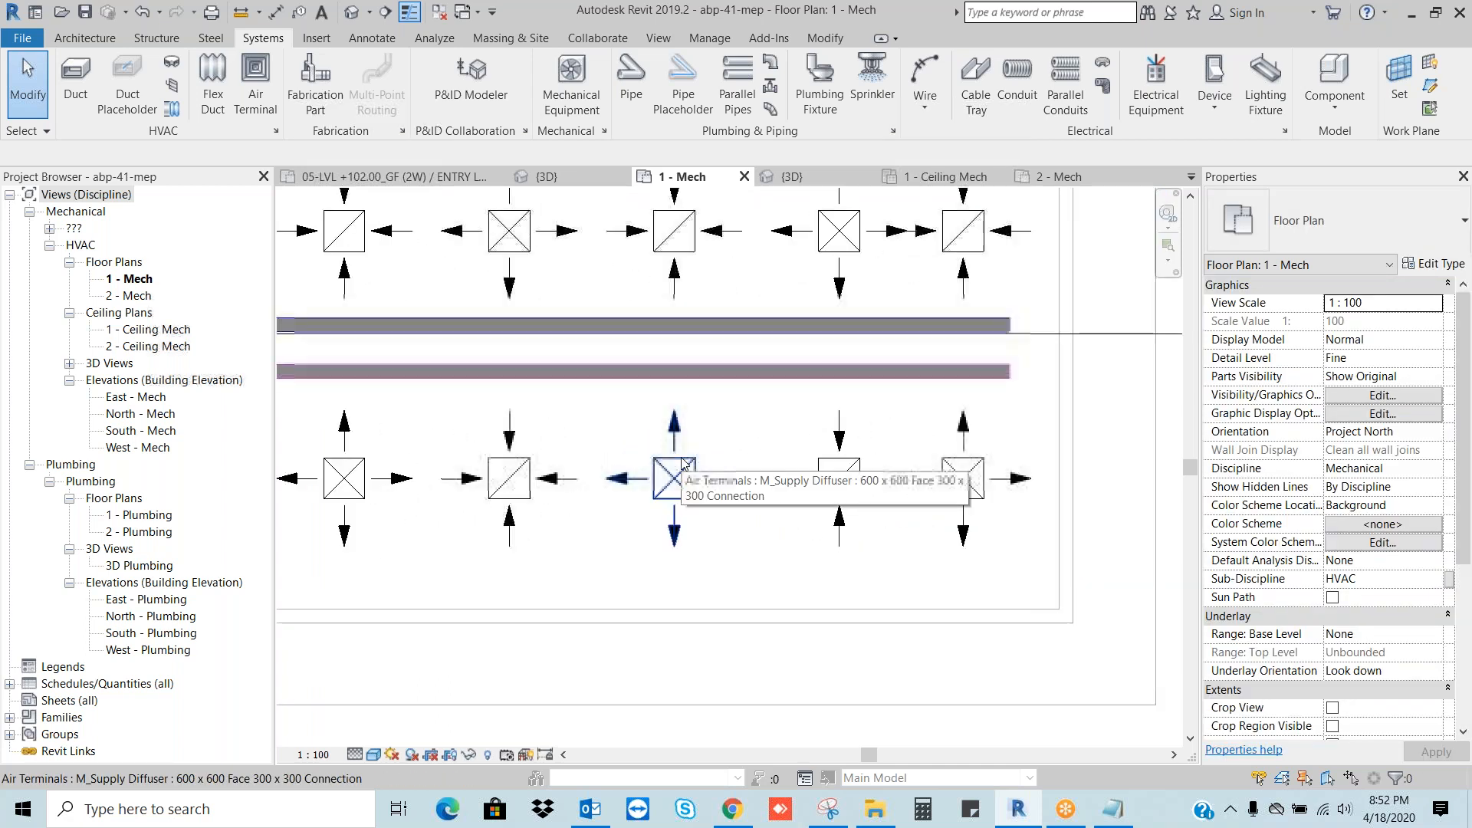
scroll(677, 469, "down", 1)
scroll(679, 469, "up", 1)
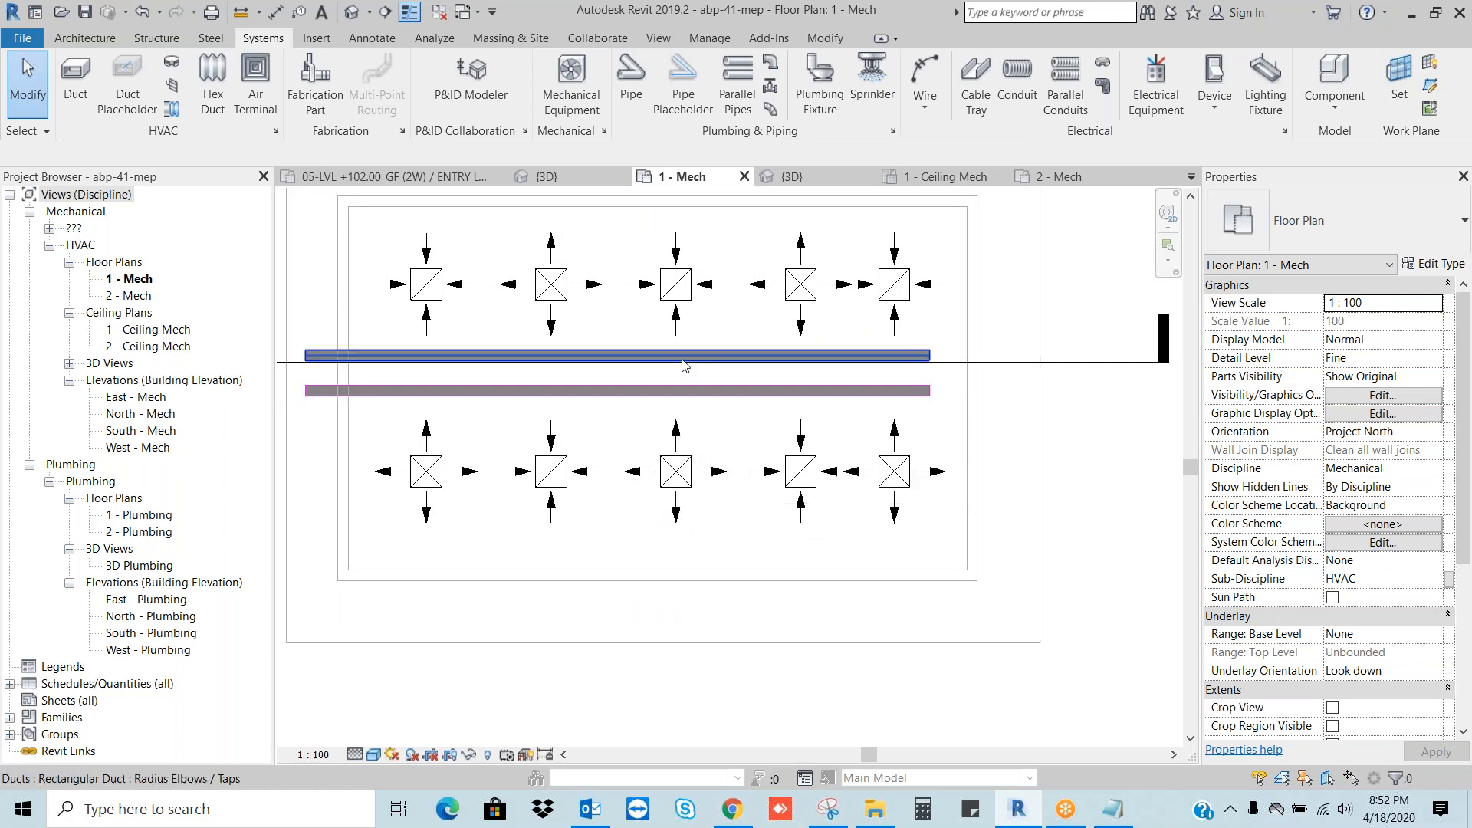
left_click(674, 473)
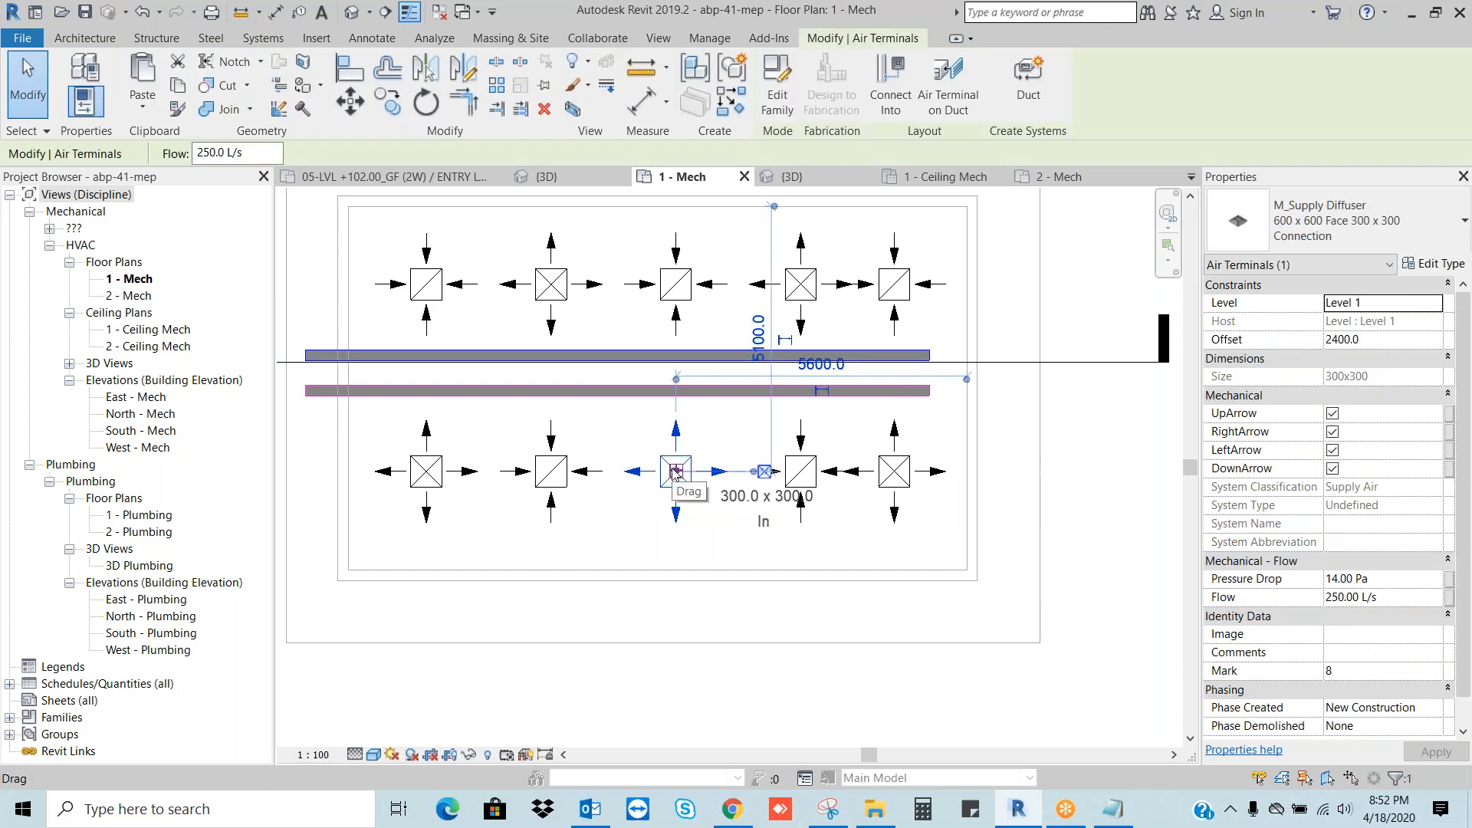
scroll(600, 466, "down", 2)
key("Escape")
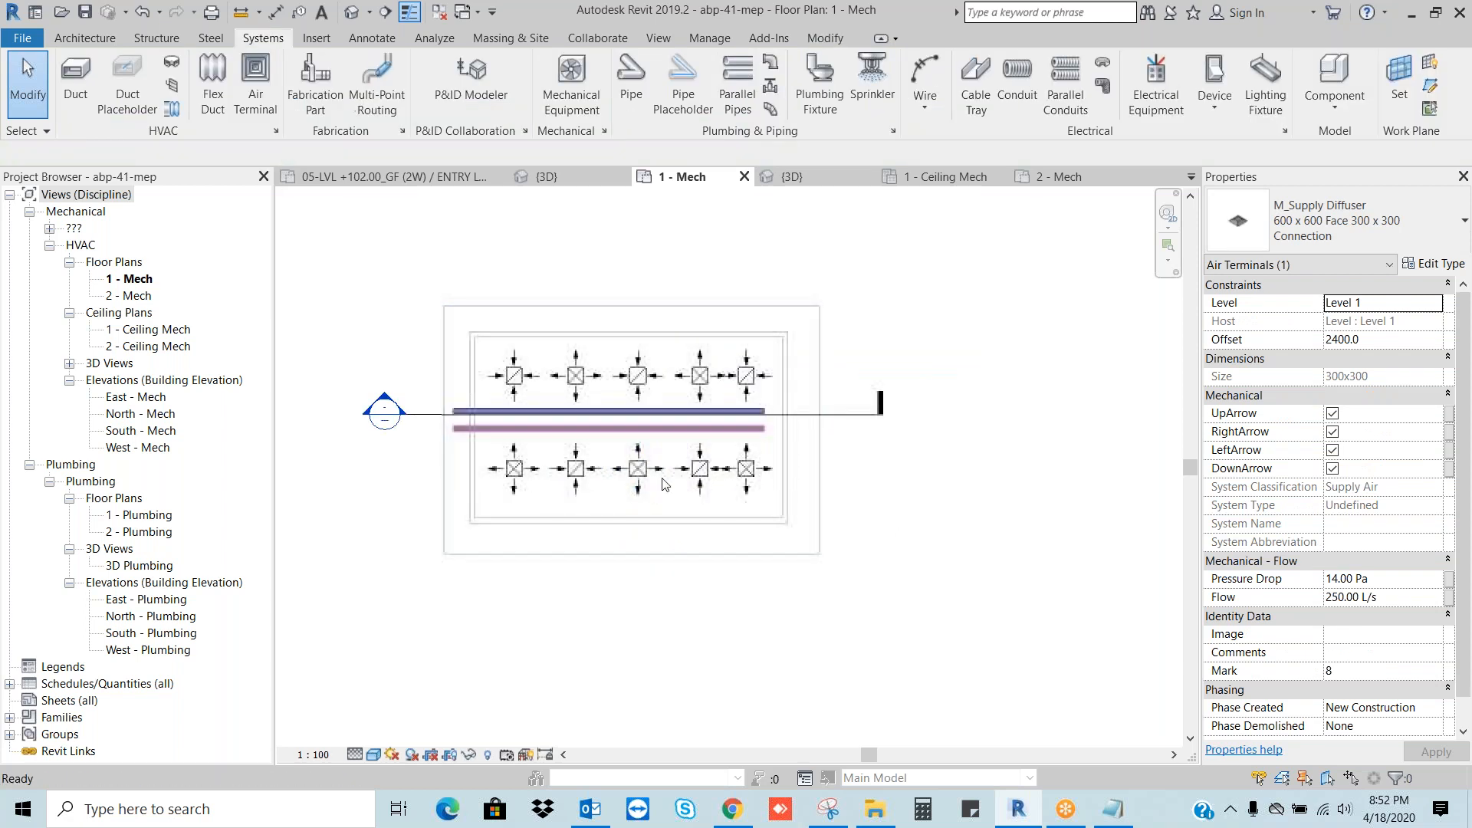
Copy the middle supply diffuser of the lower row about 14000 mm horizontally to open space beyond the building's right side.
left_click(646, 468)
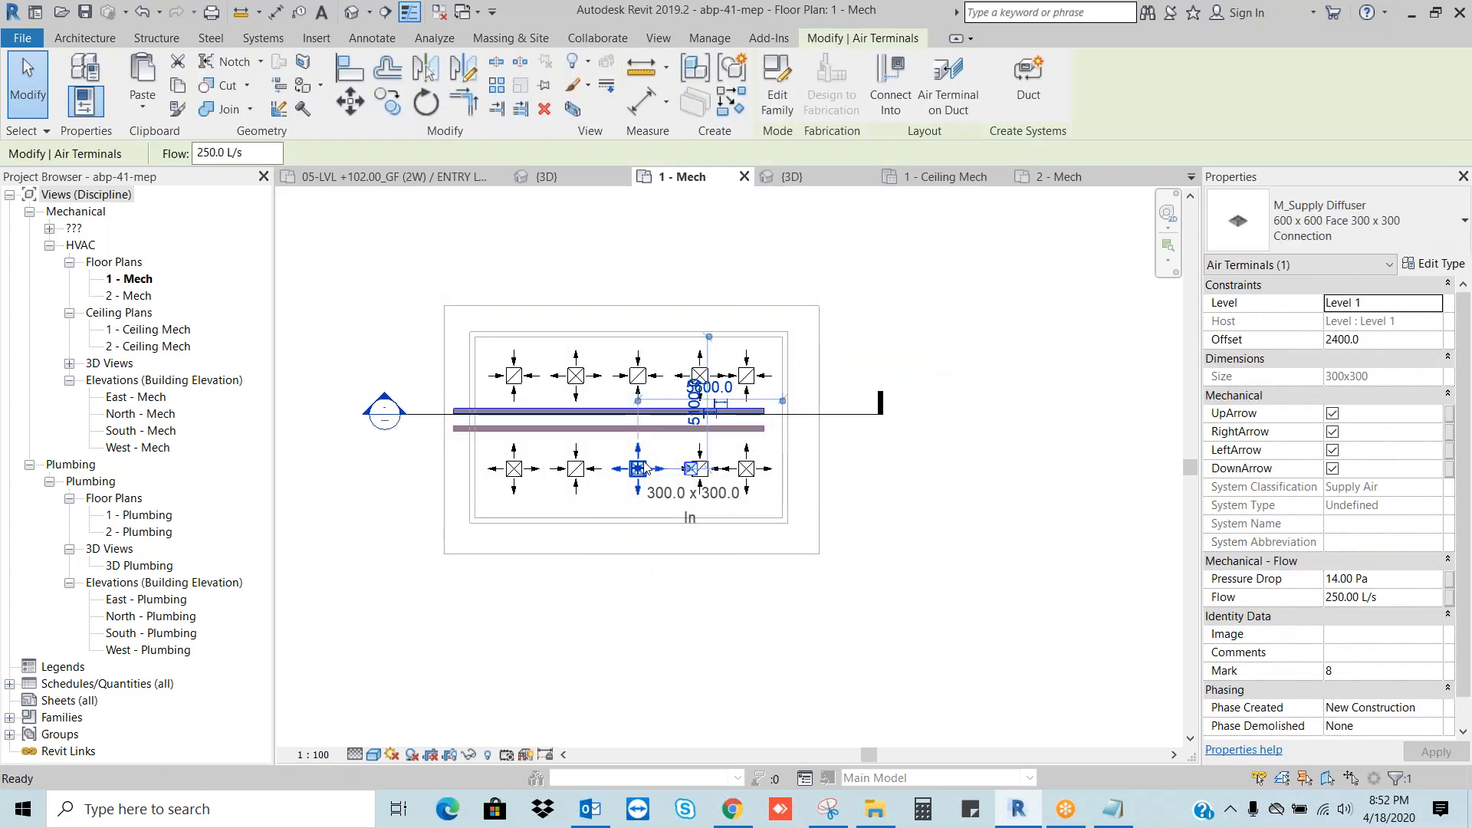
key("c")
key("o")
left_click(637, 468)
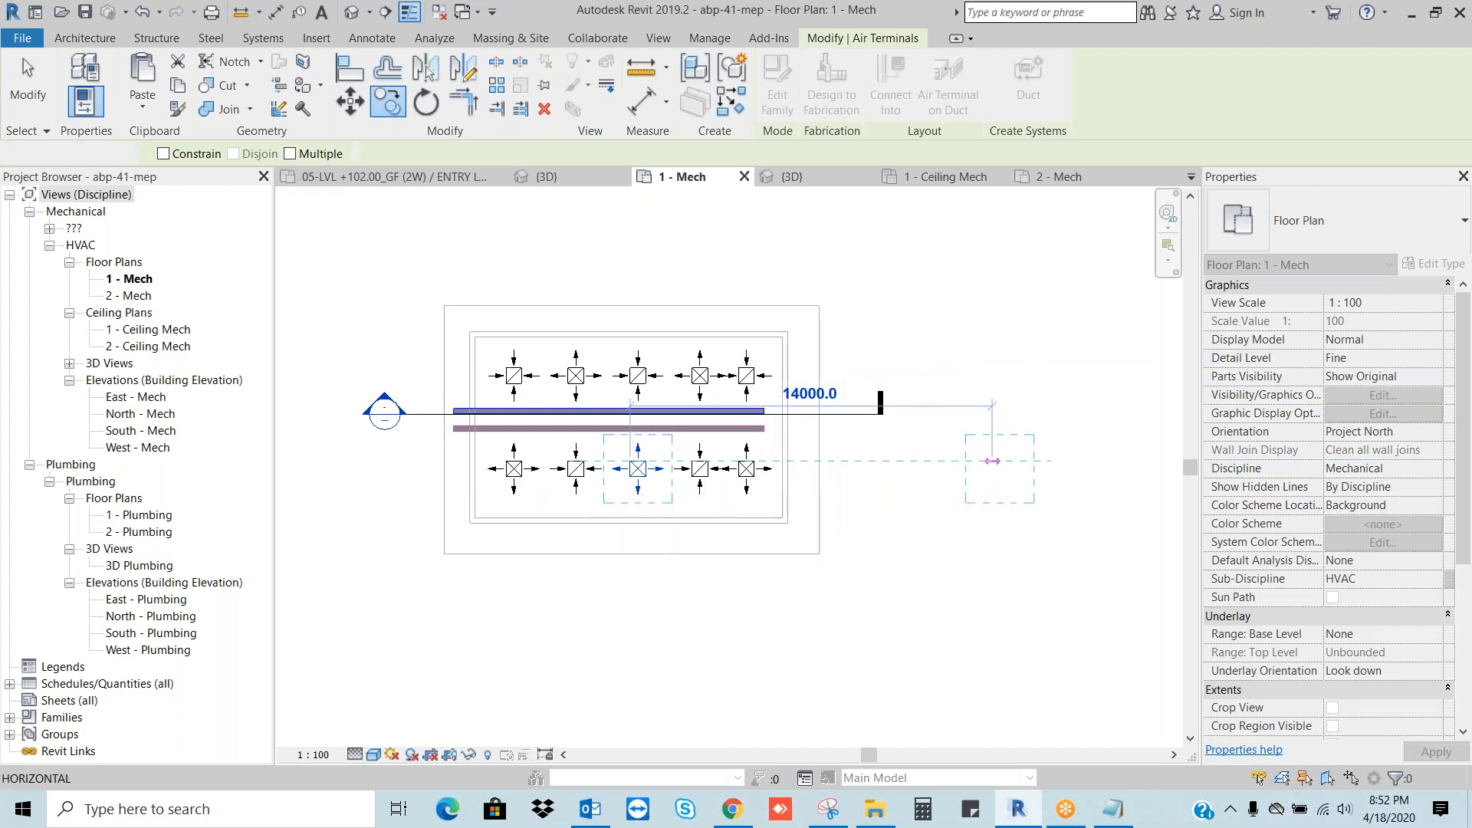
left_click(999, 468)
key("Escape")
scroll(1017, 483, "up", 4)
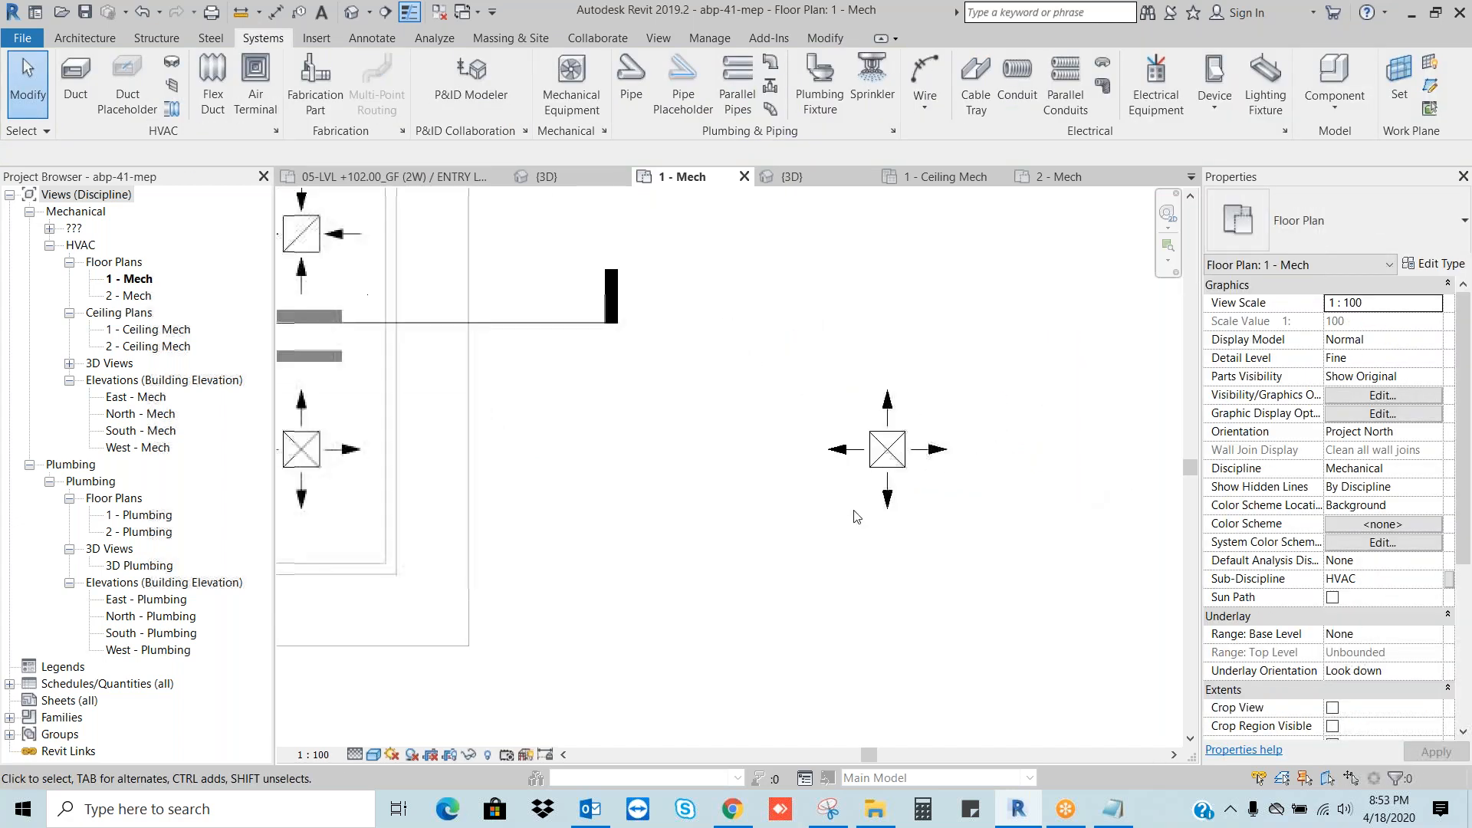
left_click(892, 458)
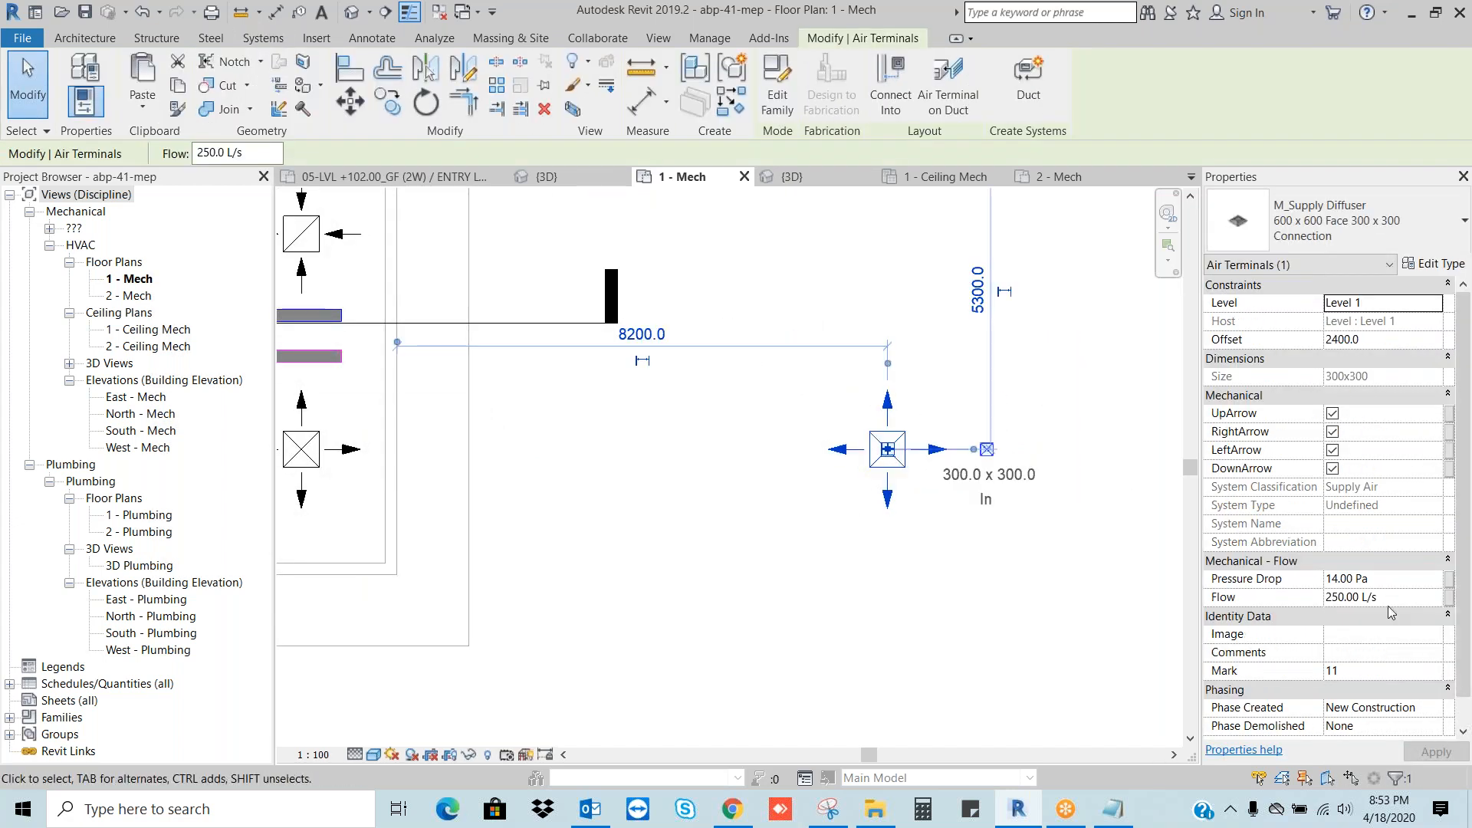
key("Escape")
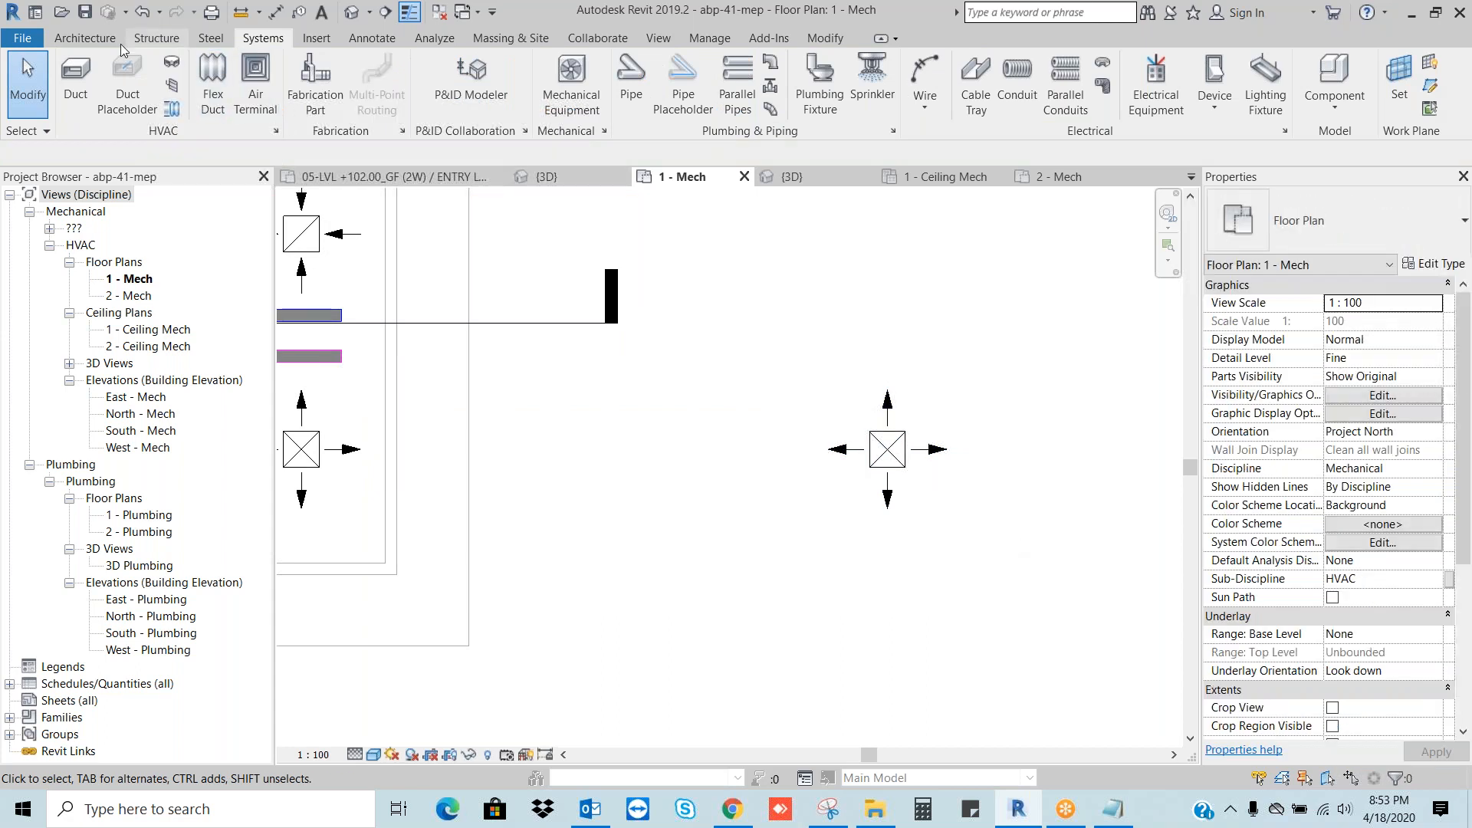
Try to connect a 200 x 200 Return Air duct about 3200 mm long to the copied supply diffuser, and undo it.
key("d")
key("t")
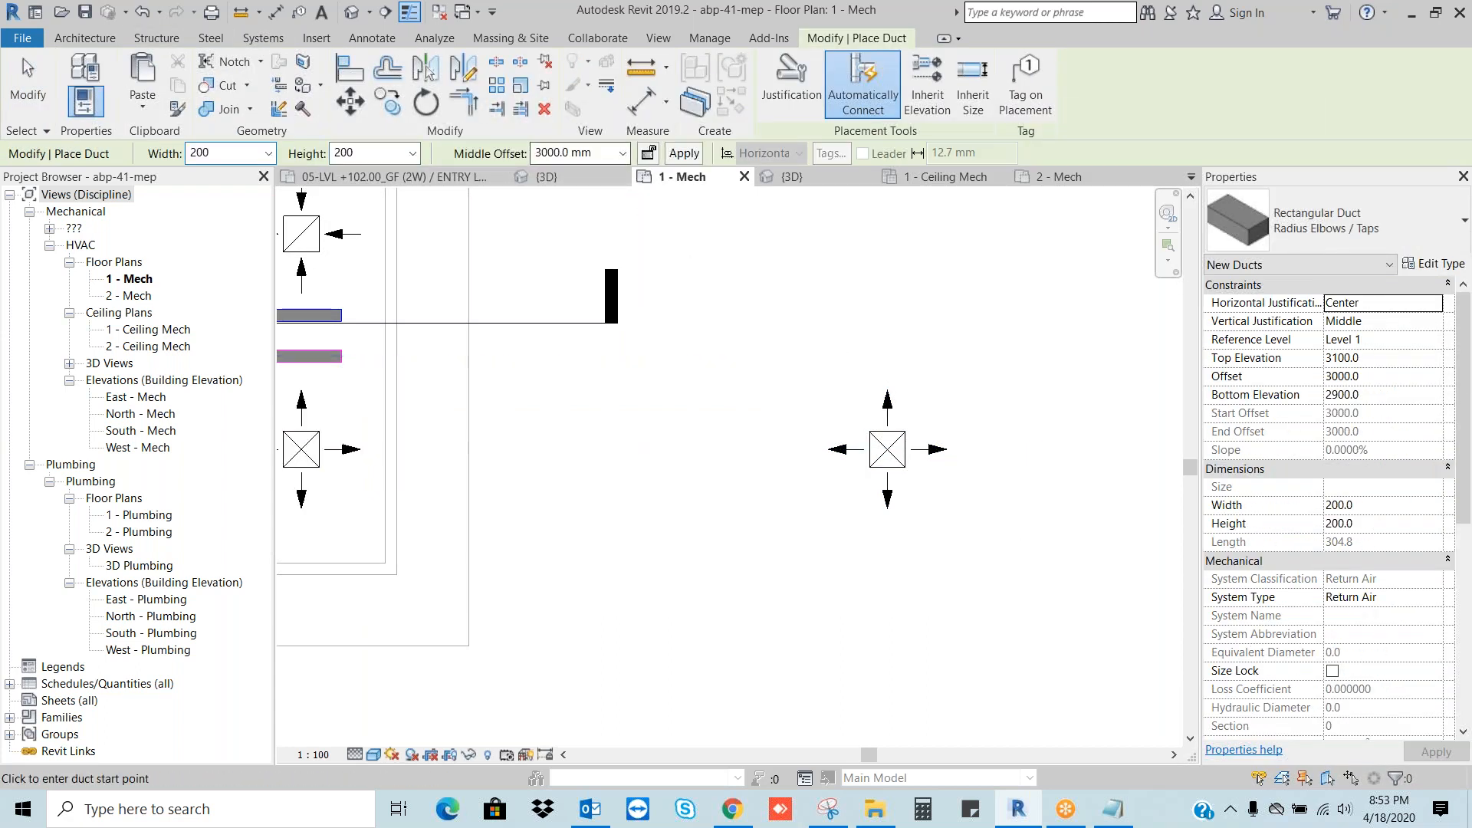
left_click(1080, 449)
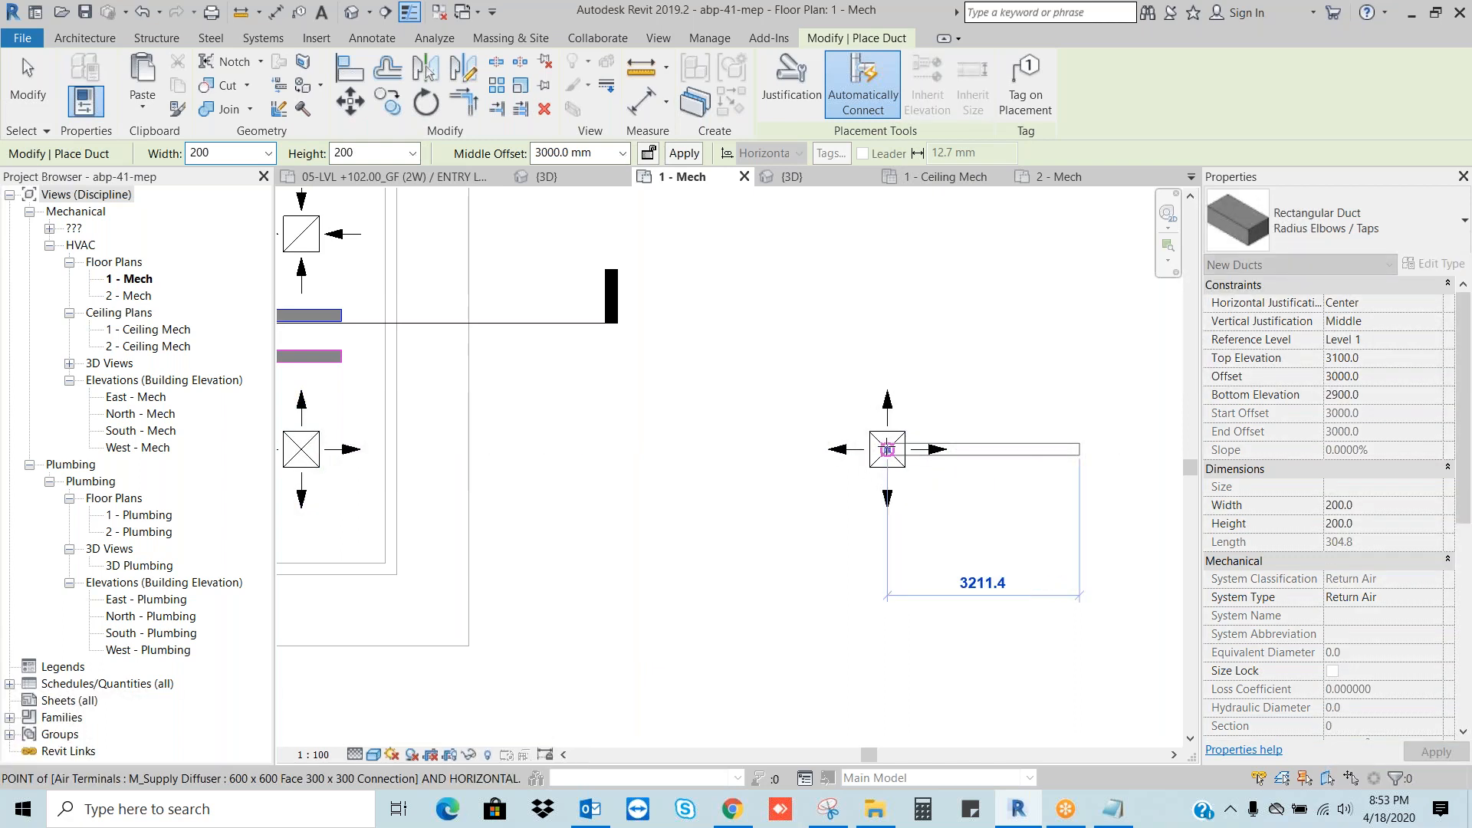
left_click(1079, 449)
key("Escape")
key("Escape")
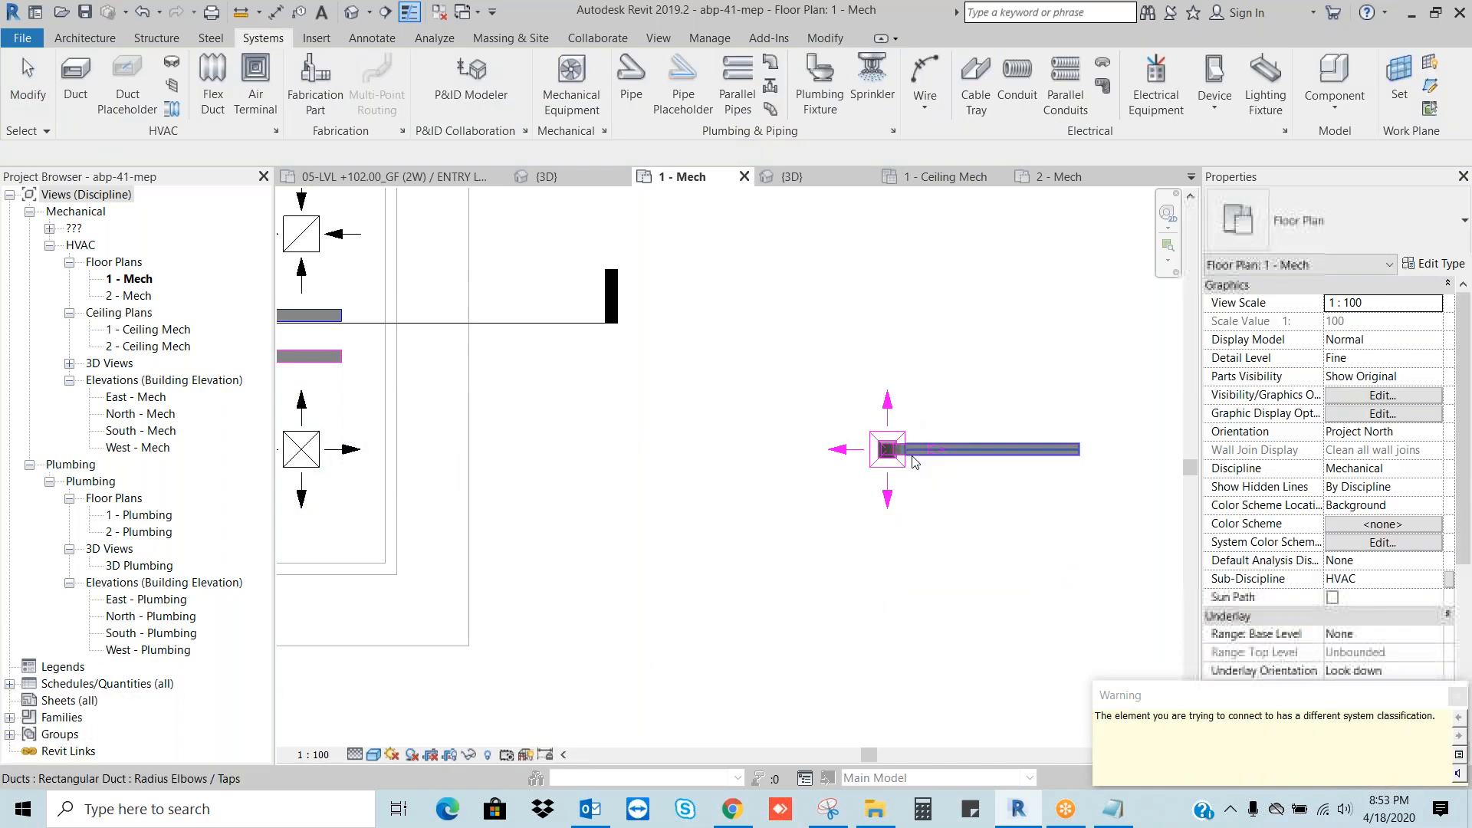
key("ctrl+z")
Set the duct system type to Supply Air and draw a horizontal 200 x 200 duct at 3000 mm offset into the copied diffuser's centre.
left_click(71, 81)
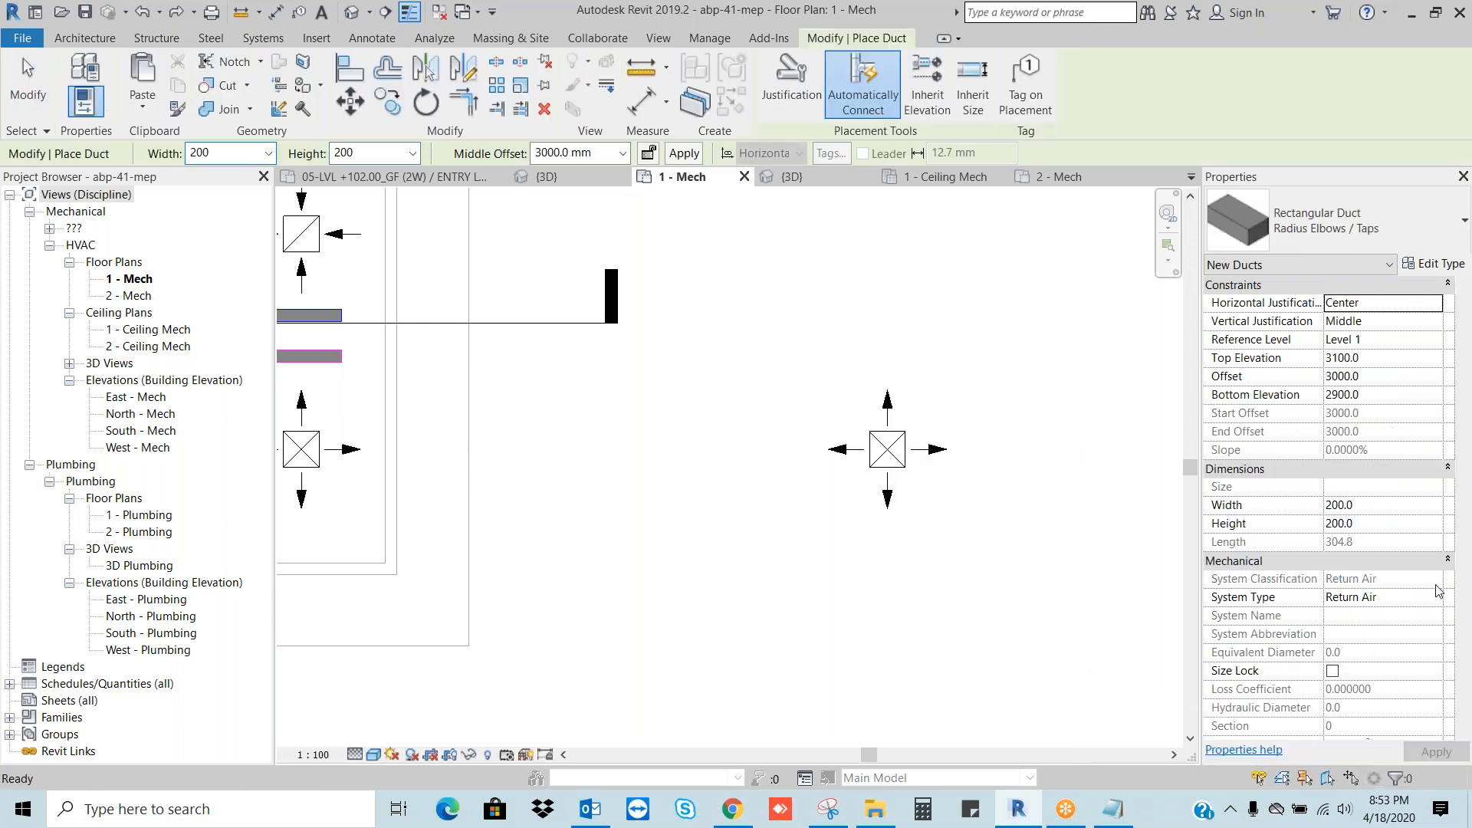
left_click(1434, 598)
left_click(1434, 598)
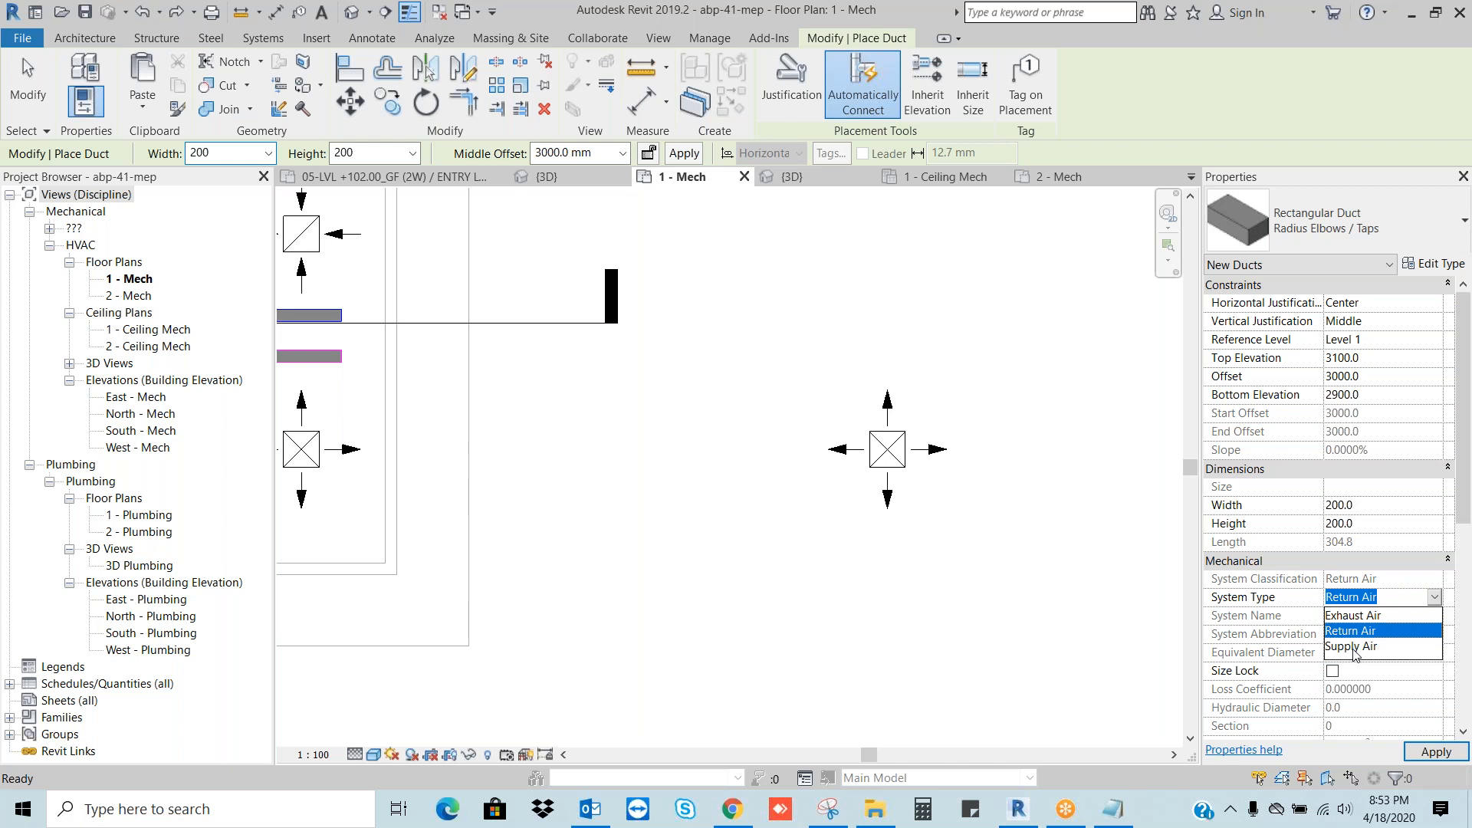
left_click(1353, 648)
left_click(1028, 447)
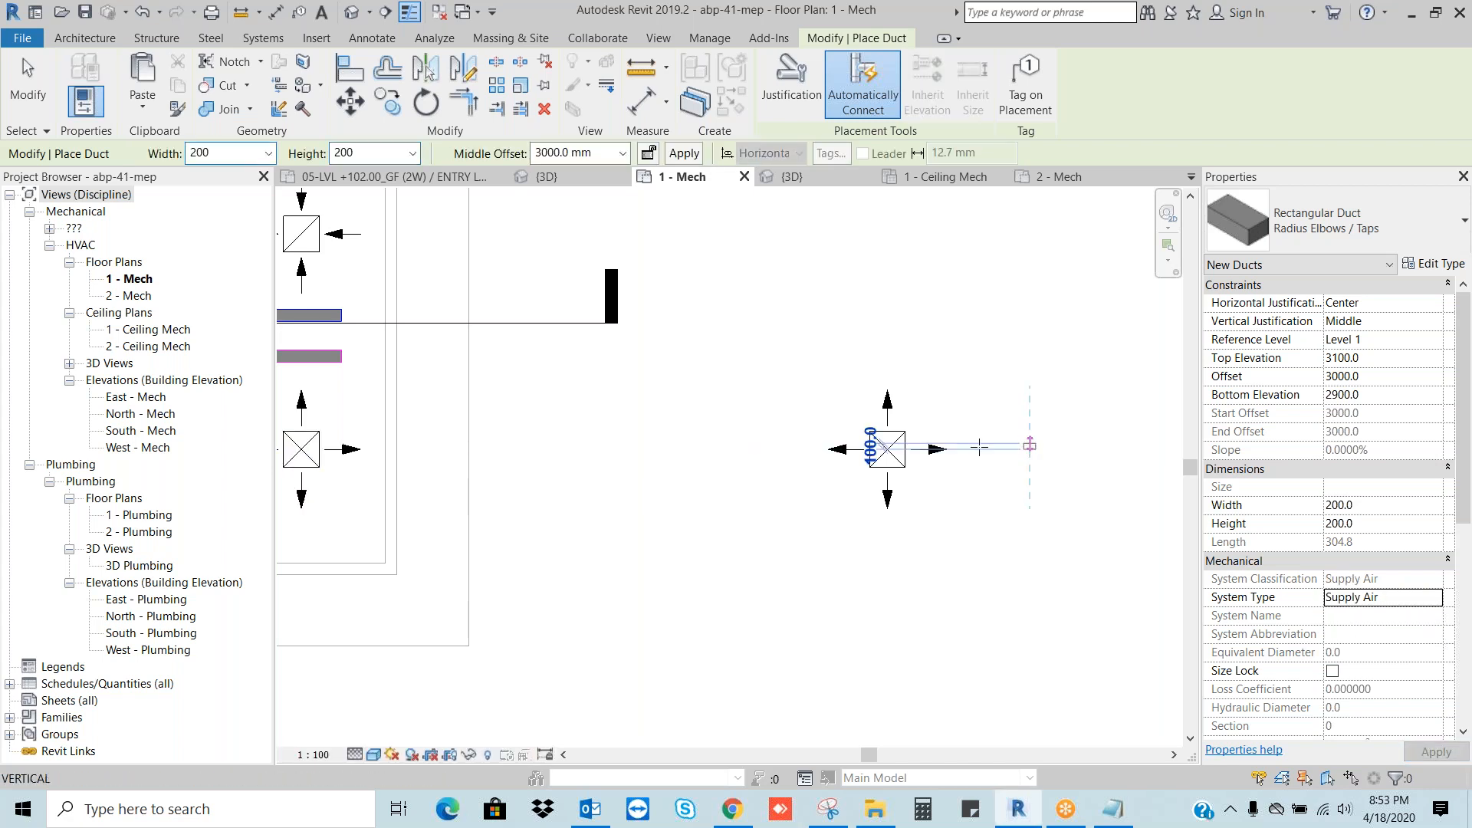
left_click(887, 448)
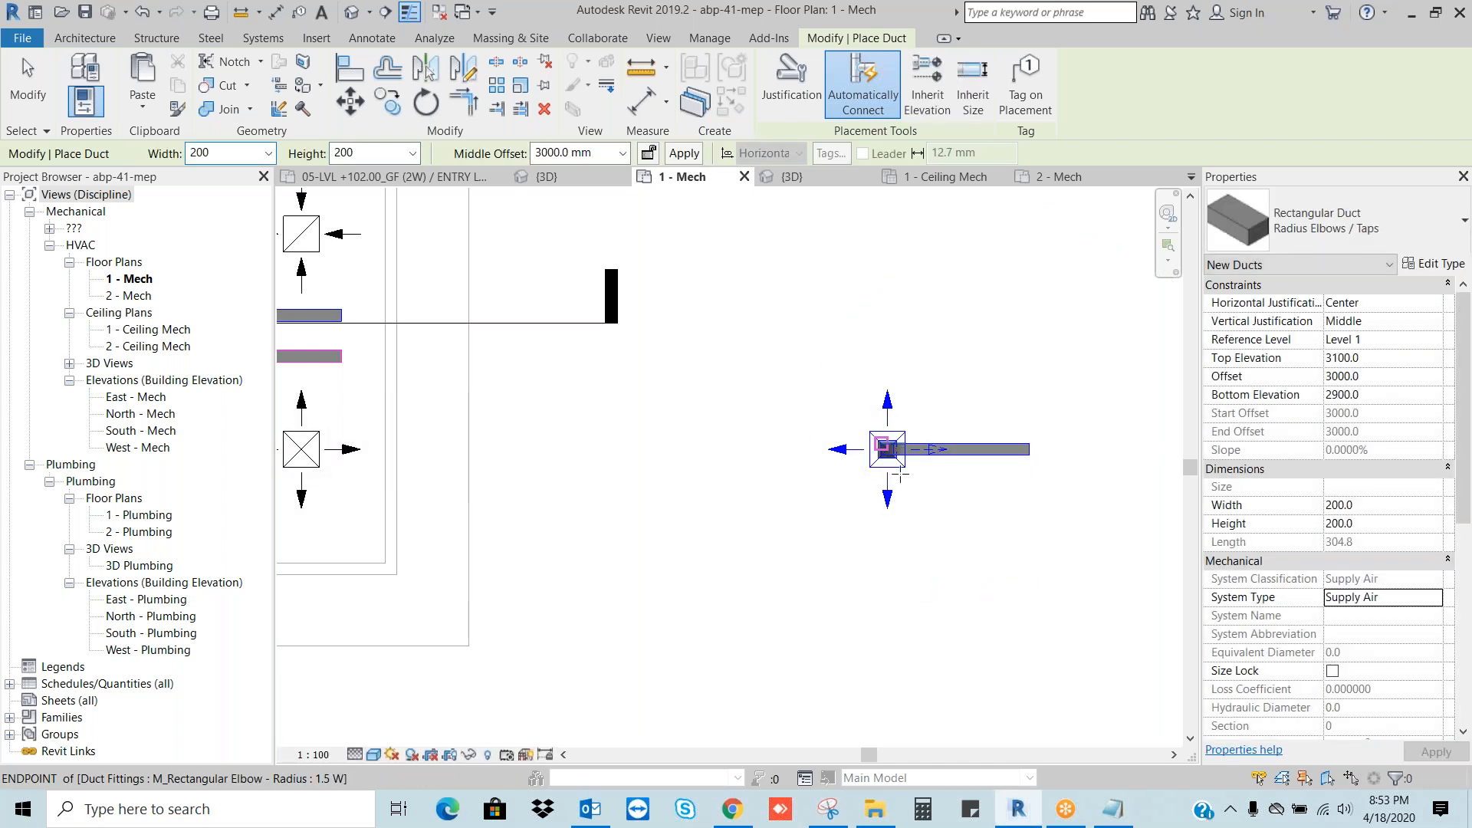
key("Escape")
key("Escape")
Isolate the copied diffuser with its connected duct and fittings in a 3D view using a Selection Box.
left_click_drag(795, 294, 1096, 585)
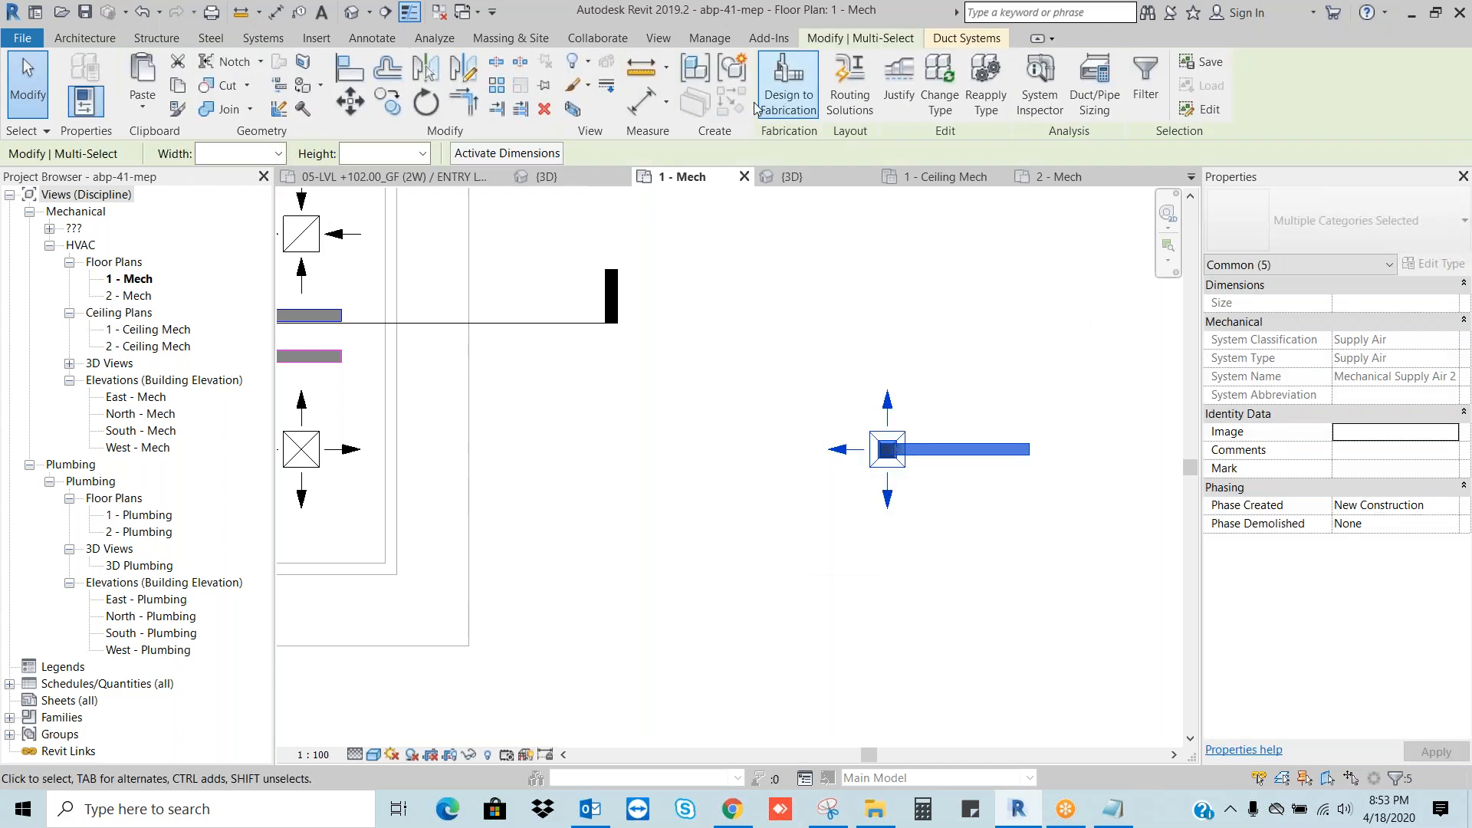
left_click(573, 109)
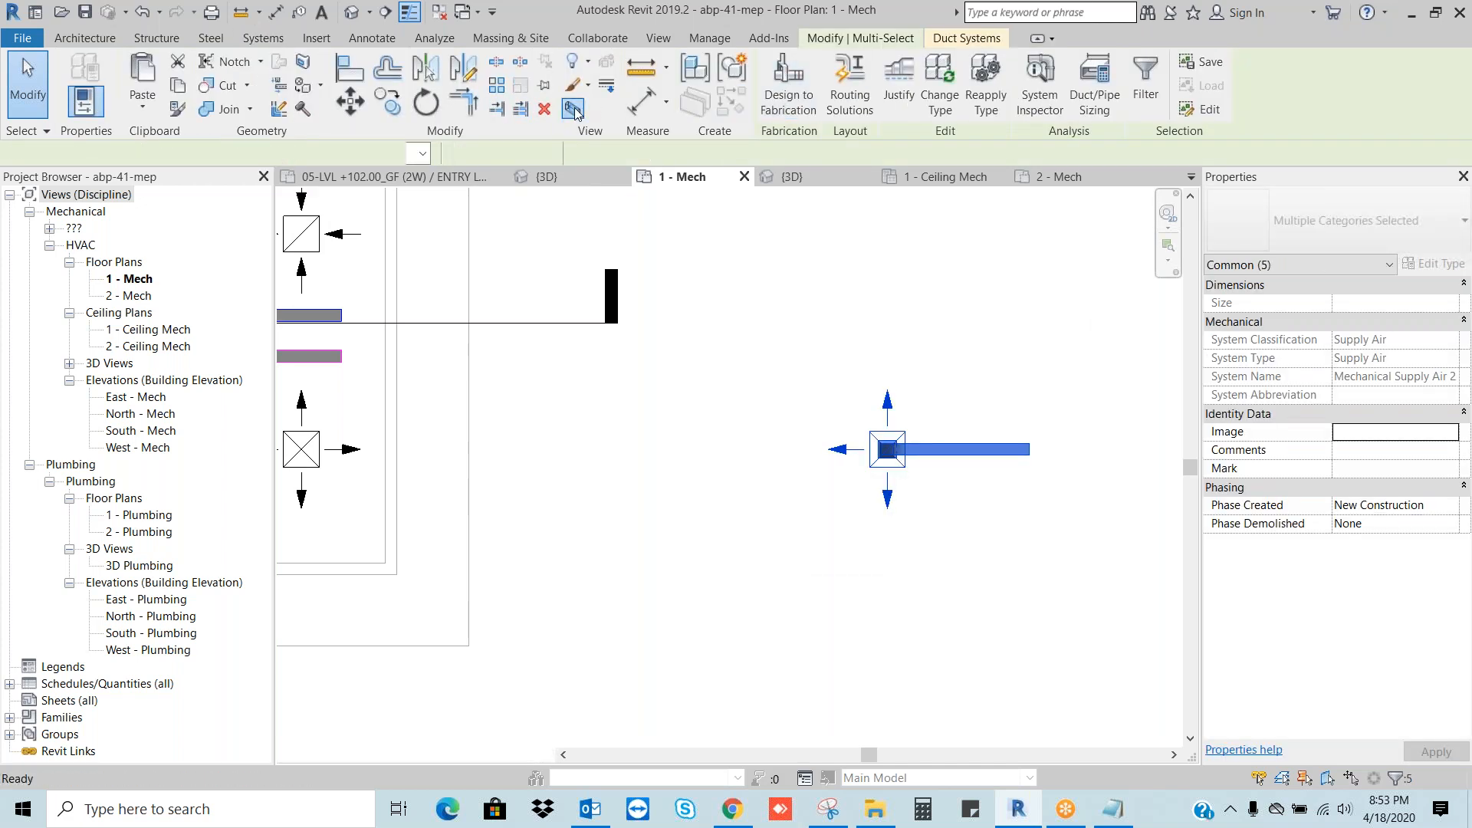
left_click(902, 354)
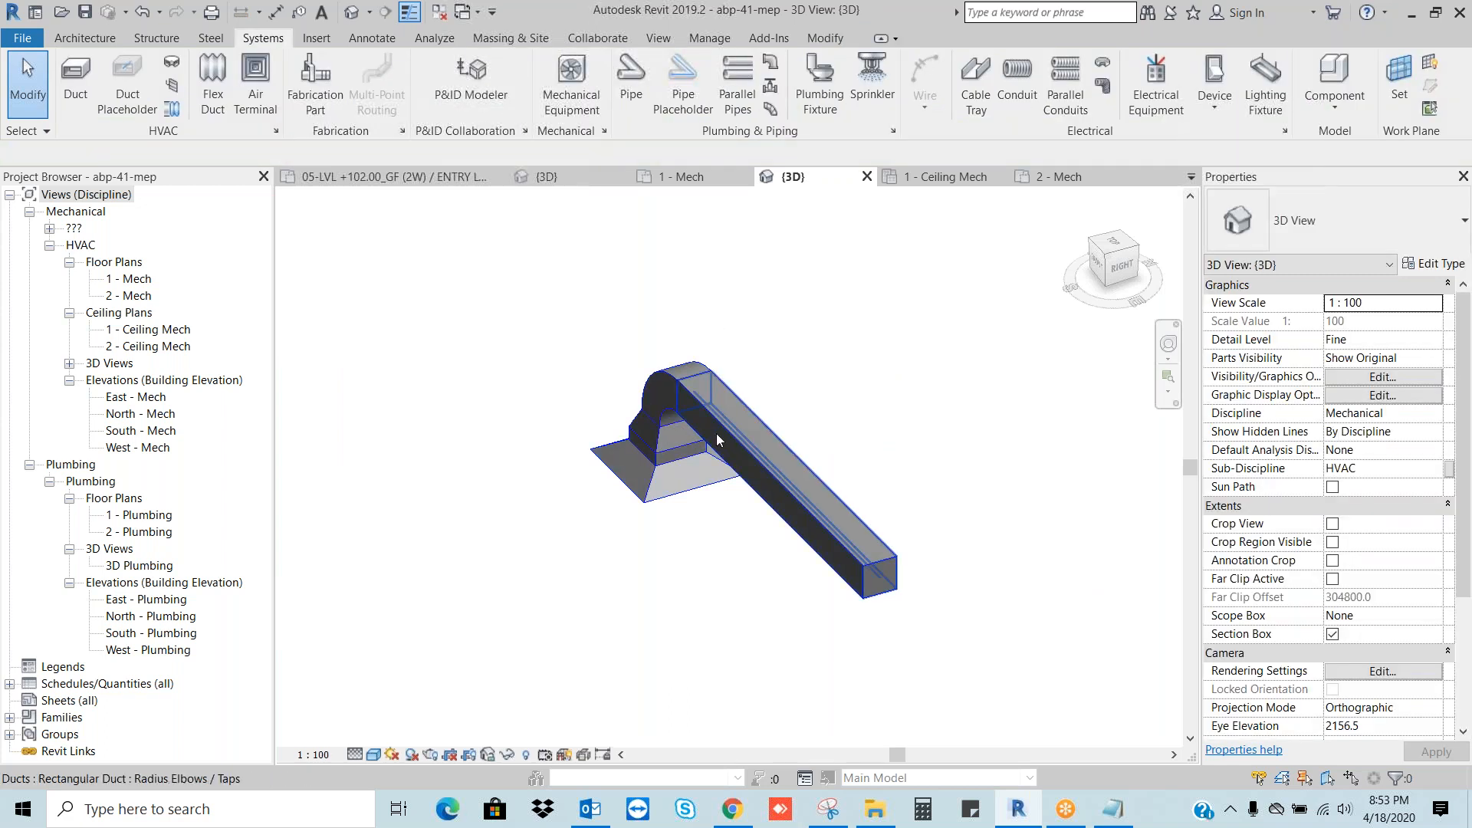
Examine the diffuser connection in 3D, selecting the short duct collar above the diffuser and the supply diffuser itself.
middle_click_drag(718, 440, 798, 388, "shift")
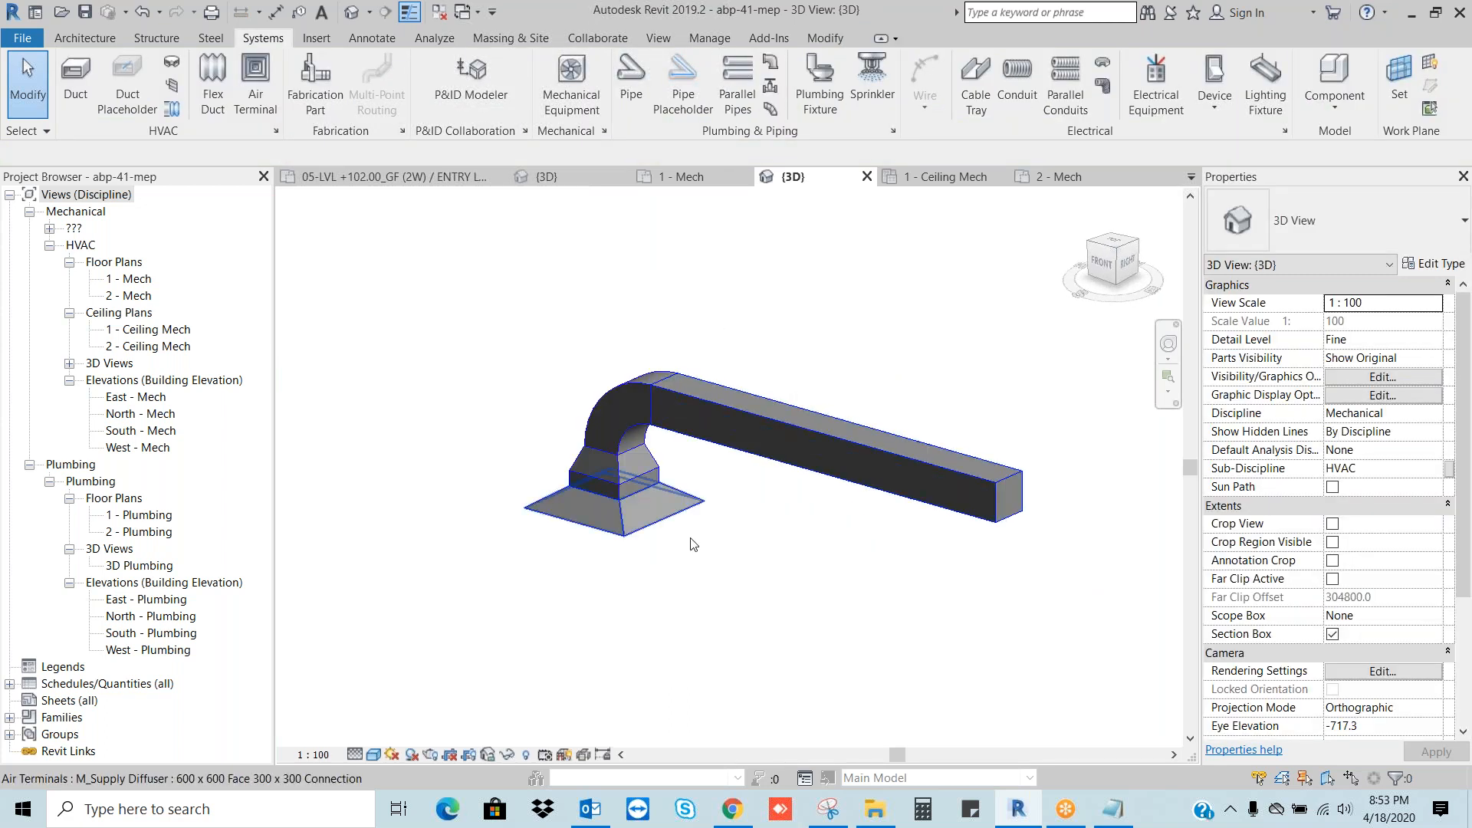
scroll(689, 483, "up", 4)
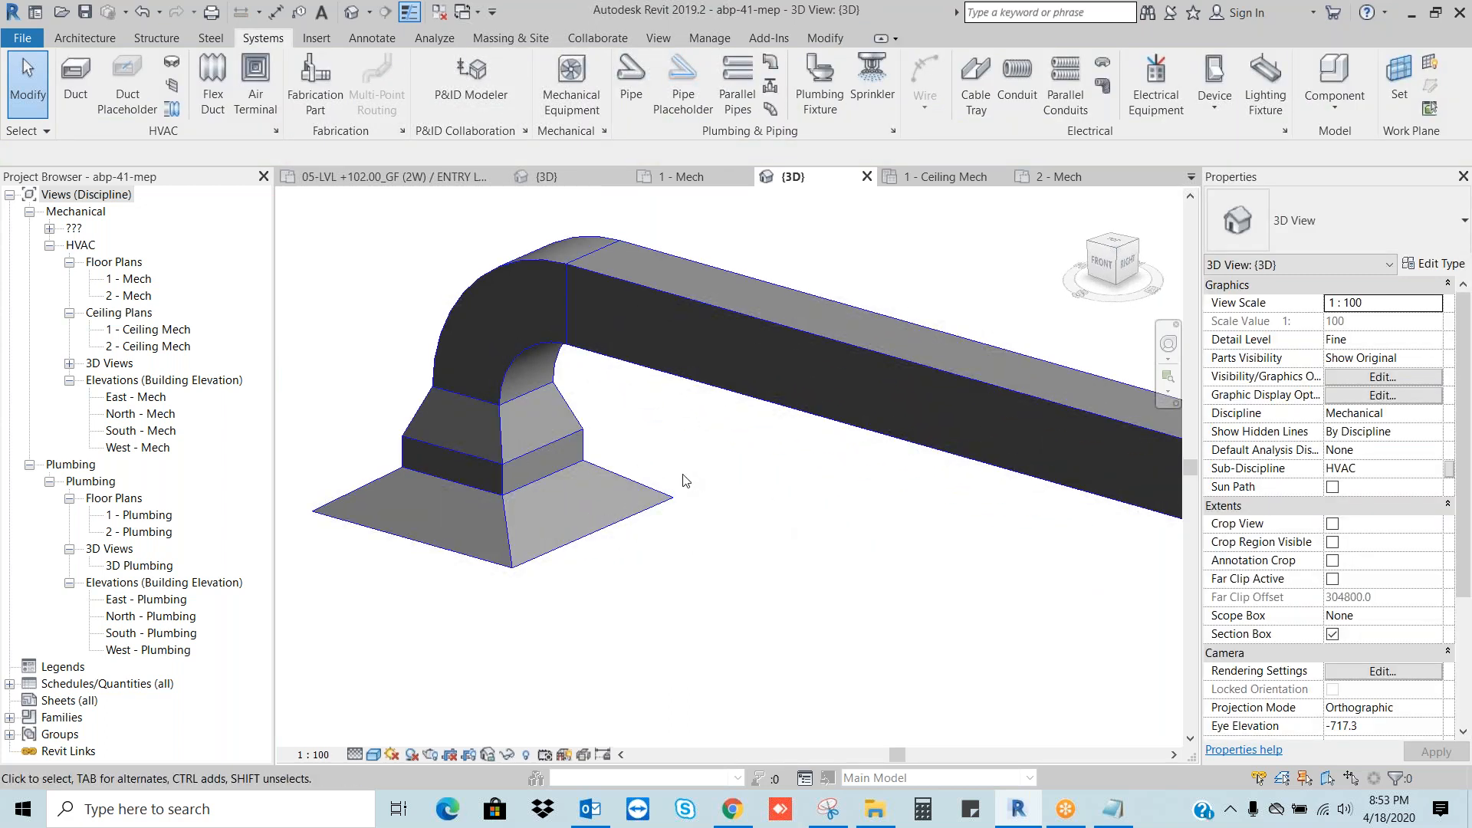
left_click(541, 472)
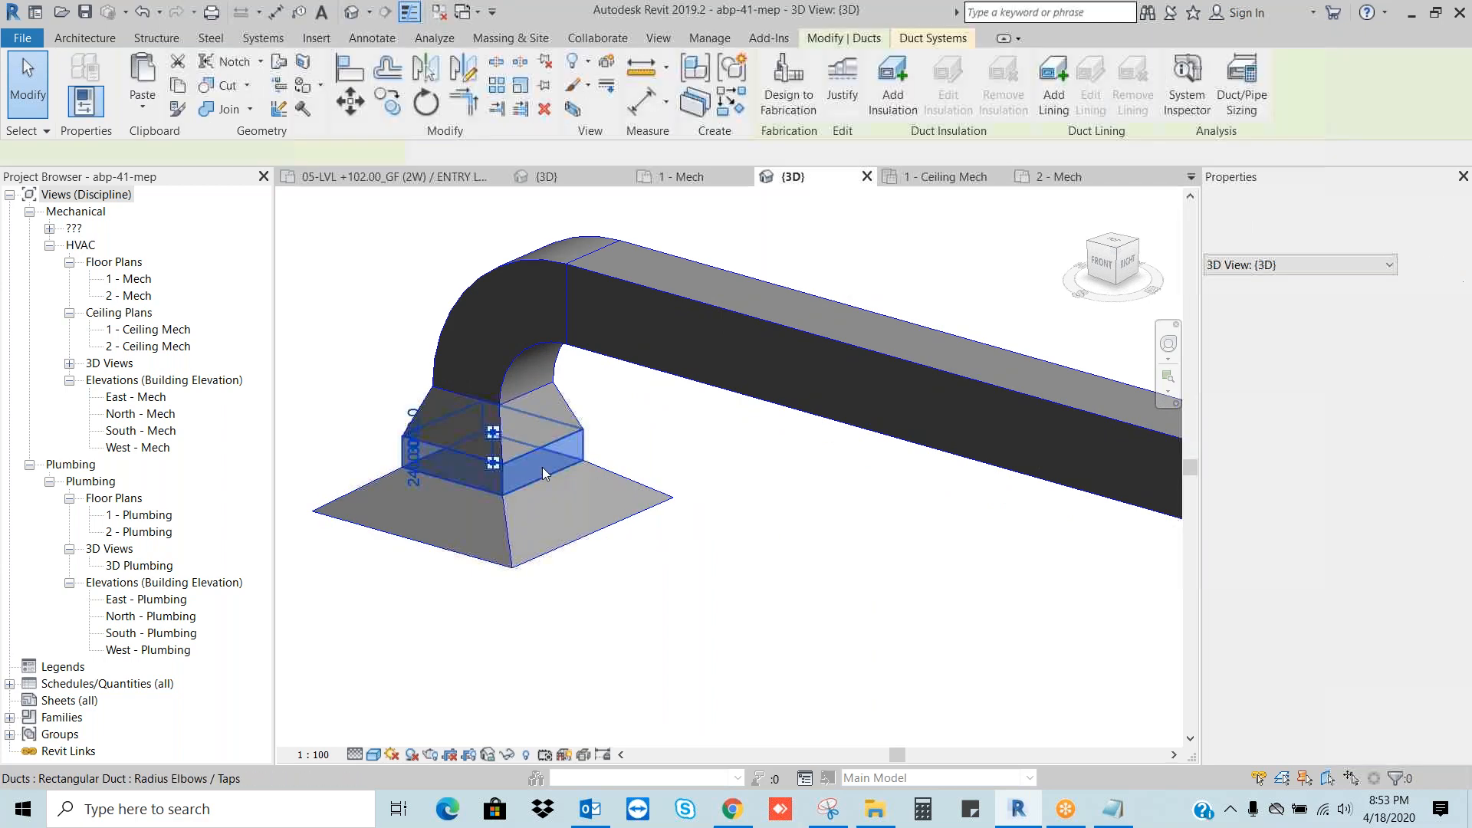
left_click(641, 518)
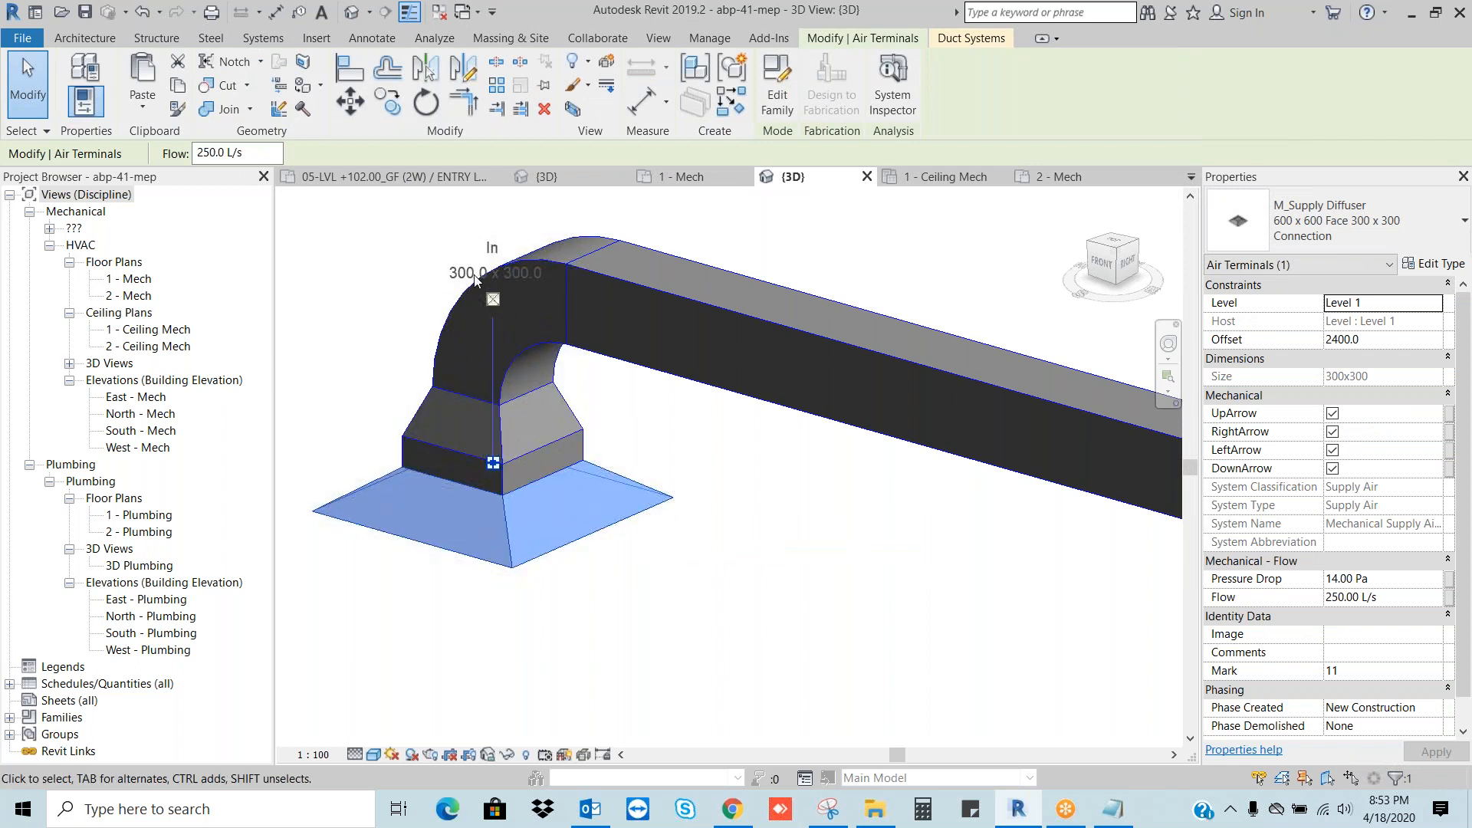
In the 1 - Ceiling Mech view, stretch the copied diffuser's duct horizontally to about 3900 mm from the diffuser's centre.
left_click(784, 517)
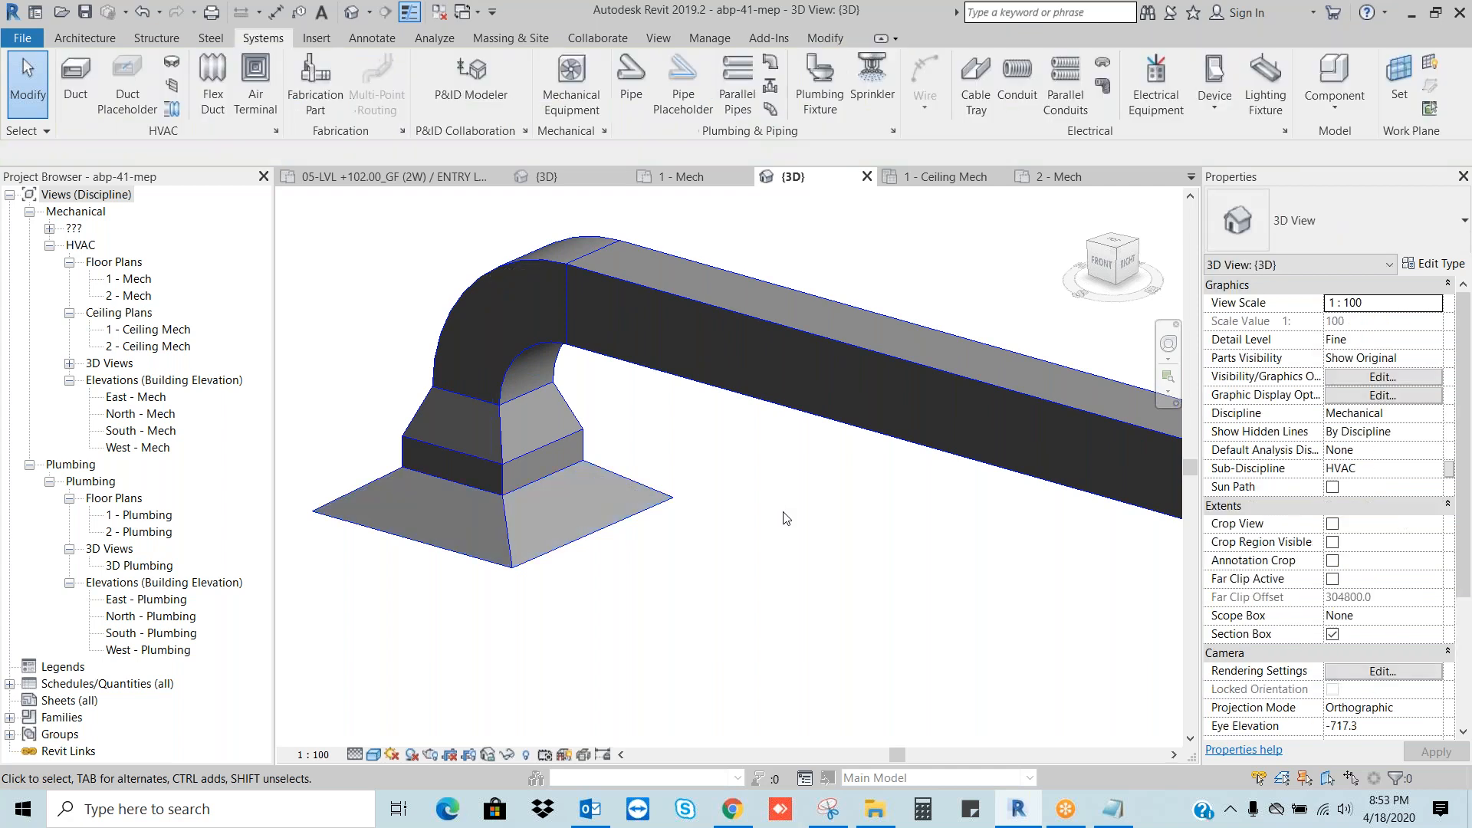
left_click(945, 177)
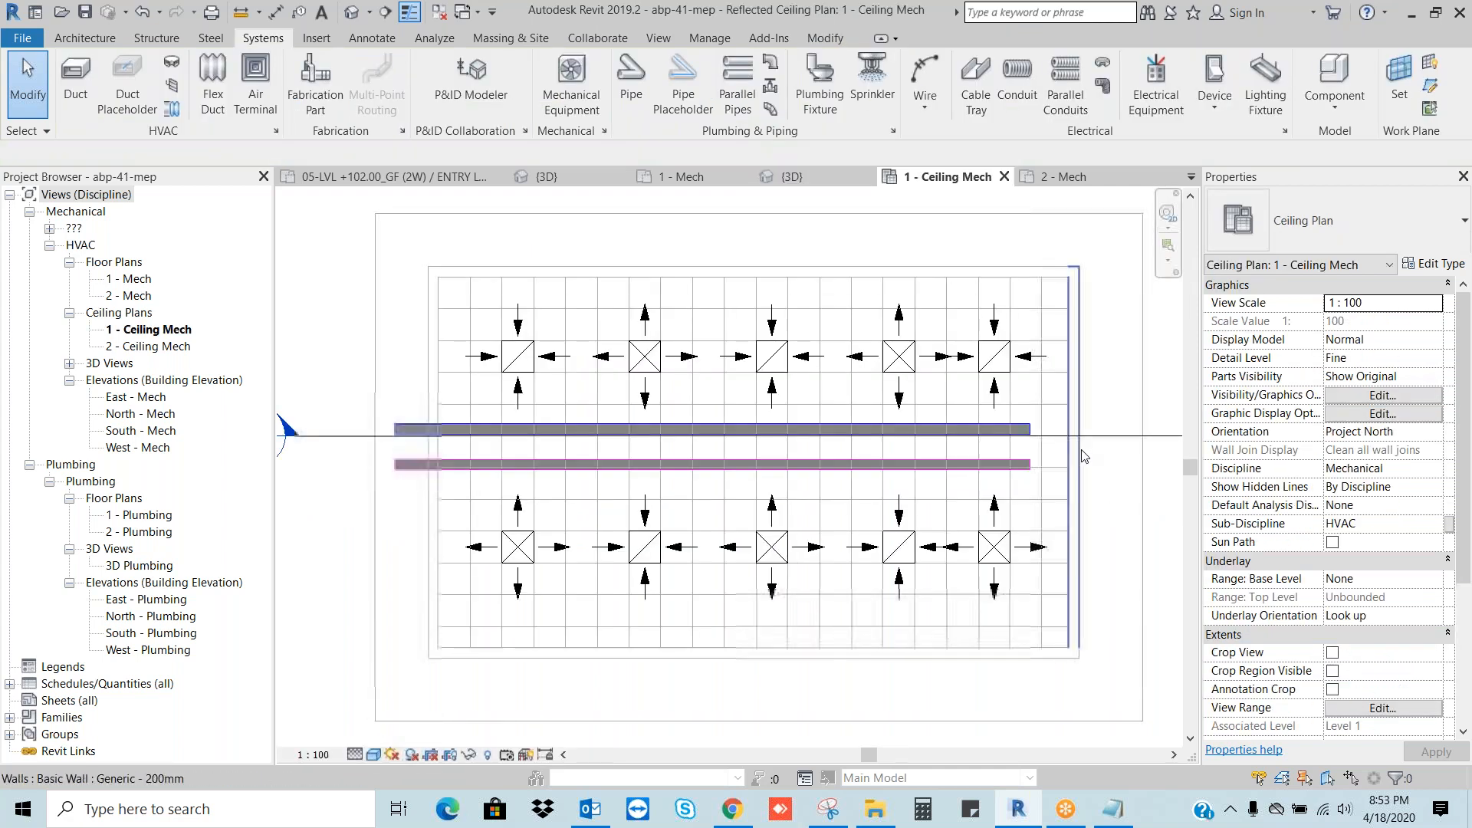
scroll(989, 498, "up", 6)
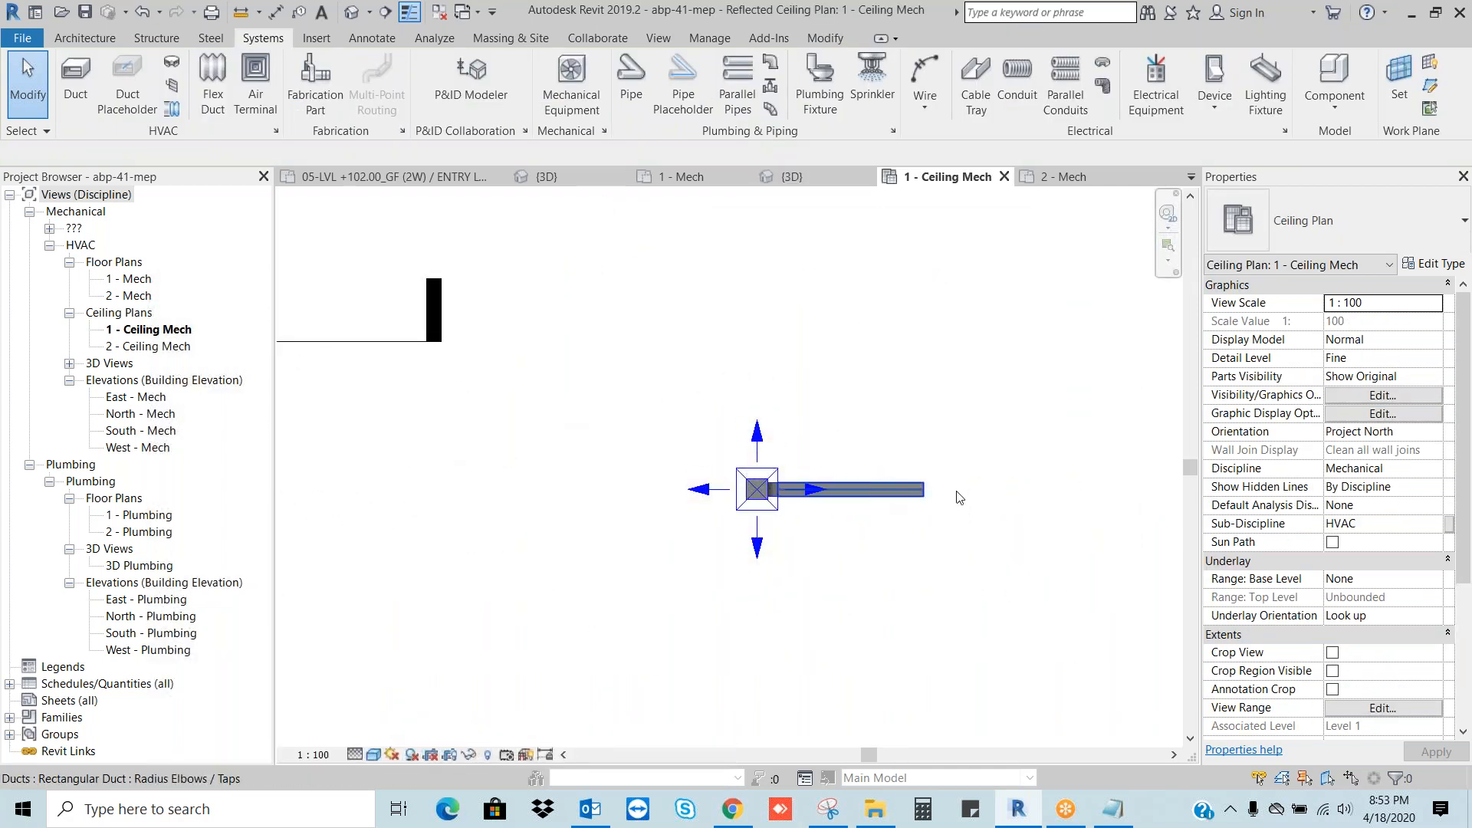
left_click(920, 497)
left_click_drag(923, 491, 1023, 528)
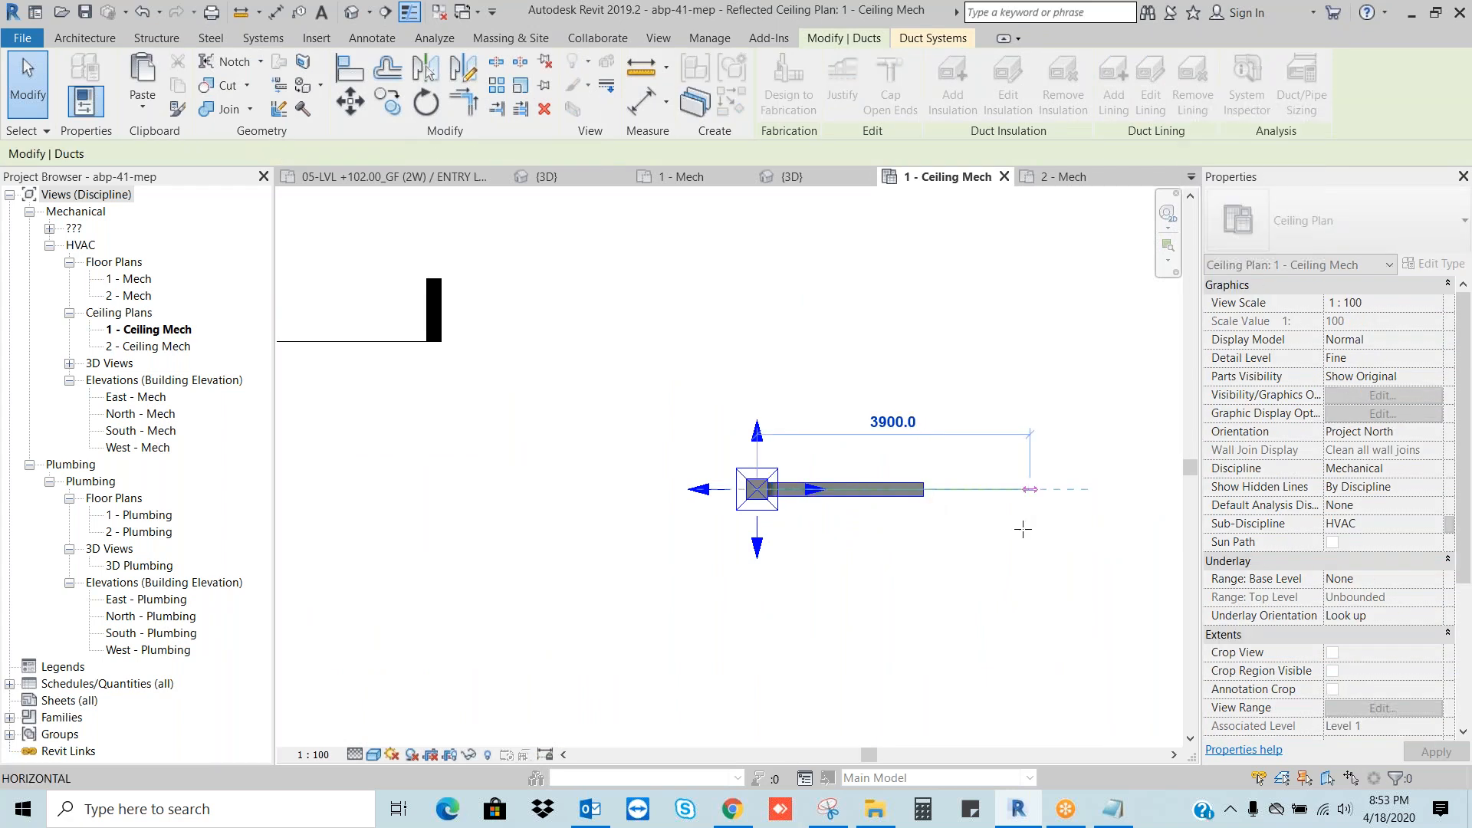
left_click(953, 469)
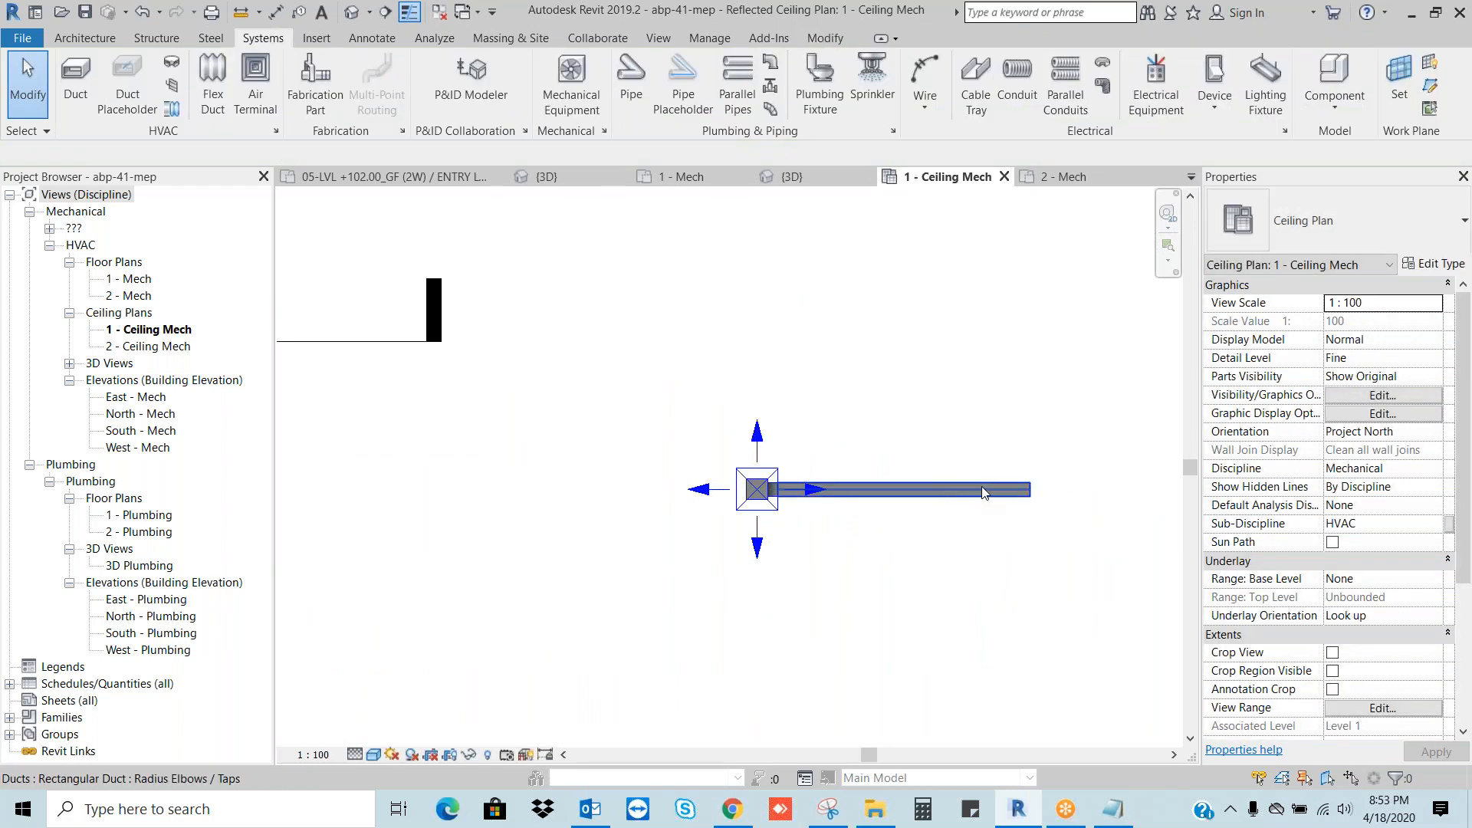
Size the whole duct network of the copied diffuser by Velocity only at 2.5 m/s, with branch sizing set to Calculated Size Only.
scroll(983, 491, "up", 2)
middle_click_drag(1011, 533, 918, 501)
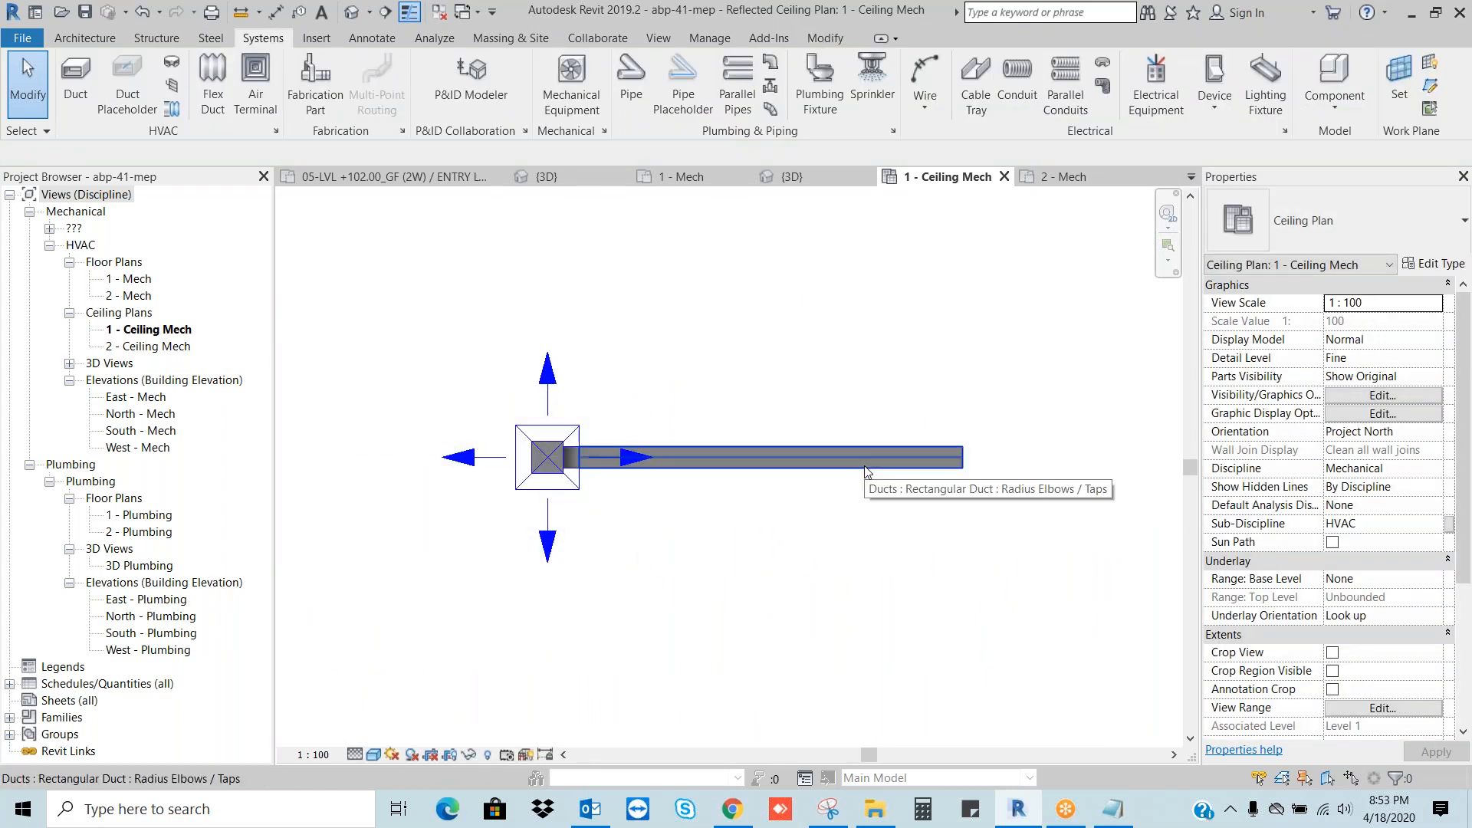
key("Tab")
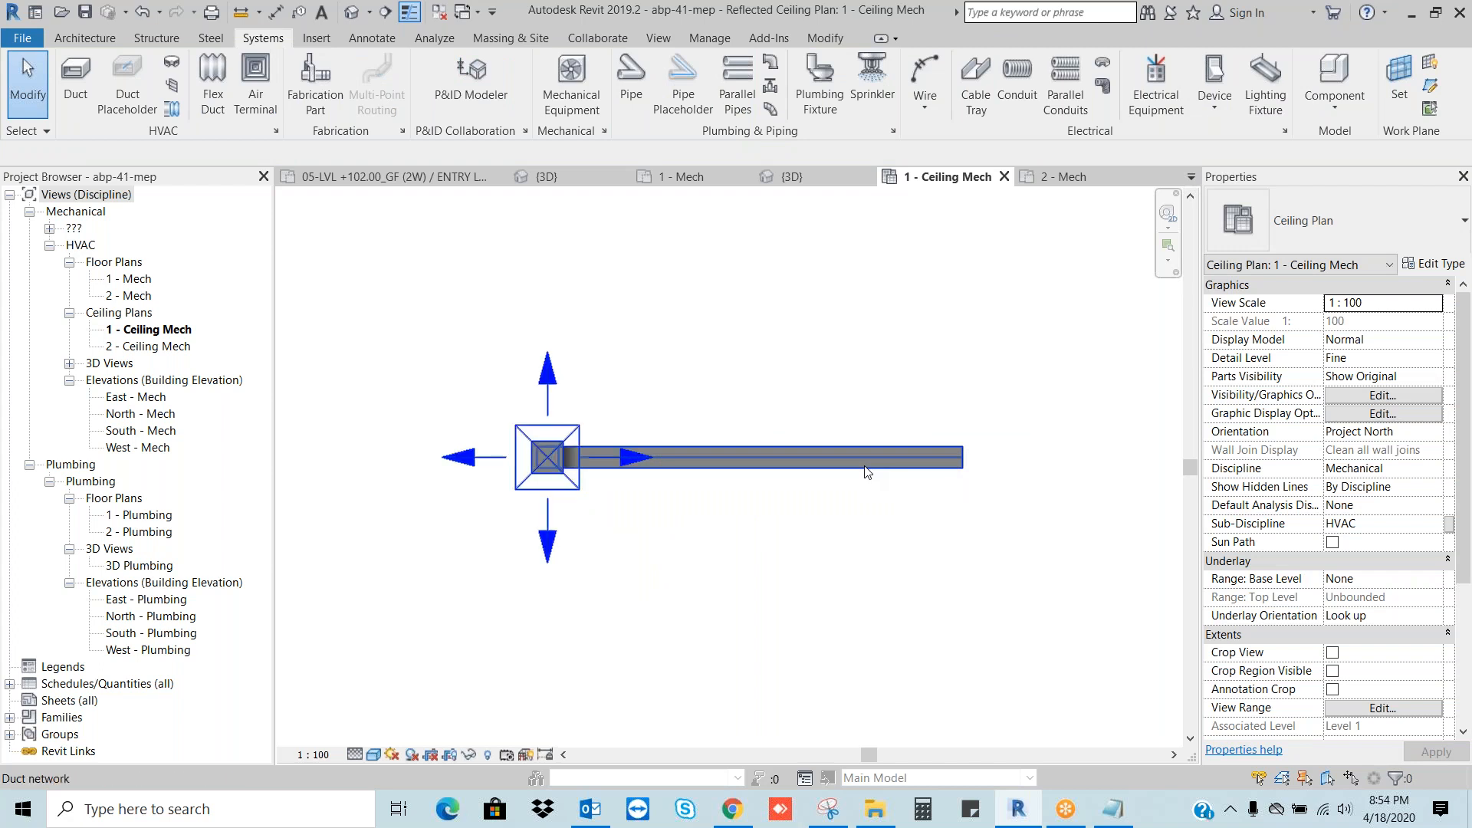
left_click(866, 471)
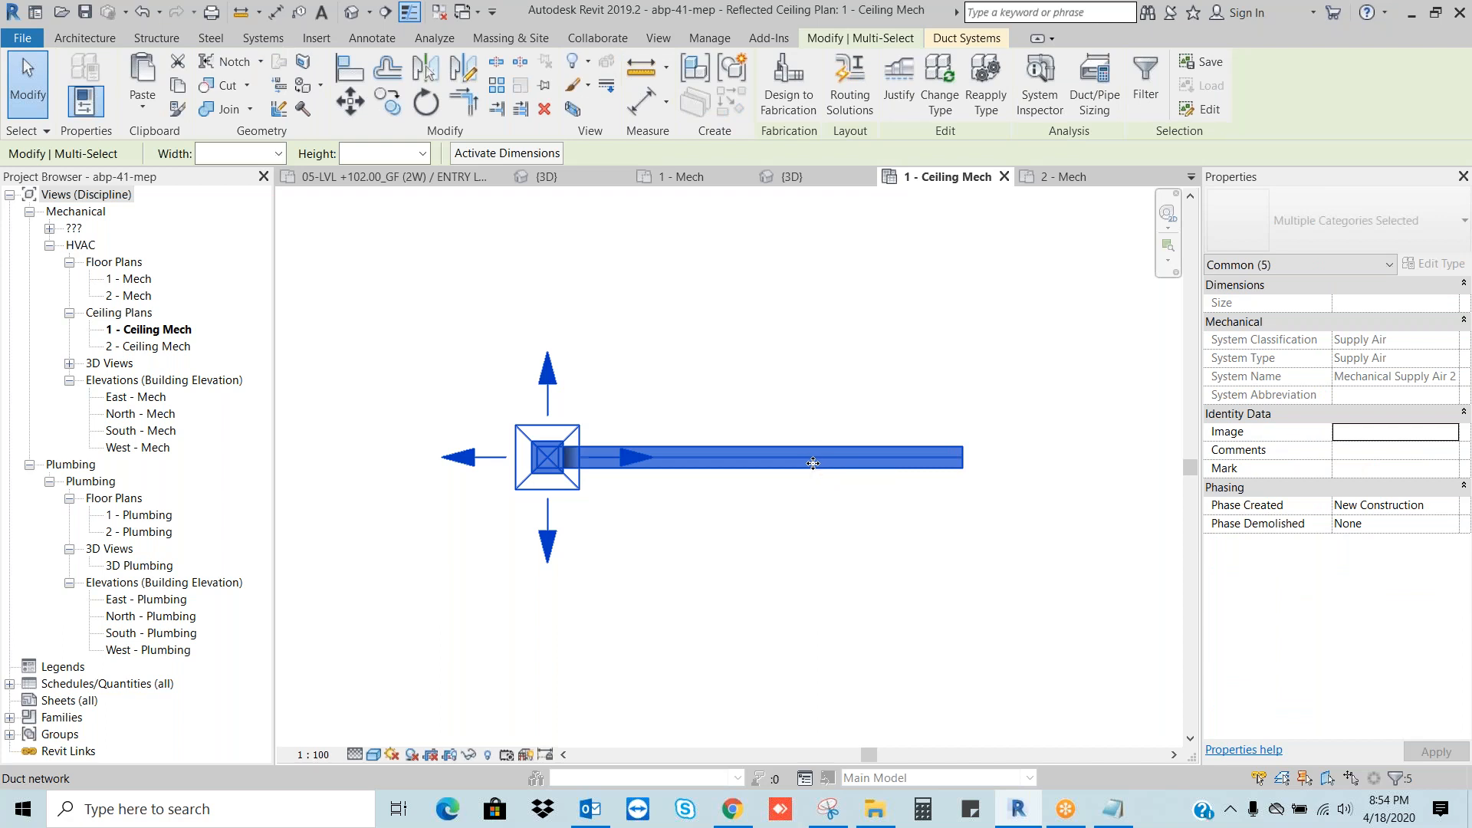
left_click(1095, 104)
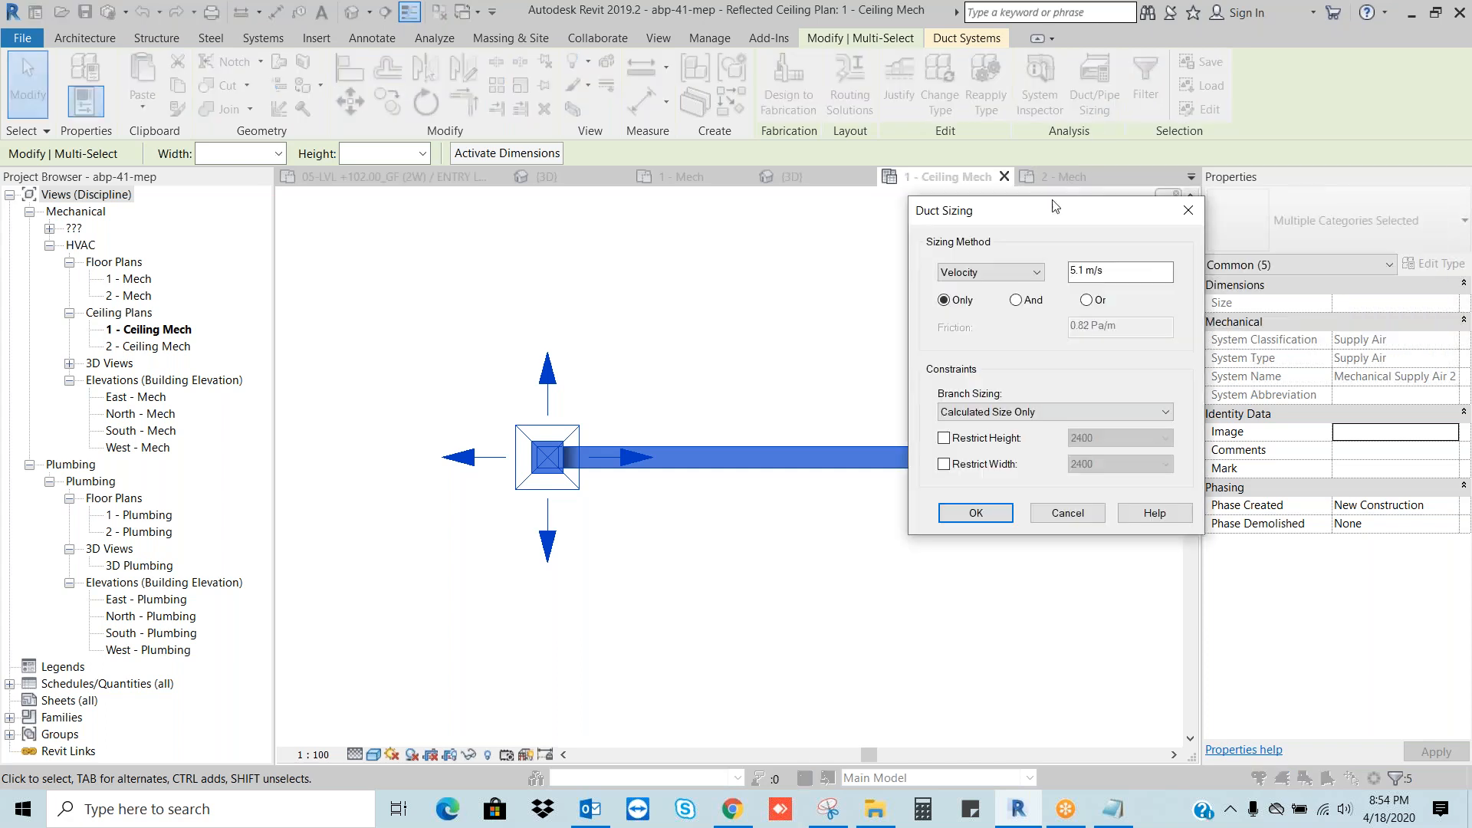
left_click_drag(1056, 205, 1119, 208)
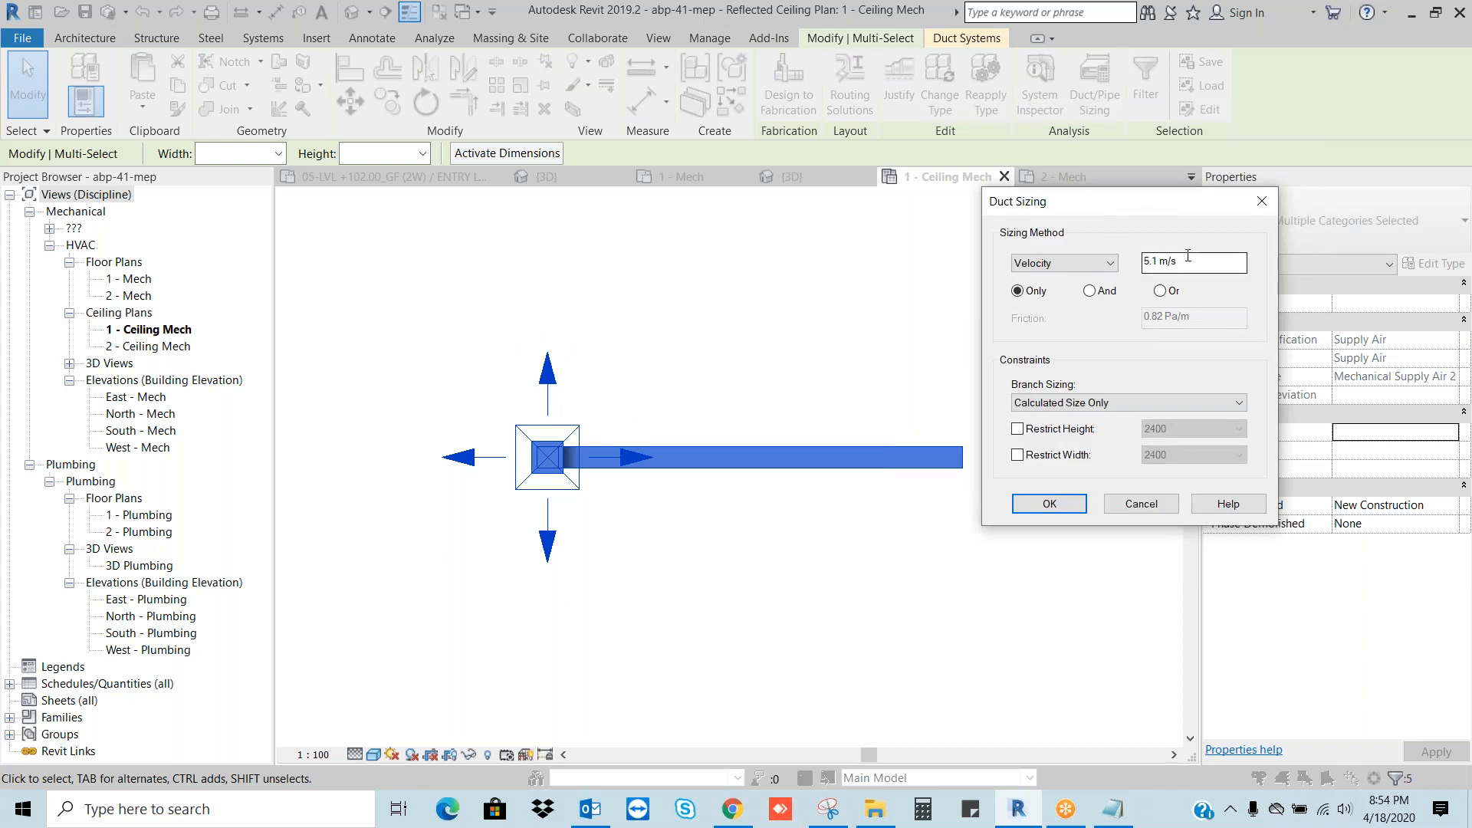
left_click_drag(1191, 262, 1158, 262)
left_click(1081, 263)
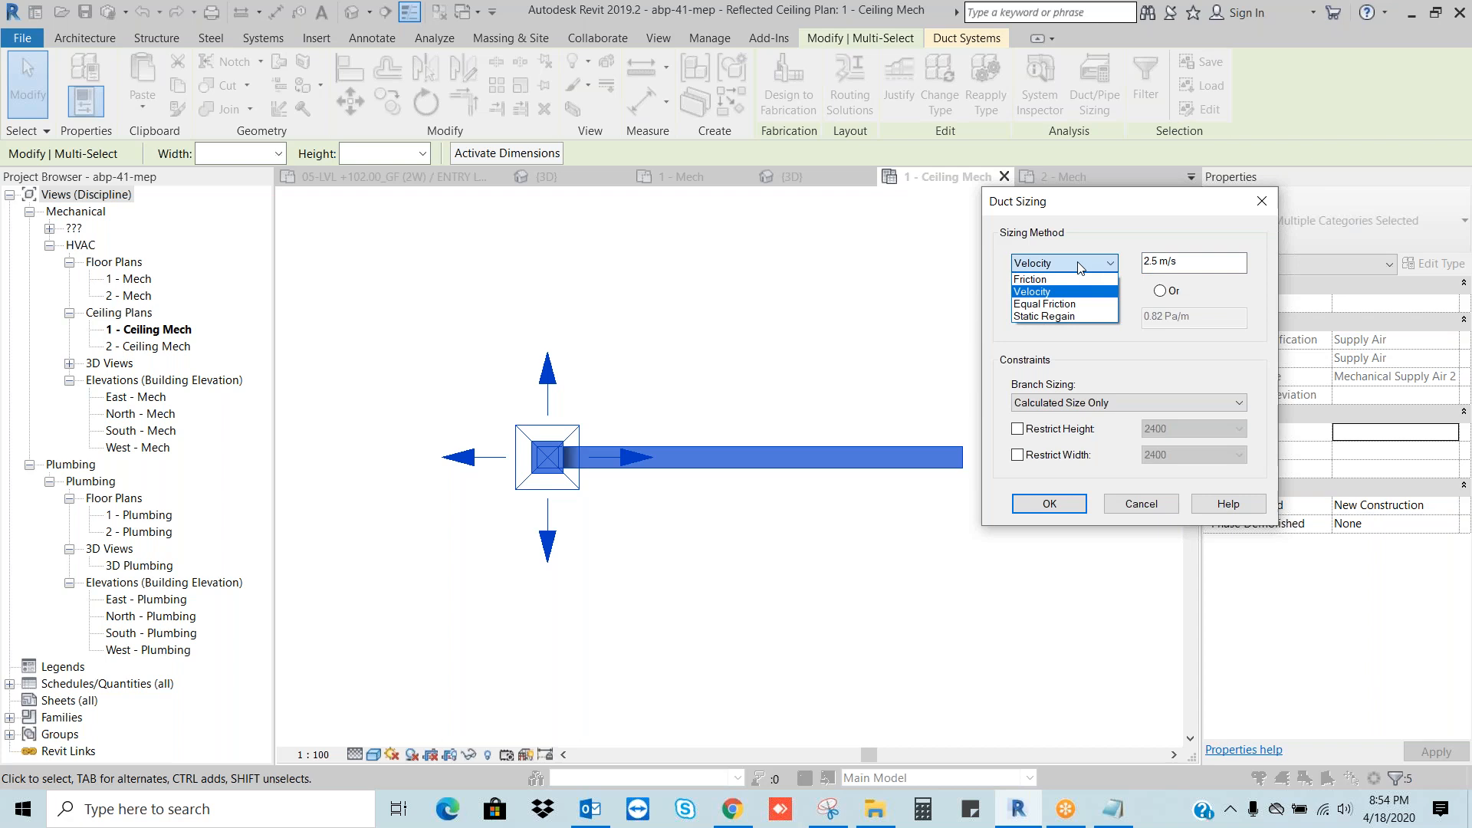
left_click(1049, 295)
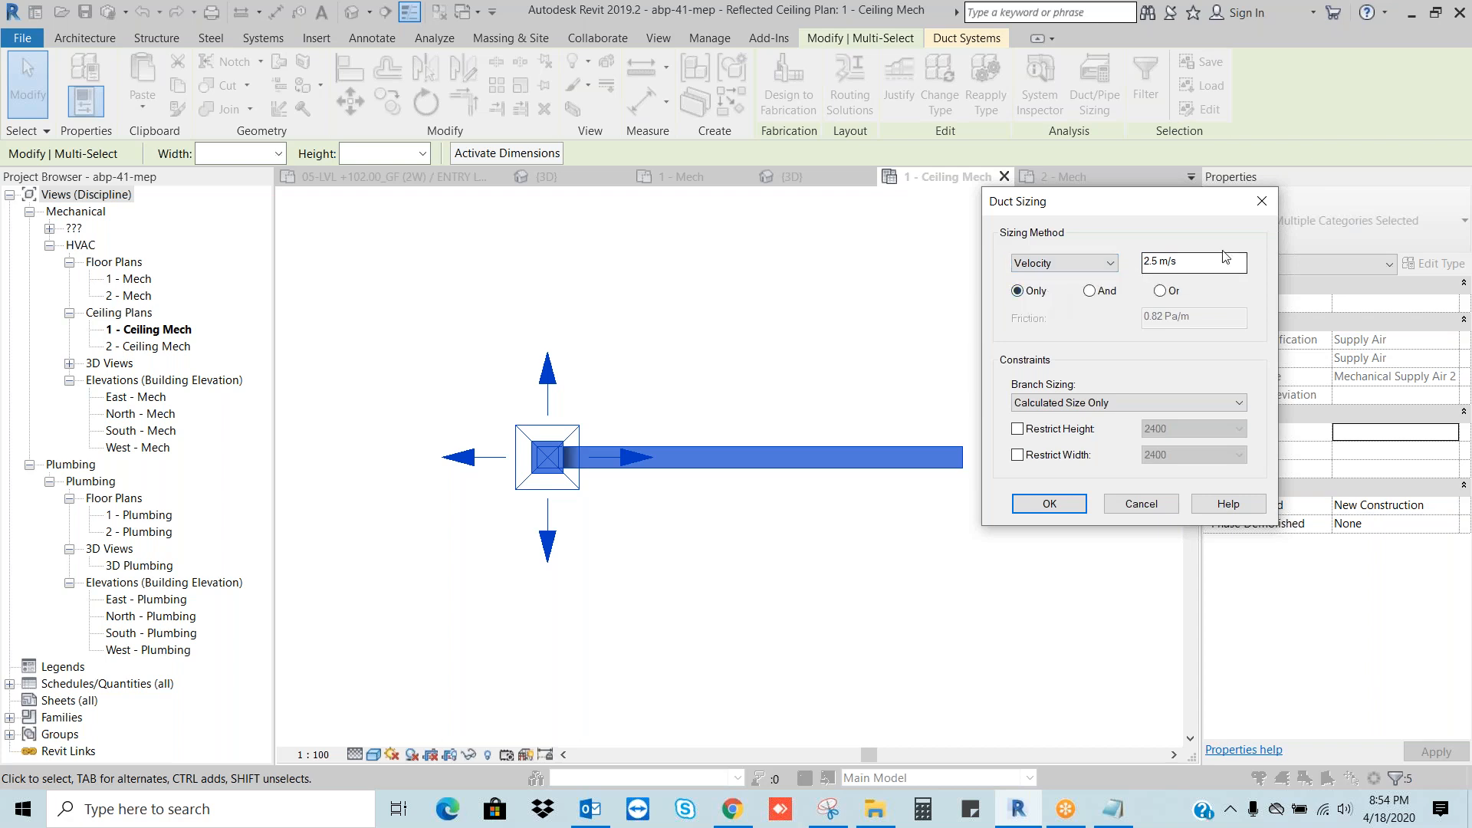
left_click(1050, 504)
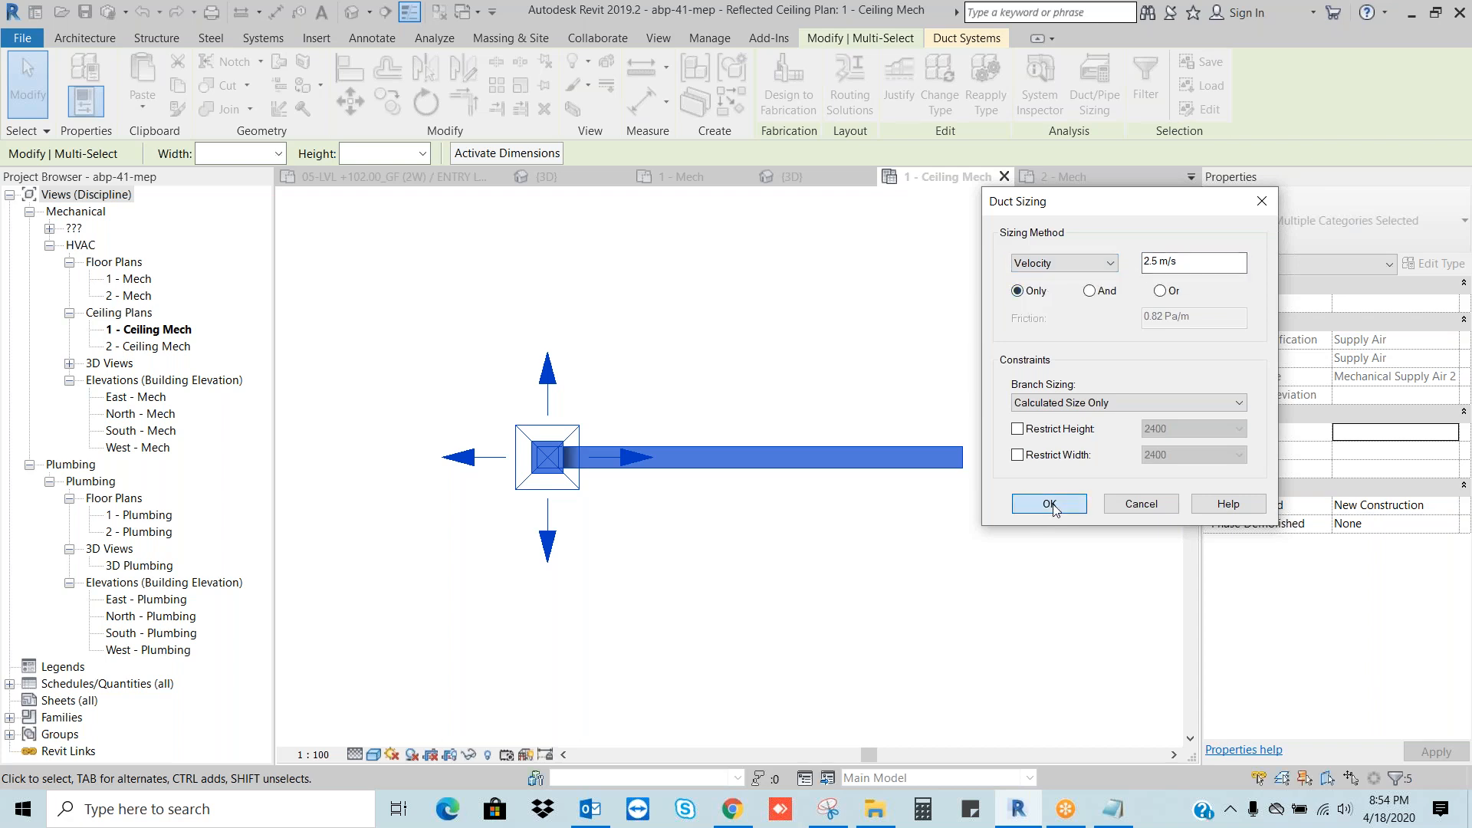
left_click(608, 507)
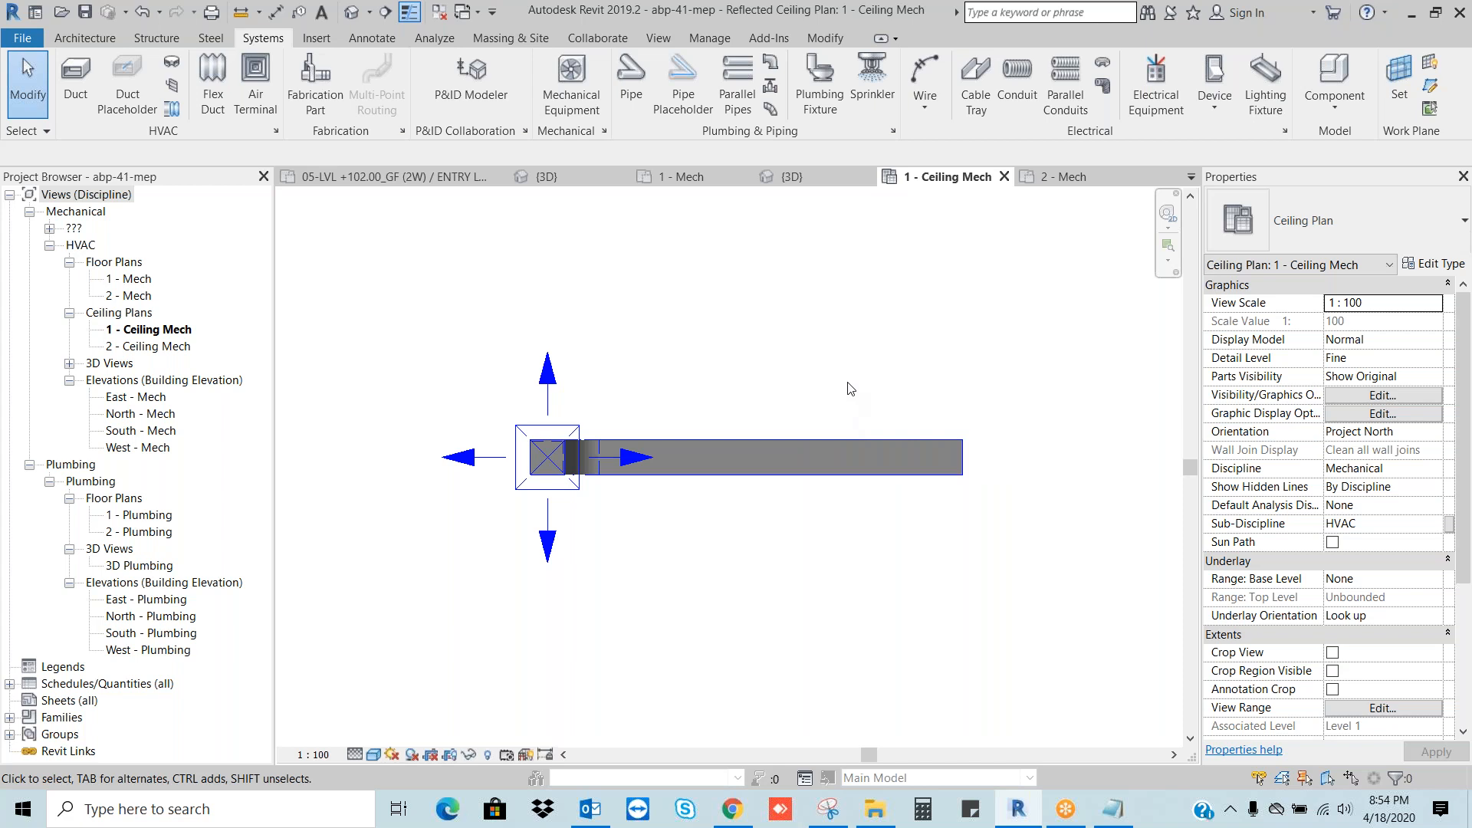
Copy the supply diffuser of the sized network about 3400 mm vertically below itself.
scroll(767, 384, "down", 4)
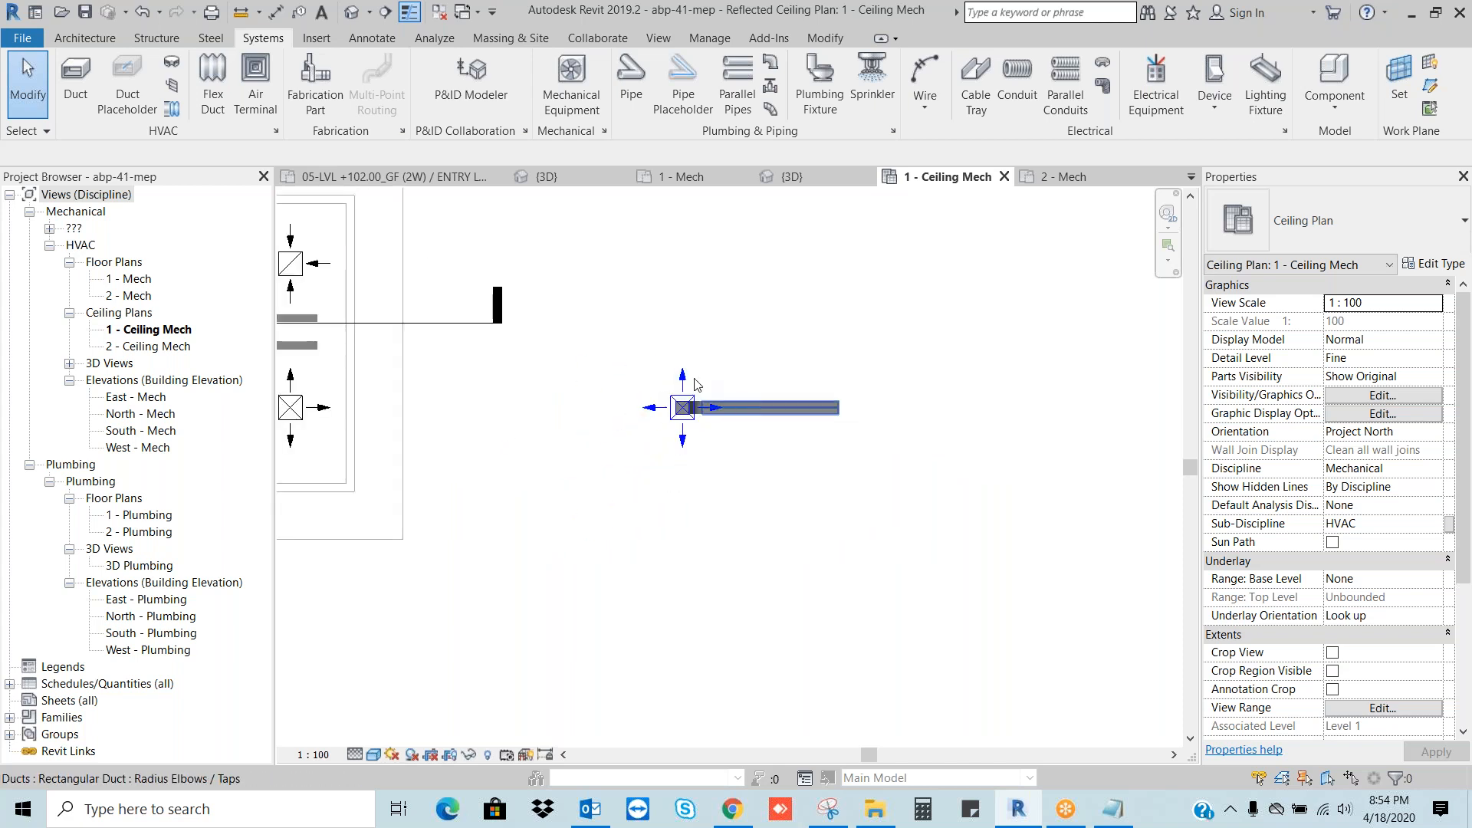
left_click(684, 444)
key("c")
key("o")
left_click(683, 447)
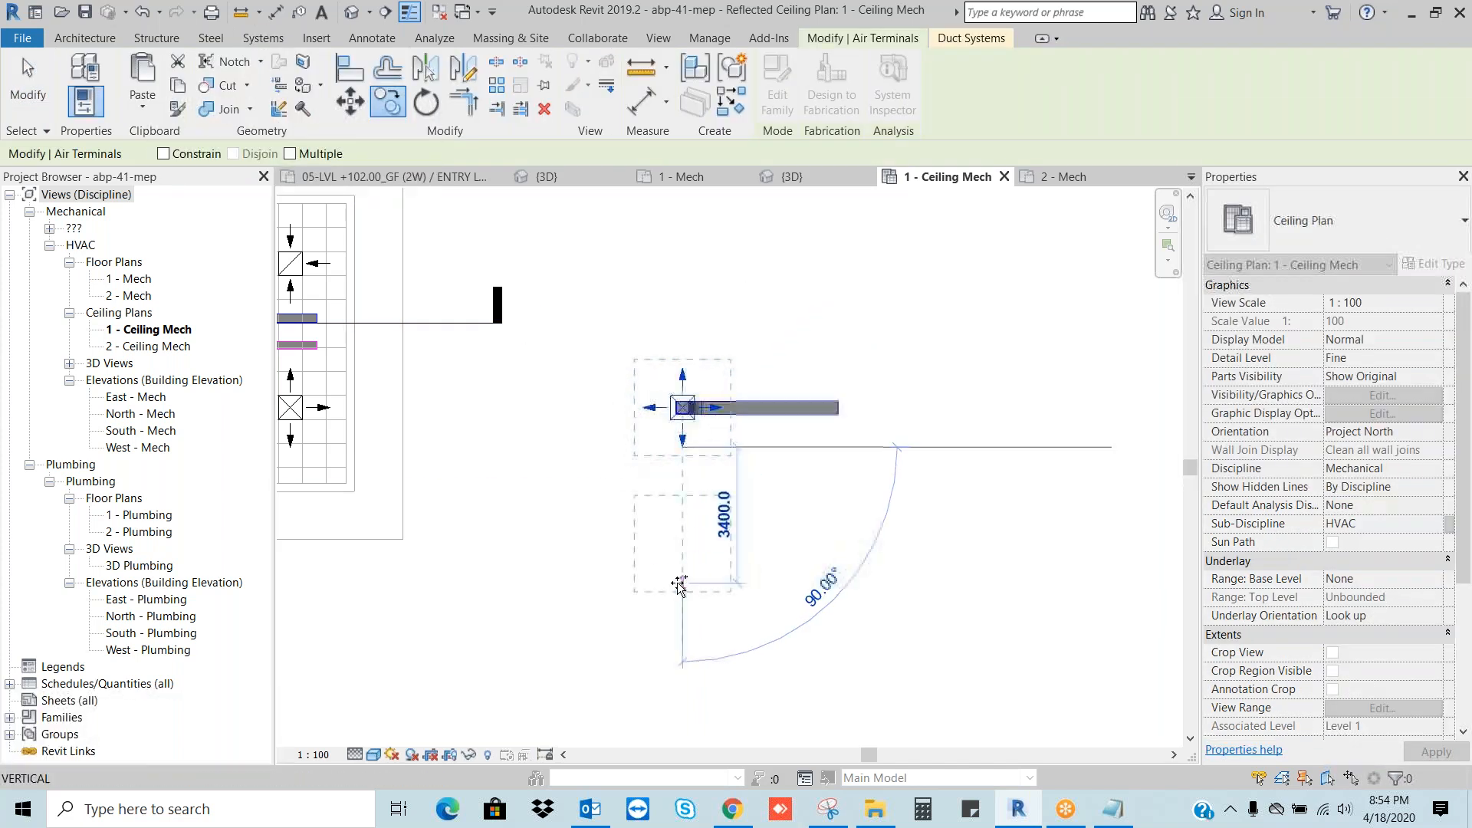
left_click(683, 581)
key("Escape")
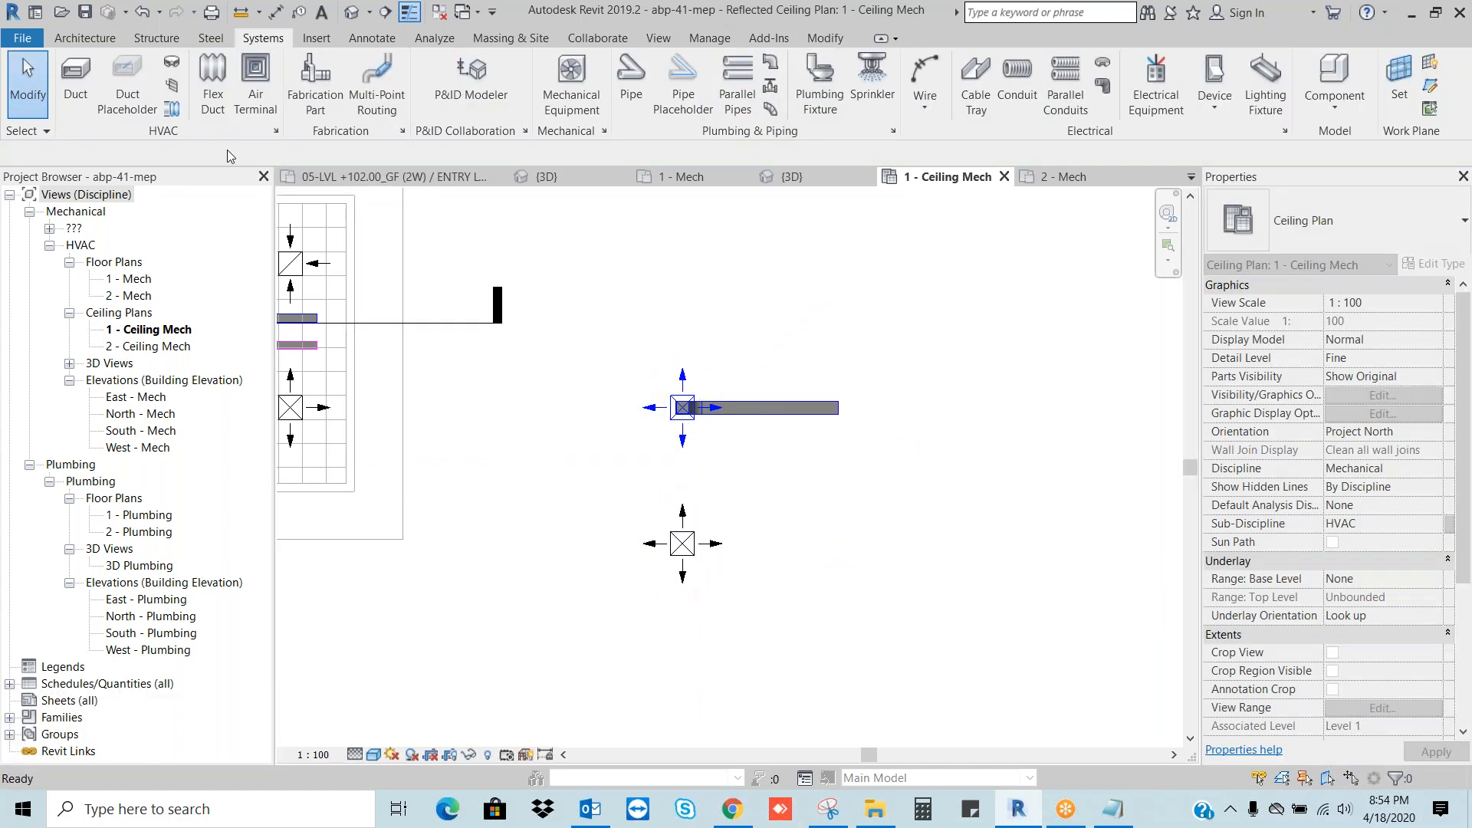
Draw a horizontal 150 x 150 Supply Air duct at 3000 mm offset from the new diffuser's centre, running away from the building.
key("d")
key("t")
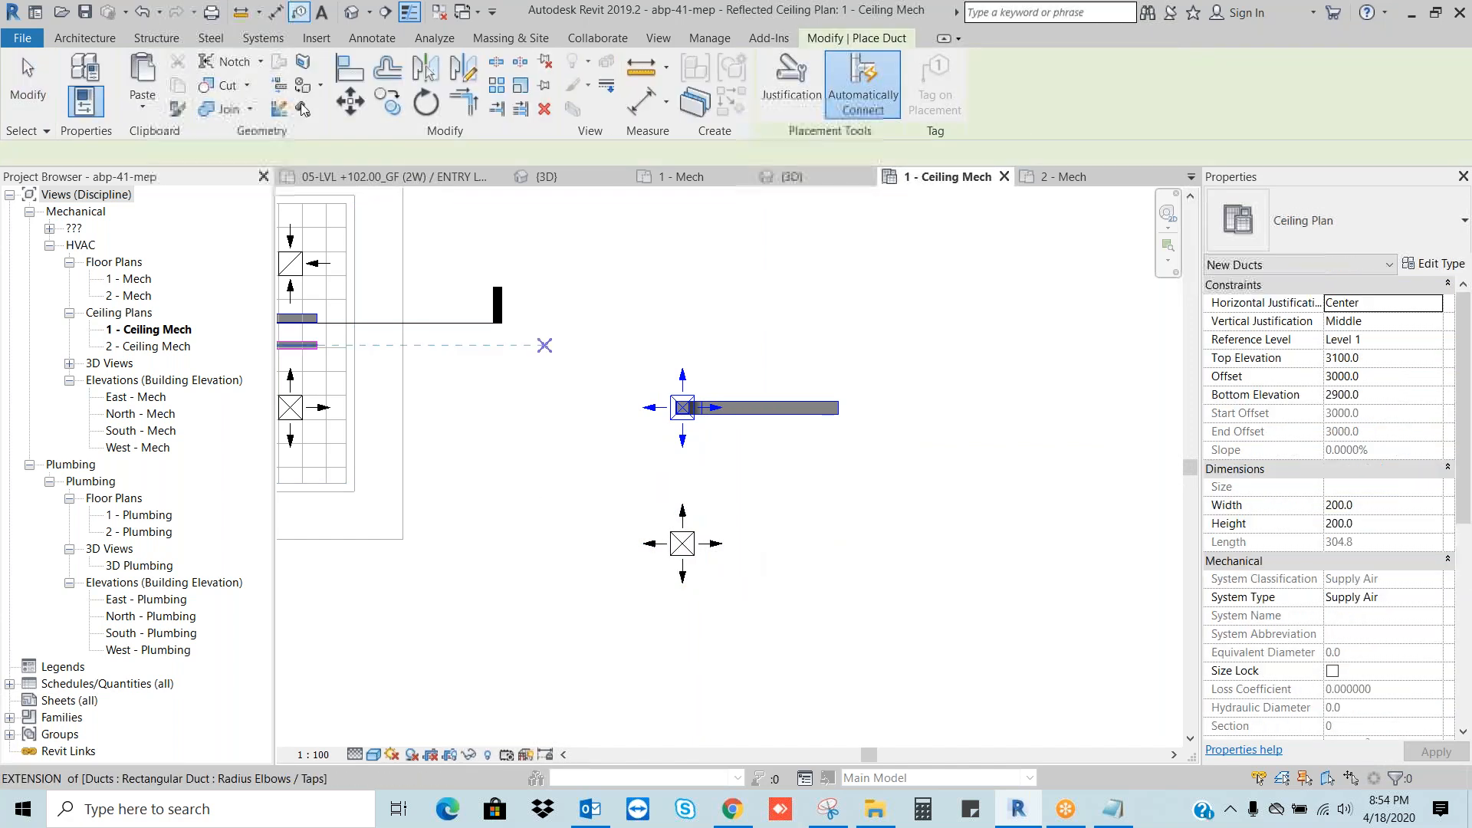
left_click(268, 153)
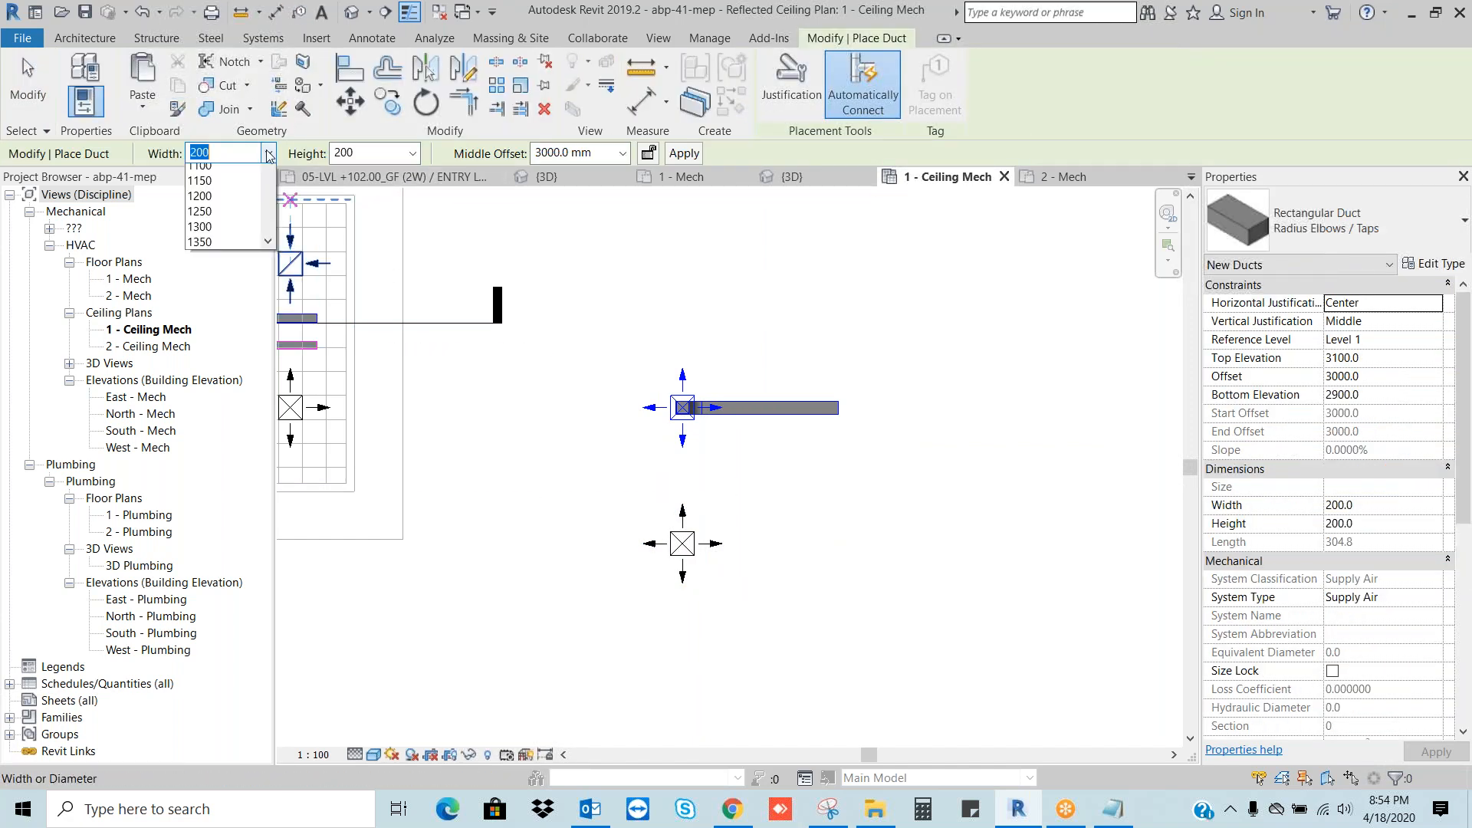
scroll(223, 230, "up", 3)
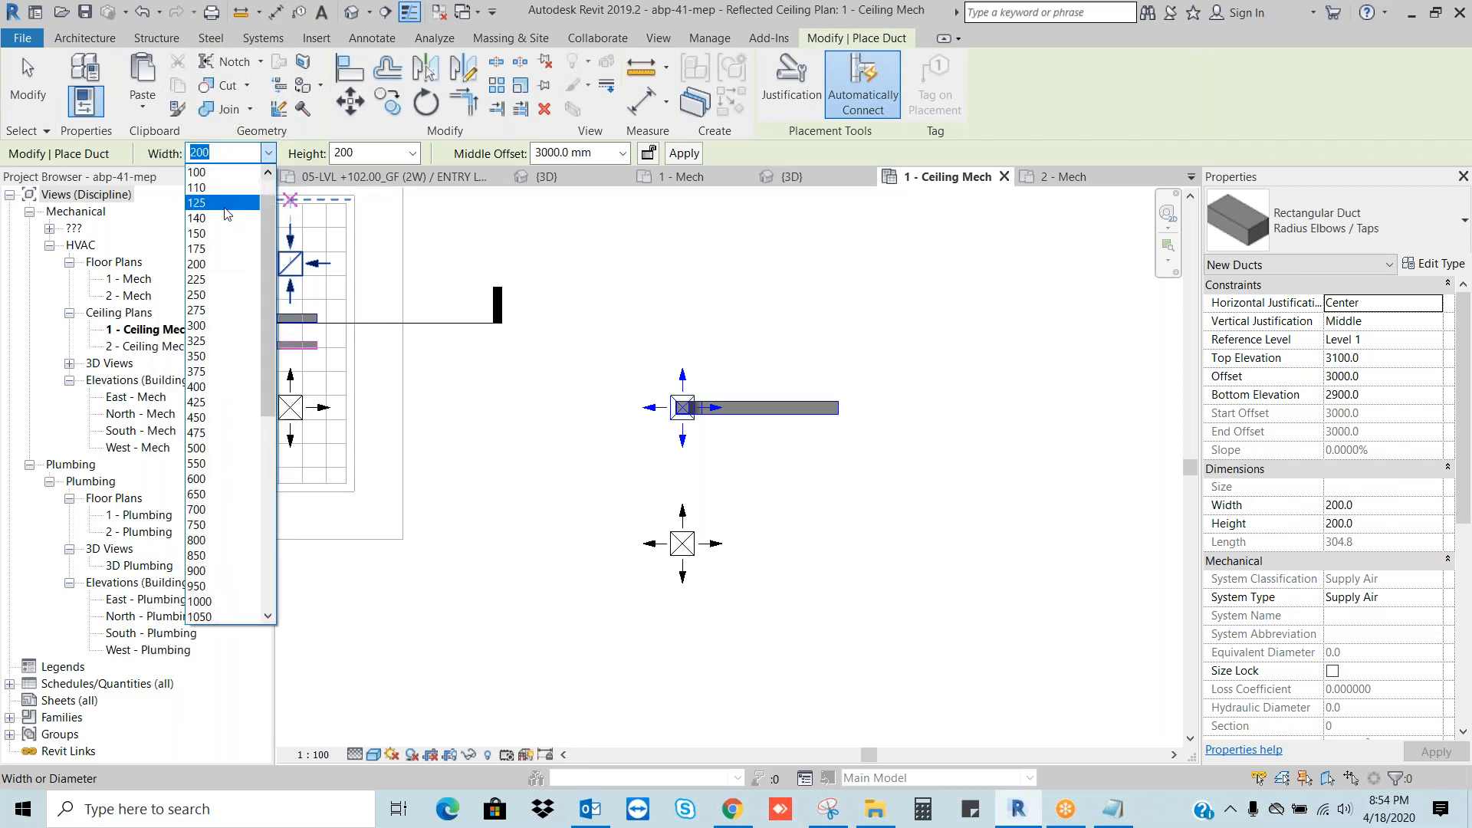
left_click(218, 233)
left_click(412, 153)
scroll(371, 245, "up", 3)
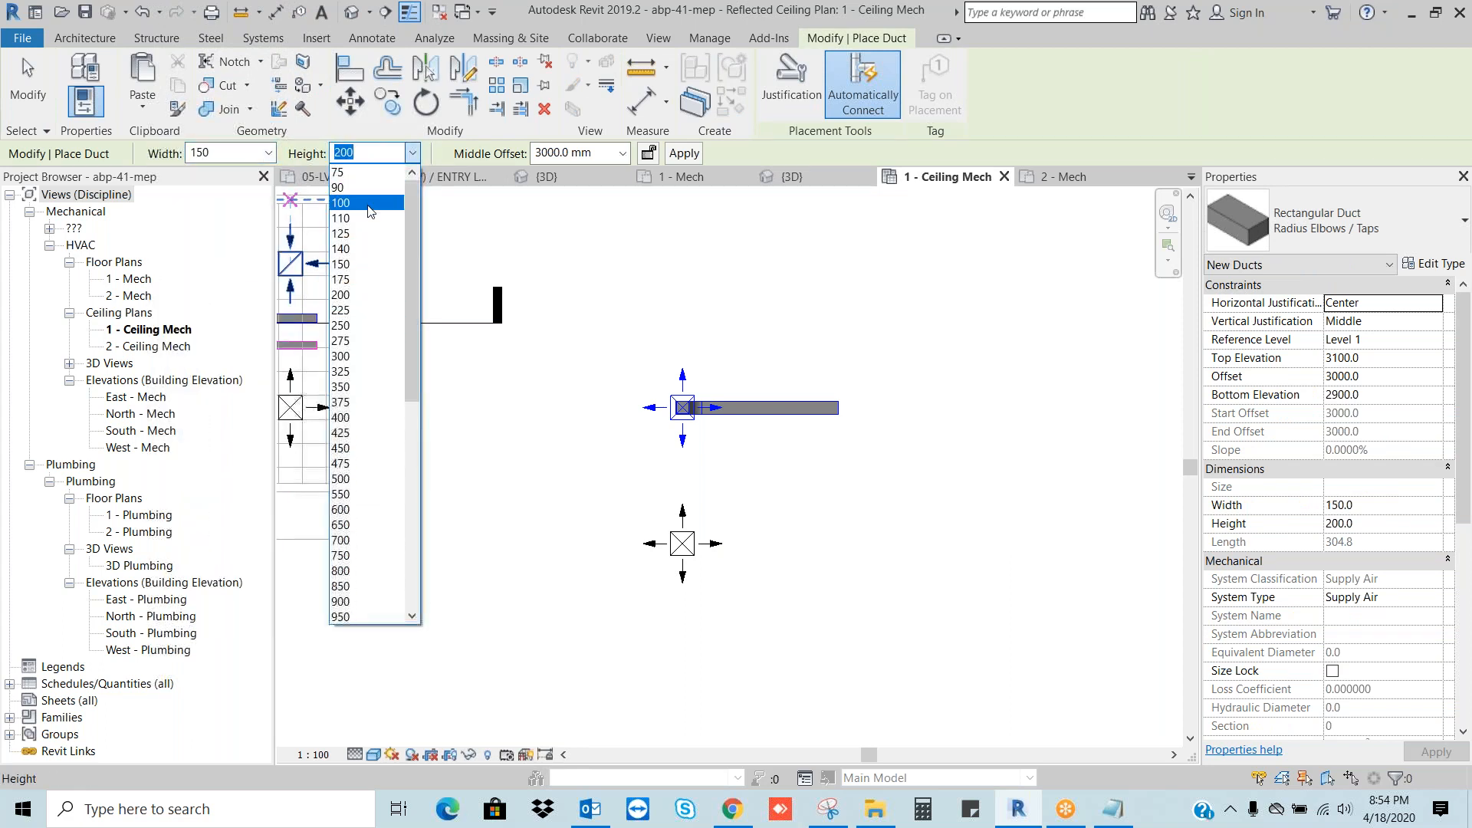
left_click(365, 264)
left_click(680, 541)
left_click(907, 543)
key("Escape")
scroll(789, 555, "up", 3)
key("Escape")
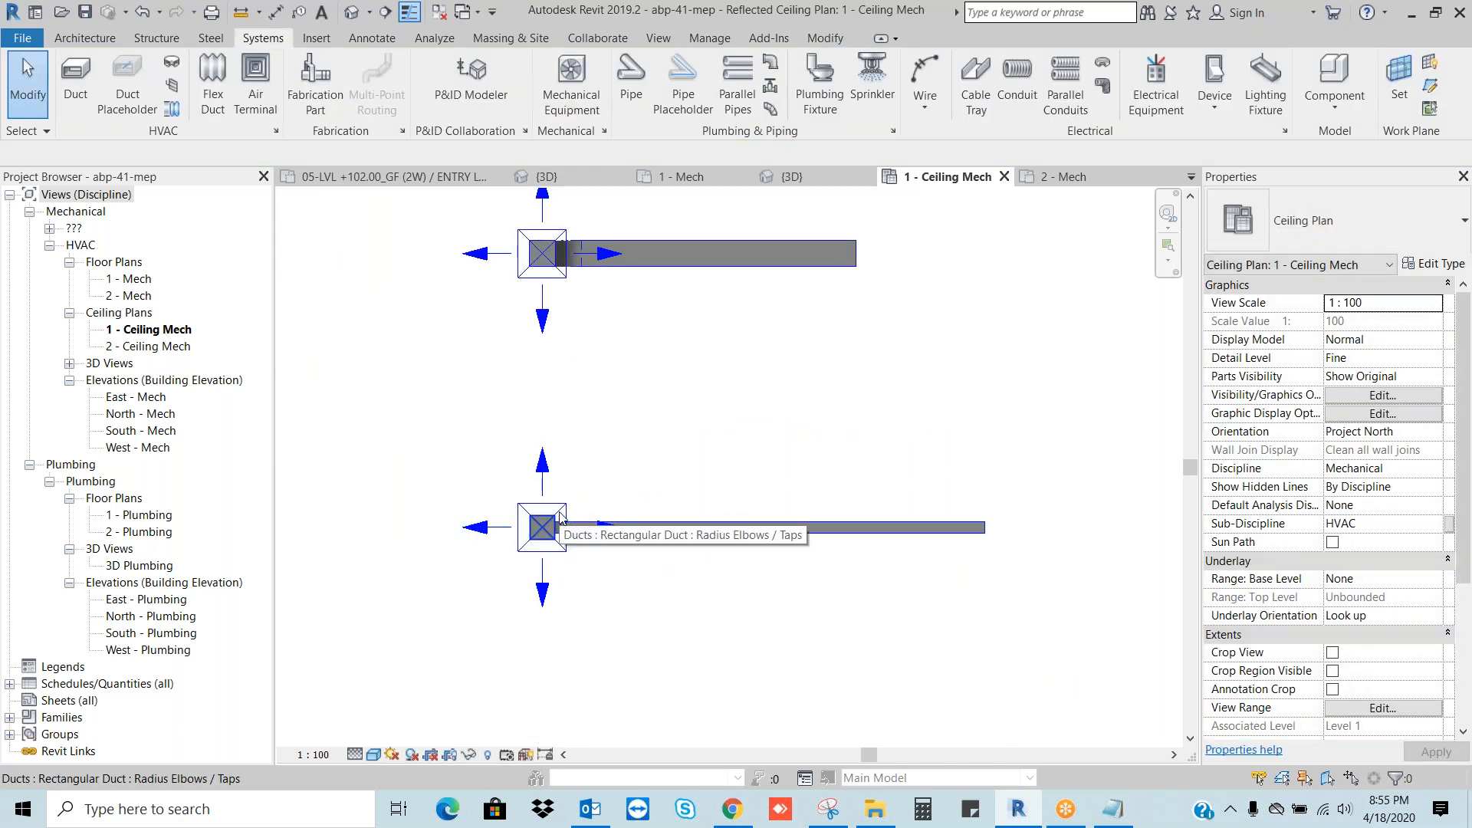
Examine the two parallel main ducts between the diffuser rows, selecting them together to review their properties.
scroll(912, 506, "down", 9)
scroll(929, 509, "up", 1)
scroll(376, 333, "up", 1)
middle_click_drag(536, 388, 917, 442)
scroll(616, 423, "up", 1)
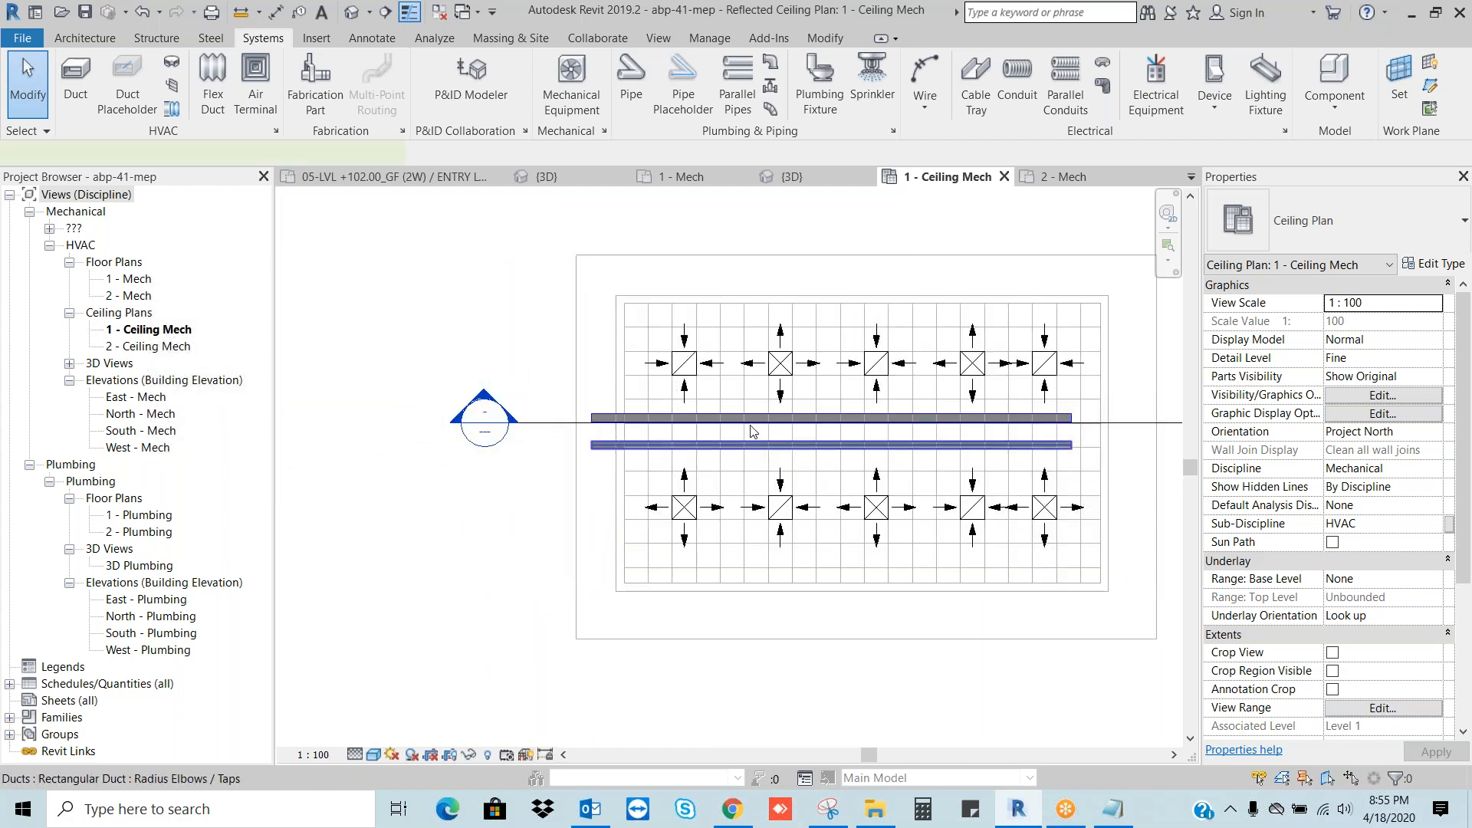
left_click(751, 432)
left_click(751, 420)
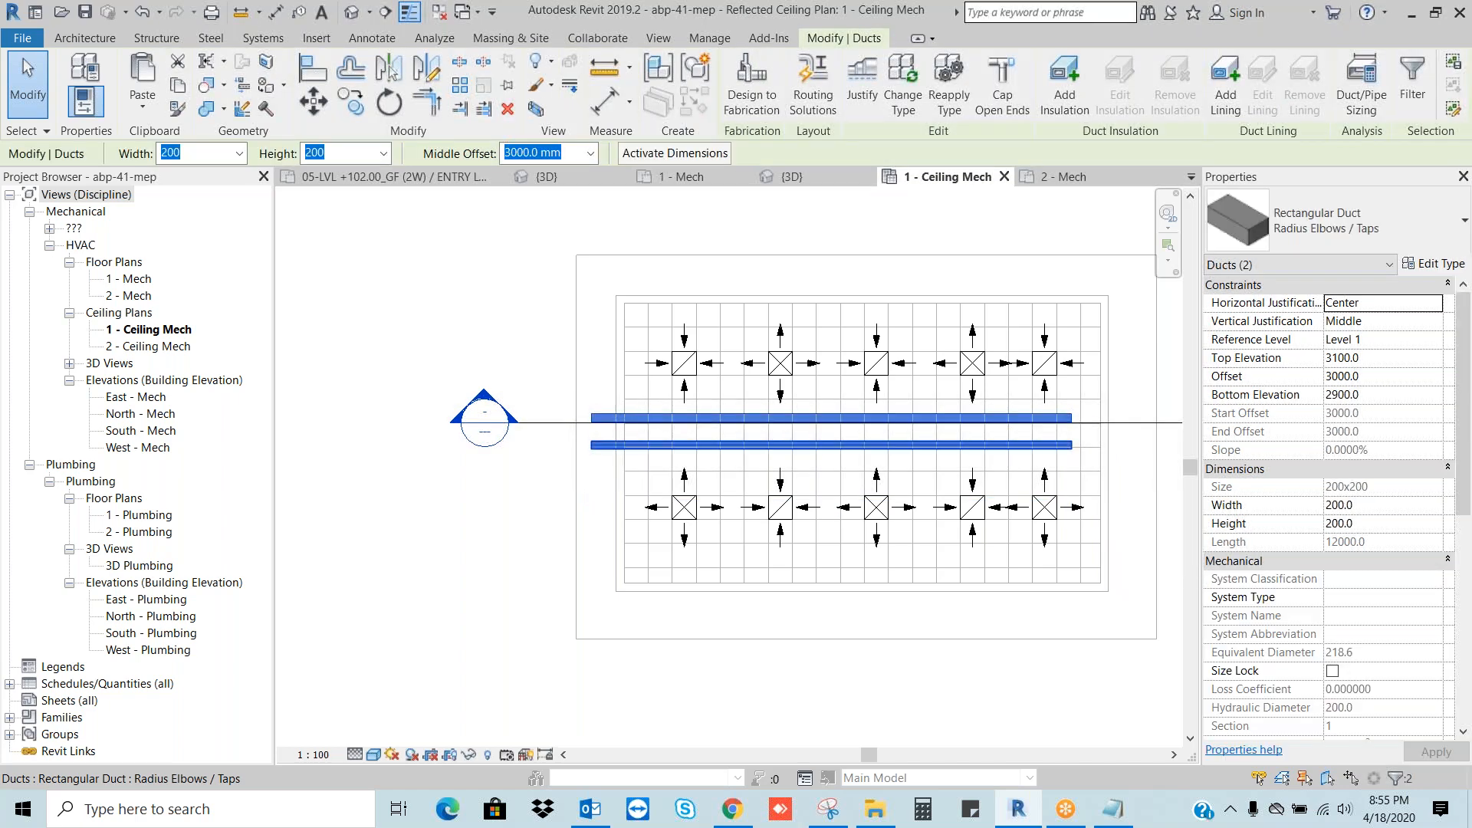
left_click(758, 692)
scroll(700, 484, "up", 3)
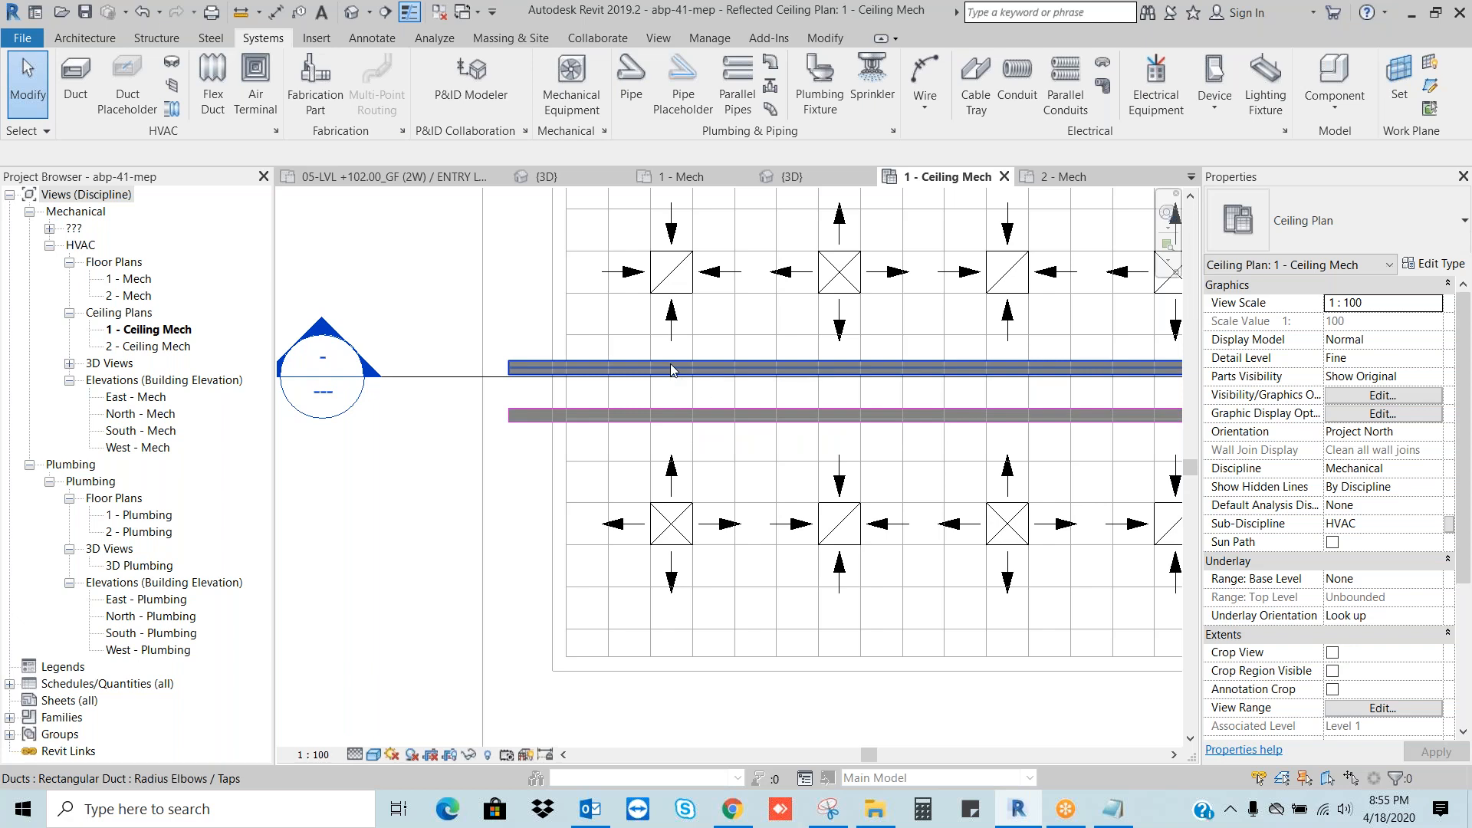
Compare the two test ducts outside the building, selecting the sized duct and its supply diffuser to check their properties.
scroll(670, 363, "down", 2)
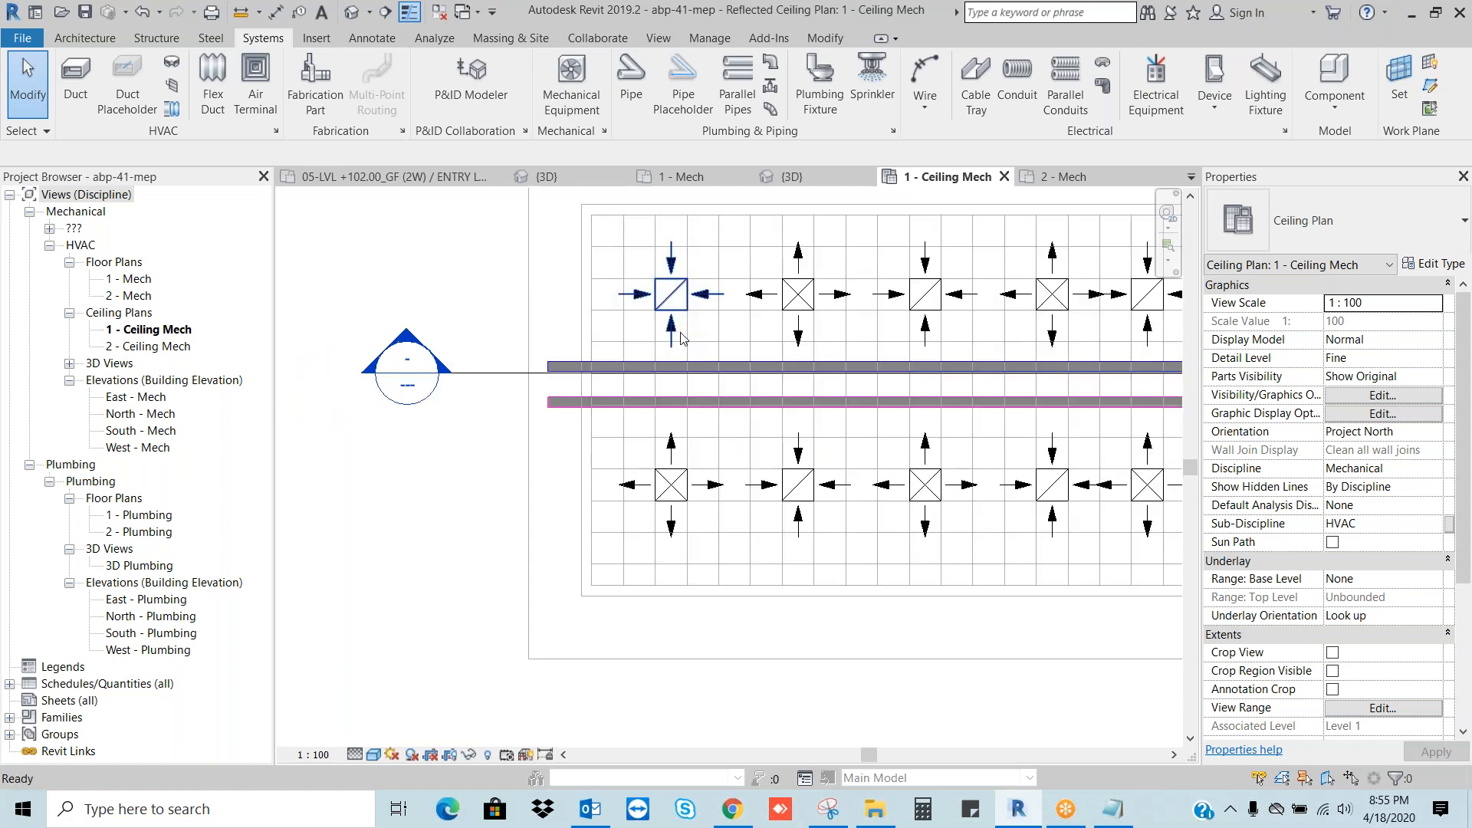
scroll(681, 337, "down", 3)
scroll(1000, 554, "up", 4)
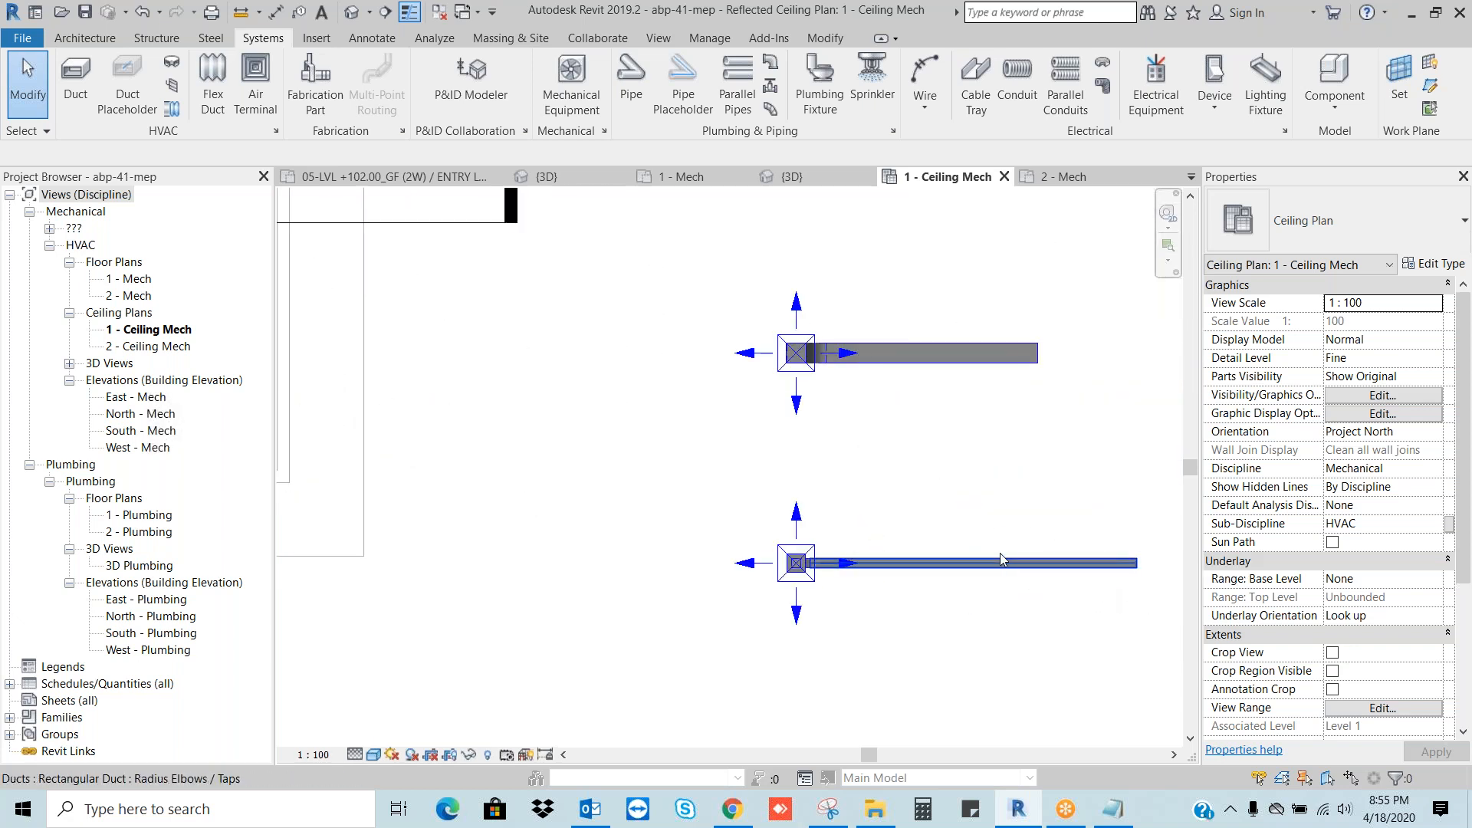
left_click(910, 362)
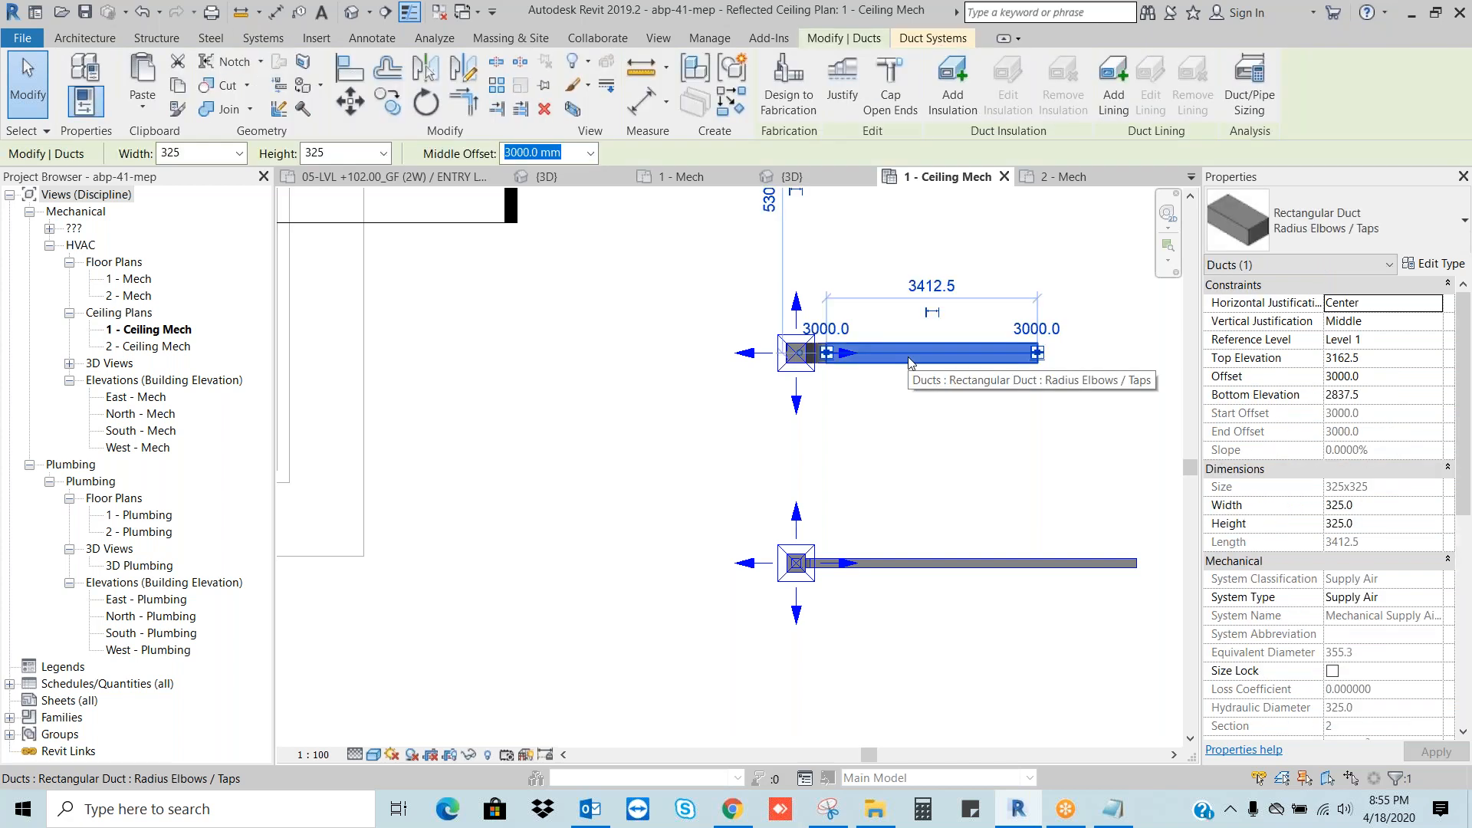
key("Escape")
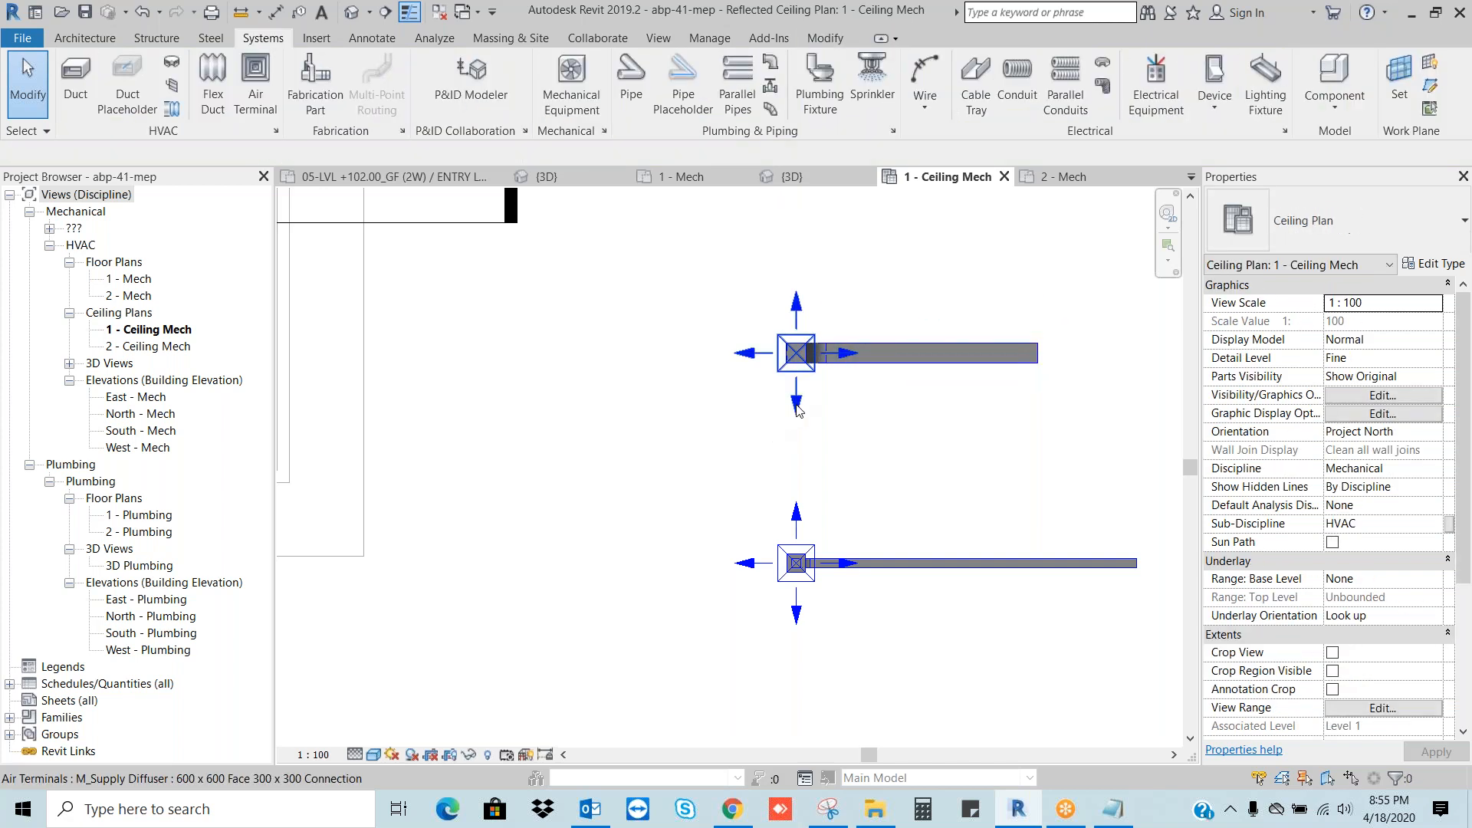
left_click(797, 410)
key("Escape")
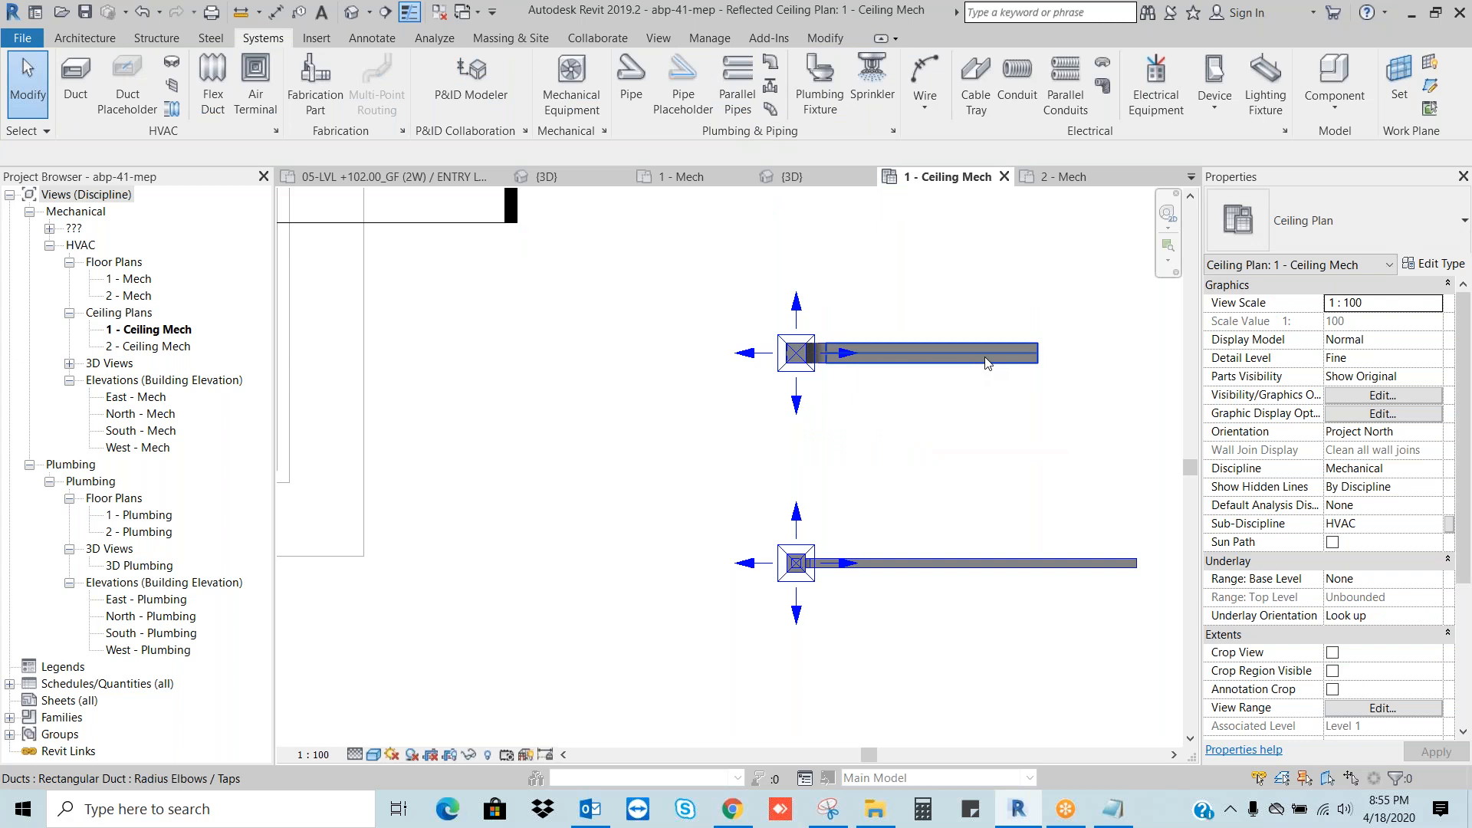
left_click(996, 355)
key("Escape")
Tag both test ducts by category with leaders to label their sizes.
scroll(1019, 345, "up", 2)
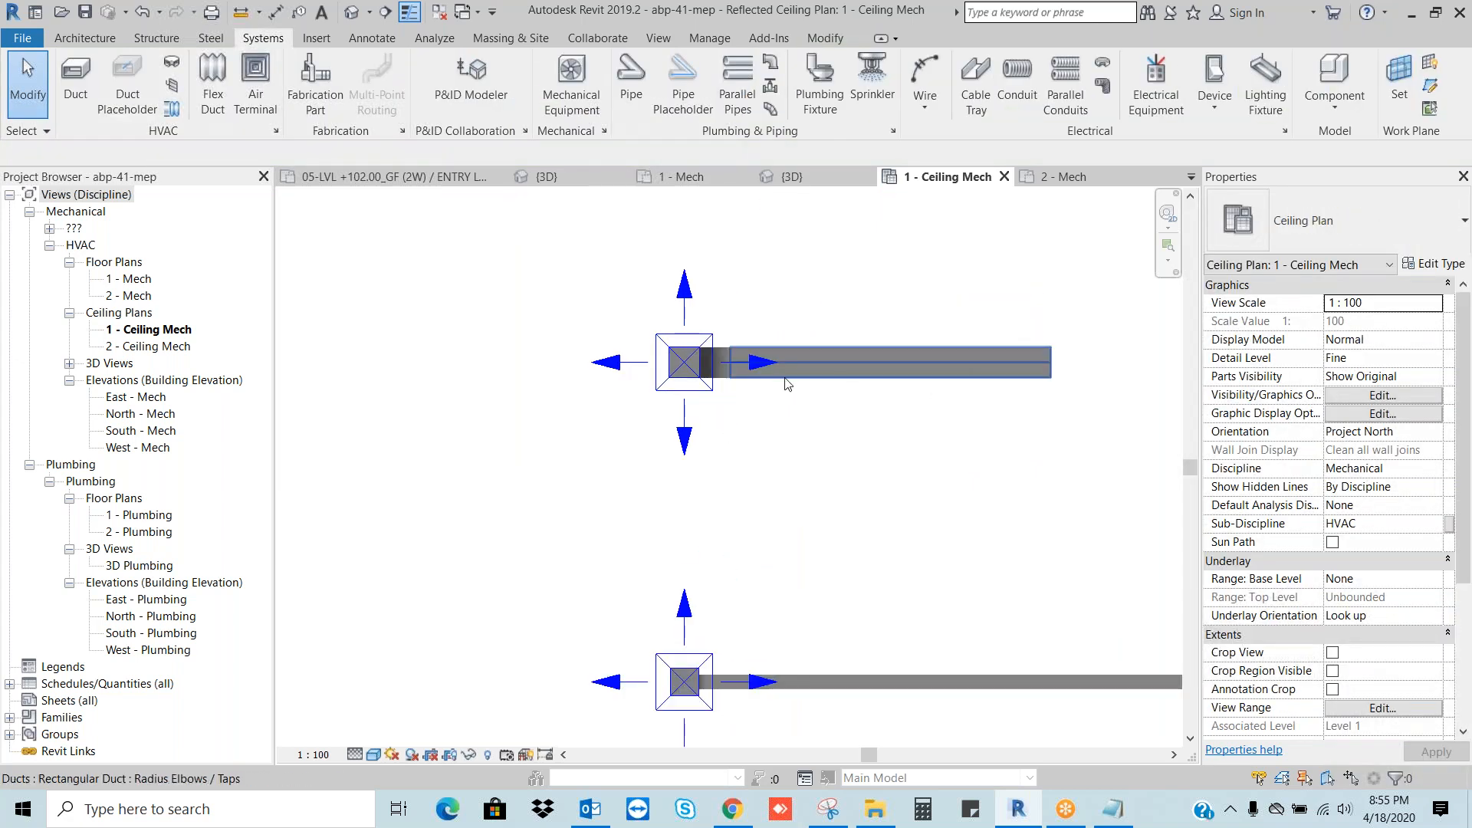
left_click(372, 38)
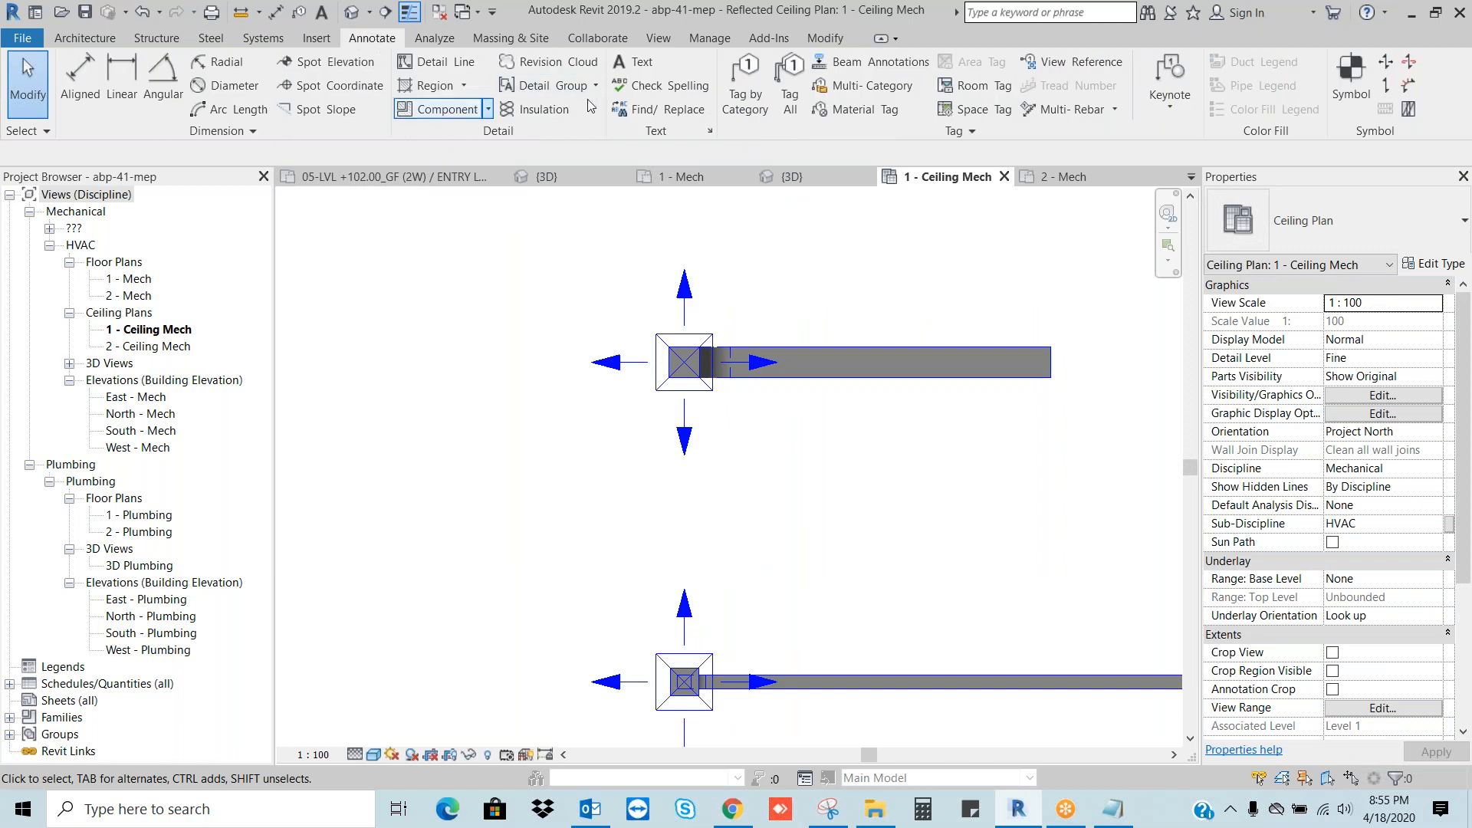
left_click(745, 82)
left_click(885, 347)
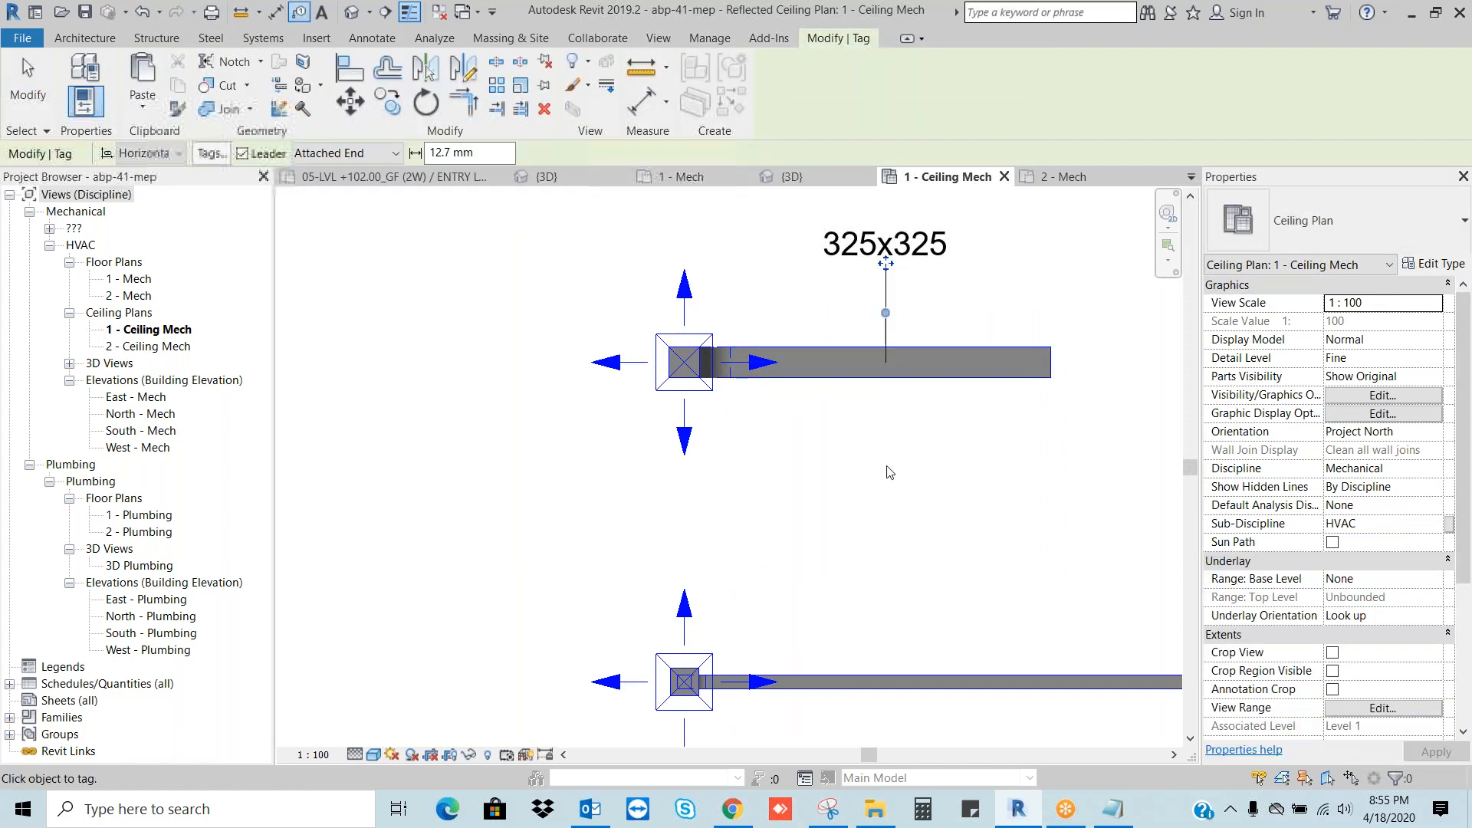
scroll(828, 423, "down", 1)
left_click(921, 644)
key("Escape")
Set the flow of the supply diffuser on the 150x150 test duct to 400 L/s.
scroll(887, 541, "down", 2)
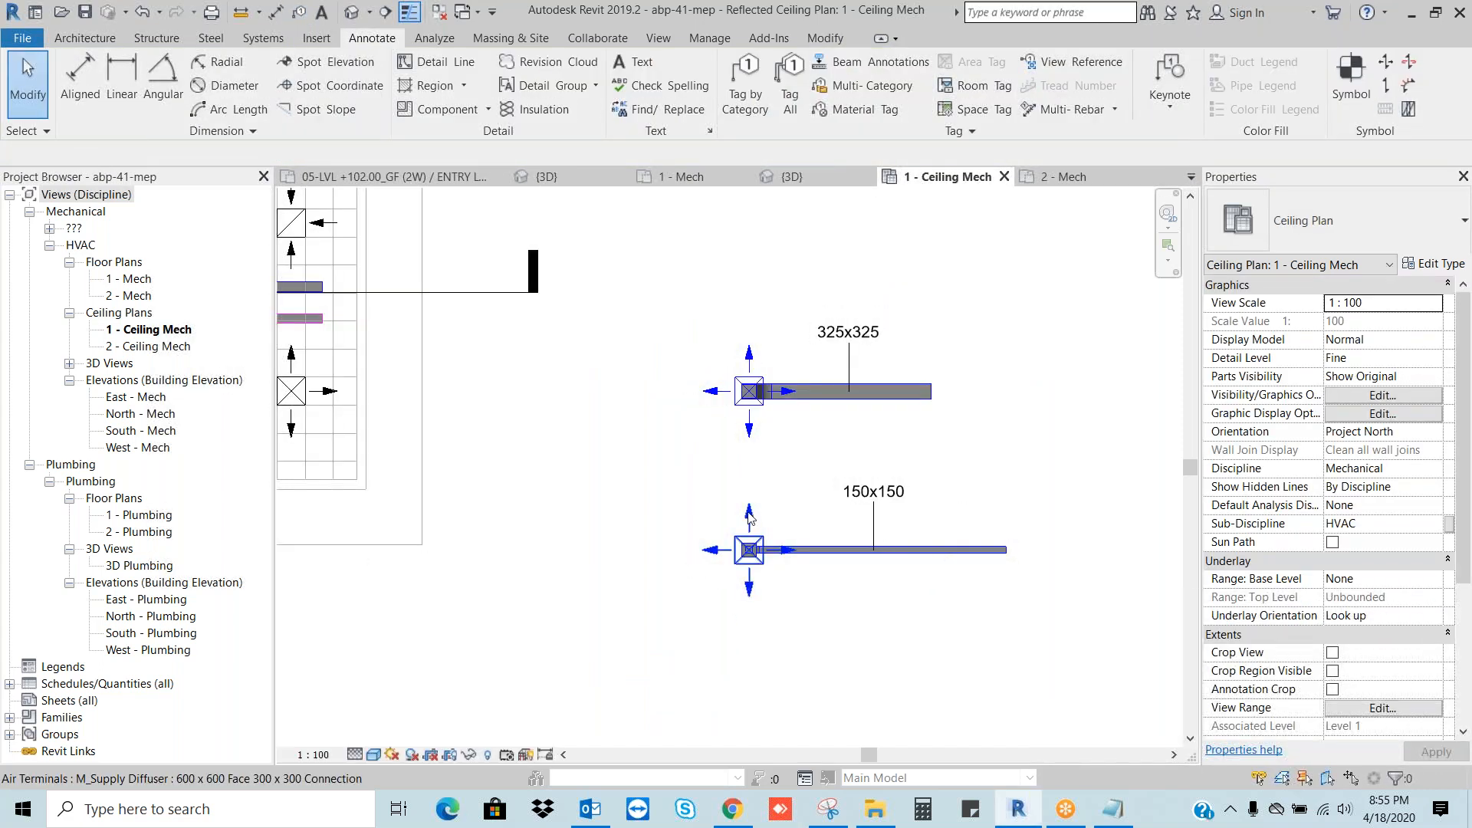
left_click(749, 550)
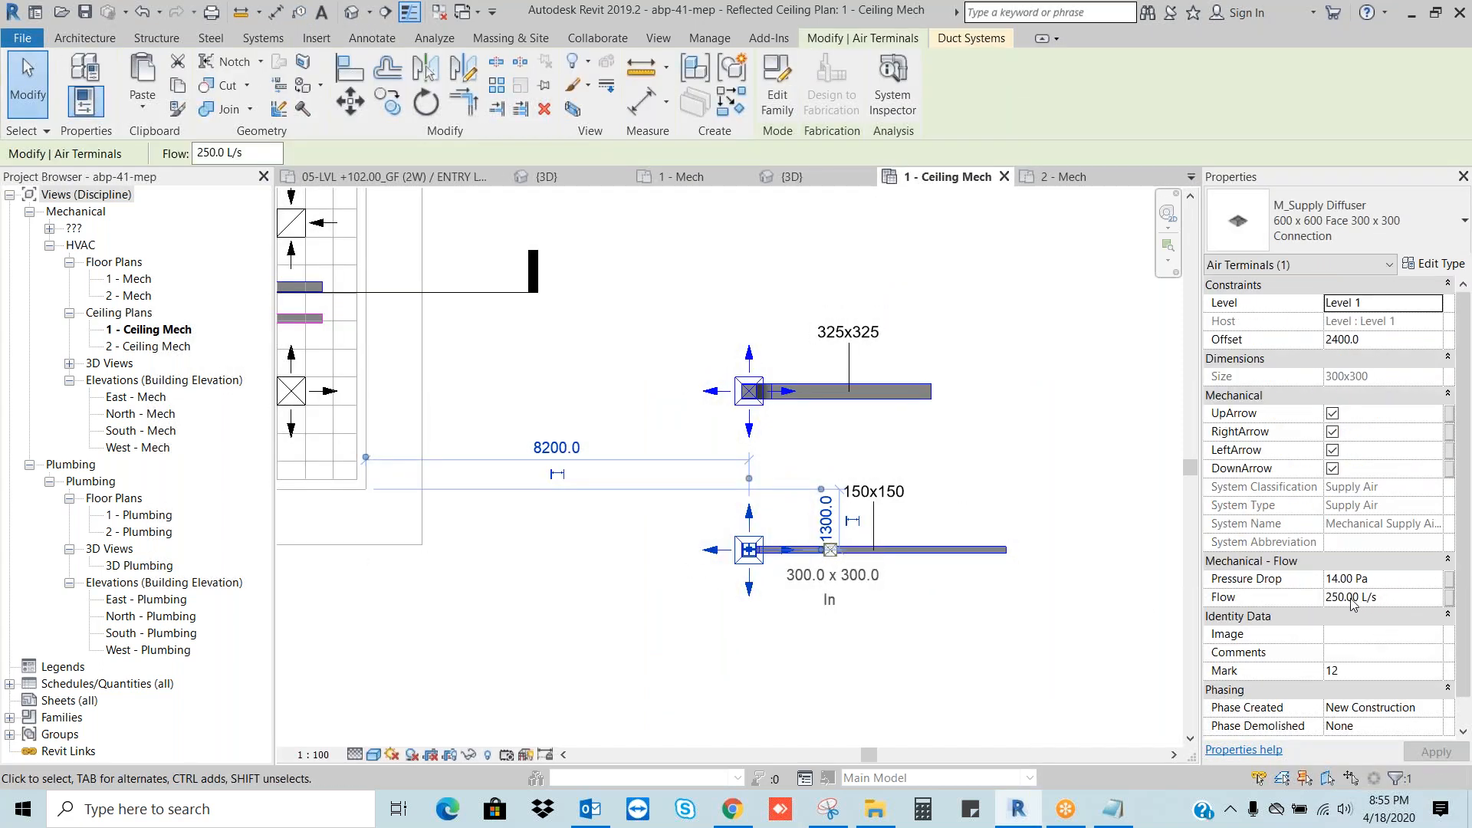
left_click(1392, 600)
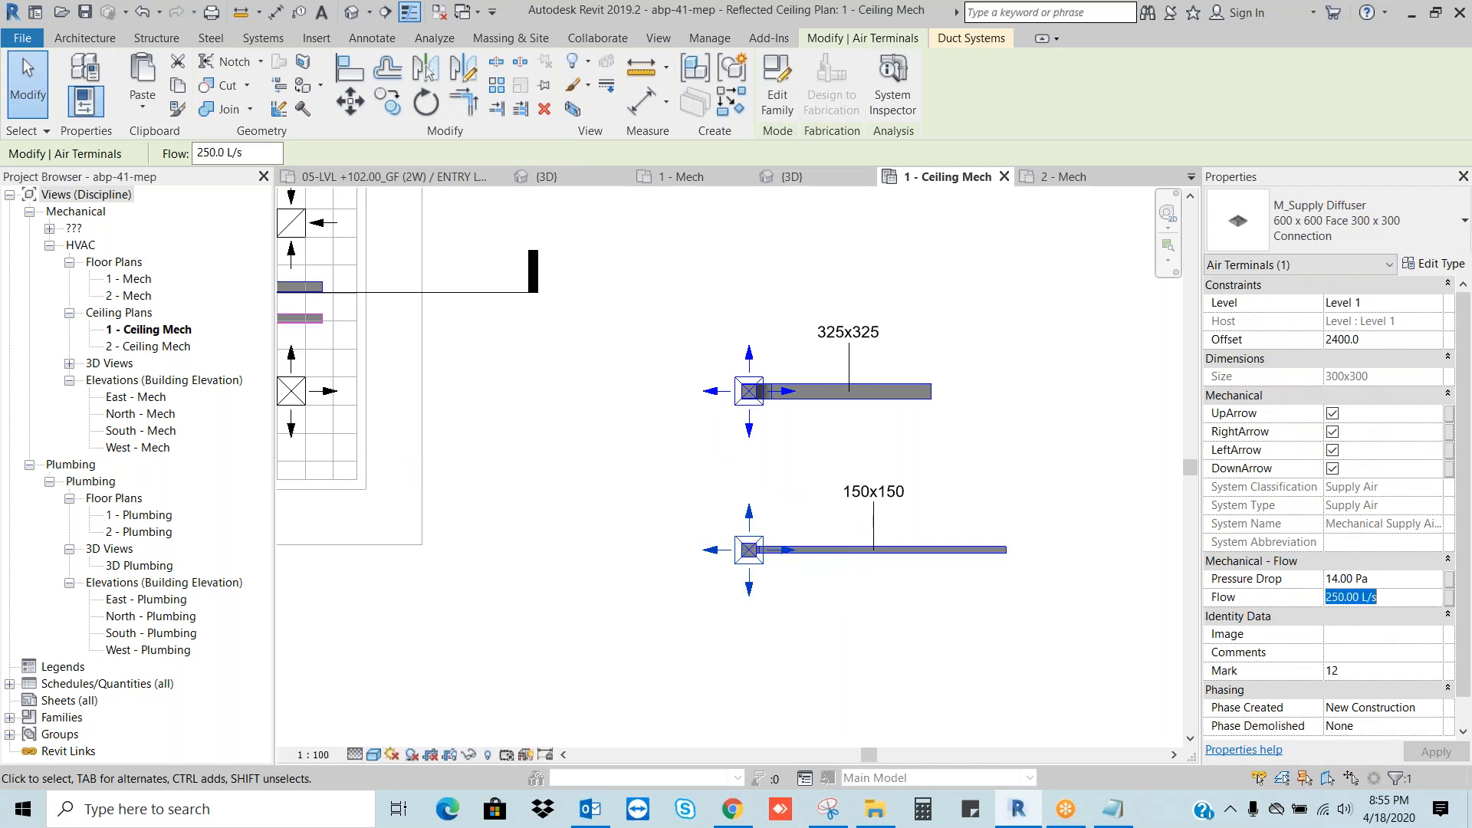
type("400")
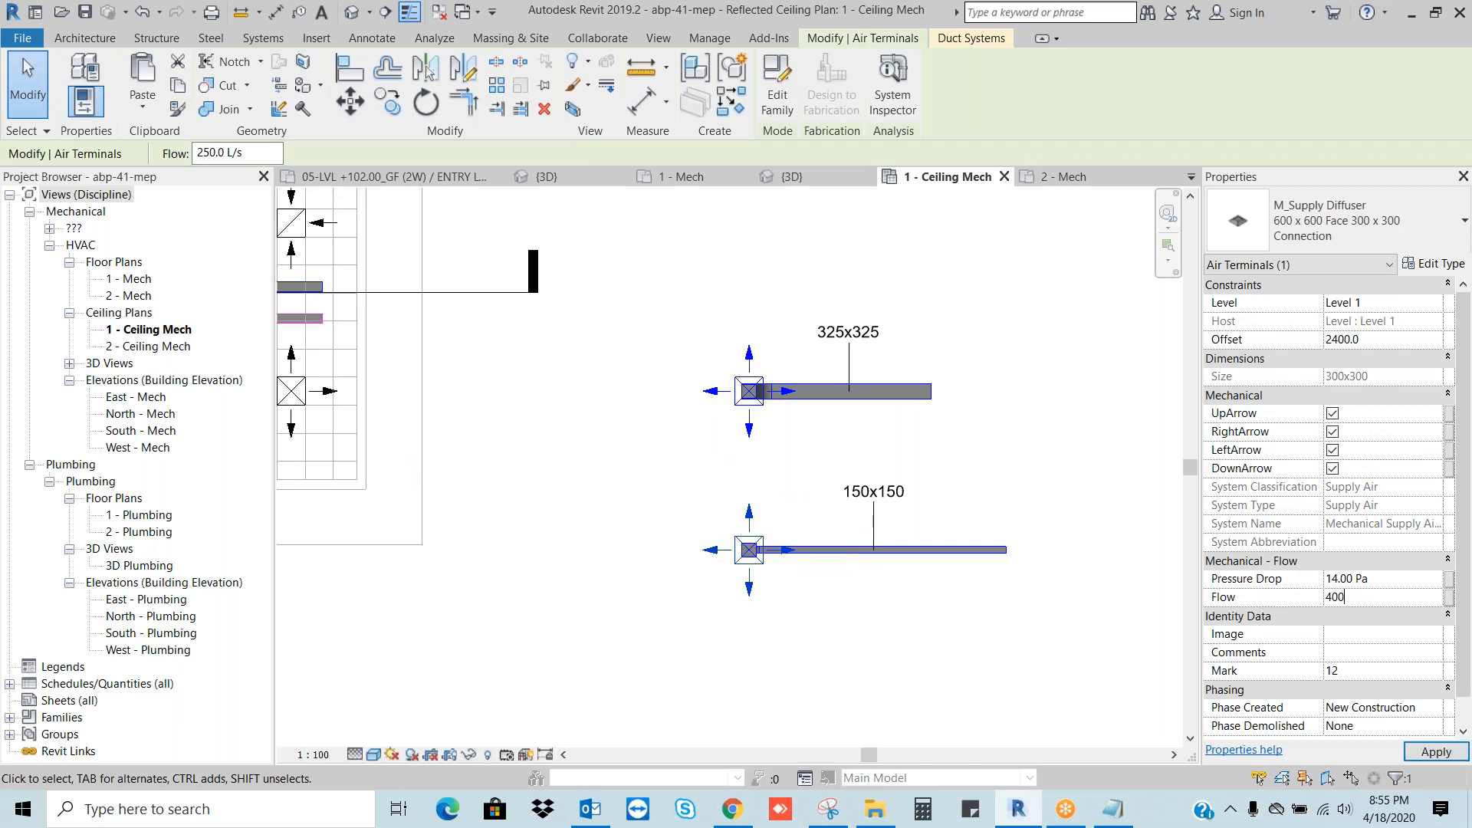
left_click(899, 636)
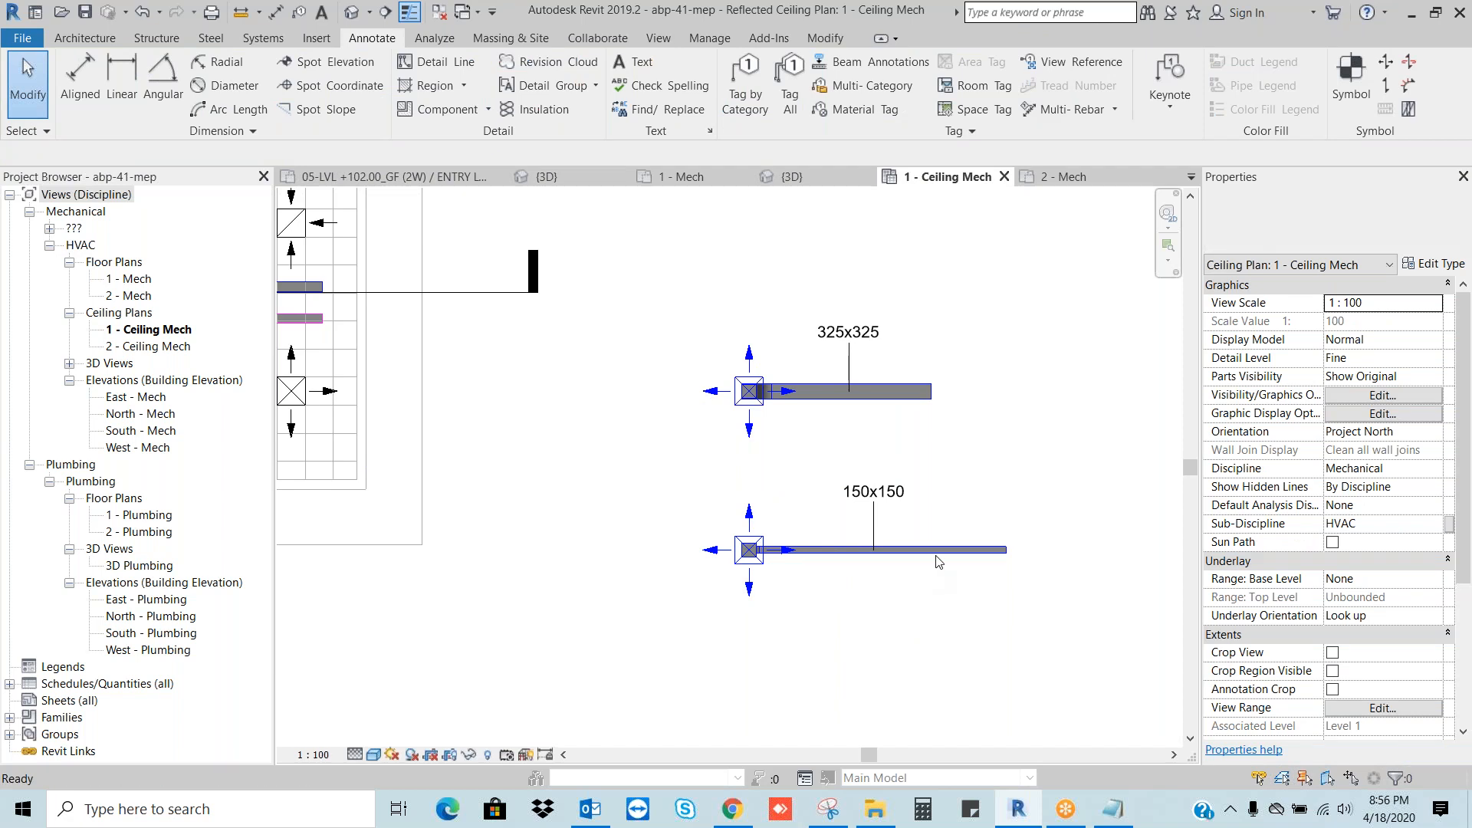
Size the 400 L/s diffuser's duct network by velocity only at 2.5 m/s, with calculated size only for branches.
key("Tab")
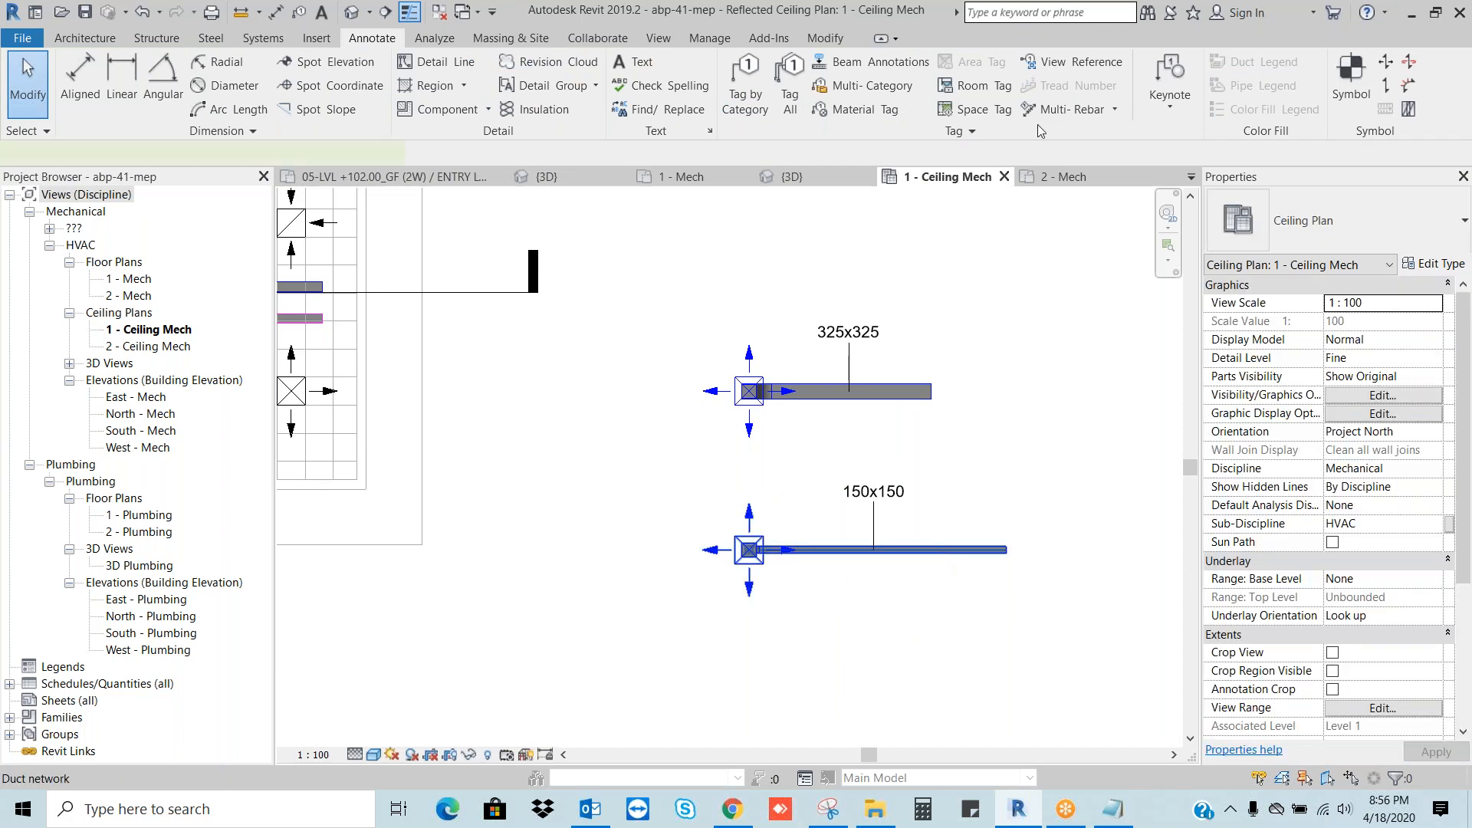
left_click(1092, 99)
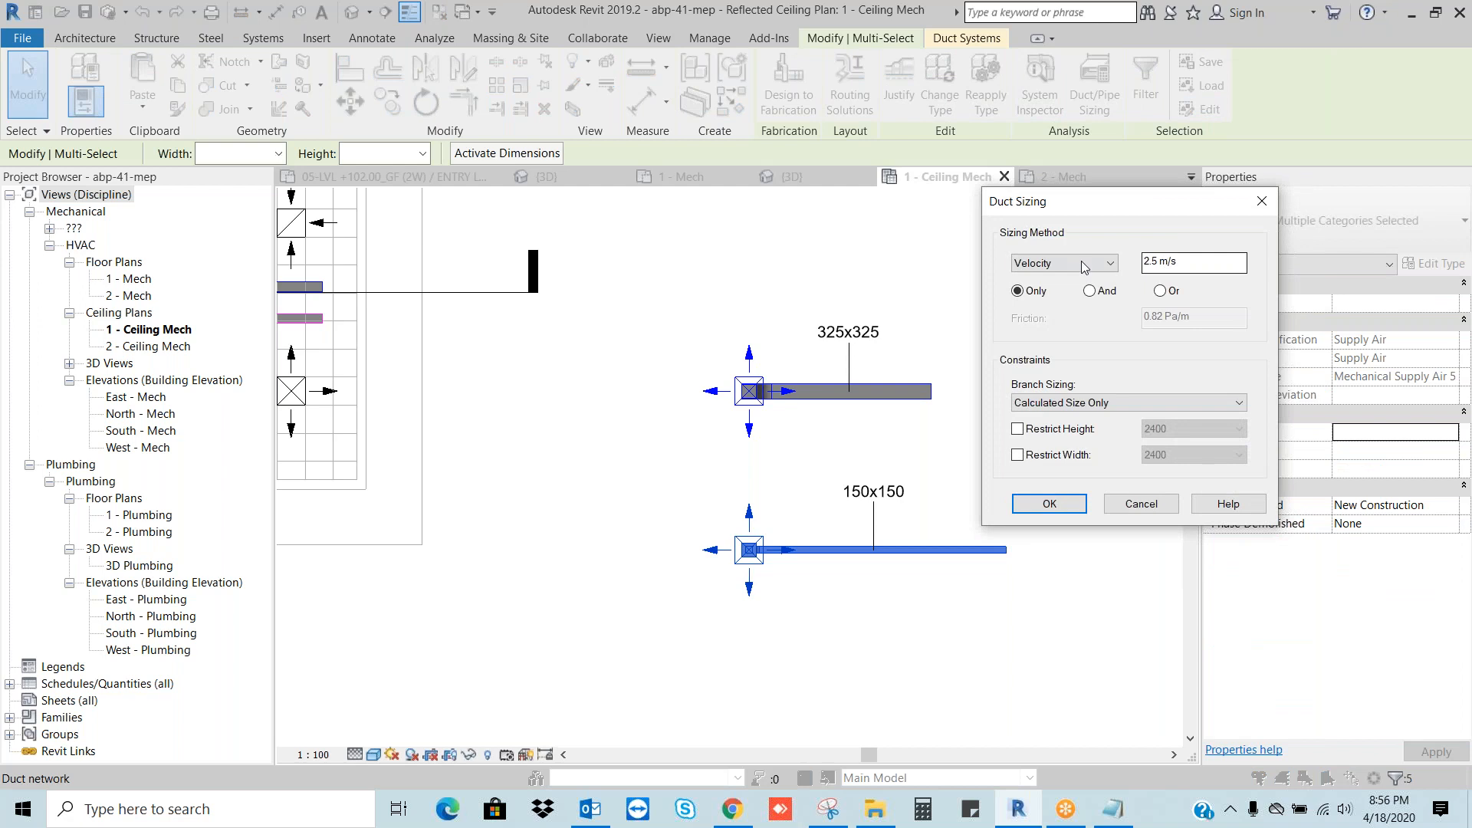
left_click(1049, 503)
left_click(1040, 457)
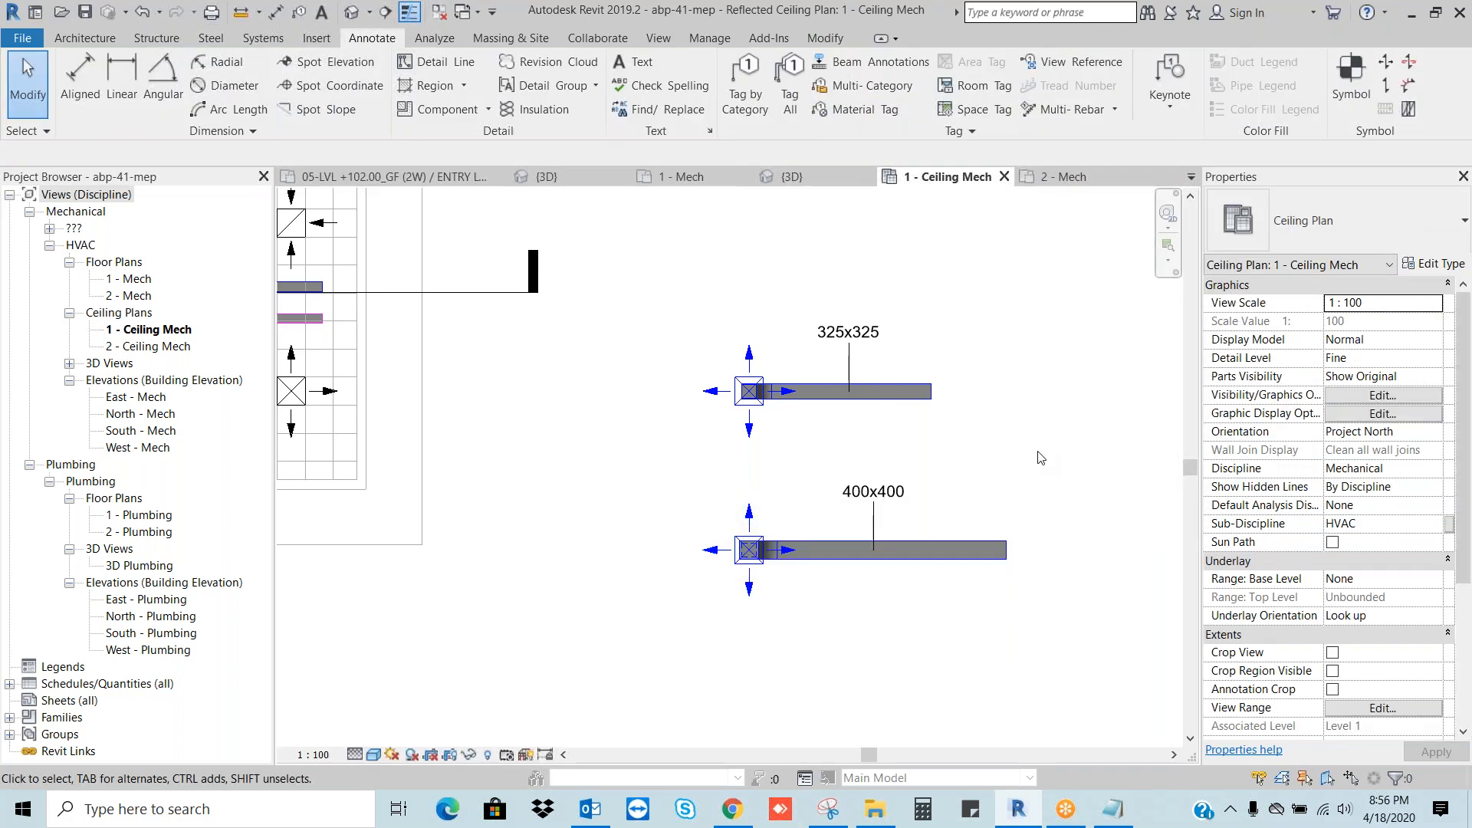
Compare the two tagged test ducts, selecting their supply diffusers to check the flow behind each duct size.
scroll(1041, 458, "up", 2)
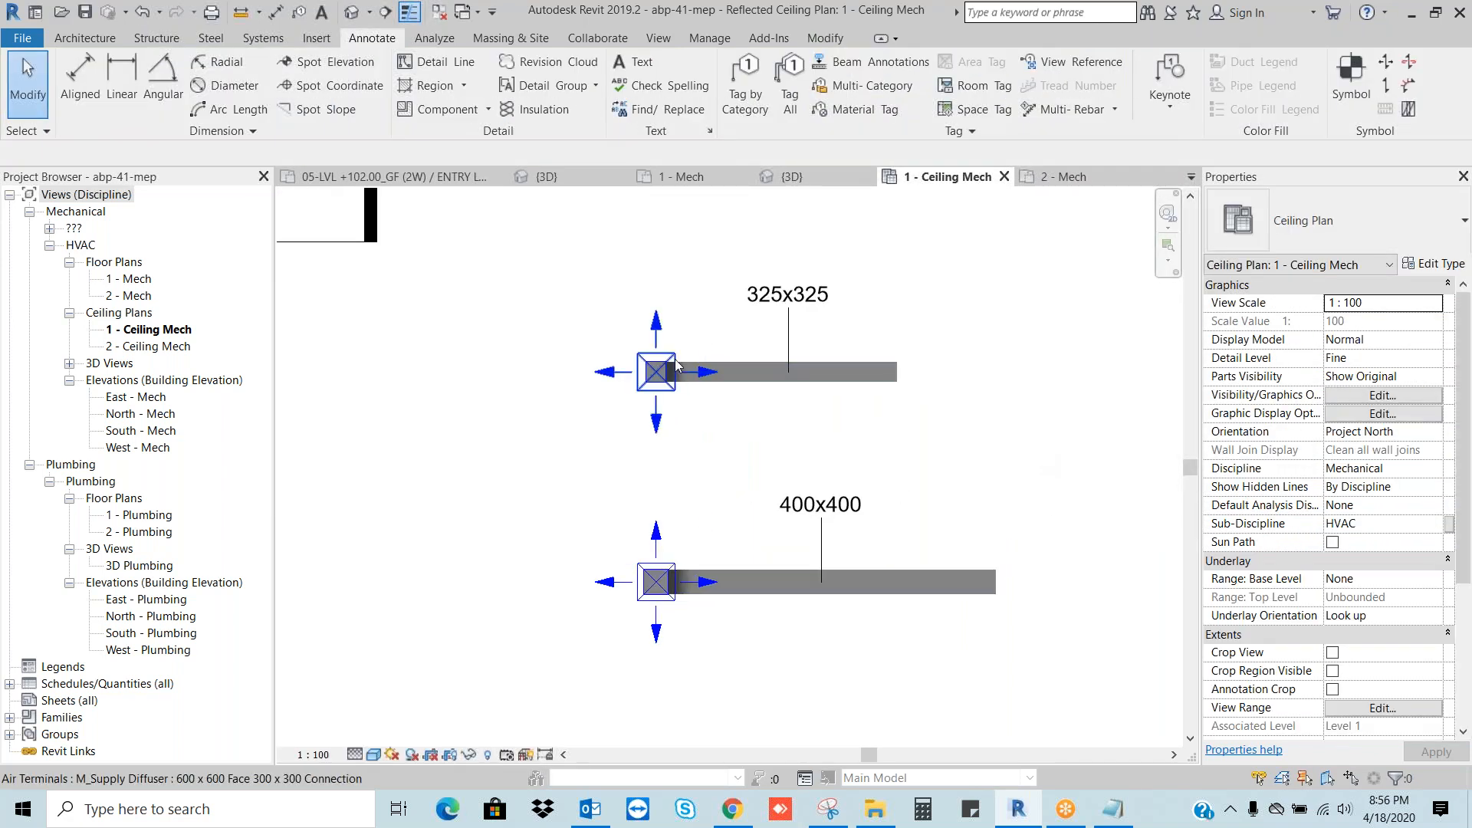
left_click(660, 322)
left_click(686, 476)
left_click(660, 545)
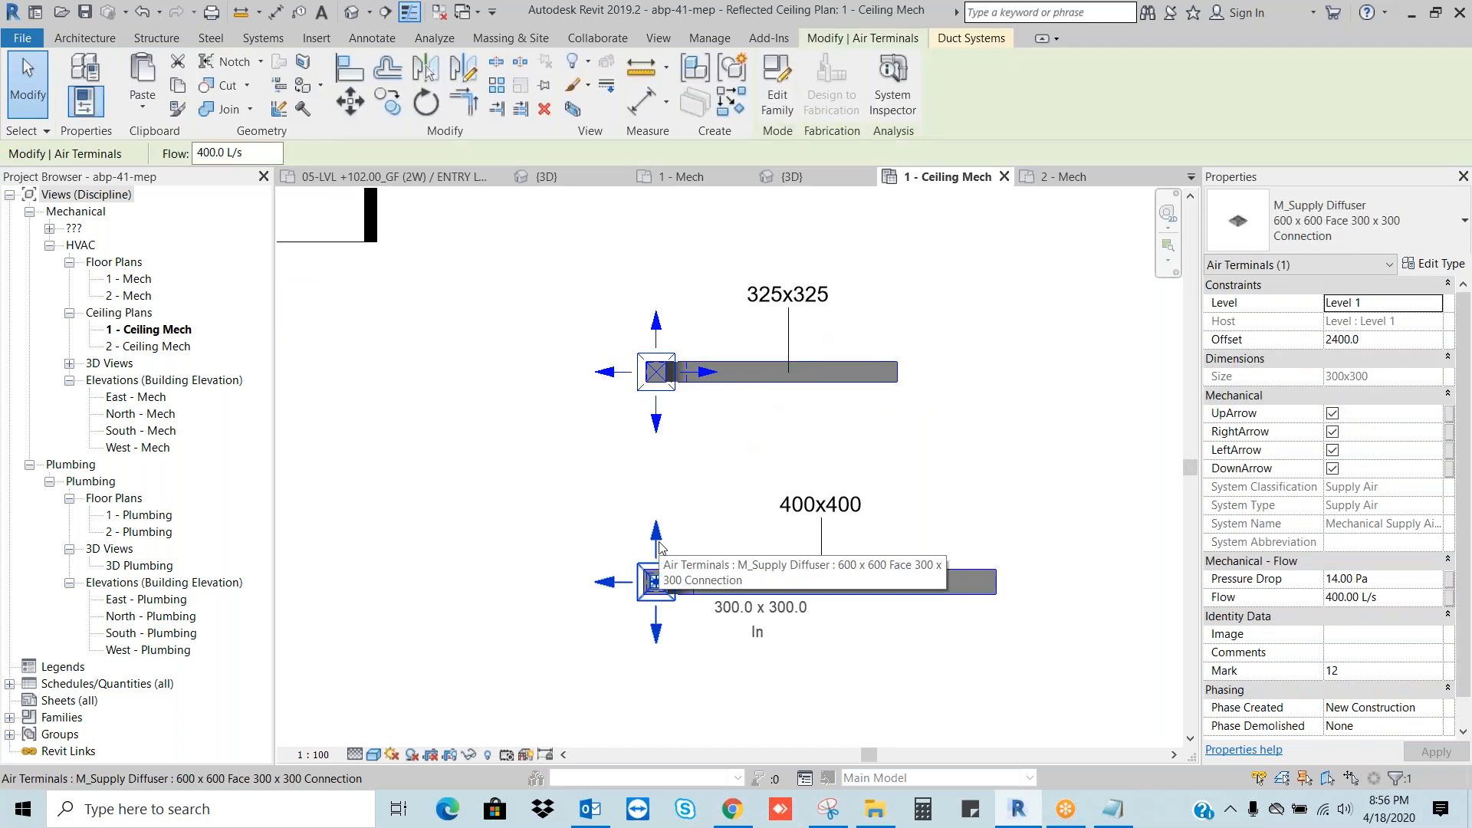
left_click(989, 414)
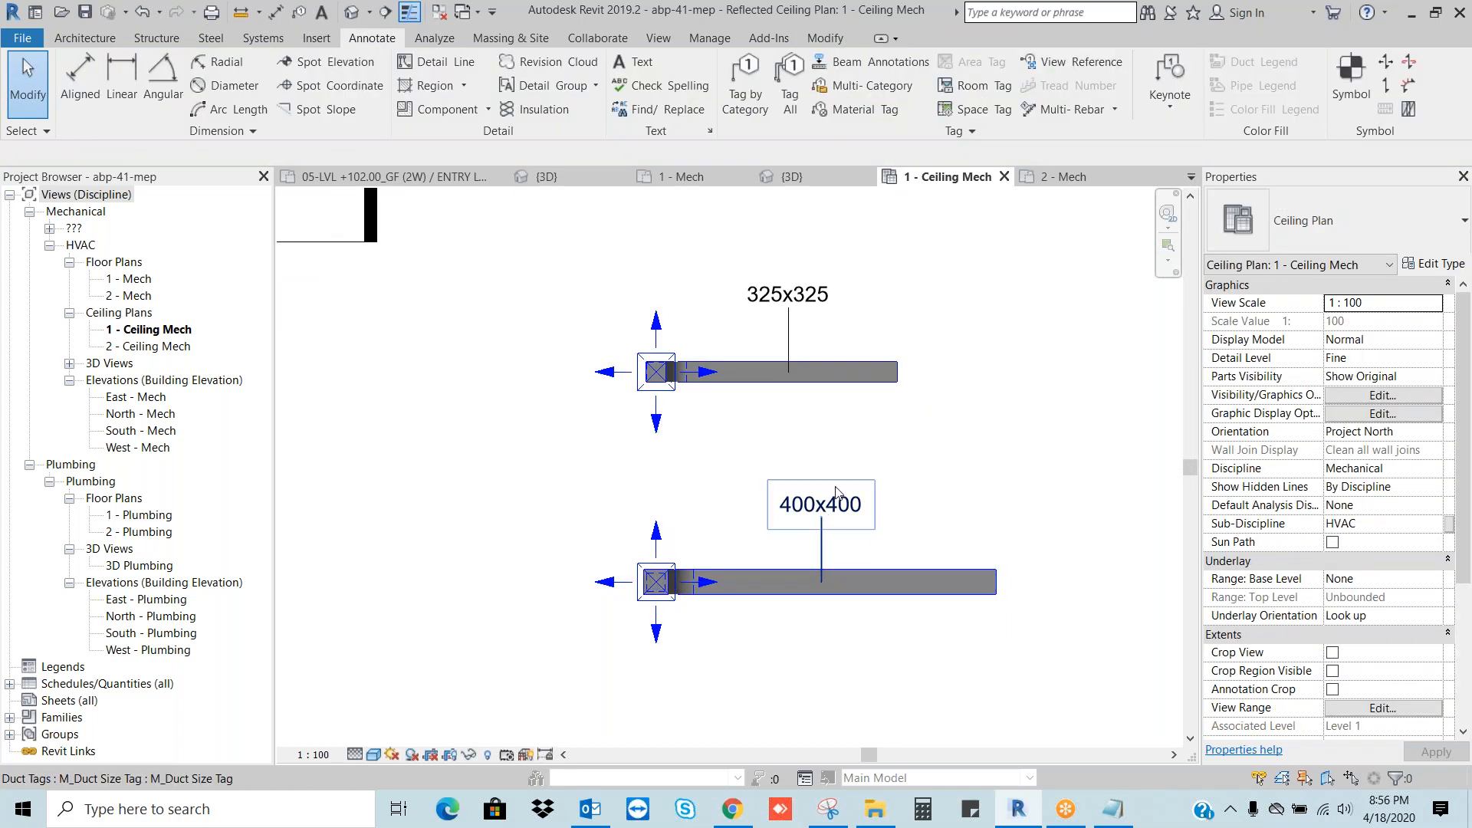
scroll(835, 492, "down", 1)
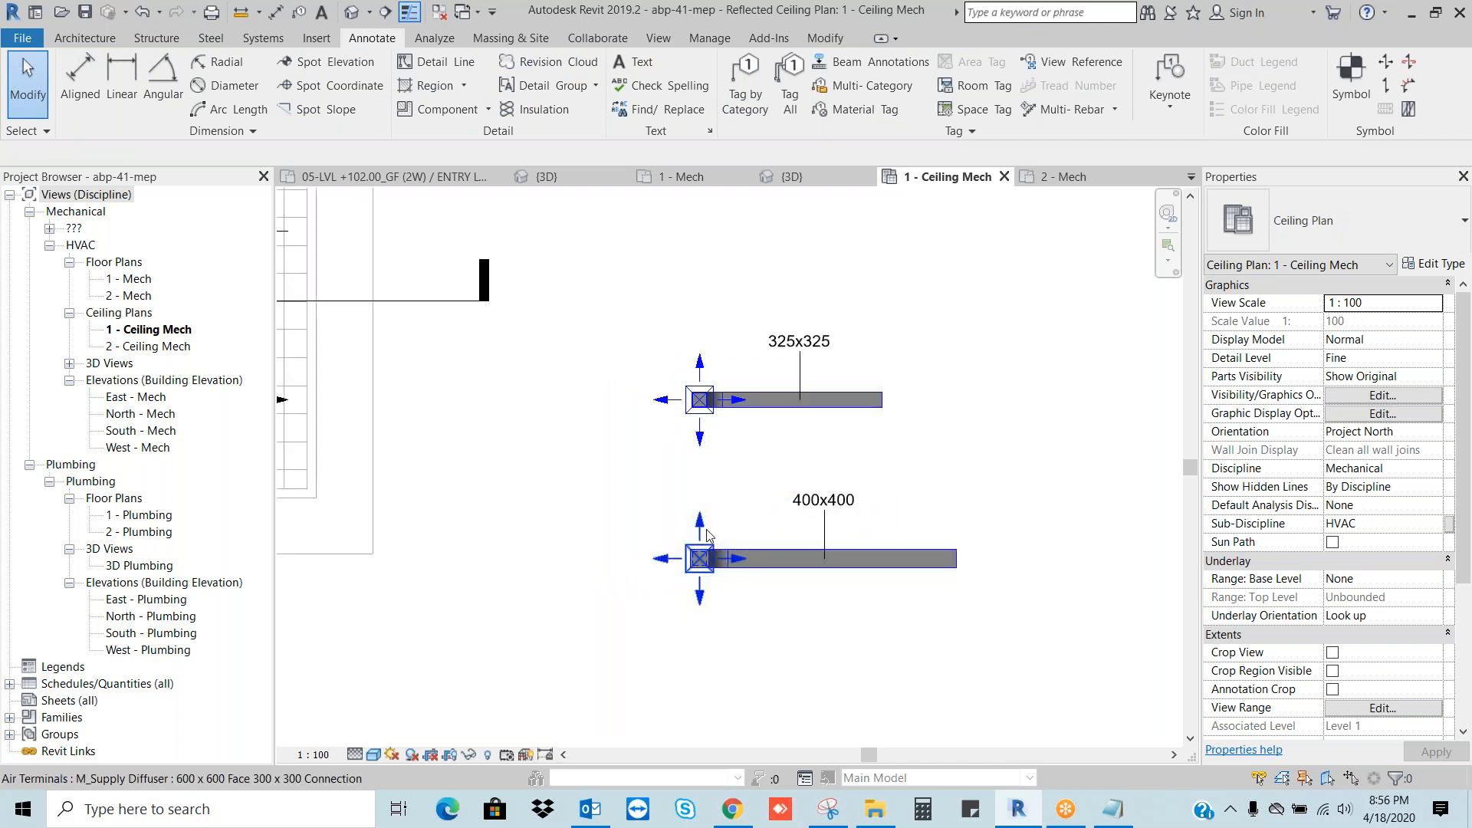
scroll(863, 556, "down", 2)
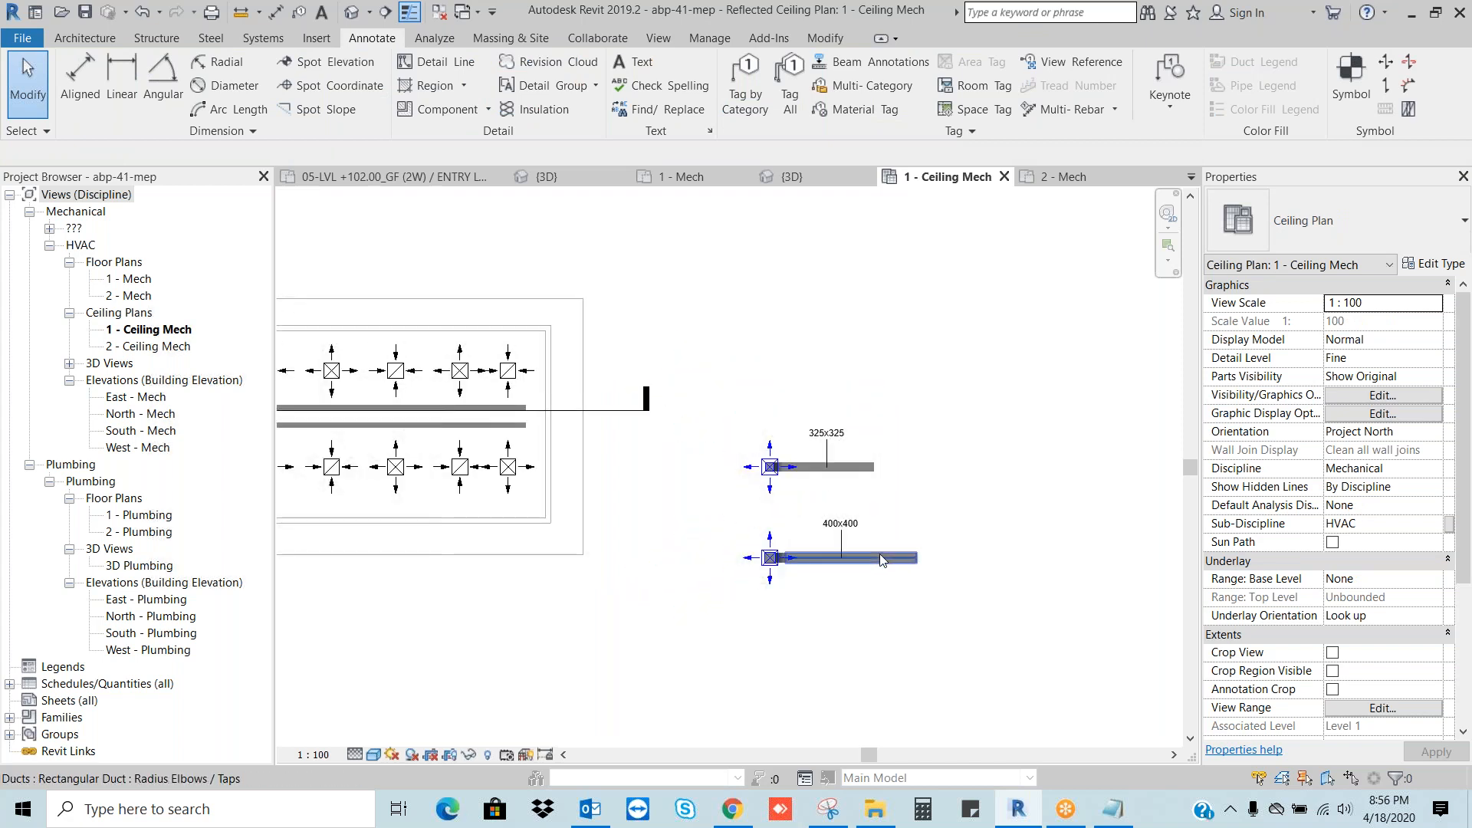
scroll(745, 426, "down", 2)
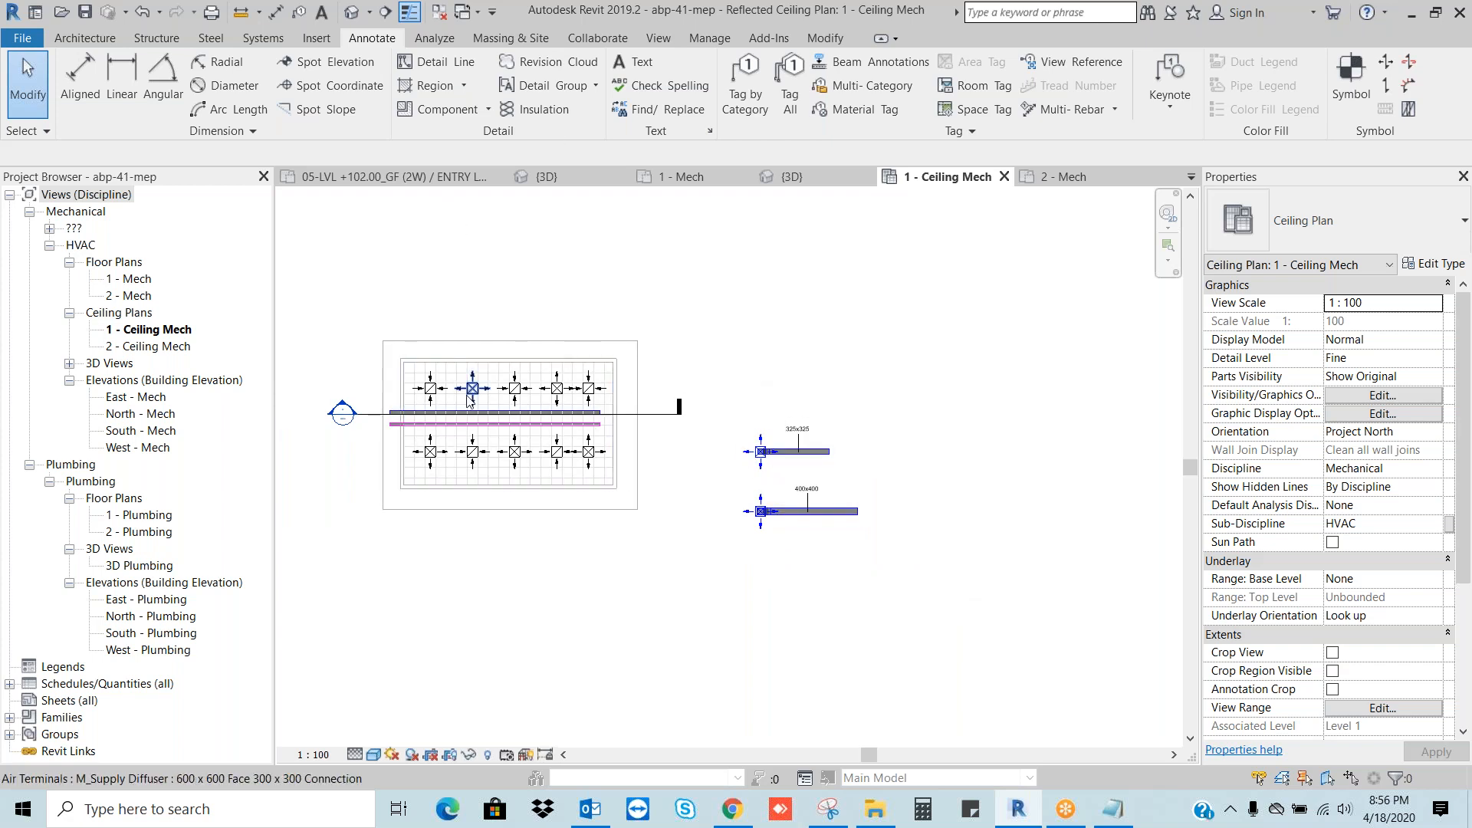
Draw a vertical section across both main ducts beside the upper row's second diffuser, with a far clip offset of about 1330 mm.
scroll(474, 451, "up", 4)
scroll(440, 416, "up", 1)
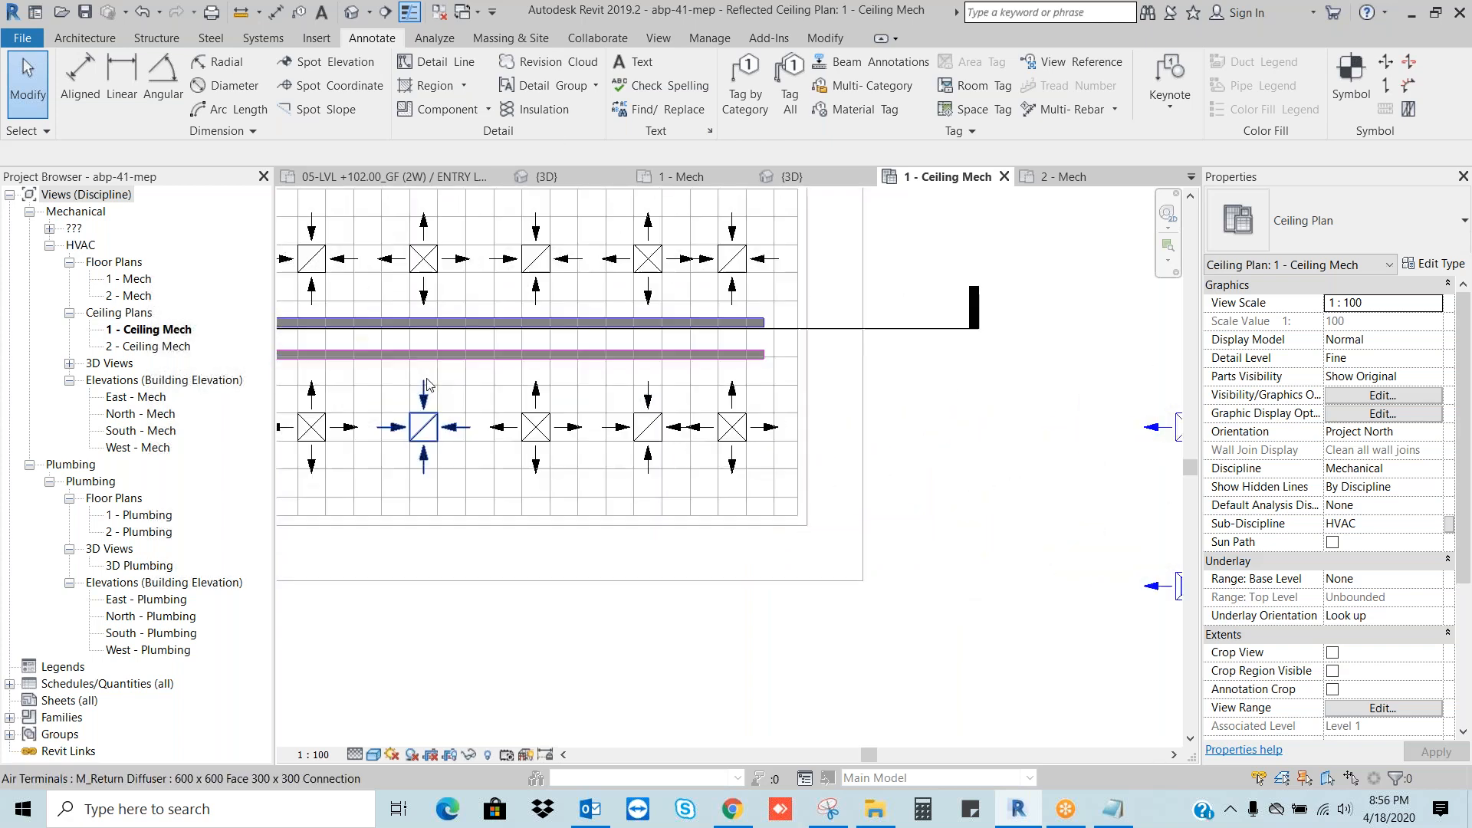
scroll(549, 408, "down", 1)
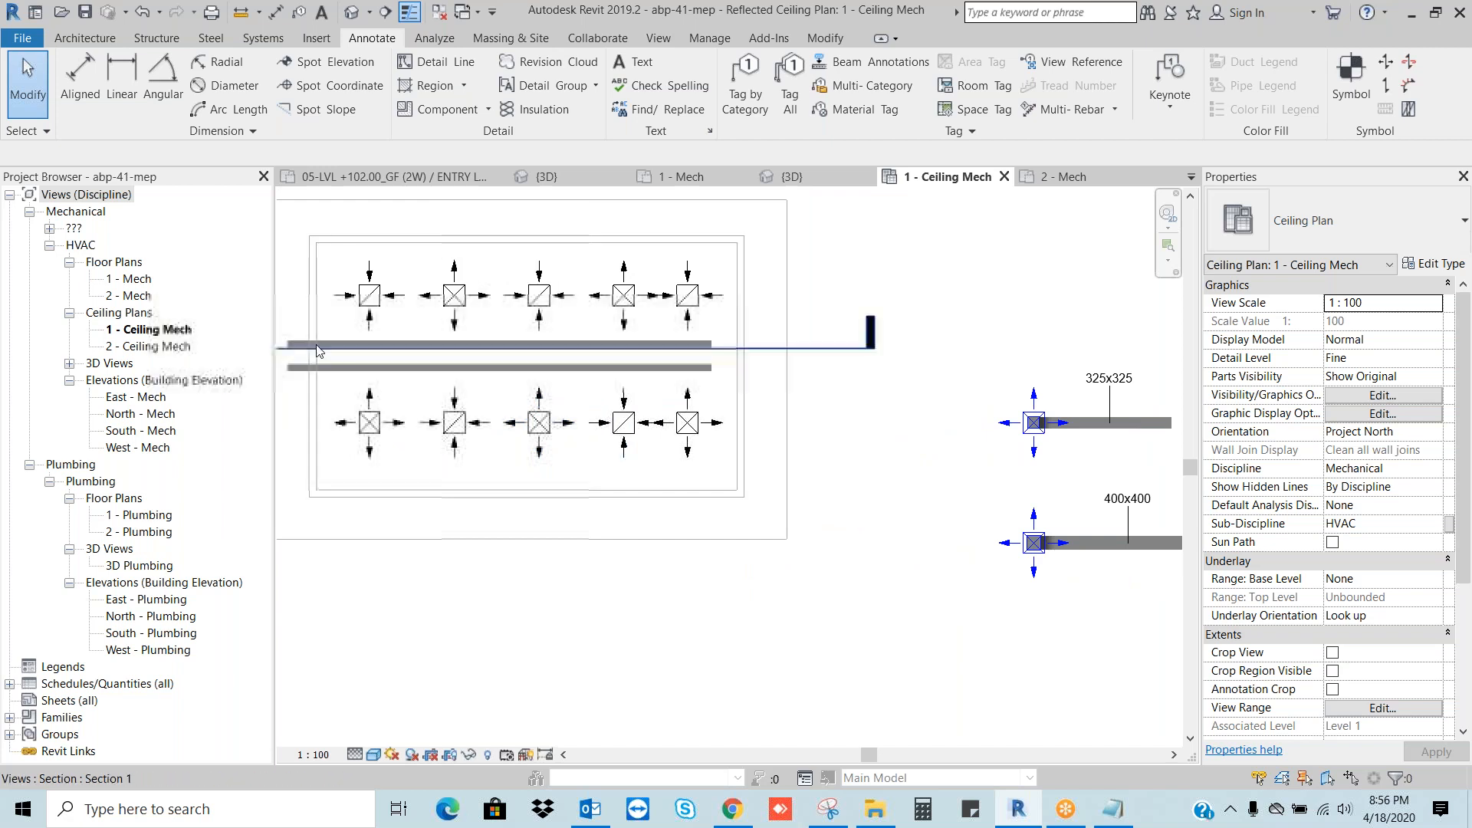
scroll(381, 342, "up", 2)
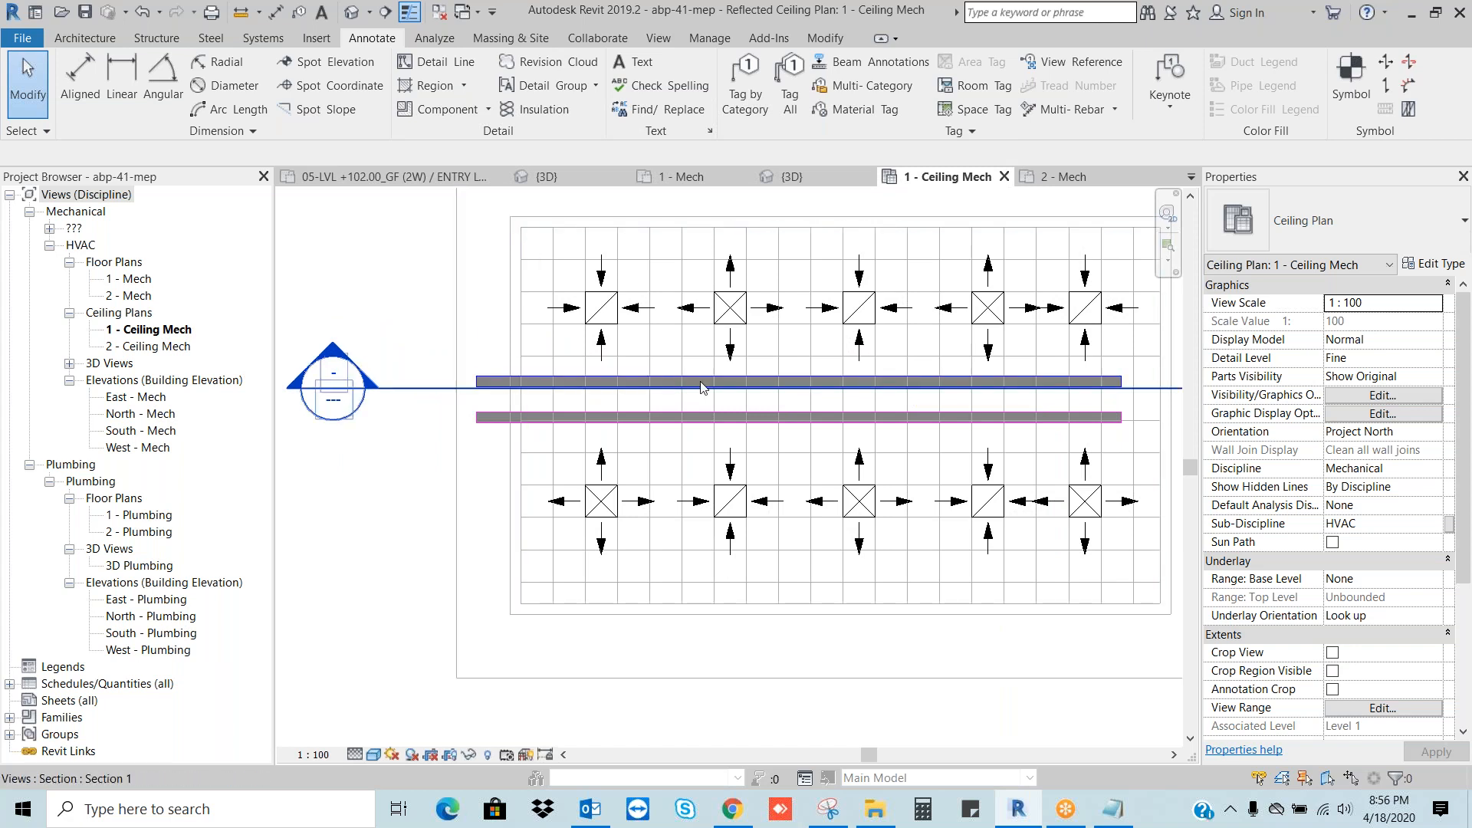
middle_click_drag(1068, 371, 966, 376)
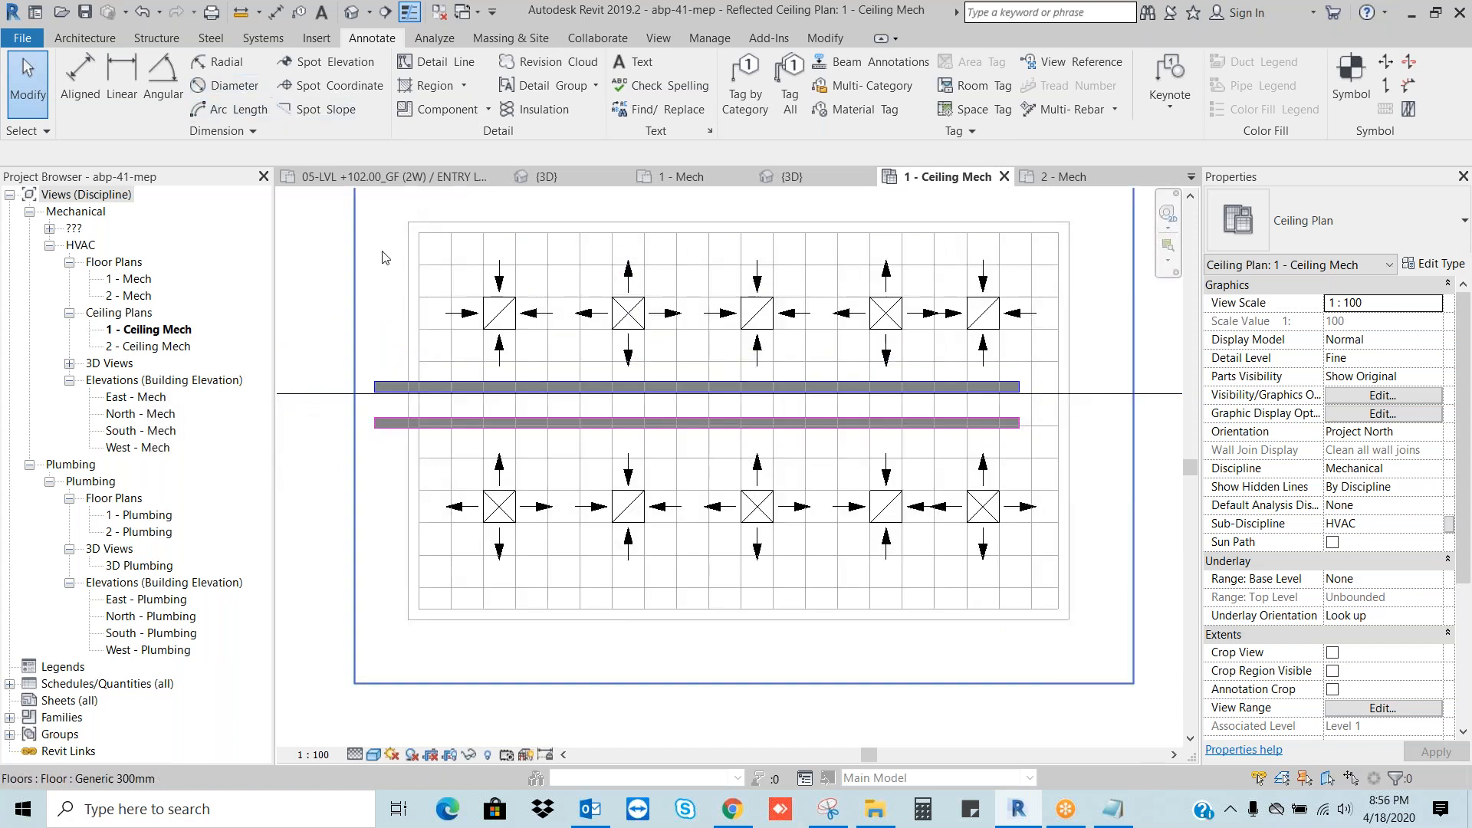
scroll(625, 304, "up", 2)
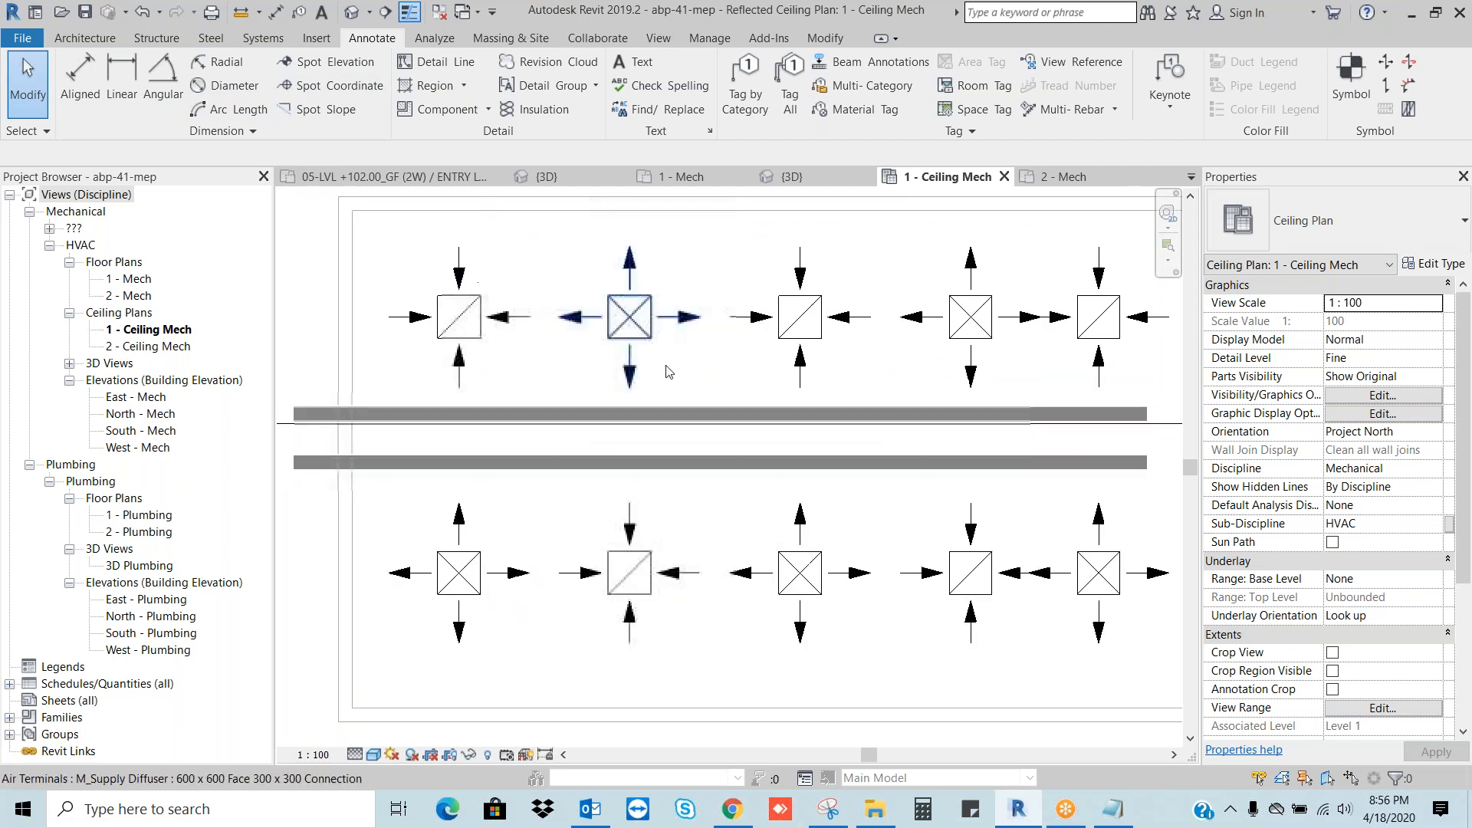
middle_click_drag(625, 303, 623, 362)
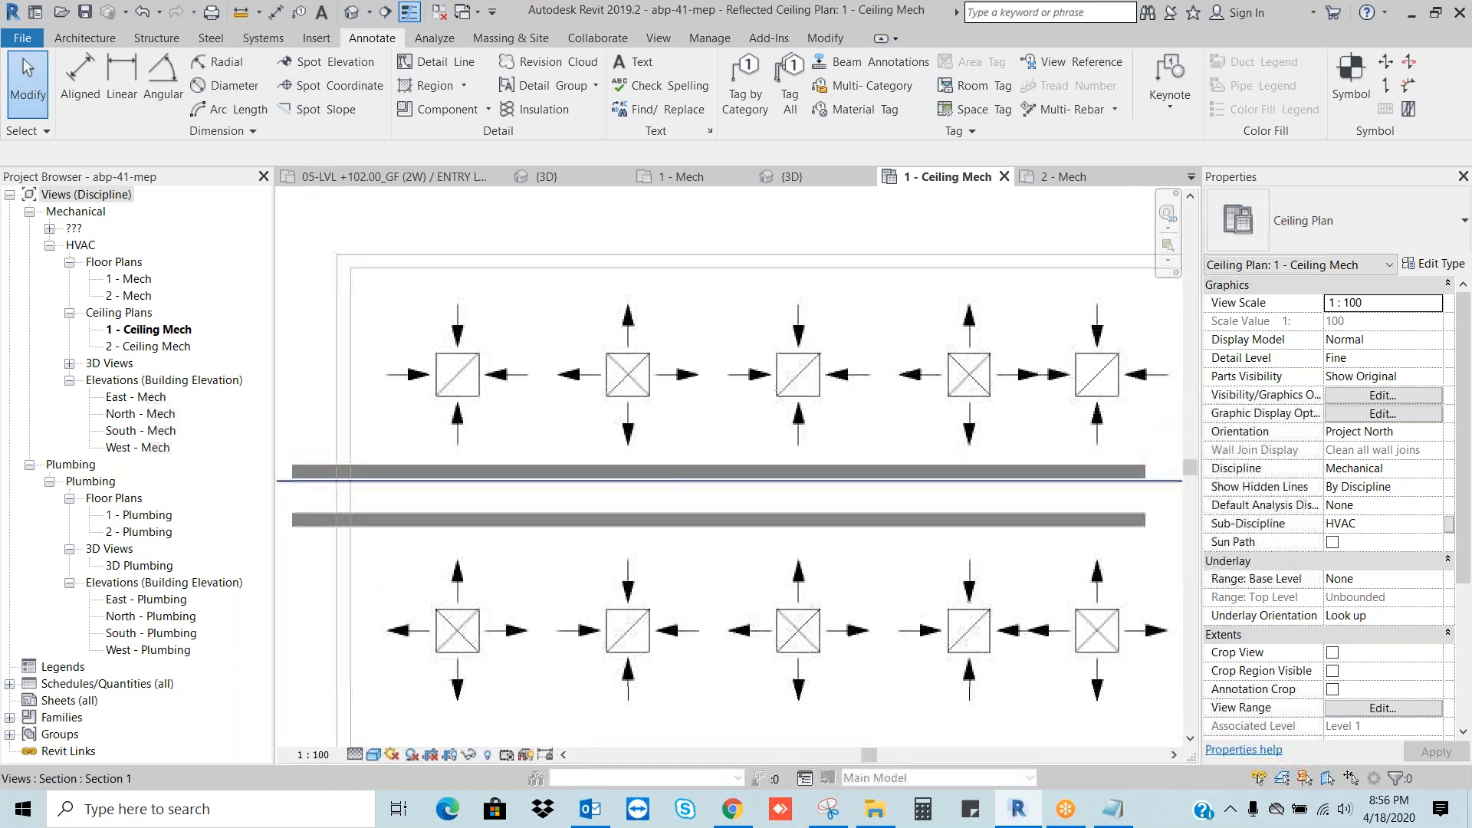
left_click(388, 14)
left_click(587, 289)
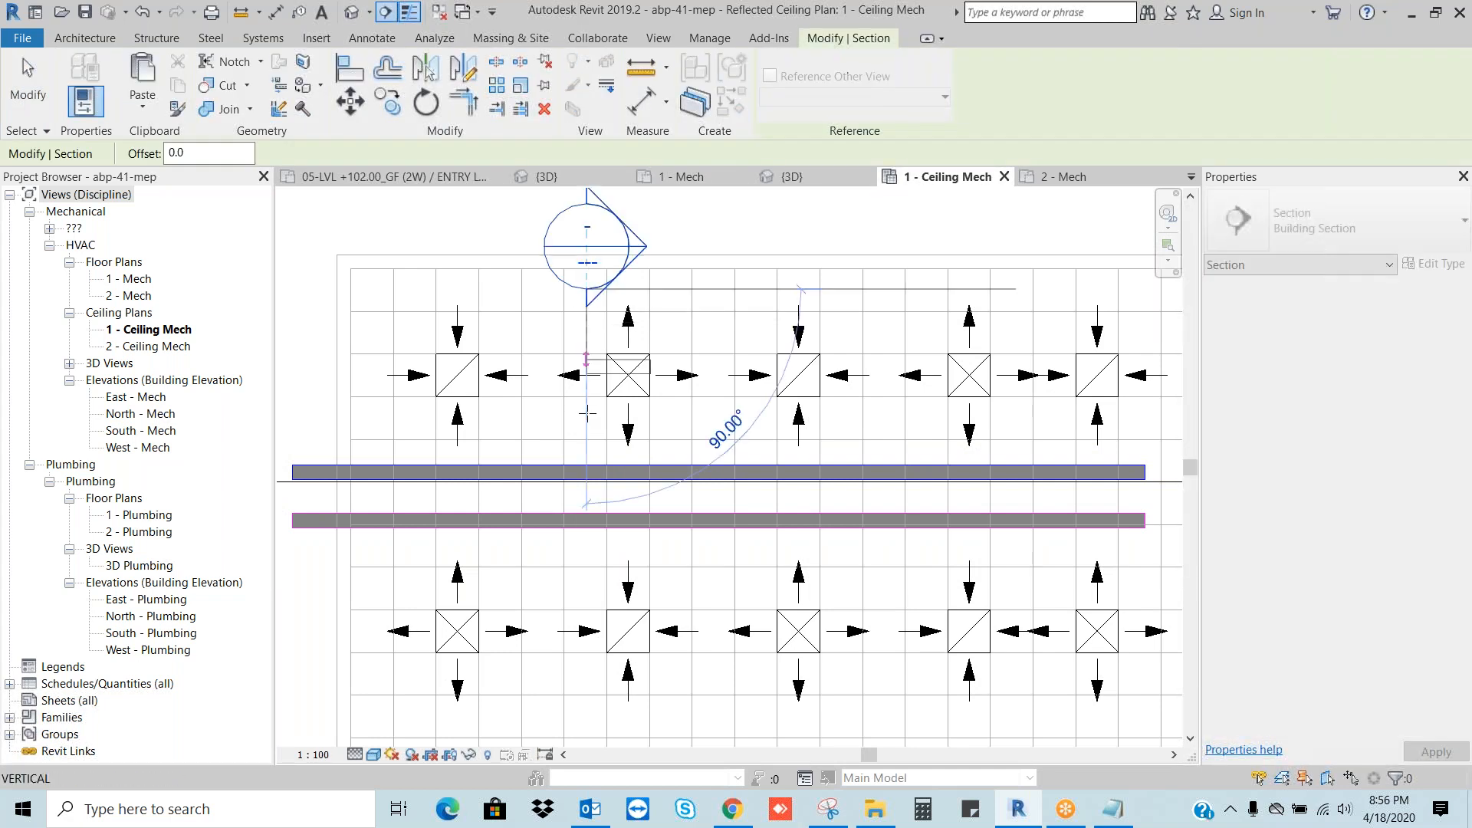
left_click(587, 558)
left_click_drag(699, 422, 681, 424)
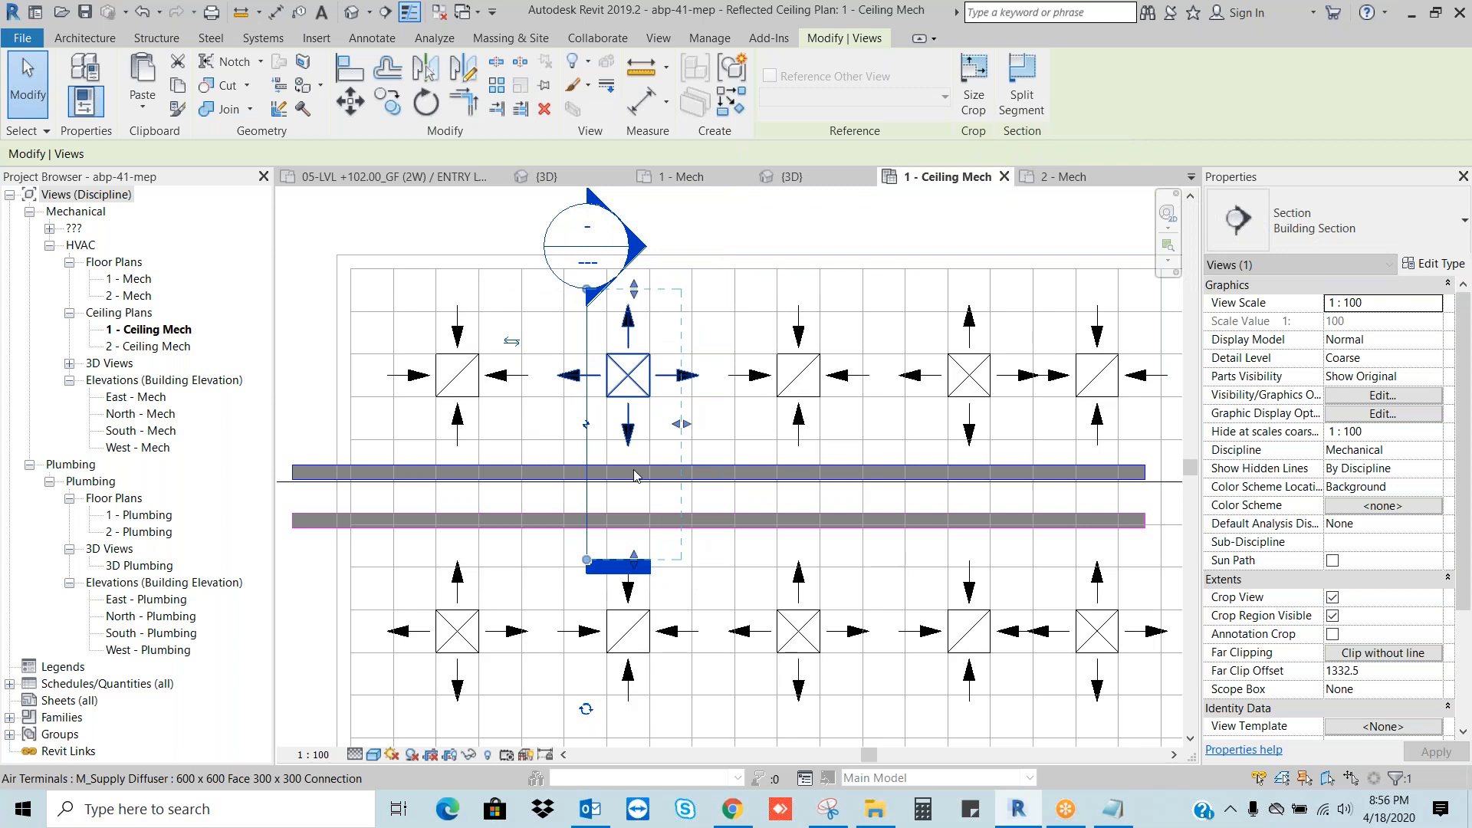
Open the new section's view to show the ends of both main ducts above the ceiling.
right_click(582, 331)
left_click(661, 434)
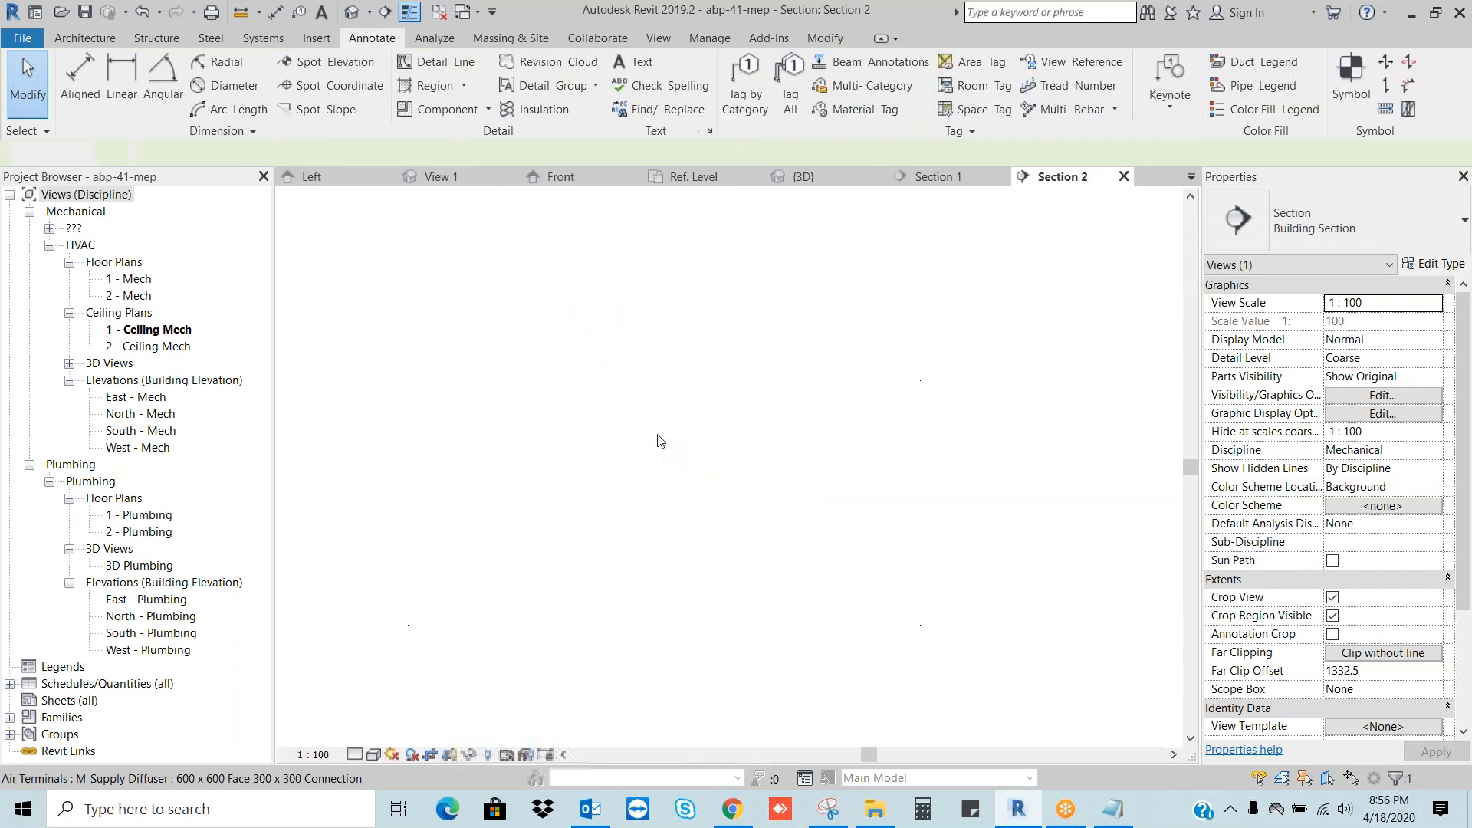
scroll(741, 398, "up", 5)
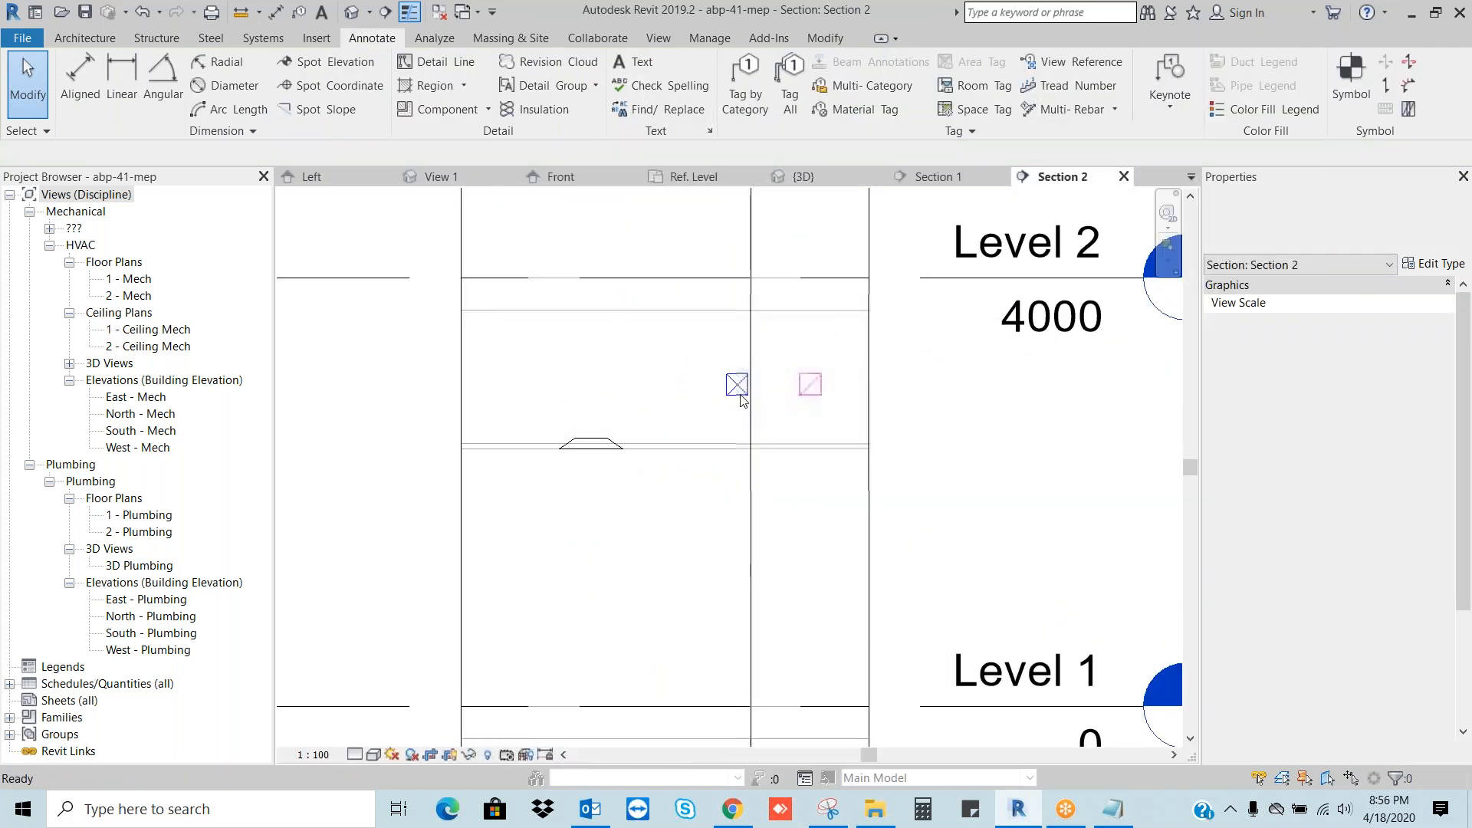
Try middle offsets of 2750 mm and 3500 mm on the two main ducts in the section.
left_click(739, 391)
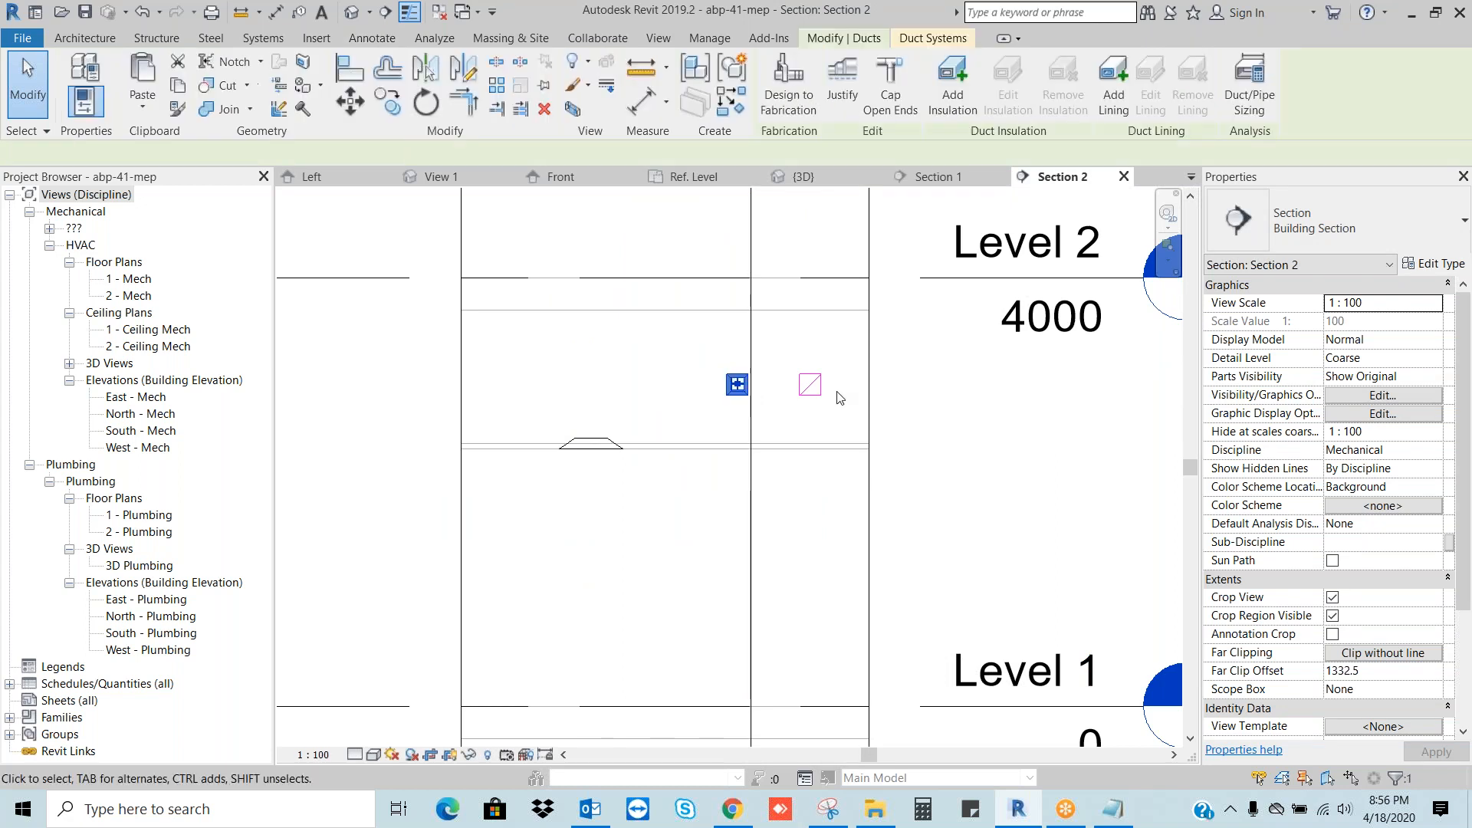
left_click(810, 389, "ctrl")
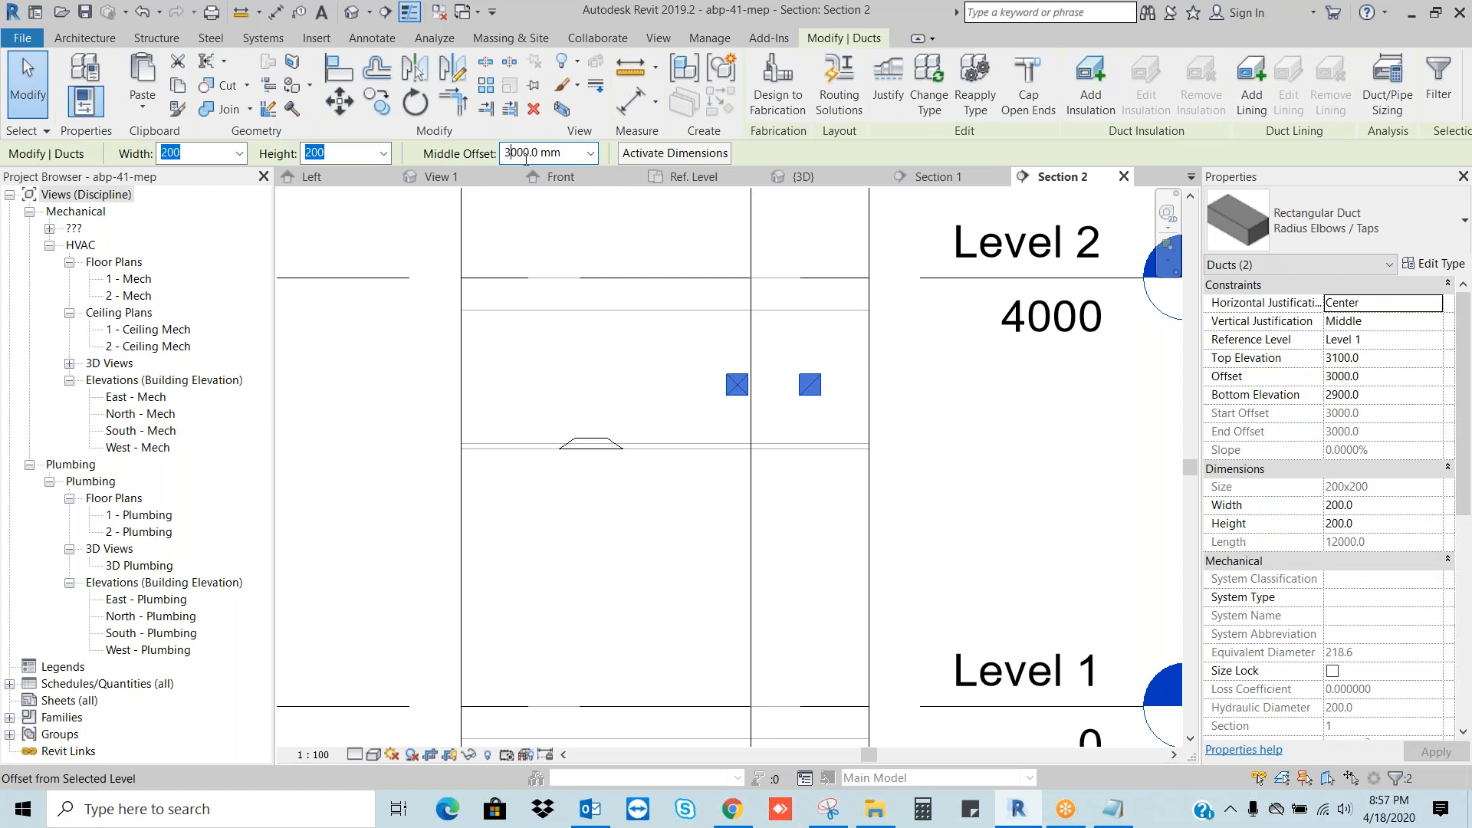
scroll(528, 161, "up", 1)
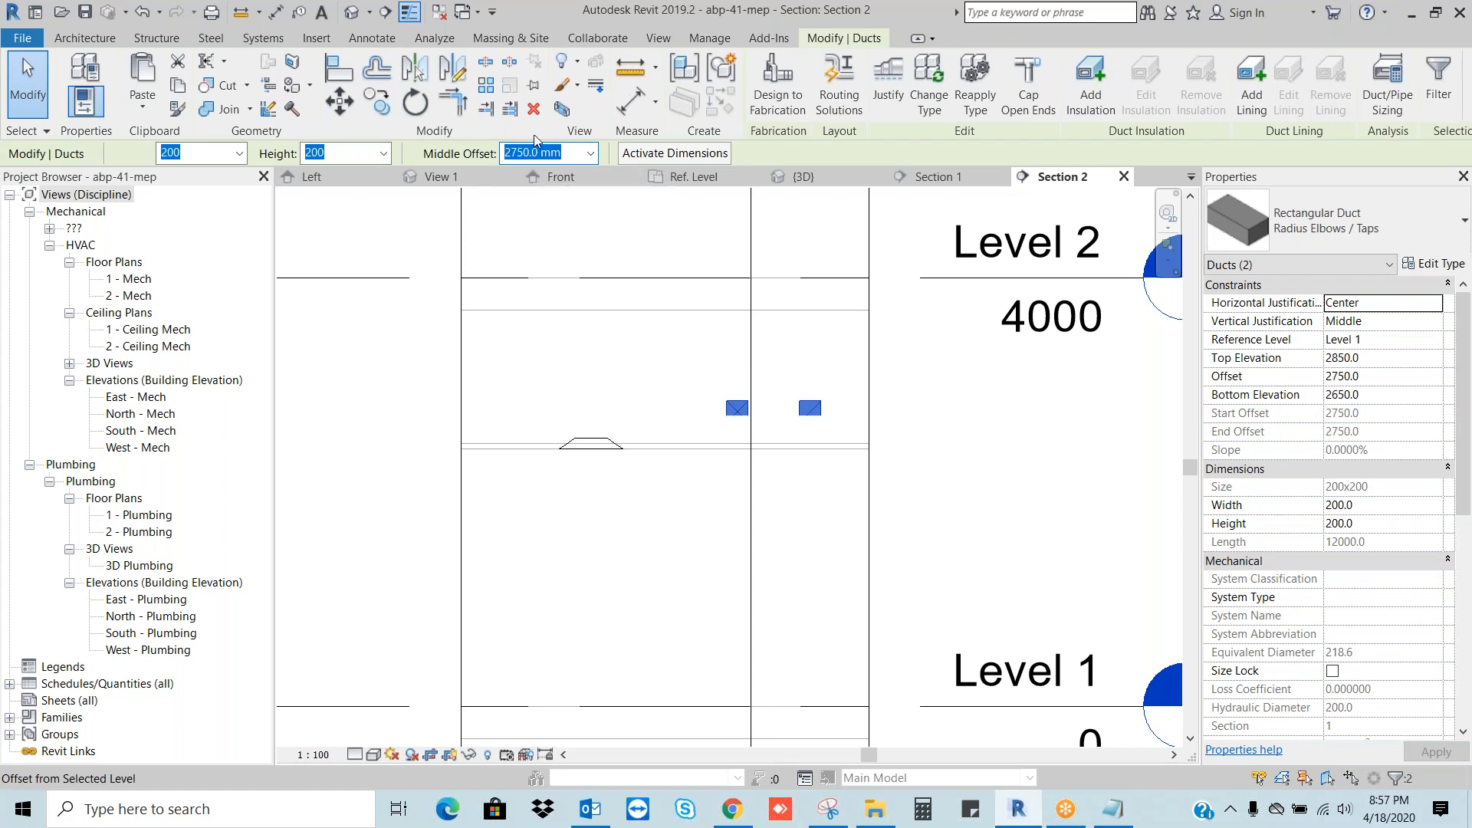
type("3500")
key("Return")
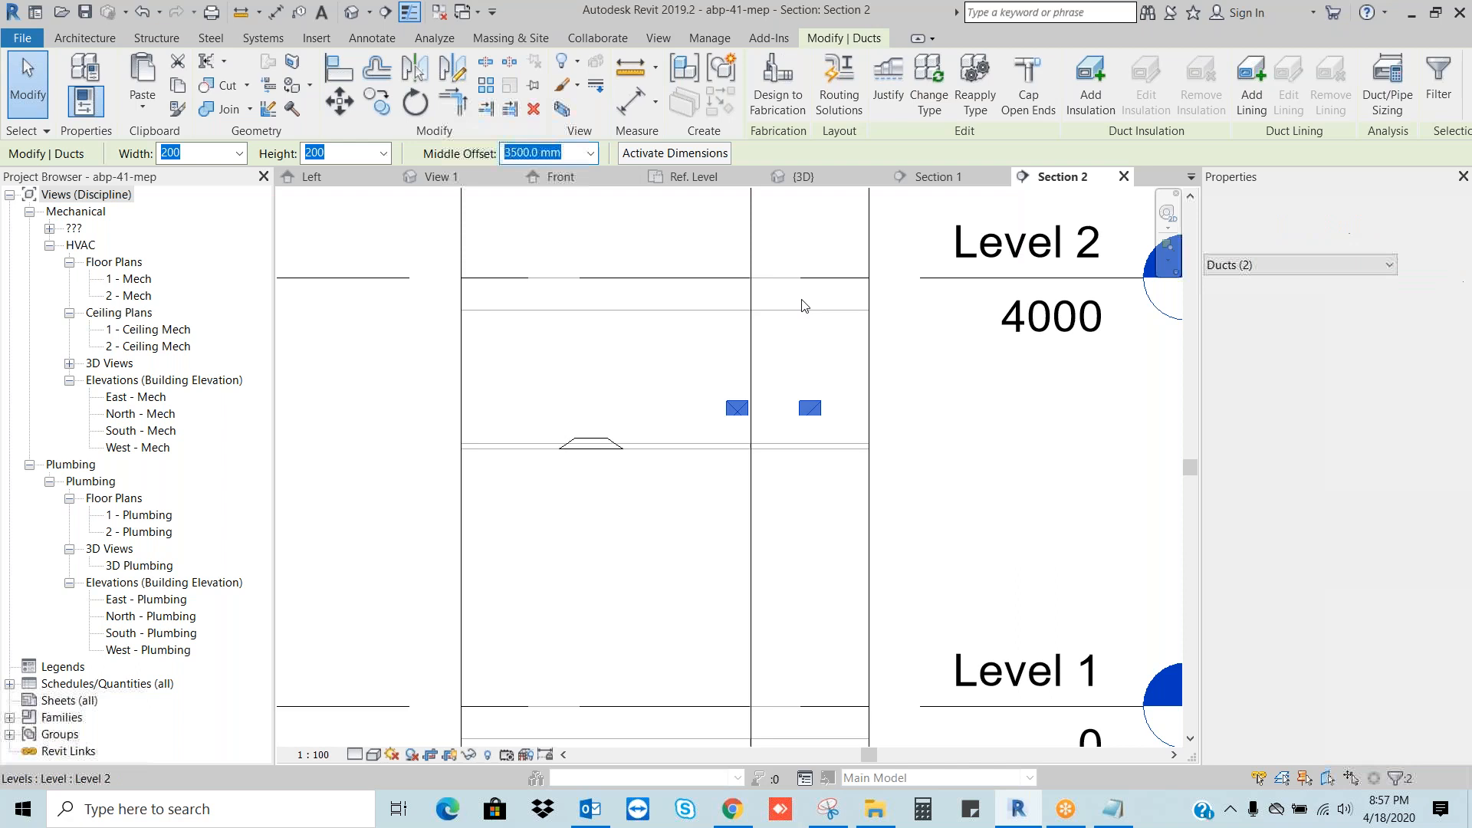
left_click(963, 388)
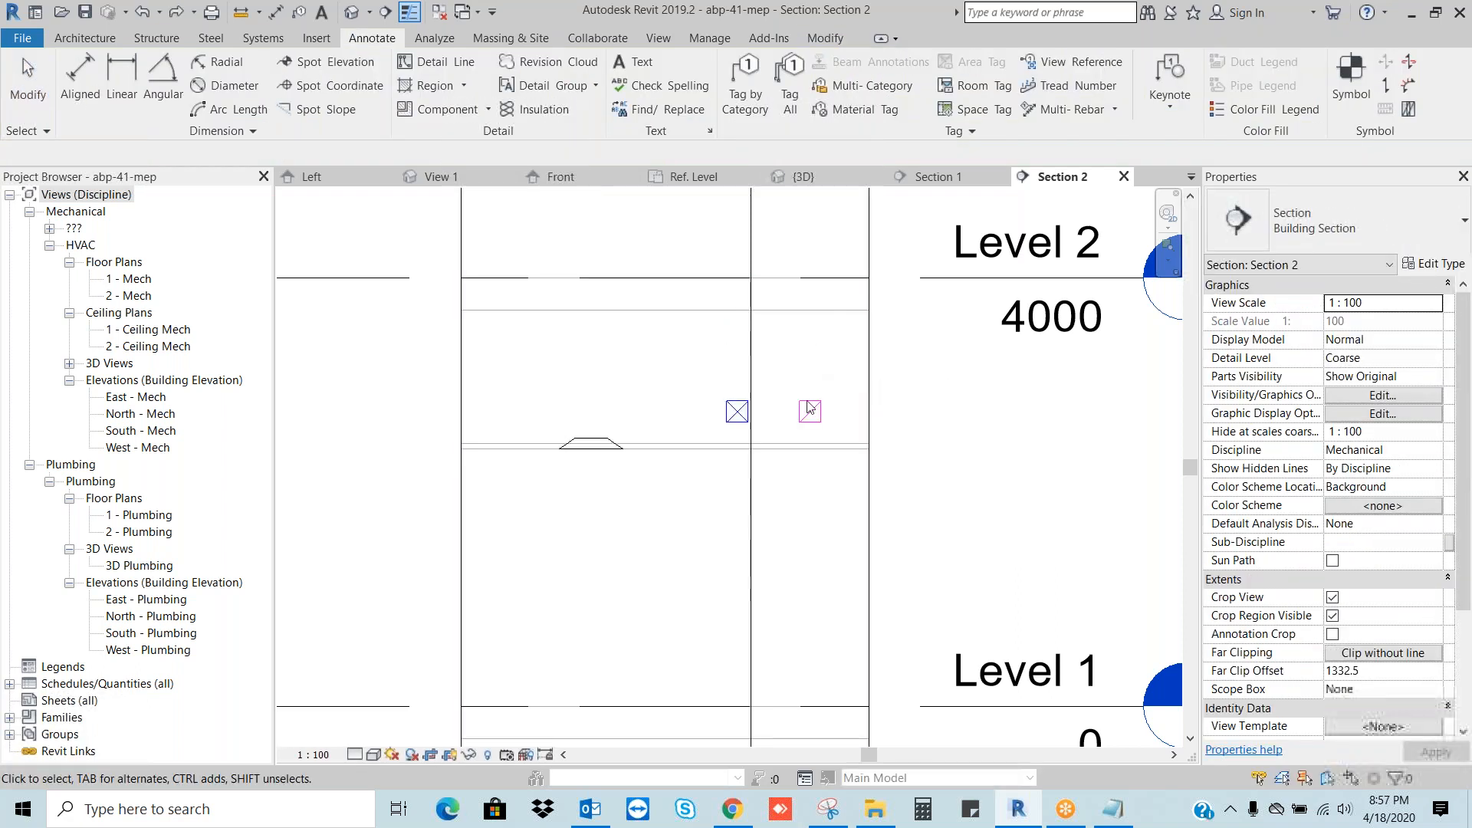
Set the middle offset of both the supply and return main ducts to 3500 mm.
left_click(736, 412)
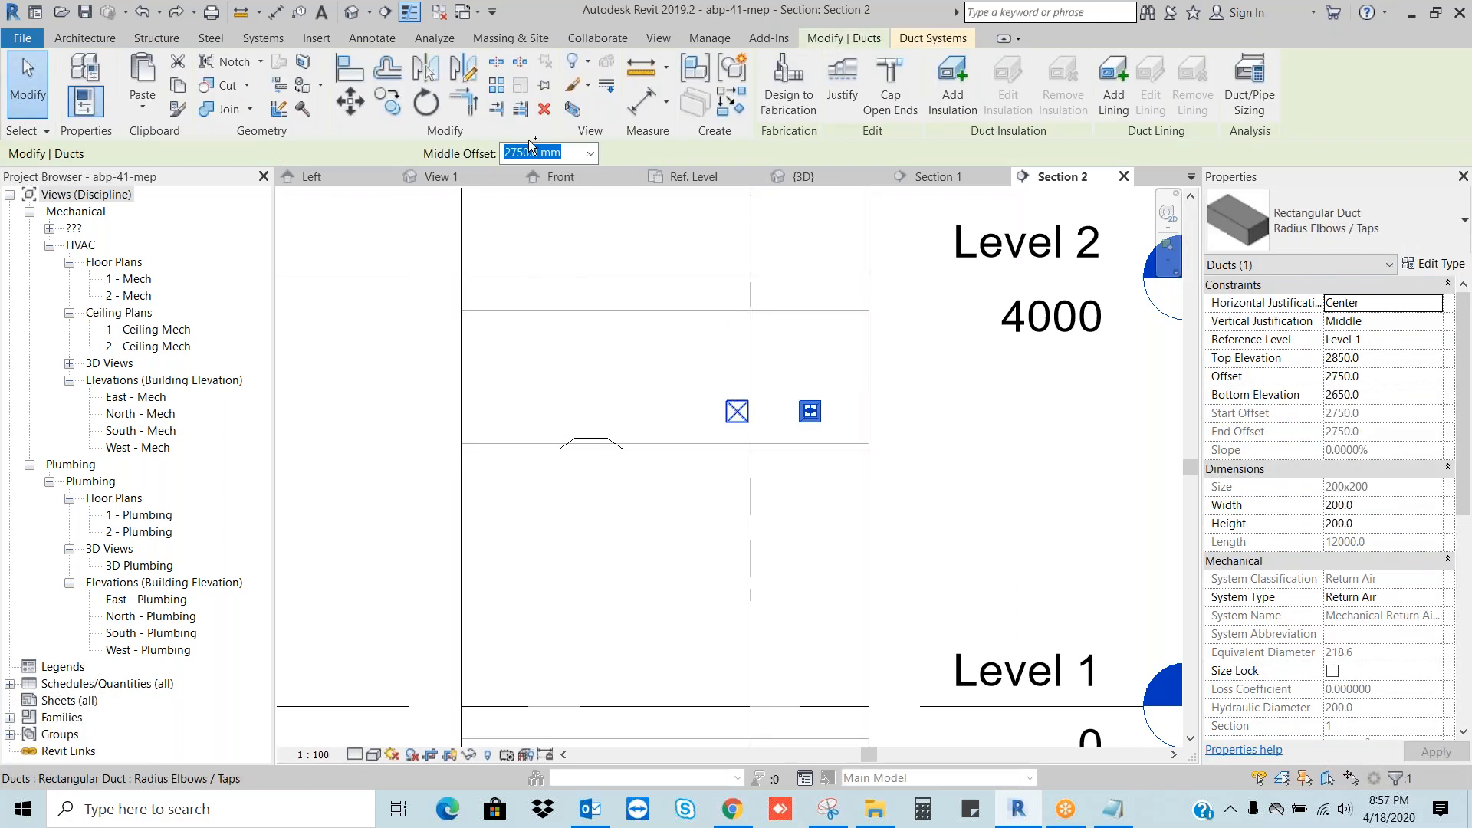
left_click(810, 412, "ctrl")
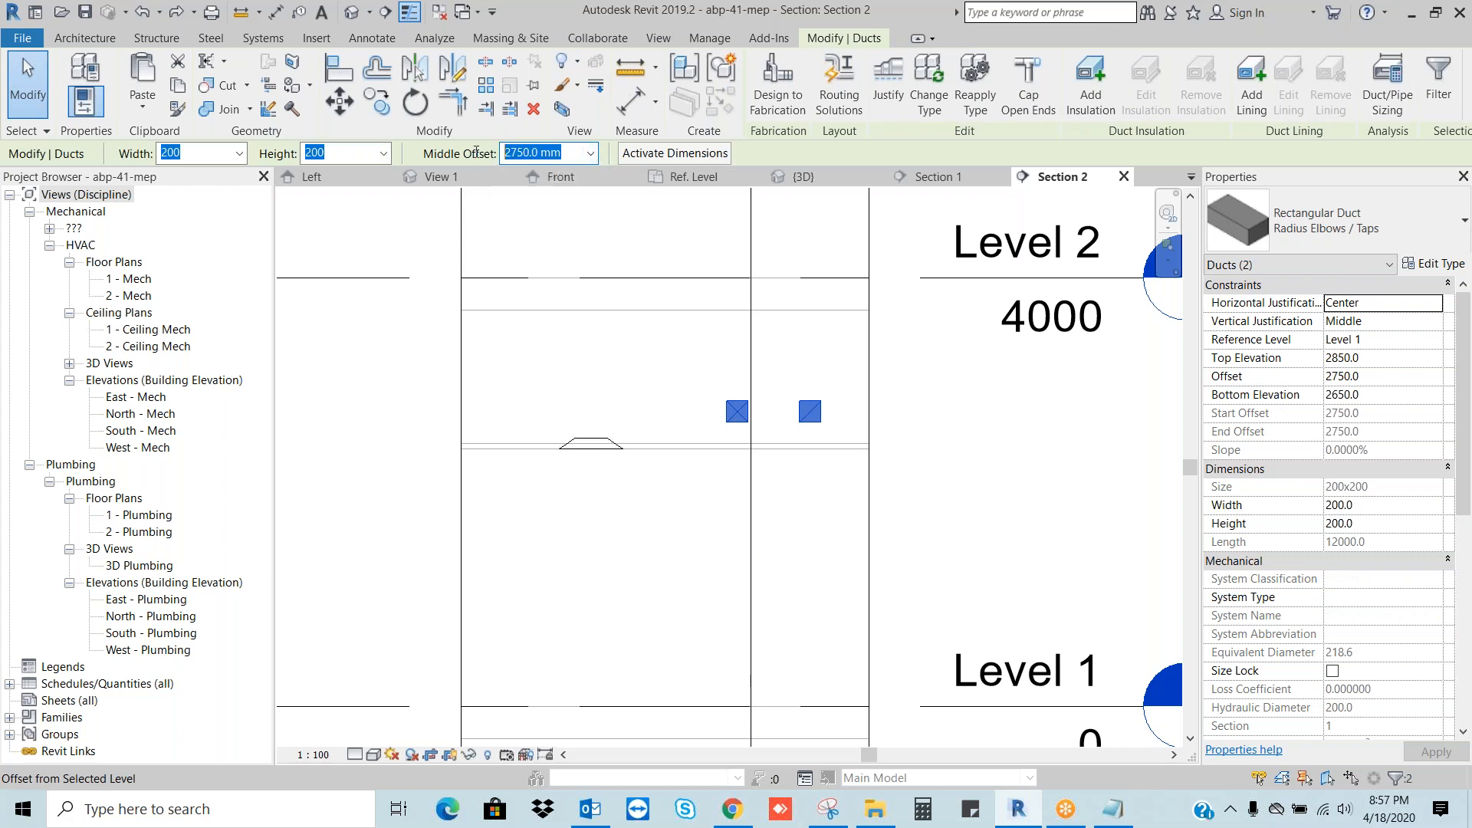
type("3500")
key("Return")
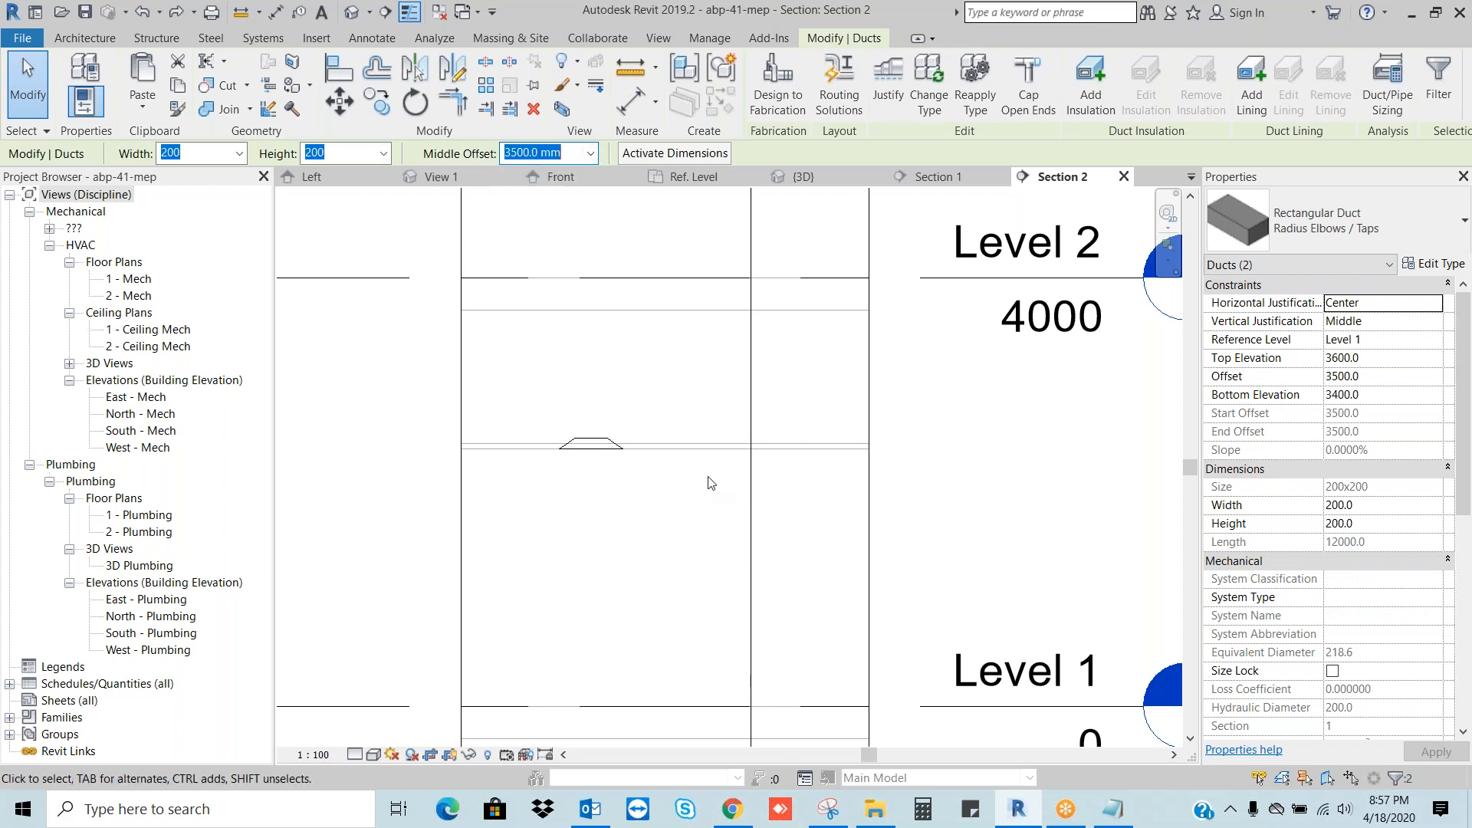
scroll(717, 379, "down", 2)
left_click(859, 429)
Draw a 150 x 150 mm duct from the supply diffuser up to the 3500 mm level and across, ending short of the supply main.
scroll(858, 414, "up", 5)
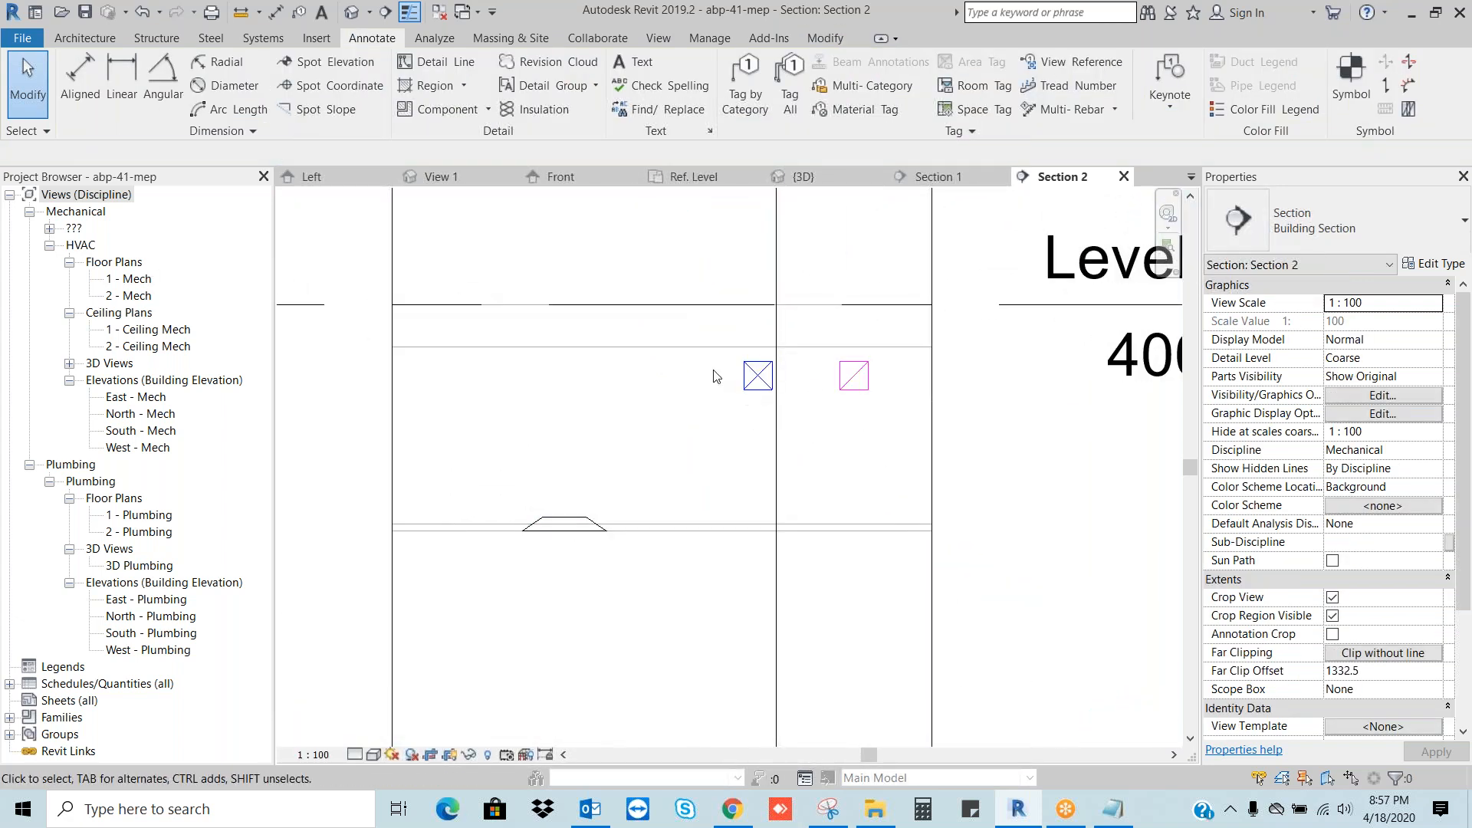
left_click(260, 43)
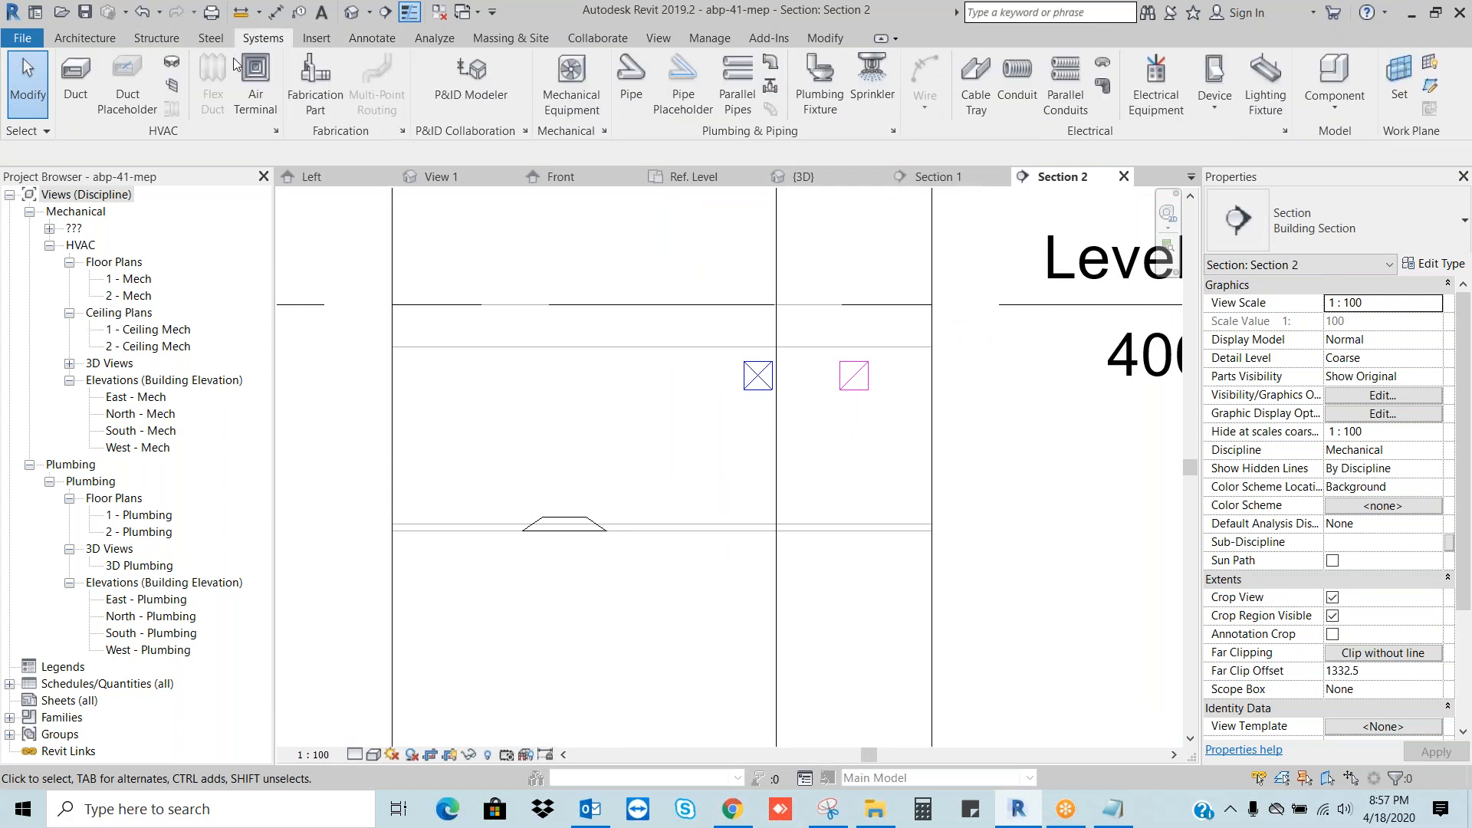
left_click(86, 84)
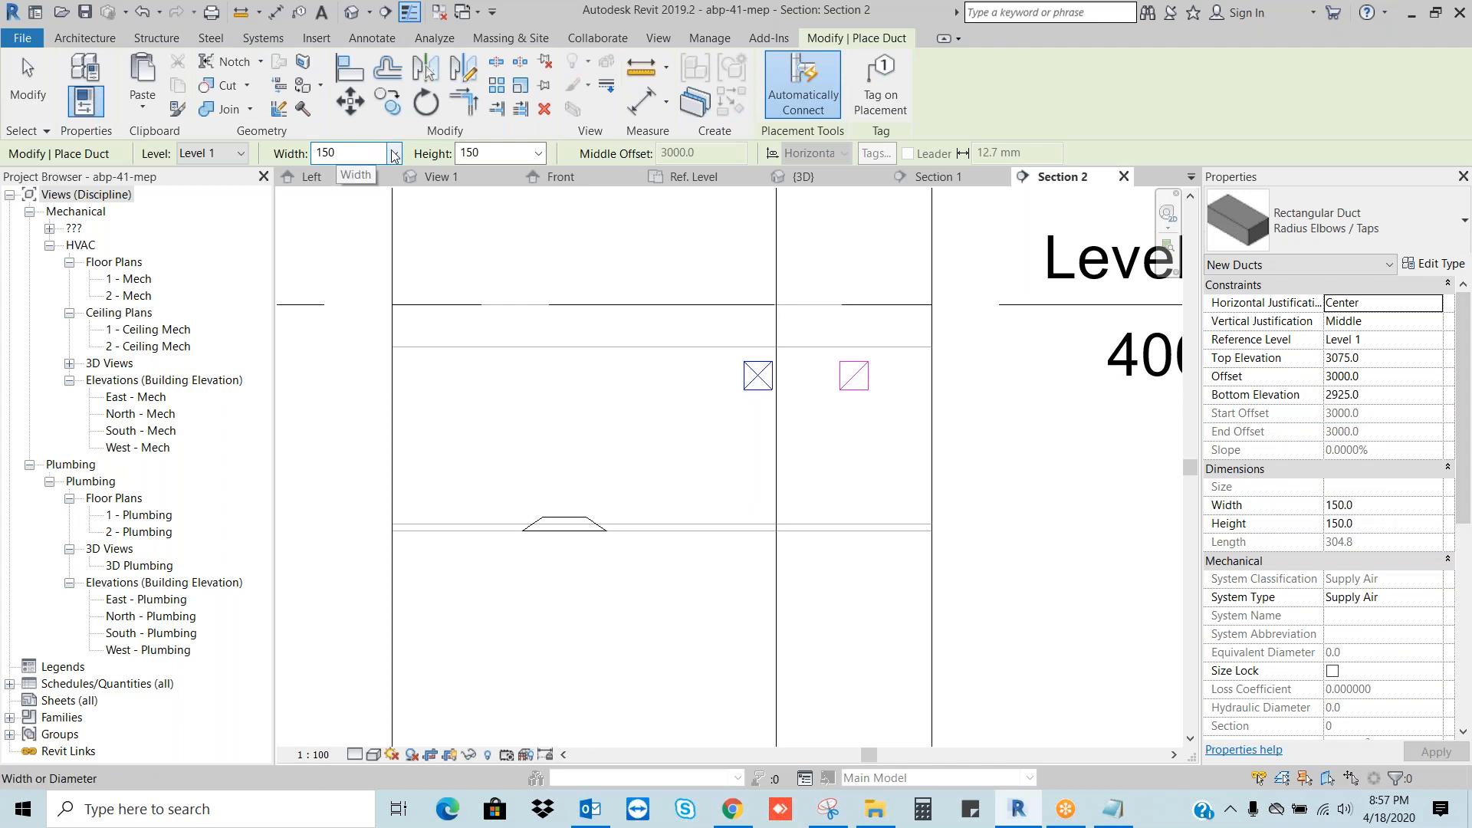
left_click(564, 517)
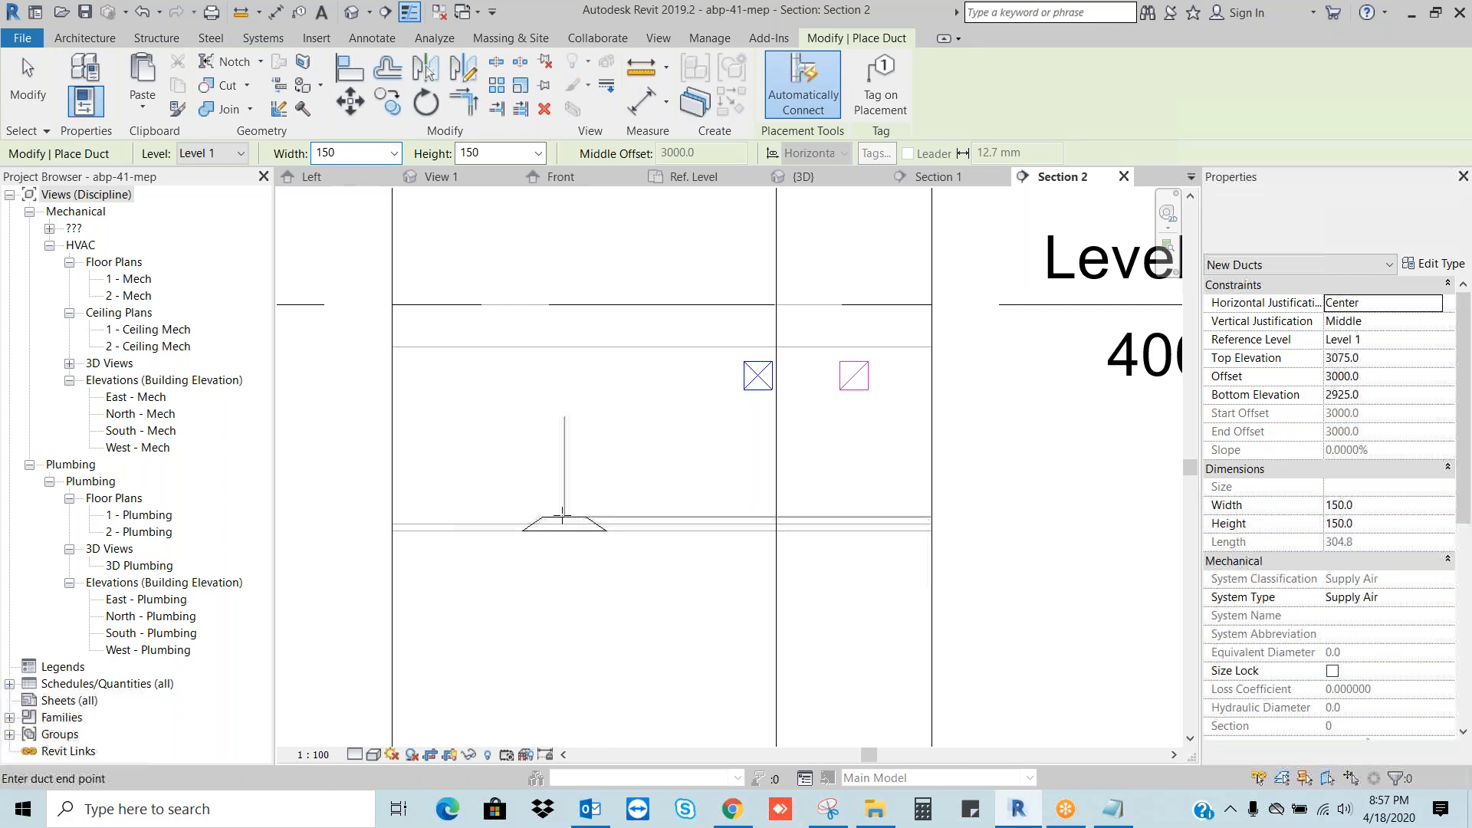
left_click(563, 376)
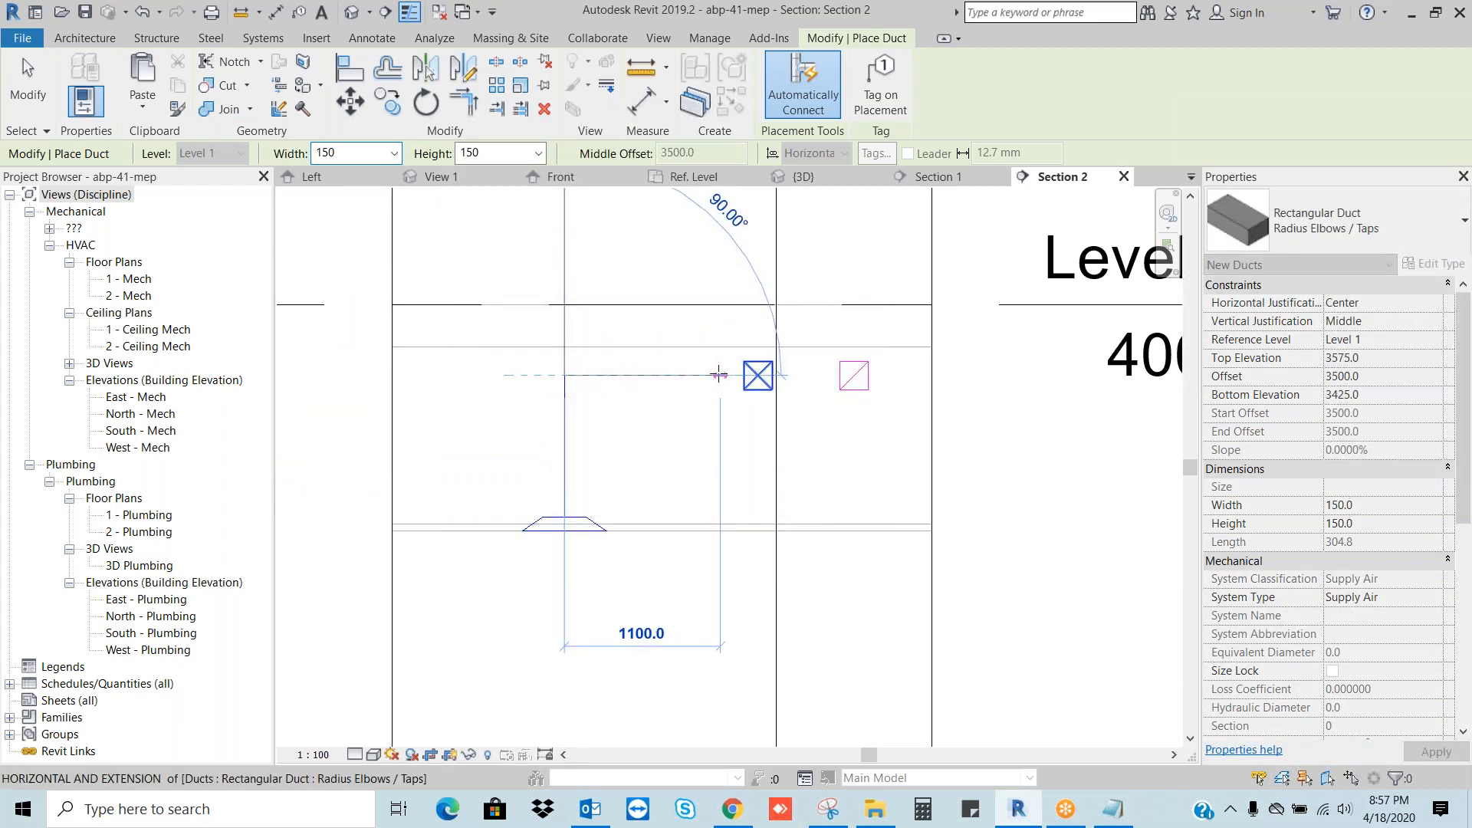
left_click(706, 375)
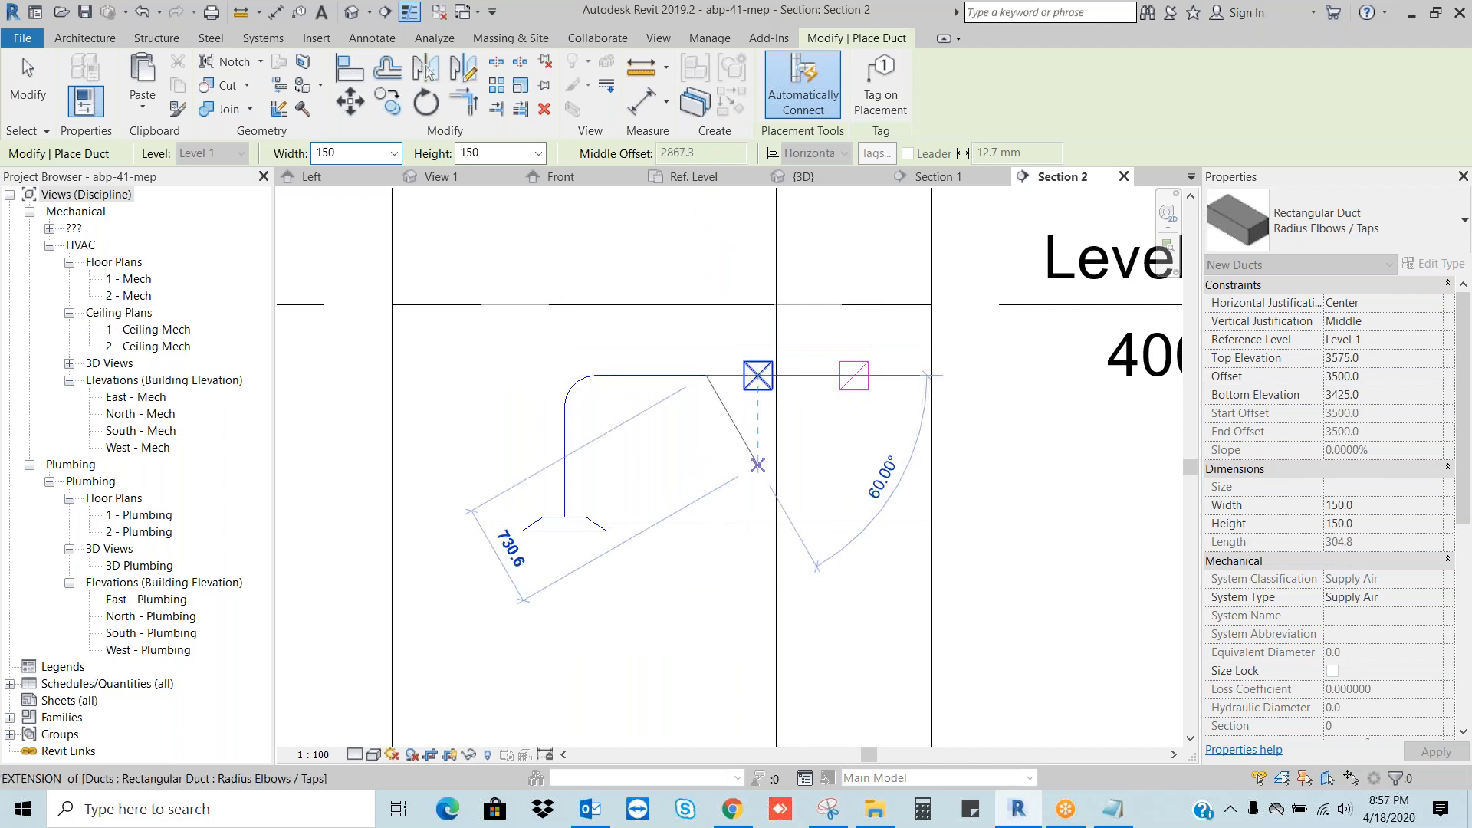
key("Escape")
key("Escape")
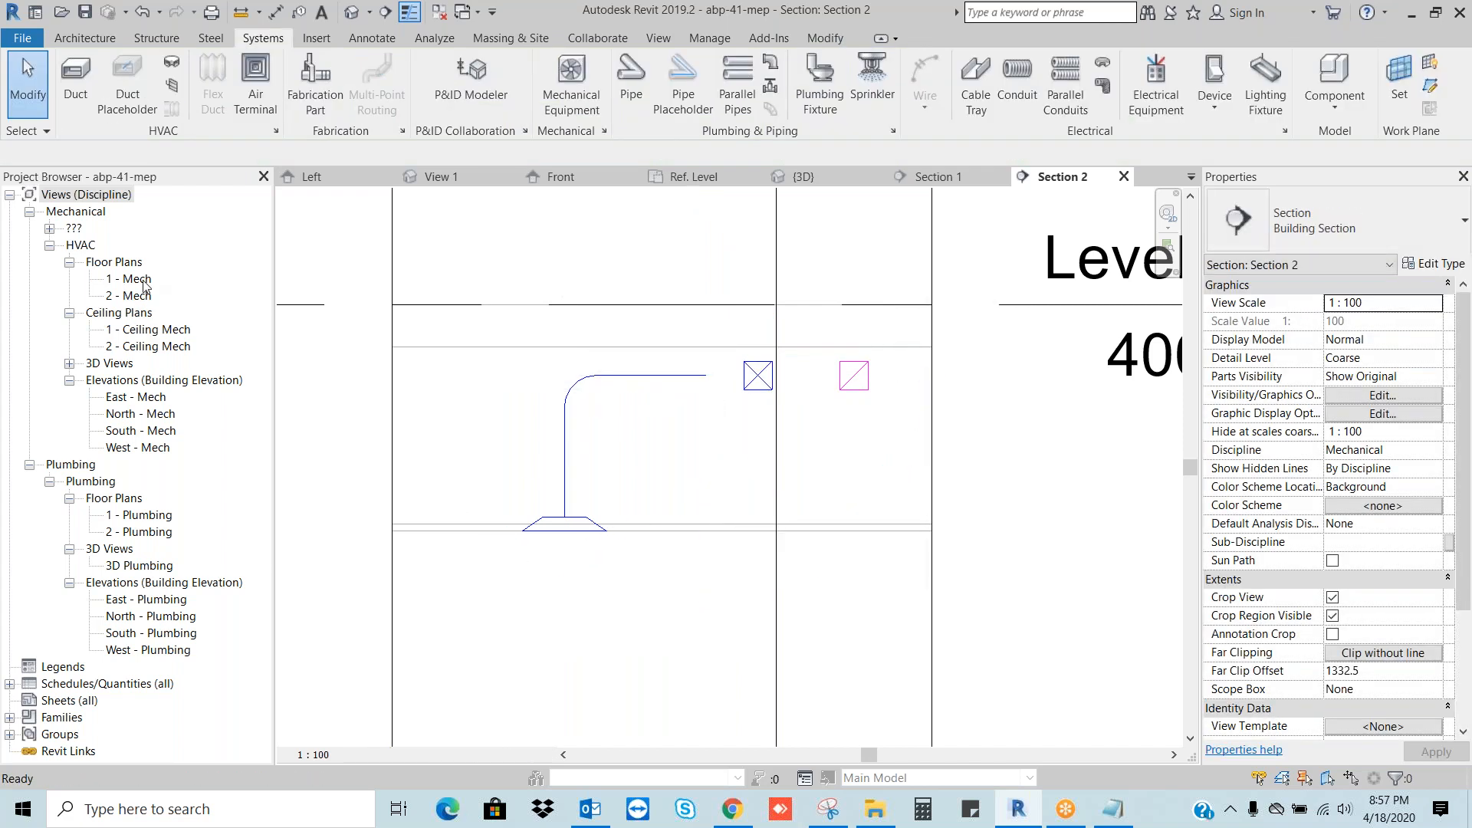
In the 1 - Mech floor plan, extend the diffuser's branch duct to the supply main with Trim/Extend Single Element.
double_click(143, 282)
middle_click_drag(805, 429, 1235, 464)
scroll(716, 368, "up", 6)
scroll(811, 394, "up", 3)
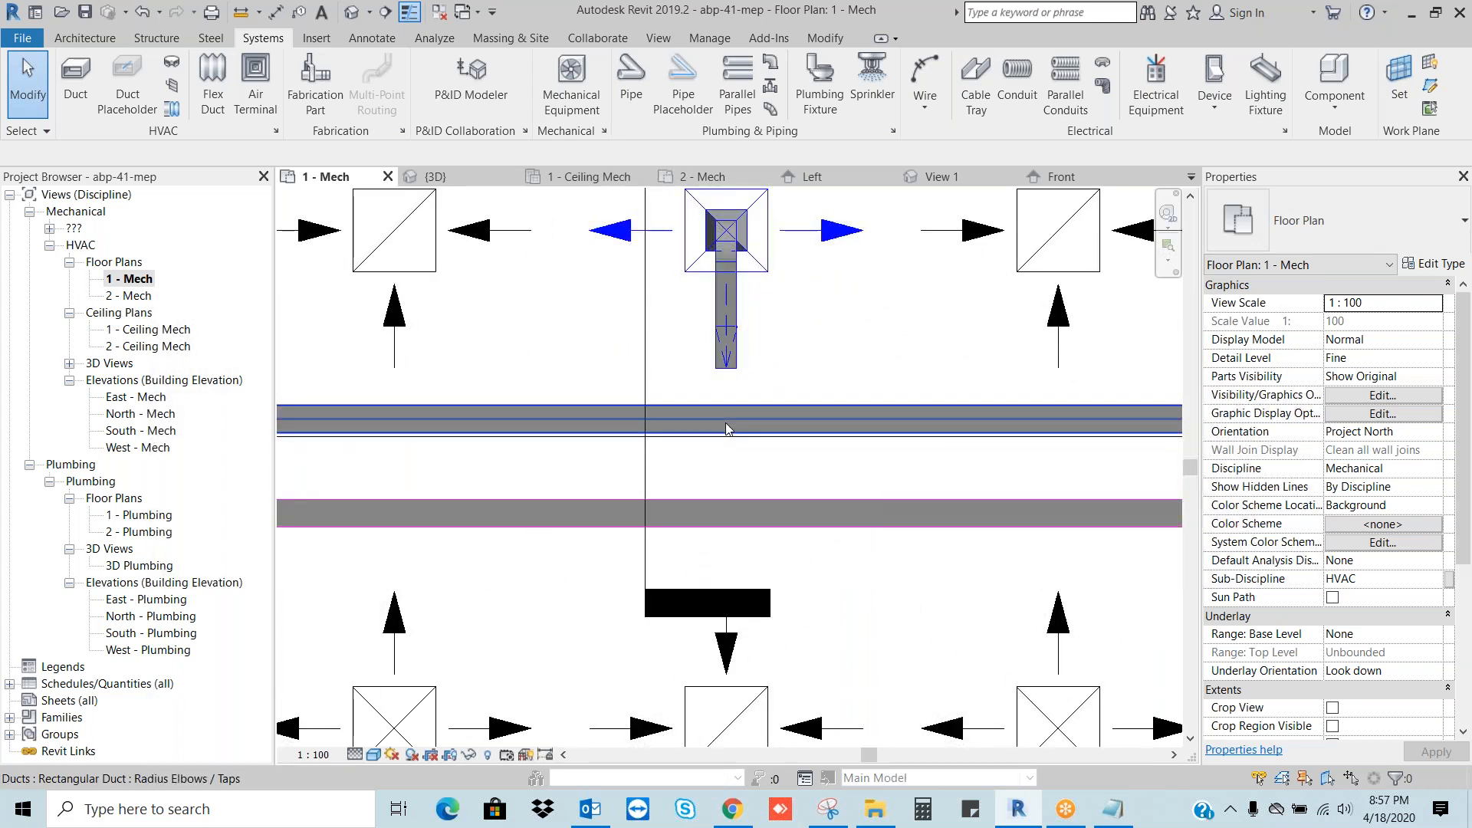
middle_click_drag(726, 422, 719, 523)
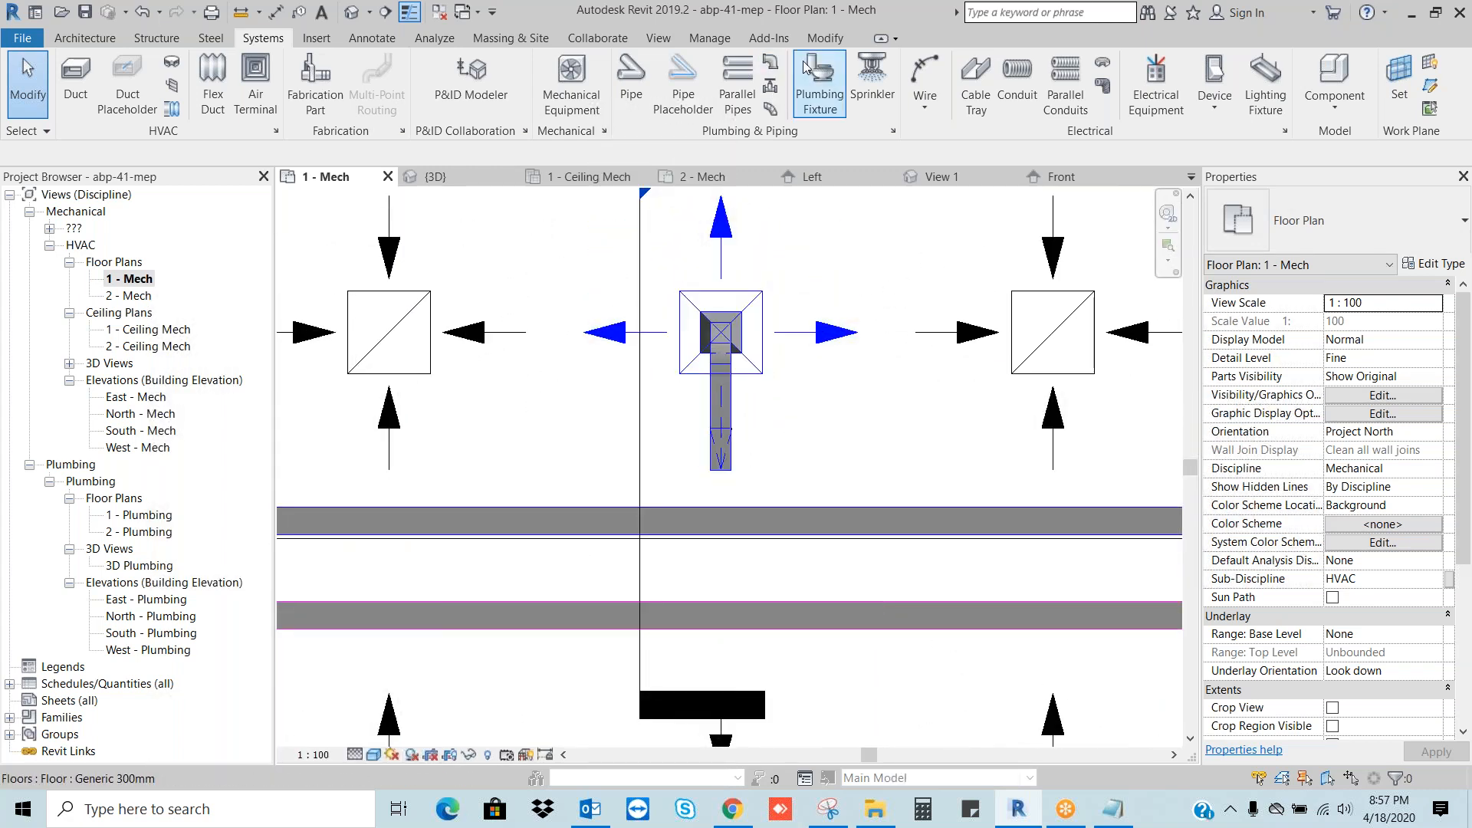
left_click(824, 38)
left_click(496, 109)
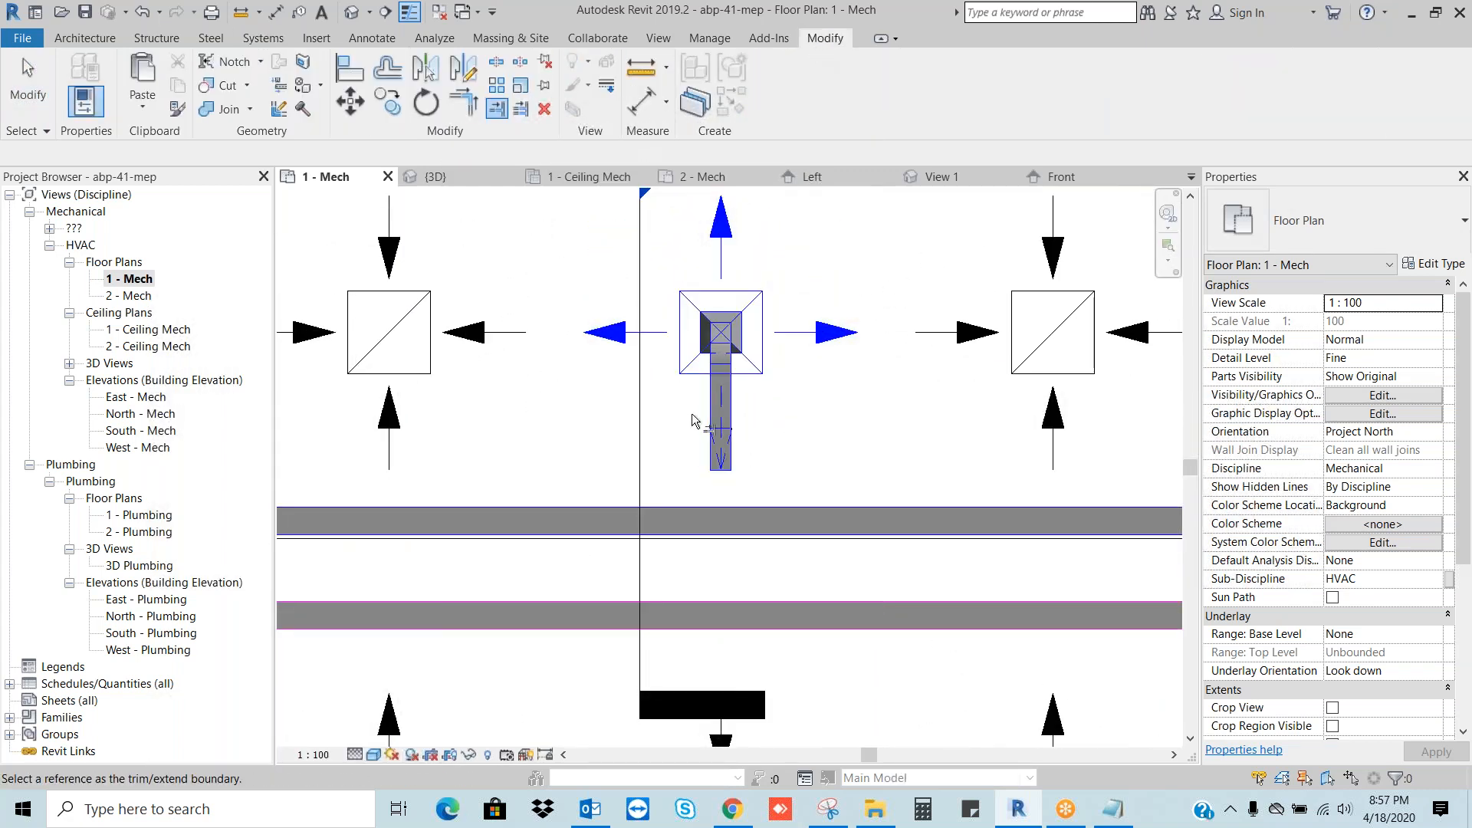
left_click(736, 516)
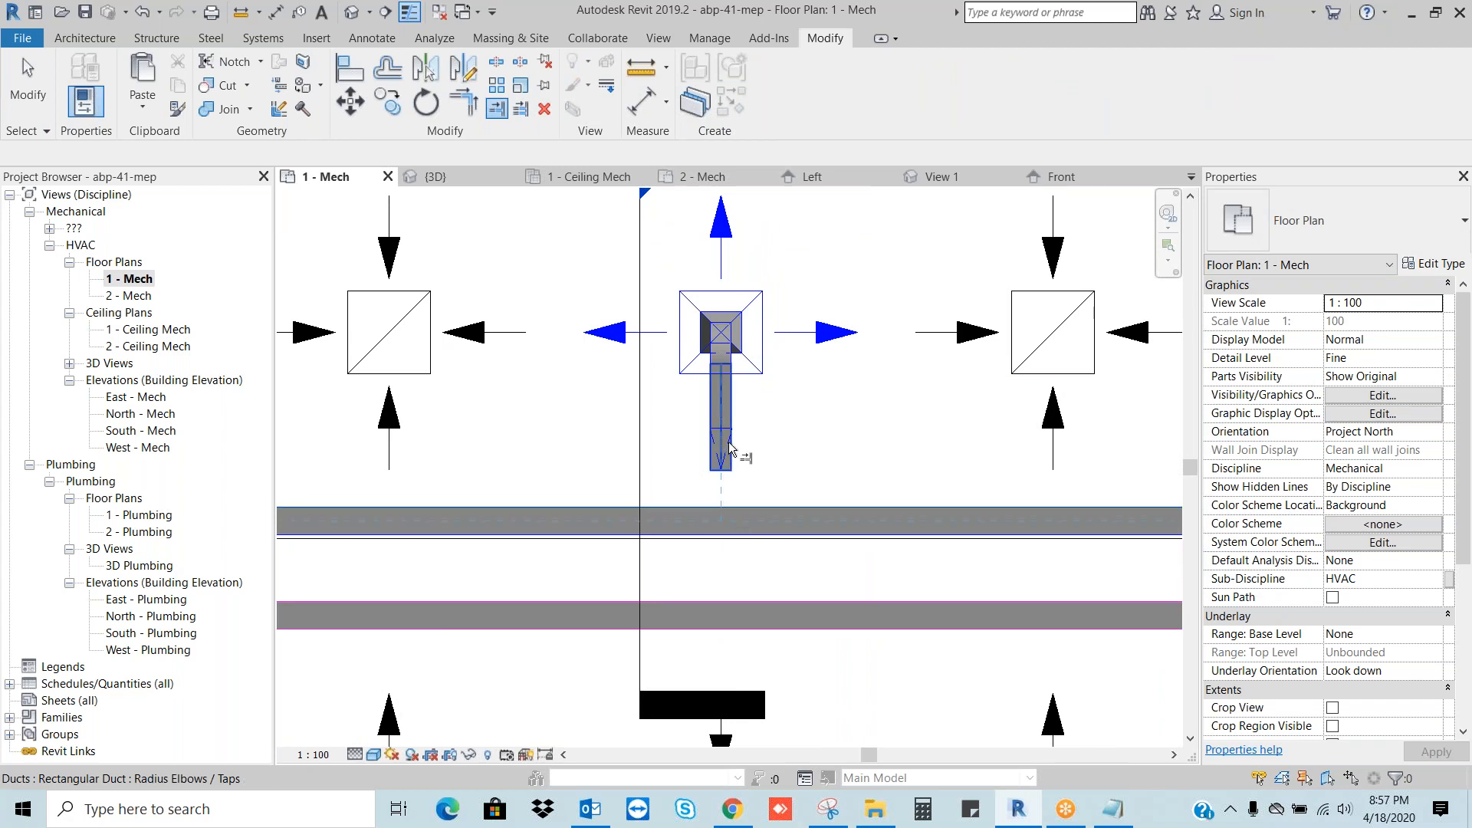
left_click(729, 448)
key("Escape")
scroll(752, 529, "down", 3)
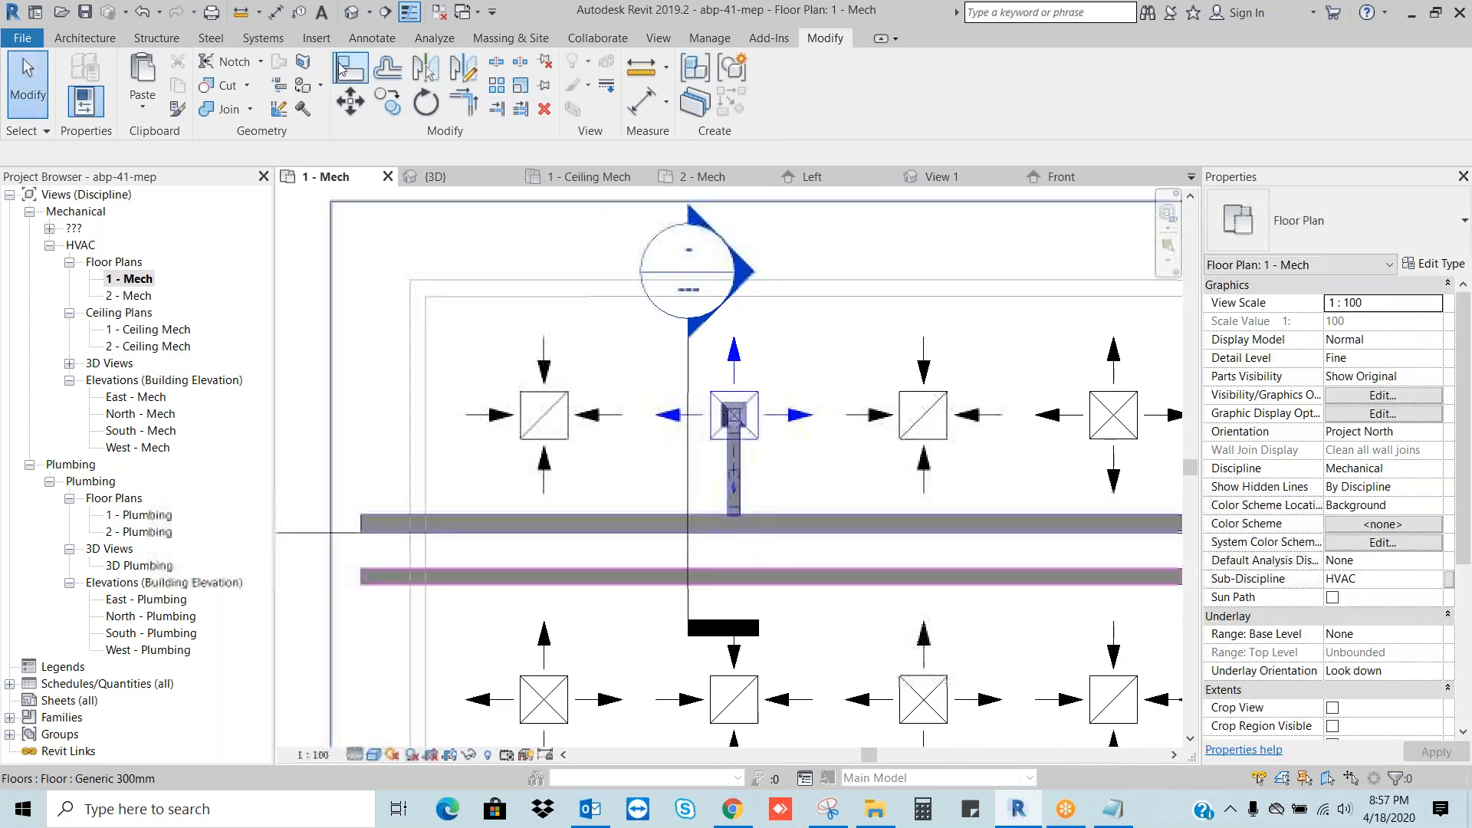
Go to the section's view from the plan and set its detail level to Fine.
left_click(687, 352)
right_click(688, 357)
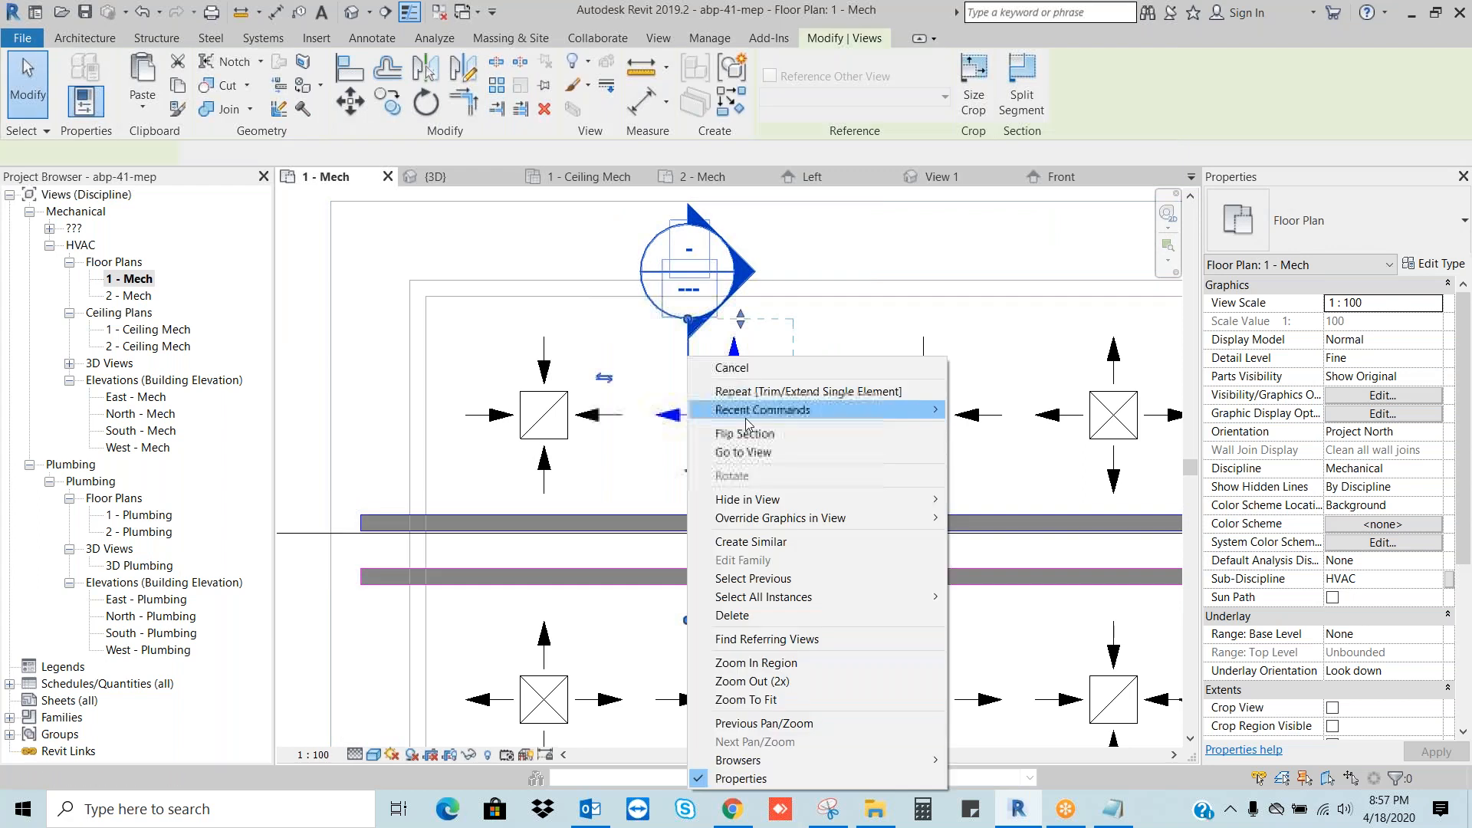
left_click(742, 452)
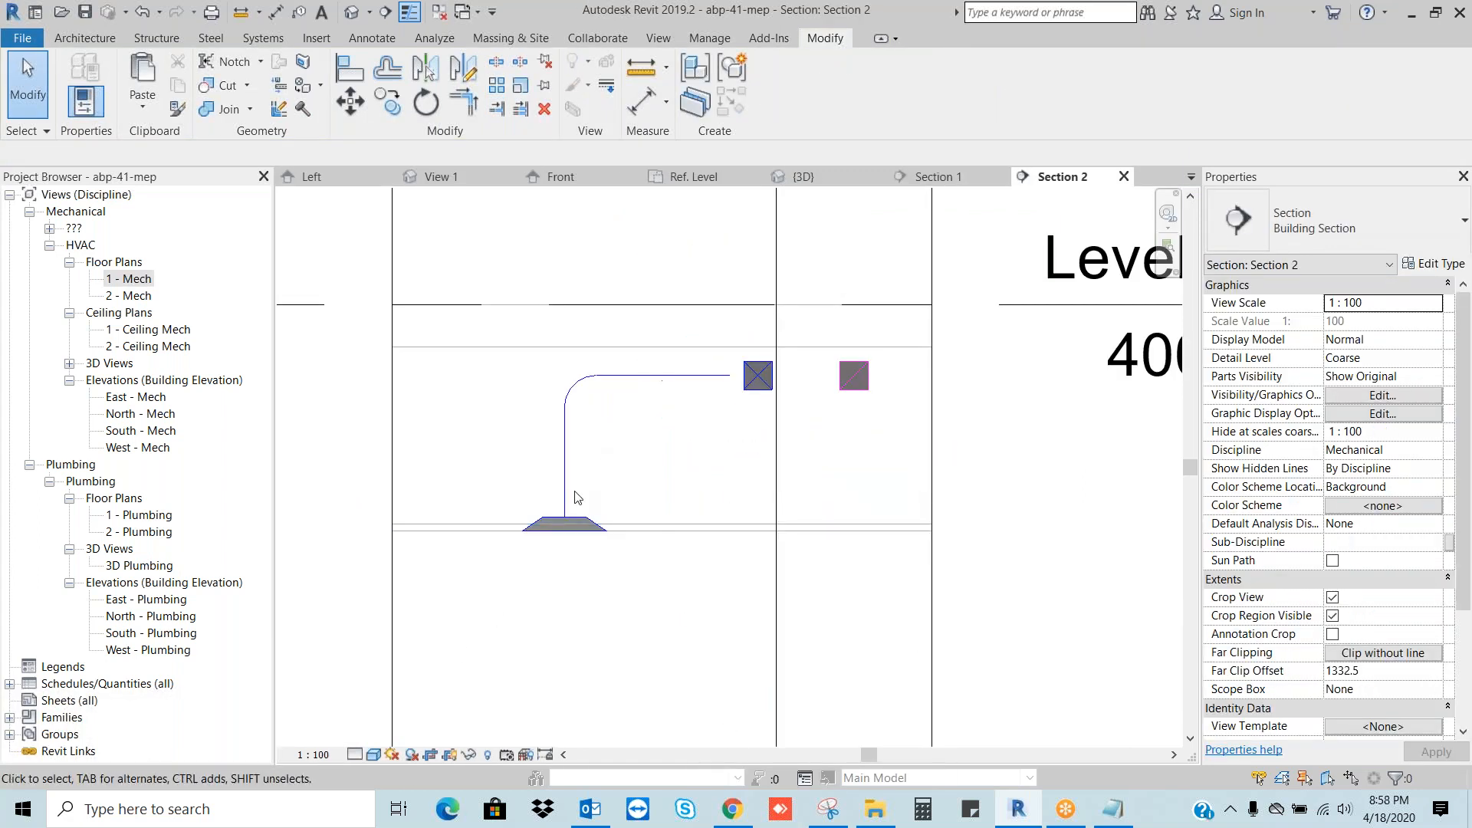
left_click(355, 755)
left_click(376, 735)
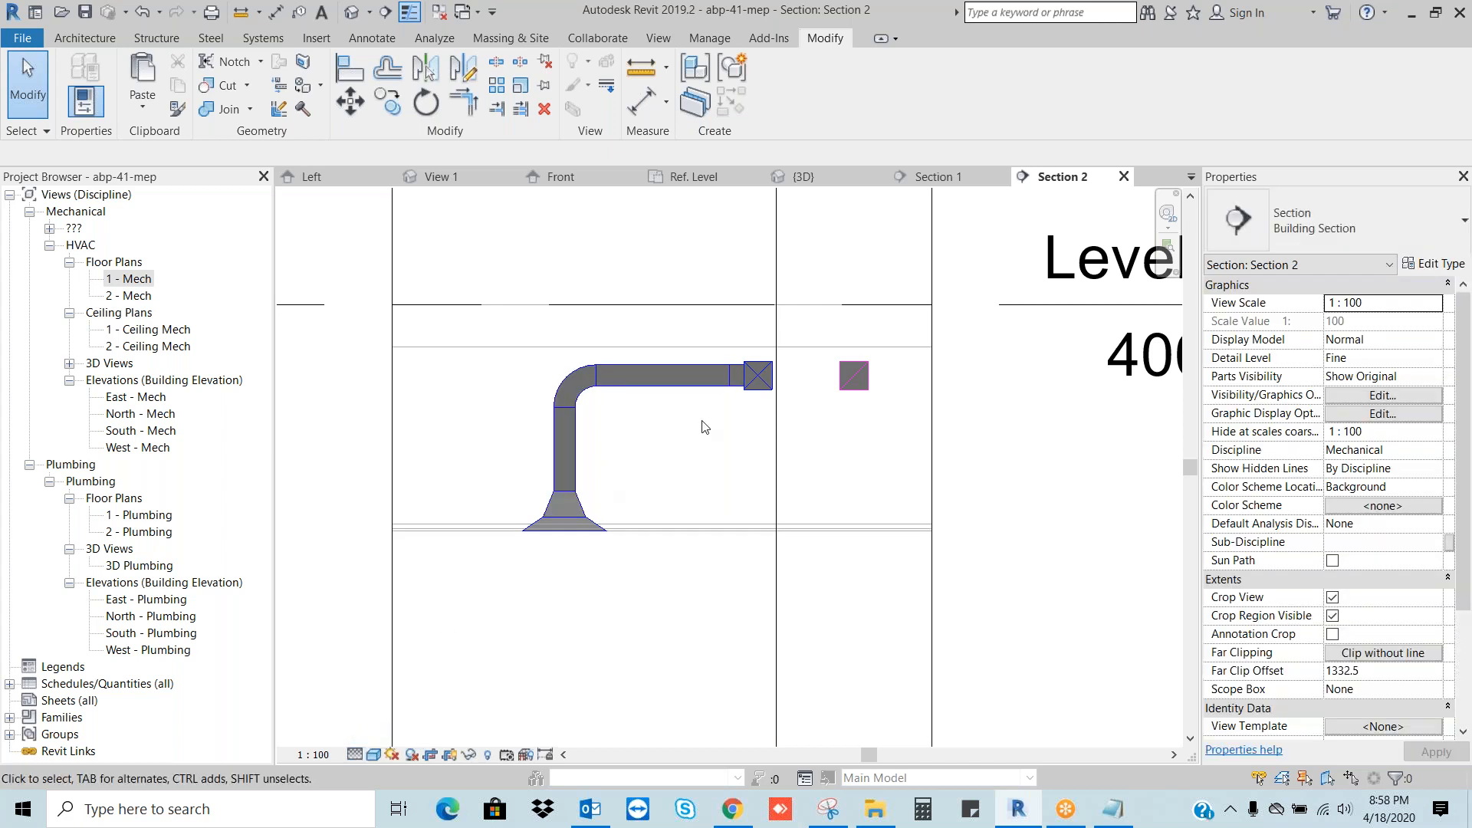
scroll(576, 579, "up", 3)
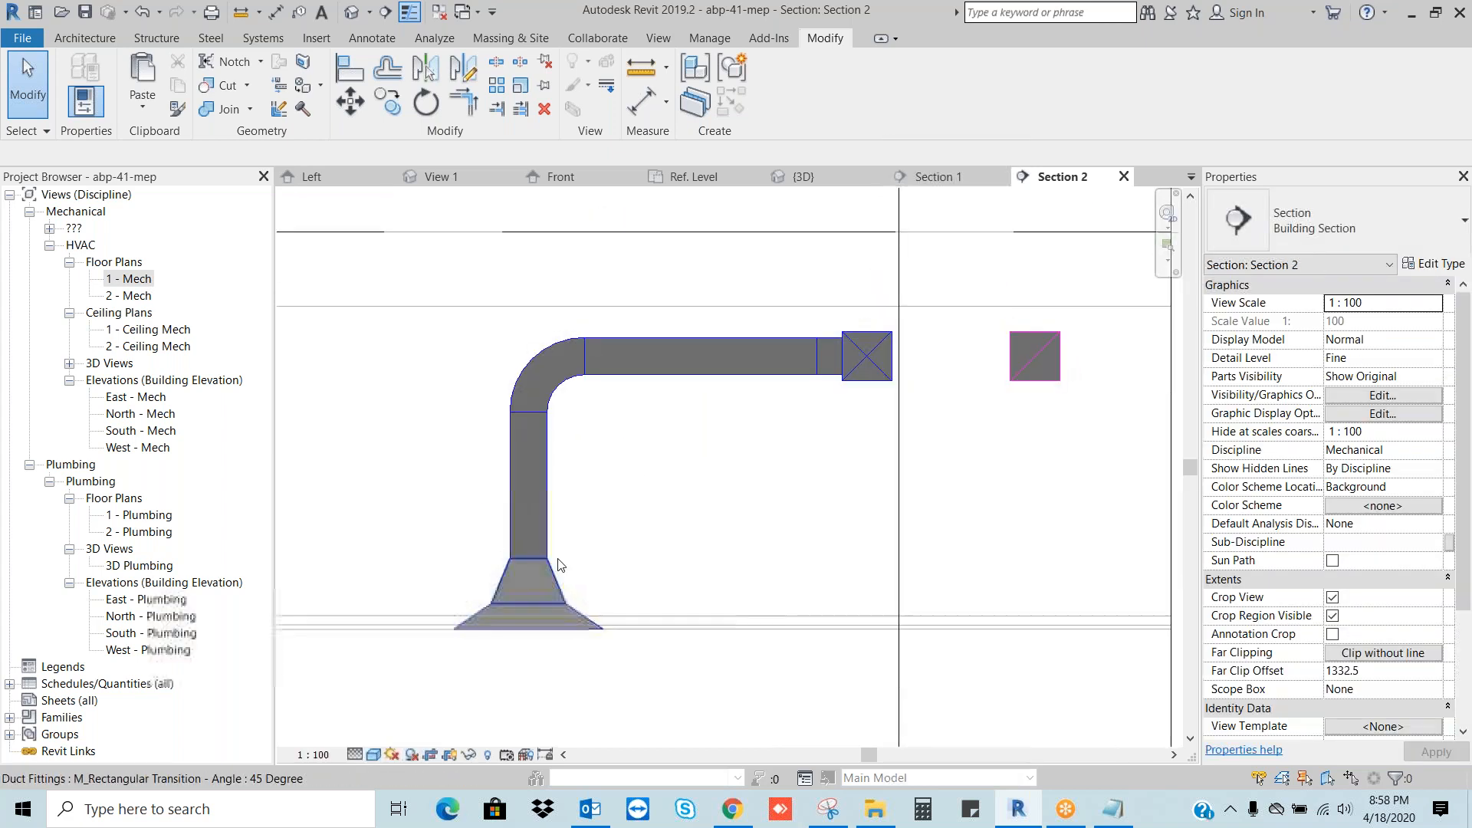
left_click(265, 39)
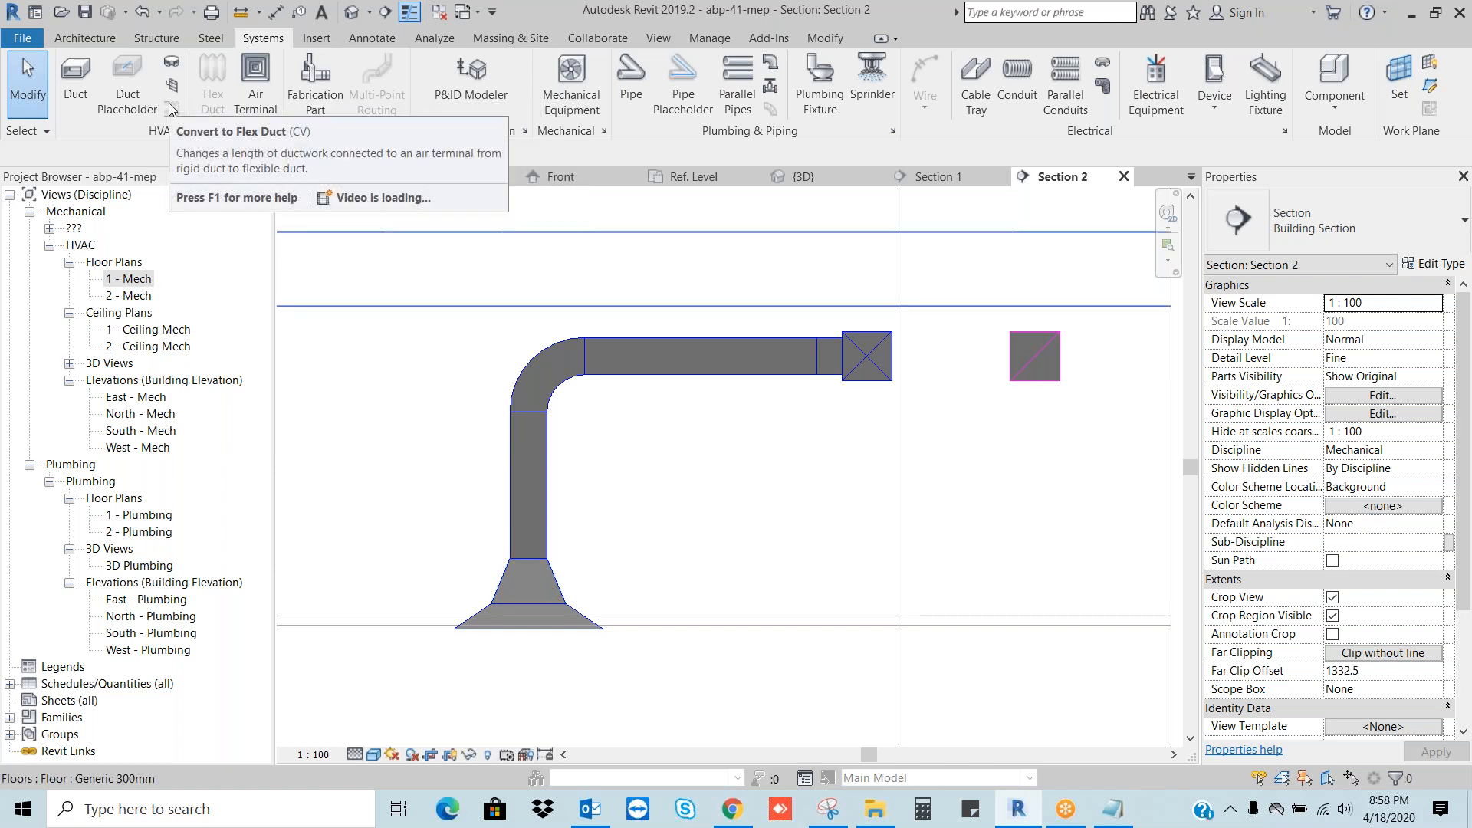
double_click(138, 280)
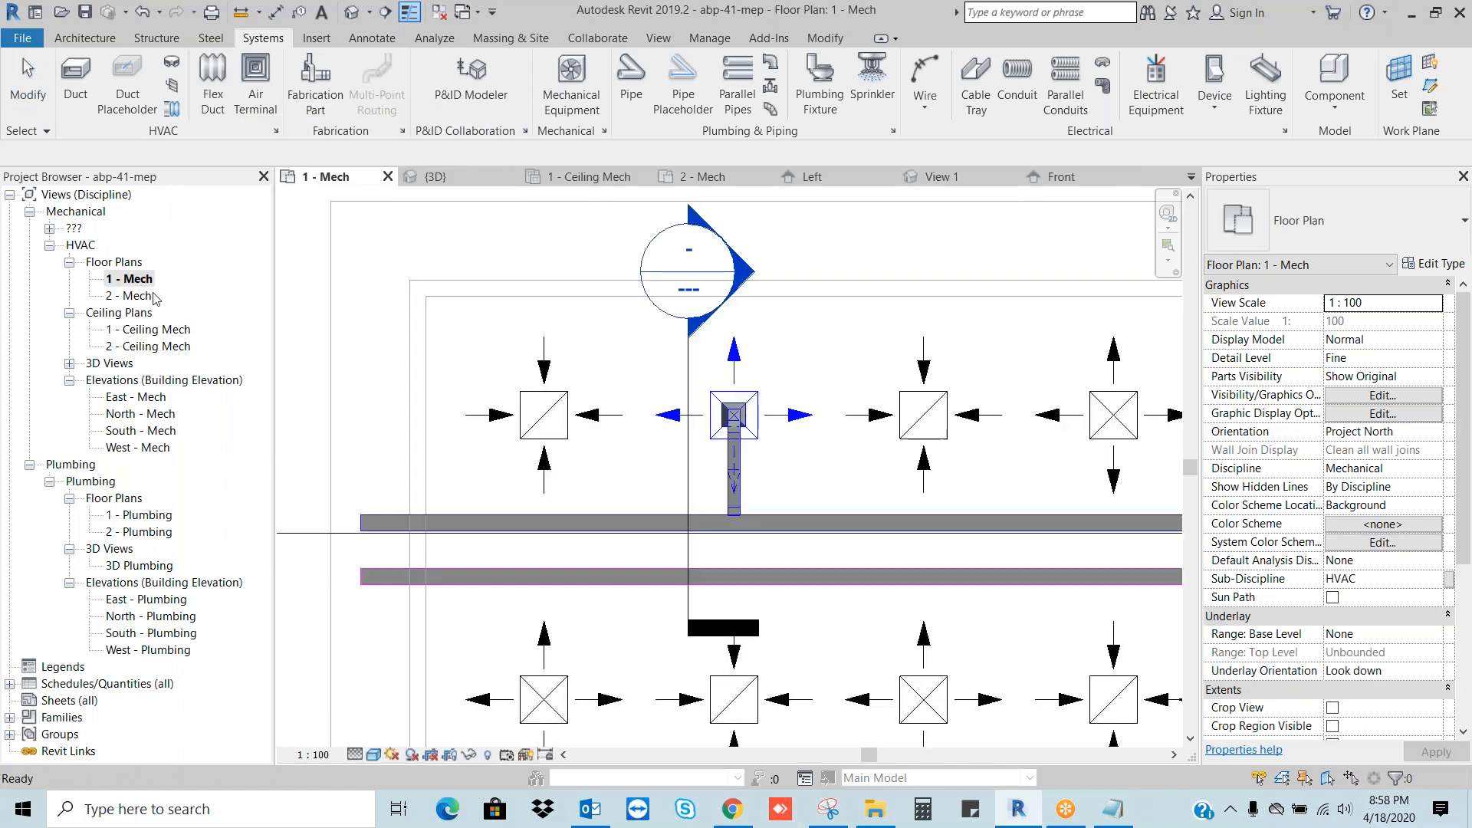
left_click(171, 110)
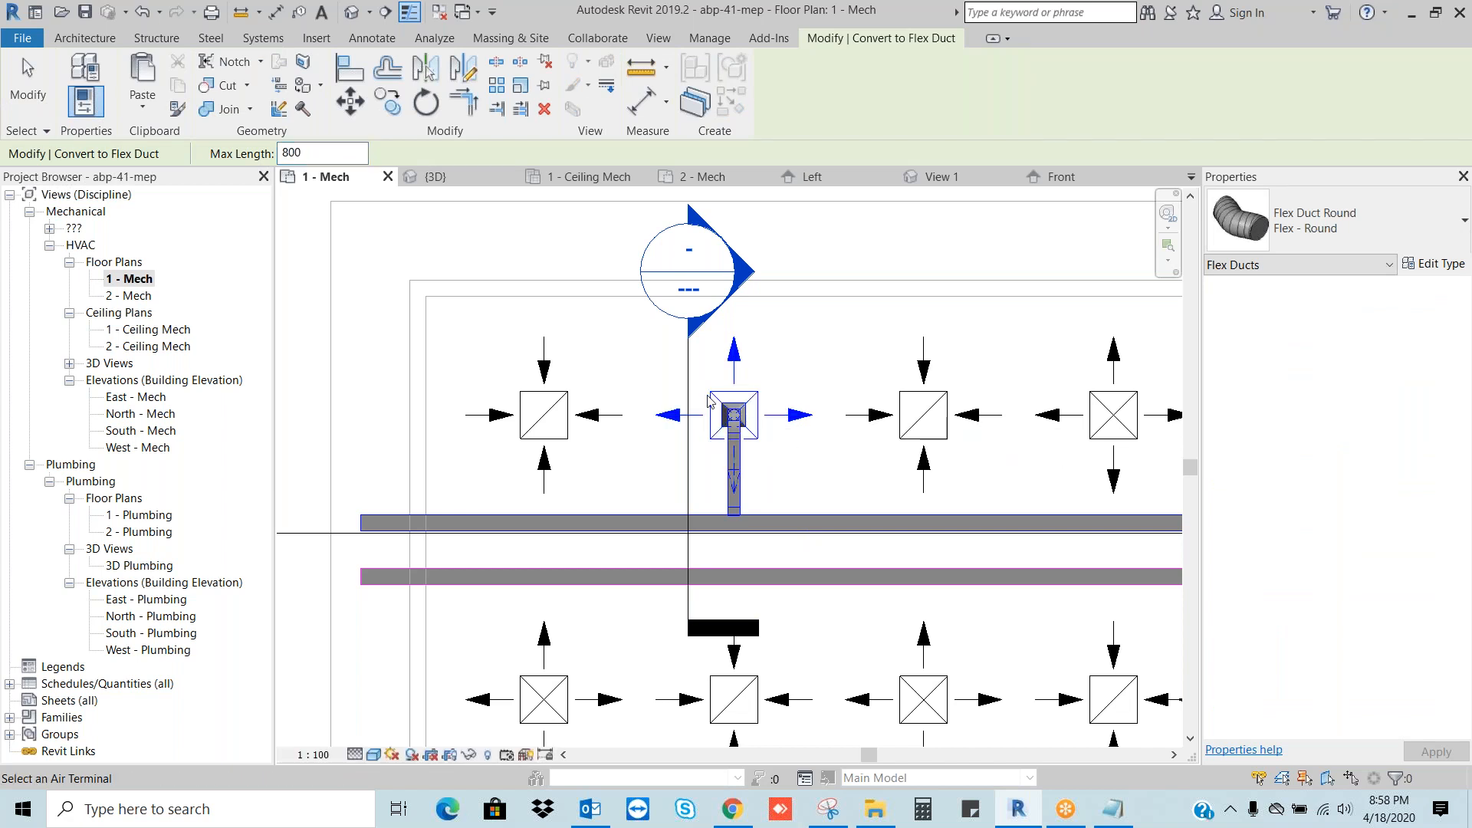
key("Escape")
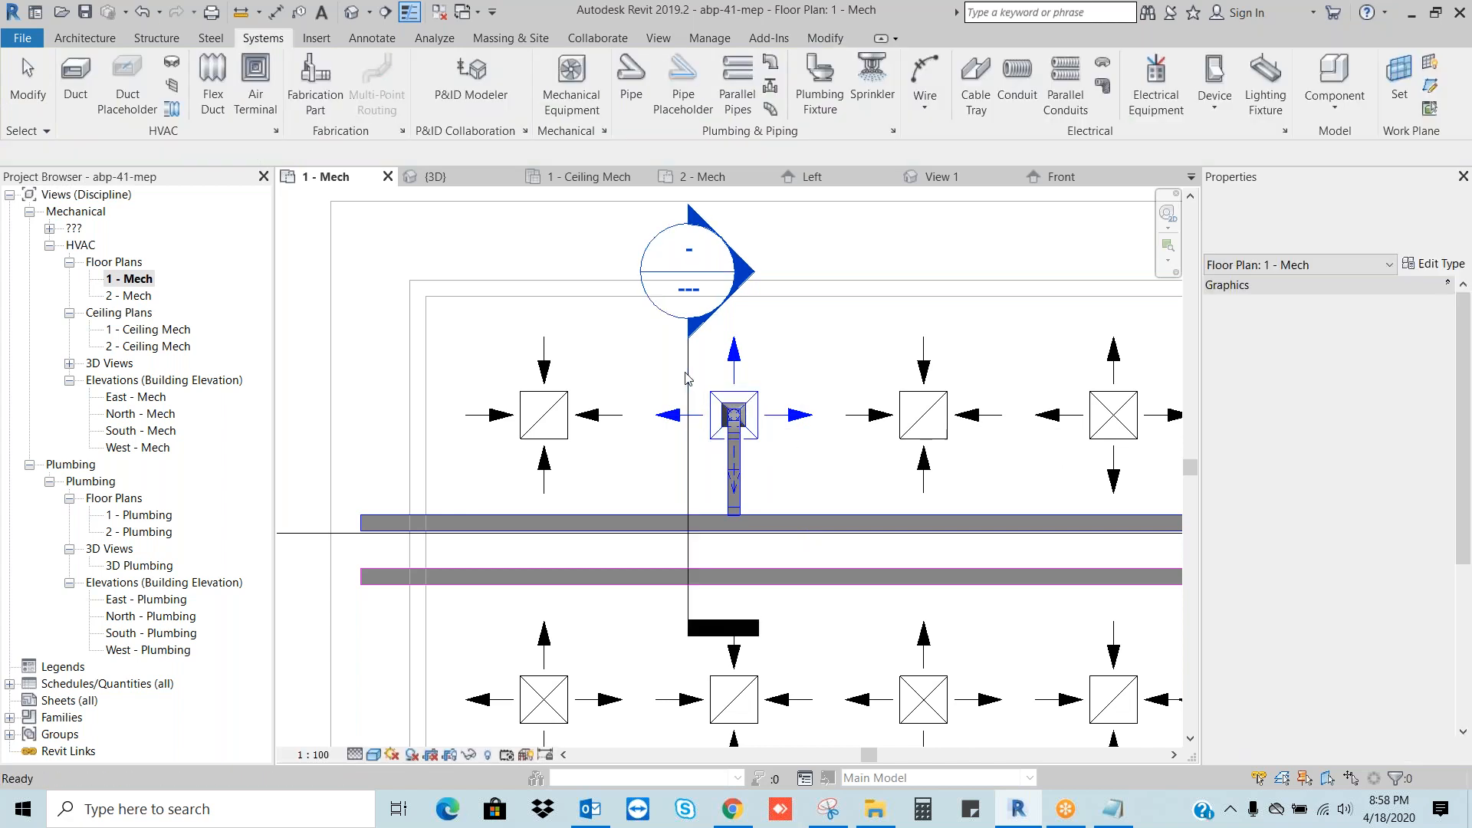
Go back to the view of the section beside the connected supply diffuser.
left_click(687, 368)
right_click(687, 357)
left_click(767, 452)
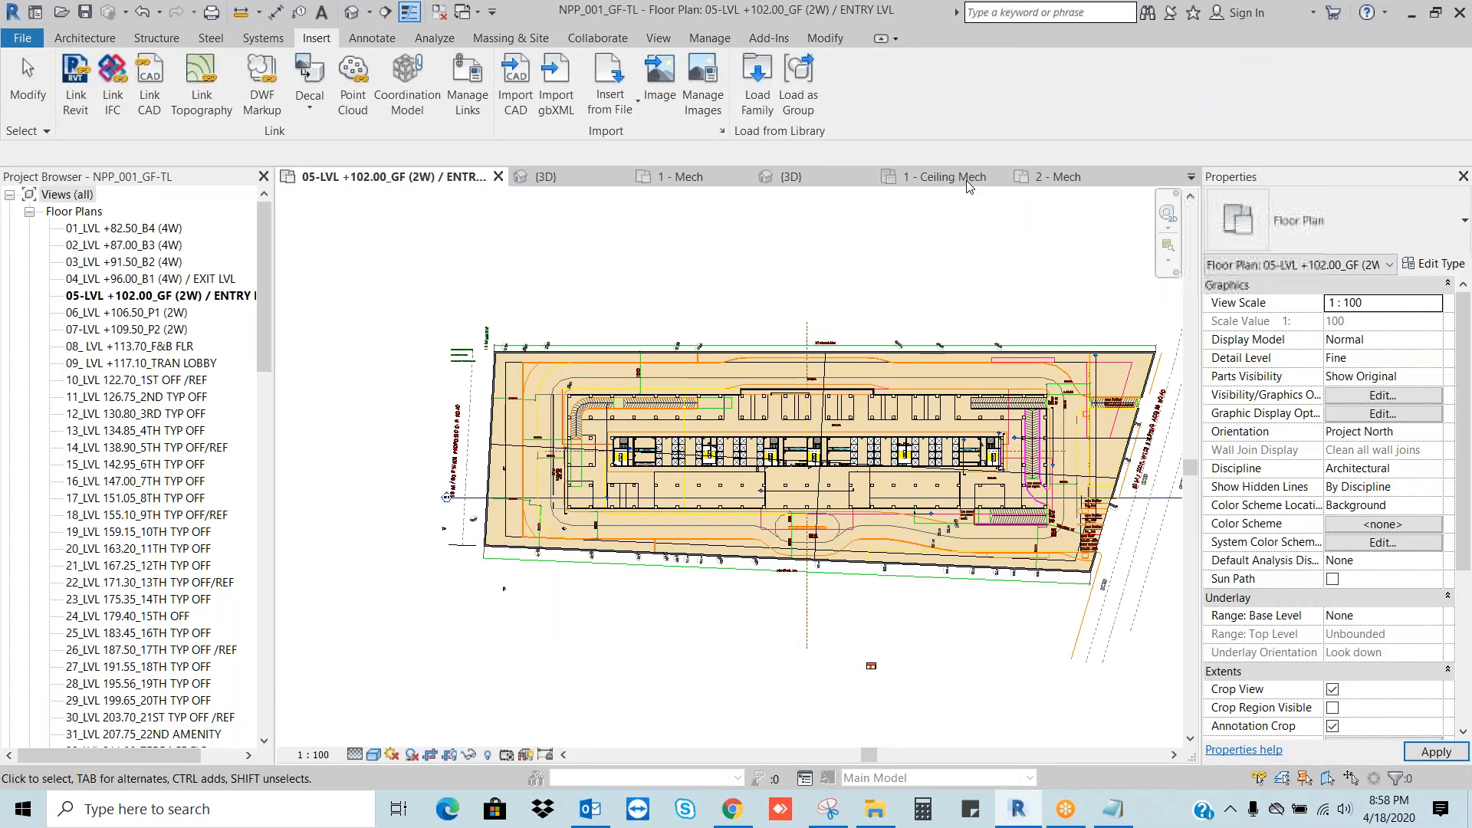
Close the floor plan and 3D views of the NPP_001_GF-TL project and return to the 1 - Mech plan.
left_click(682, 176)
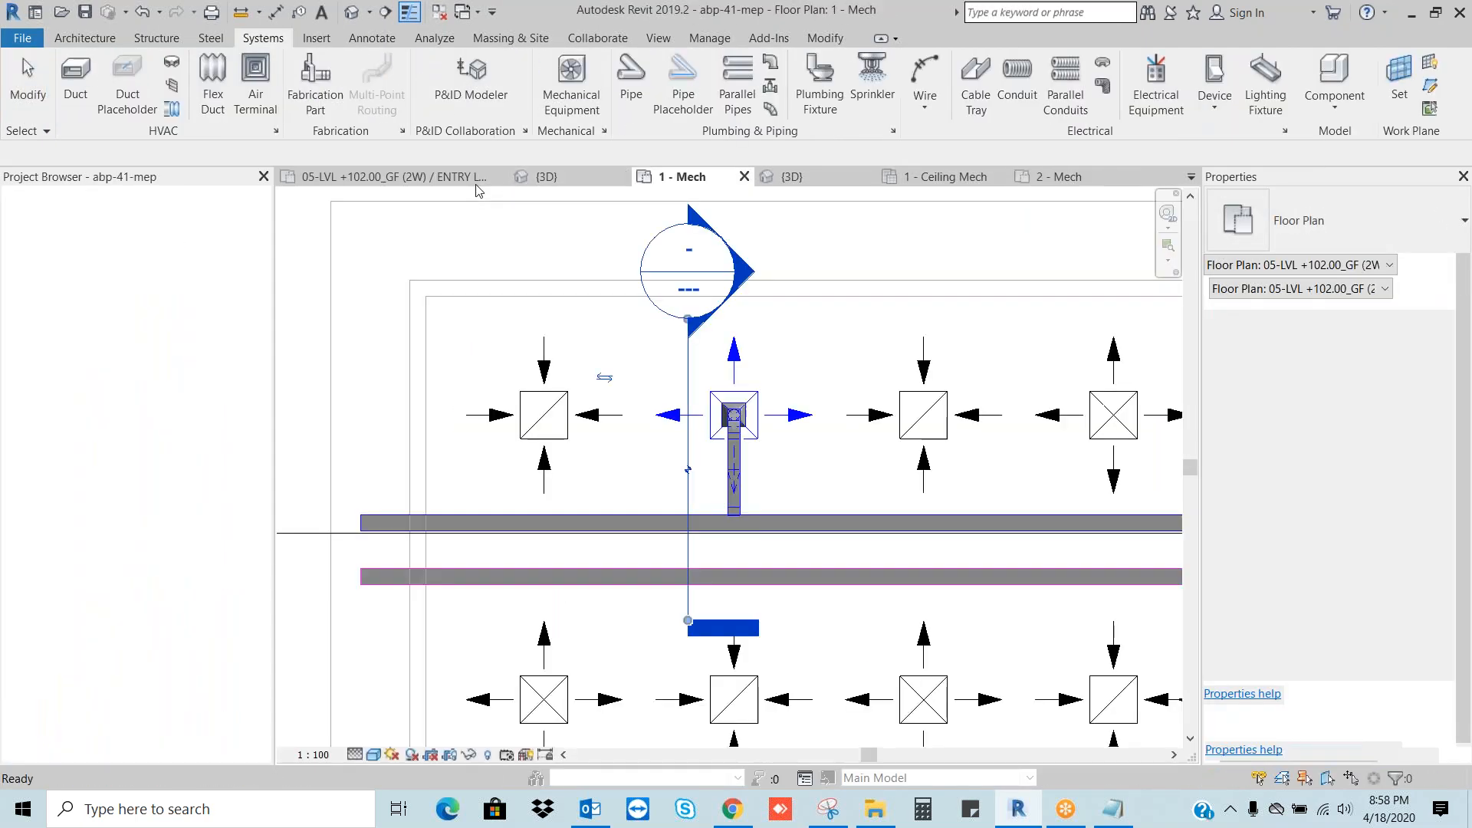
left_click(476, 181)
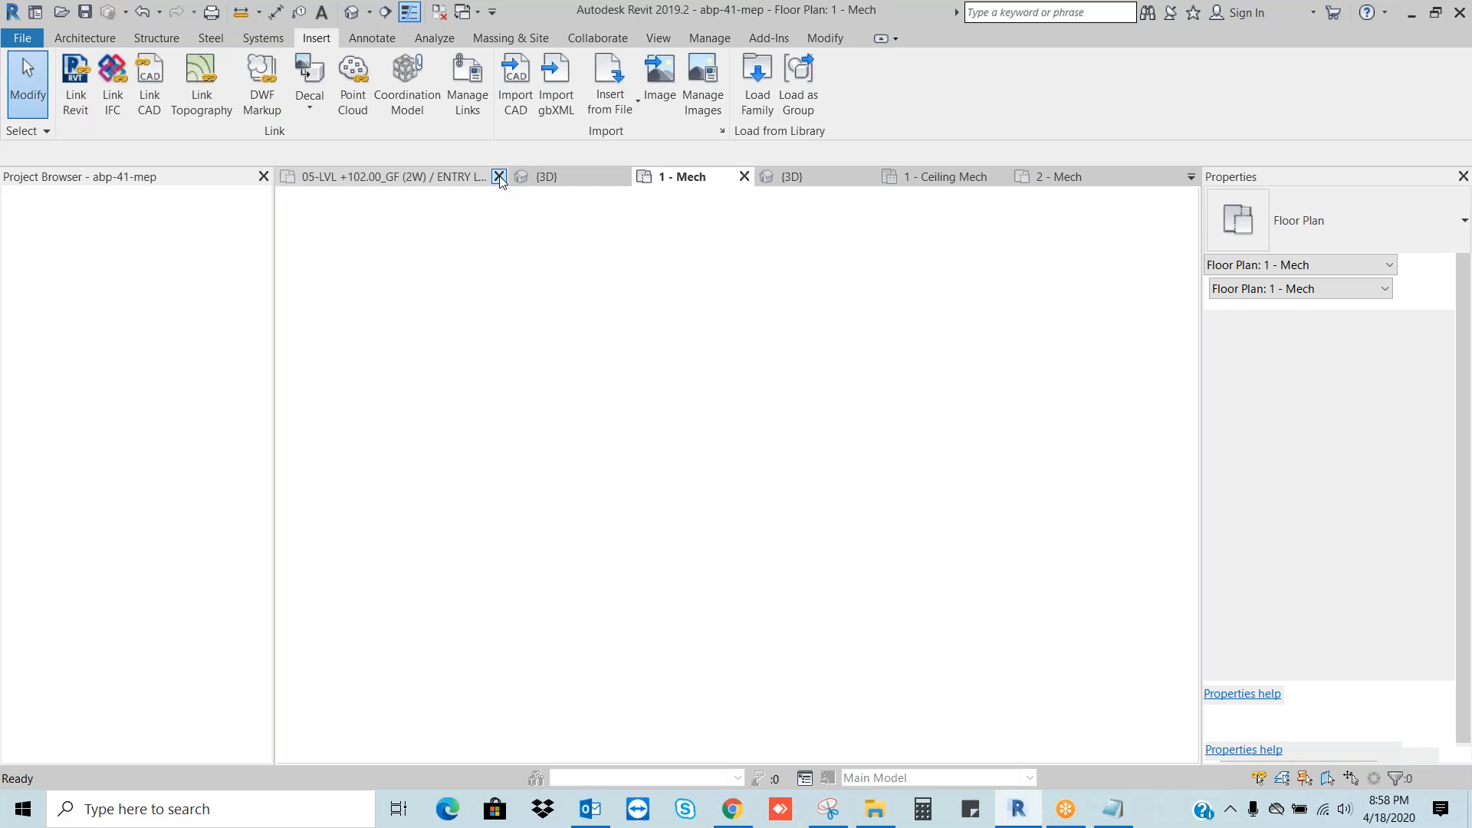
left_click(498, 178)
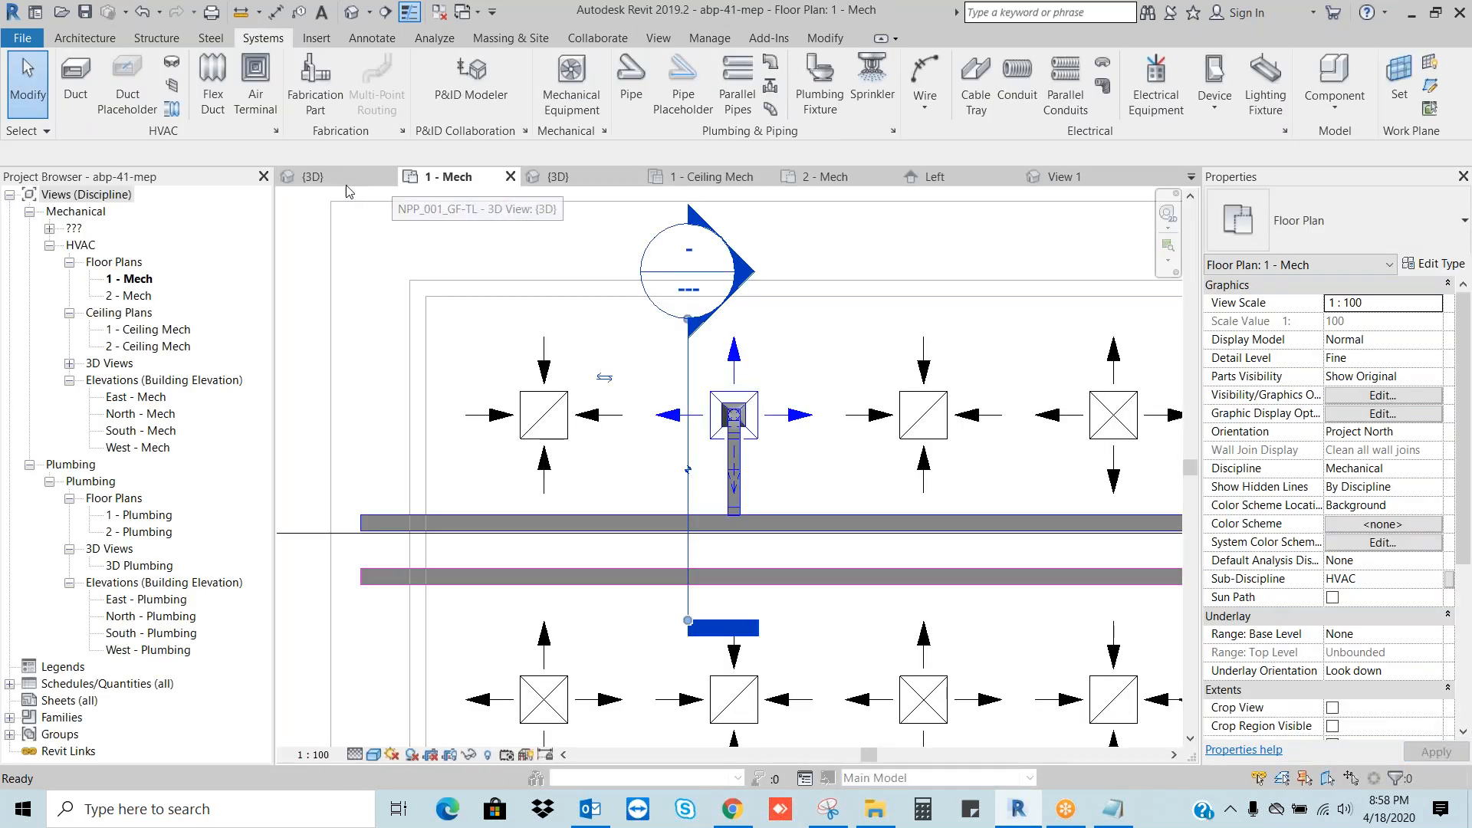
left_click(360, 177)
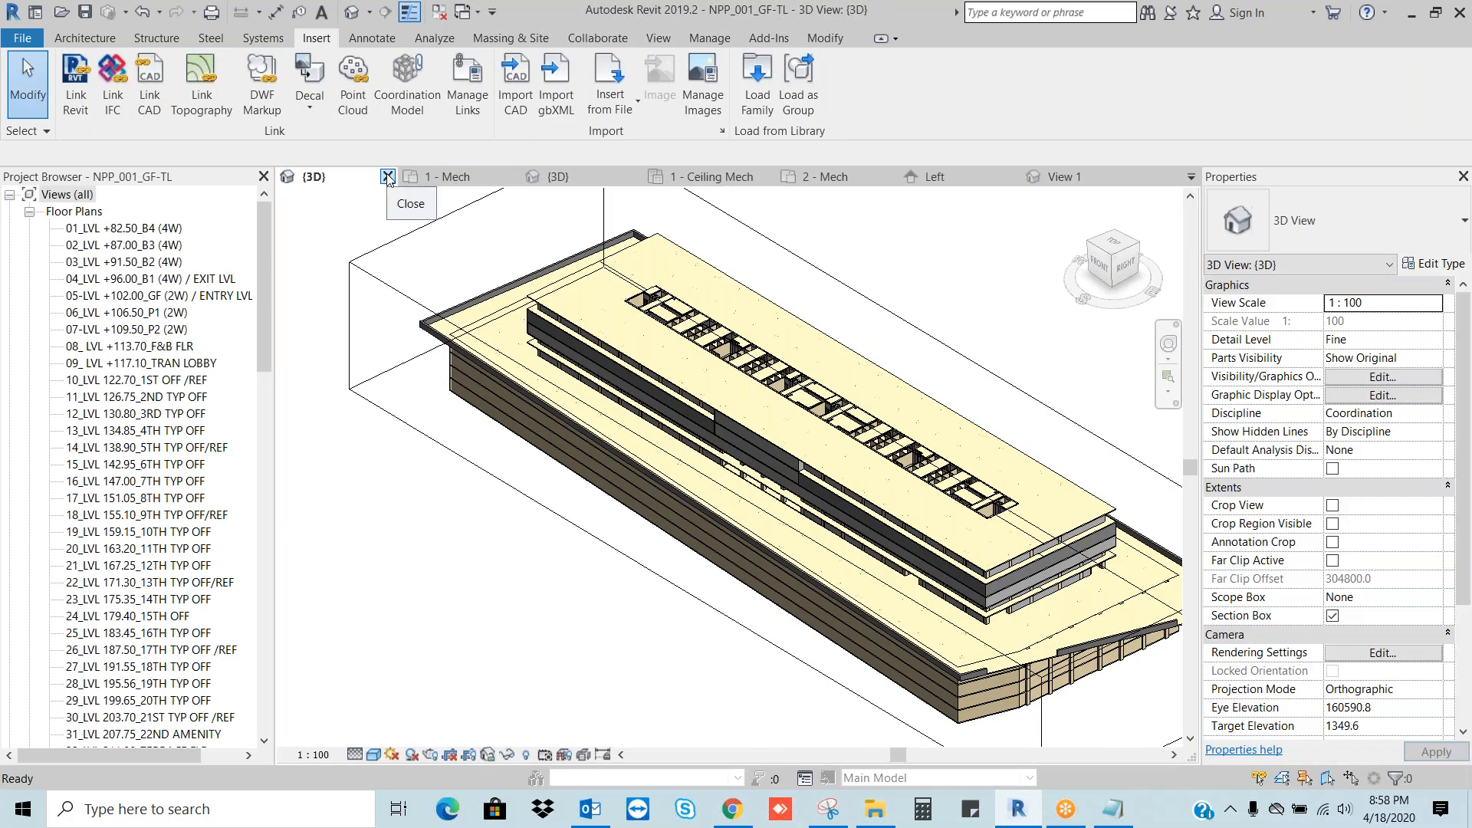
left_click(388, 177)
left_click(699, 419)
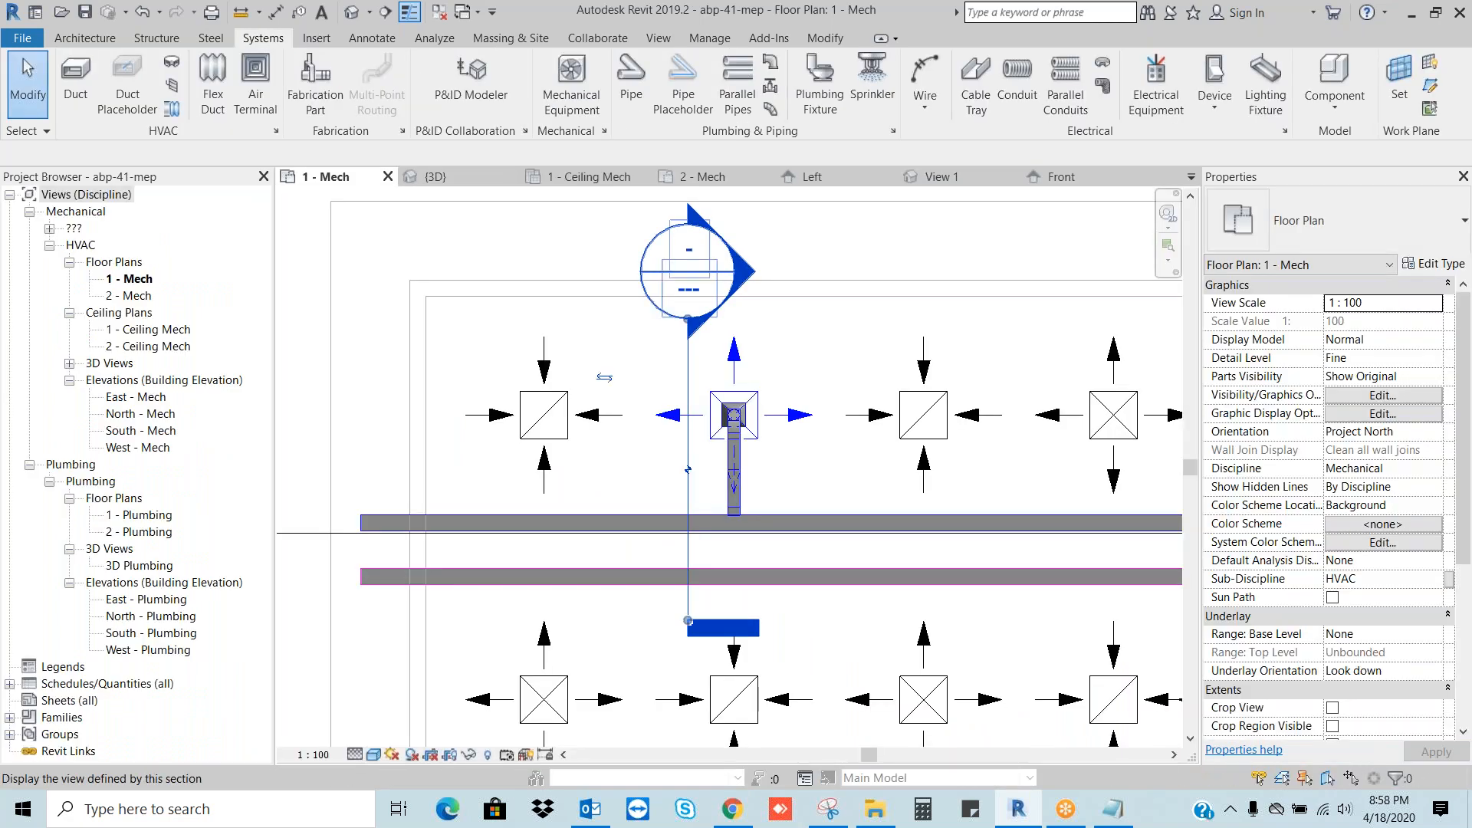
Connect the upper row's fourth diffuser, a supply diffuser, to the supply main with Connect Into.
scroll(758, 460, "down", 3)
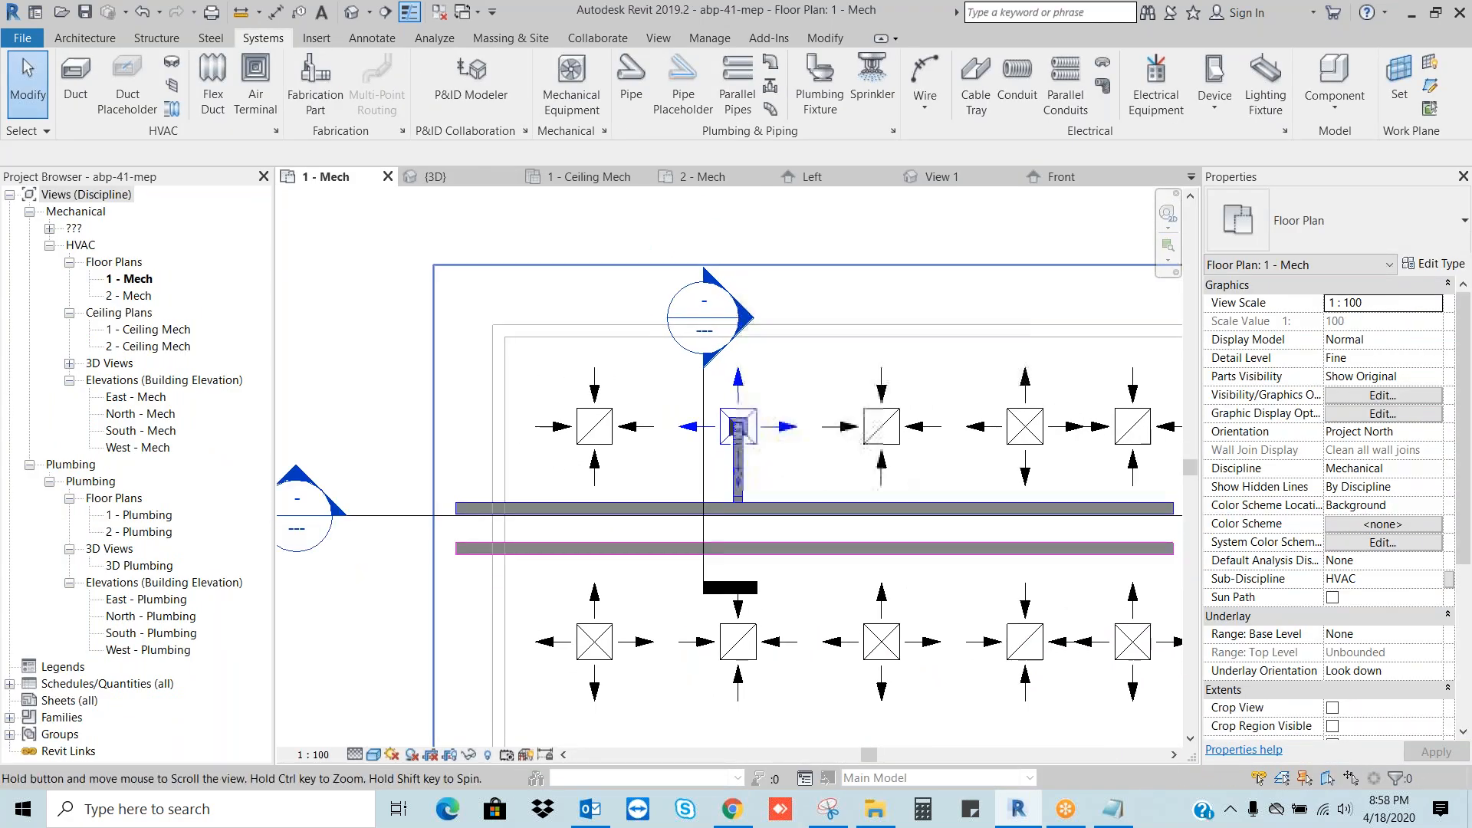
scroll(841, 471, "up", 2)
scroll(841, 471, "up", 1)
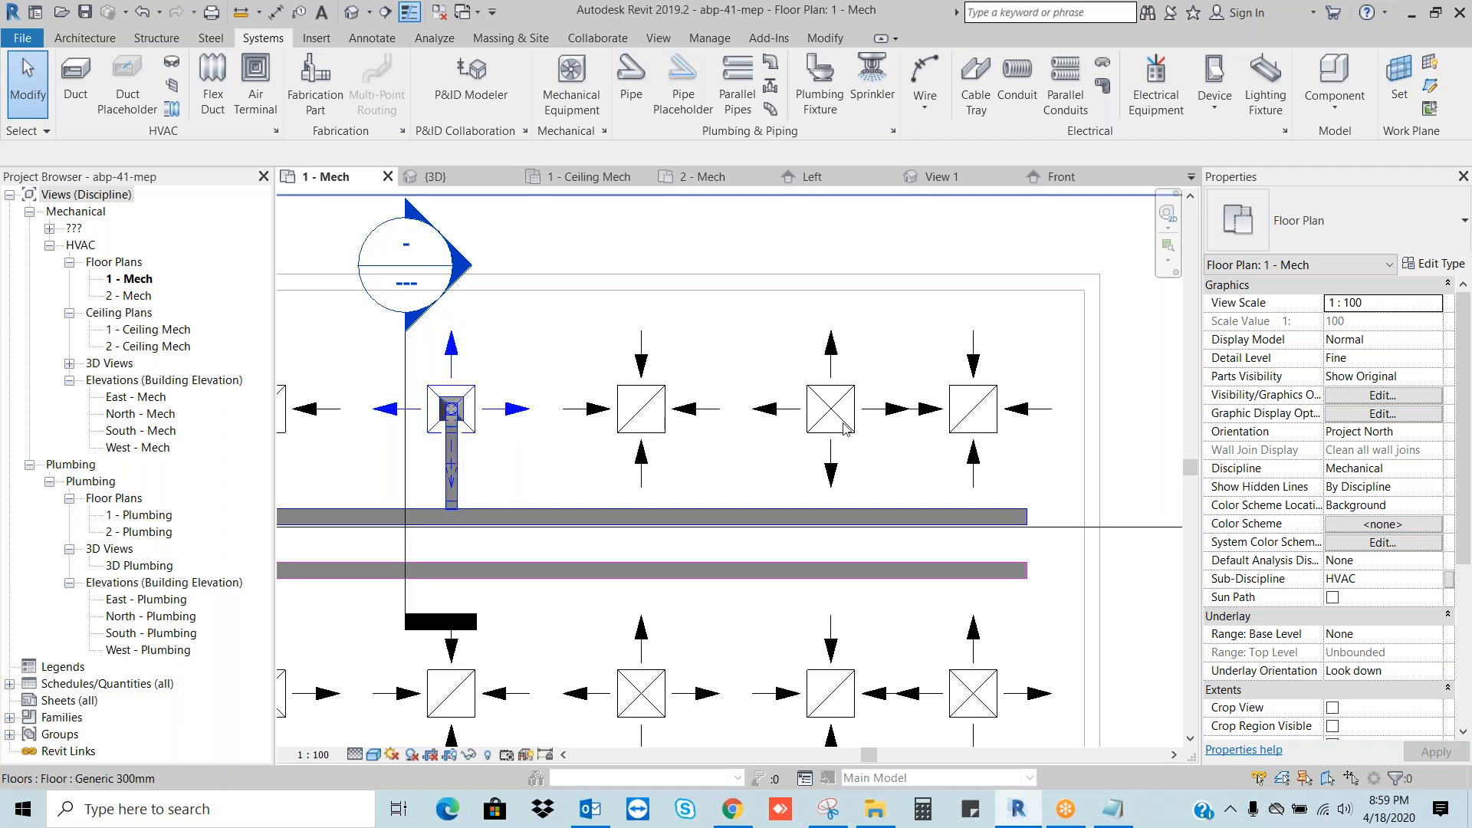
left_click(846, 393)
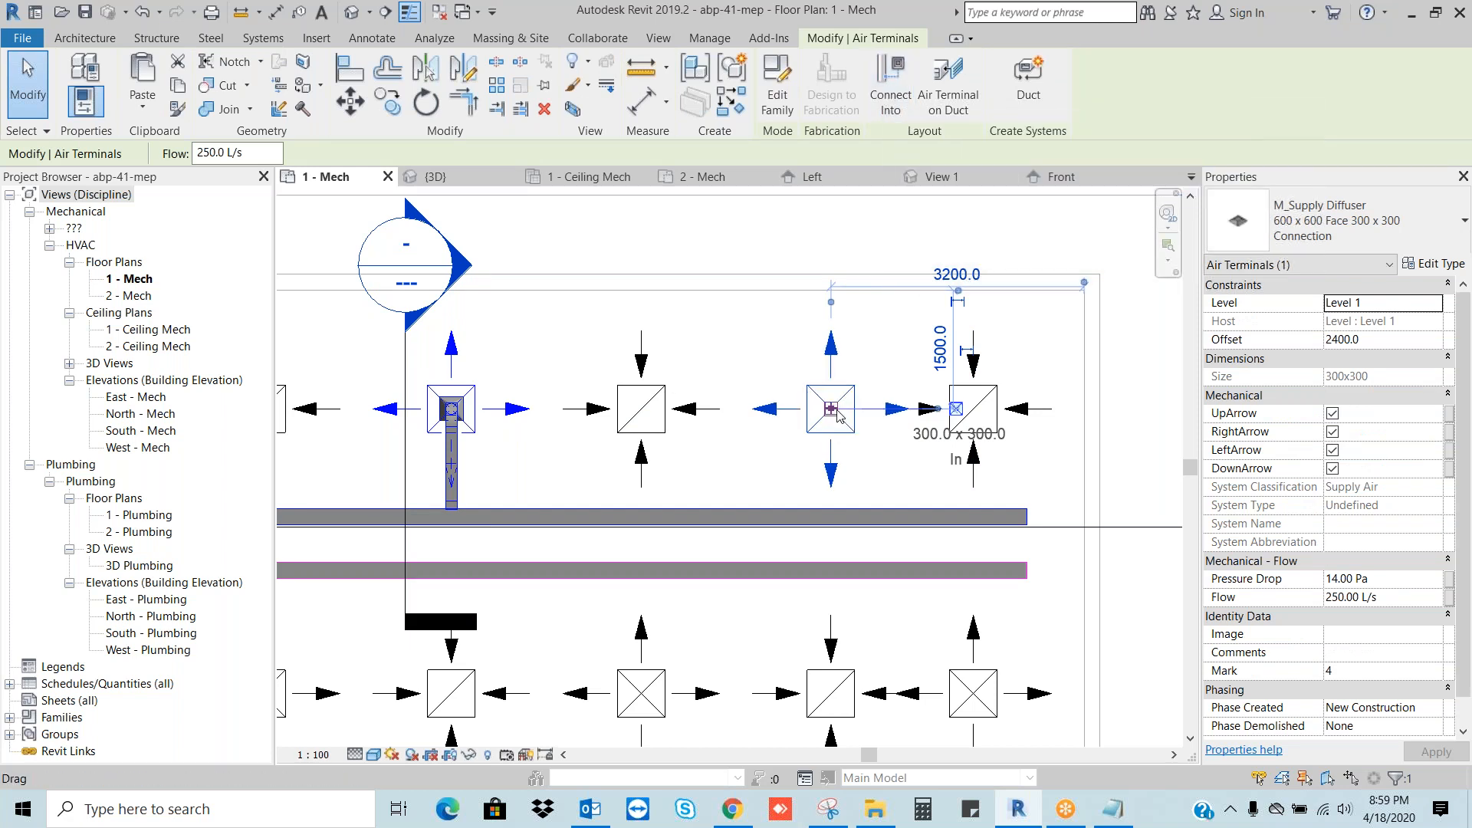
left_click(890, 85)
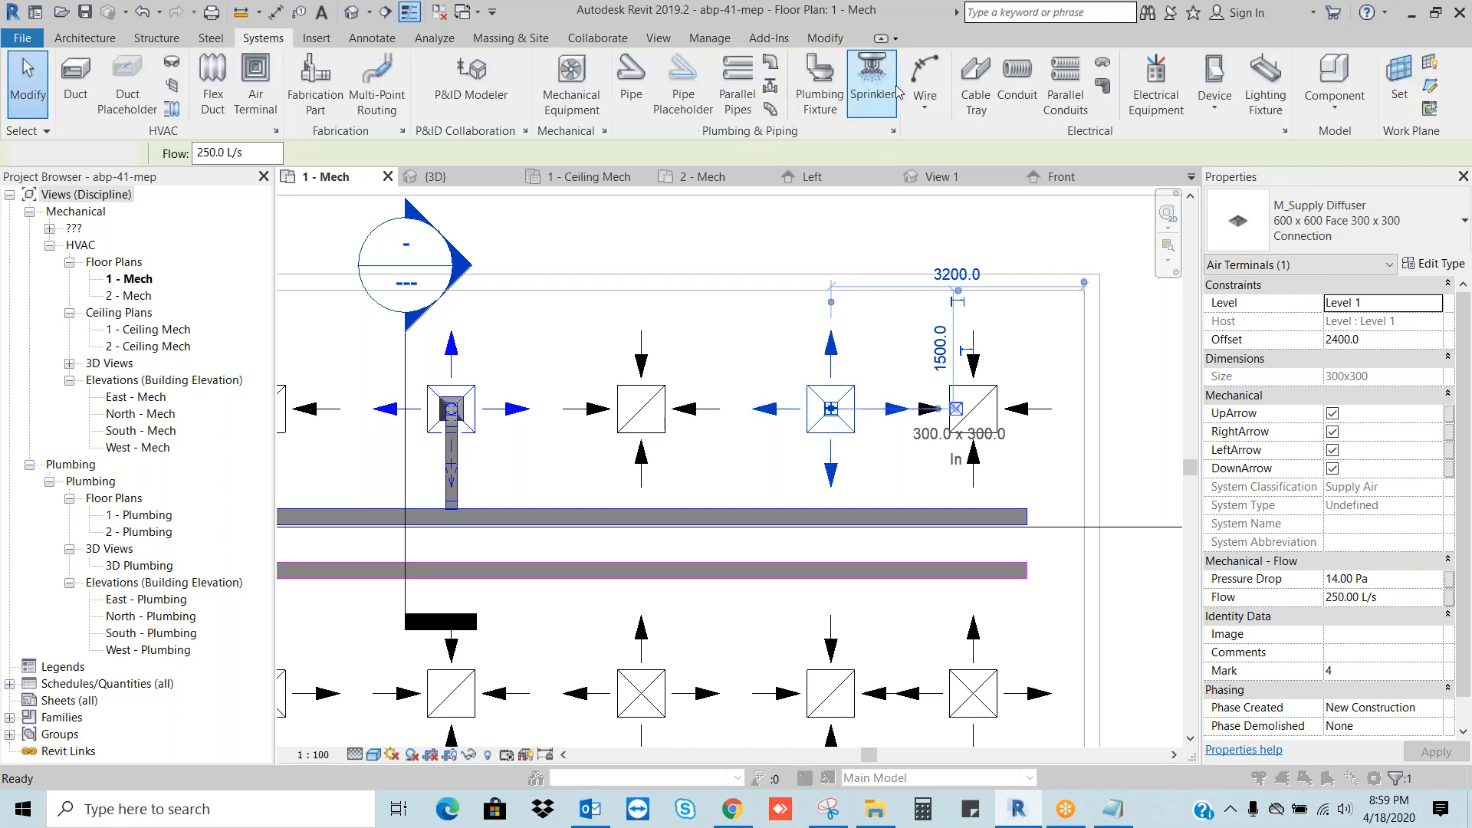
left_click(850, 516)
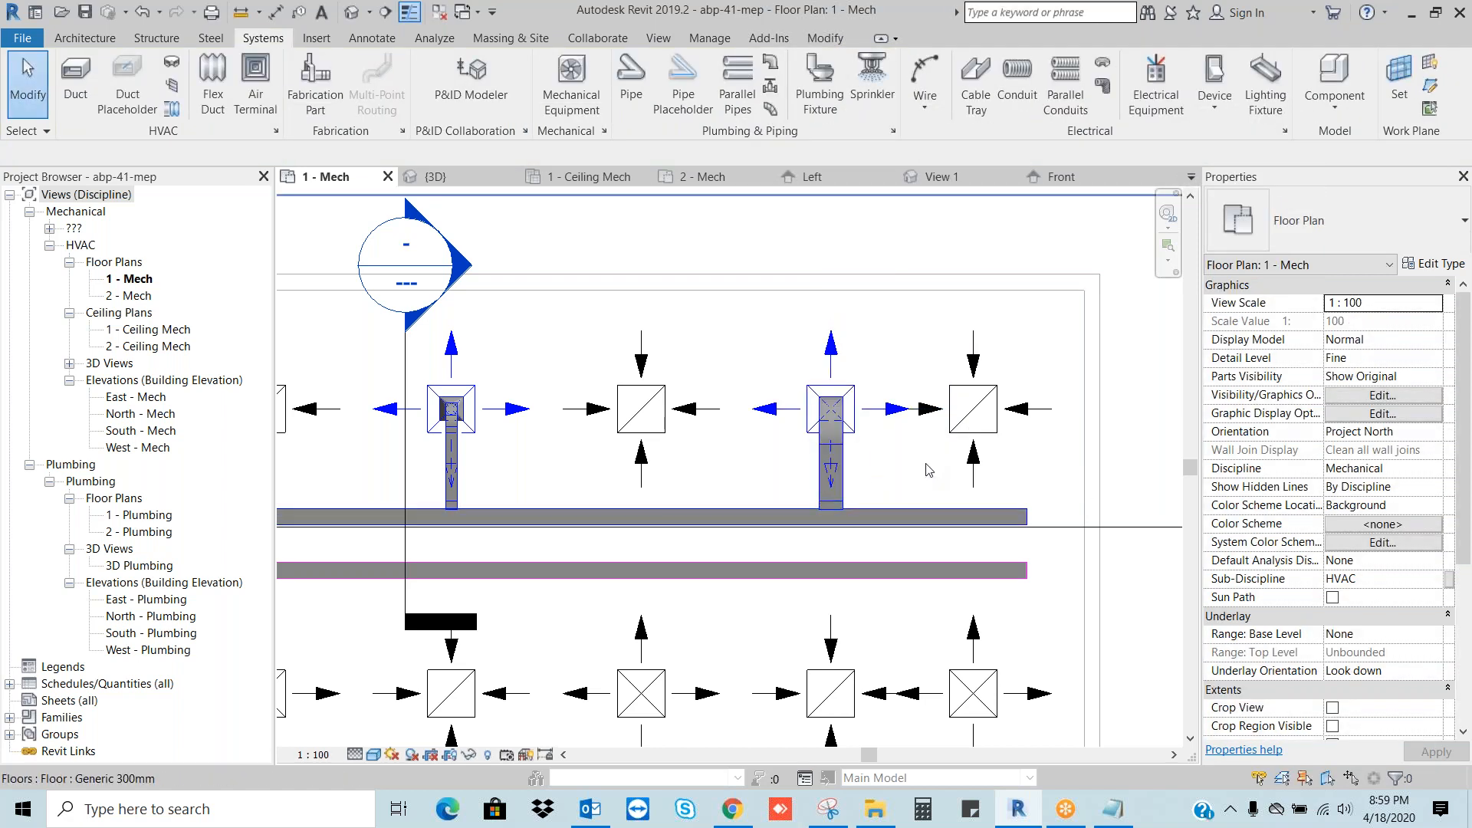
Move the section line beside the upper row's fourth diffuser and open its view to inspect the branch connection.
left_click(404, 448)
left_click_drag(403, 432, 780, 439)
right_click(780, 439)
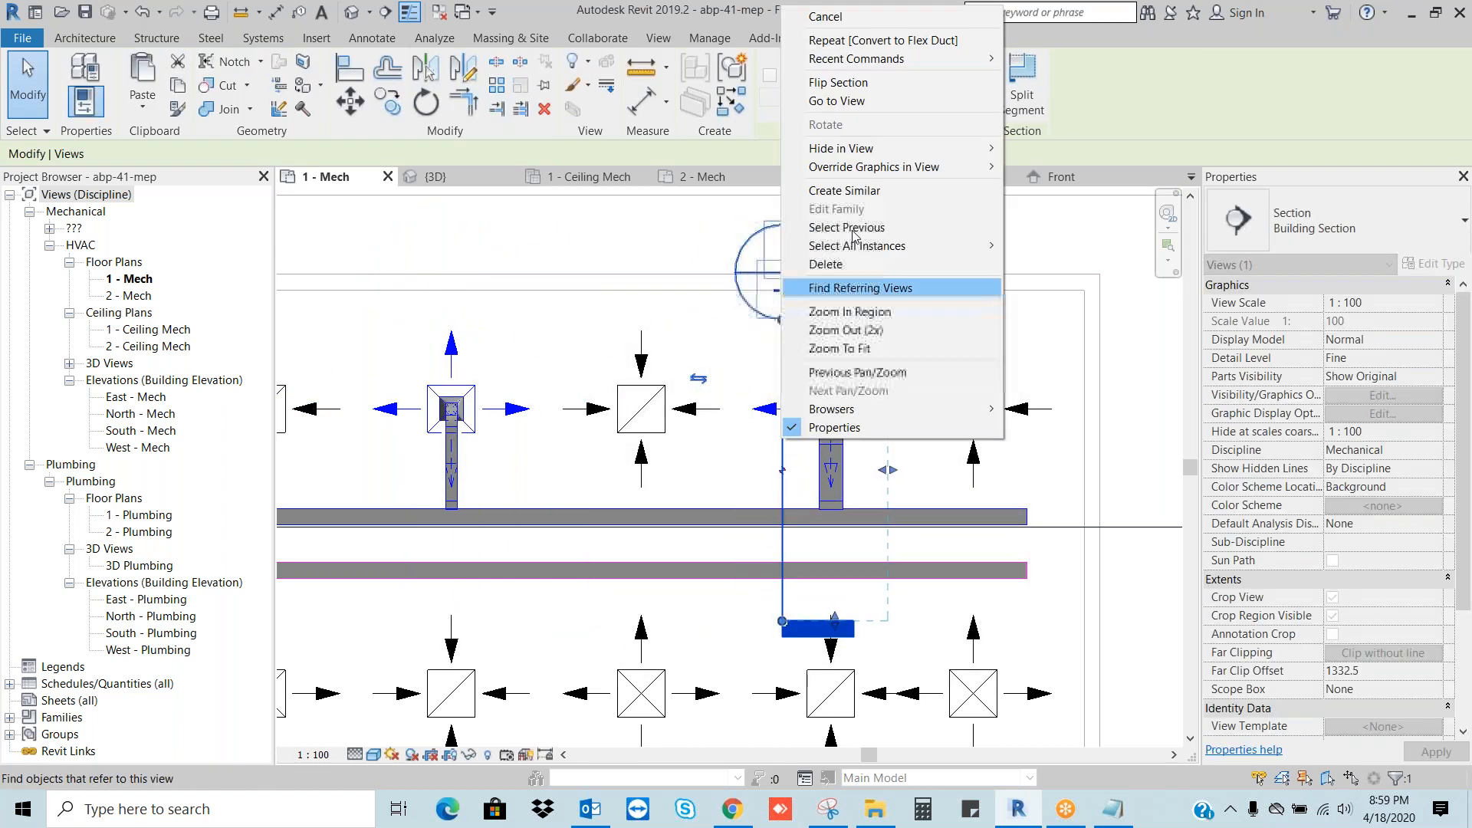
left_click(838, 104)
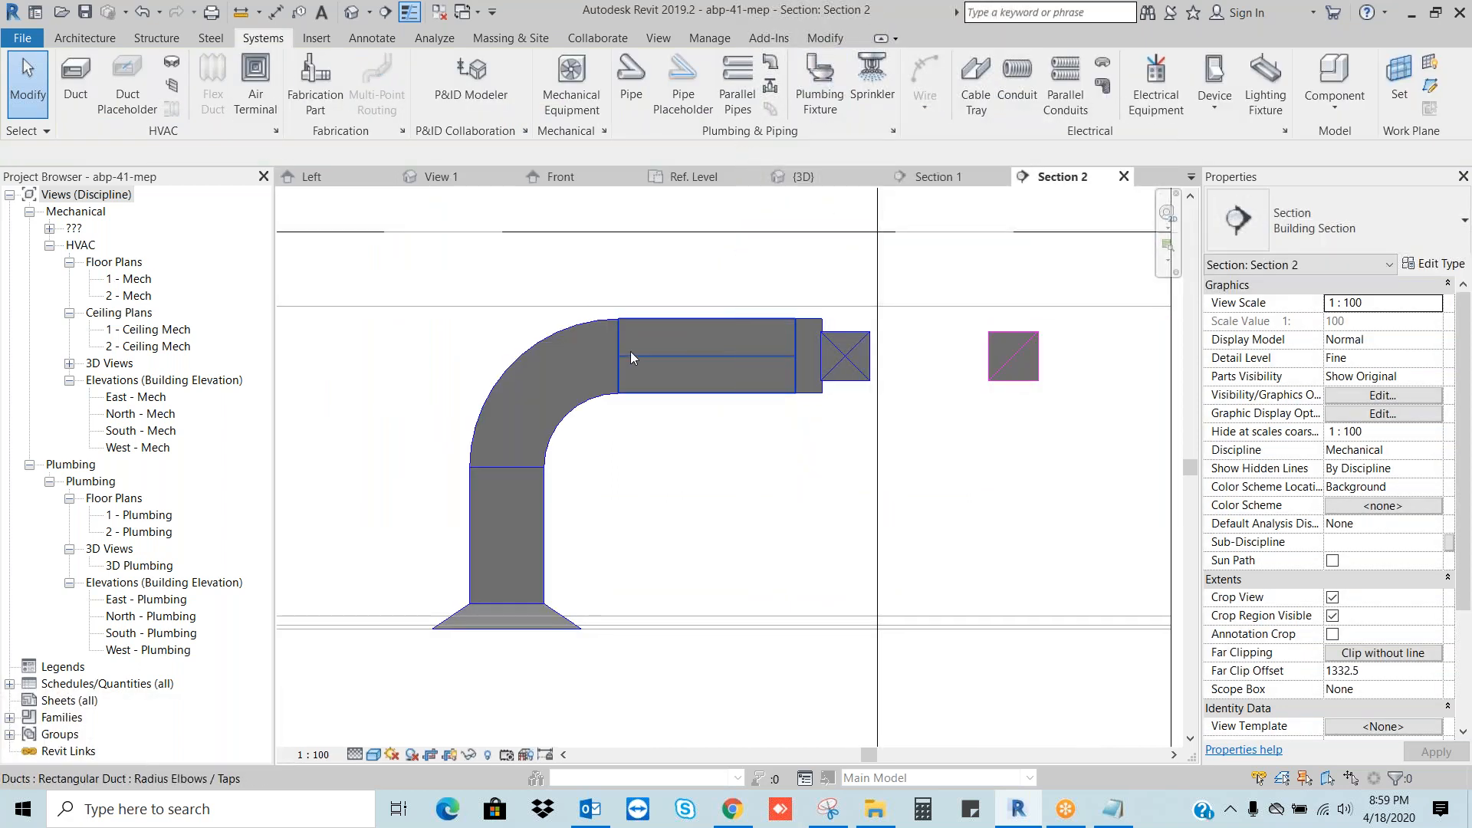
left_click(564, 620)
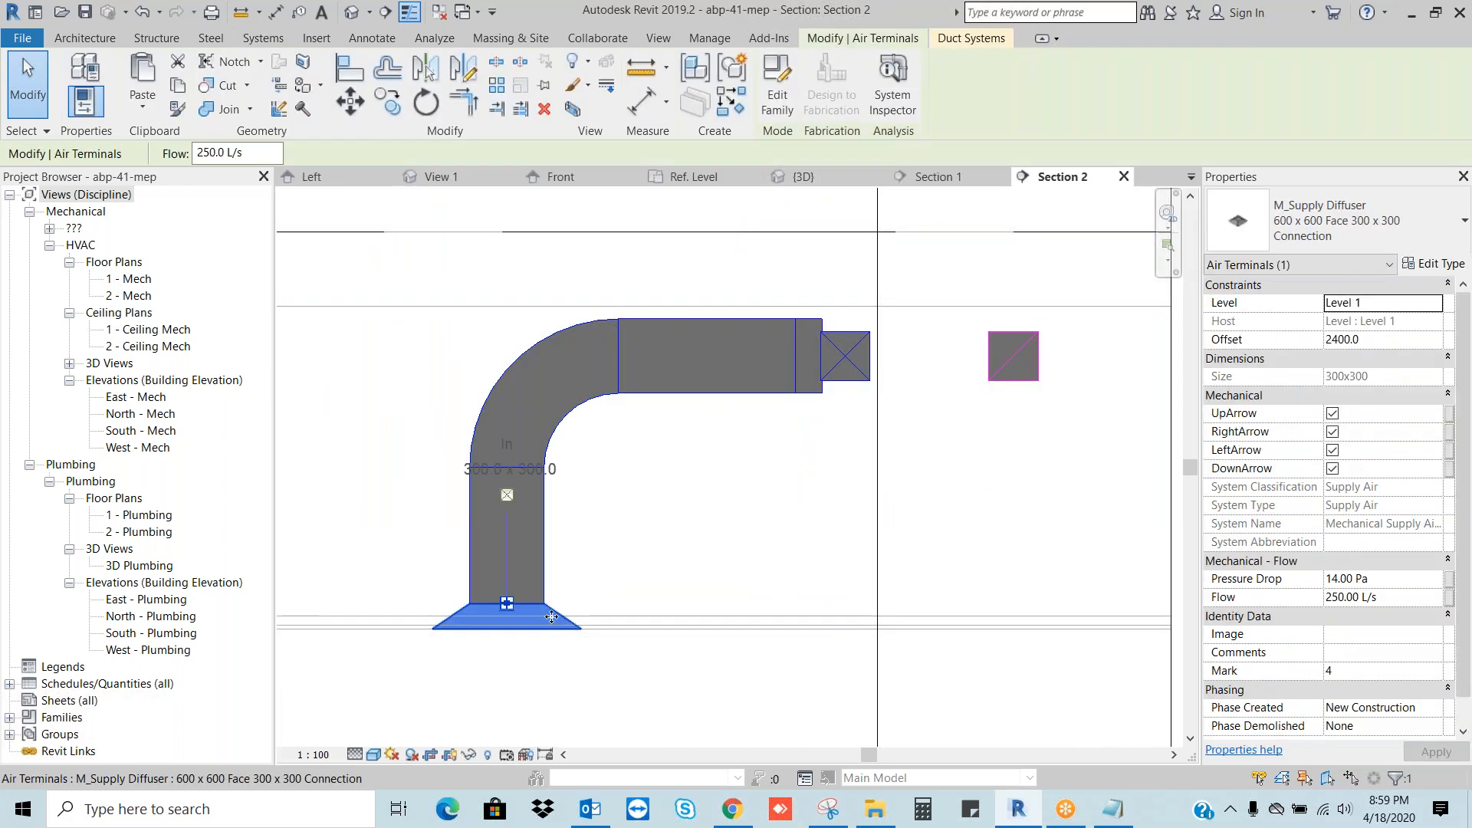
left_click(720, 519)
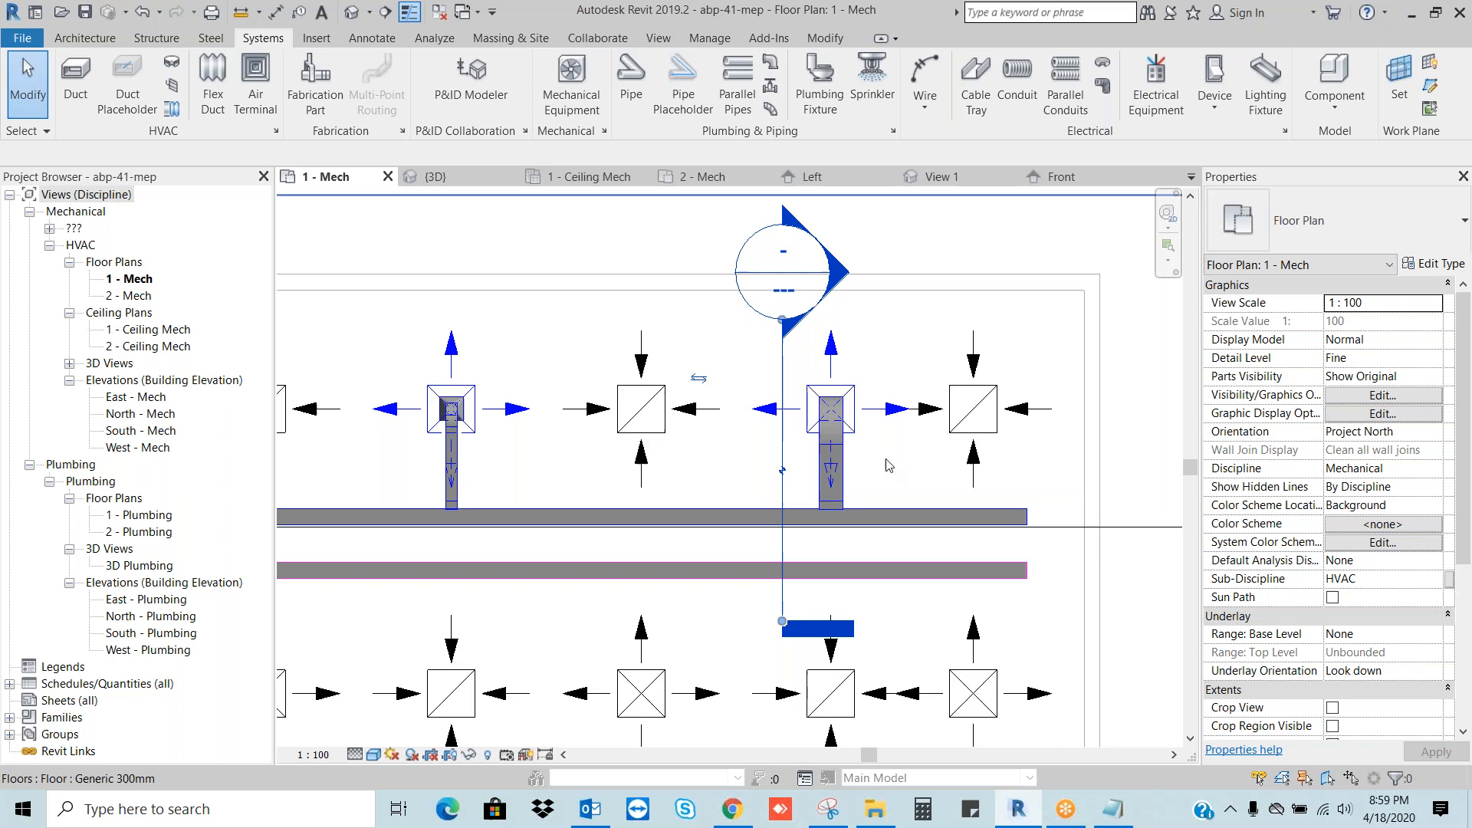
Undo the section line's last move and the automatic duct connection of the upper row's fourth diffuser.
left_click(886, 458)
key("ctrl+z")
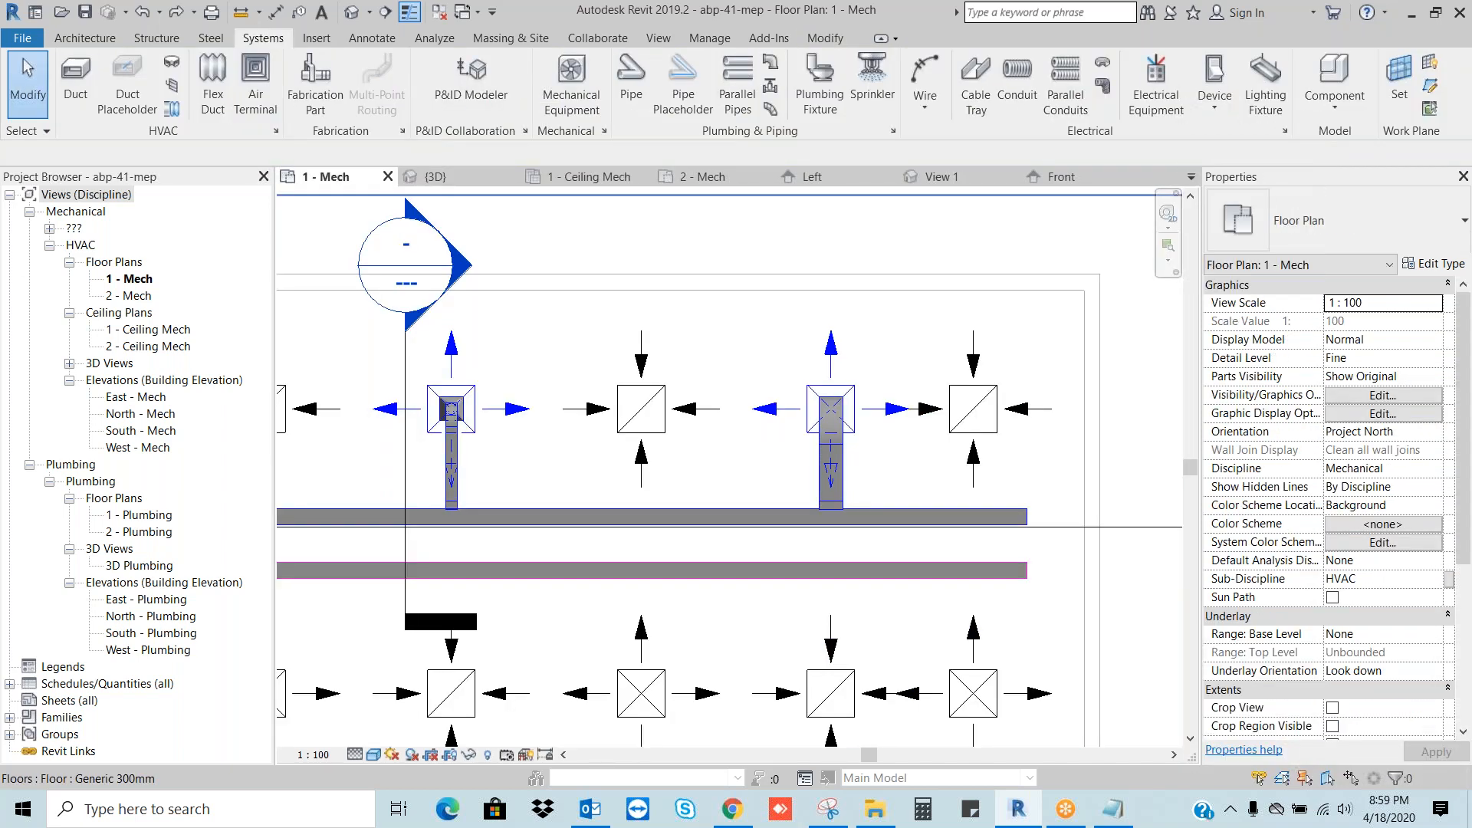
Place the section line just beside the unconnected fourth diffuser of the upper row and go to the section's view.
left_click(404, 385)
left_click_drag(404, 385, 740, 420)
left_click_drag(786, 412, 782, 396)
right_click(779, 357)
left_click(837, 453)
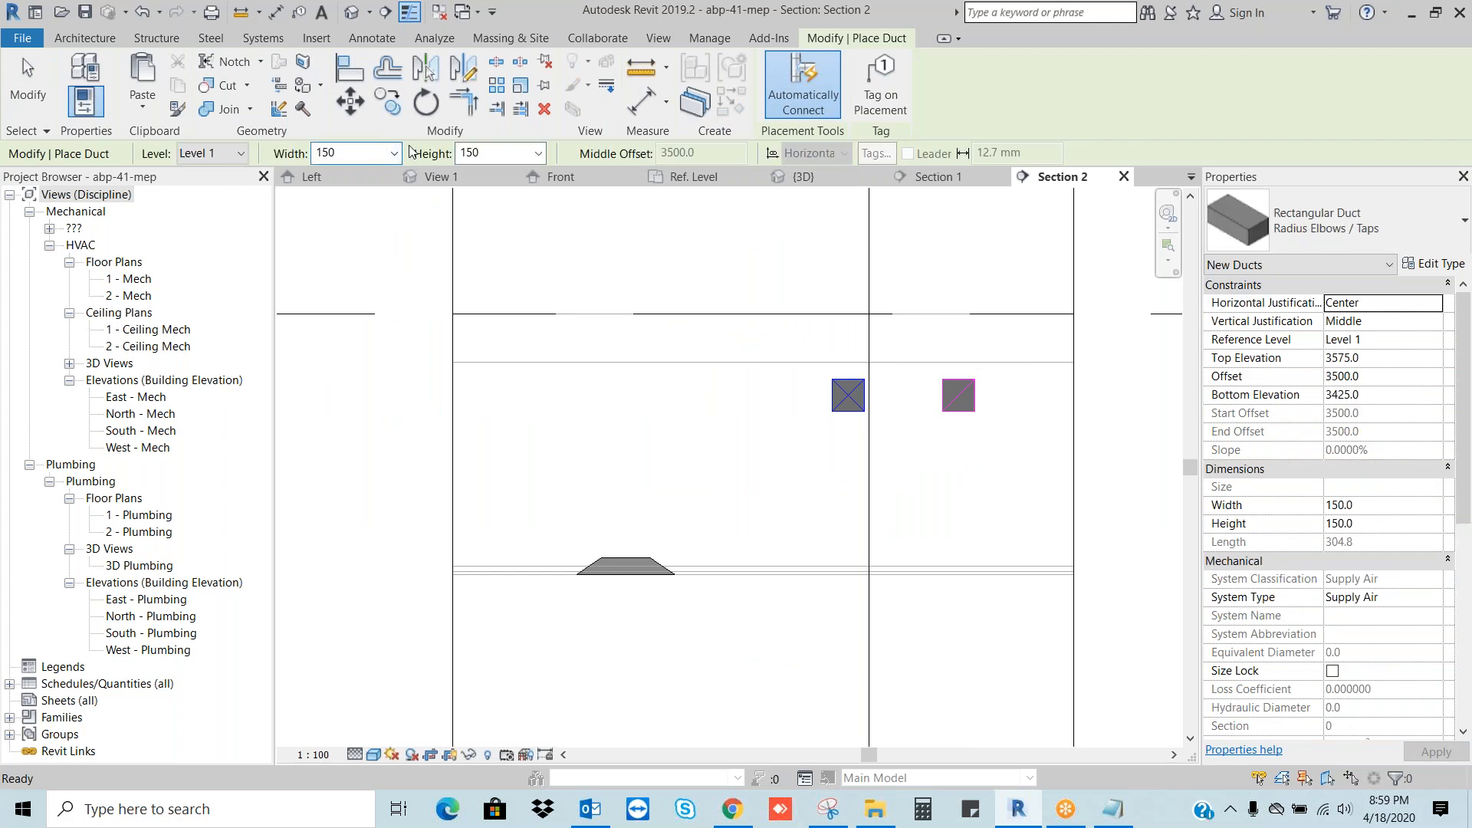
Draw a 150 x 150 duct from the supply diffuser up to the 3500 offset and across into the supply main.
left_click(625, 559)
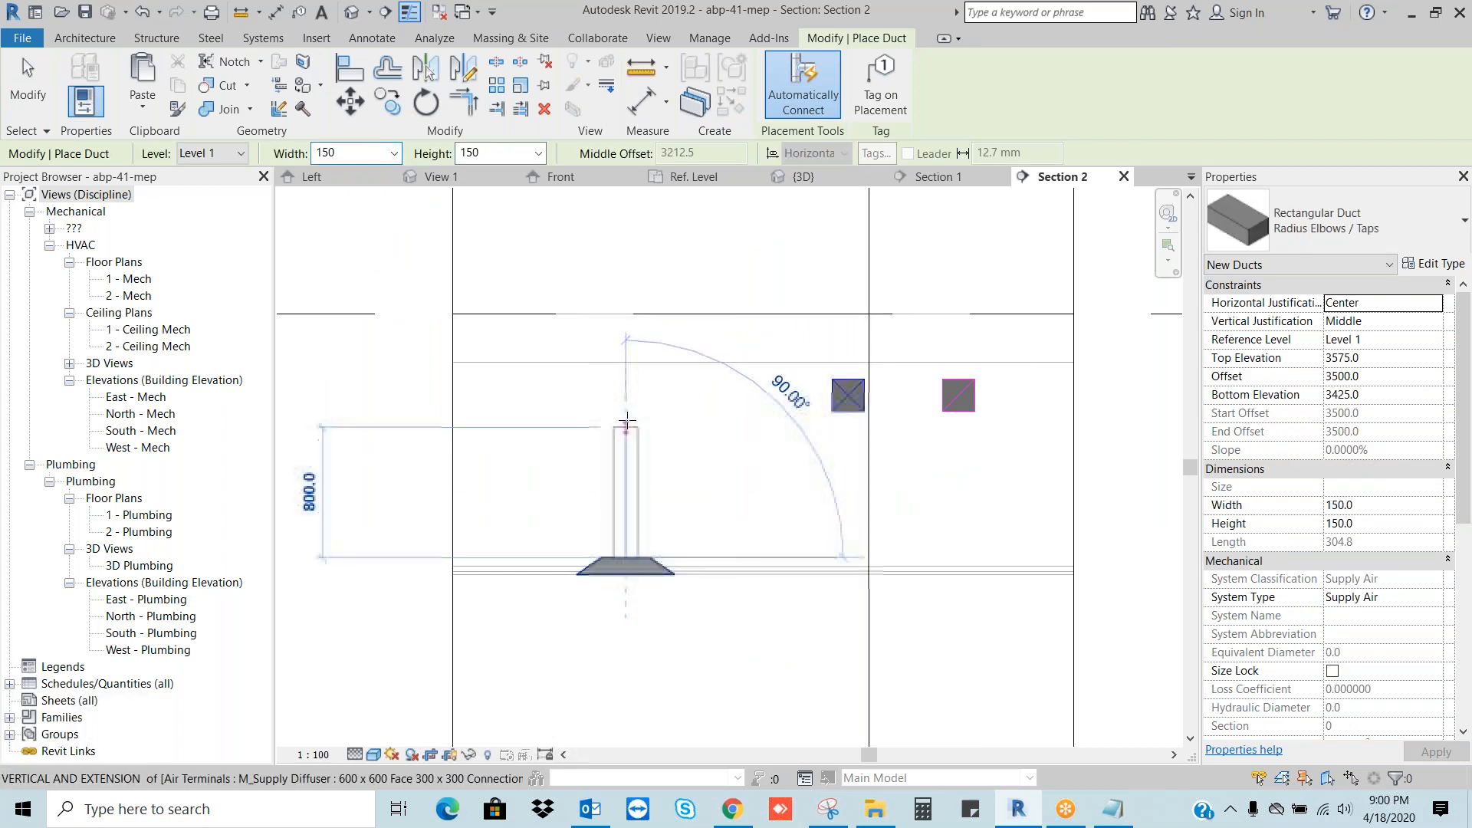
left_click(626, 397)
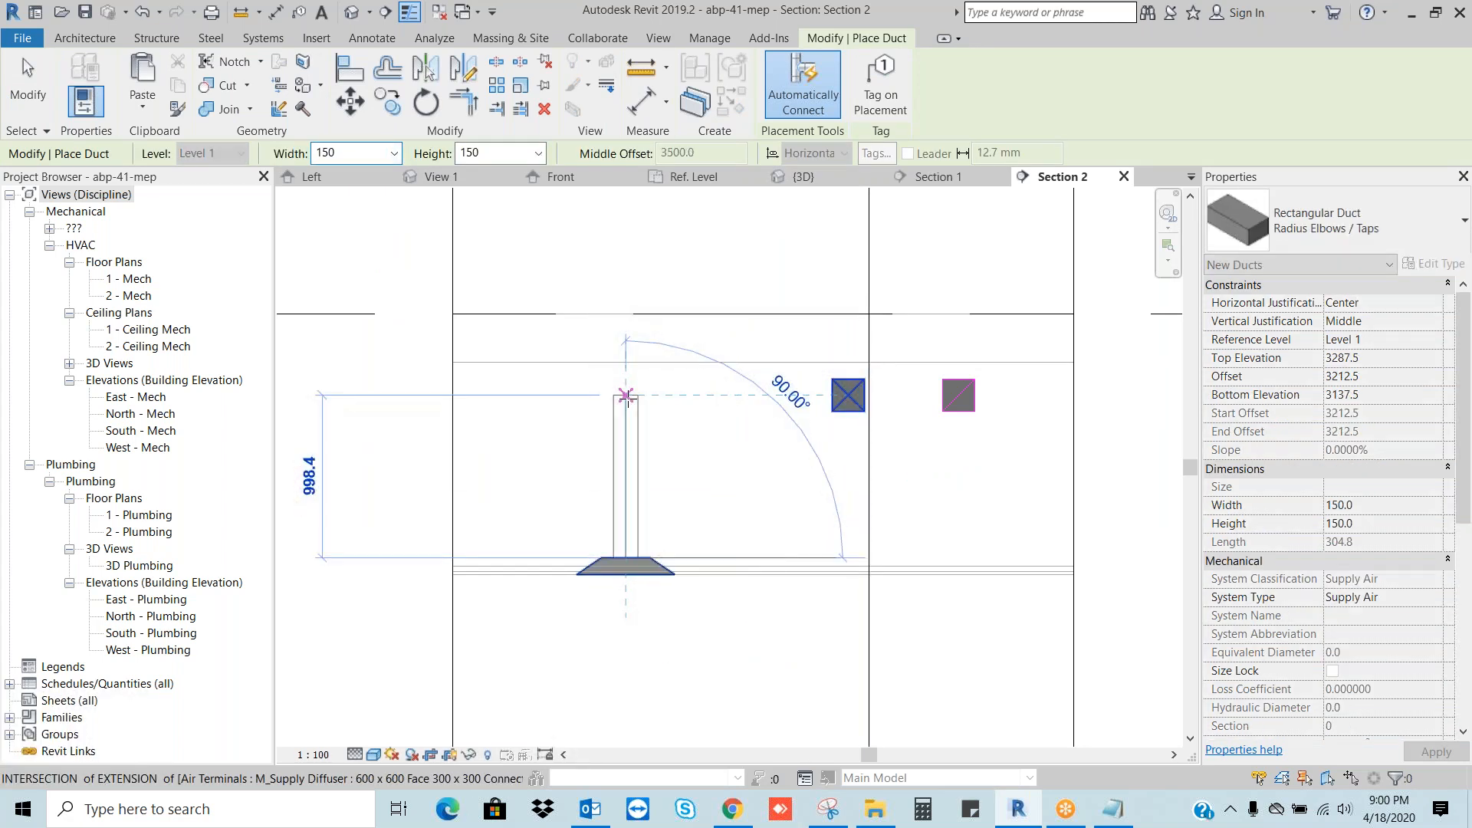
left_click(836, 395)
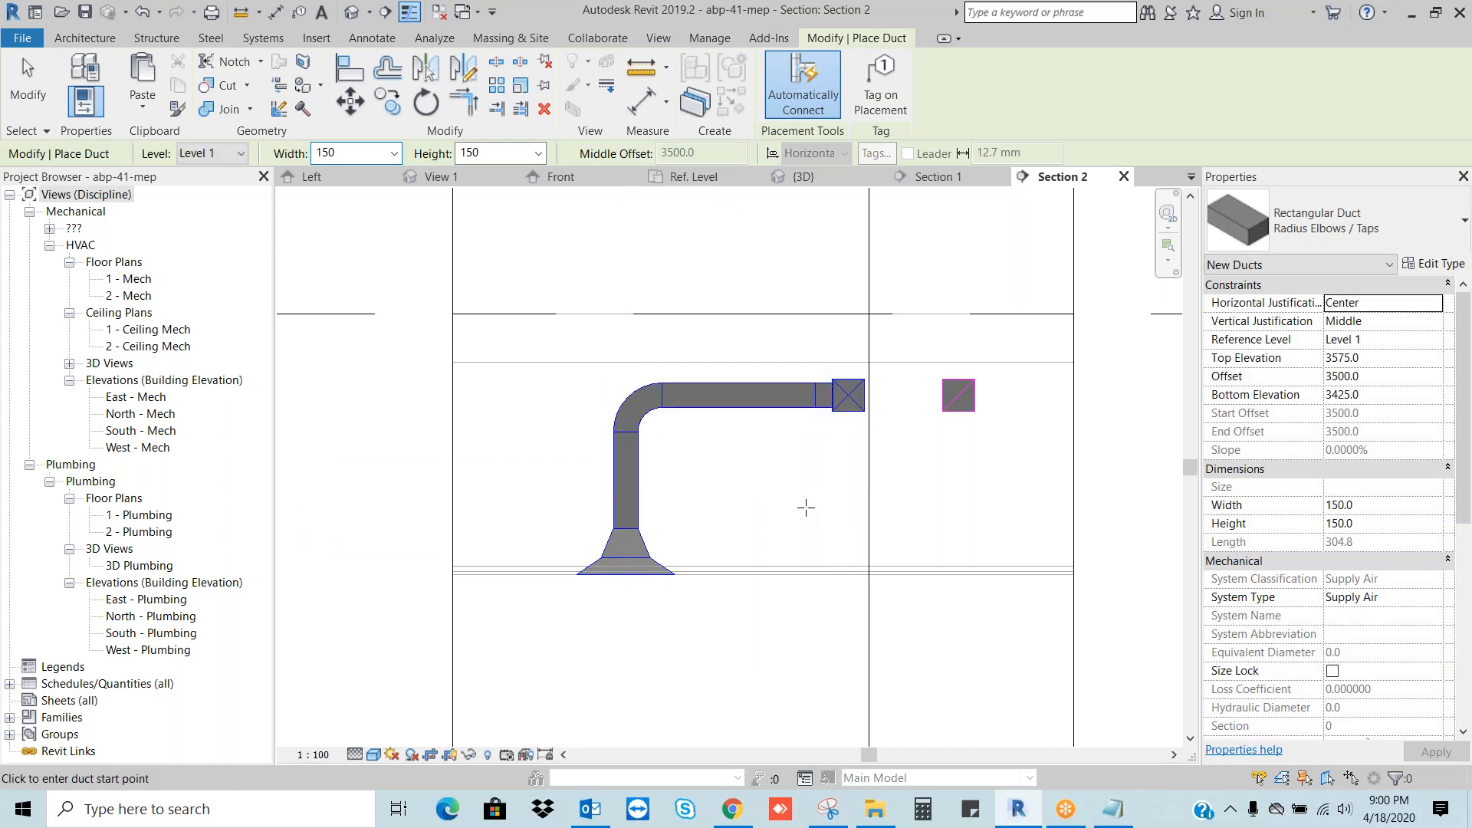
key("Escape")
key("Escape")
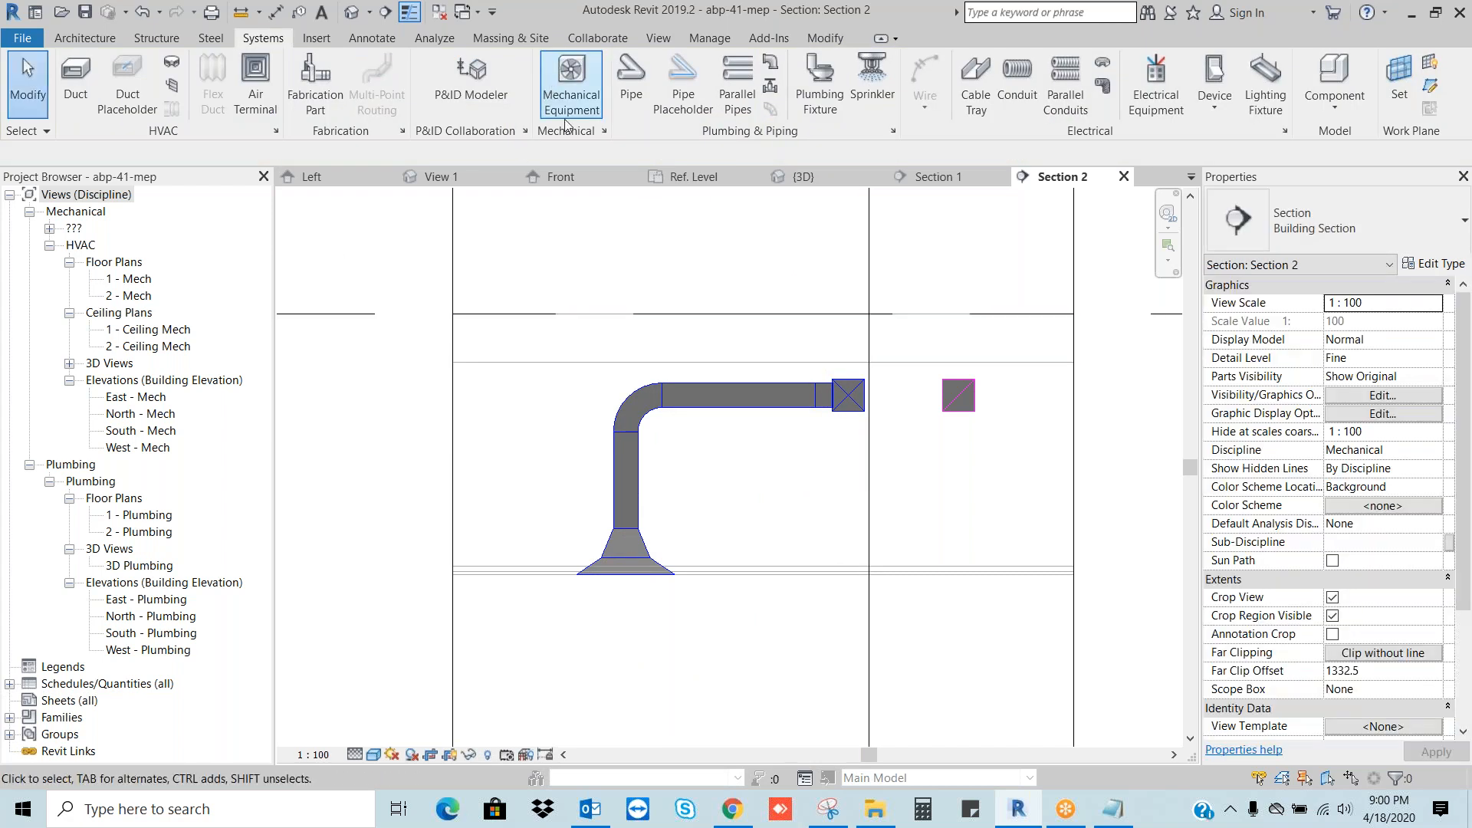
Show the model in the default 3D view and turn off its section box.
left_click(352, 15)
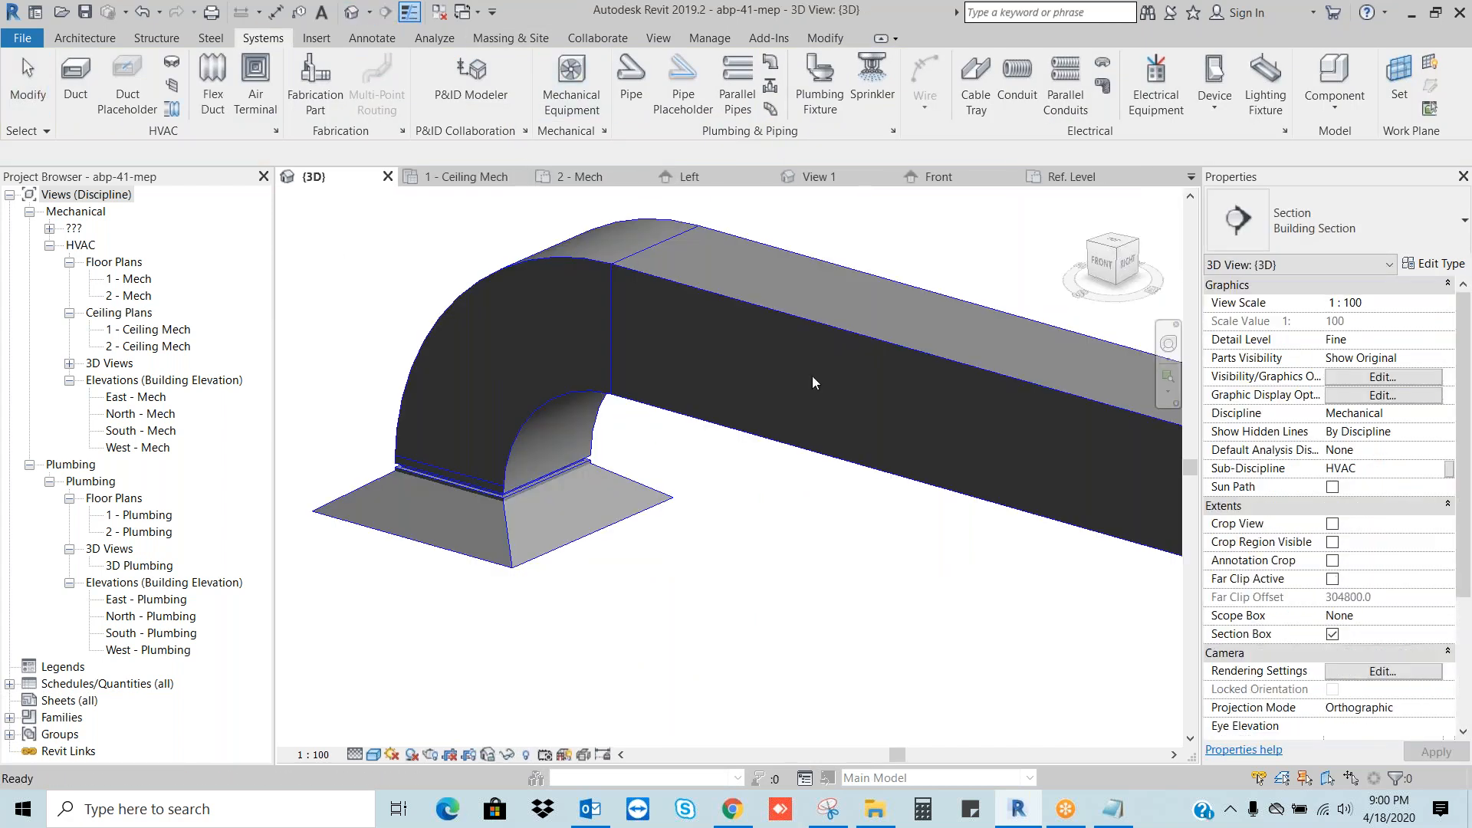
scroll(663, 502, "up", 3)
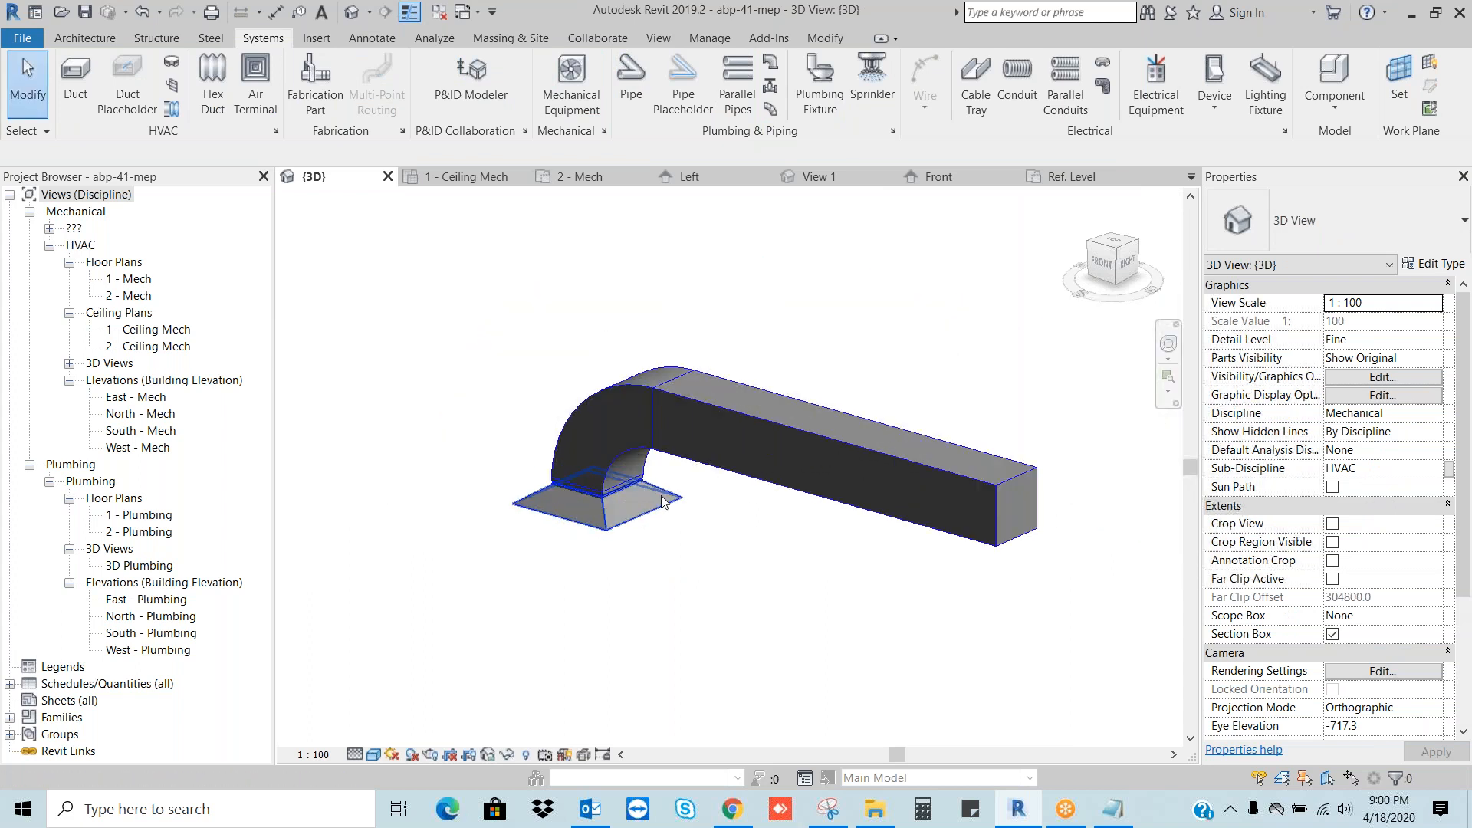
left_click(1333, 634)
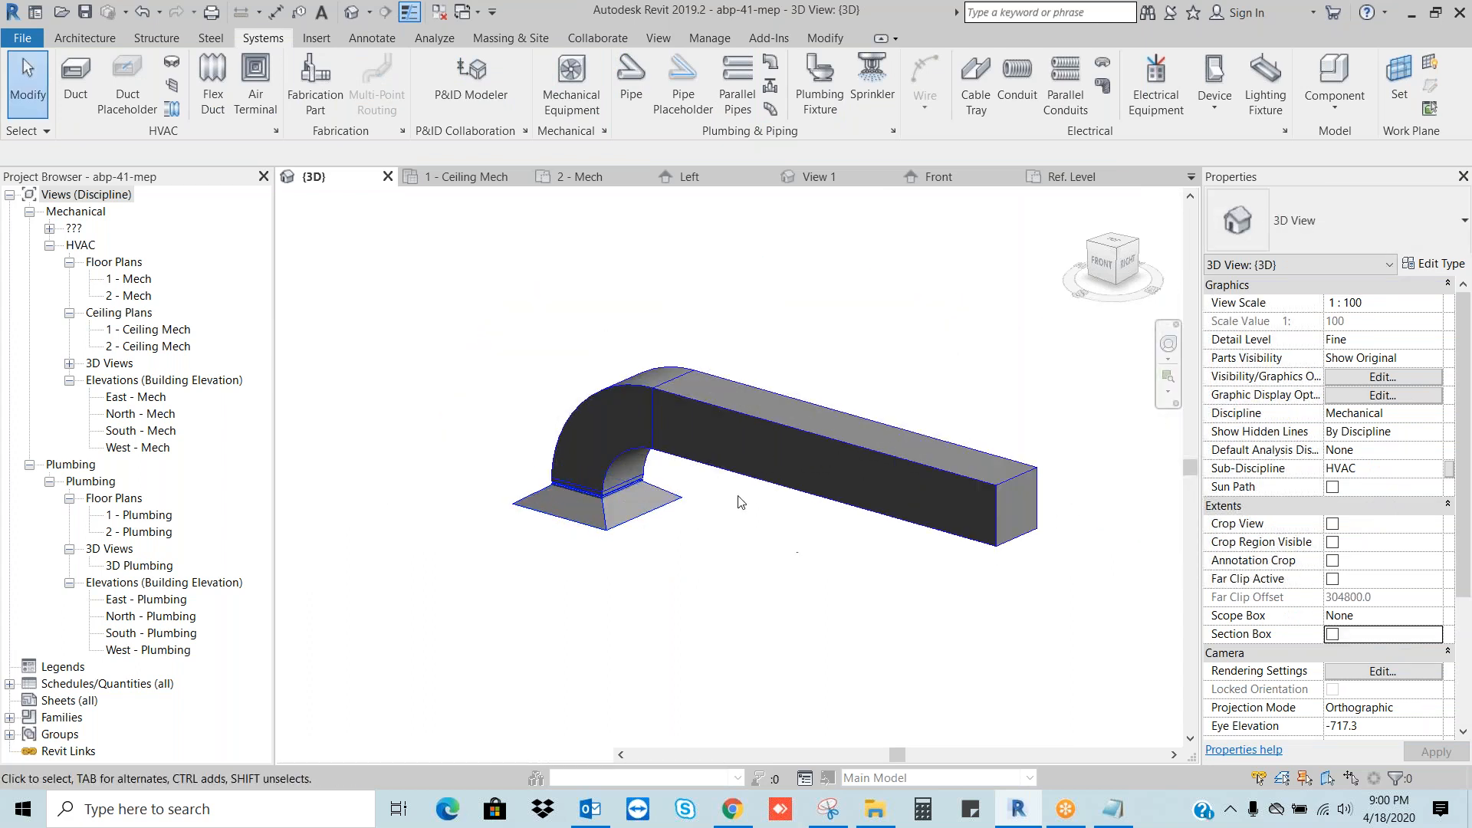
Delete the two stray diffusers and their duct branches lying outside the building.
scroll(740, 500, "down", 5)
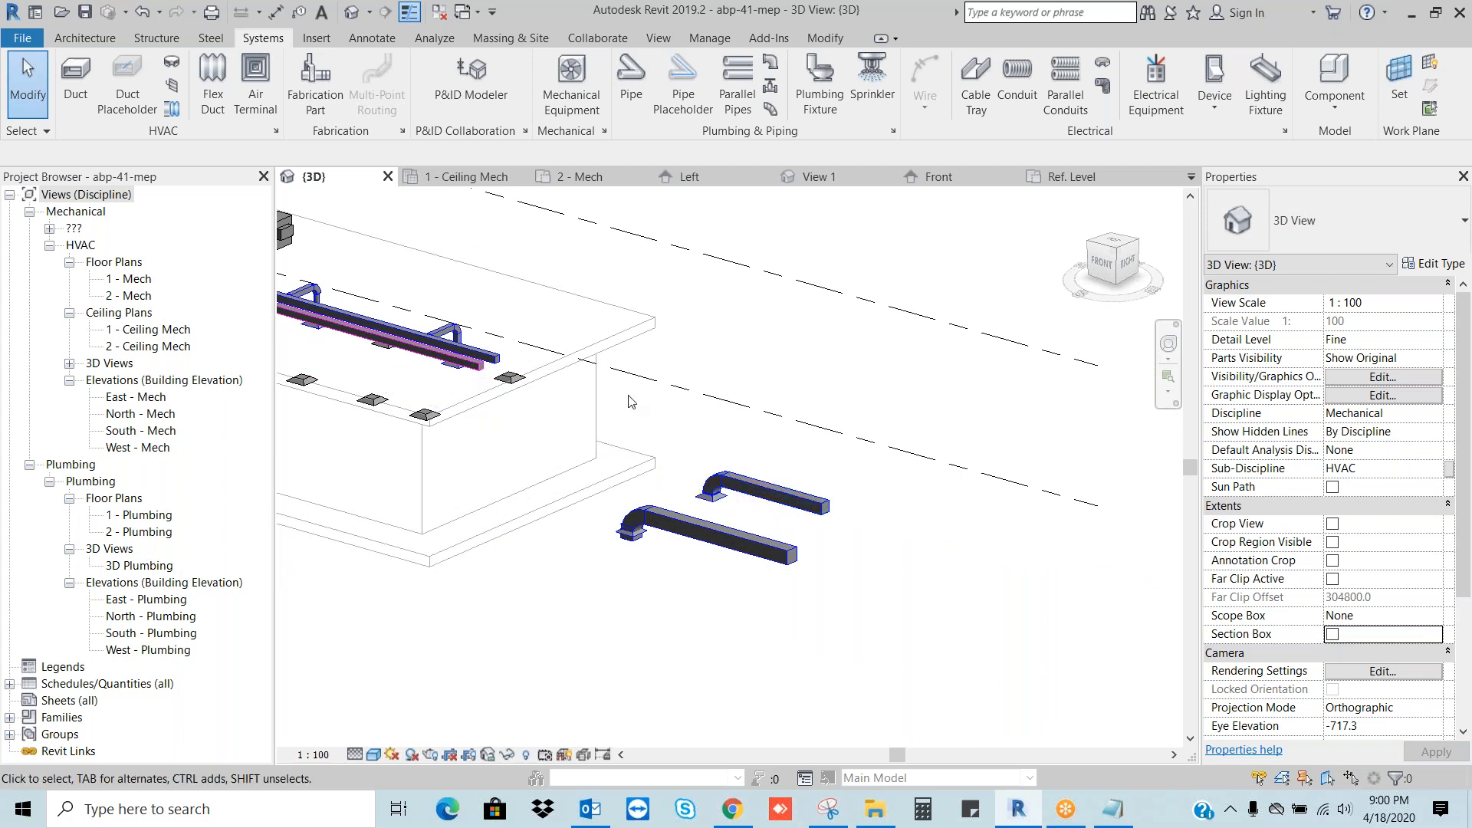
left_click_drag(618, 396, 902, 632)
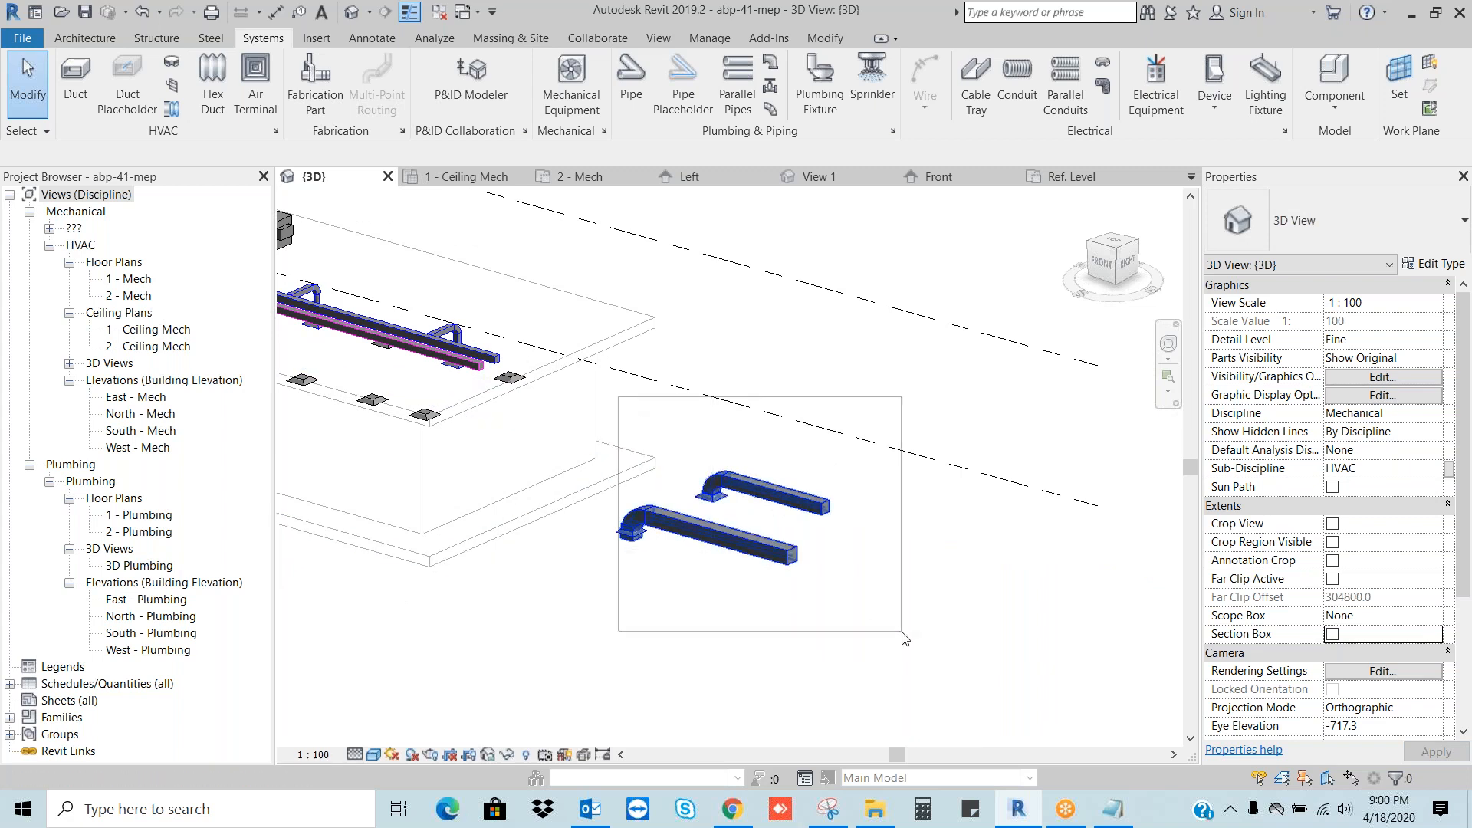
key("Delete")
left_click(635, 539)
key("Delete")
scroll(723, 516, "down", 3)
scroll(522, 400, "up", 3)
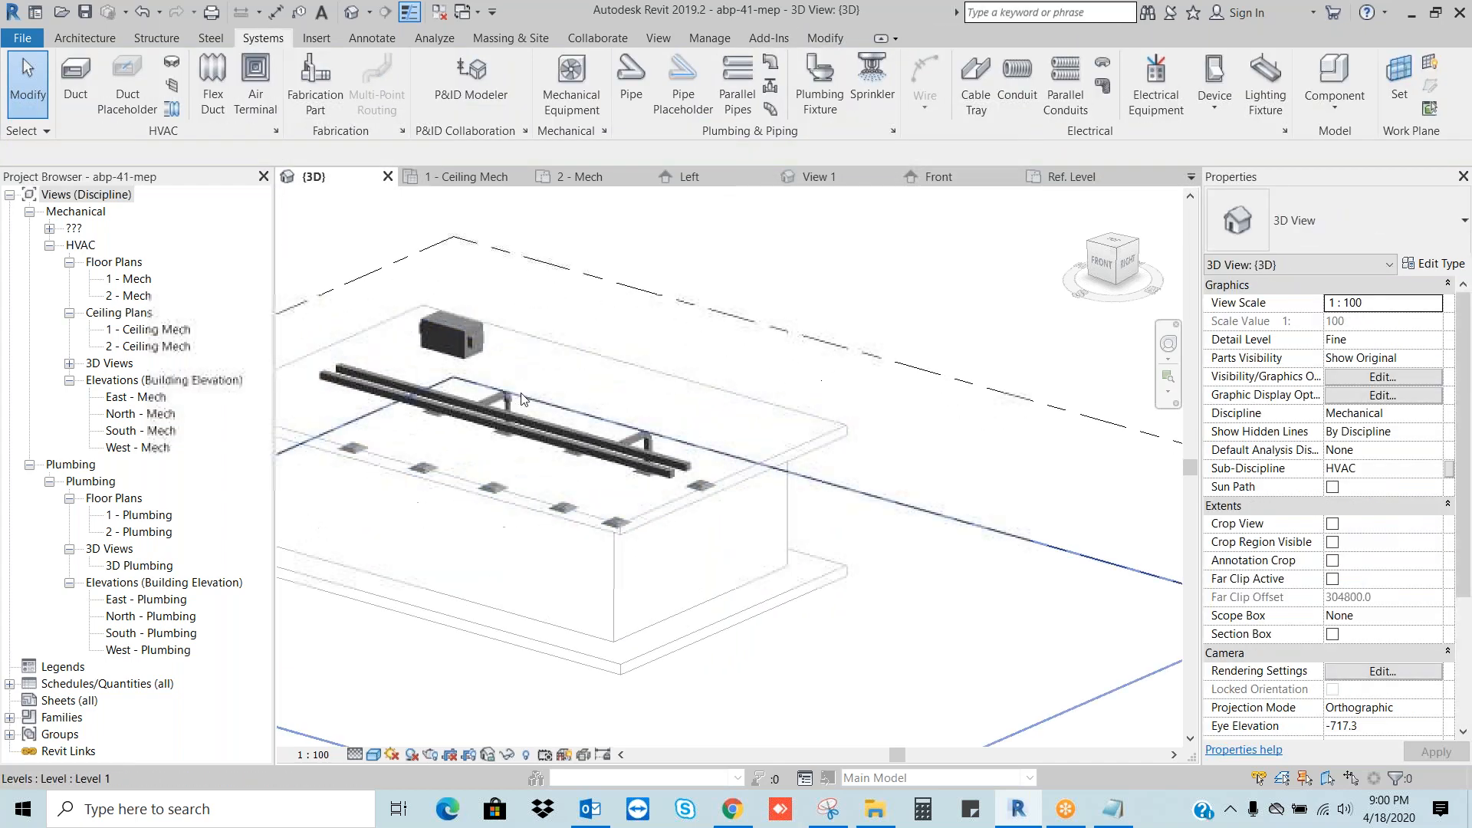
In the 1 - Ceiling Mech plan, move the section line beside the lower row's last supply diffuser and go to its view.
key("ctrl+Tab")
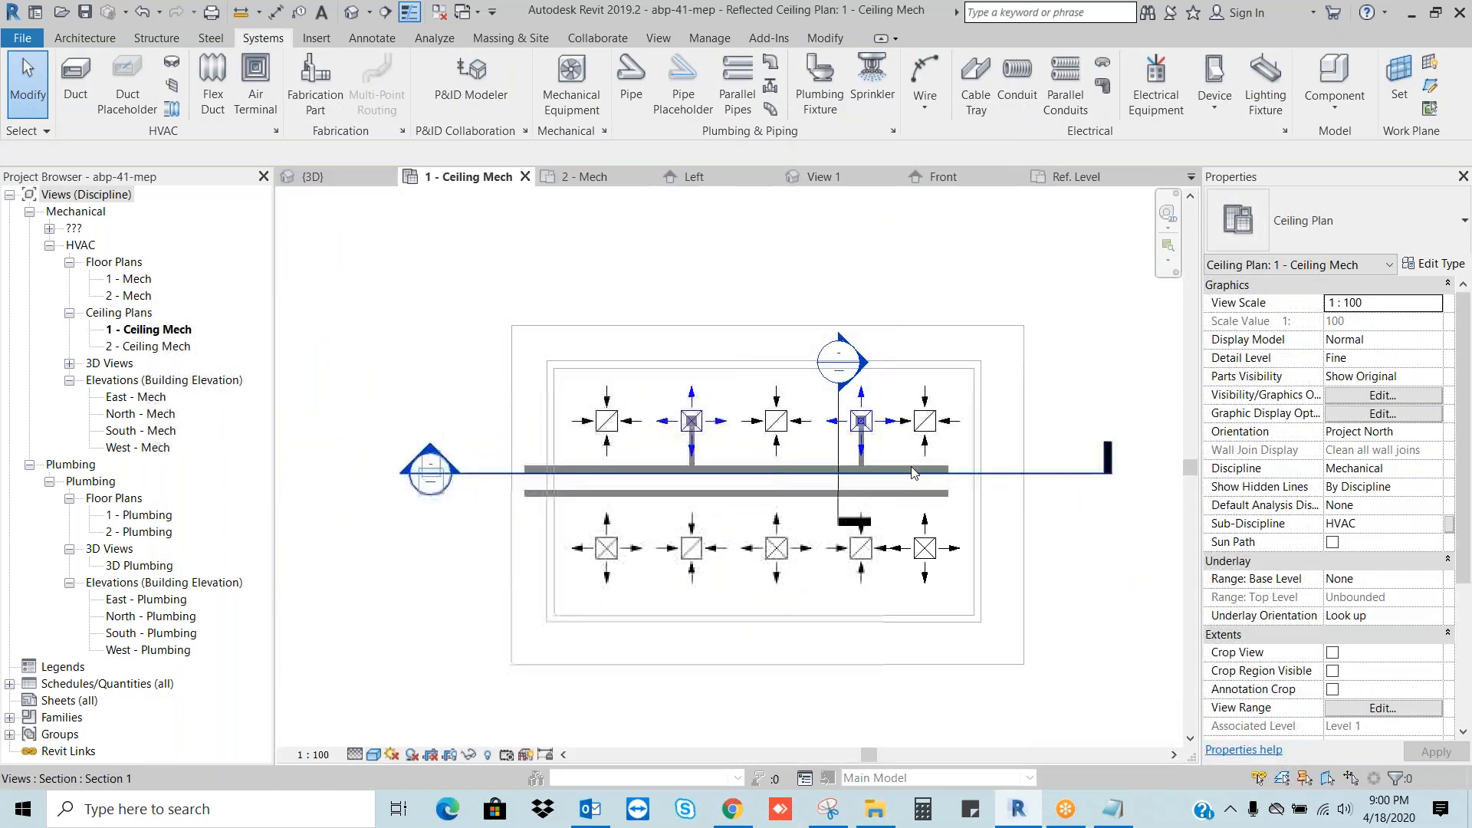
scroll(912, 471, "up", 4)
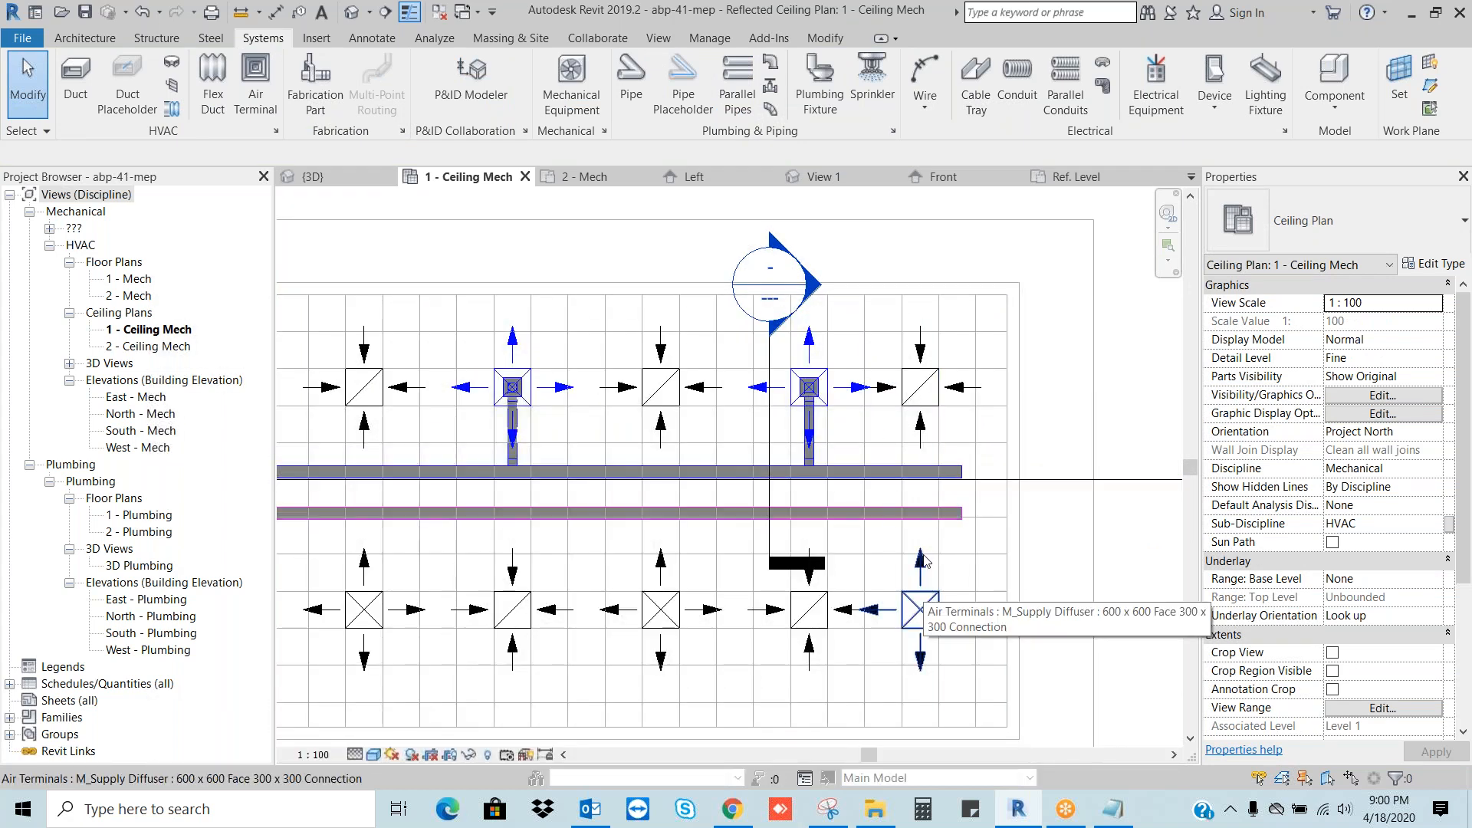
scroll(932, 510, "up", 1)
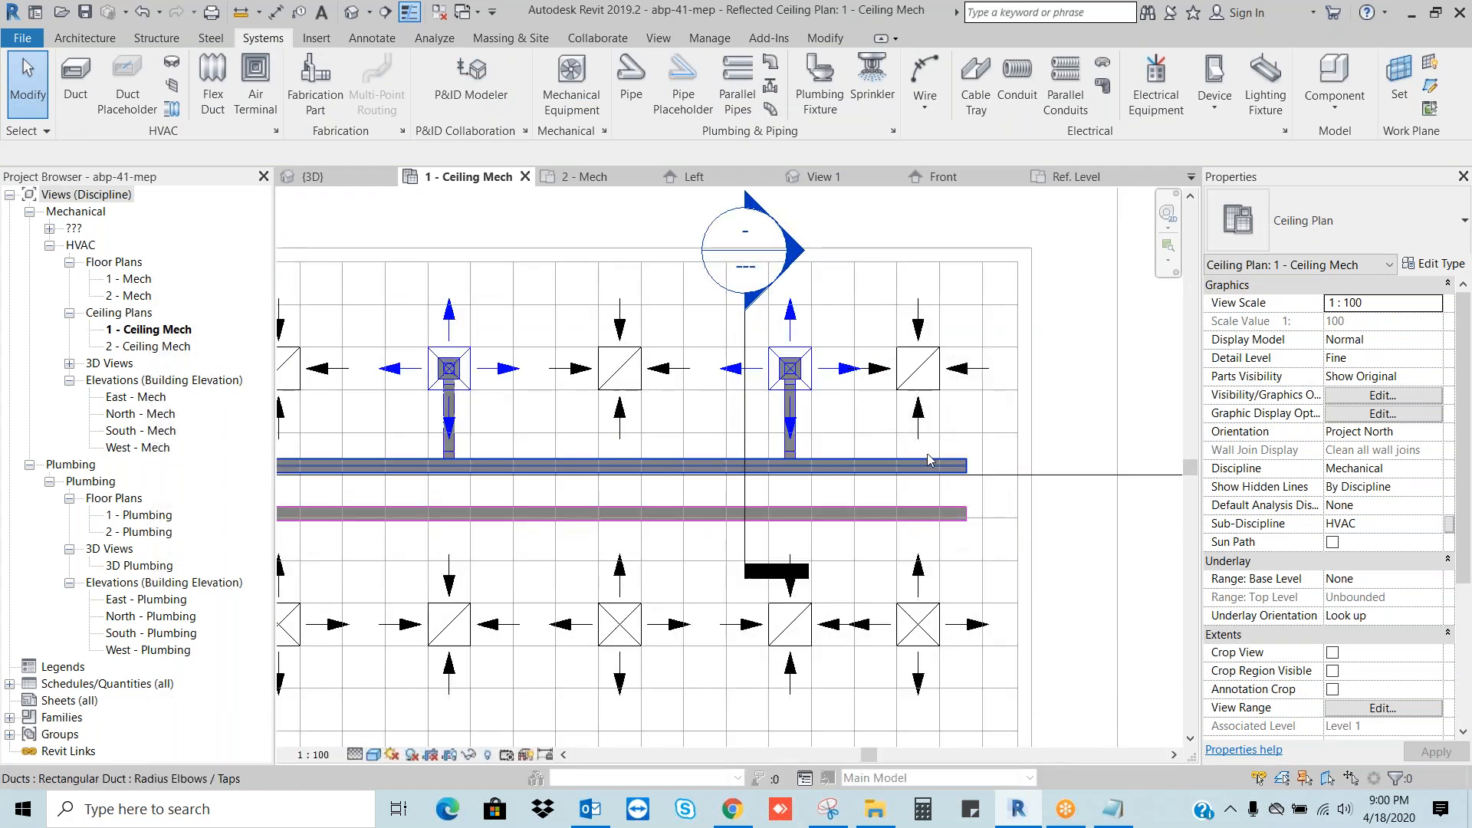
left_click(751, 335)
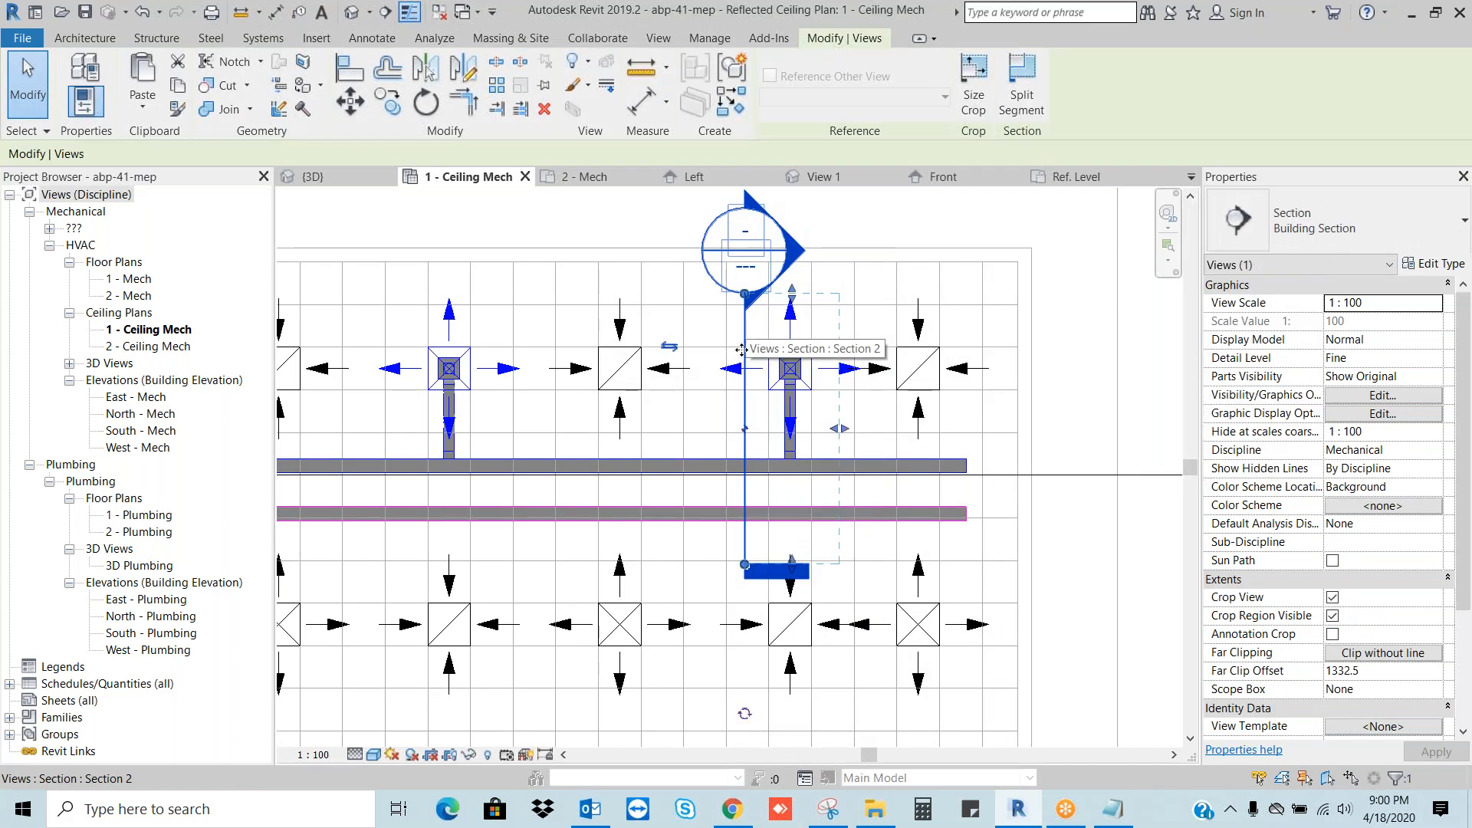
left_click_drag(740, 351, 853, 482)
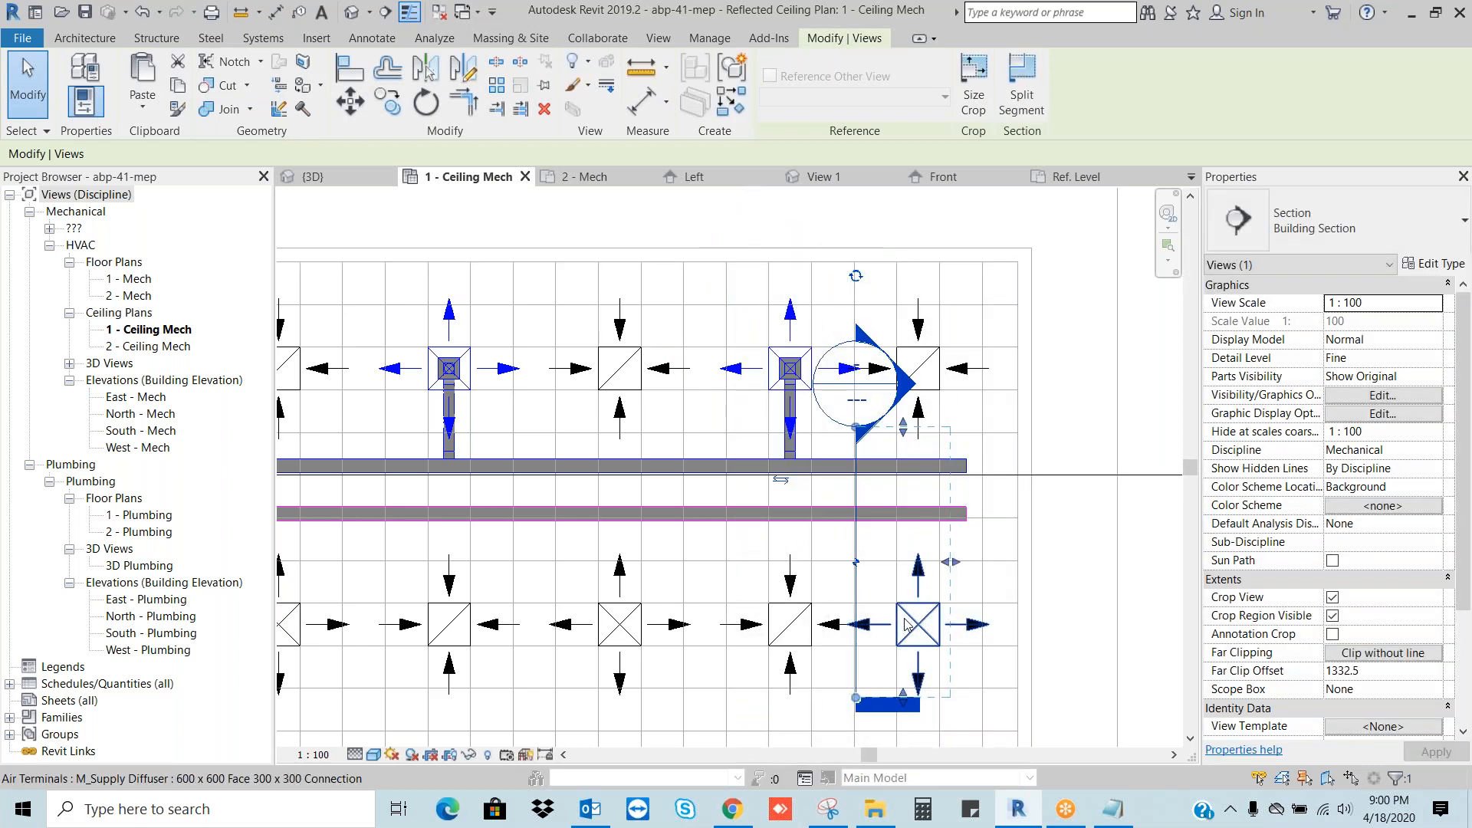
right_click(852, 538)
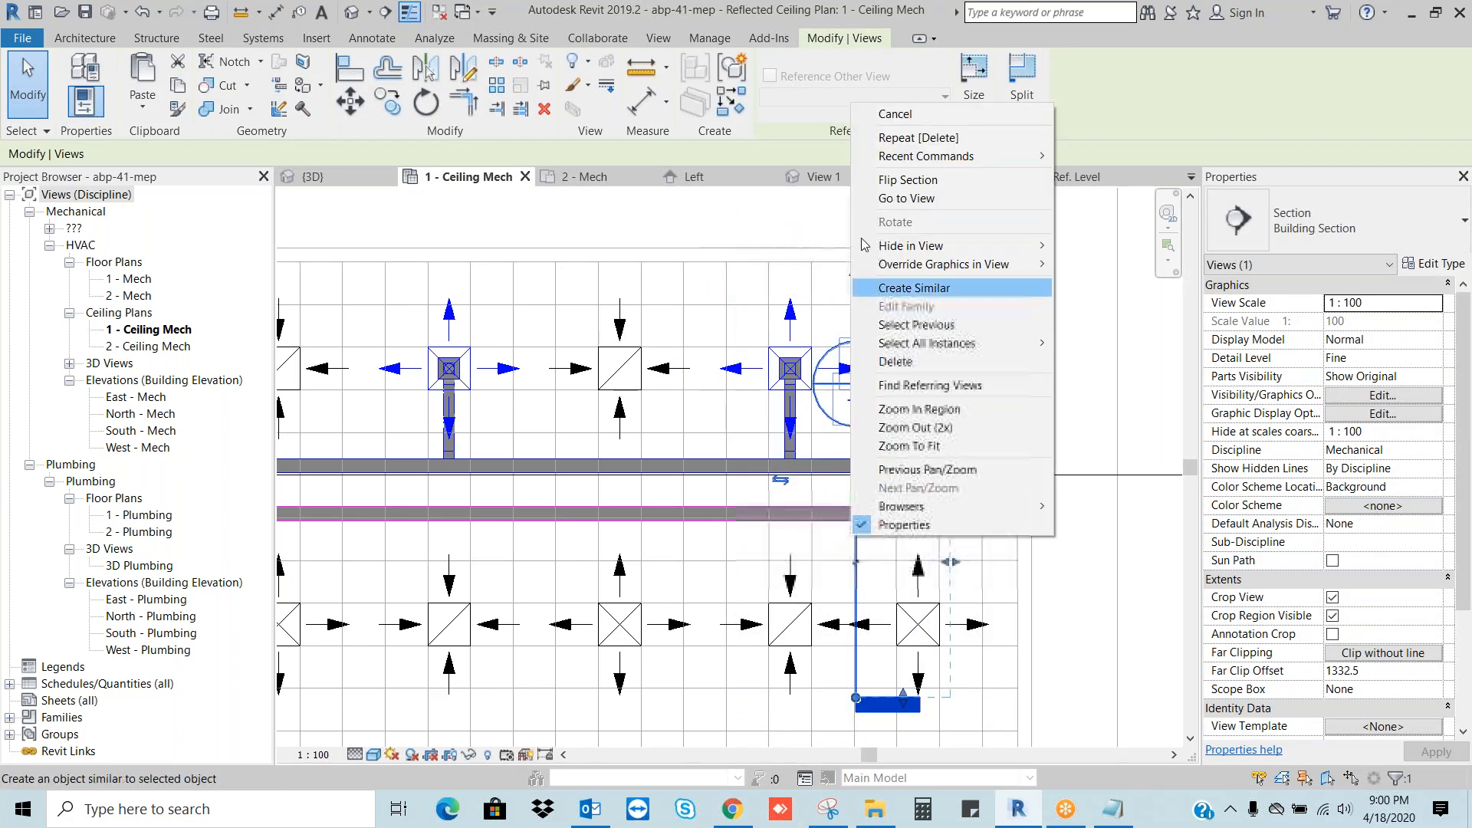
left_click(903, 199)
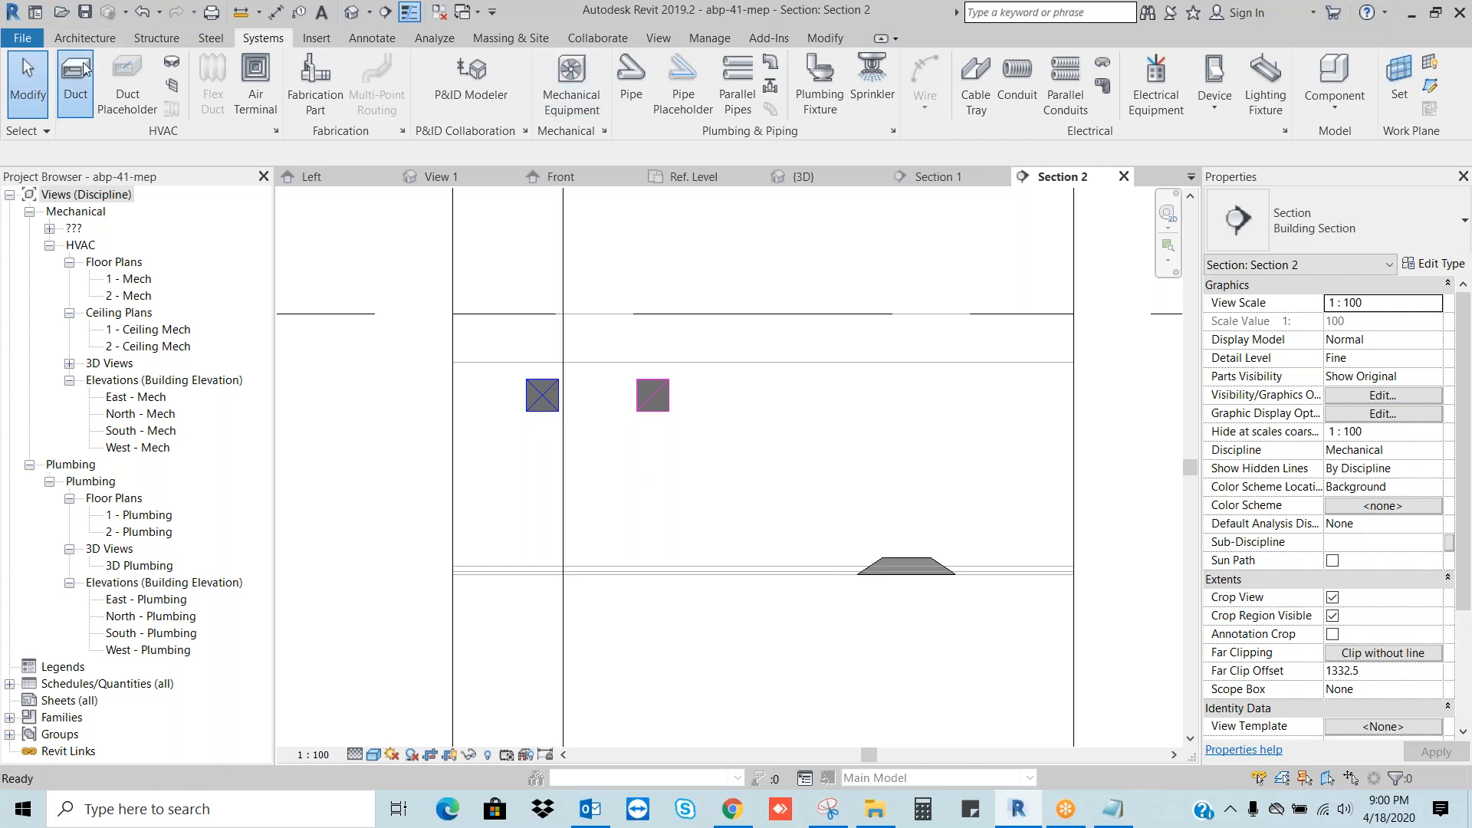
Draw a 150 x 150 duct from the diffuser up to an offset of about 3102 mm and across to beneath the supply main.
left_click(906, 558)
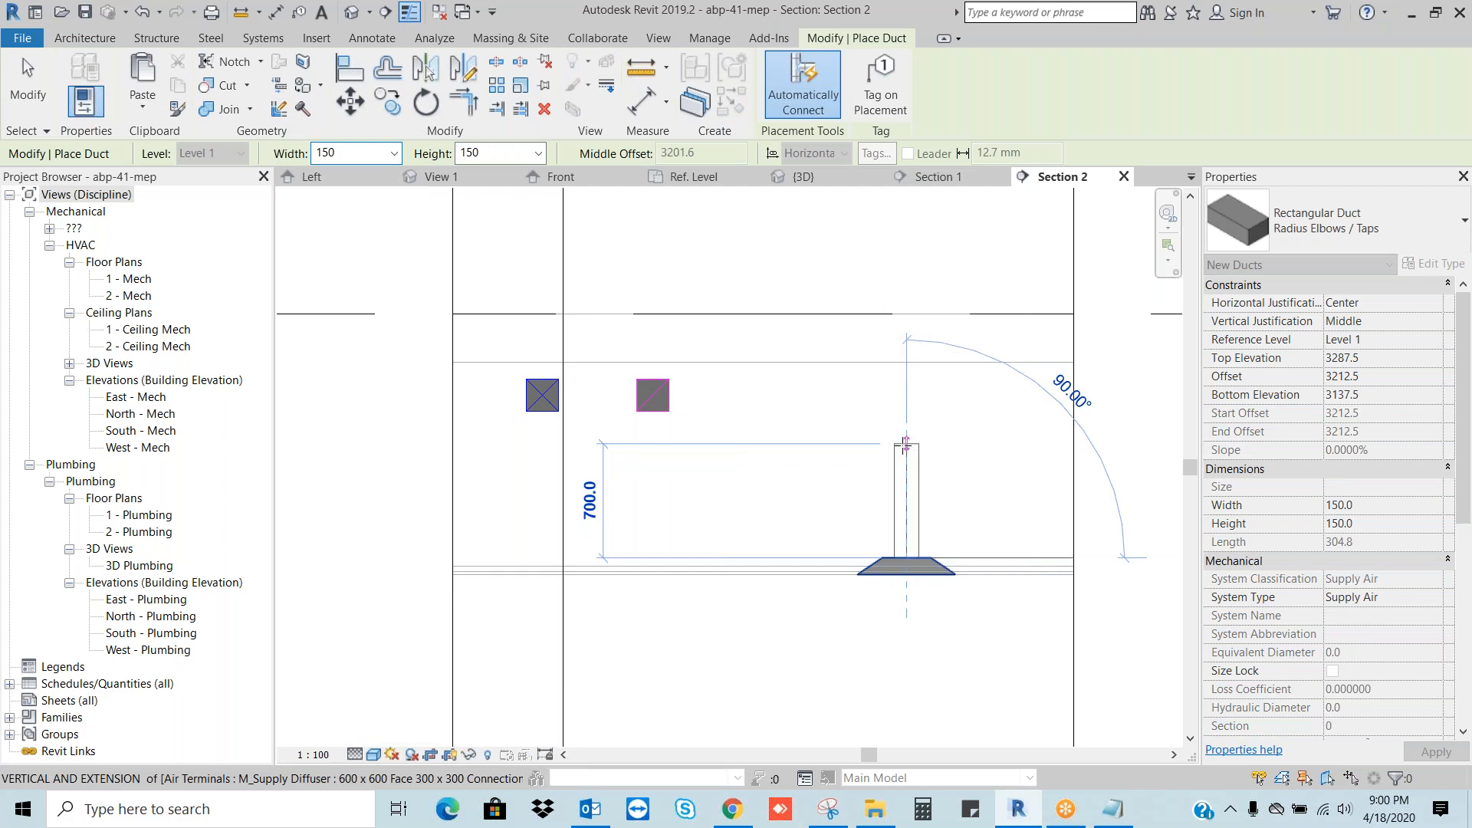
left_click(901, 465)
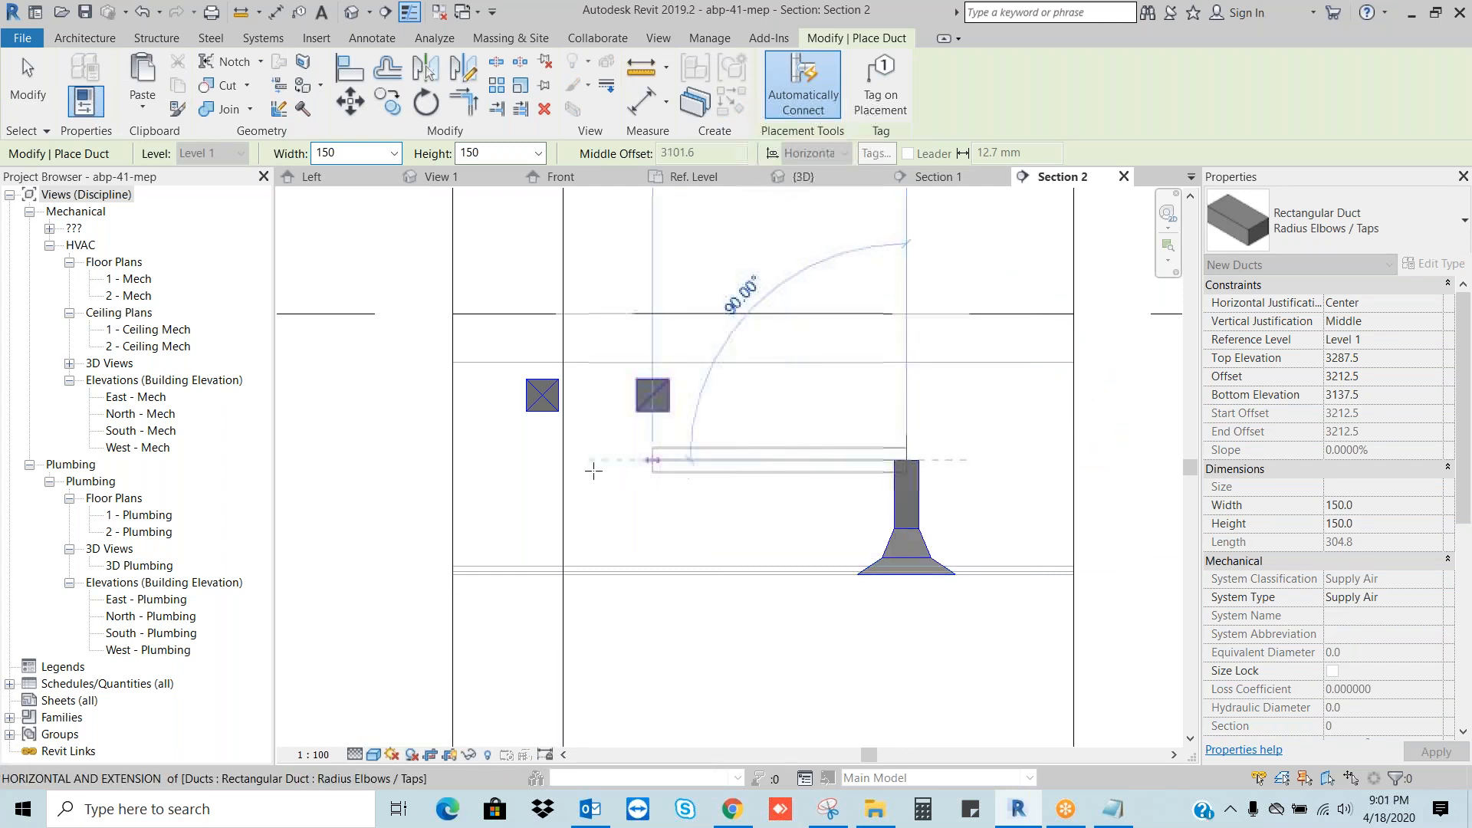
left_click(544, 470)
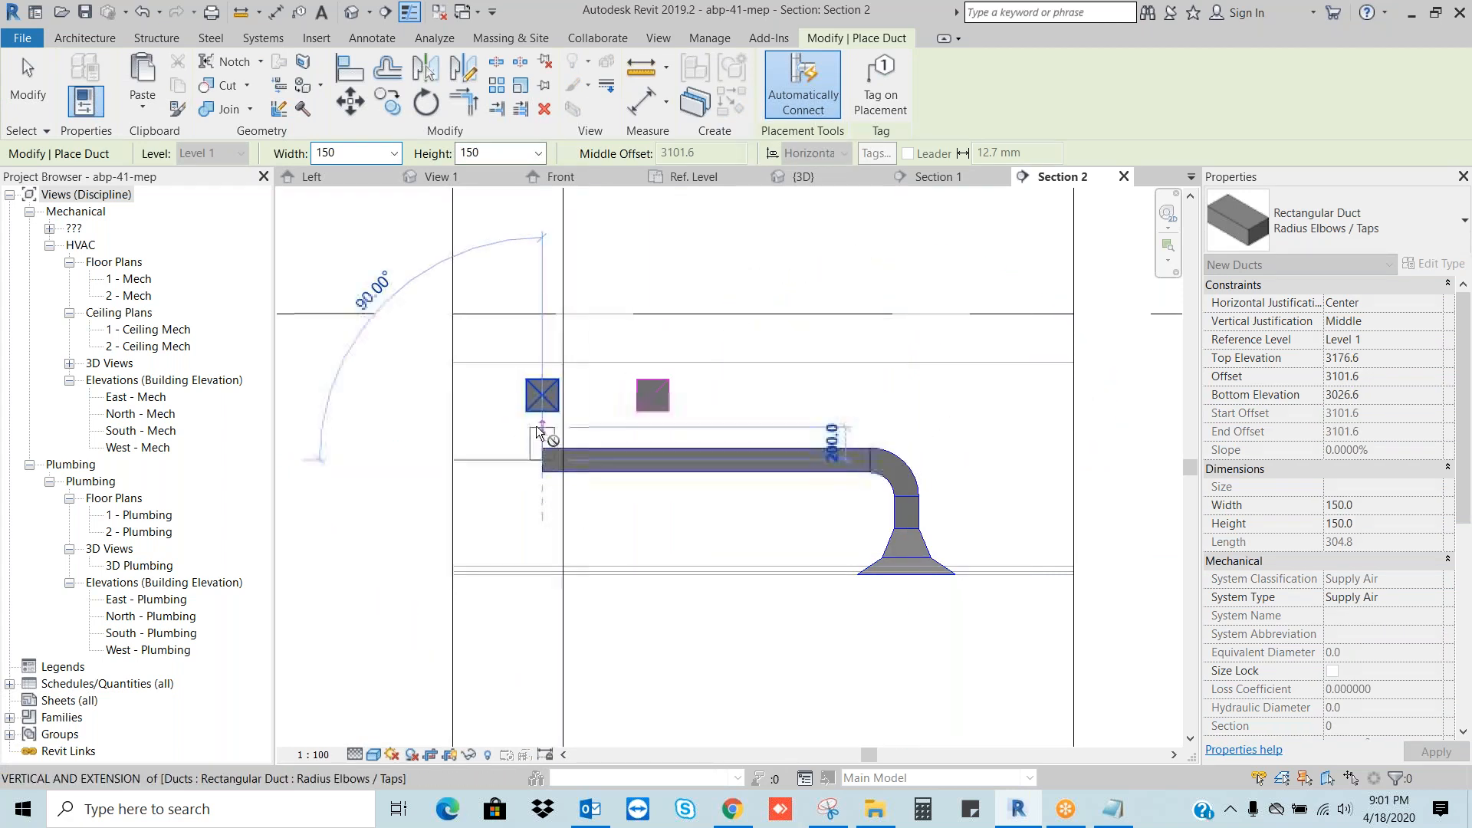
Try to continue the duct vertically from the horizontal run's end into the supply main.
left_click(542, 397)
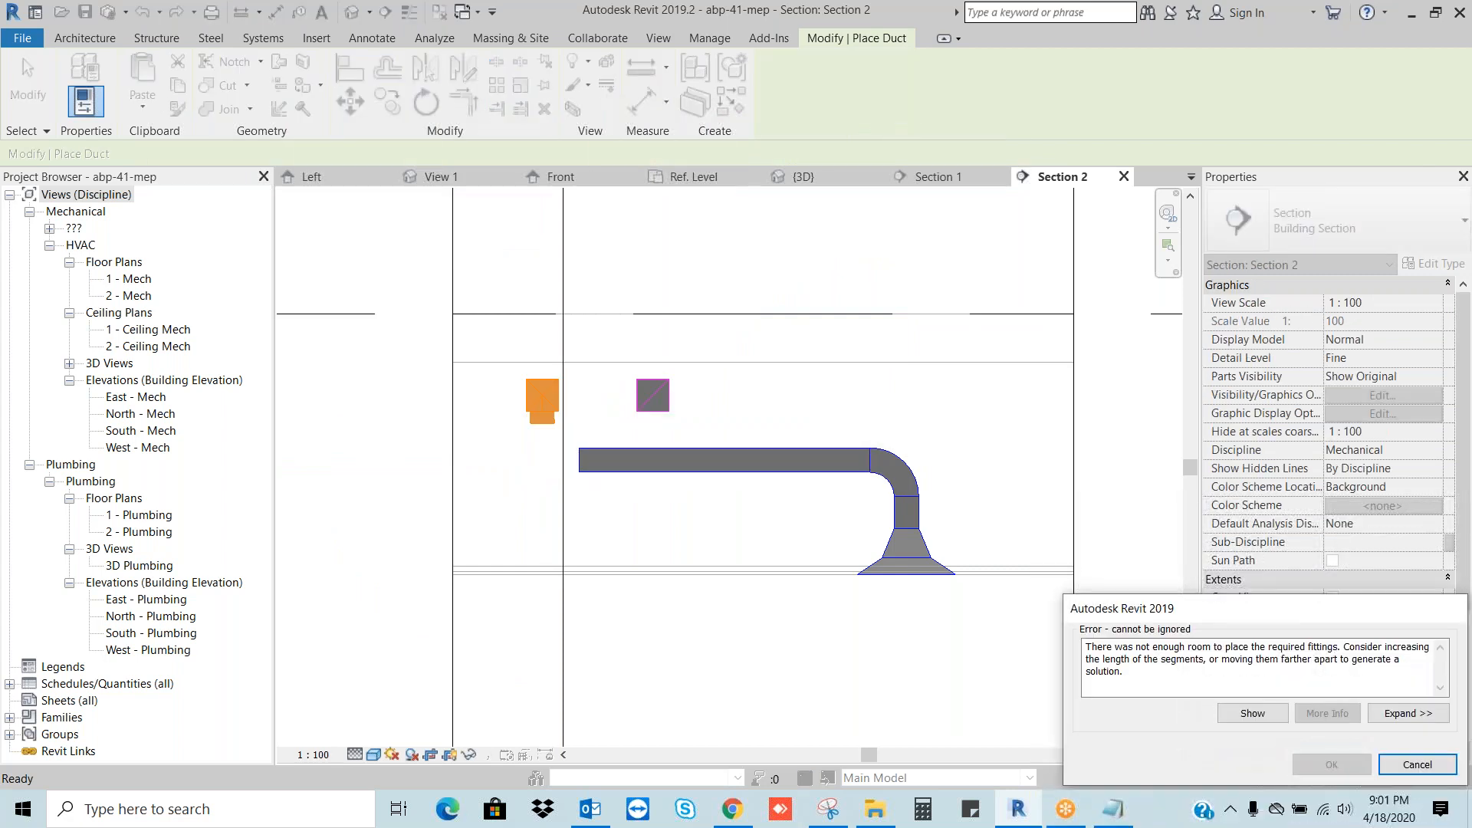
key("Escape")
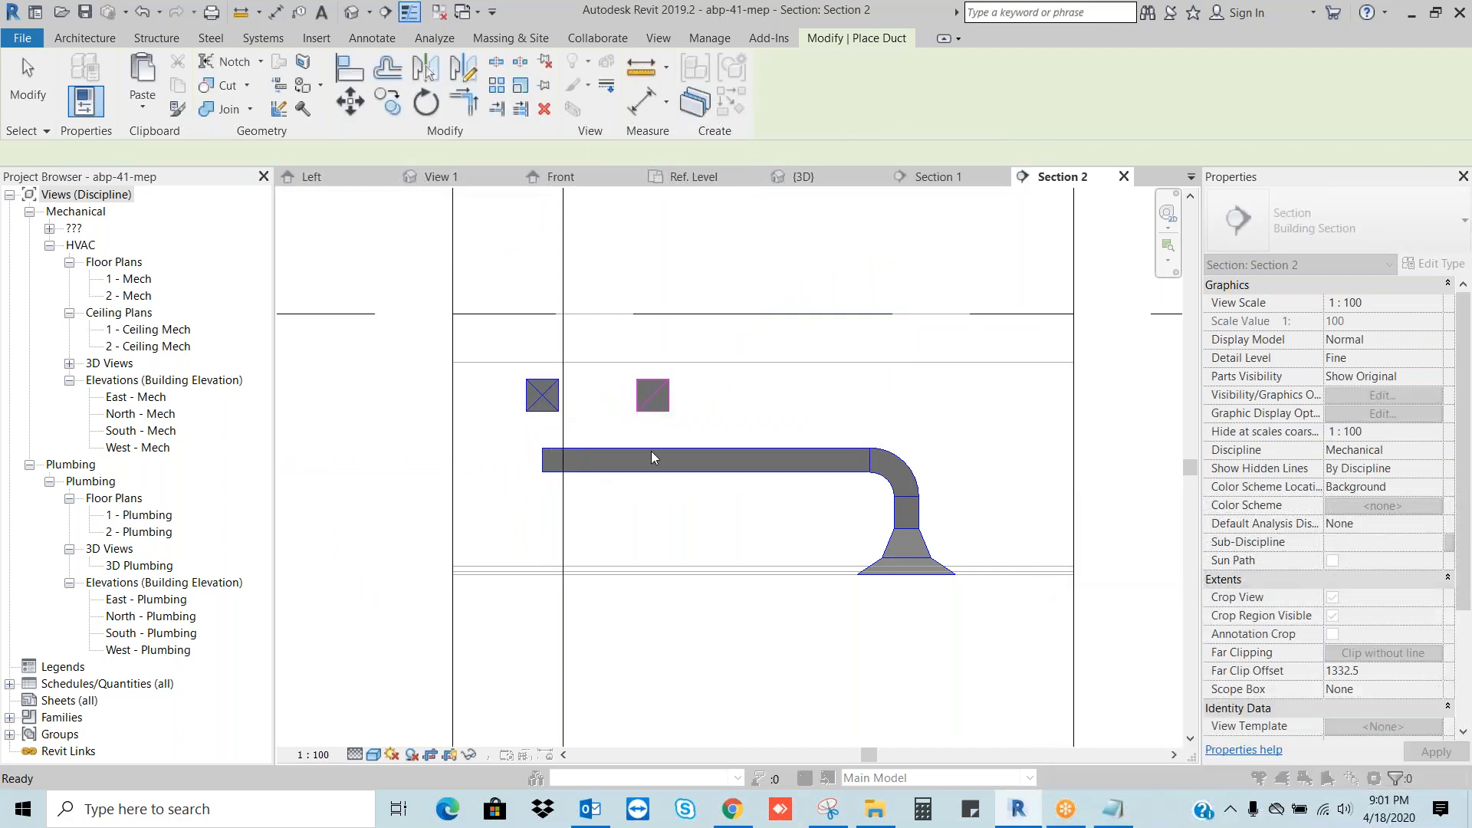
left_click(657, 449)
key("Escape")
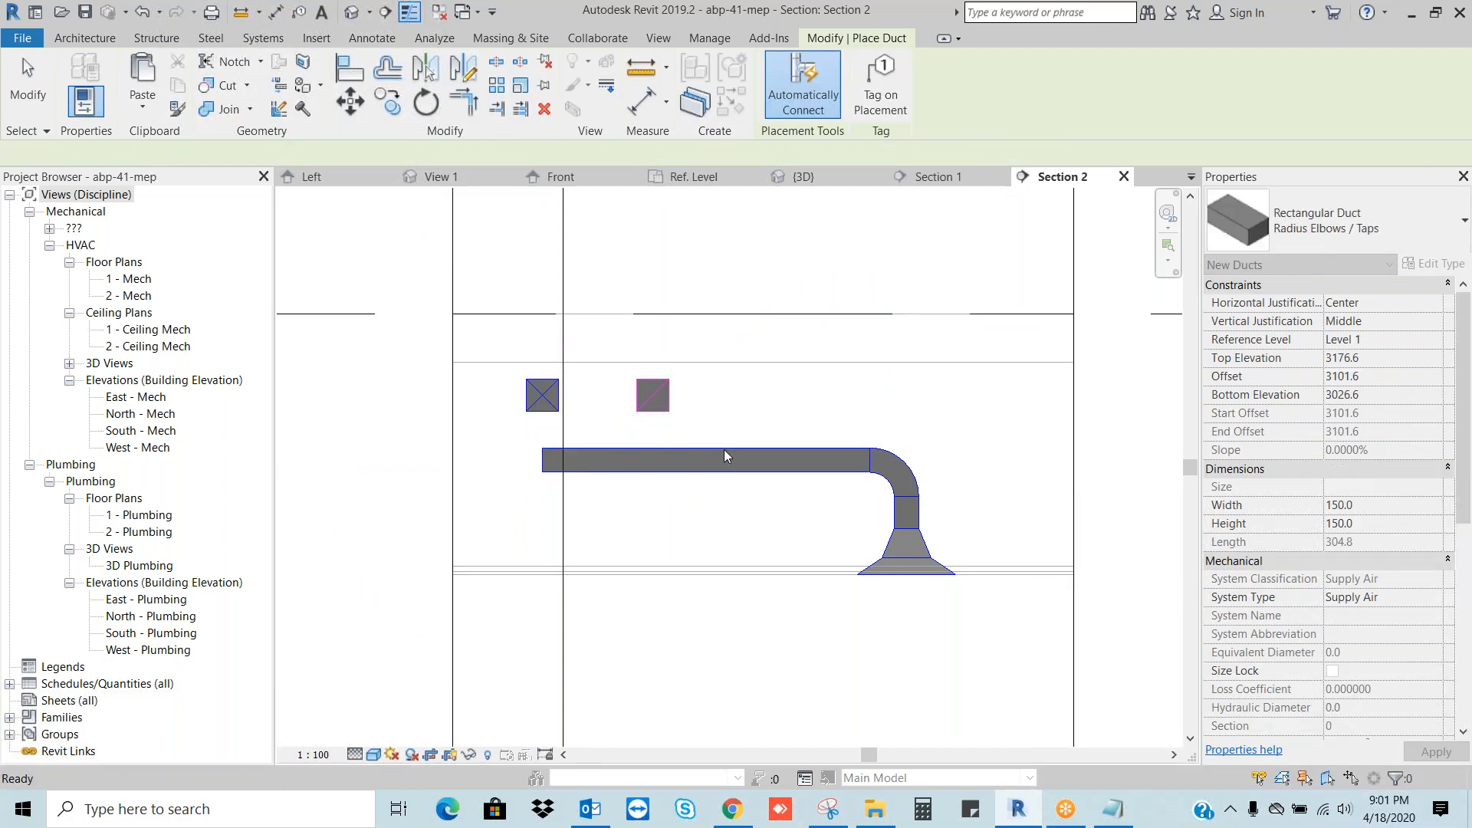
key("Escape")
Lower the horizontal duct to a 2981.6 mm offset and draw a 150 x 150 riser from its open end into the supply main.
left_click(725, 447)
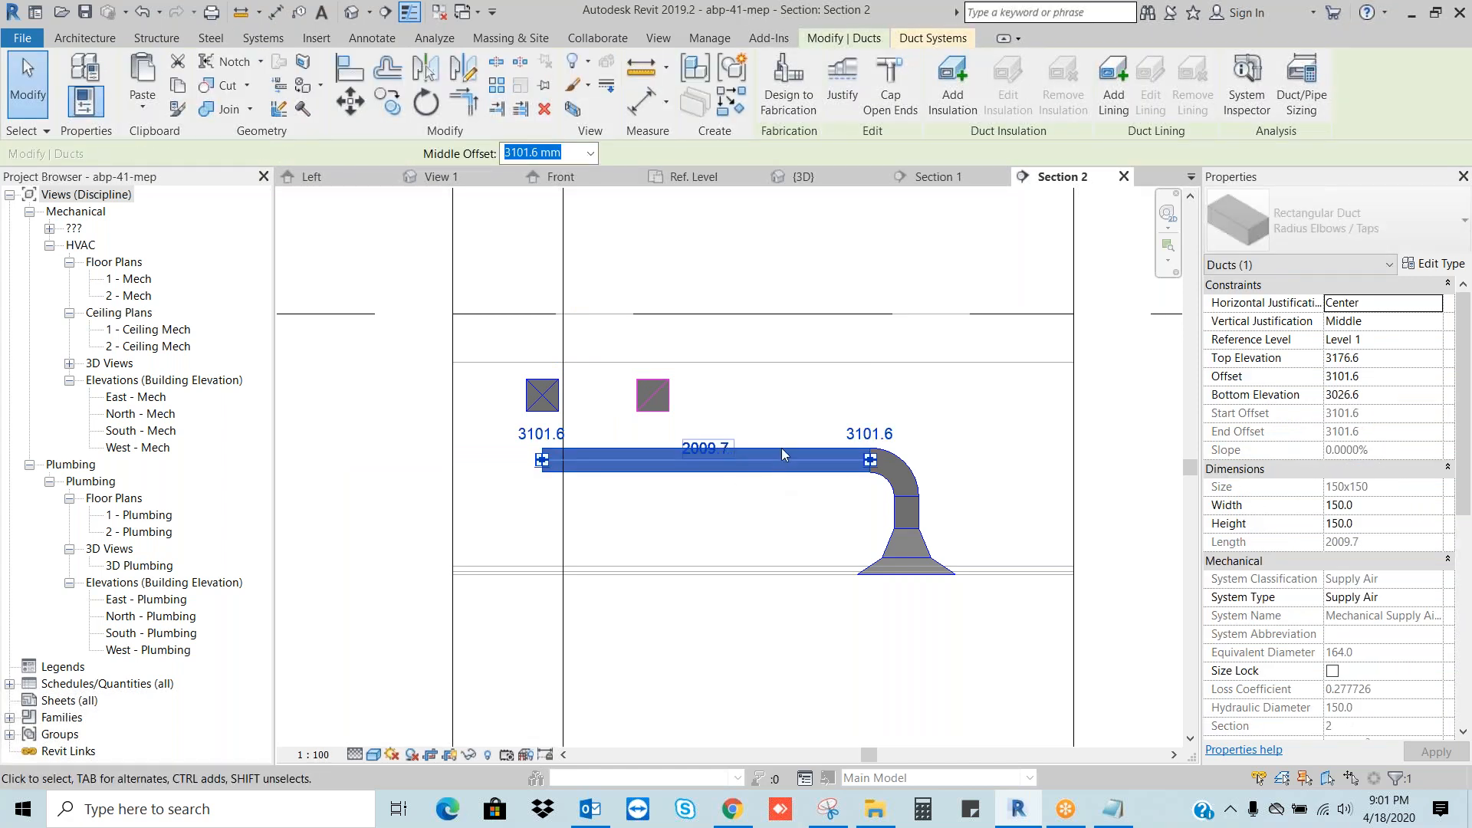
key("ctrl+z")
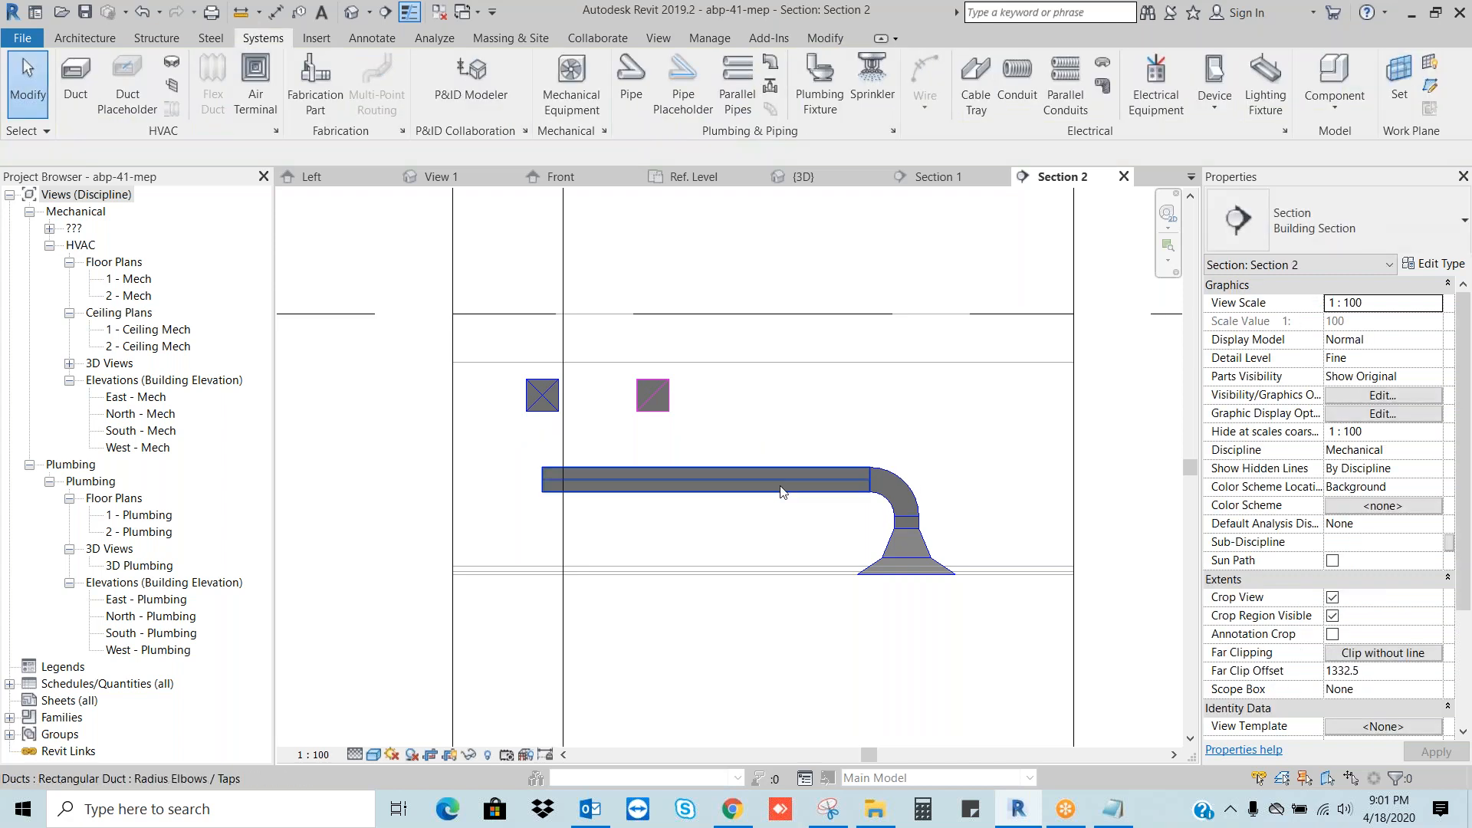
left_click(563, 482)
right_click(544, 482)
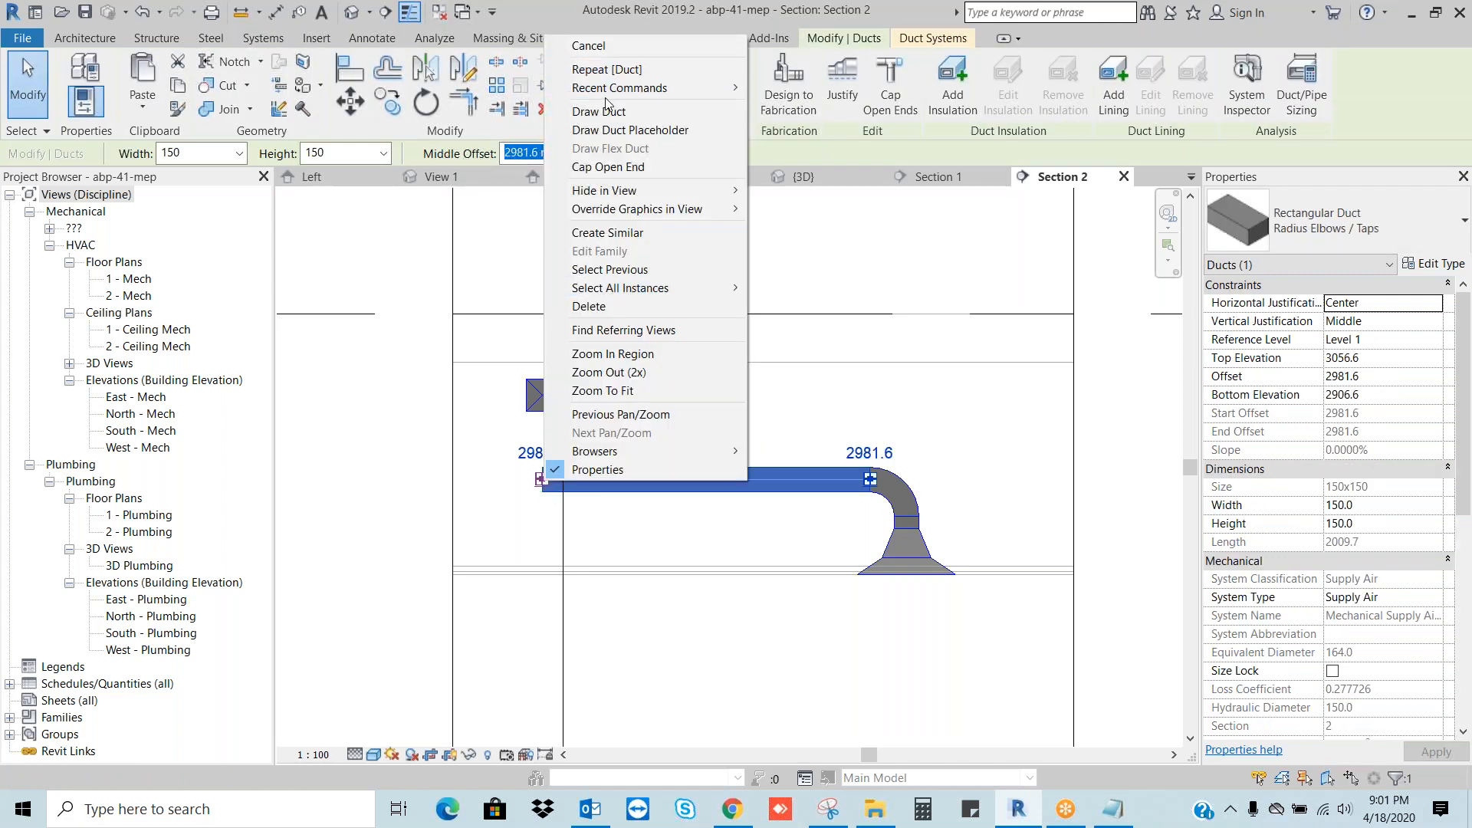
left_click(598, 111)
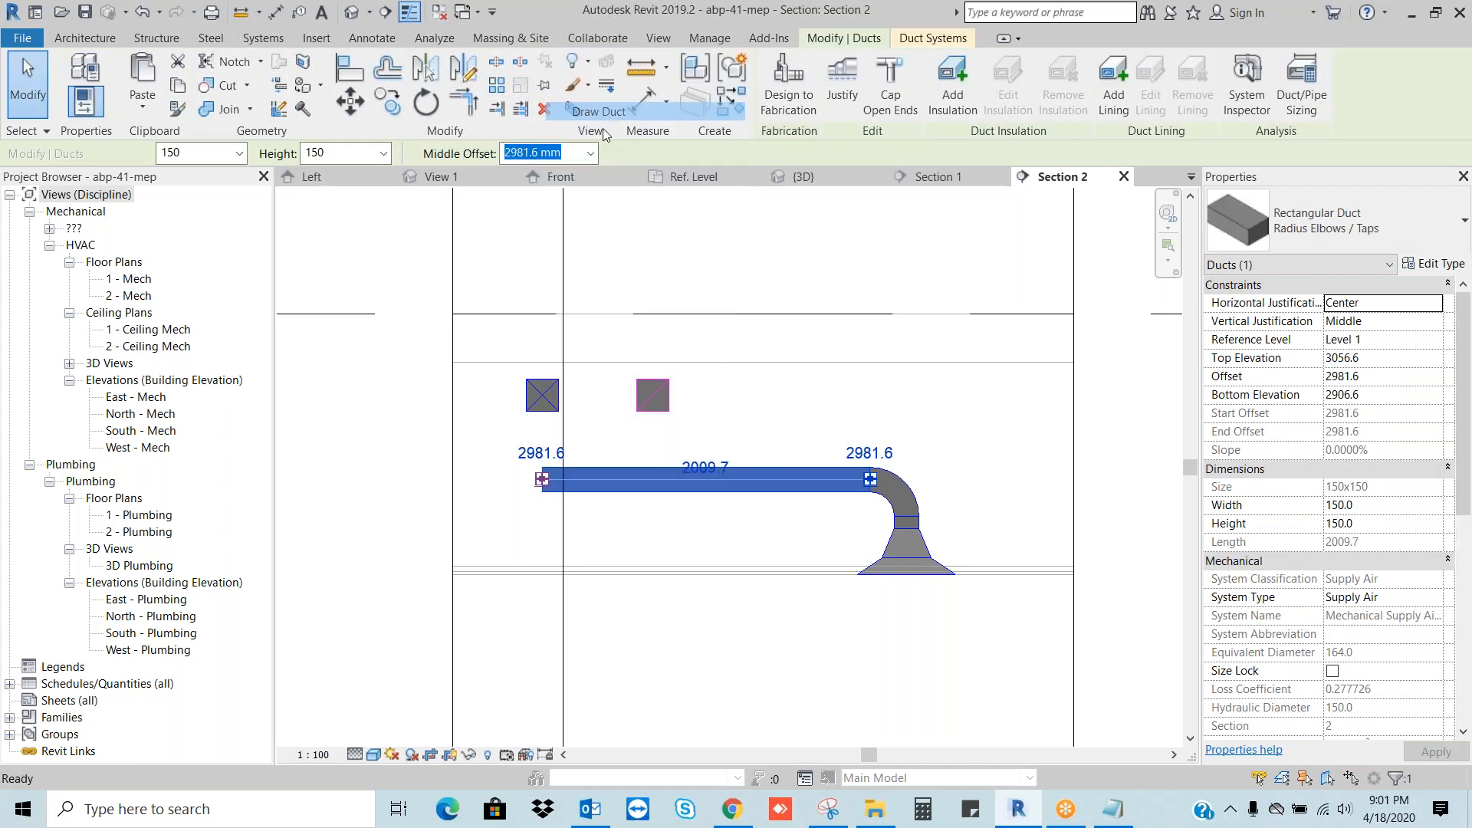
left_click(542, 412)
key("Escape")
key("Escape")
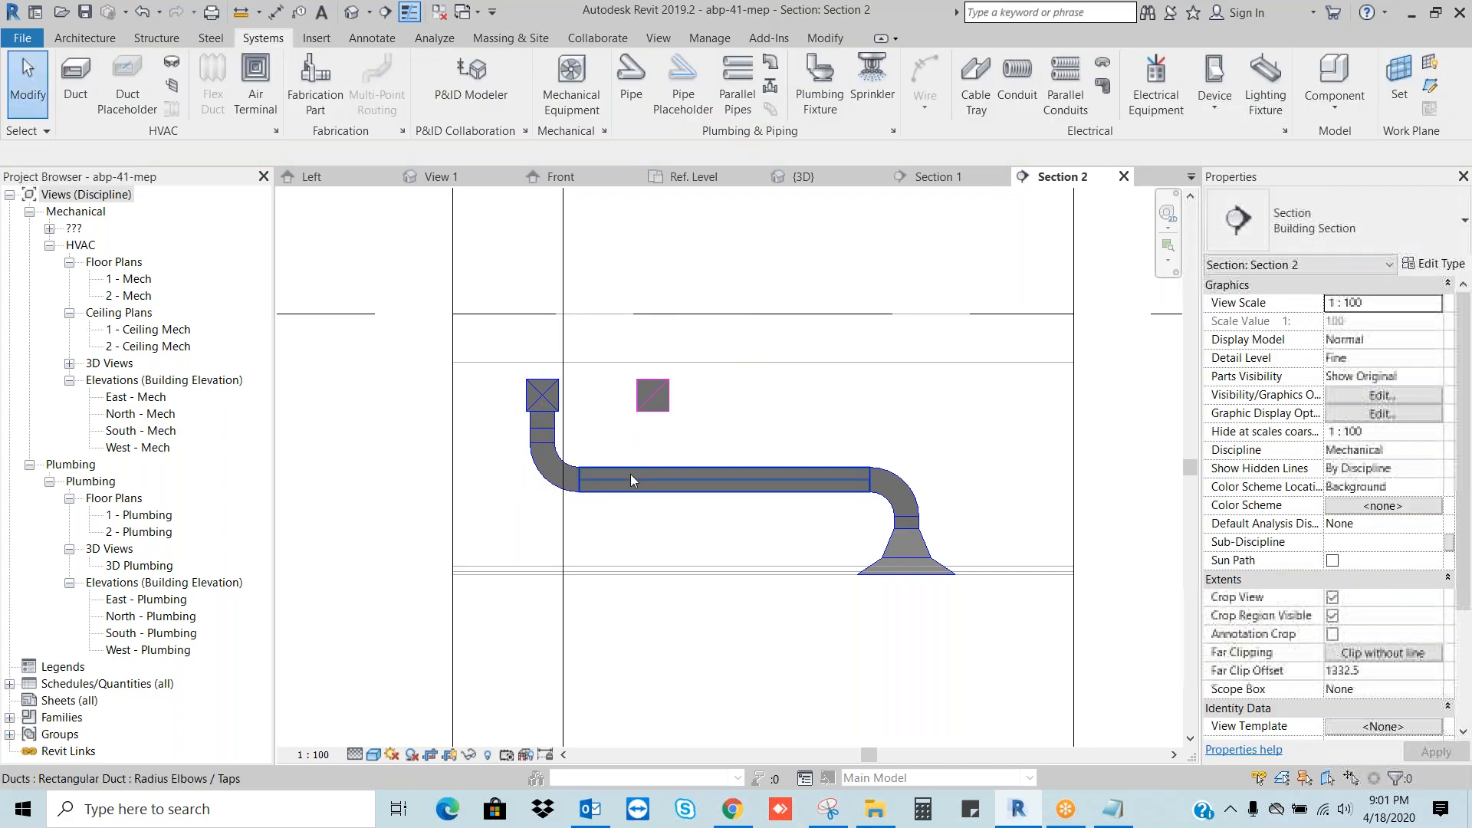
Examine the new lower-row branch and its connection under the supply main in the 3D view.
scroll(630, 474, "down", 2)
left_click(352, 14)
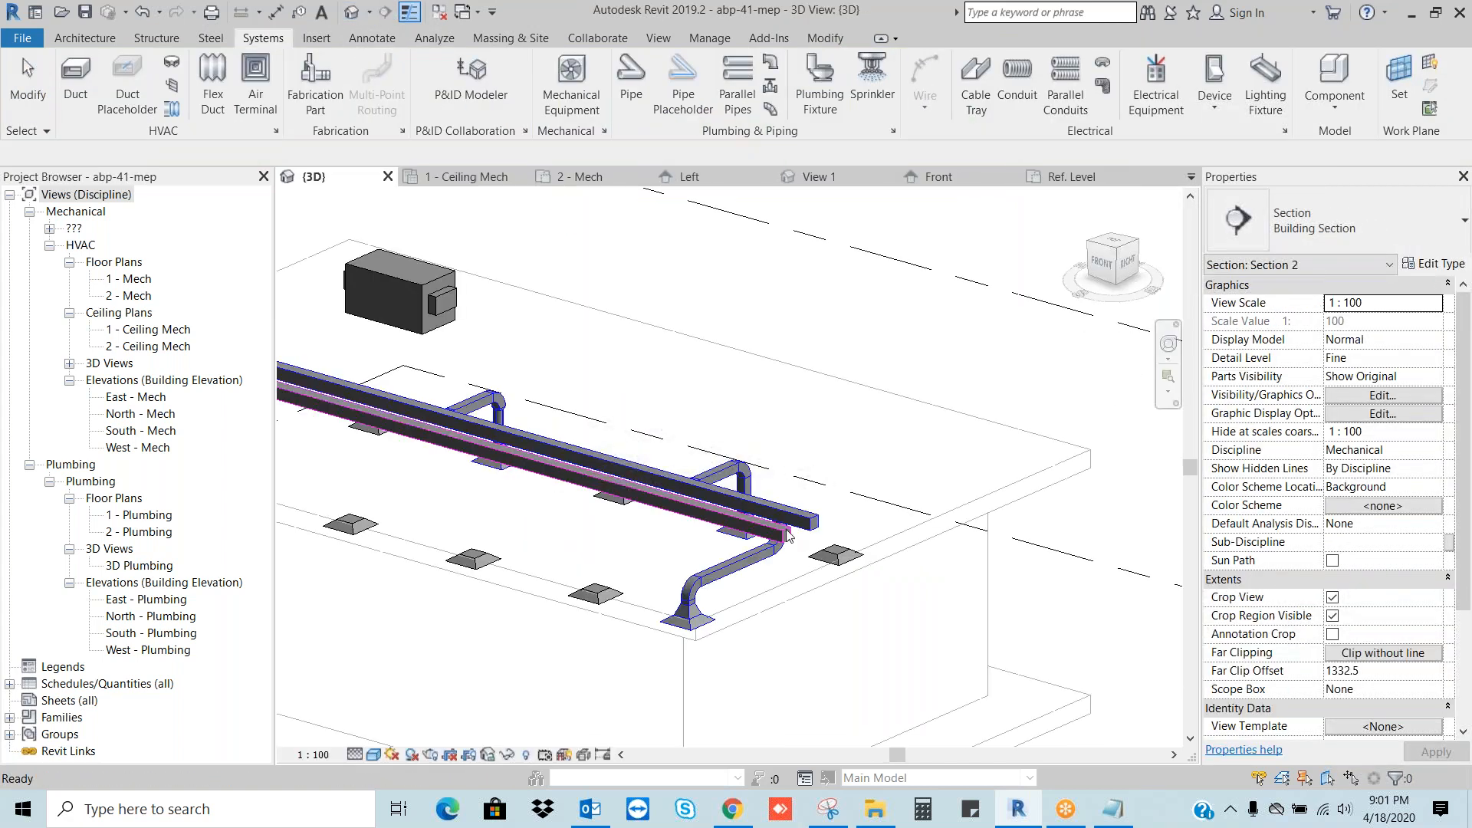
scroll(834, 511, "up", 3)
left_click(829, 495)
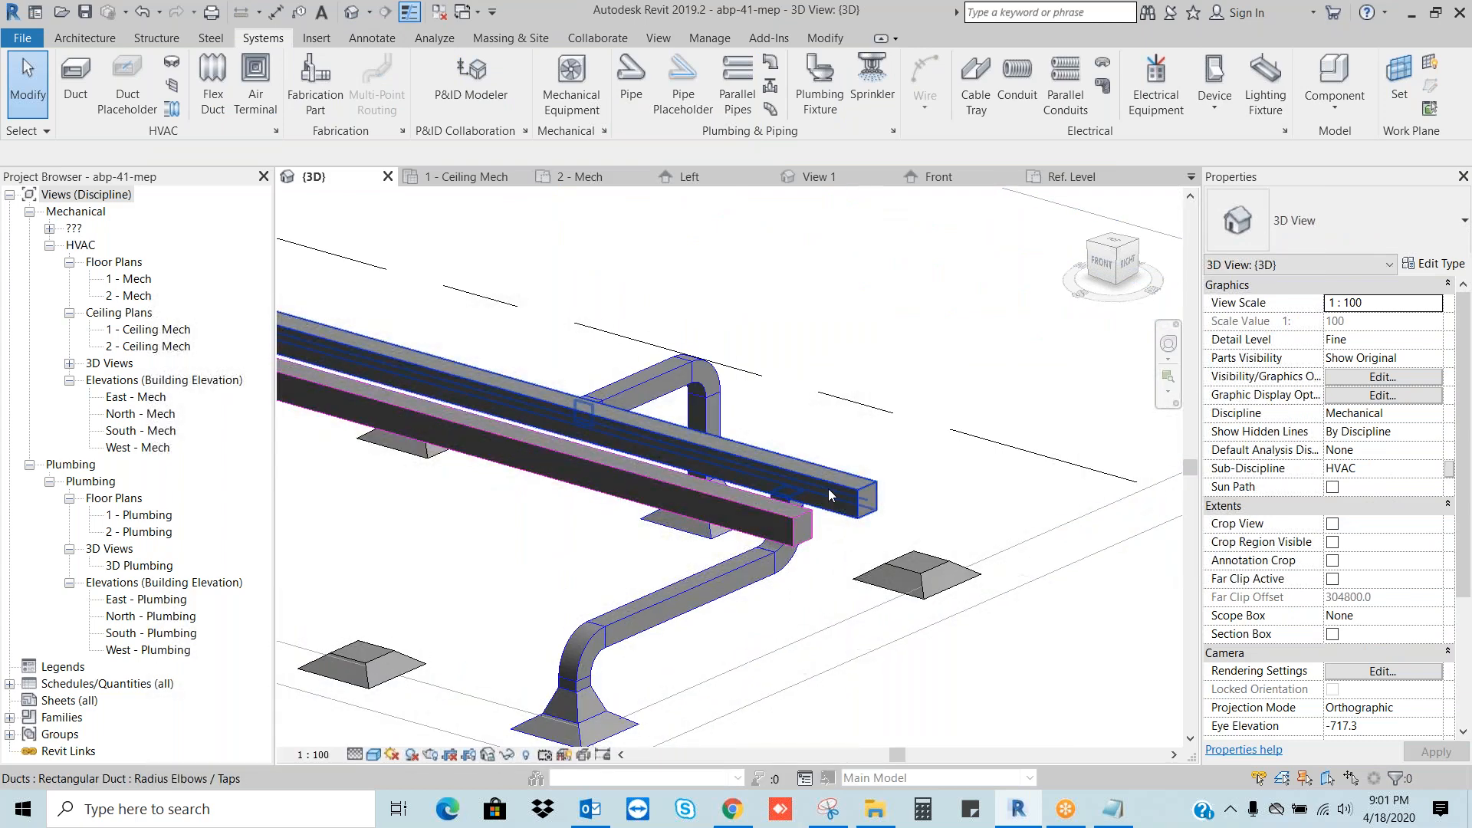
middle_click_drag(761, 501, 689, 487, "shift")
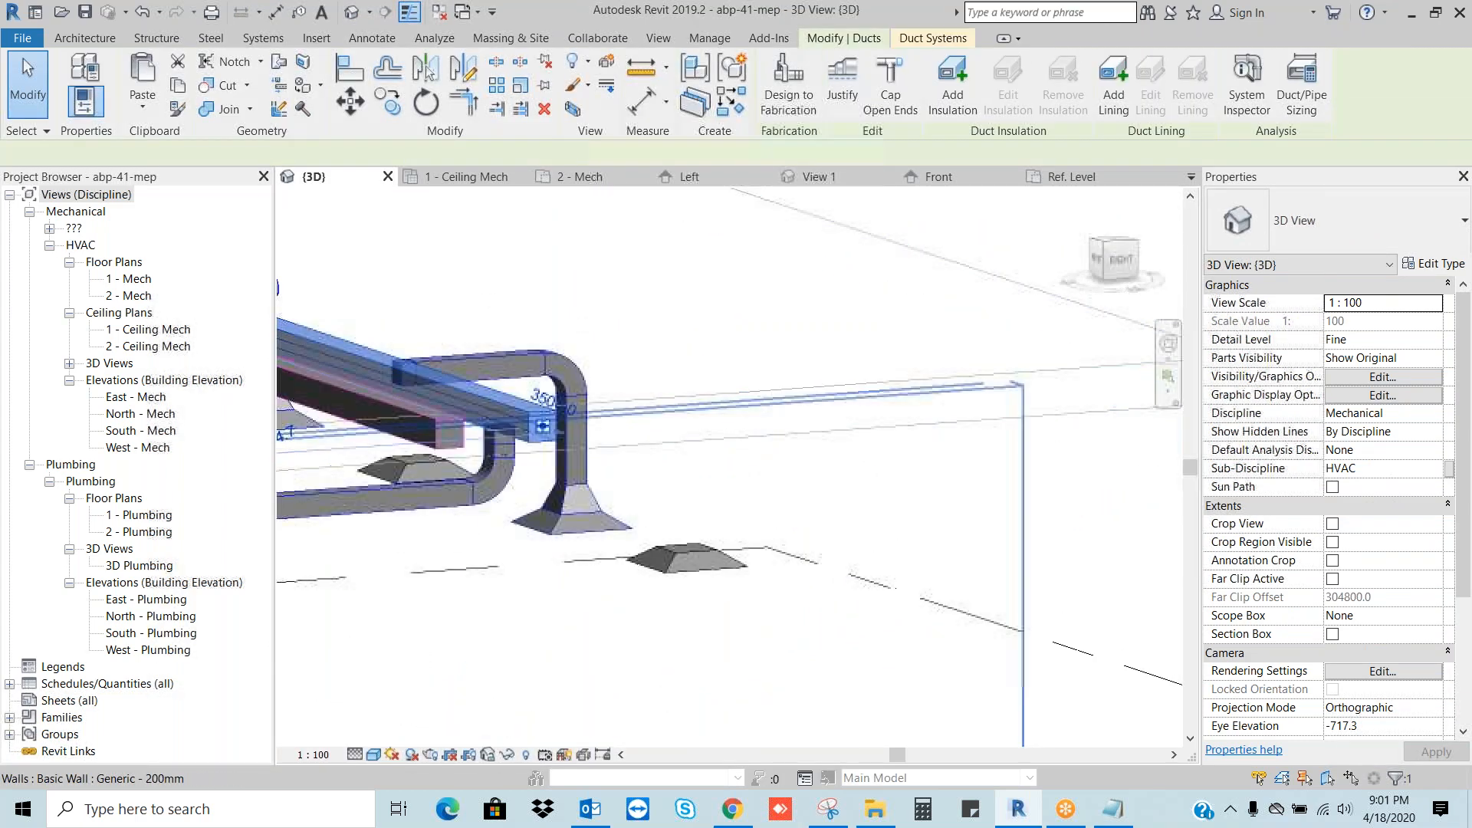
scroll(729, 525, "down", 2)
key("Escape")
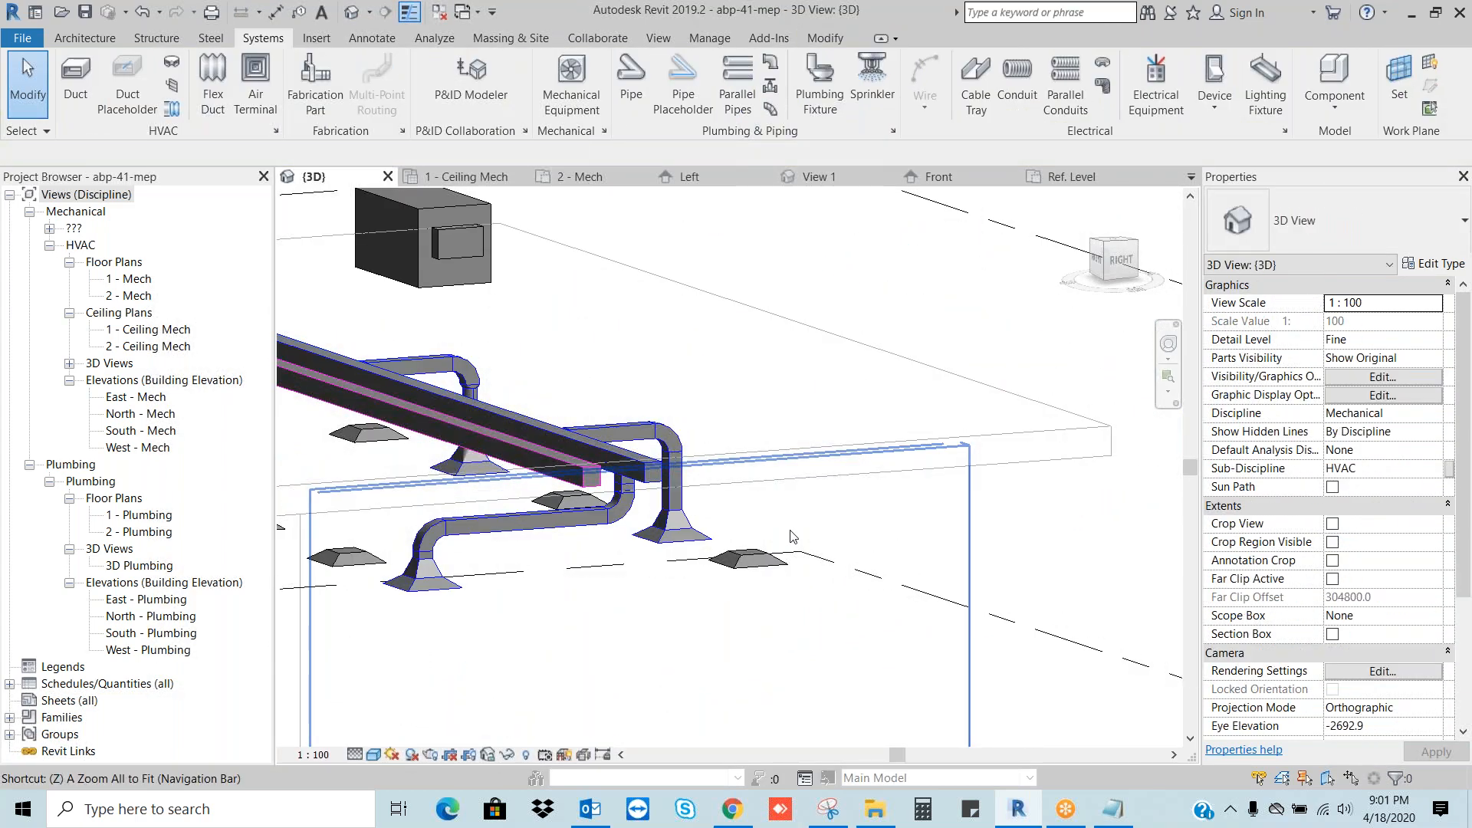
scroll(793, 536, "down", 4)
scroll(725, 467, "up", 4)
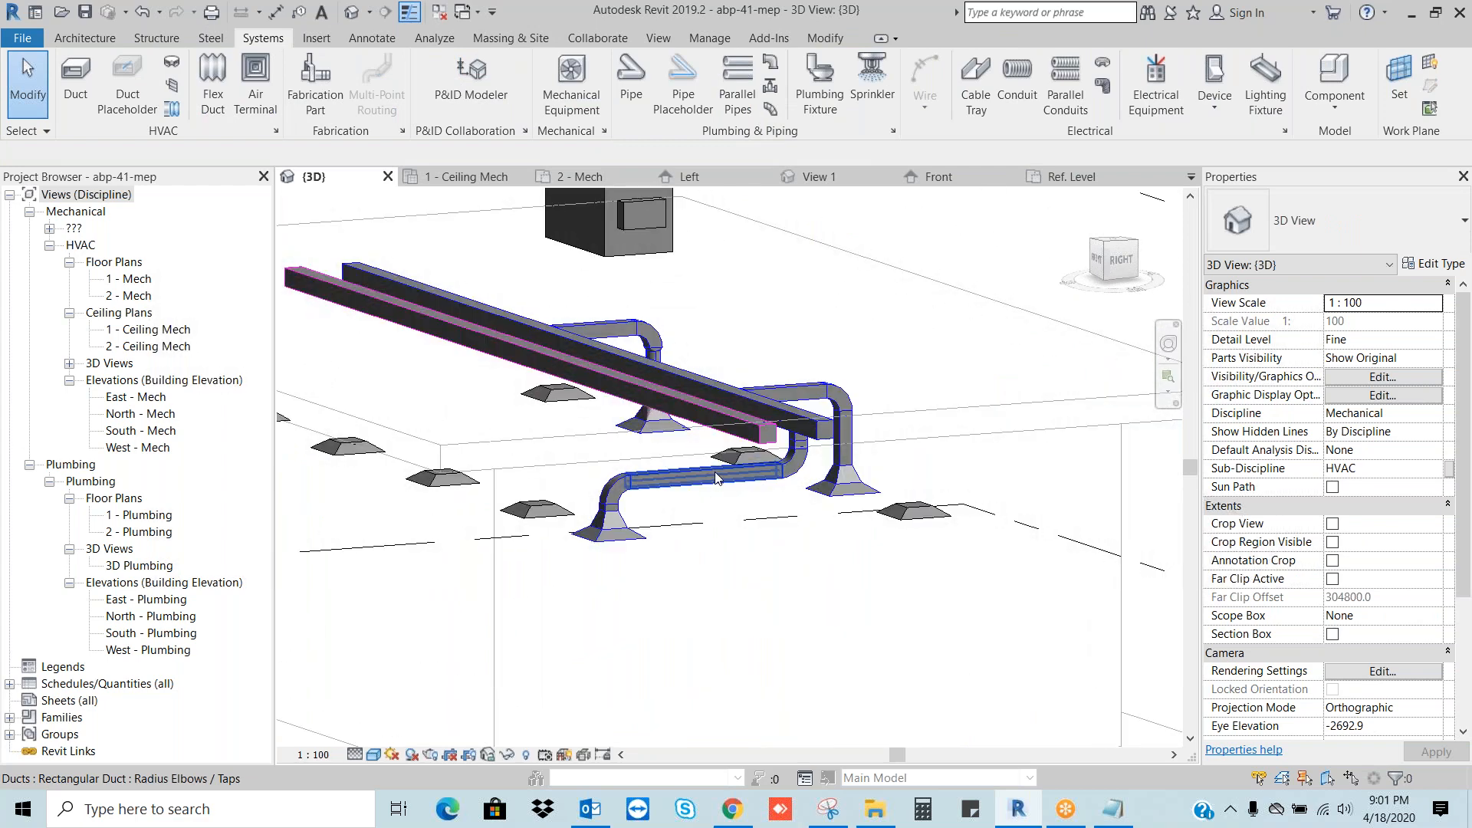
Inspect the horizontal branch duct and its riser into the supply main from several angles.
left_click(715, 473)
middle_click_drag(810, 494, 802, 635, "shift")
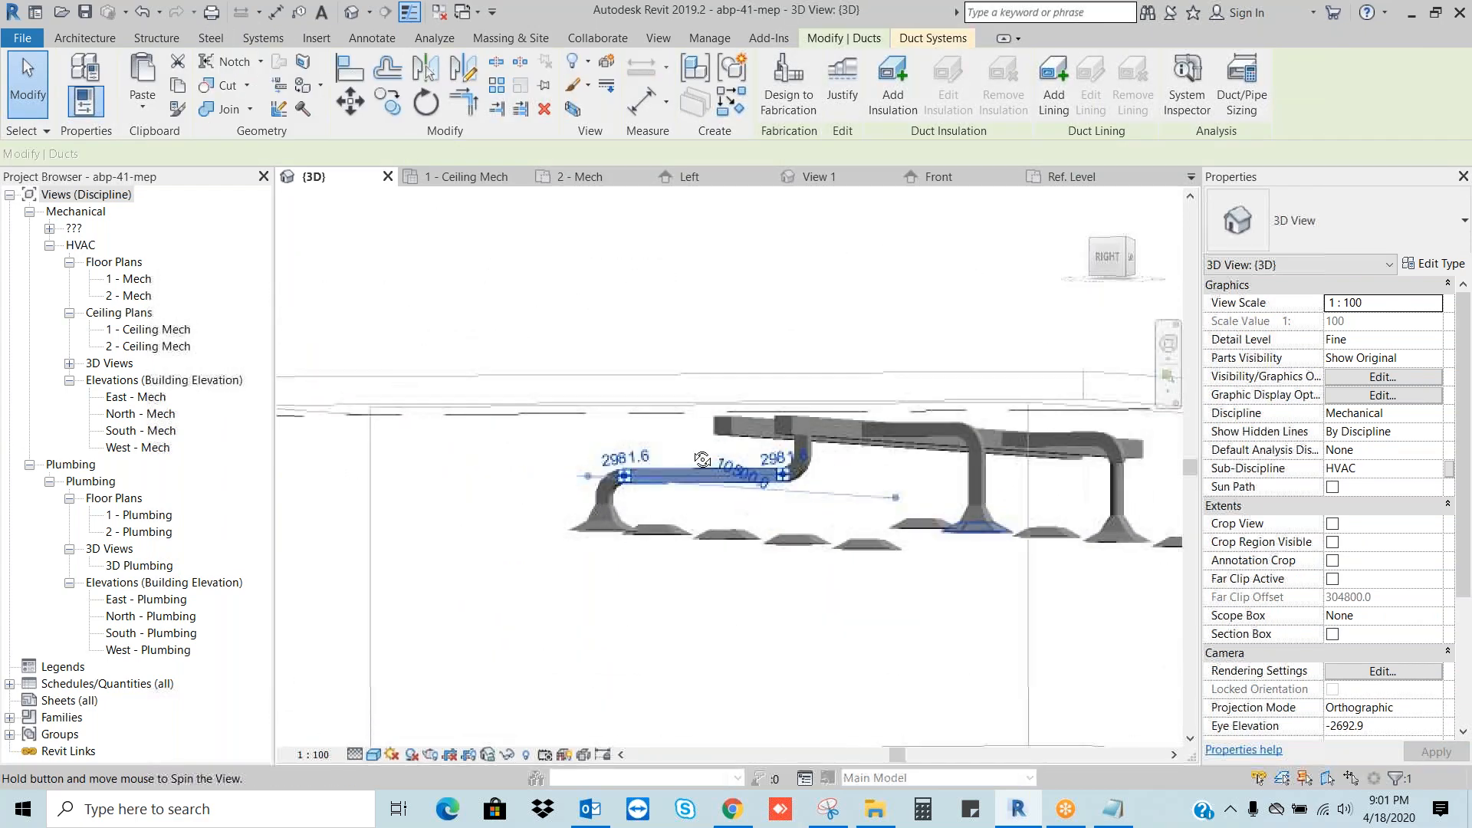
left_click(803, 634)
scroll(835, 471, "up", 4)
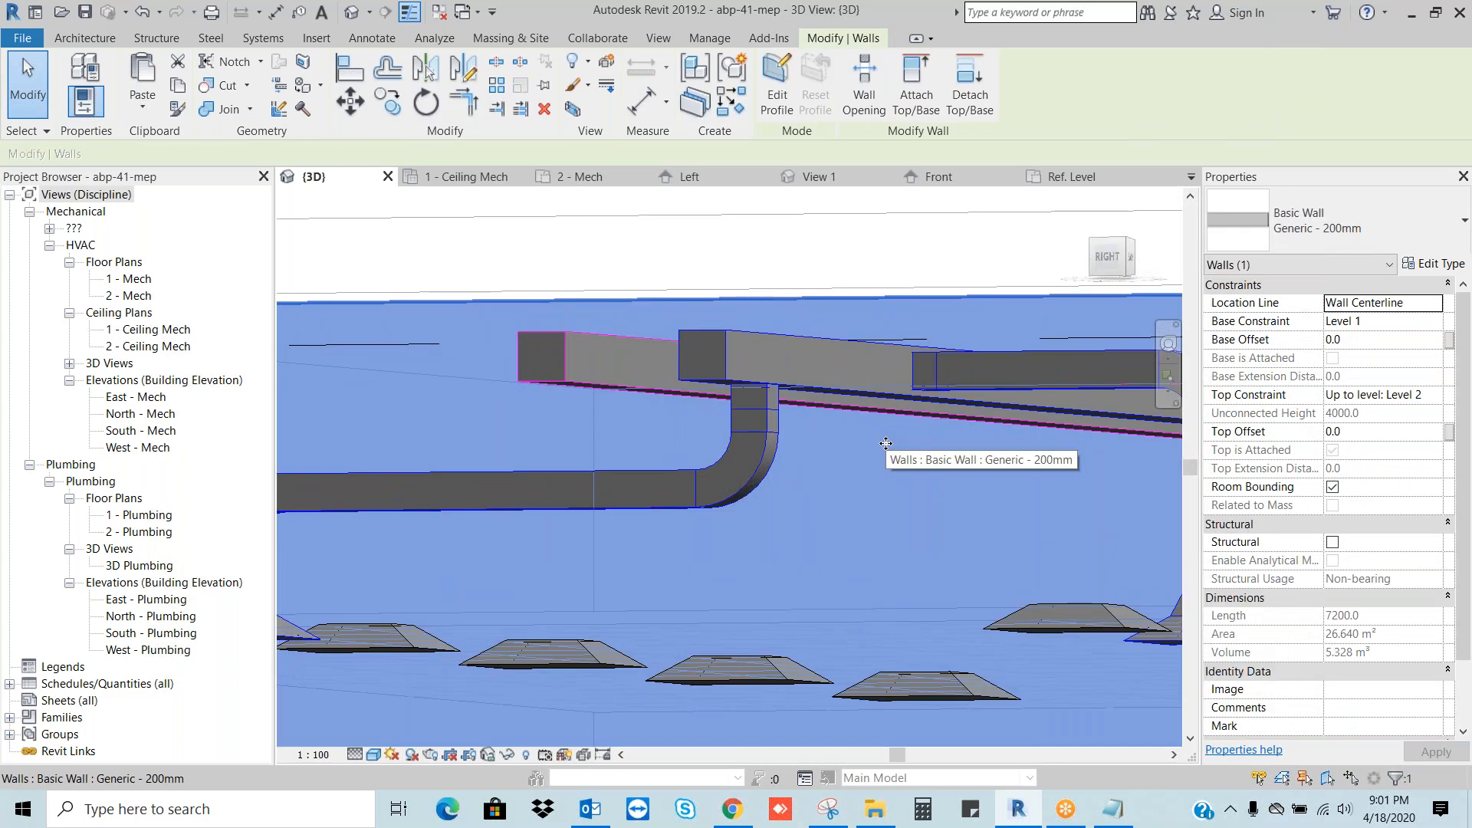
key("Escape")
middle_click_drag(799, 463, 871, 536, "shift")
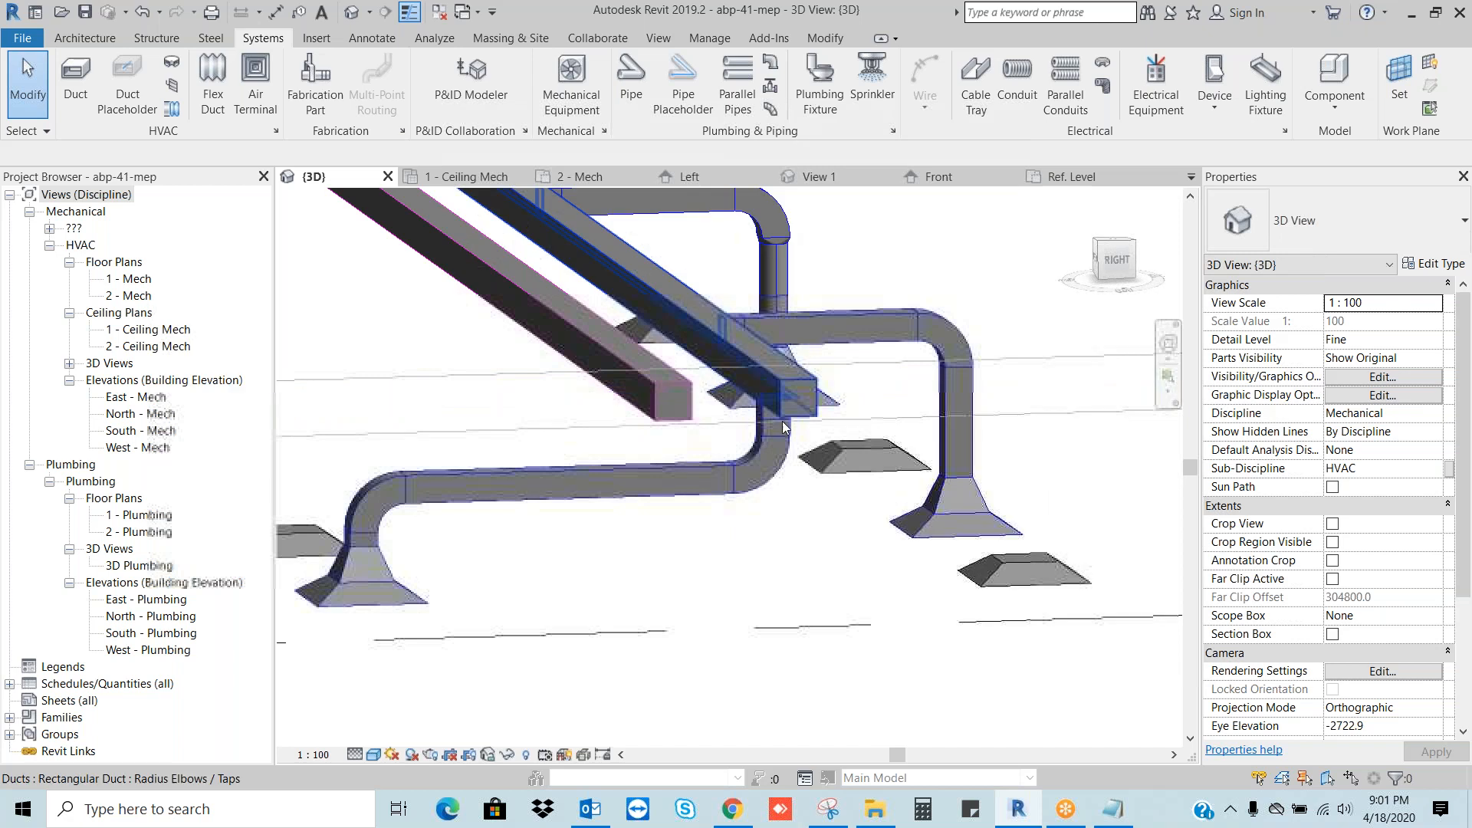
In the ceiling plan, delete the hand-drawn lower-row branch and connect its supply diffuser directly into the supply main, checking the result in 3D.
key("ctrl+Tab")
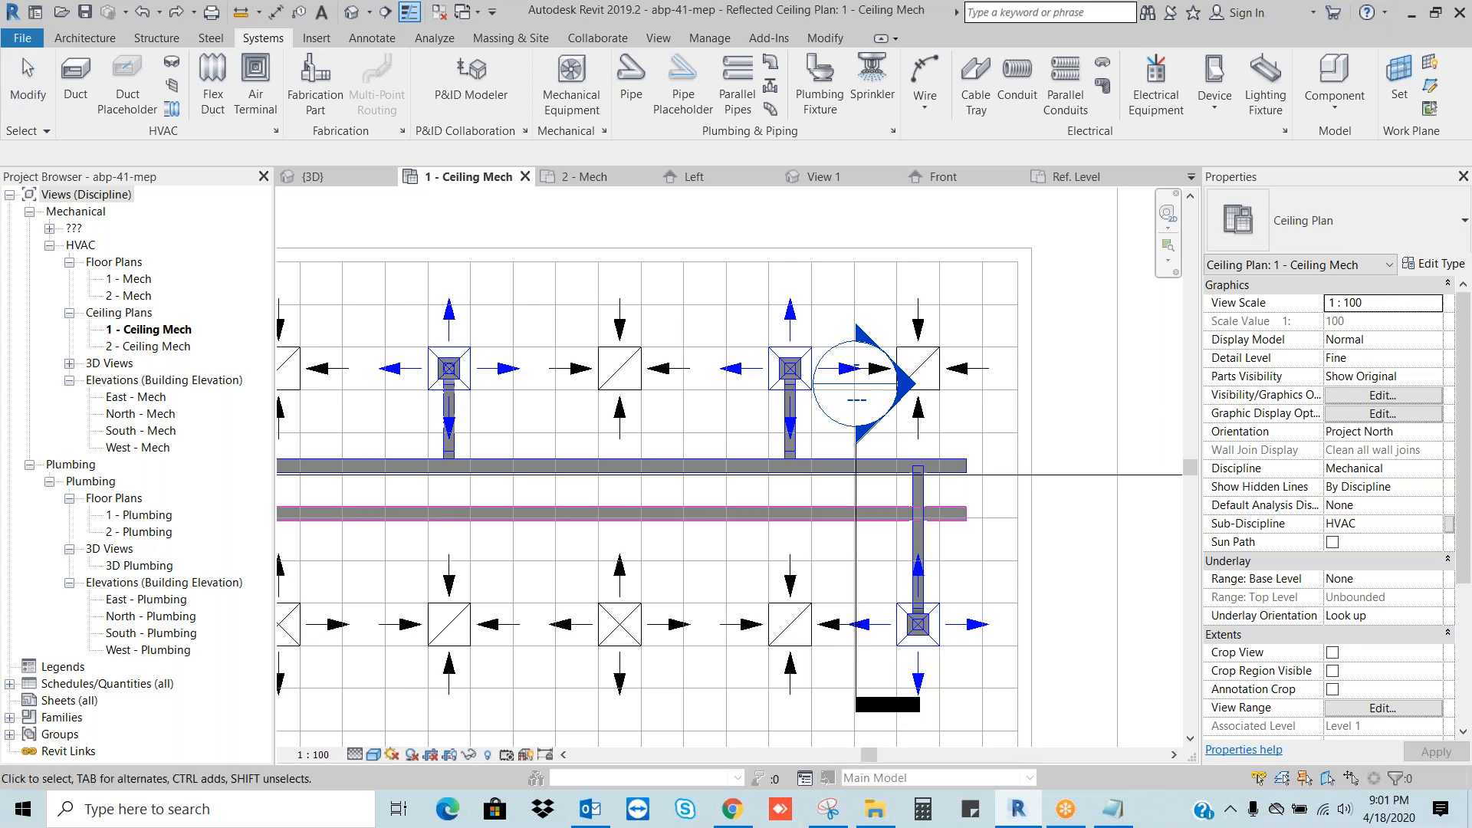
key("Delete")
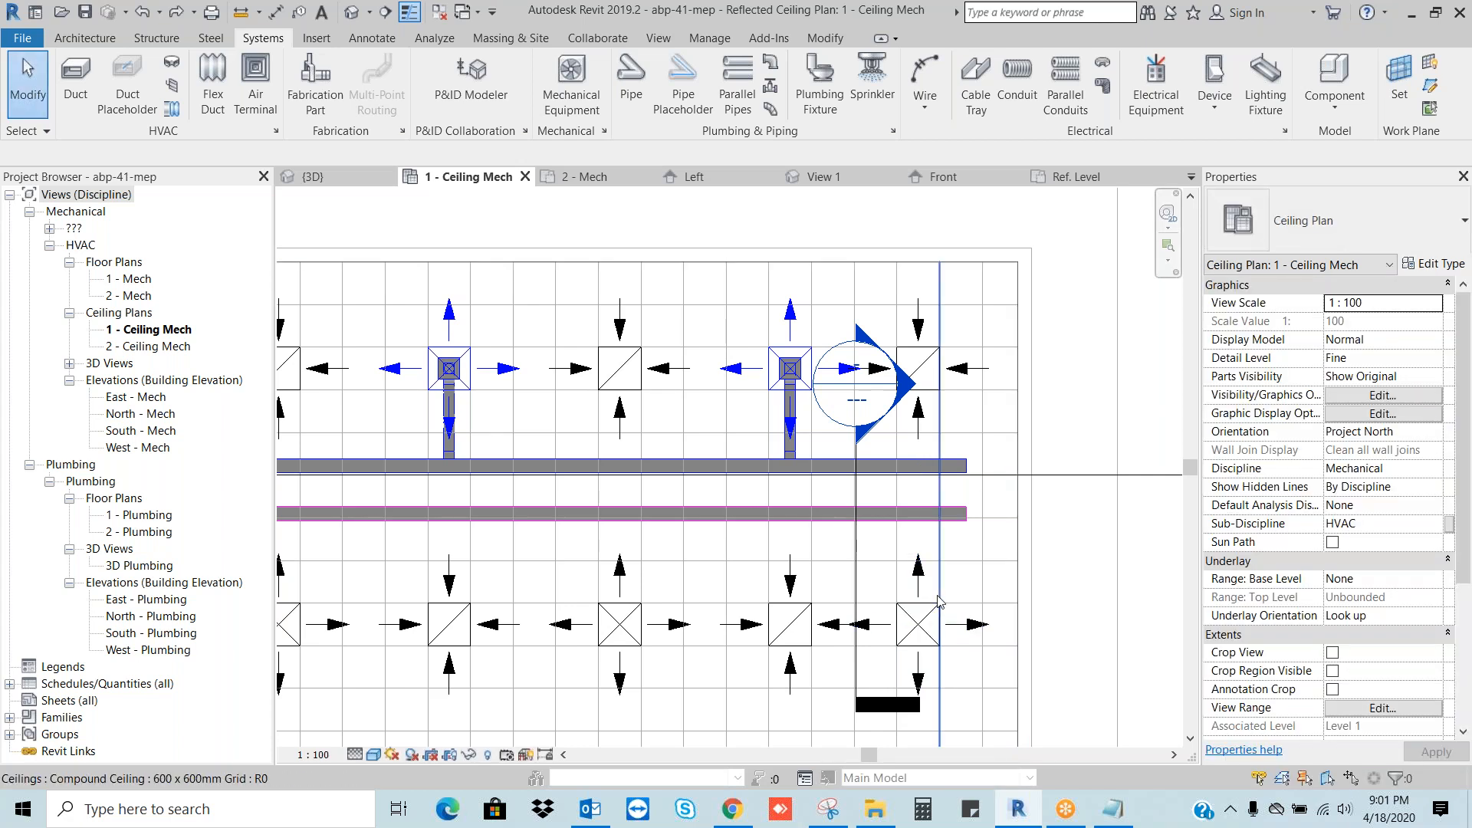
left_click(923, 590)
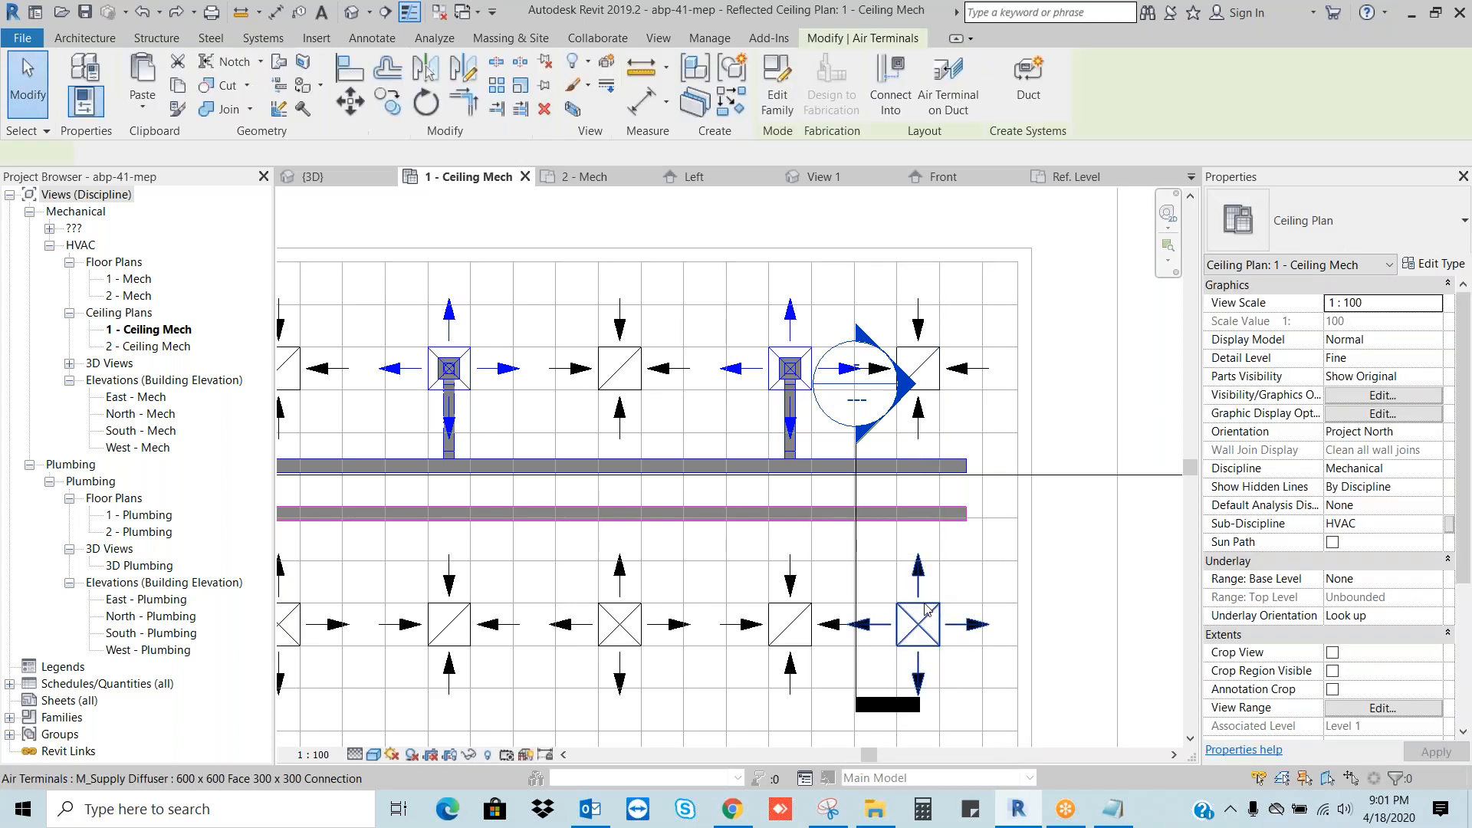
left_click(893, 96)
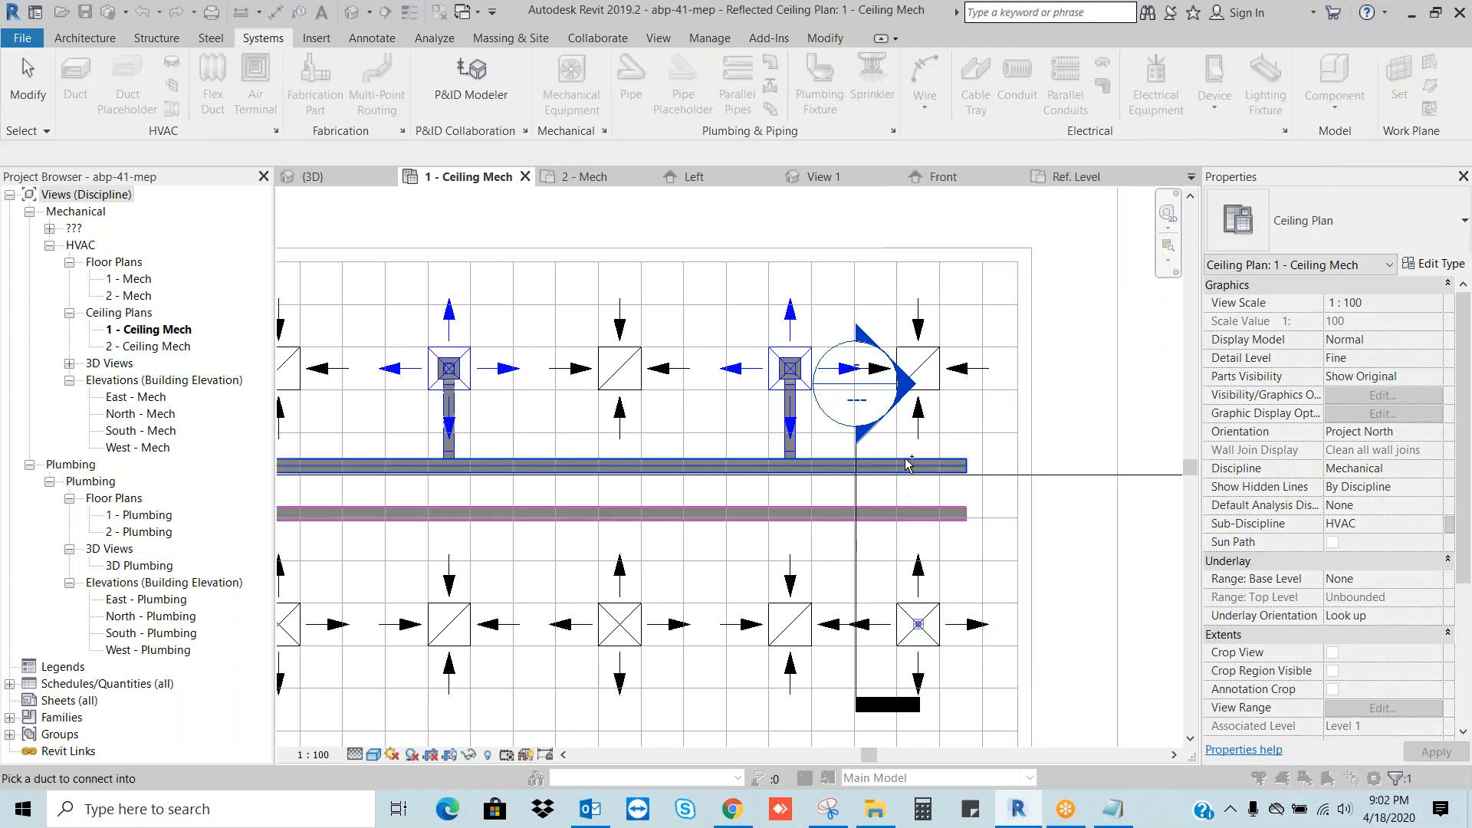
left_click(905, 464)
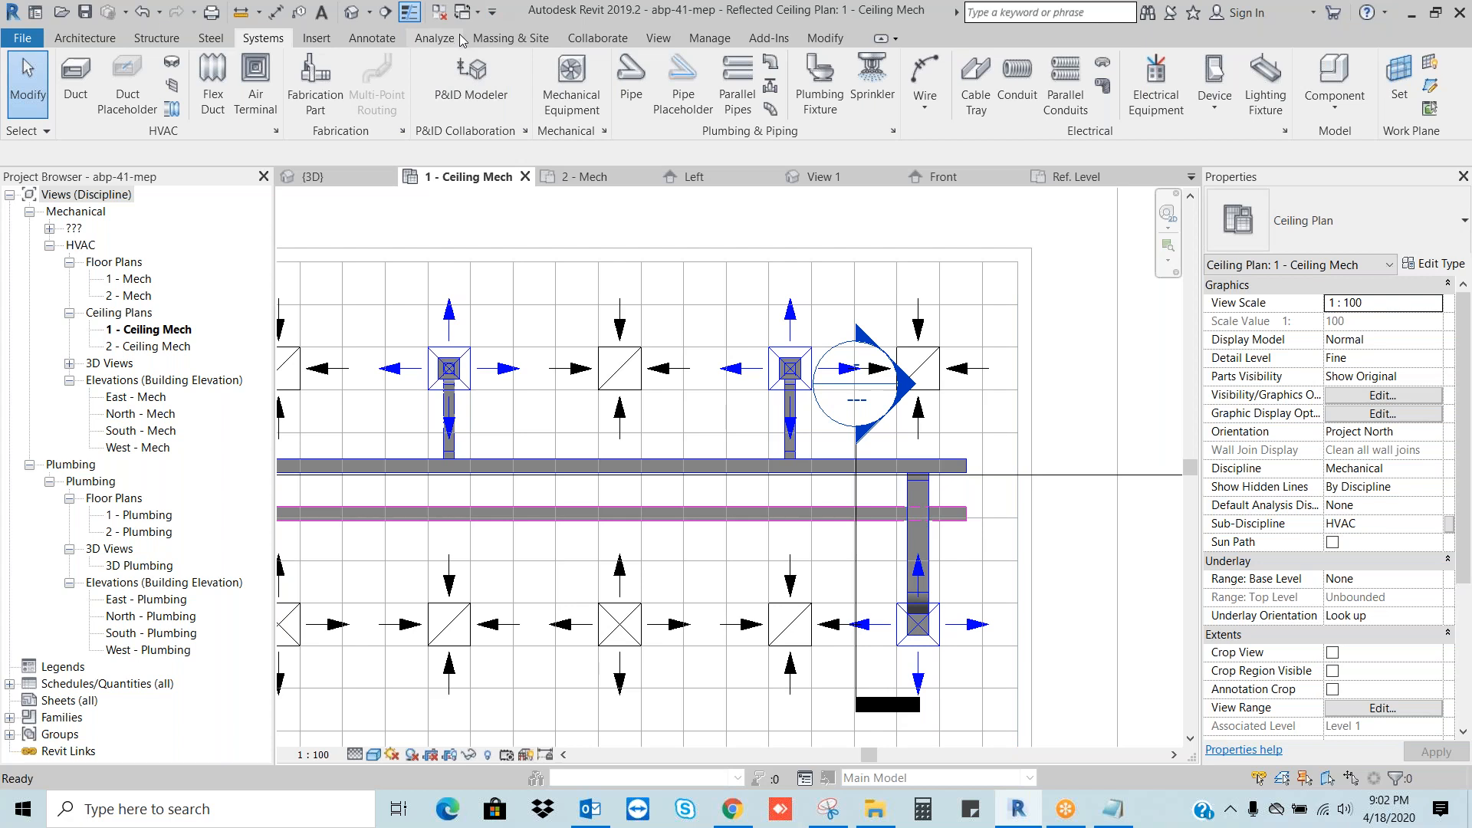
left_click(352, 13)
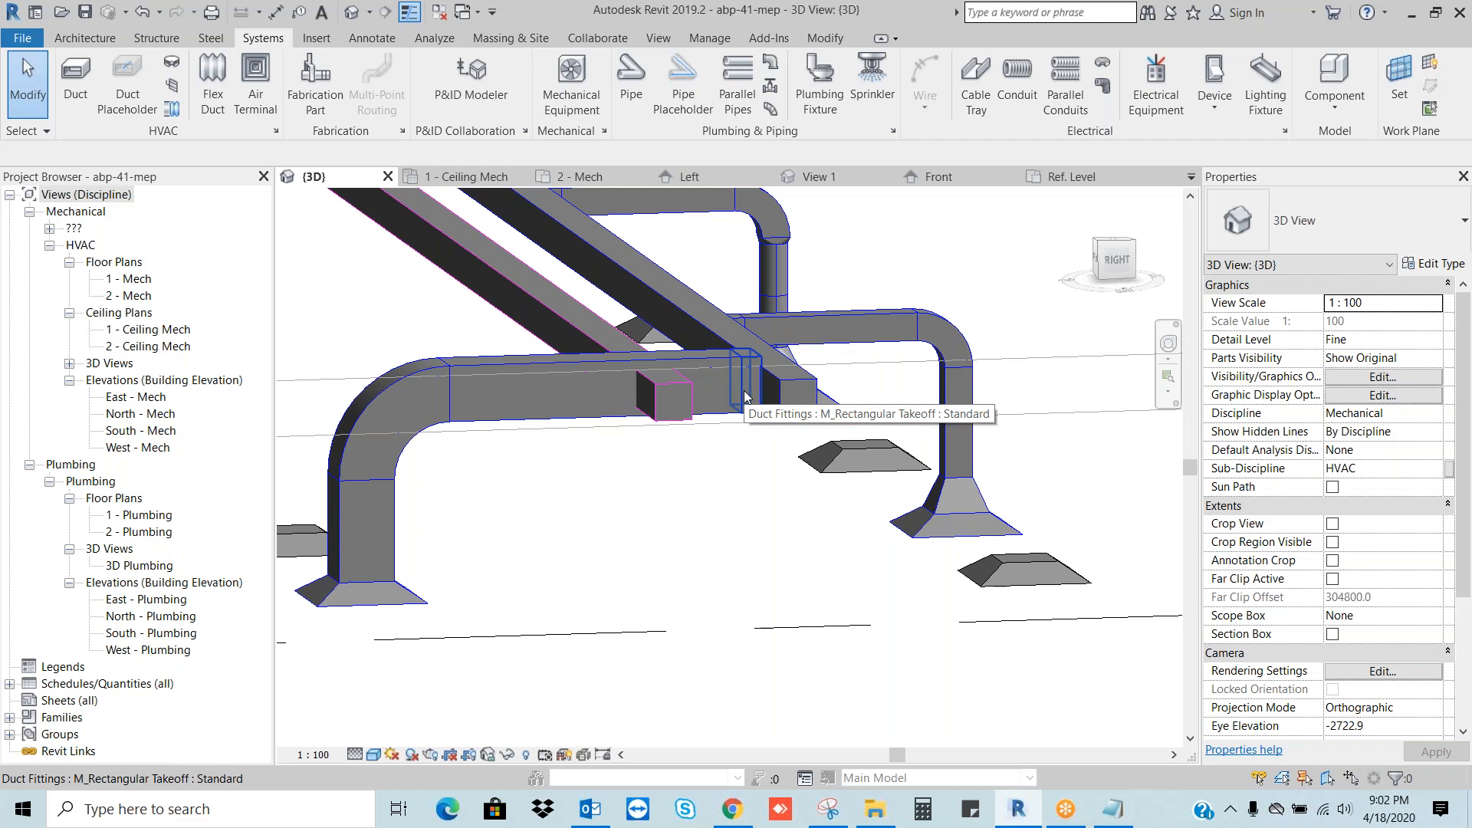
Shorten the supply main to about 11740 mm at its end beside the new branch in the ceiling plan and cap its open ends.
left_click(466, 177)
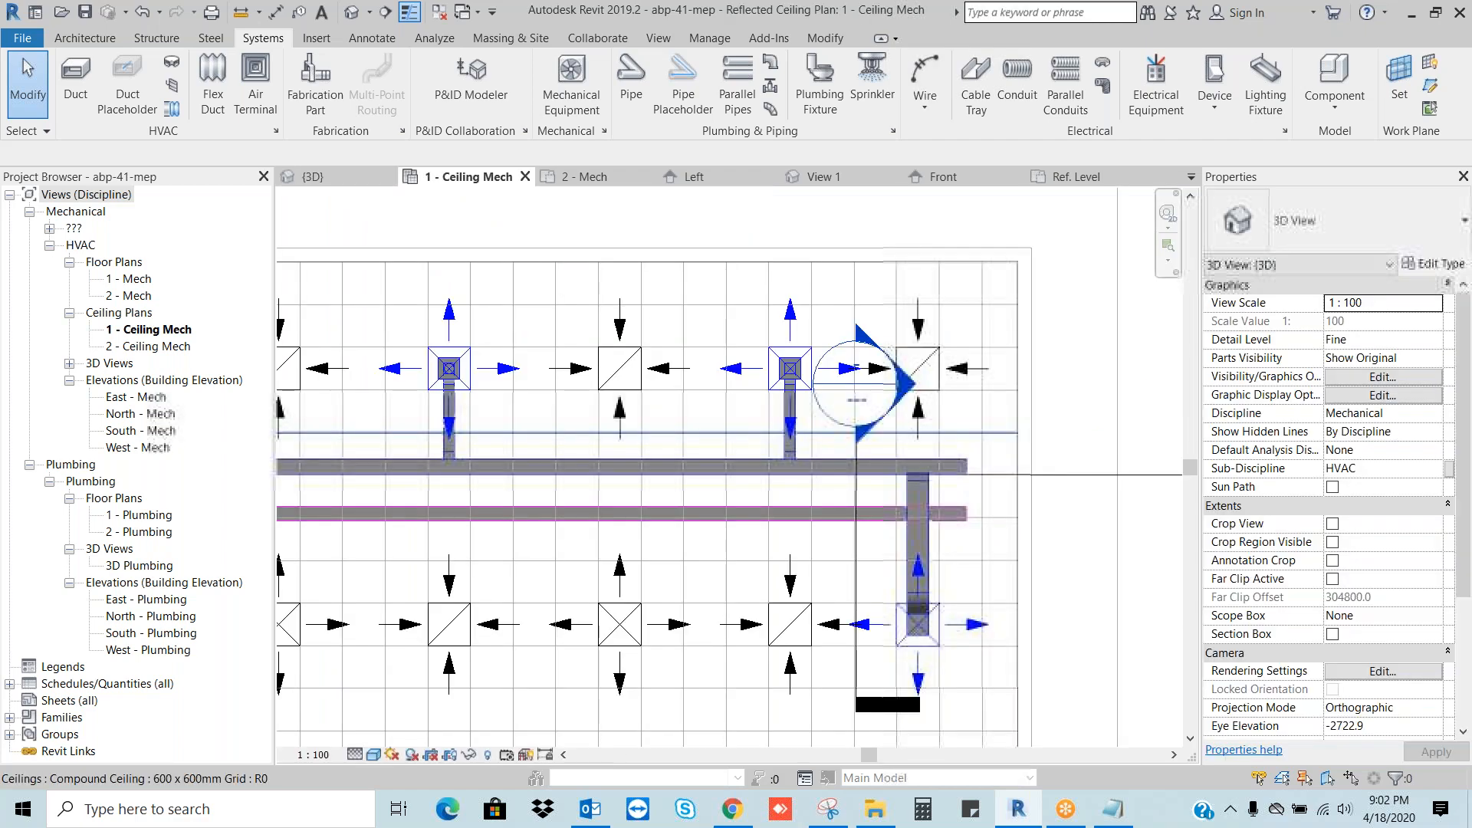
scroll(937, 482, "down", 3)
scroll(929, 481, "up", 7)
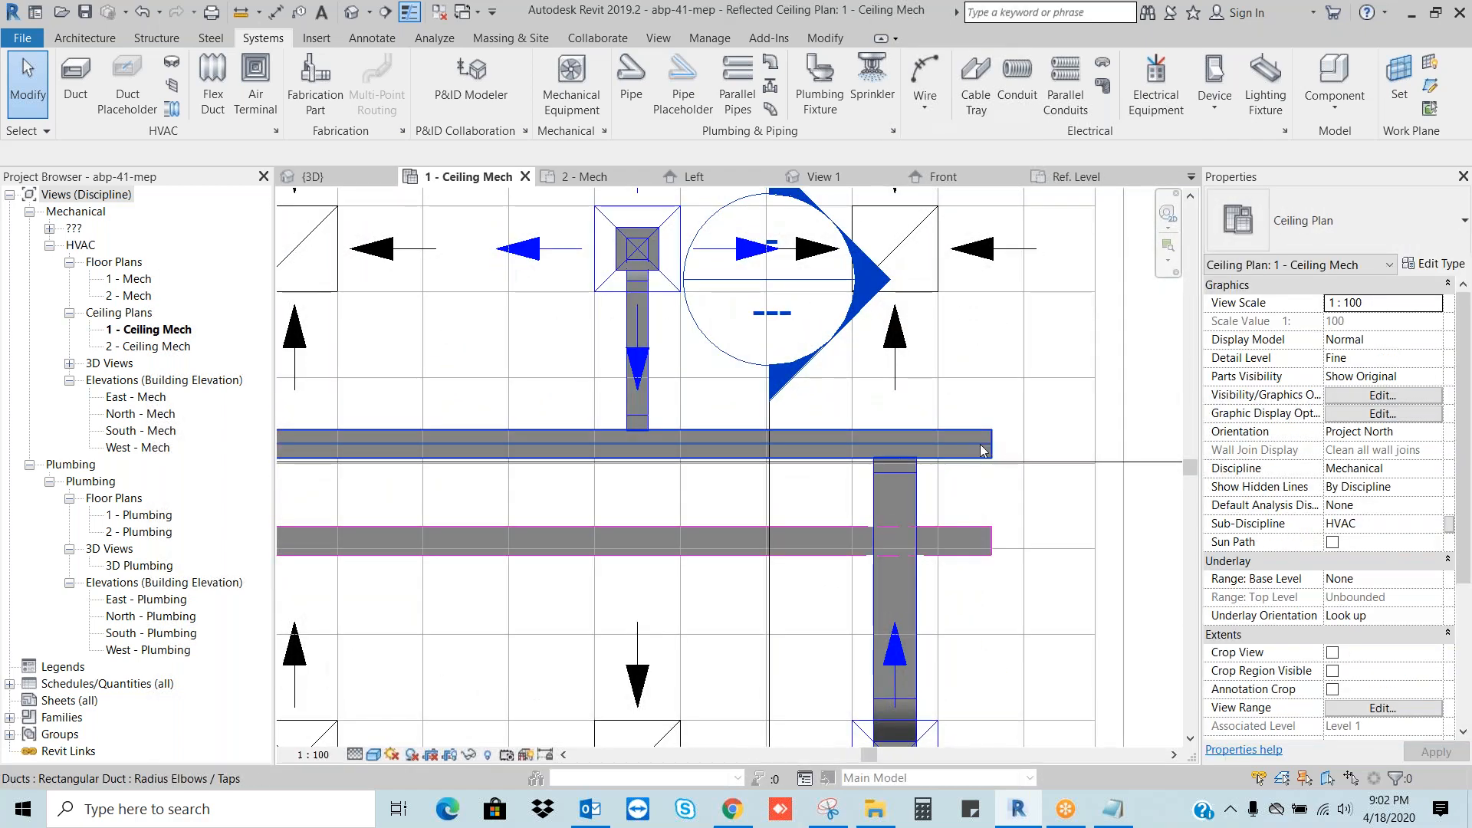
scroll(957, 445, "up", 3)
left_click(1018, 443)
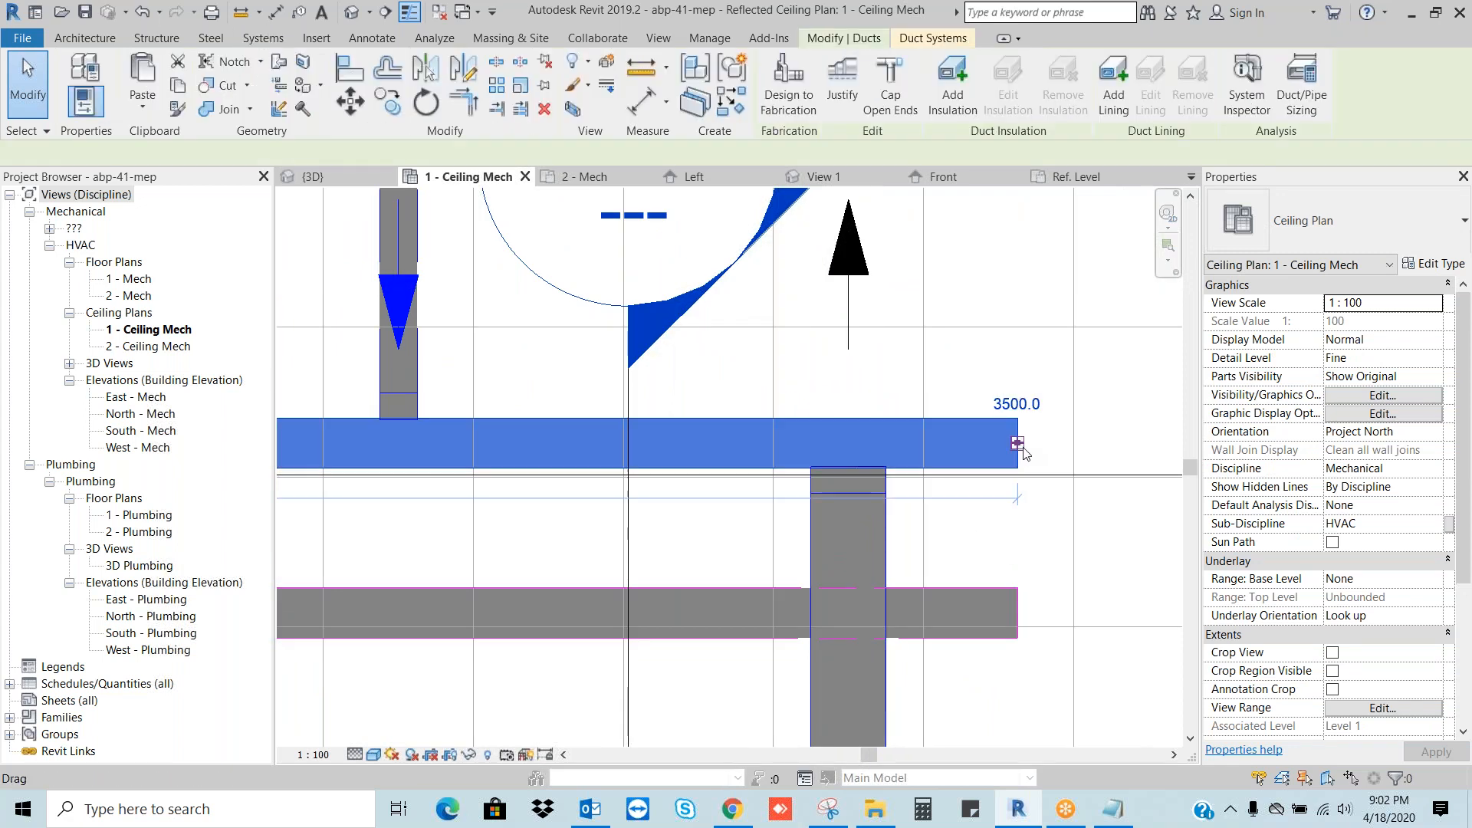
left_click_drag(1016, 443, 969, 469)
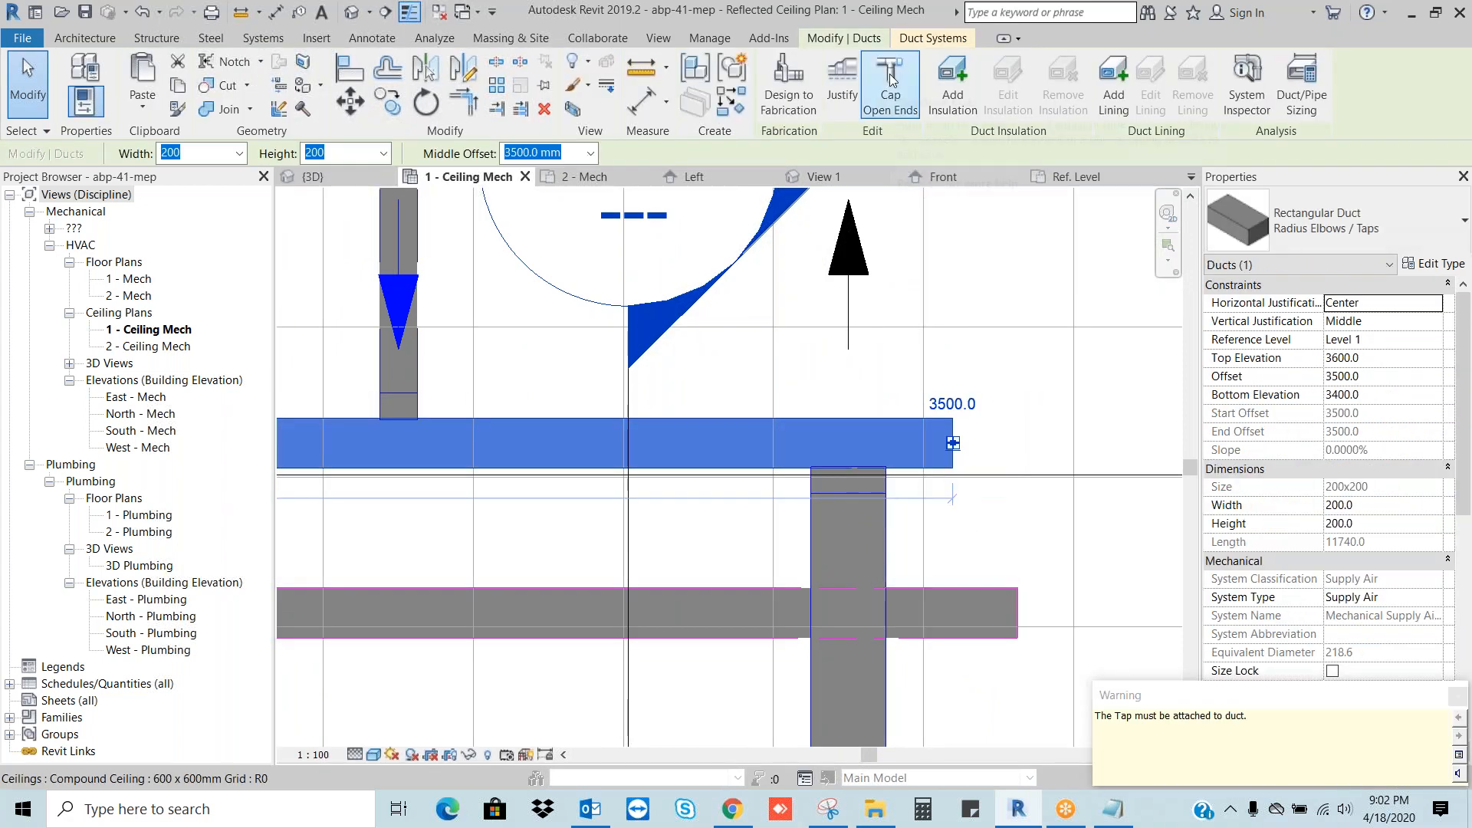
left_click(890, 76)
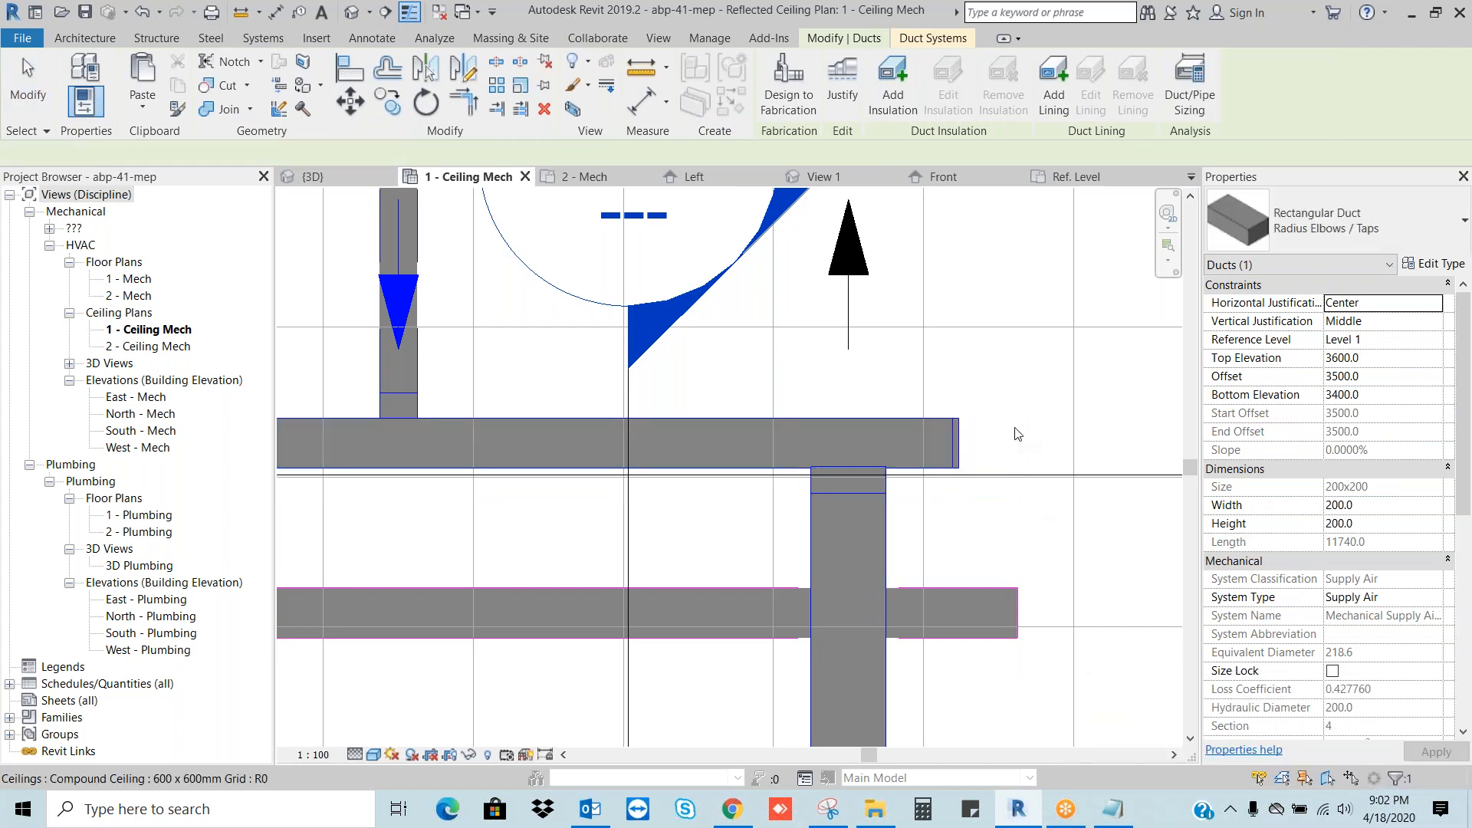
left_click(1014, 426)
key("Escape")
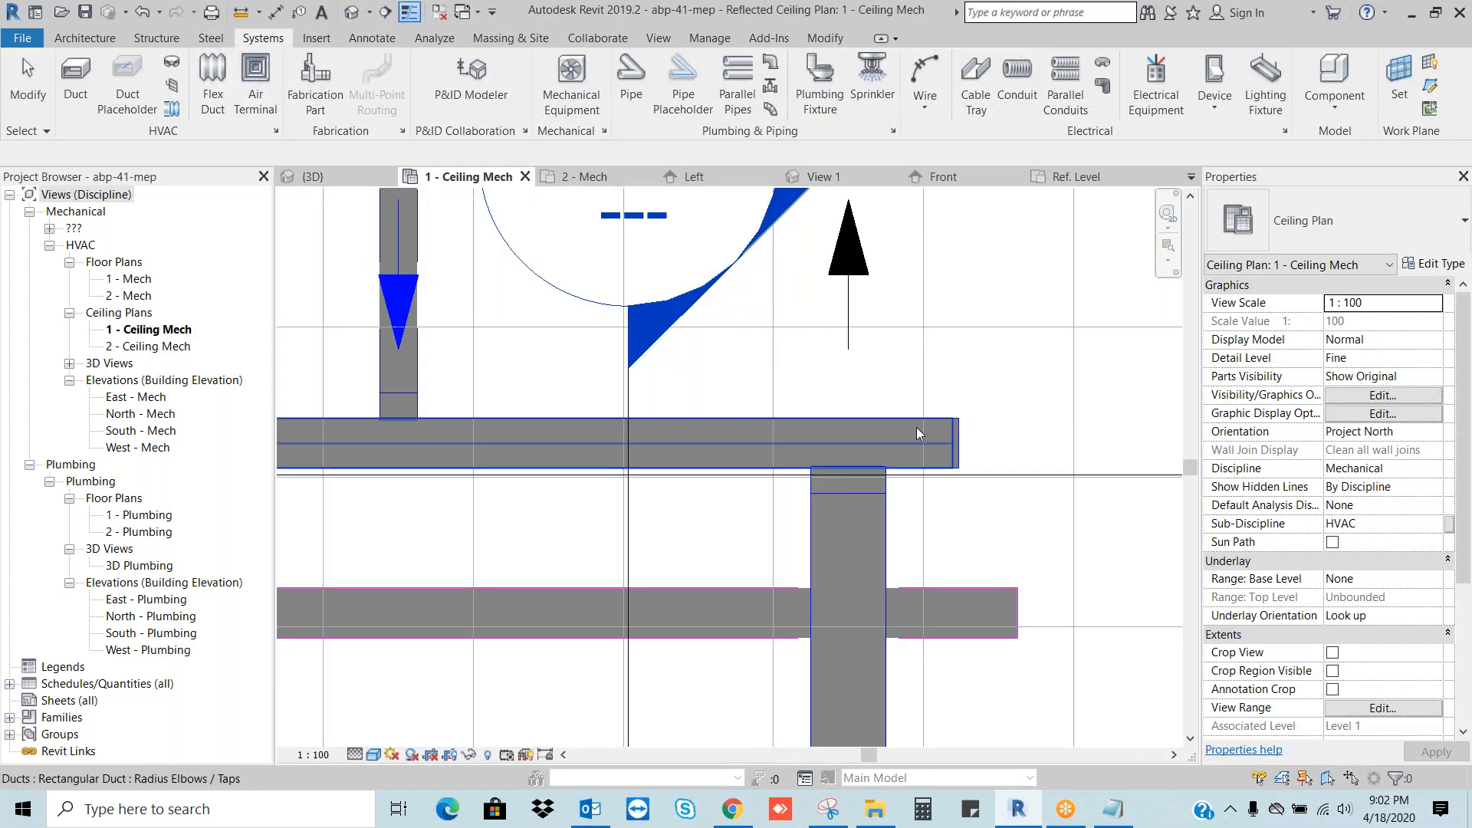
Check the flow value of the connected lower-row supply diffuser in the ceiling plan.
scroll(853, 434, "down", 5)
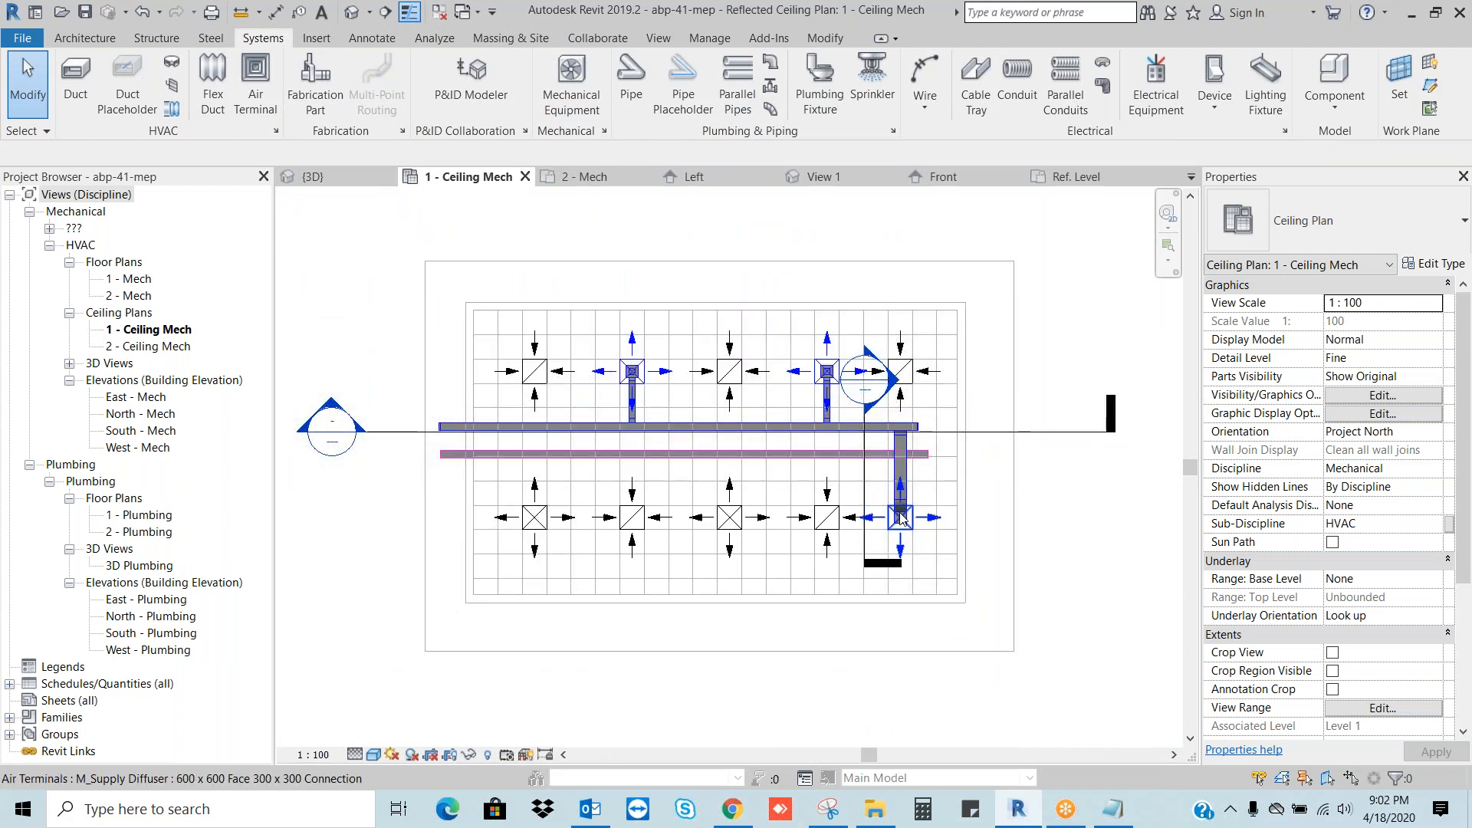
scroll(901, 519, "up", 2)
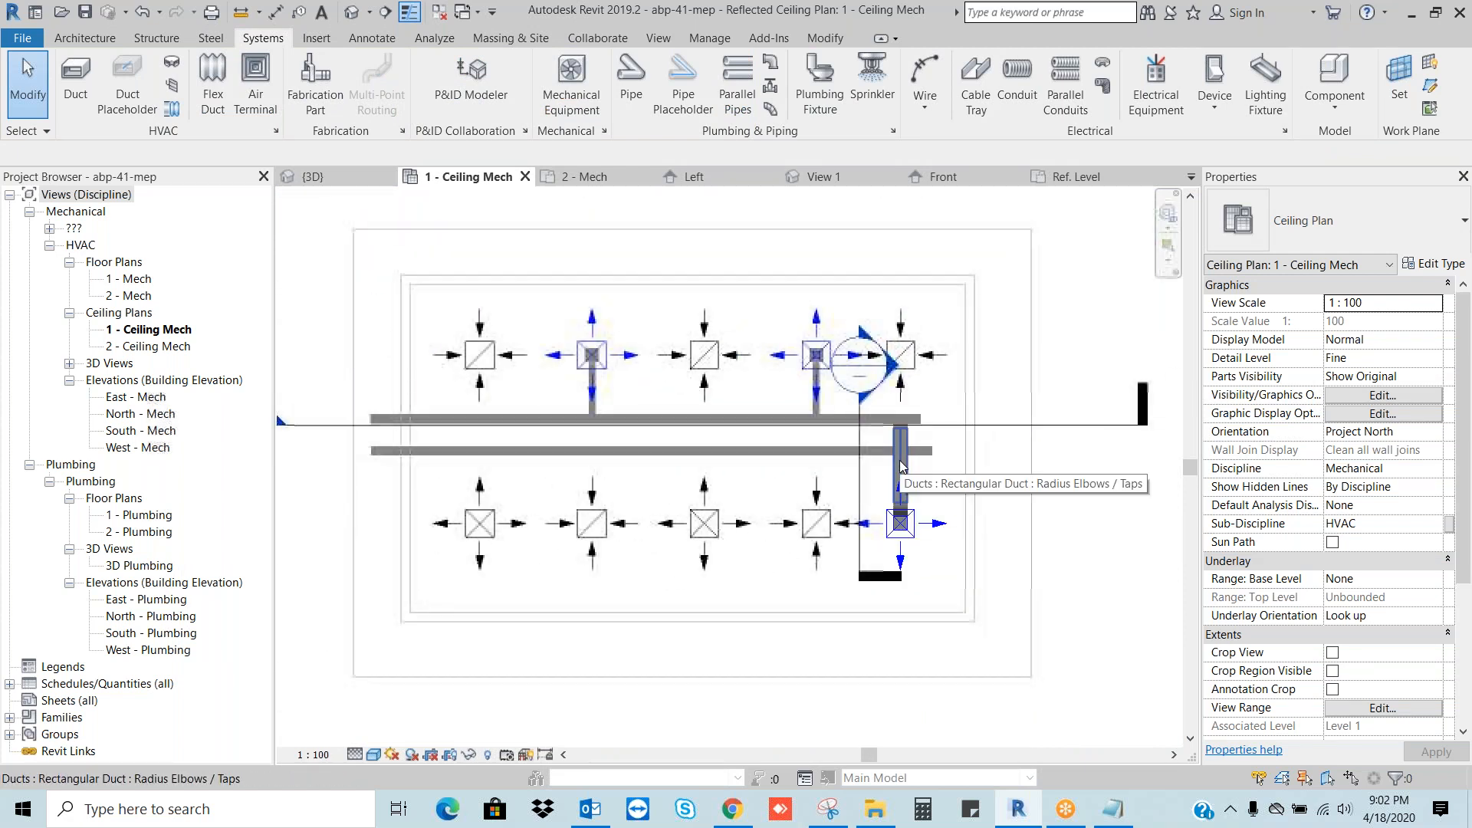
left_click(900, 523)
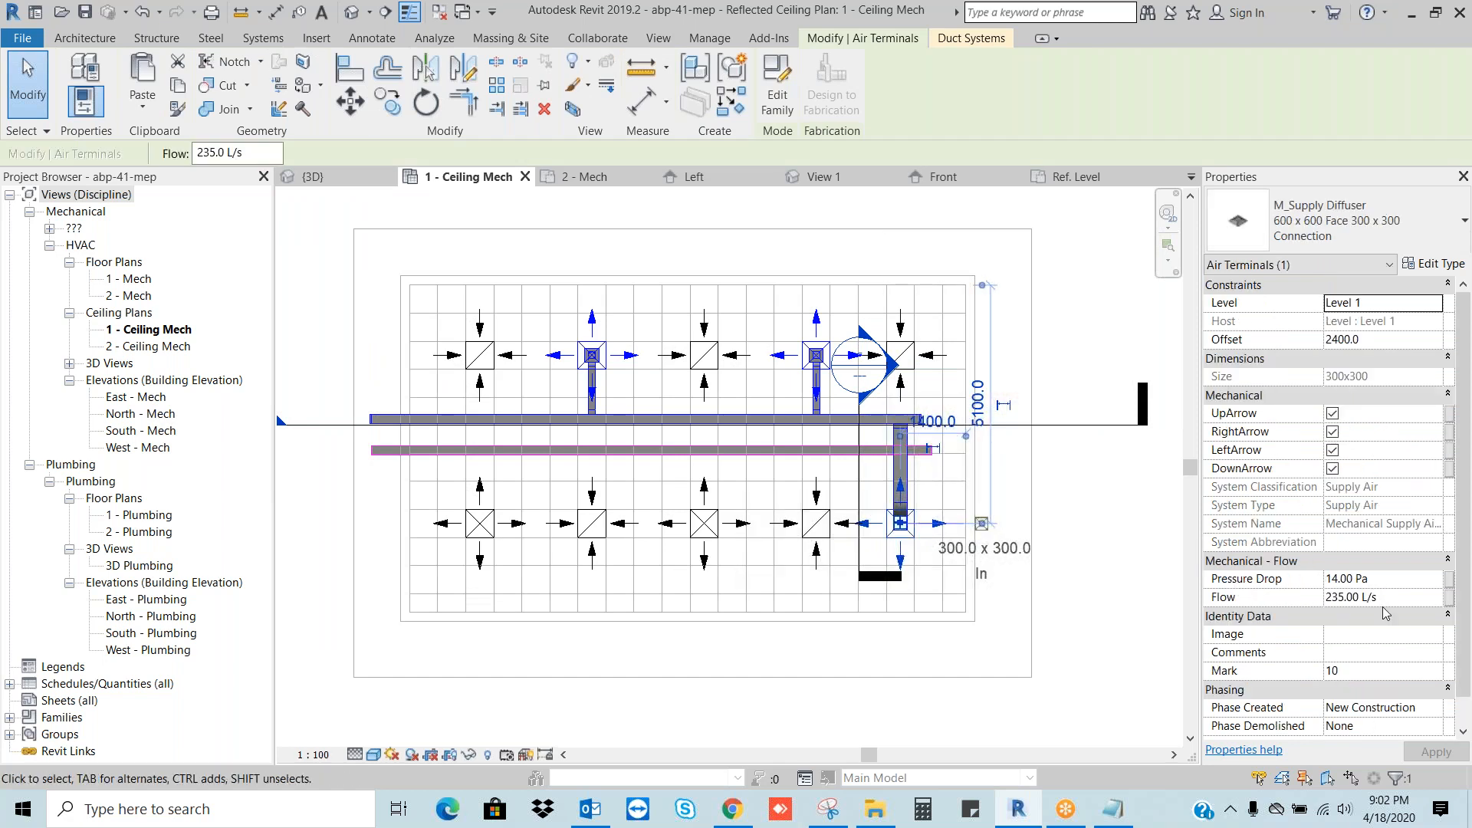
left_click(1002, 447)
scroll(905, 418, "up", 3)
scroll(906, 420, "down", 2)
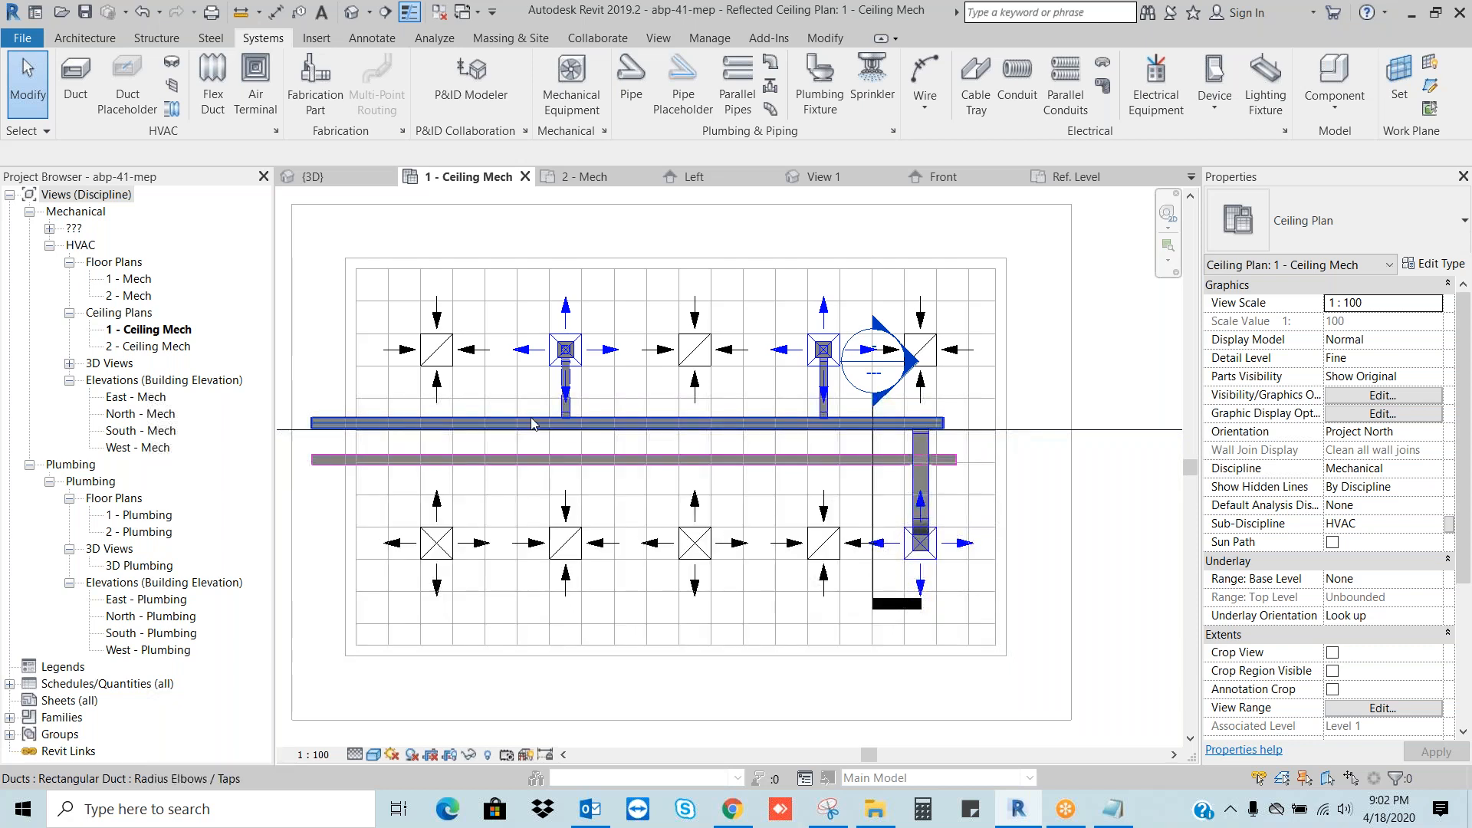
scroll(591, 417, "up", 4)
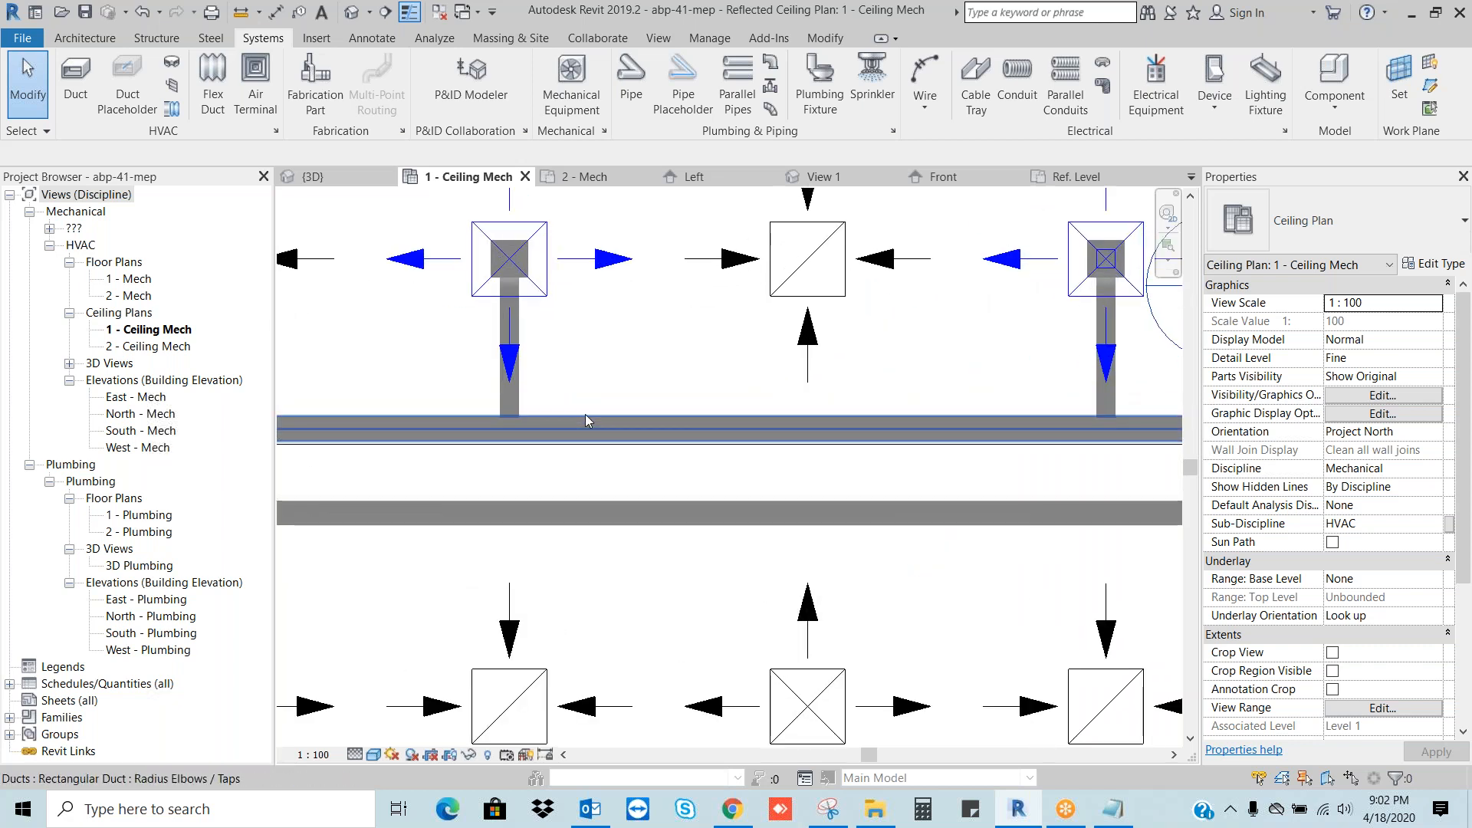
key("s")
key("l")
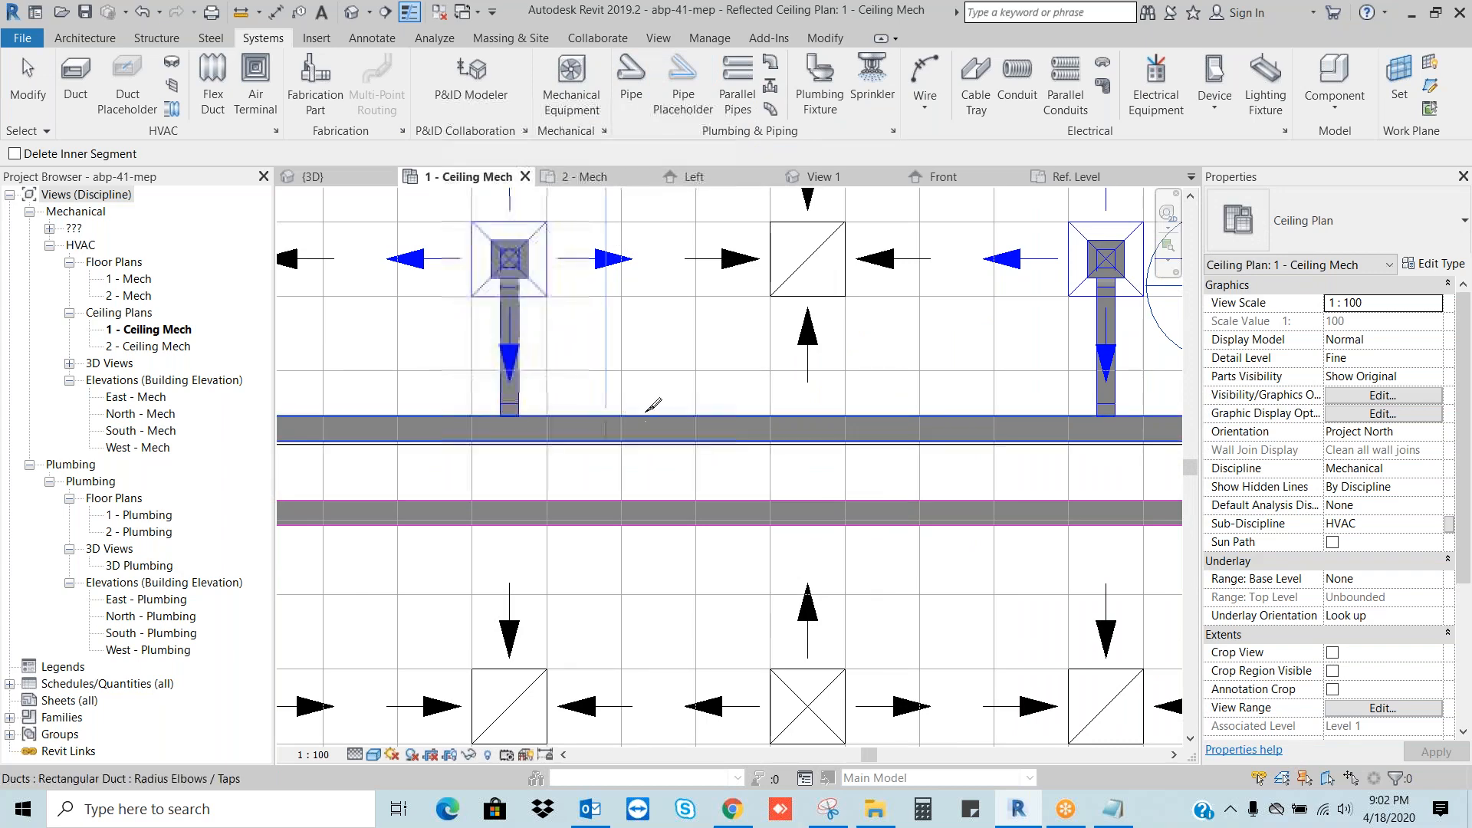
scroll(704, 360, "down", 3)
key("Escape")
key("Escape")
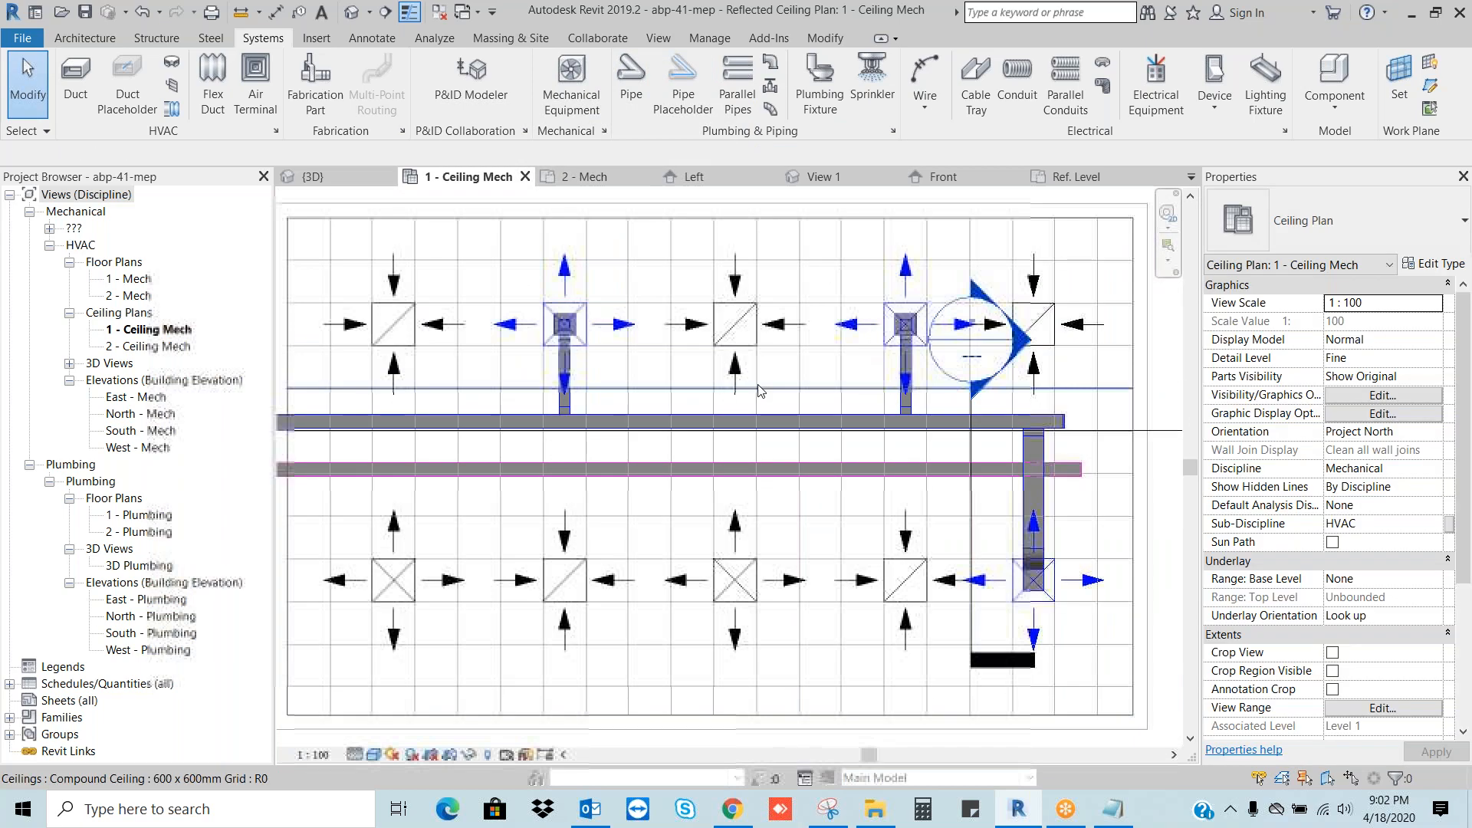
Open Calculator beside the ceiling plan and check the flow values of the two connected upper-row supply diffusers.
scroll(758, 385, "down", 1)
left_click(925, 810)
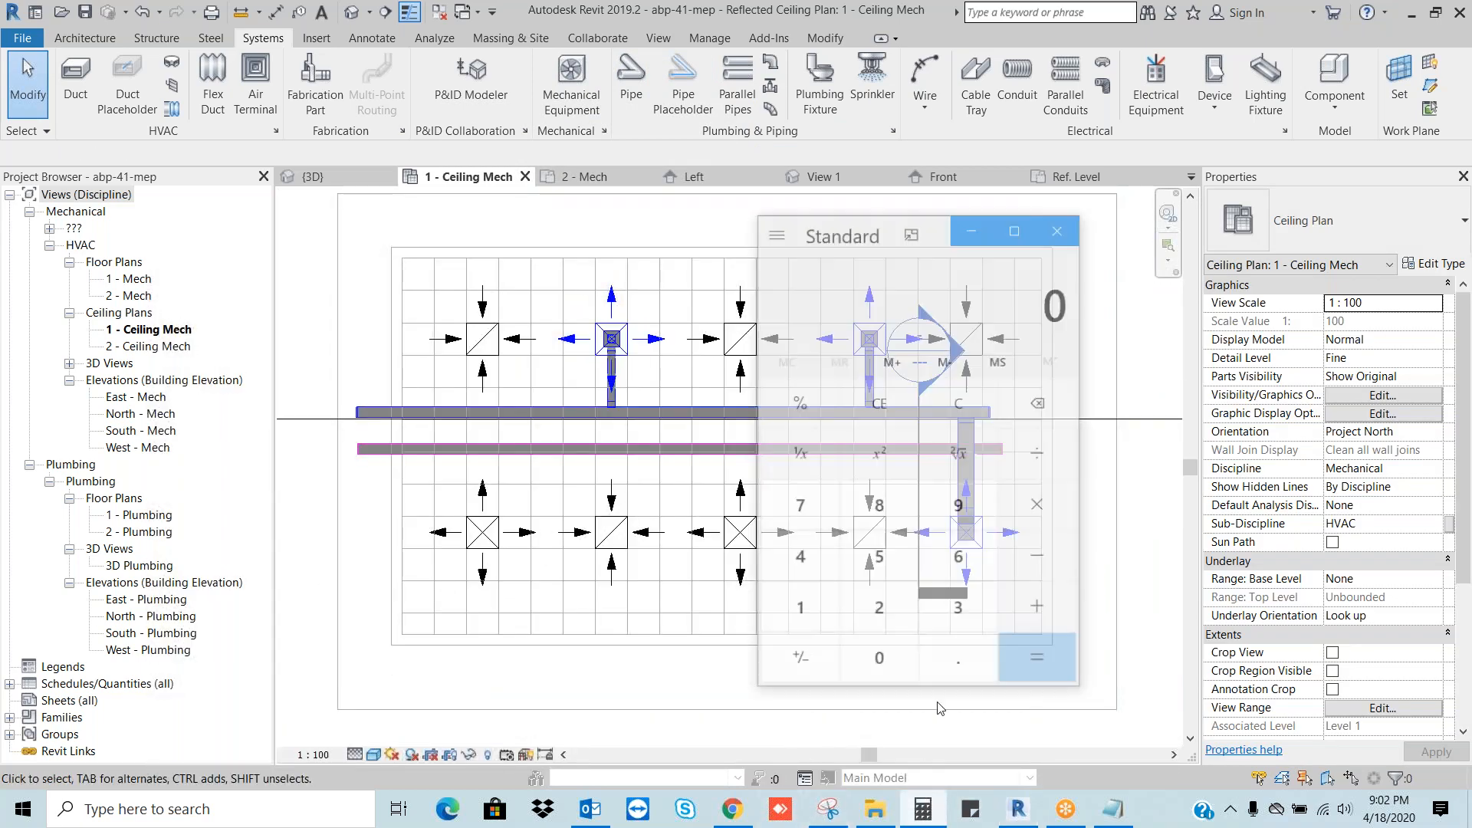
left_click_drag(855, 237, 271, 257)
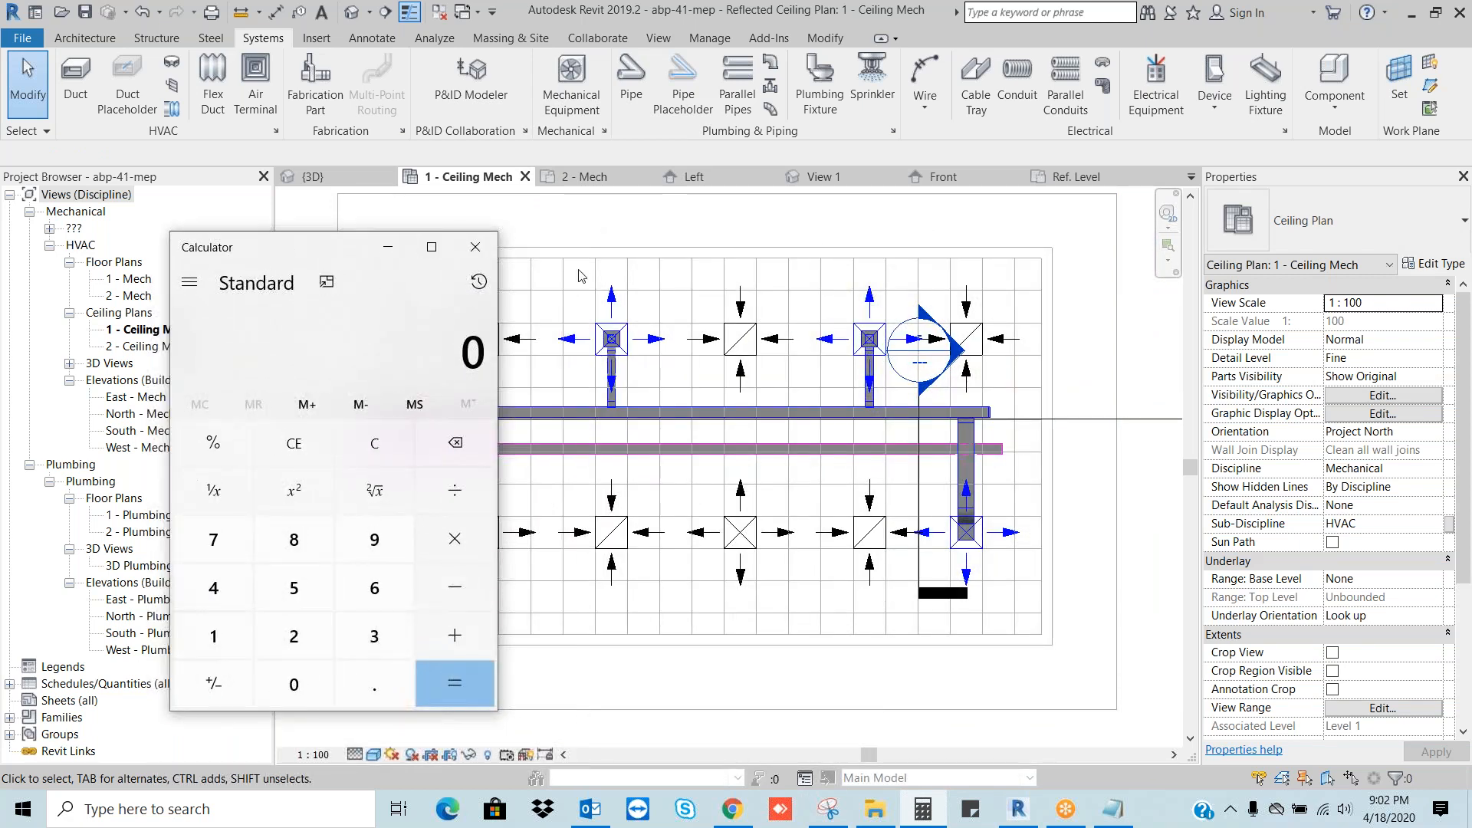
left_click(613, 305)
left_click(614, 306)
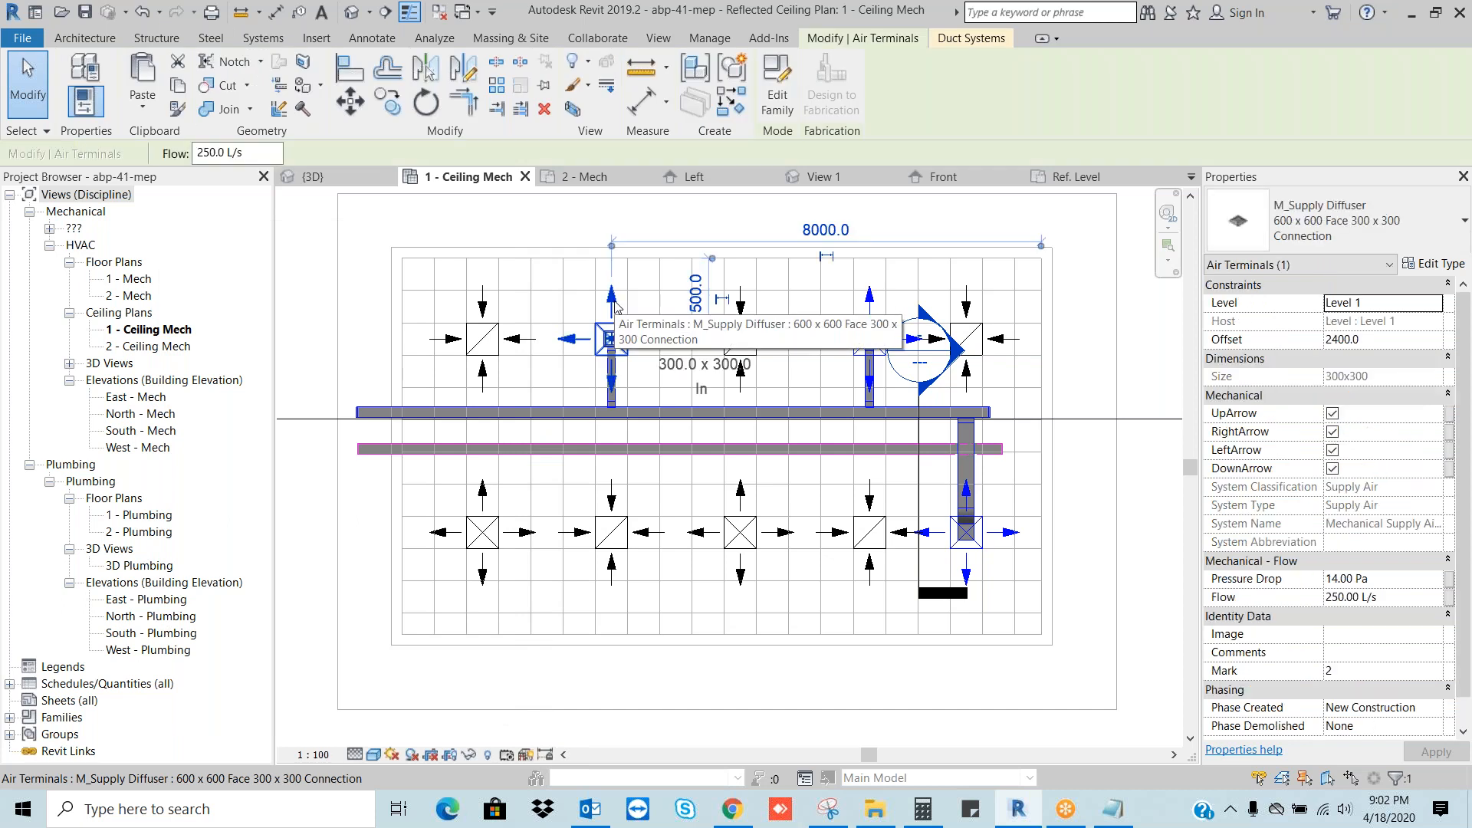
key("Escape")
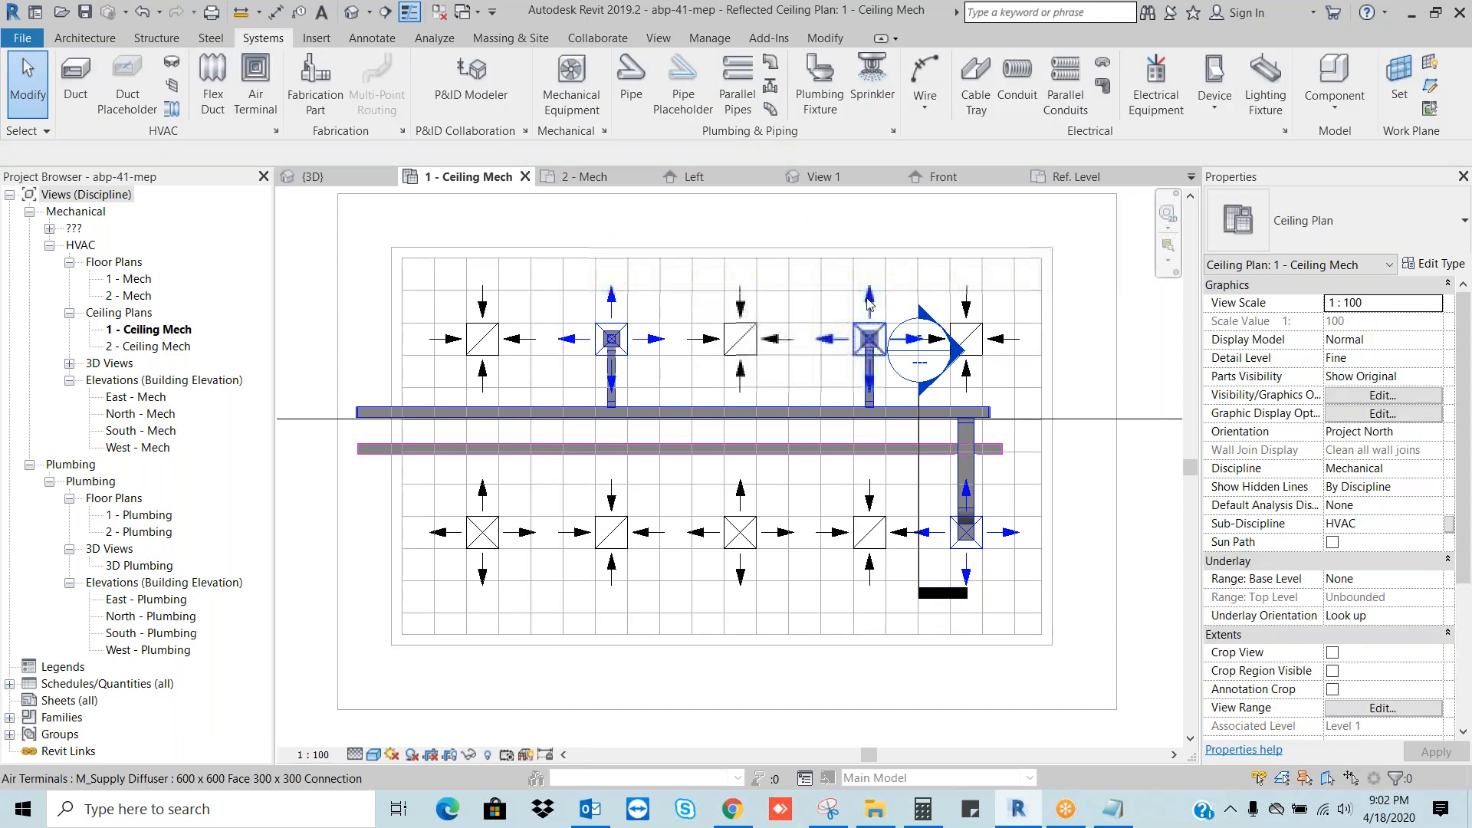
left_click(869, 303)
key("Escape")
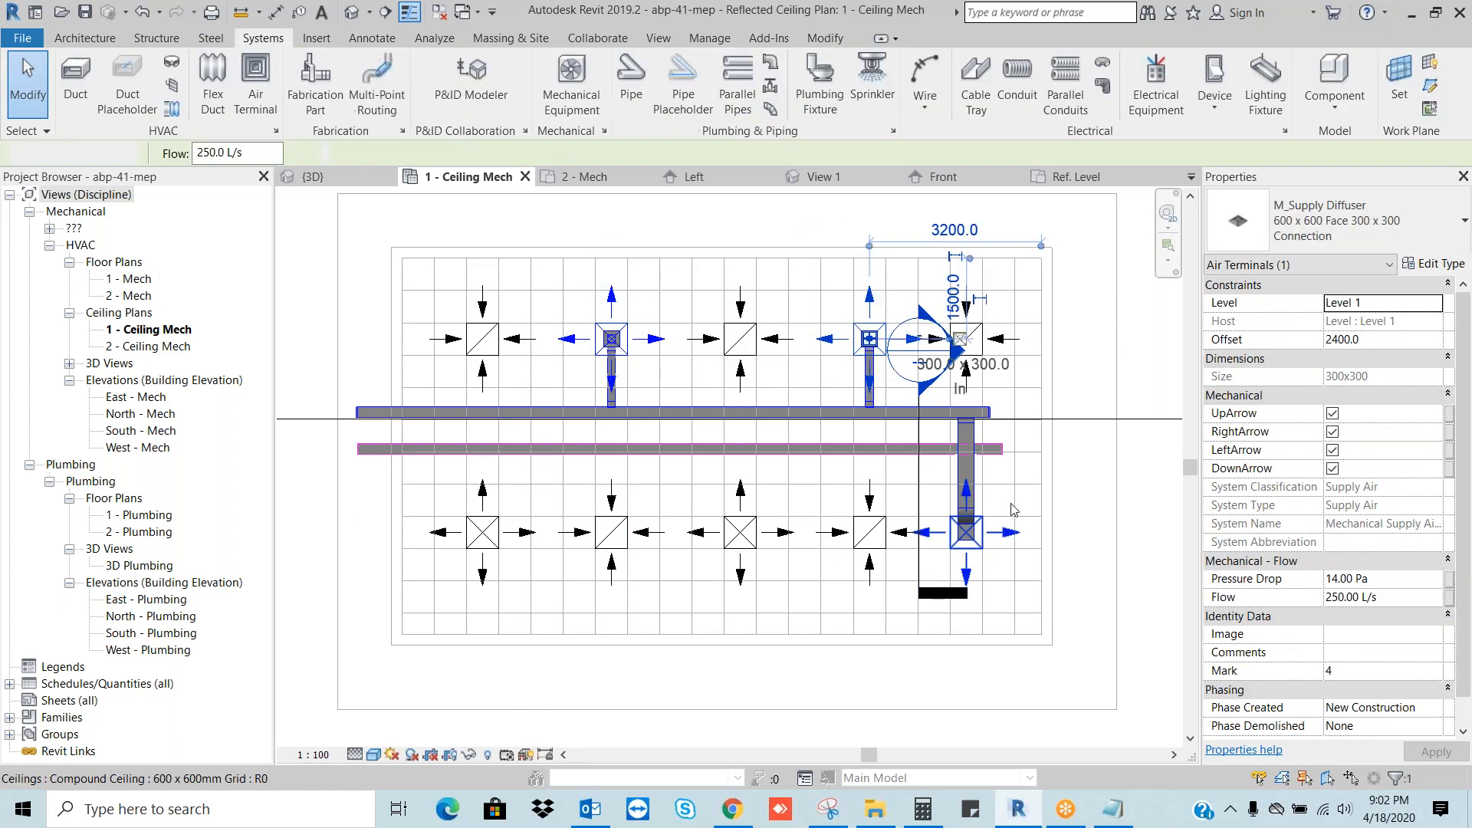
Set the connected lower-row supply diffuser's flow to 250 L/s.
left_click(1008, 539)
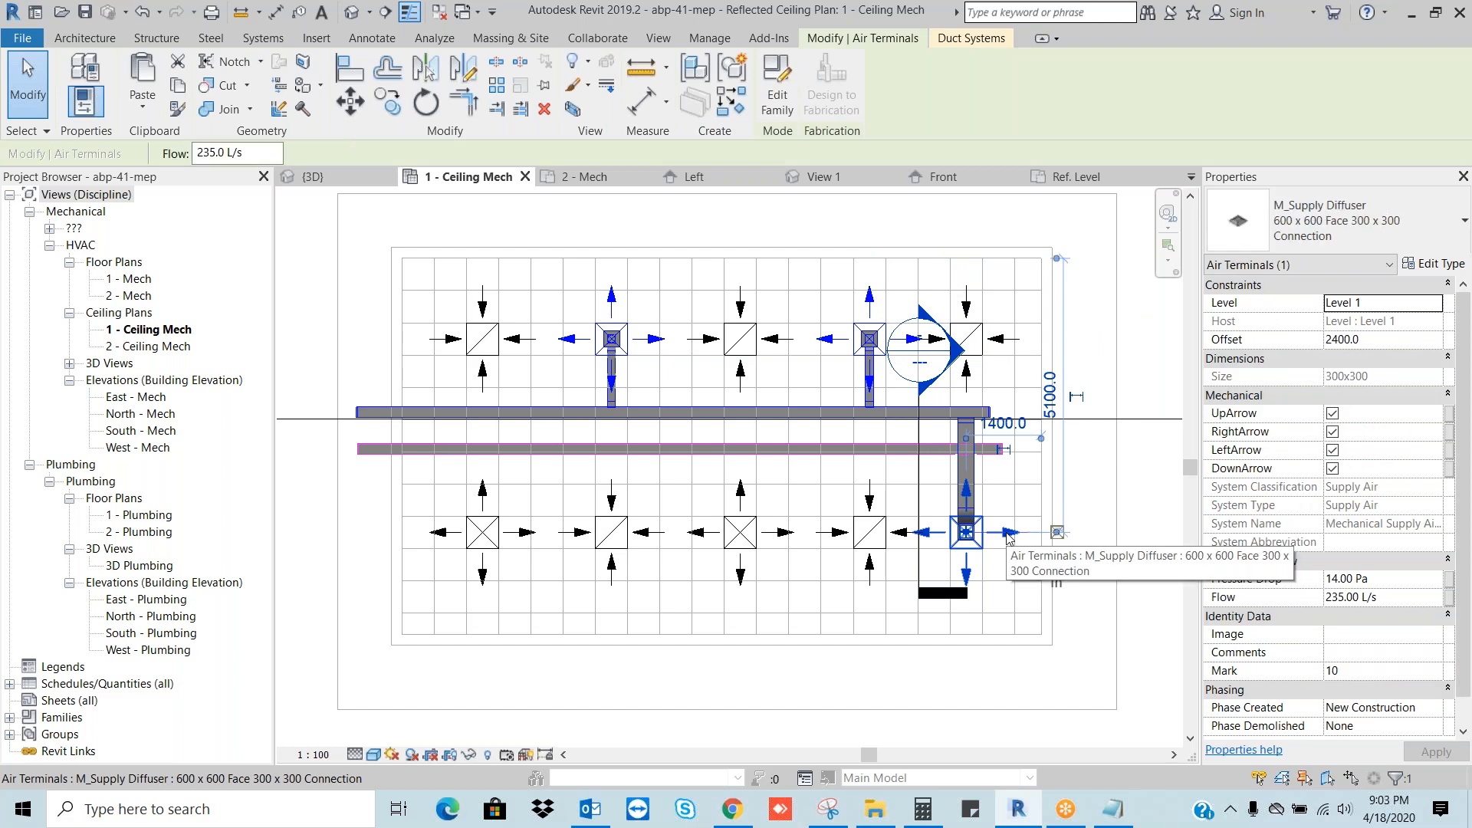
left_click(1410, 603)
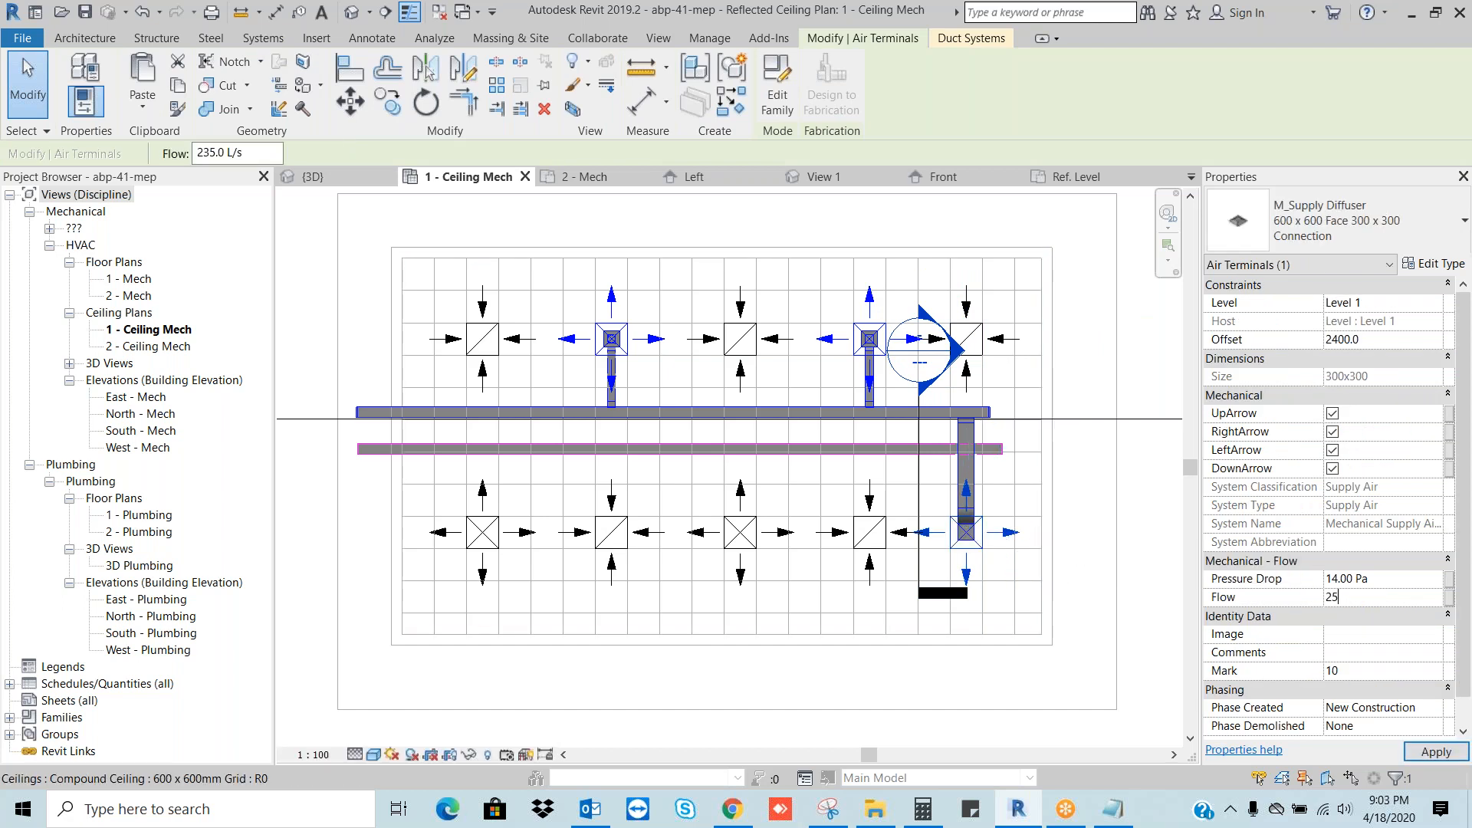
left_click(1098, 491)
left_click(1140, 493)
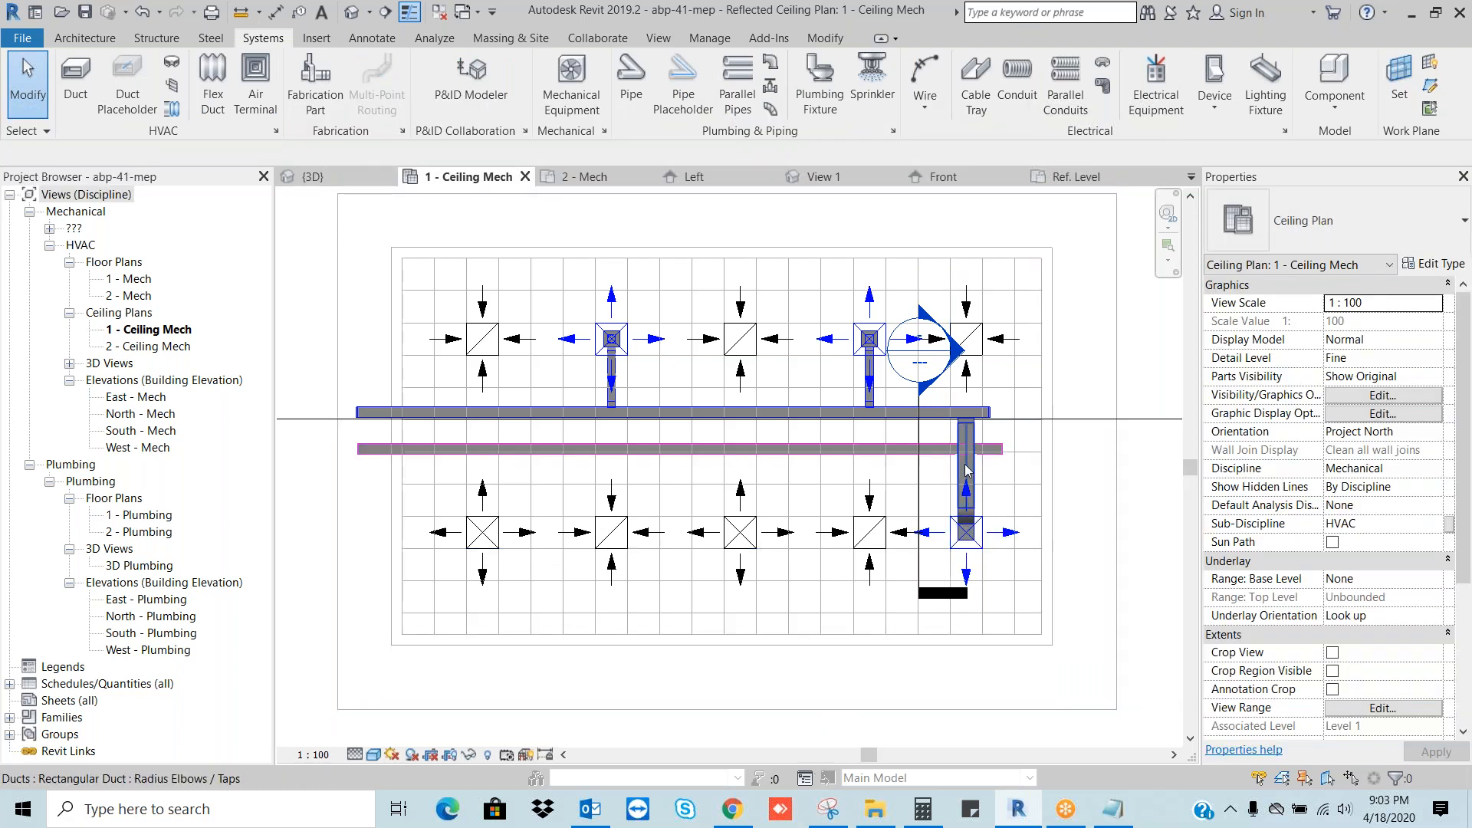
Split the supply main in the ceiling plan between the two upper-row branches and again between the second upper-row branch and the lower-row branch.
scroll(470, 420, "up", 2)
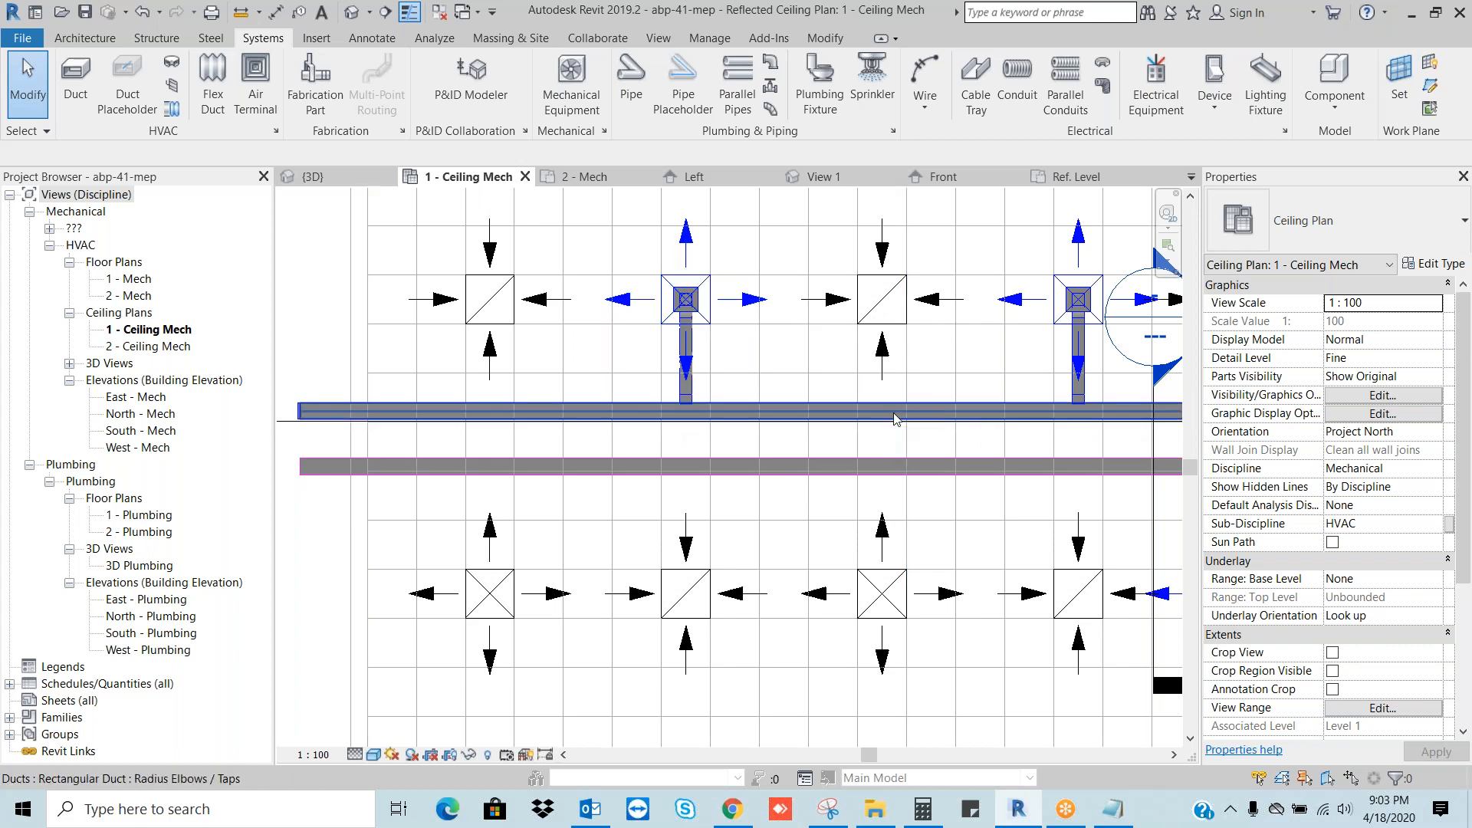
scroll(894, 418, "down", 2)
middle_click_drag(1002, 443, 906, 439)
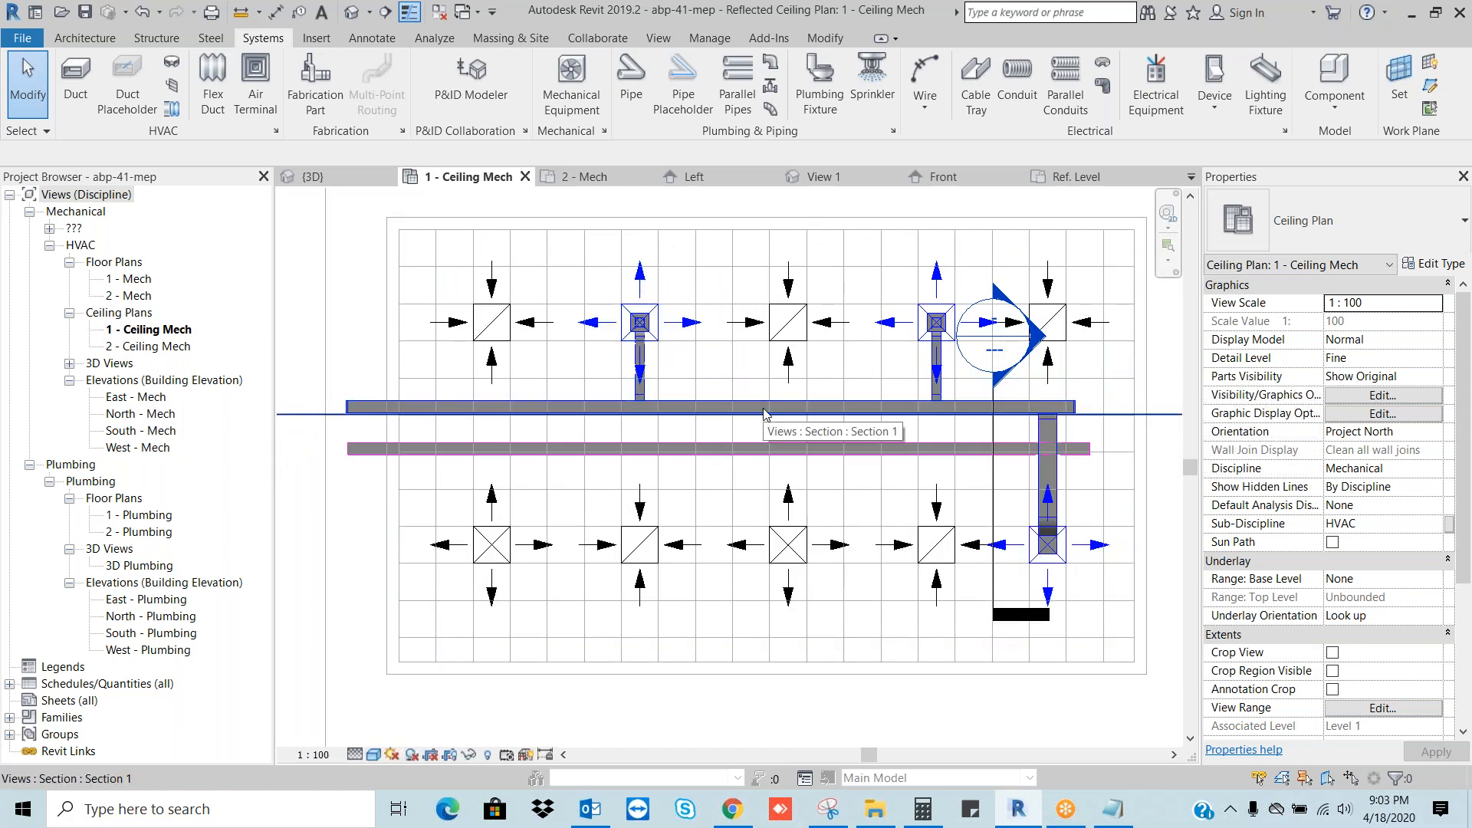
scroll(764, 413, "up", 1)
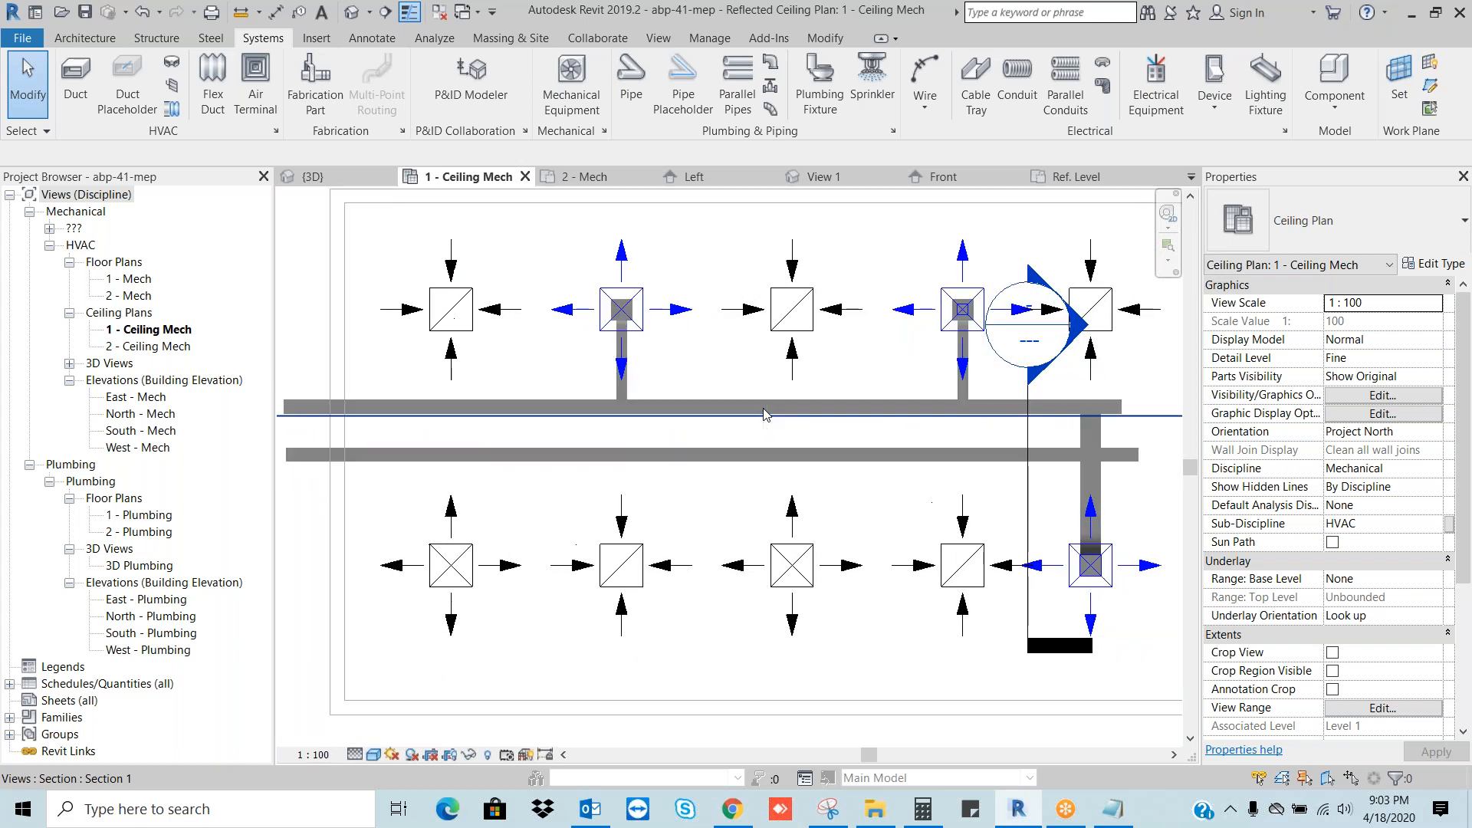
scroll(678, 361, "up", 2)
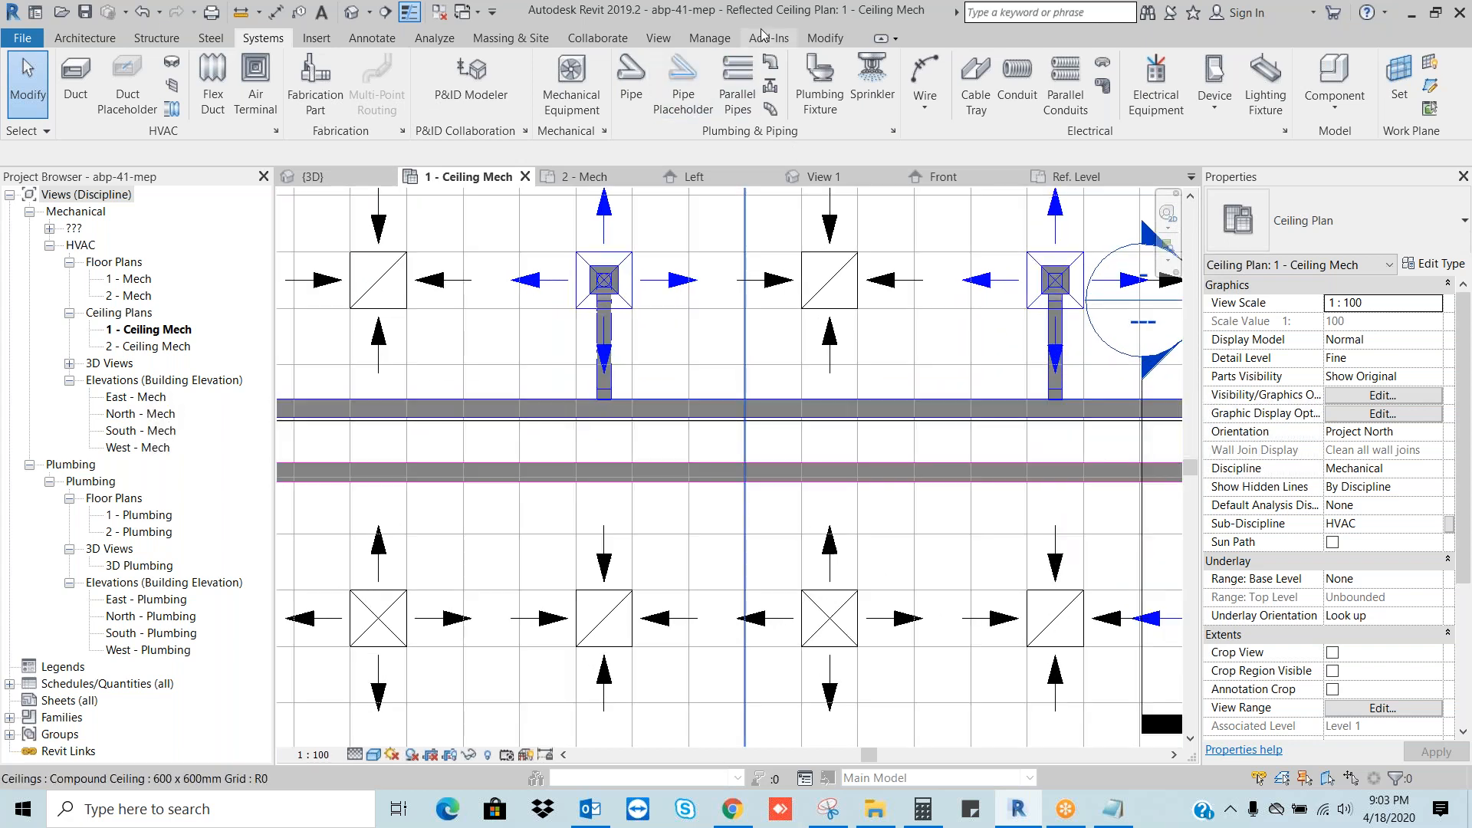
left_click(824, 39)
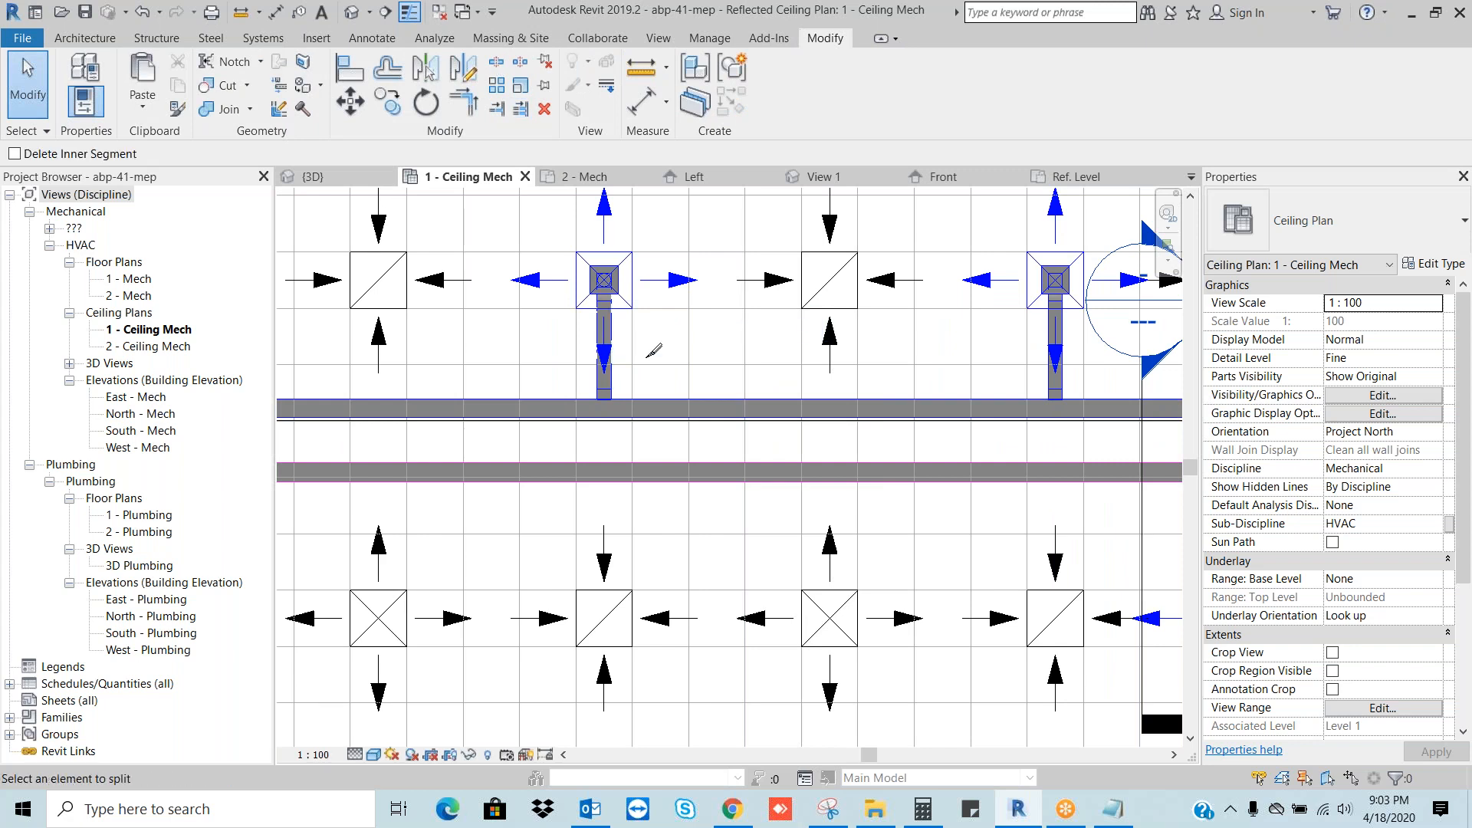
left_click(678, 397)
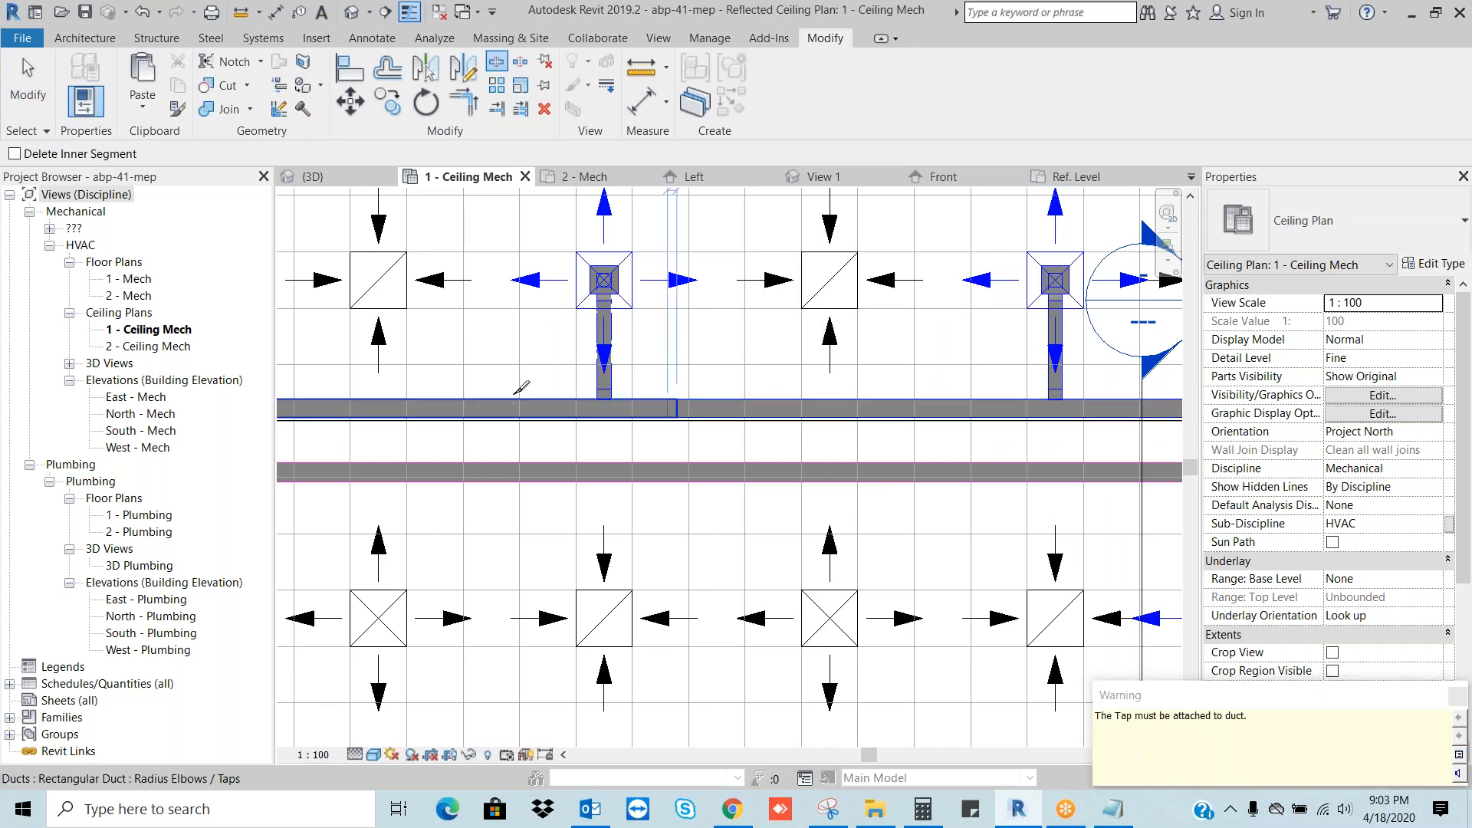
scroll(521, 390, "down", 2)
scroll(915, 394, "up", 2)
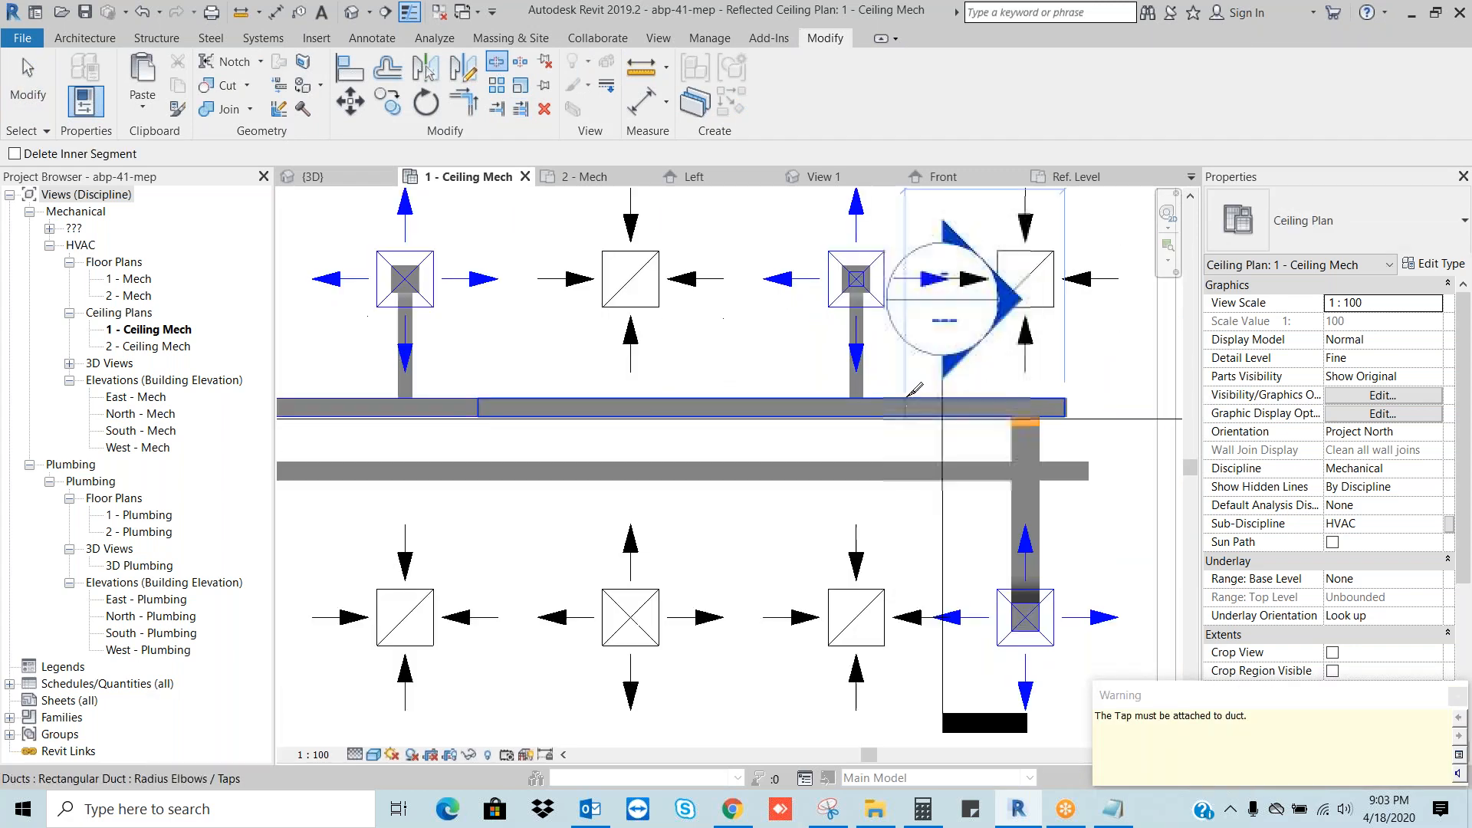
left_click(914, 388)
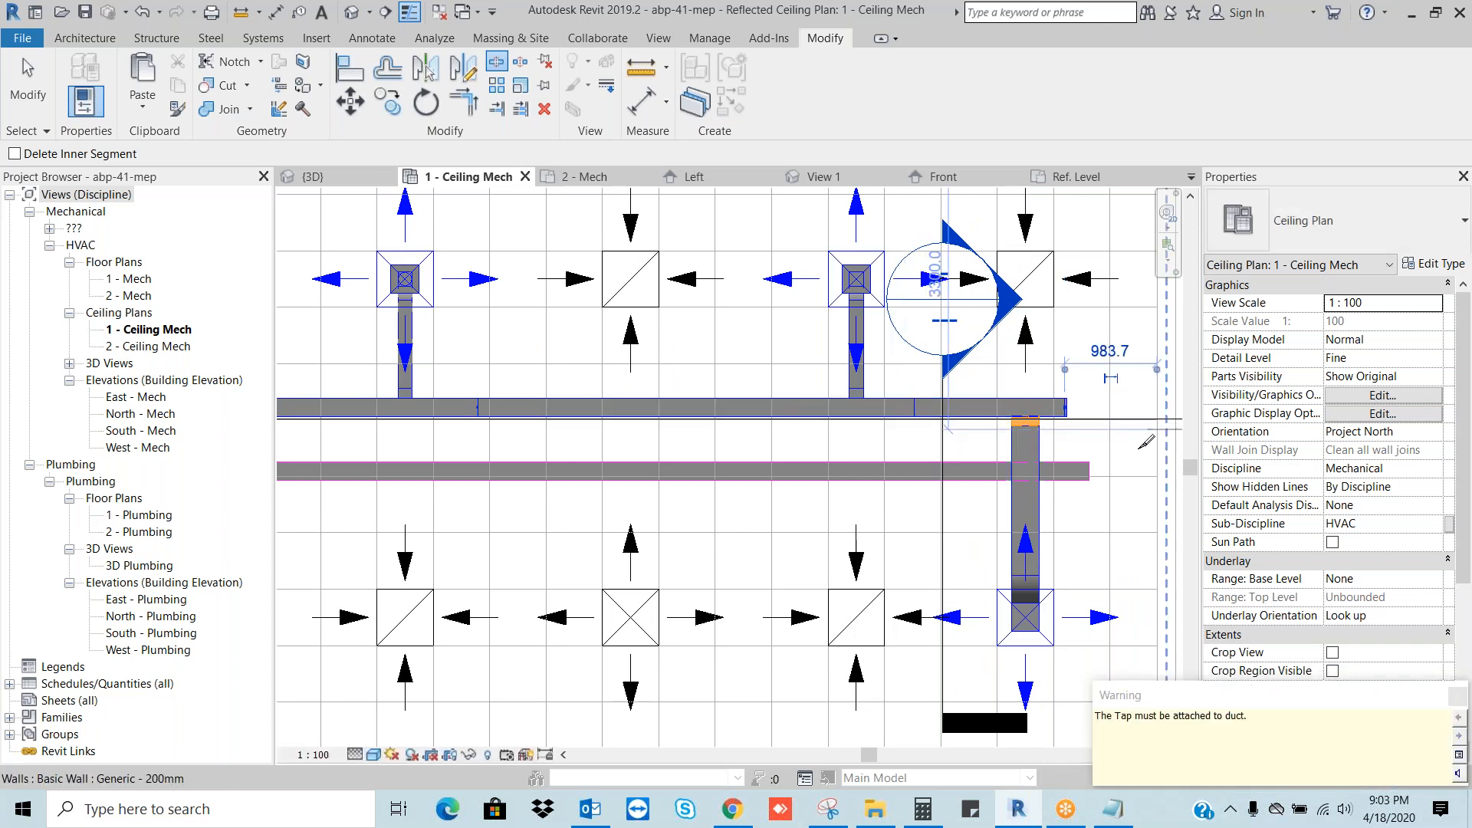
key("Escape")
Select the entire connected supply duct network in the ceiling plan and open Duct Sizing for it.
scroll(1035, 426, "up", 2)
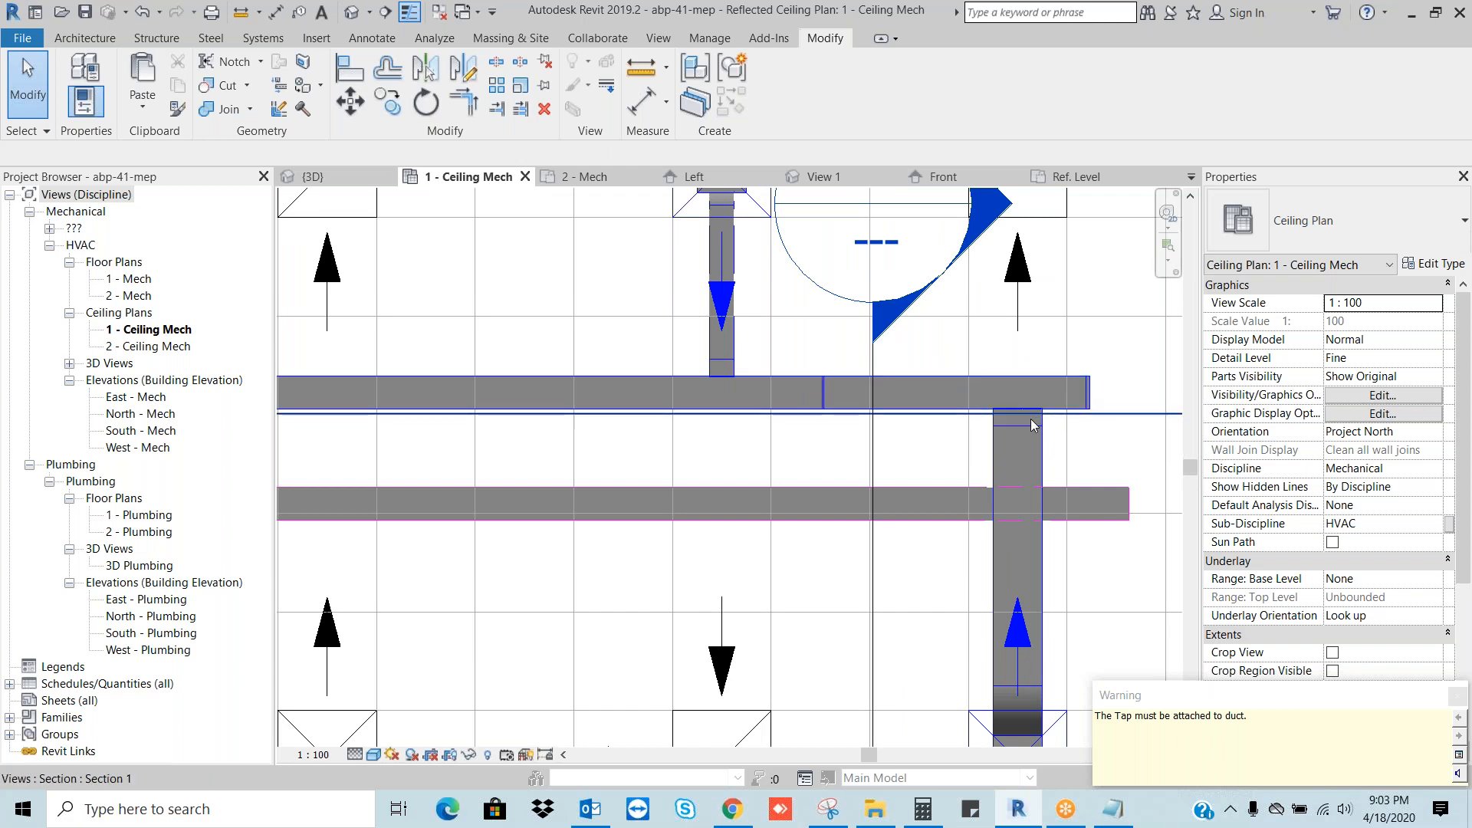
scroll(1035, 424, "down", 5)
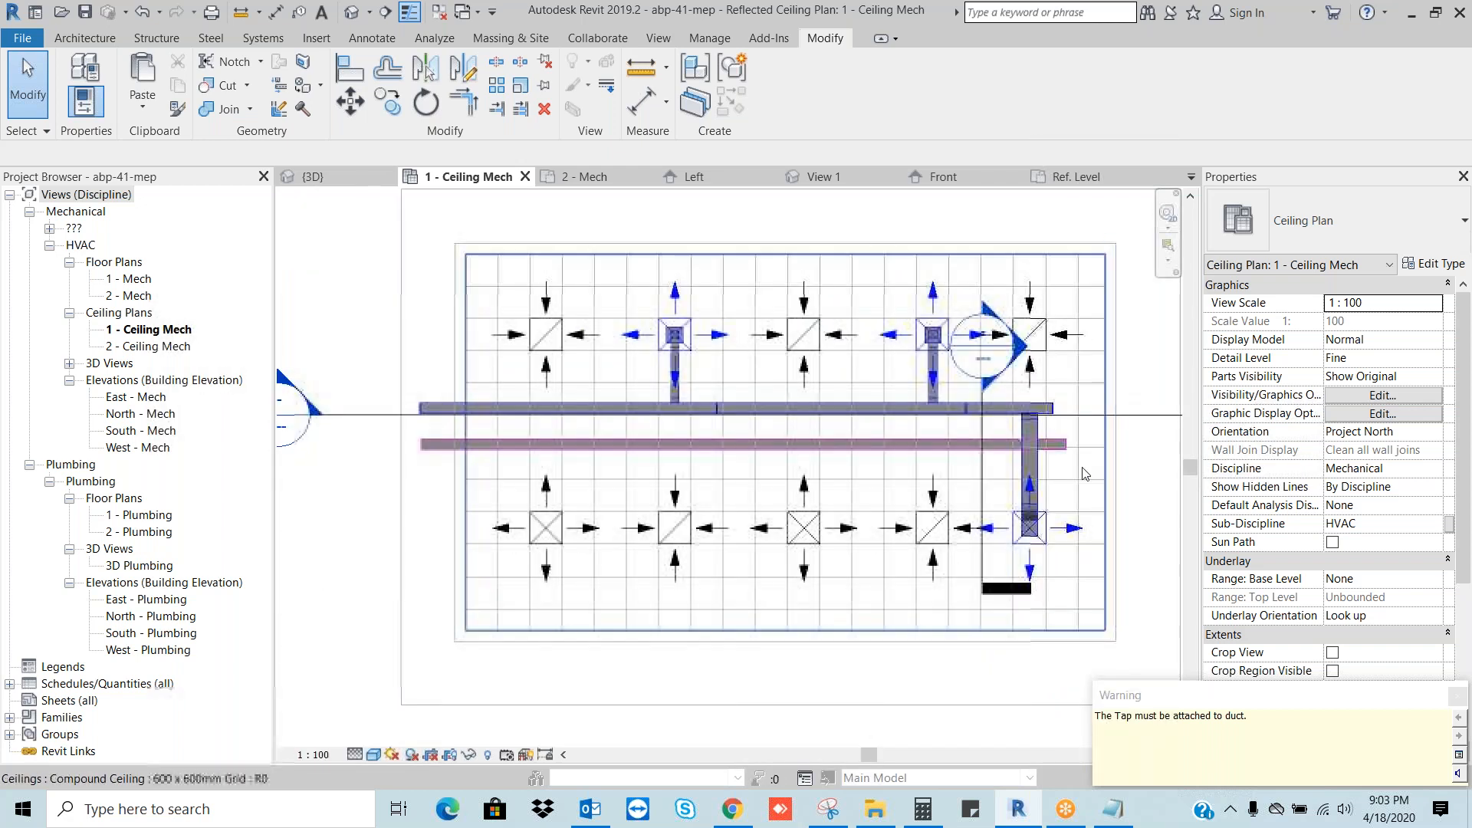
key("Tab")
left_click(1042, 479)
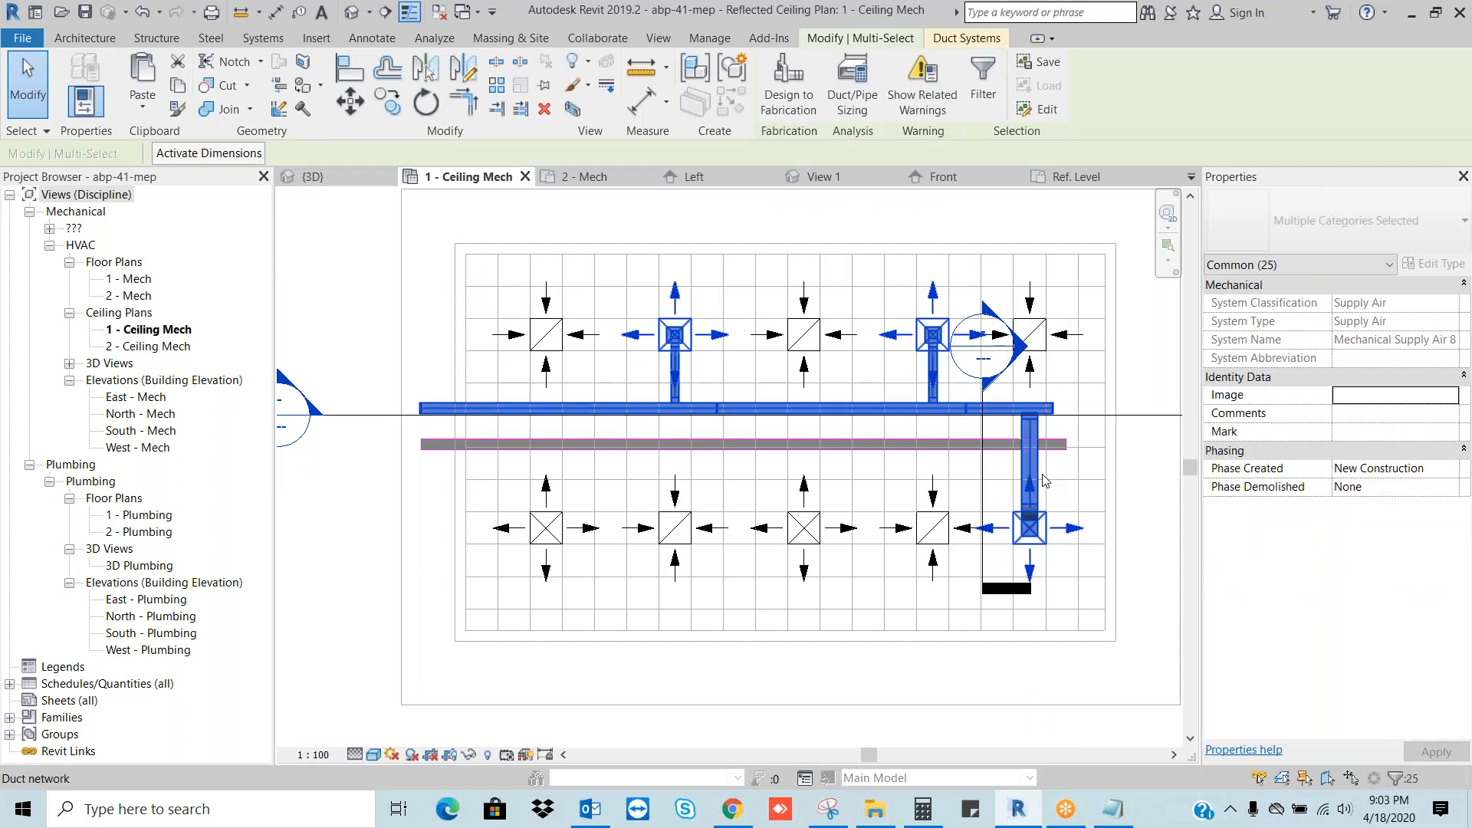
left_click(864, 67)
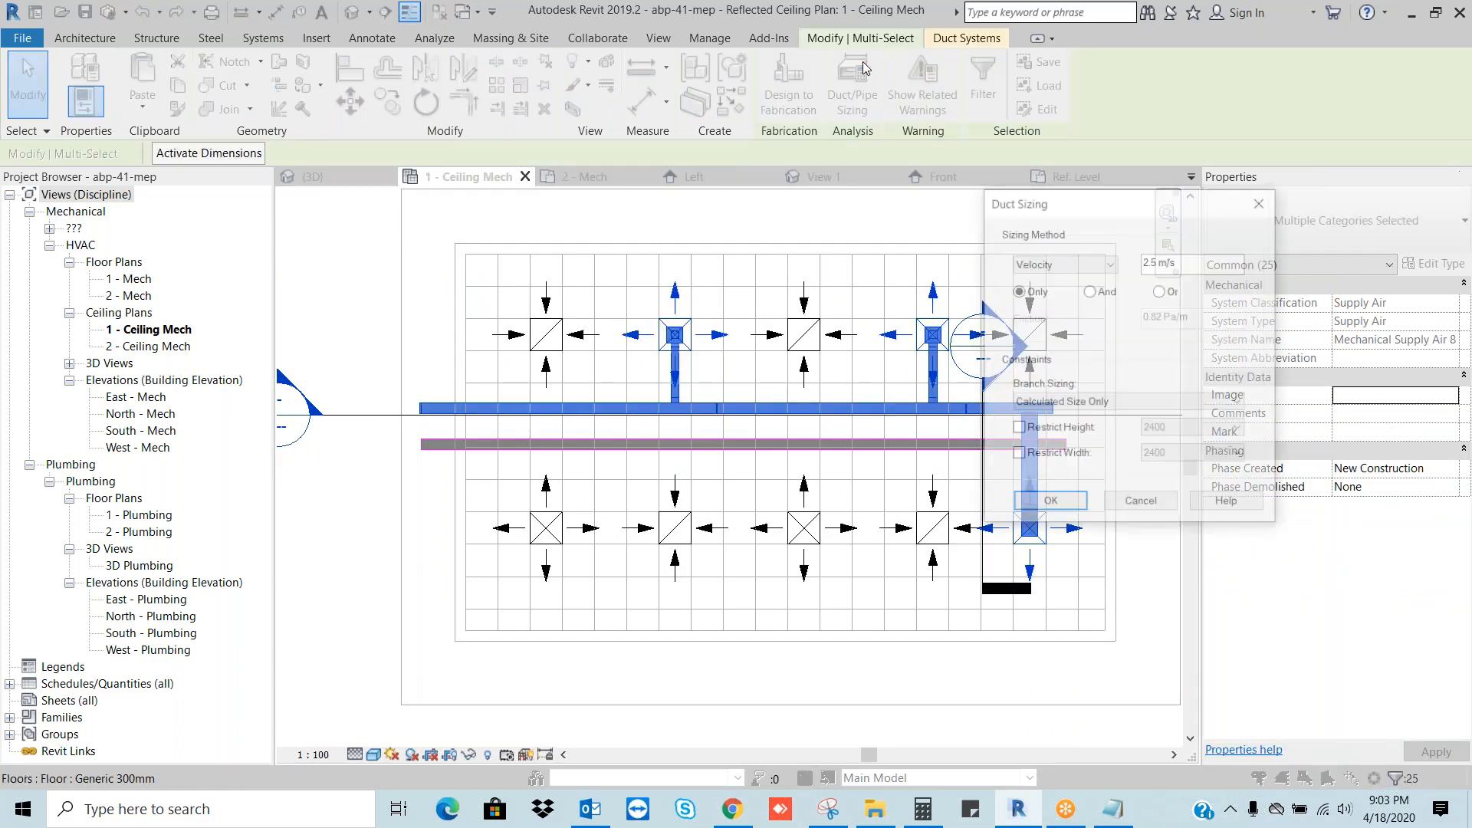
left_click_drag(1116, 213, 1264, 264)
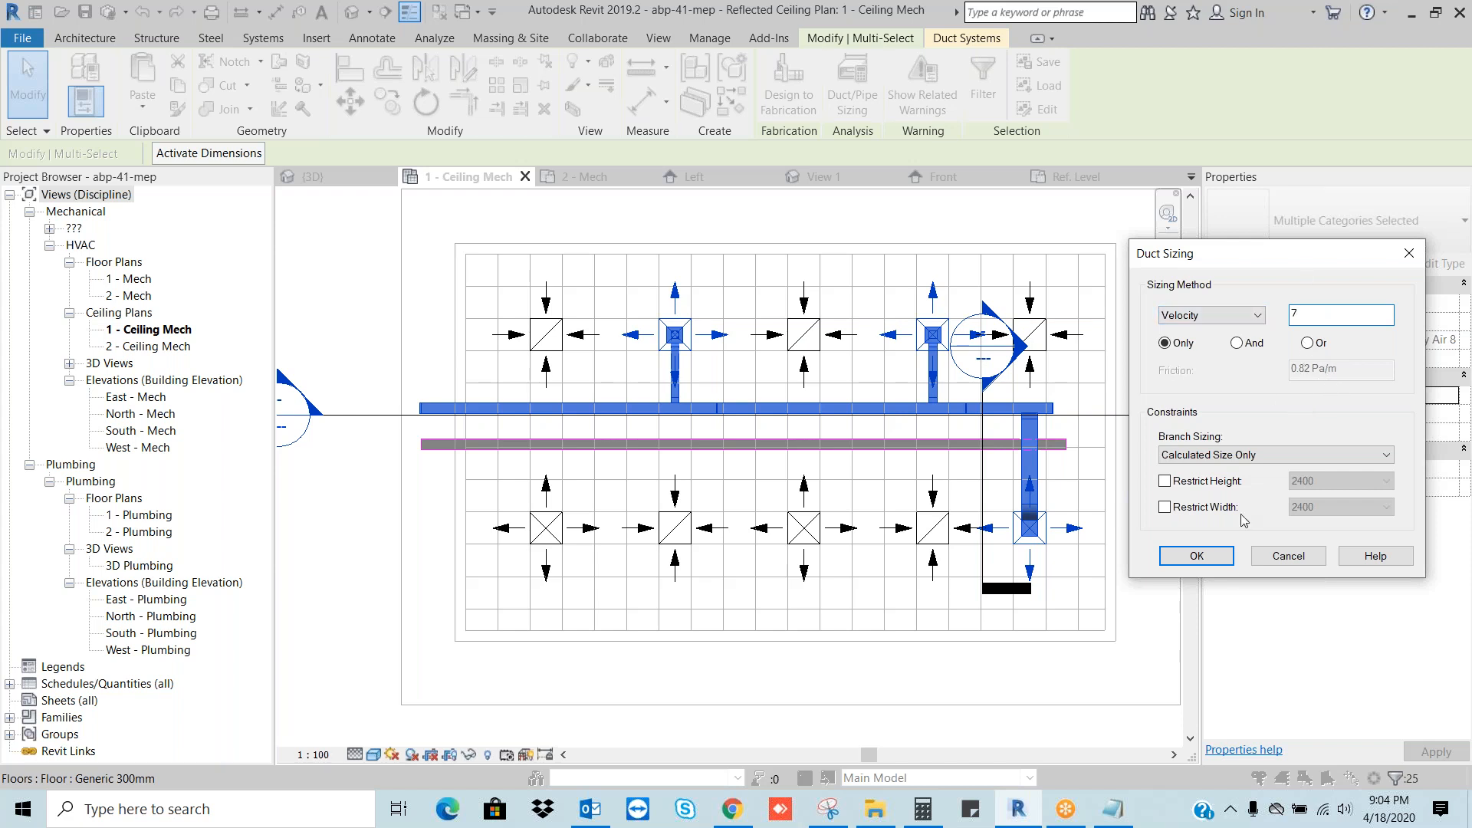
Size the selected supply network by velocity only at 7, with calculated branch sizes and no height or width restriction.
left_click(1223, 557)
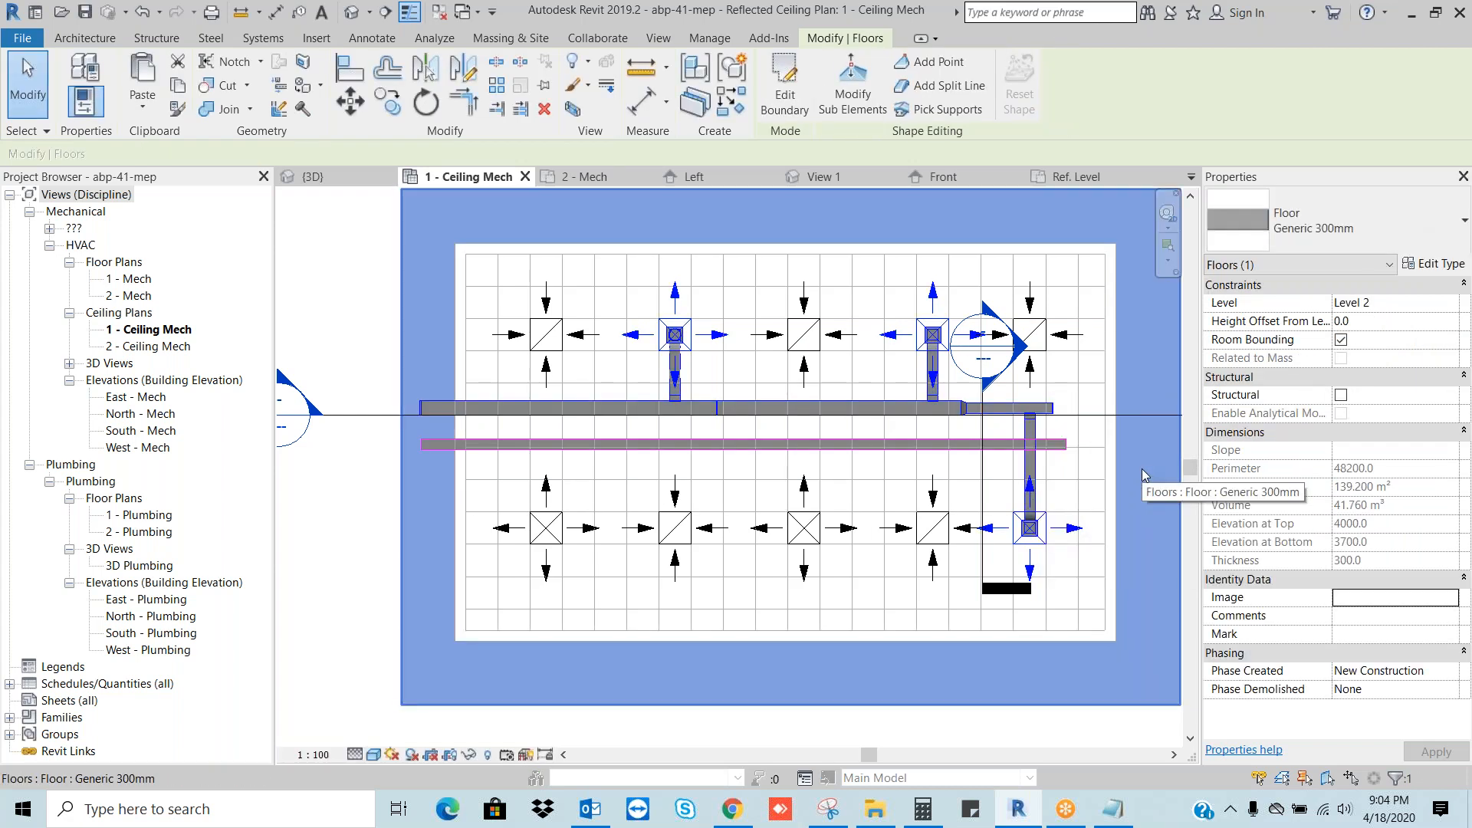
left_click(1142, 469)
Examine the resized supply main in the ceiling plan at its two split points, checking the union and the reducer.
scroll(698, 387, "up", 2)
scroll(698, 387, "up", 5)
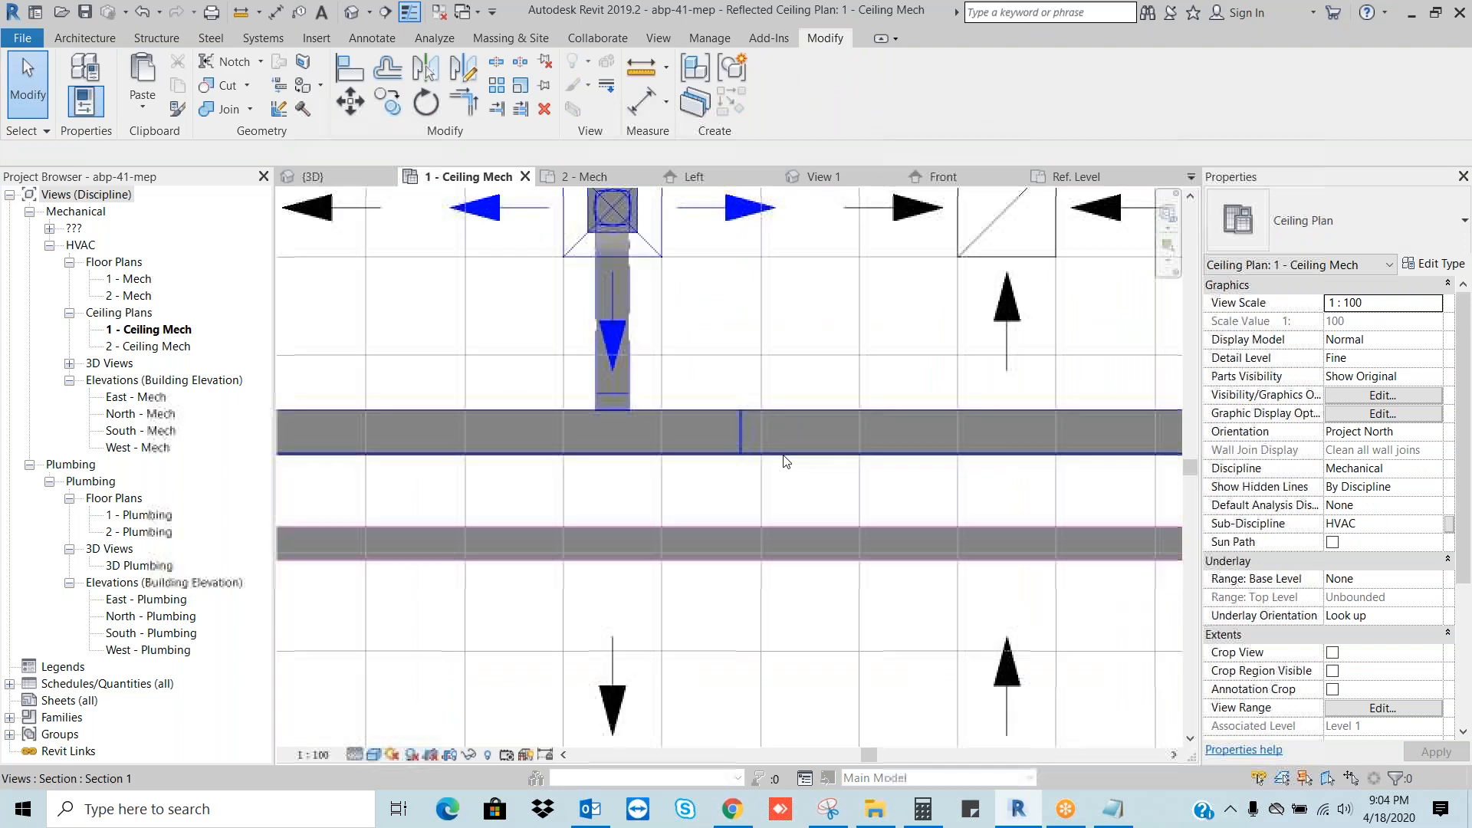
scroll(693, 428, "down", 3)
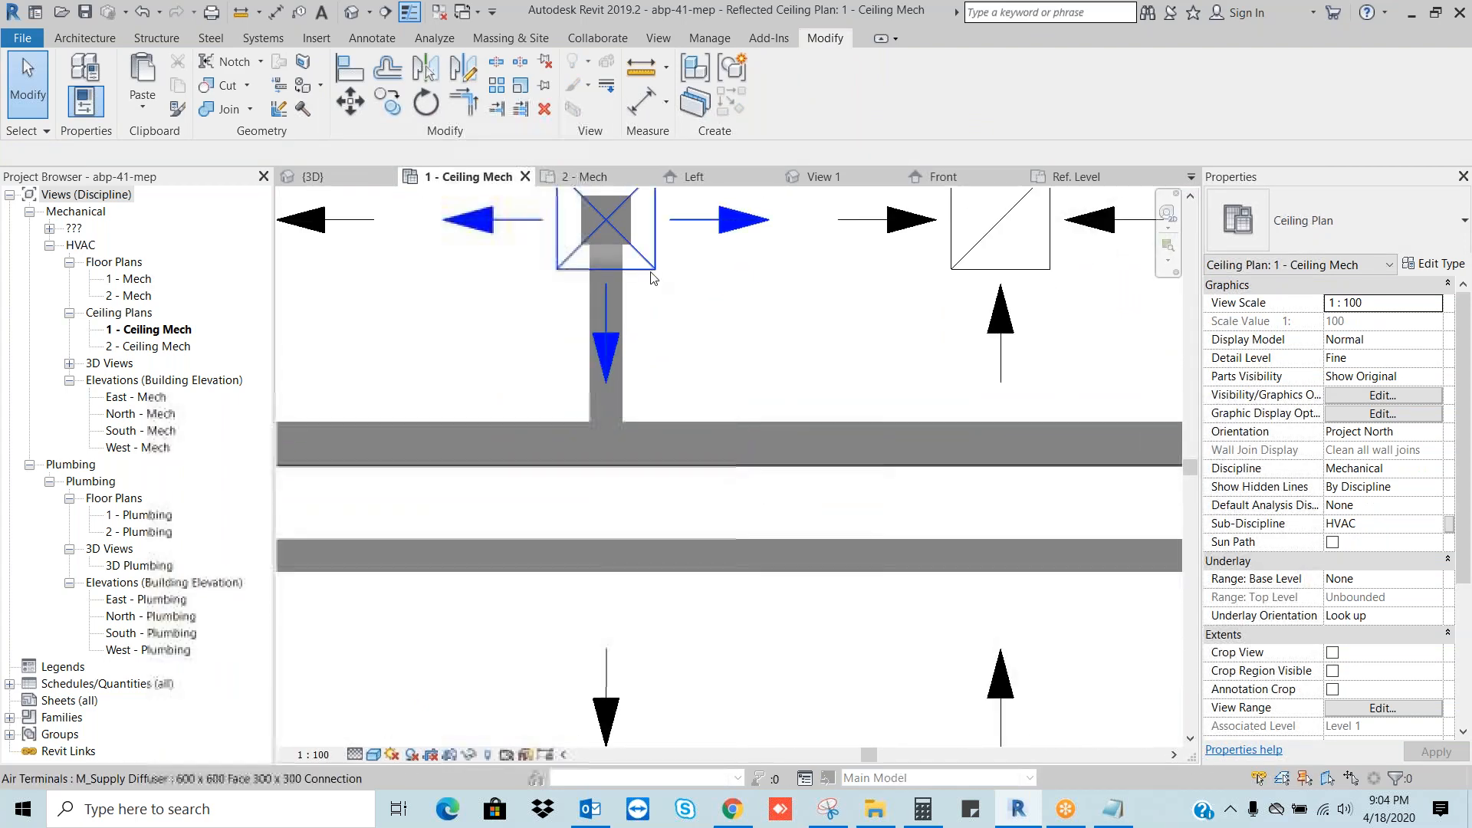
middle_click_drag(849, 334, 496, 304)
scroll(1001, 408, "down", 1)
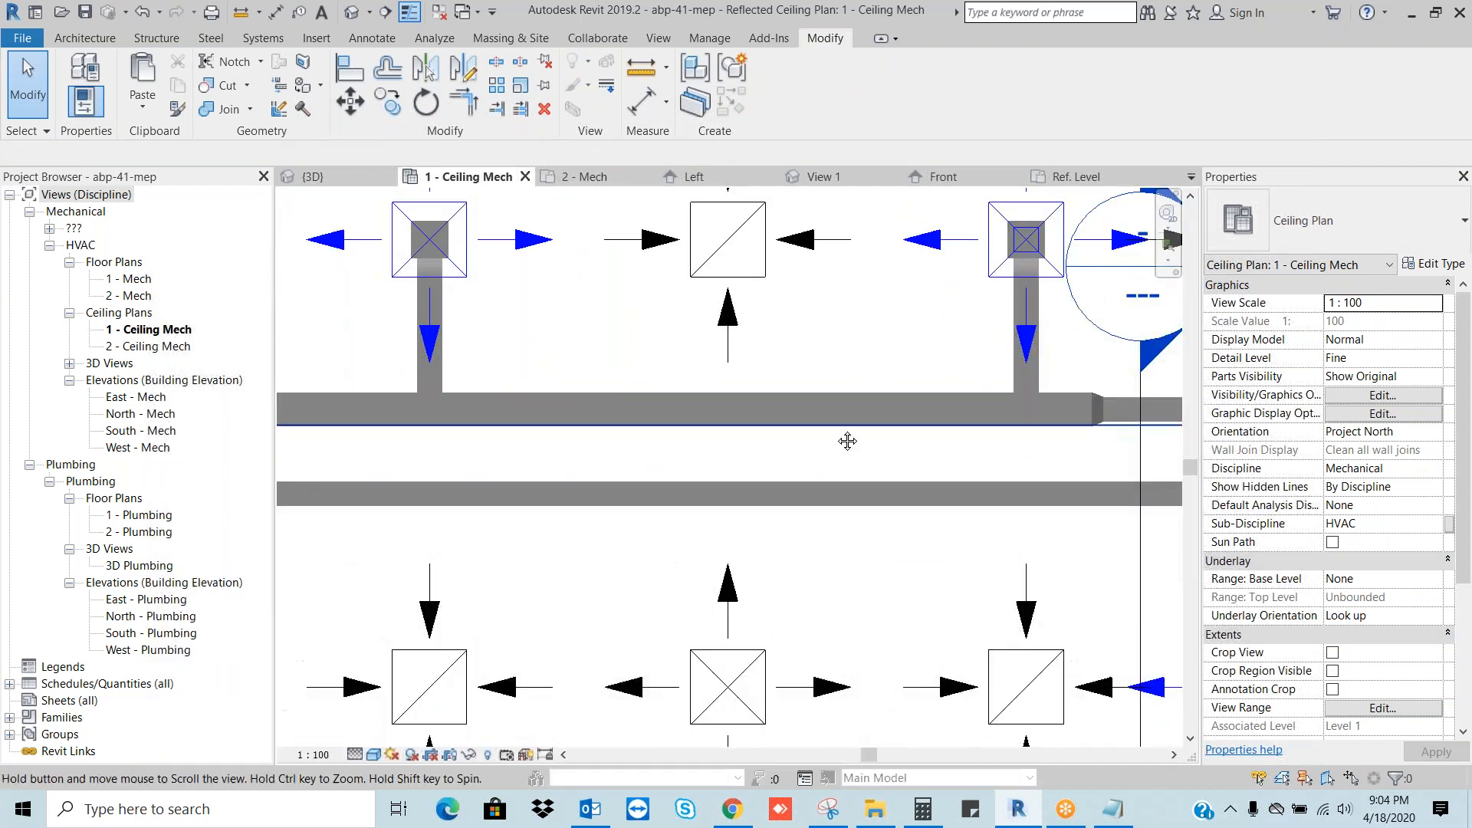
middle_click_drag(848, 440, 458, 422)
scroll(758, 412, "down", 1)
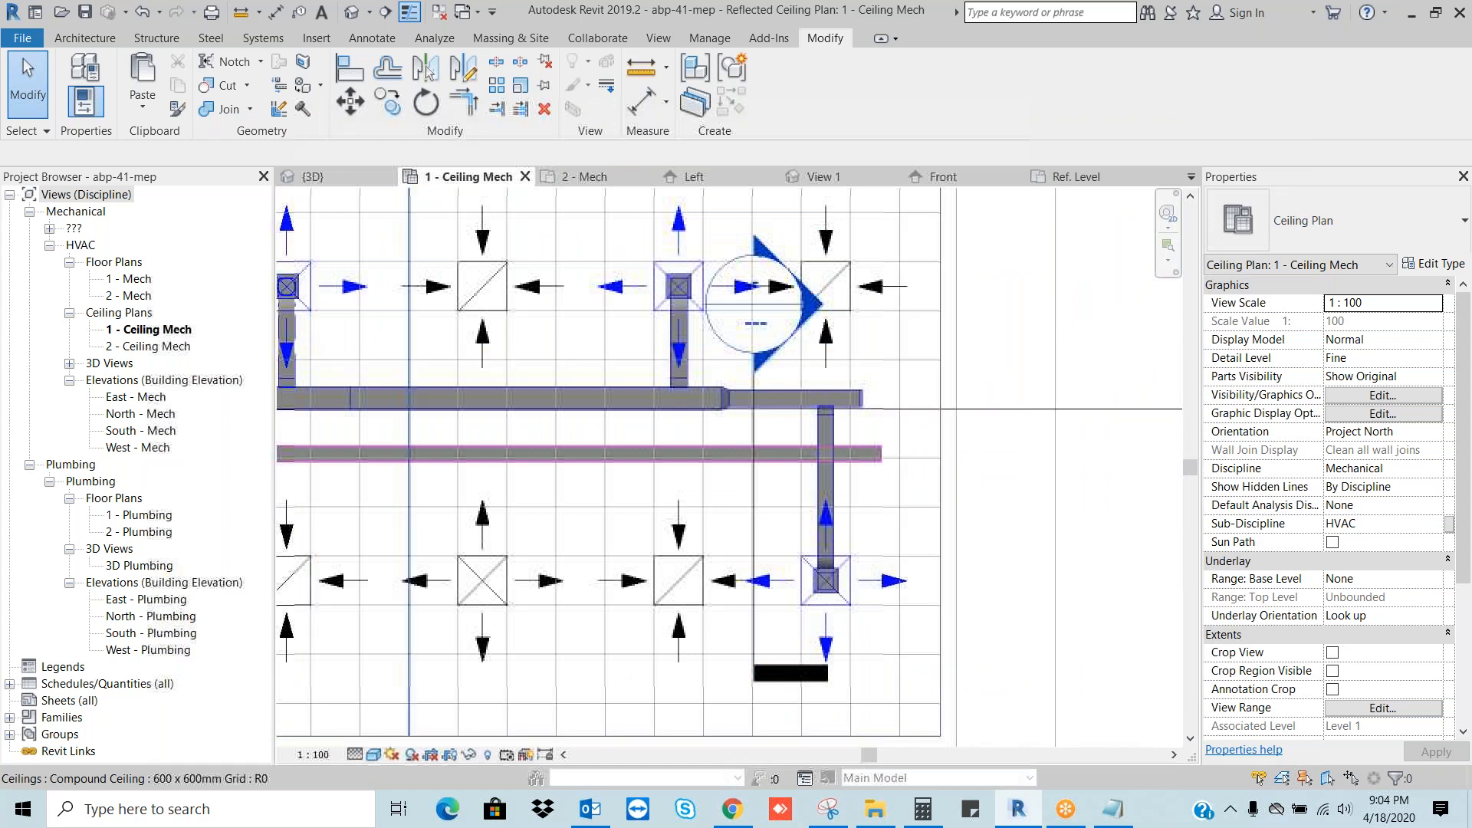
scroll(506, 396, "up", 4)
scroll(493, 400, "up", 1)
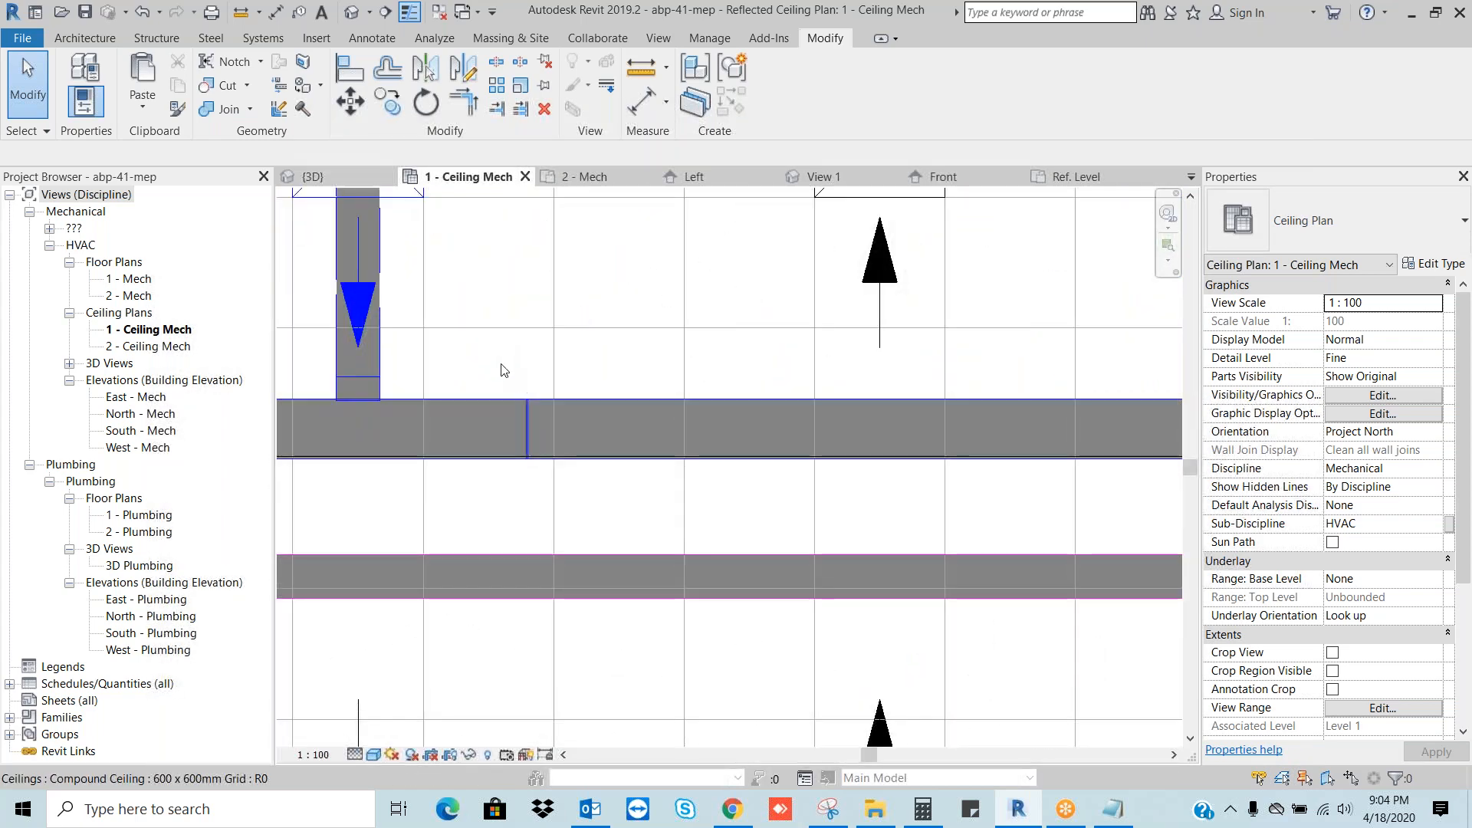
left_click_drag(540, 440, 565, 486)
key("ctrl+z")
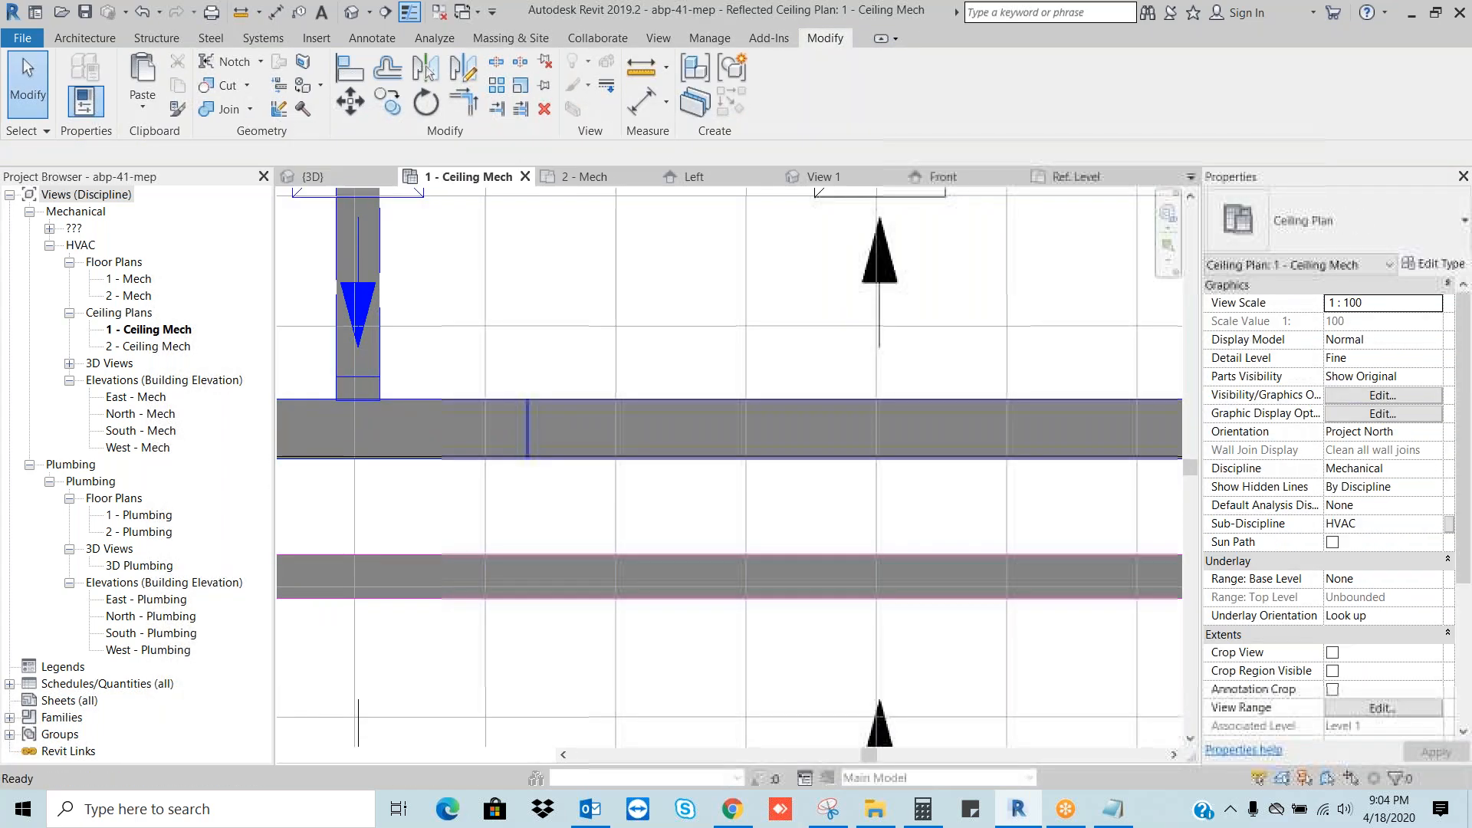
scroll(521, 406, "up", 4)
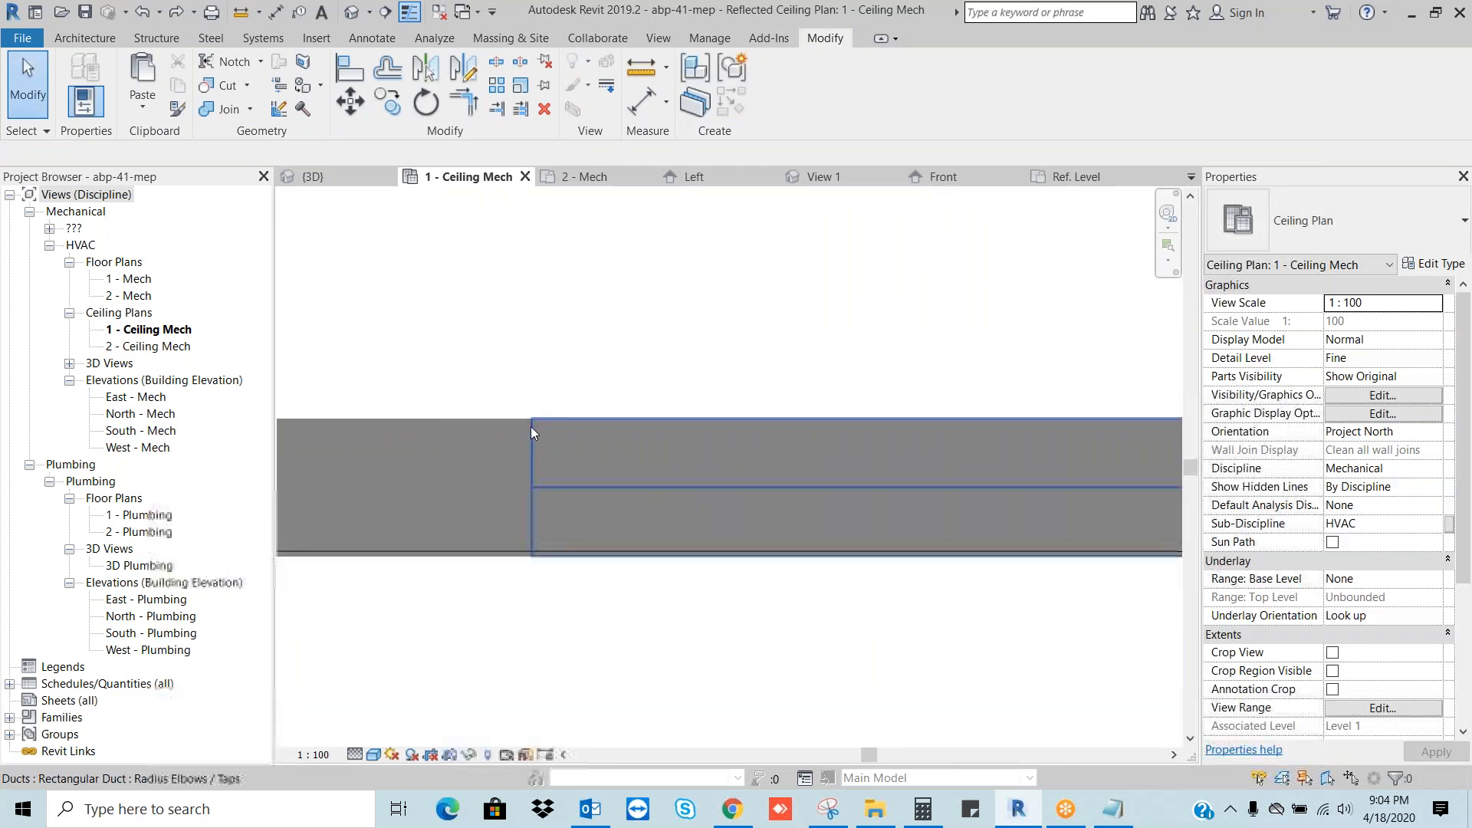
scroll(540, 489, "up", 3)
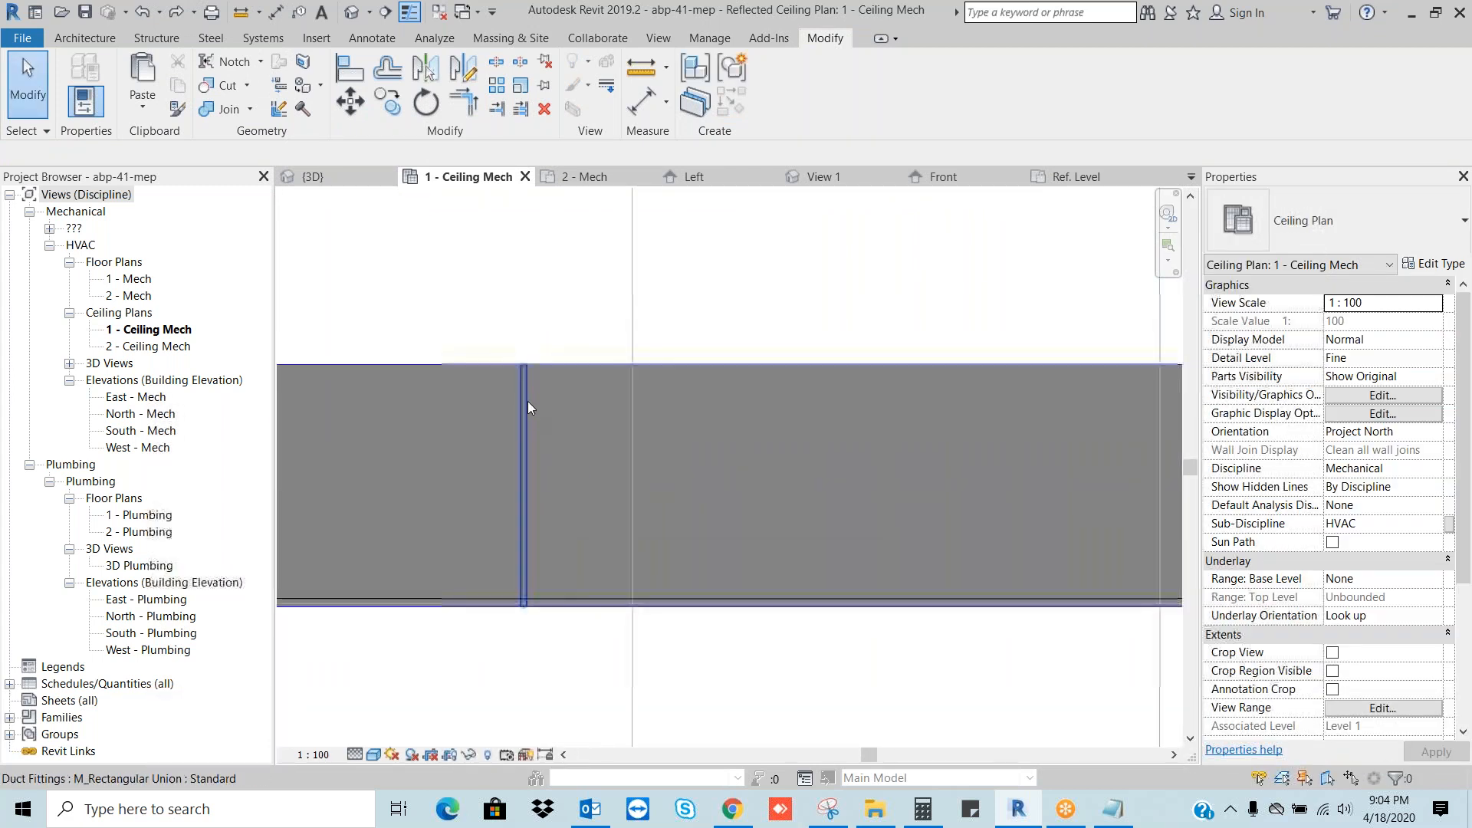
scroll(521, 395, "down", 5)
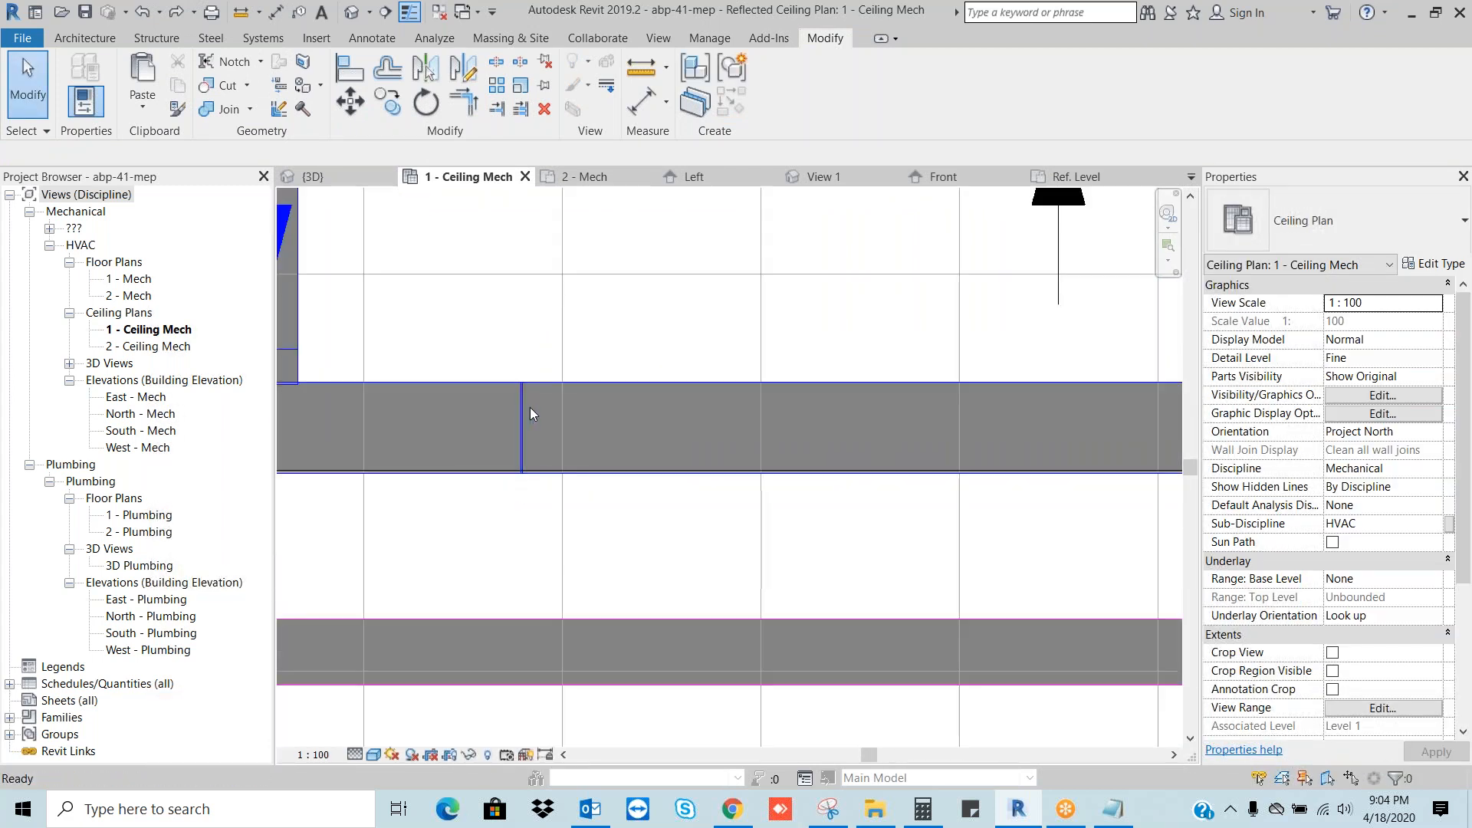
scroll(568, 420, "down", 5)
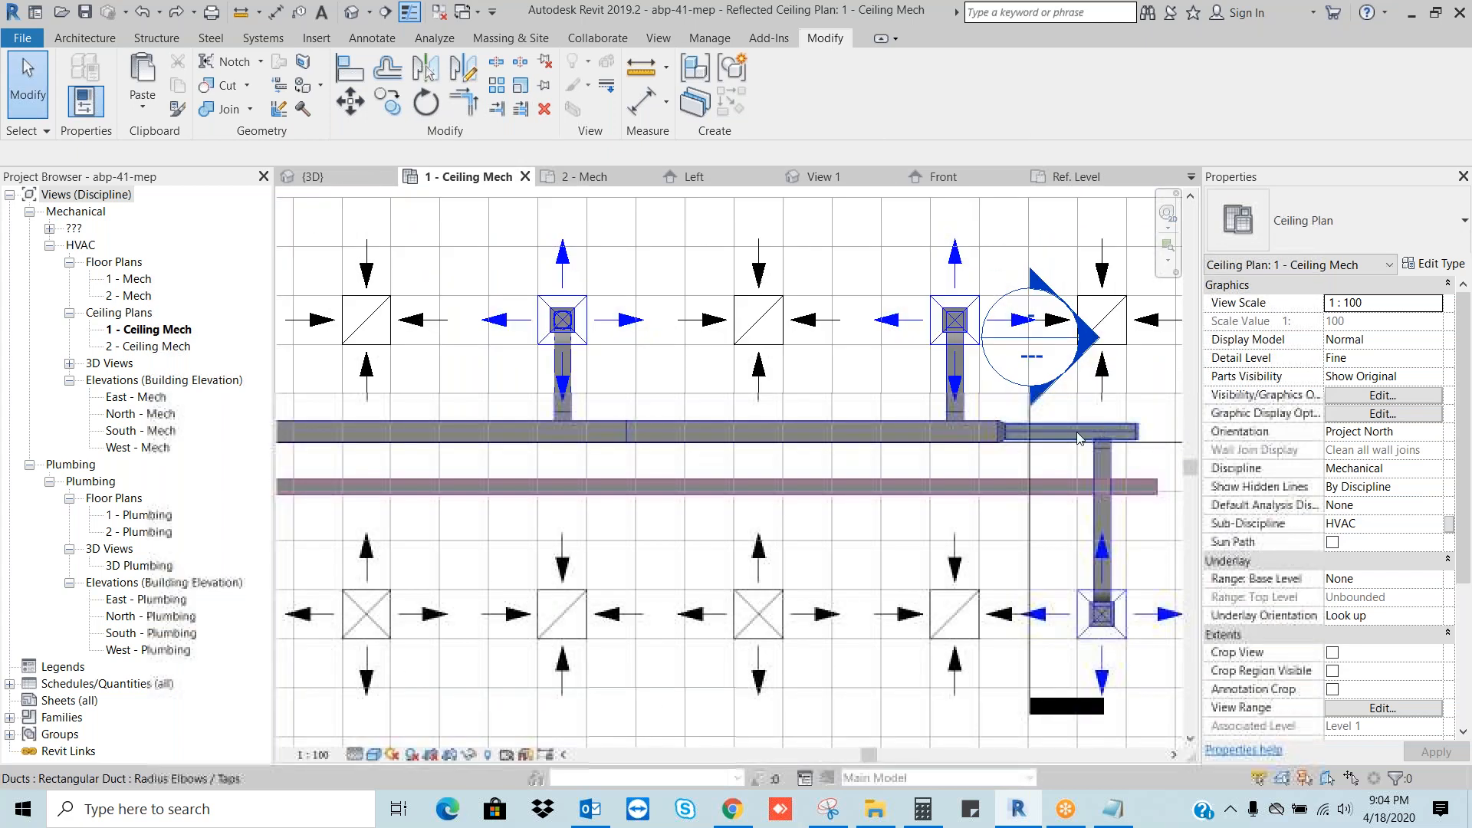
Try tagging the two supply main segments on either side of the union with their duct sizes, and undo the tagging.
key("t")
key("g")
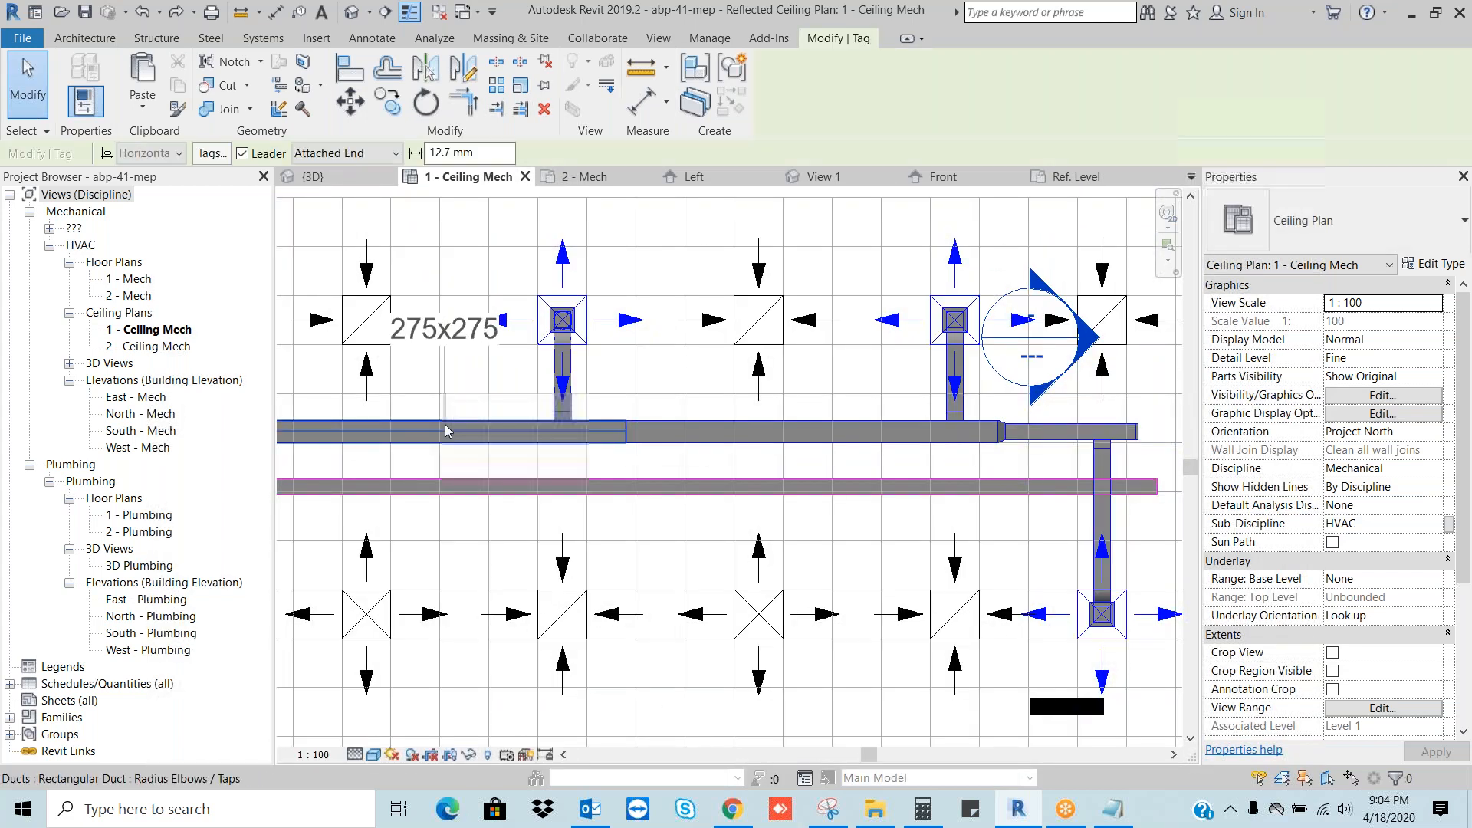
left_click(447, 430)
left_click(724, 429)
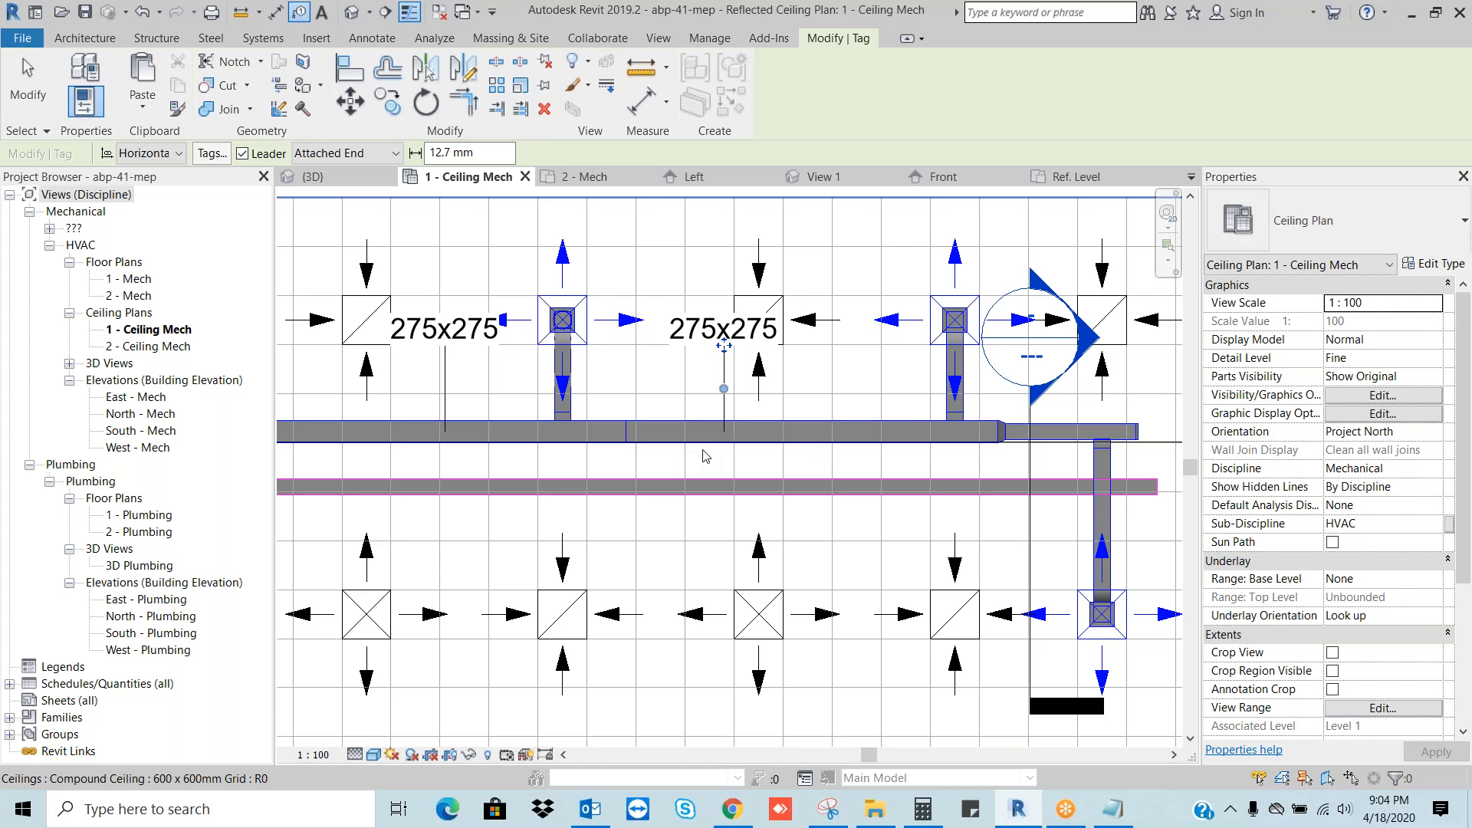
key("Escape")
key("Escape")
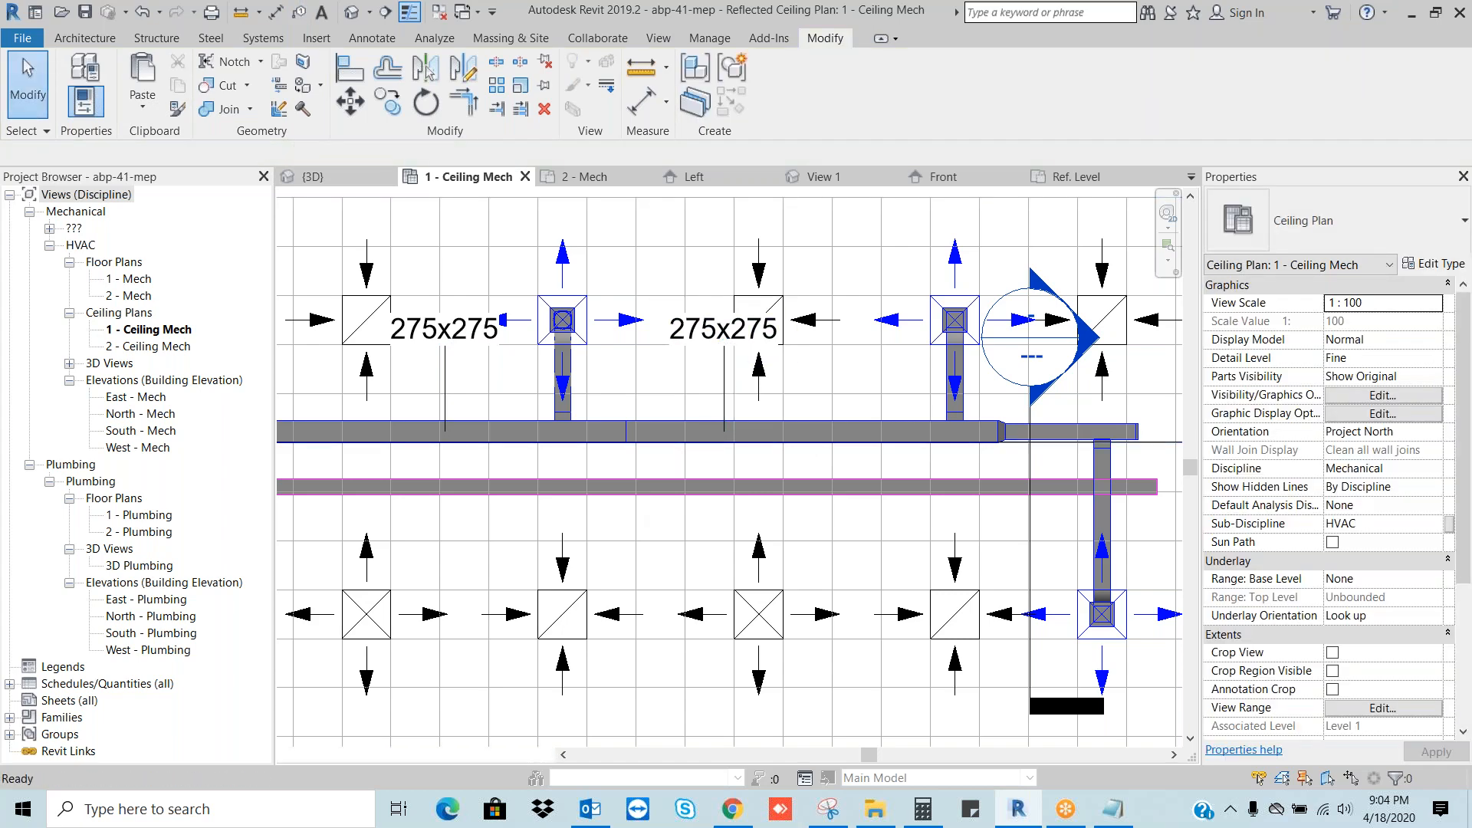
key("ctrl+z")
Examine the supply main's capped end and the lower-row takeoff in the 3D view, and return to the 1 - Ceiling Mech plan.
scroll(922, 370, "down", 2)
scroll(1082, 458, "up", 2)
scroll(1050, 454, "up", 1)
scroll(955, 368, "up", 1)
scroll(971, 464, "down", 2)
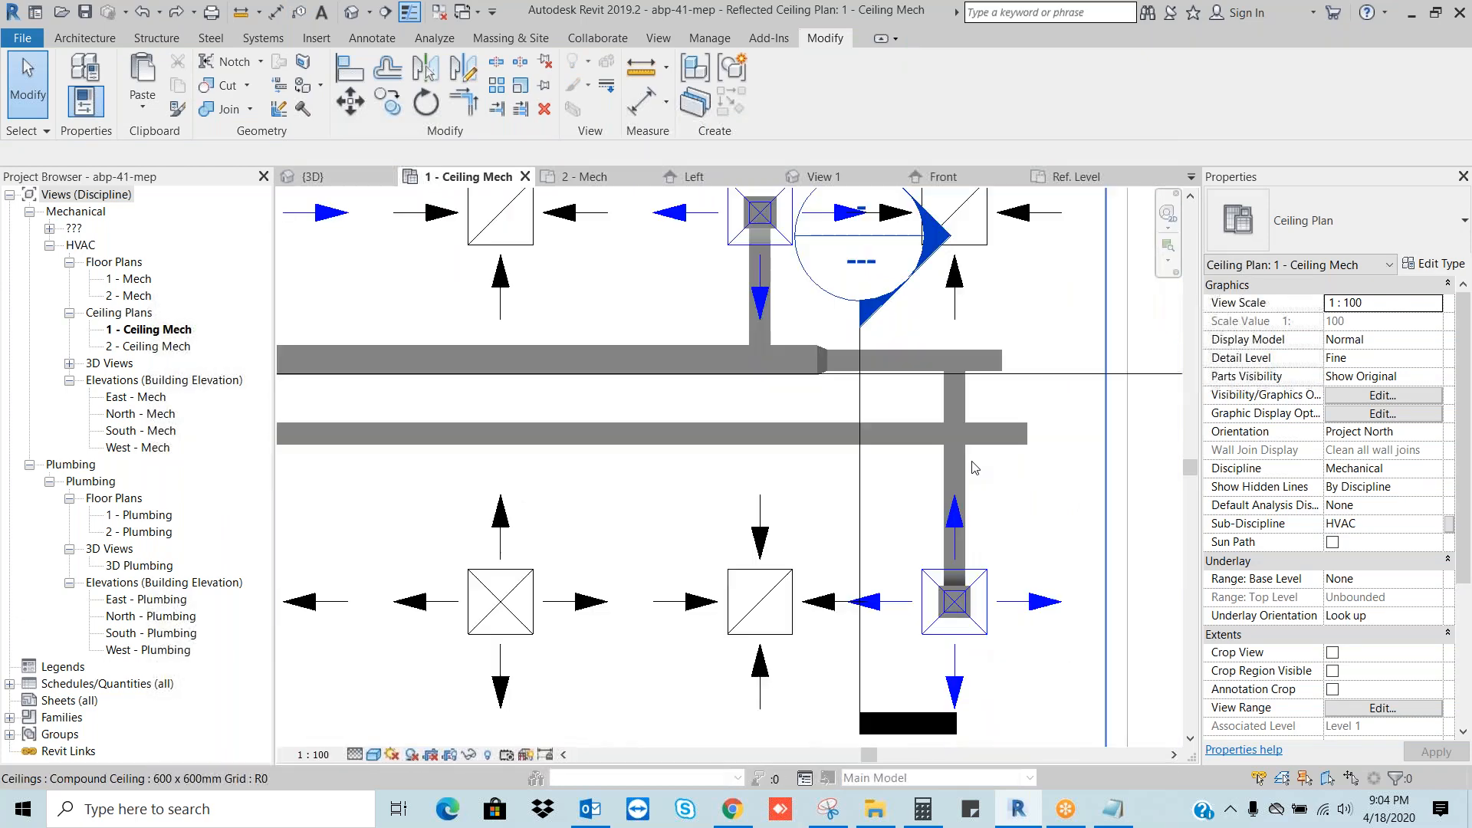
left_click(352, 11)
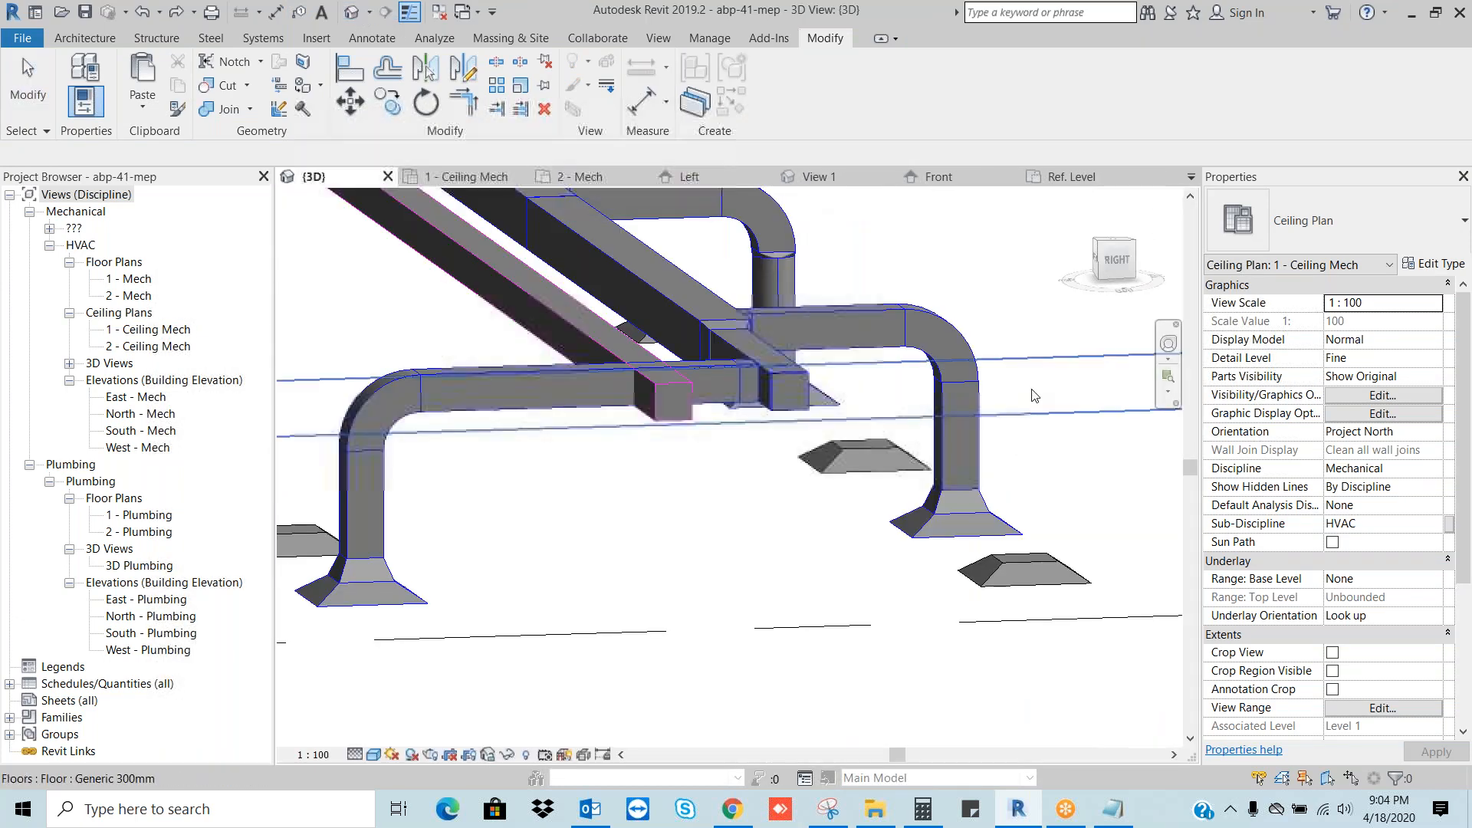
scroll(705, 393, "up", 2)
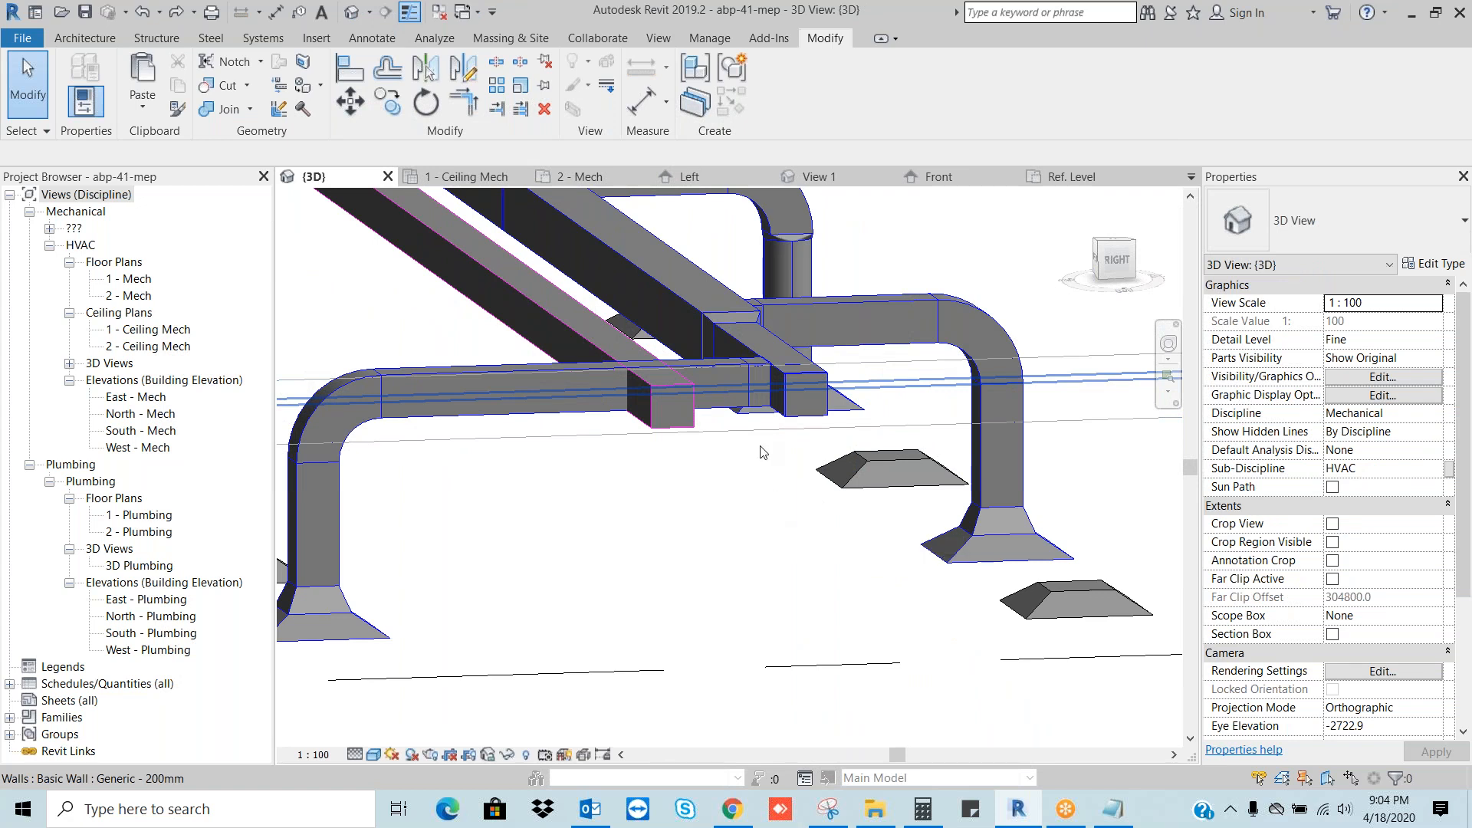
scroll(762, 452, "up", 3)
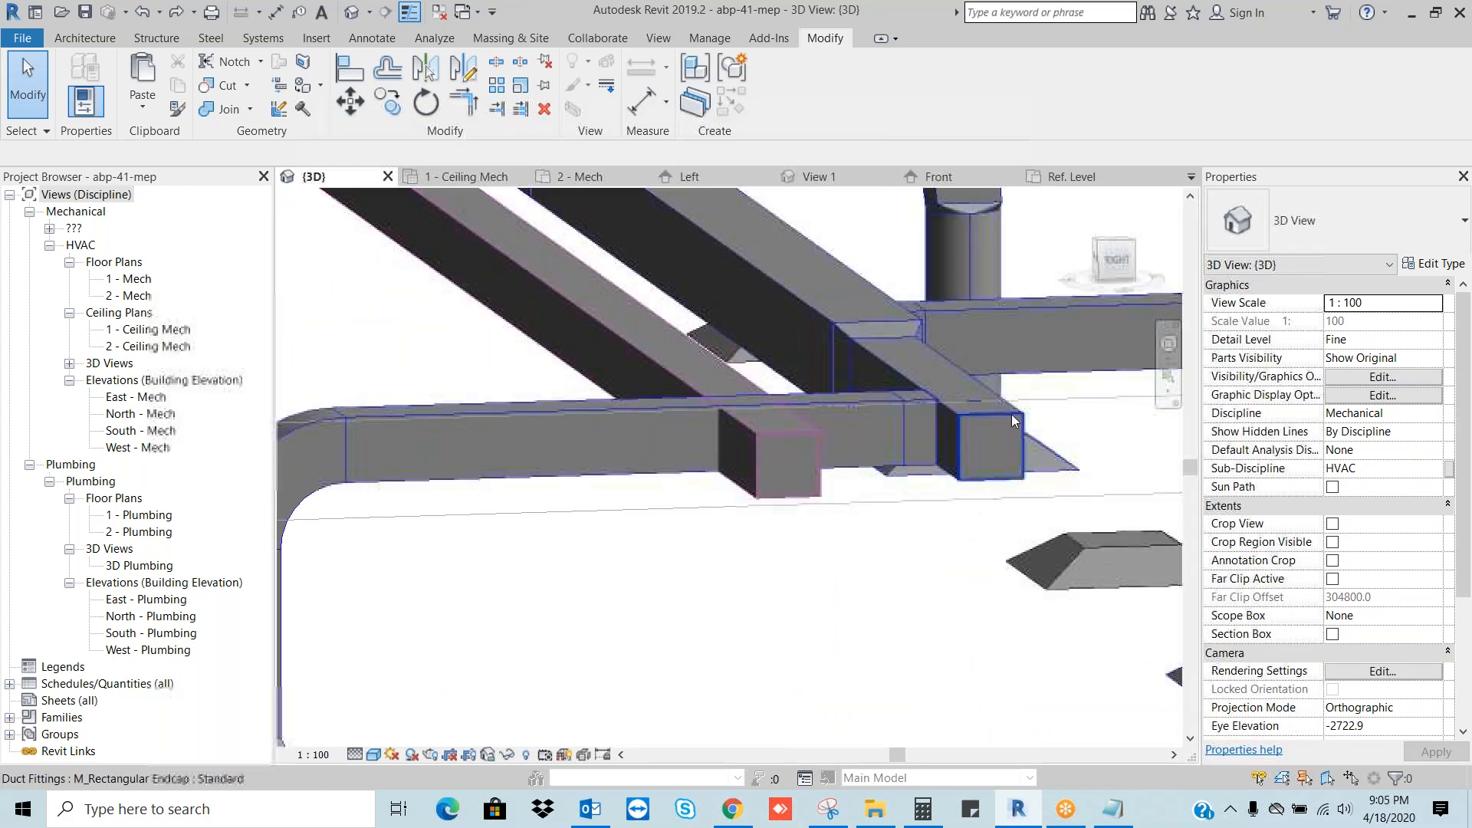
scroll(978, 411, "up", 4)
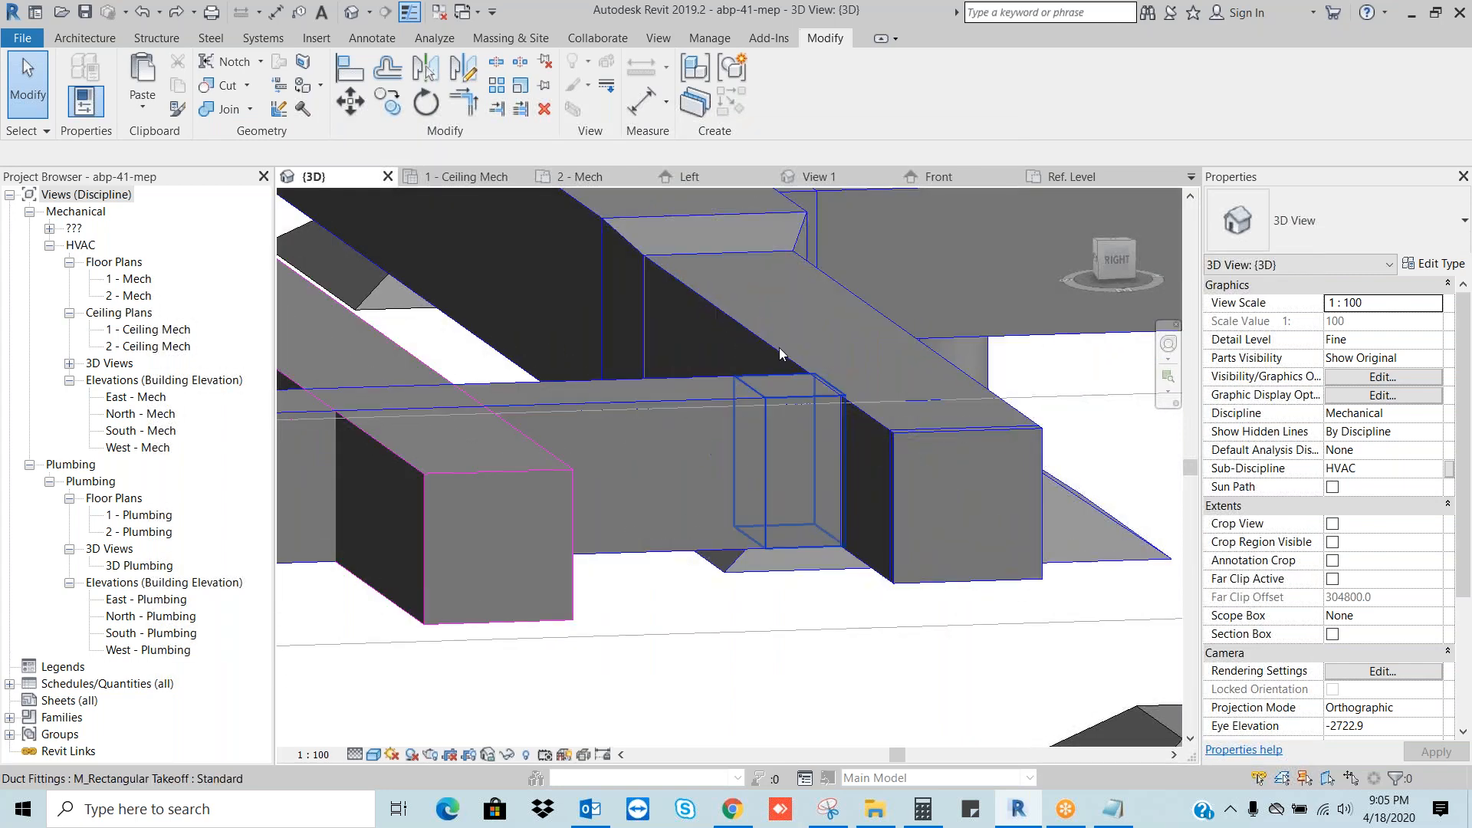
double_click(148, 329)
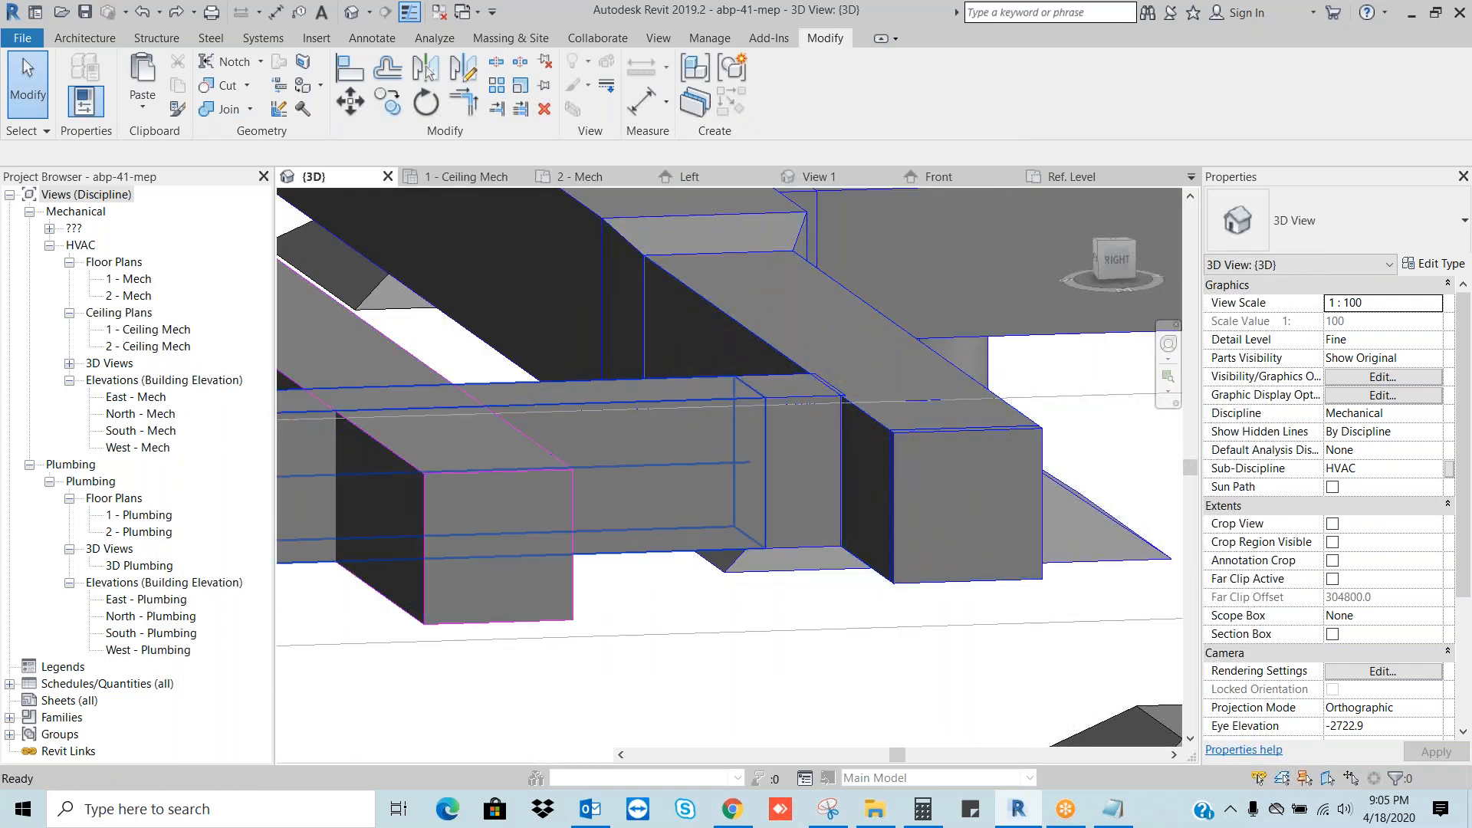
scroll(951, 382, "up", 5)
scroll(999, 404, "up", 1)
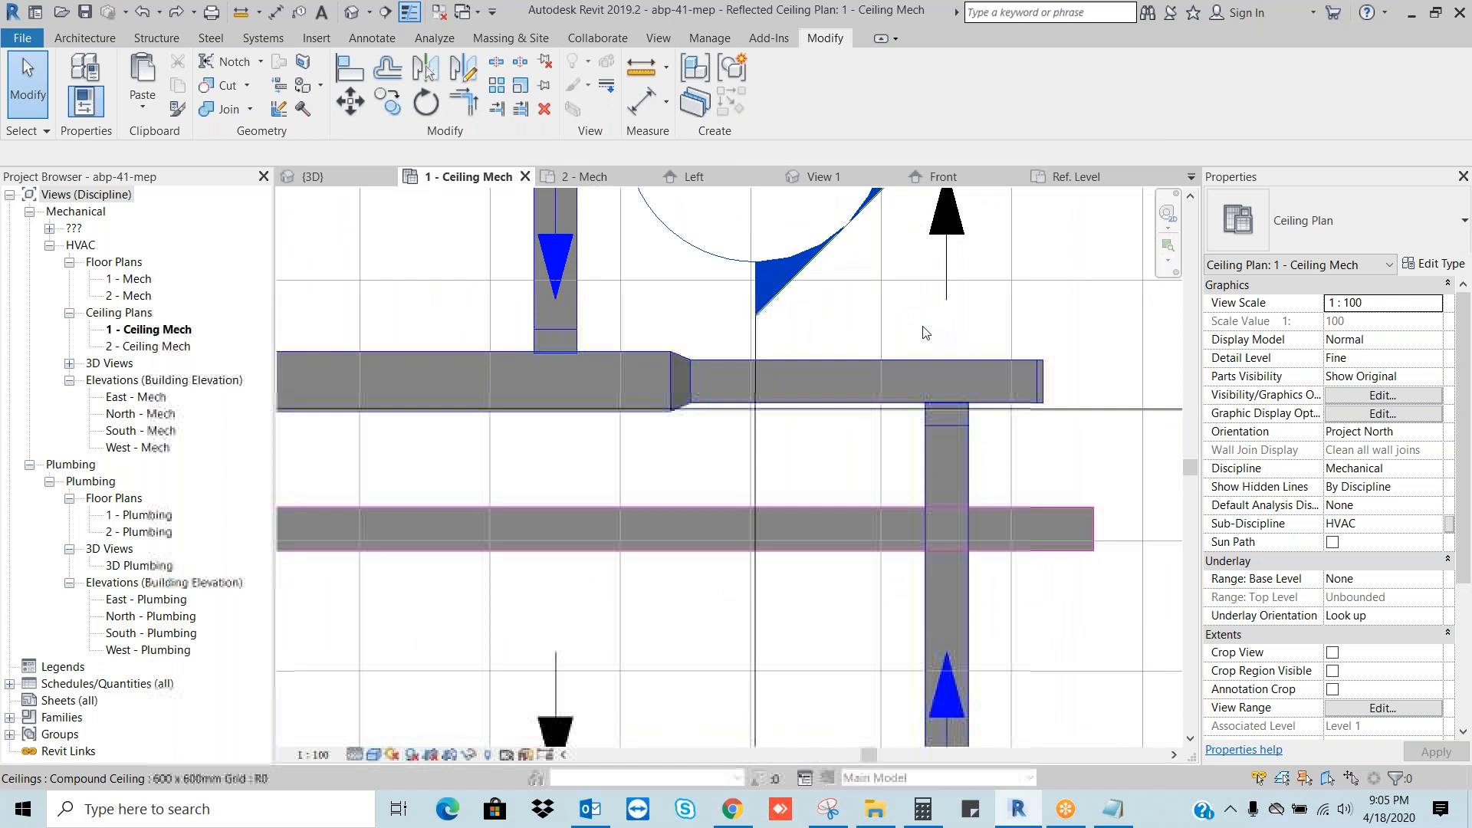
left_click(1009, 449)
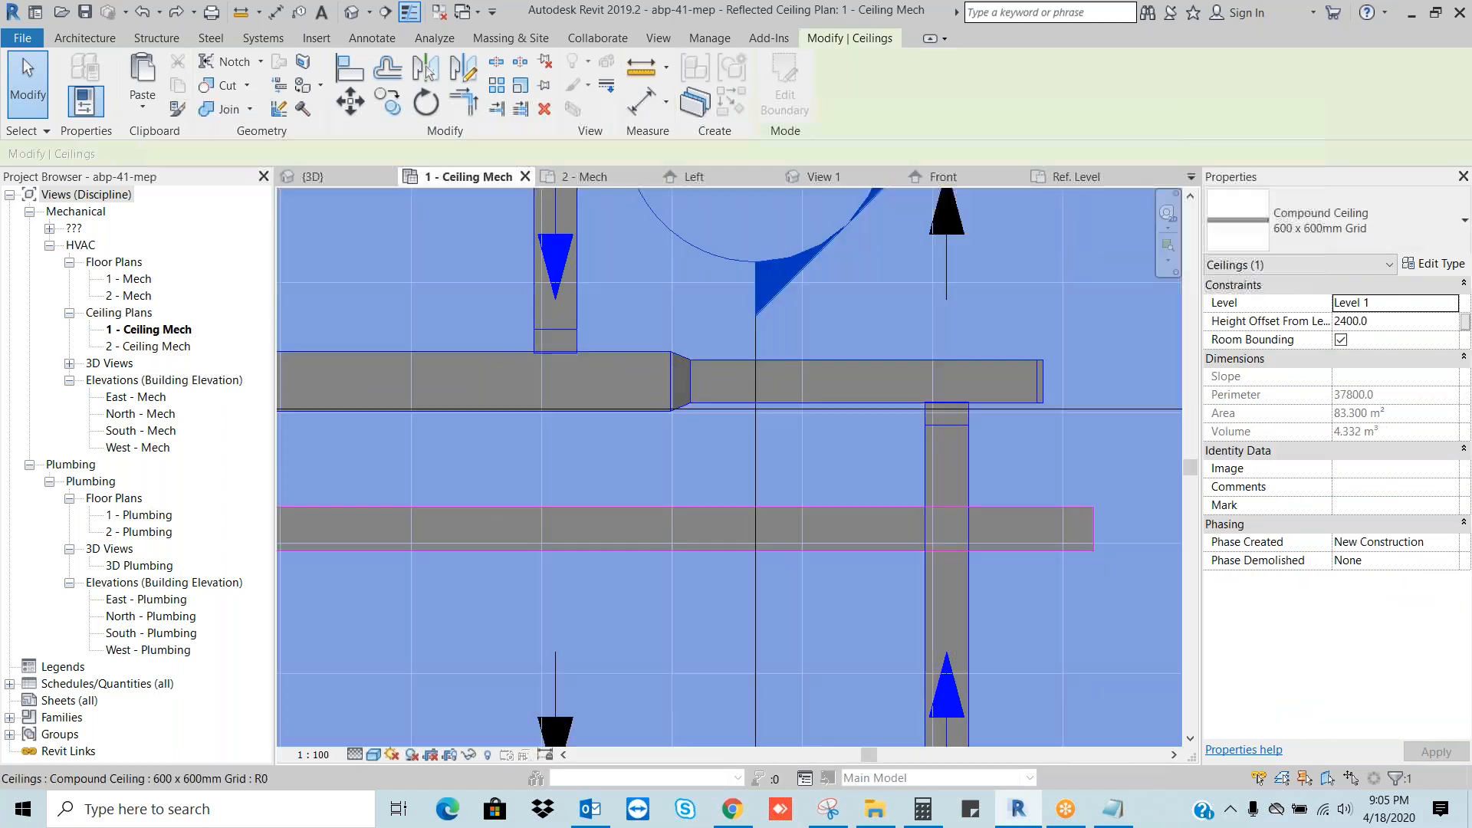
key("Escape")
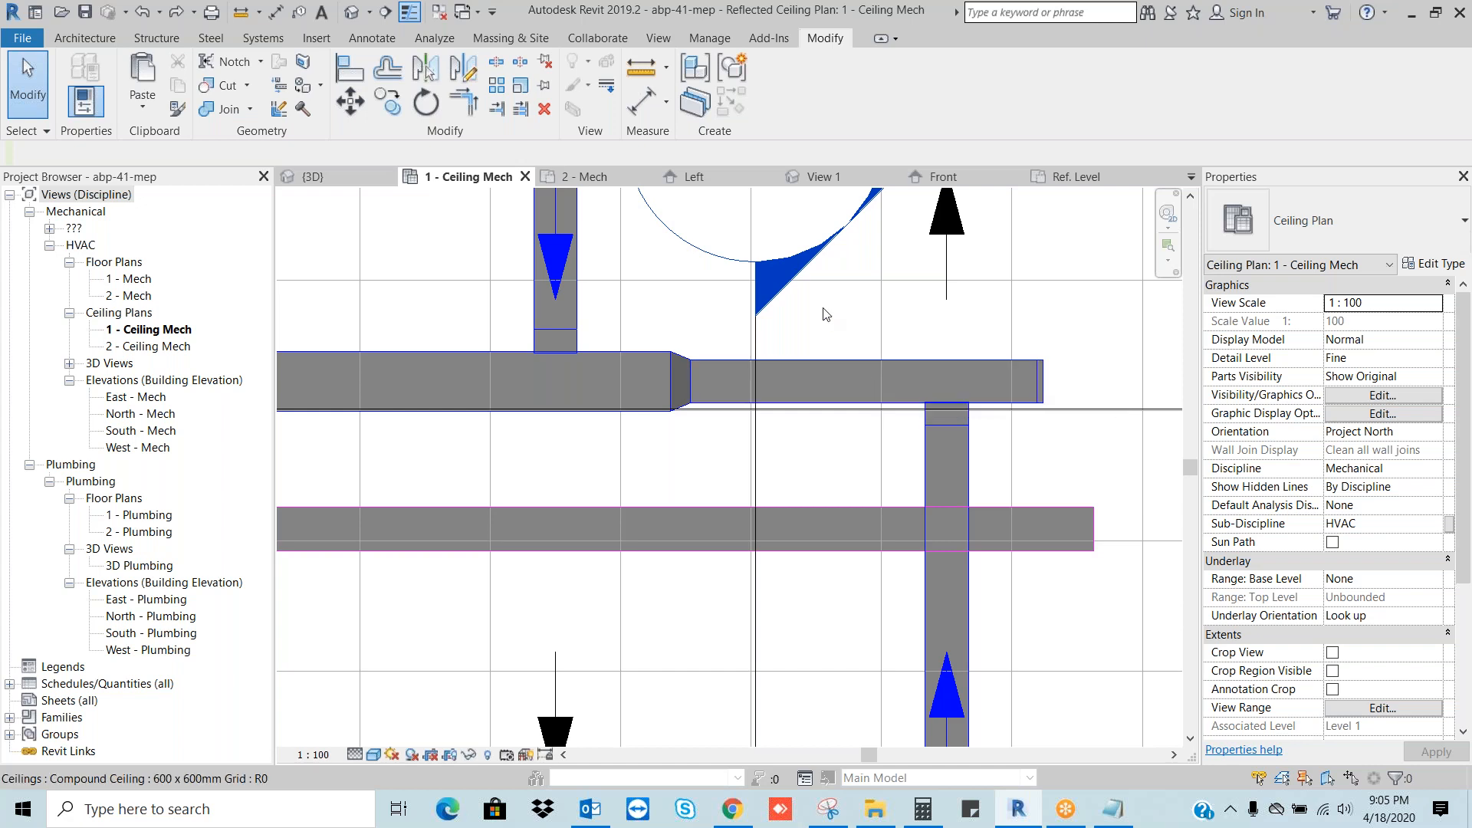
left_click_drag(814, 280, 859, 325)
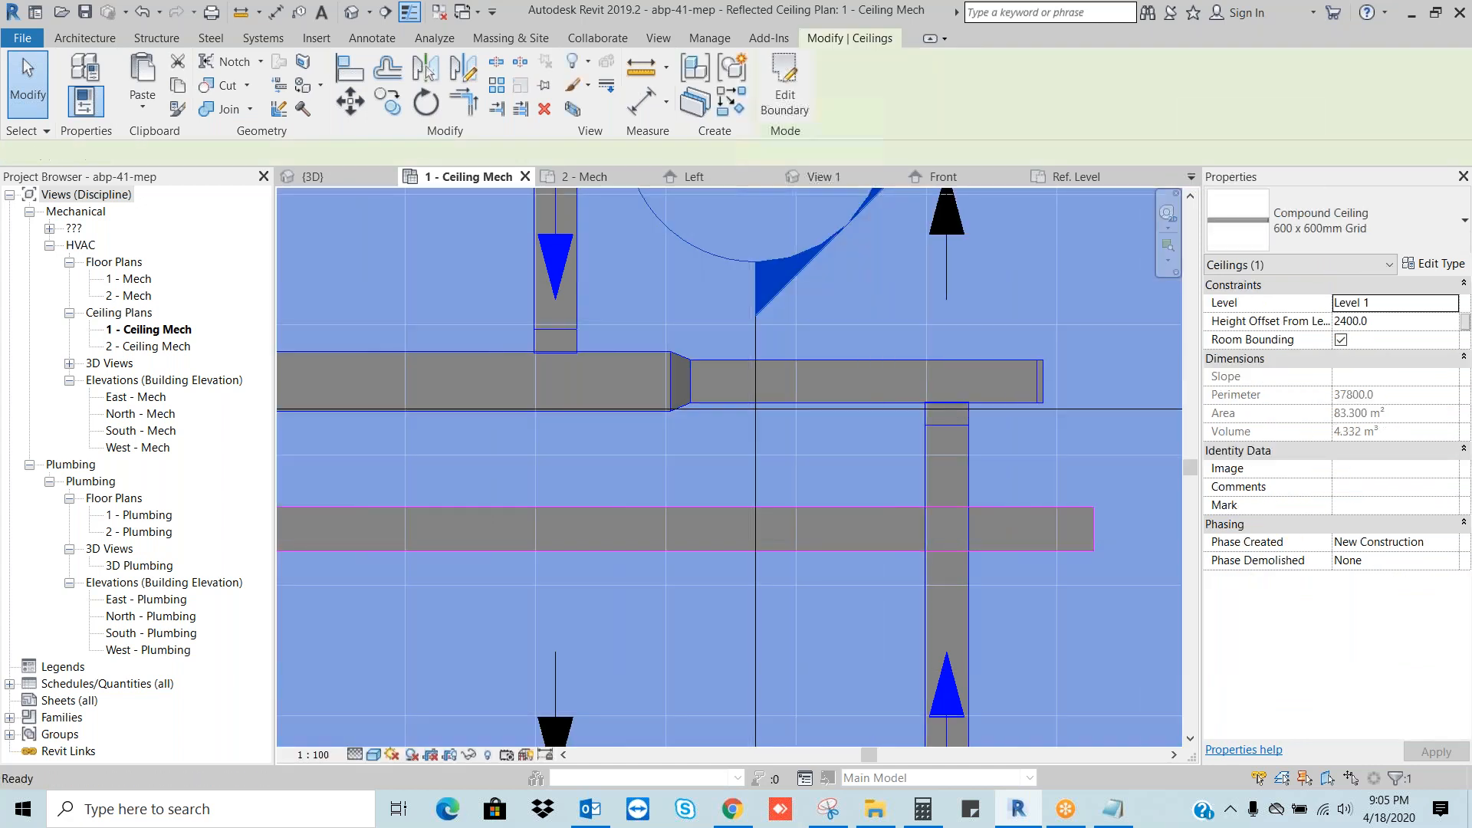
key("ctrl+z")
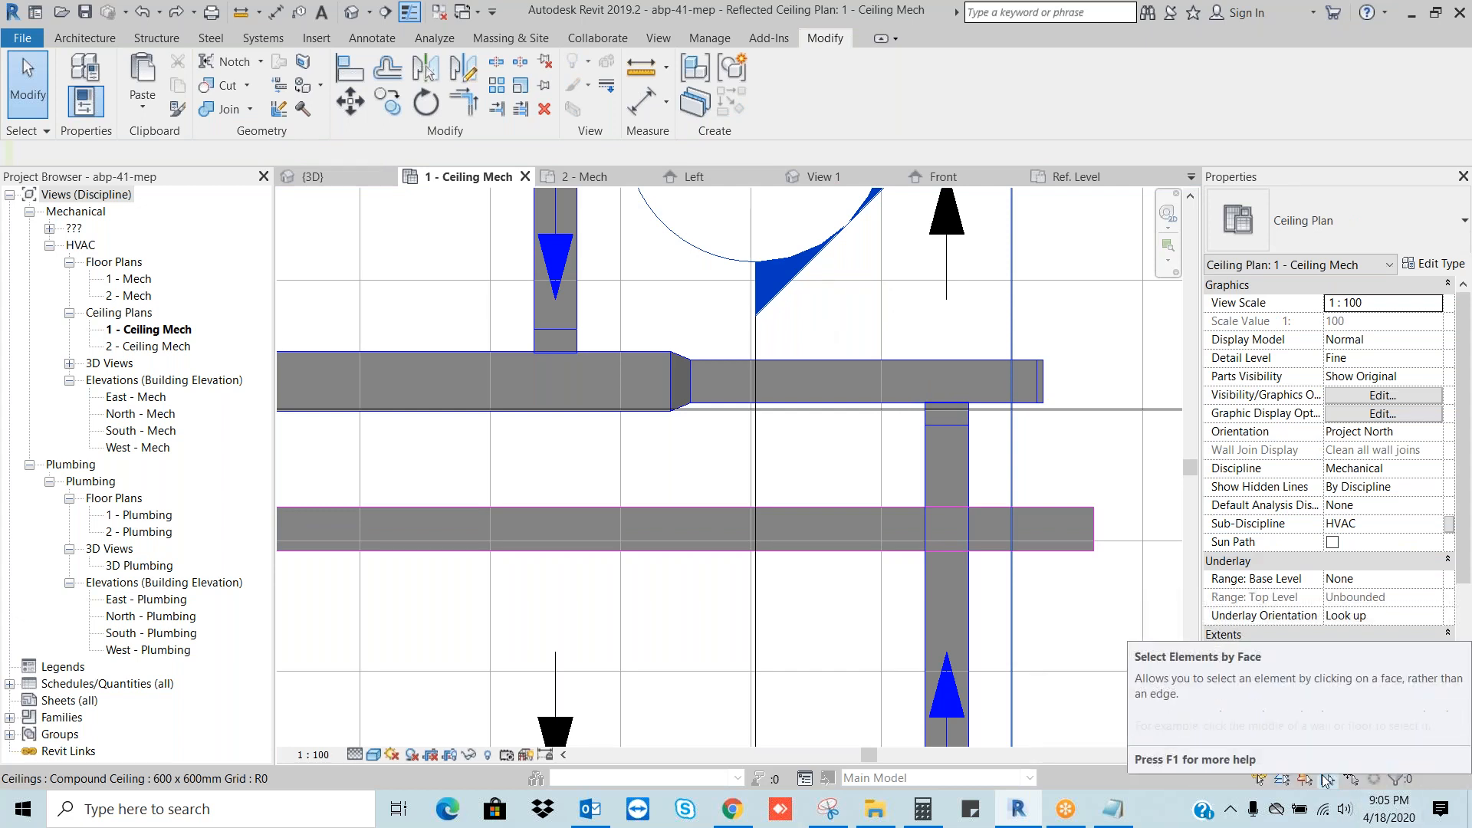
Turn off dragging elements on selection, and delete the end cap and the lower-row takeoff at the supply main's end.
left_click(1350, 778)
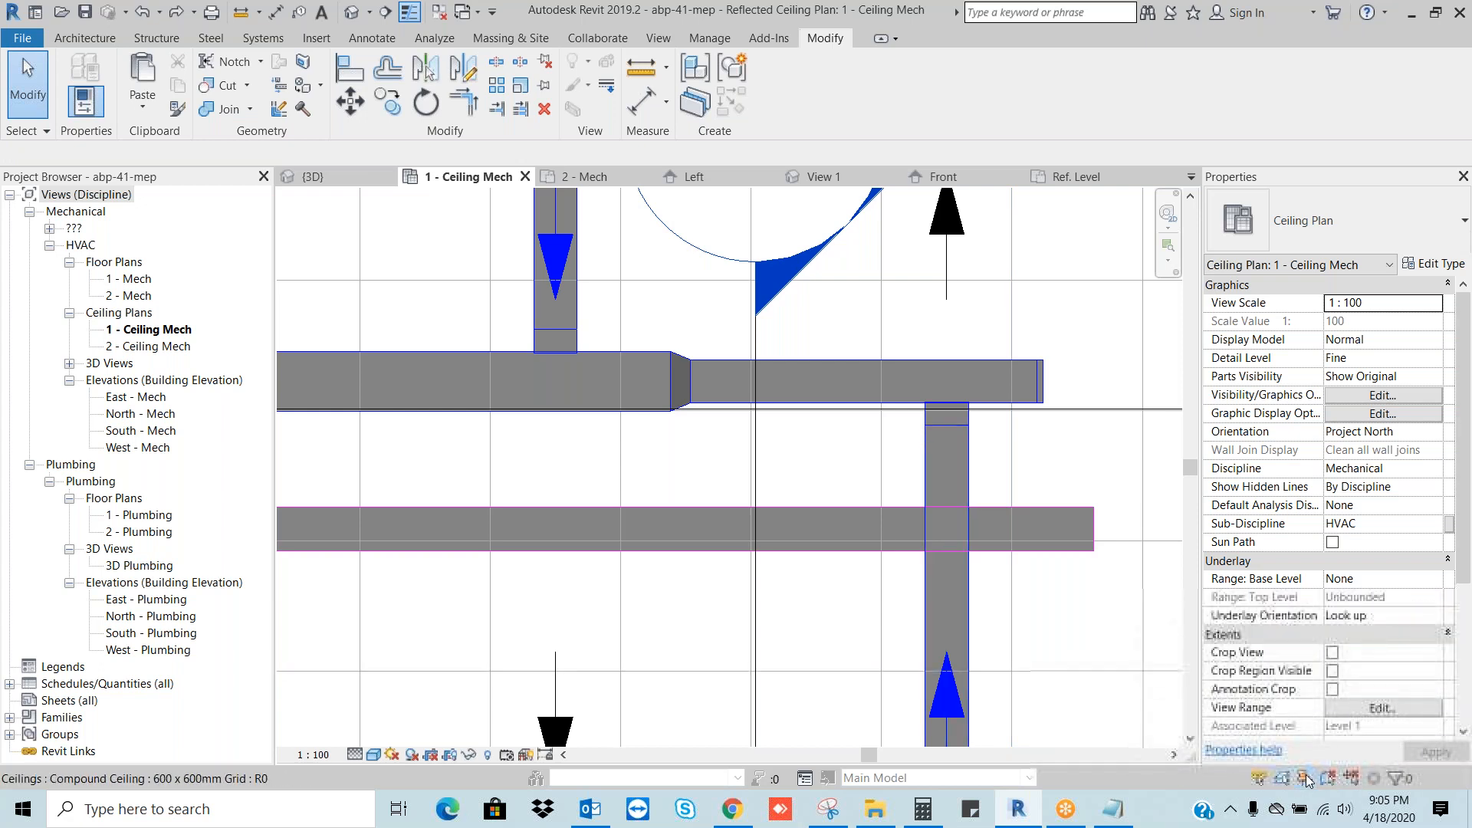
left_click_drag(810, 319, 1122, 628)
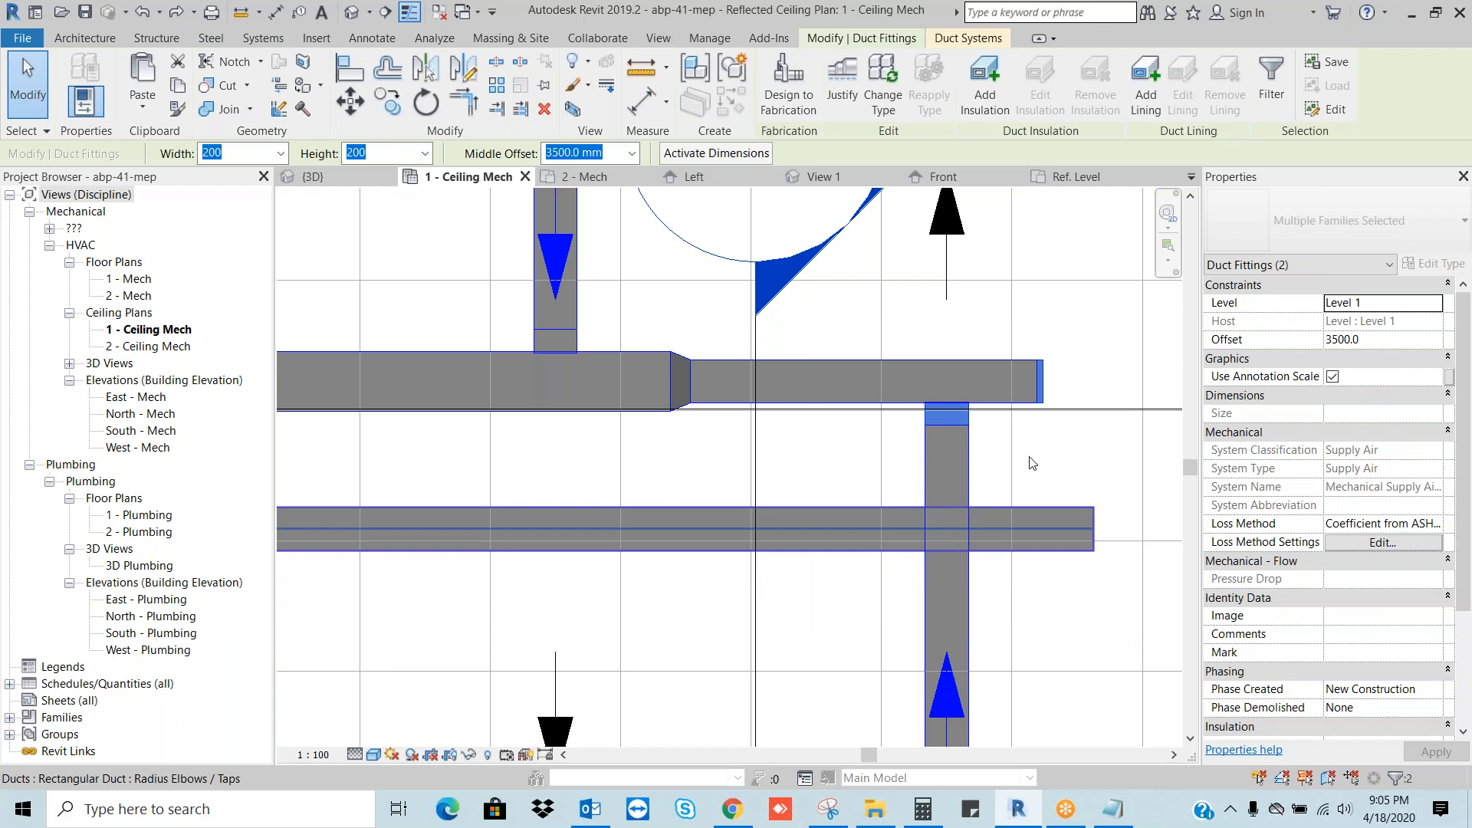
key("Escape")
key("Escape")
left_click_drag(839, 320, 935, 440)
key("Delete")
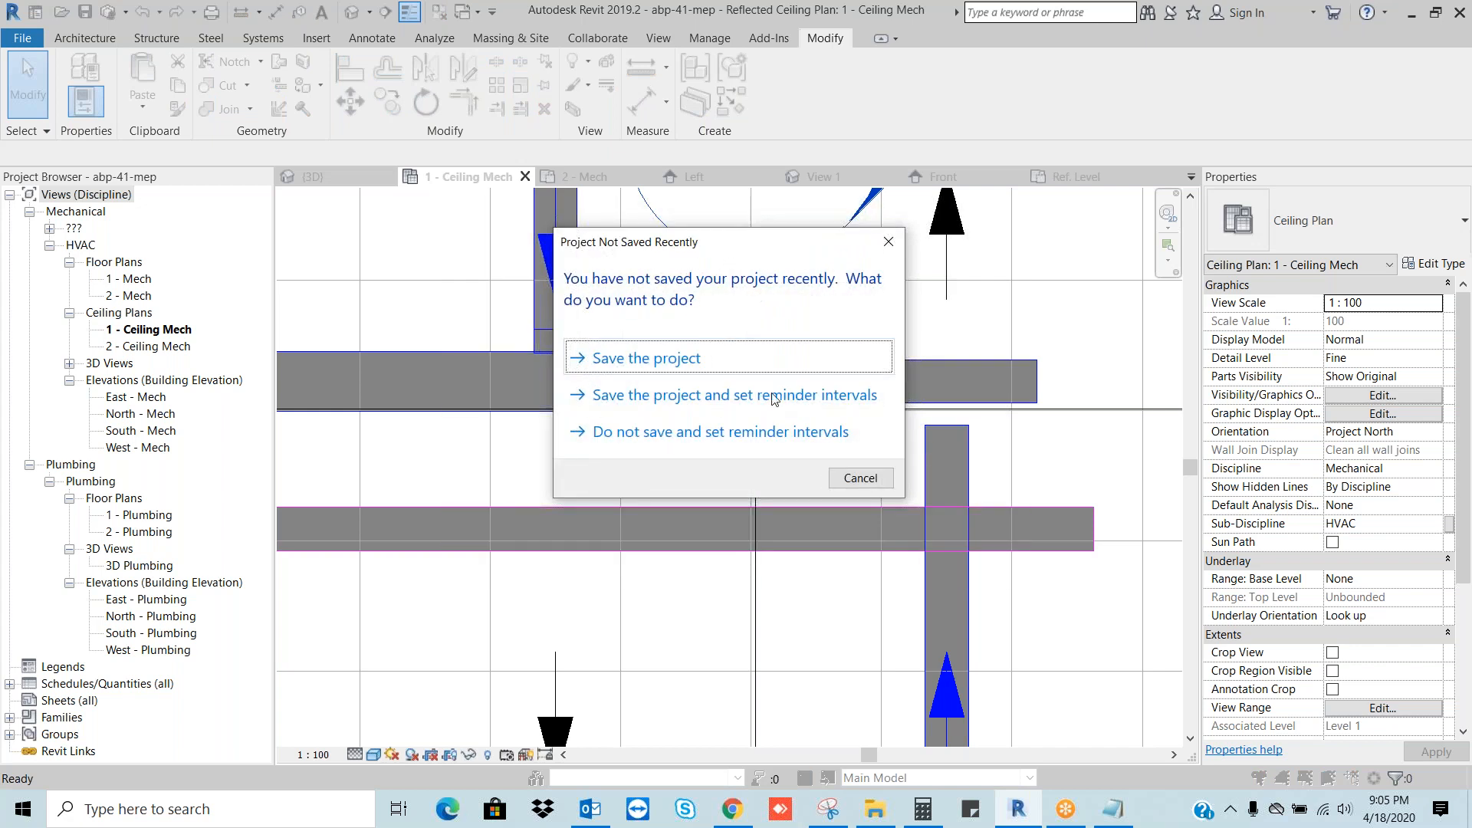
Save the project, and trim the lower-row branch duct and the supply main's narrow end segment into an elbowed corner.
left_click(769, 362)
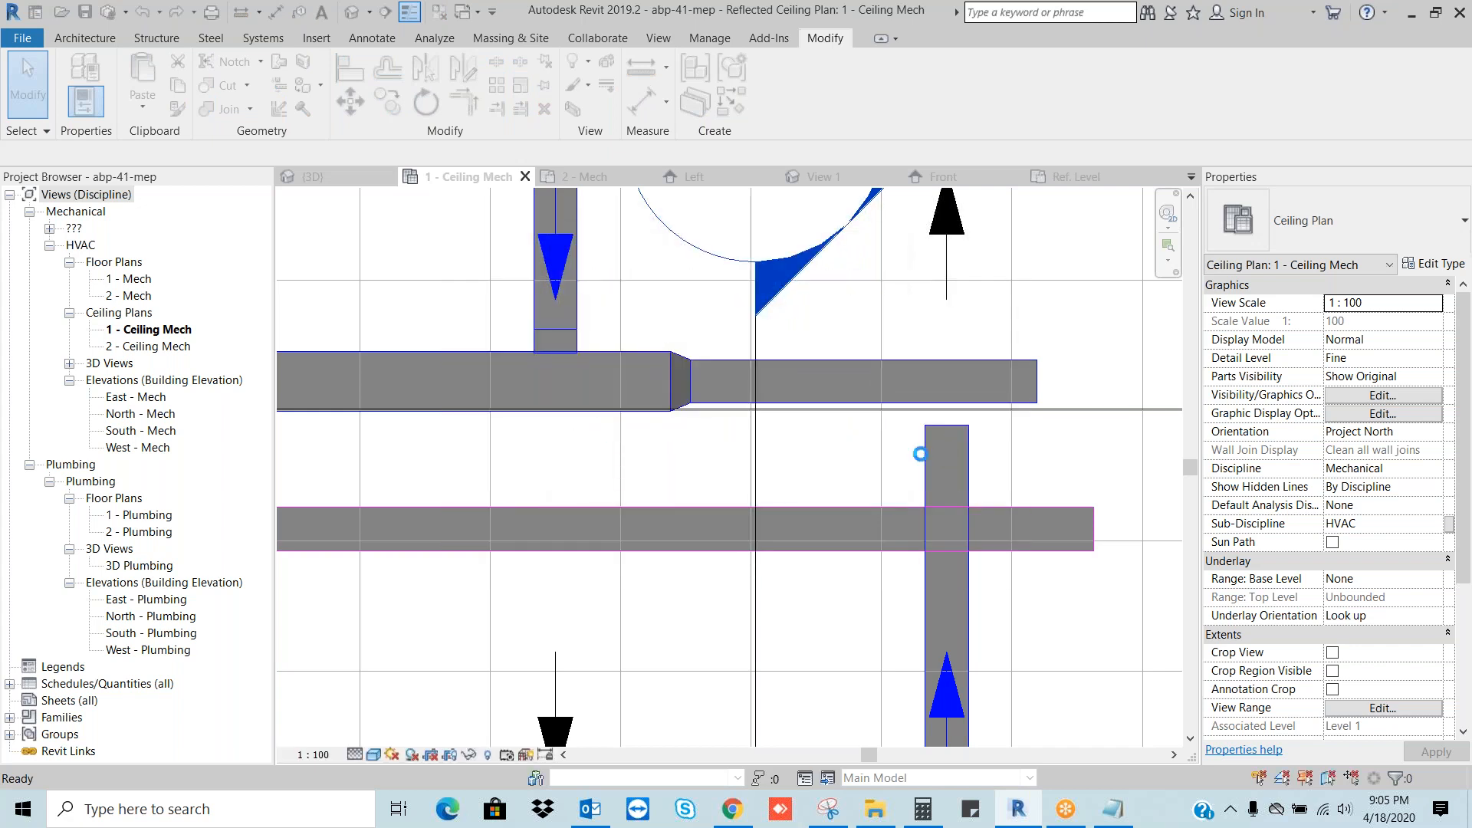
key("t")
key("r")
left_click(925, 463)
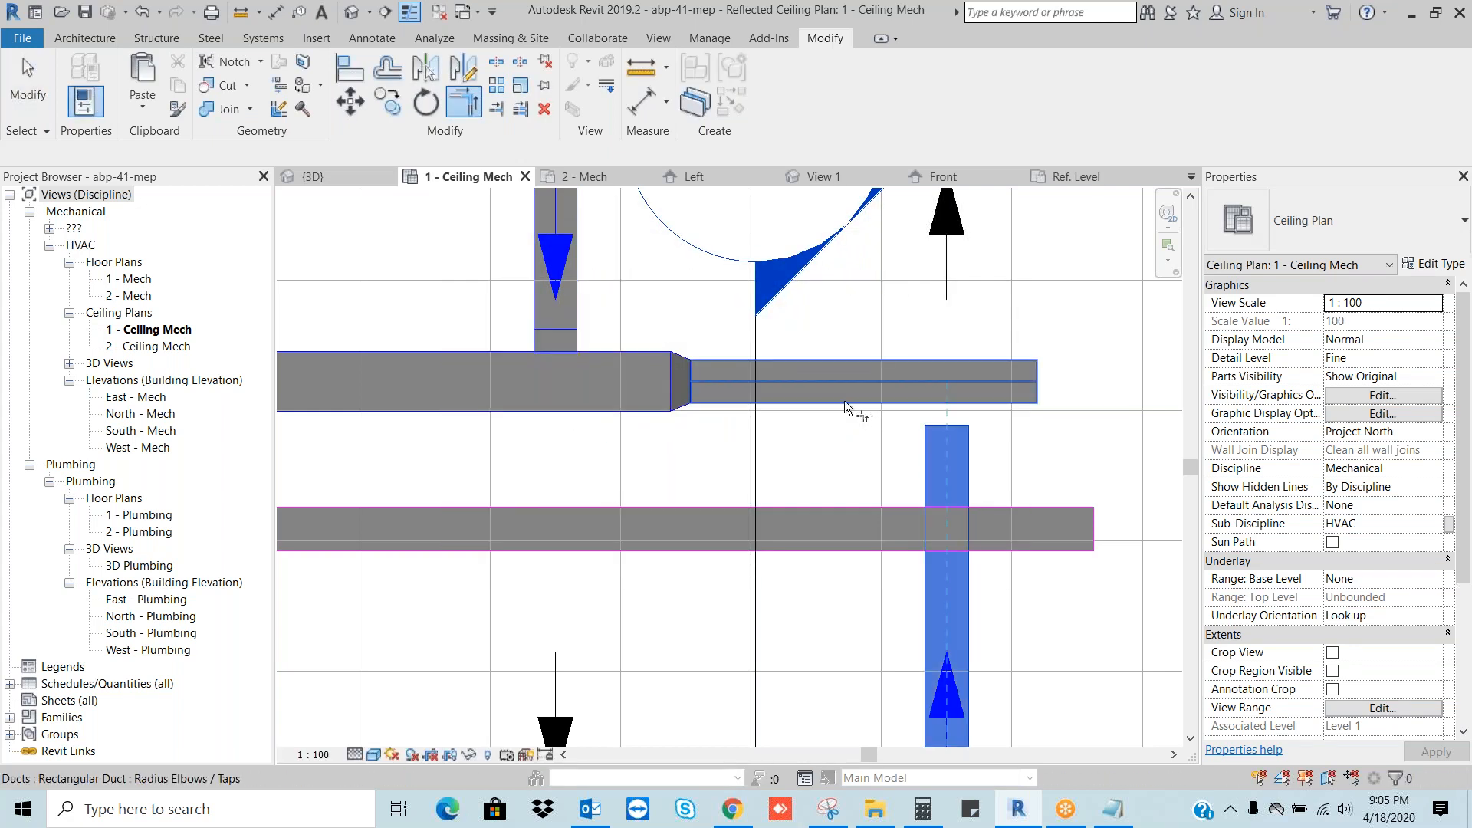
left_click(845, 403)
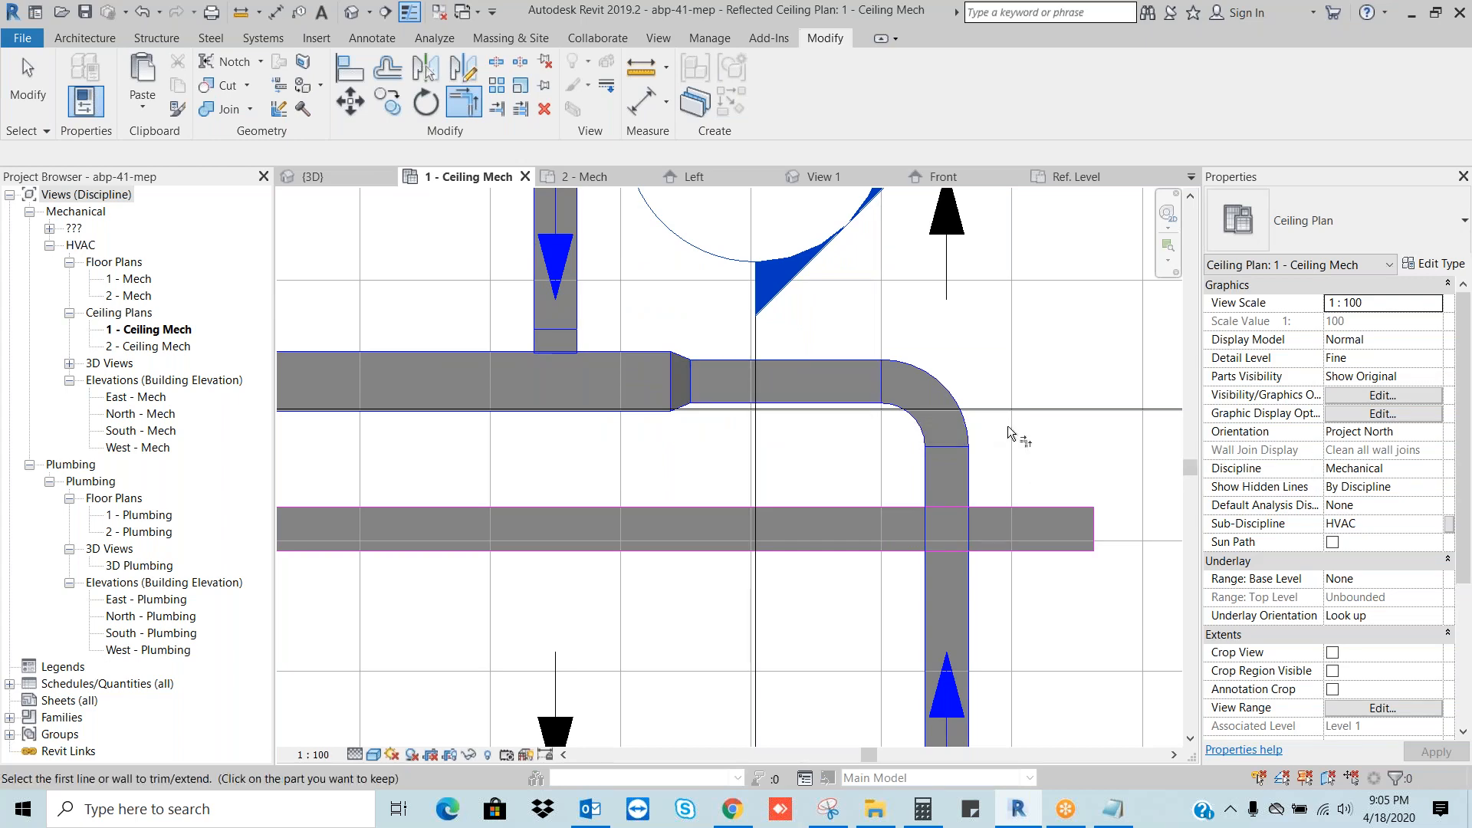
key("Escape")
Inspect the new elbow at the supply main's end in the 3D view, and open the 1 - Mech floor plan.
left_click(353, 14)
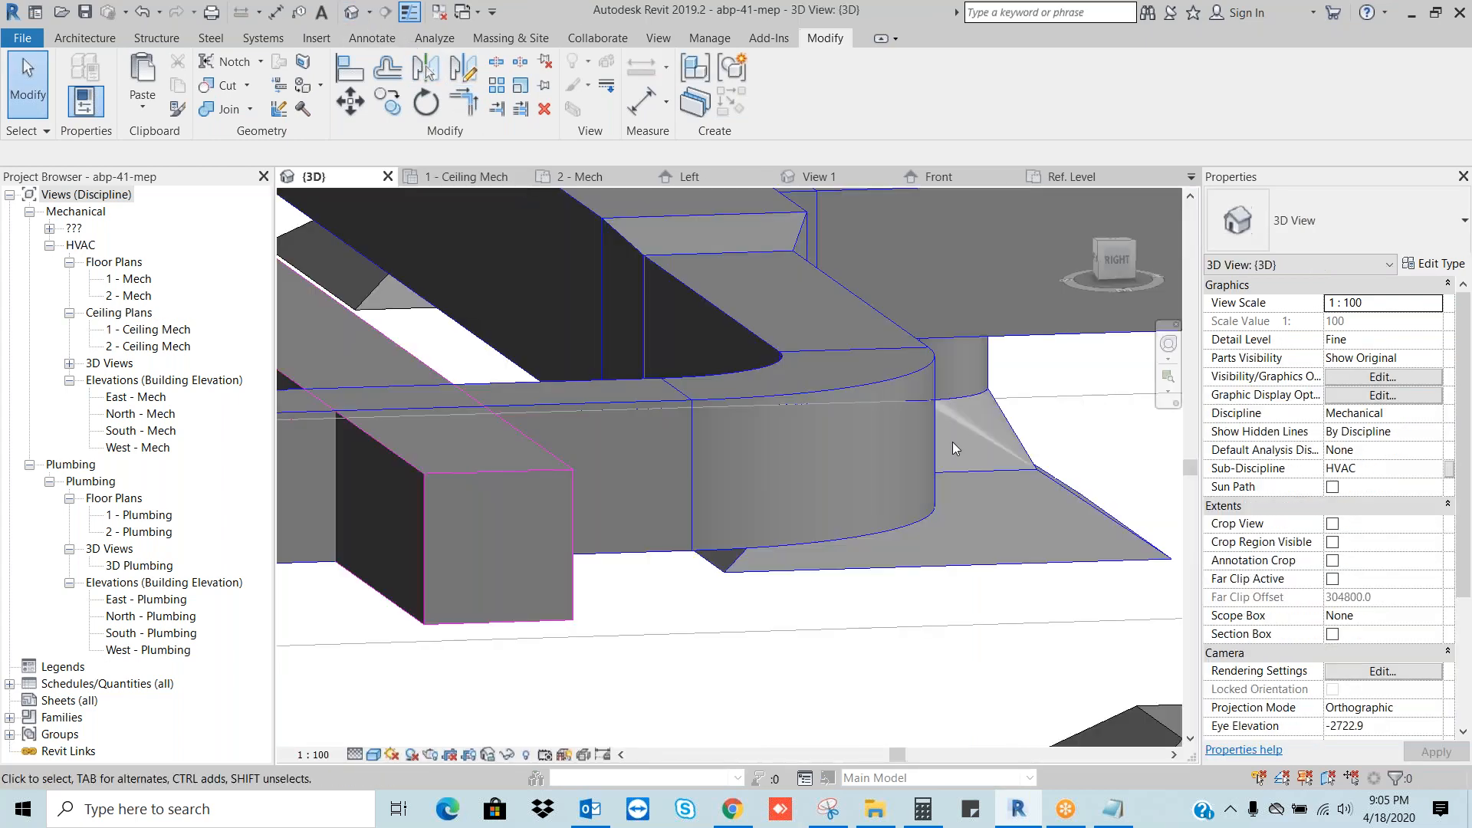
scroll(953, 443, "down", 5)
middle_click_drag(827, 512, 943, 560, "shift")
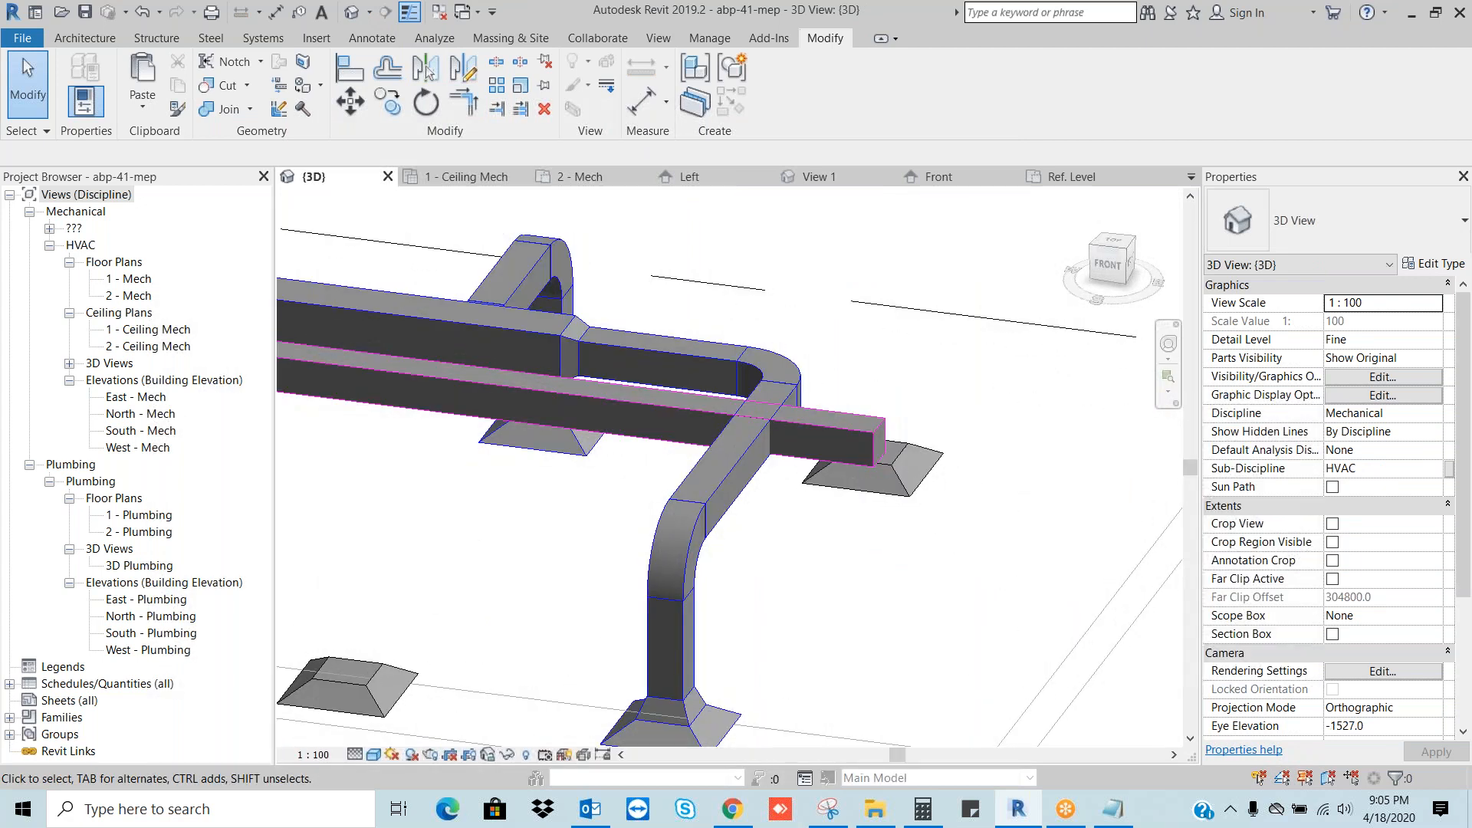
scroll(993, 568, "down", 3)
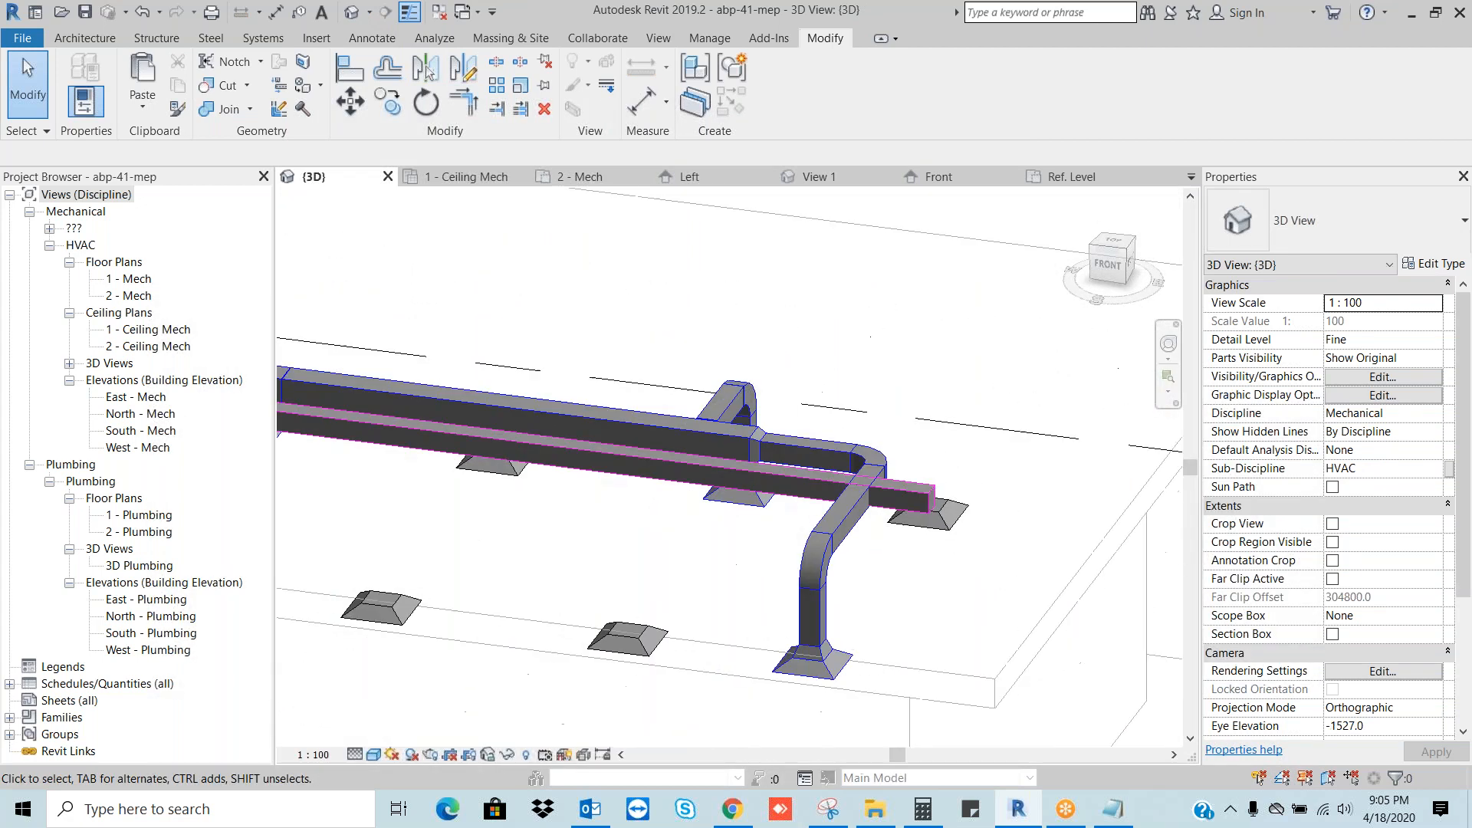
double_click(135, 279)
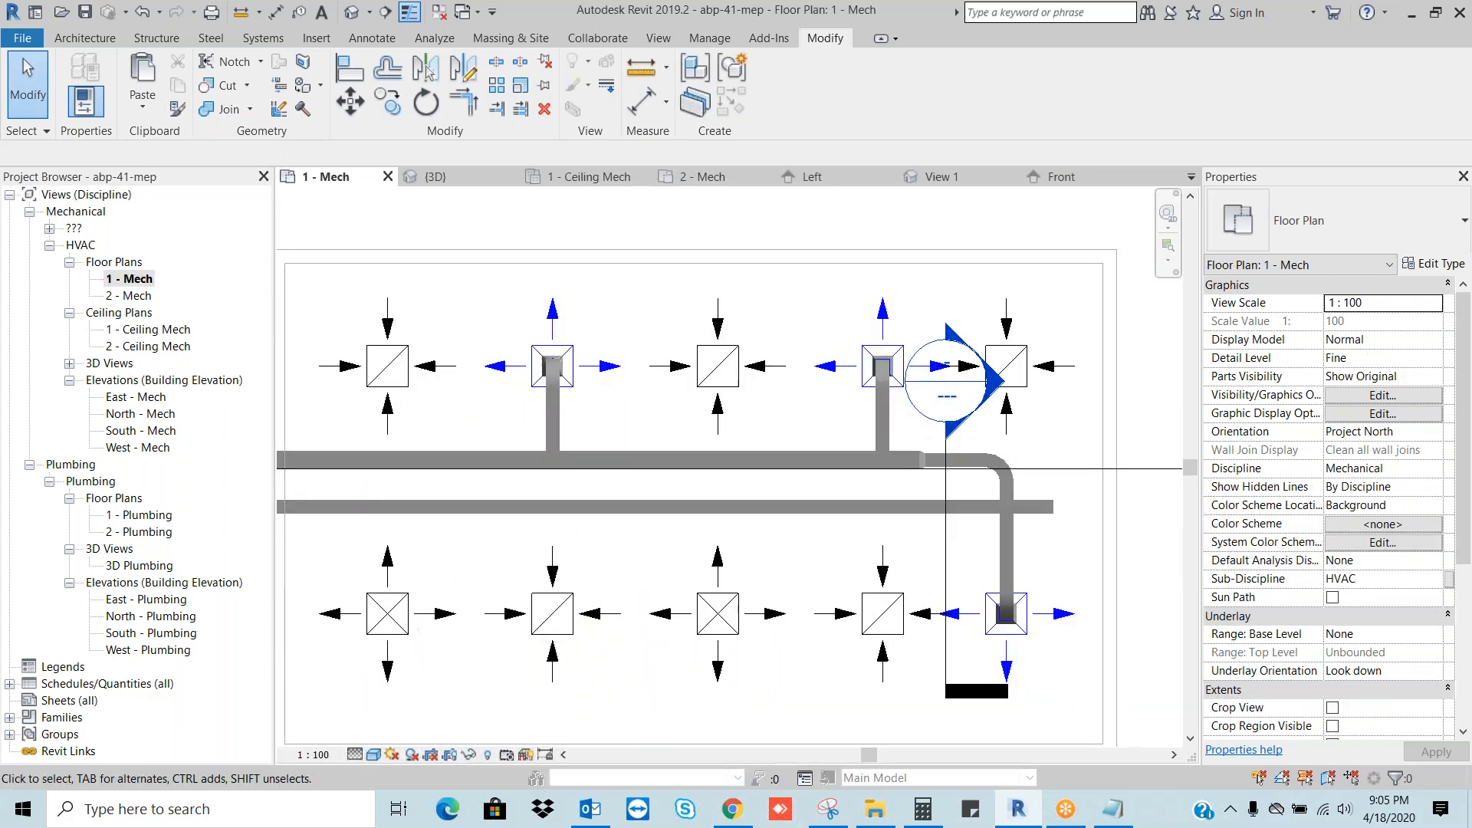
Remove the union between the two upper-row branches so the supply main becomes one continuous duct.
scroll(775, 480, "down", 1)
middle_click_drag(1020, 567, 1075, 565)
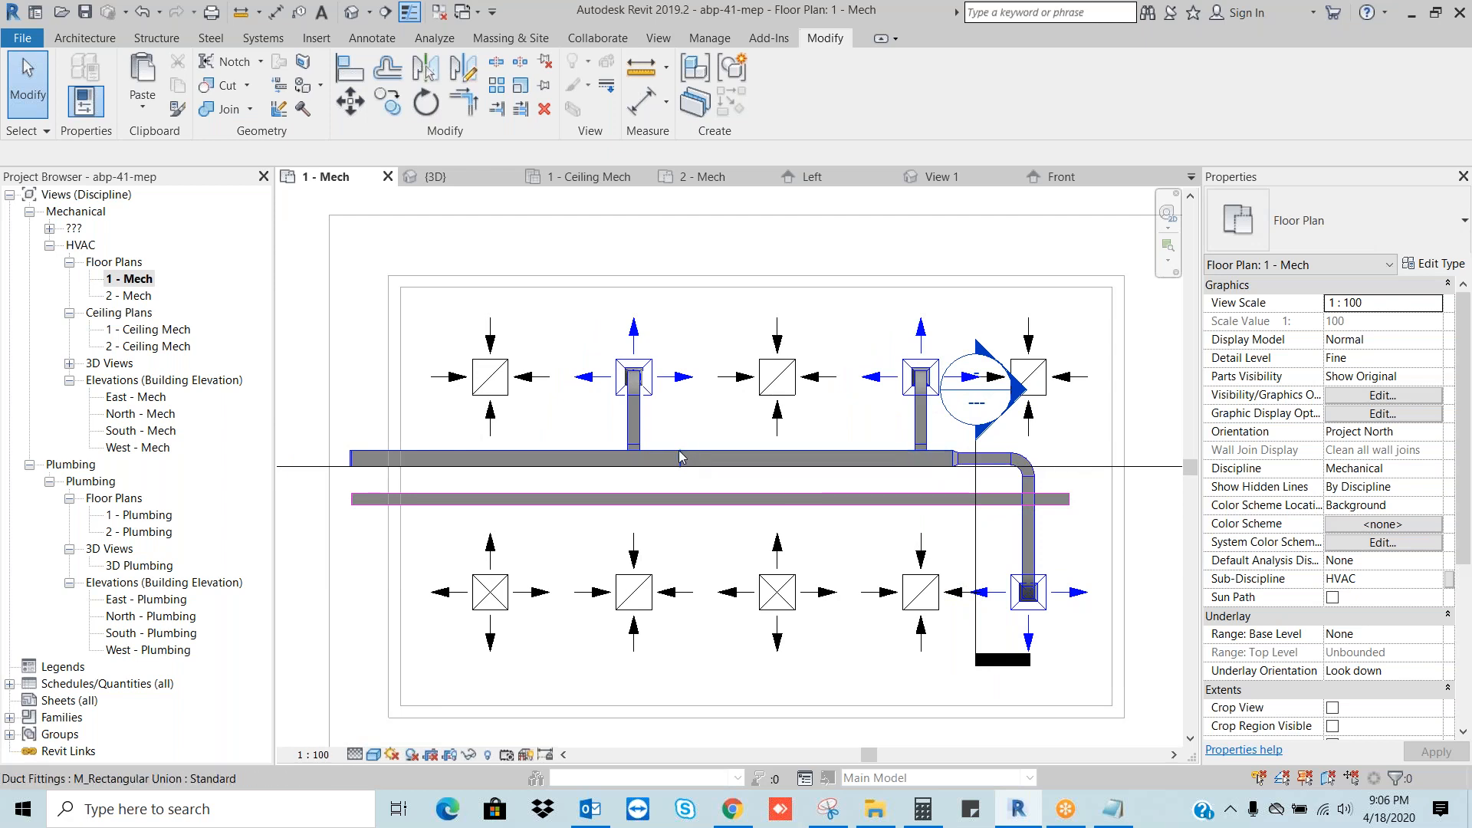
scroll(678, 449, "up", 2)
scroll(429, 472, "down", 2)
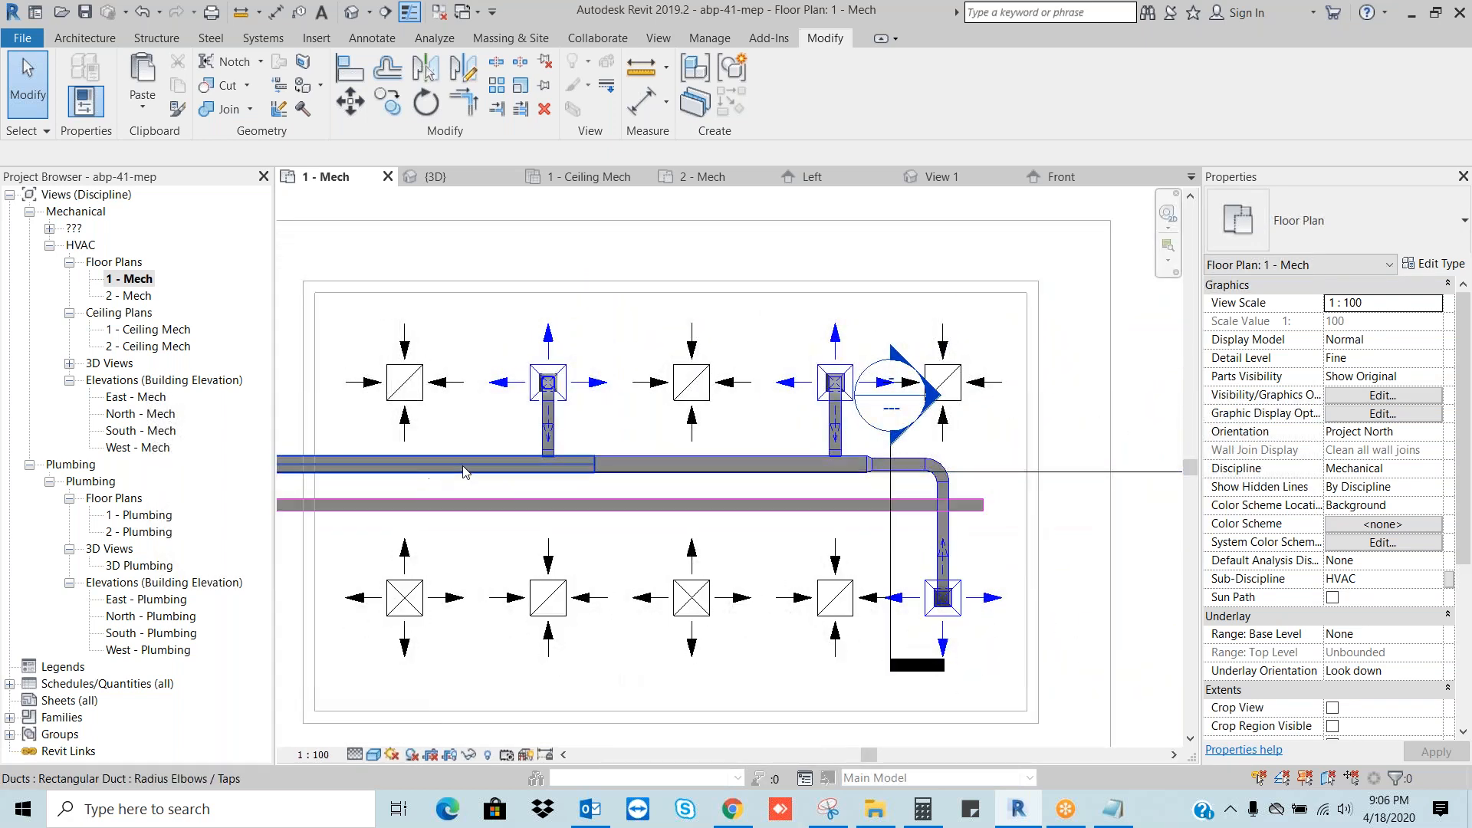
middle_click_drag(906, 536, 995, 516)
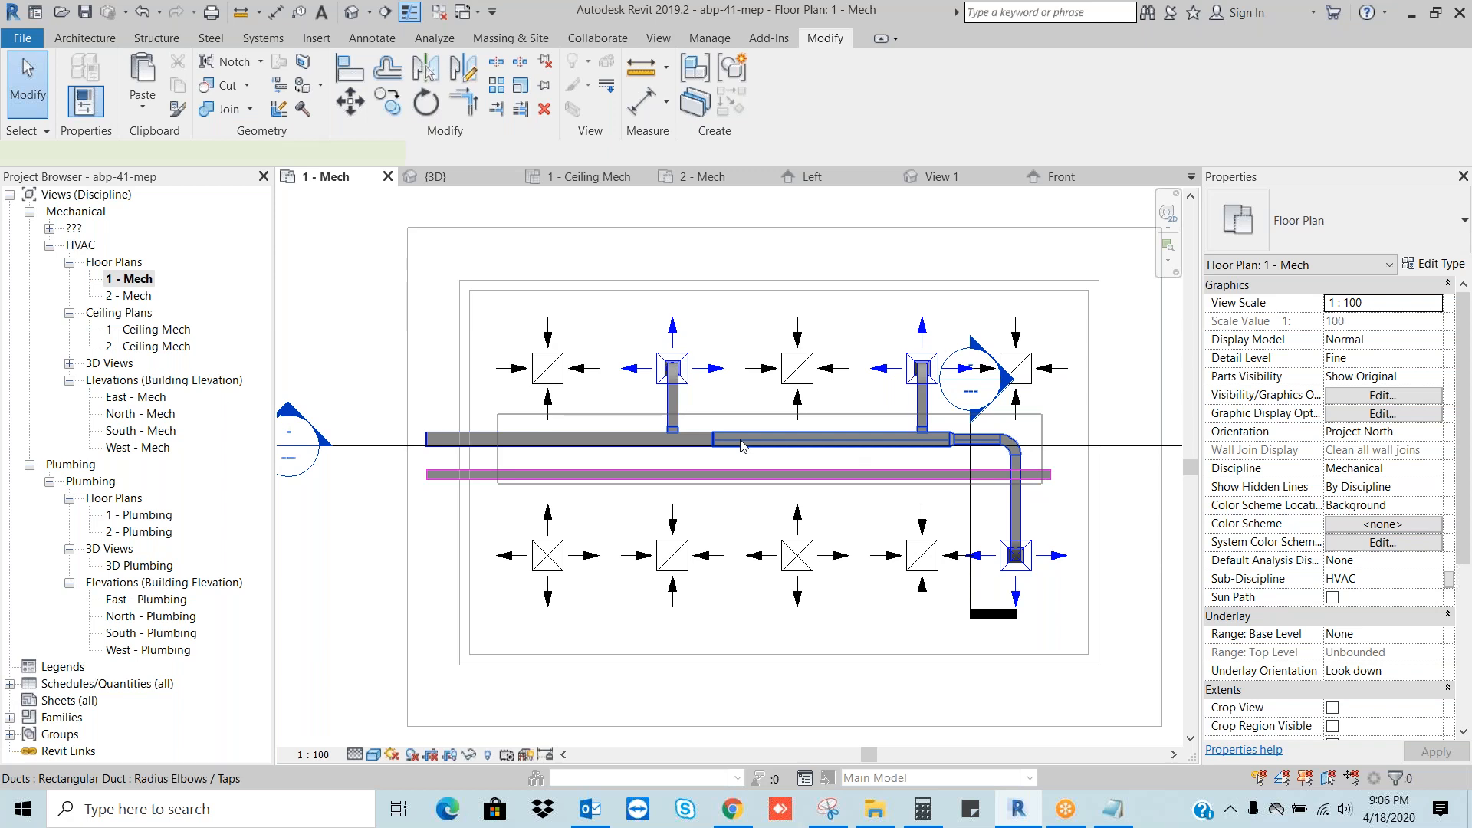
scroll(740, 440, "up", 2)
left_click(563, 393)
left_click_drag(662, 388, 741, 479)
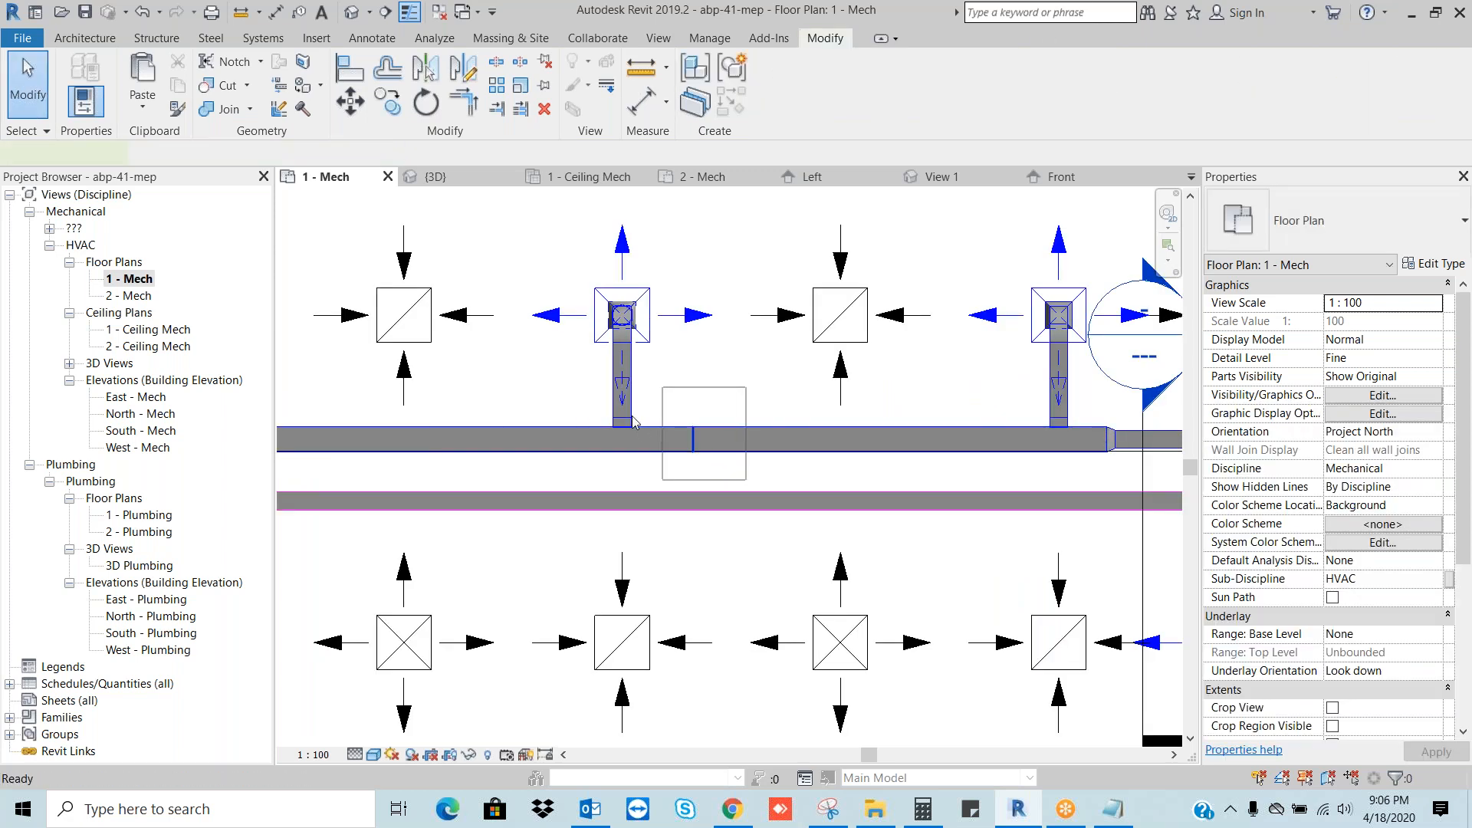
scroll(633, 421, "down", 3)
scroll(832, 424, "up", 4)
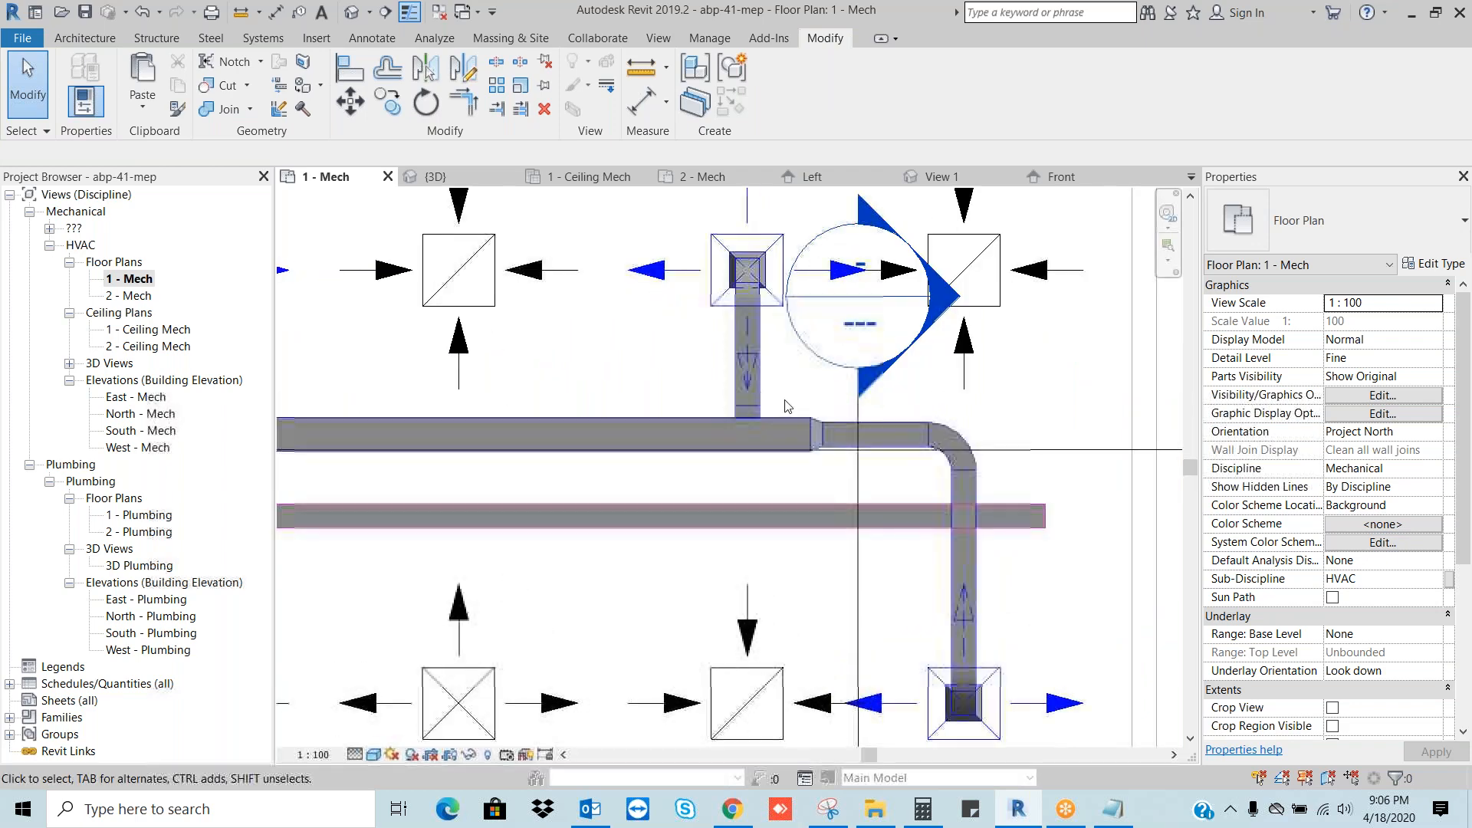
key("Escape")
Split the supply main just past the first upper-row branch, about 4700 mm from the transition near the elbow.
scroll(916, 435, "down", 1)
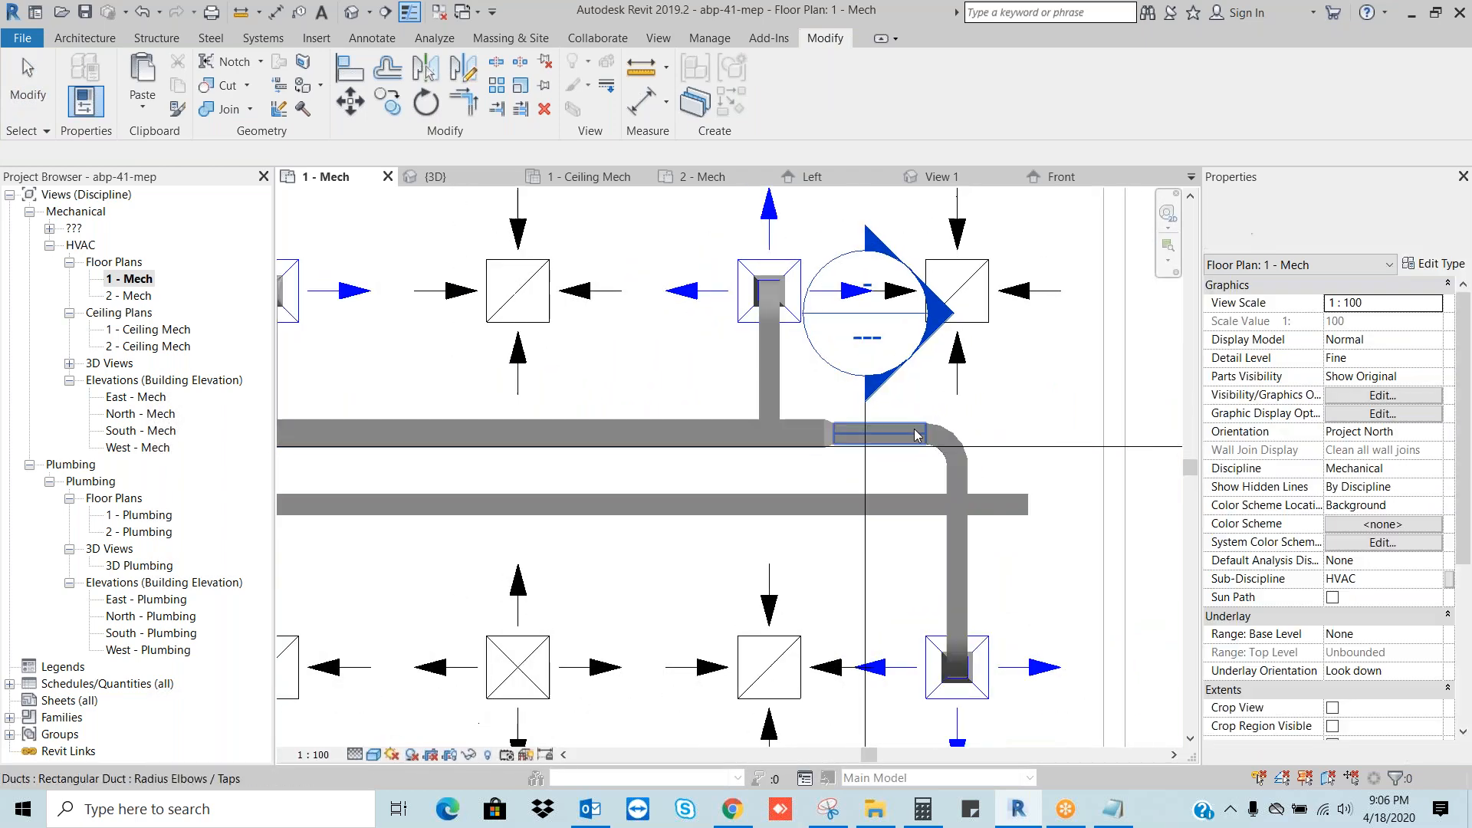
scroll(918, 435, "down", 2)
middle_click_drag(644, 424, 785, 473)
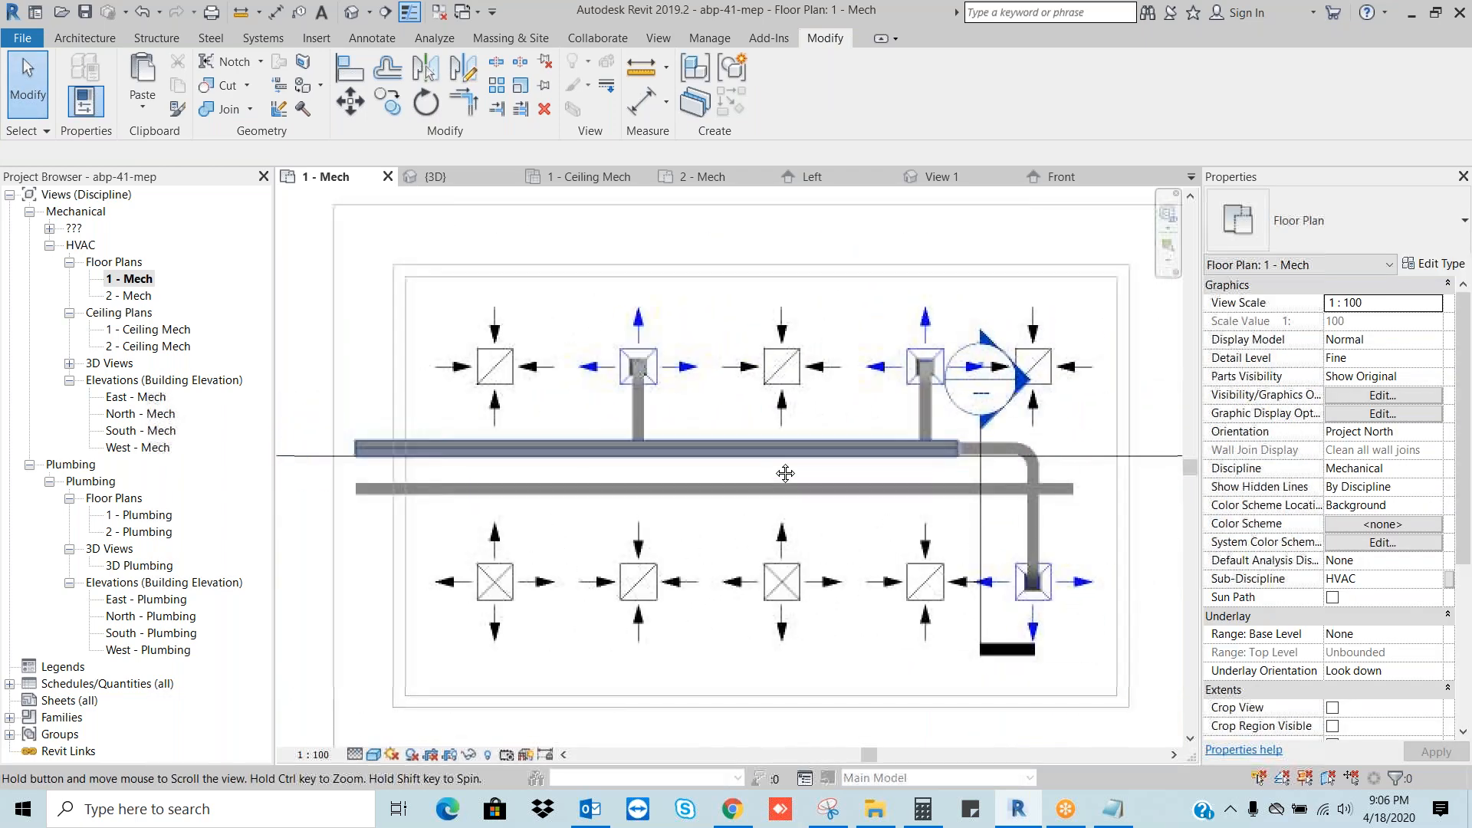
scroll(666, 464, "up", 2)
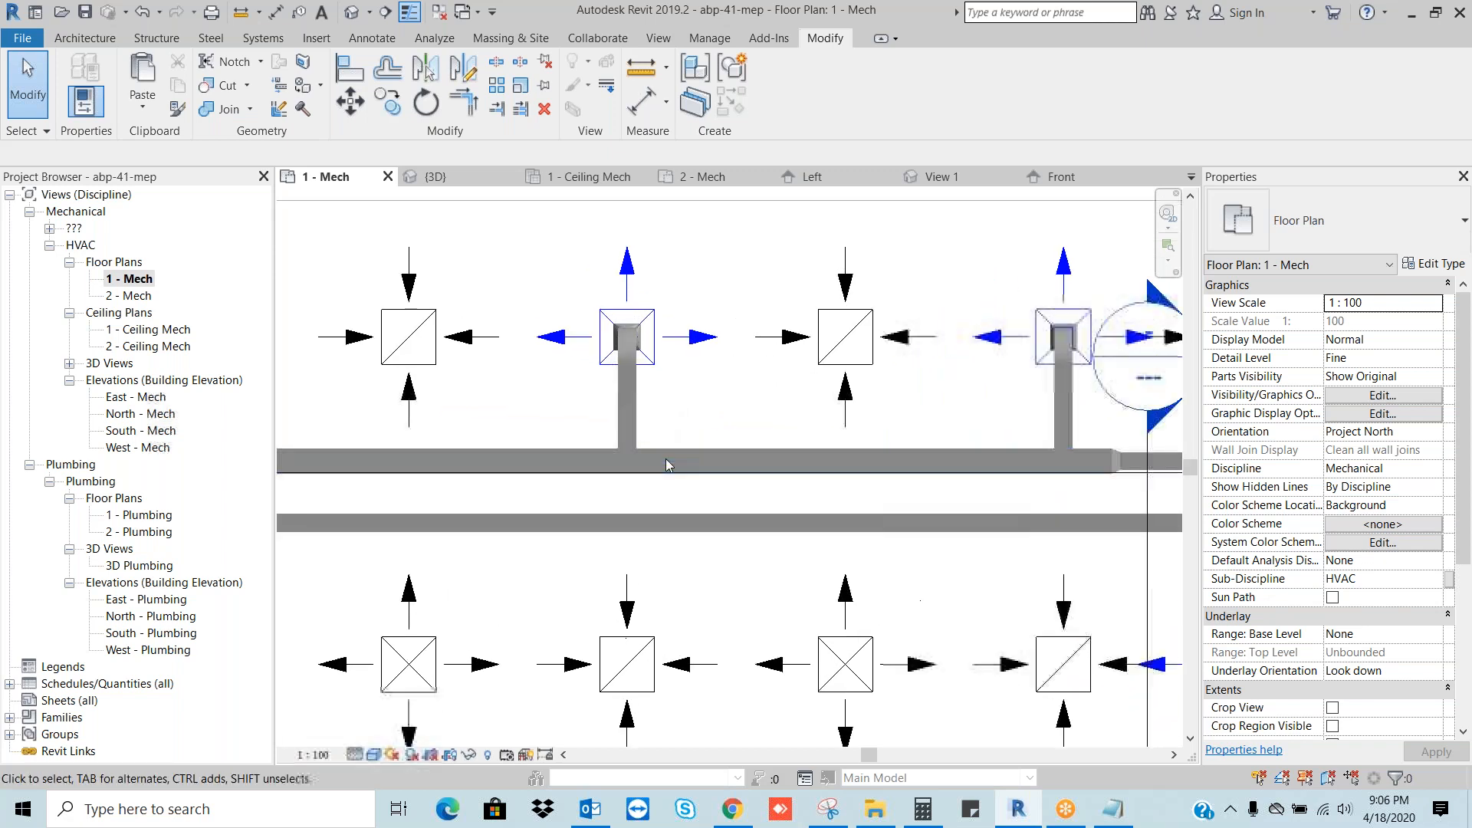
key("s")
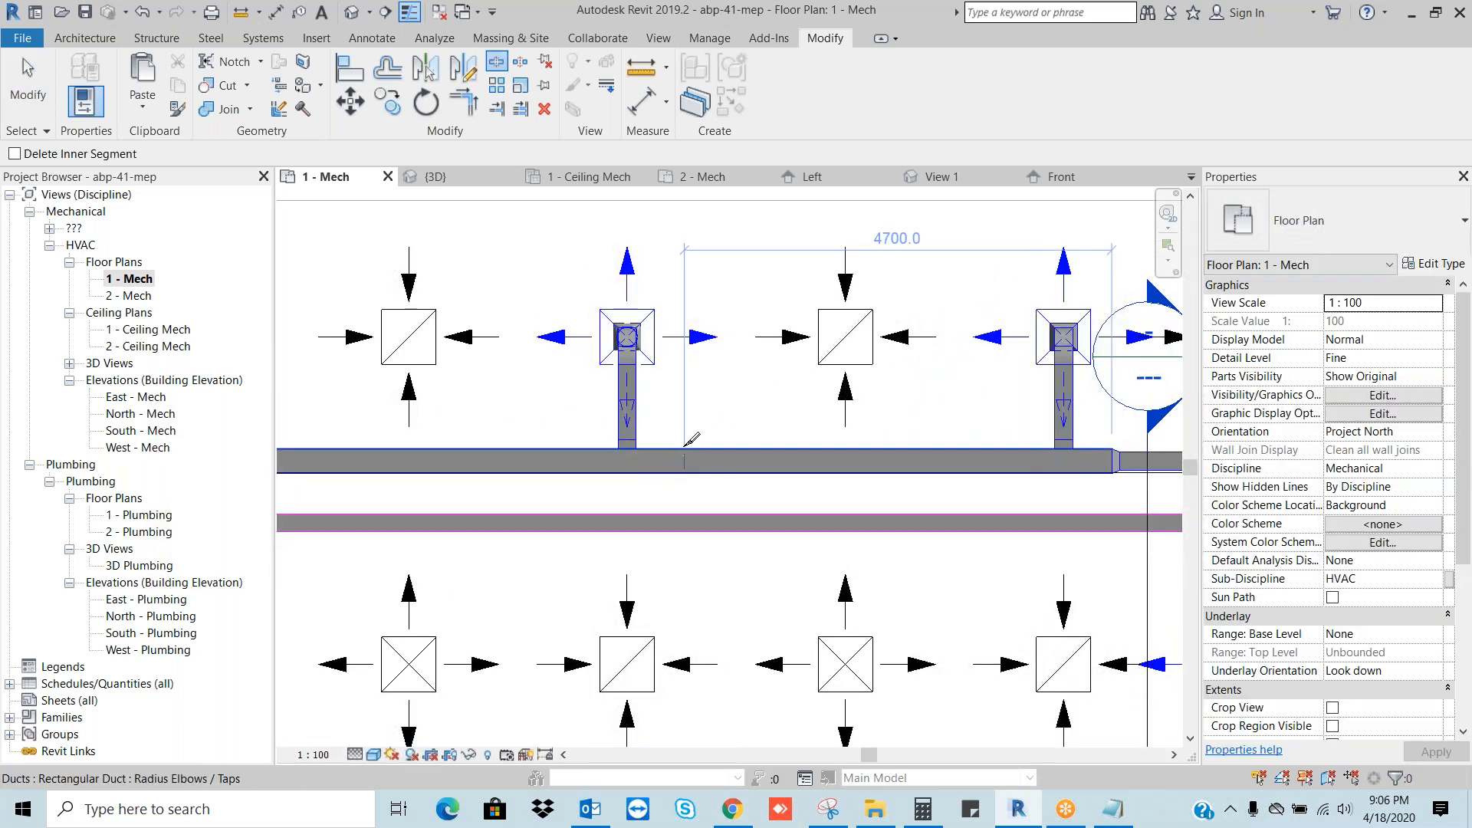
left_click(685, 441)
key("Escape")
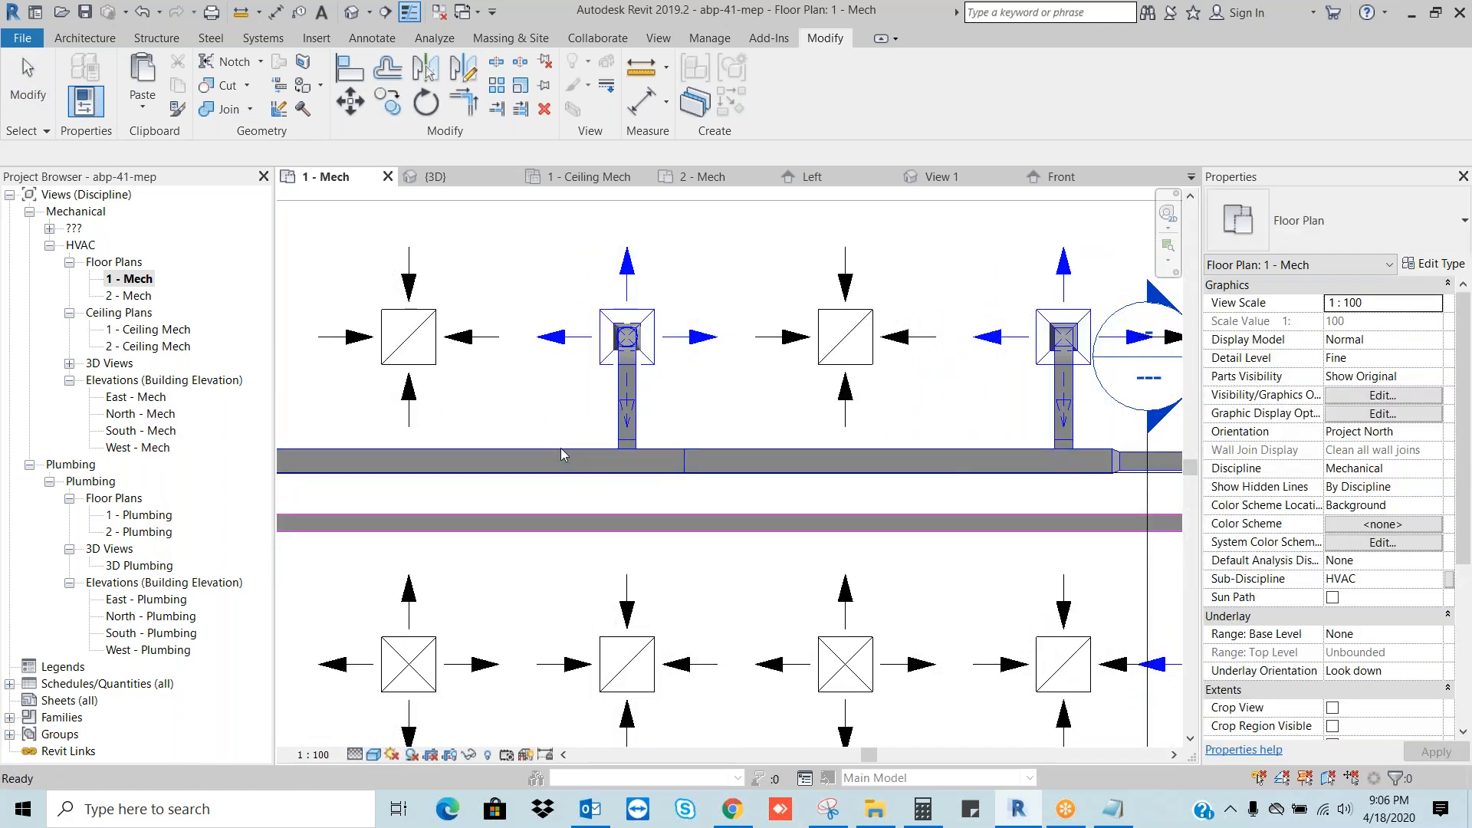
Set the supply main segment feeding the first upper-row branch to 400 mm wide and 300 mm high.
left_click(562, 454)
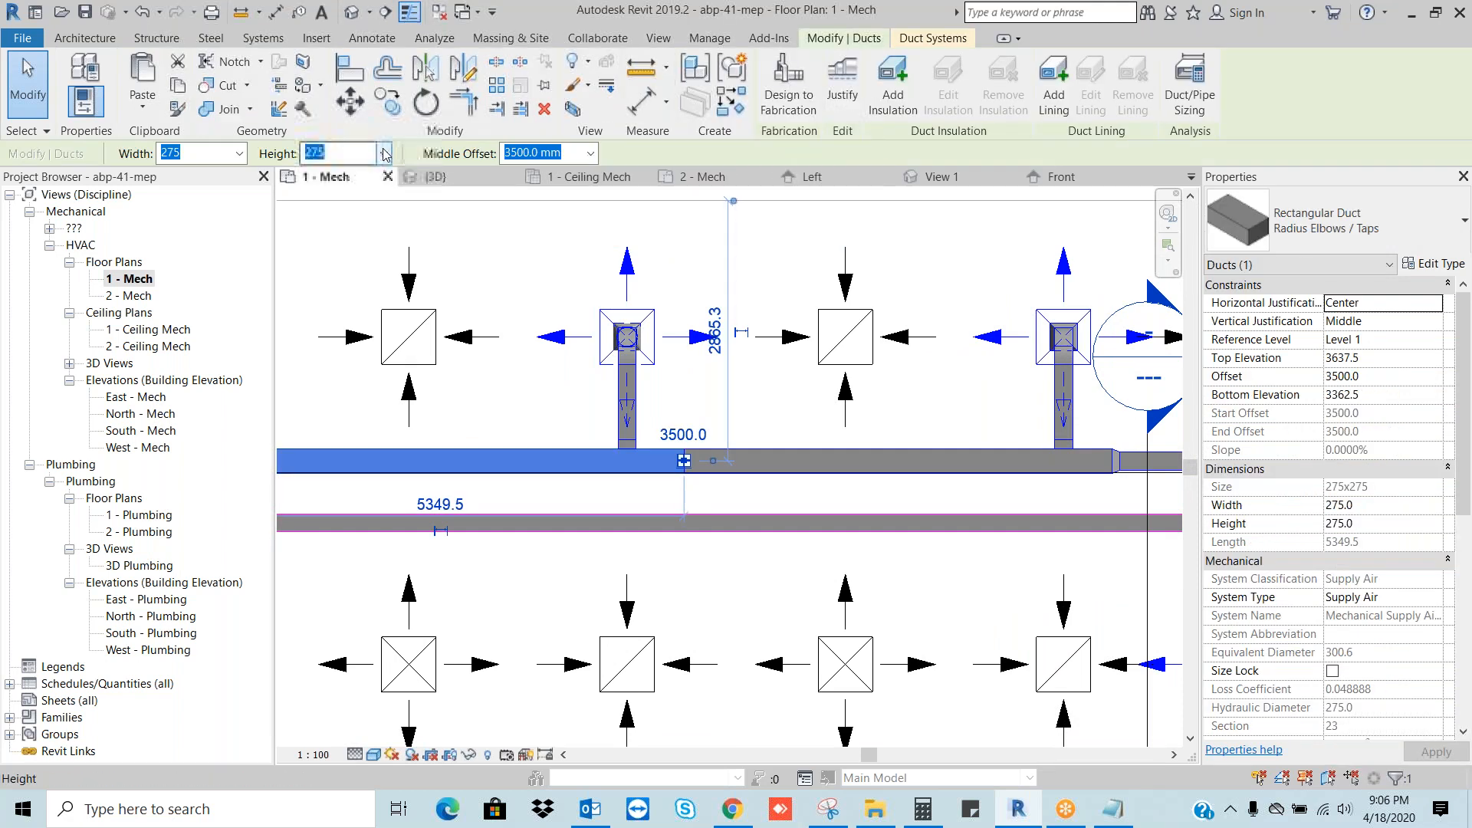
left_click(241, 154)
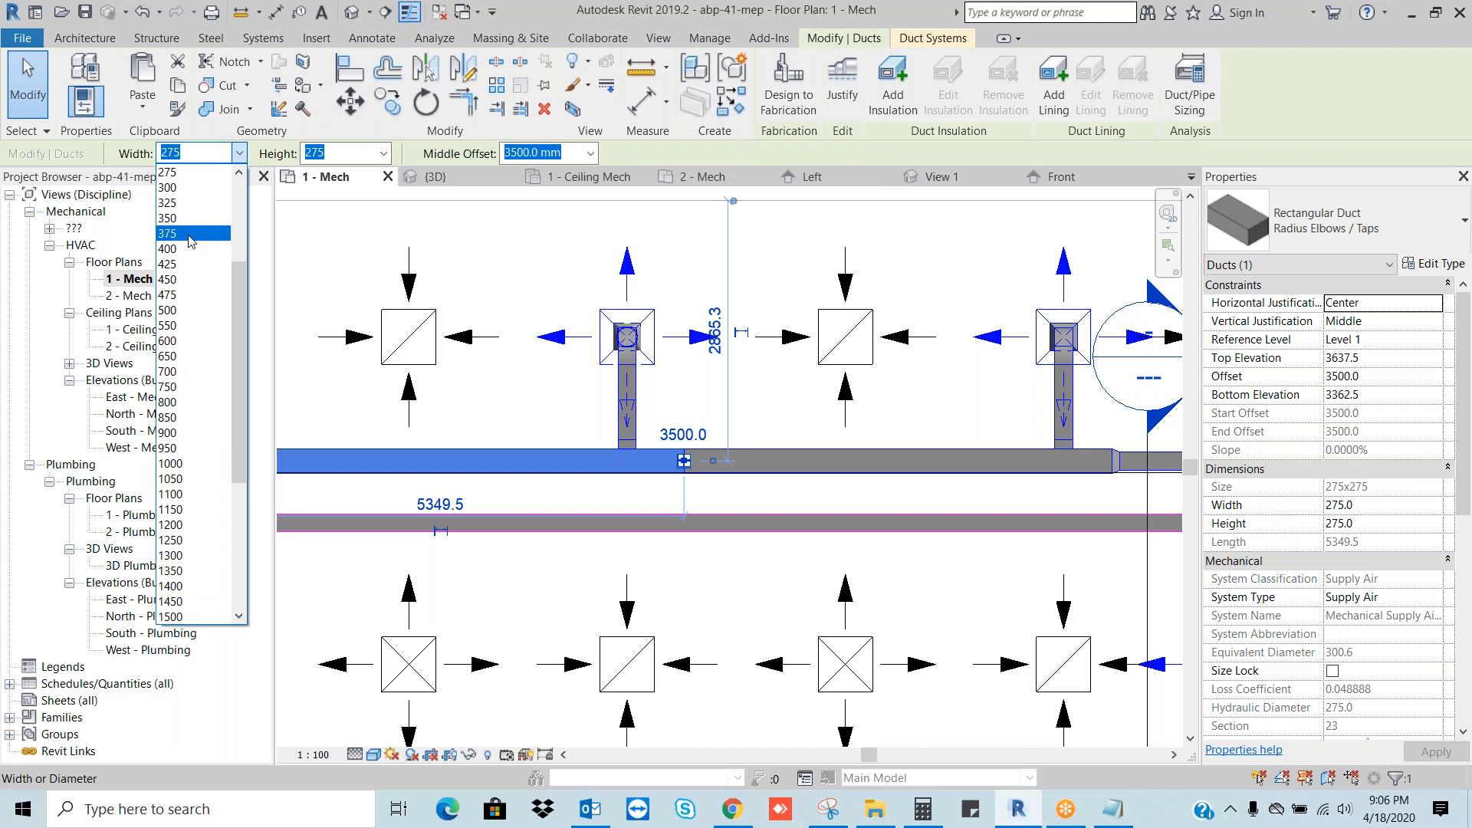
left_click(190, 249)
left_click(382, 153)
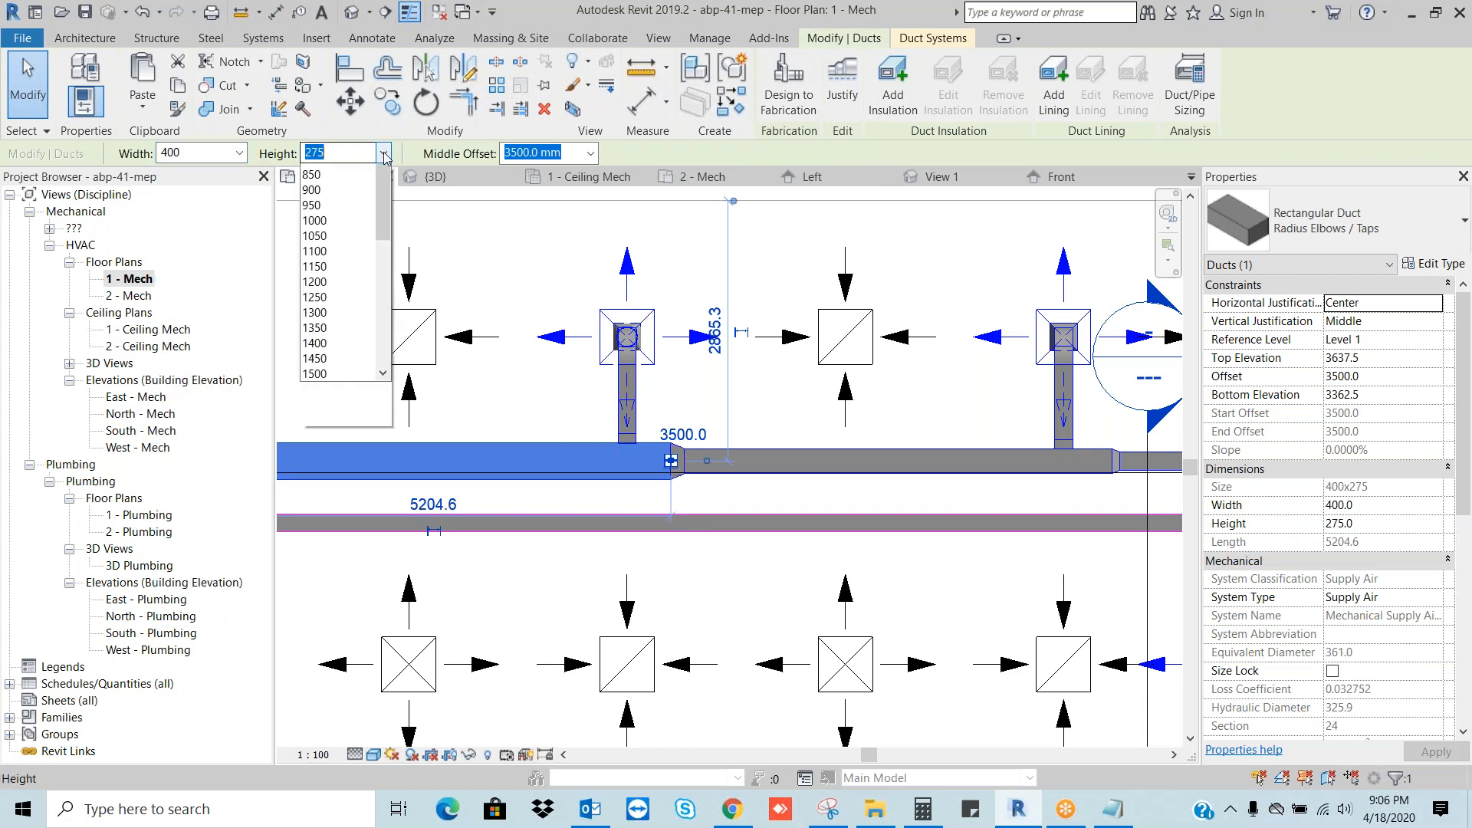
left_click(340, 192)
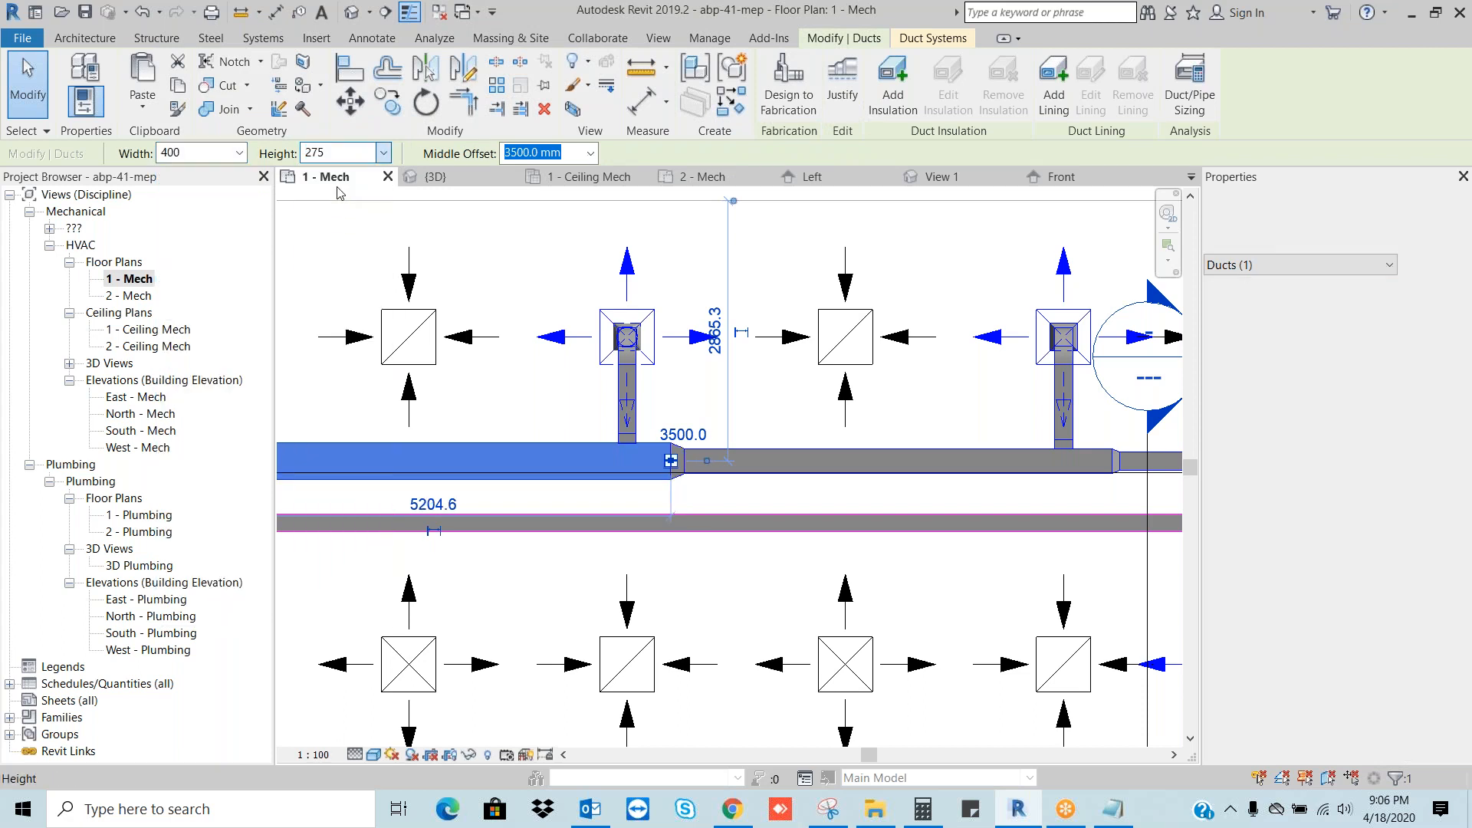
left_click(795, 460)
key("Escape")
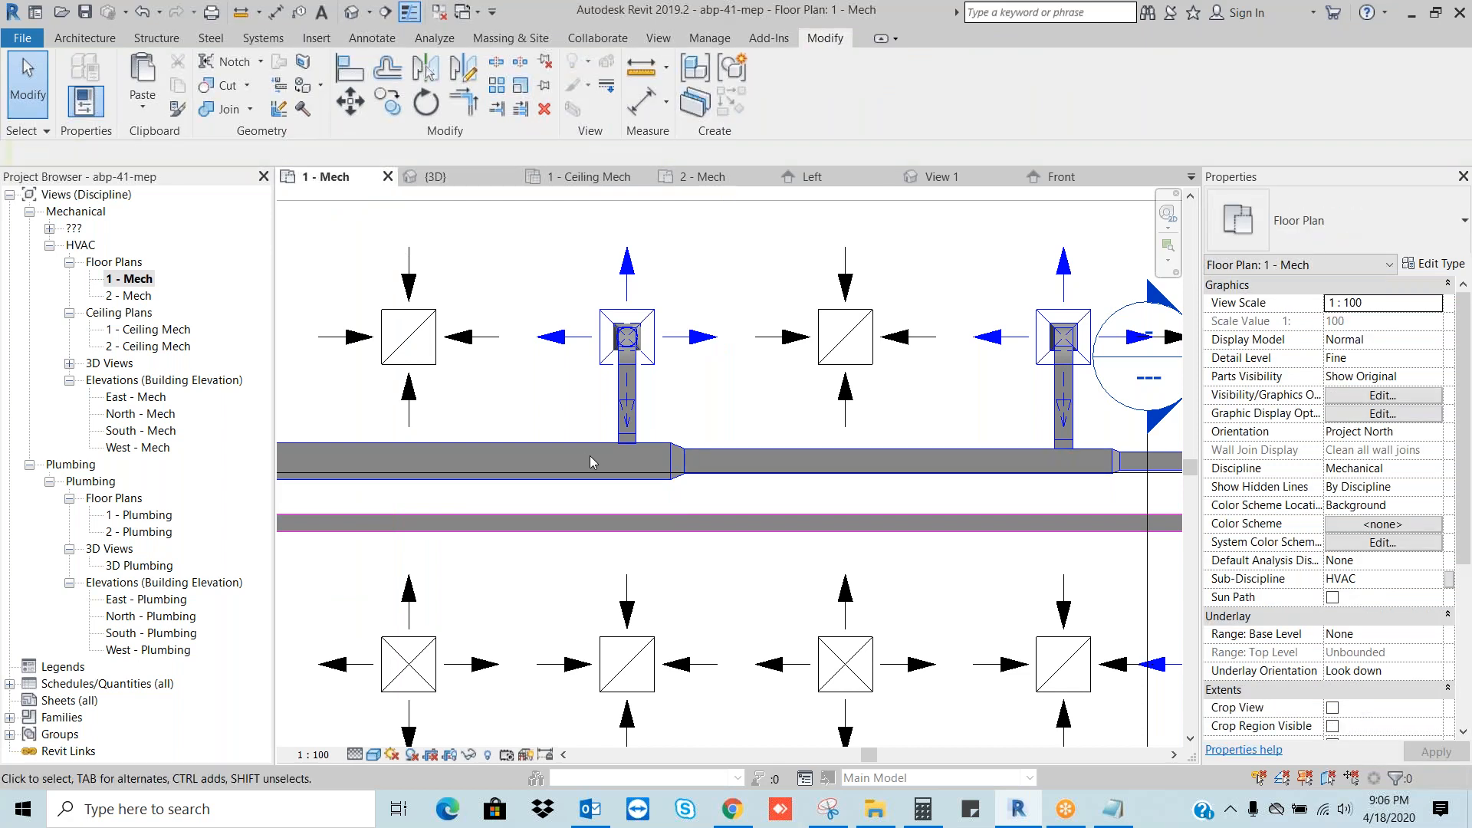
Tag the resized supply main segment with its duct size, using a leader.
key("t")
key("g")
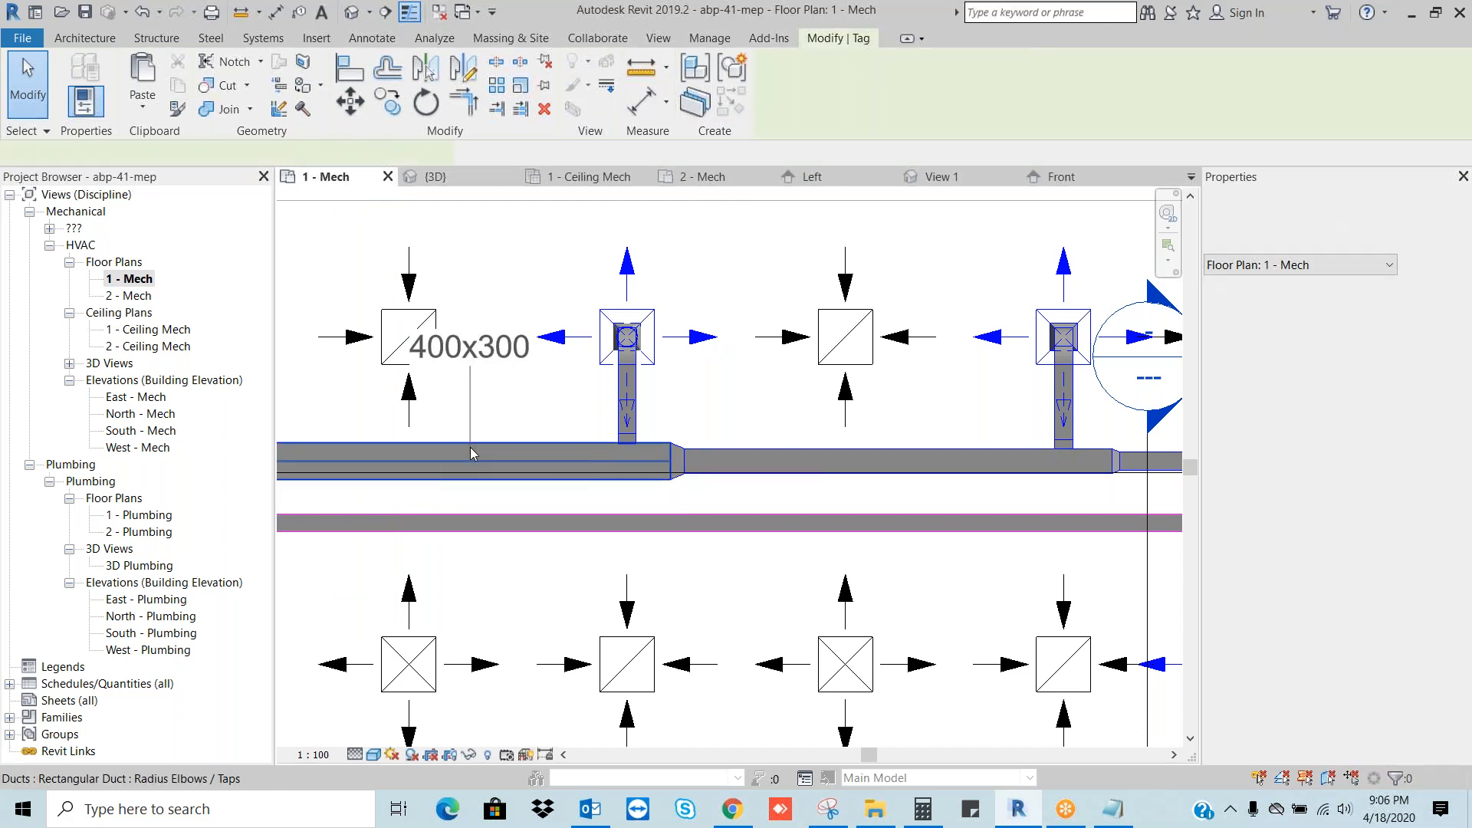
left_click(487, 453)
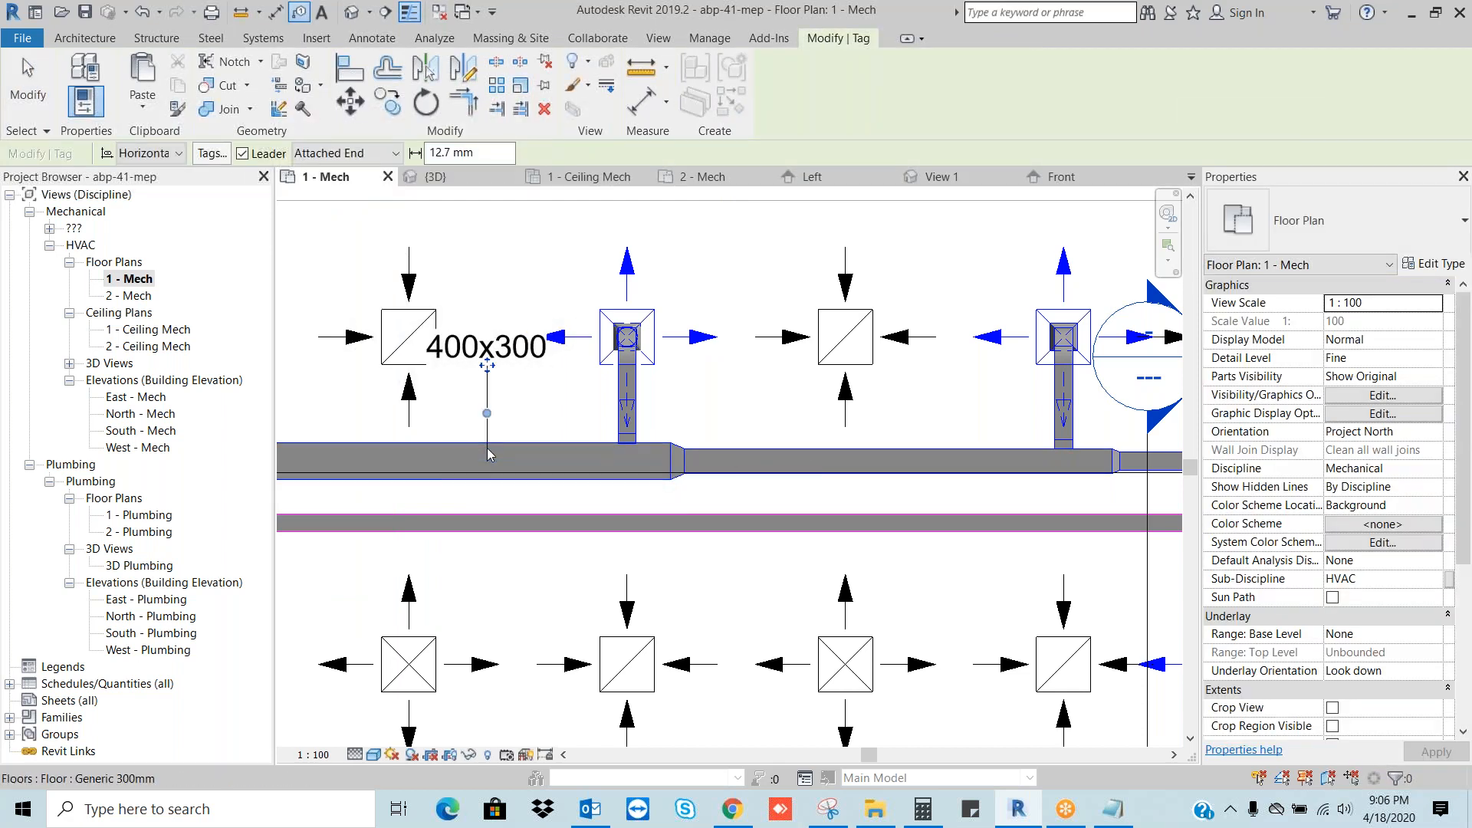
key("Escape")
Examine the enlarged supply main and its starting end beside the return duct in the 3D view.
scroll(540, 446, "down", 3)
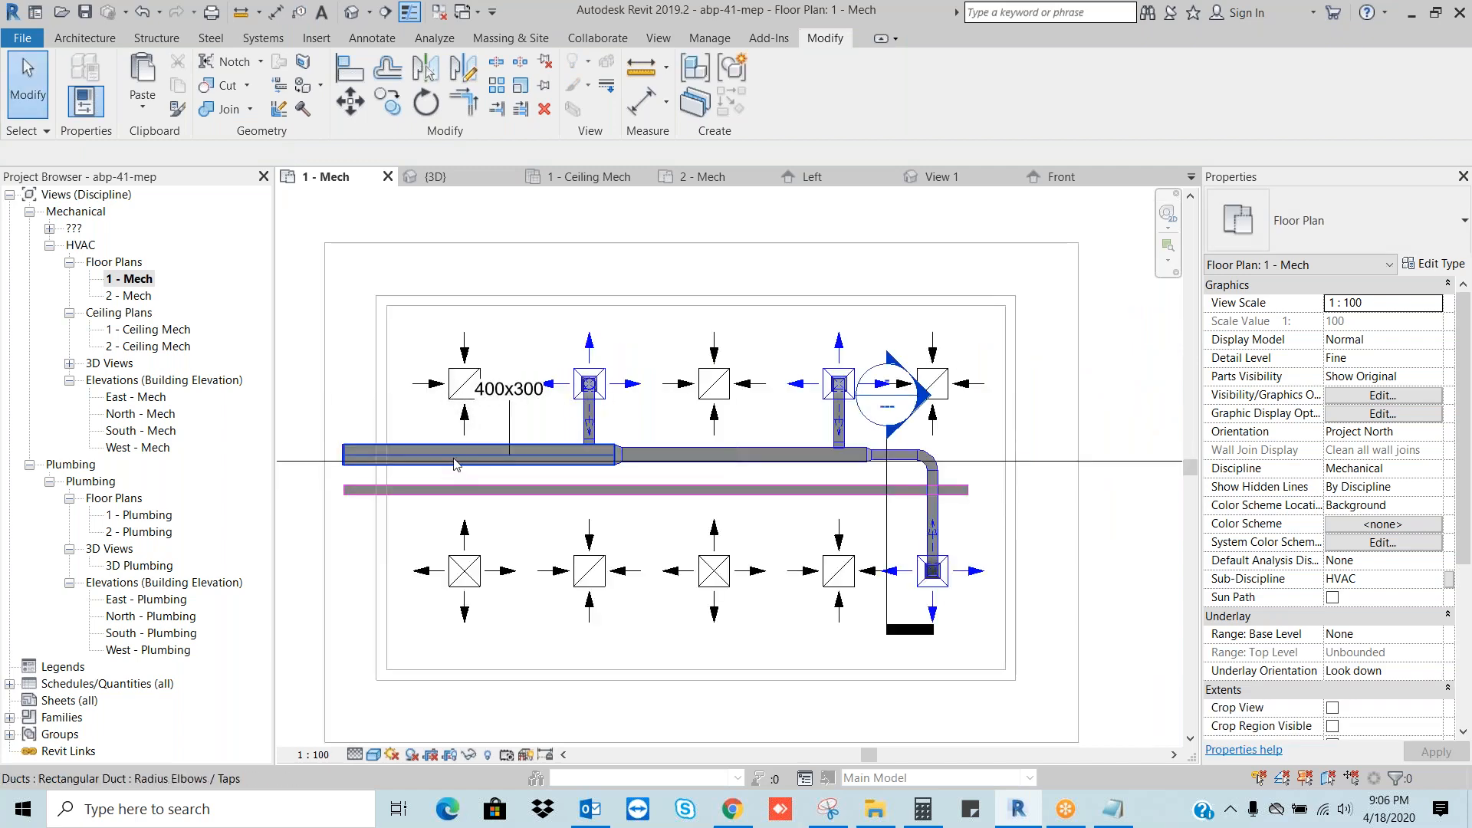
left_click(351, 11)
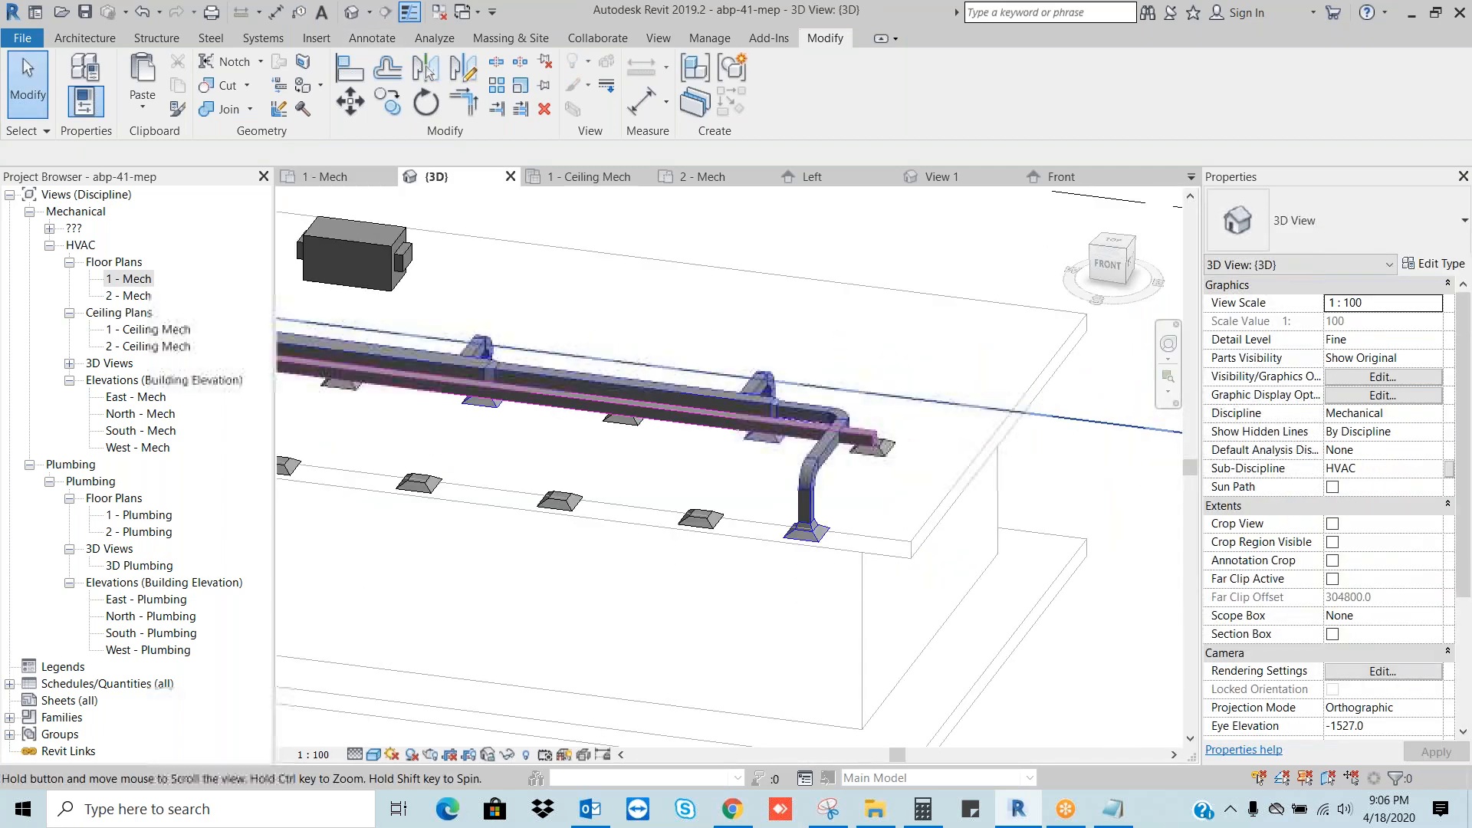
scroll(736, 476, "up", 3)
scroll(741, 481, "up", 2)
scroll(472, 423, "up", 4)
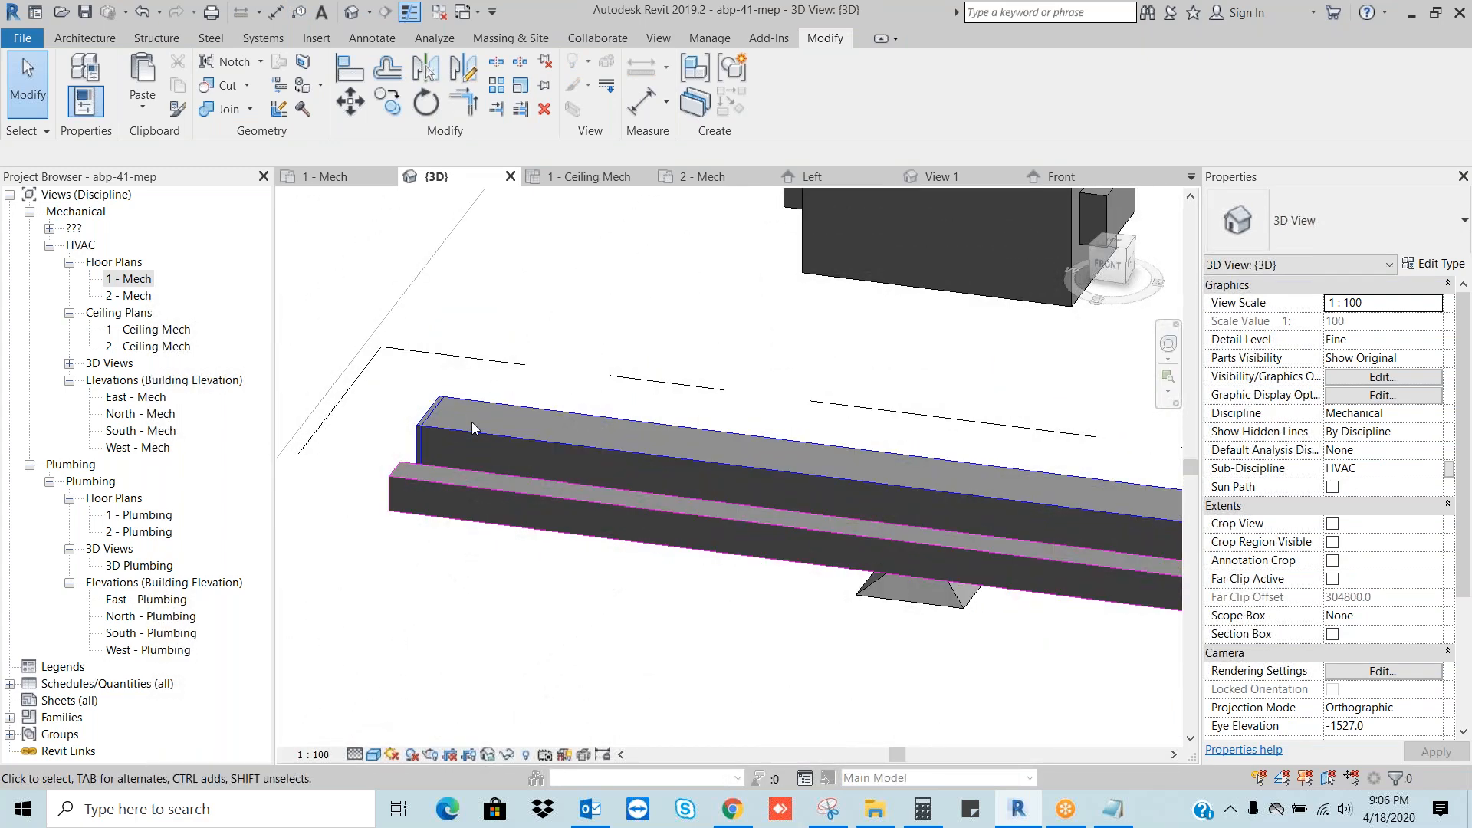
middle_click_drag(476, 427, 512, 521, "shift")
scroll(514, 522, "up", 4)
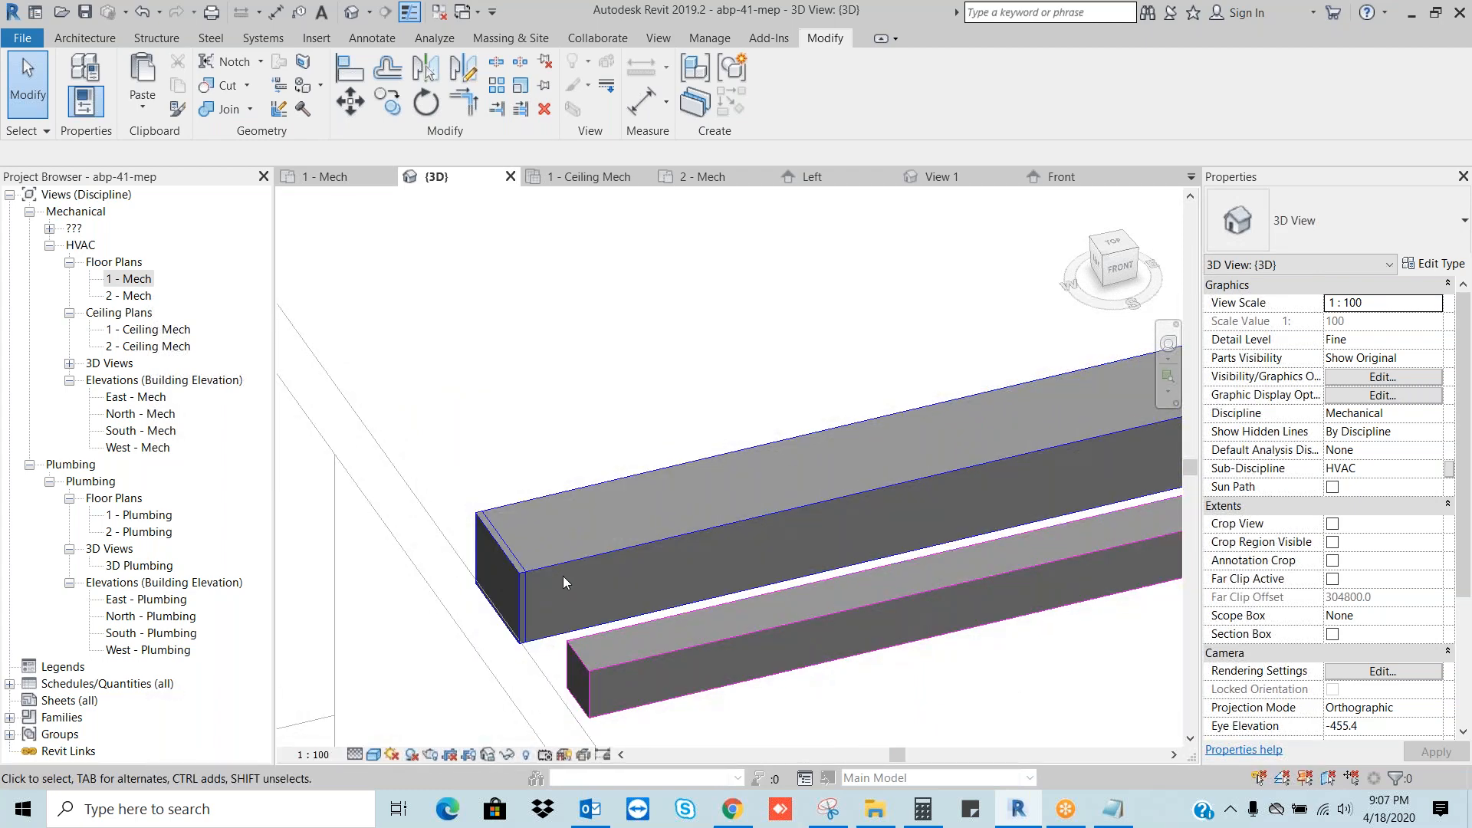
scroll(562, 576, "down", 3)
Check the resized supply main in the 1 - Ceiling Mech plan and return to the 1 - Mech floor plan.
key("ctrl+Tab")
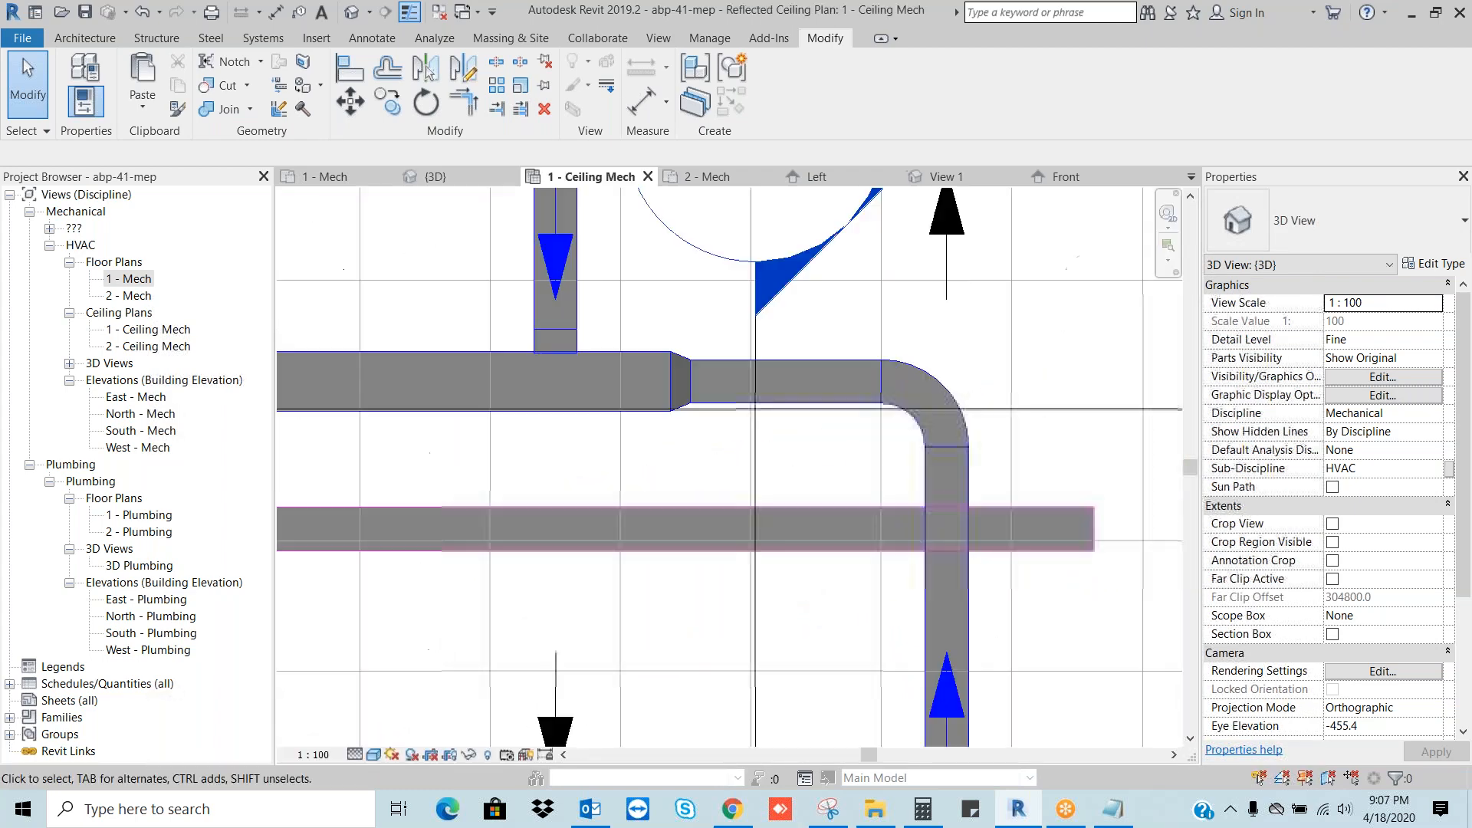
scroll(698, 485, "down", 6)
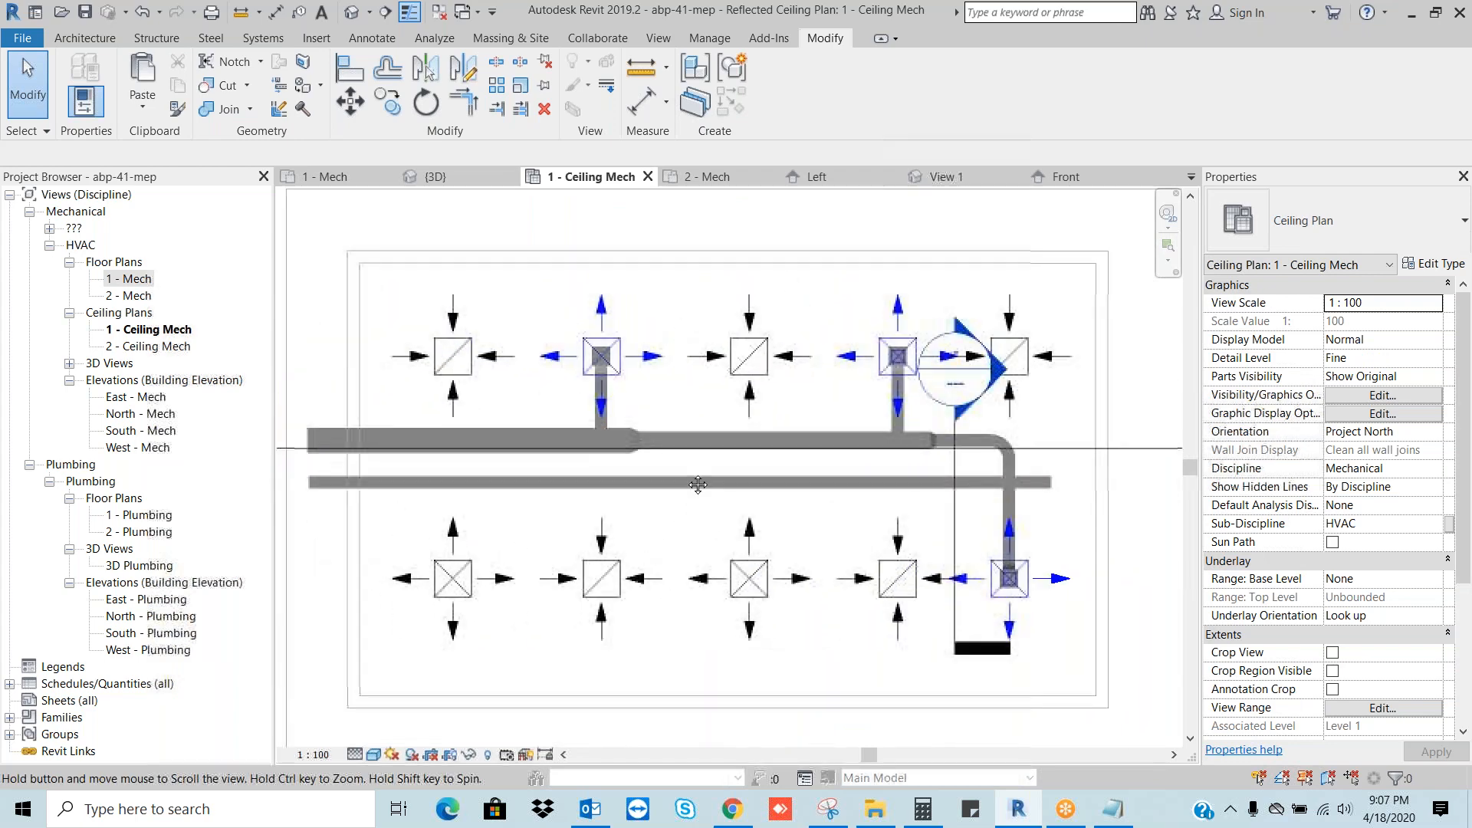
scroll(519, 424, "up", 3)
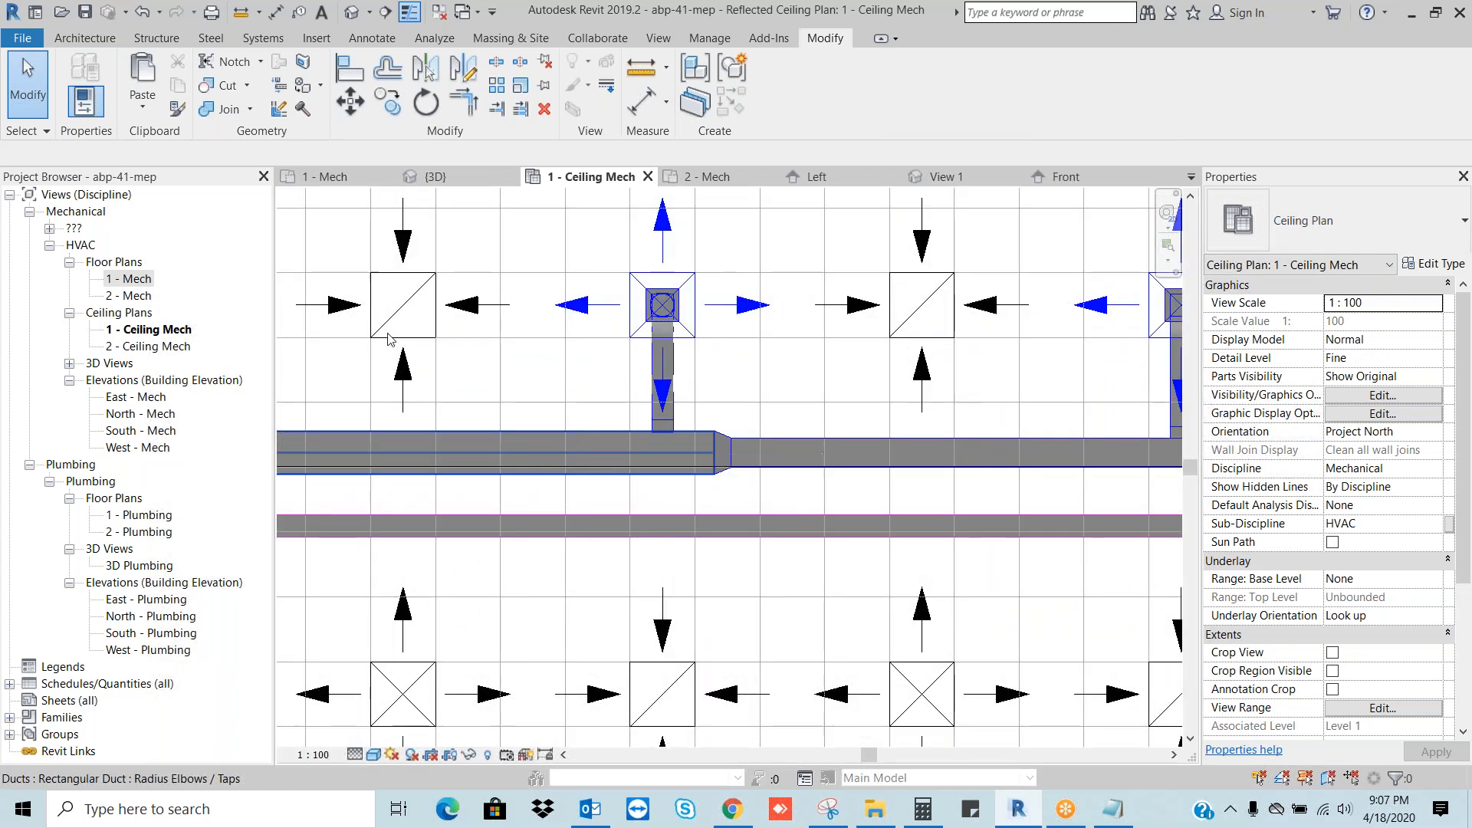
double_click(129, 278)
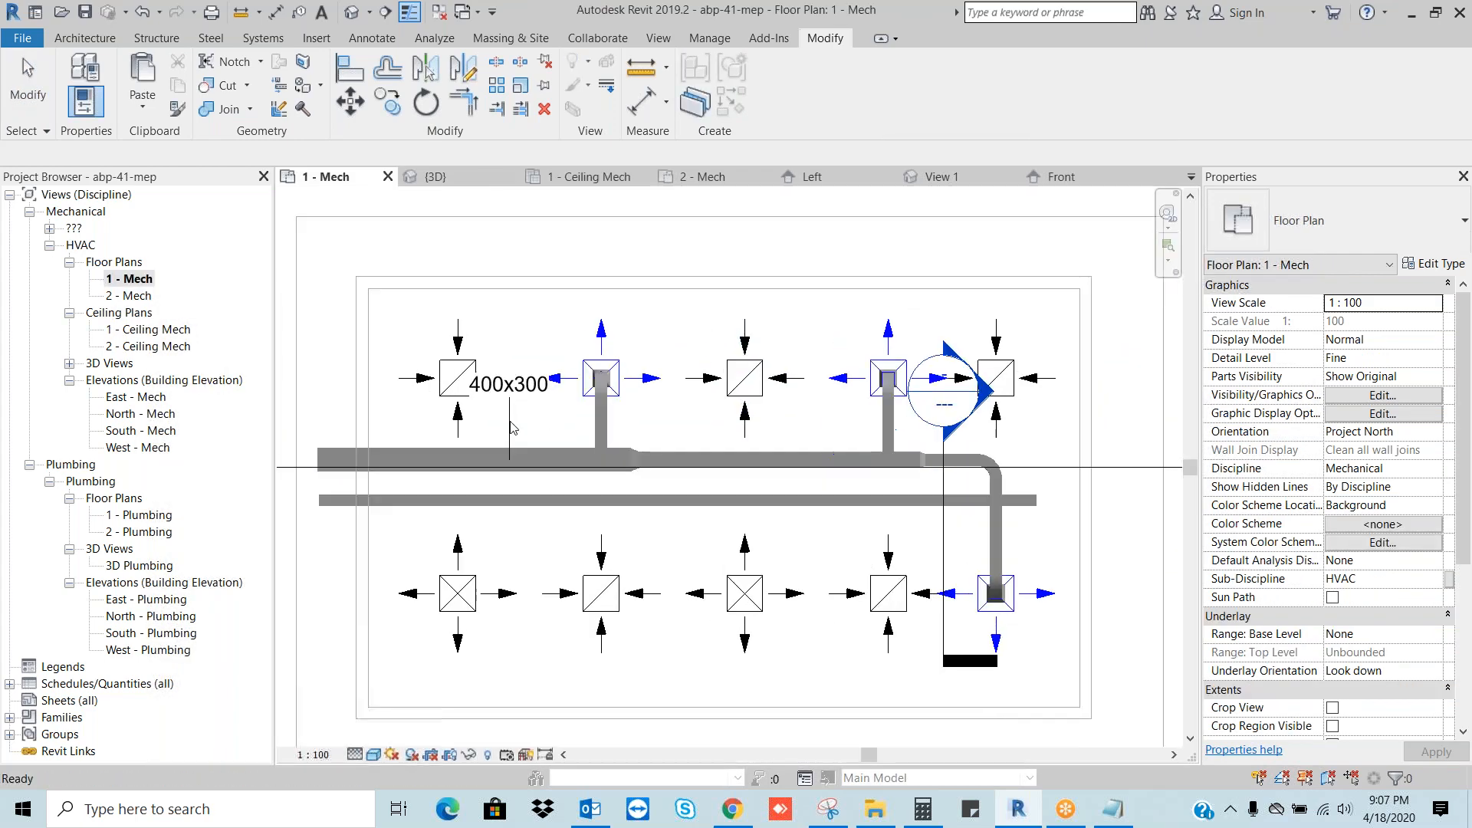
Tag the supply main segment between the two upper-row branches with its duct size.
scroll(512, 428, "up", 2)
key("g")
left_click(746, 470)
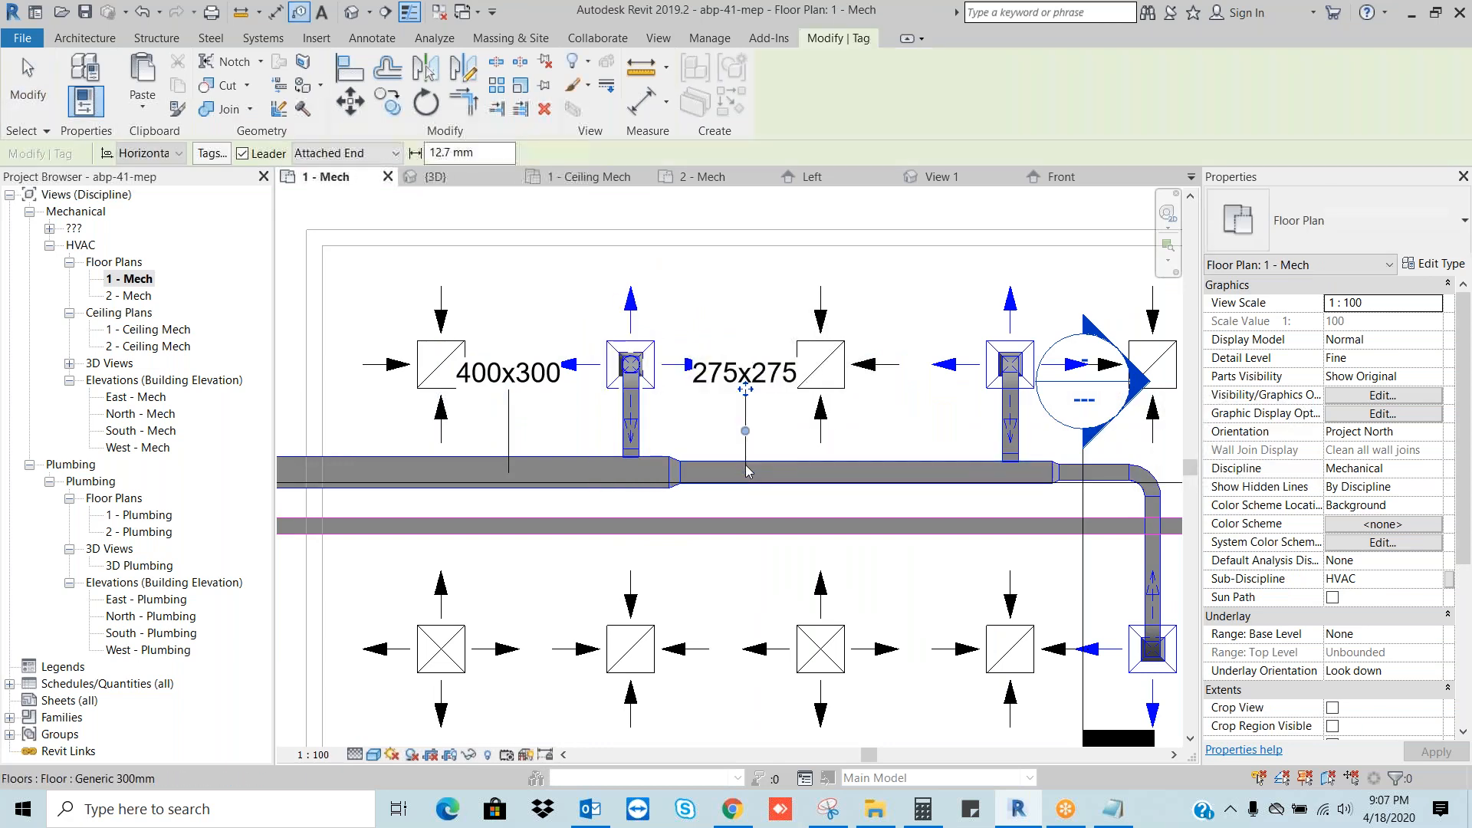
key("Escape")
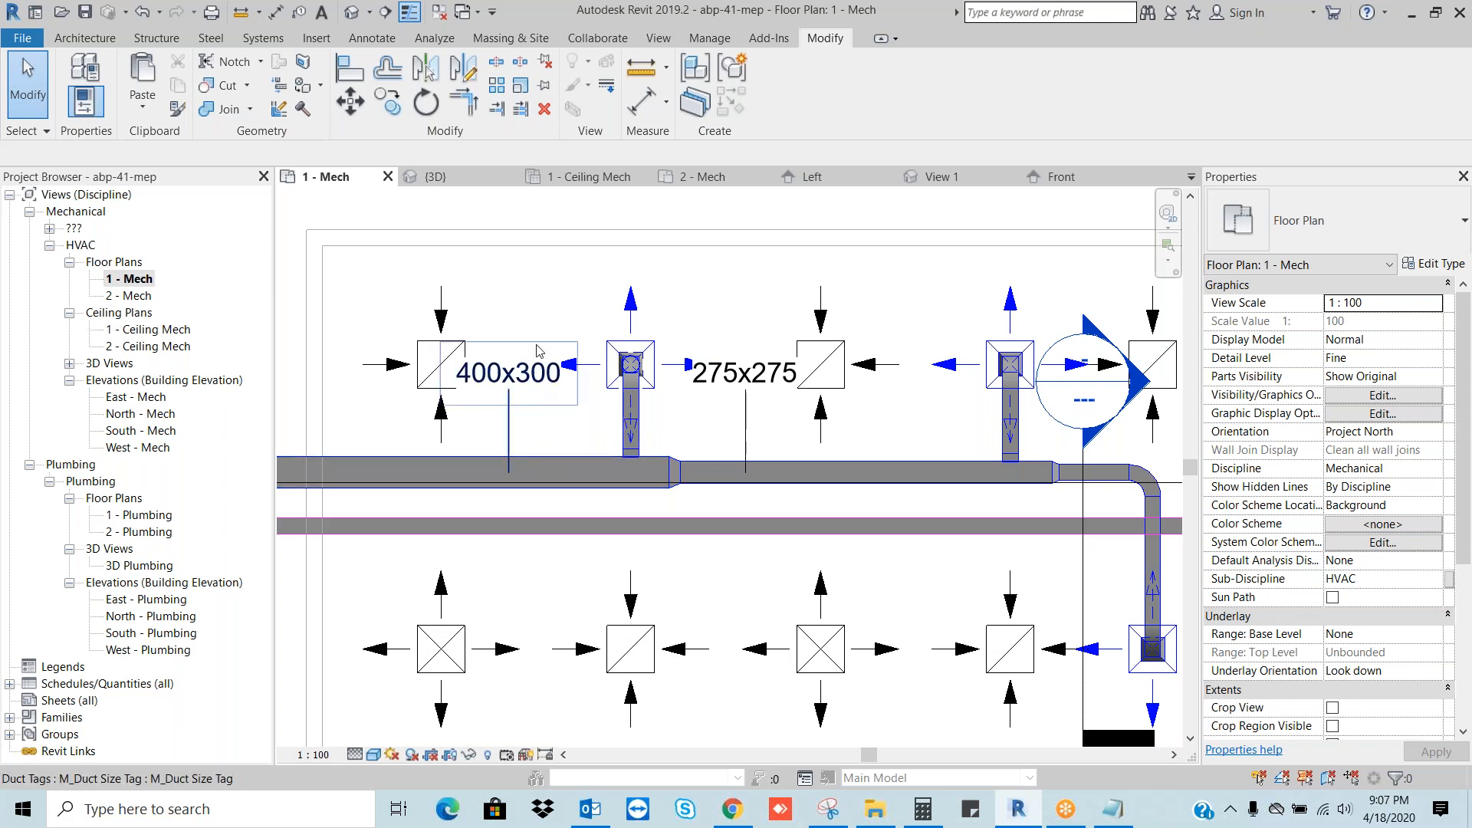
Set the supply main segment between the two upper-row branches to 300 mm wide and 250 mm high.
left_click(765, 467)
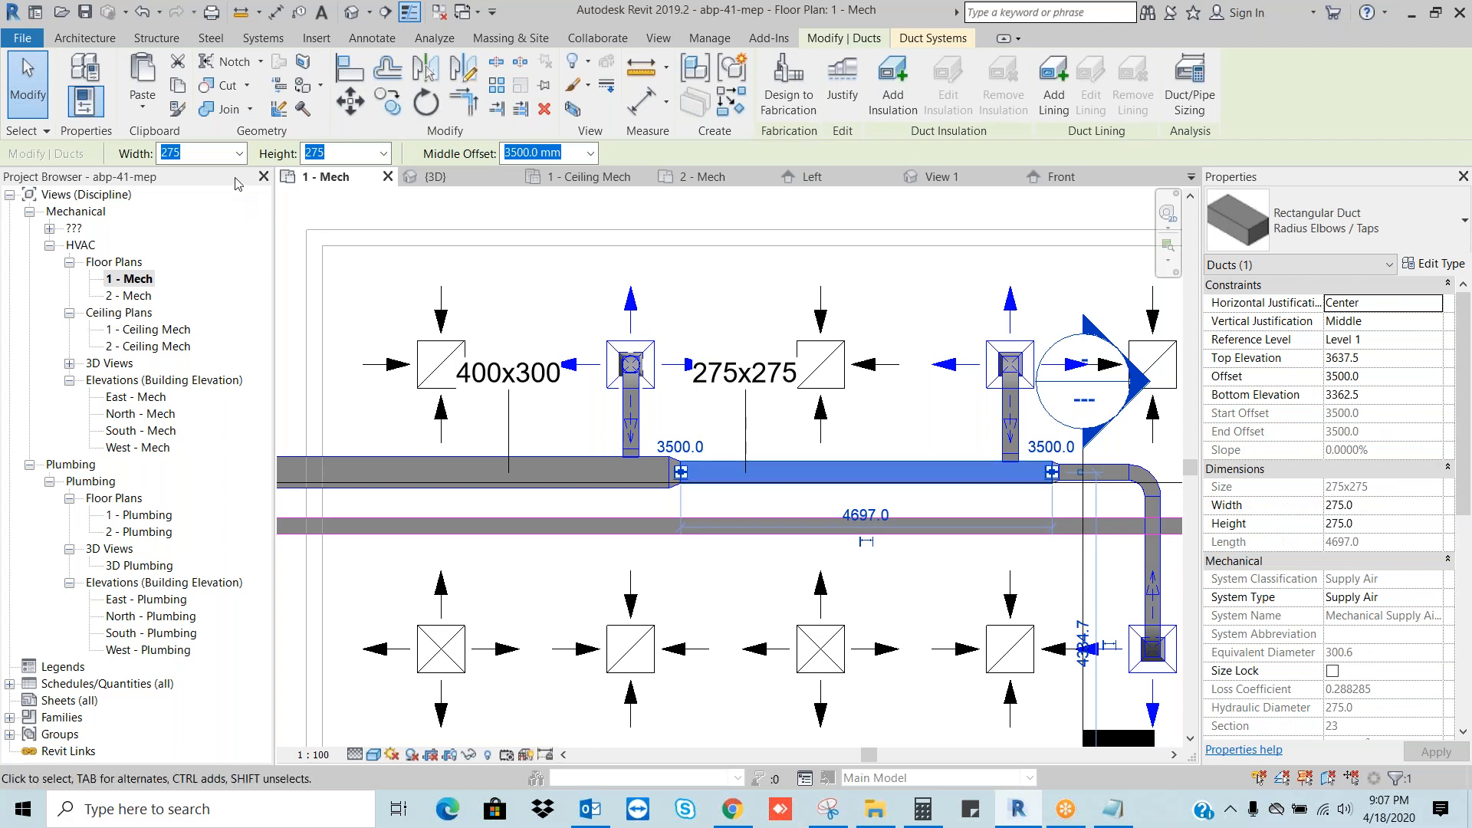
left_click(239, 153)
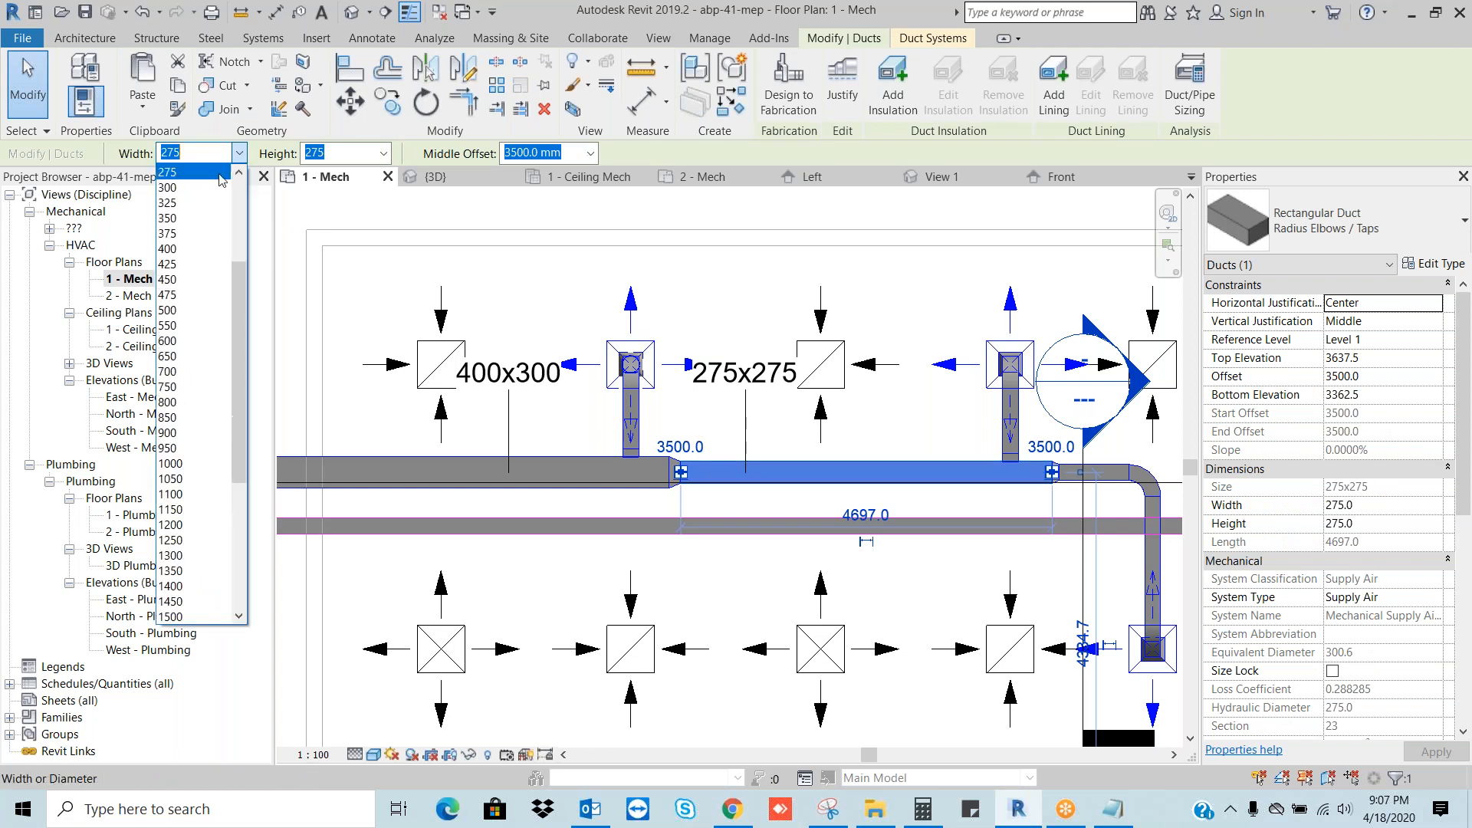
left_click(189, 189)
left_click(385, 154)
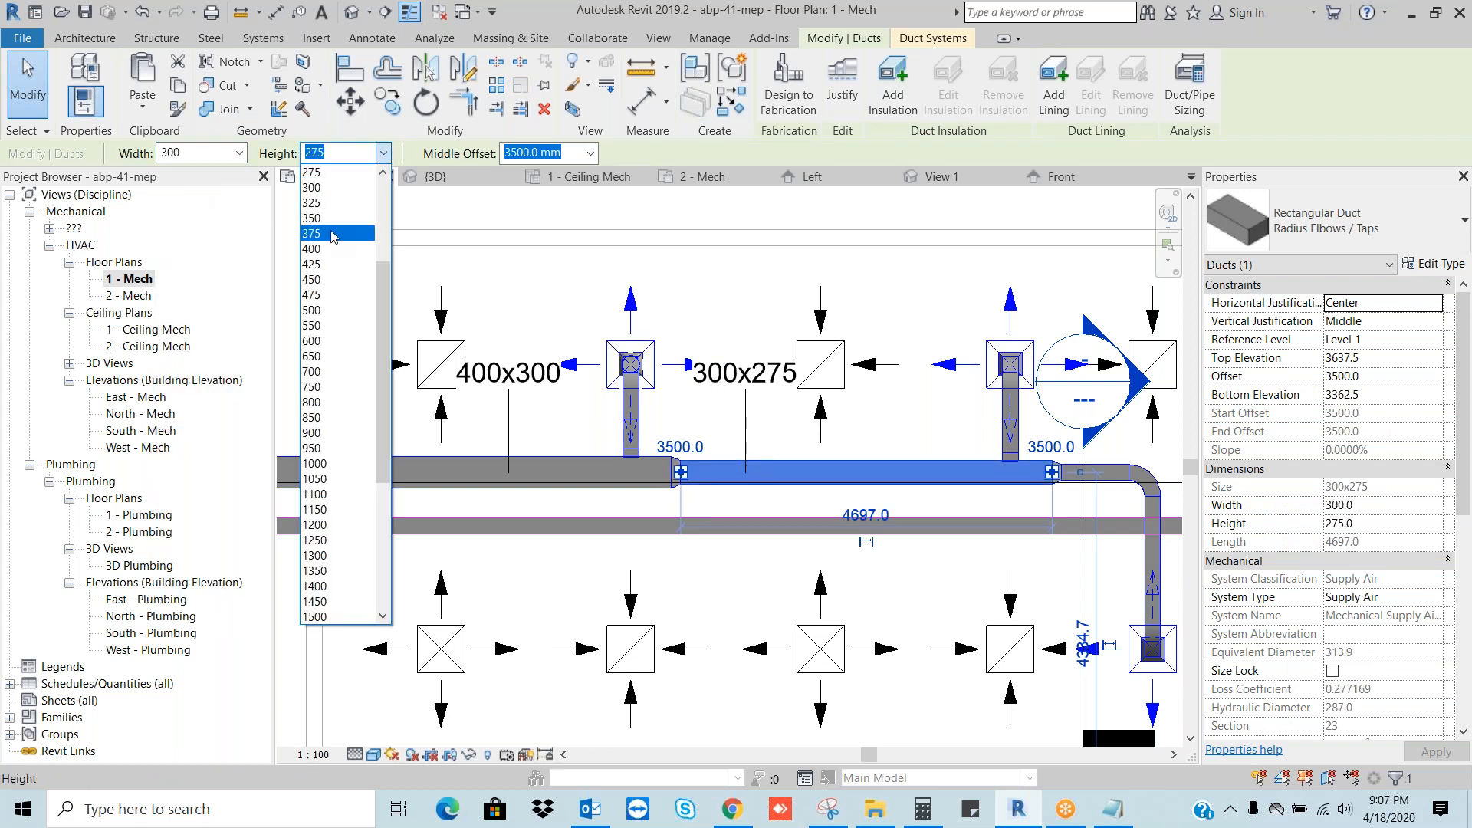
scroll(333, 250, "up", 1)
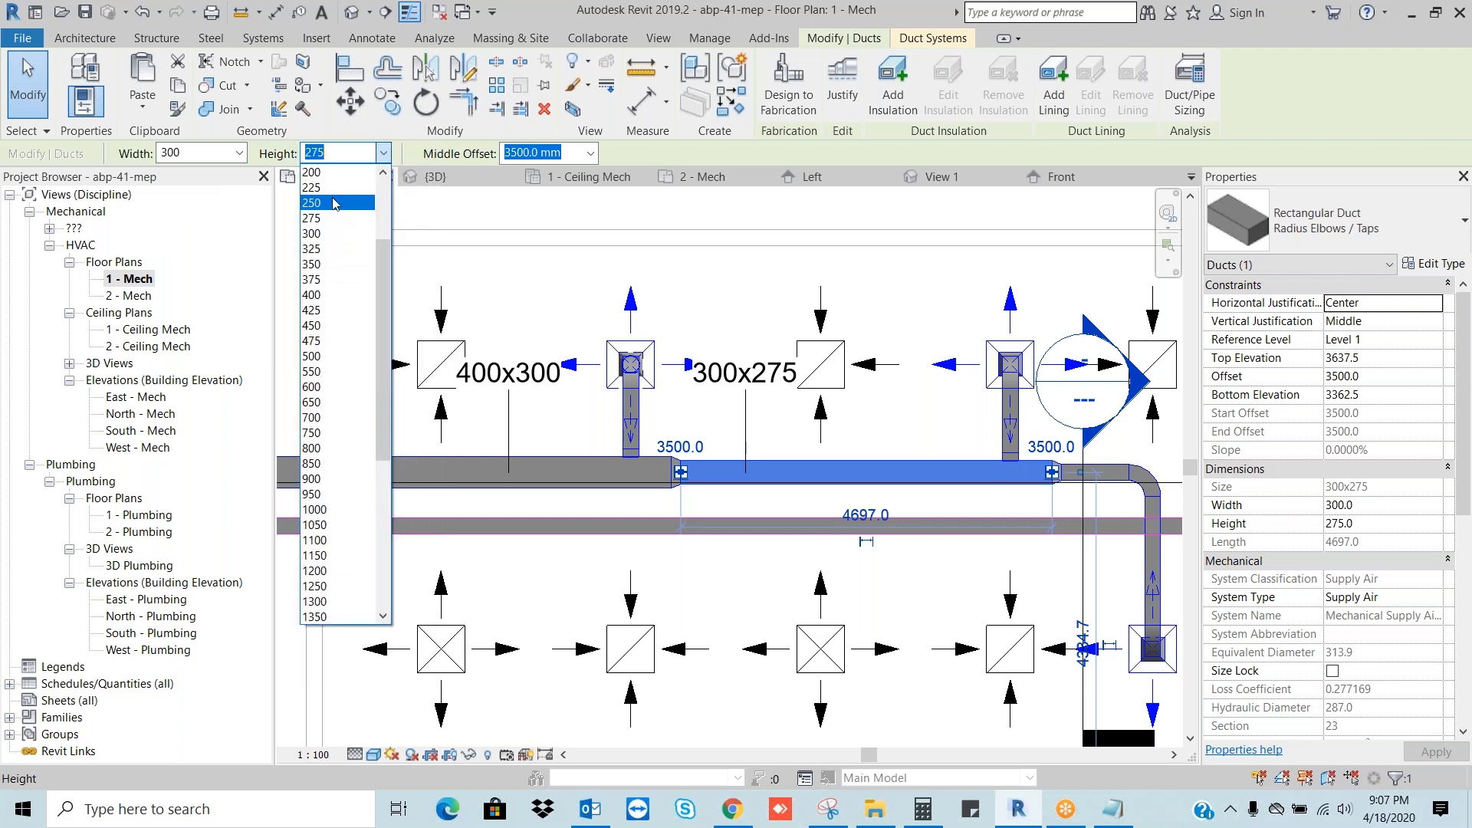
left_click(335, 203)
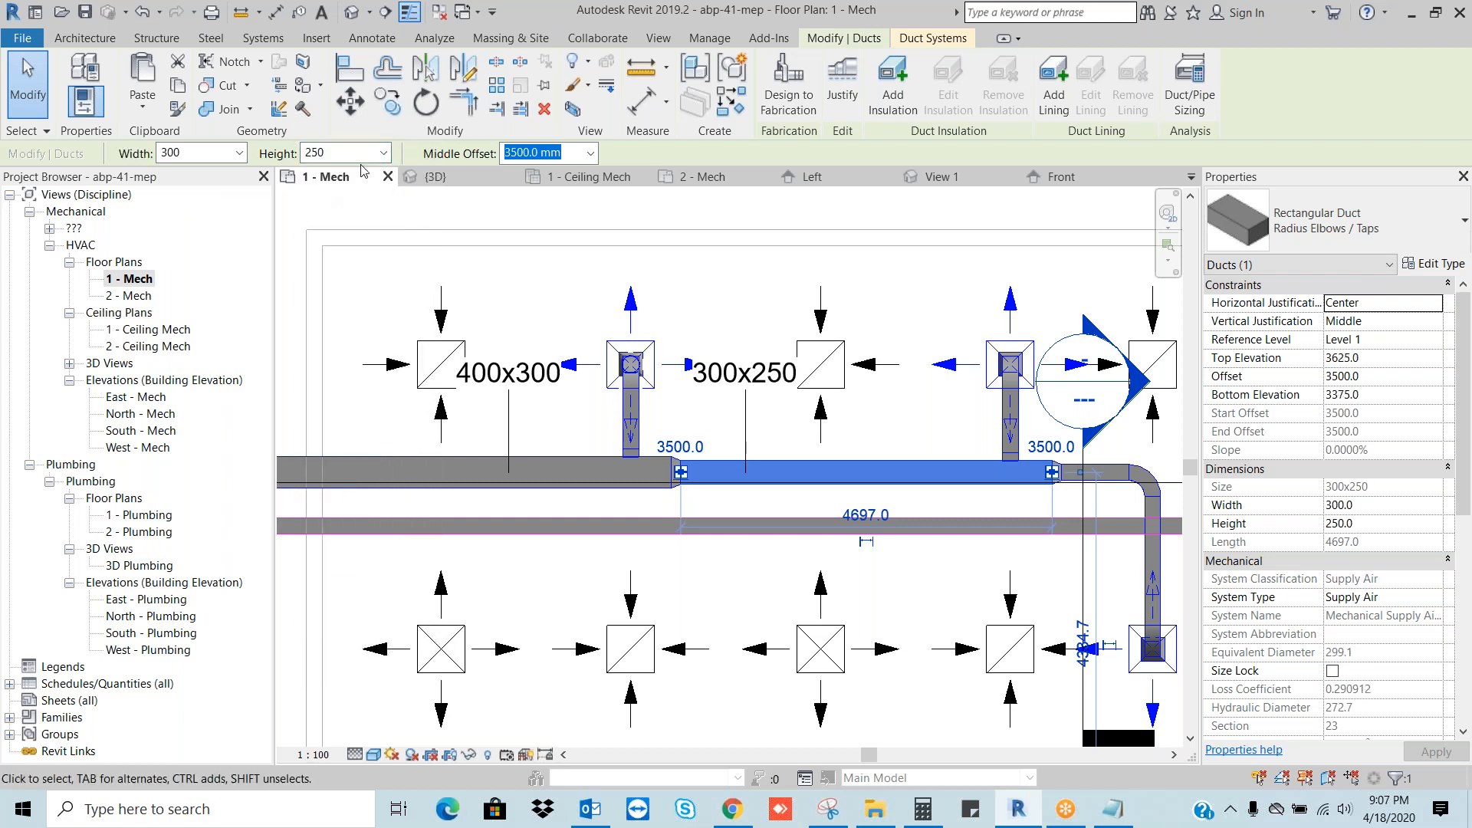
Reduce the height of the supply main segment between the two upper-row branches to 200 mm.
left_click(383, 153)
scroll(349, 197, "up", 1)
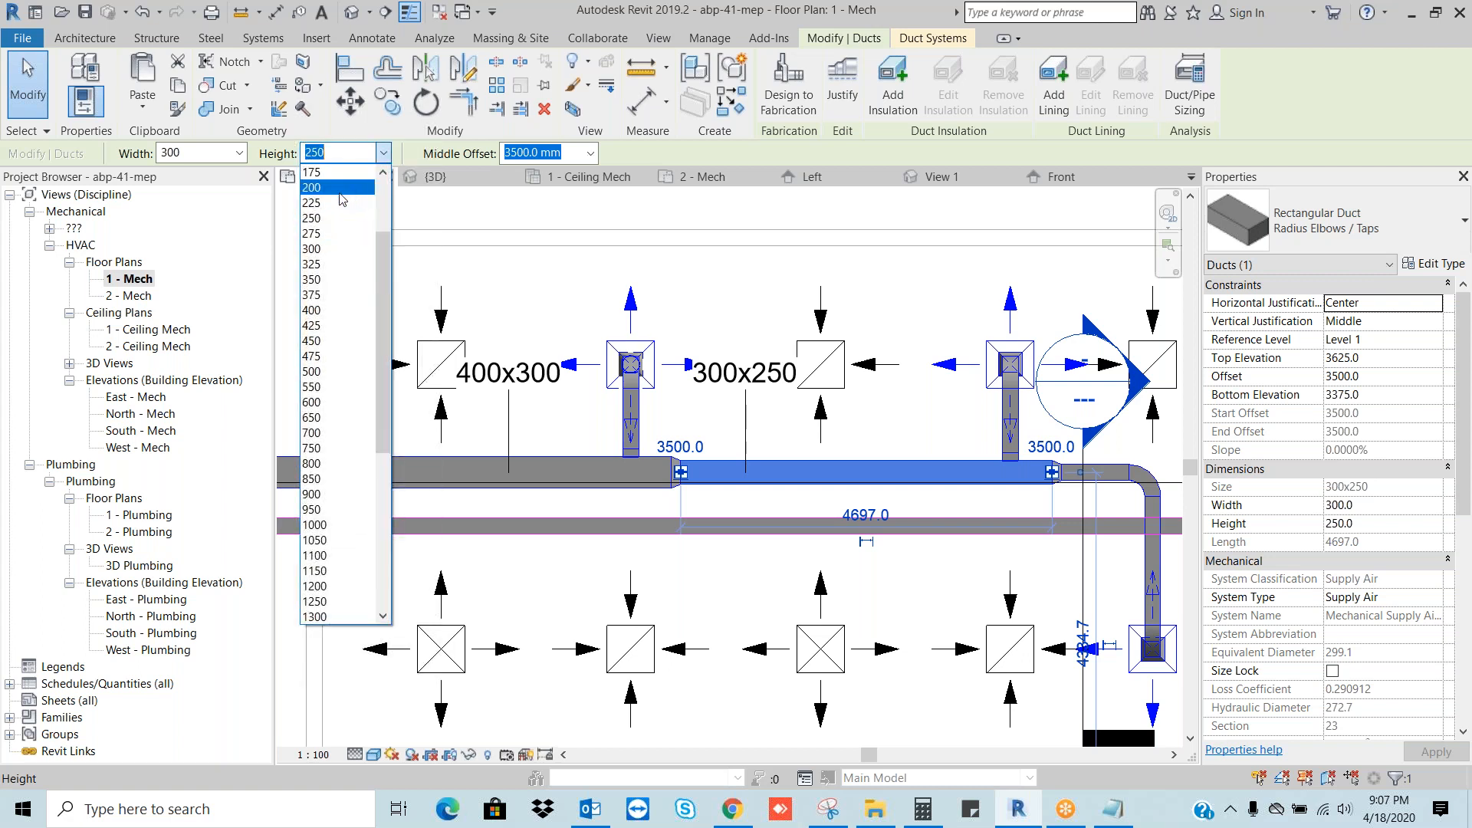
left_click(337, 190)
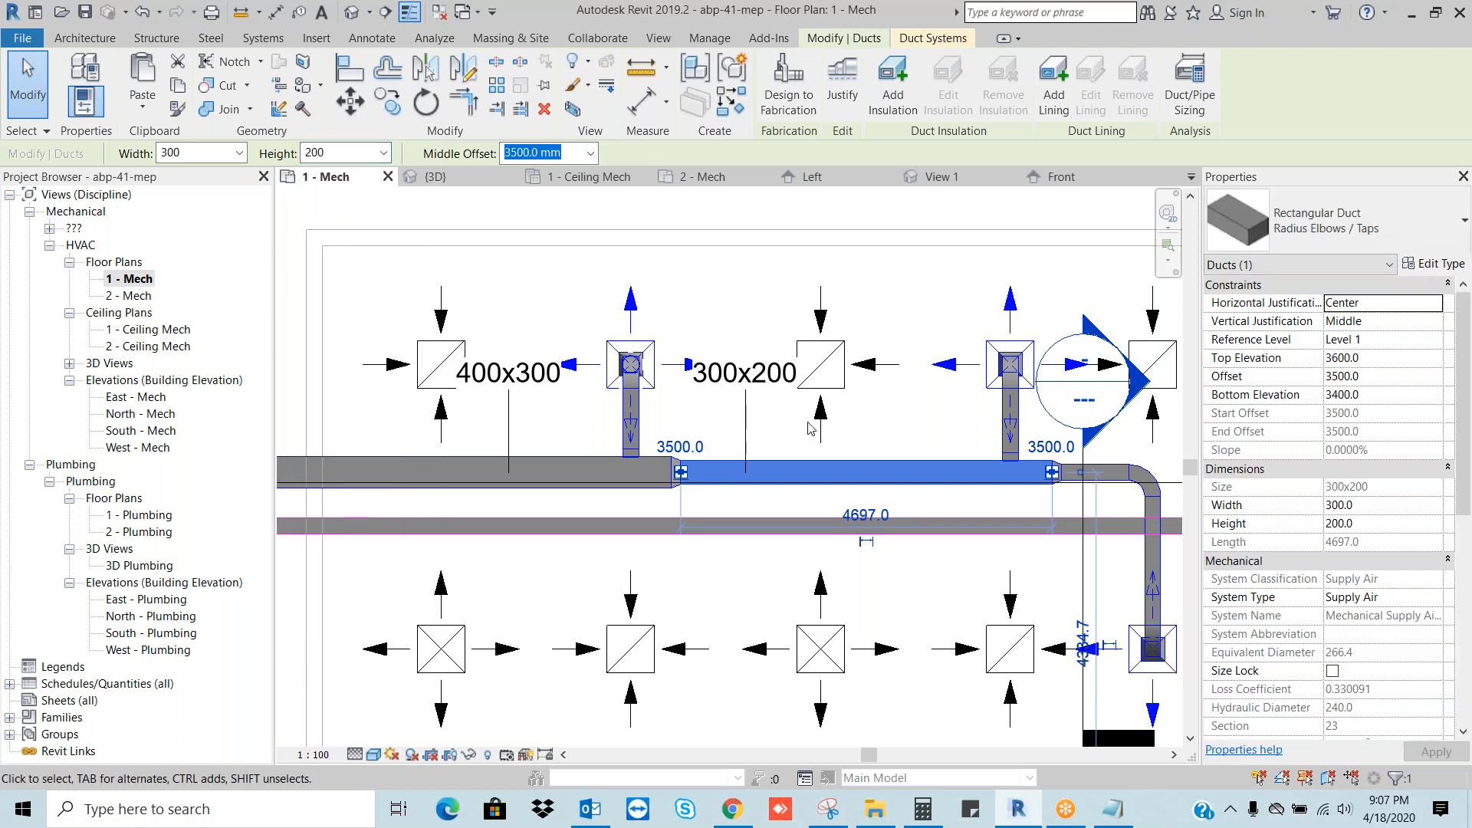
left_click(872, 429)
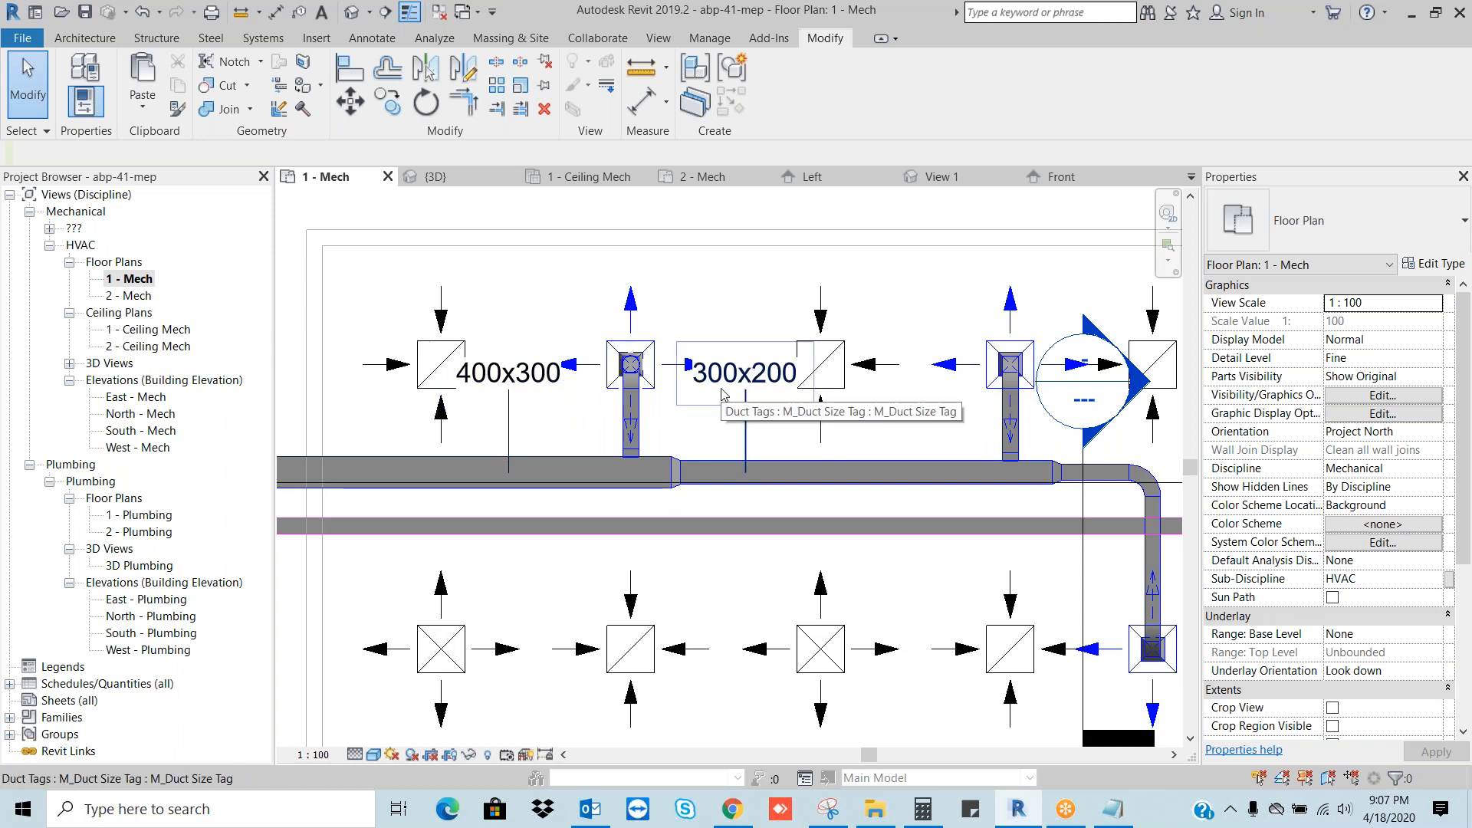
Delete the elbow at the end of the supply main and set the height of its two adjoining ducts to 150 mm.
middle_click_drag(839, 403, 611, 333)
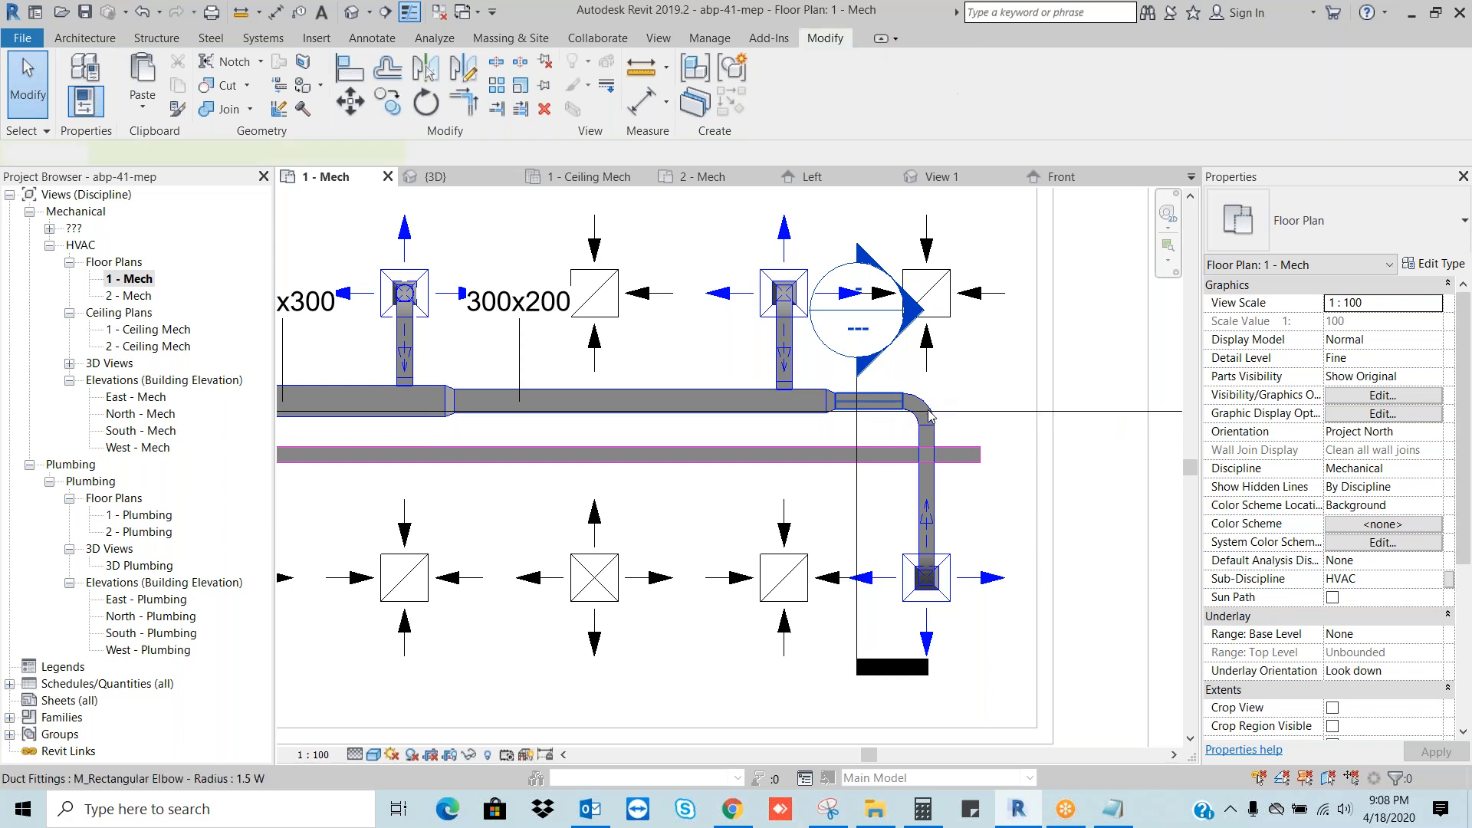
scroll(929, 414, "up", 2)
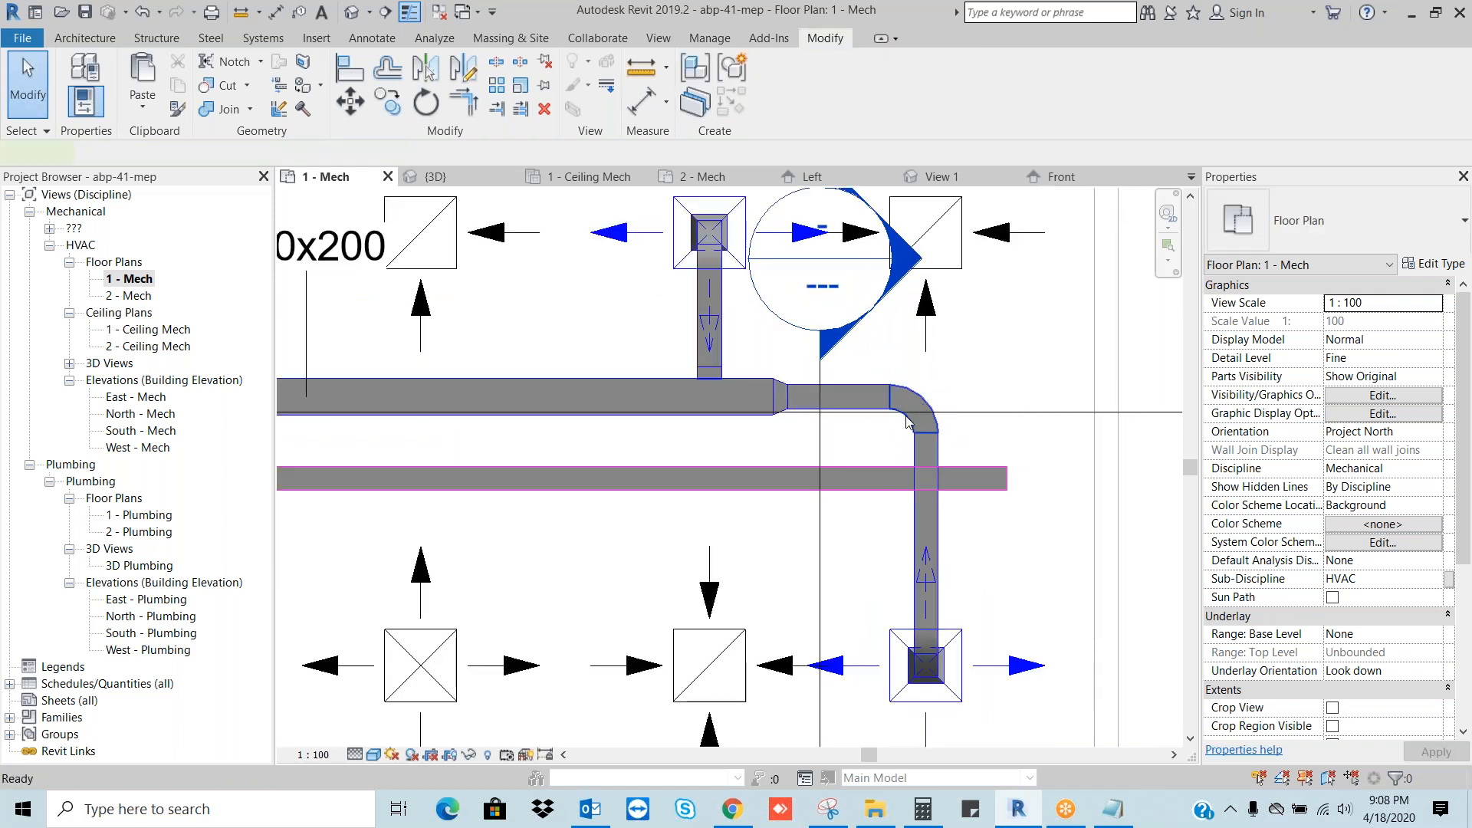
key("Delete")
left_click(942, 452)
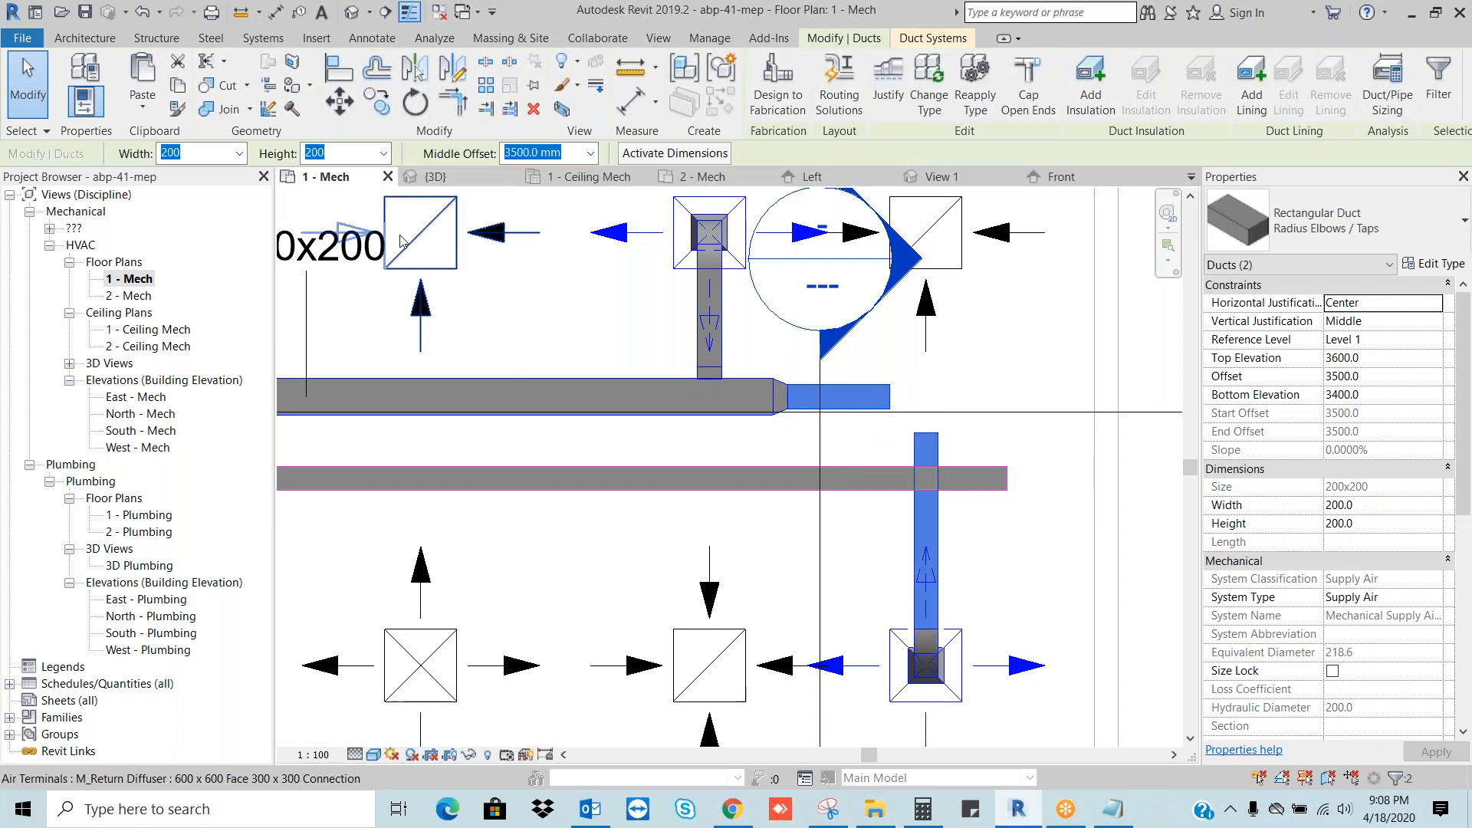
left_click(383, 155)
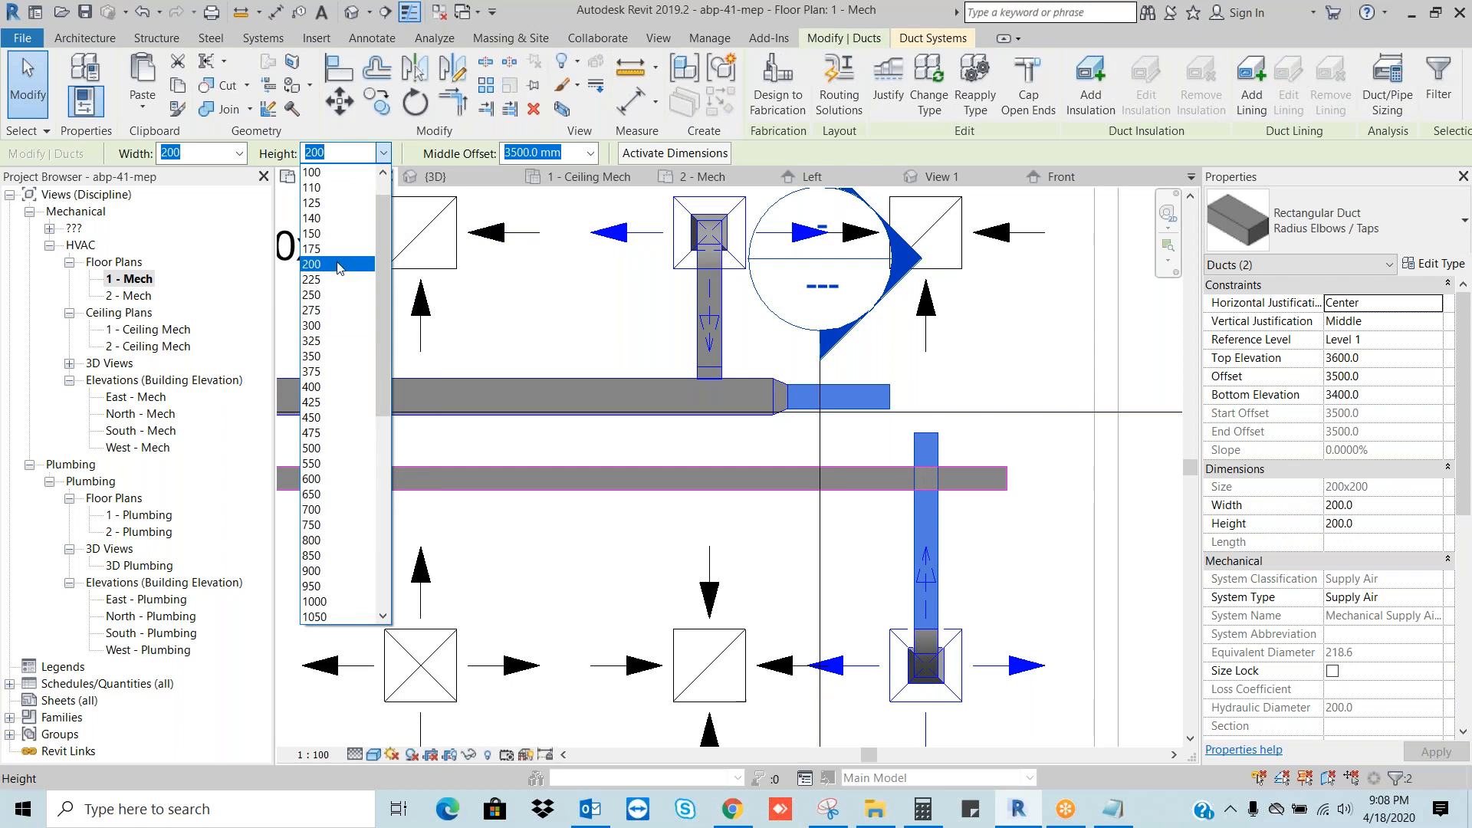
left_click(332, 239)
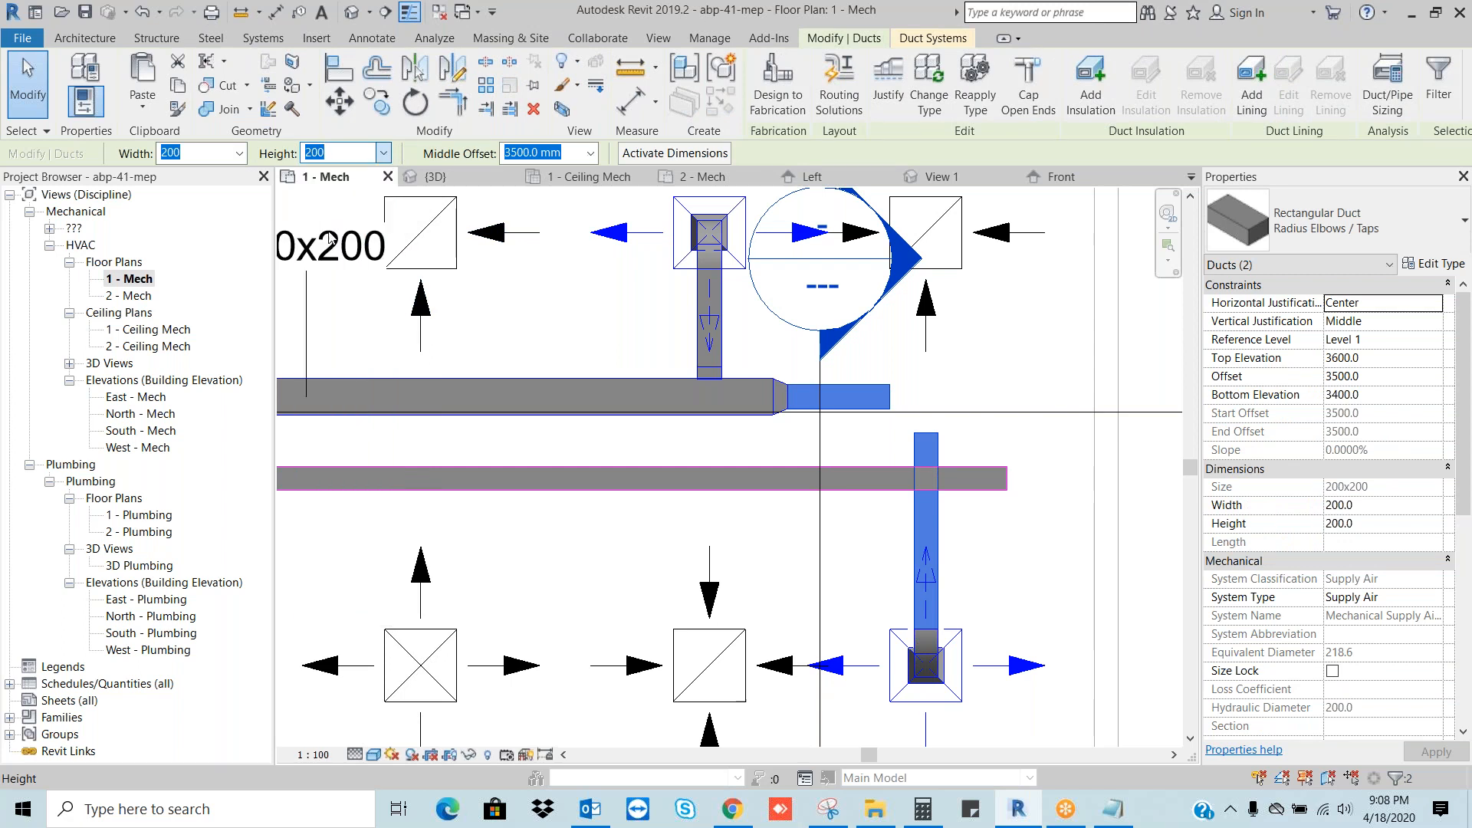
left_click(963, 381)
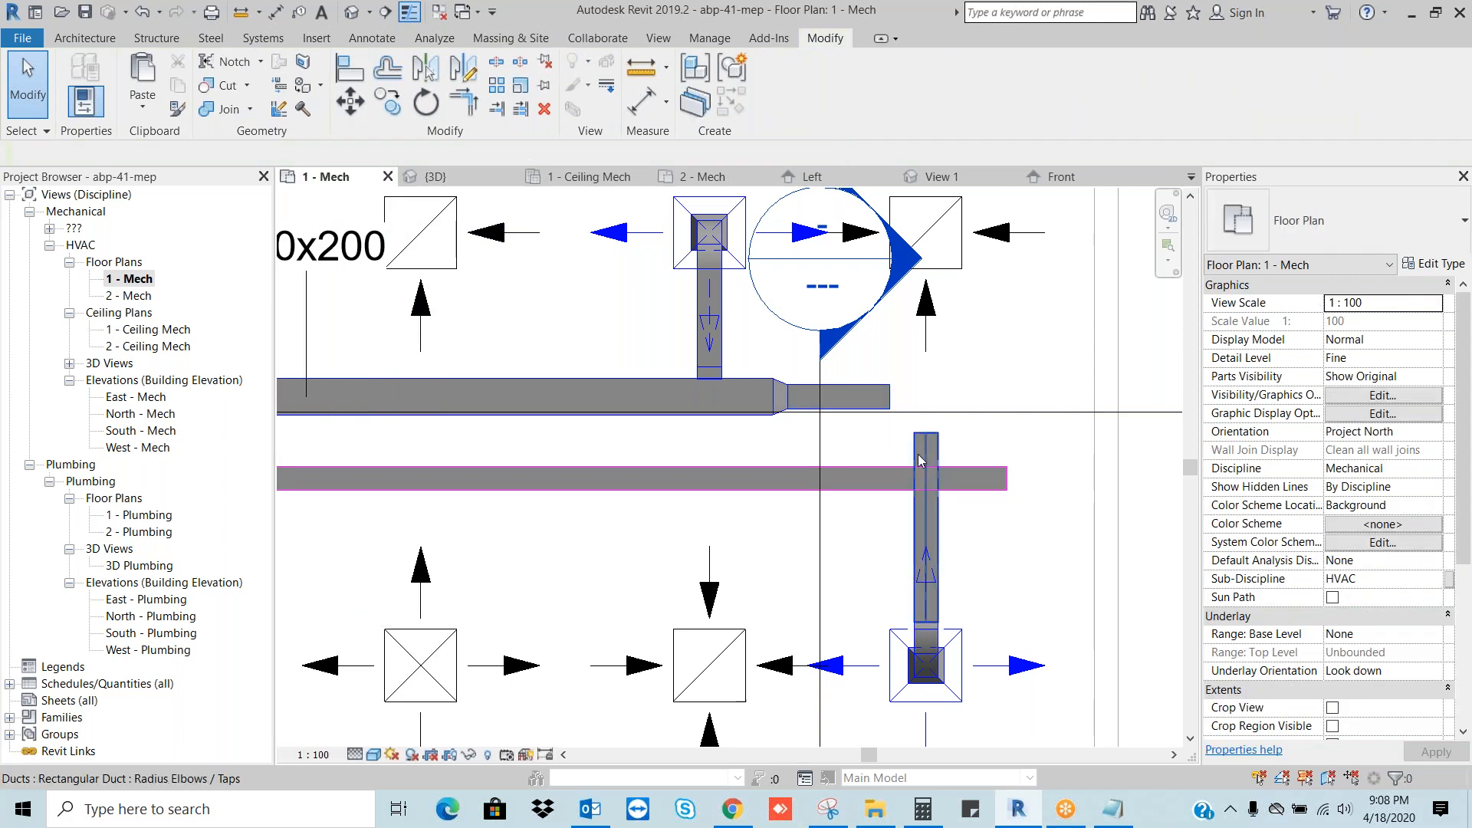
Join the end of the supply main to the lower-row diffuser's duct with Trim/Extend to Corner.
key("t")
key("r")
left_click(868, 399)
left_click(909, 460)
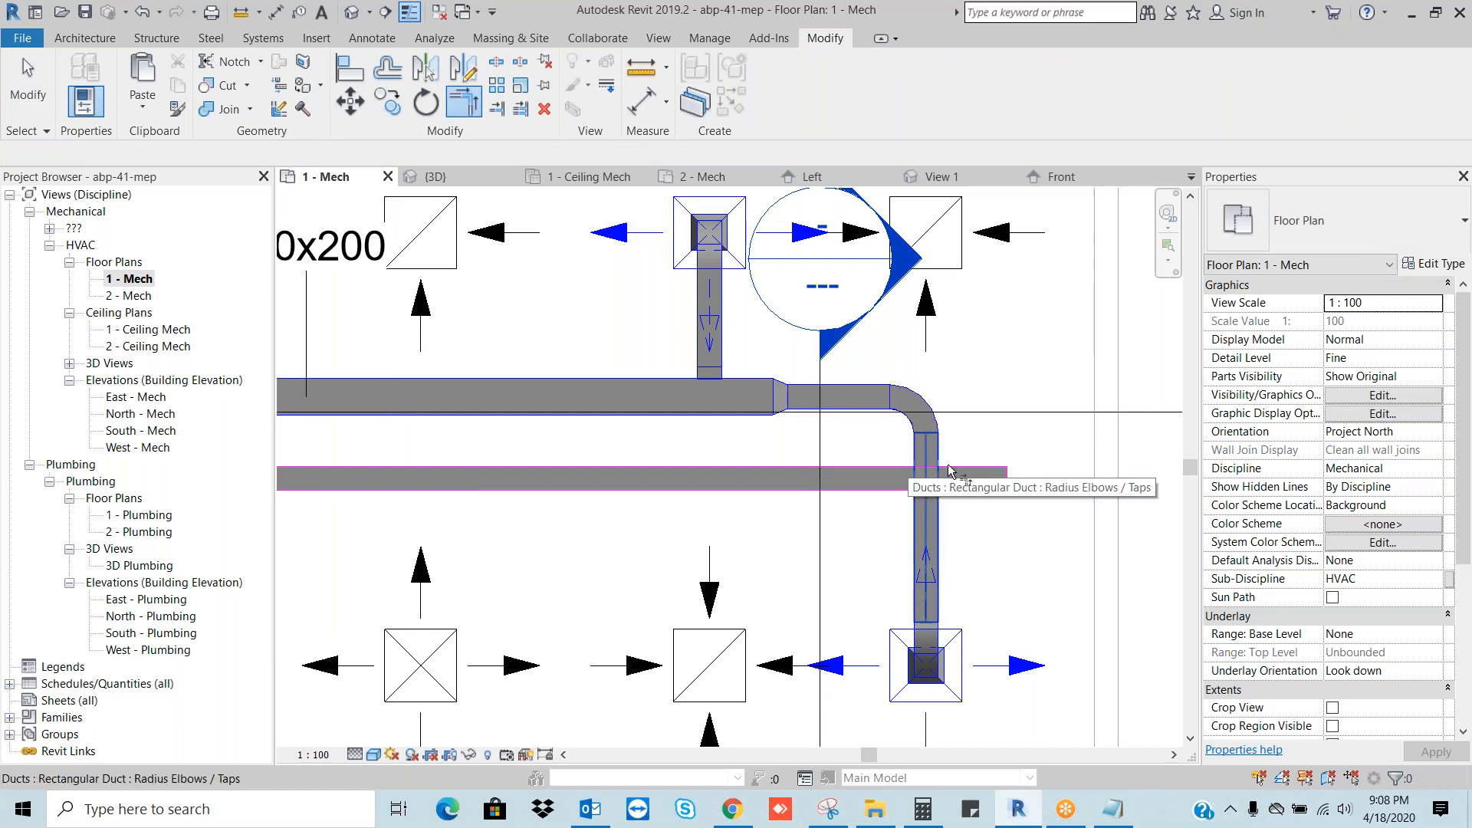
Shift the horizontal section line between the supply and return mains and shorten its far clip to about 1188 mm.
scroll(949, 469, "down", 5)
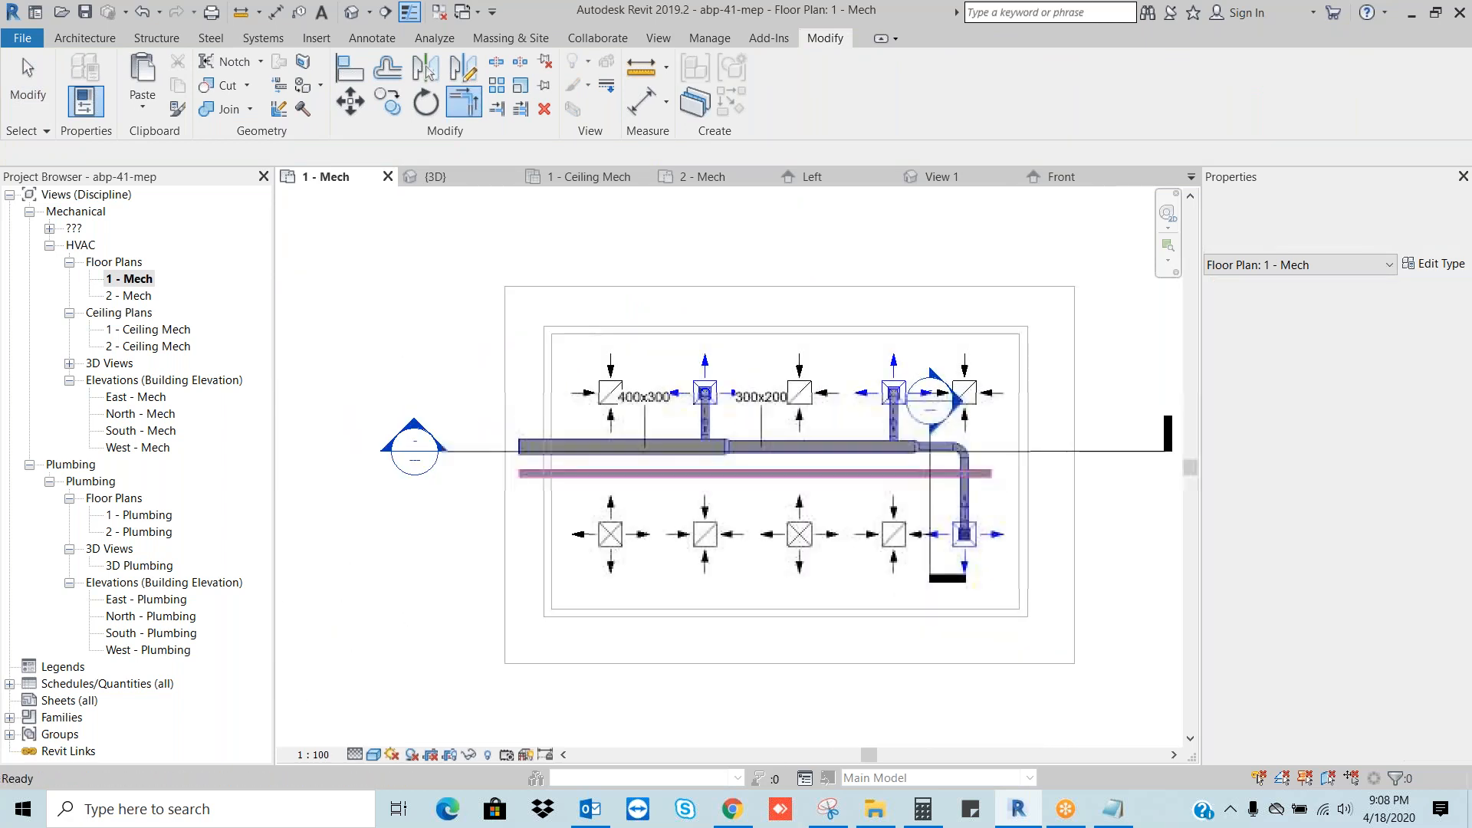
left_click(987, 453)
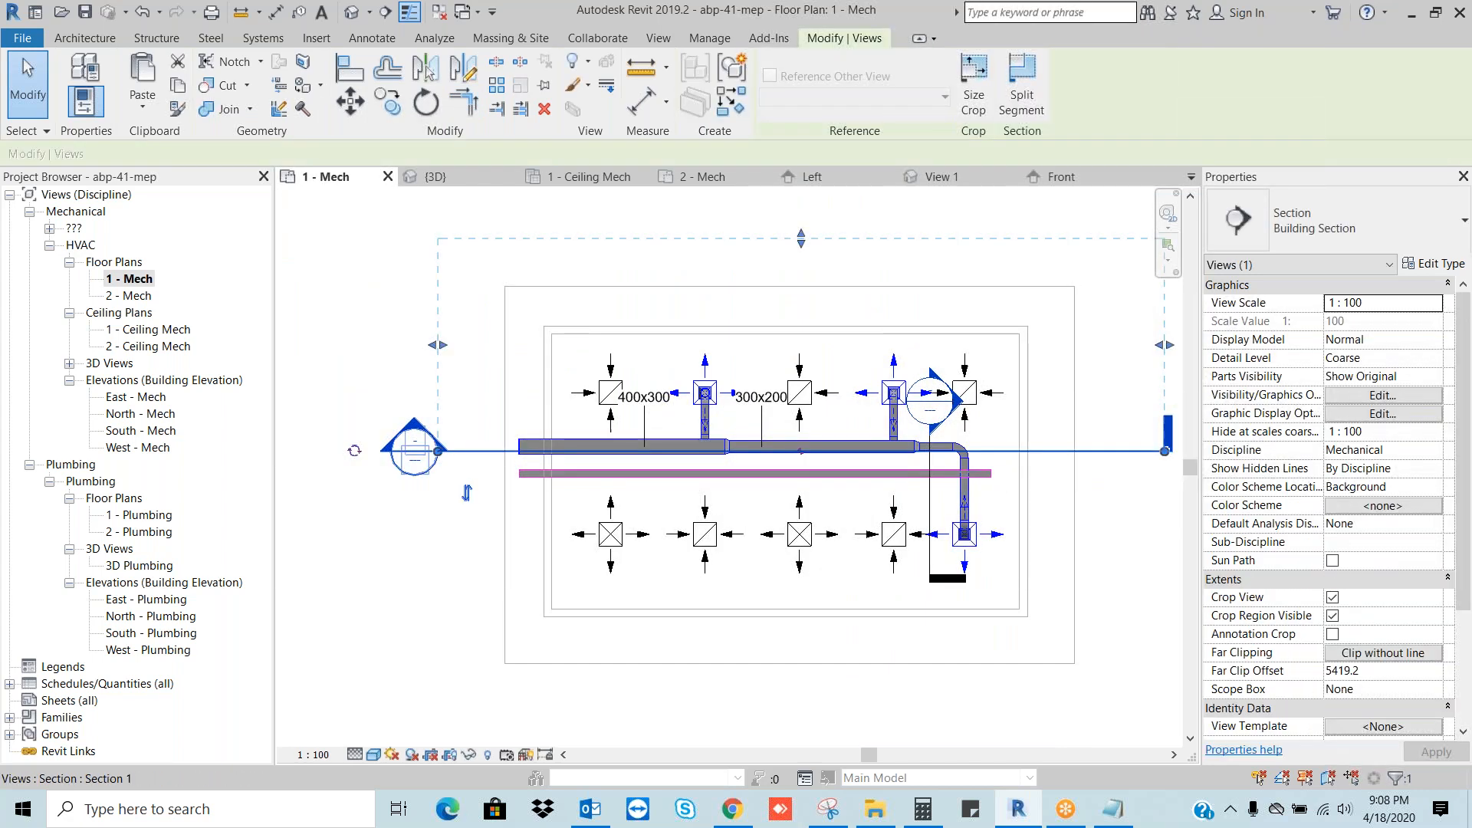
key("Down")
key("Down")
key("Down")
left_click_drag(801, 252, 807, 419)
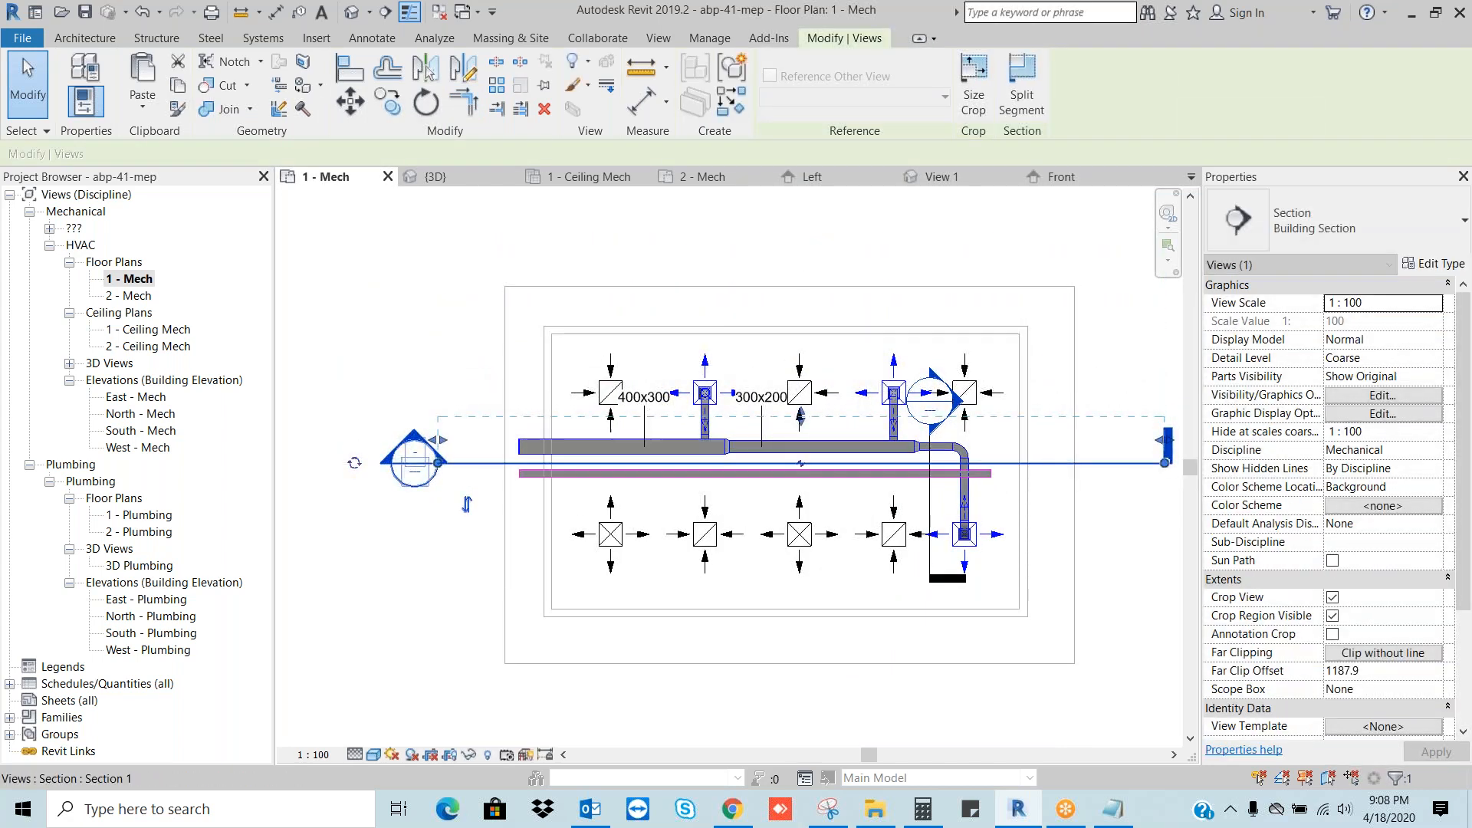
Open the view of the horizontal section and set it to Fine detail level with the Shaded visual style.
right_click(1060, 462)
left_click(1108, 128)
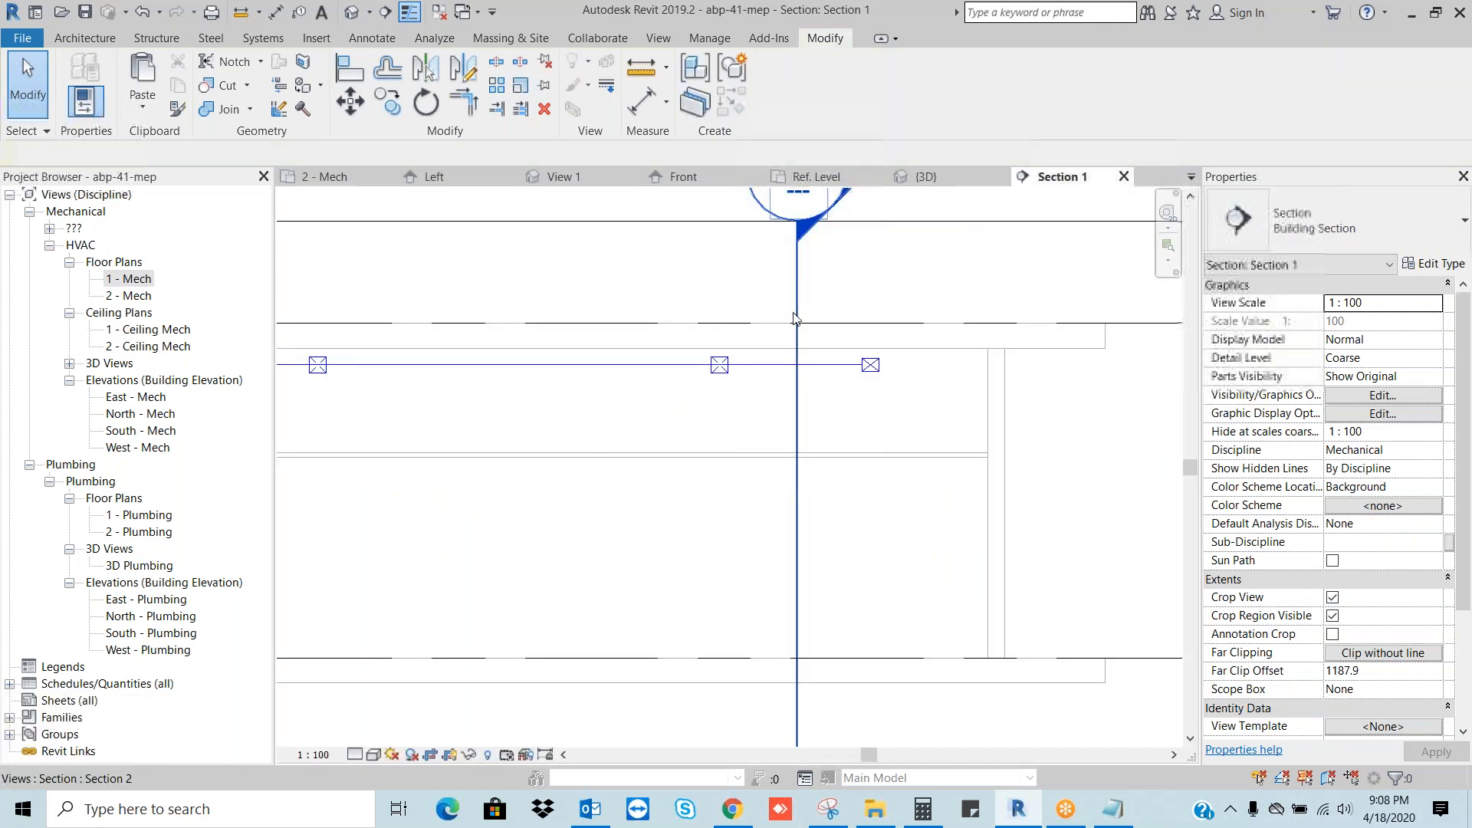
left_click(355, 753)
left_click(375, 732)
left_click(374, 754)
left_click(419, 678)
Examine the duct transitions and height changes along the supply main in the section view.
scroll(1017, 458, "down", 1)
middle_click_drag(652, 421, 1051, 456)
scroll(738, 434, "up", 2)
middle_click_drag(933, 463, 430, 473)
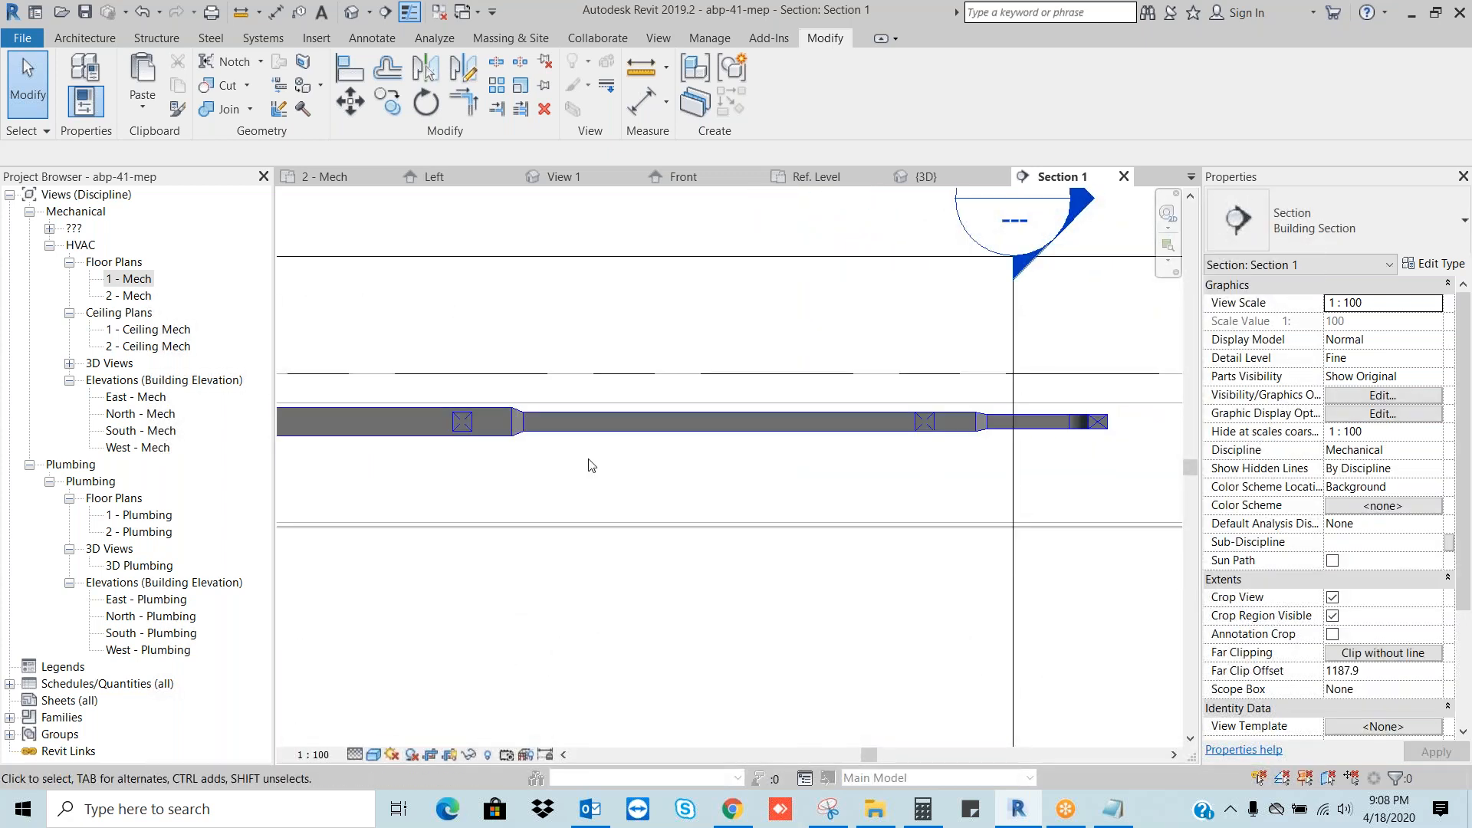
scroll(532, 434, "up", 1)
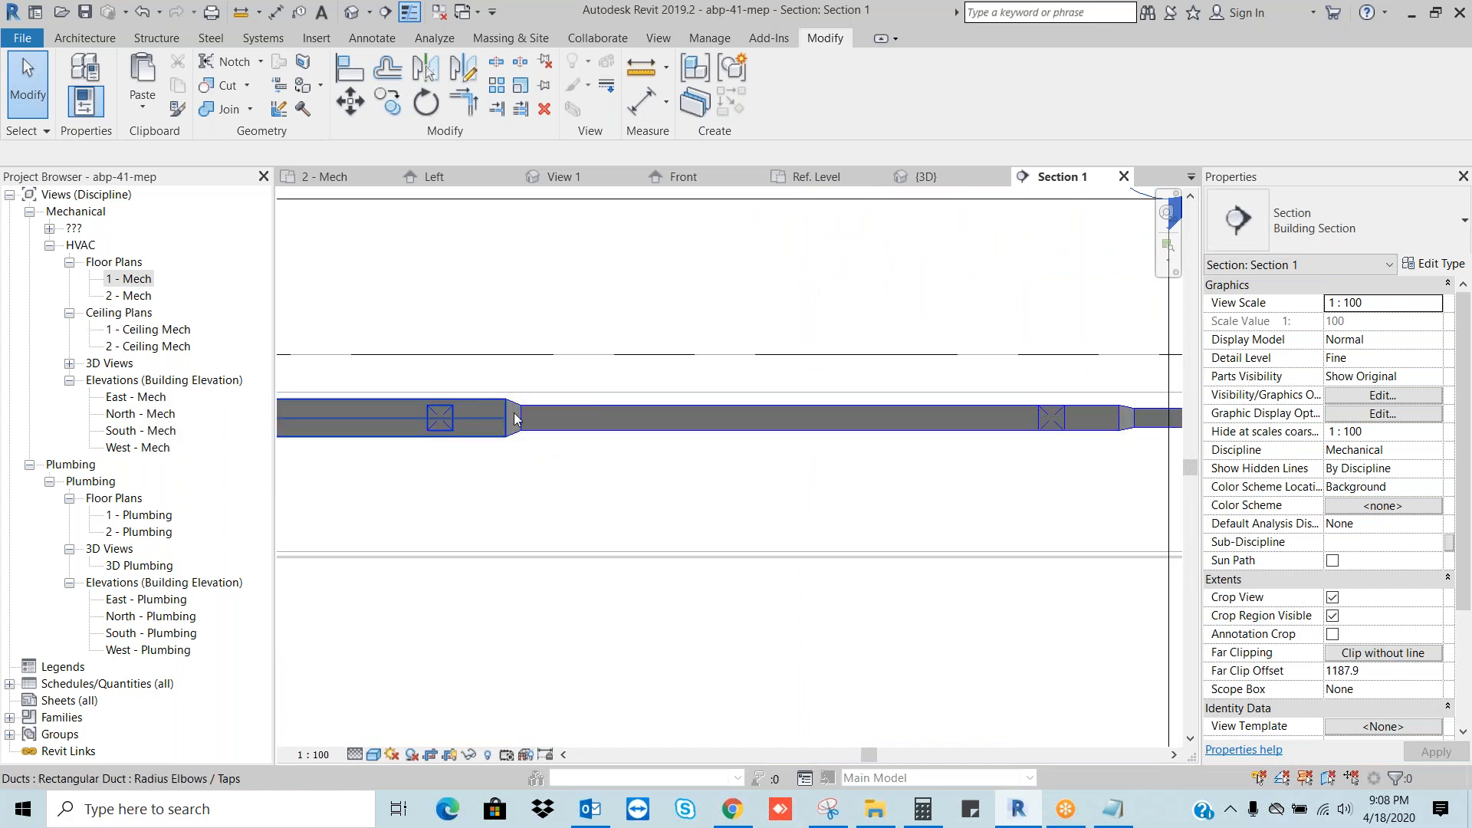
scroll(680, 424, "down", 1)
scroll(680, 431, "down", 1)
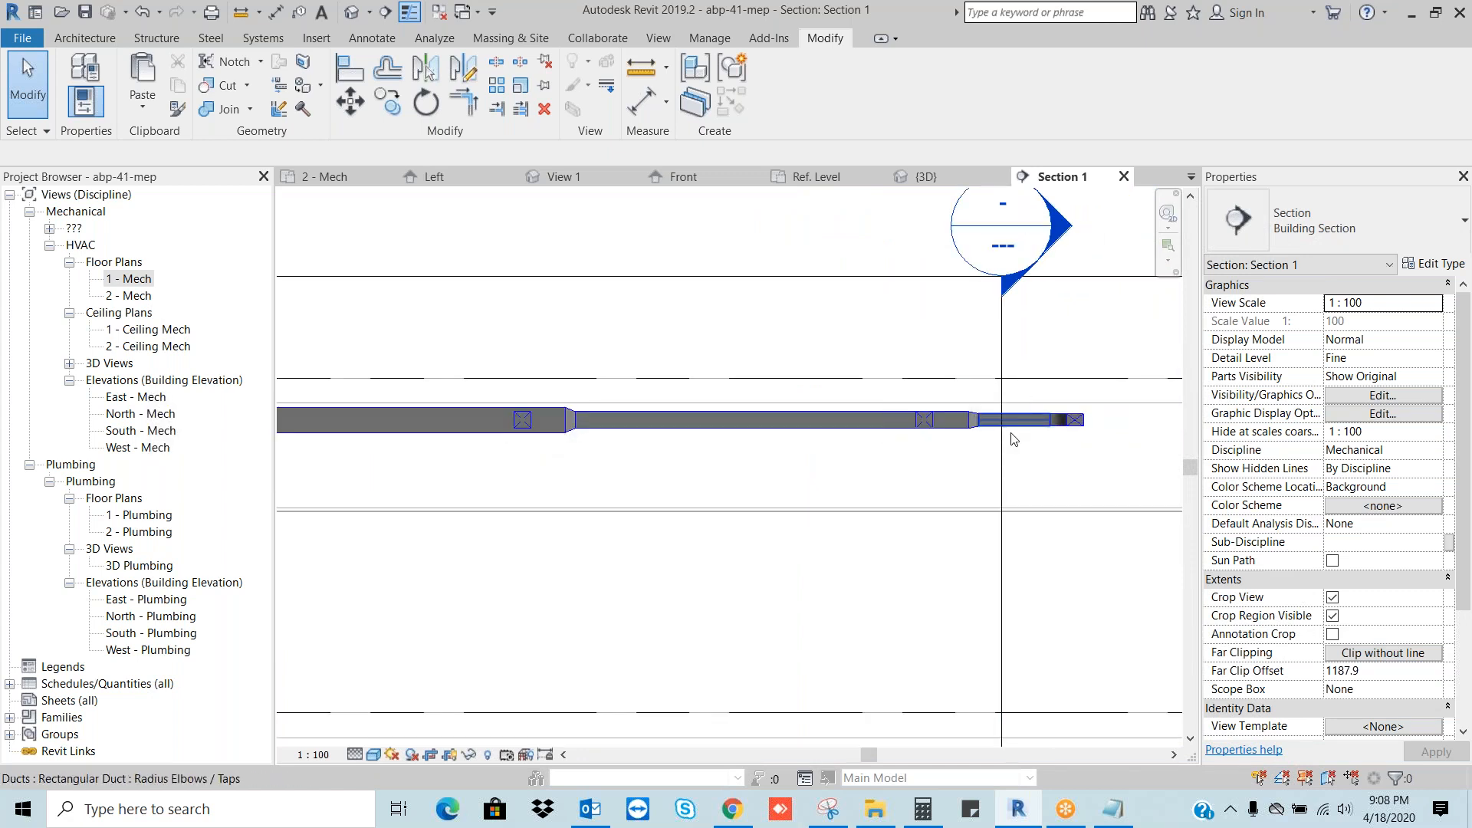
scroll(970, 420, "up", 1)
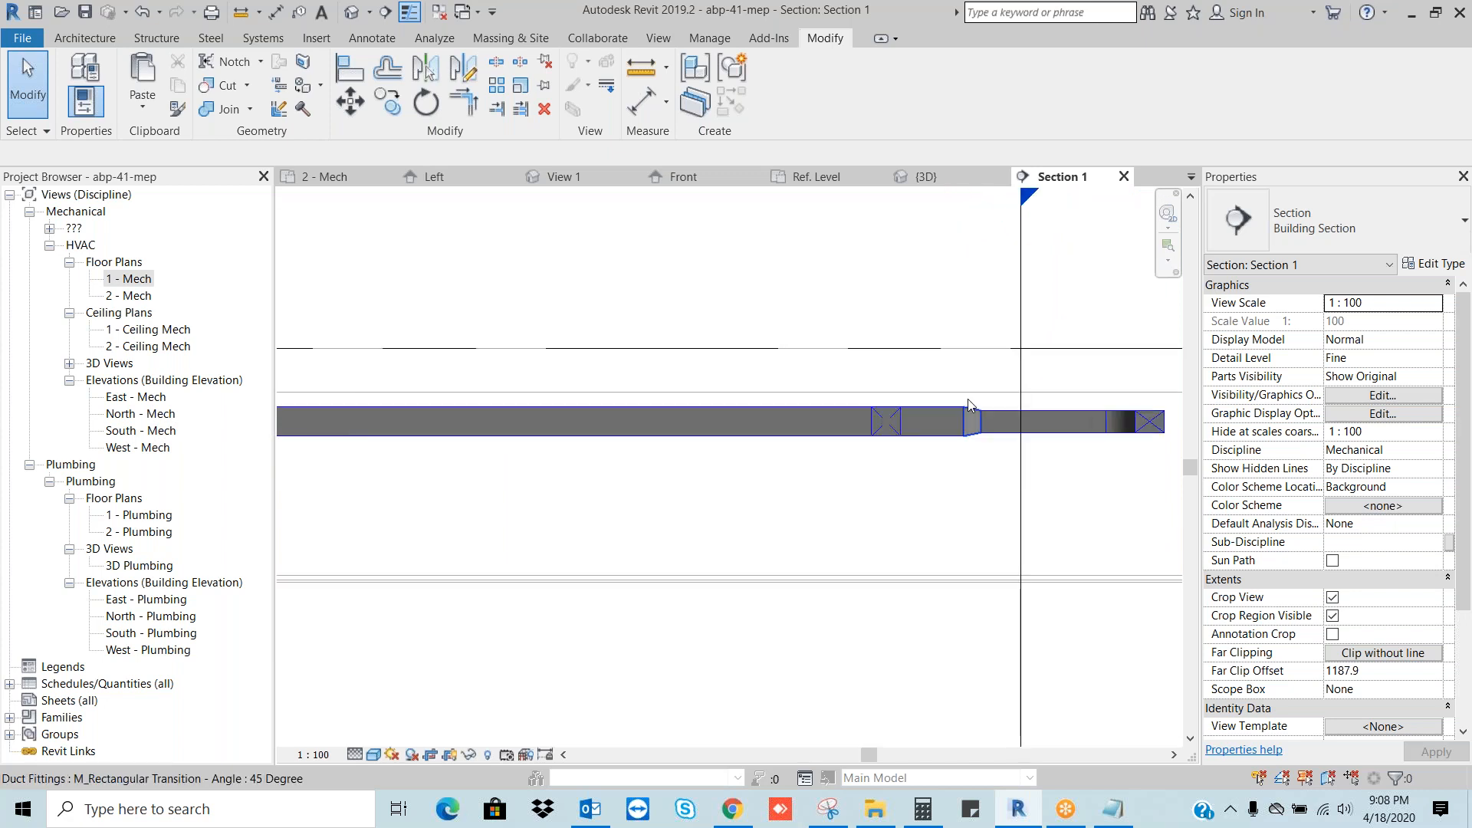
mouse_move(963, 397)
middle_mouse_down()
mouse_move(972, 437)
mouse_move(961, 429)
middle_mouse_up()
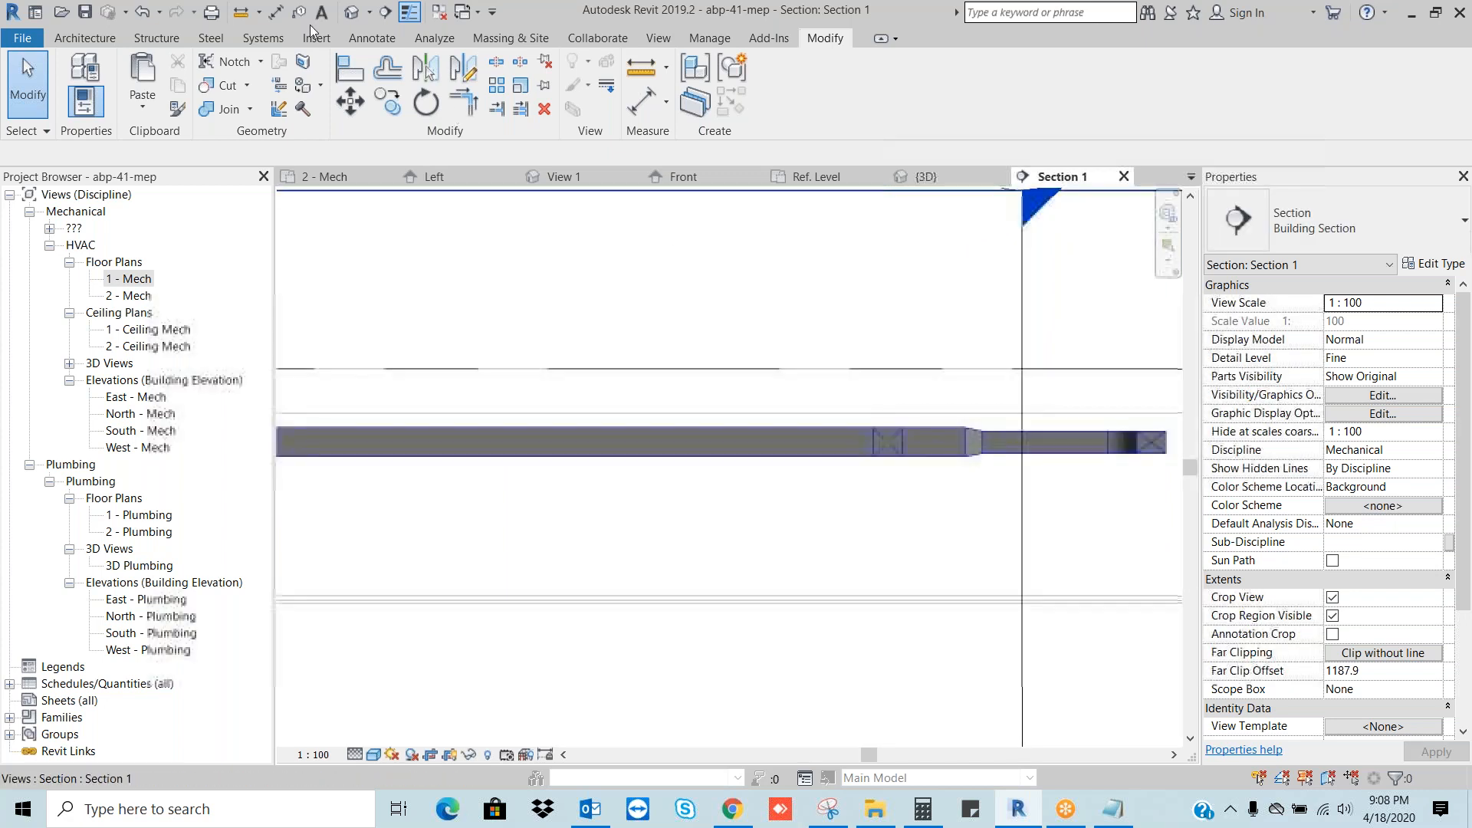
Check the mains in the 3D view and return to the 1 - Mech floor plan to inspect the first supply transition.
left_click(350, 13)
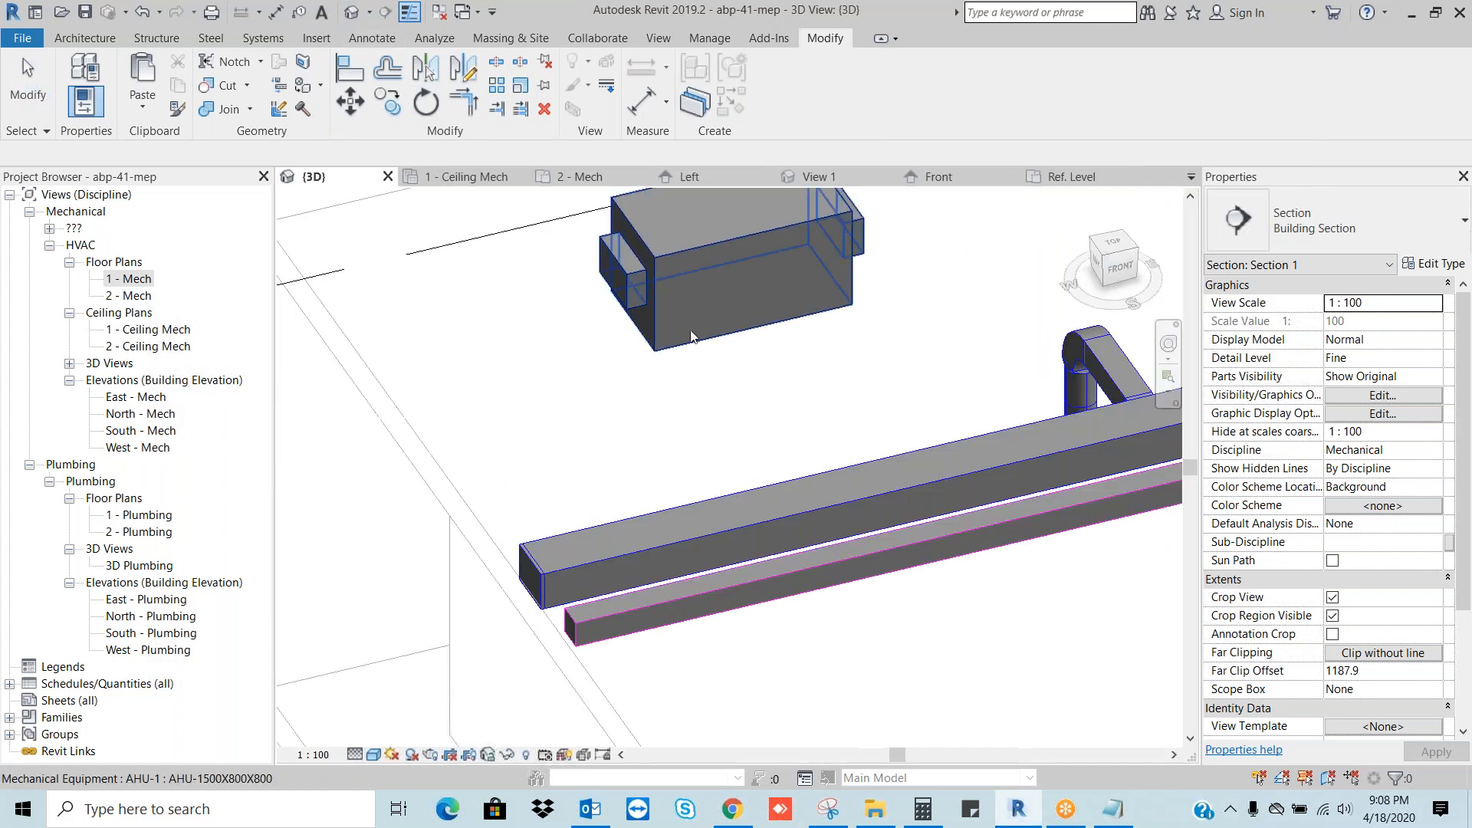
left_click(126, 280)
double_click(124, 281)
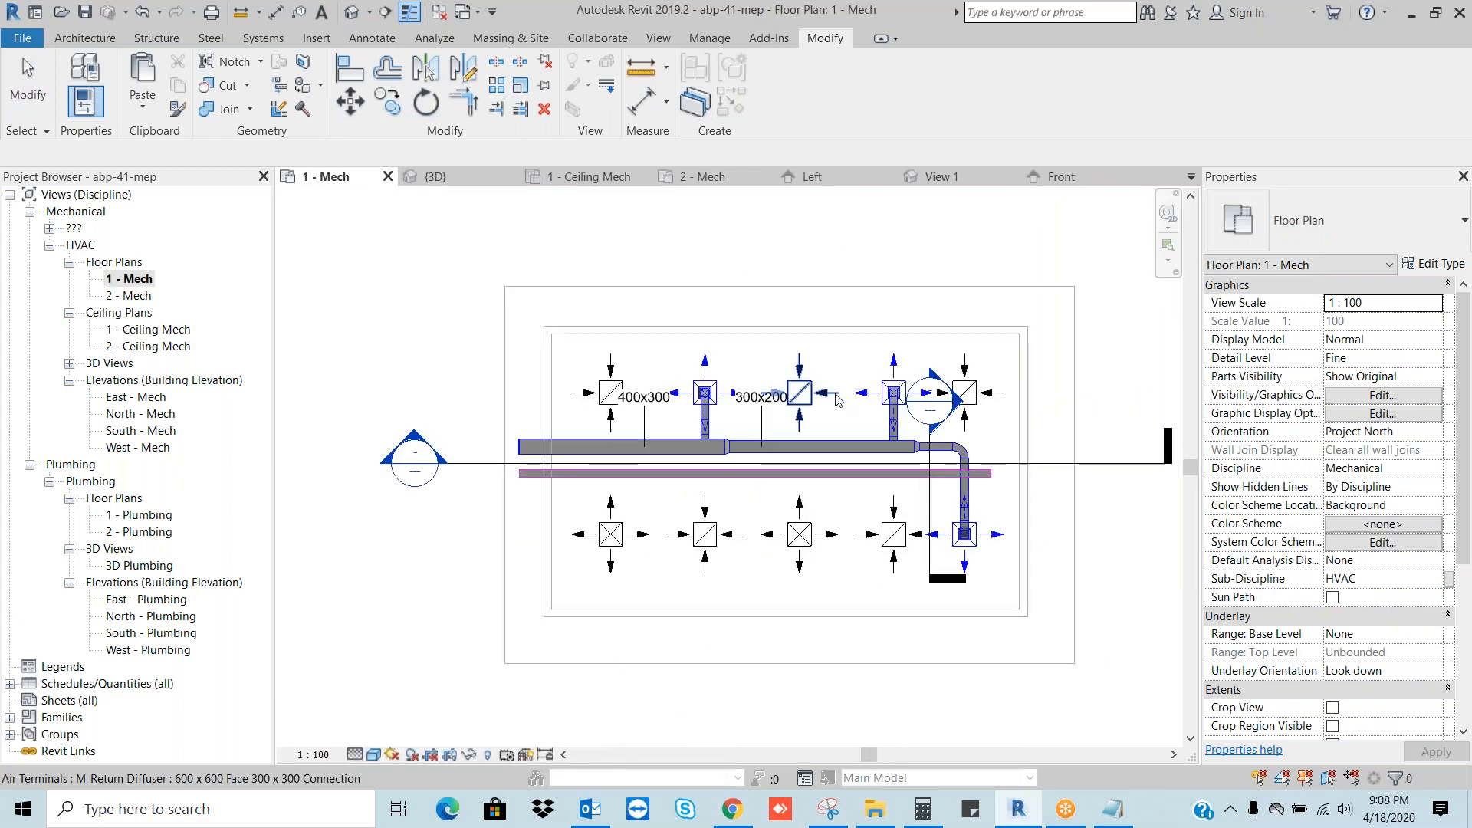
scroll(780, 440, "up", 5)
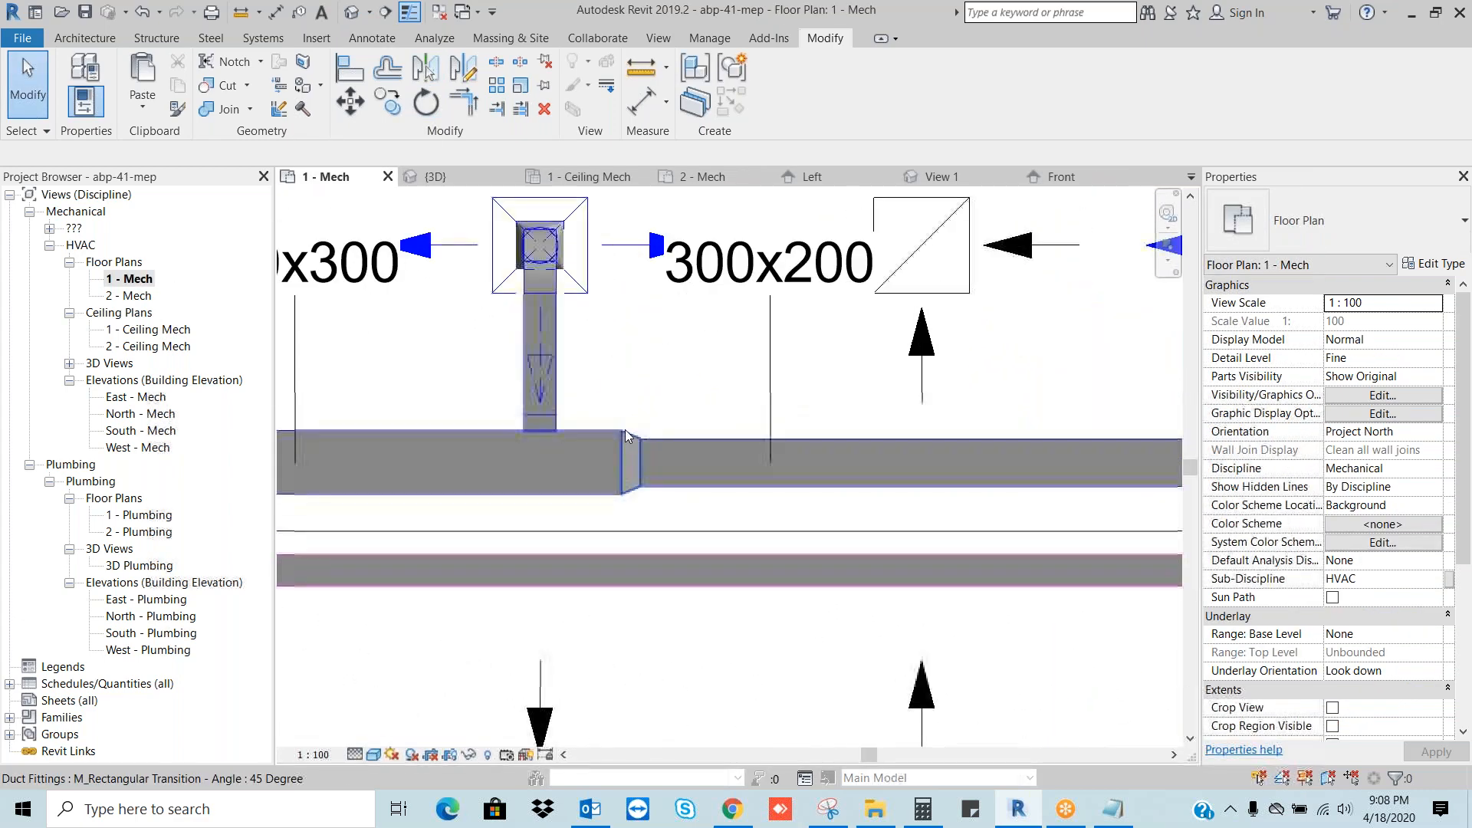
scroll(645, 478, "down", 2)
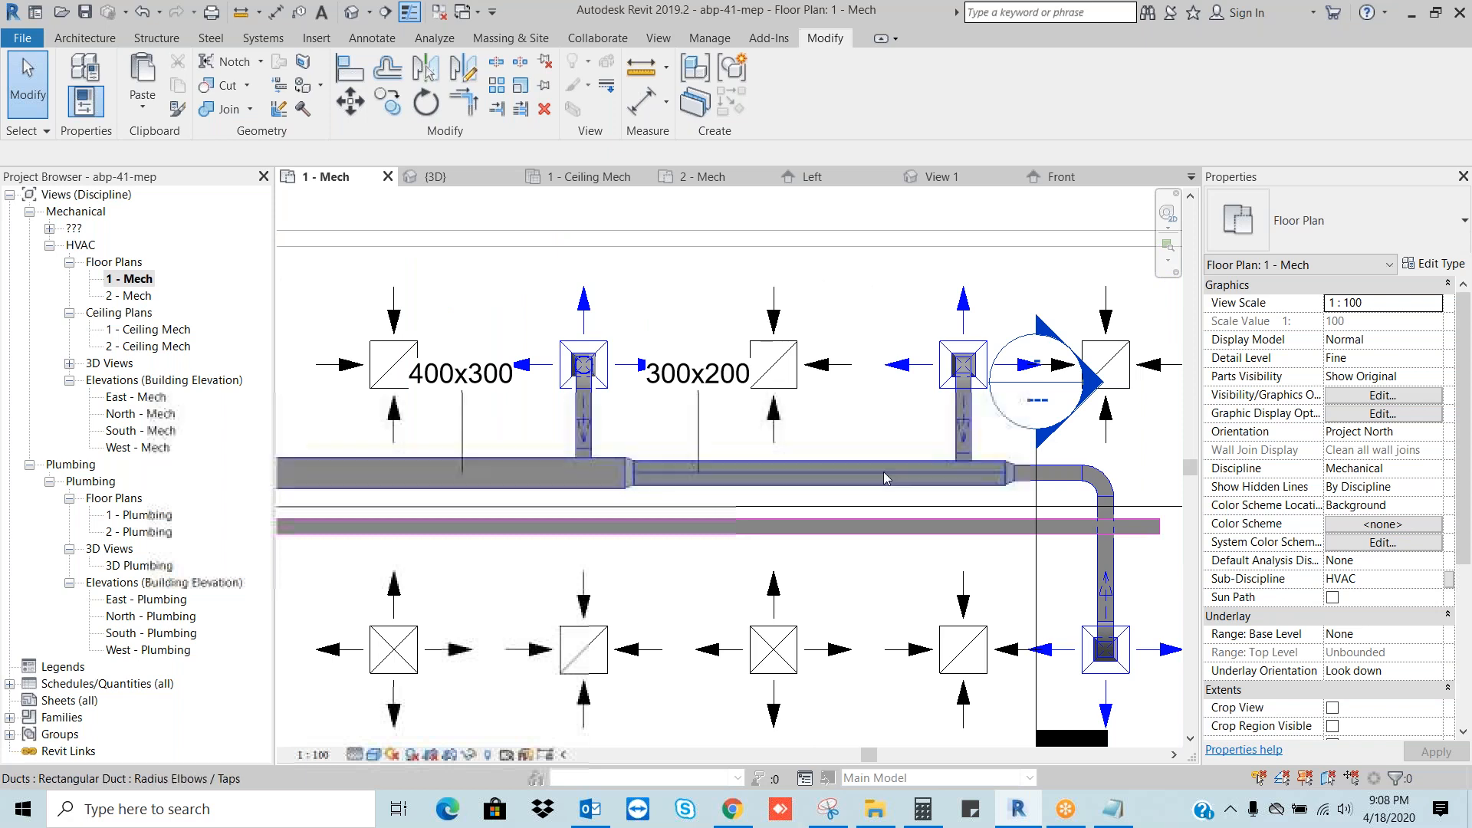
Check the sizes of the supply main segment between the upper-row branches and of the short end segment.
left_click(749, 468)
left_click(995, 482)
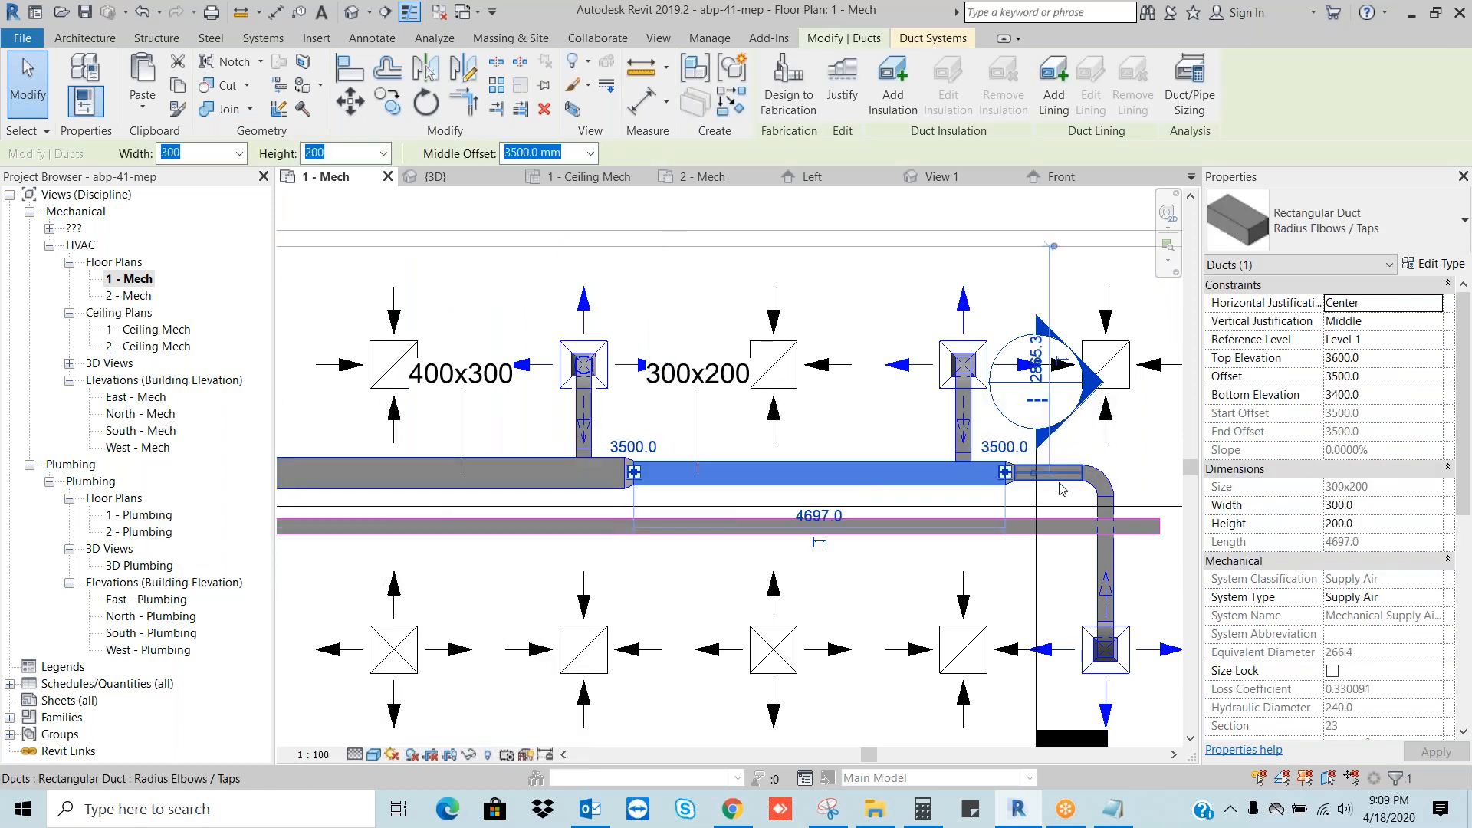
key("Escape")
scroll(1042, 439, "up", 2)
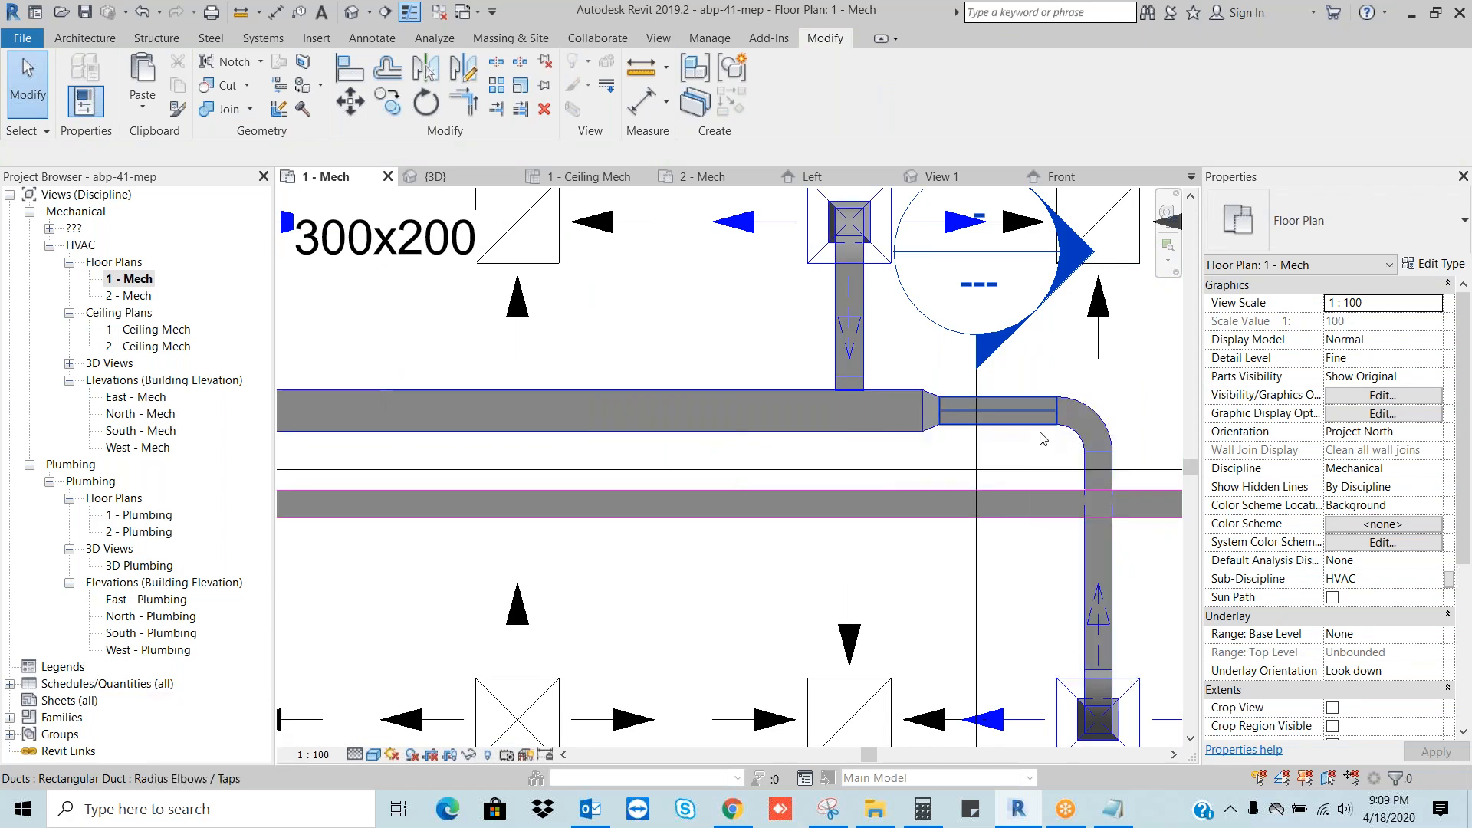
left_click(1042, 438)
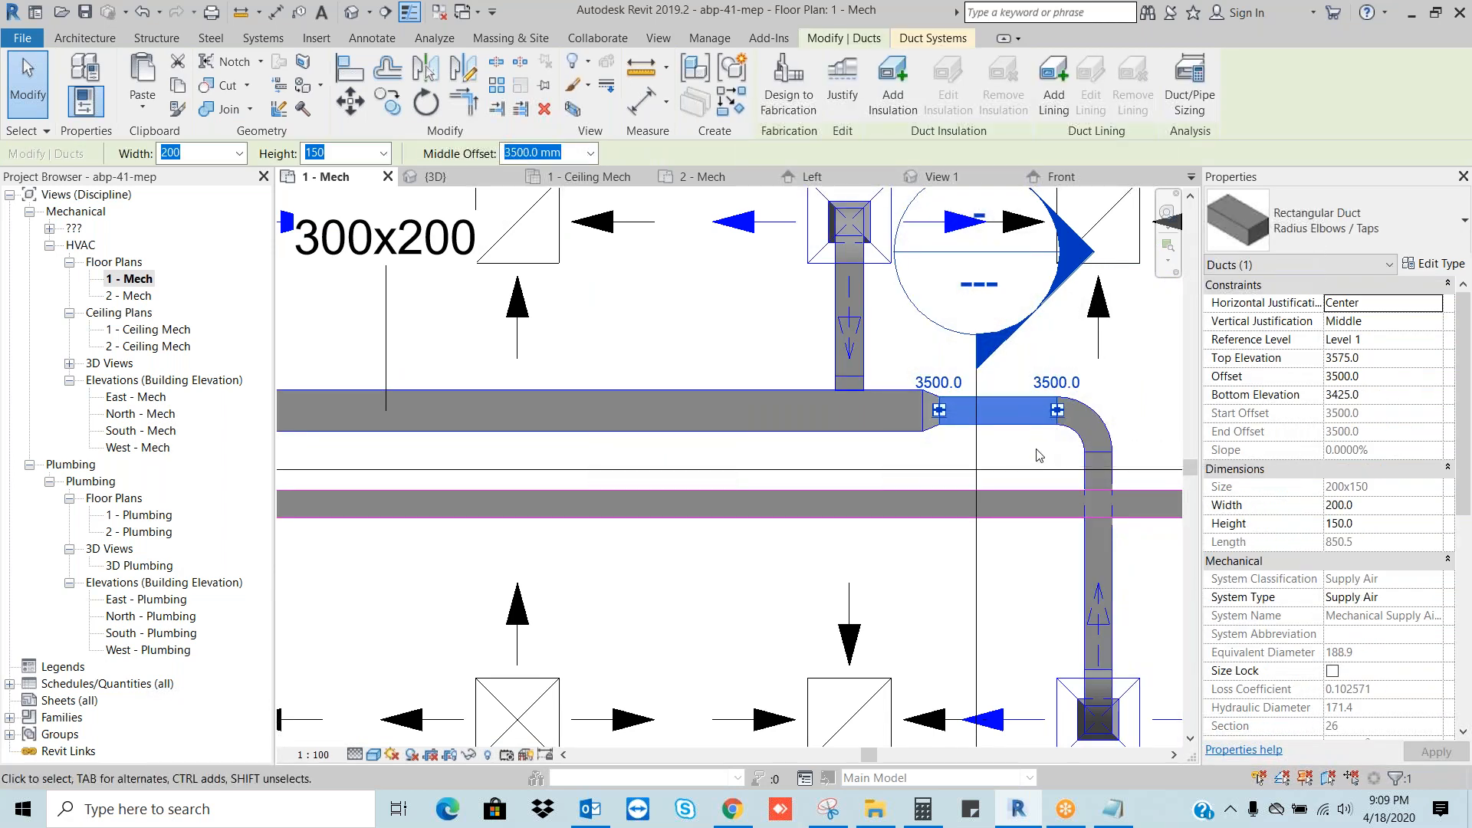
key("Escape")
Examine the duct layout around the last upper-row return diffuser and where the supply duct crosses the return main.
scroll(1054, 467, "down", 2)
scroll(1065, 499, "down", 2)
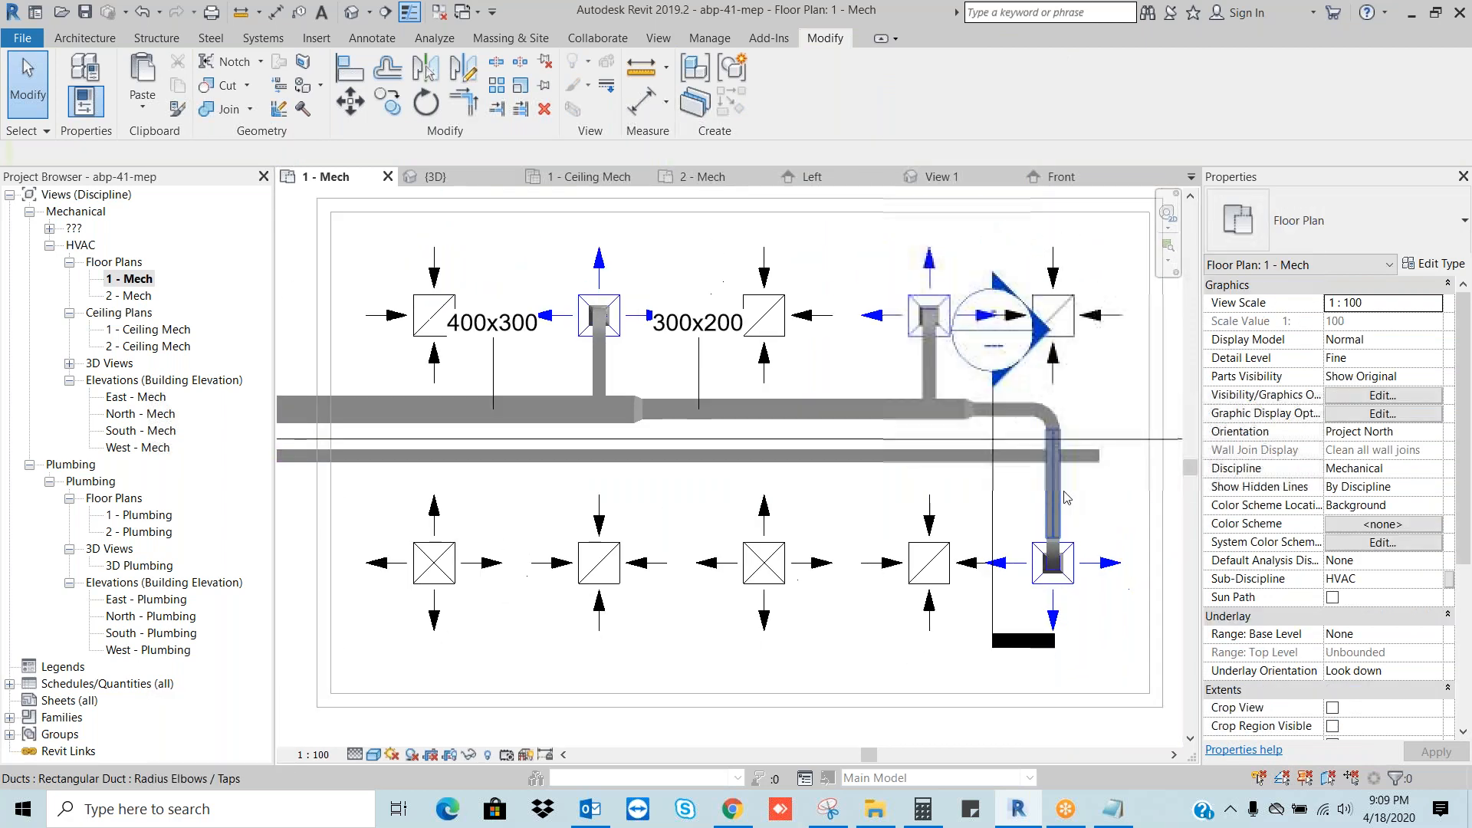
scroll(1061, 491, "down", 1)
scroll(712, 365, "up", 1)
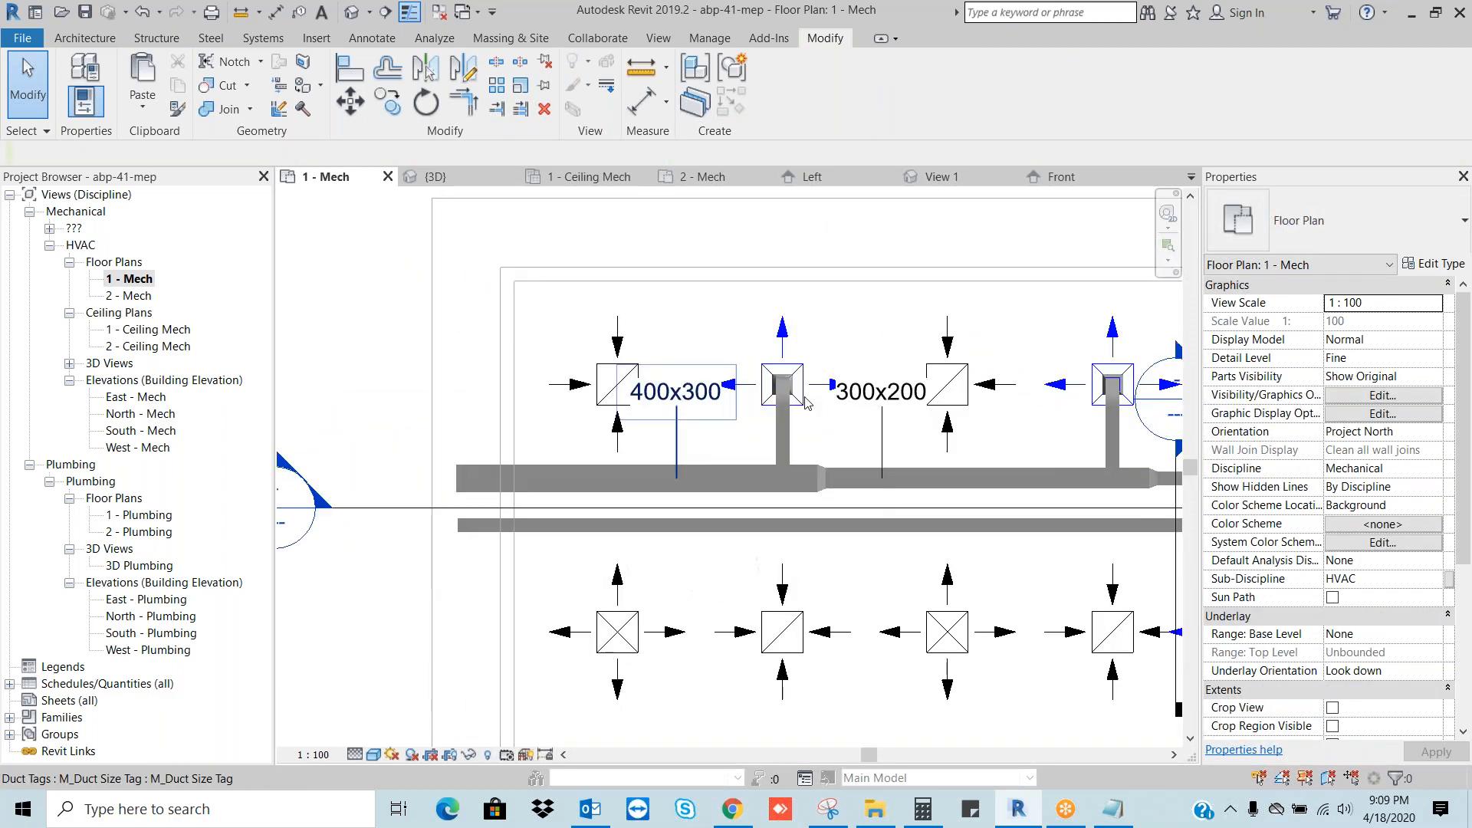
middle_click_drag(1014, 439, 946, 450)
scroll(443, 409, "up", 3)
scroll(797, 429, "down", 1)
scroll(762, 368, "down", 2)
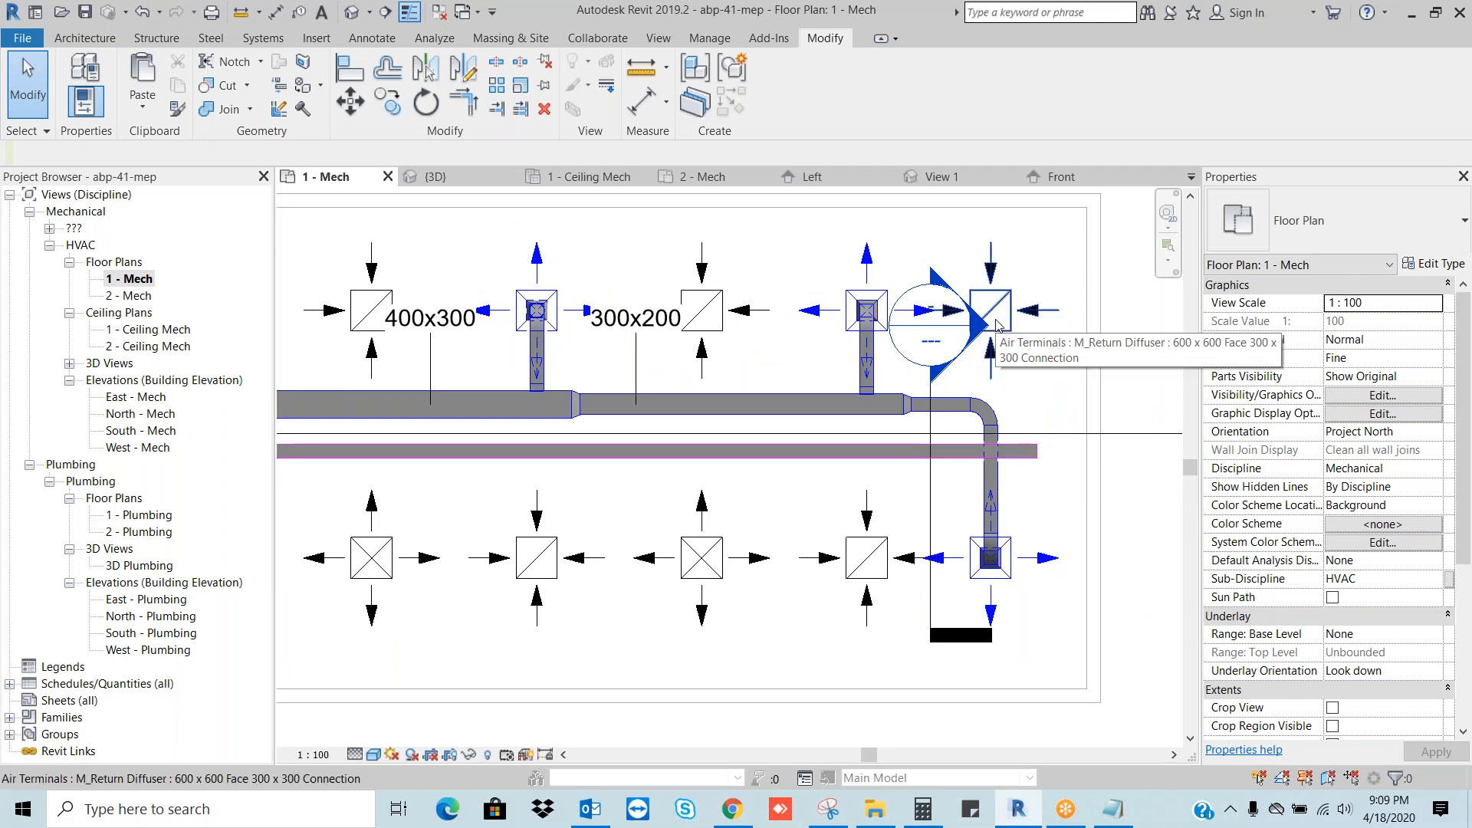
scroll(997, 452, "up", 3)
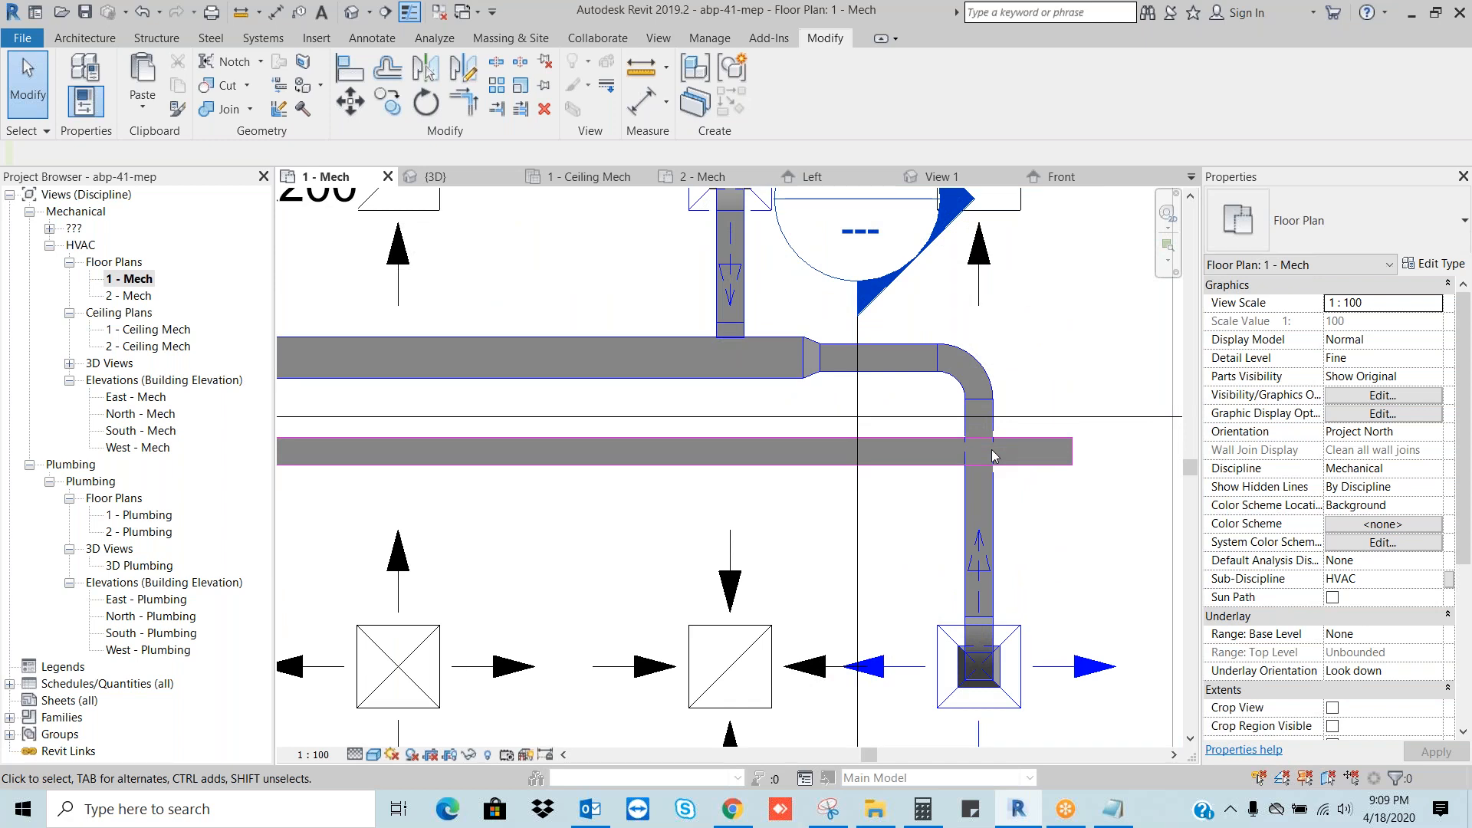
scroll(993, 456, "down", 3)
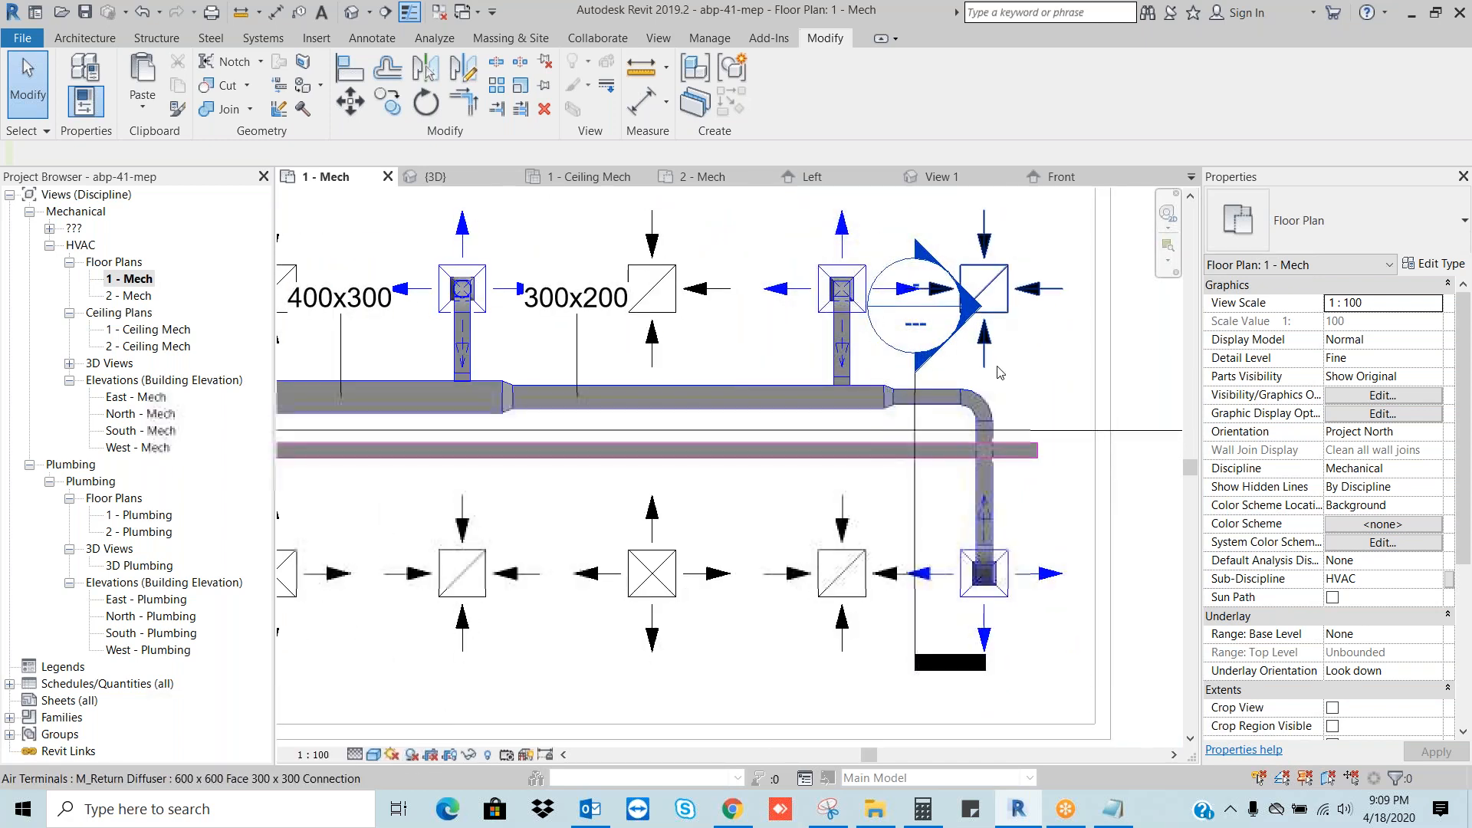
Connect the last return diffuser of the upper row into the return main.
scroll(992, 406, "up", 1)
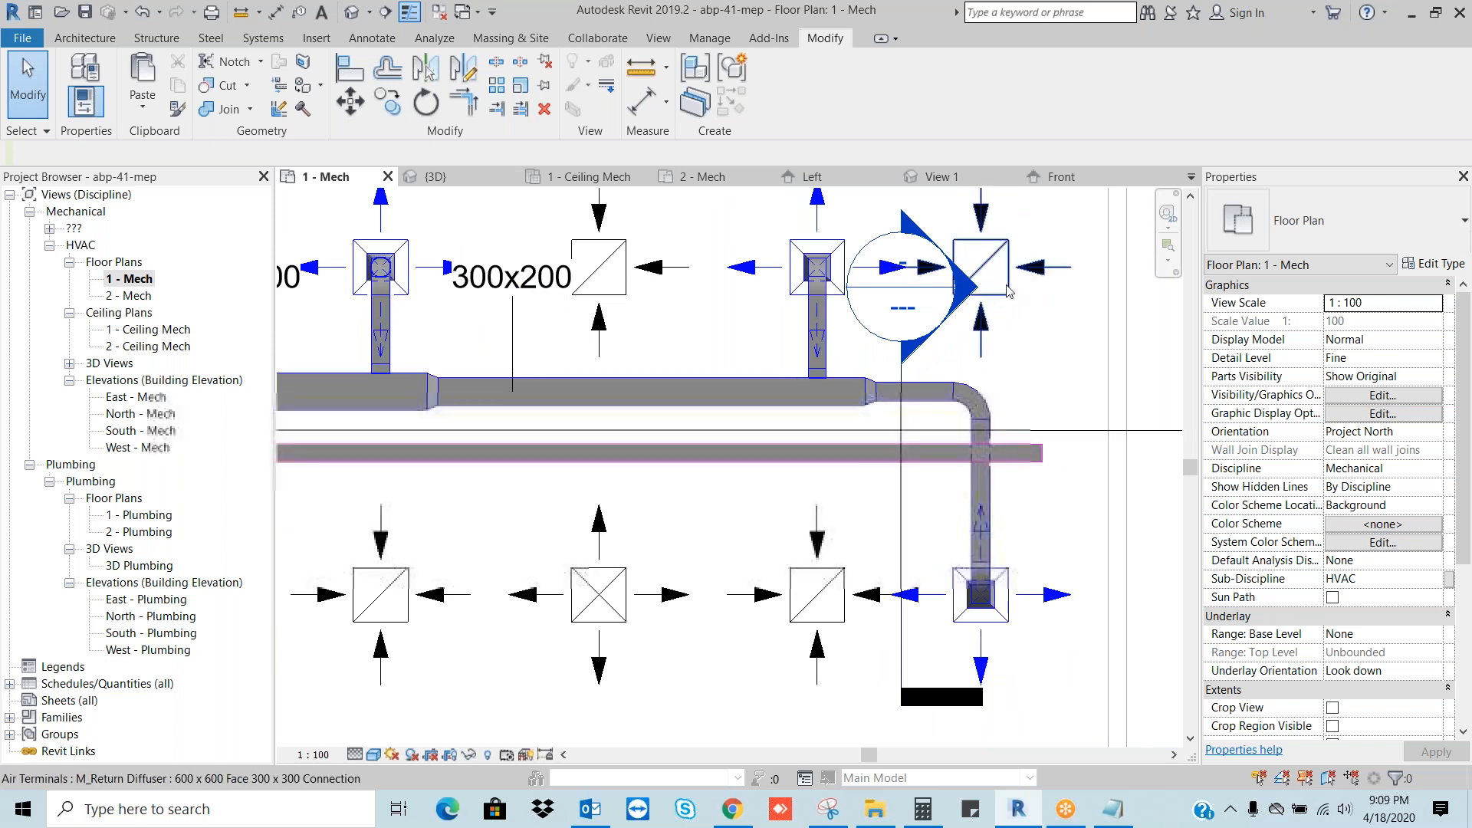
left_click(1006, 291)
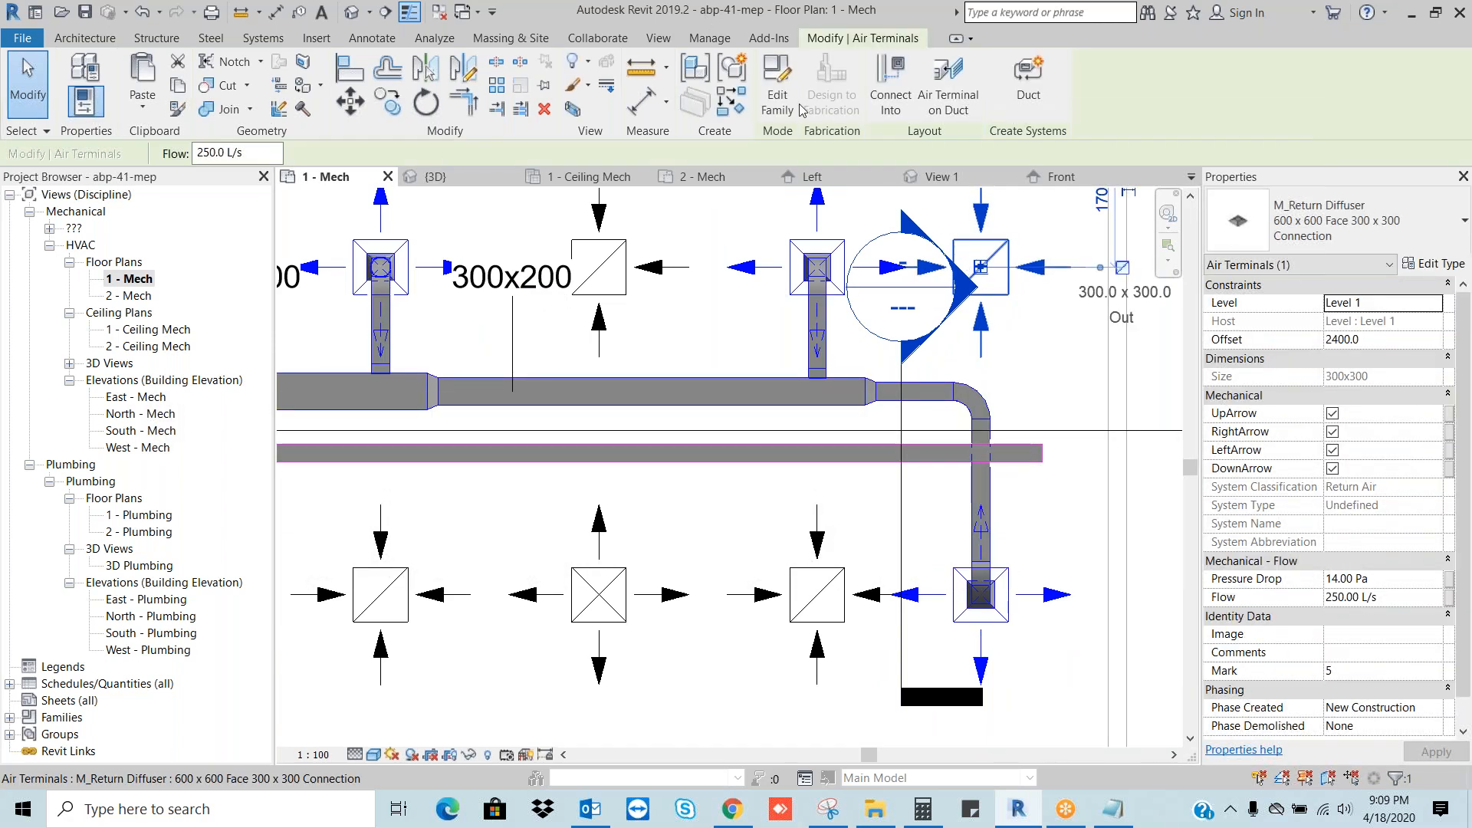
left_click(890, 84)
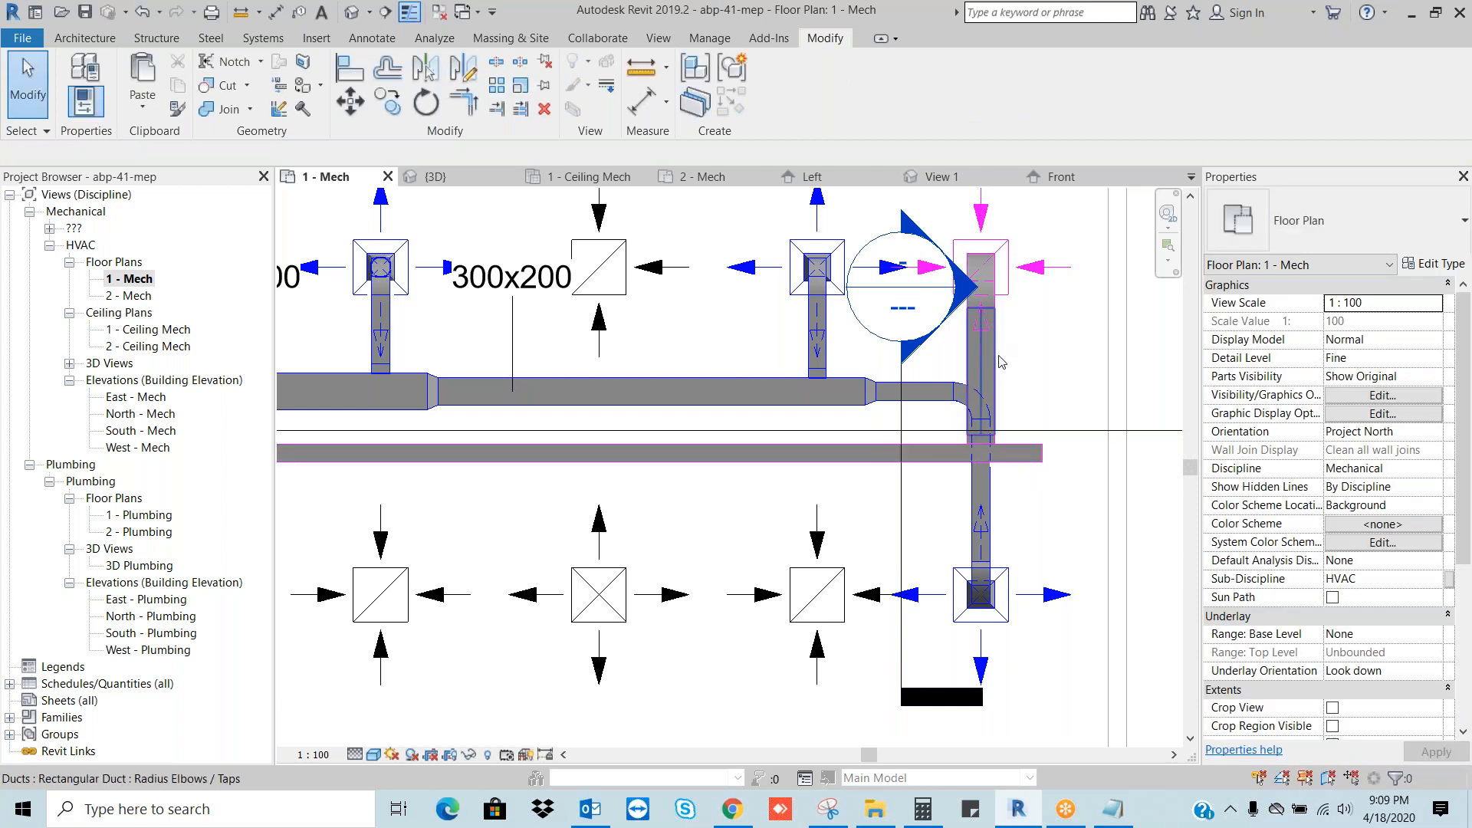
Resize the vertical return branch of the last upper-row return diffuser to 150 wide by 150 high.
key("Tab")
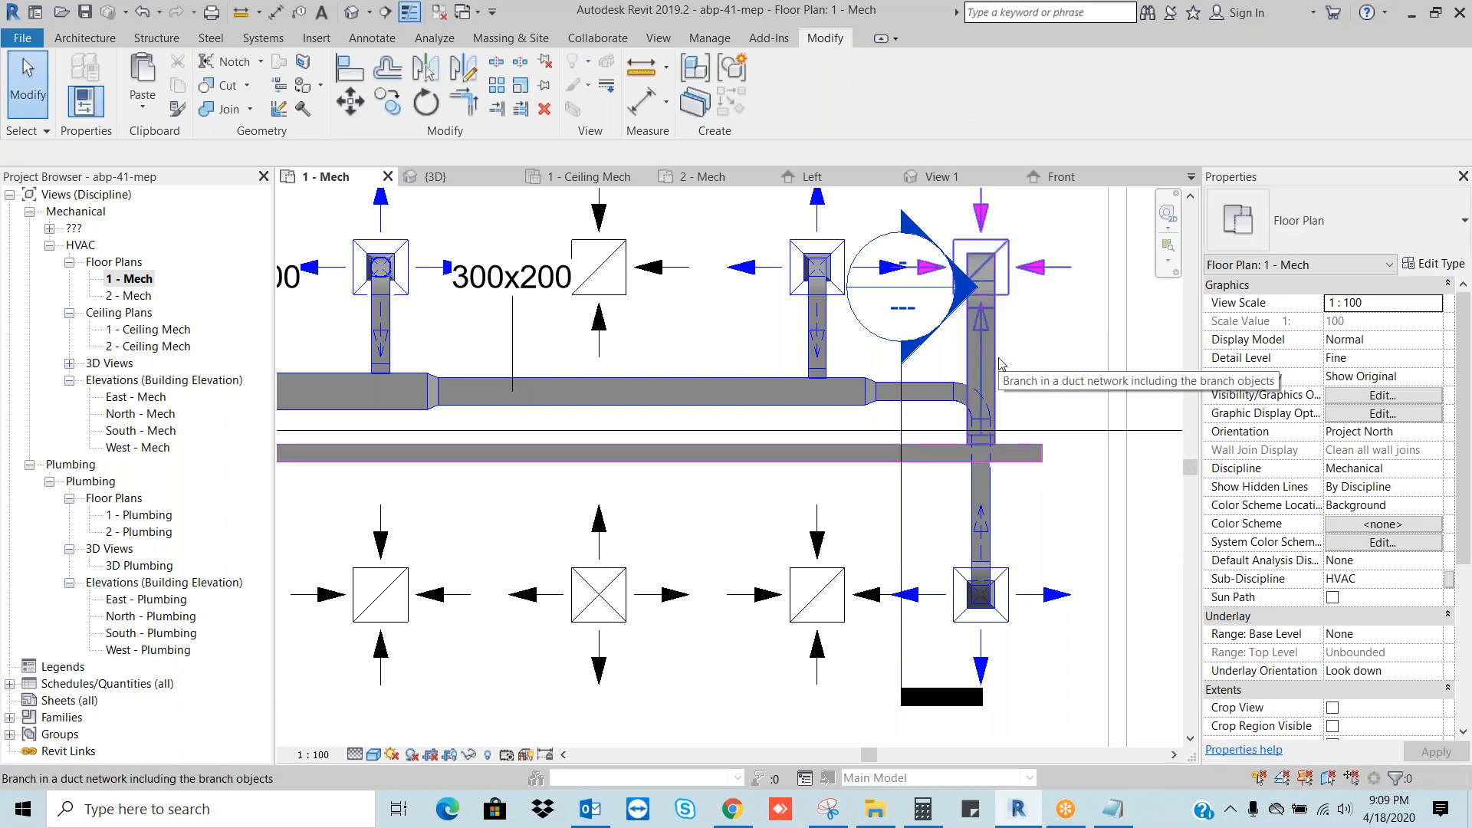
left_click(998, 364)
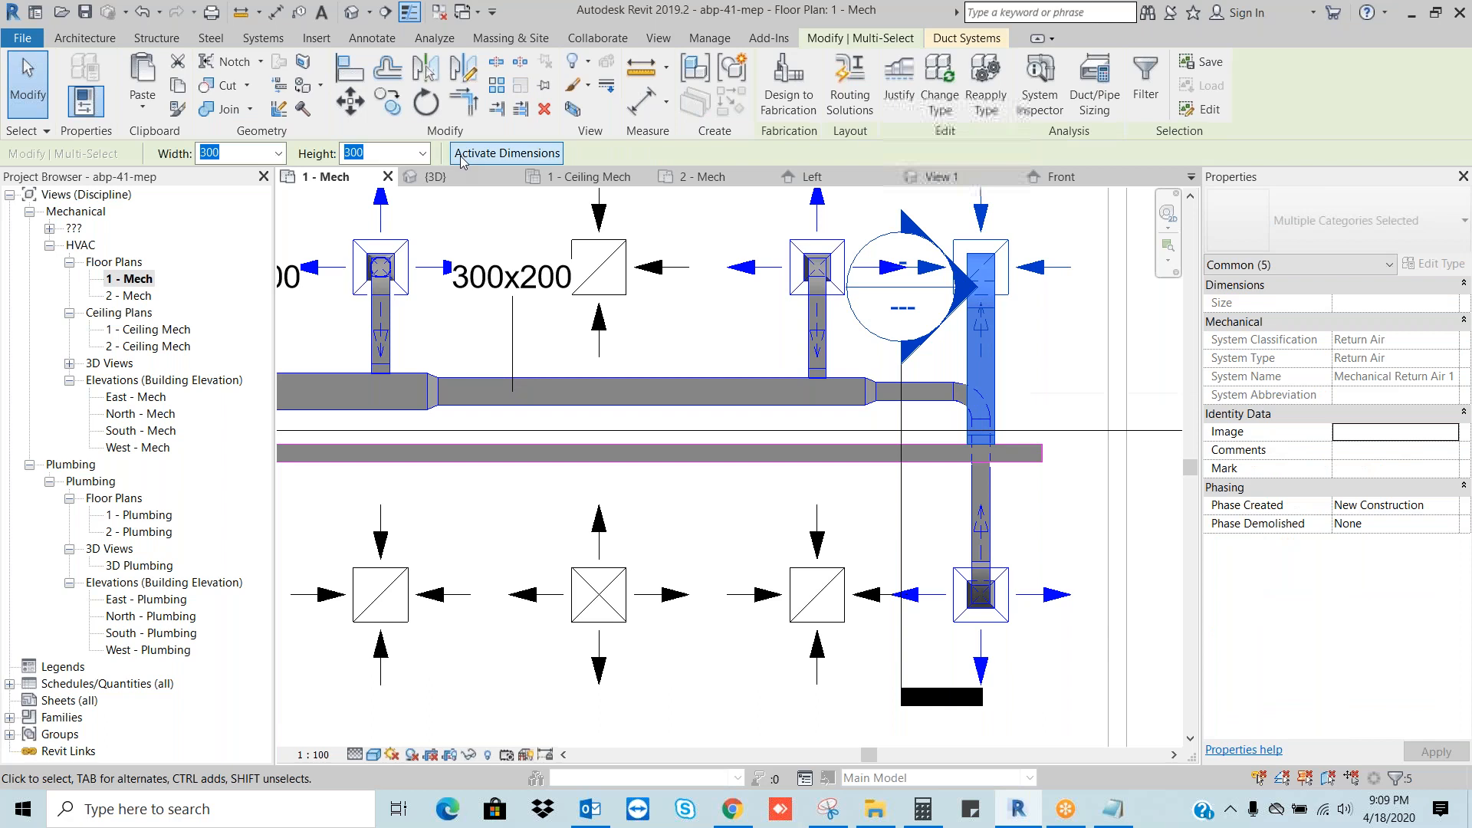
left_click(279, 153)
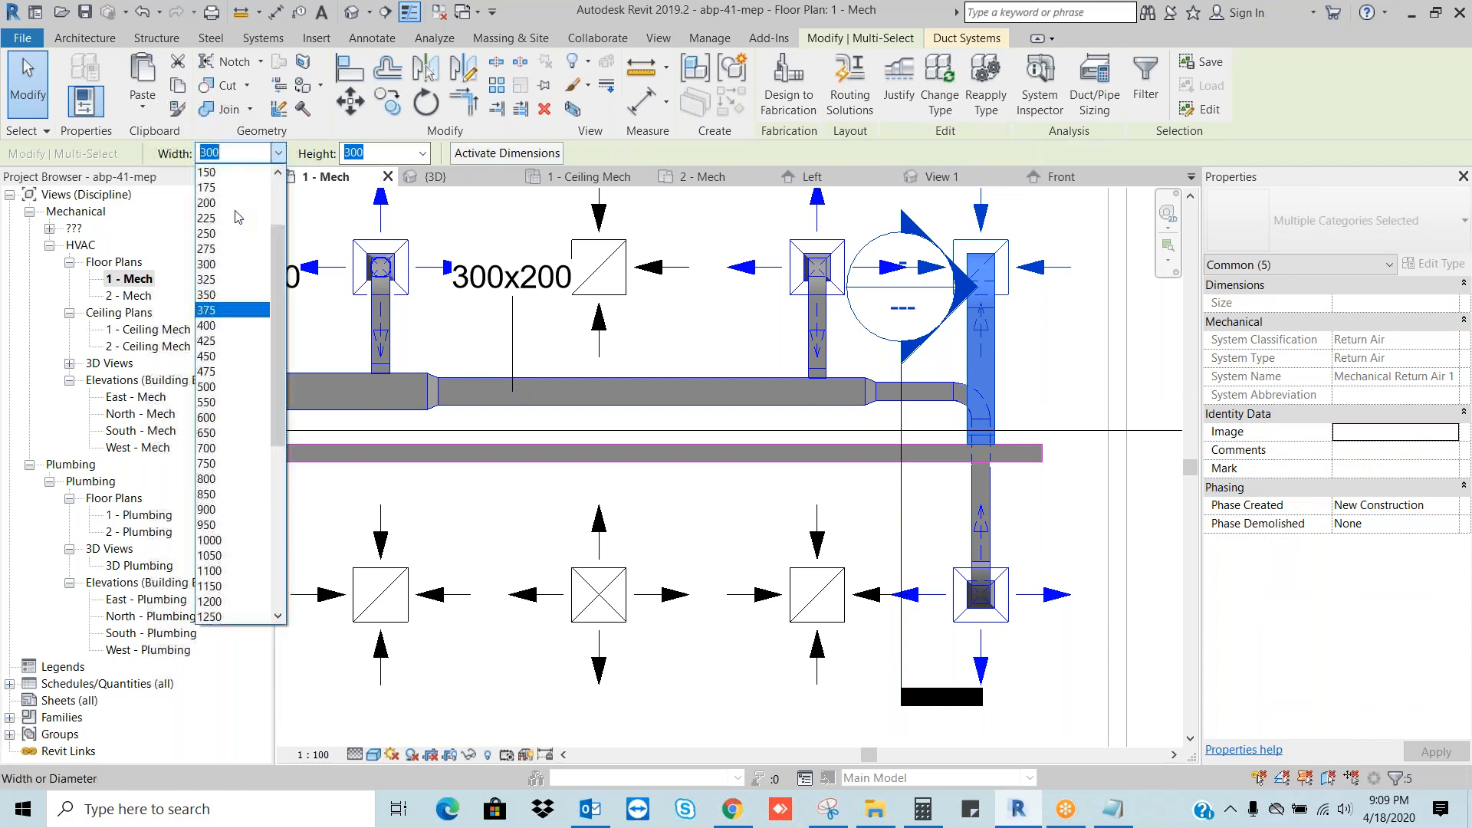
scroll(217, 227, "up", 2)
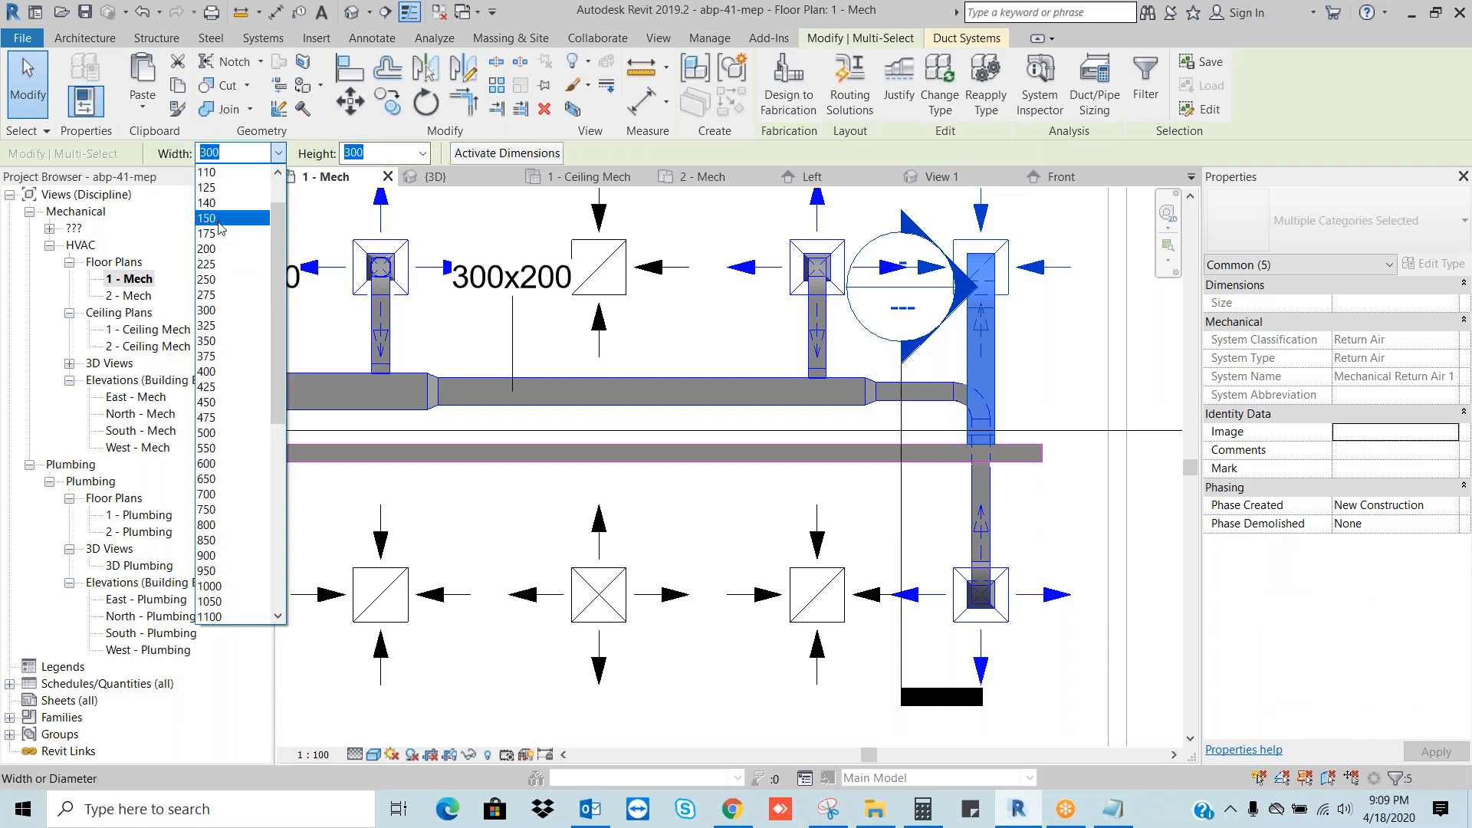
left_click(220, 217)
left_click(422, 153)
scroll(367, 224, "up", 2)
scroll(368, 204, "up", 1)
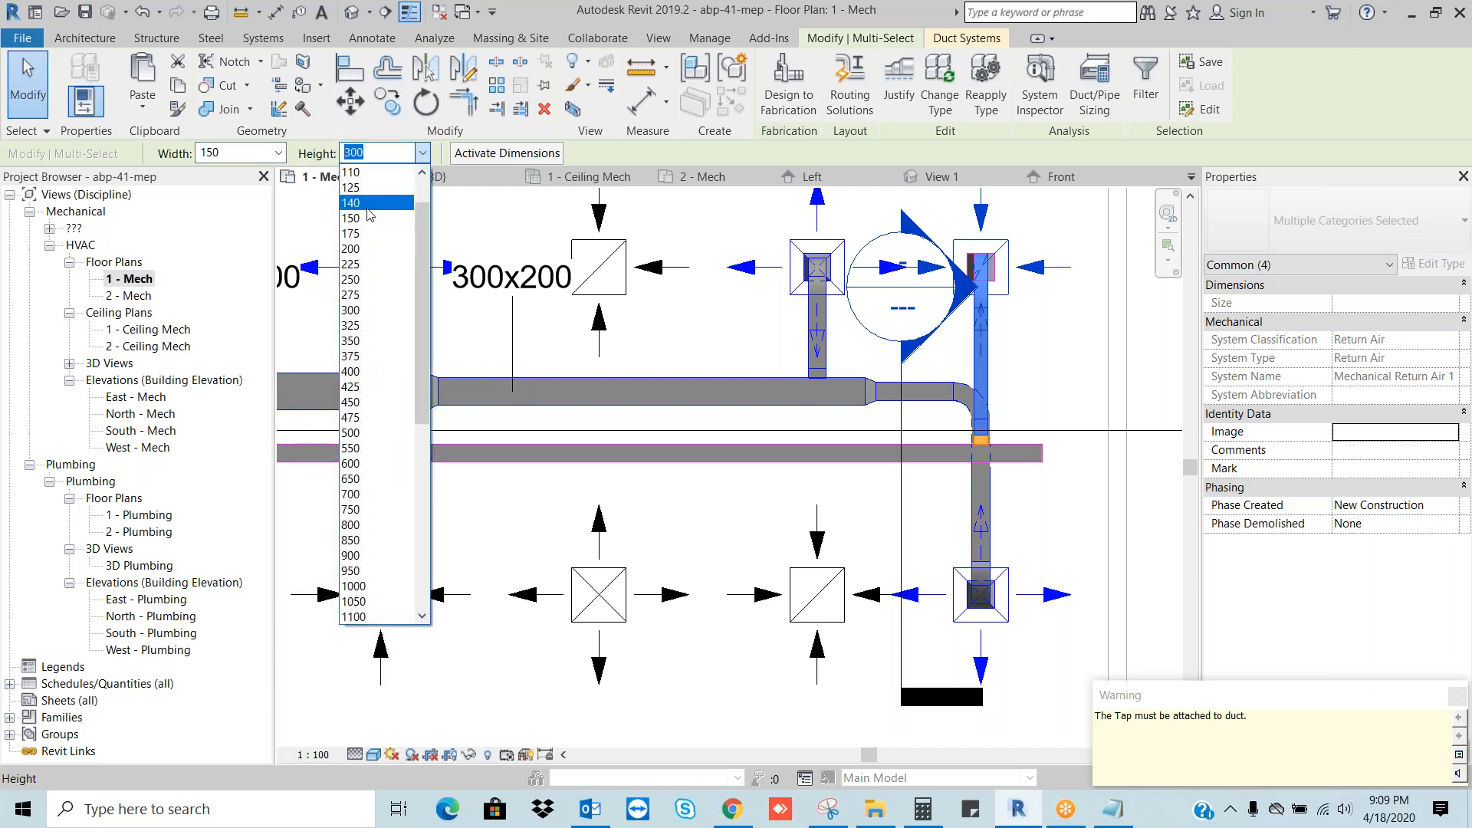
left_click(366, 219)
left_click(1043, 372)
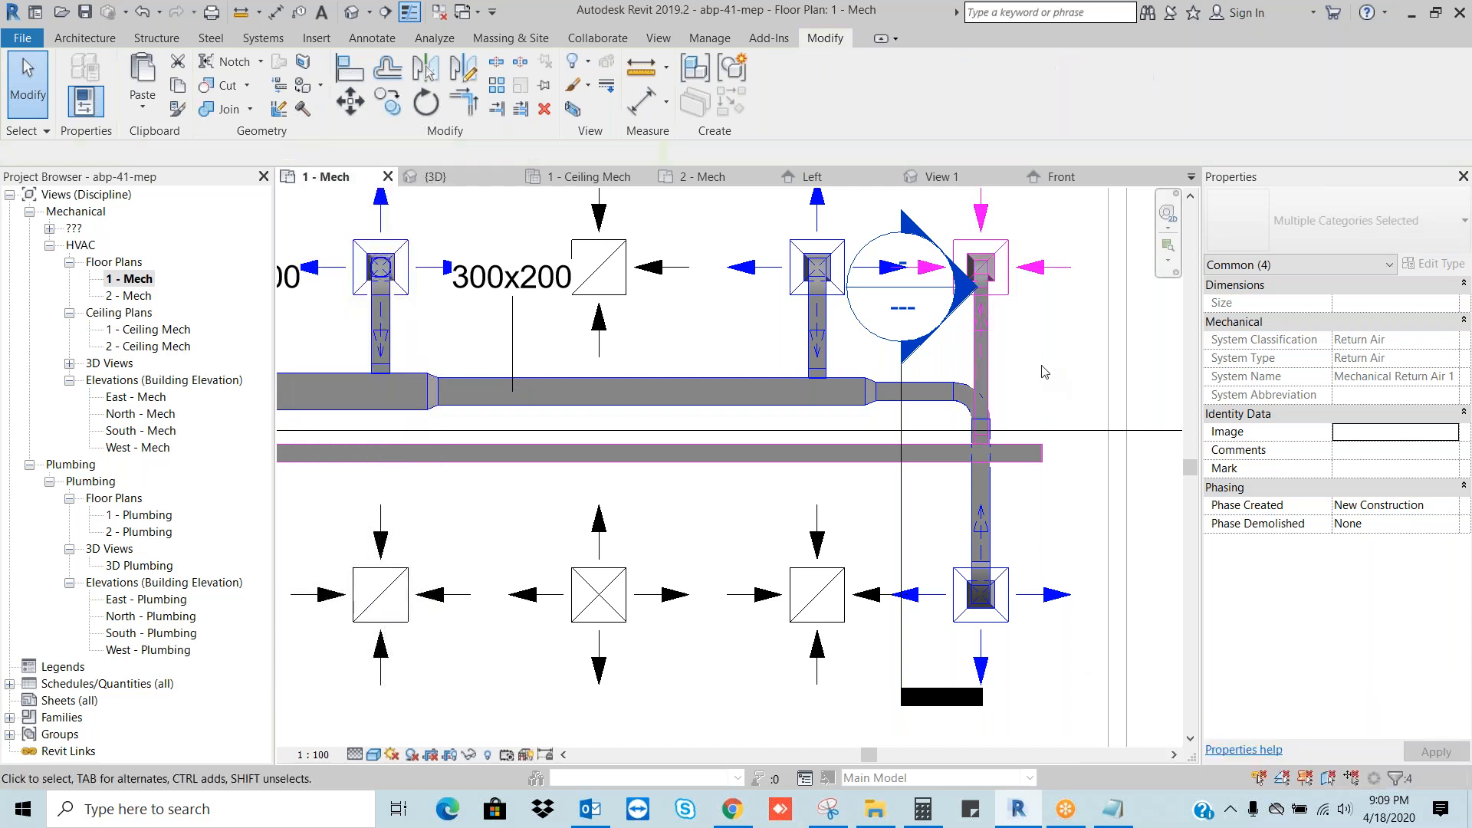
Inspect in the 3D view where the resized return branch, the end supply elbow and the return main cross.
left_click(351, 14)
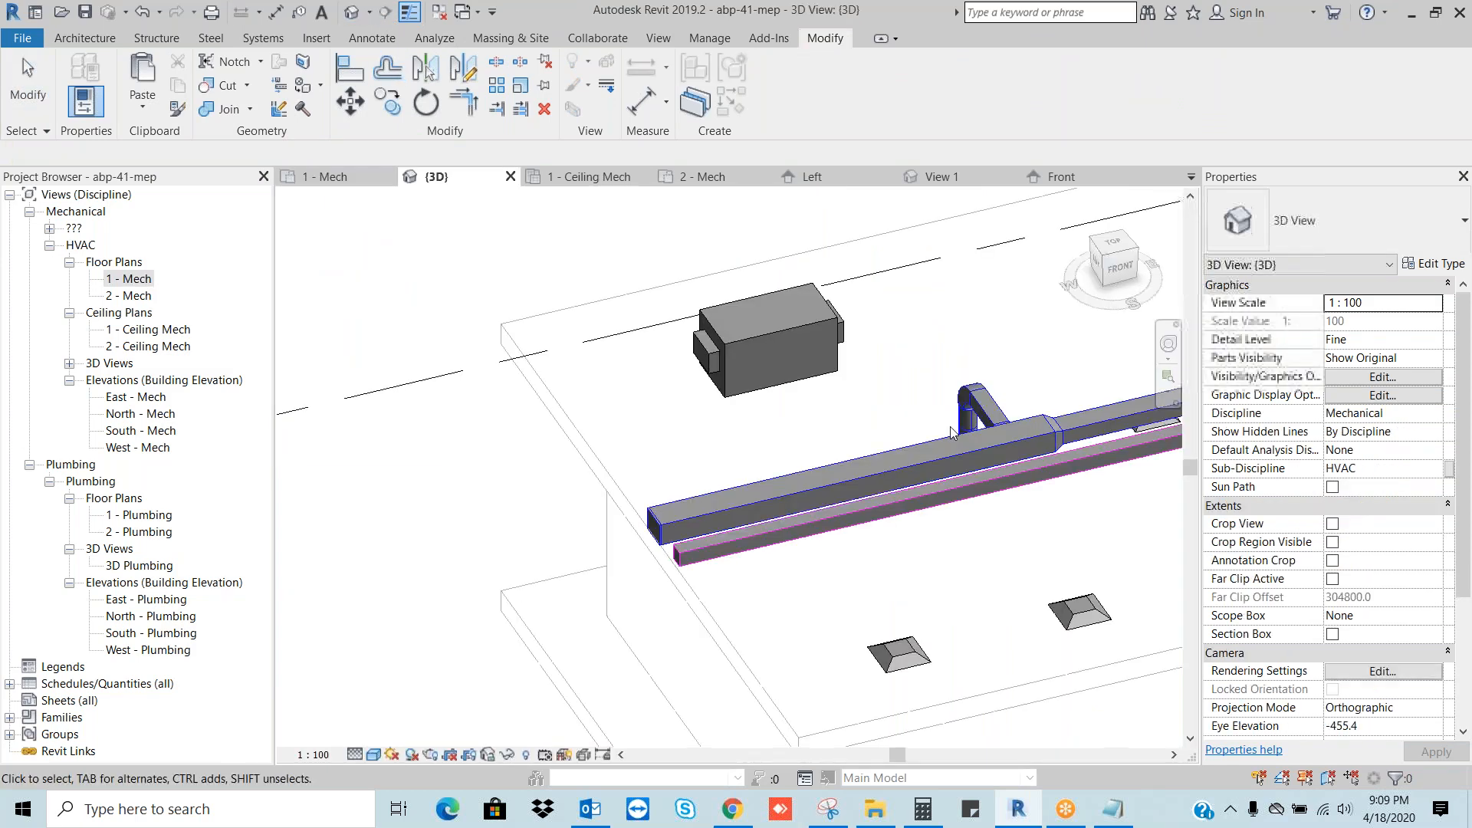
scroll(749, 443, "up", 3)
scroll(749, 443, "up", 5)
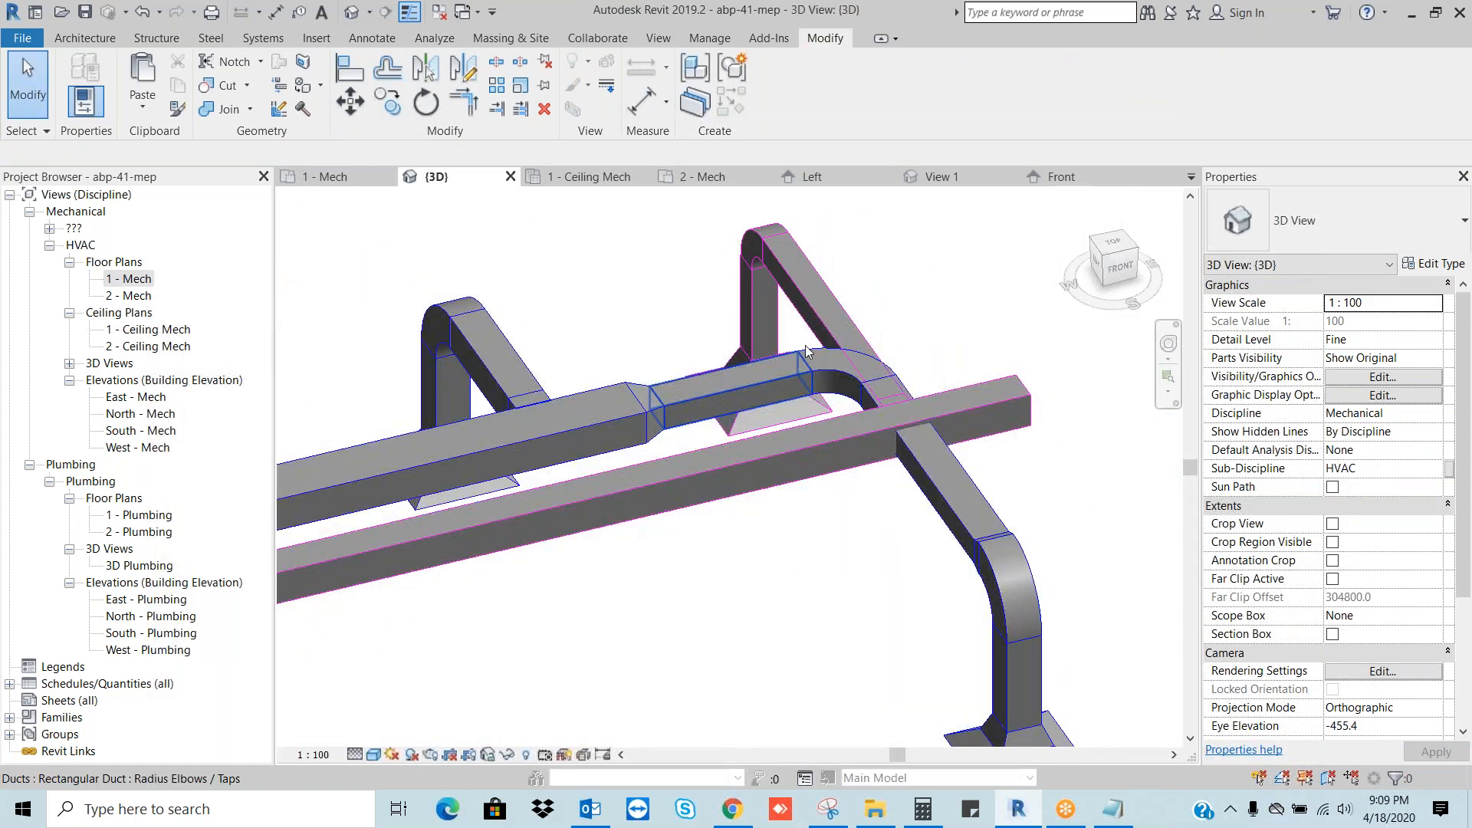
left_click(852, 311)
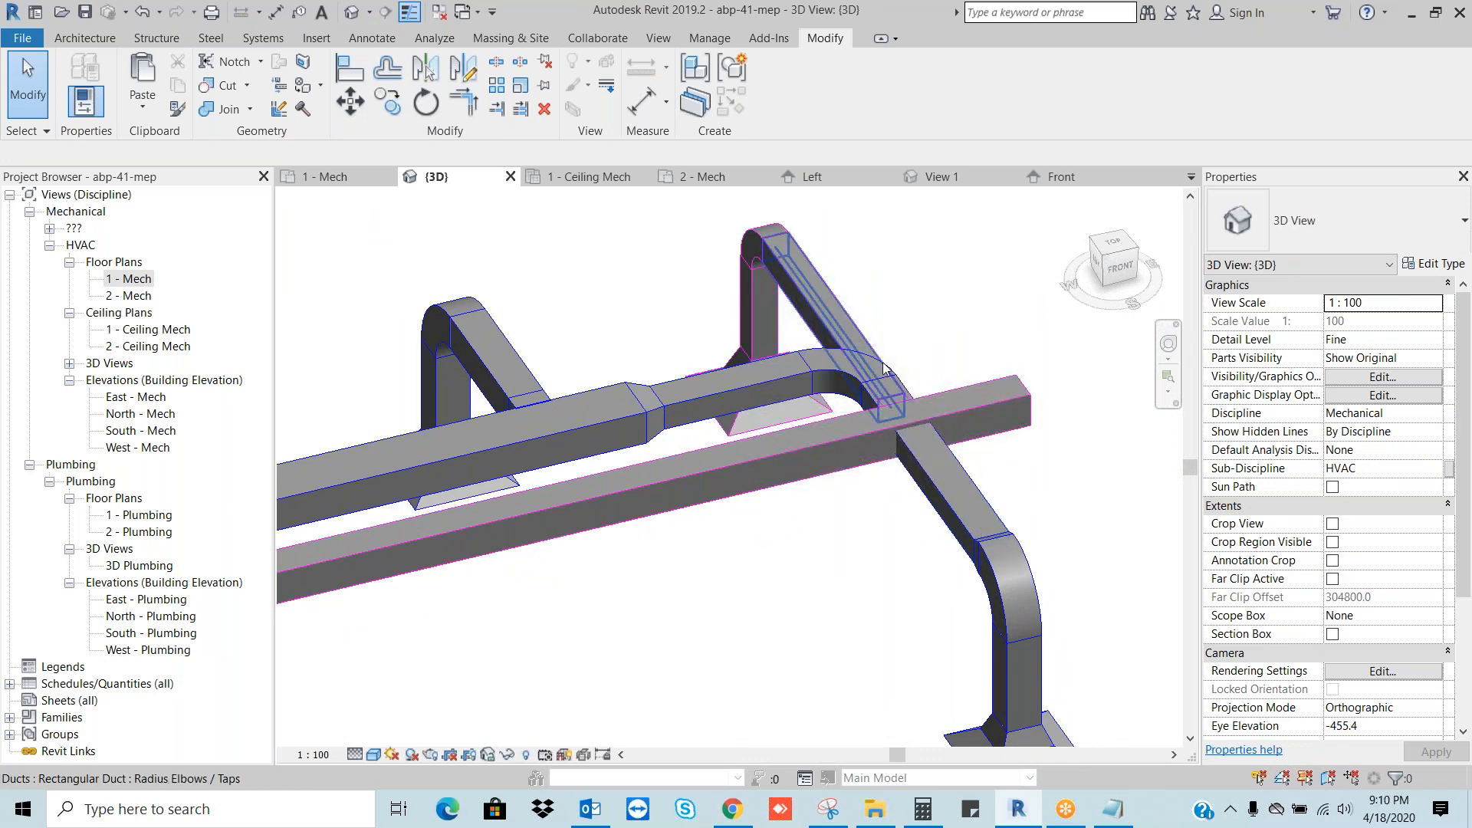
middle_click_drag(923, 389, 867, 457, "shift")
left_click(867, 457)
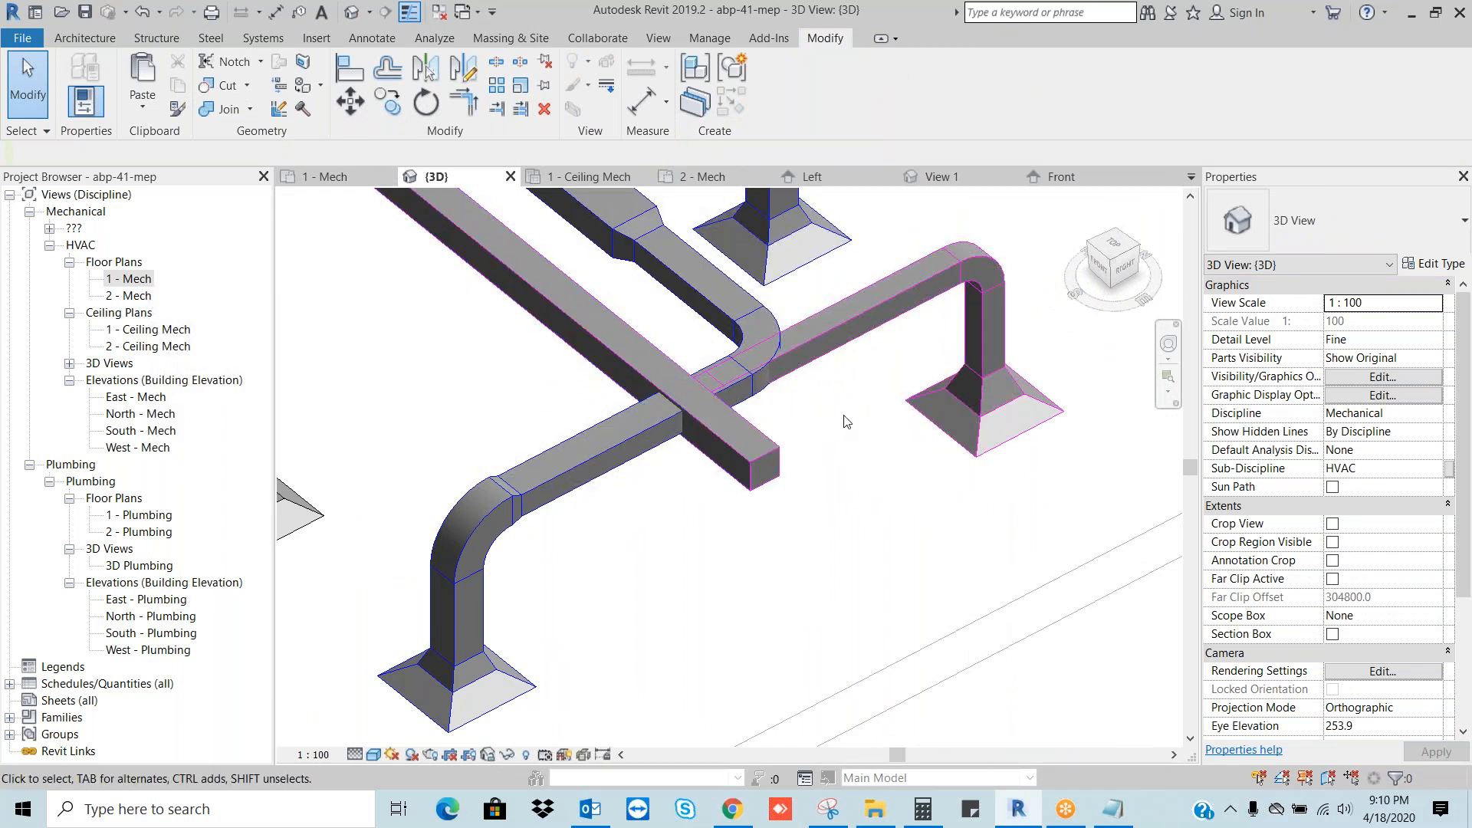
Open the 1 - Ceiling Mech plan and examine the duct crossing by the last pair of diffusers.
key("ctrl+Tab")
middle_click_drag(1159, 412, 930, 416)
middle_click(945, 404)
middle_click(946, 404)
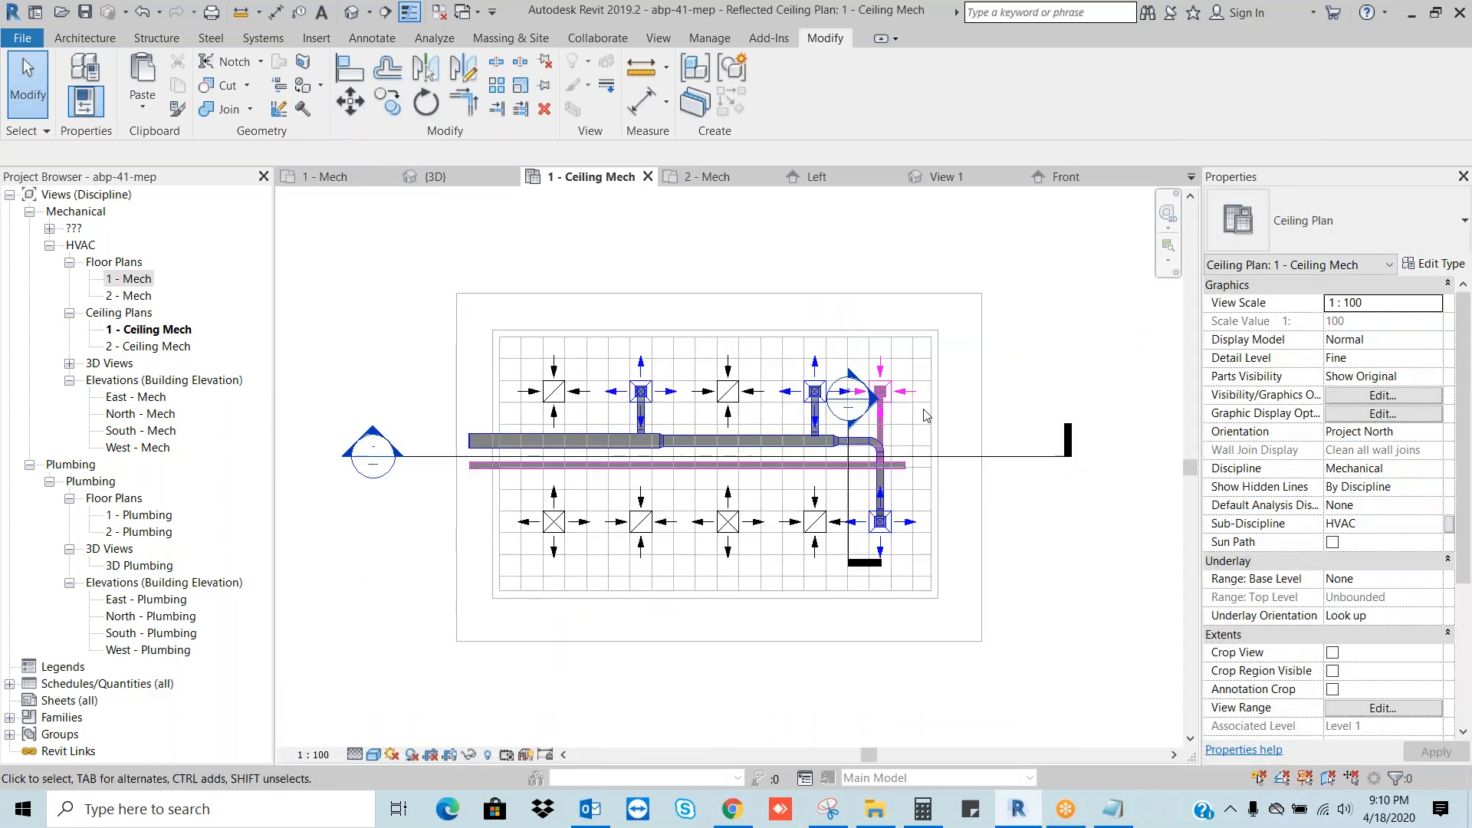
left_click(1166, 243)
left_click_drag(465, 305, 1002, 617)
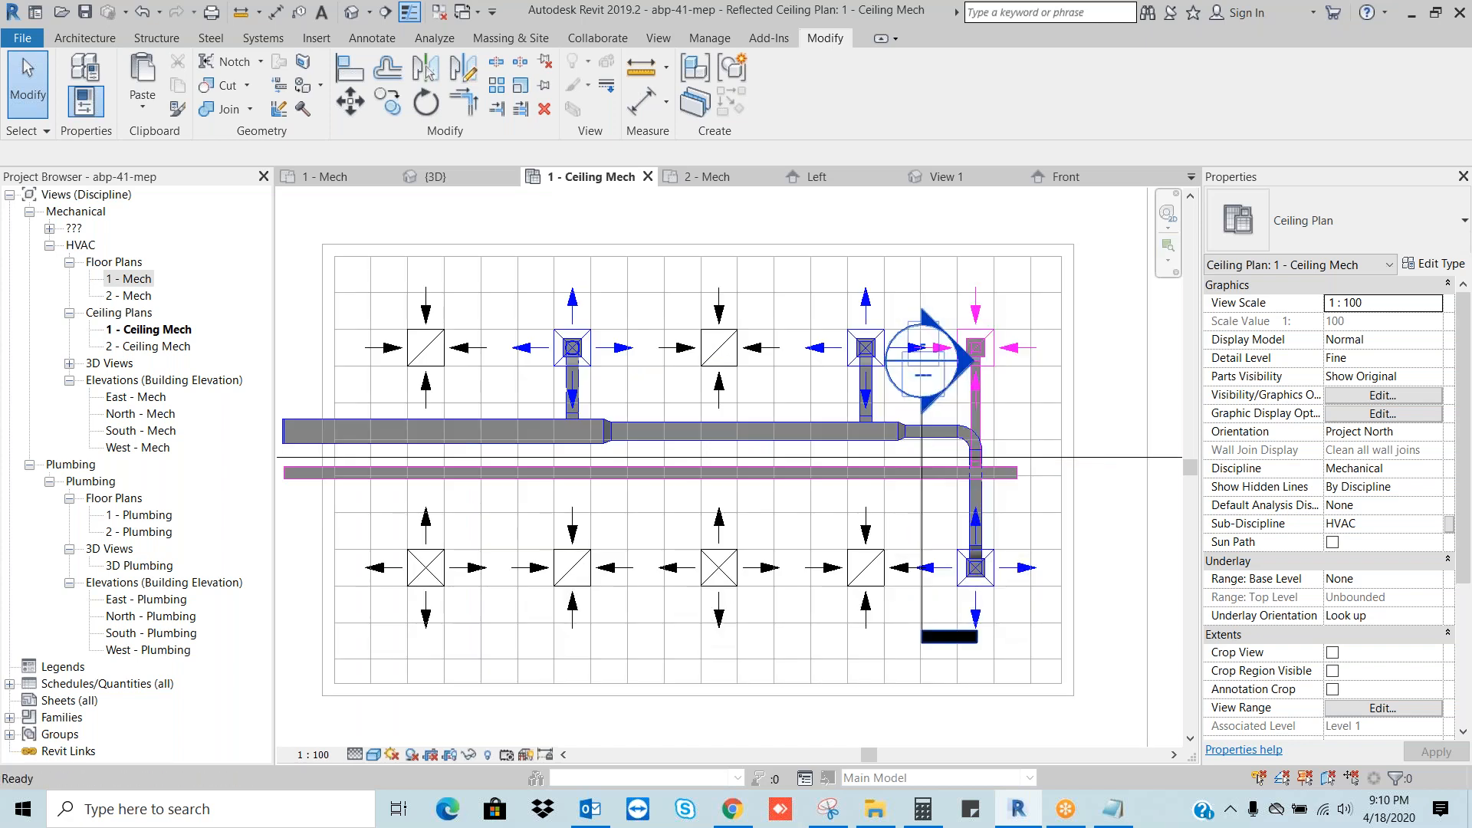
middle_click(950, 430)
middle_click(950, 431)
key("z")
key("r")
left_click_drag(742, 331, 989, 553)
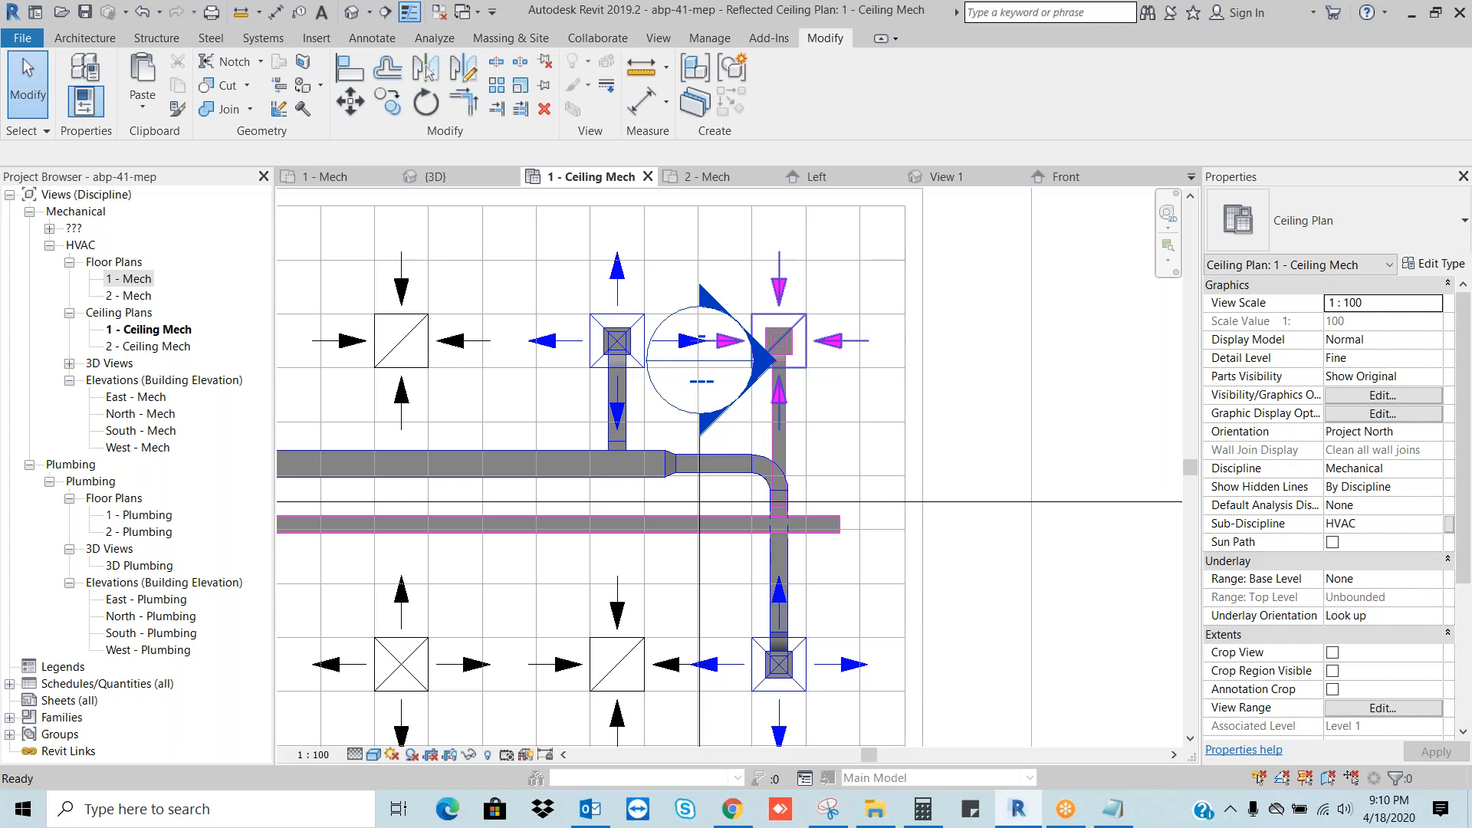
Start an interference check with Current Project as the source for both category lists.
left_click(594, 42)
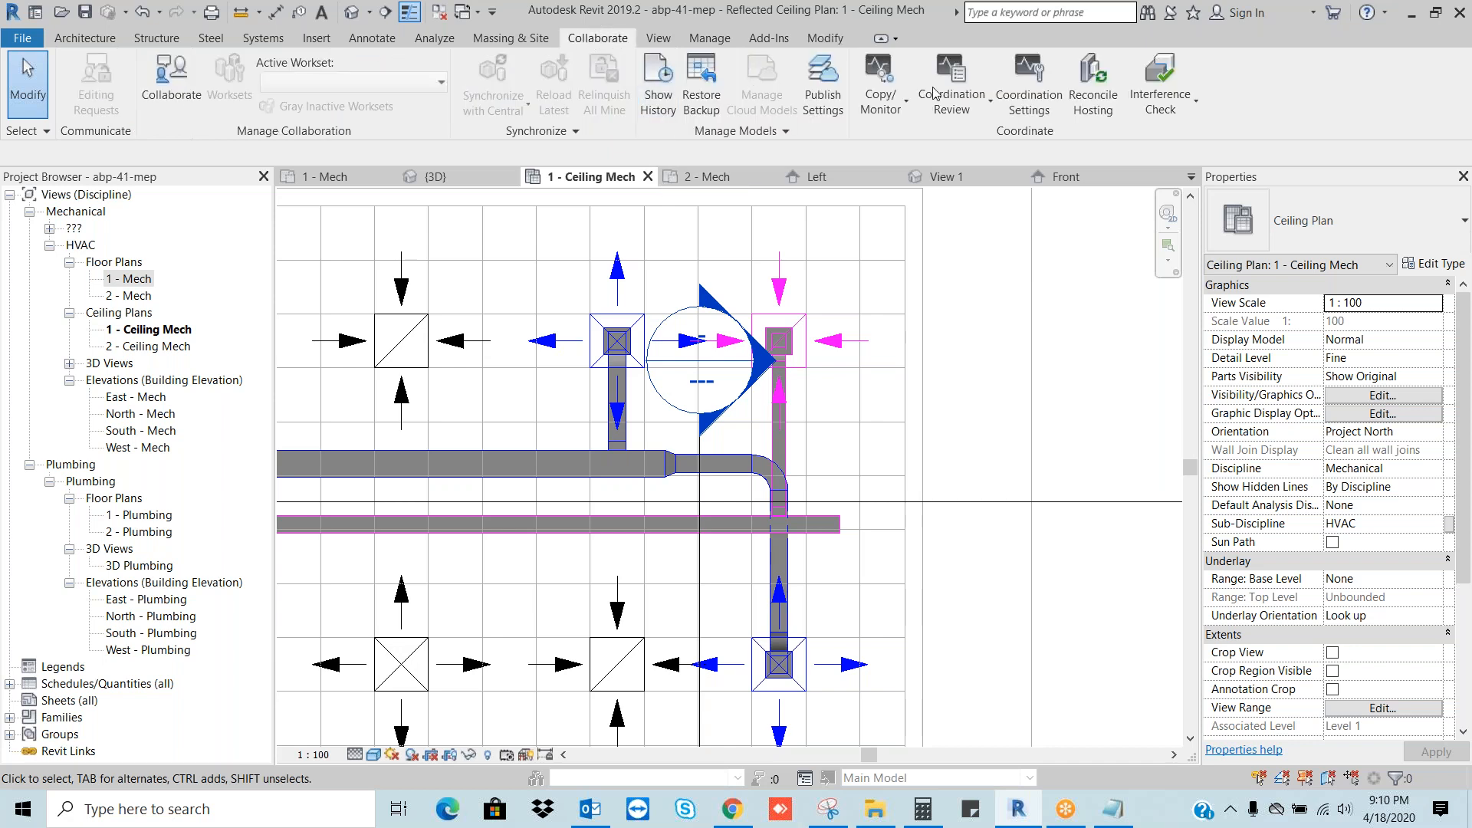
left_click(1179, 112)
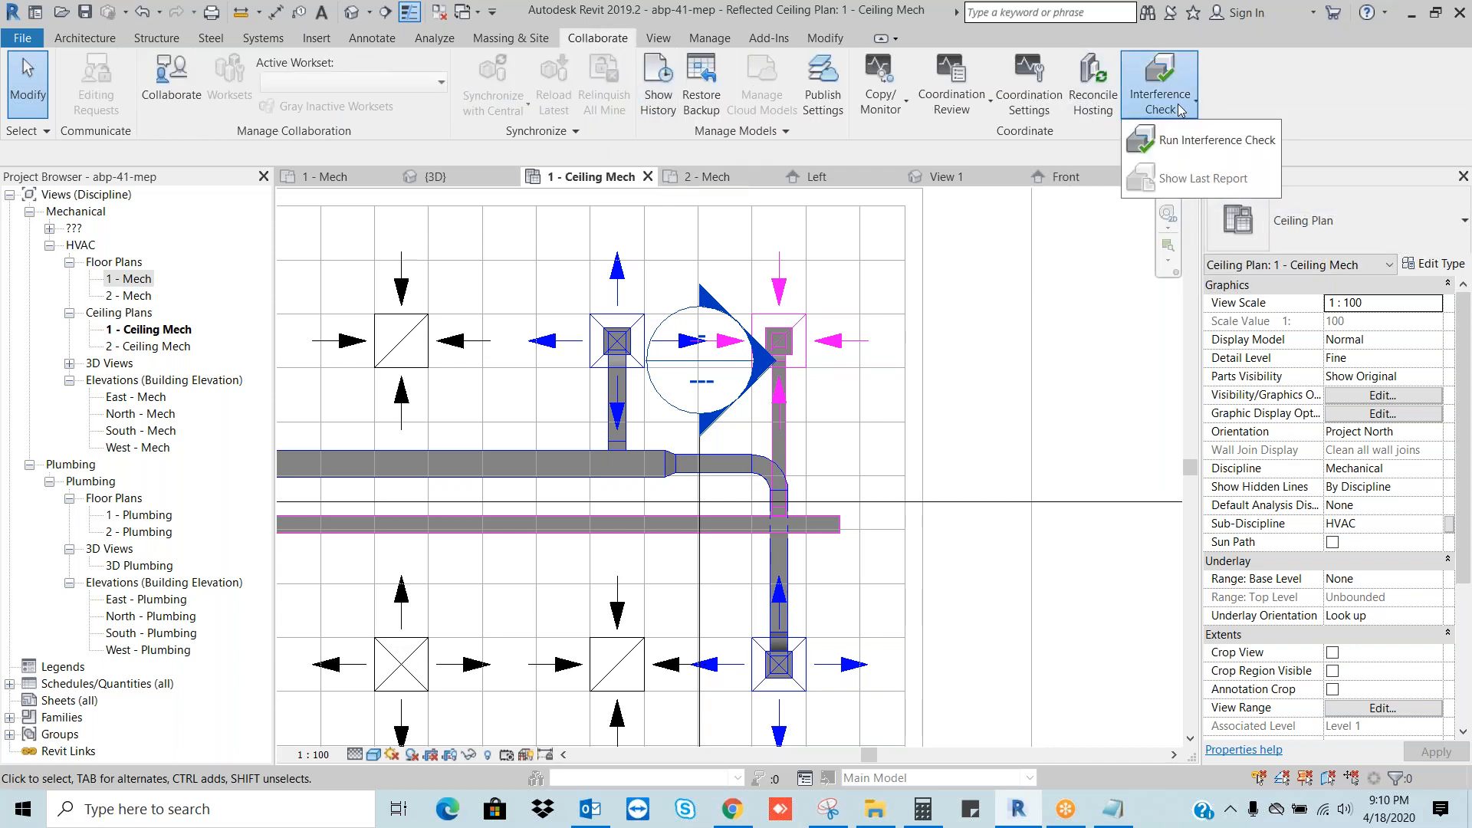
left_click(1201, 148)
left_click_drag(761, 116, 1144, 164)
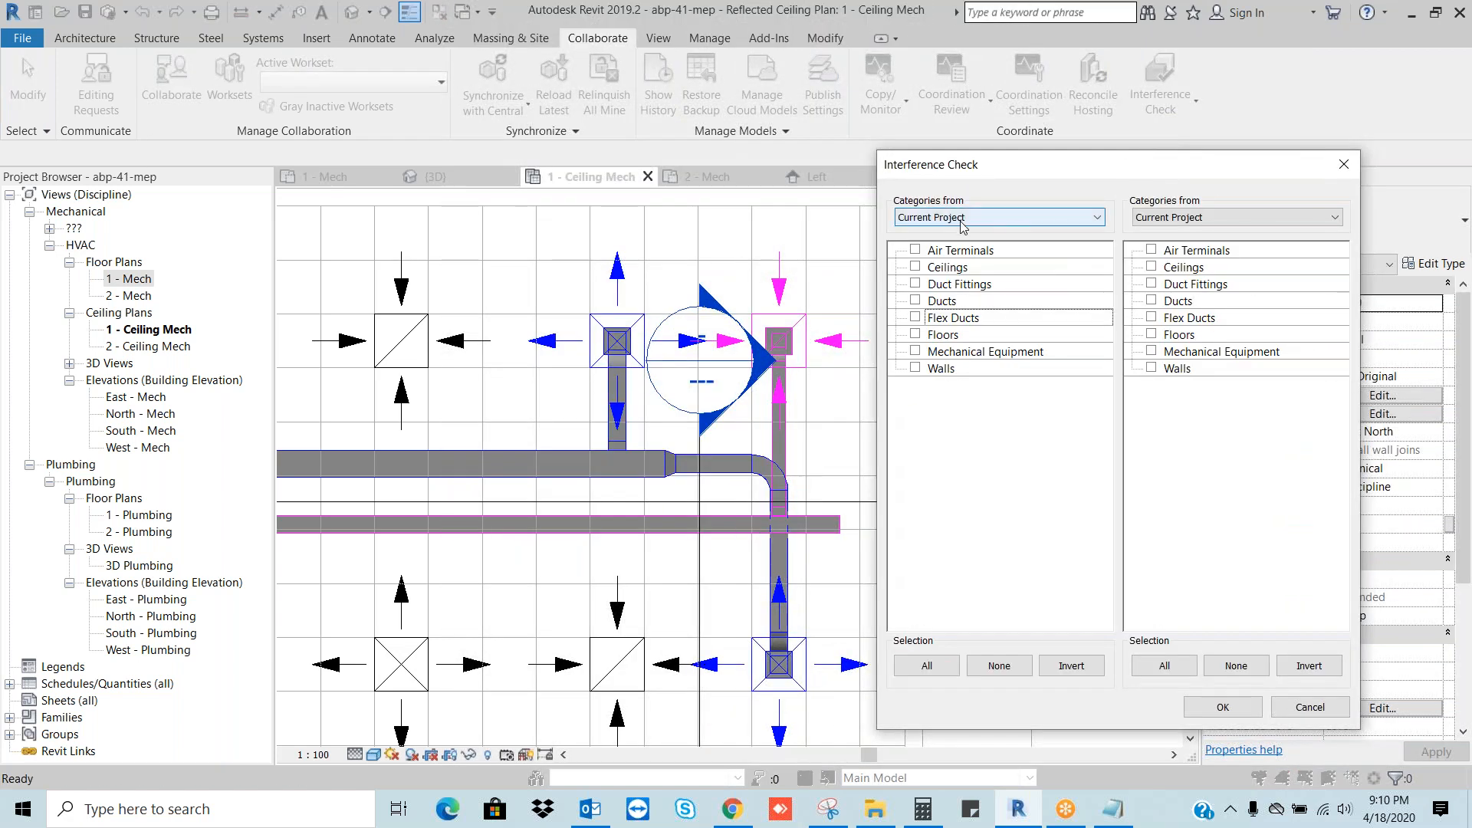
left_click(933, 220)
left_click(933, 220)
left_click(1196, 220)
left_click(1196, 220)
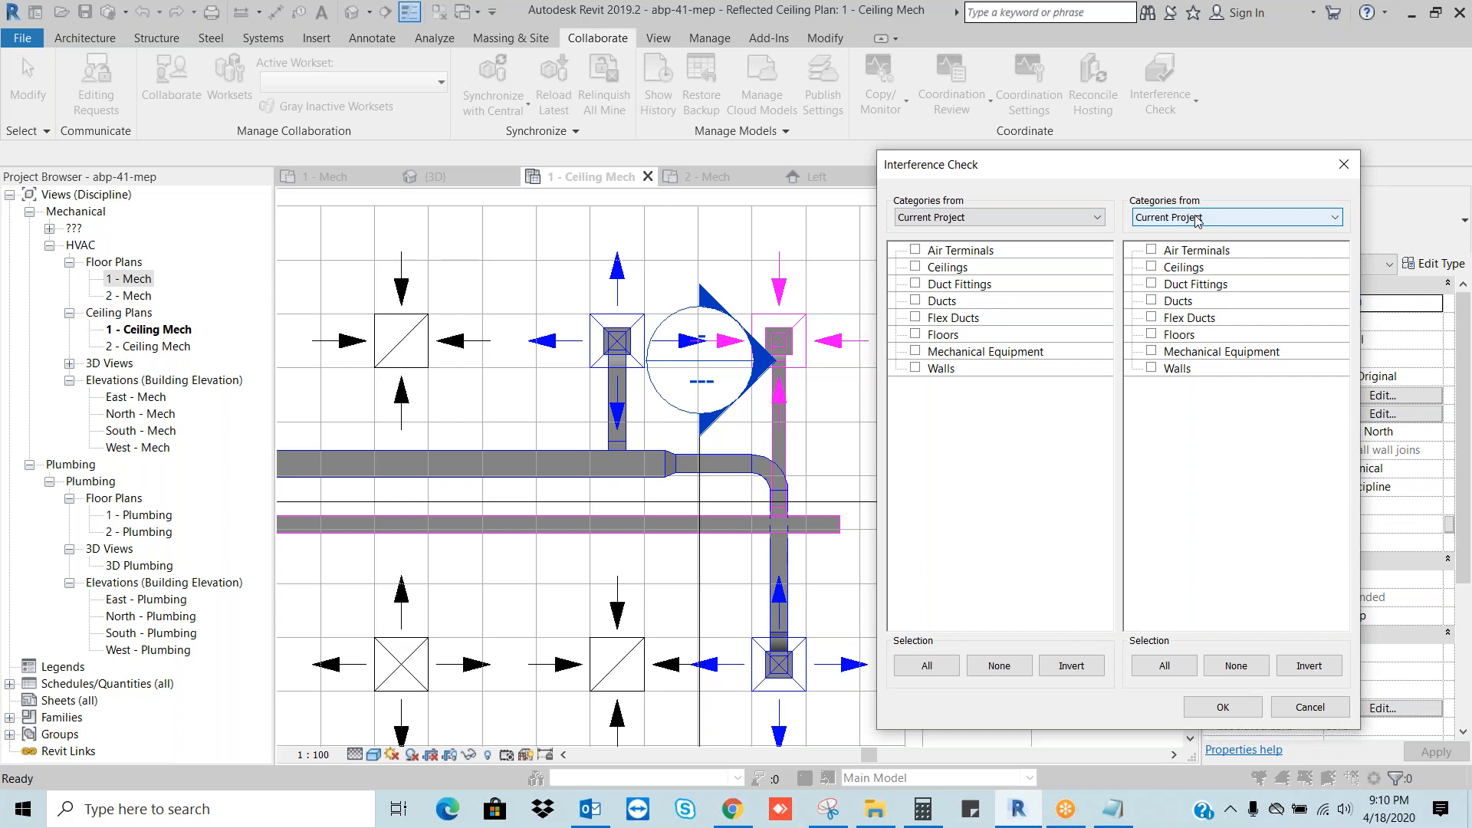
left_click(1197, 220)
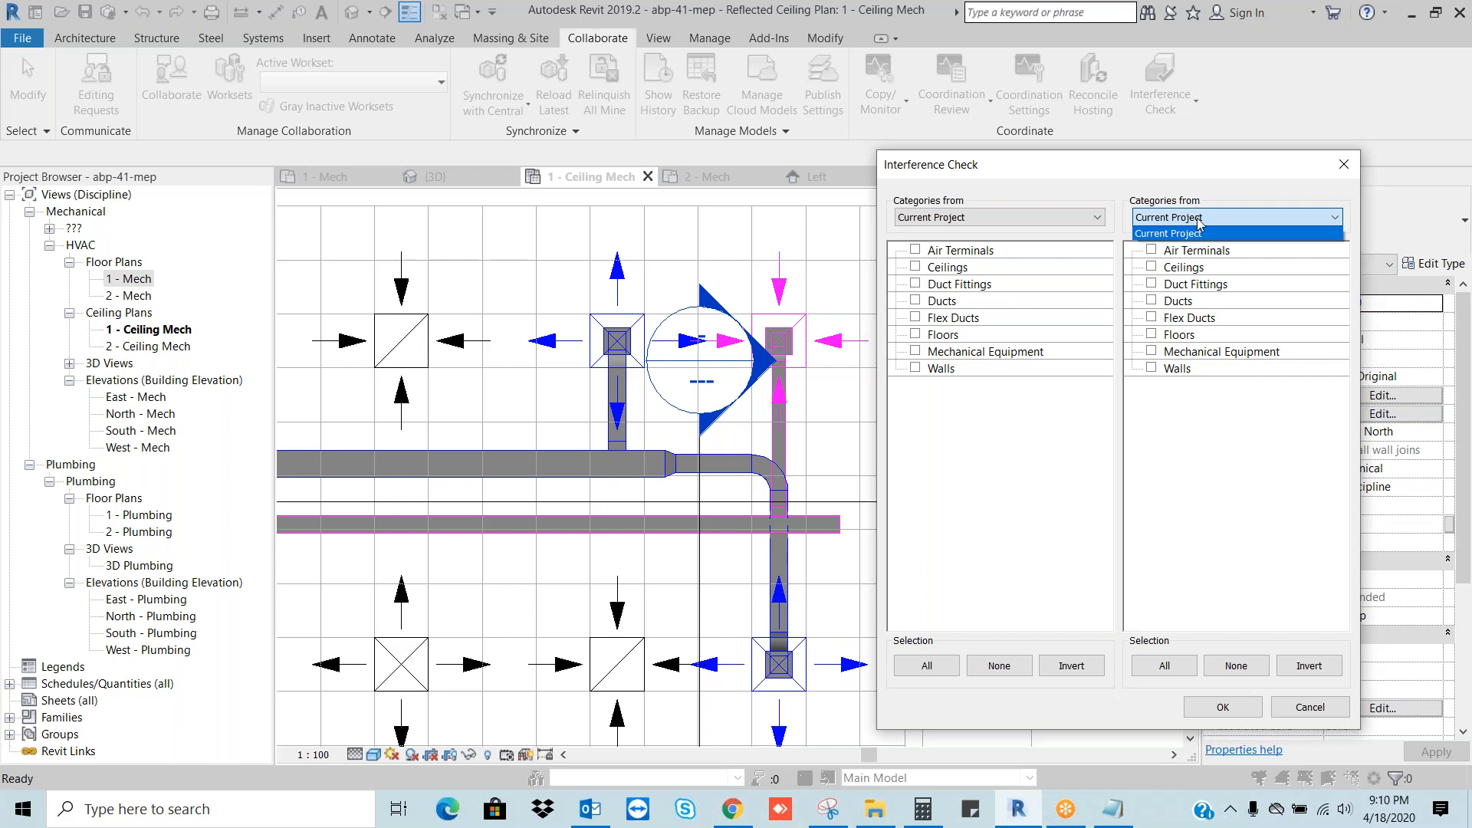
left_click(1197, 237)
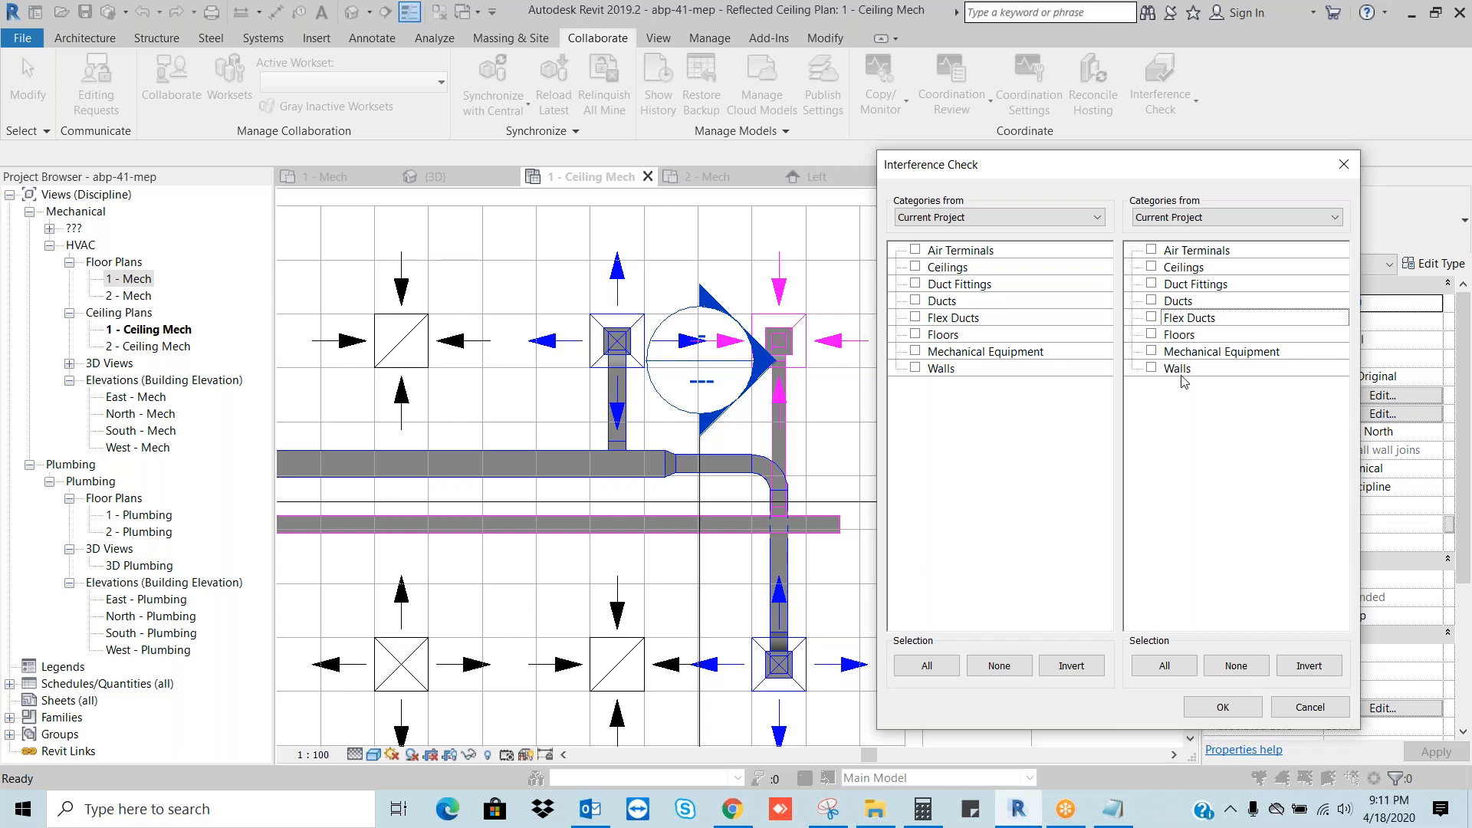
Run the interference check of all categories against Ducts, then close its report.
left_click(915, 300)
left_click(1152, 301)
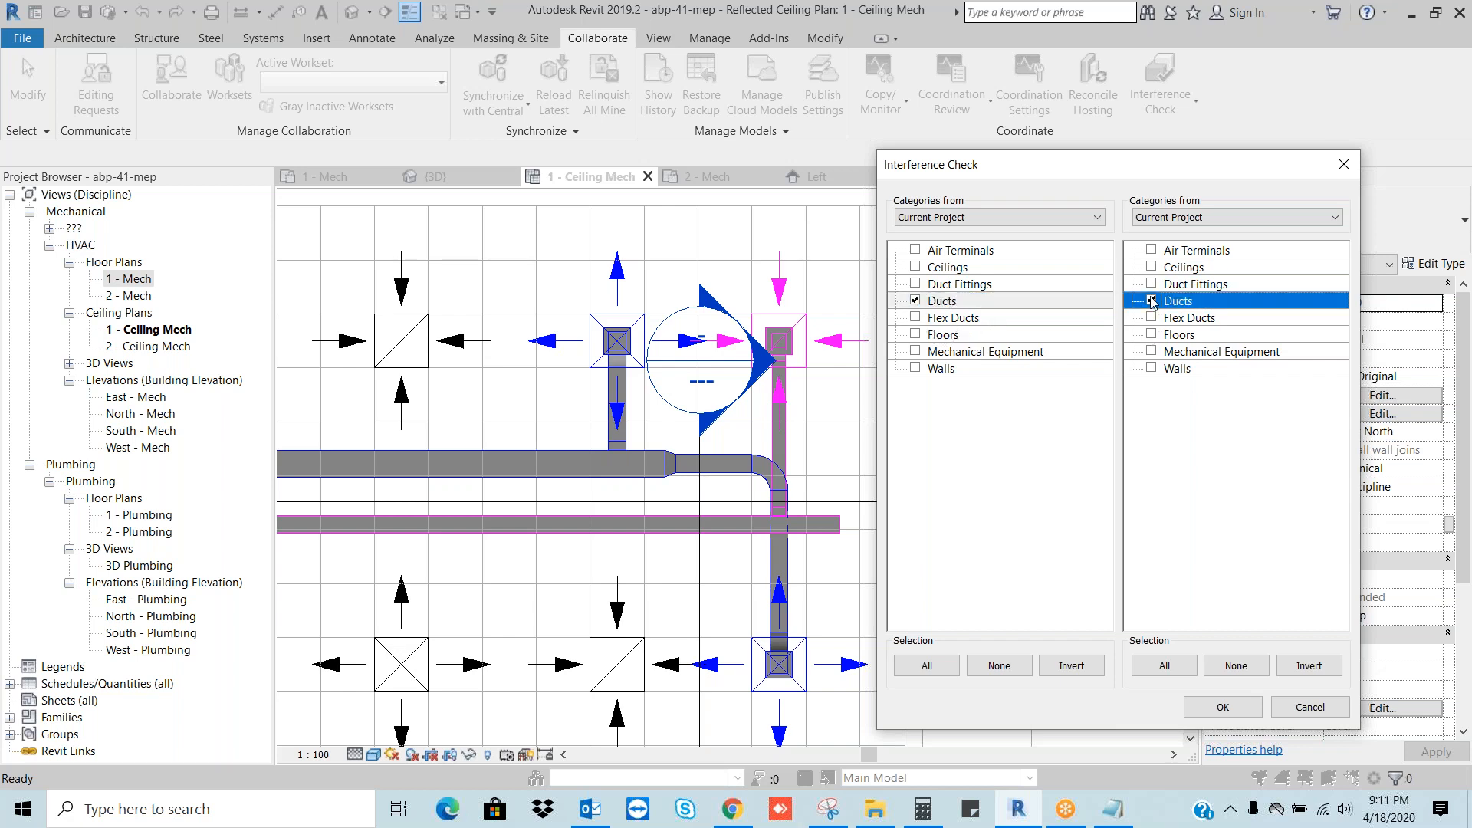
left_click(927, 665)
left_click(1223, 707)
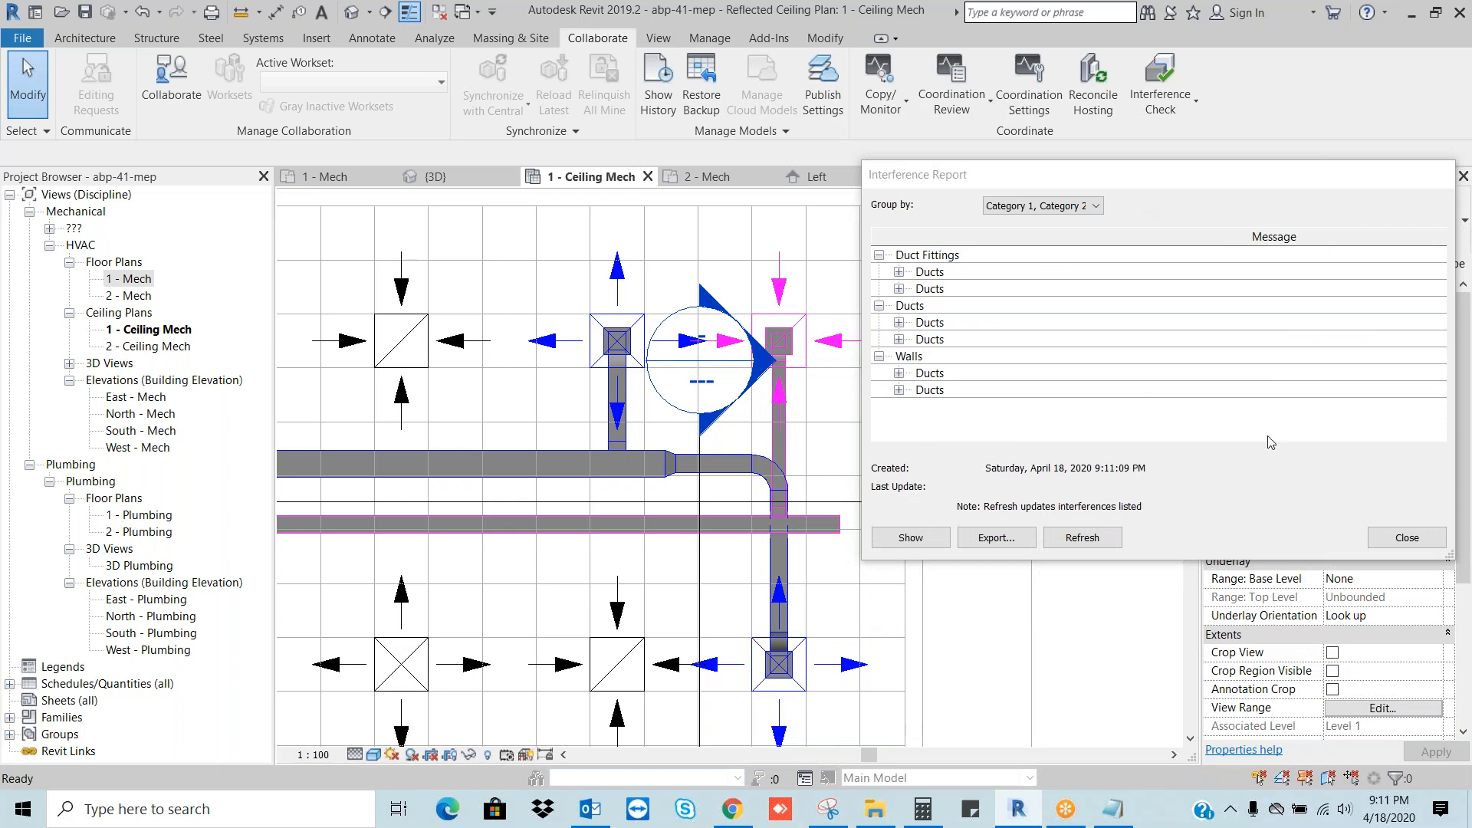
left_click(1406, 537)
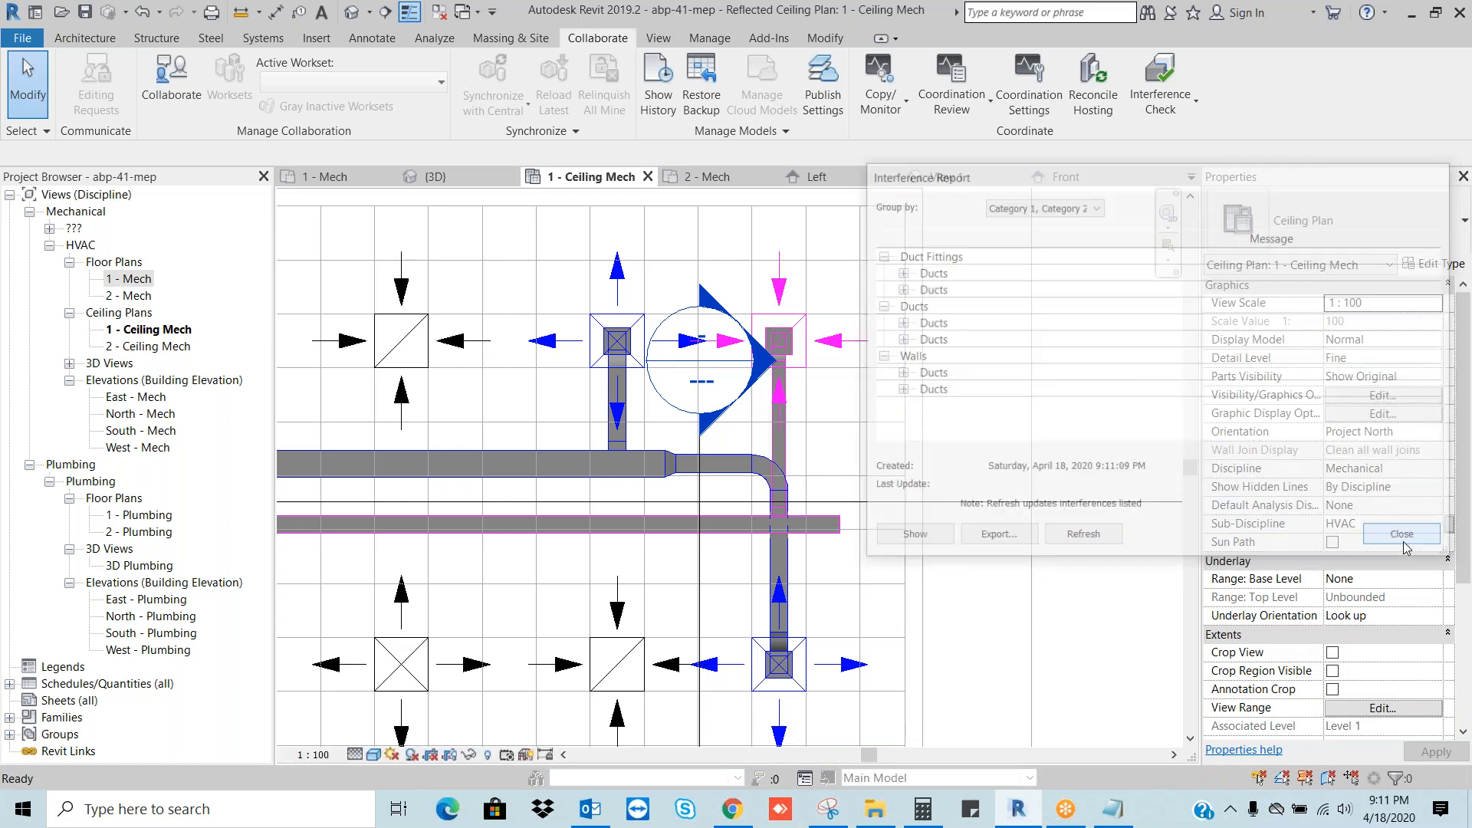
Run a new interference check with all categories included in both lists of the current project.
left_click(1180, 104)
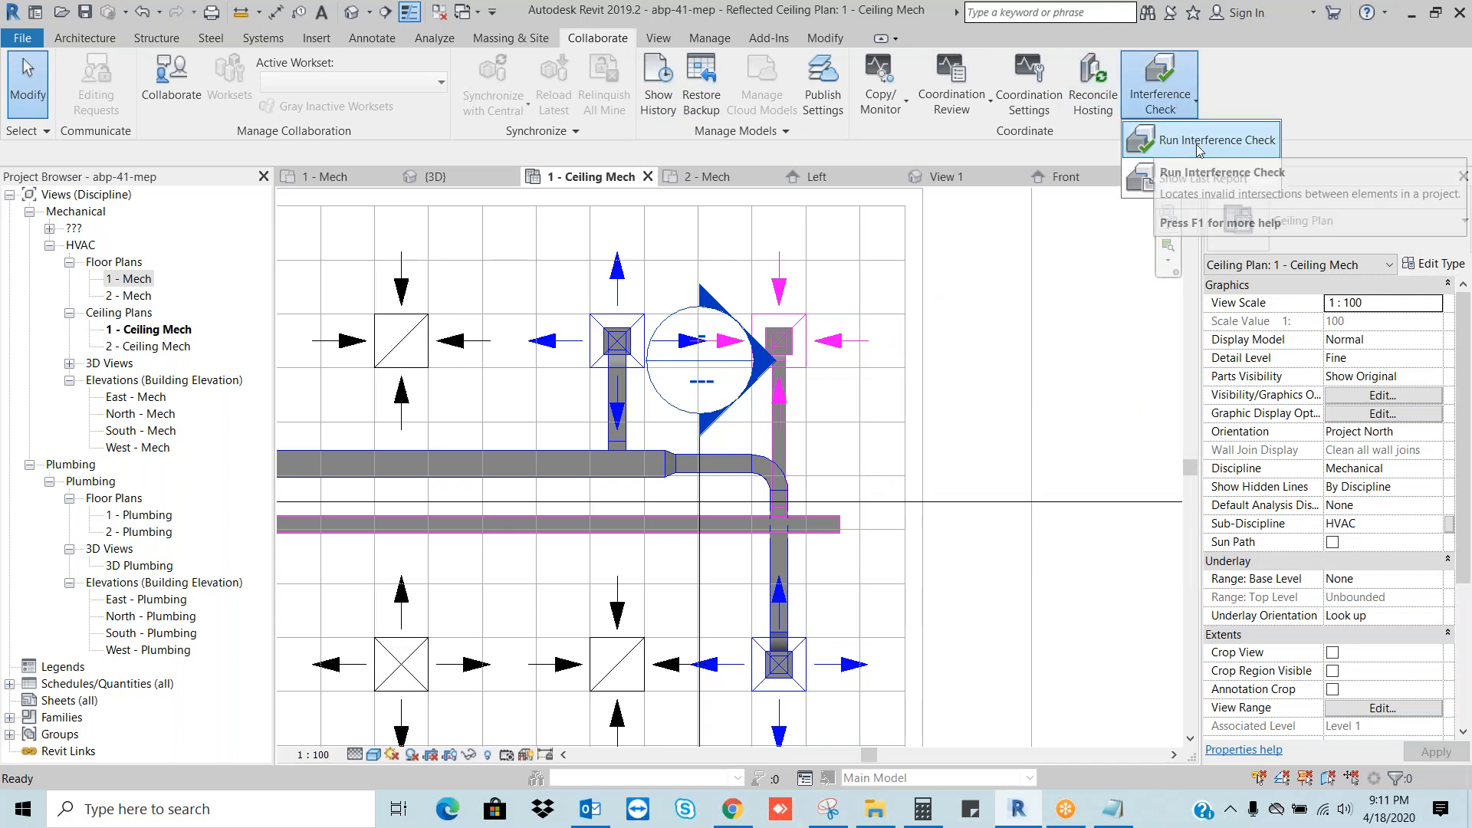
left_click(1203, 141)
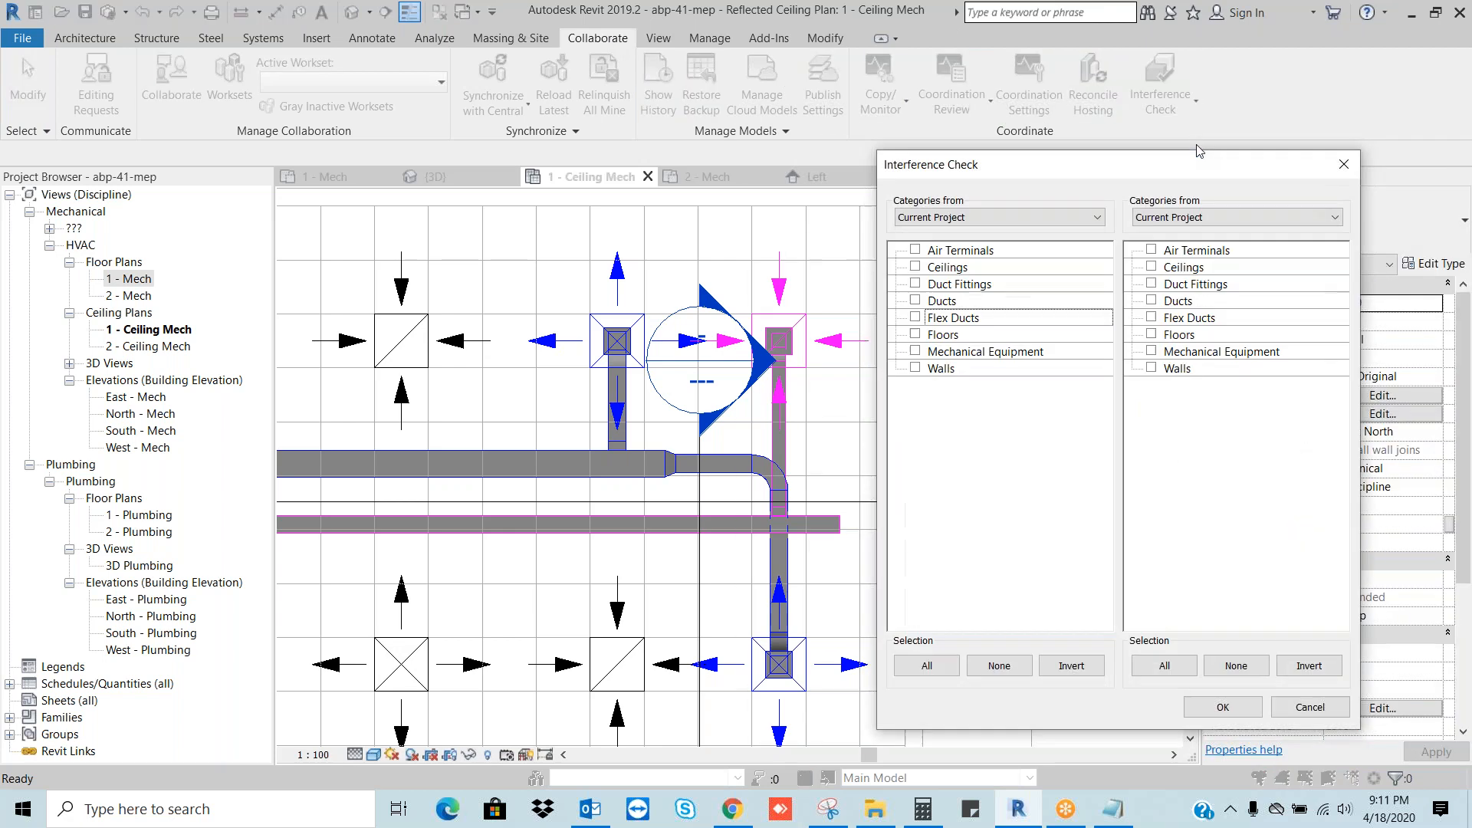
left_click(927, 665)
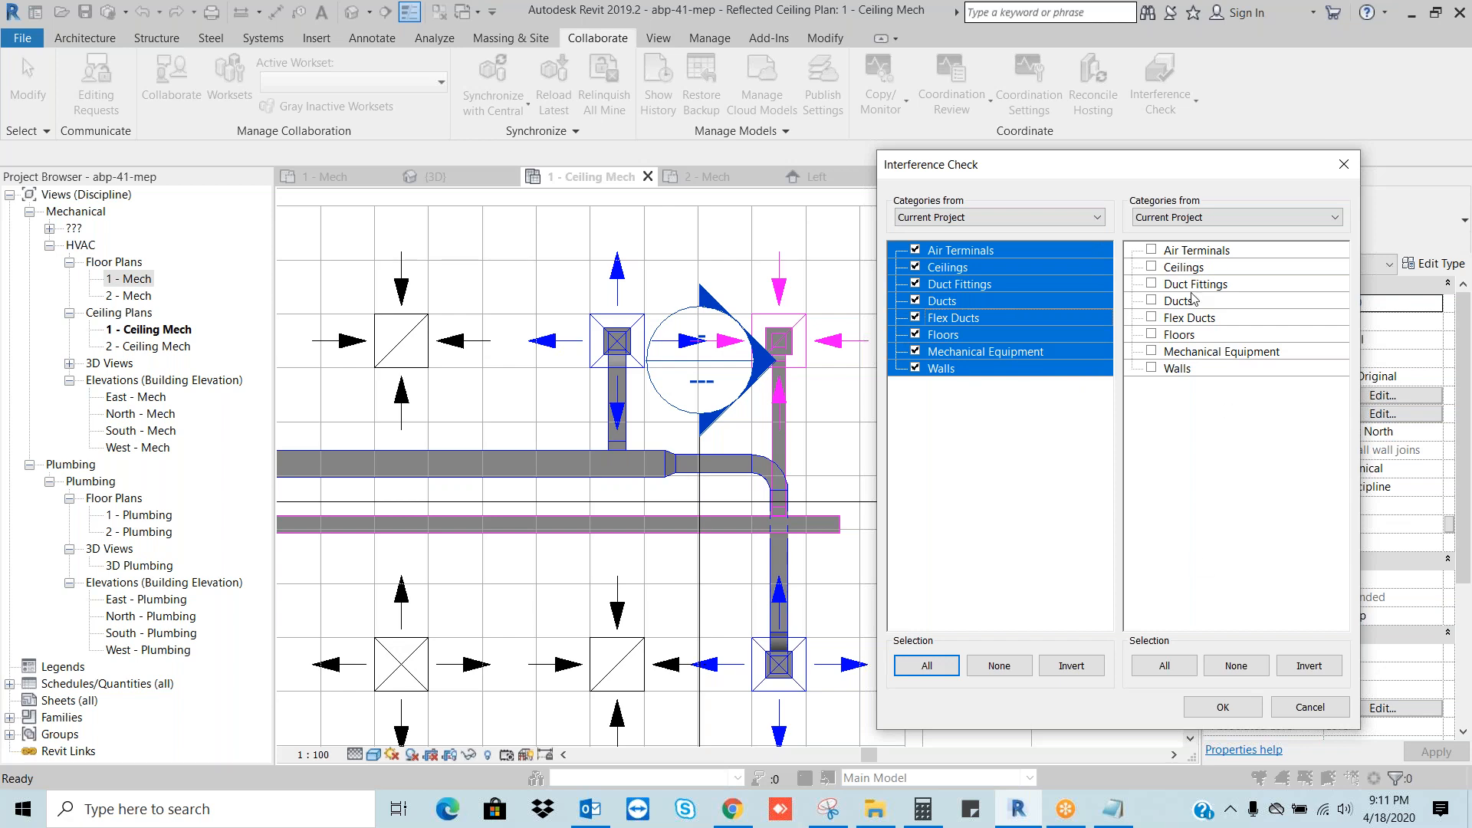
left_click(1218, 495)
left_click(1164, 665)
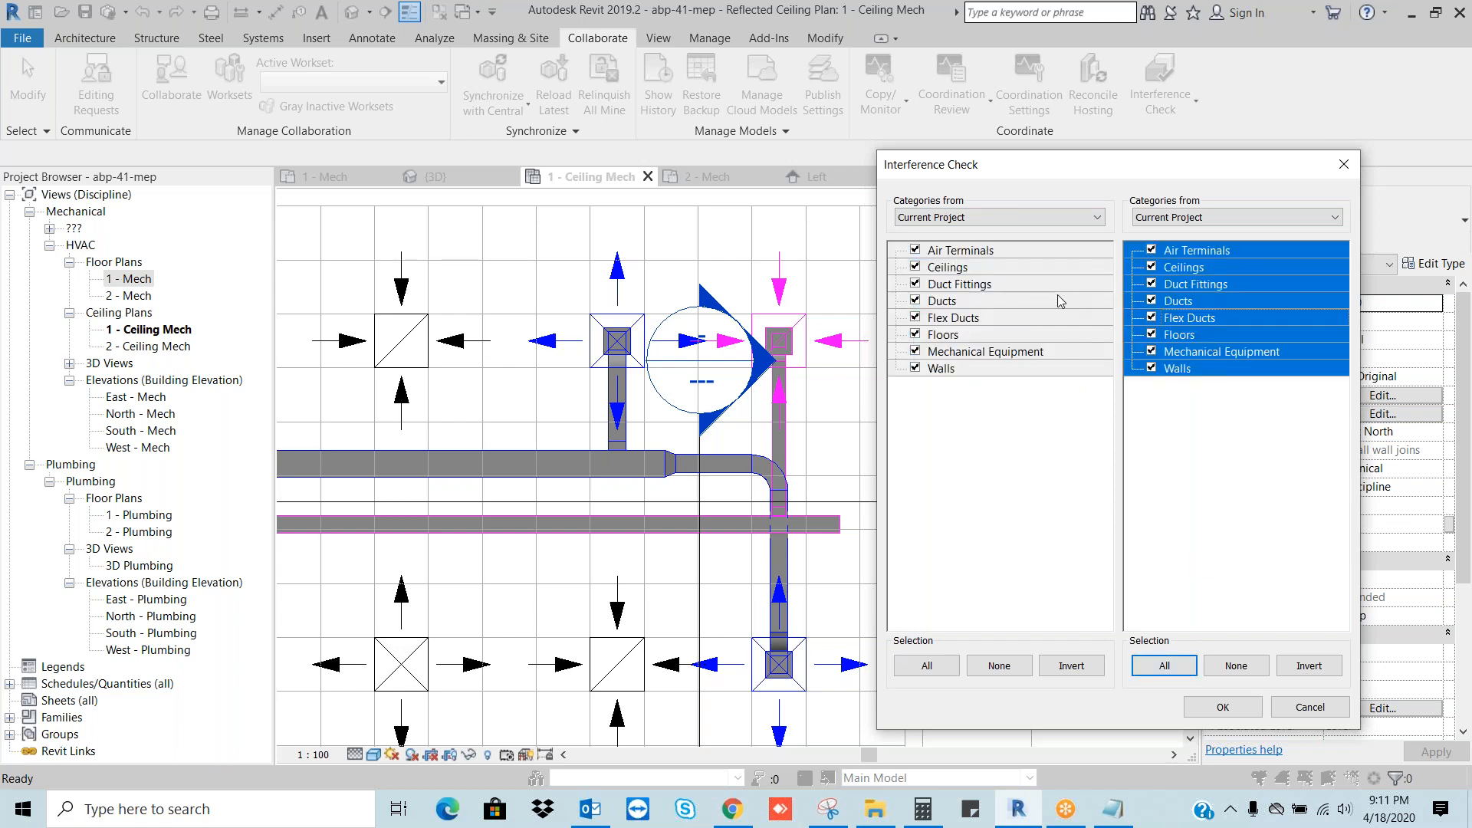
left_click(1222, 706)
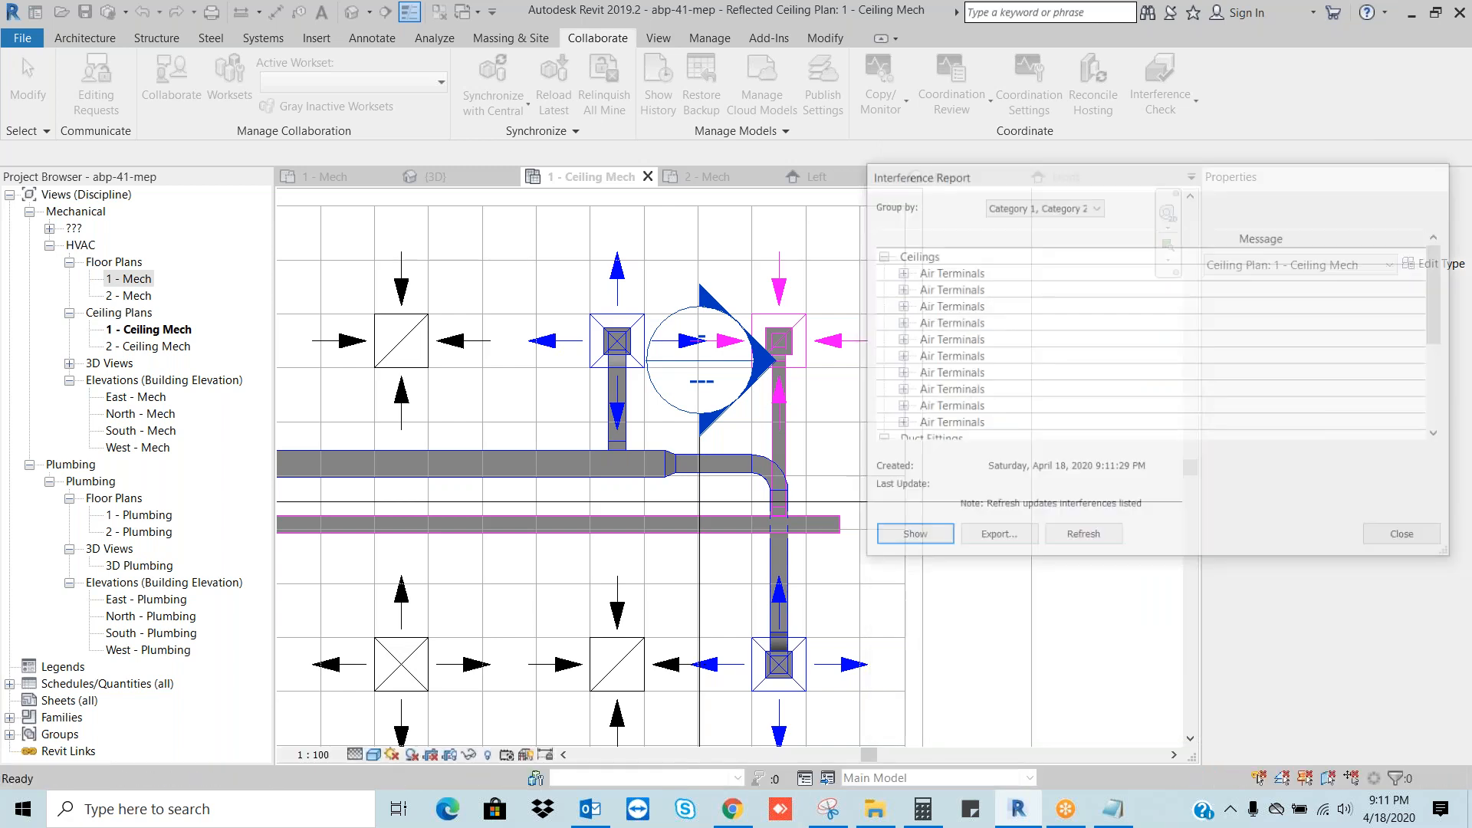
Review the interference report and highlight the return diffuser and ceiling of the first Ceilings and Air Terminals clash.
left_click_drag(1440, 303, 1440, 407)
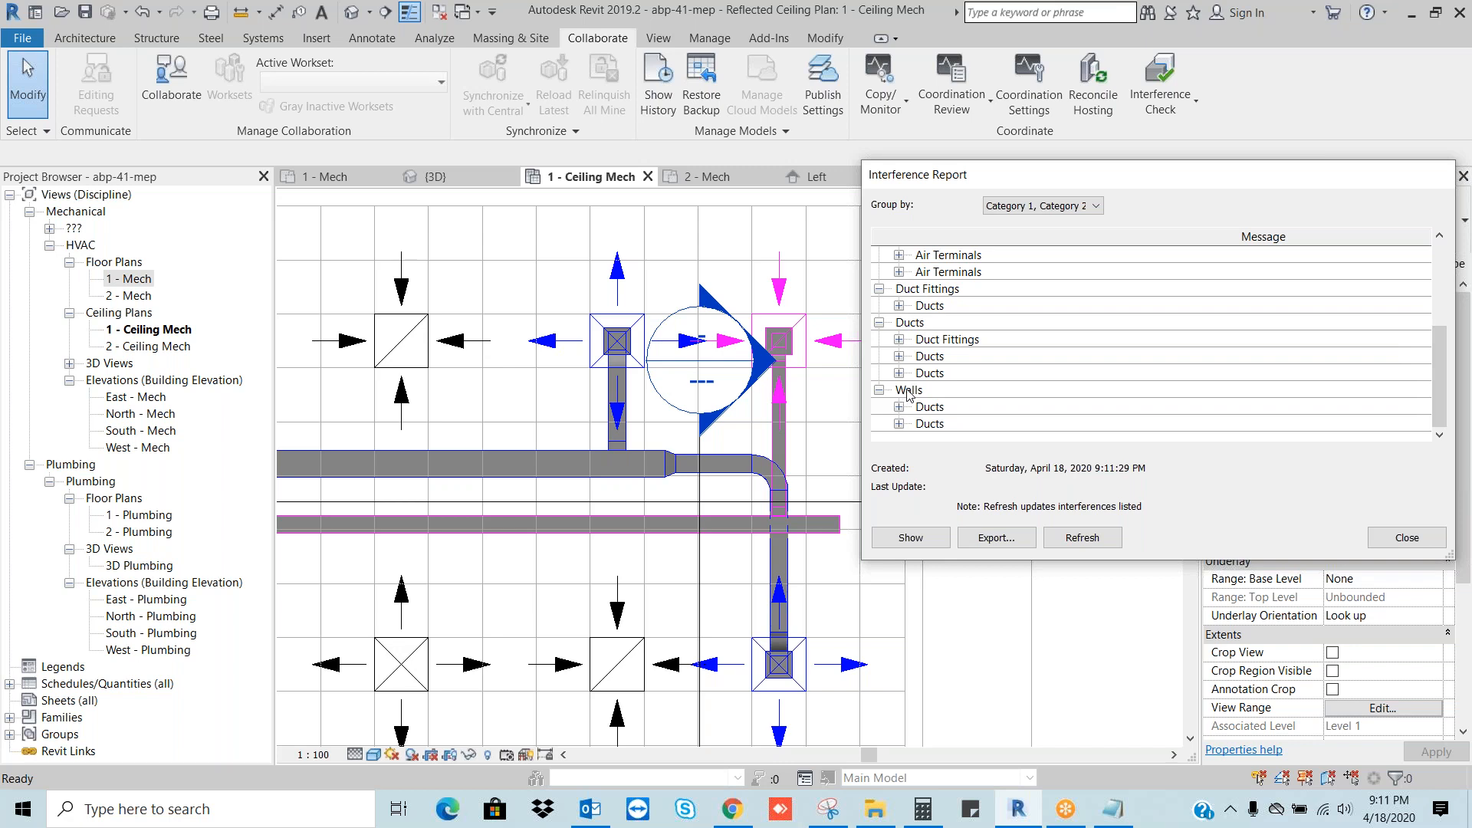
left_click_drag(1440, 331, 1431, 264)
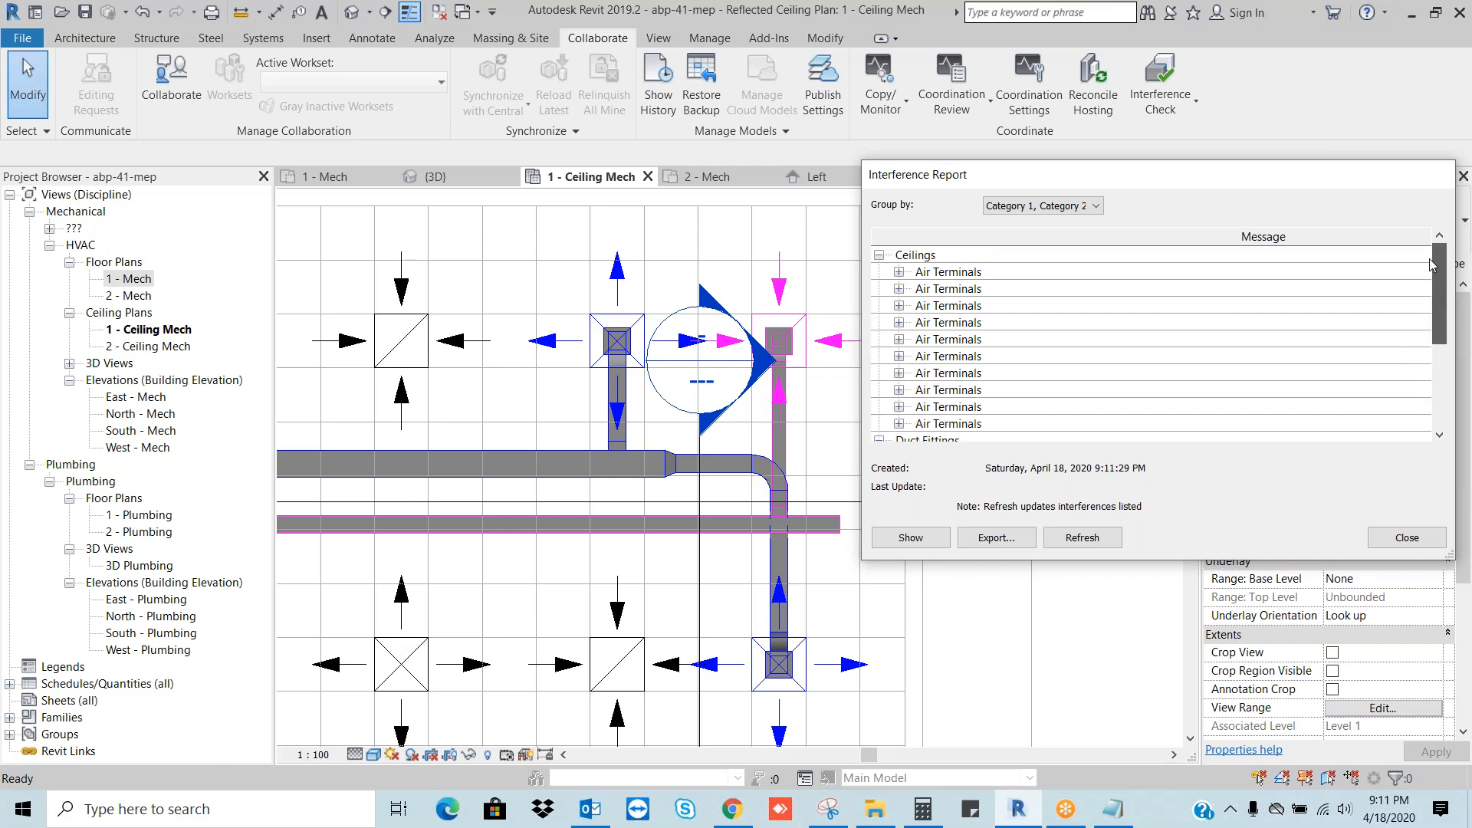
left_click(899, 273)
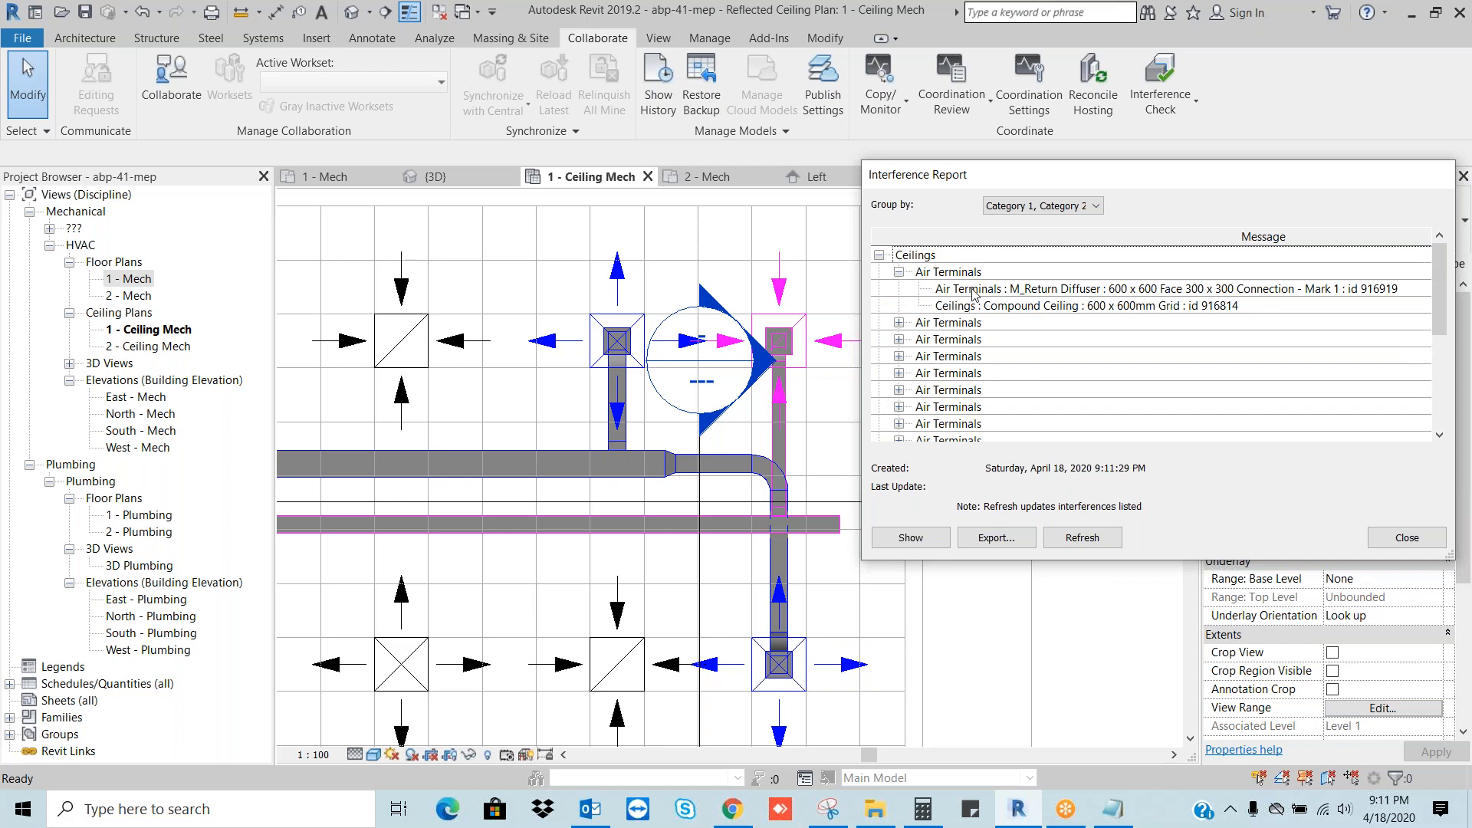
left_click(1062, 306)
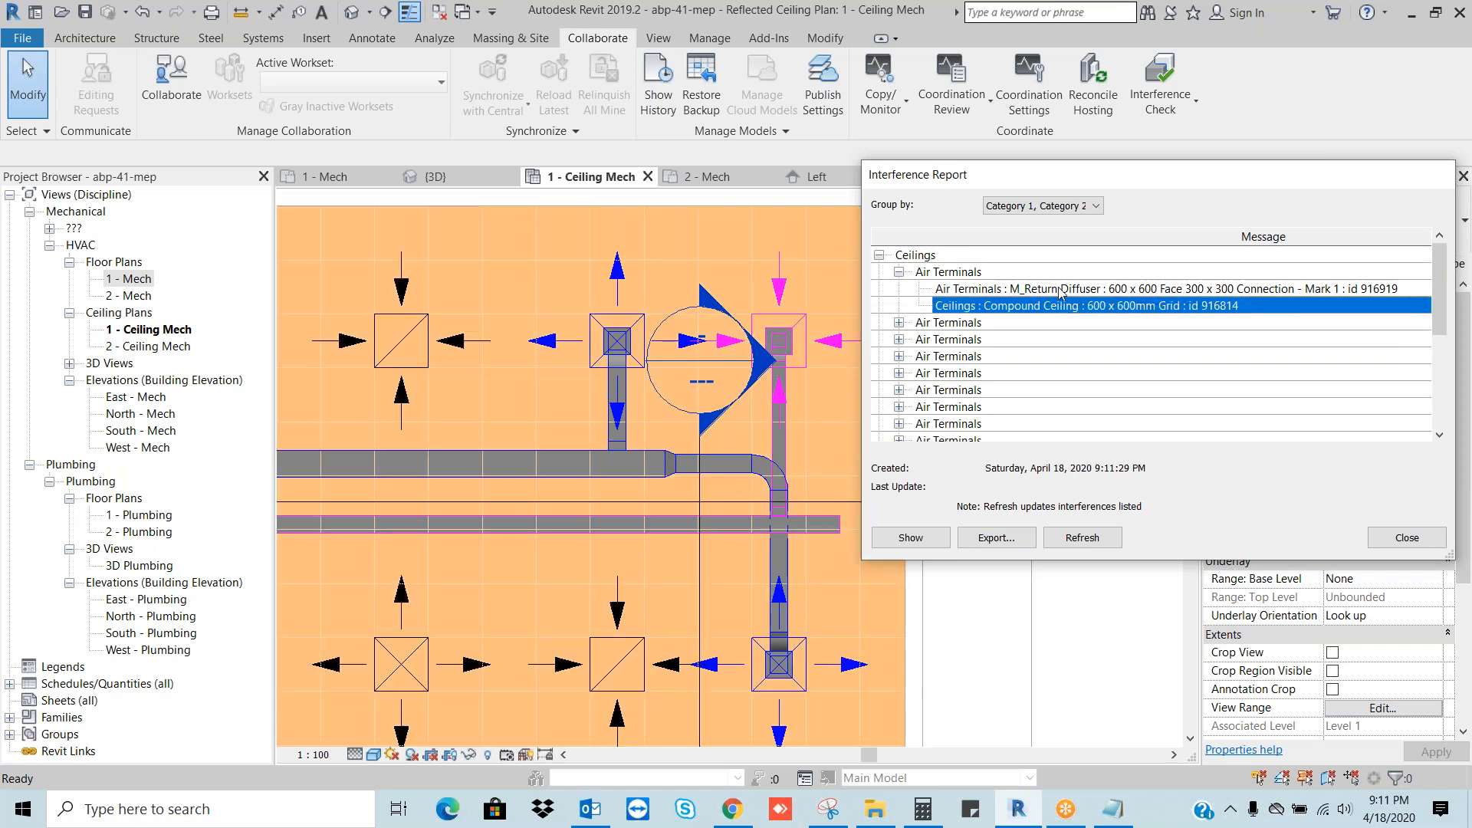
left_click(1061, 291)
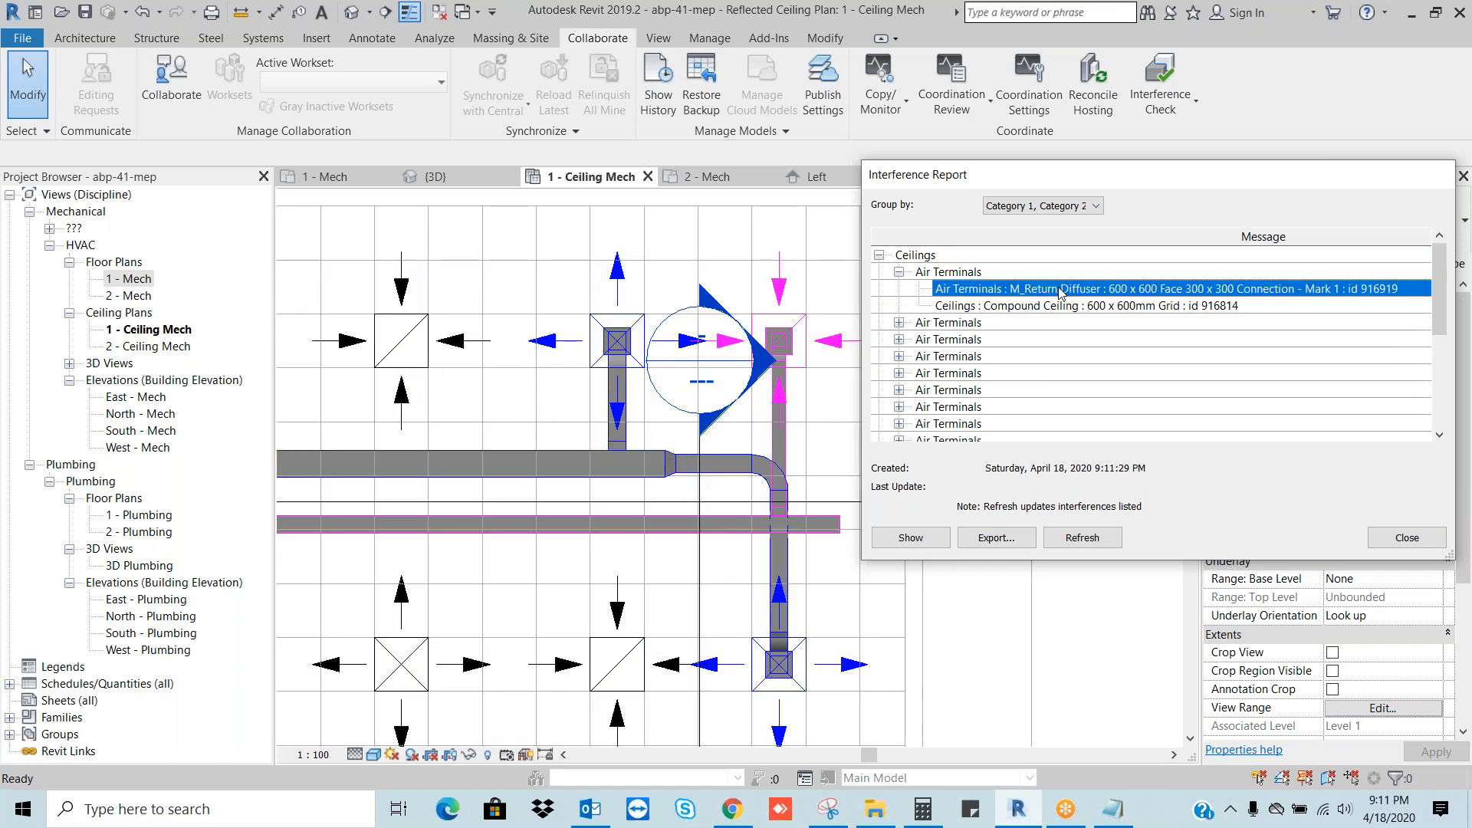
left_click(899, 273)
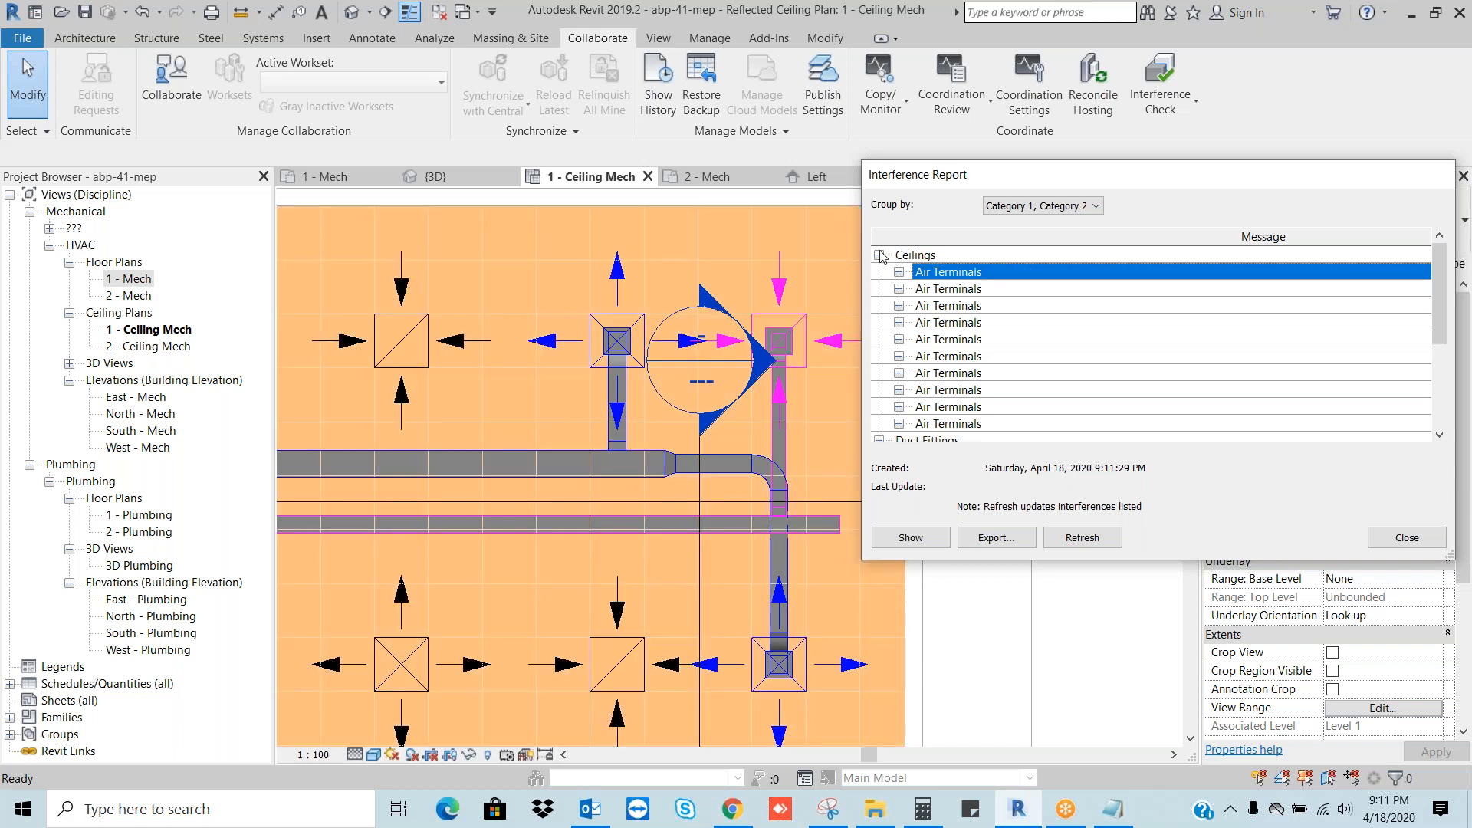
left_click(879, 255)
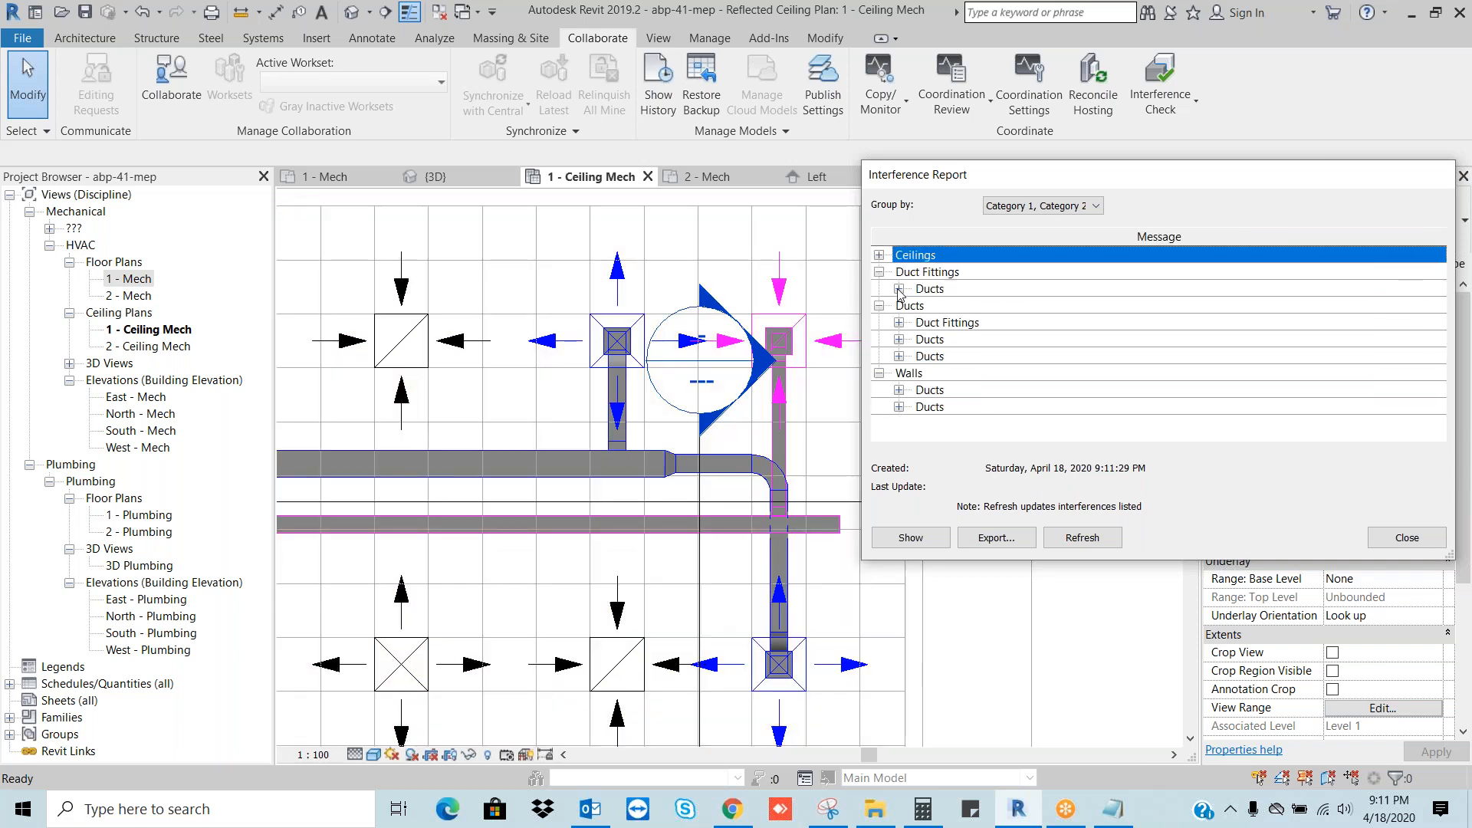
Highlight both elements of the Duct Fittings and Ducts clash and show the rectangular elbow in the ceiling plan.
left_click(898, 289)
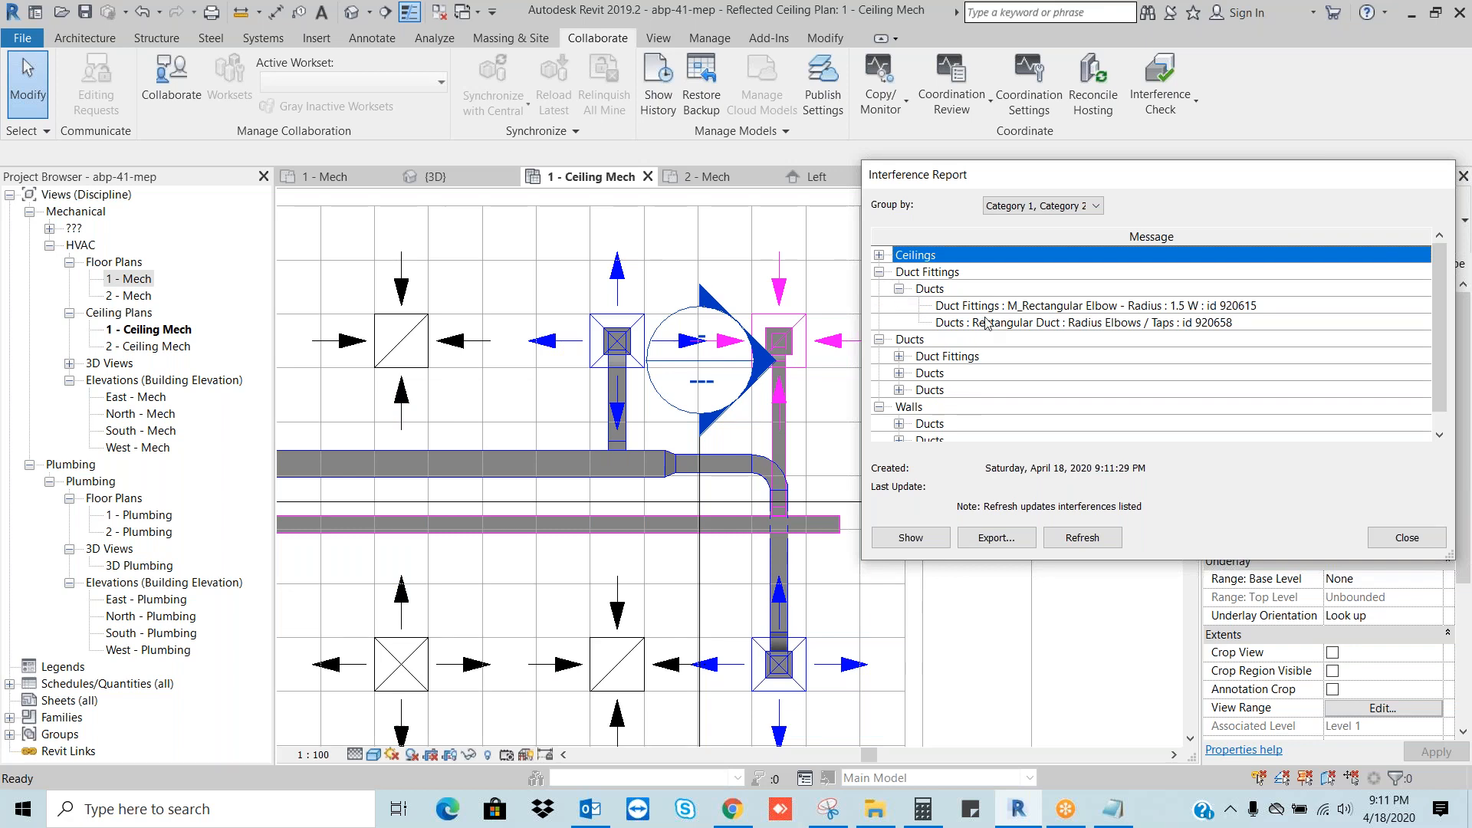
left_click(1040, 308)
left_click(1047, 326)
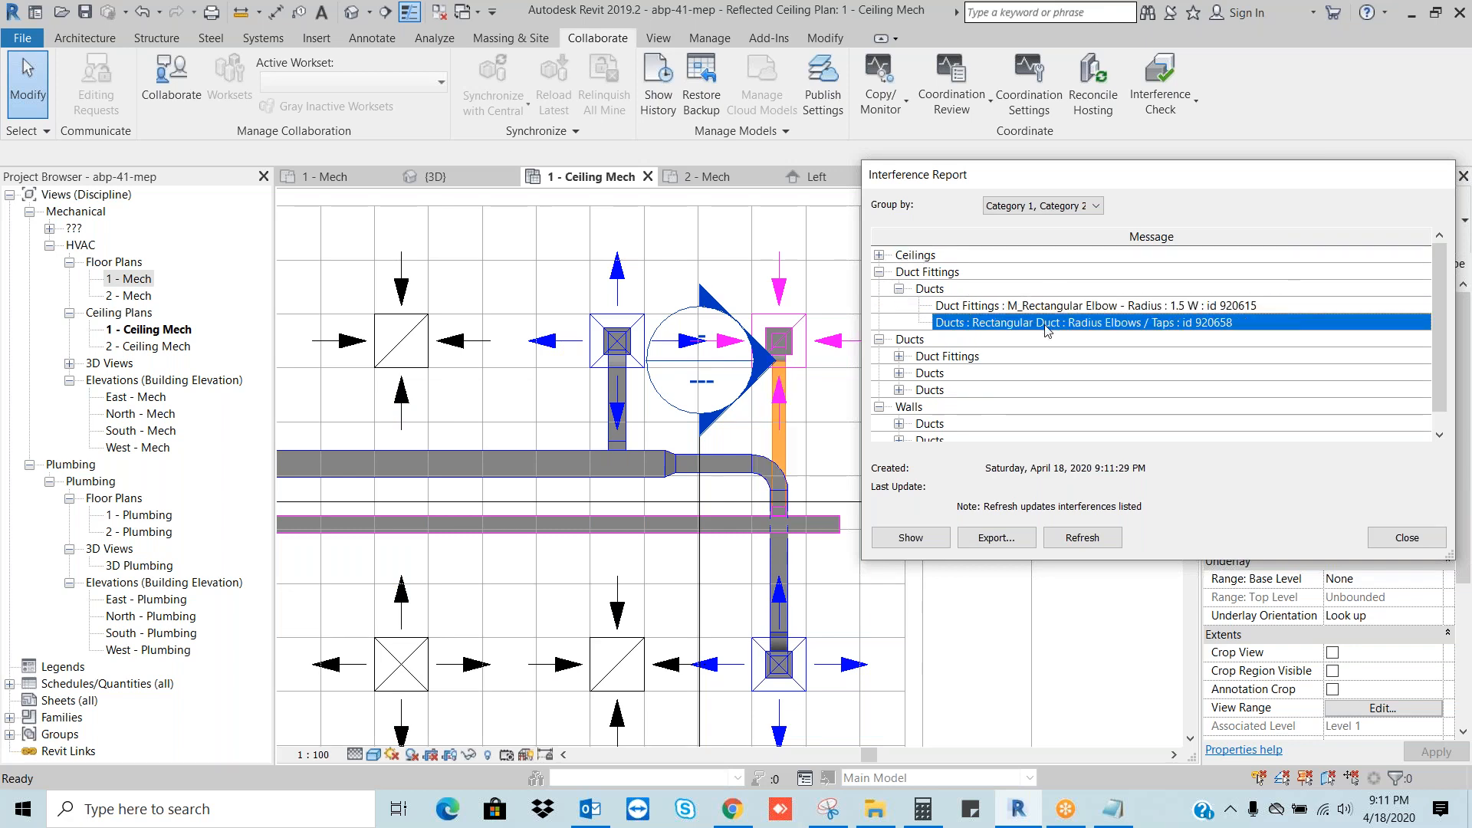
left_click(1041, 306)
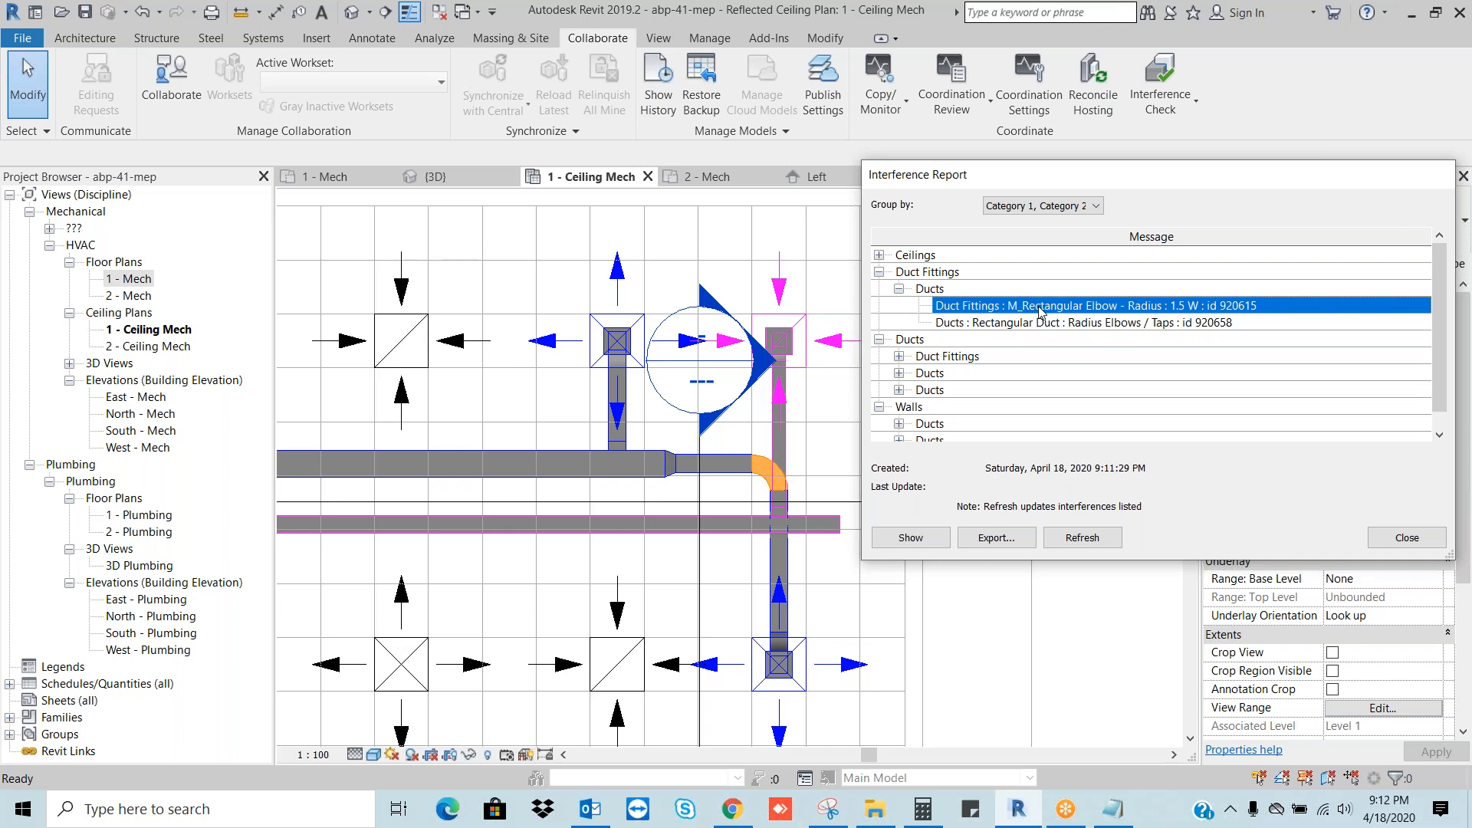
left_click(1047, 325)
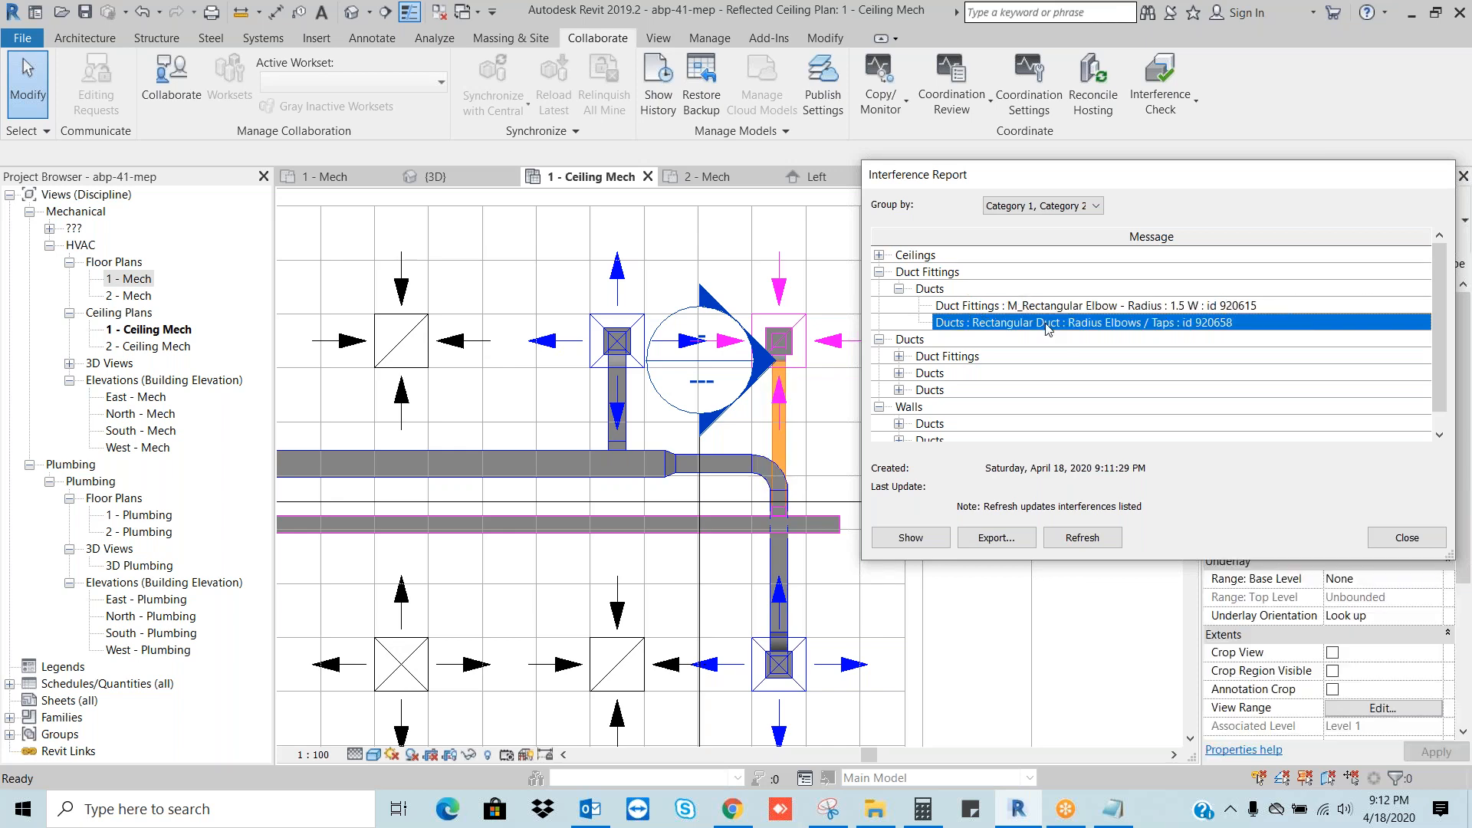
left_click(1047, 305)
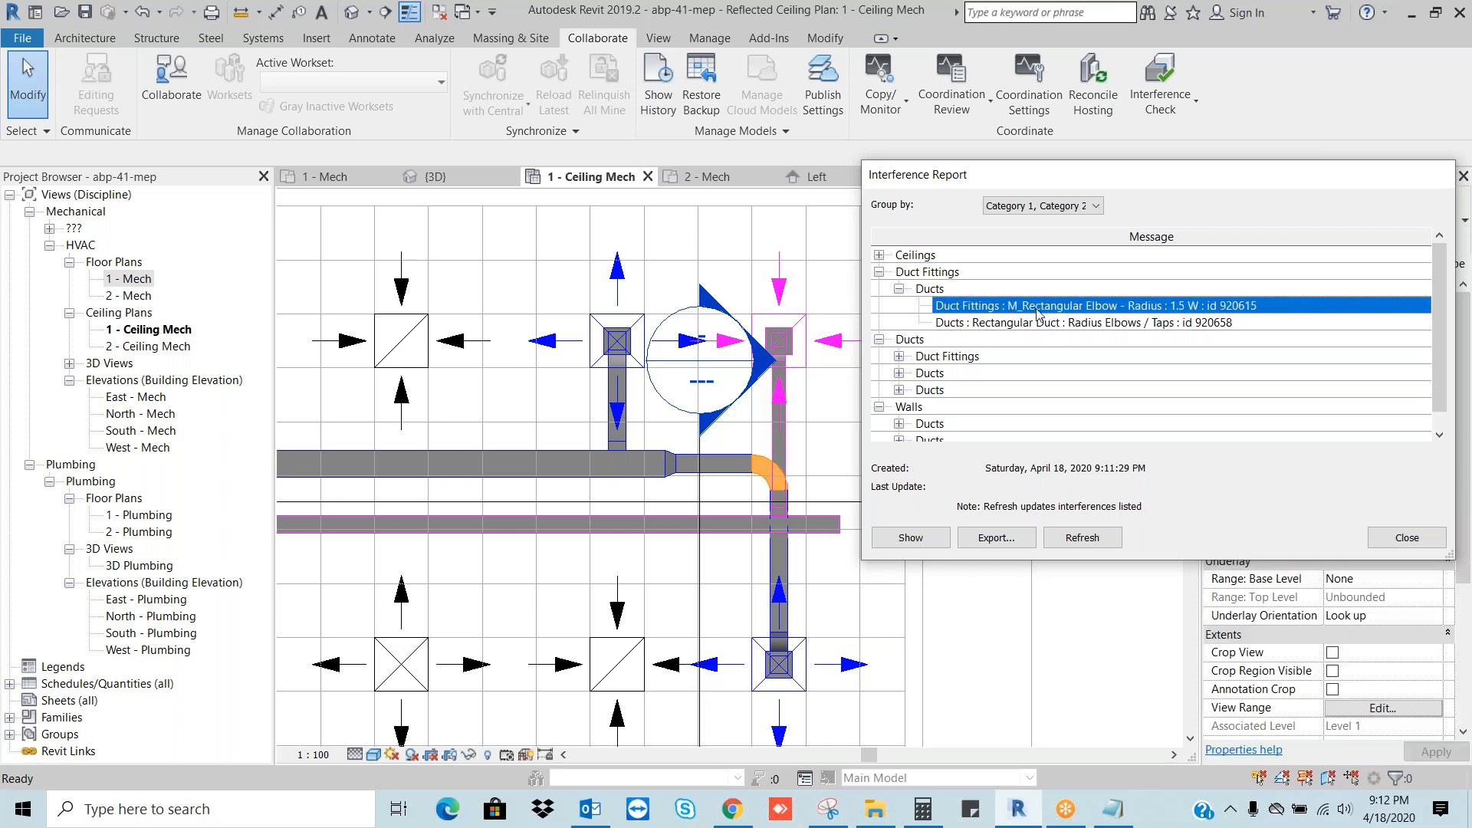
left_click(911, 537)
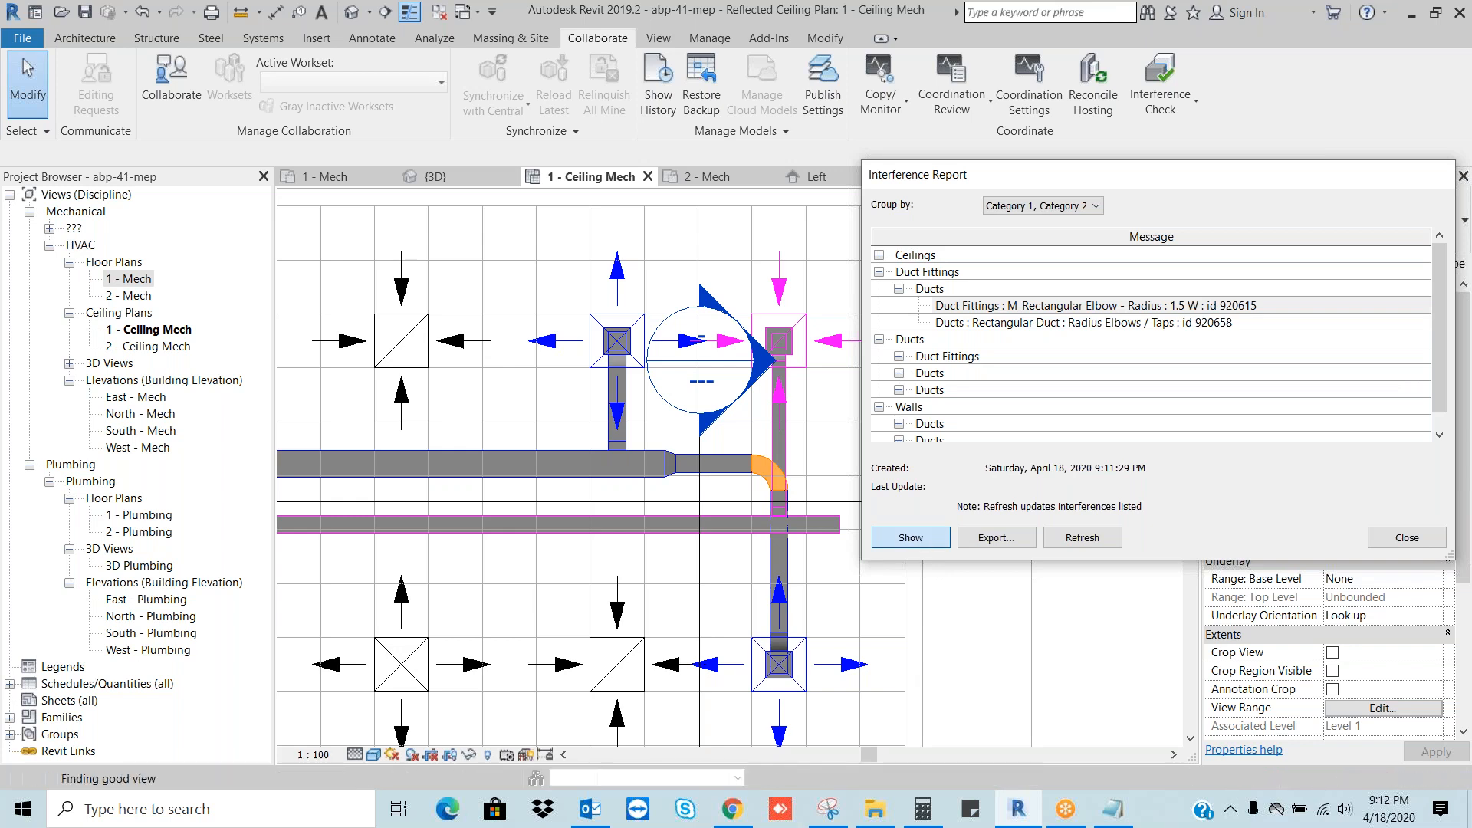
left_click(1374, 542)
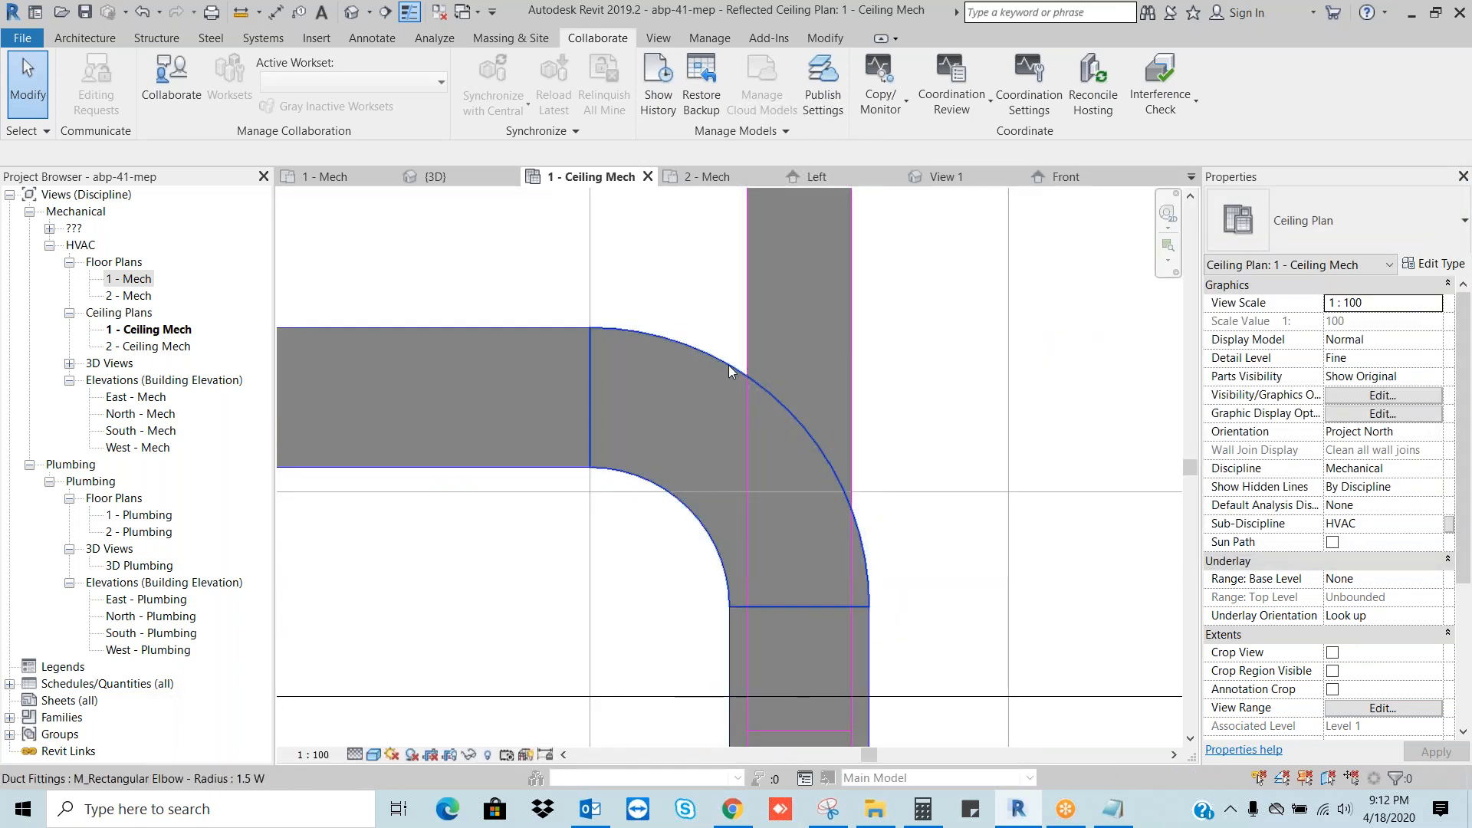
Isolate the clashing elbow and return duct in the 3D view with a selection box and inspect their overlap.
left_click(728, 365)
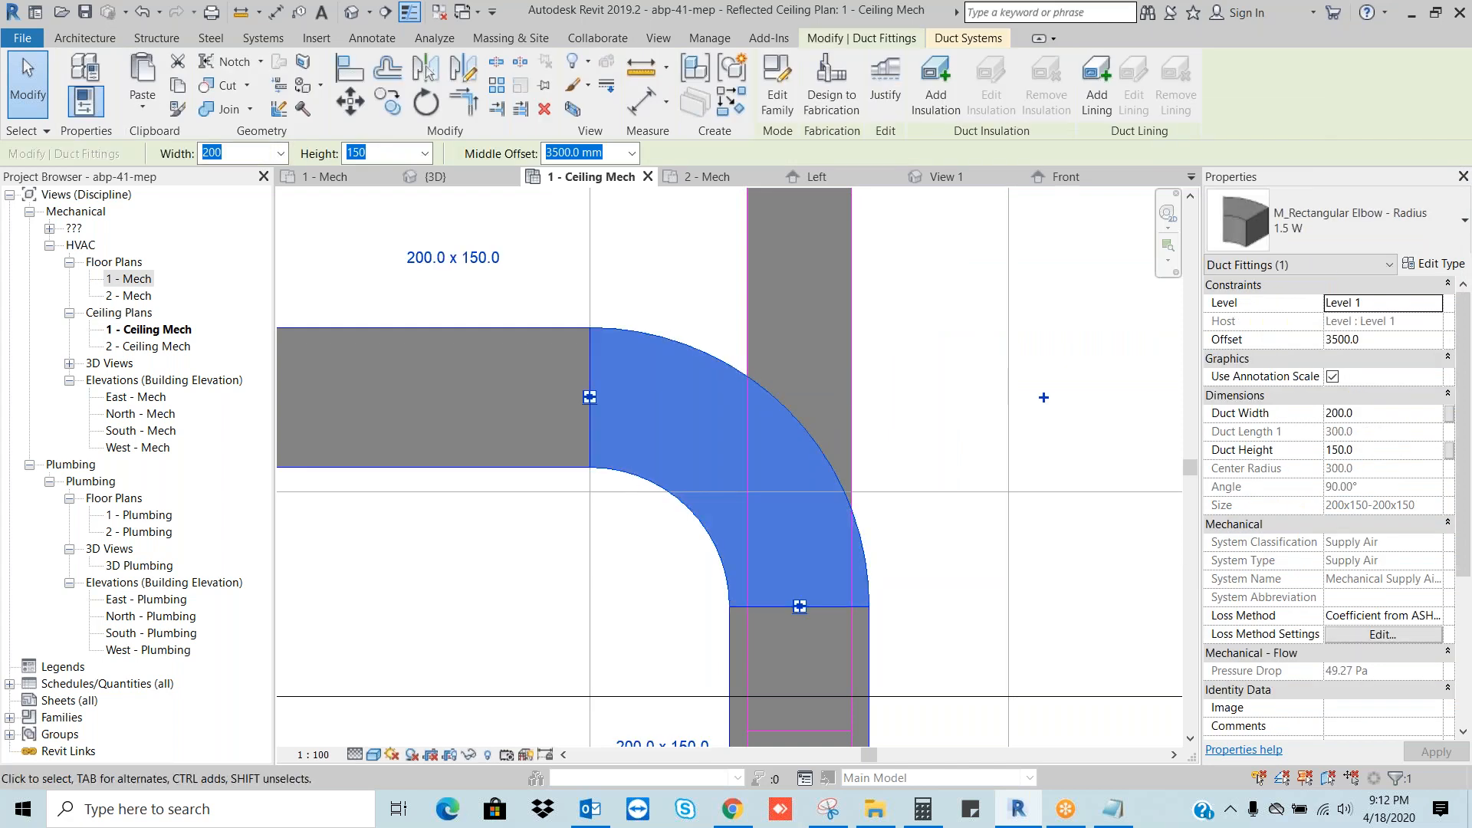
left_click(850, 334, "ctrl")
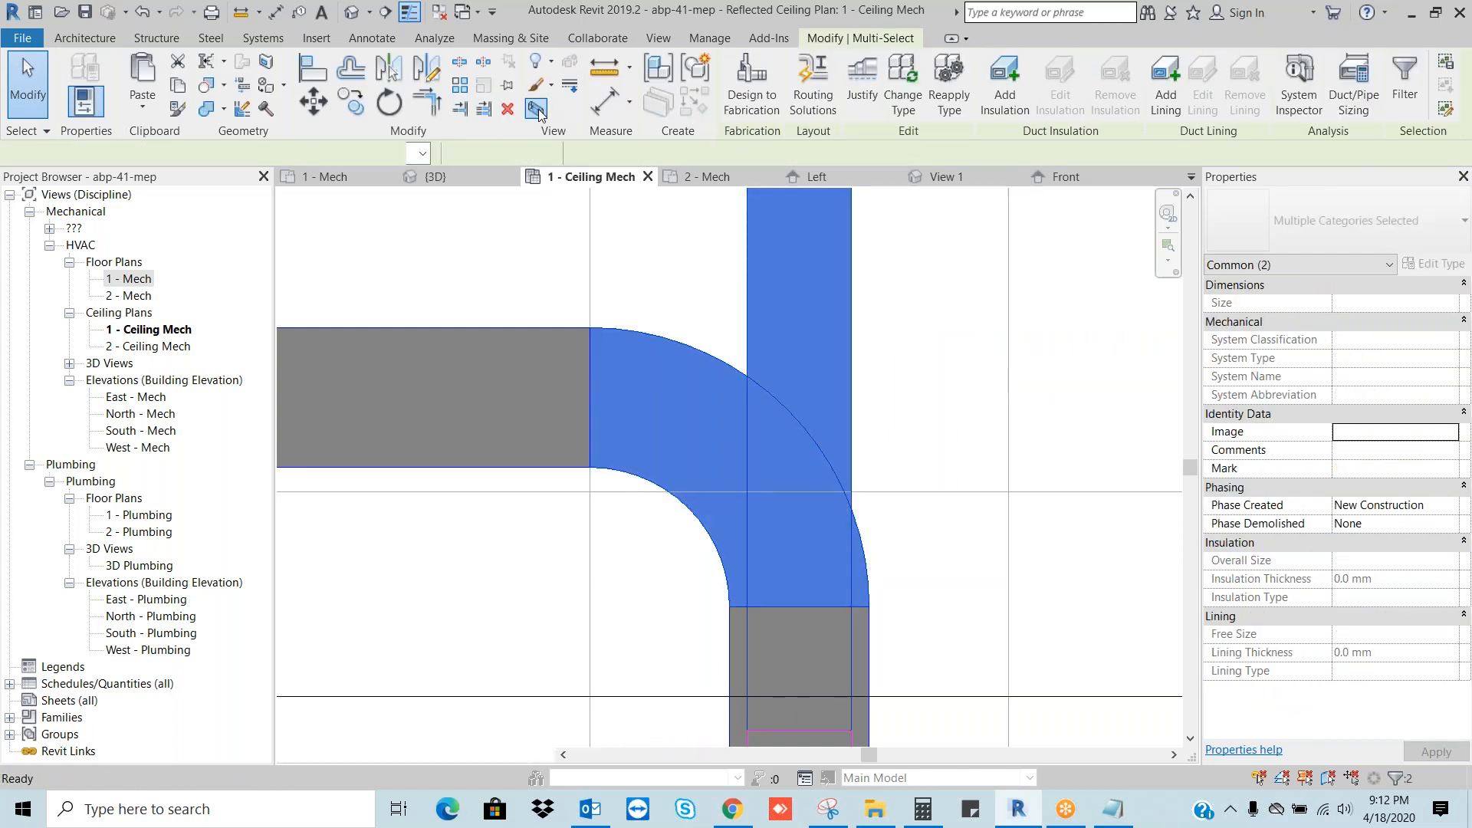
left_click(436, 177)
left_click(811, 588)
middle_click_drag(811, 588, 1091, 516, "shift")
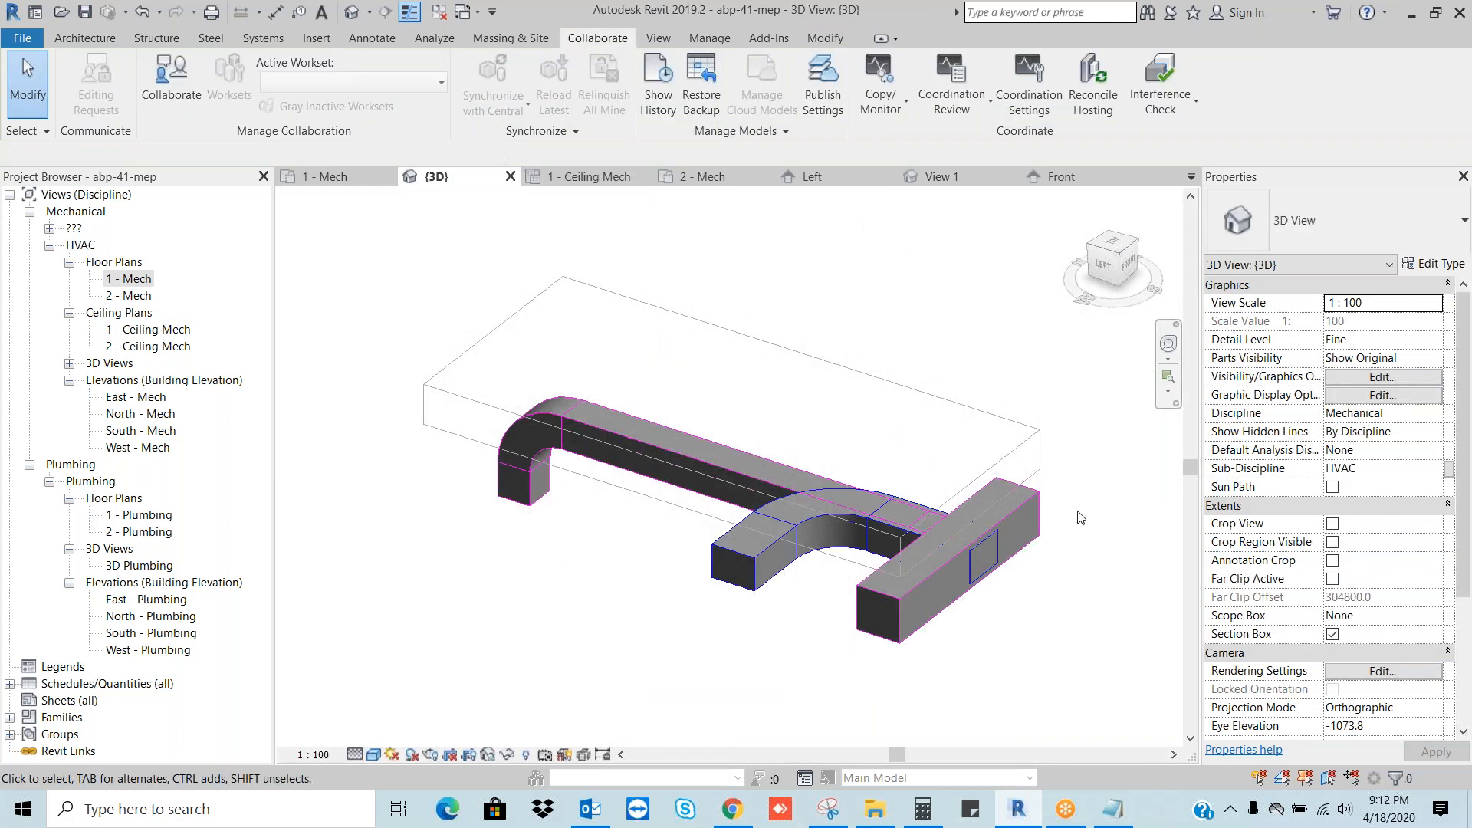
scroll(978, 546, "up", 3)
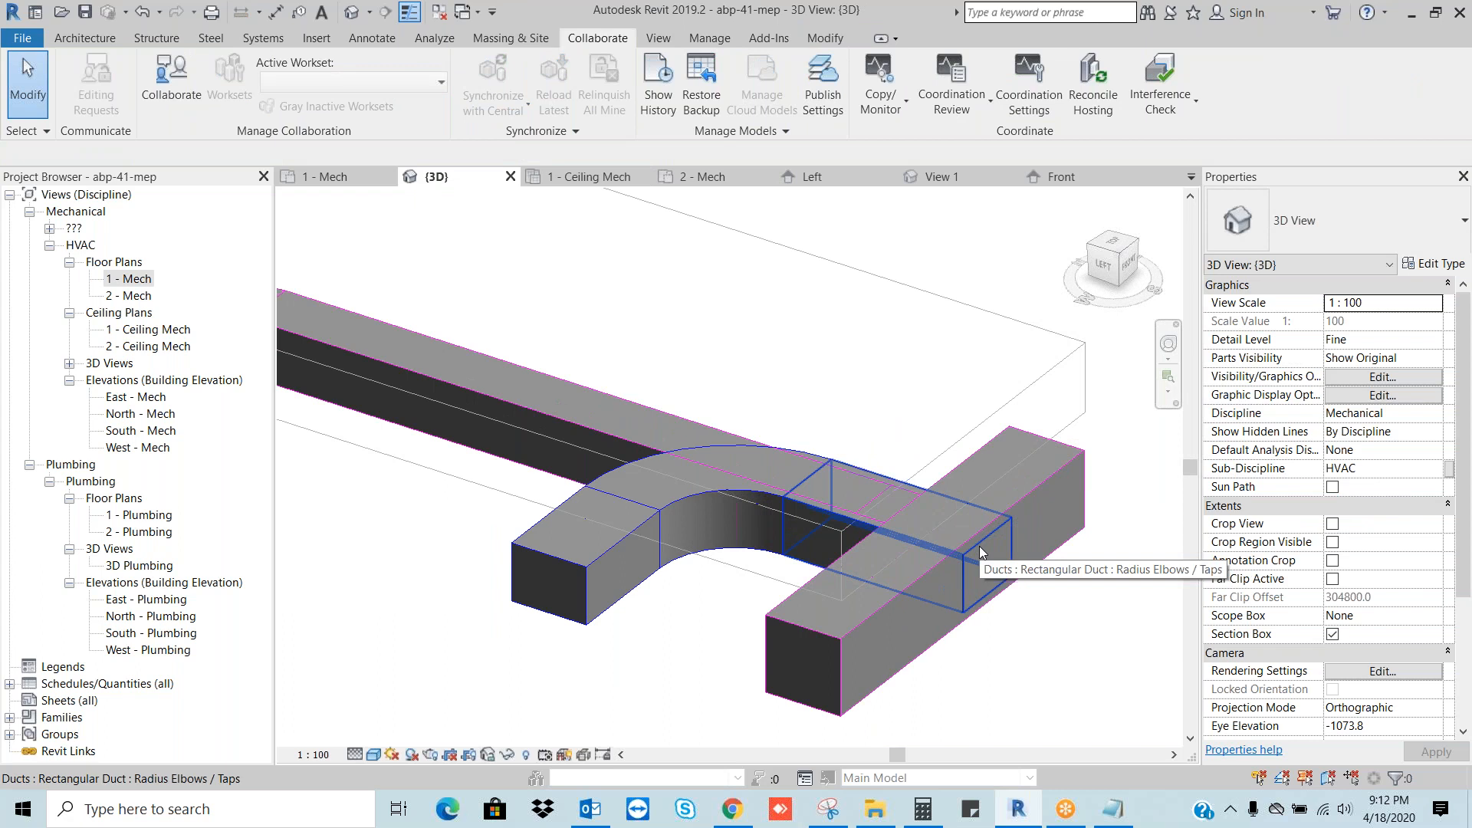
Return to the 1 - Ceiling Mech plan and fit the whole plan in view.
left_click(589, 177)
scroll(859, 440, "down", 4)
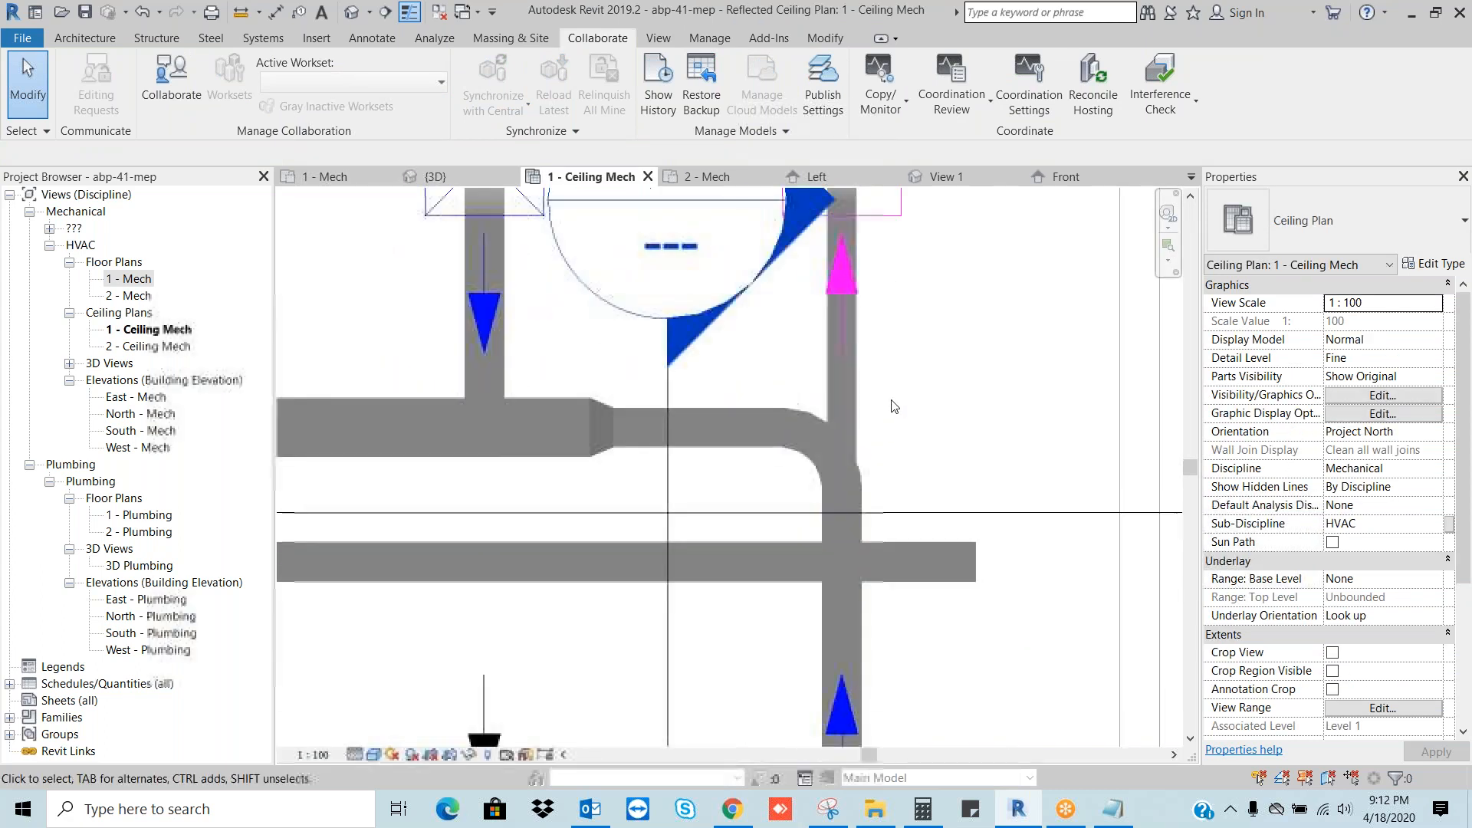
scroll(912, 391, "down", 3)
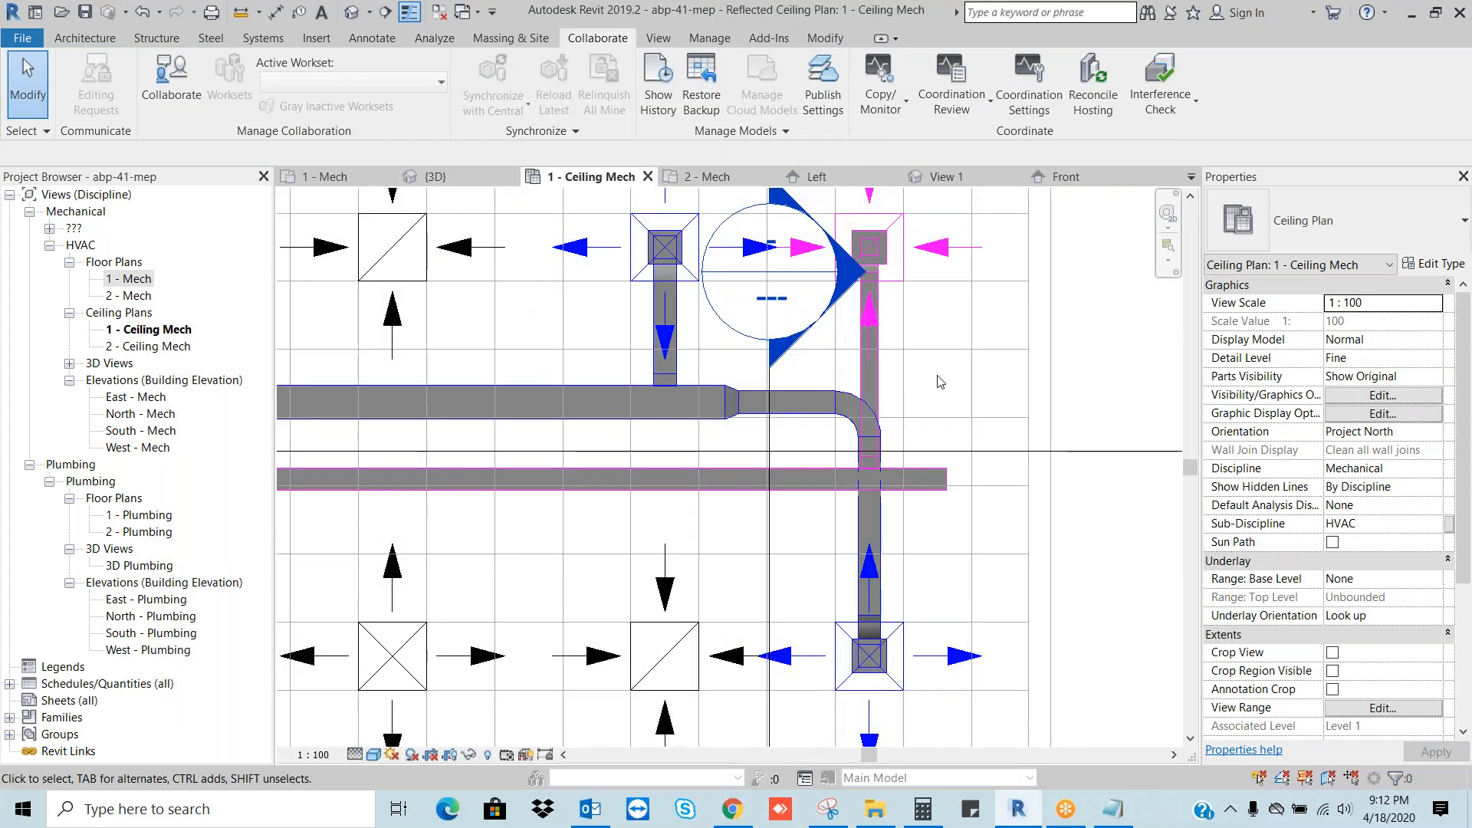
key("z")
key("a")
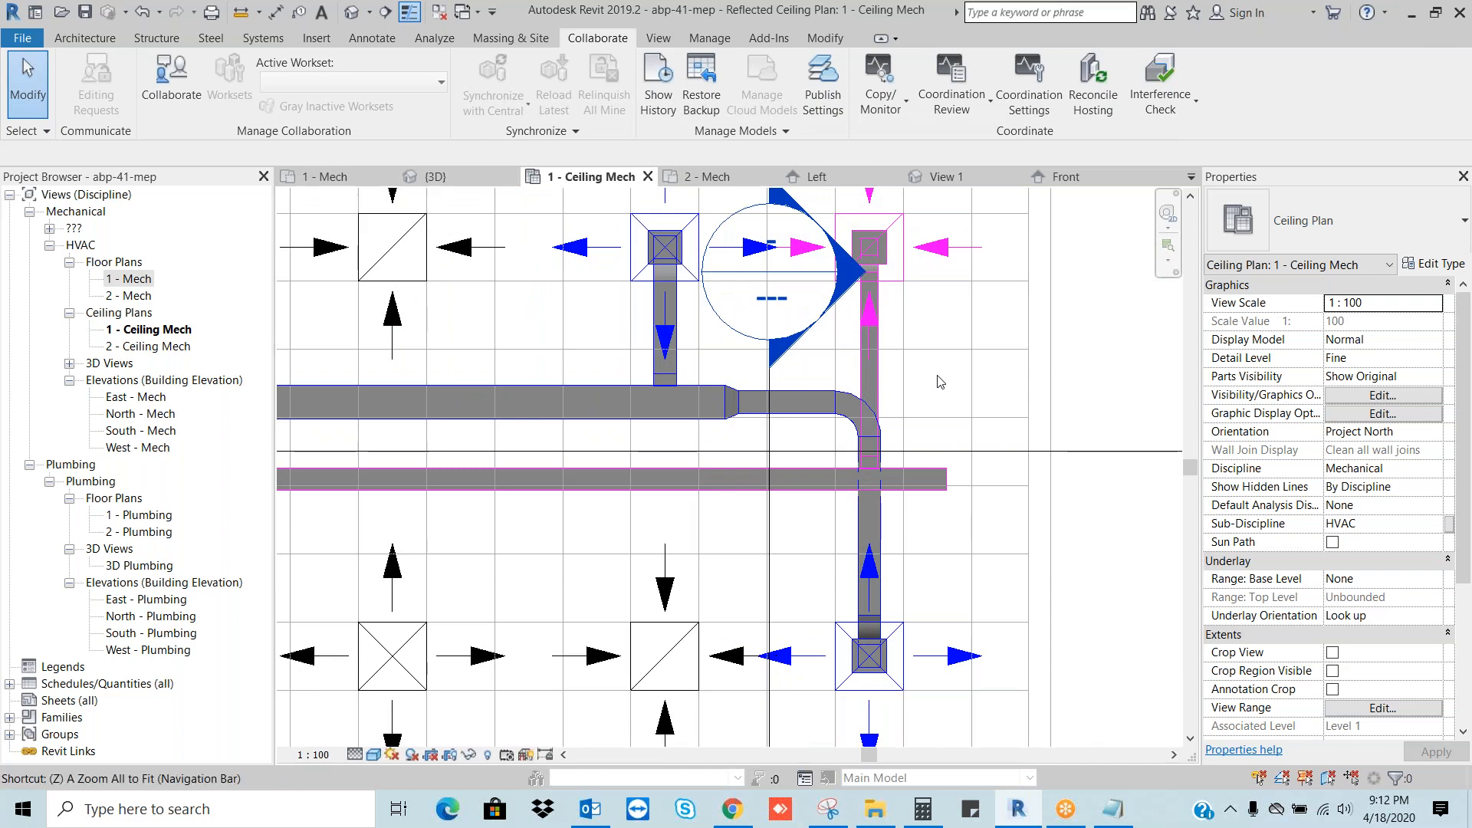
left_click(1160, 96)
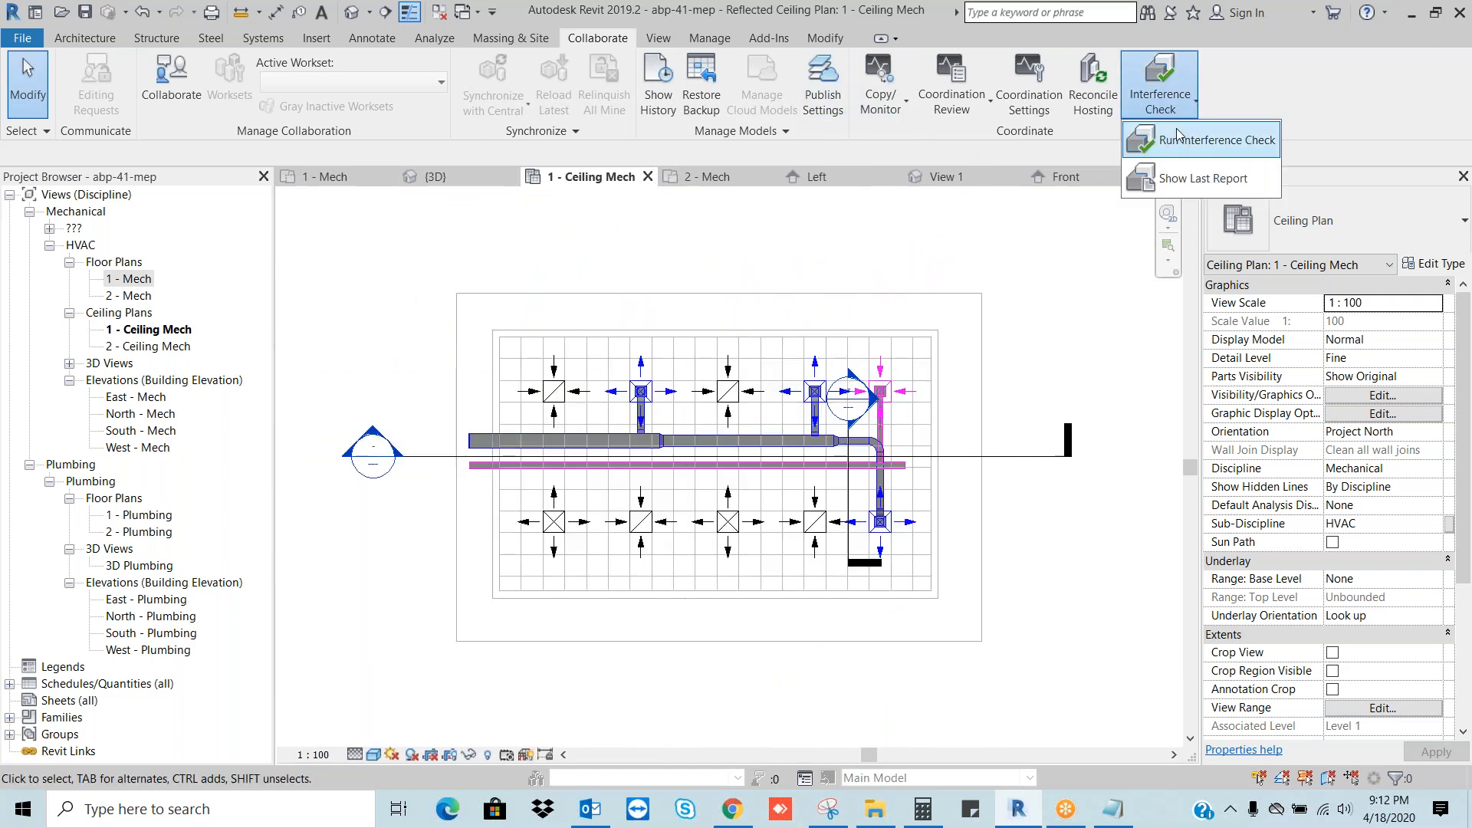
left_click(1178, 132)
key("Escape")
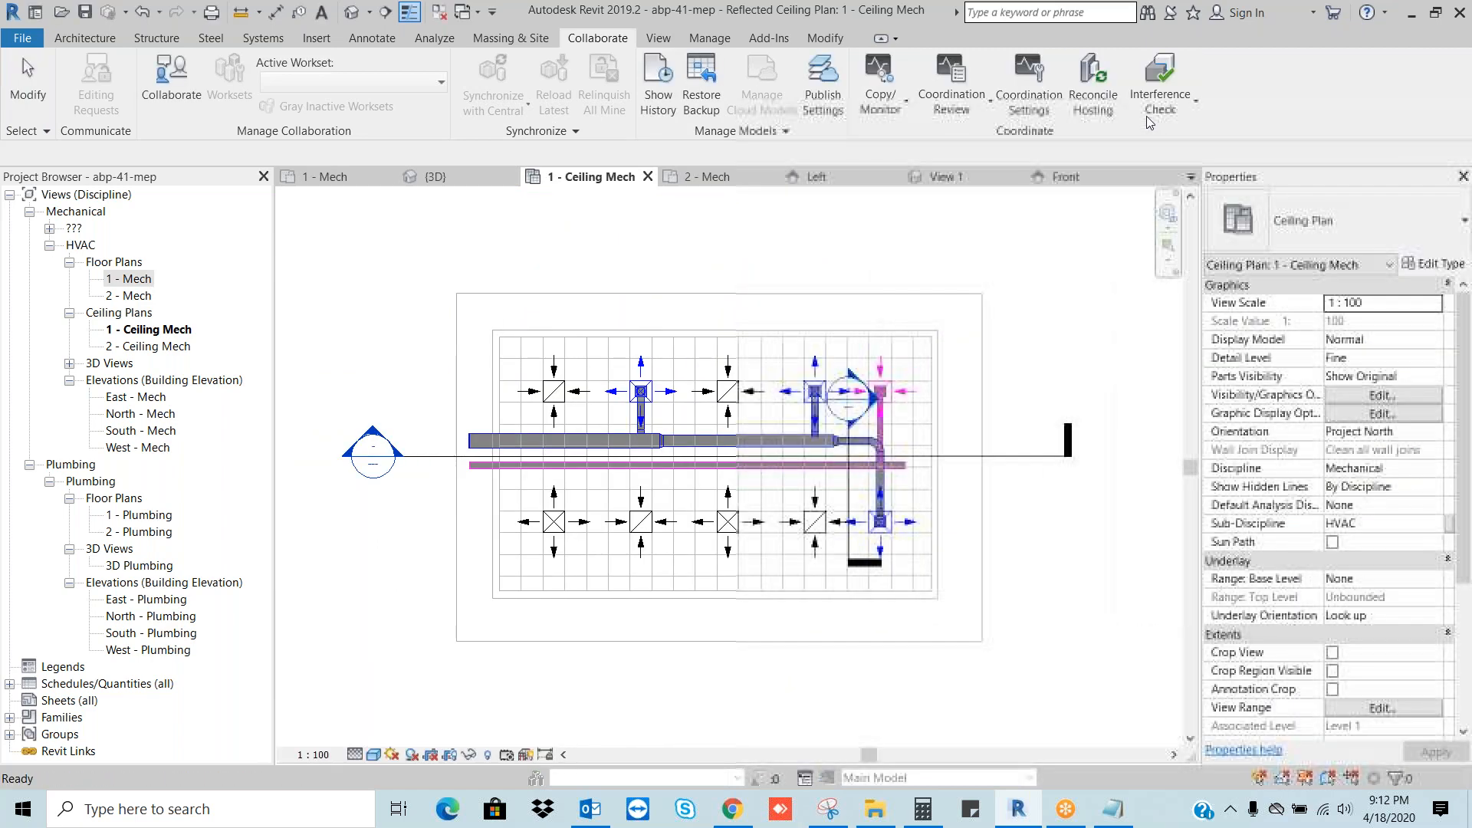
Reopen the last interference report and highlight both ducts of the last Ducts and Ducts clash, then close it.
left_click(1148, 113)
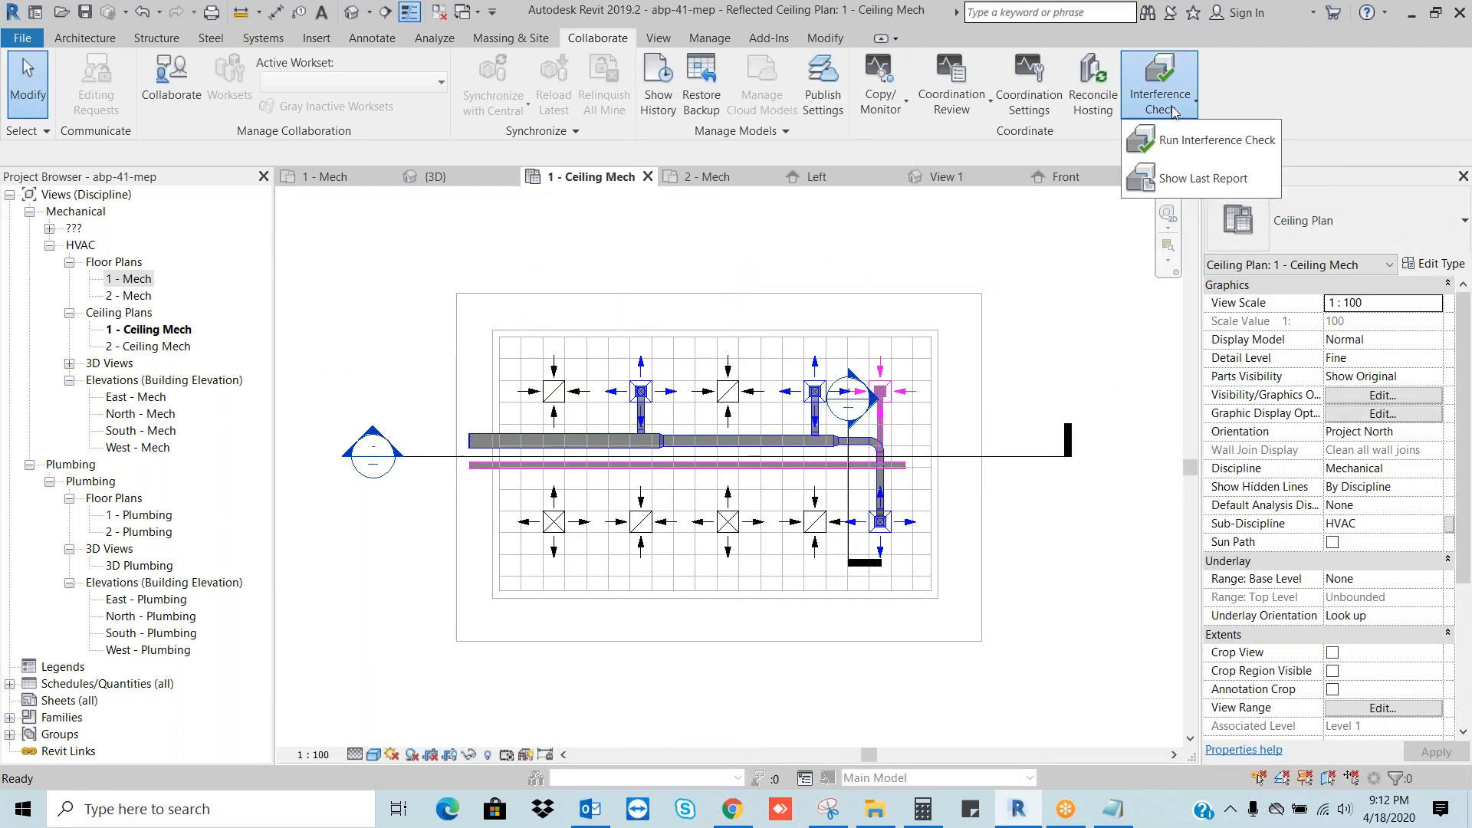
left_click(1185, 178)
left_click(880, 255)
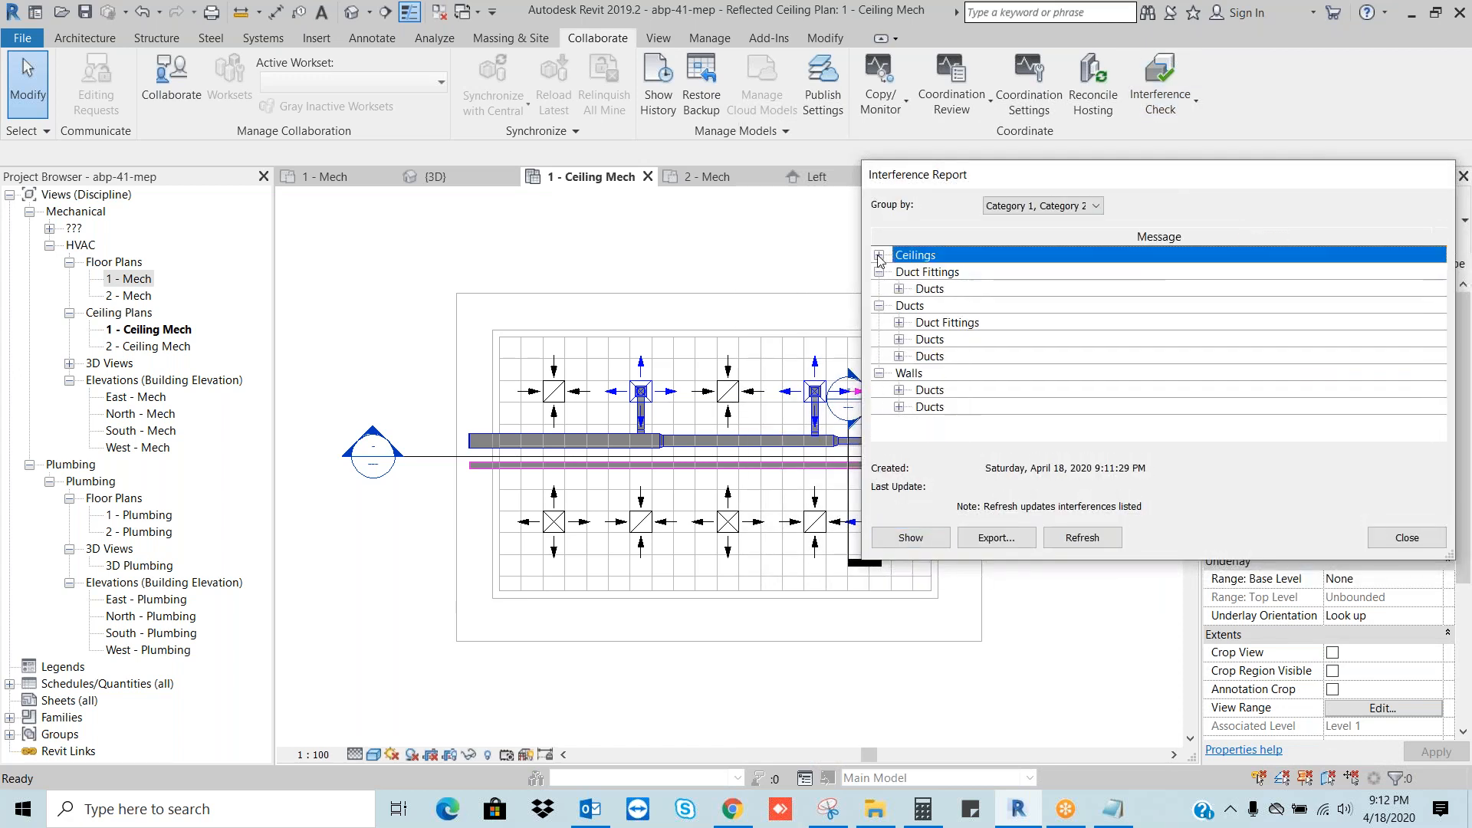
left_click(899, 357)
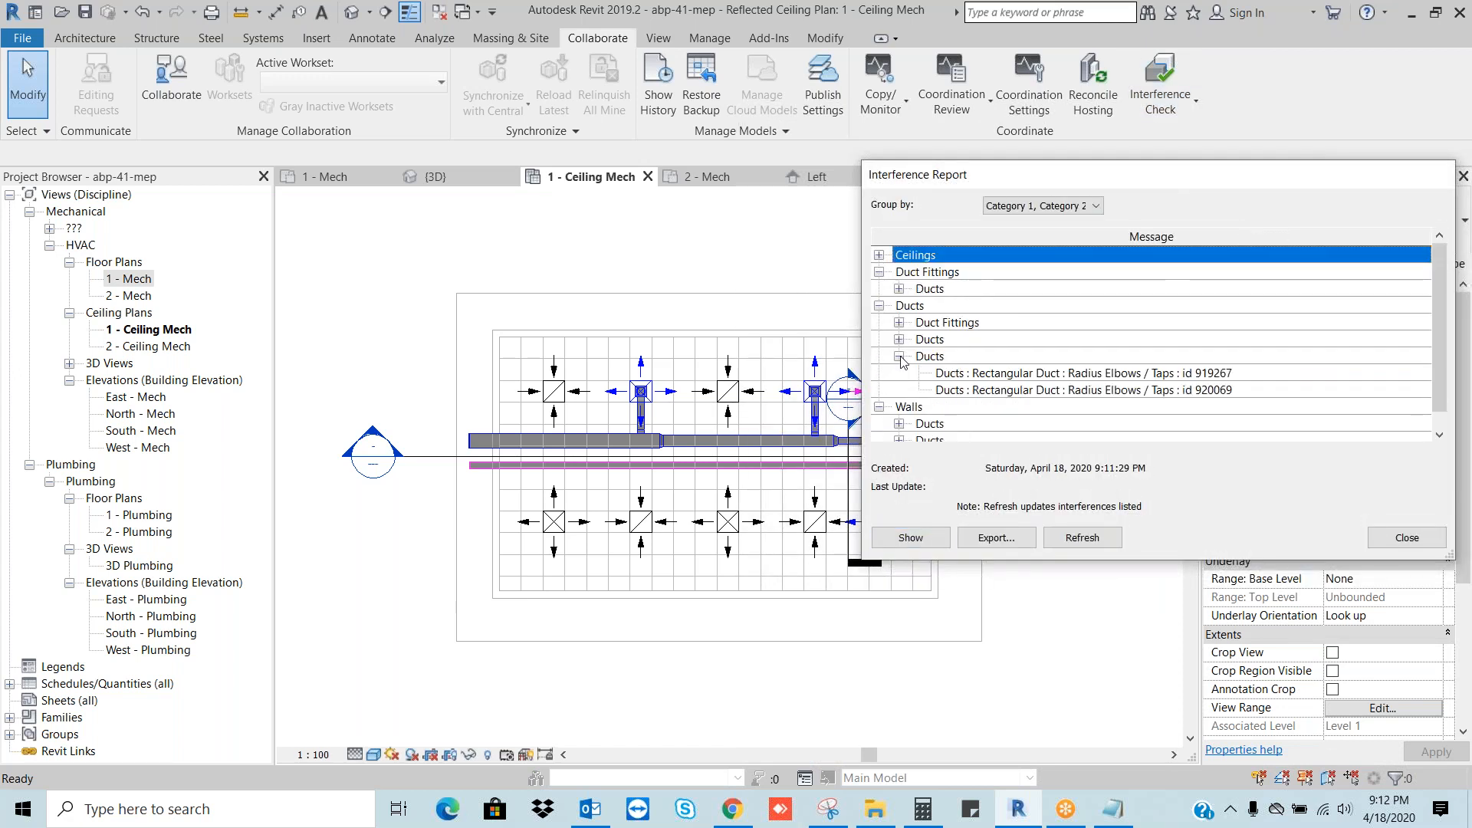
left_click(1086, 376)
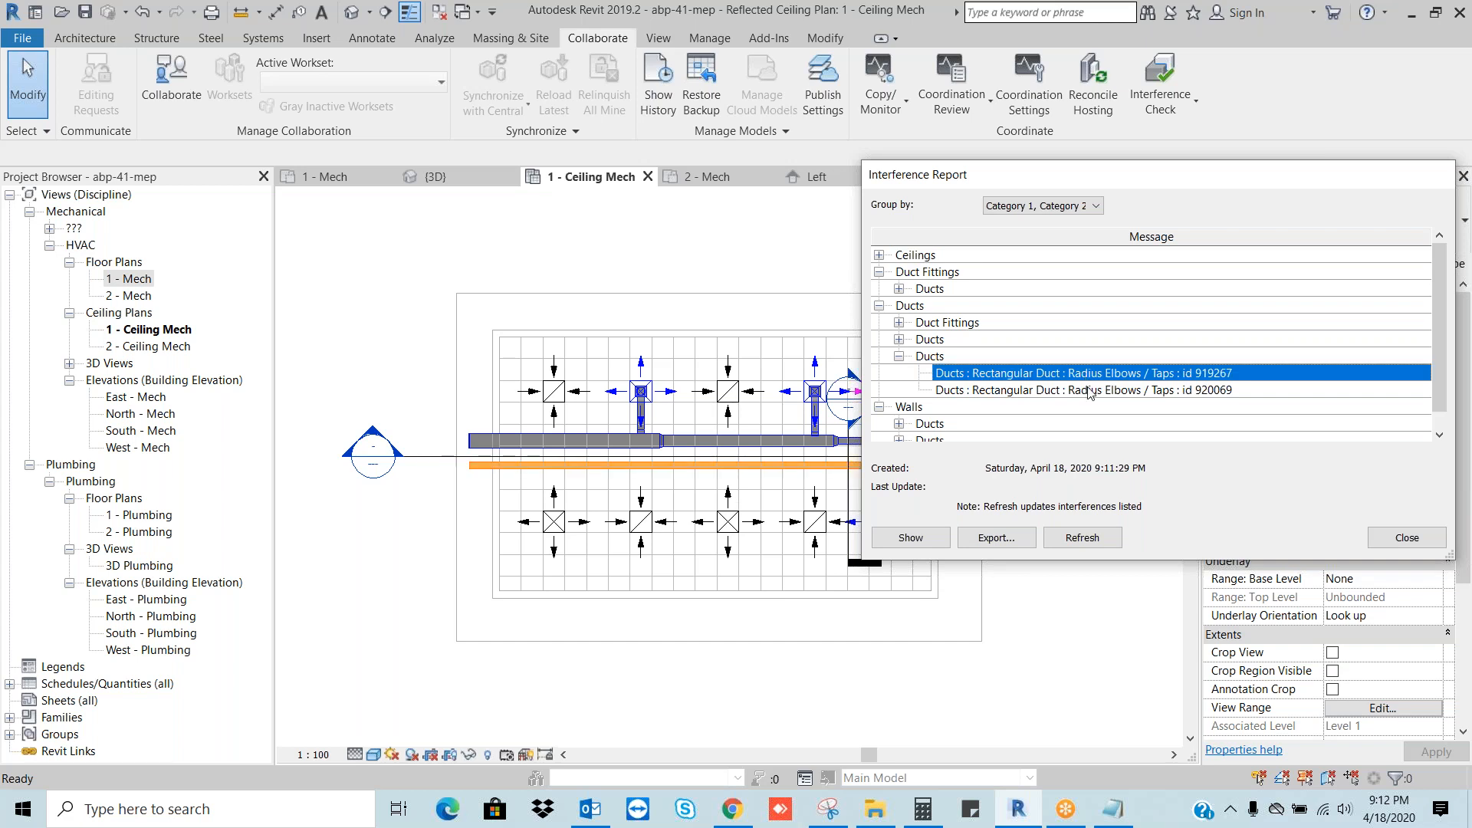
left_click(1088, 391)
left_click_drag(1072, 177, 381, 228)
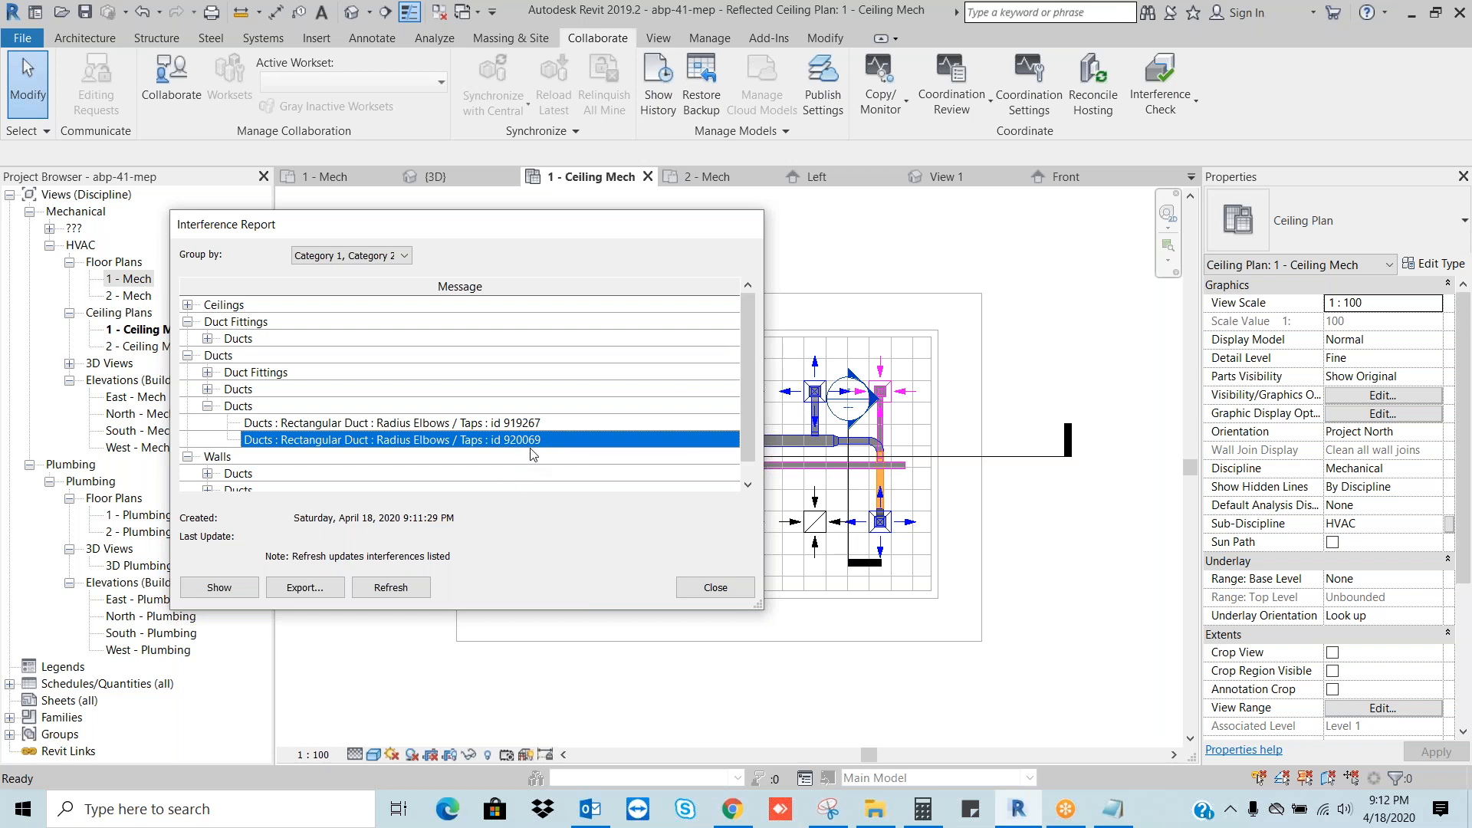
left_click(727, 592)
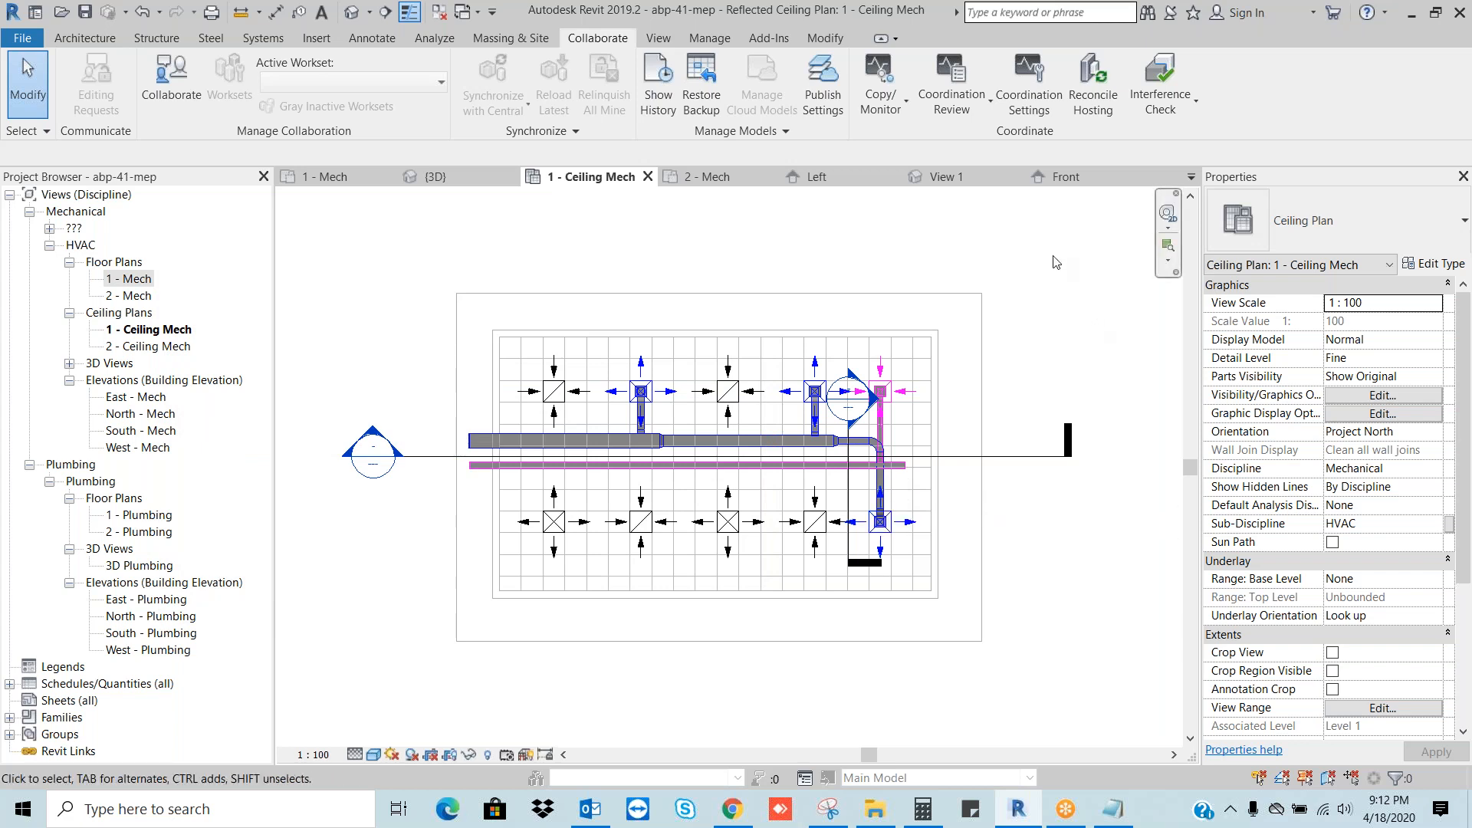
View the Select Elements by ID dialog and dismiss it without entering an ID.
left_click(709, 38)
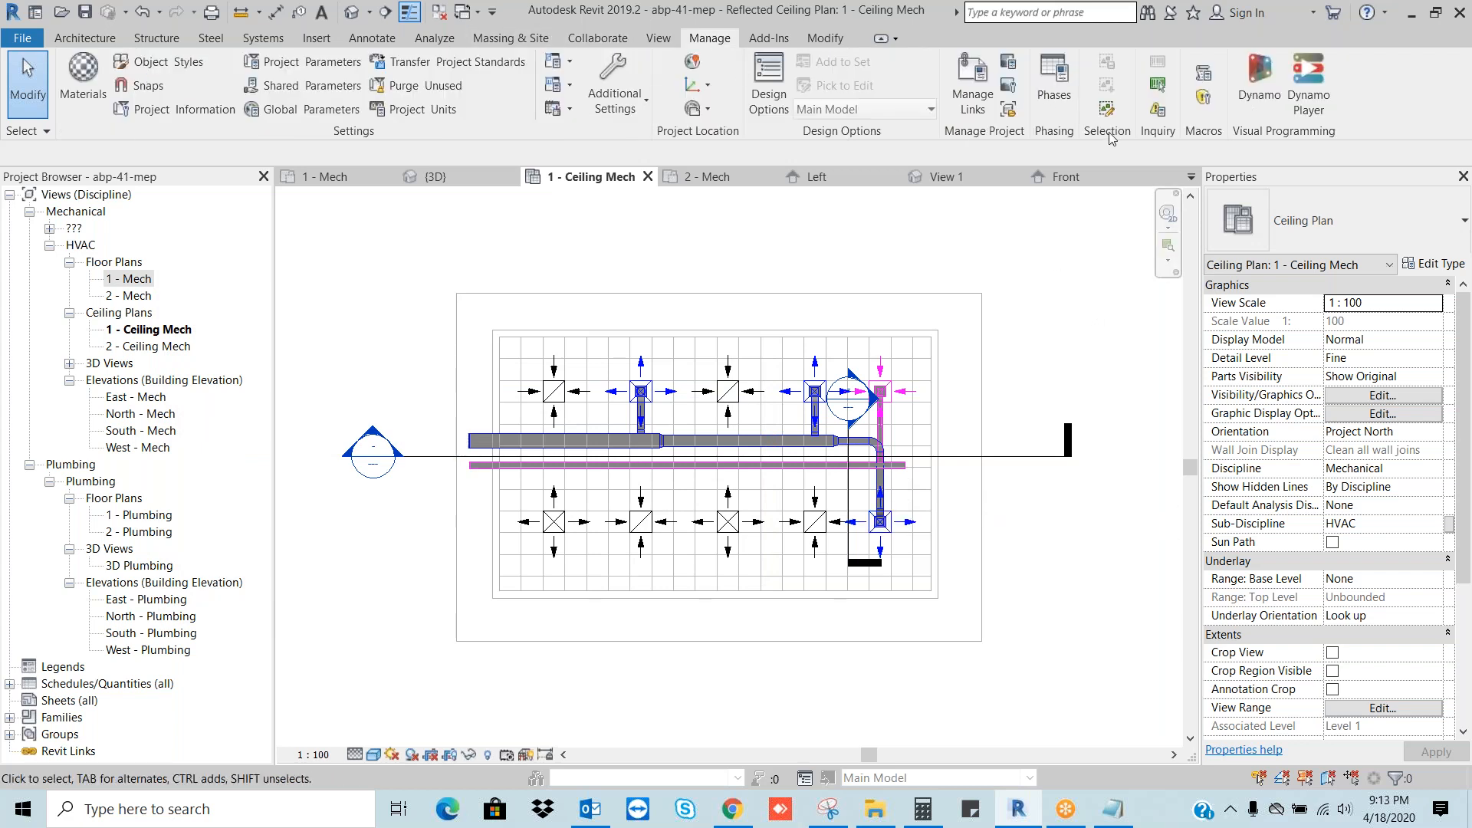
left_click(1158, 84)
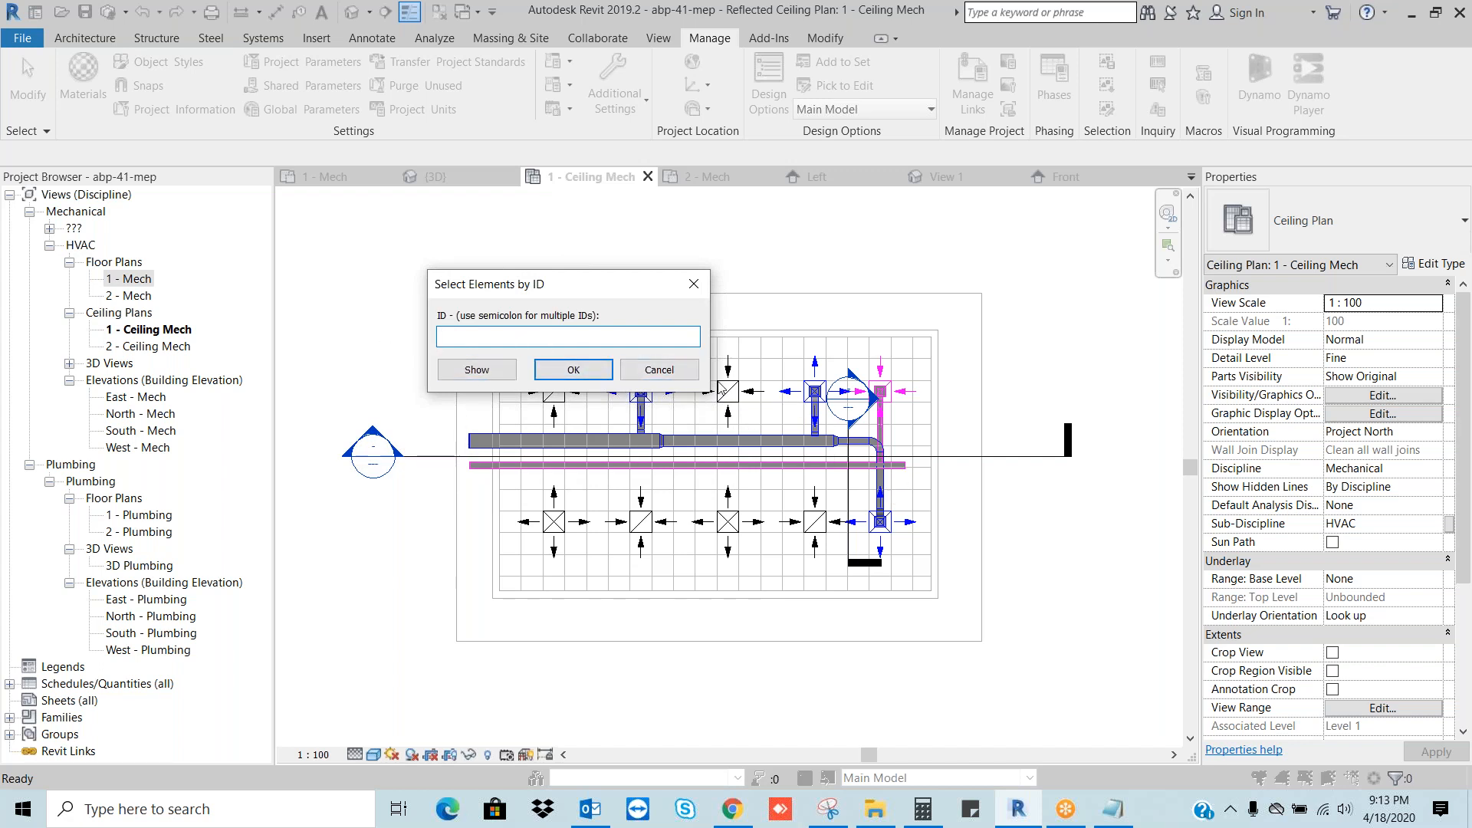
left_click(658, 369)
Inspect the properties of the supply duct that crosses the return main below the elbow.
scroll(905, 475, "up", 3)
scroll(904, 479, "up", 3)
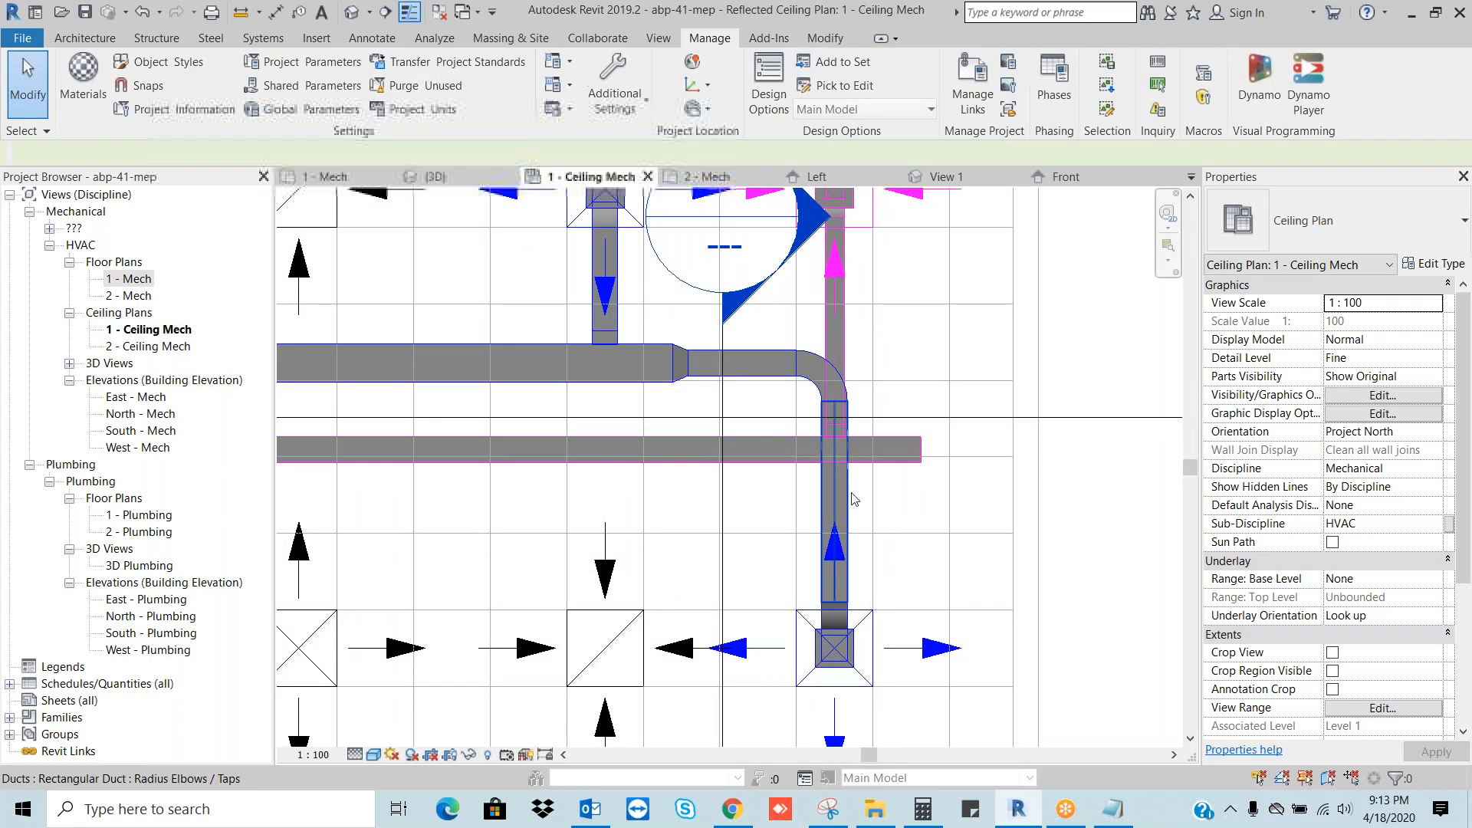
left_click(849, 495)
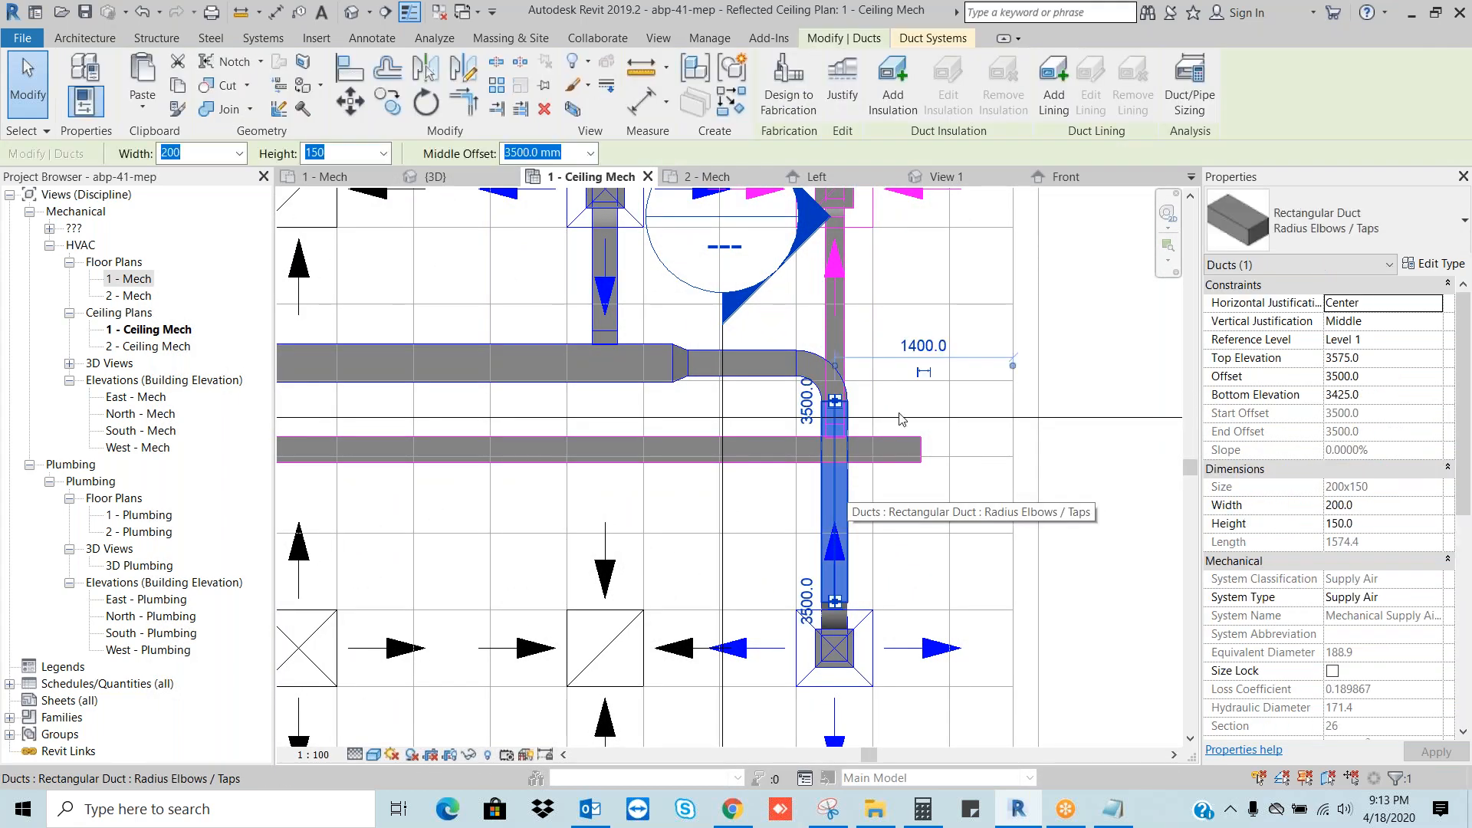
key("Escape")
Reopen the last interference report and highlight the duct listed in the Ducts and Duct Fittings clash to read its ID, then close it.
left_click(597, 37)
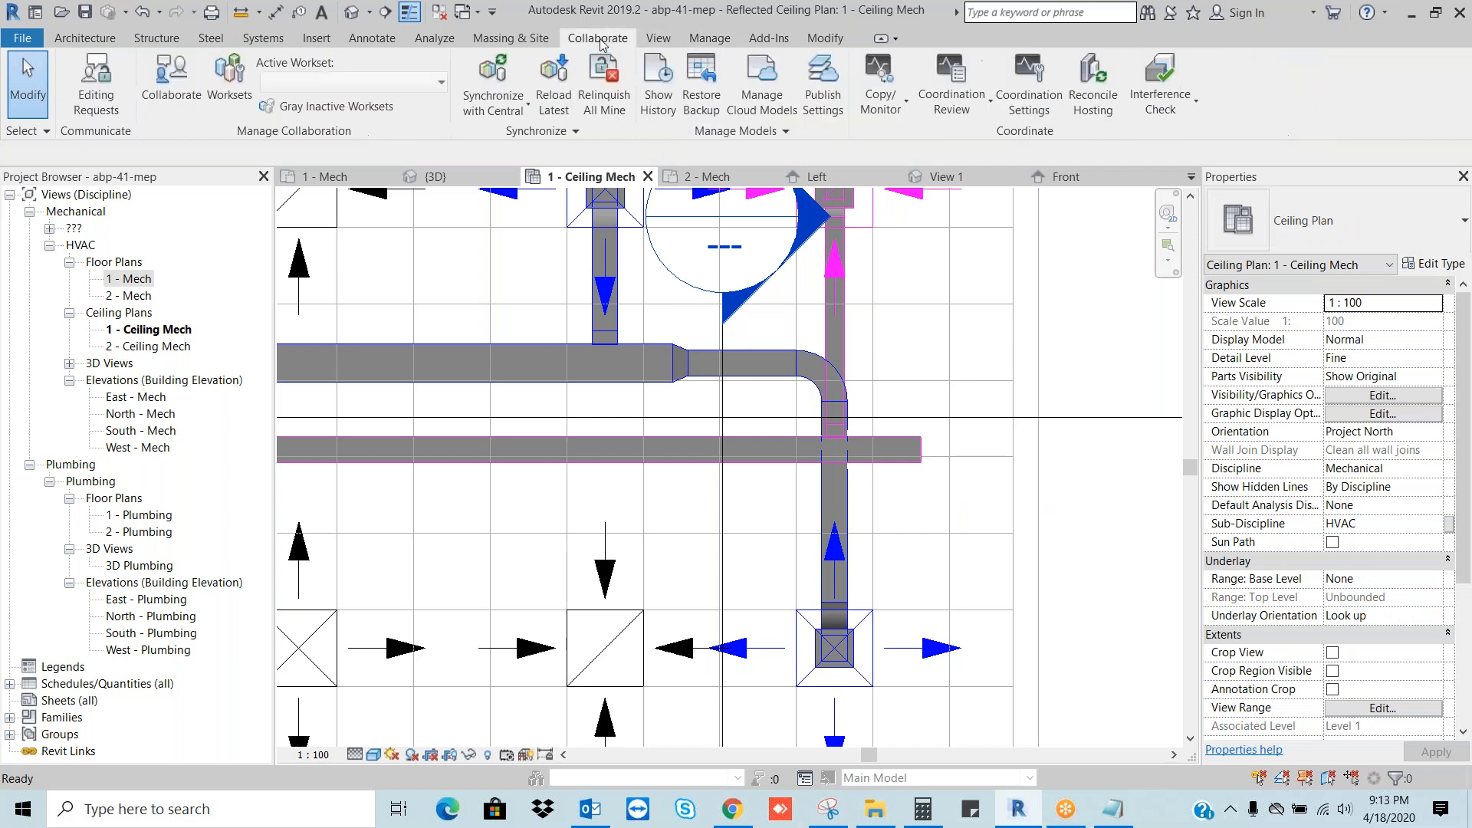
left_click(1170, 105)
left_click(1074, 181)
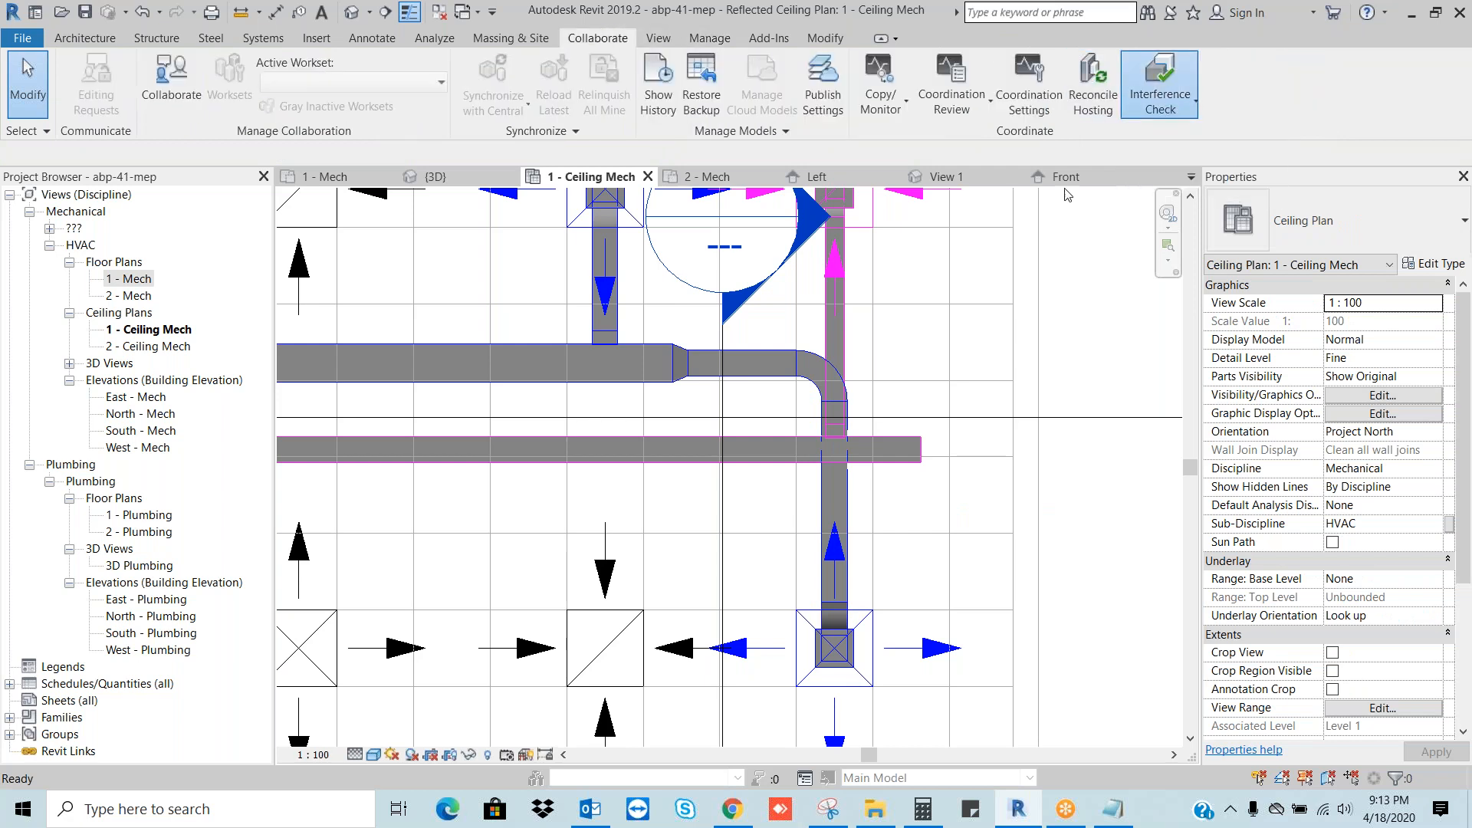
left_click_drag(529, 229, 992, 234)
scroll(1220, 429, "down", 2)
scroll(1219, 469, "down", 2)
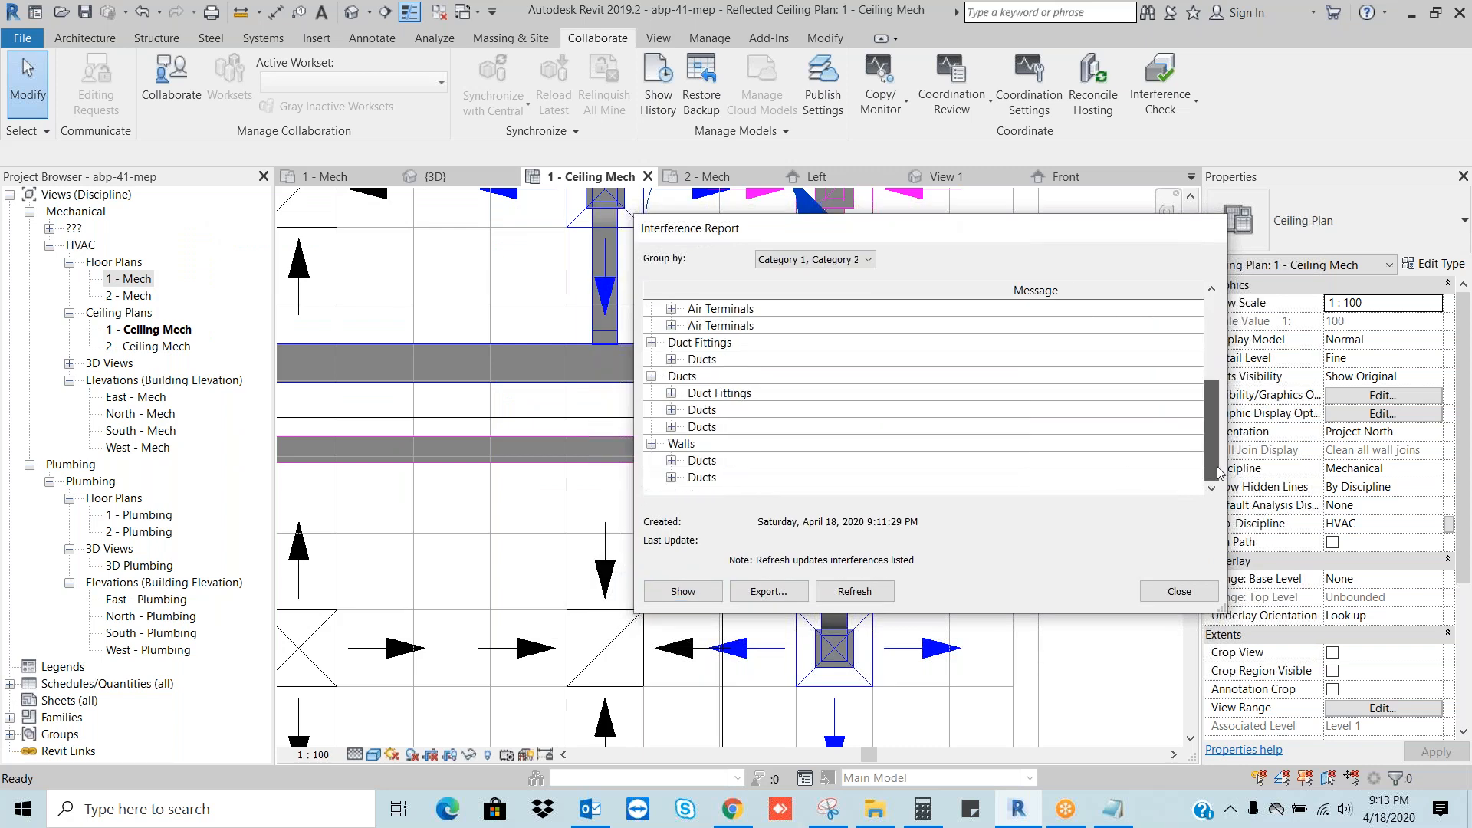
left_click(672, 393)
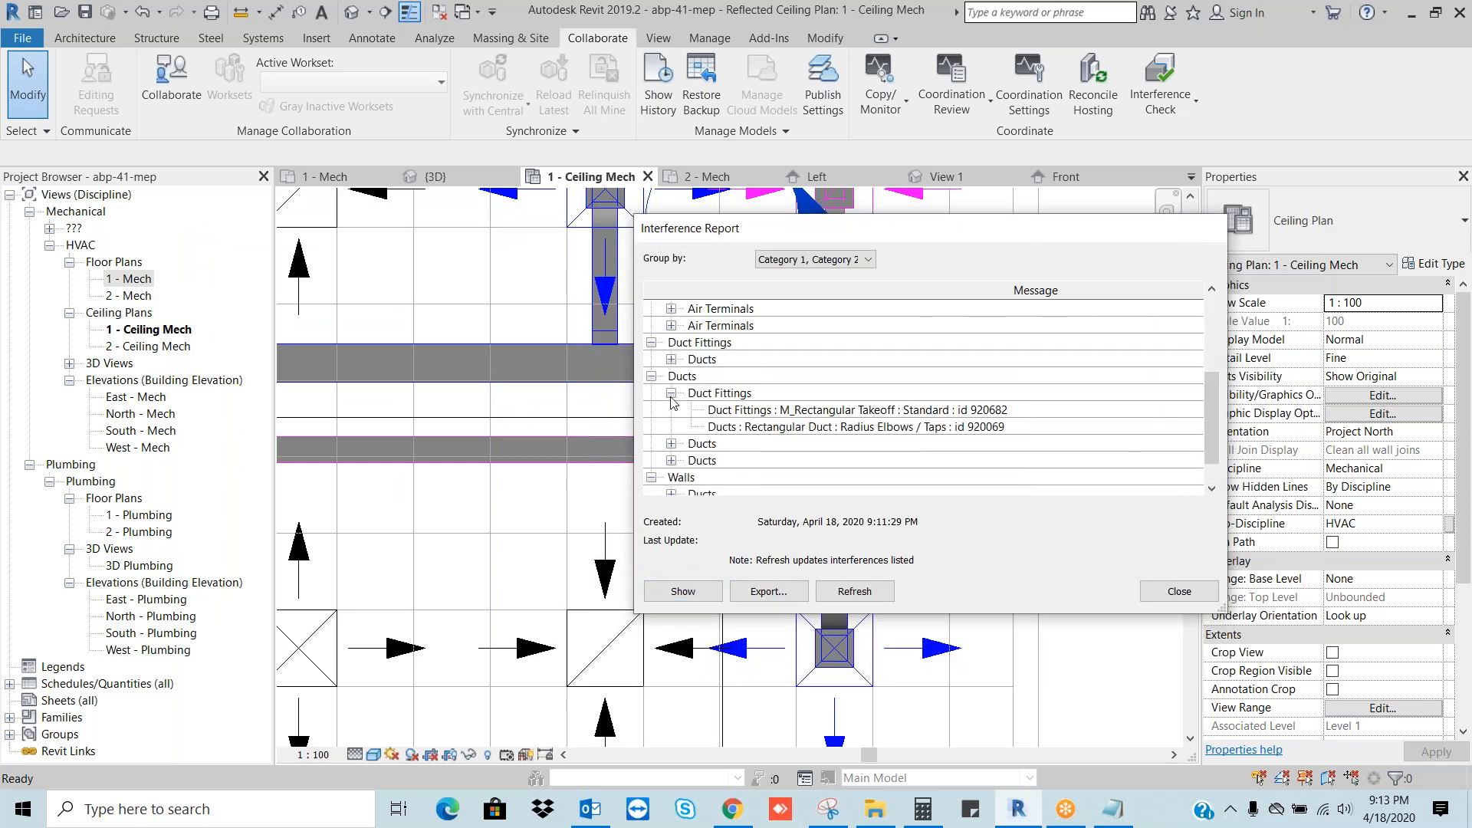
left_click(999, 427)
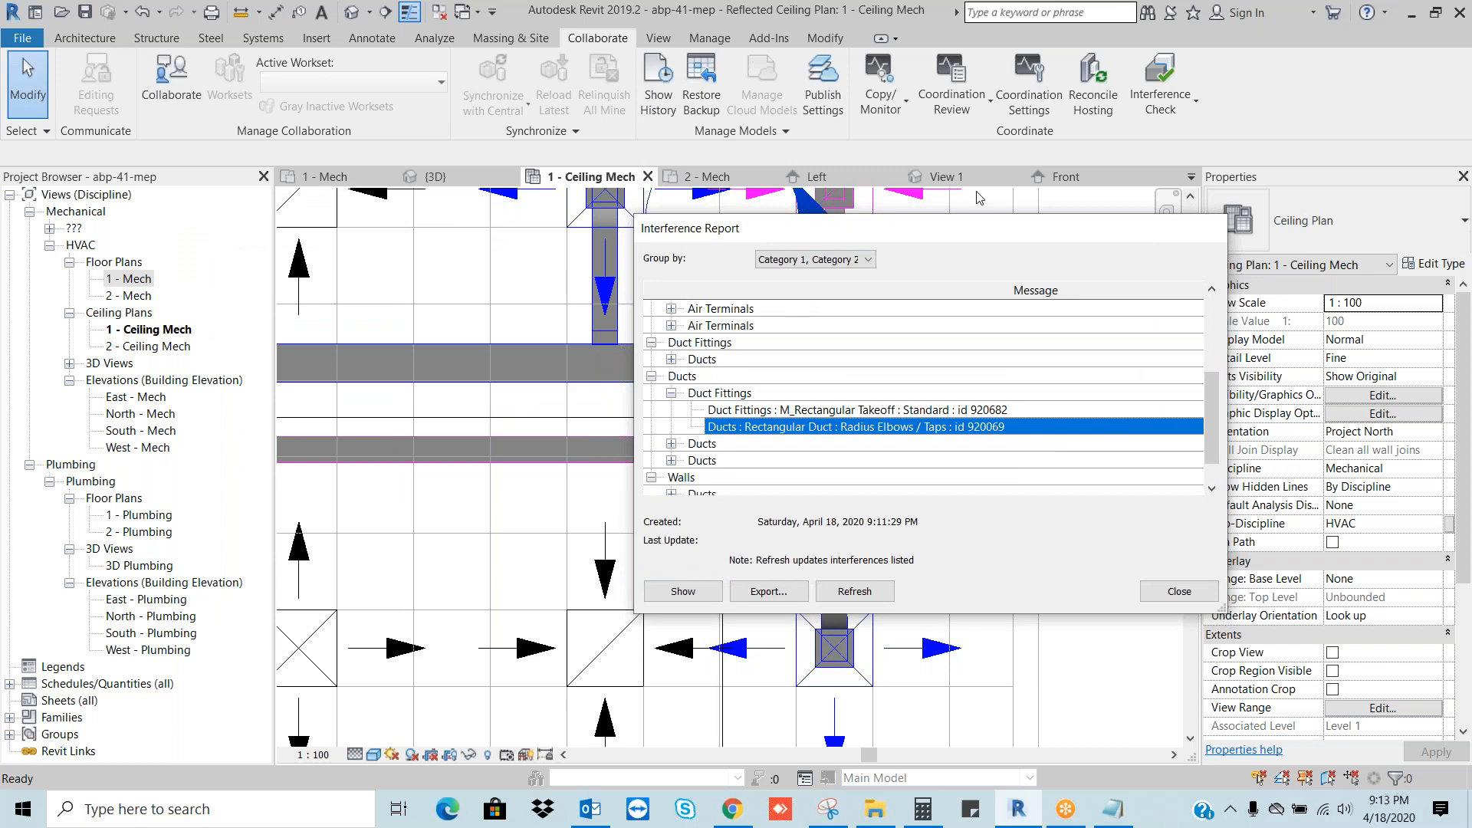
left_click_drag(938, 237, 1083, 247)
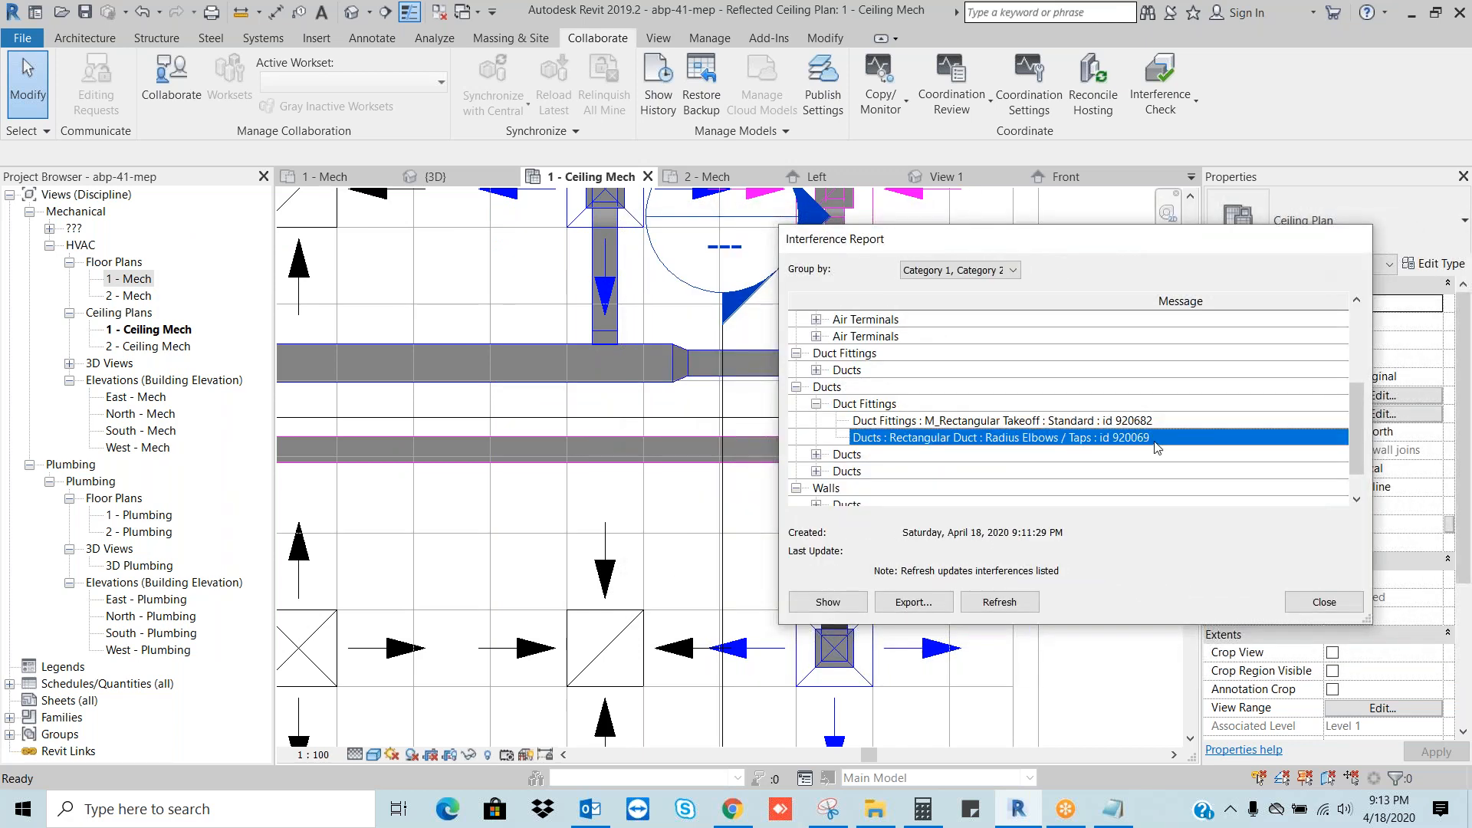
left_click(1321, 602)
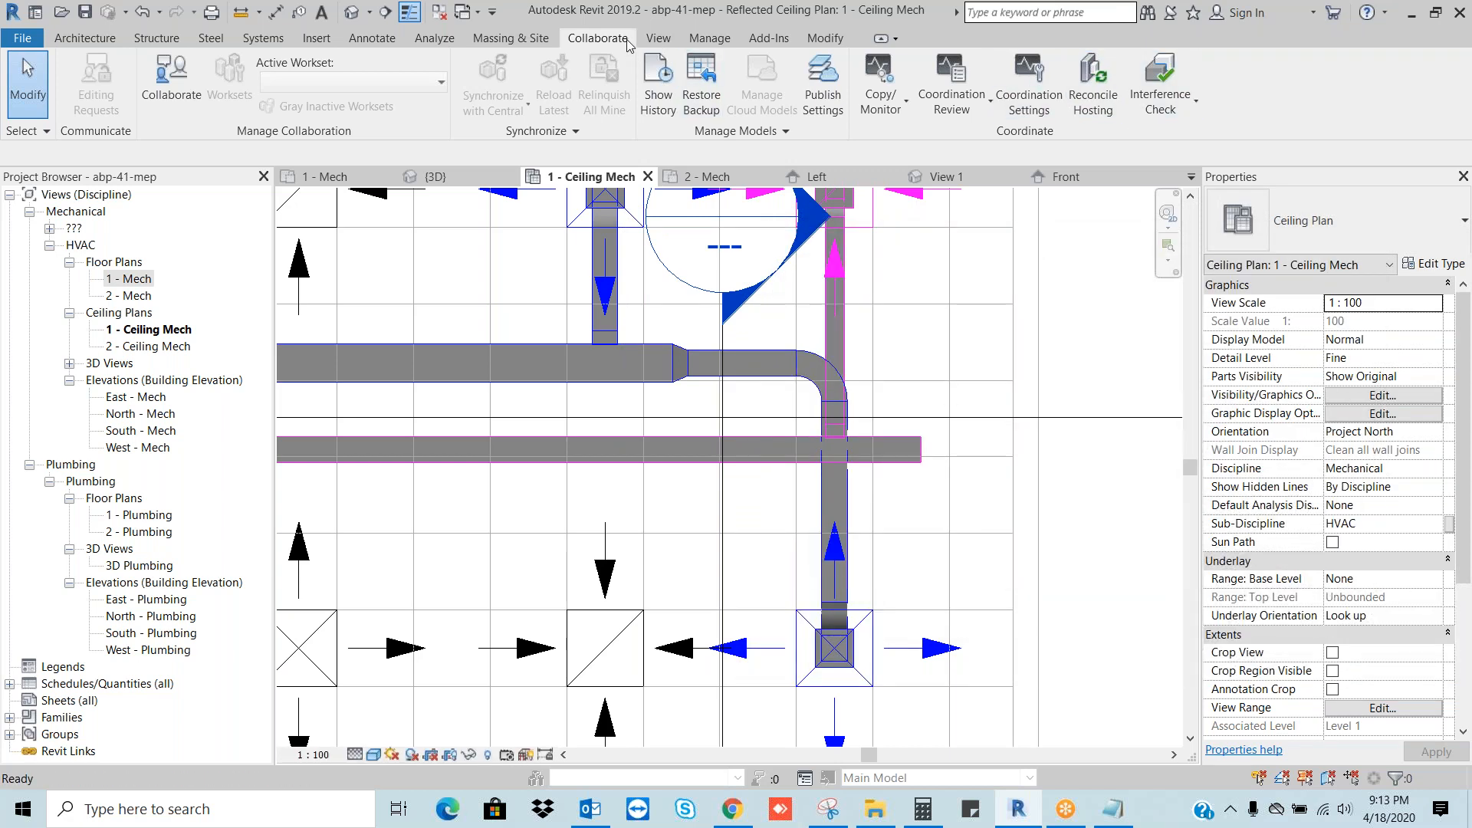
Locate the element with ID 920069 in the plan using Select Elements by ID, then dismiss the dialog and clear the selection.
left_click(712, 42)
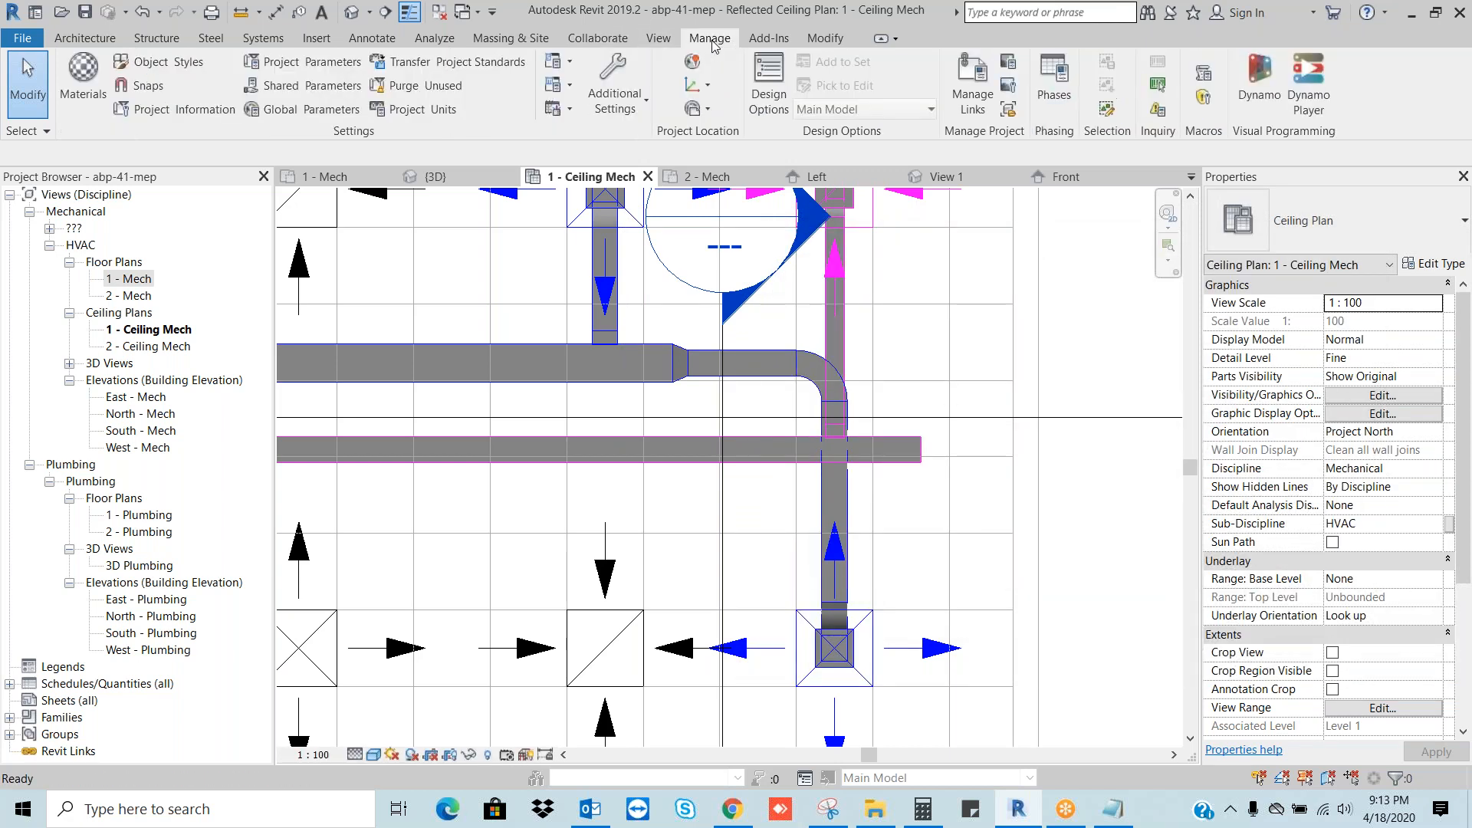
left_click(1158, 84)
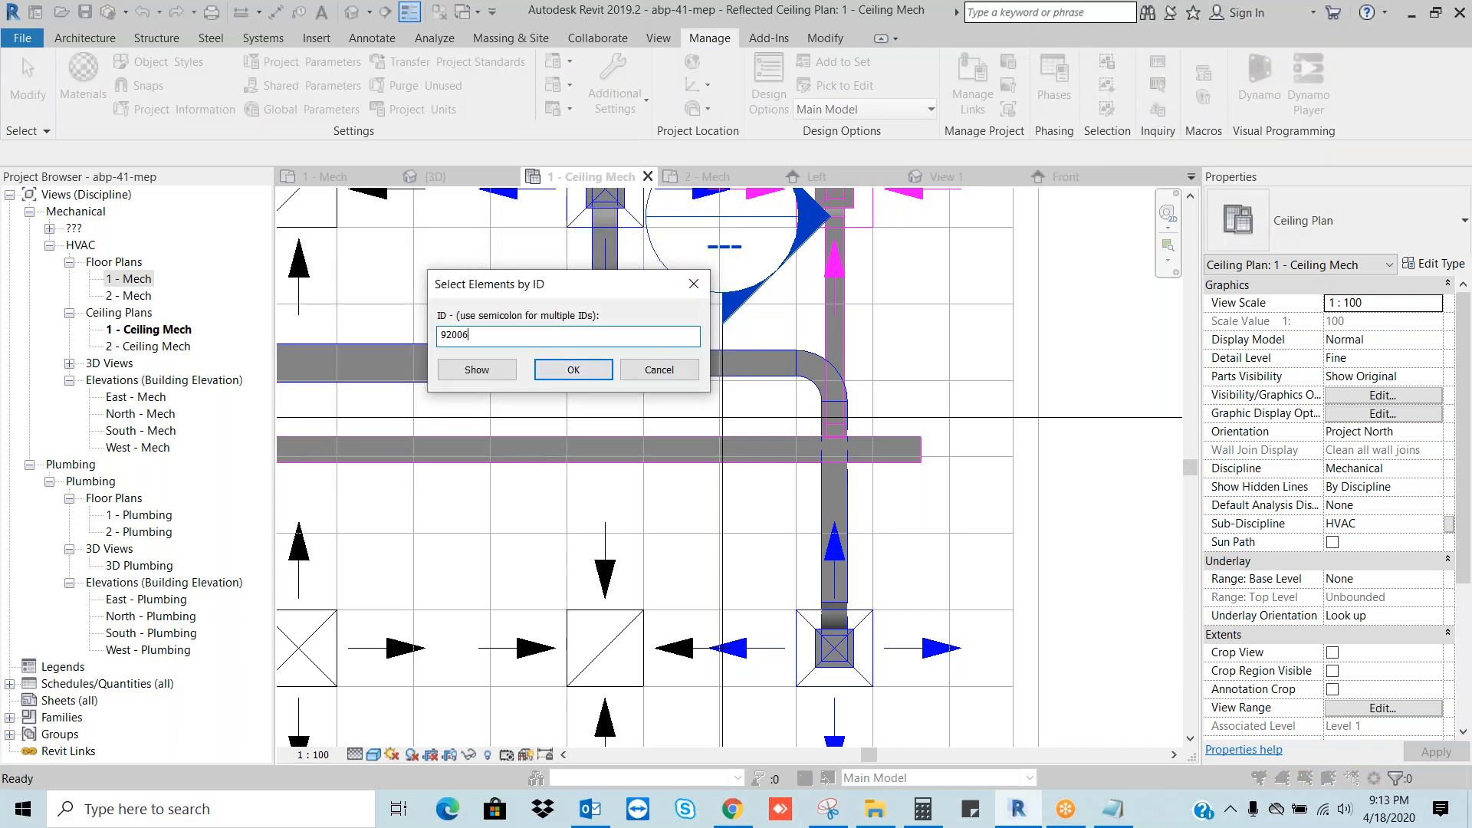
type("920069")
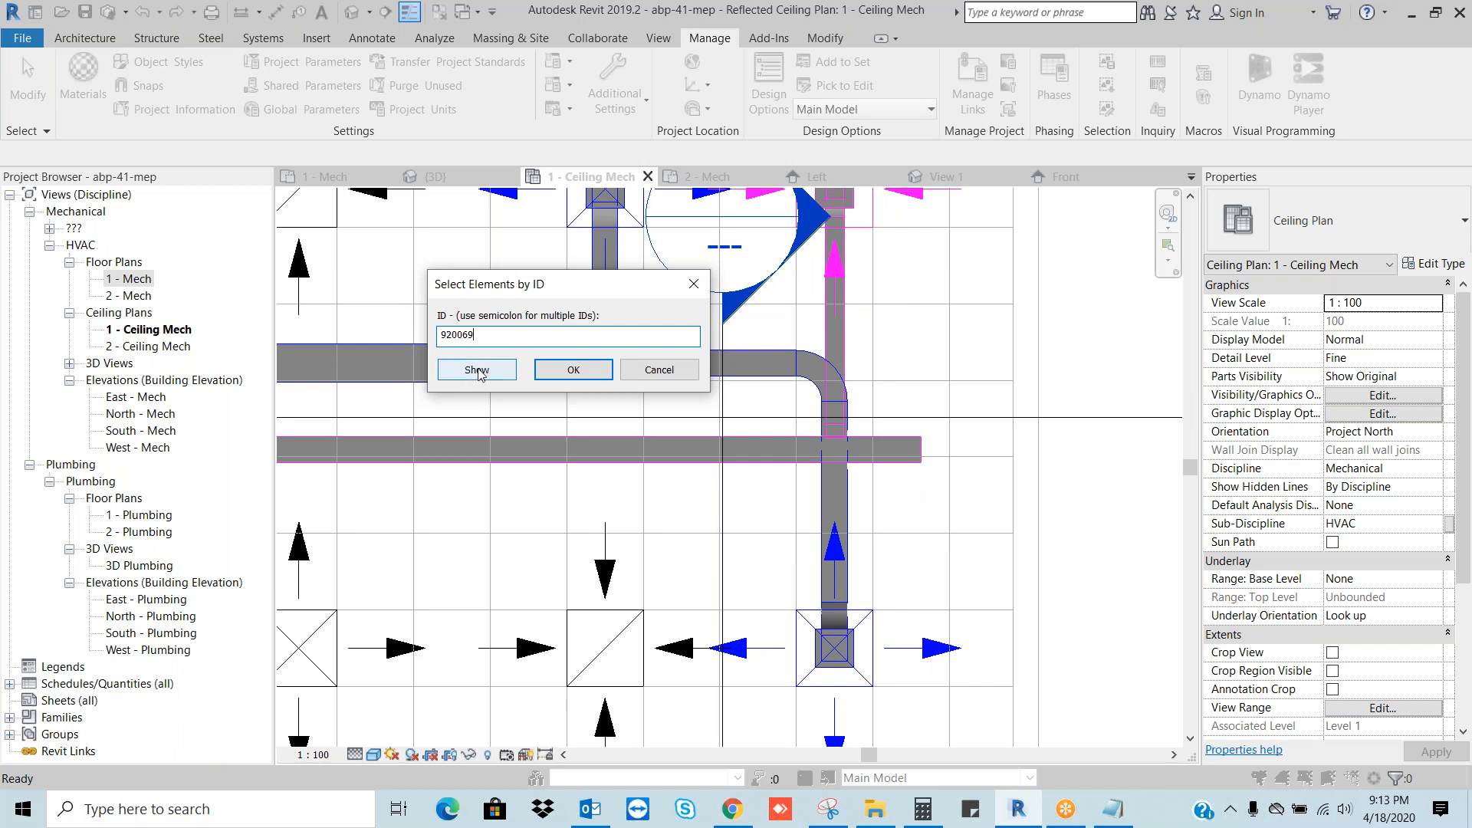
left_click(476, 370)
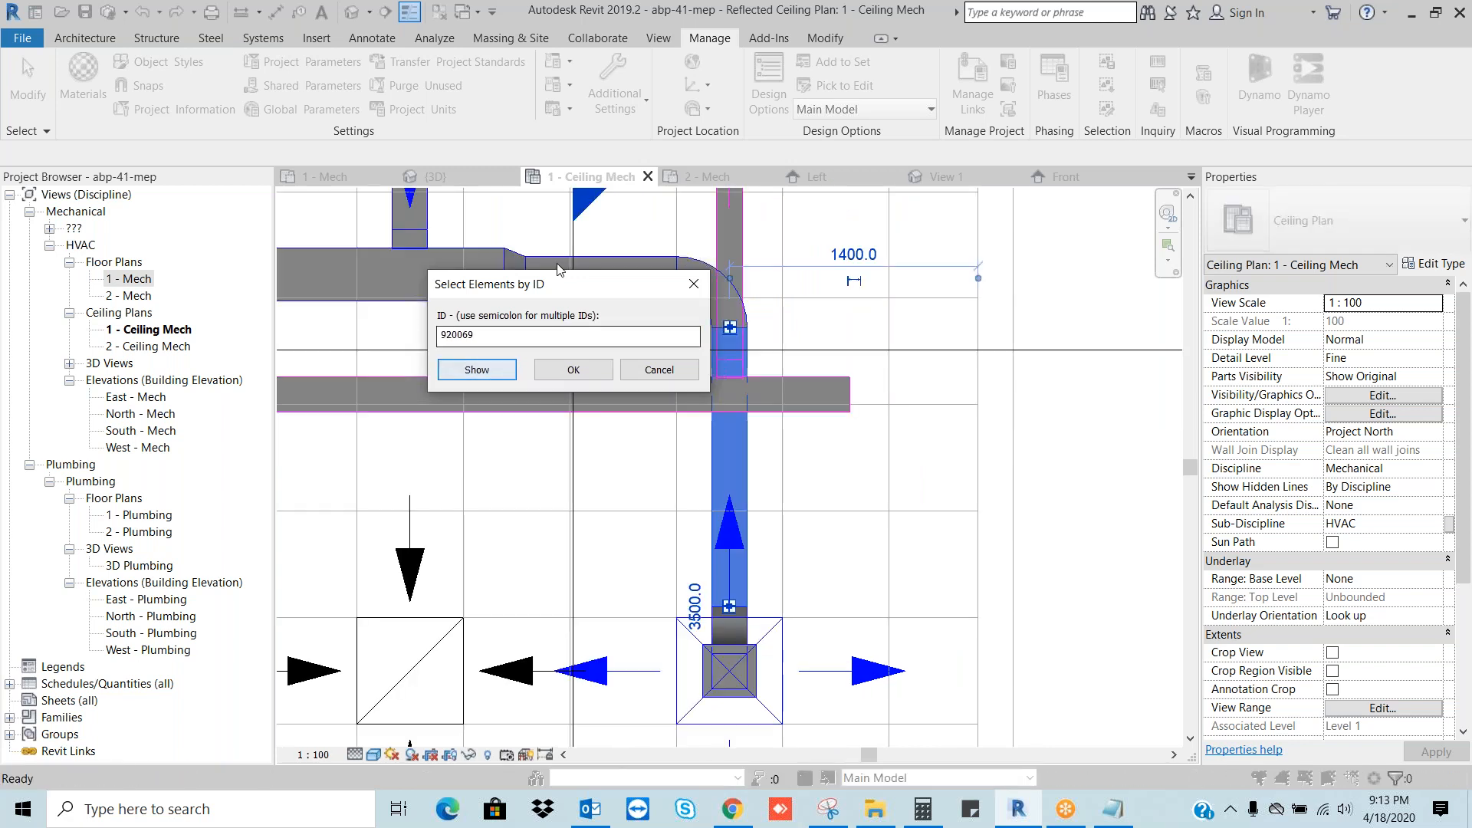
left_click_drag(537, 292, 997, 295)
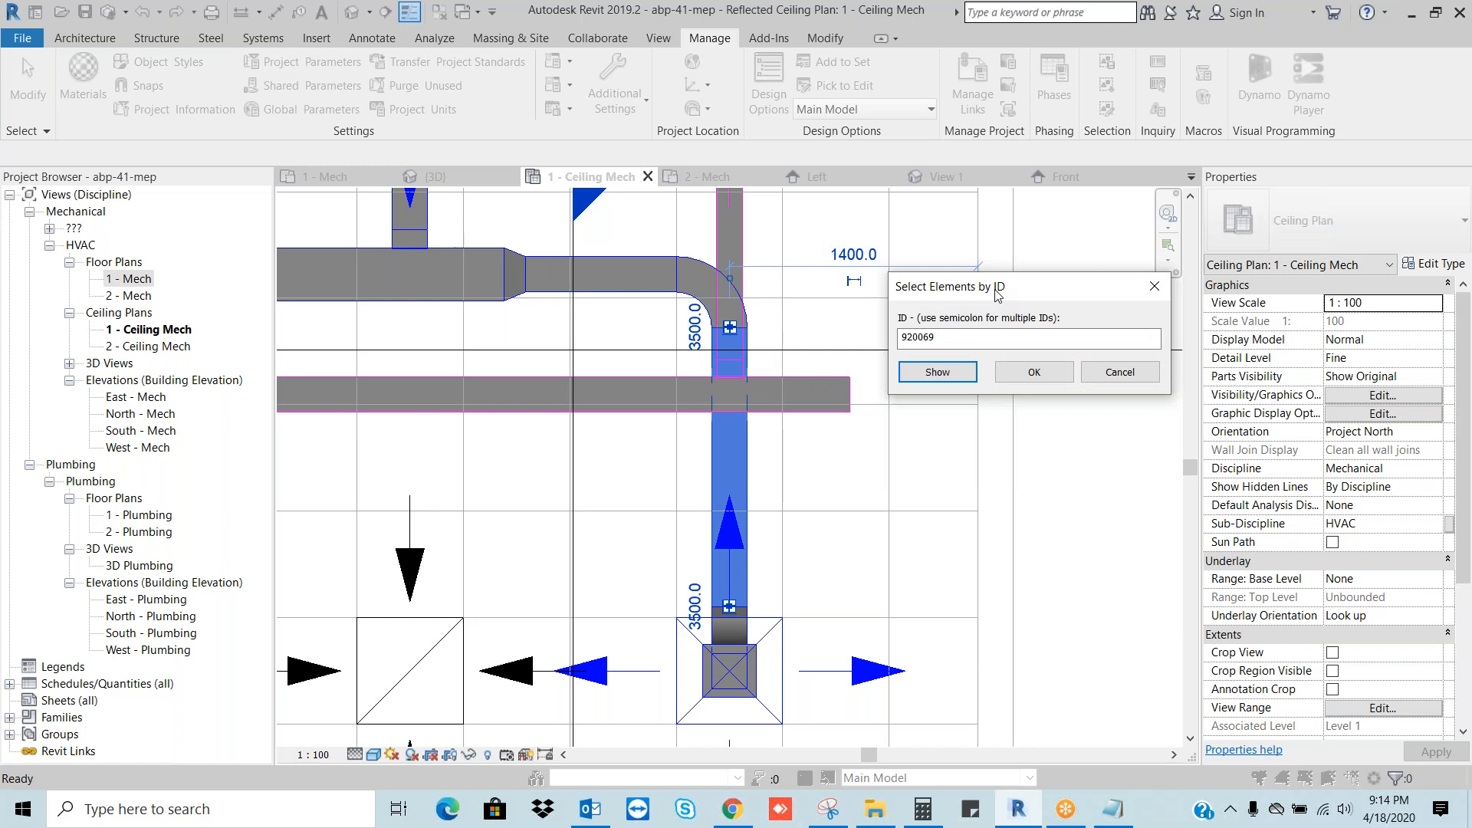
left_click(1120, 373)
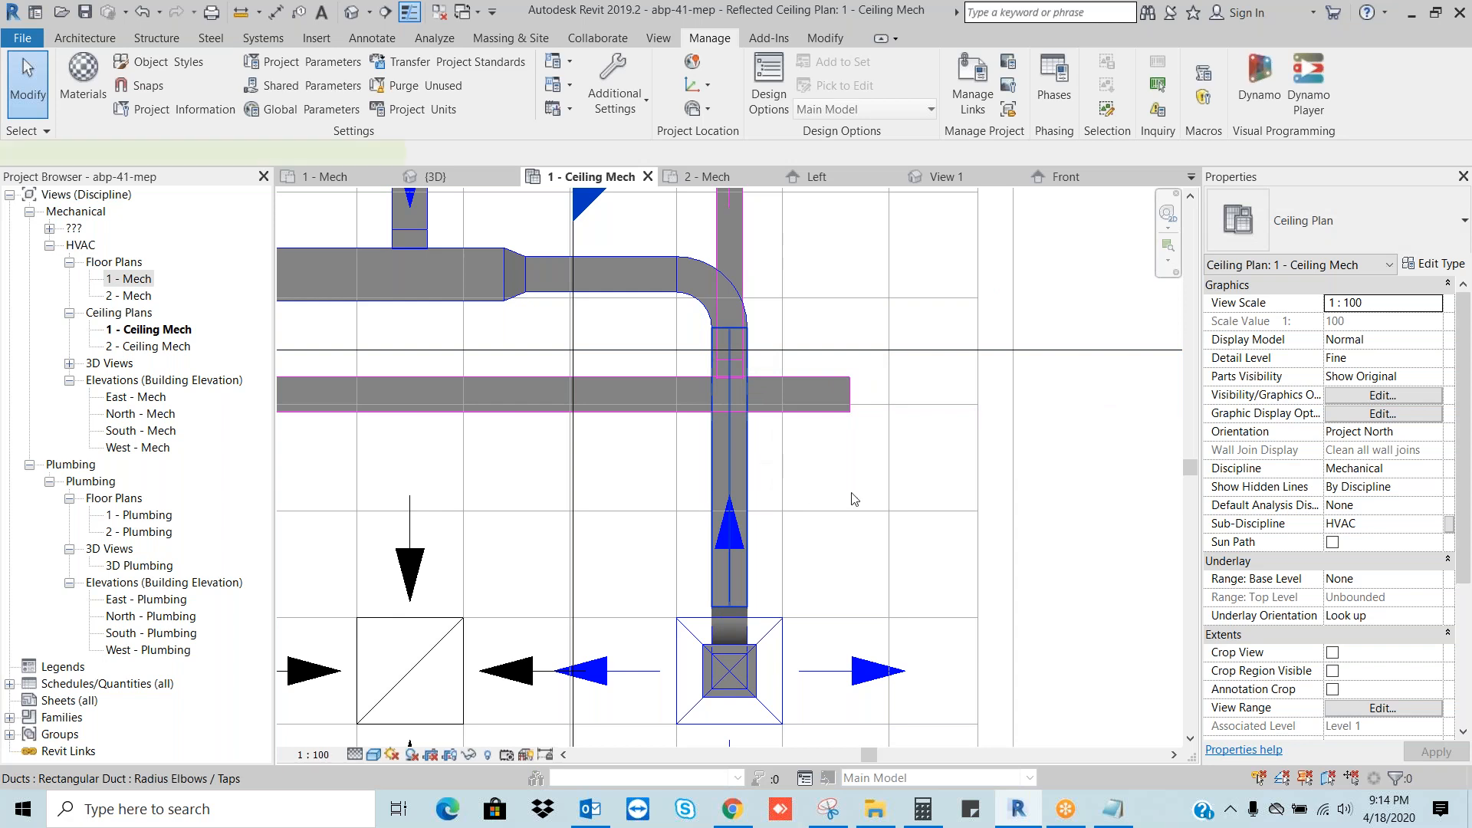
left_click(1033, 497)
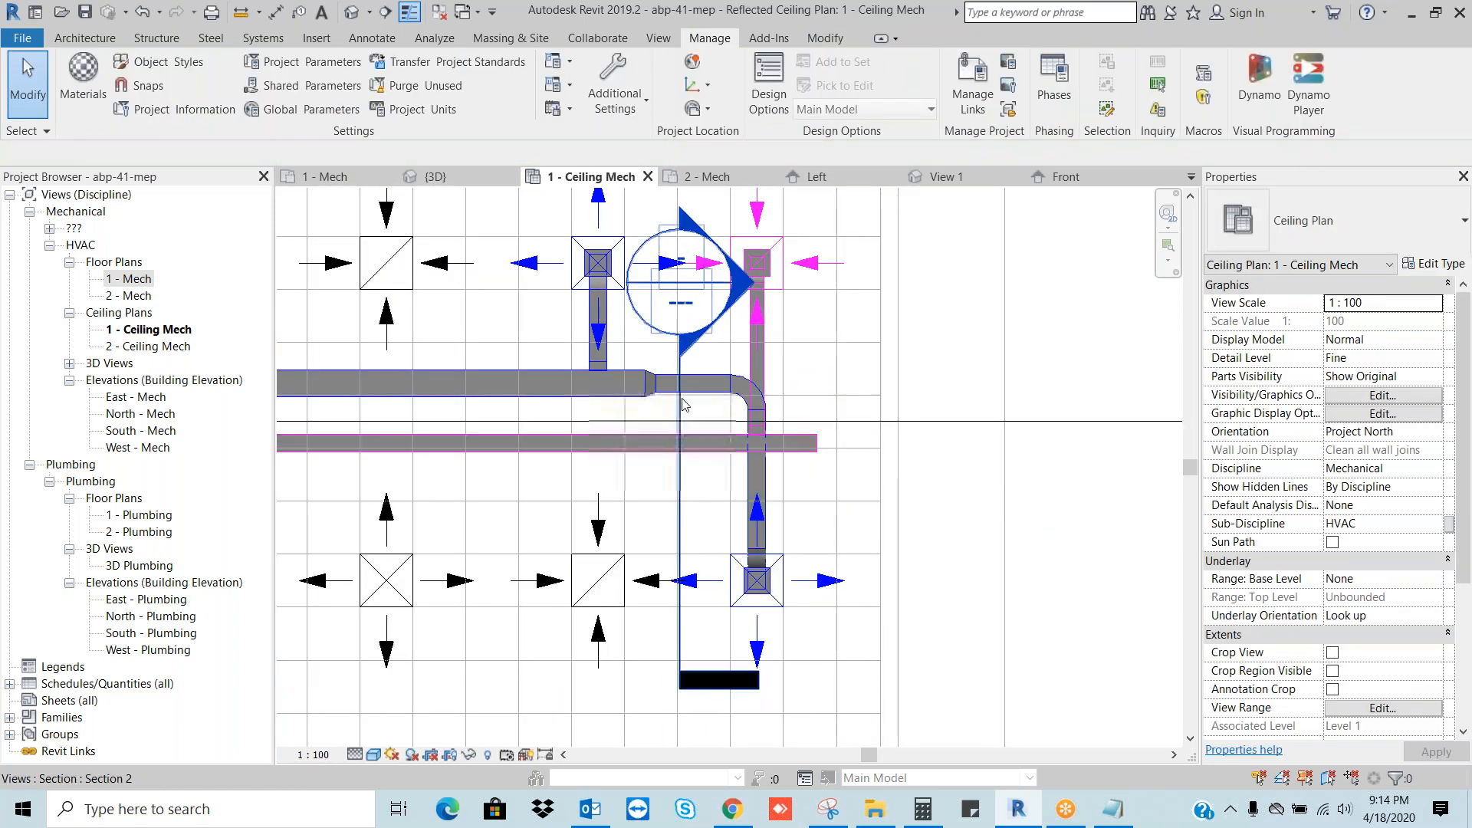
Open the view of the section line crossing the ducts, inspect the duct crossing in elevation, and close the section view.
left_click(682, 405)
right_click(682, 358)
left_click(726, 452)
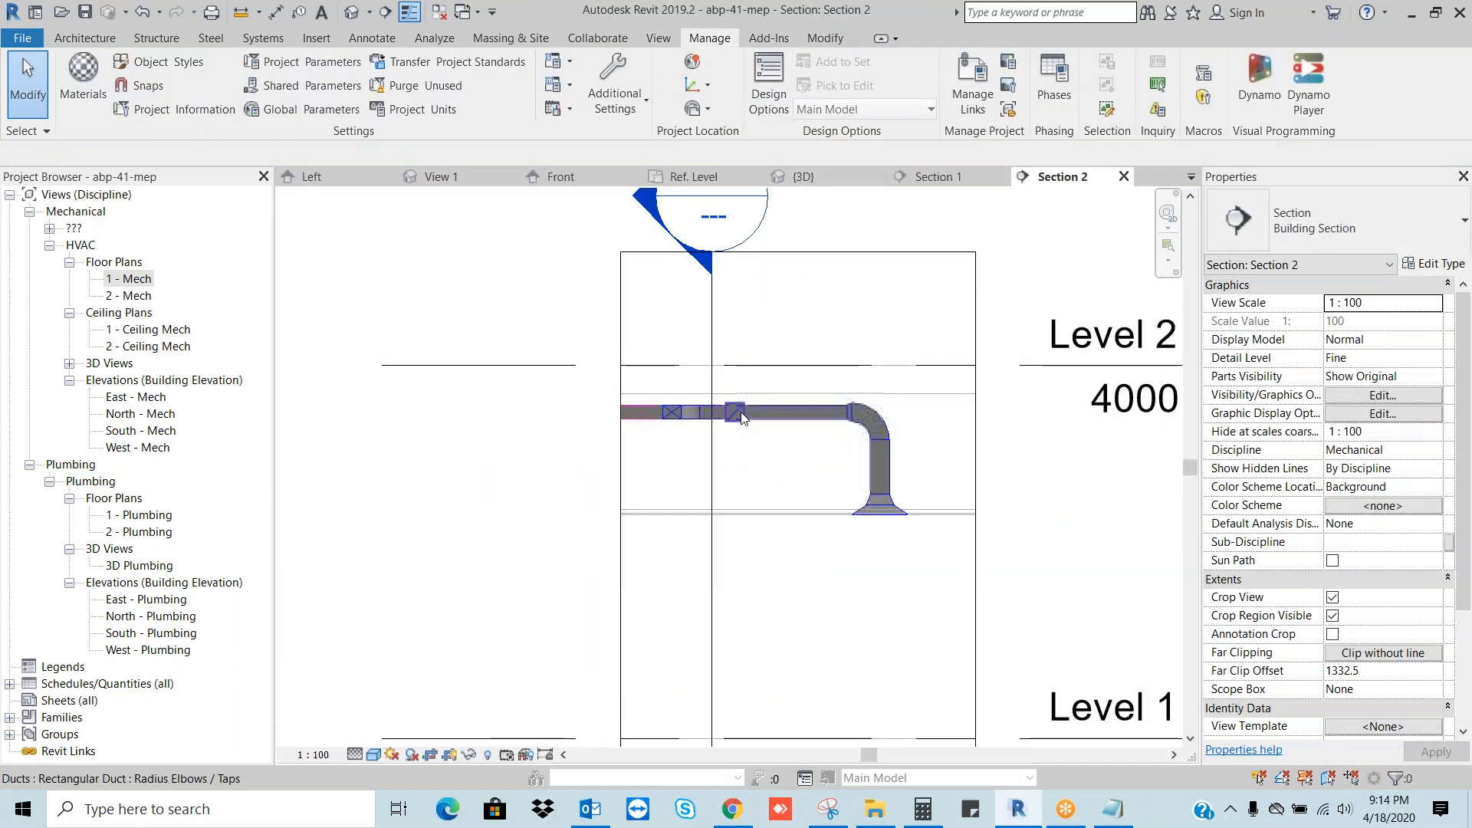
scroll(748, 421, "up", 4)
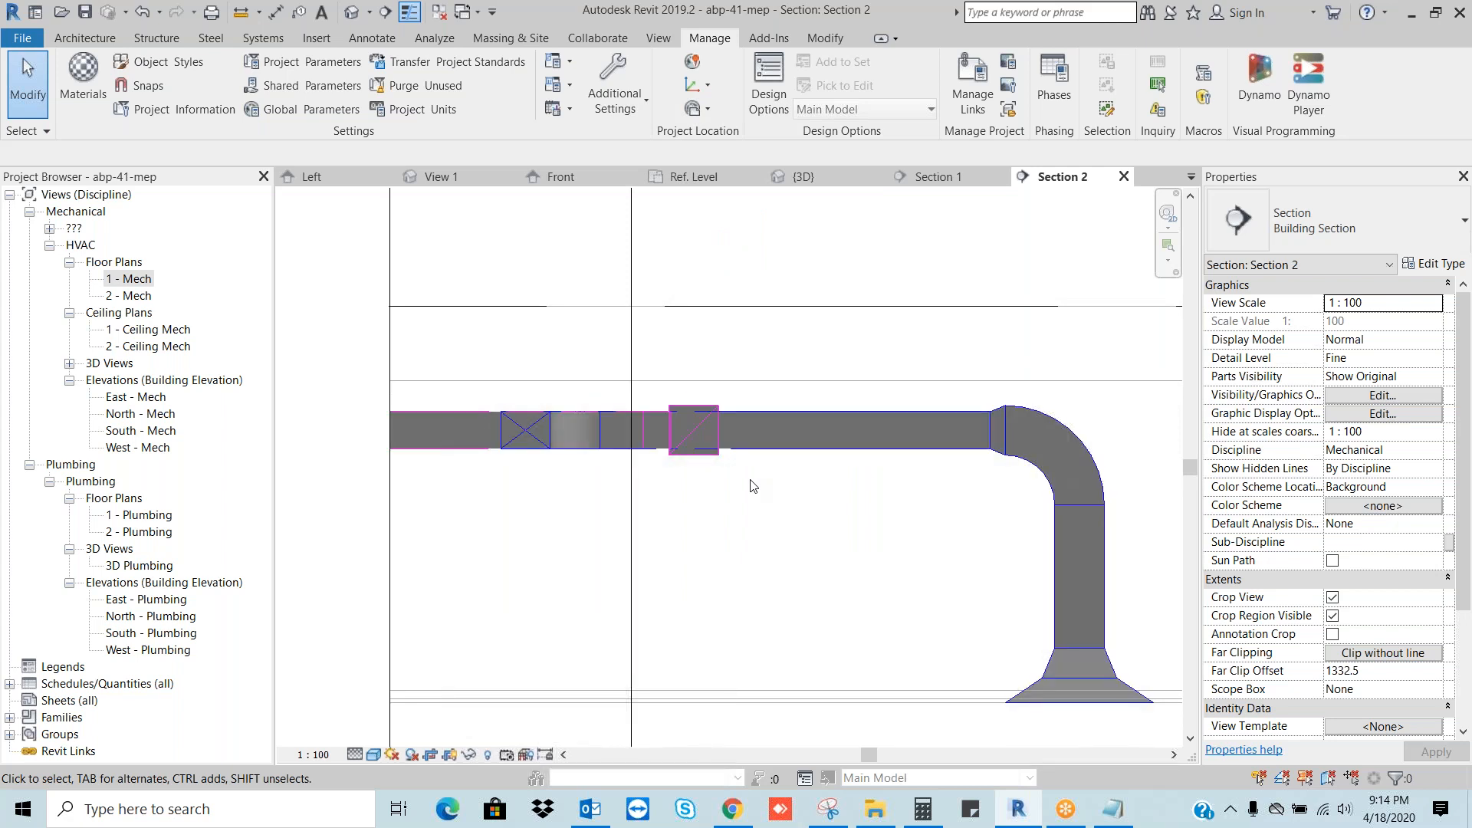
left_click(1124, 176)
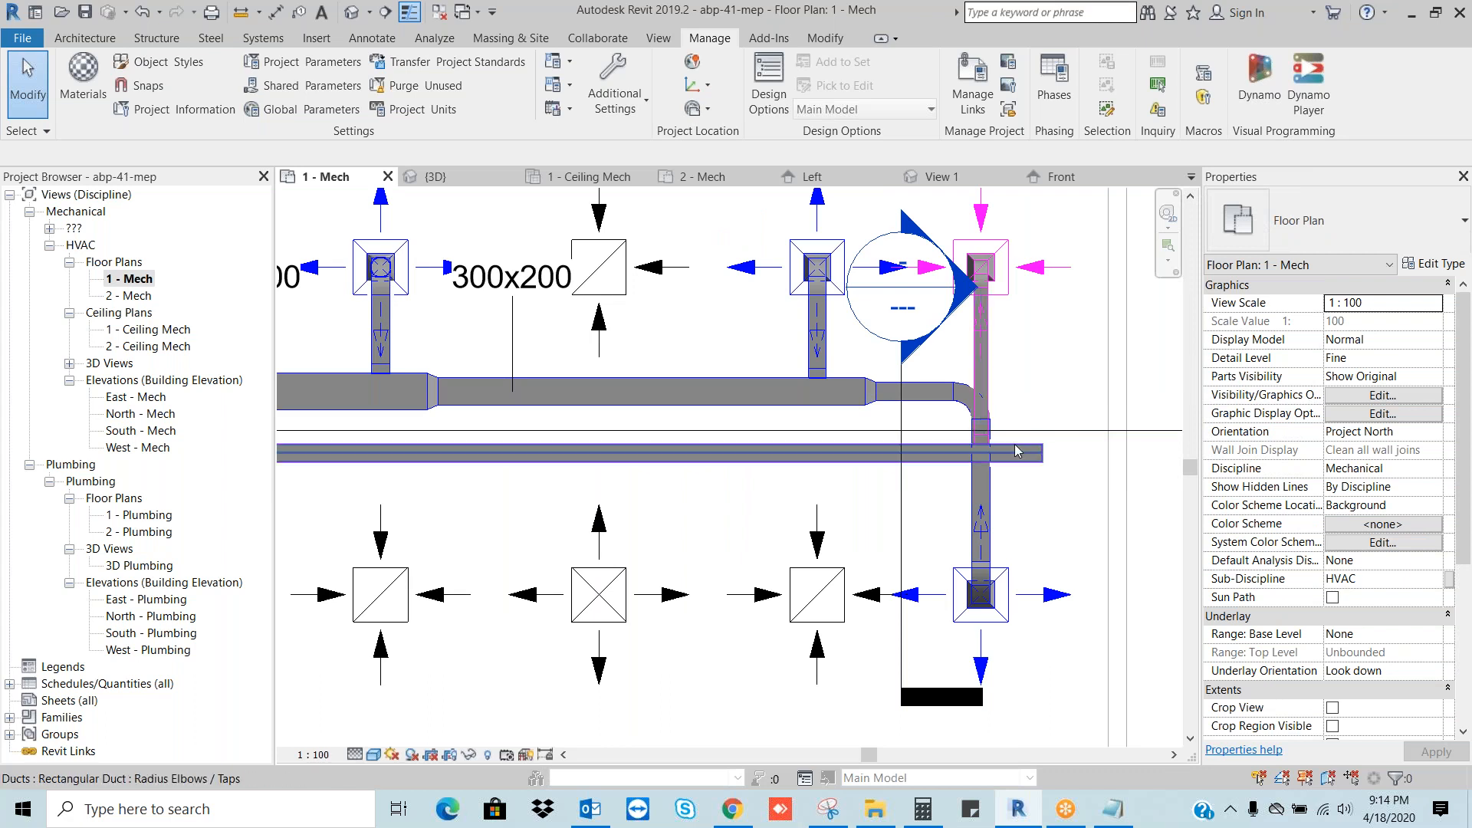
Split the vertical return branch duct at two points above the supply elbow in 1 - Mech and delete the short piece between them.
scroll(989, 359, "up", 5)
scroll(967, 444, "down", 1)
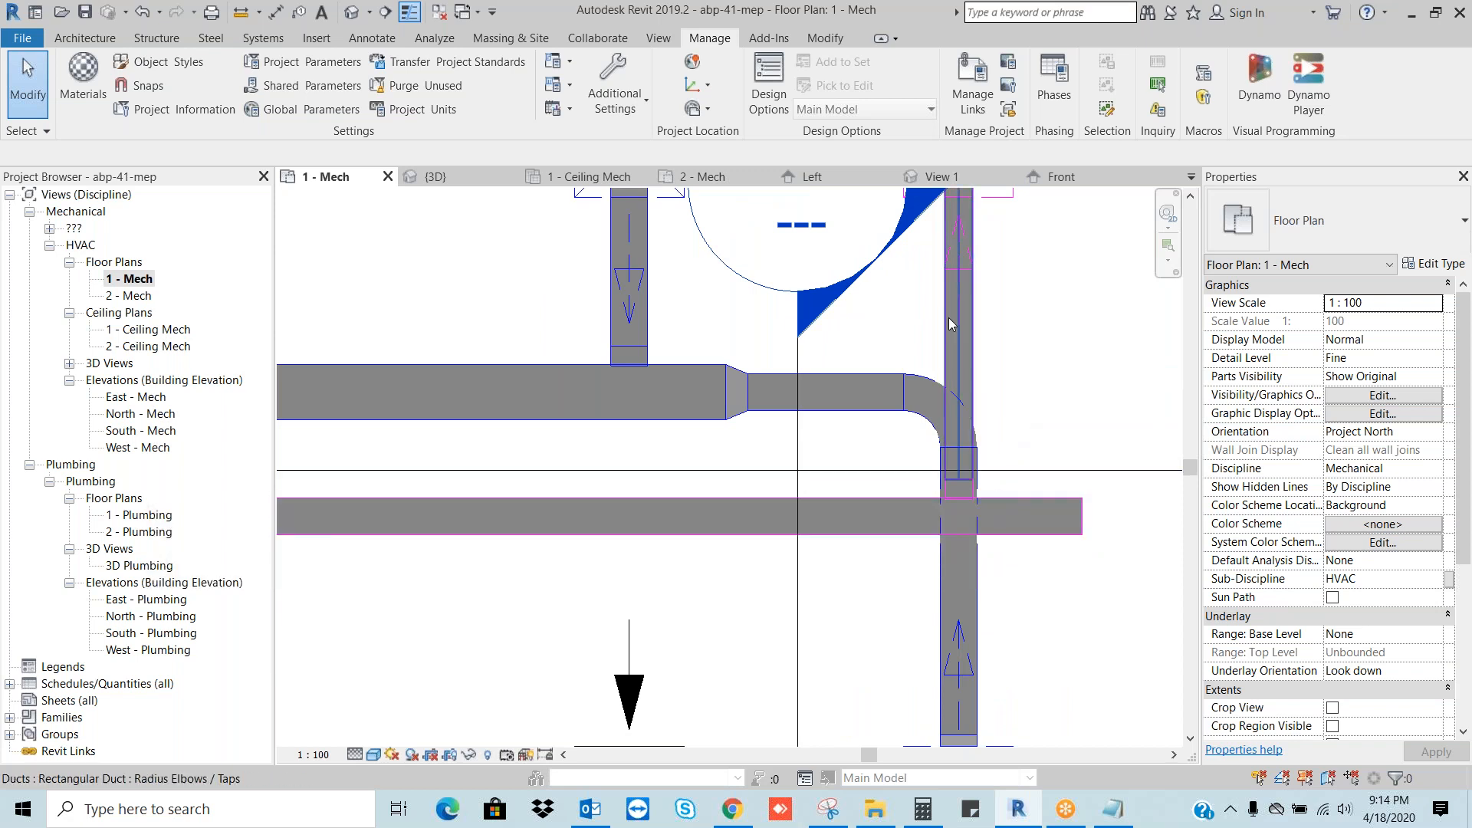
key("s")
key("l")
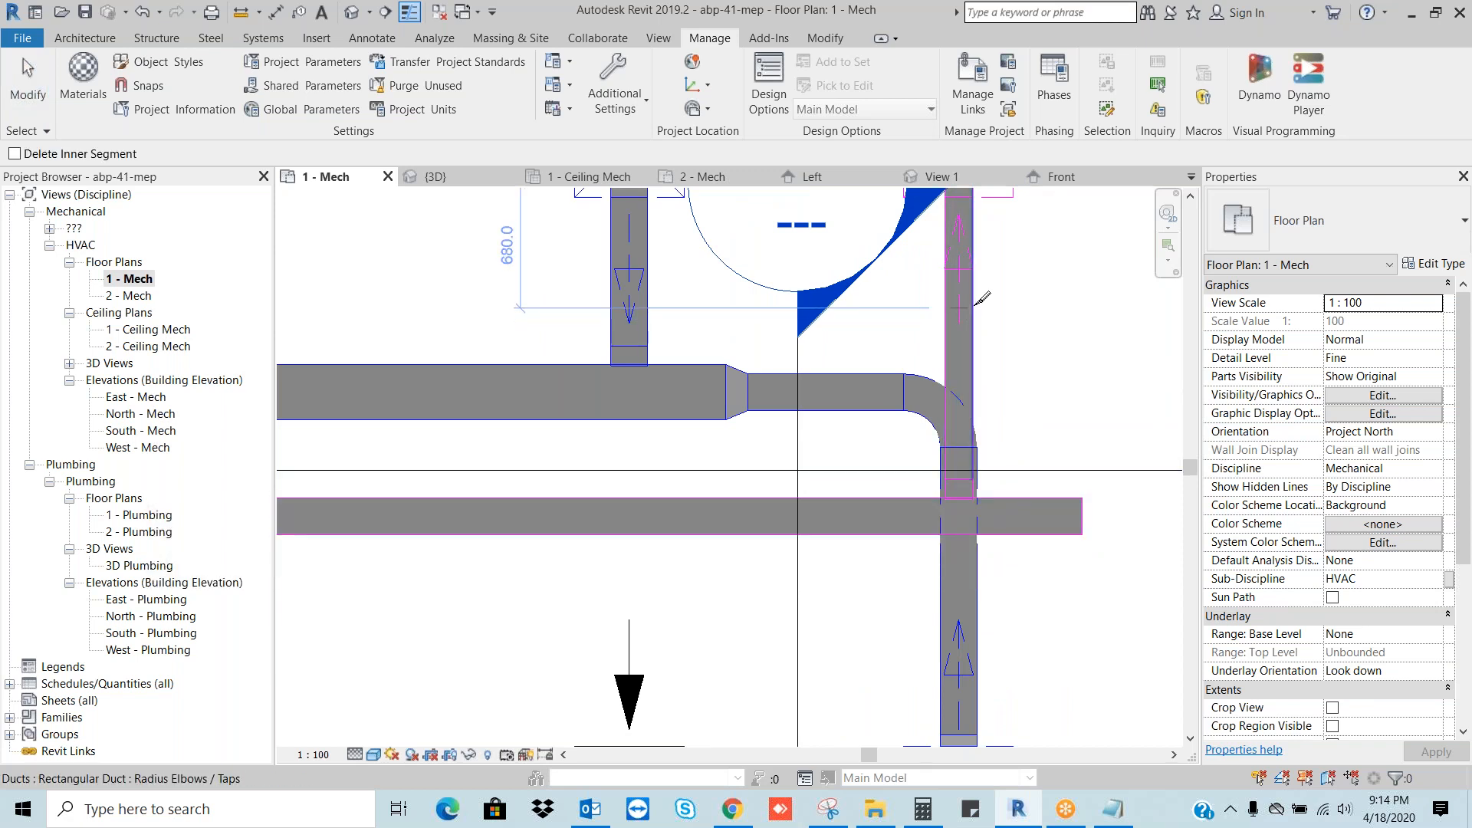
left_click(975, 303)
left_click(975, 289)
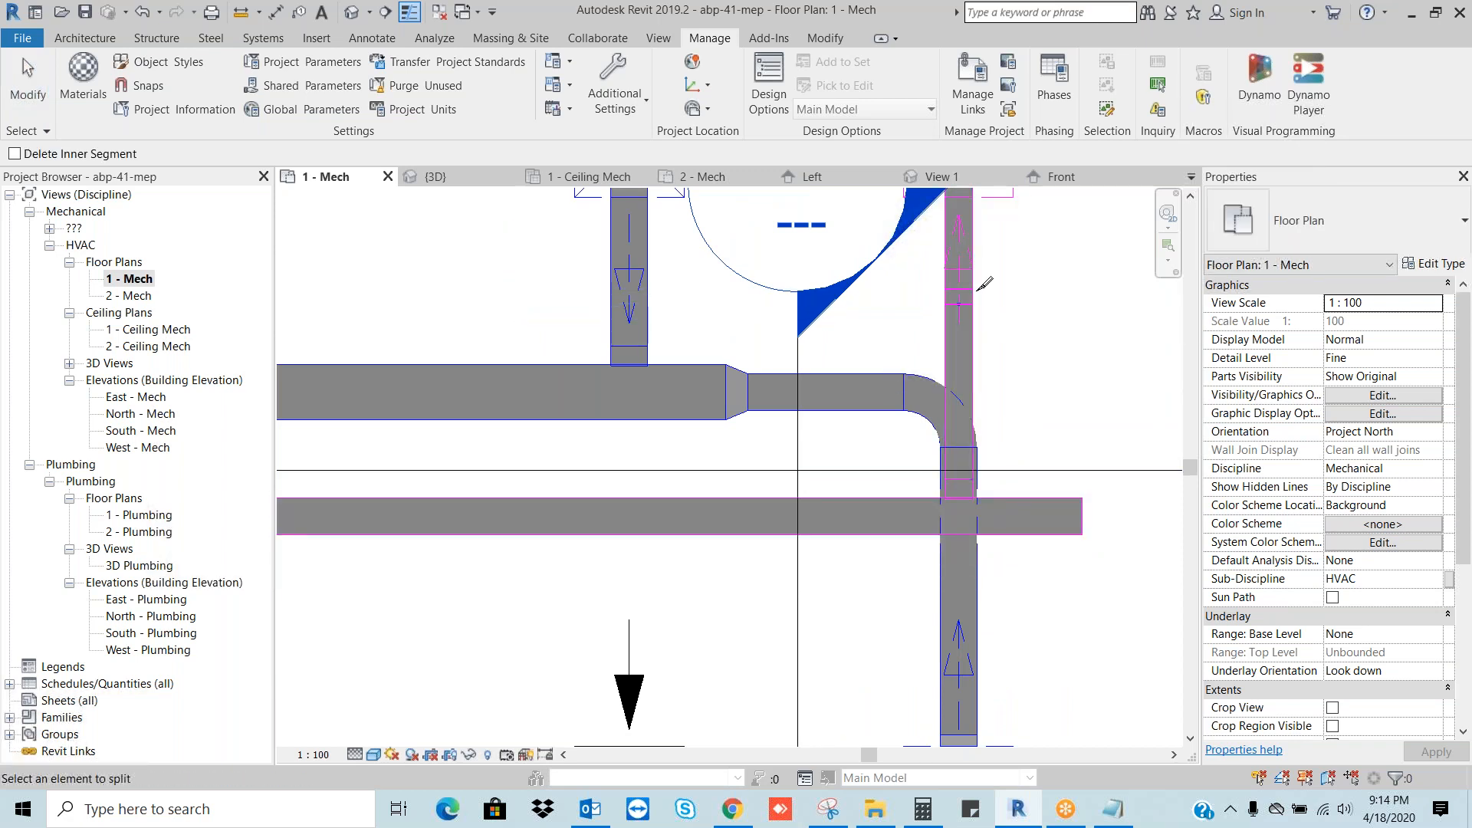
key("Escape")
left_click_drag(913, 274, 1029, 338)
key("Delete")
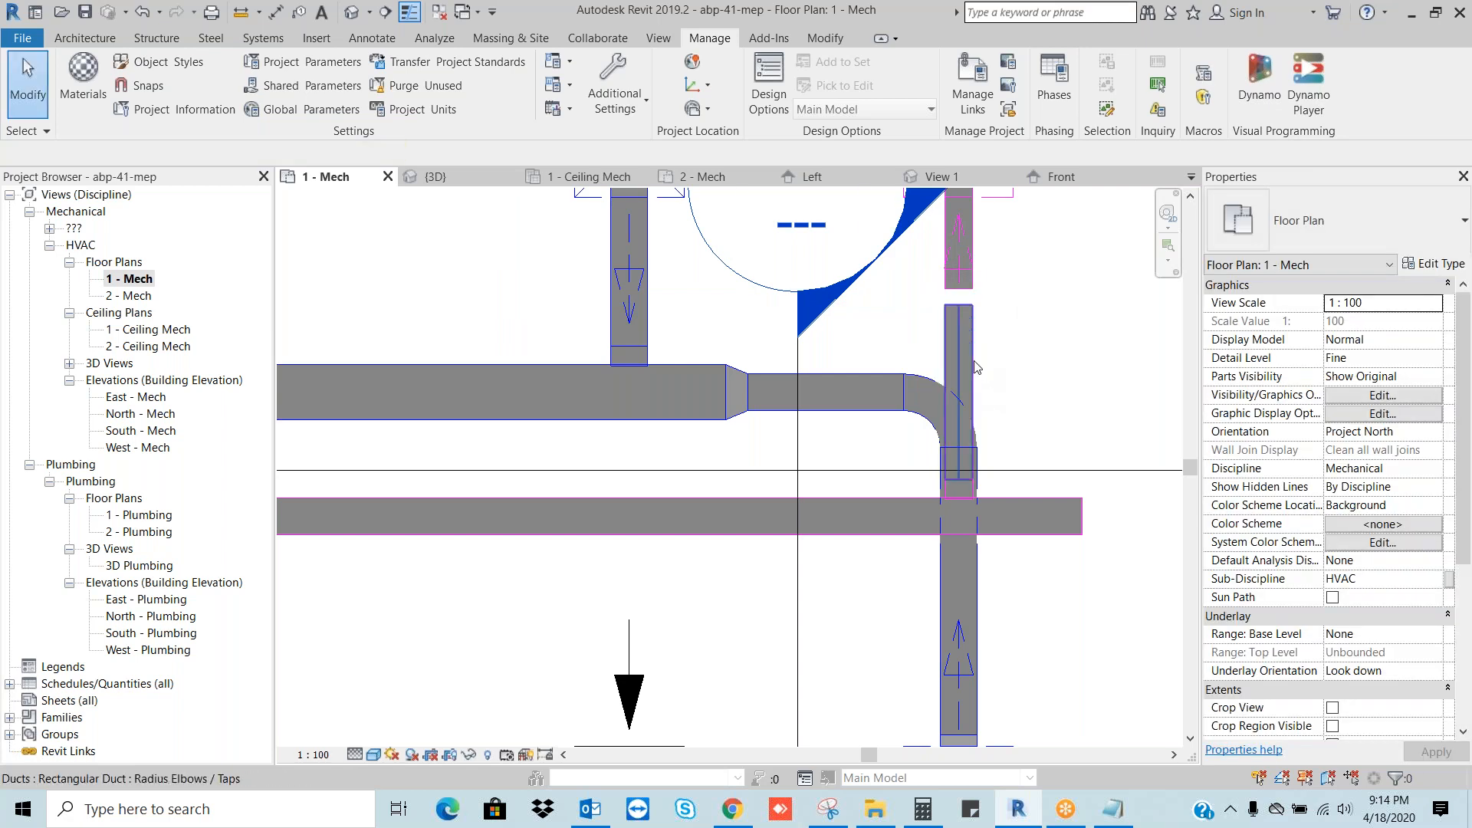
Move the lower piece of the split return branch sideways along the return main until it is clear of the supply elbow and duct.
left_click(971, 367)
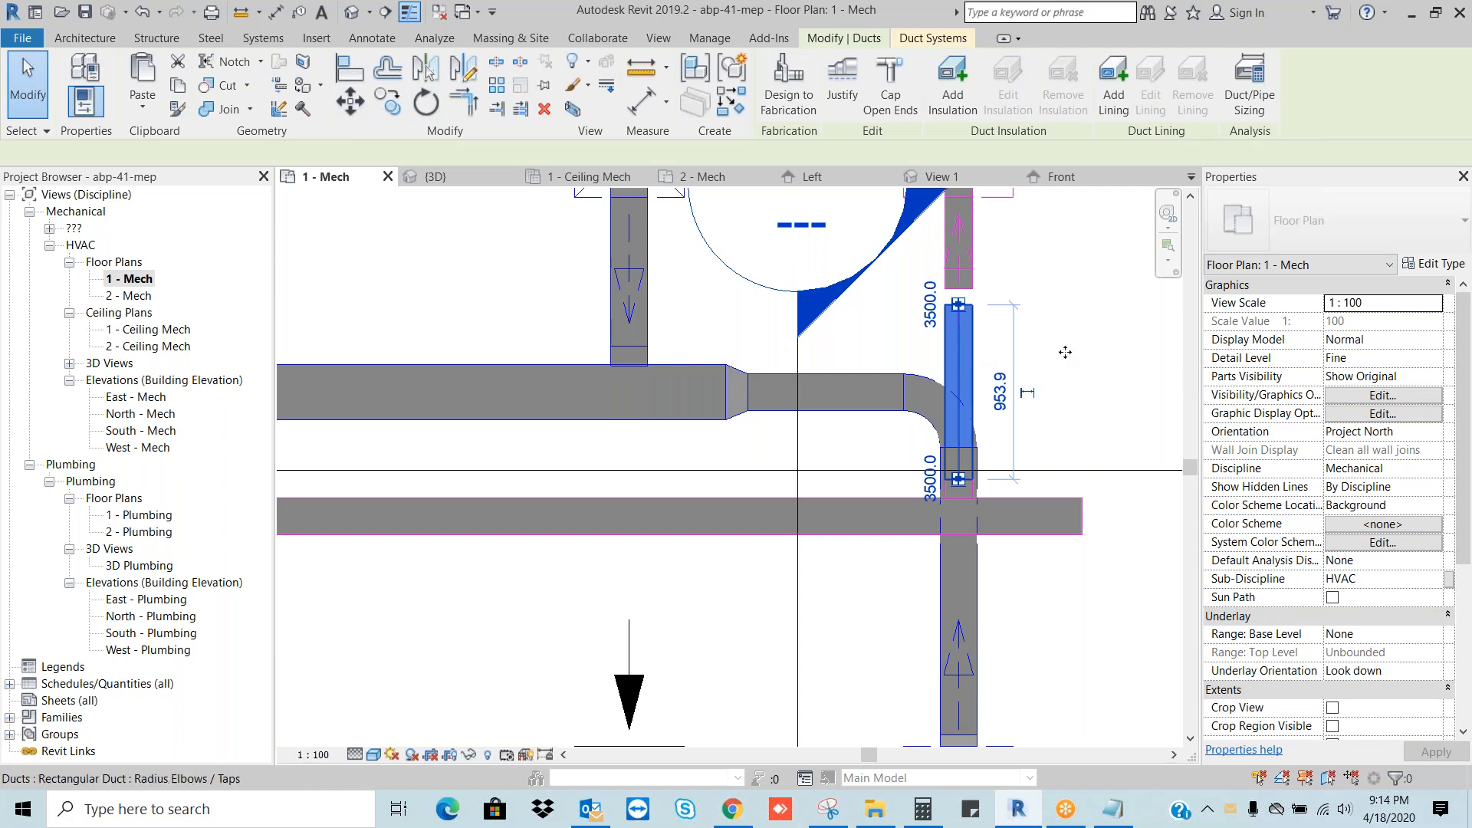
left_click_drag(1065, 352, 1004, 352)
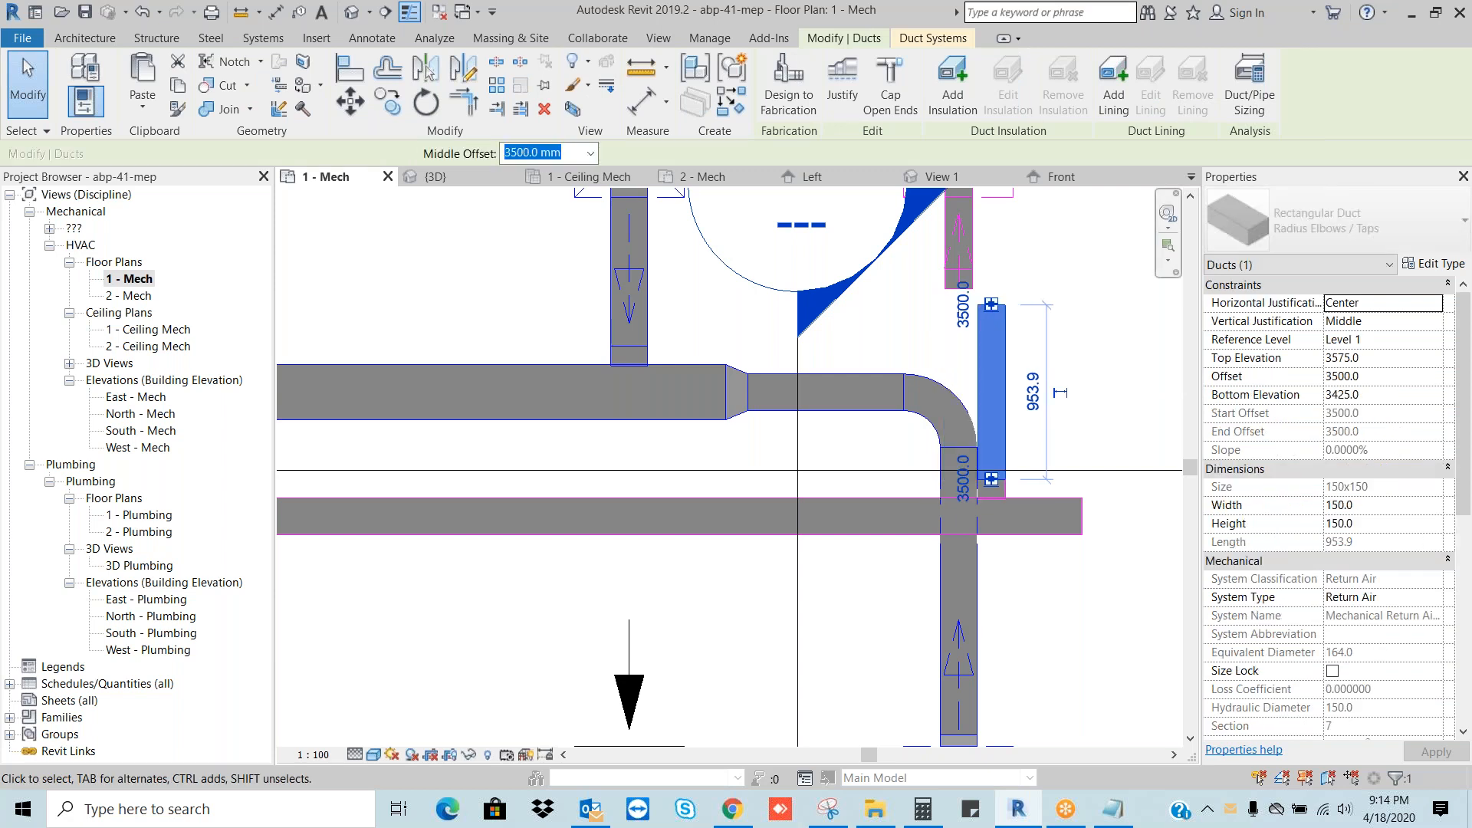
key("Right")
key("Right")
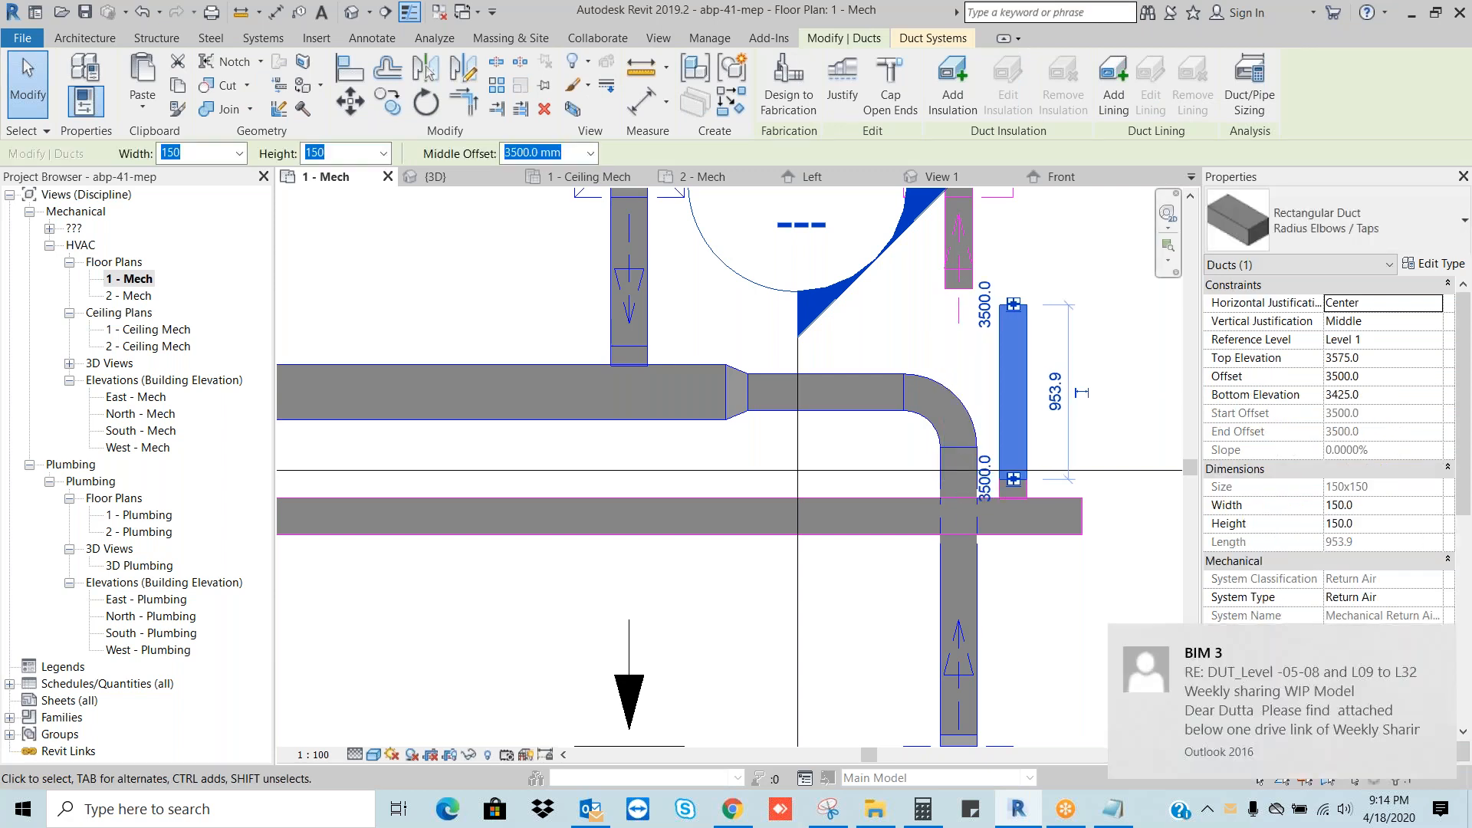
left_click(1070, 358)
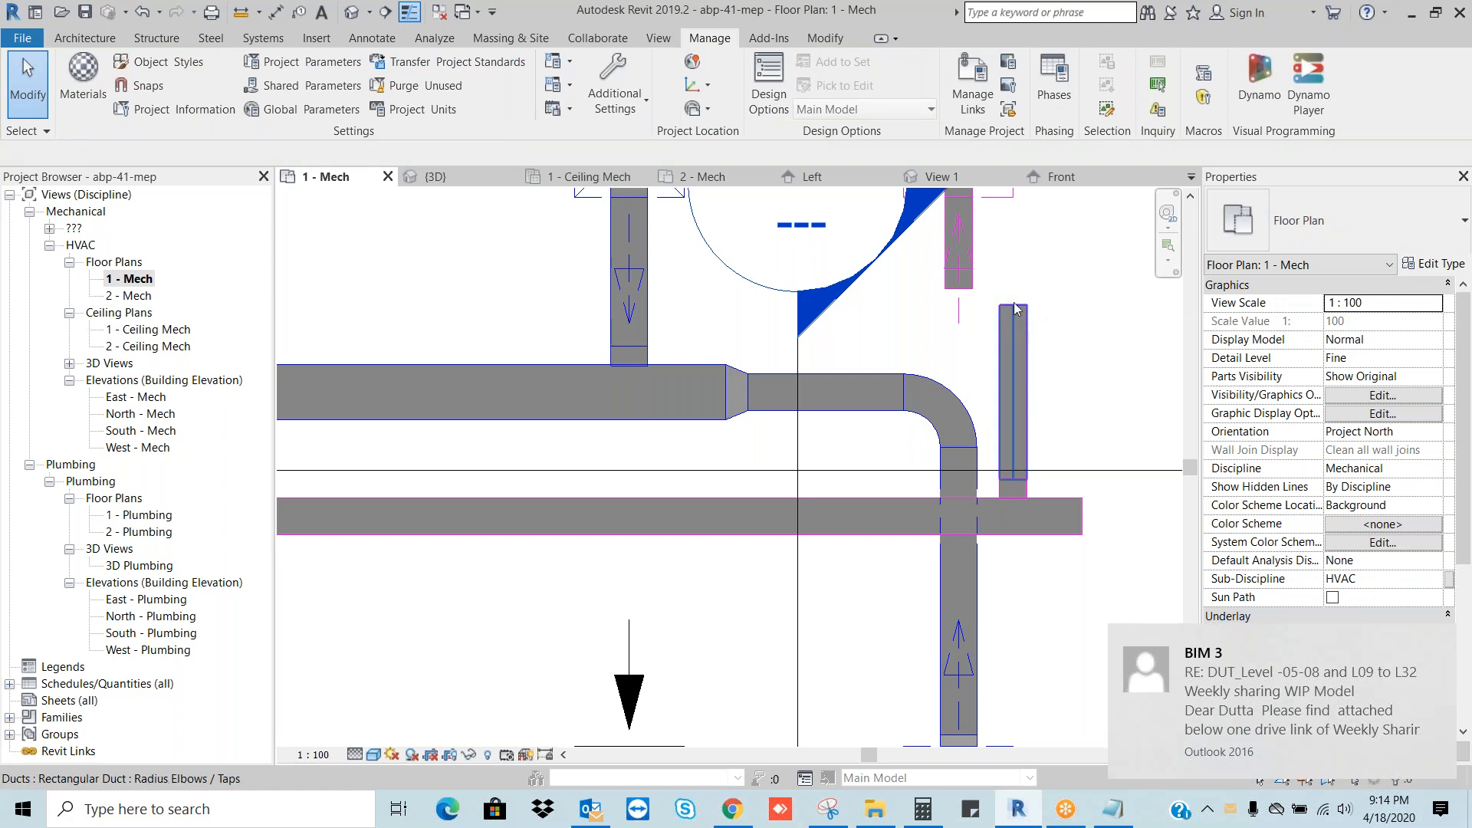
Shorten the moved return duct to about 658 mm and join its open end to the upper branch piece with a diagonal 150x150 duct.
left_click(1013, 318)
left_click_drag(1012, 349, 1012, 356)
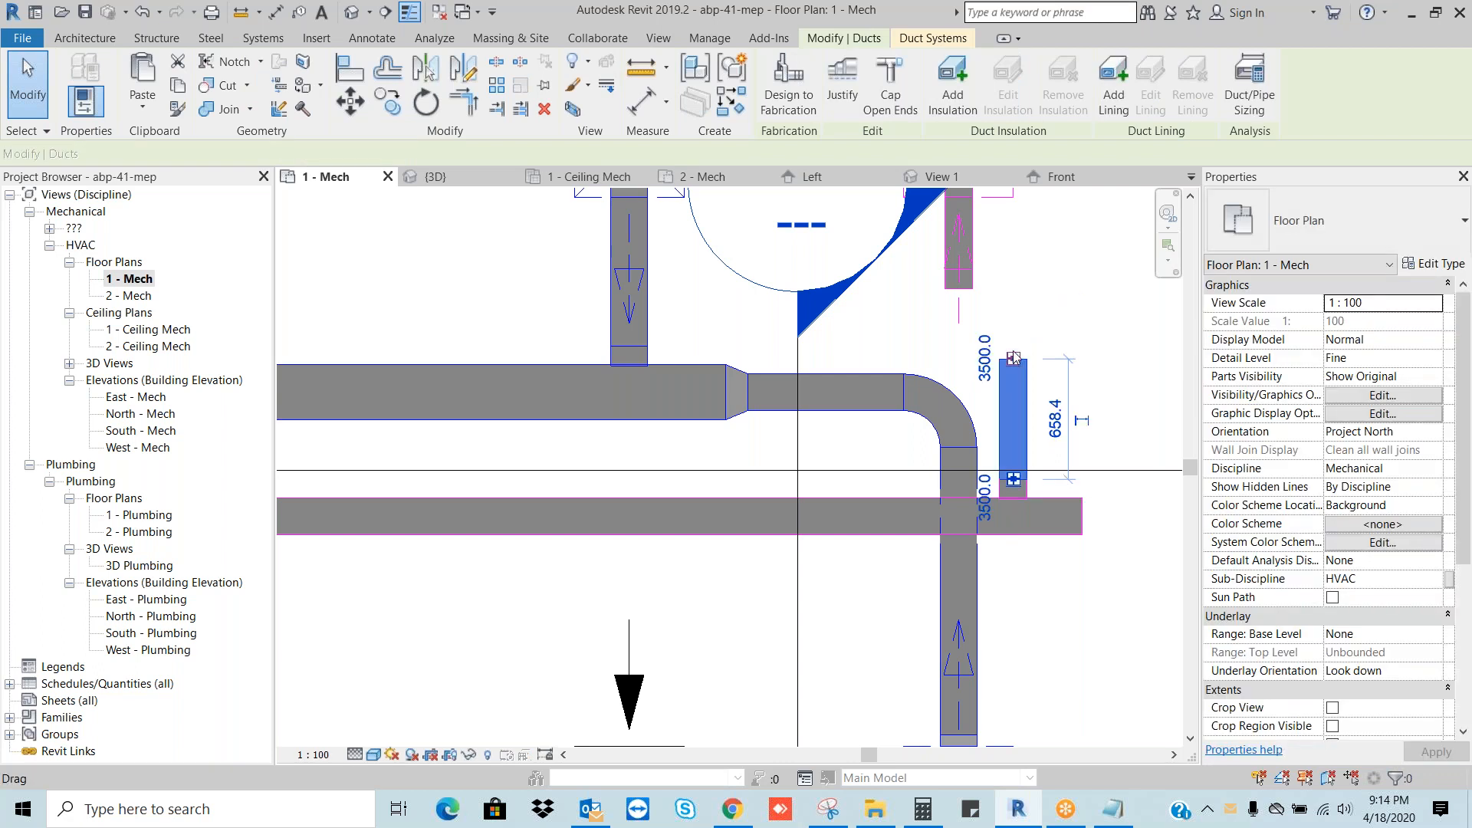
right_click(1012, 357)
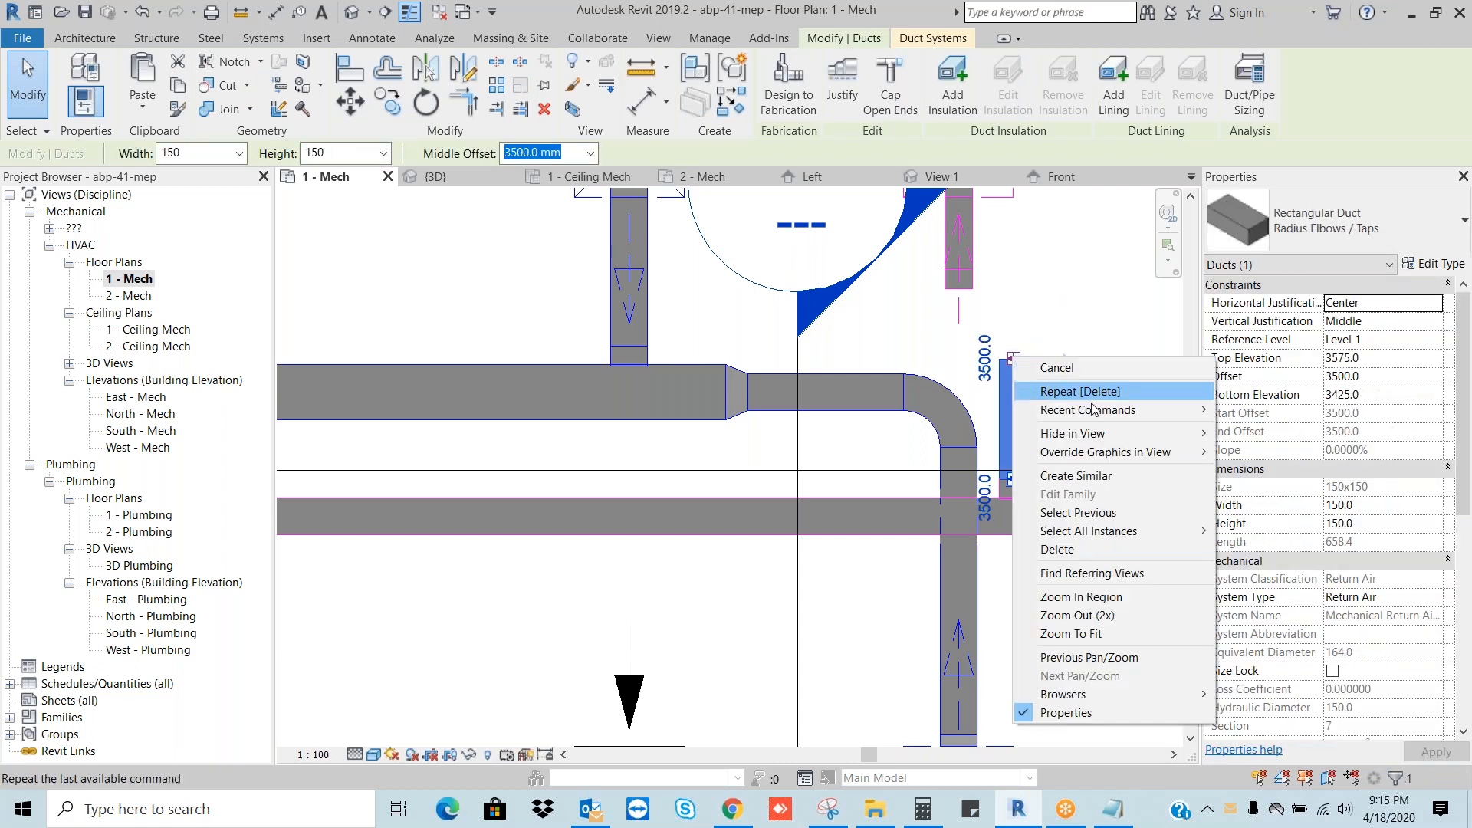
left_click(1076, 475)
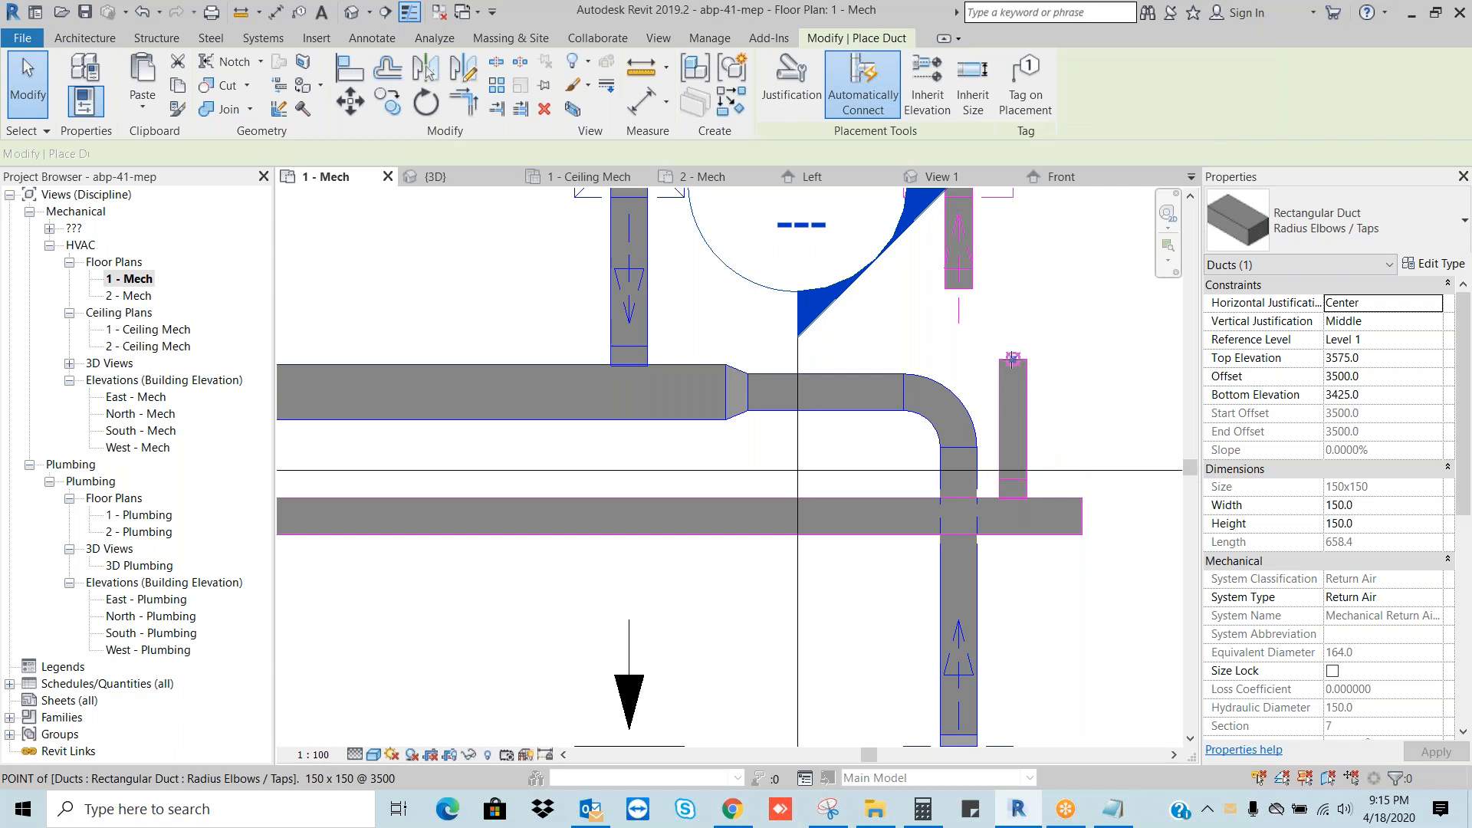
left_click(1013, 358)
left_click(958, 285)
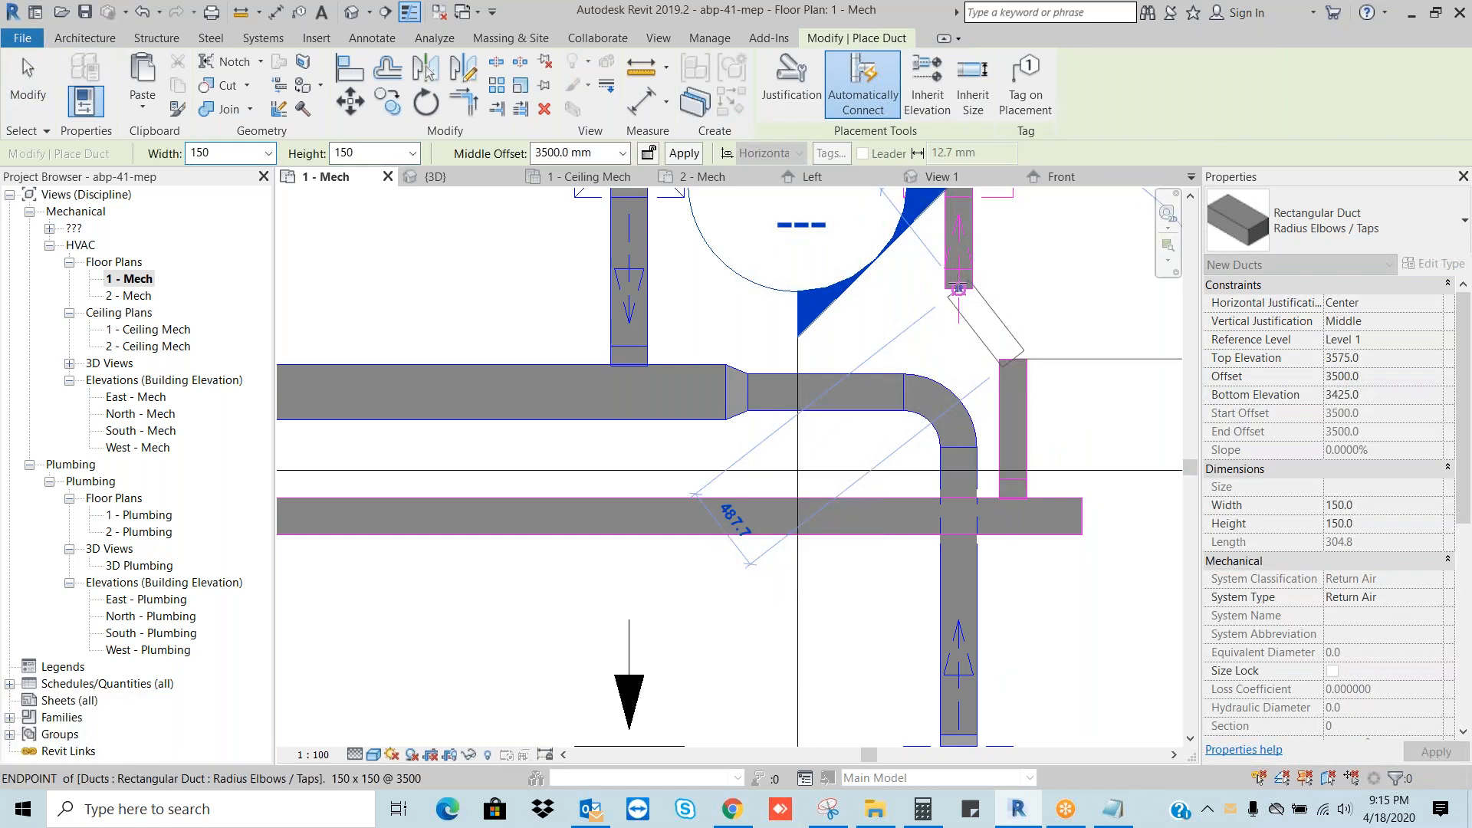
key("Escape")
key("Escape")
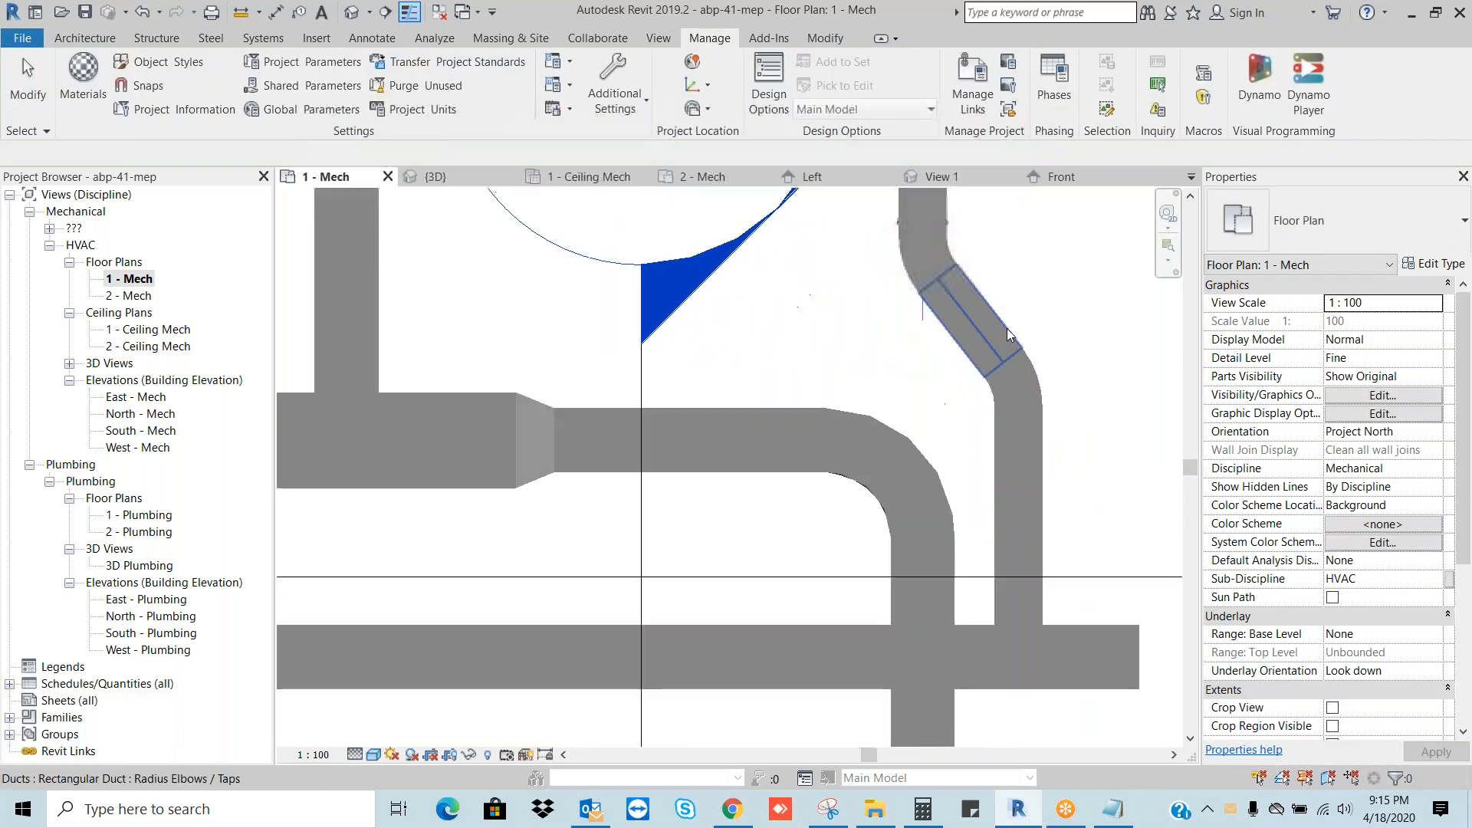
Place an angular dimension between the diagonal return duct and the straight duct above it in the offset return branch.
scroll(1006, 328, "up", 5)
middle_click_drag(1007, 369, 964, 379)
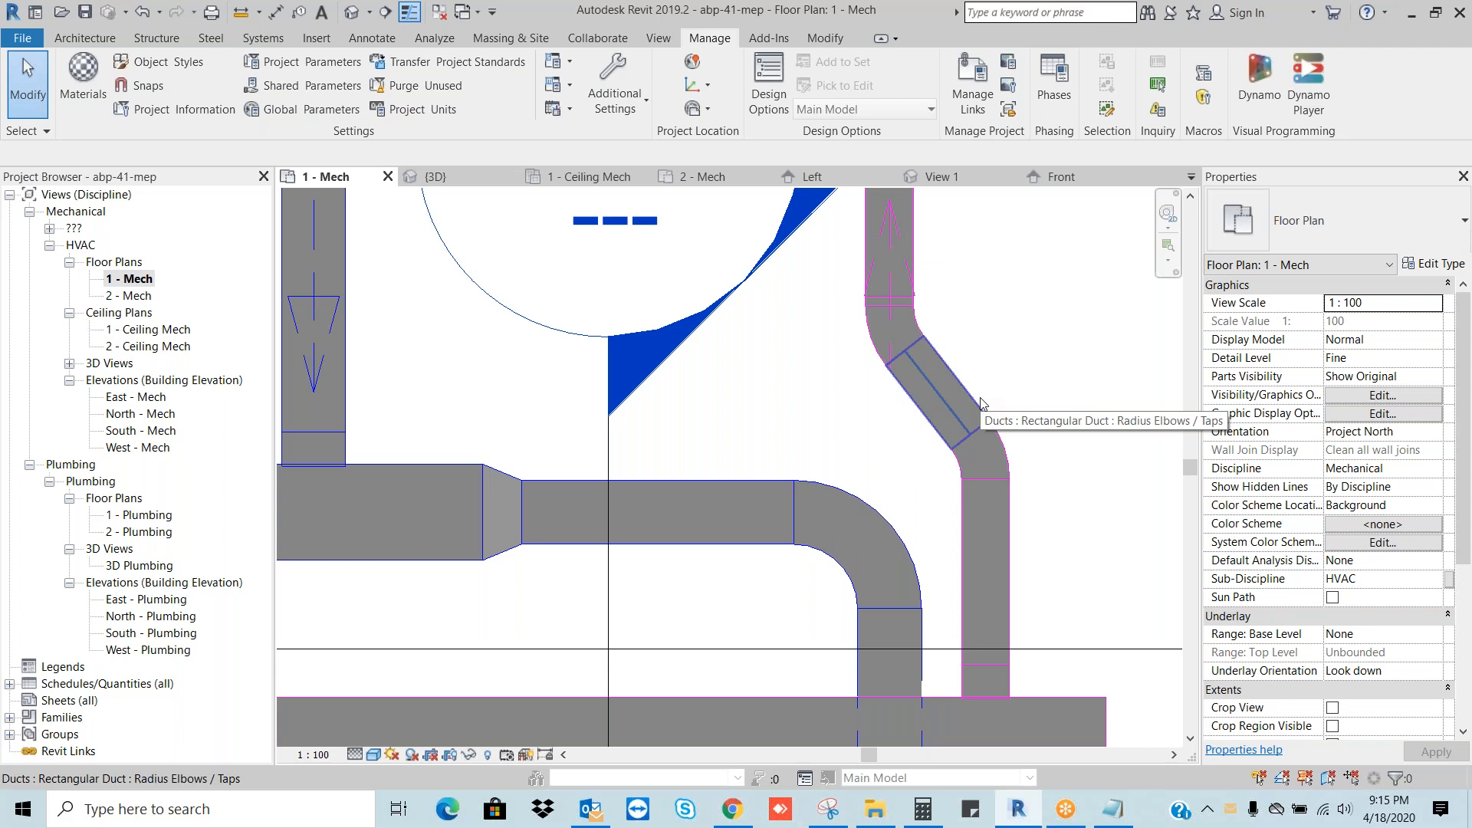
scroll(979, 397, "down", 3)
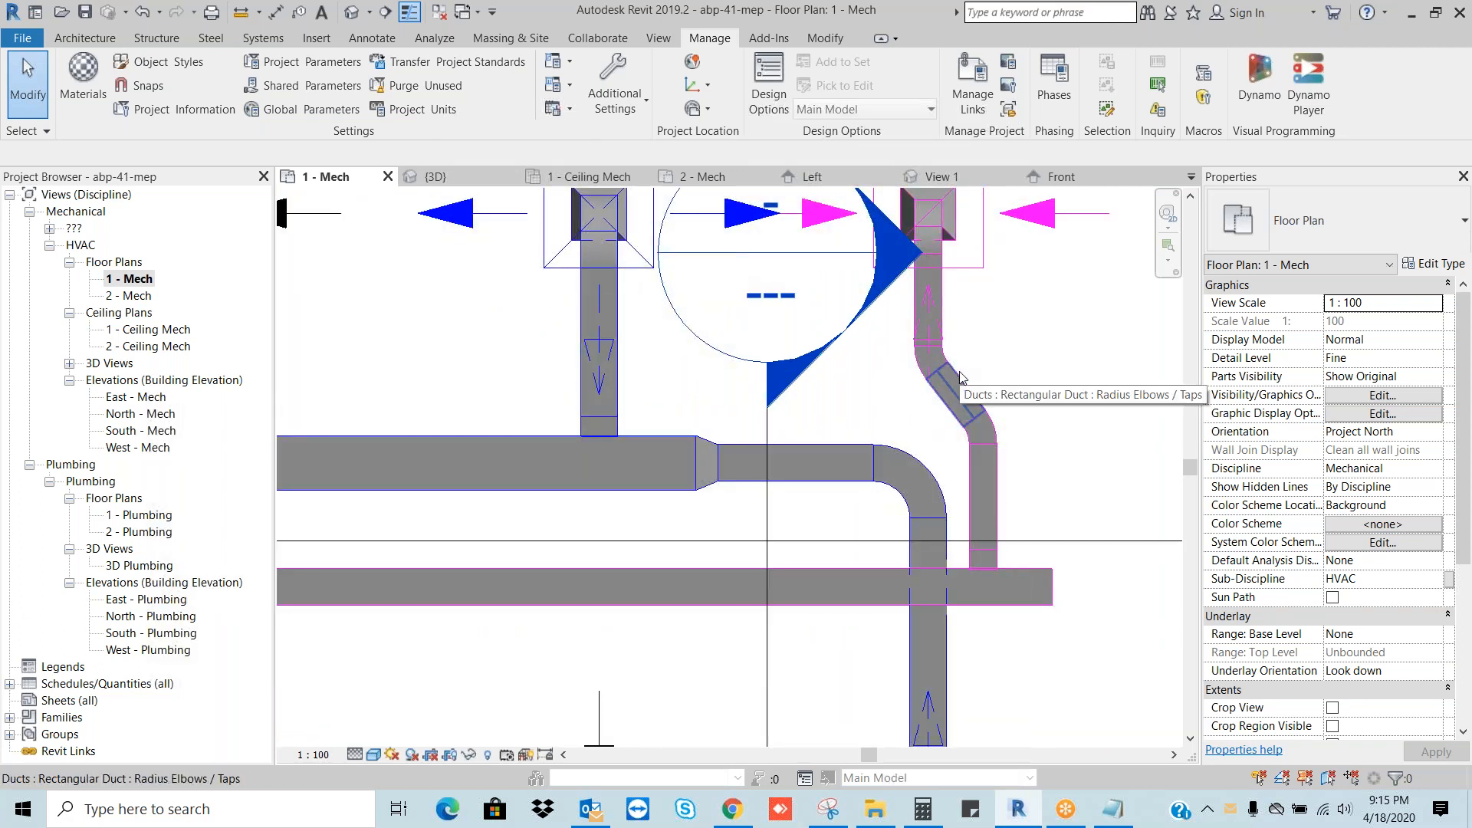
key("d")
key("i")
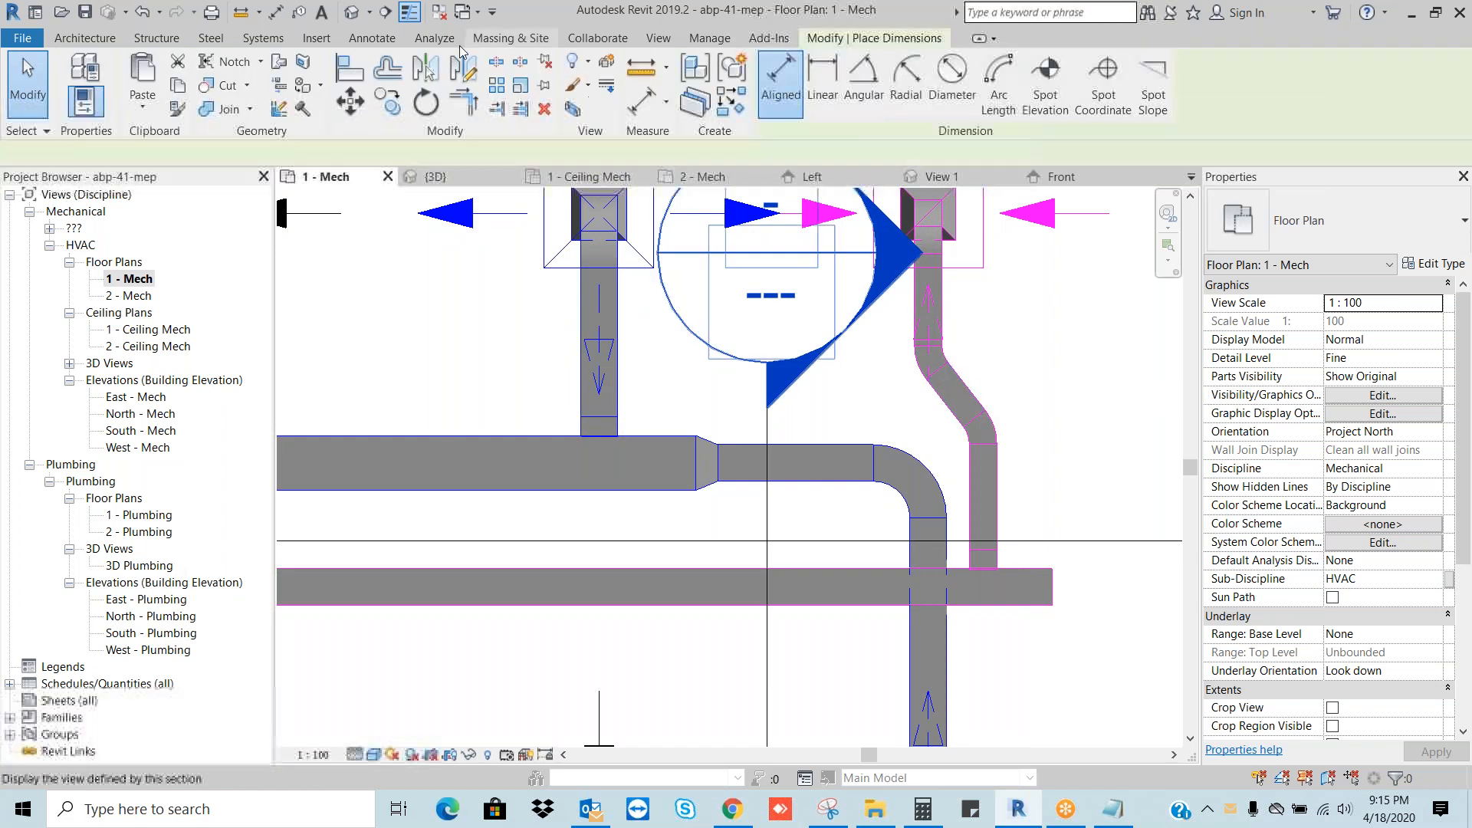
left_click(863, 85)
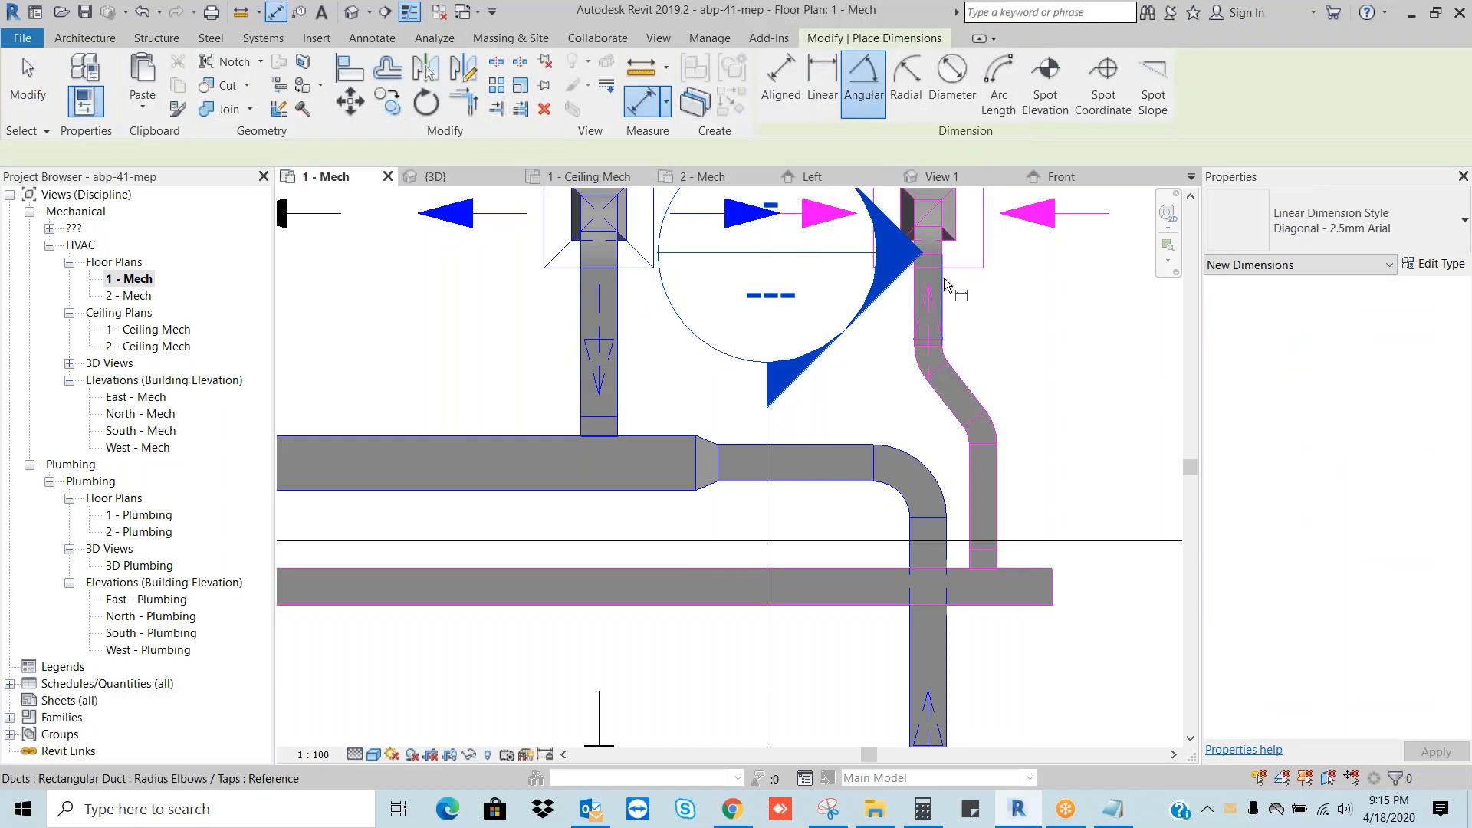
left_click(971, 374)
scroll(973, 366, "down", 2)
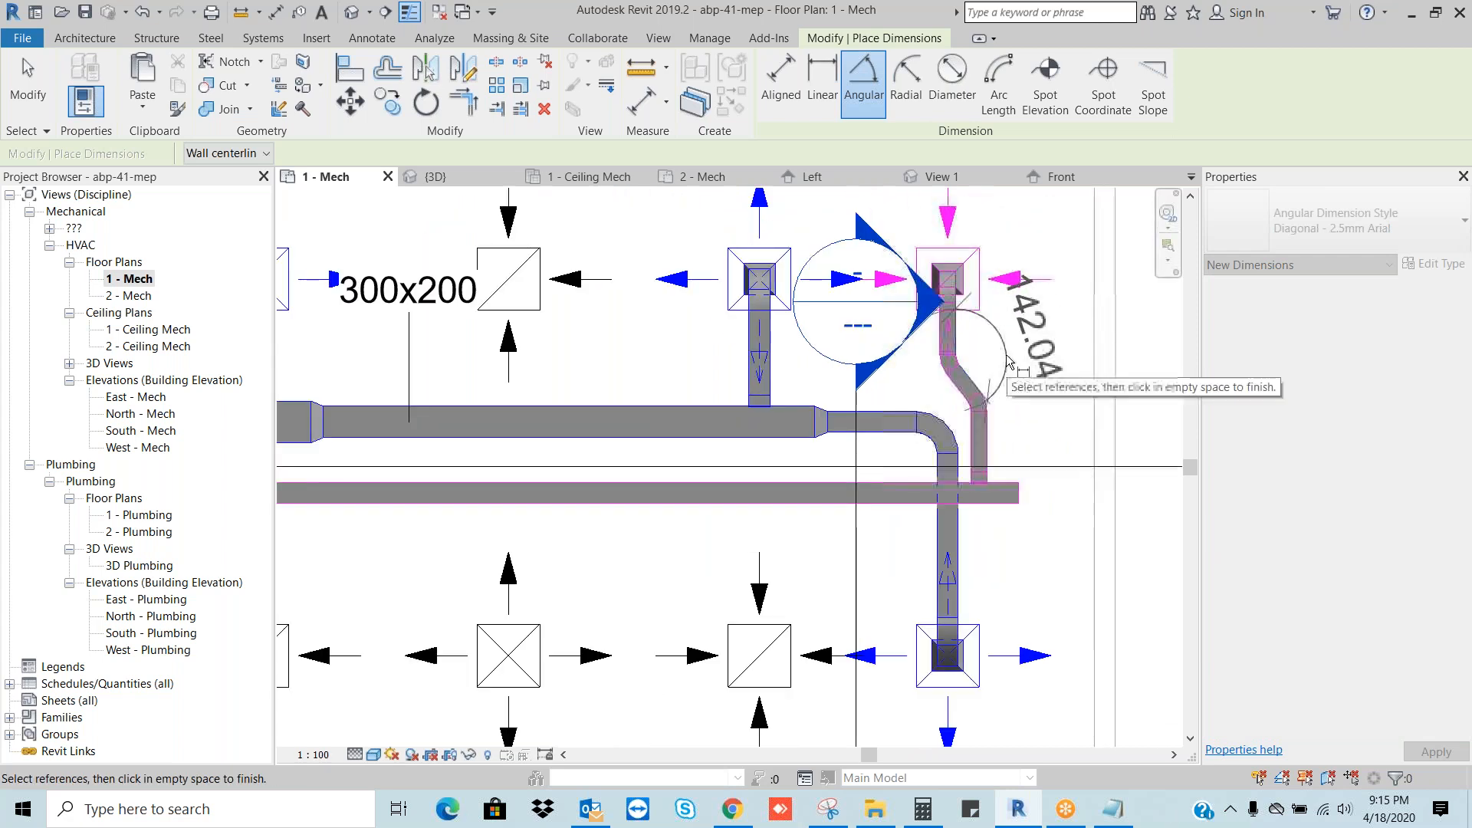
left_click(1010, 360)
key("Escape")
key("Escape")
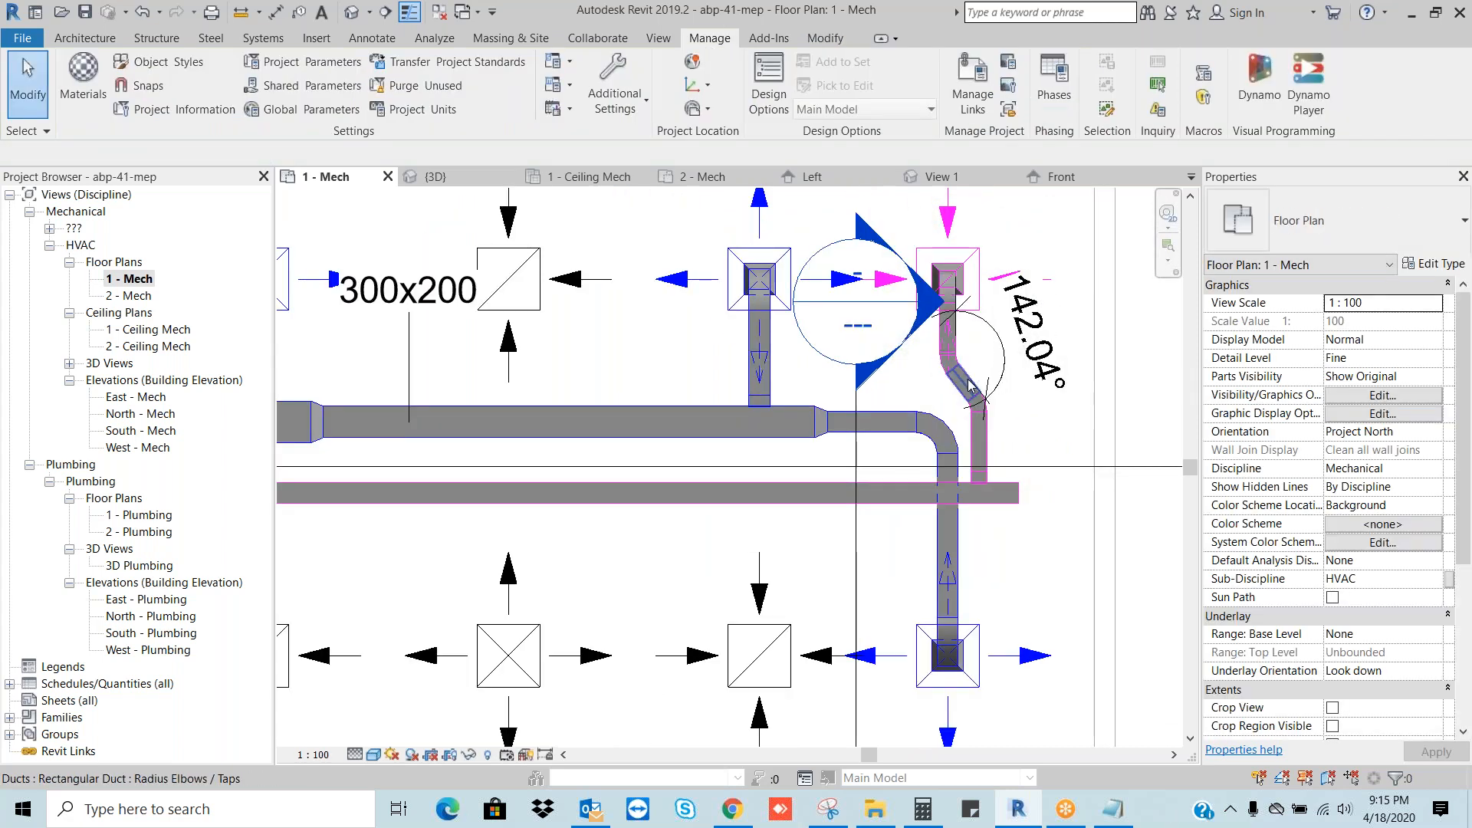
Set the diagonal return duct's angle to the upper branch duct to 145° and delete the angular dimension.
left_click(970, 386)
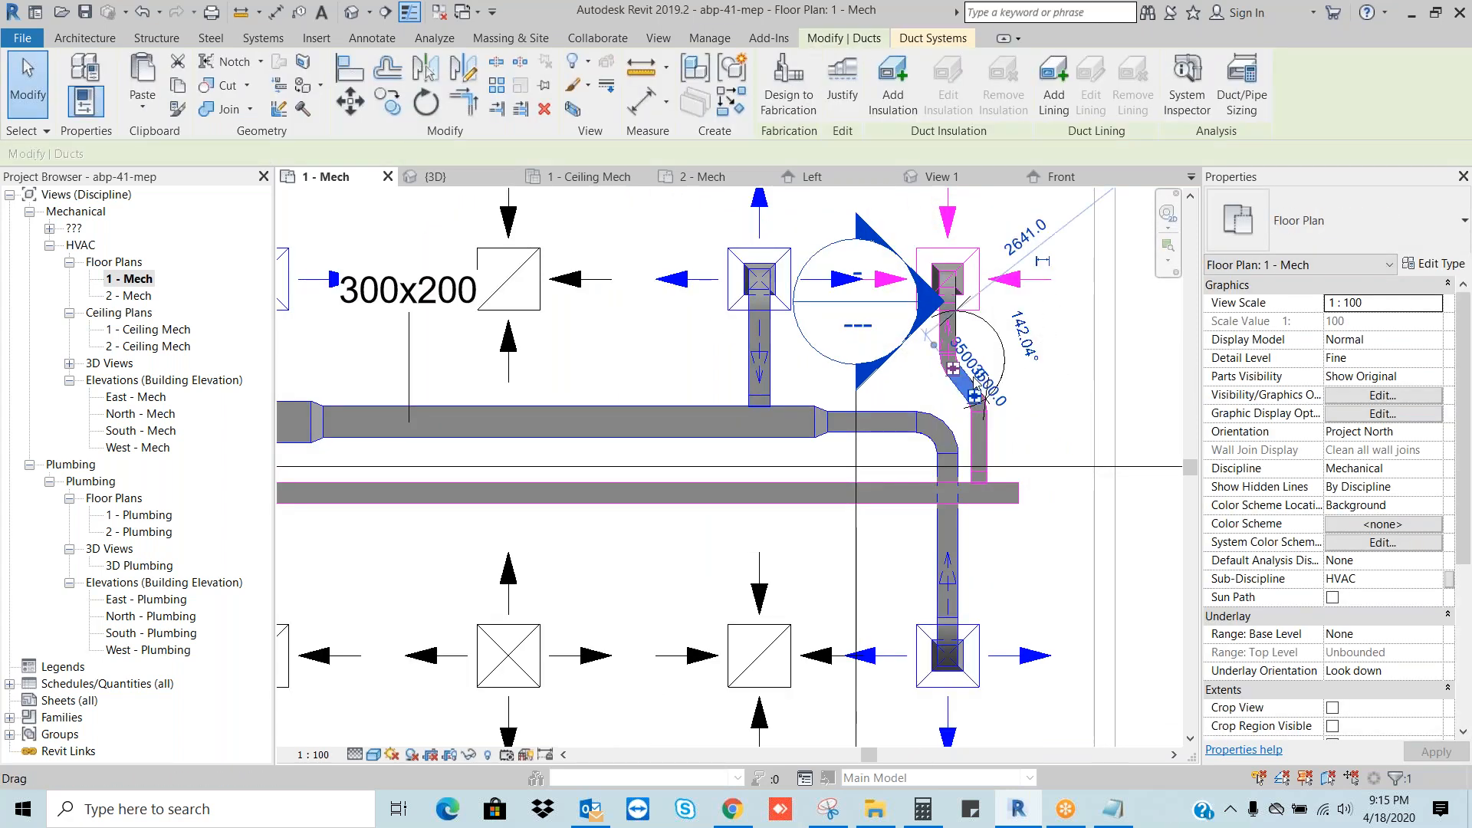
left_click(1027, 334)
type("145")
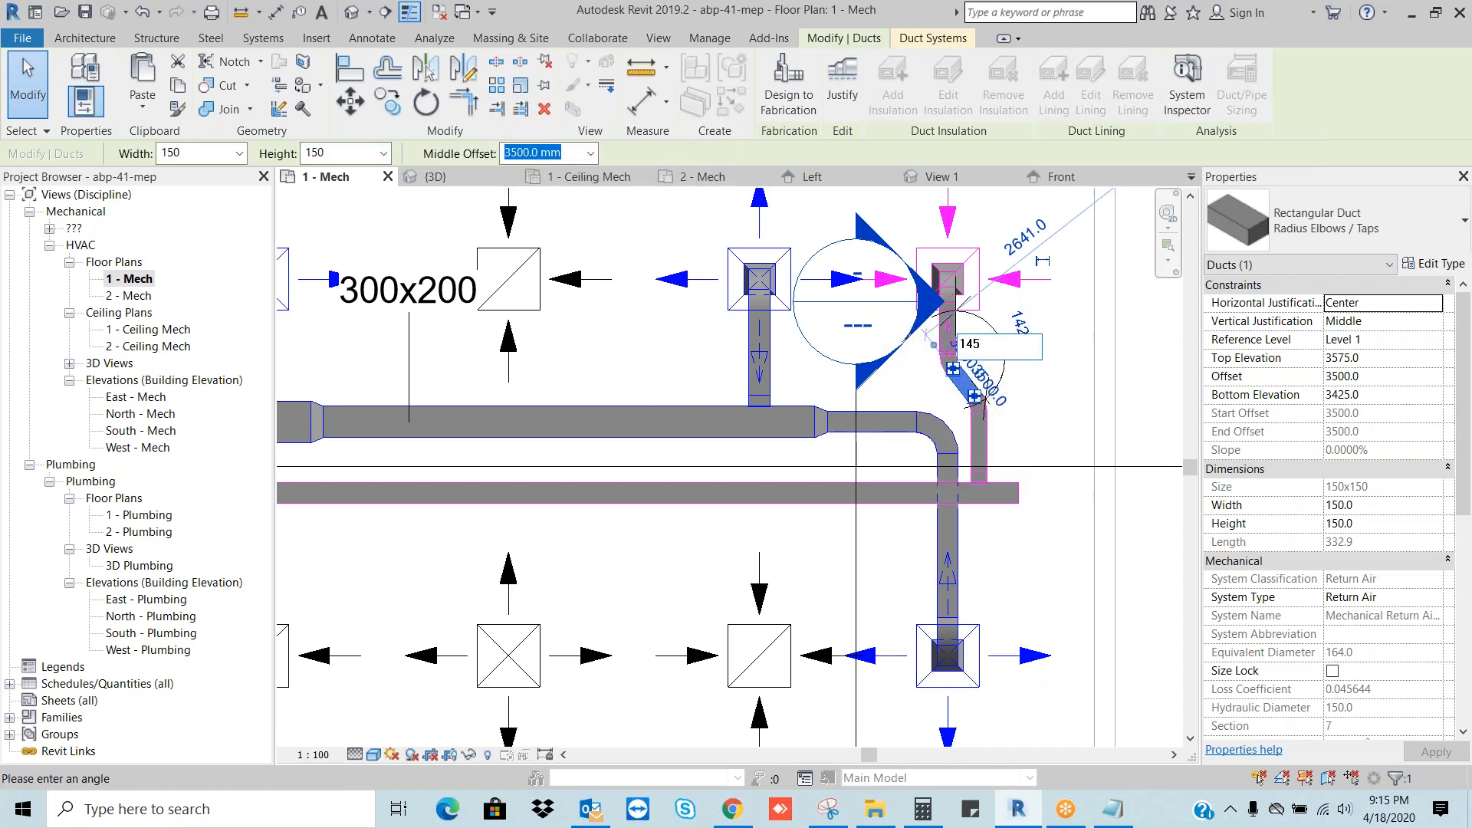
key("Return")
key("Escape")
scroll(1027, 383, "up", 3)
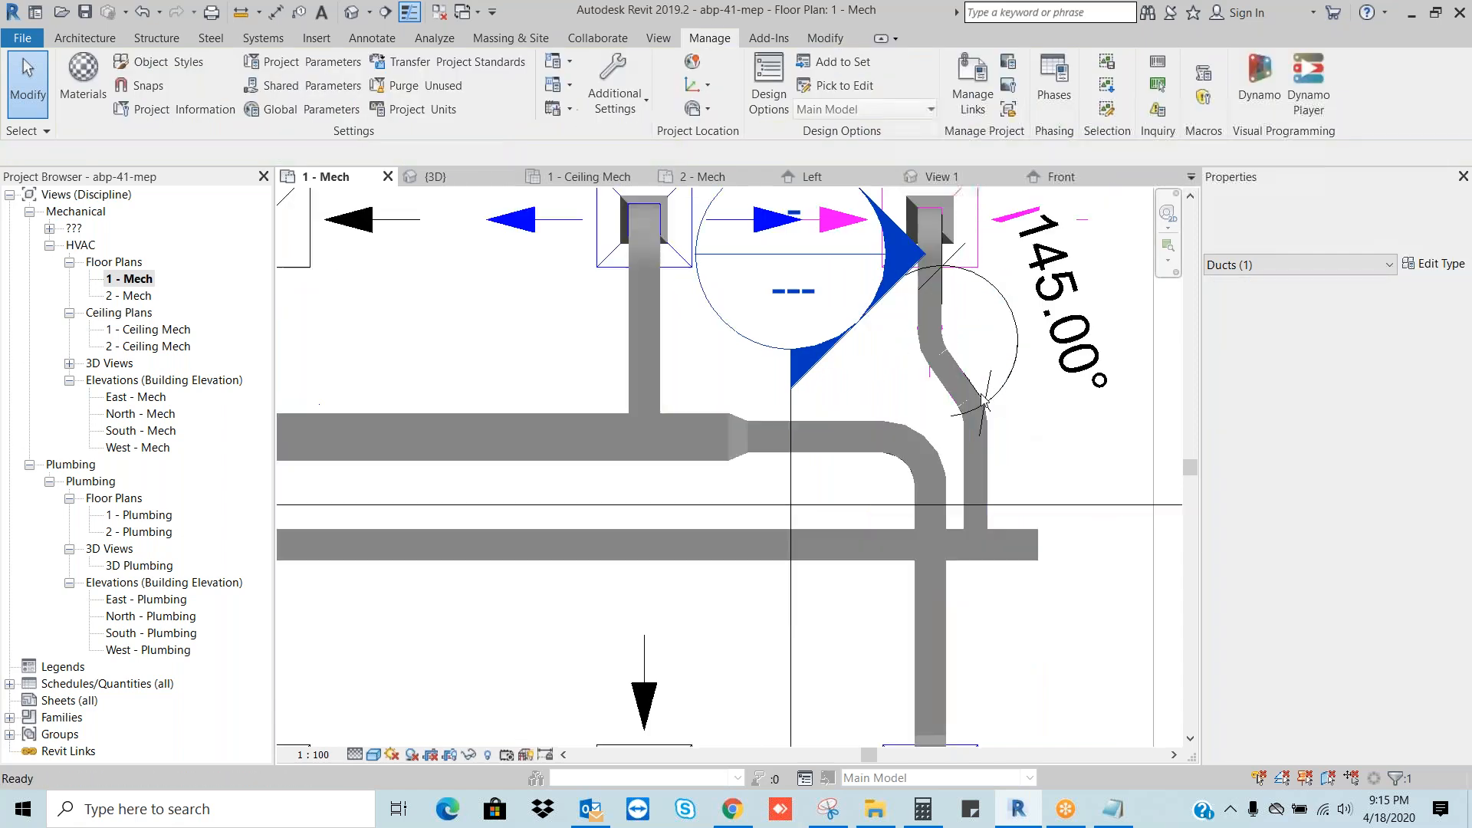
scroll(1021, 360, "down", 4)
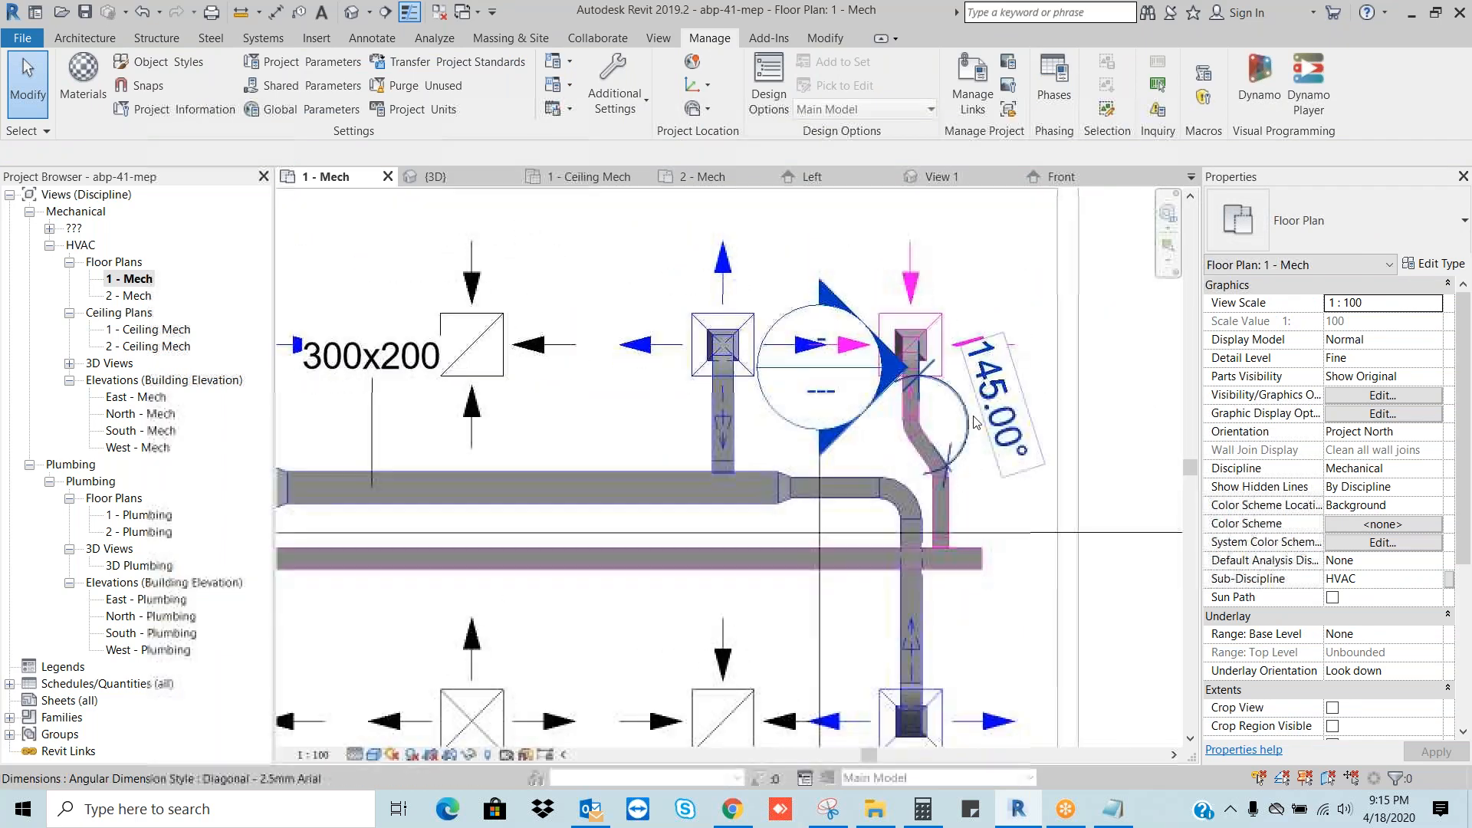
left_click(973, 421)
key("Escape")
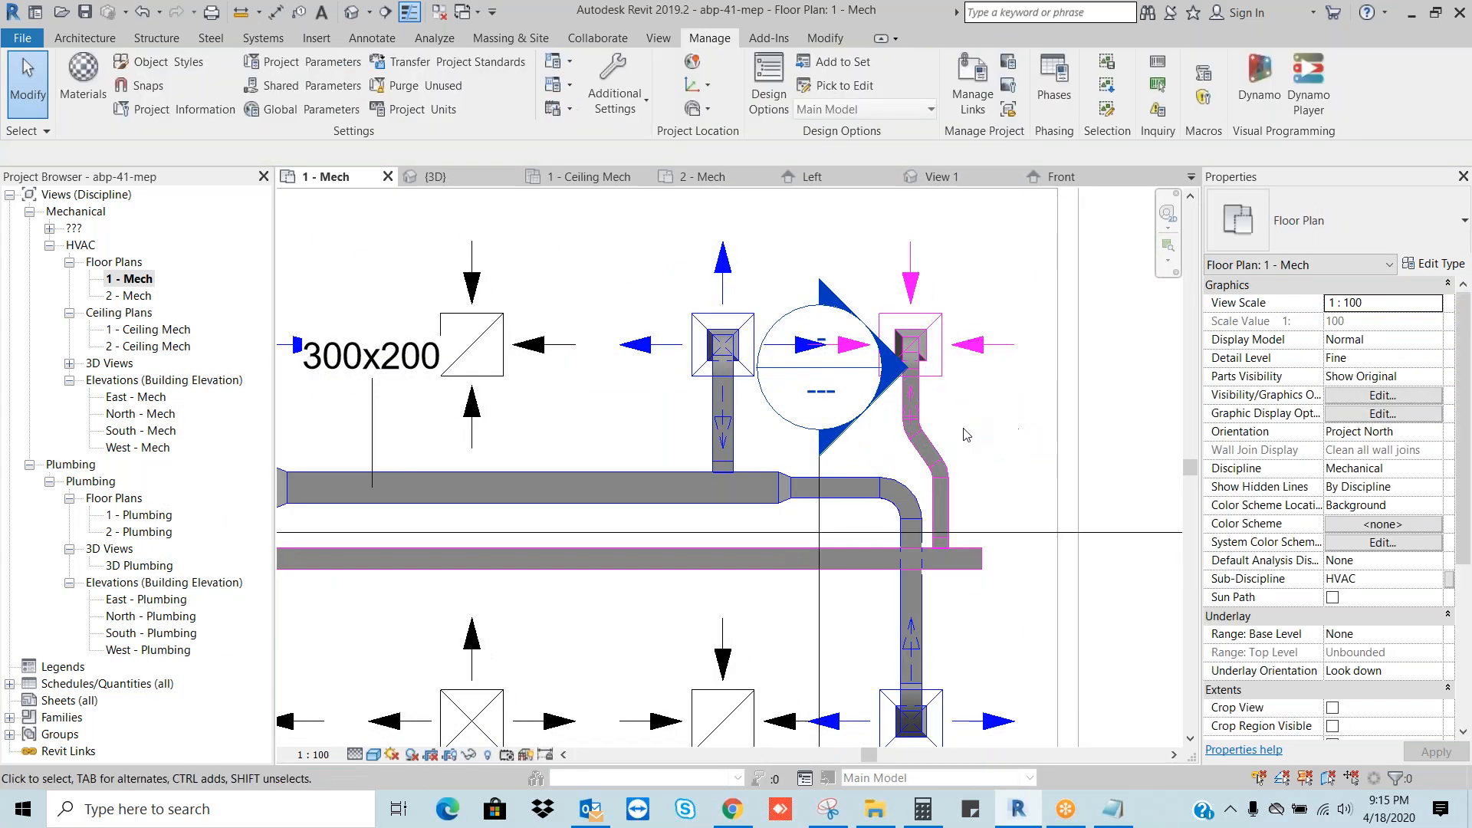
Examine the two elbows and the diagonal duct of the offset return branch beside the supply elbow.
scroll(944, 448, "up", 2)
scroll(944, 449, "up", 1)
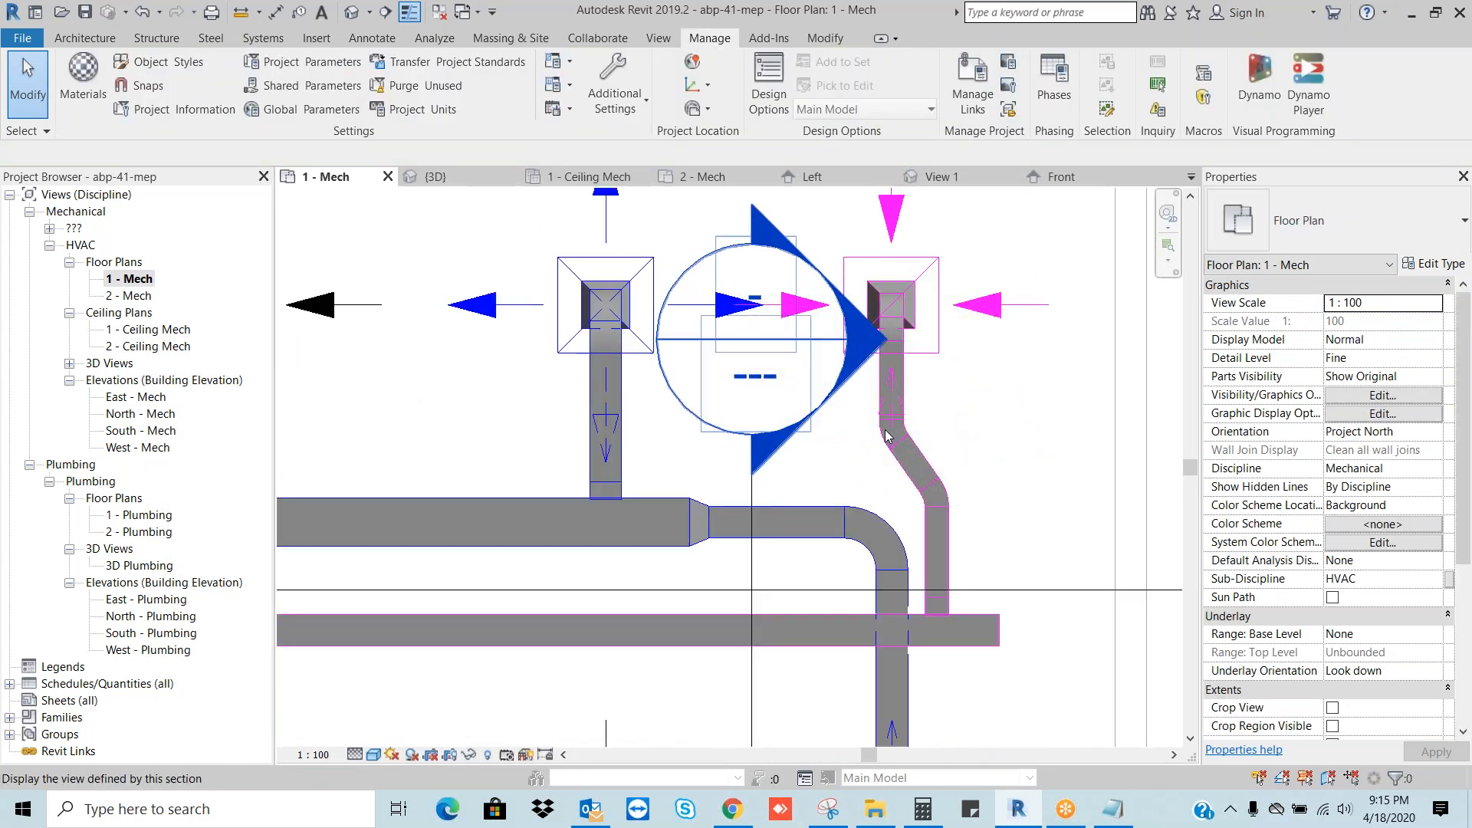
left_click(967, 508)
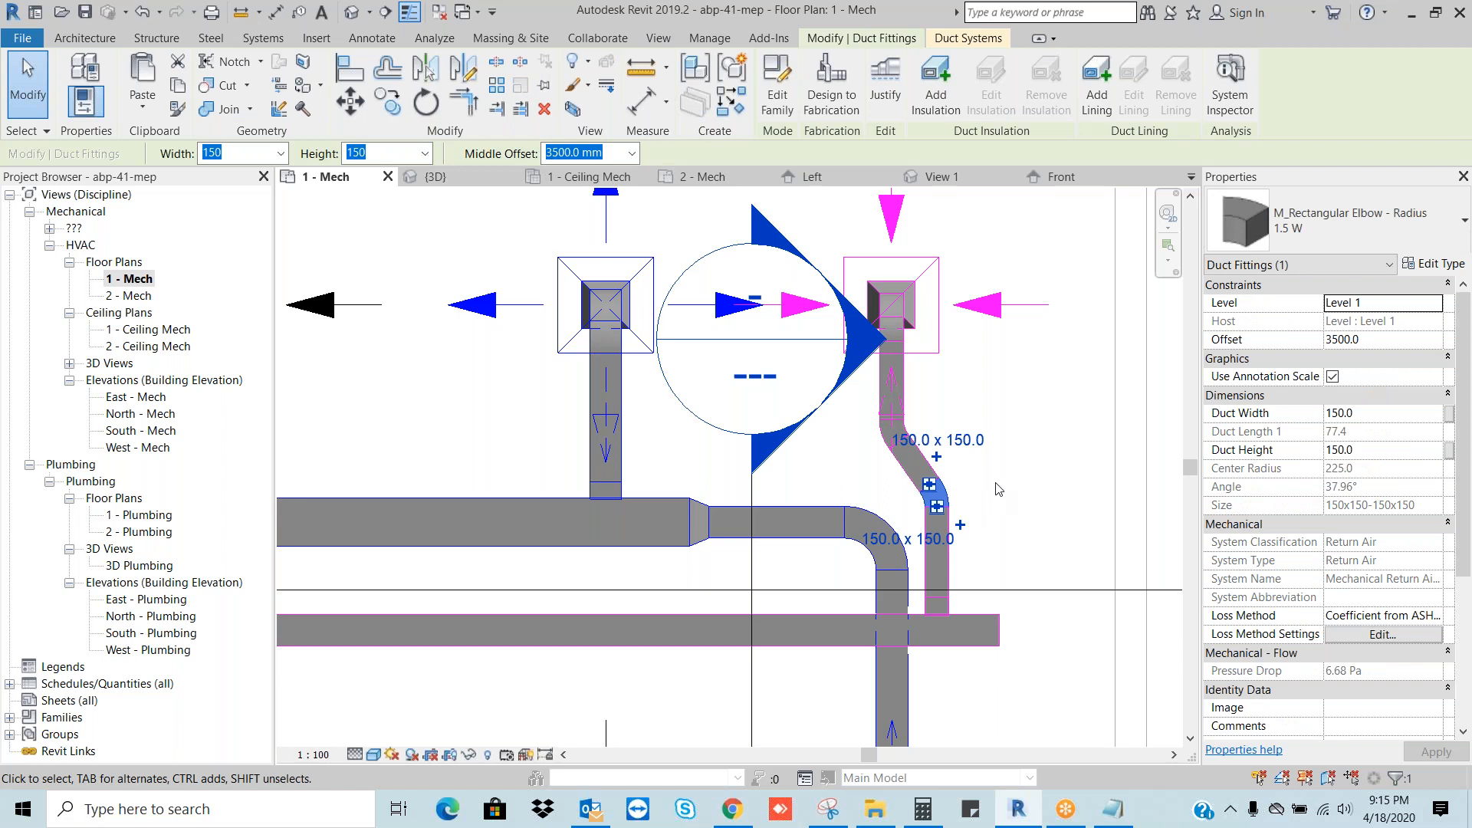
key("Escape")
scroll(881, 430, "up", 2)
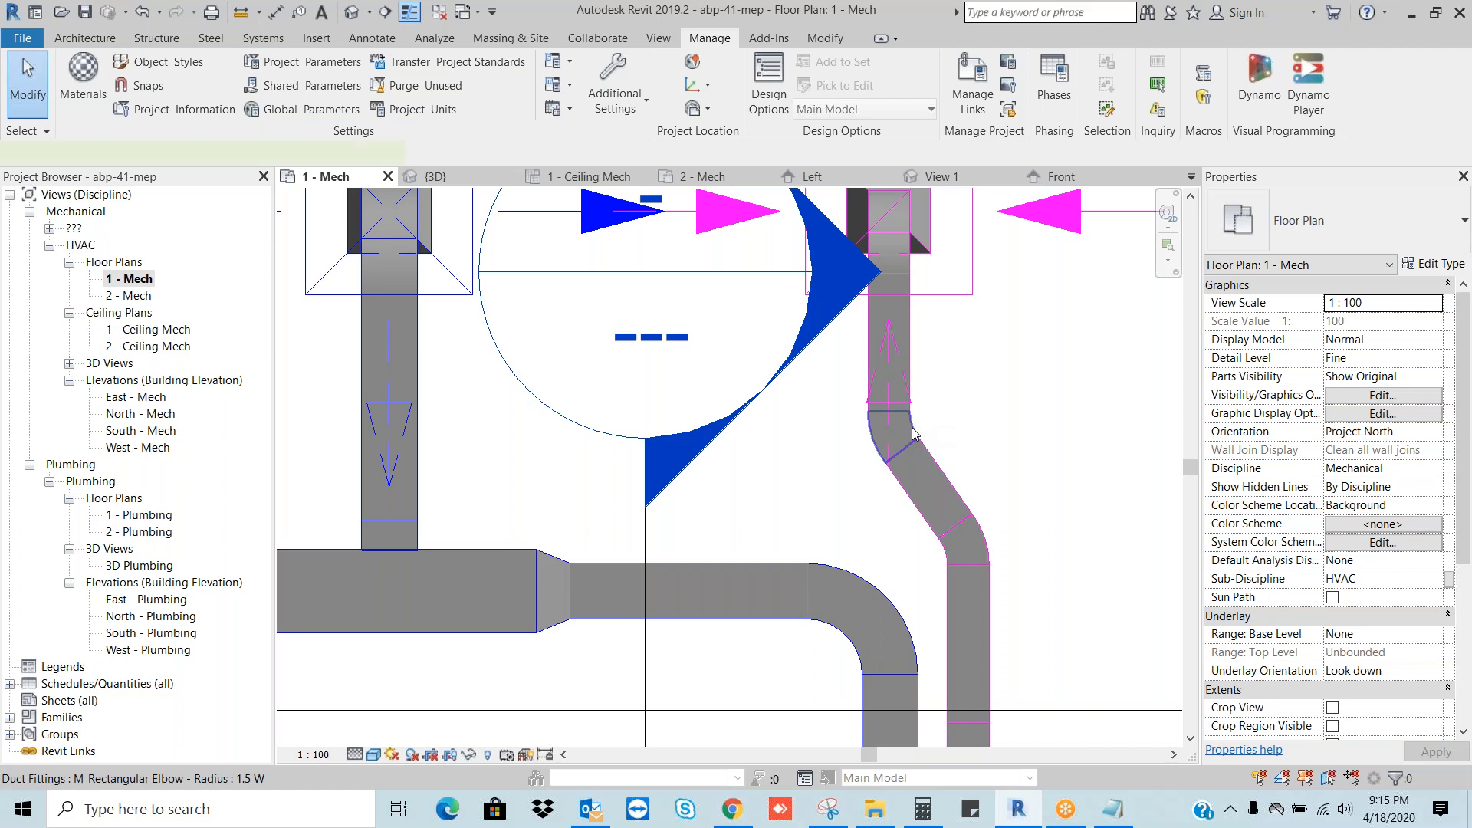
left_click(1010, 424)
key("Escape")
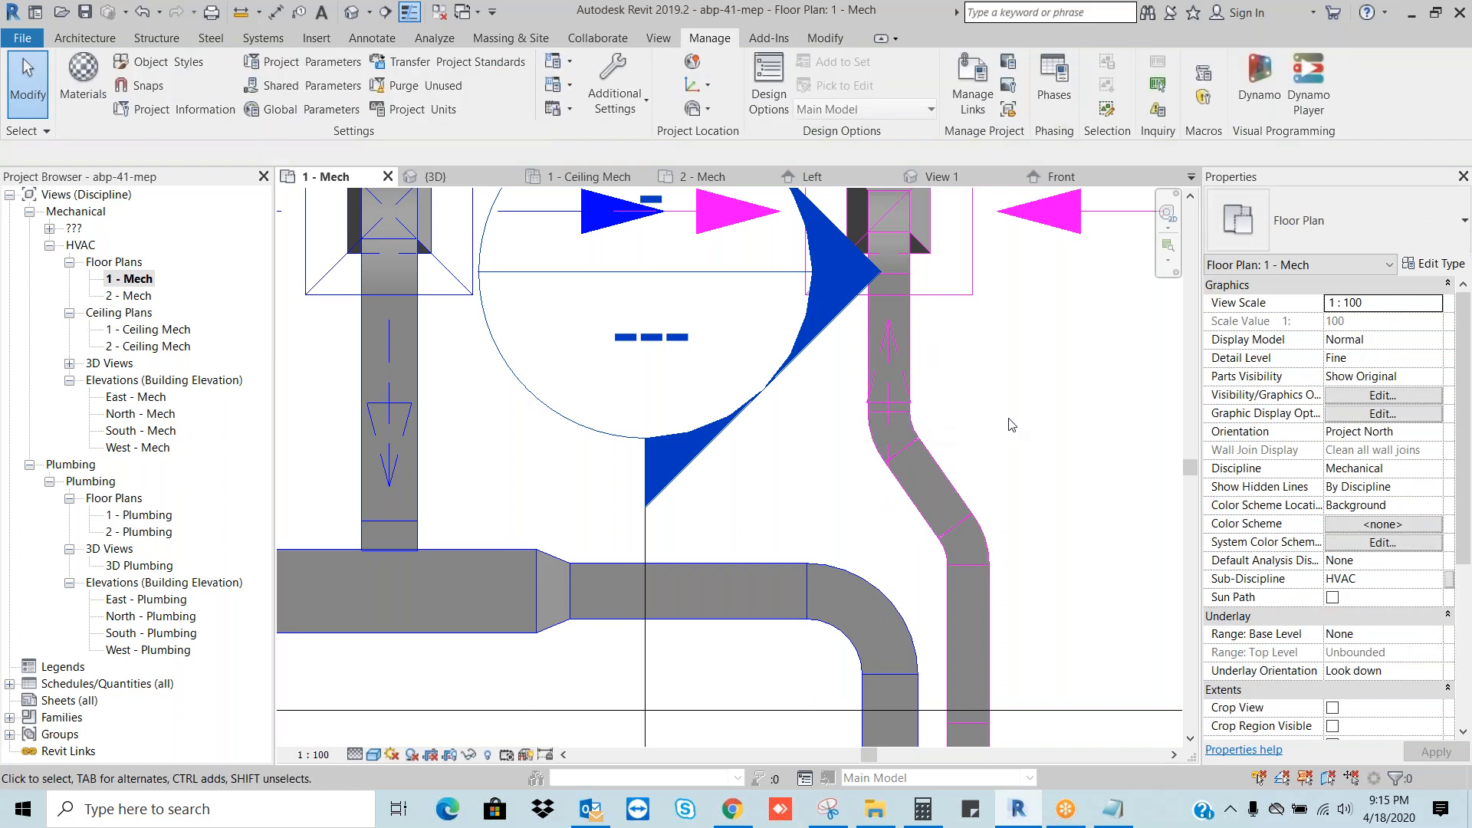
scroll(1010, 425, "down", 4)
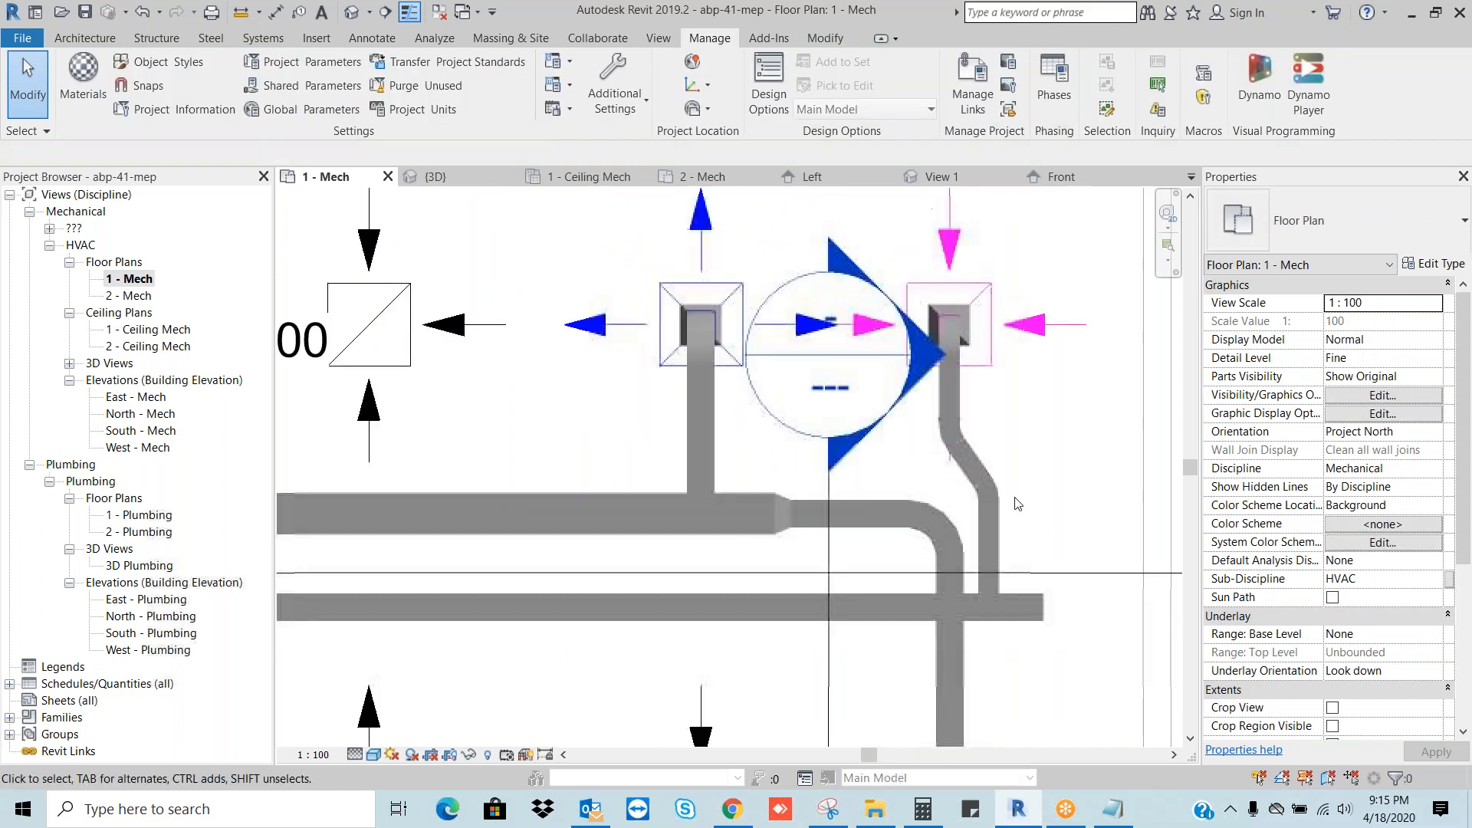
scroll(1017, 503, "down", 3)
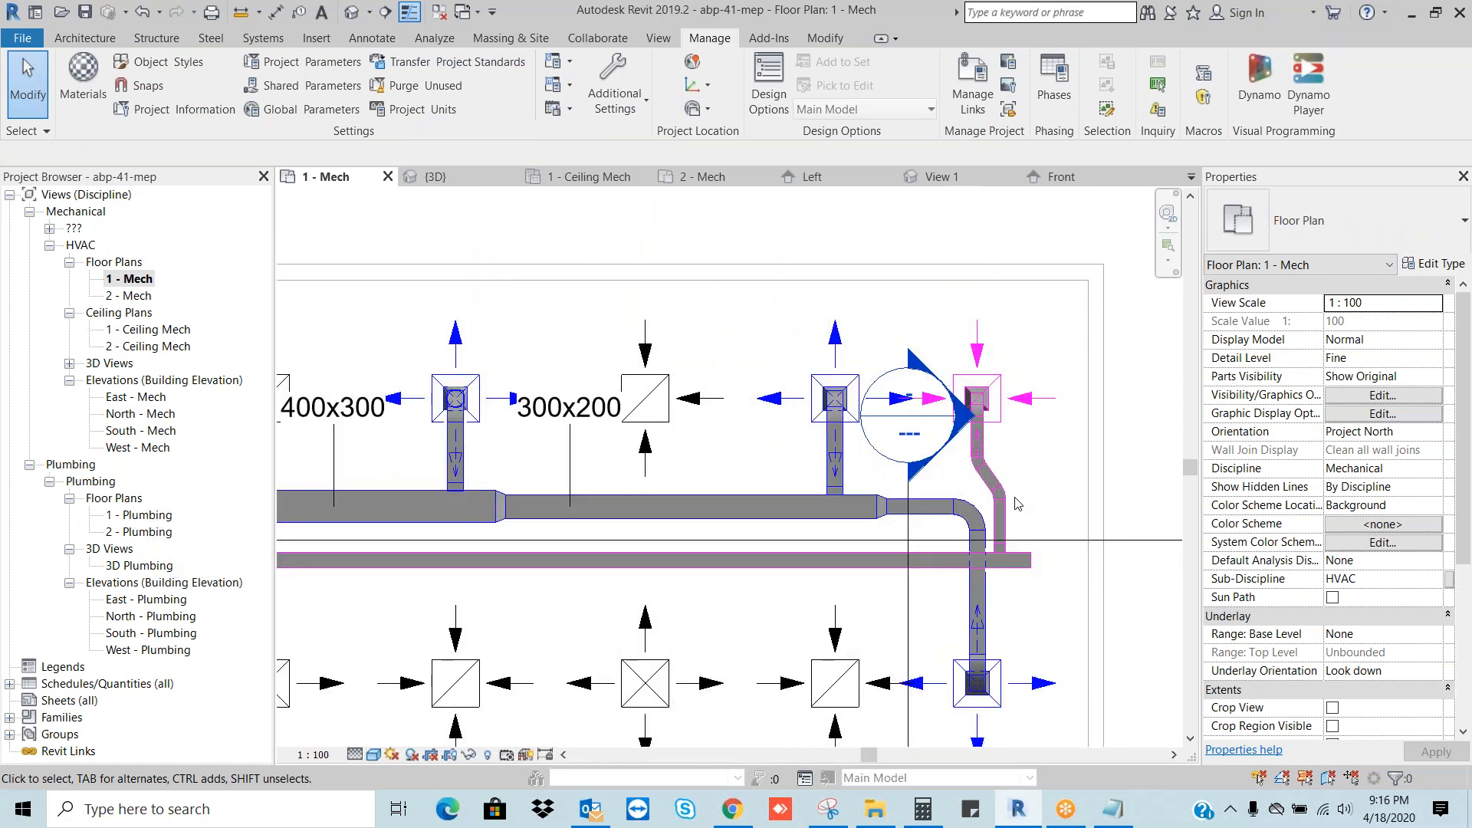
scroll(1016, 502, "down", 2)
scroll(1004, 490, "up", 2)
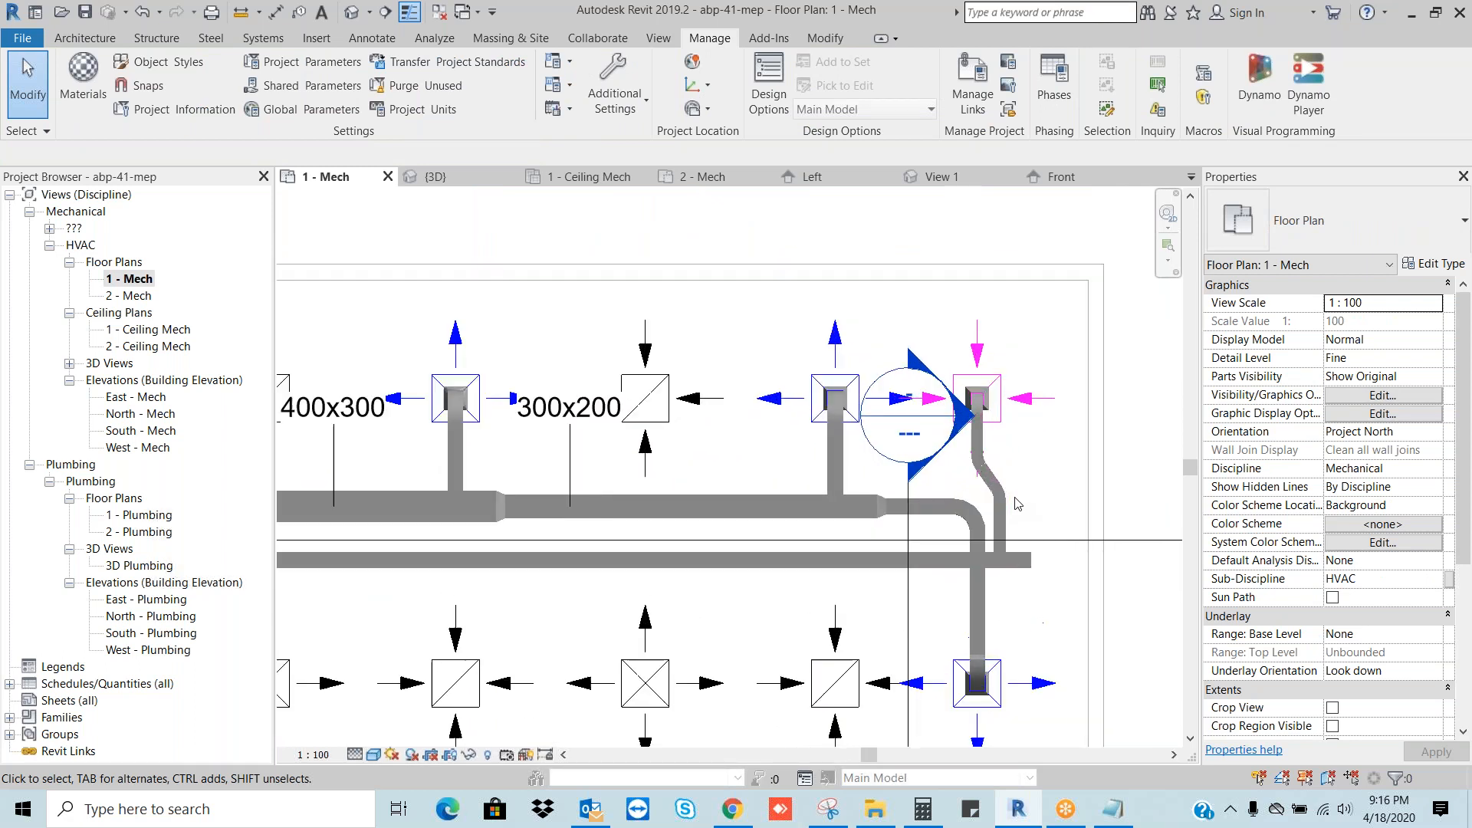
scroll(1005, 487, "up", 3)
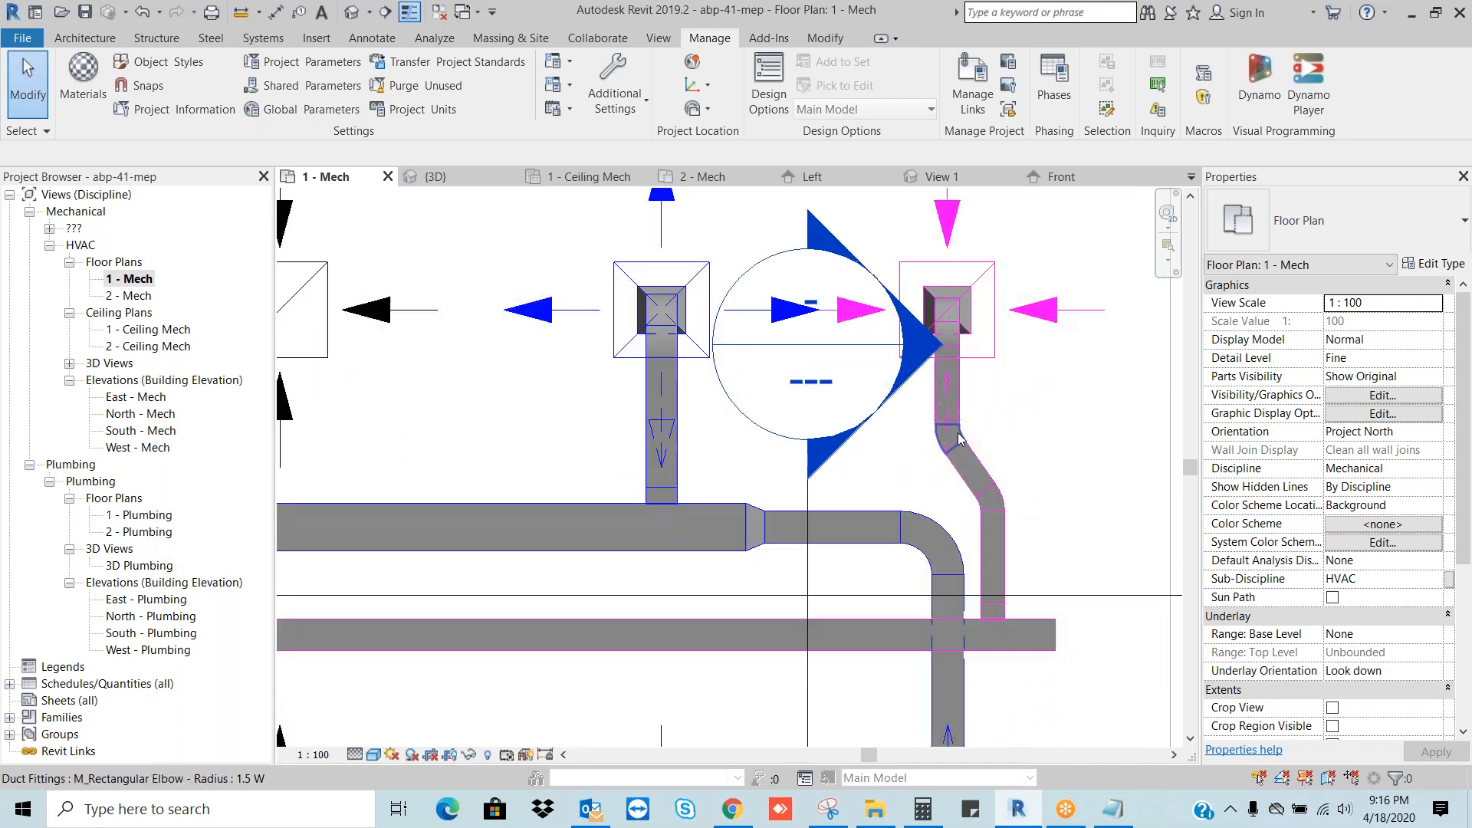
left_click(958, 433)
left_click(1034, 446)
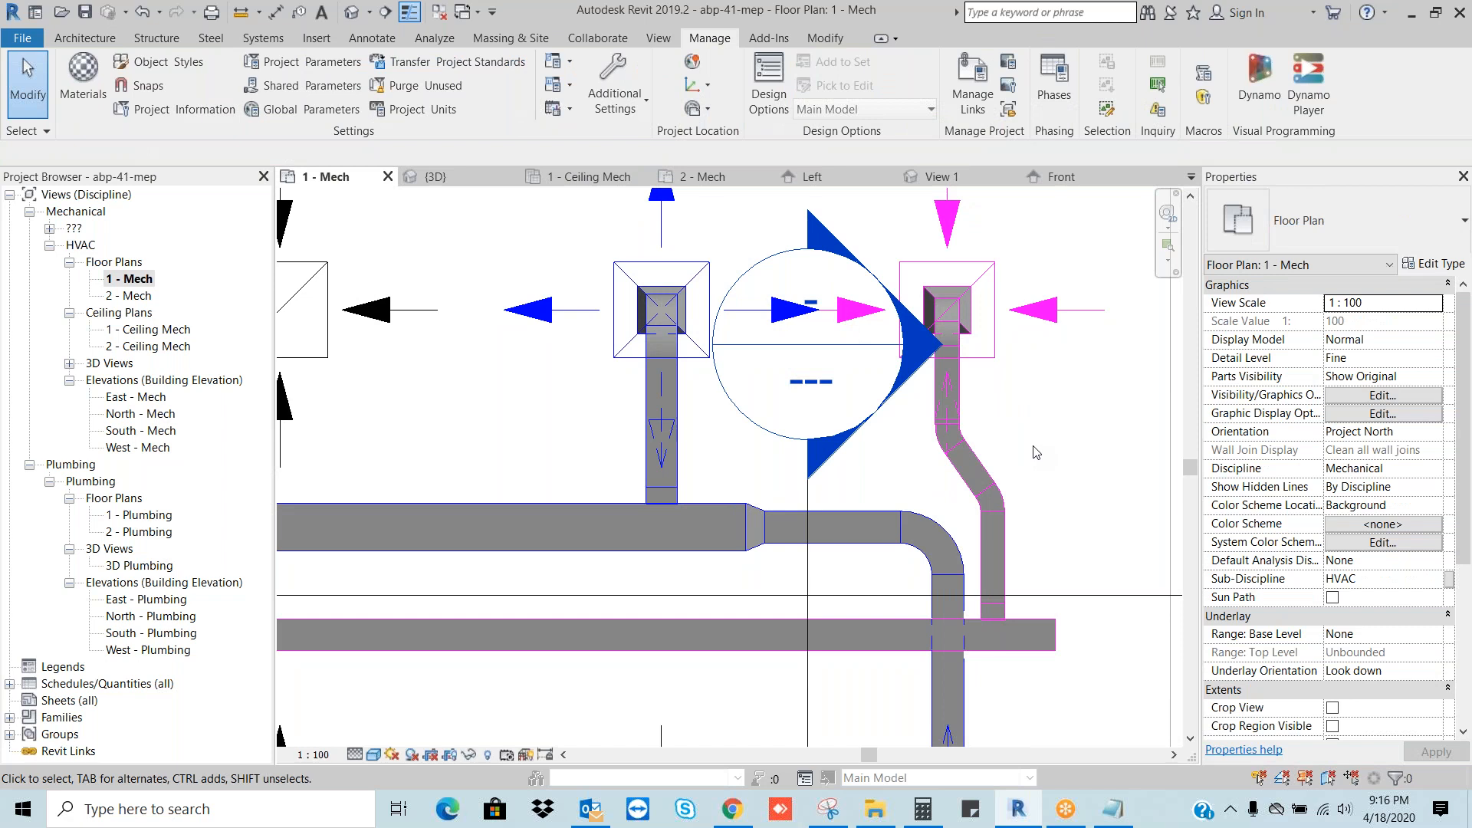
left_click(972, 465)
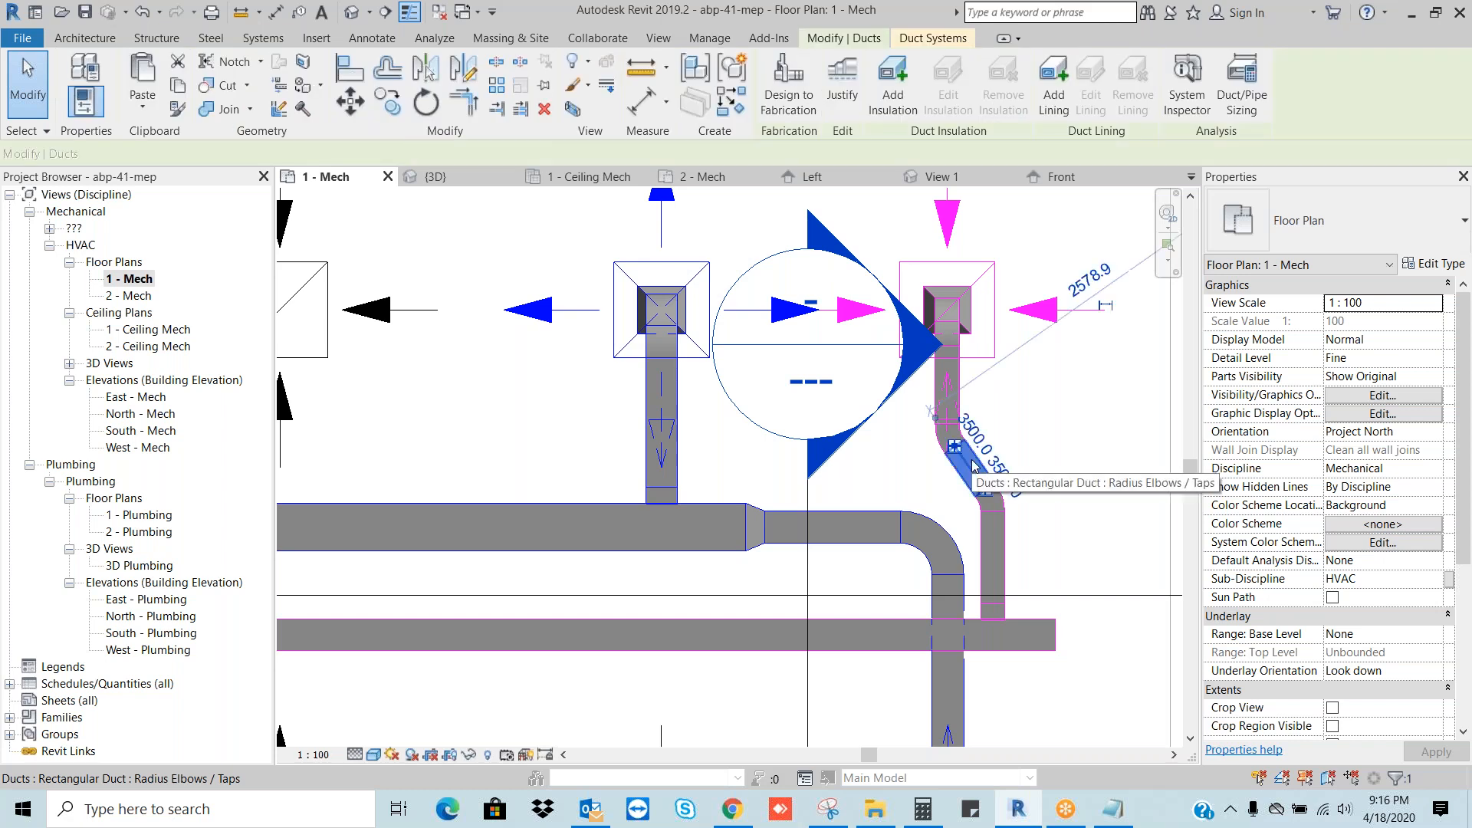
left_click(1042, 417)
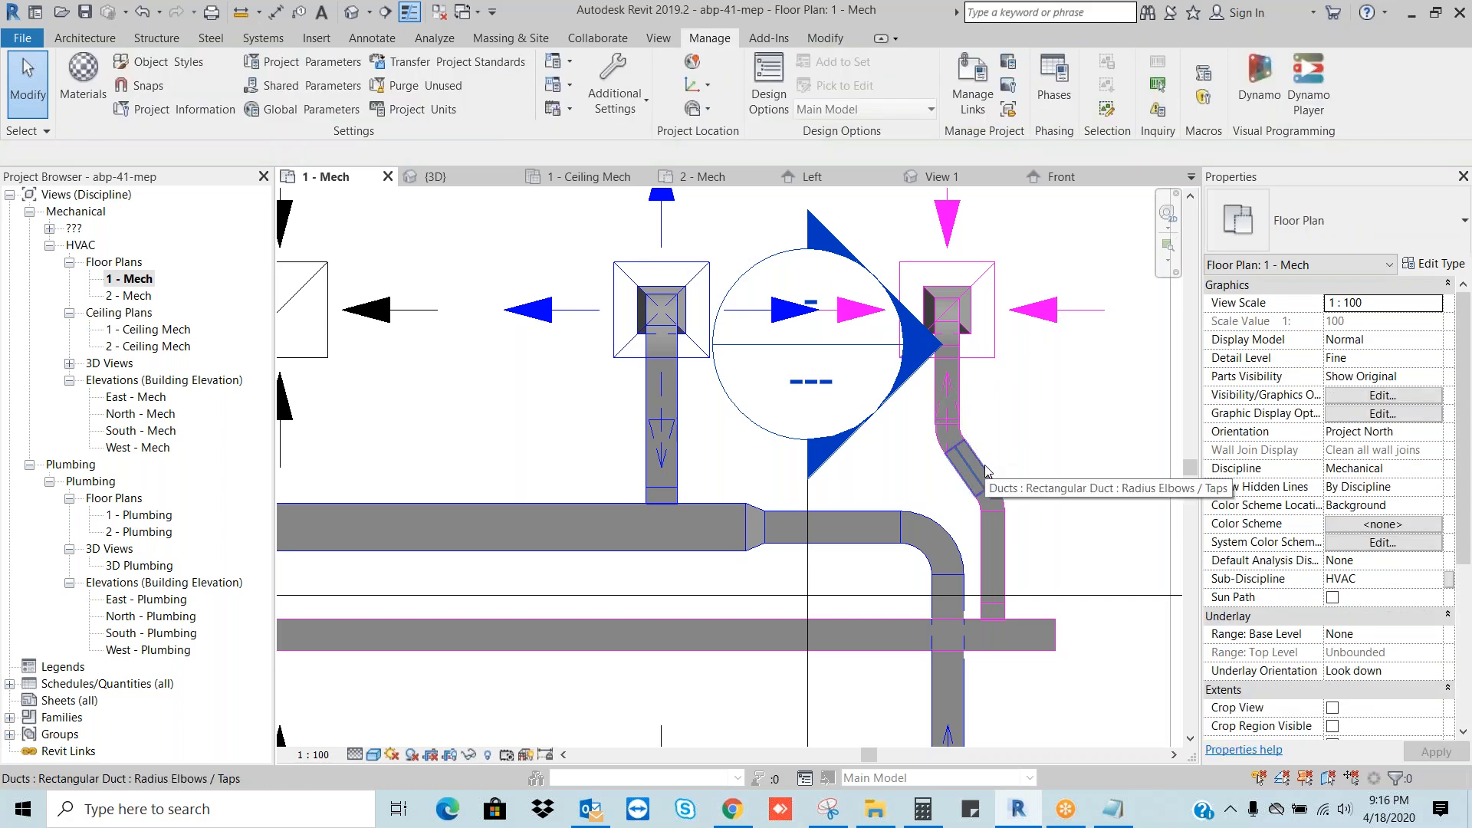
left_click(922, 809)
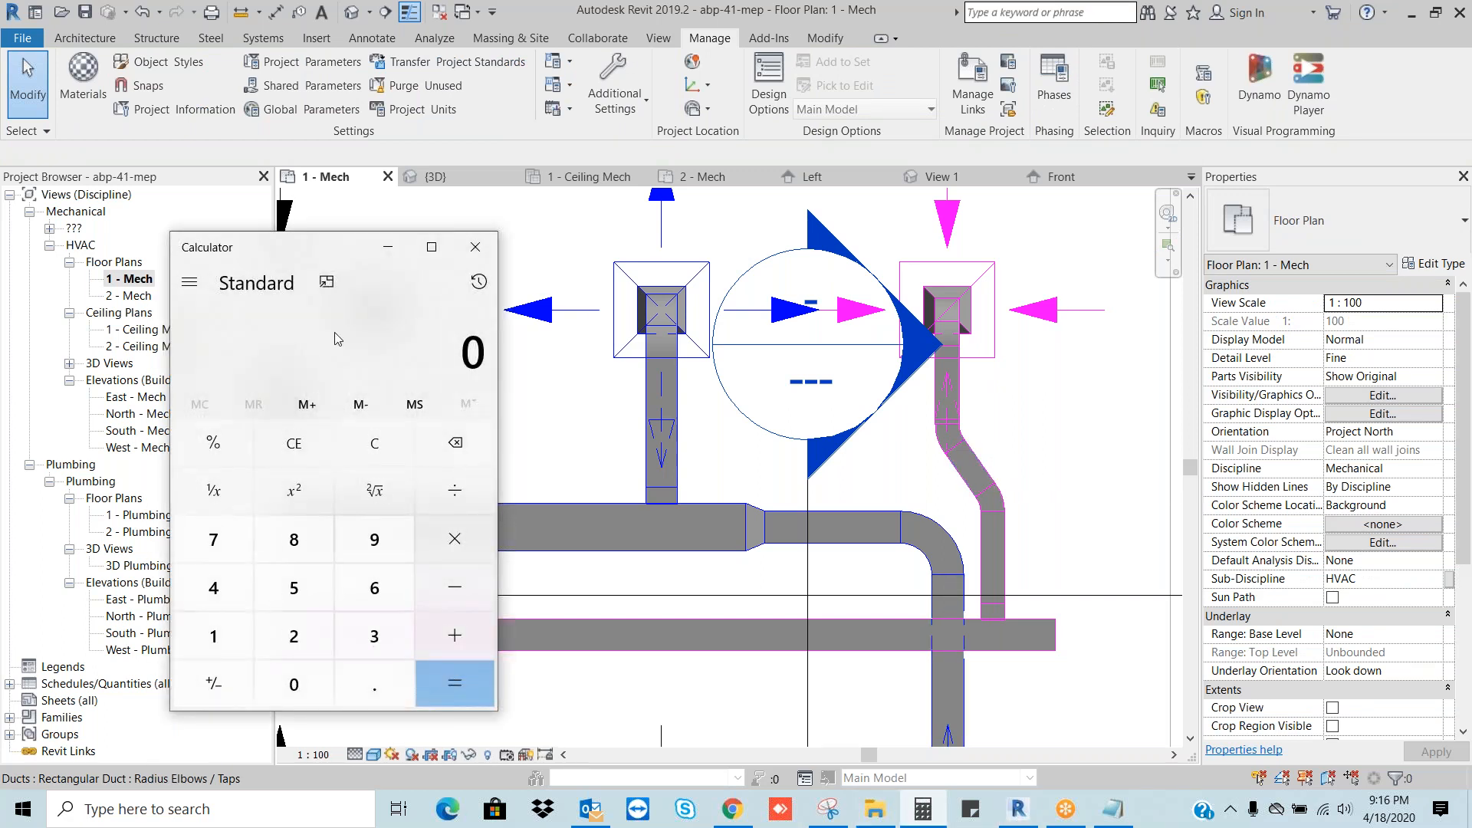
left_click(476, 247)
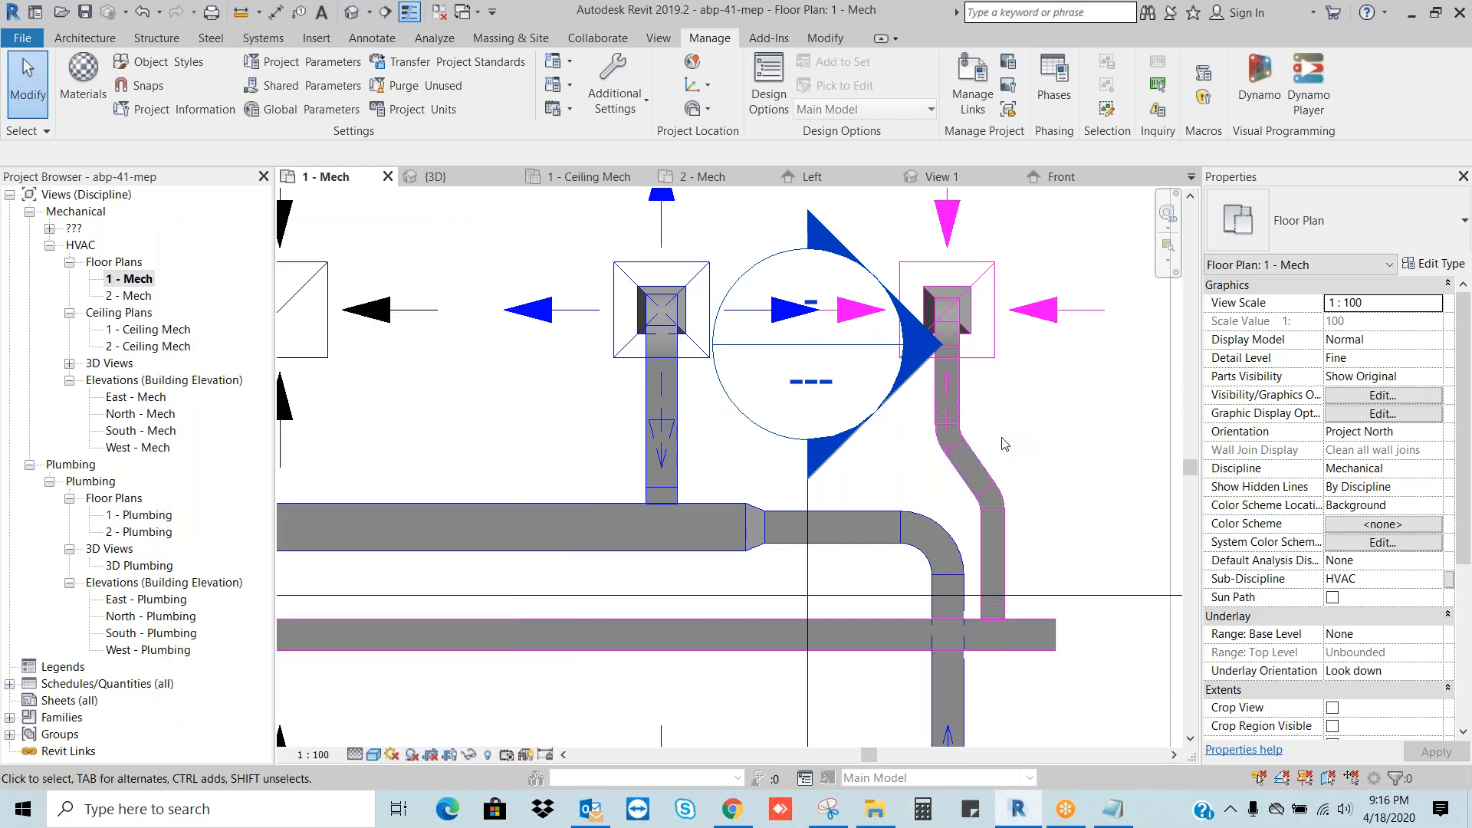
scroll(1004, 443, "down", 2)
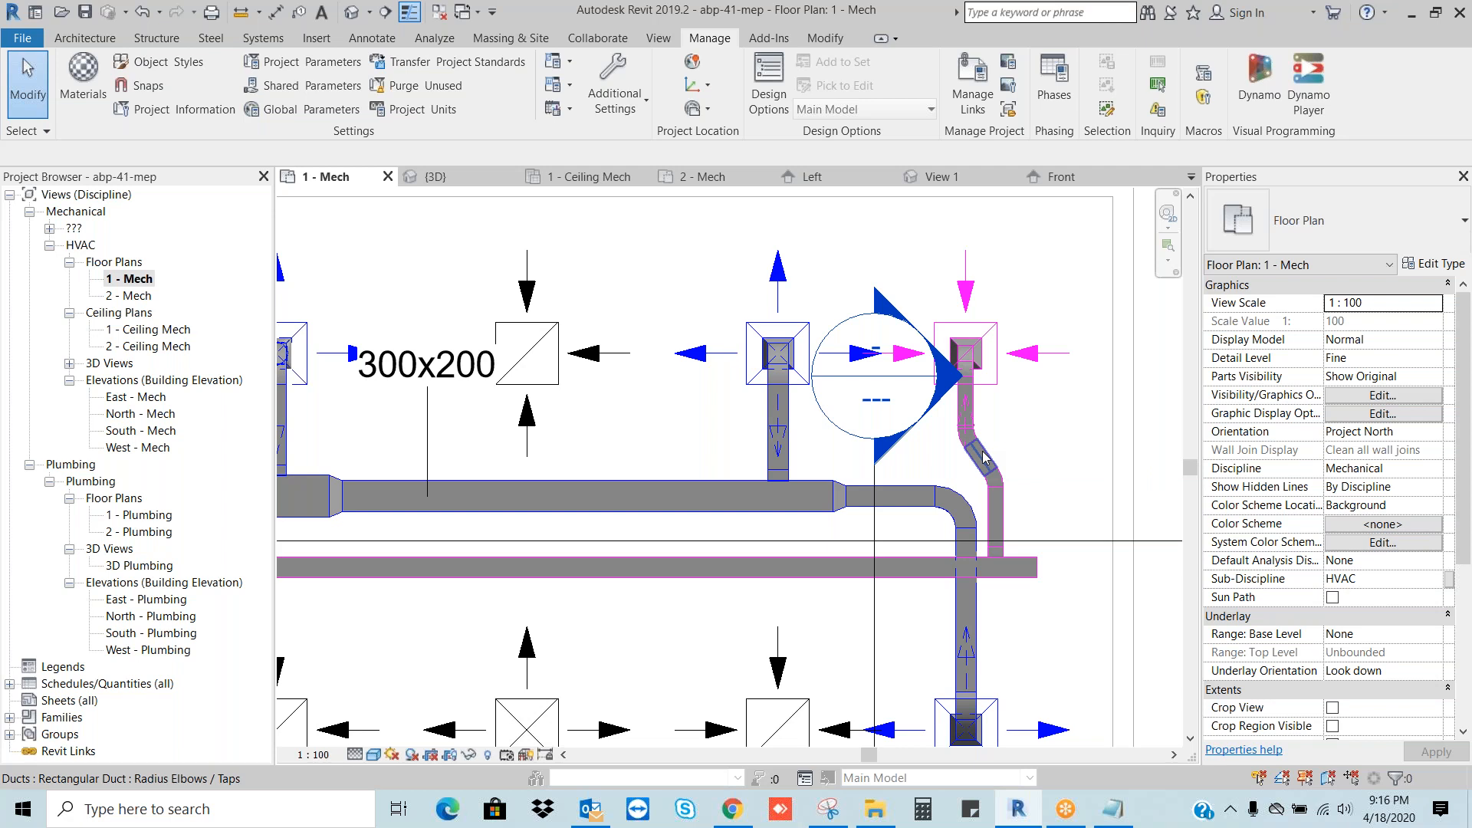
scroll(984, 457, "down", 2)
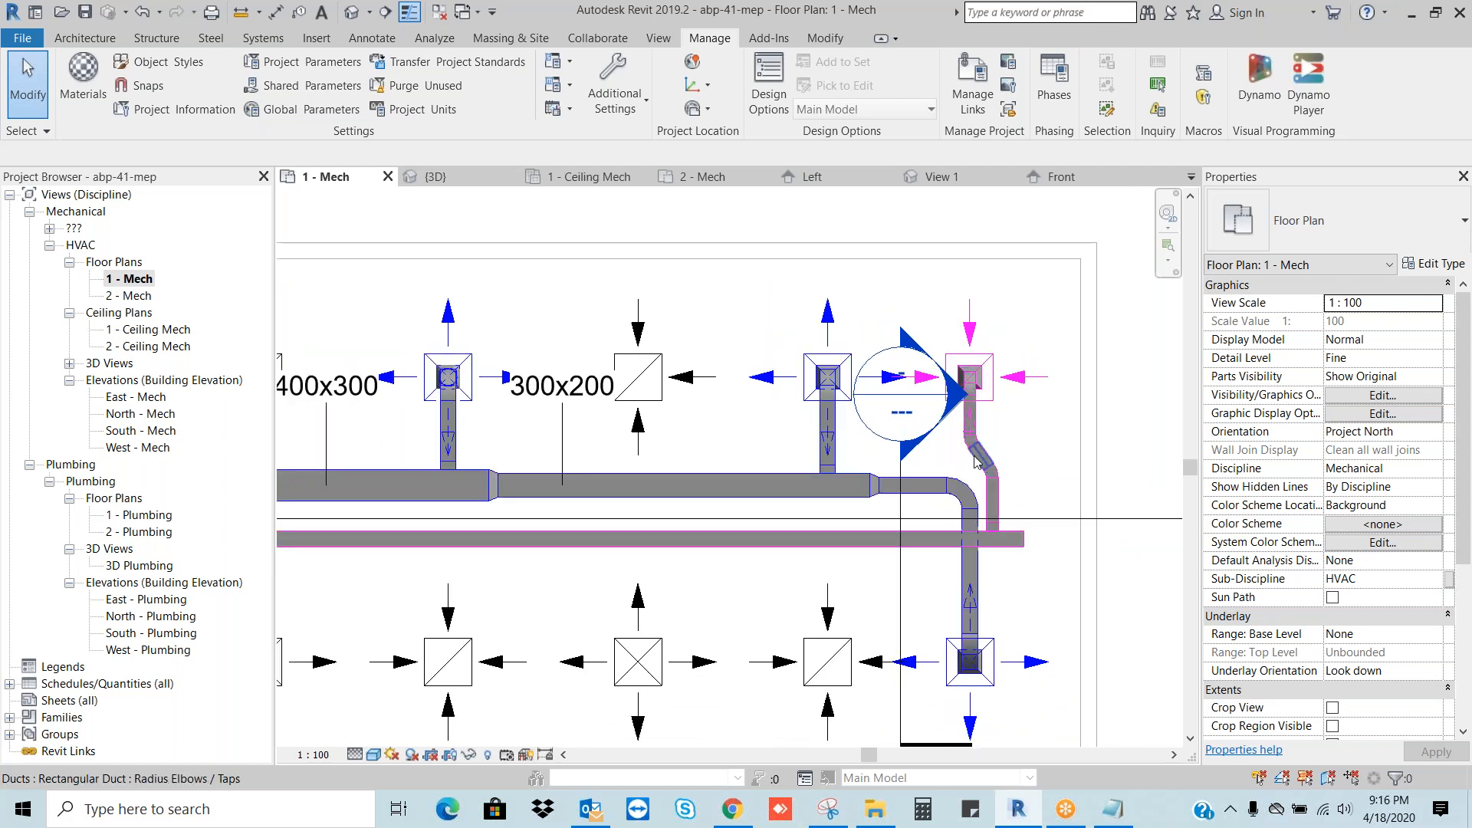
scroll(1031, 473, "up", 1)
middle_click_drag(1031, 460, 957, 467)
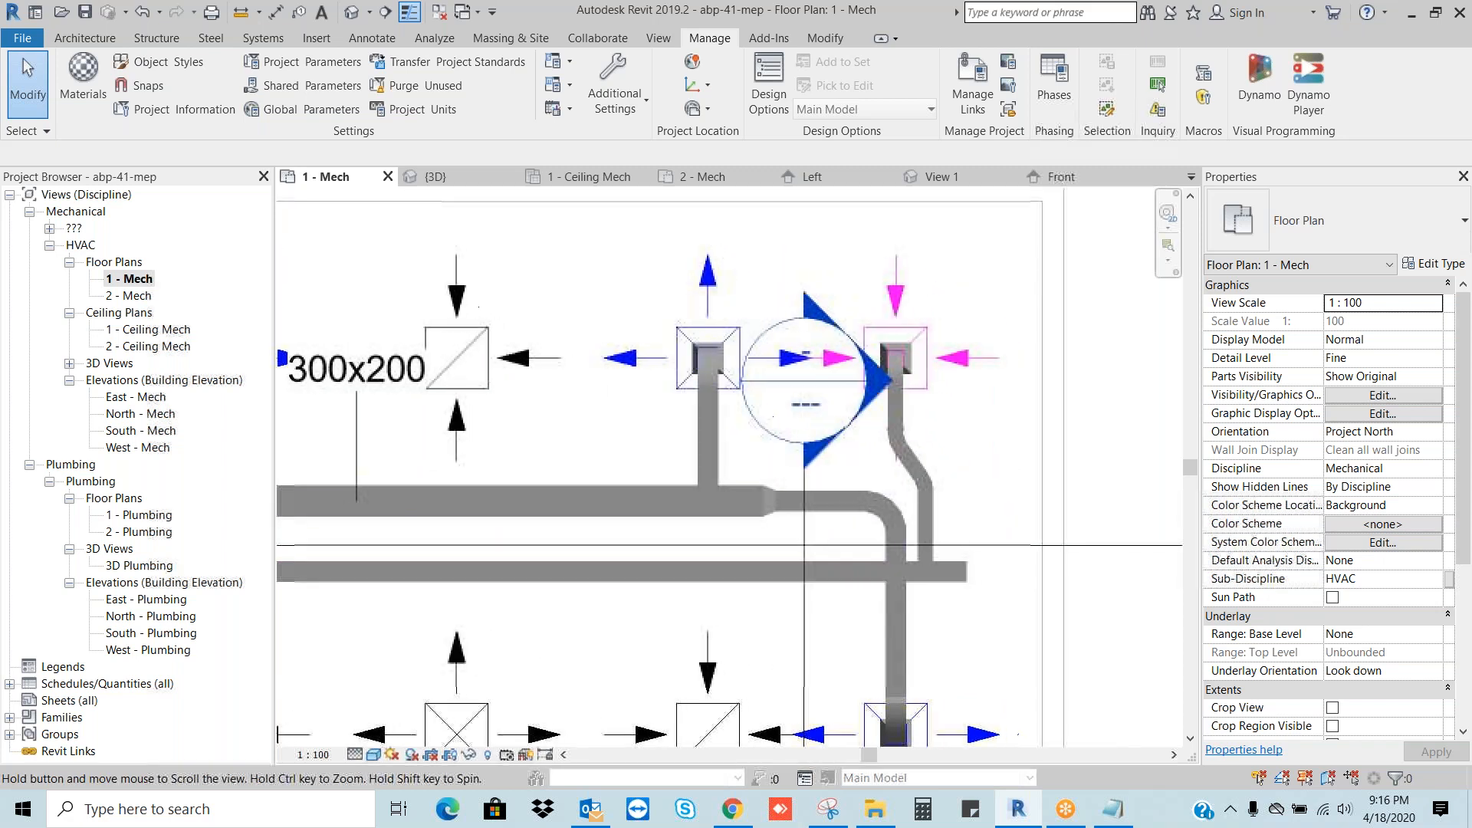
scroll(916, 458, "up", 2)
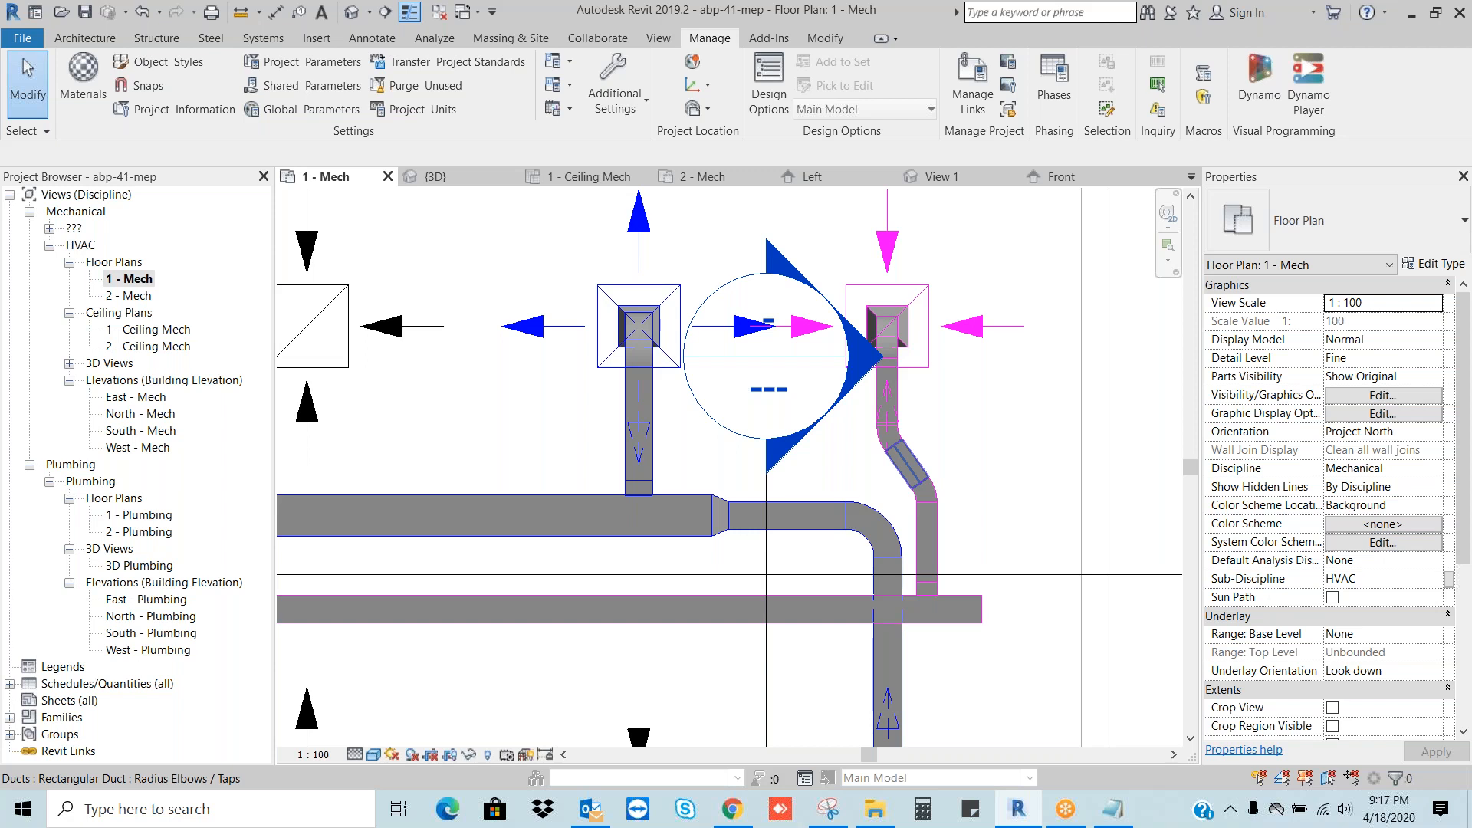
scroll(984, 431, "down", 3)
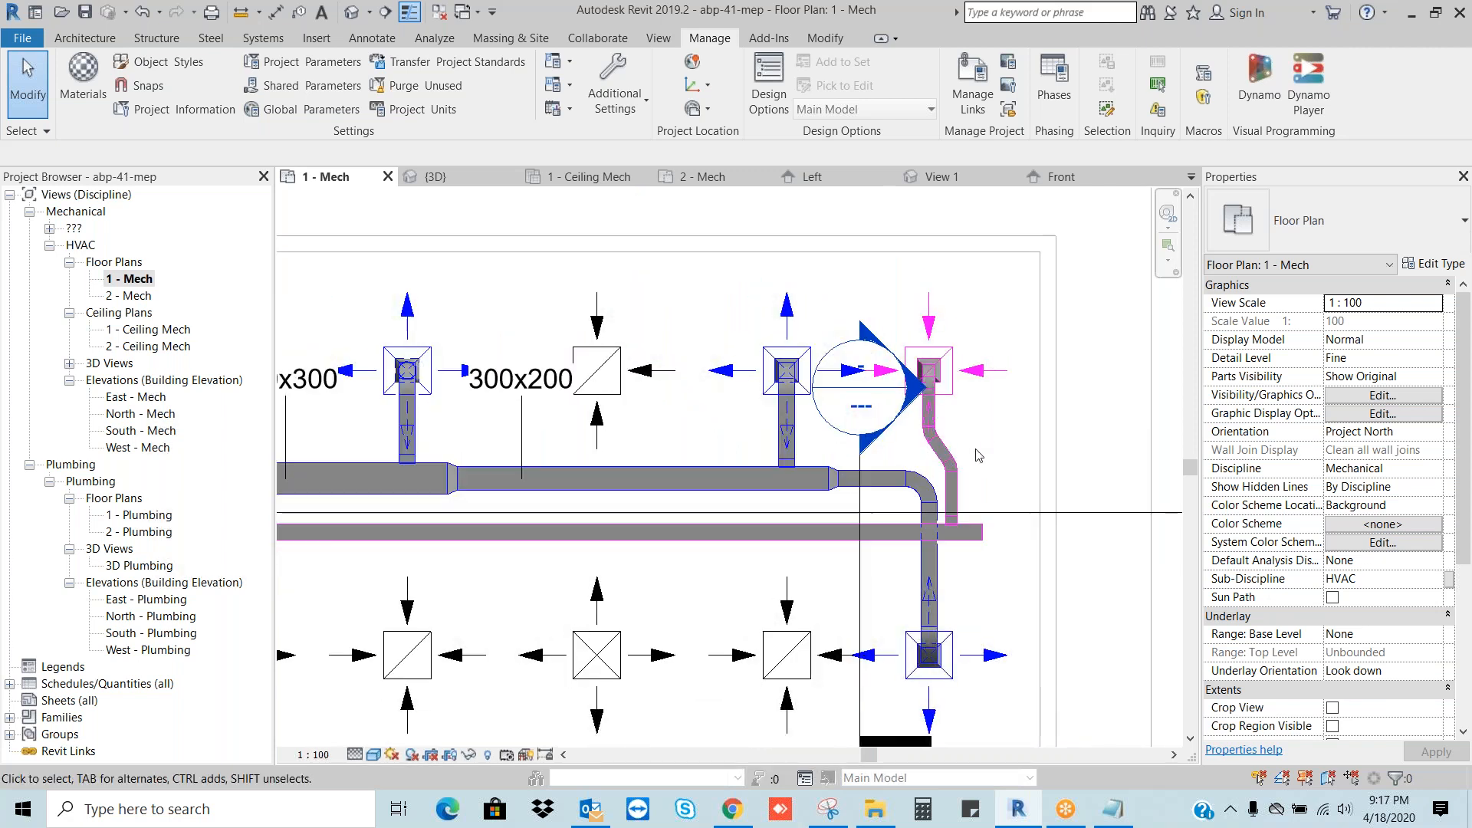
scroll(617, 475, "down", 3)
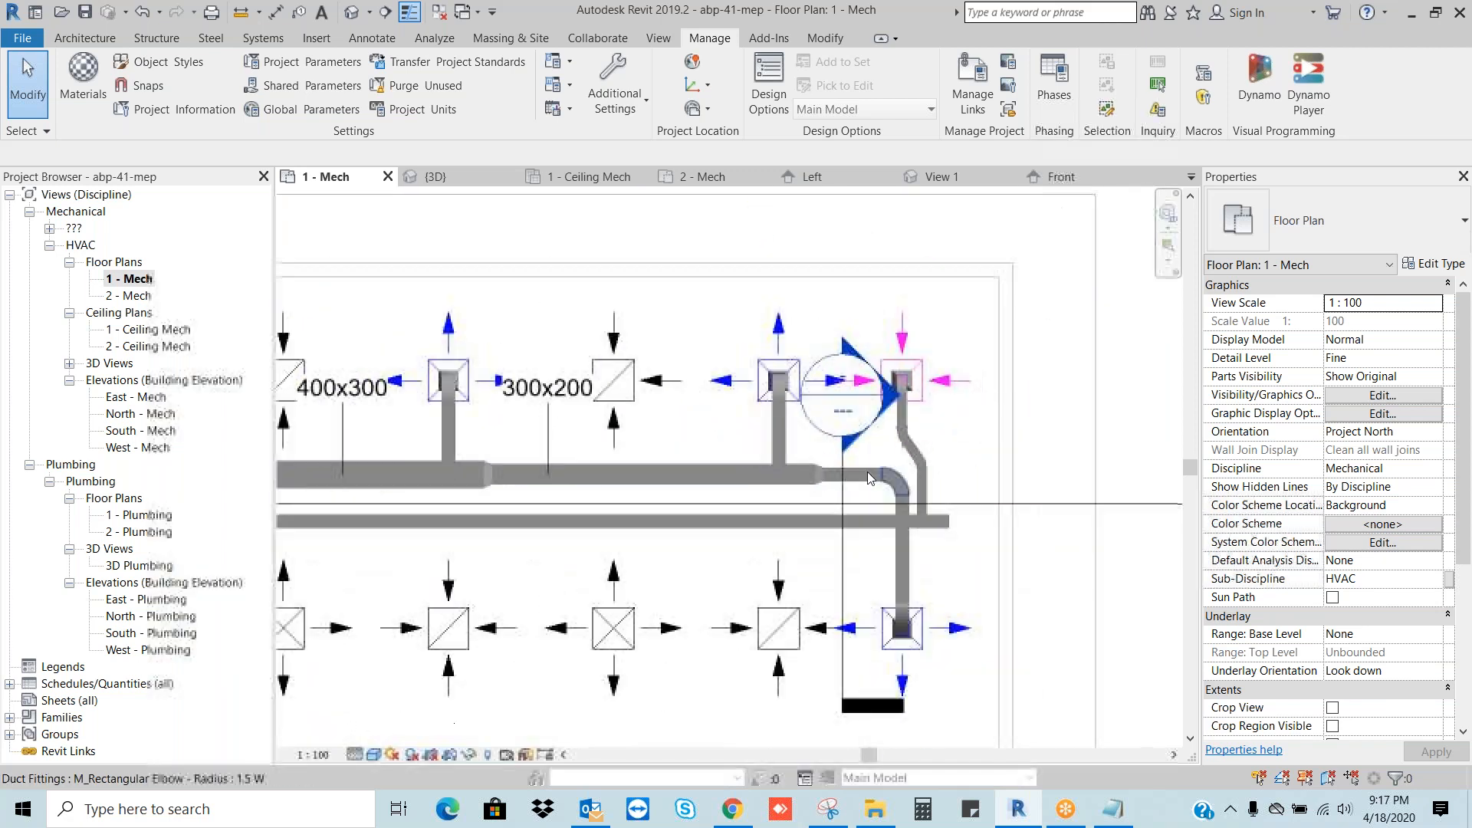
Inspect the transition between the 400x300 and 300x200 supply ducts and follow the supply main back to its open end.
scroll(512, 489, "up", 5)
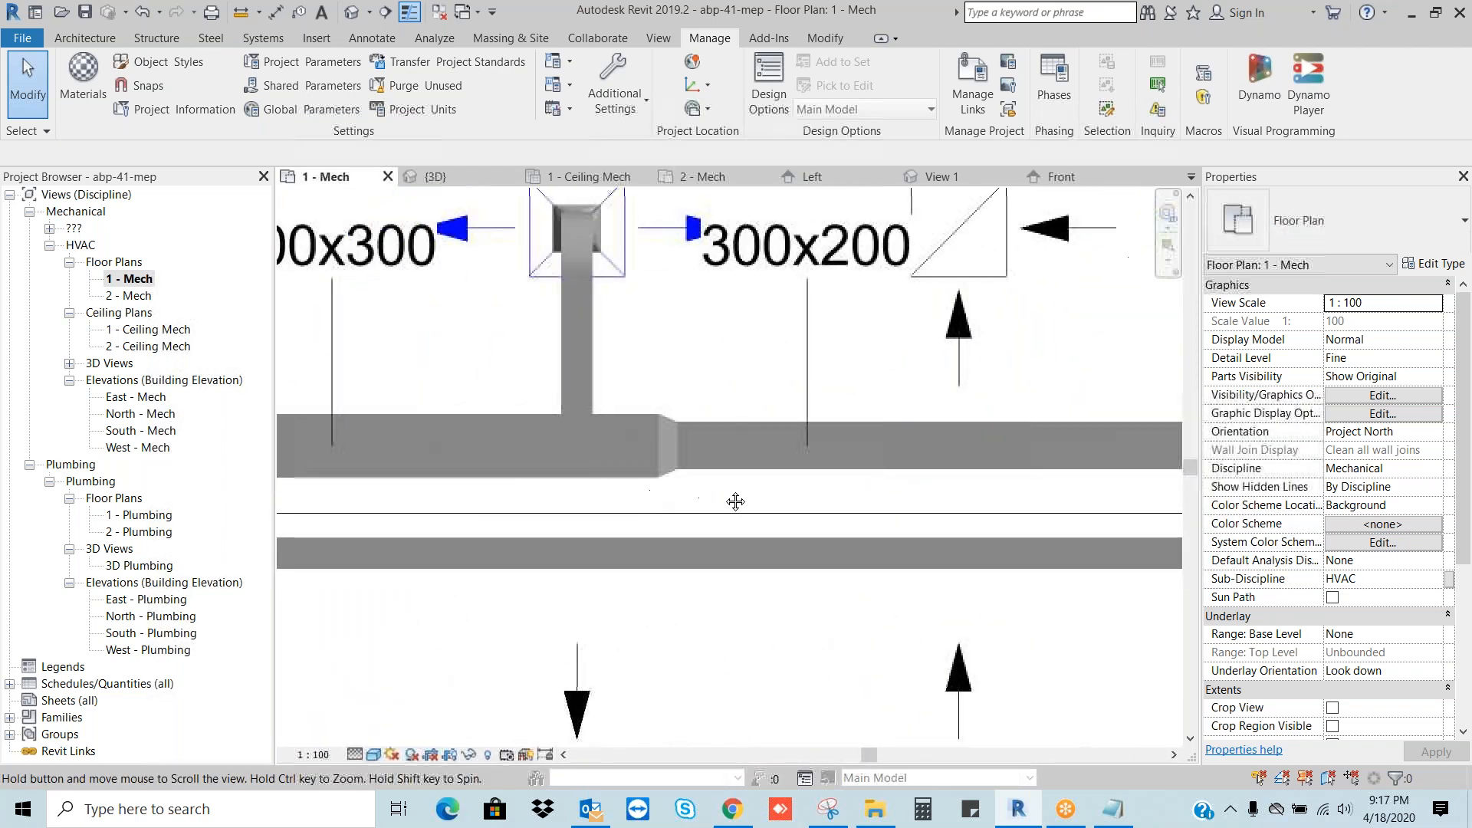
left_click(706, 415)
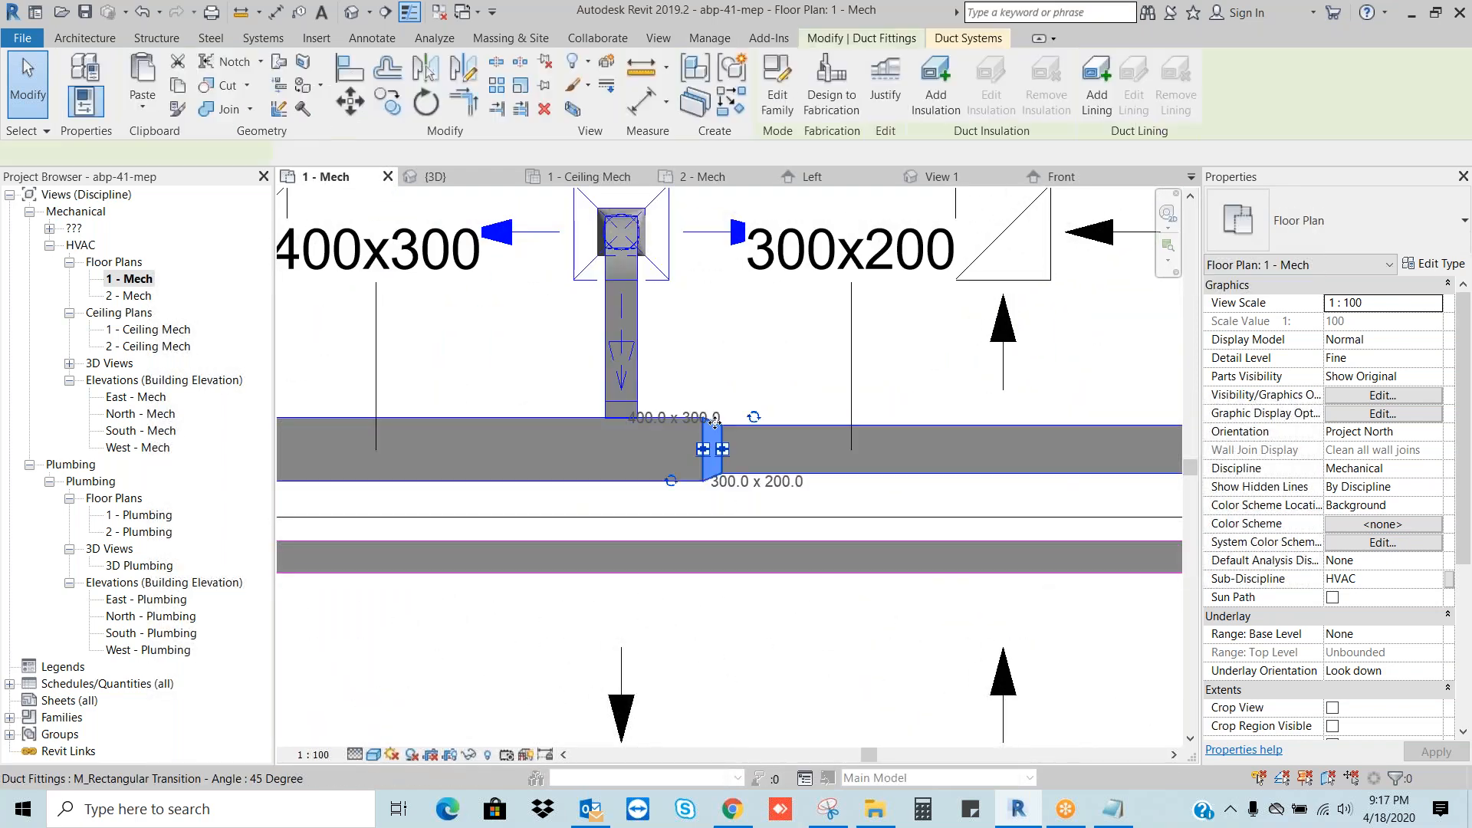
key("Escape")
scroll(707, 472, "up", 2)
scroll(708, 476, "up", 1)
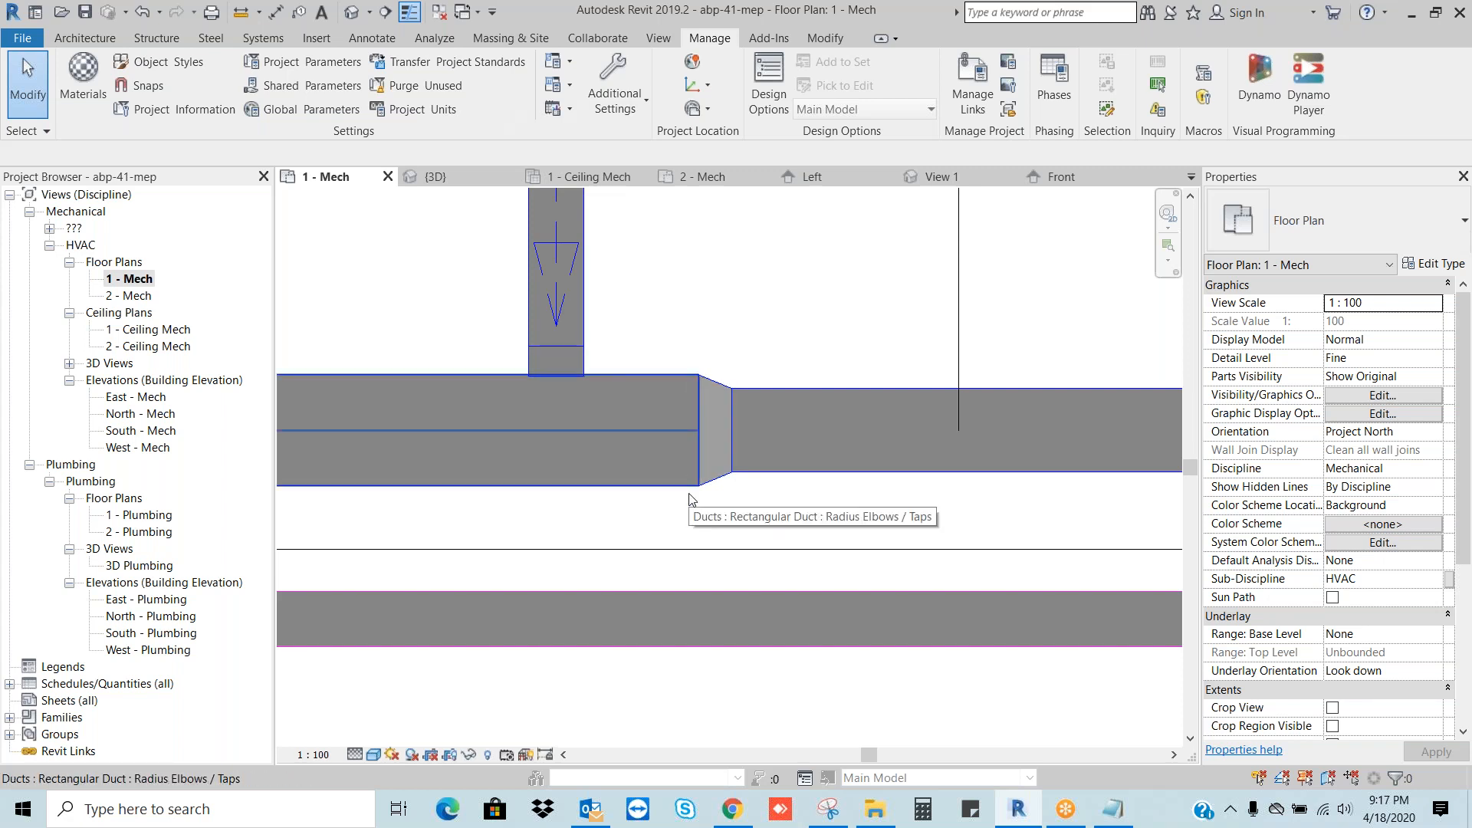
scroll(690, 499, "down", 8)
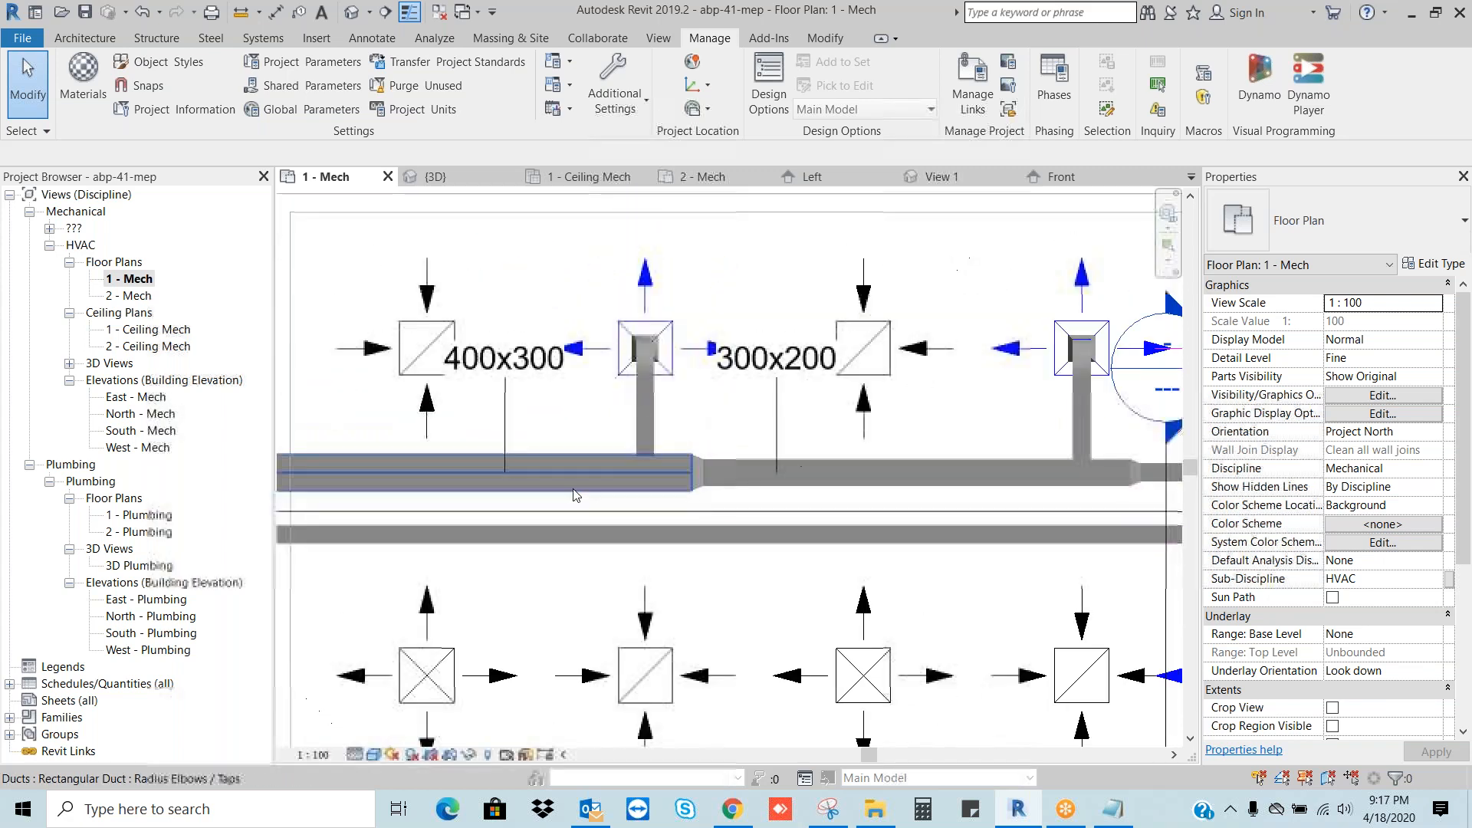
middle_click_drag(523, 511, 833, 466)
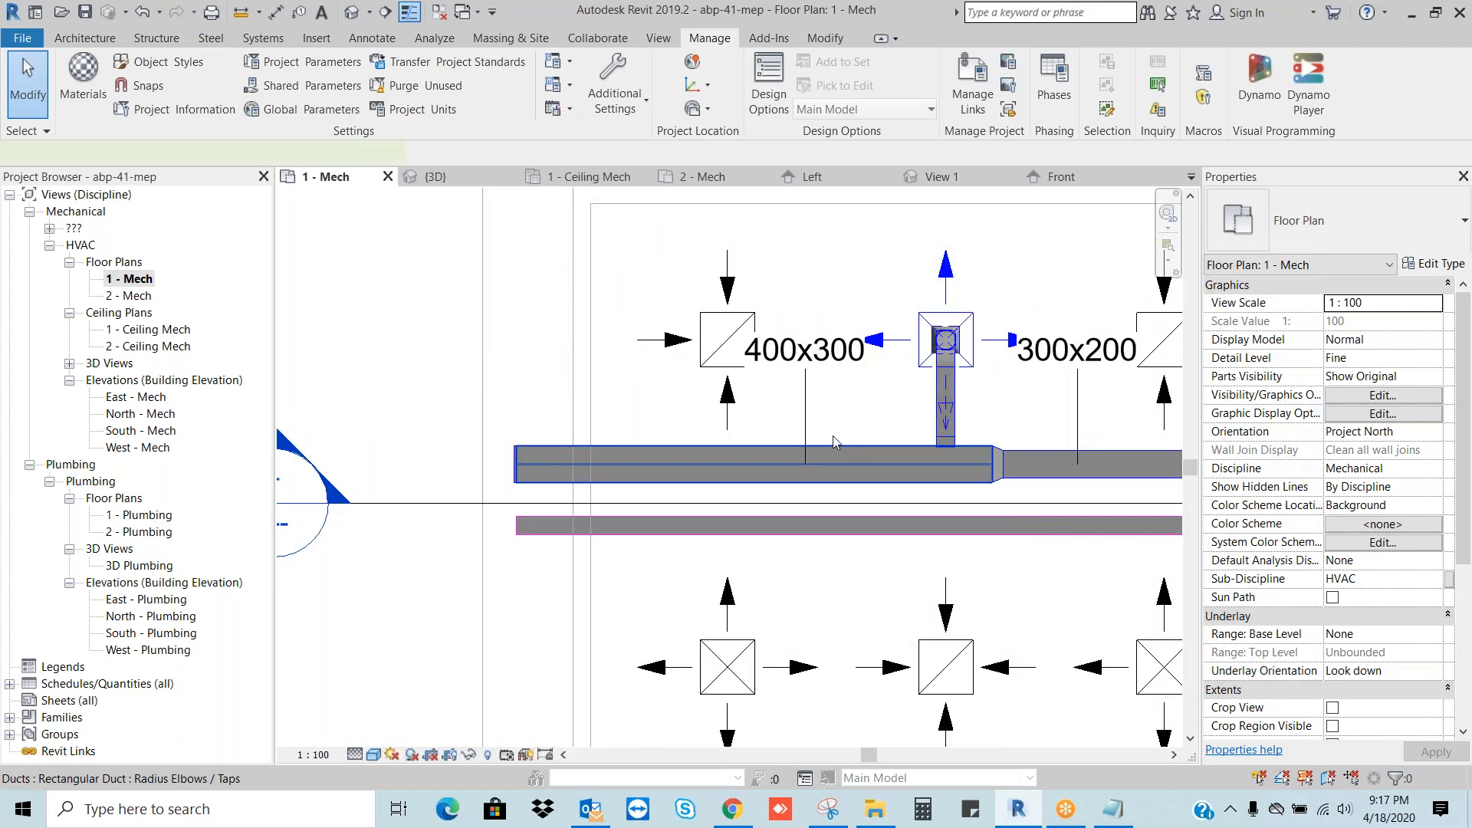
Check the properties of the 400x300 supply duct in the floor plan.
left_click(831, 435)
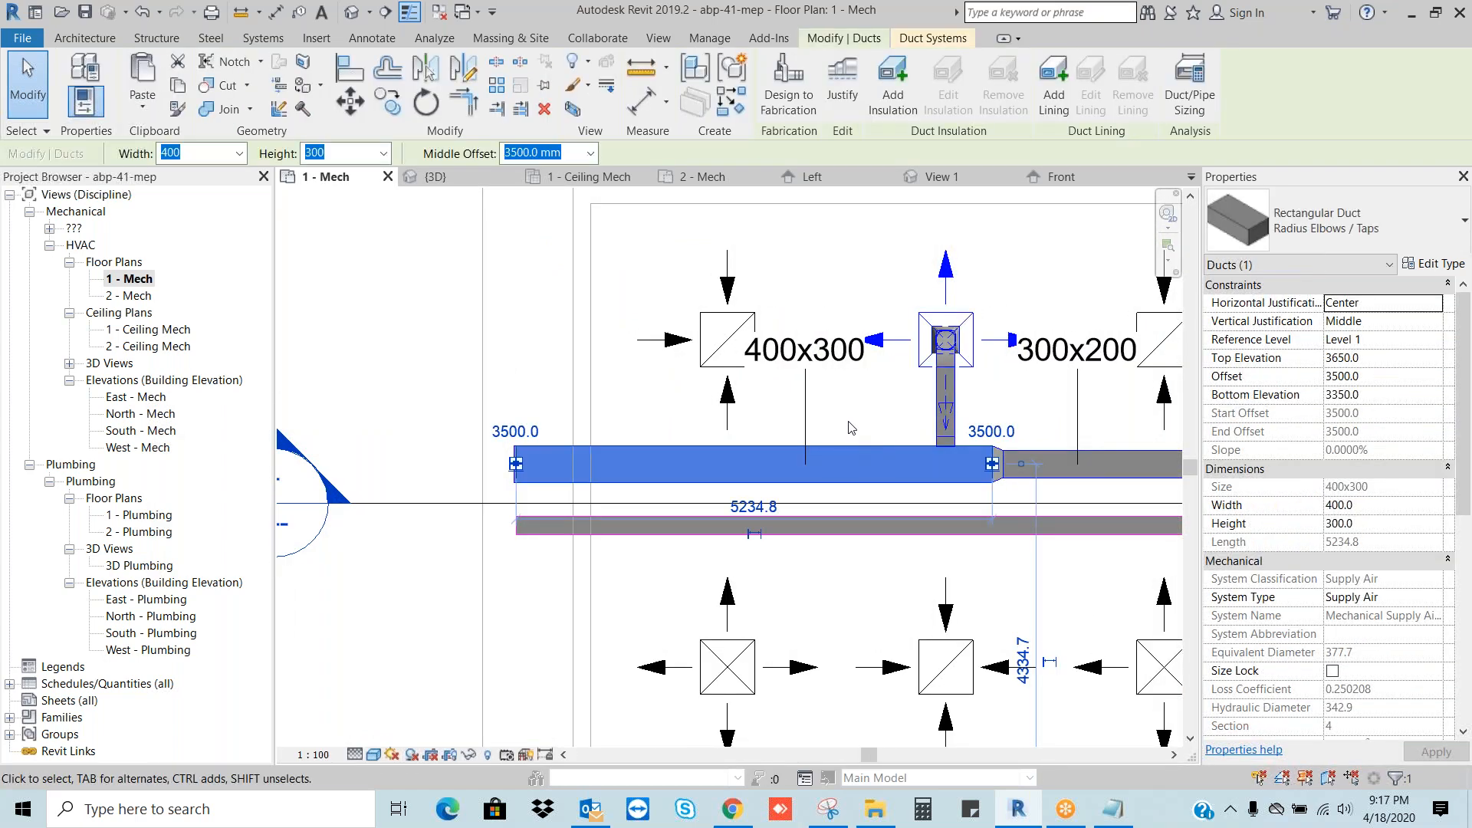
key("Escape")
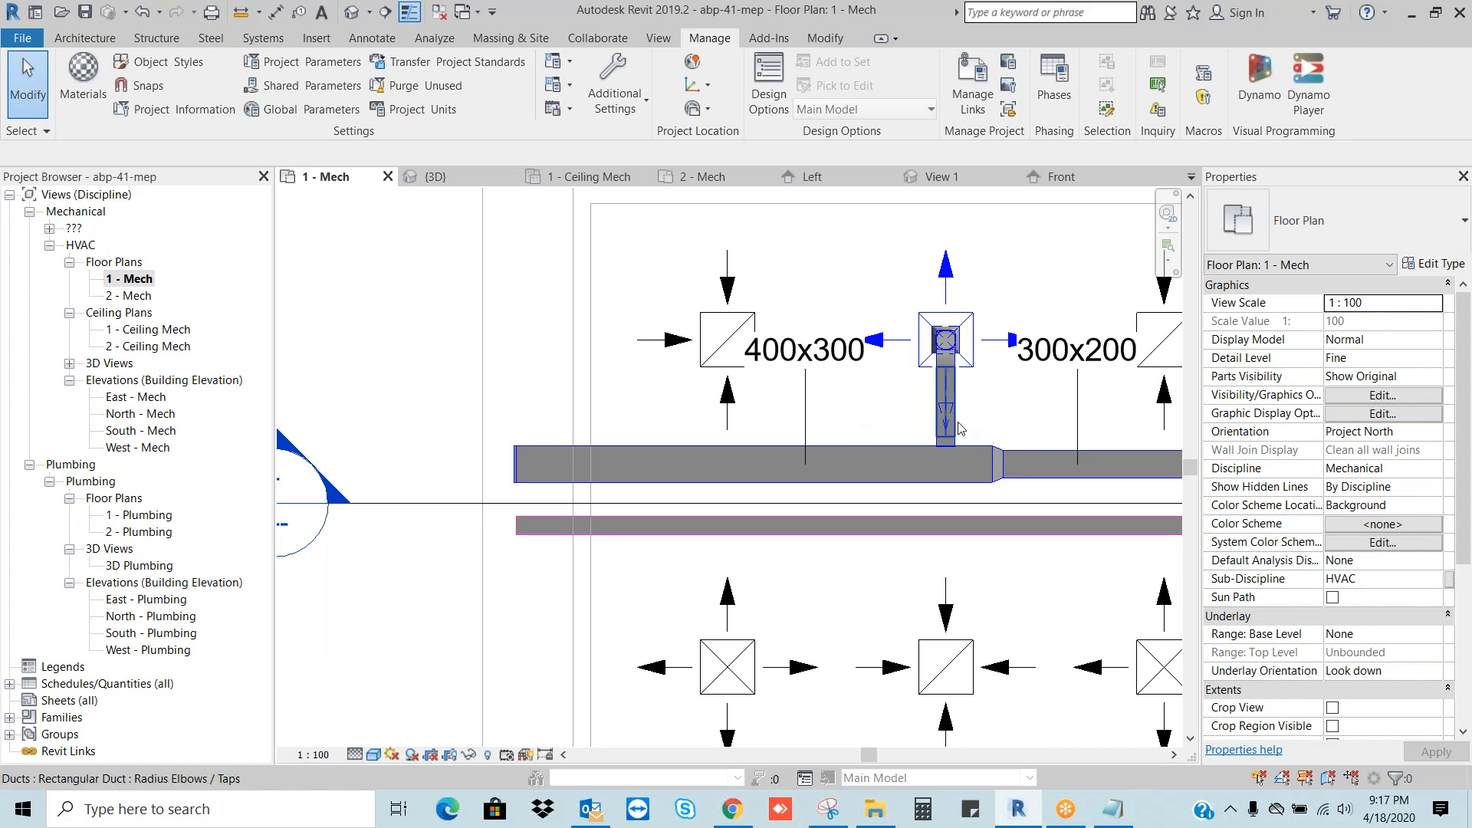
scroll(966, 460, "down", 2)
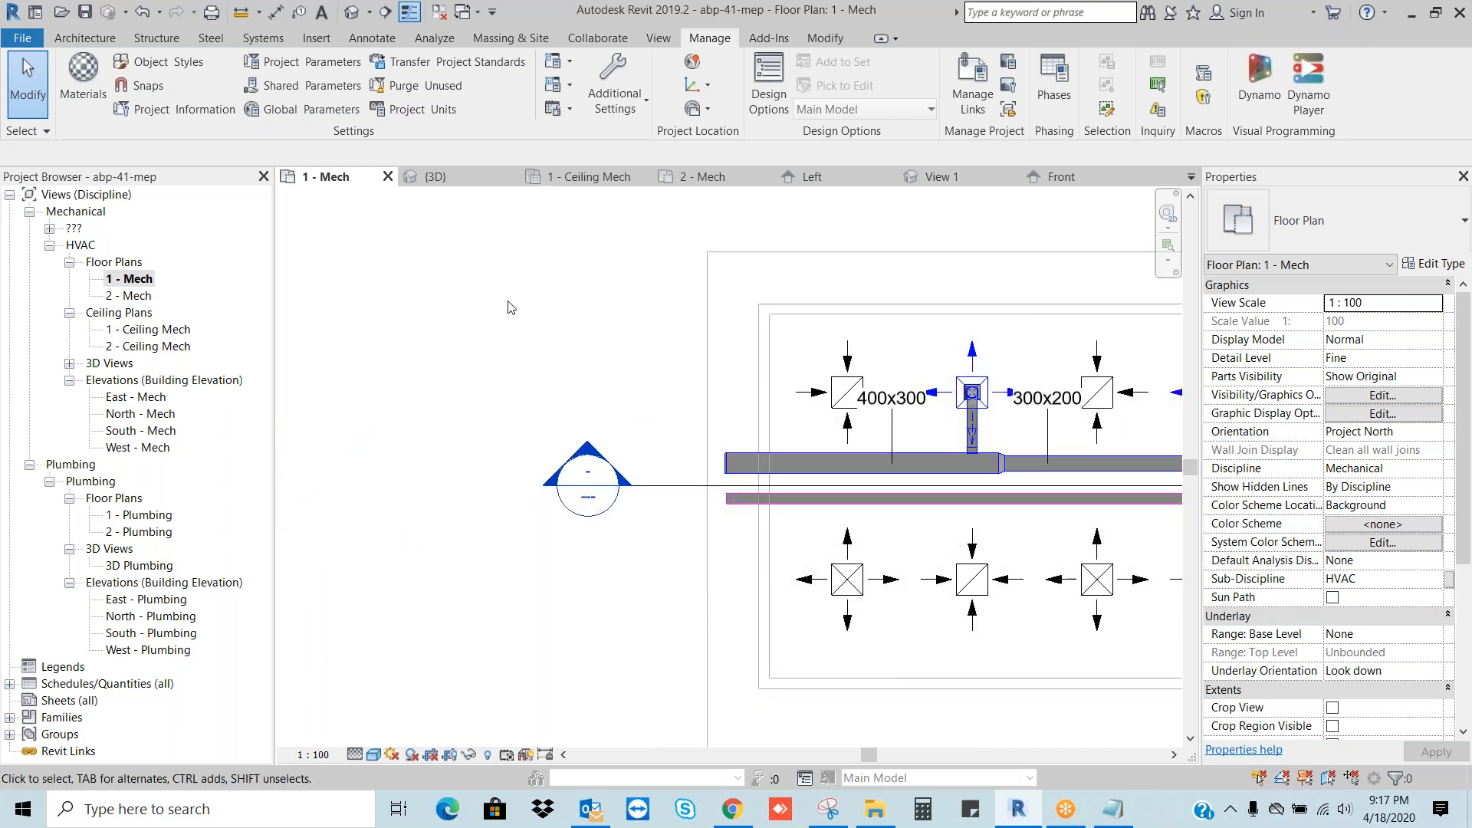
left_click(32, 44)
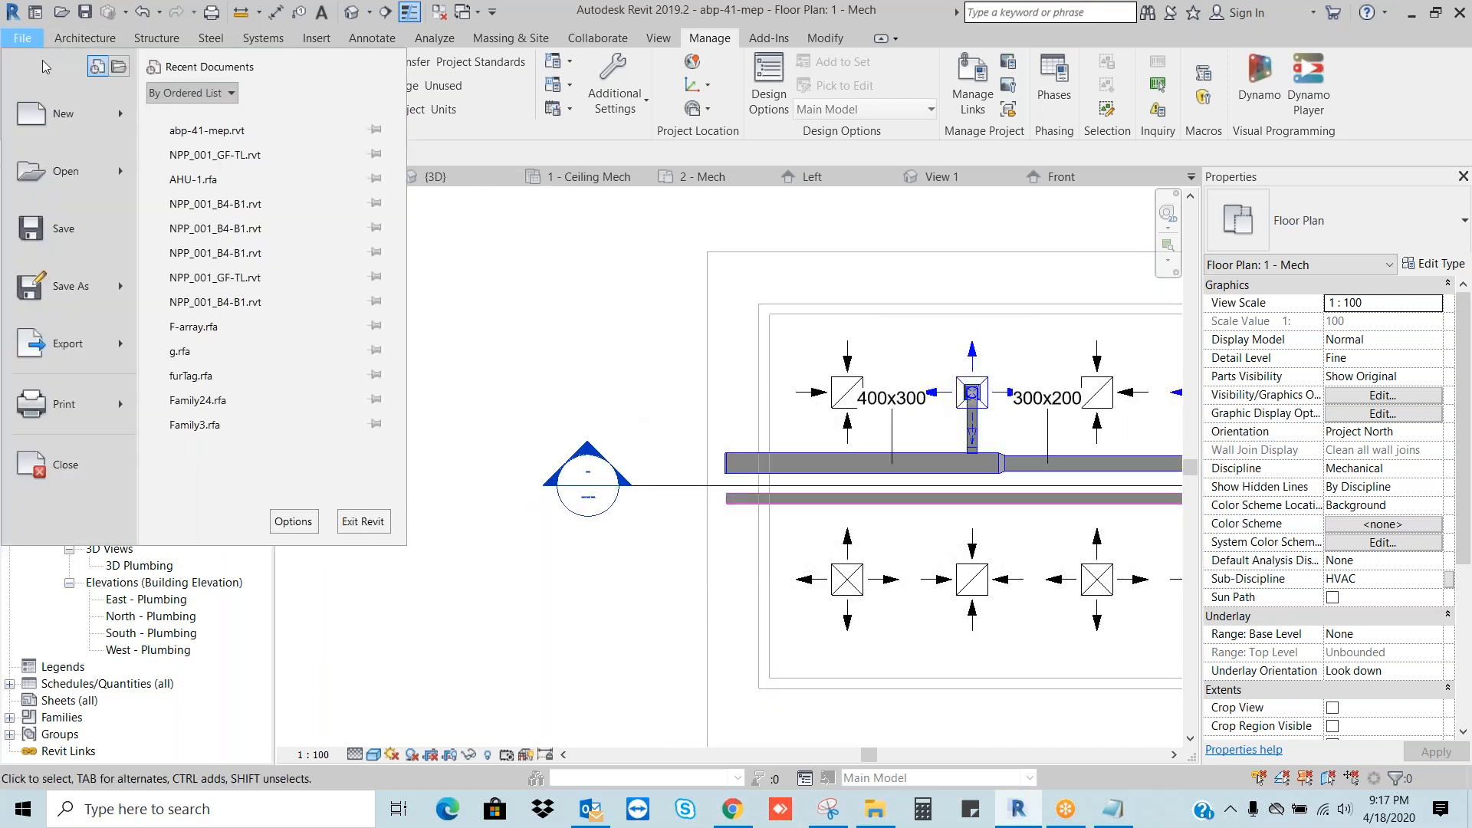
mouse_move(96, 115)
left_click(282, 135)
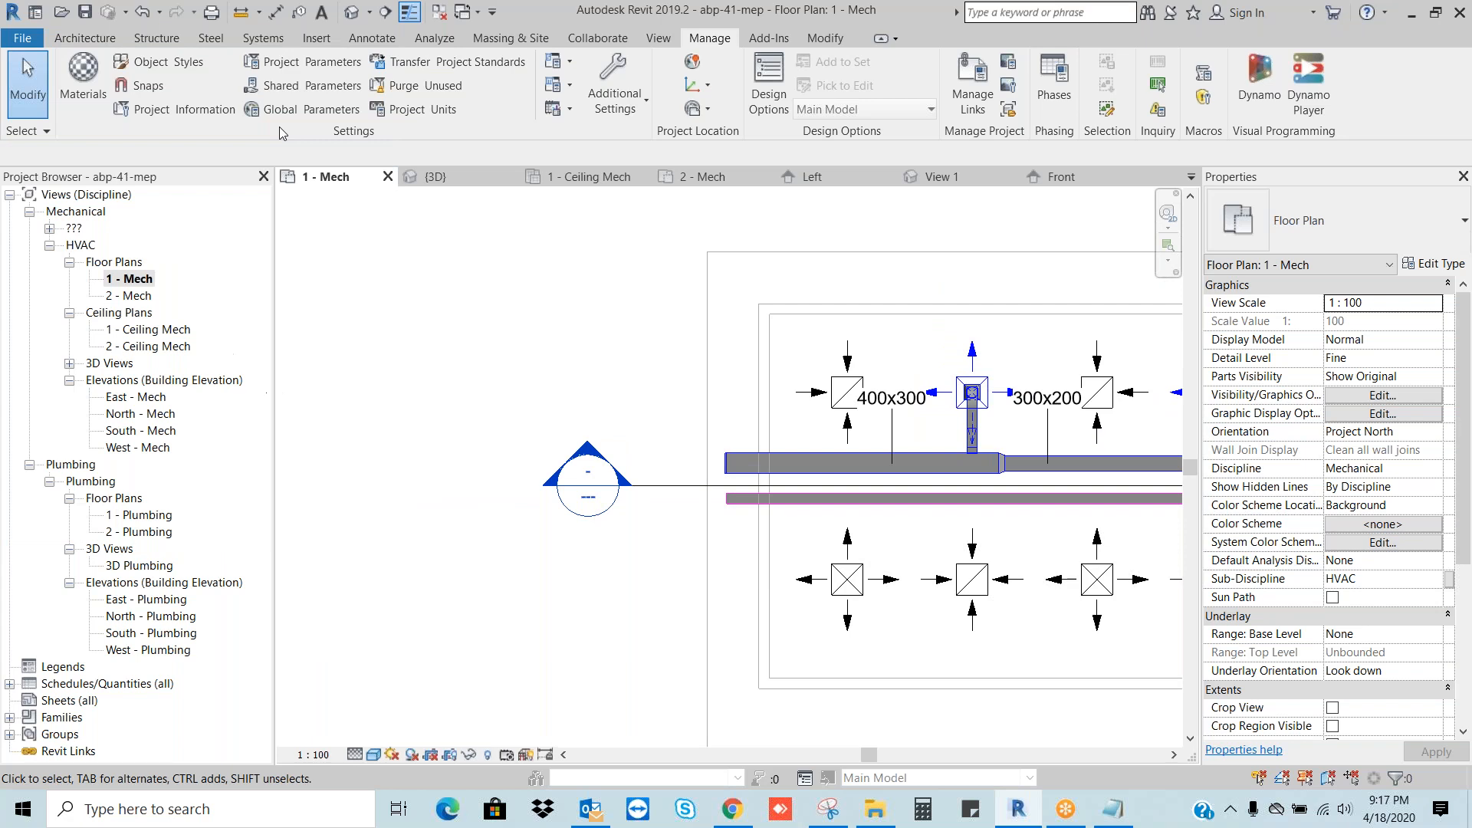
left_click(851, 364)
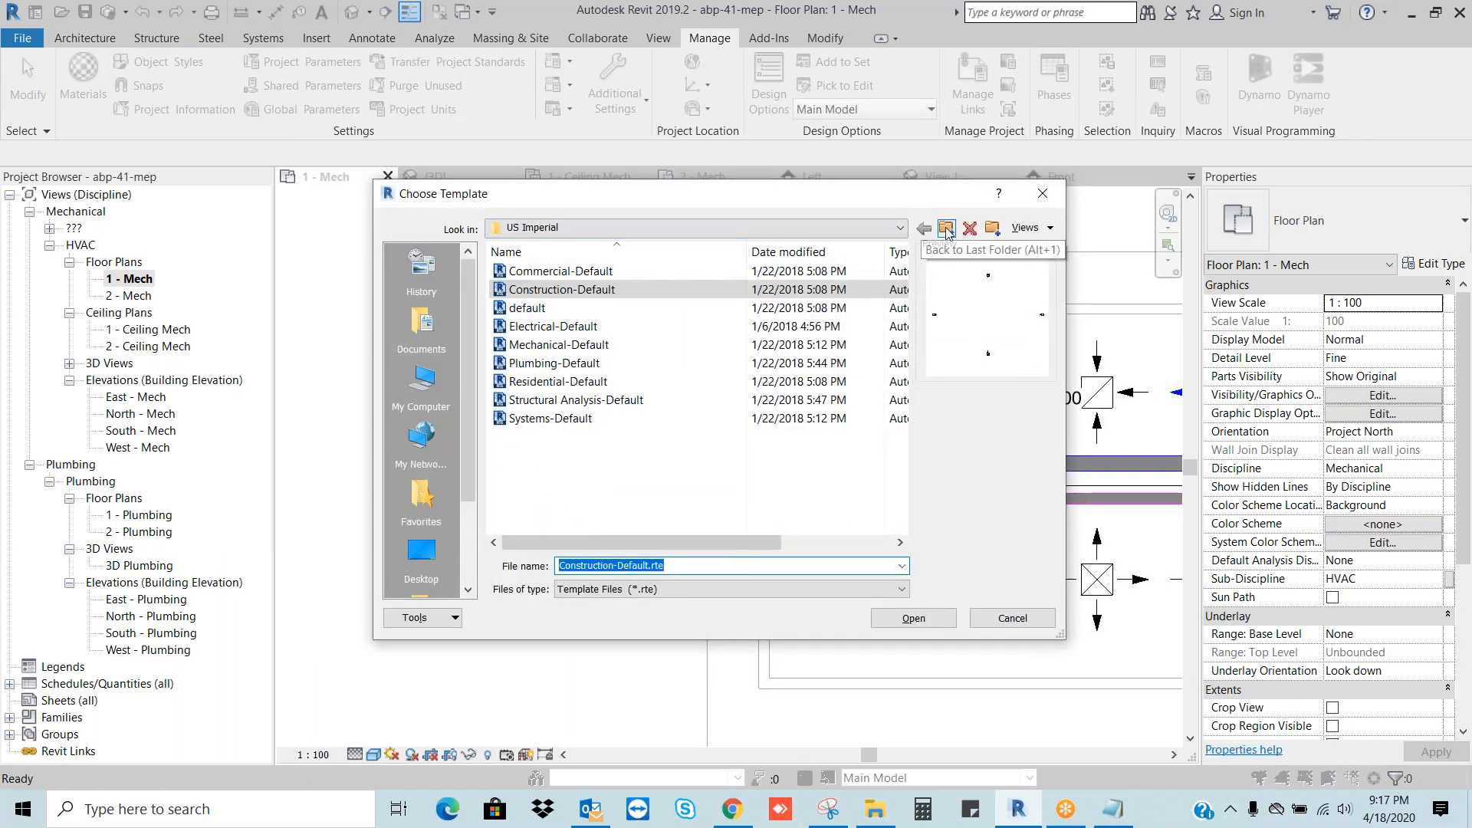
left_click(926, 229)
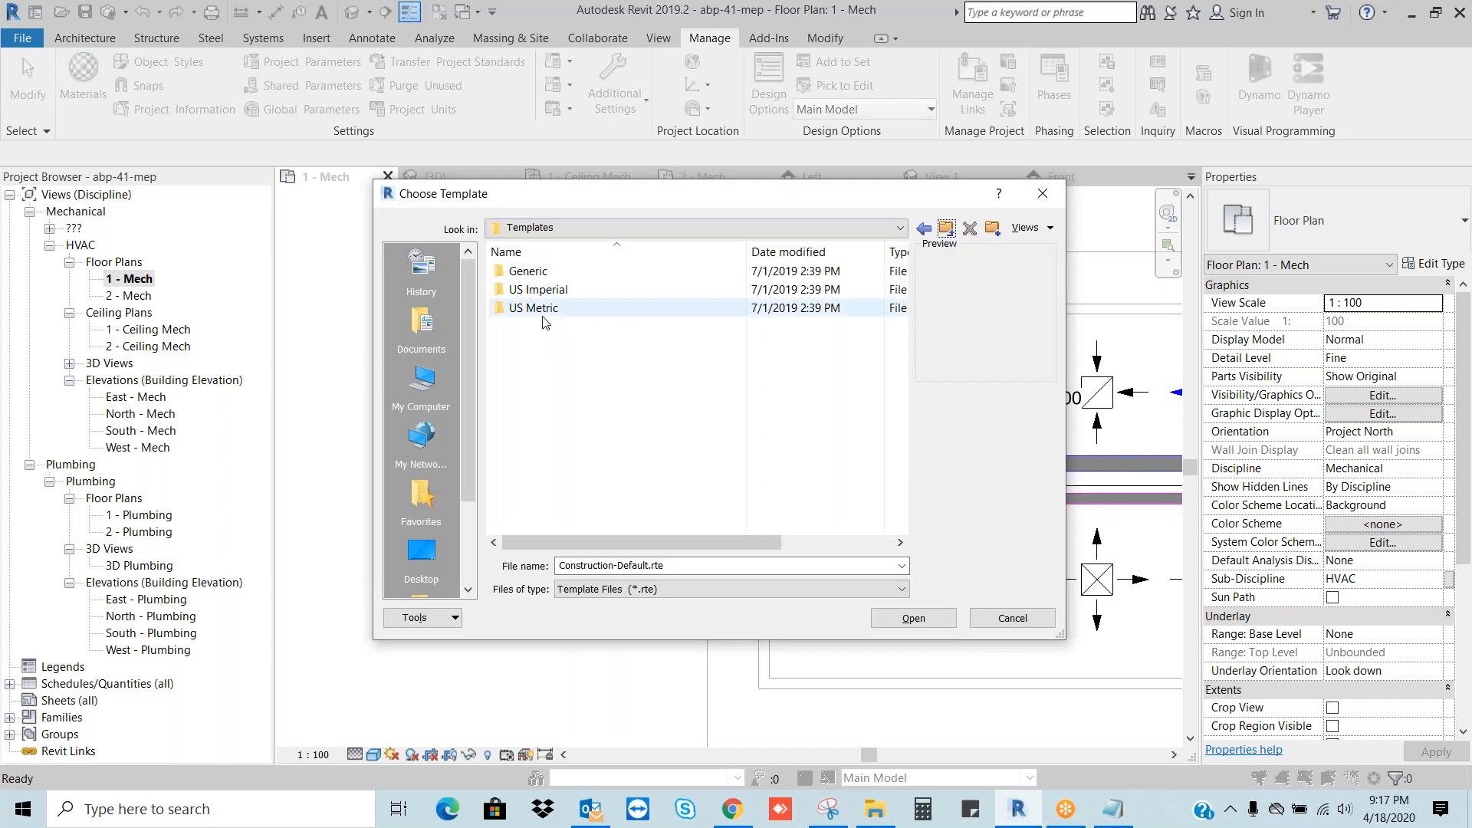
left_click(1012, 618)
left_click(788, 475)
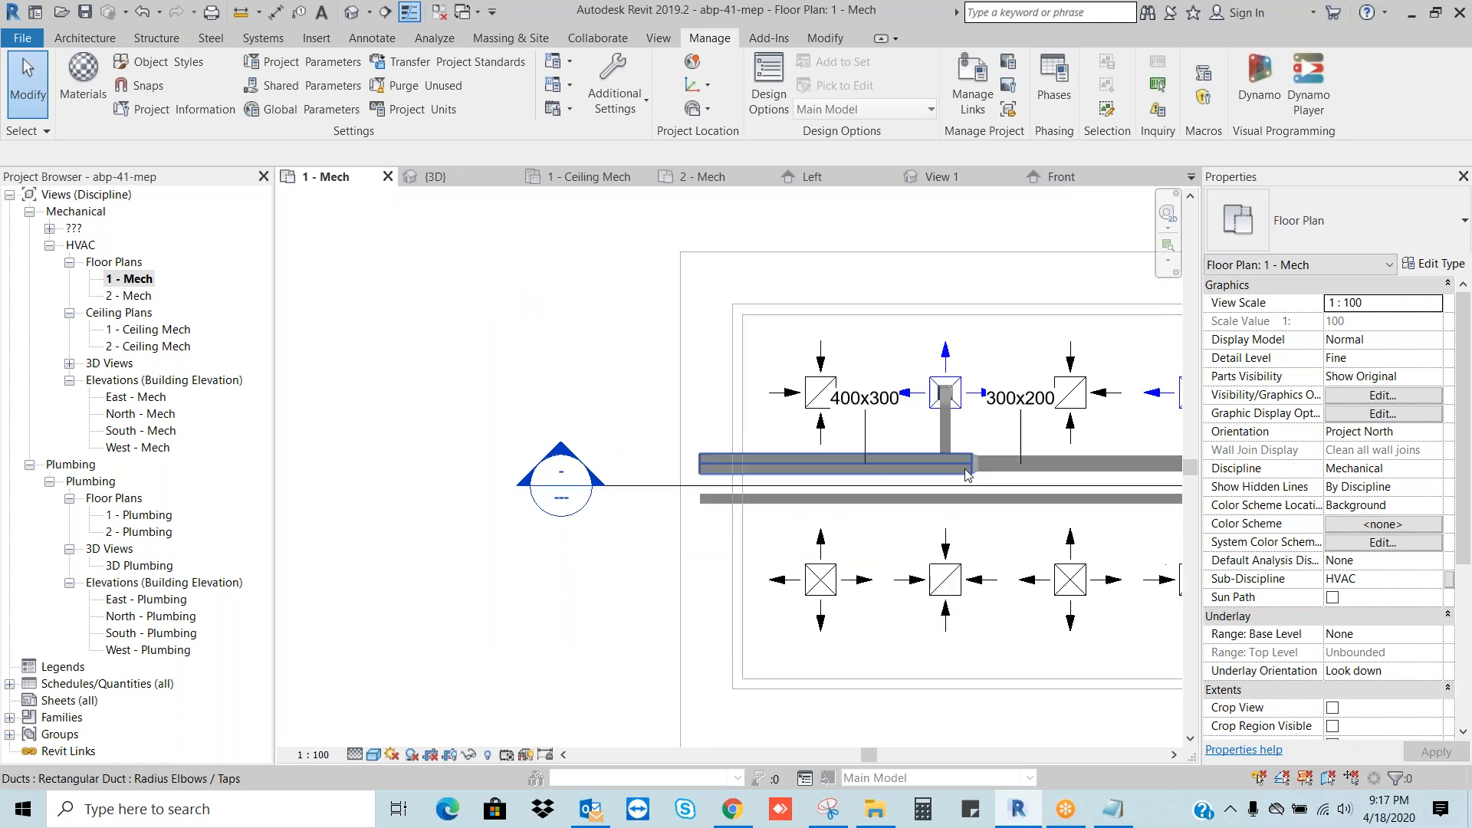
Inspect the properties of the transition between the 400x300 and 300x200 supply ducts, then survey the rest of the duct run.
scroll(972, 443, "up", 3)
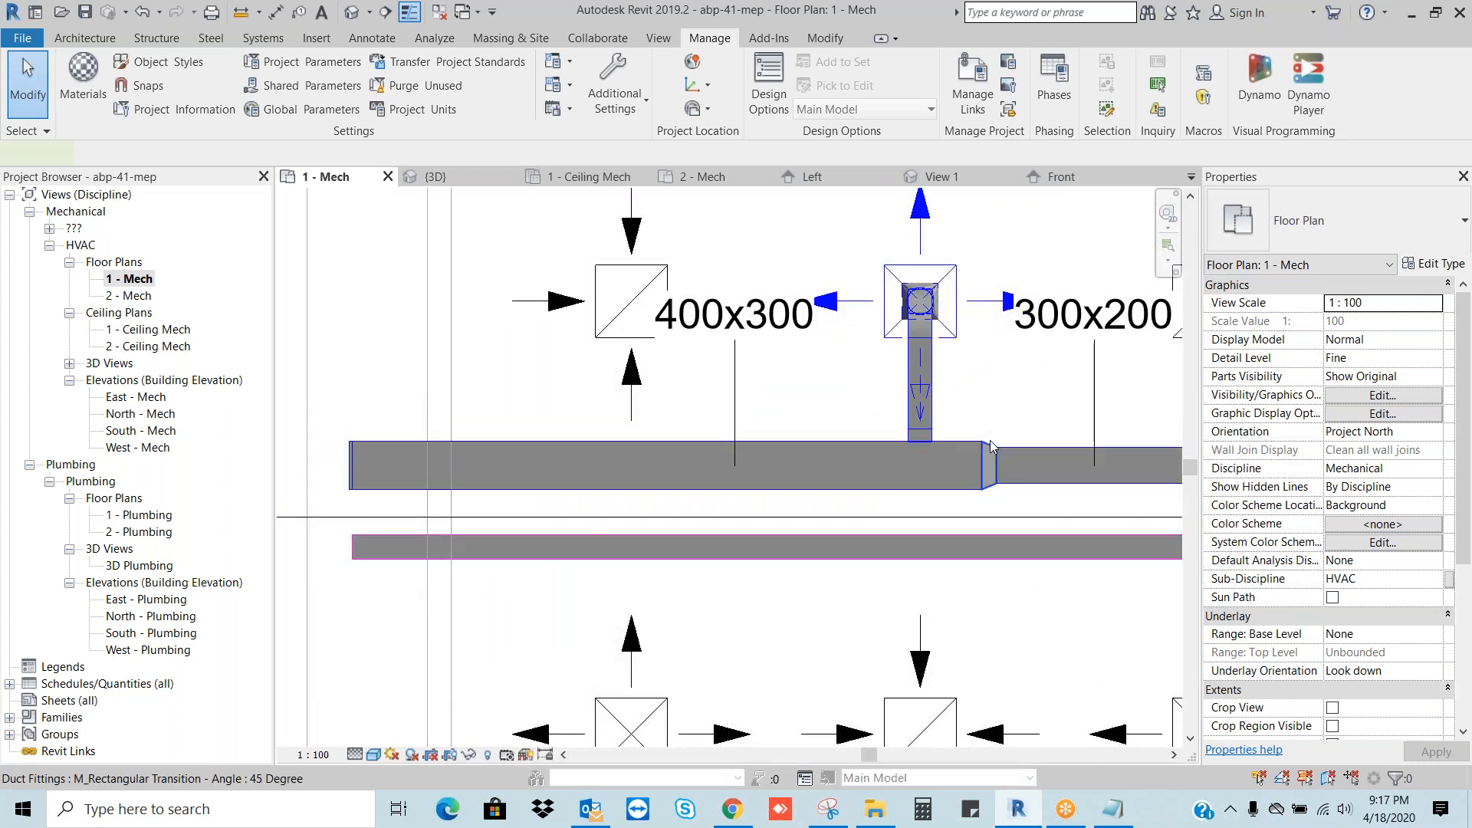
left_click(989, 460)
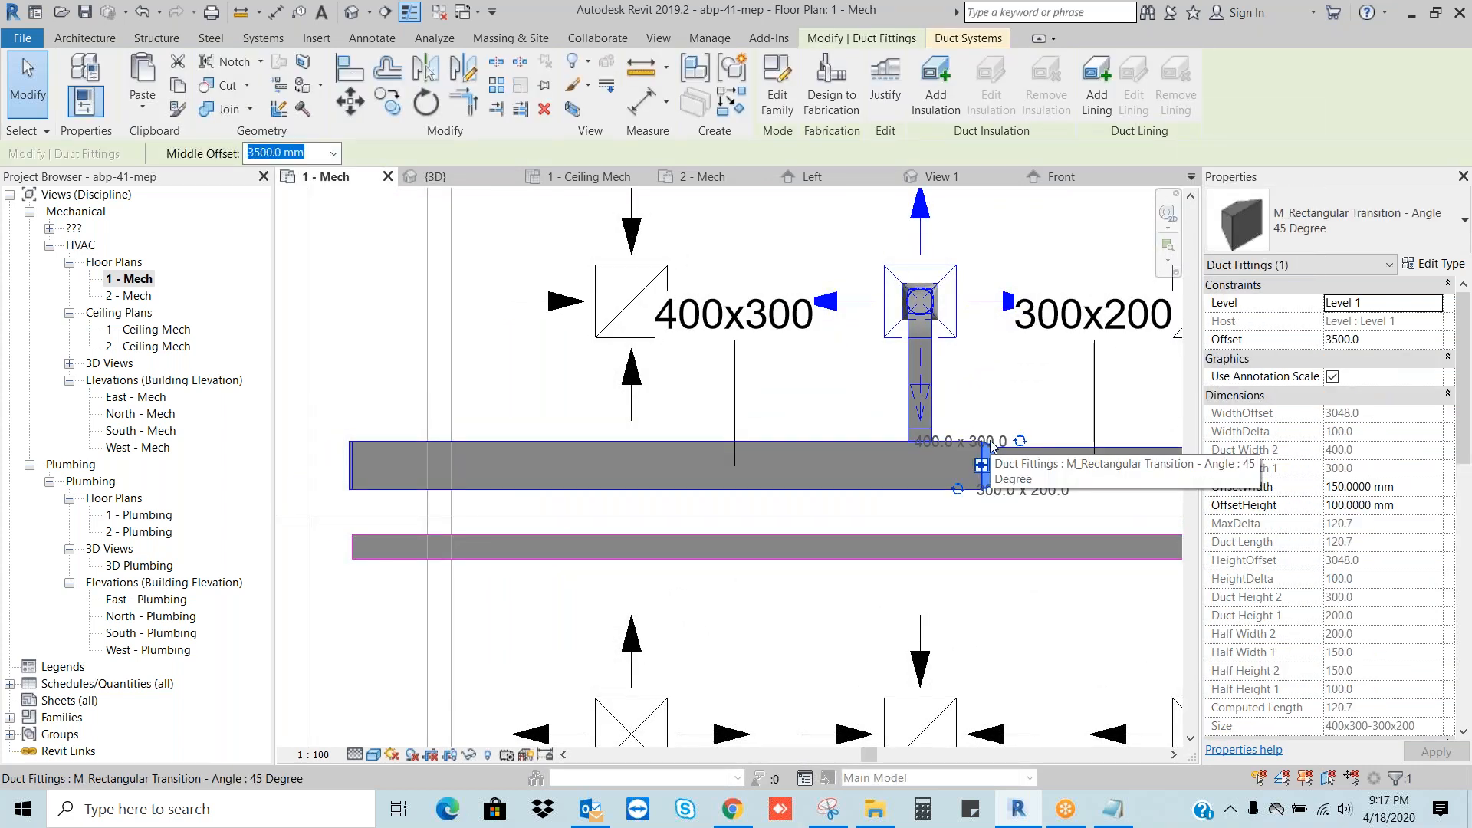
left_click(959, 398)
scroll(959, 398, "down", 2)
middle_click_drag(907, 429, 565, 466)
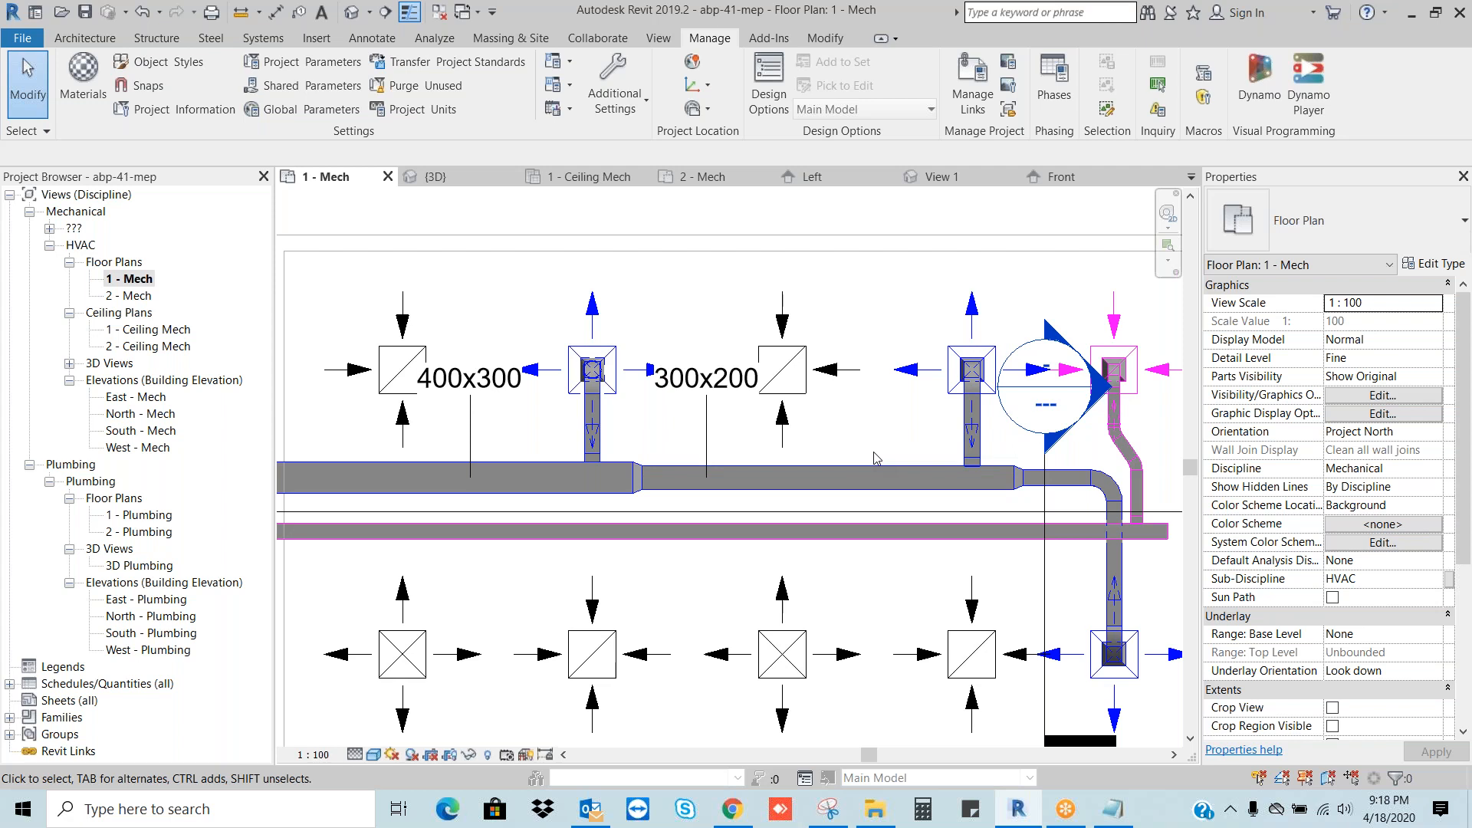
scroll(912, 457, "down", 2)
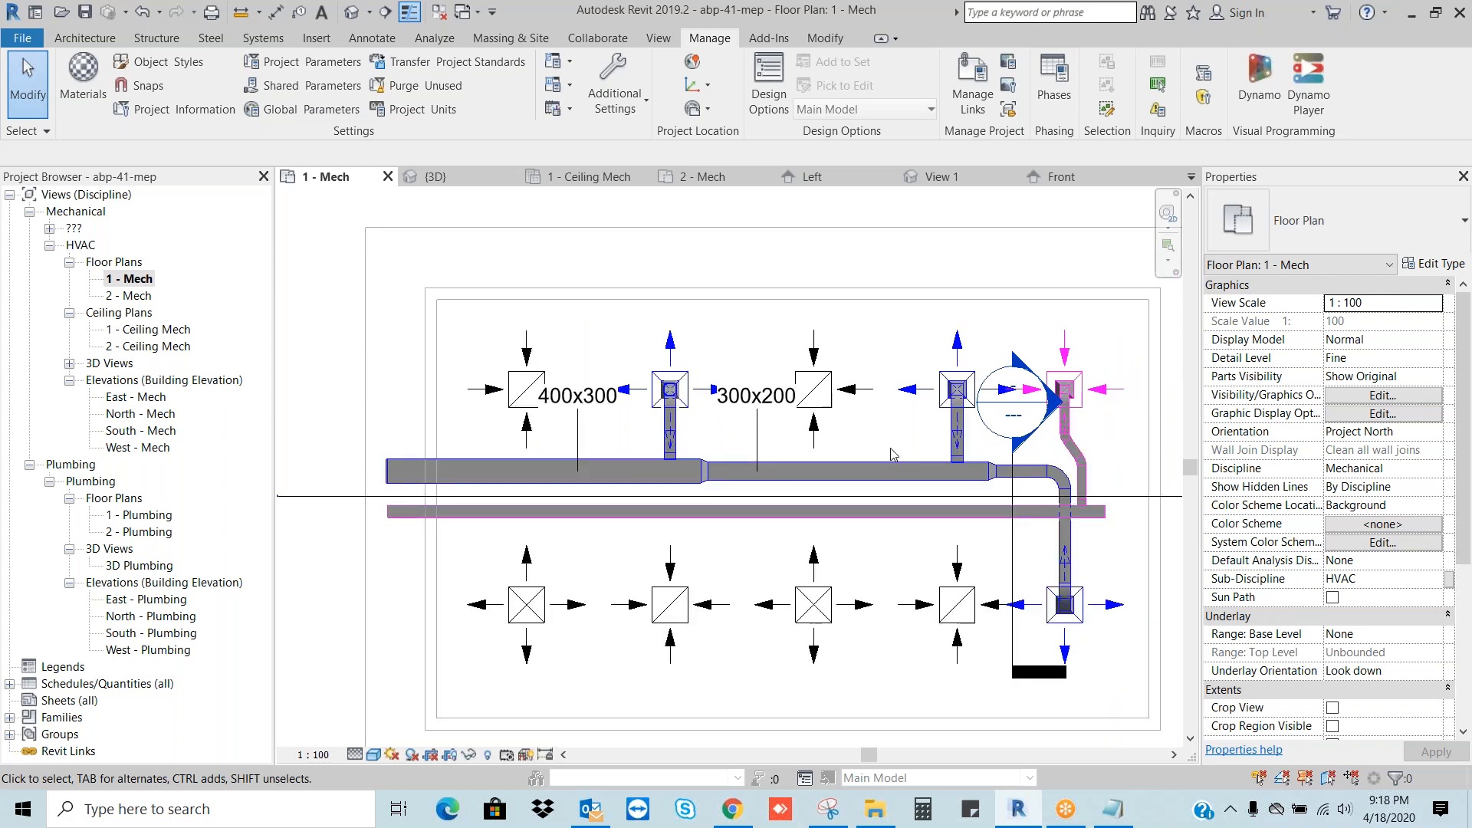
Compare the size and offset properties of the 300x200 and 400x300 supply main segments.
left_click(853, 471)
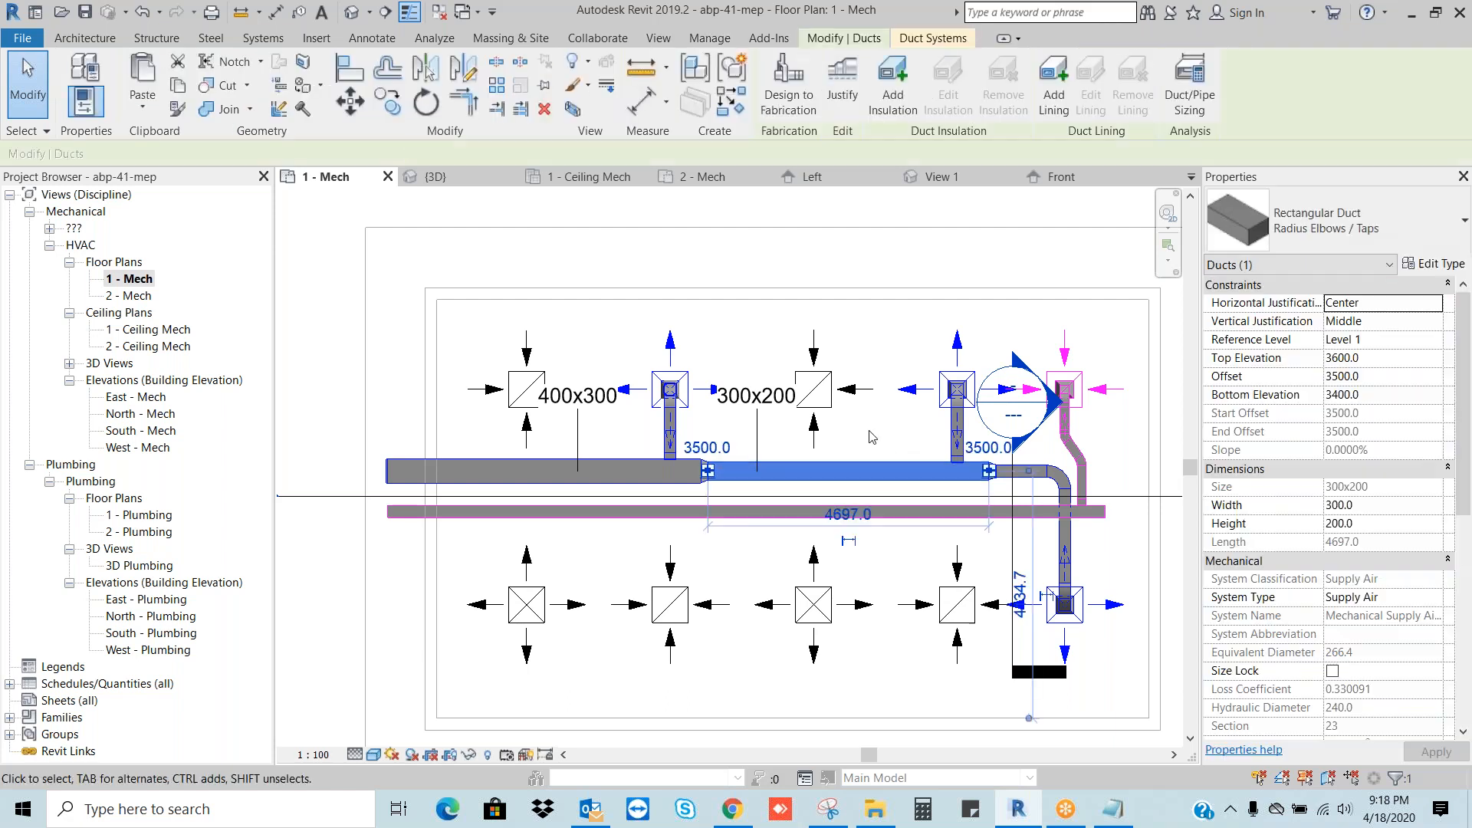
left_click(870, 436)
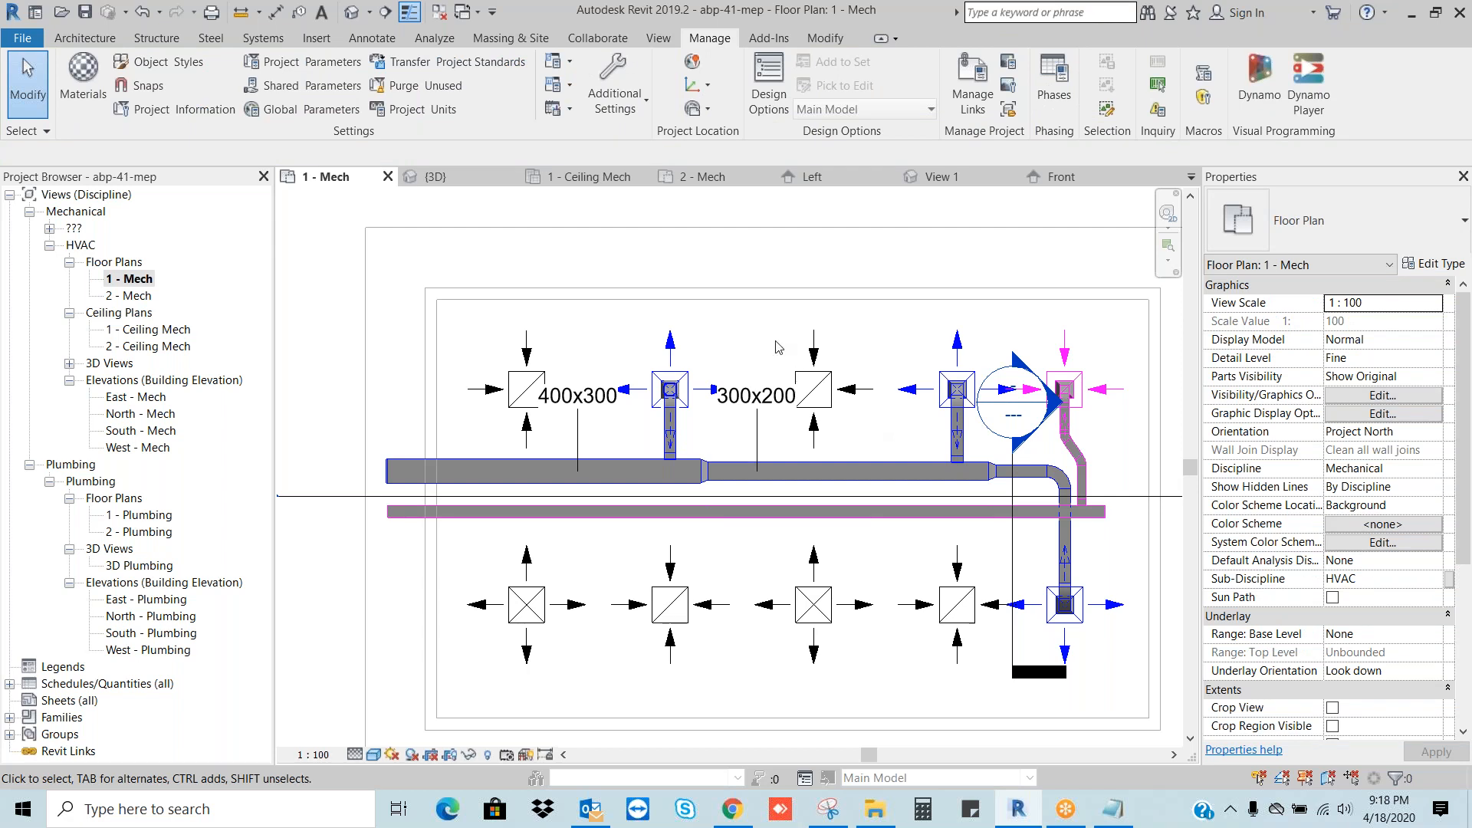
left_click(618, 467)
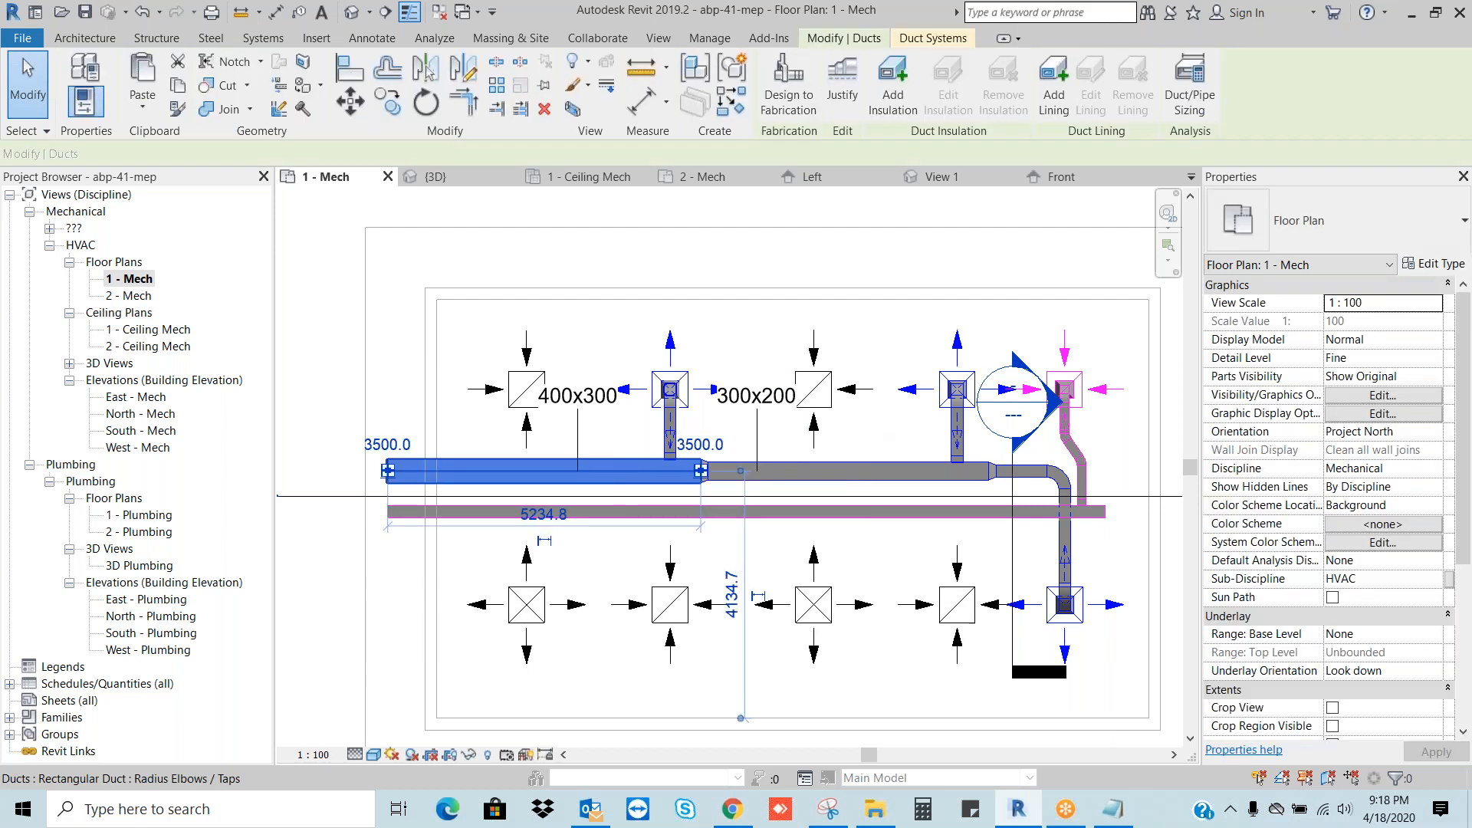
left_click(464, 438)
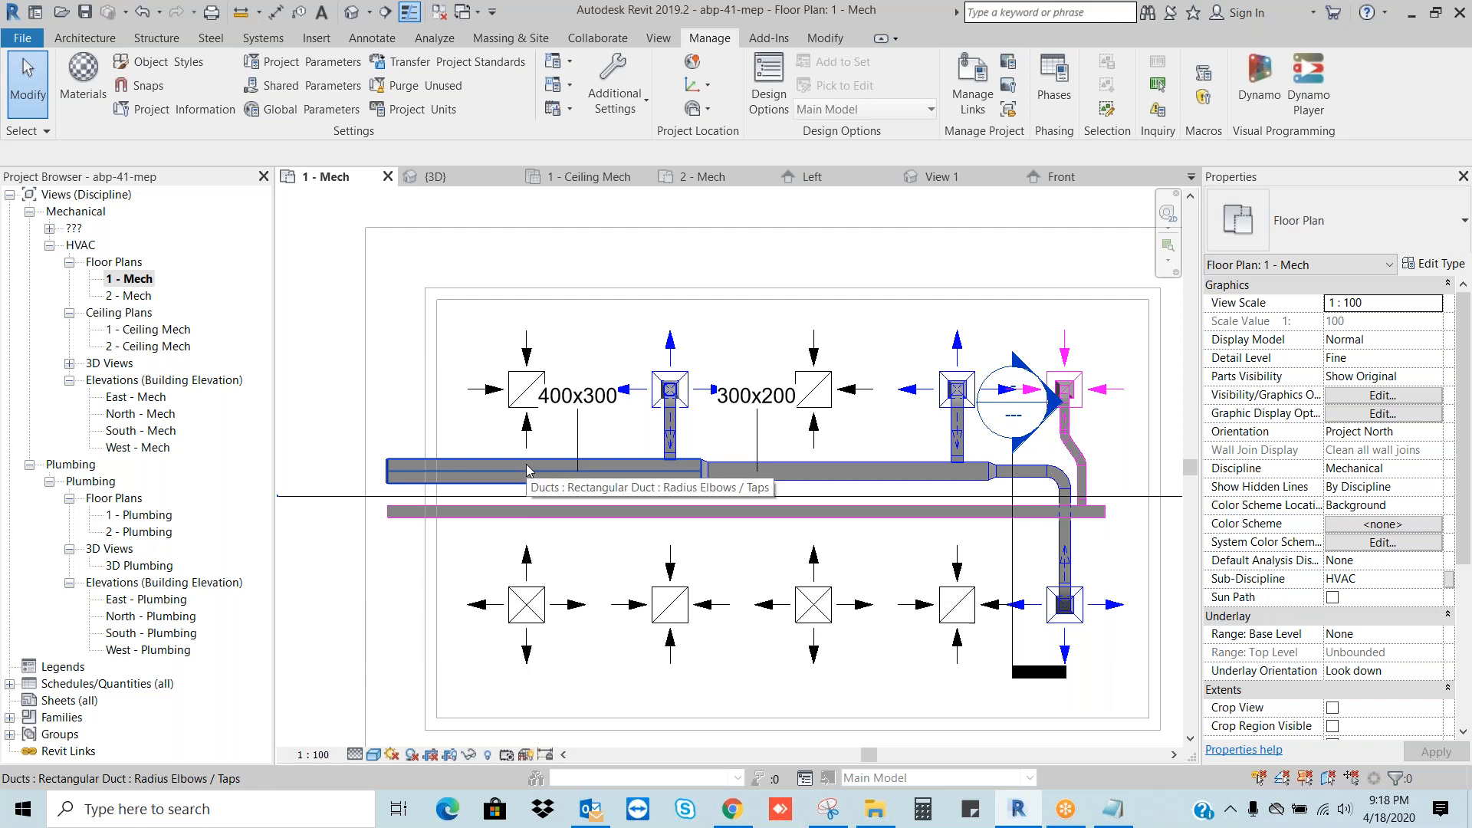
scroll(526, 469, "down", 2)
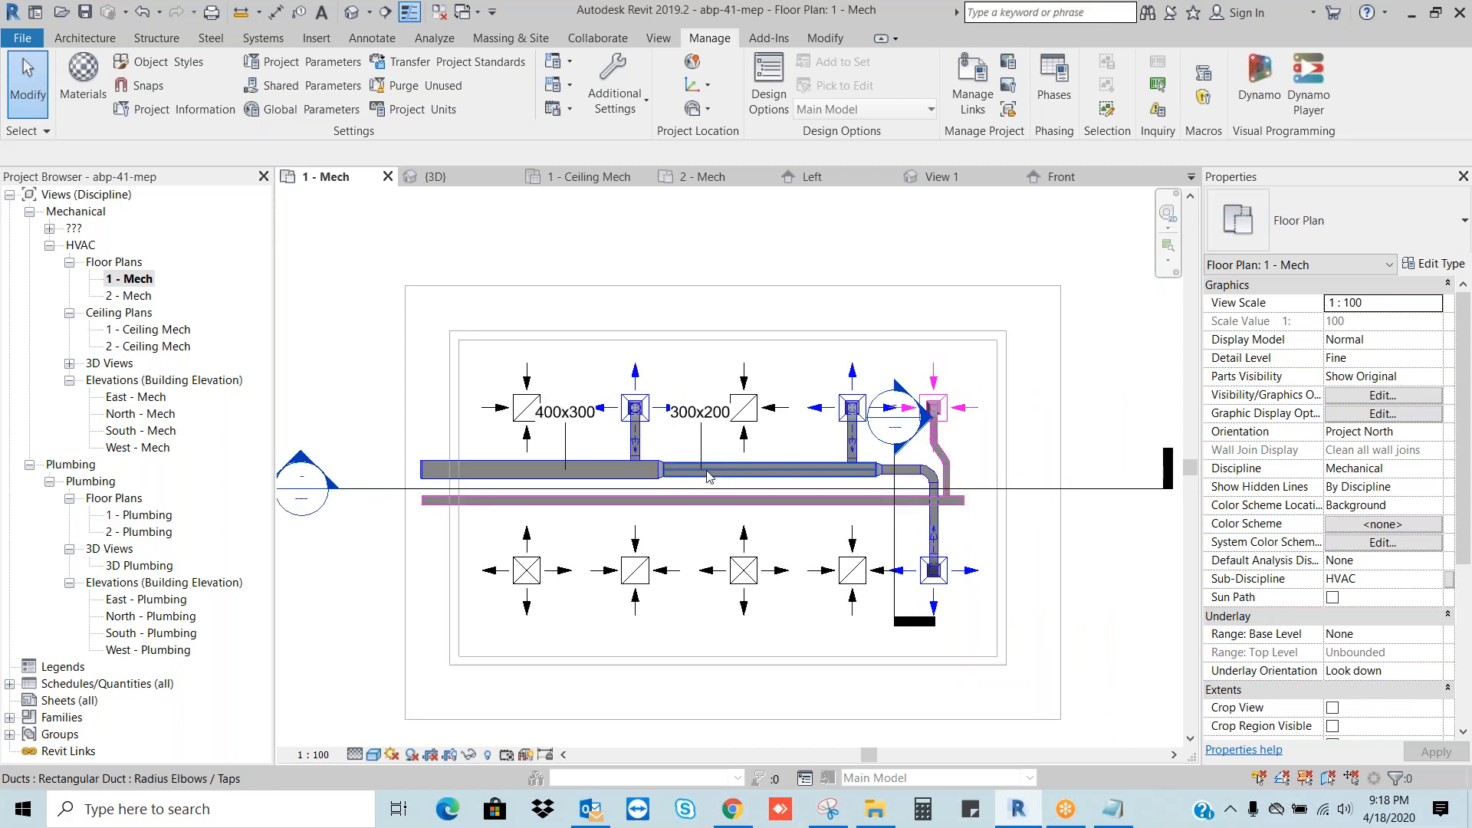
left_click(706, 476)
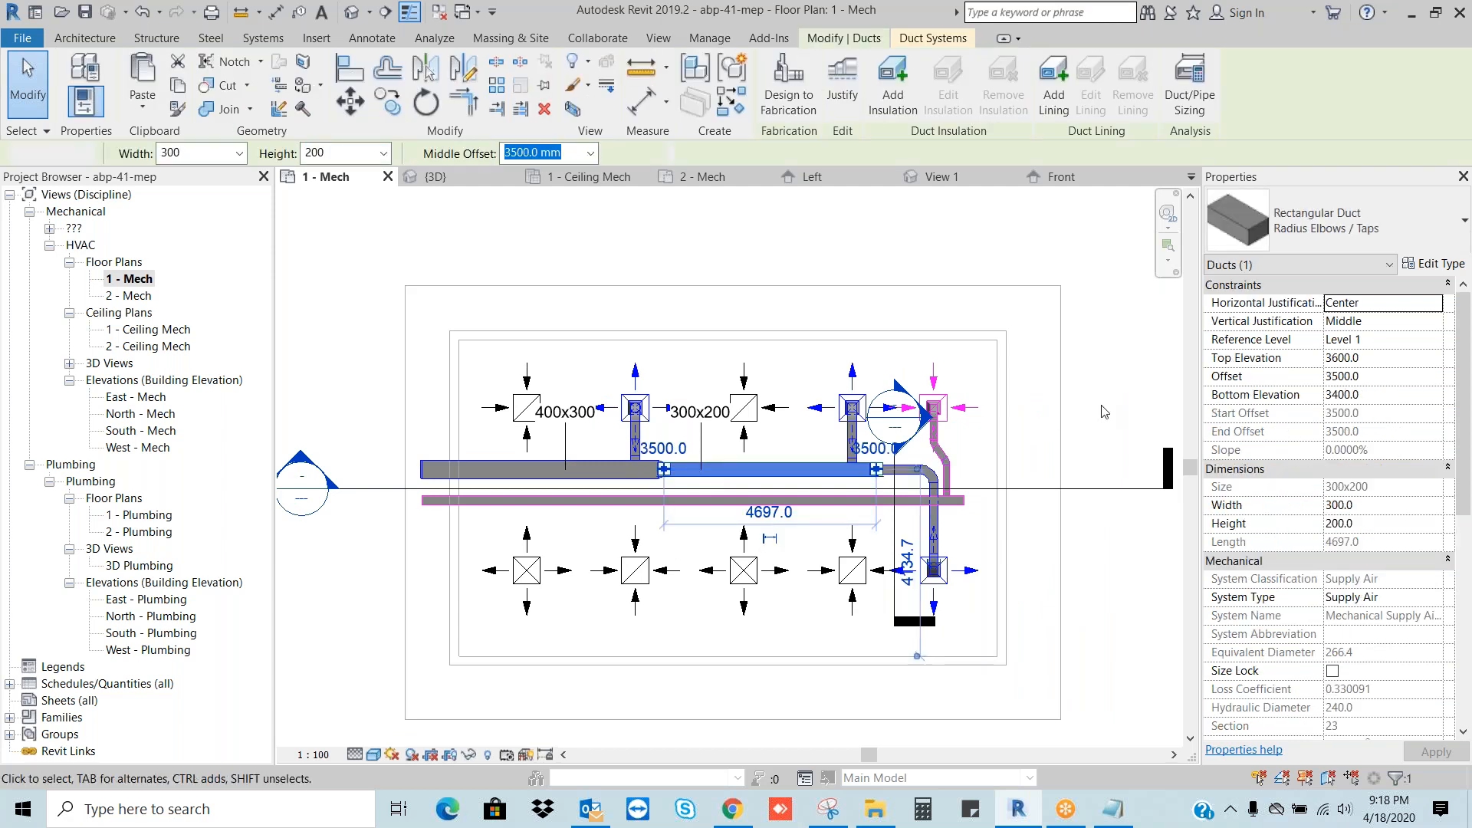
left_click(1104, 412)
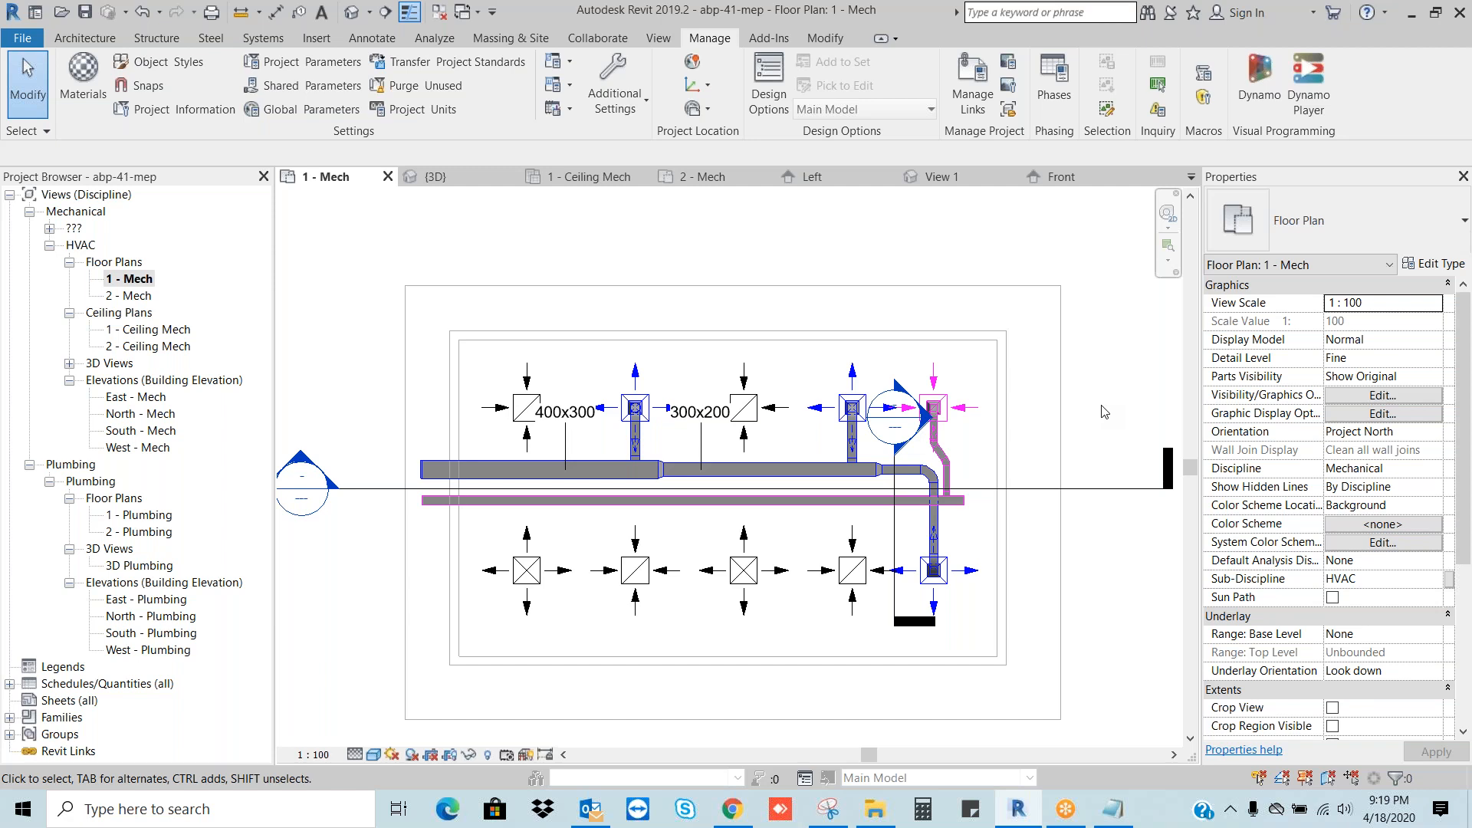
Check the properties of the straight return main against those of the 300x200 supply duct running parallel to it.
scroll(805, 360, "down", 1)
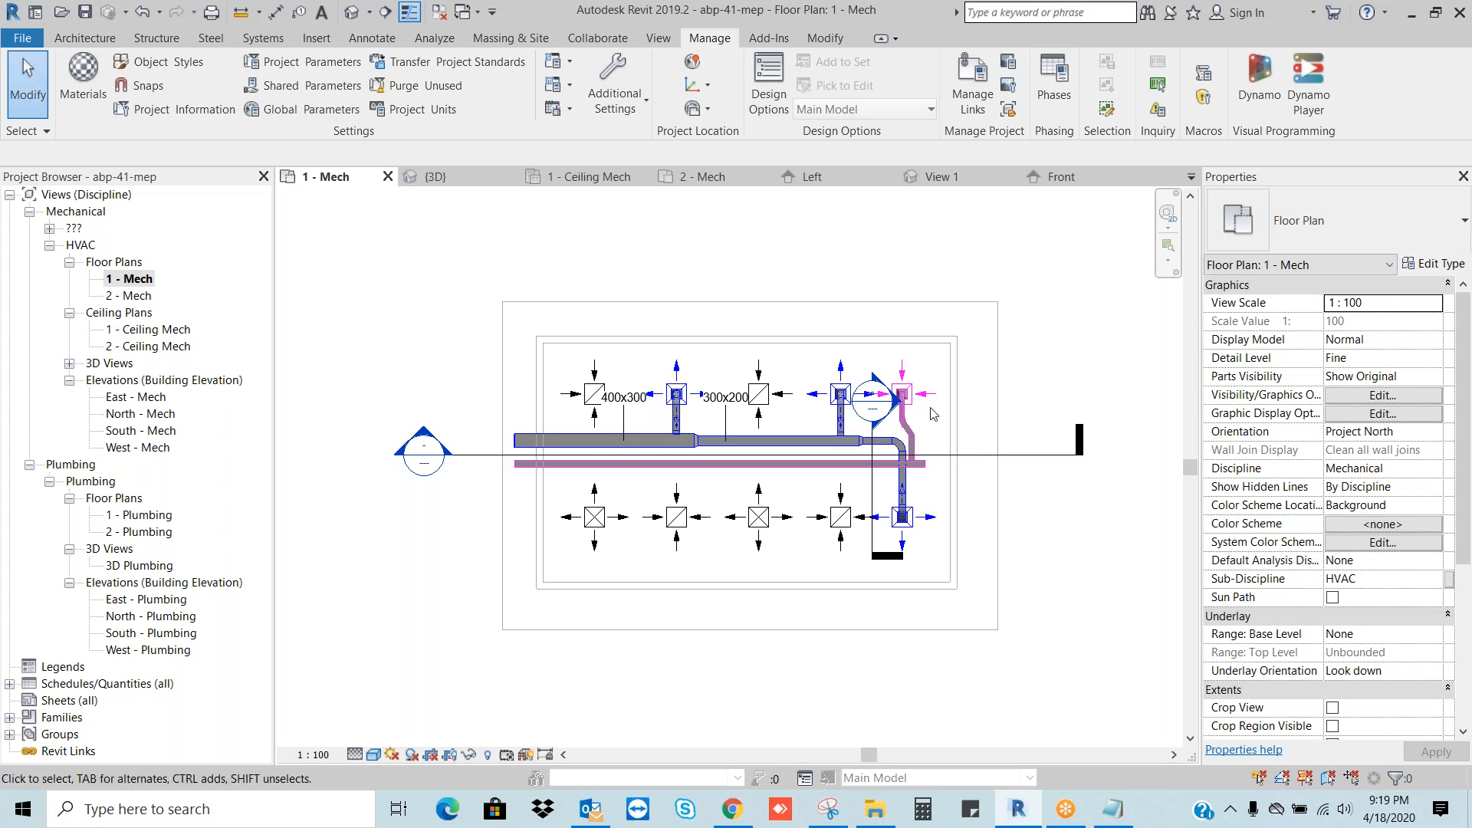
scroll(789, 468, "up", 5)
scroll(789, 468, "down", 3)
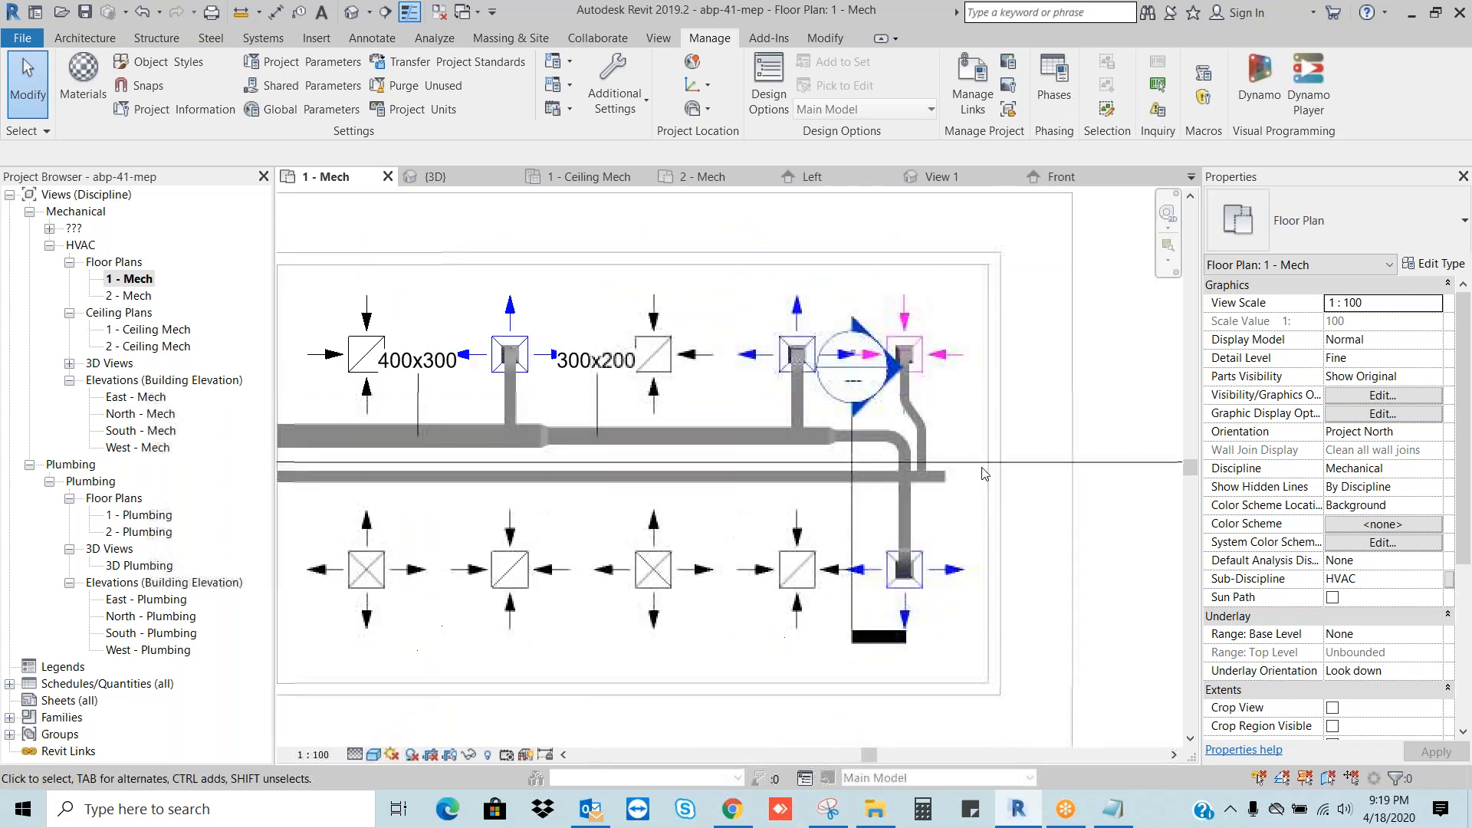
scroll(747, 463, "down", 3)
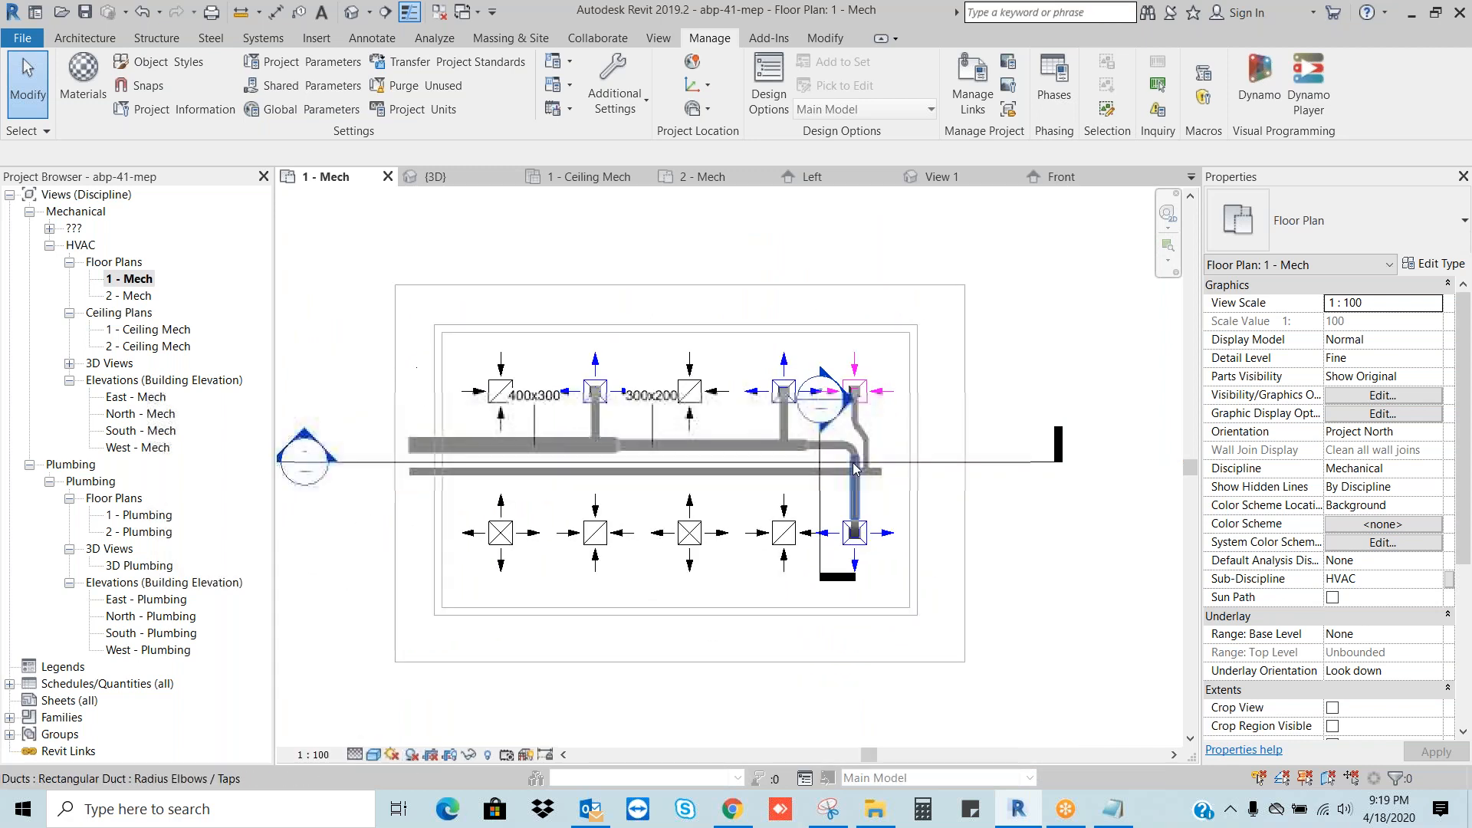
scroll(607, 491, "up", 2)
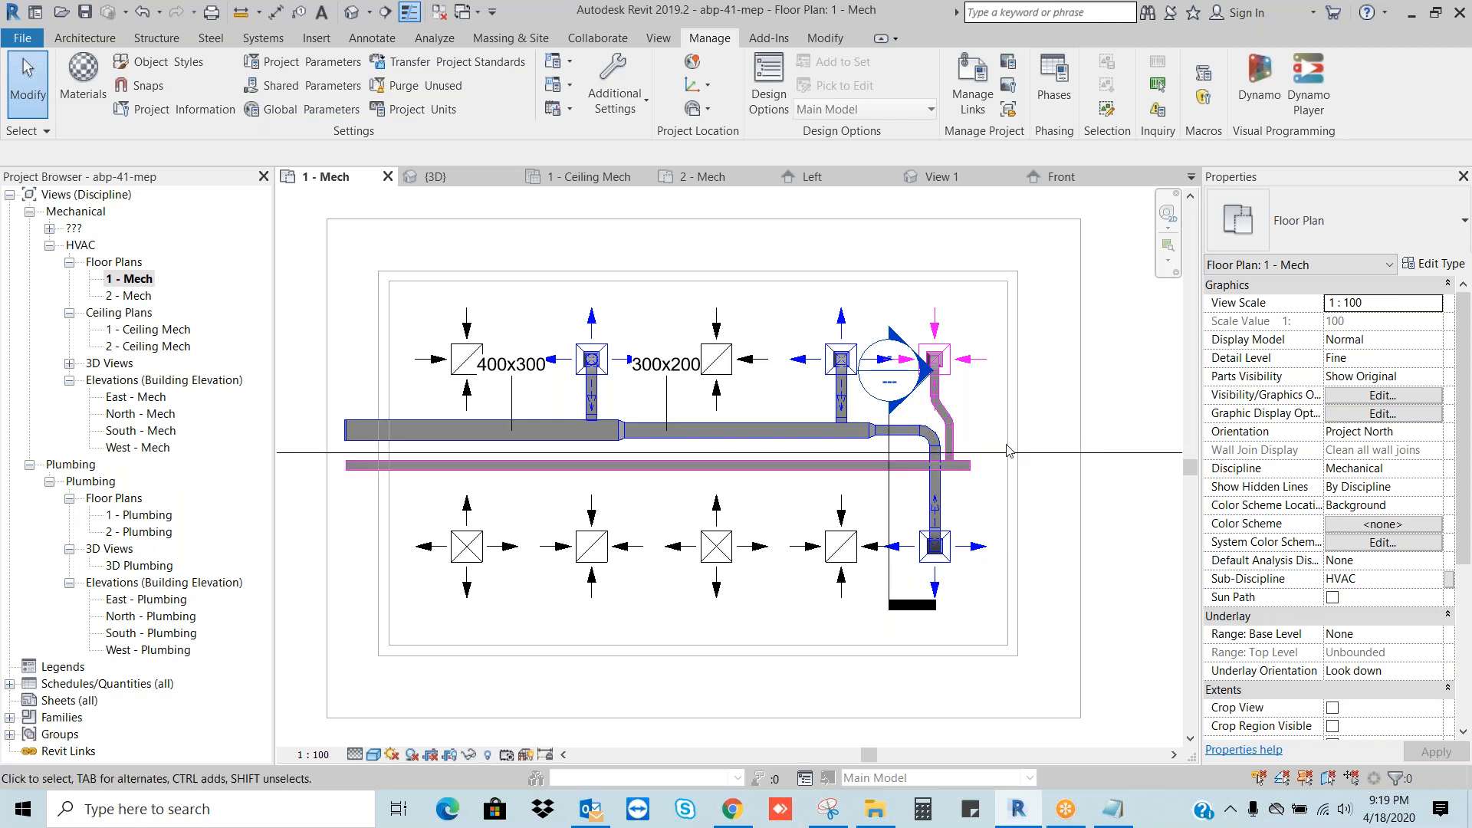
scroll(961, 495, "up", 2)
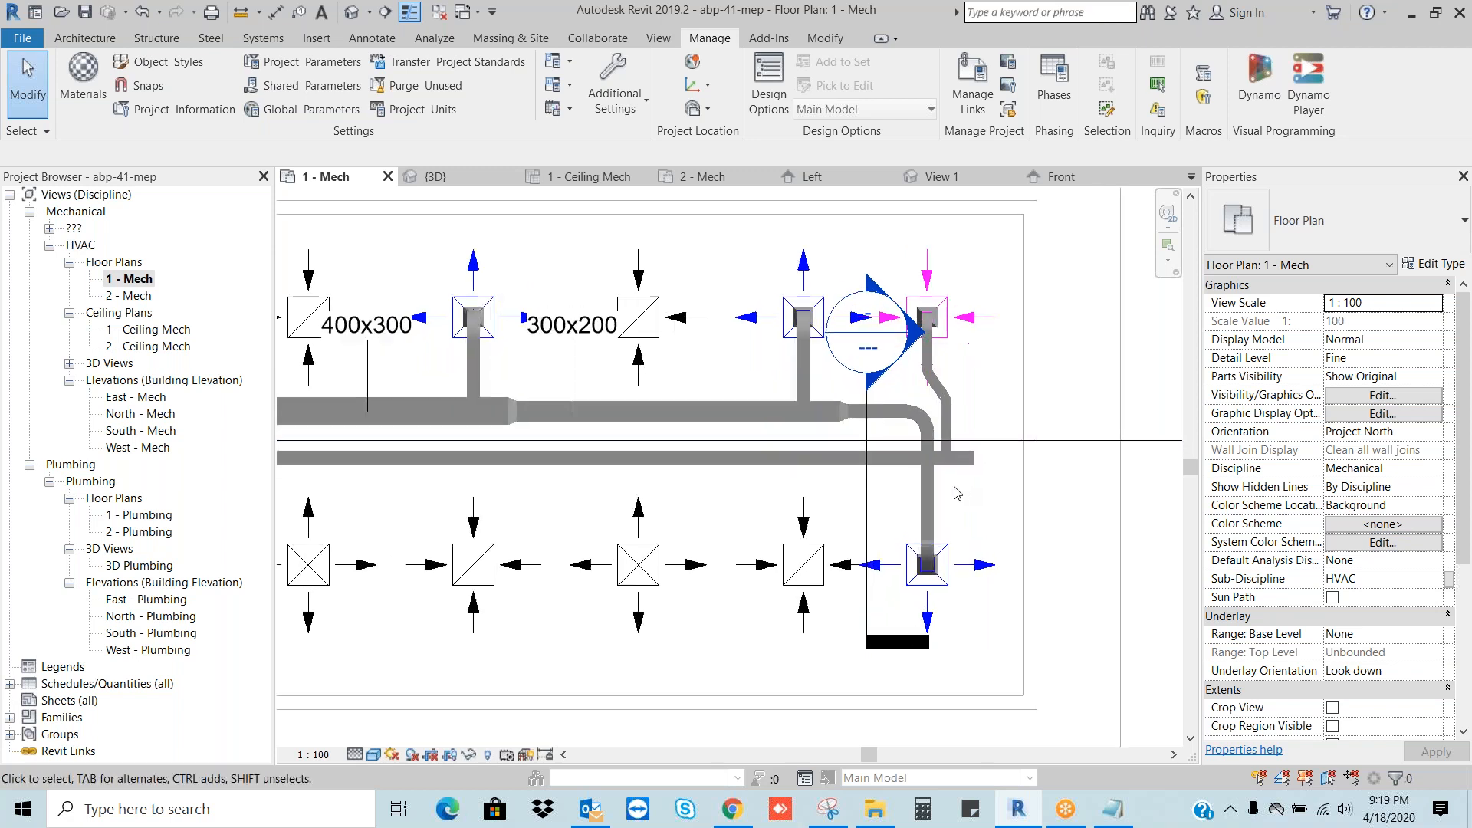
left_click(823, 462)
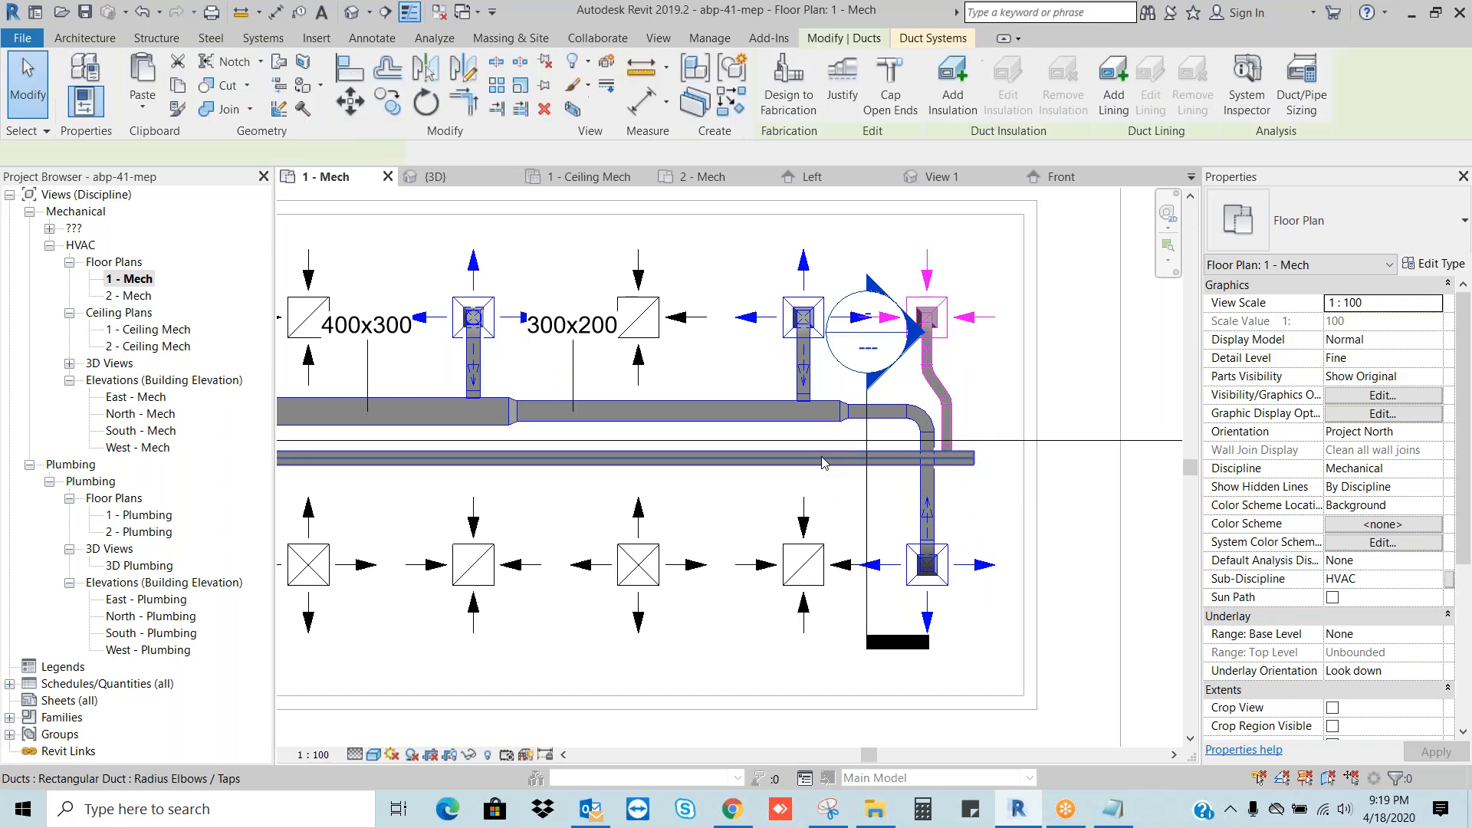
left_click(775, 424)
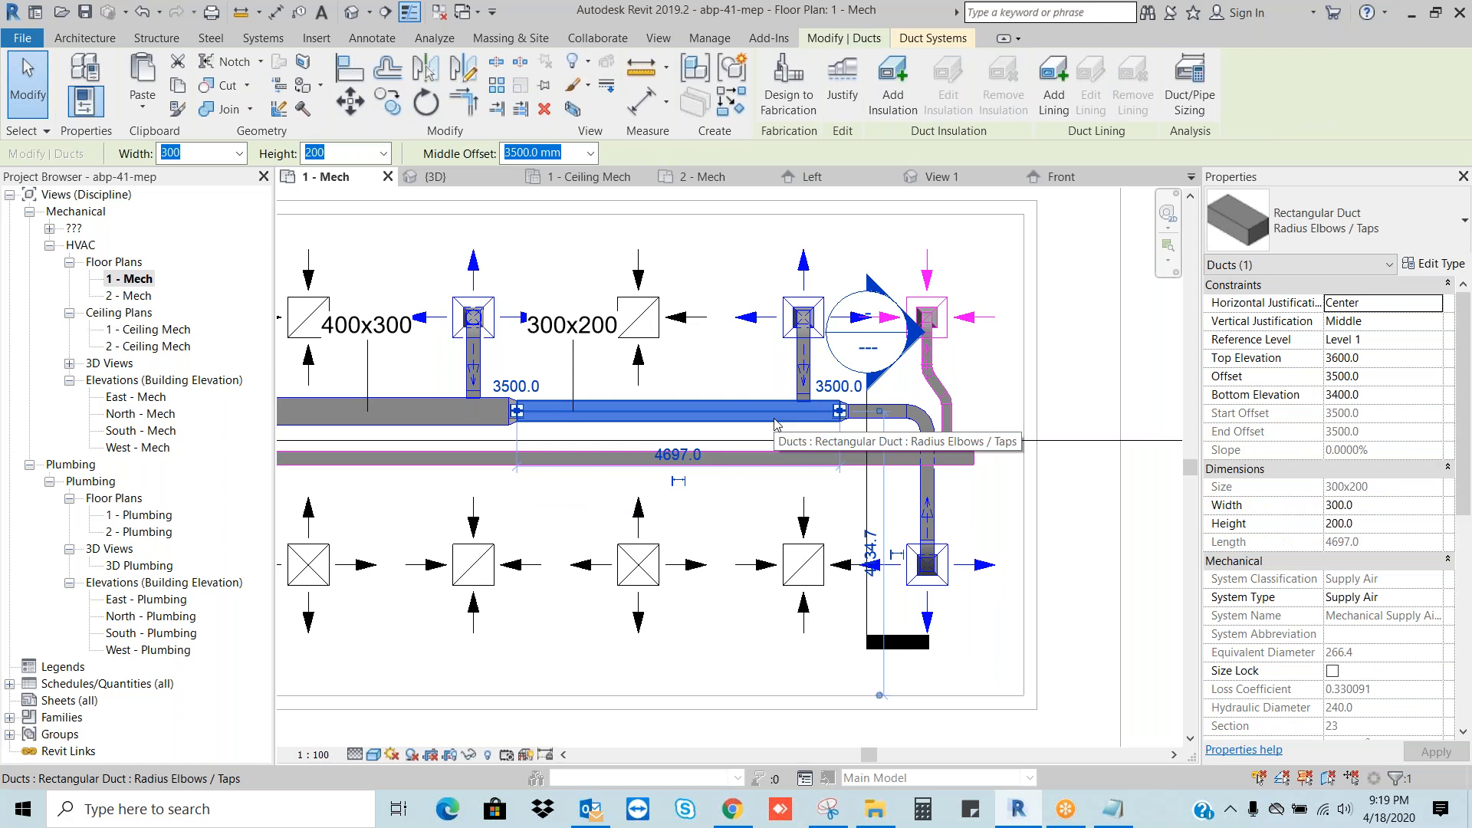
scroll(1068, 487, "down", 2)
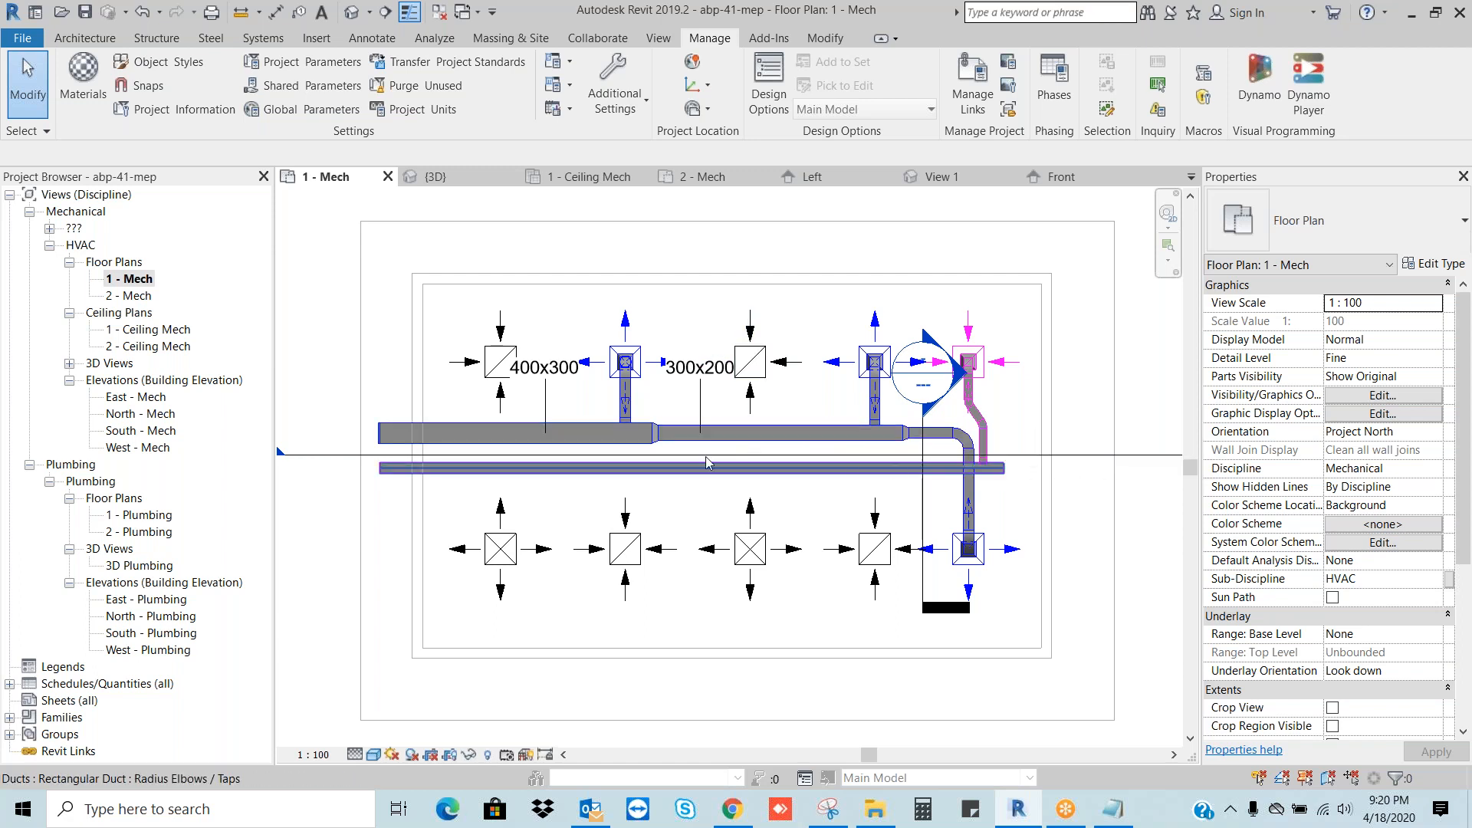
Open the default 3D view and turn off its section box to show the whole model.
scroll(545, 473, "up", 2)
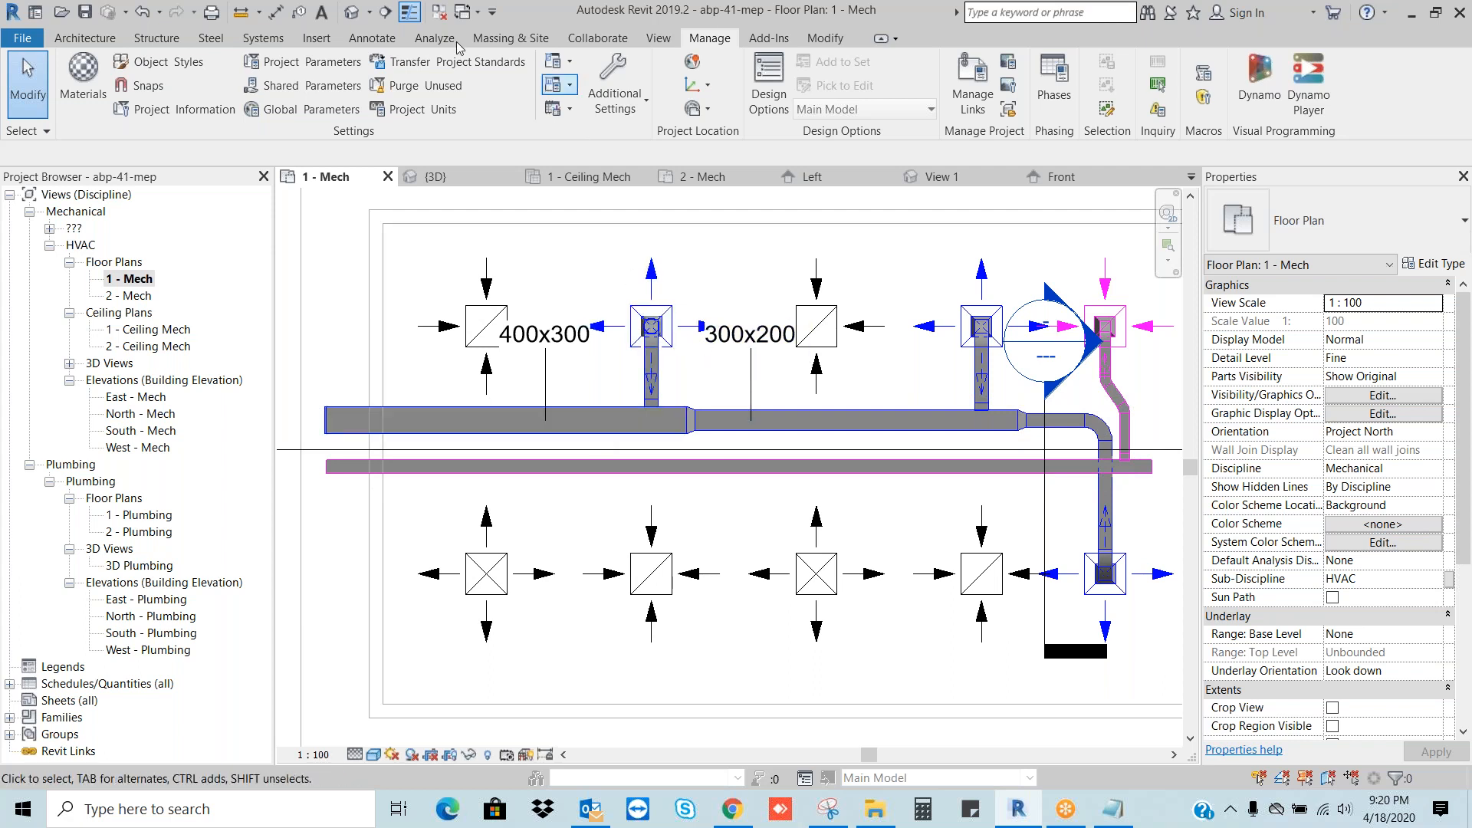
left_click(368, 13)
scroll(1004, 504, "down", 5)
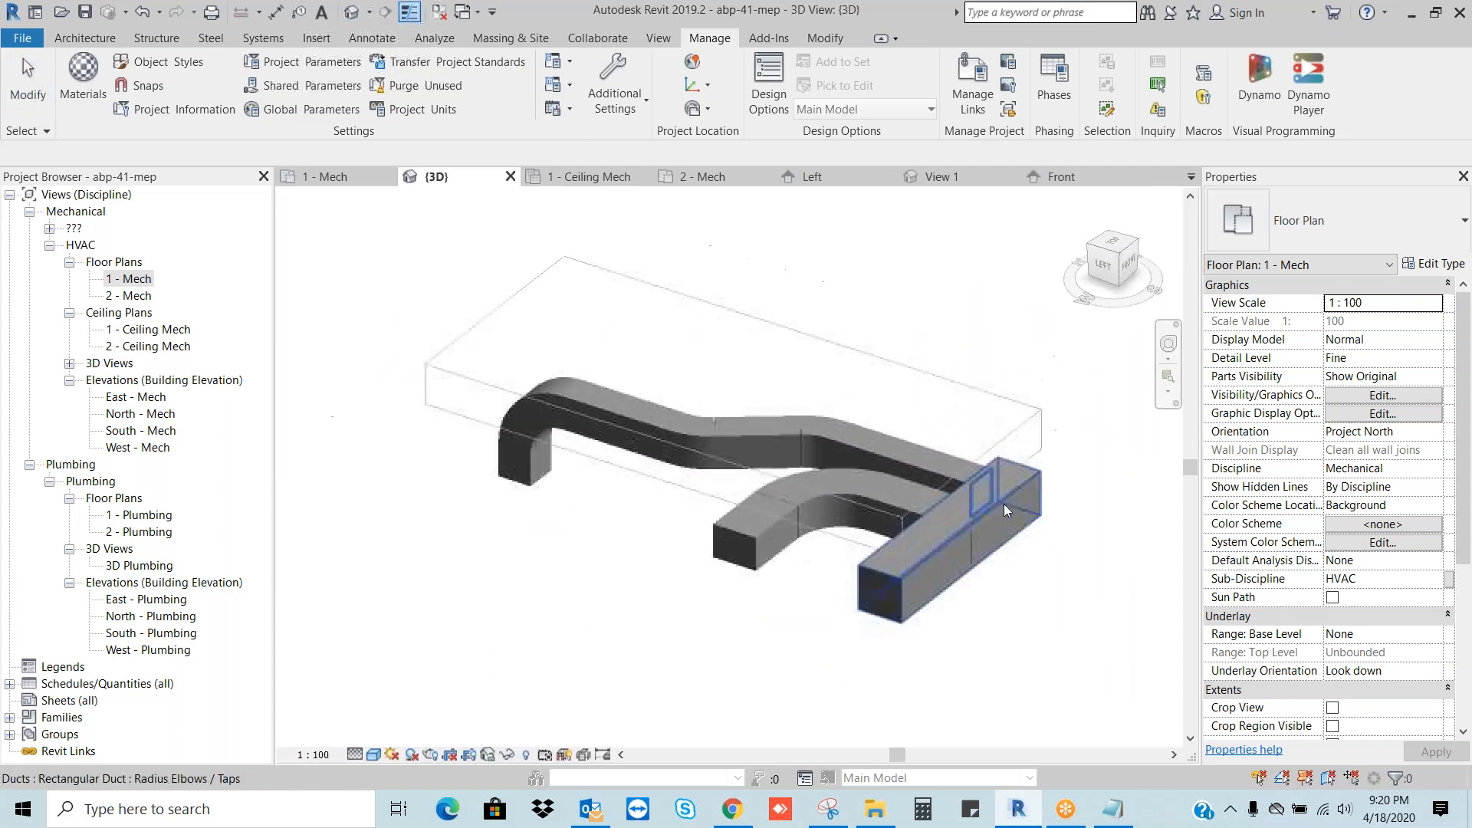
left_click(1332, 633)
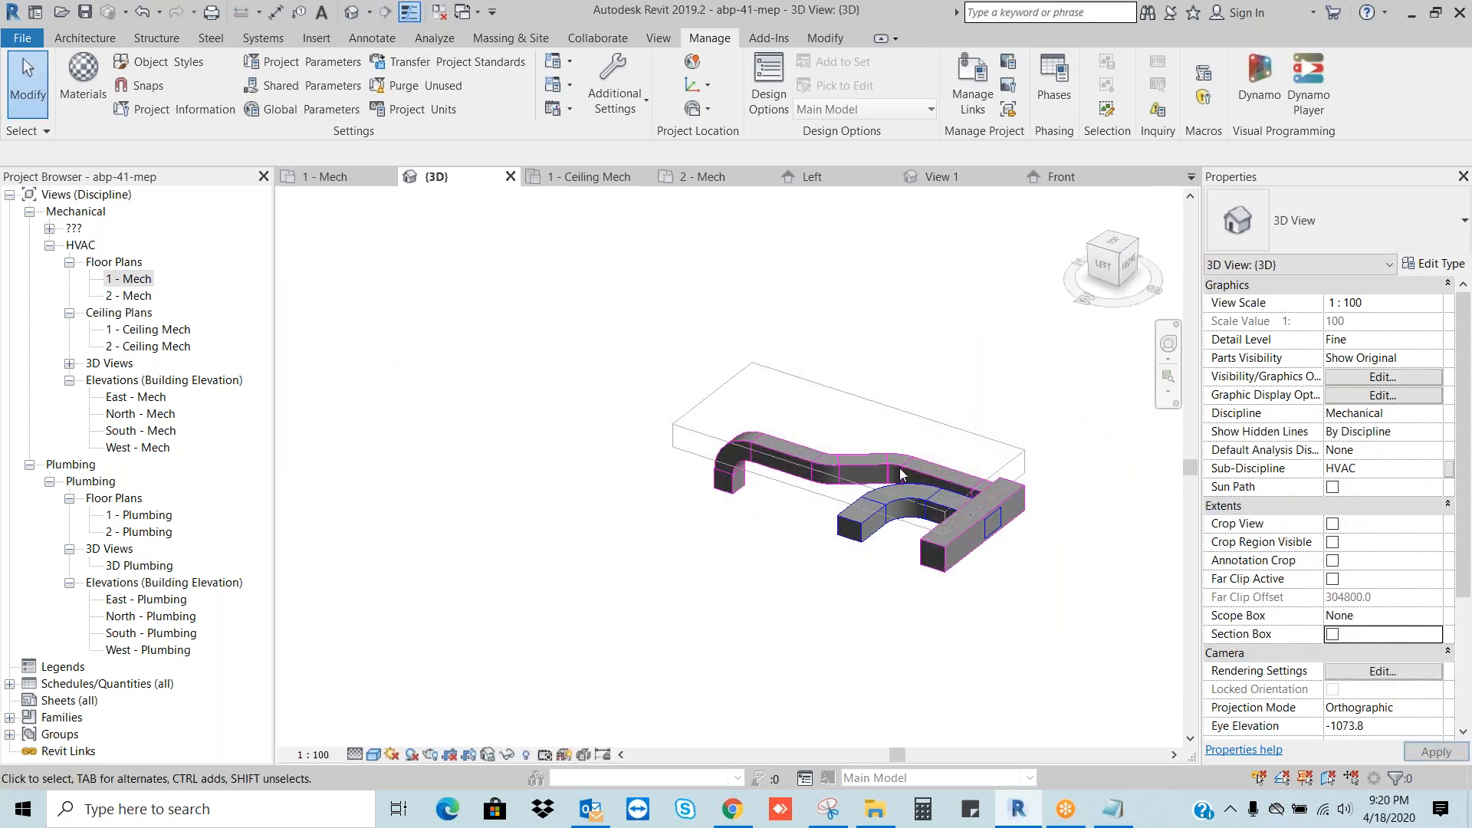
Examine the supply and return duct runs and the air handling unit in 3D, and return to the 1 - Mech floor plan.
scroll(890, 460, "down", 2)
middle_click_drag(862, 536, 989, 253)
scroll(989, 253, "down", 1)
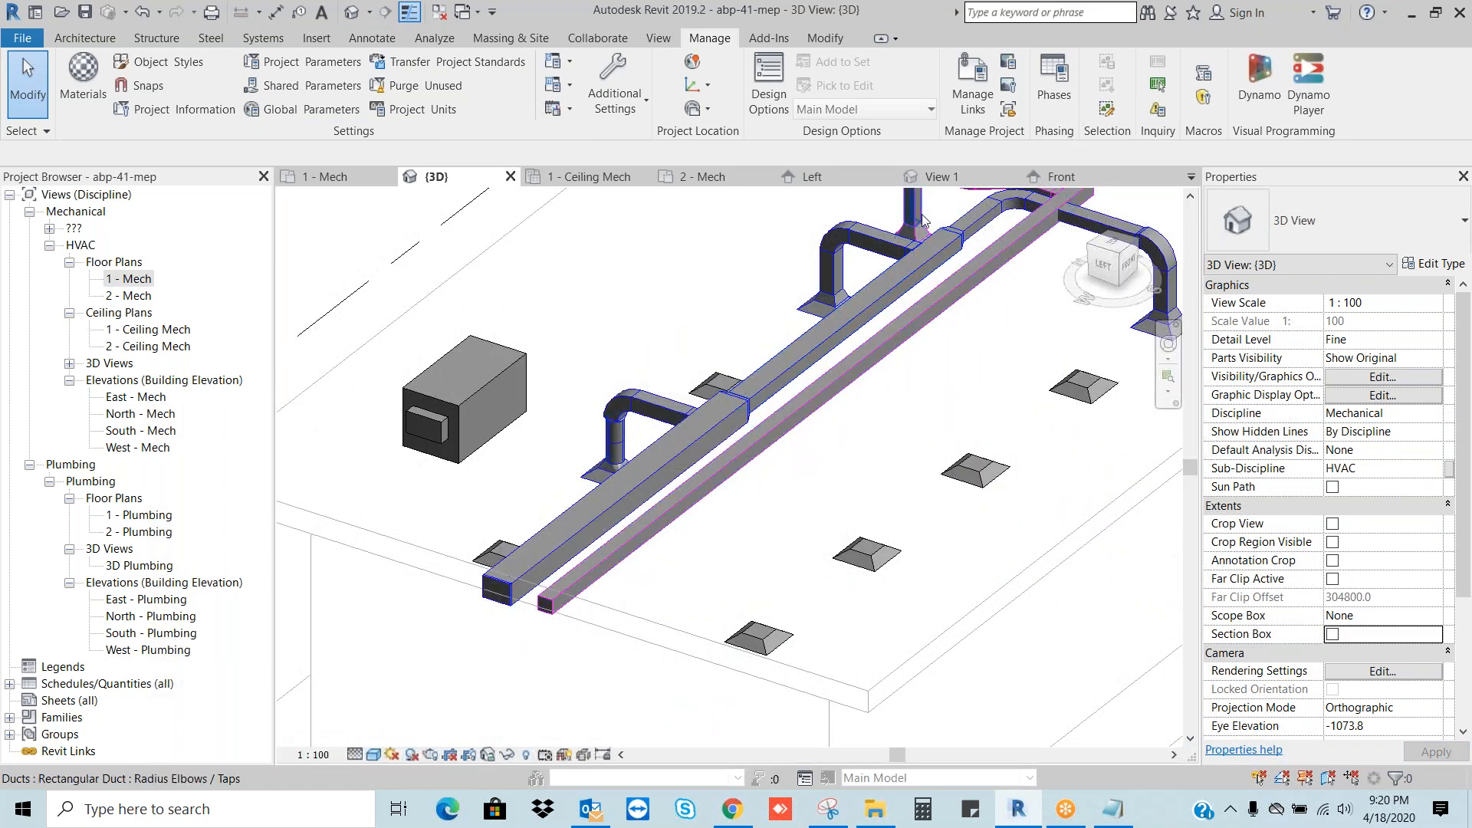
middle_click_drag(948, 217, 900, 387)
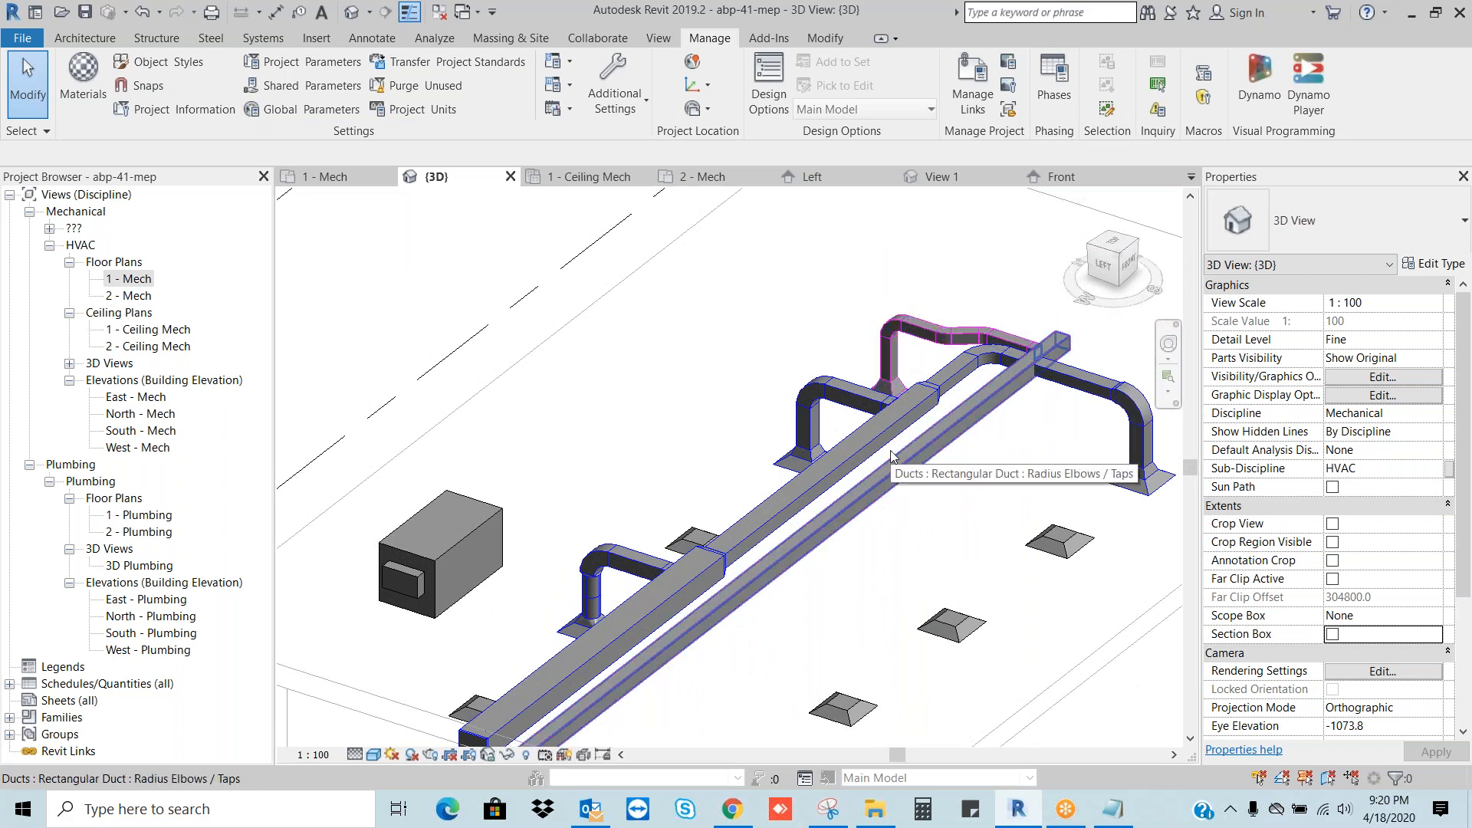
scroll(892, 455, "down", 1)
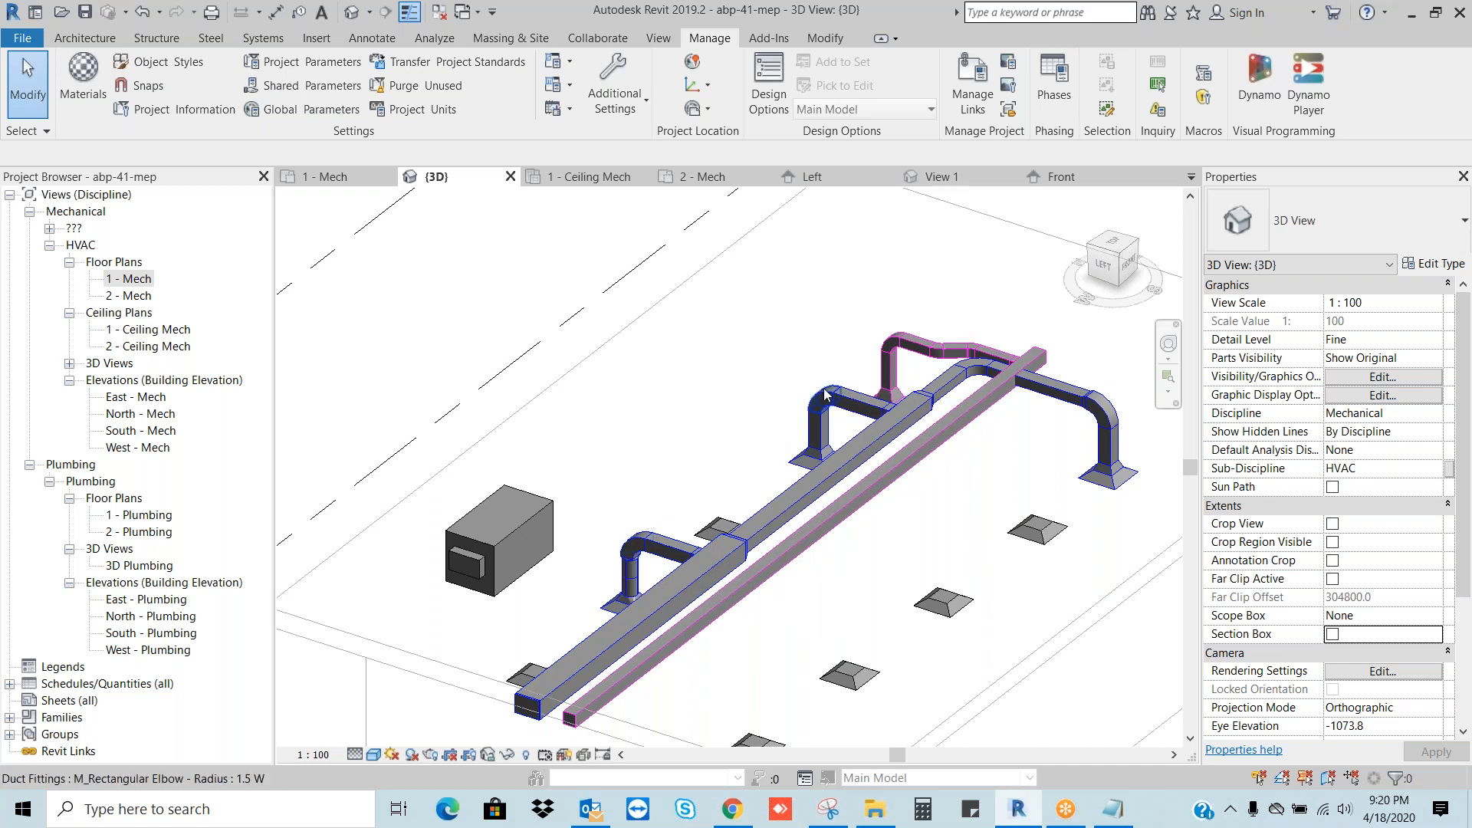
scroll(826, 393, "down", 3)
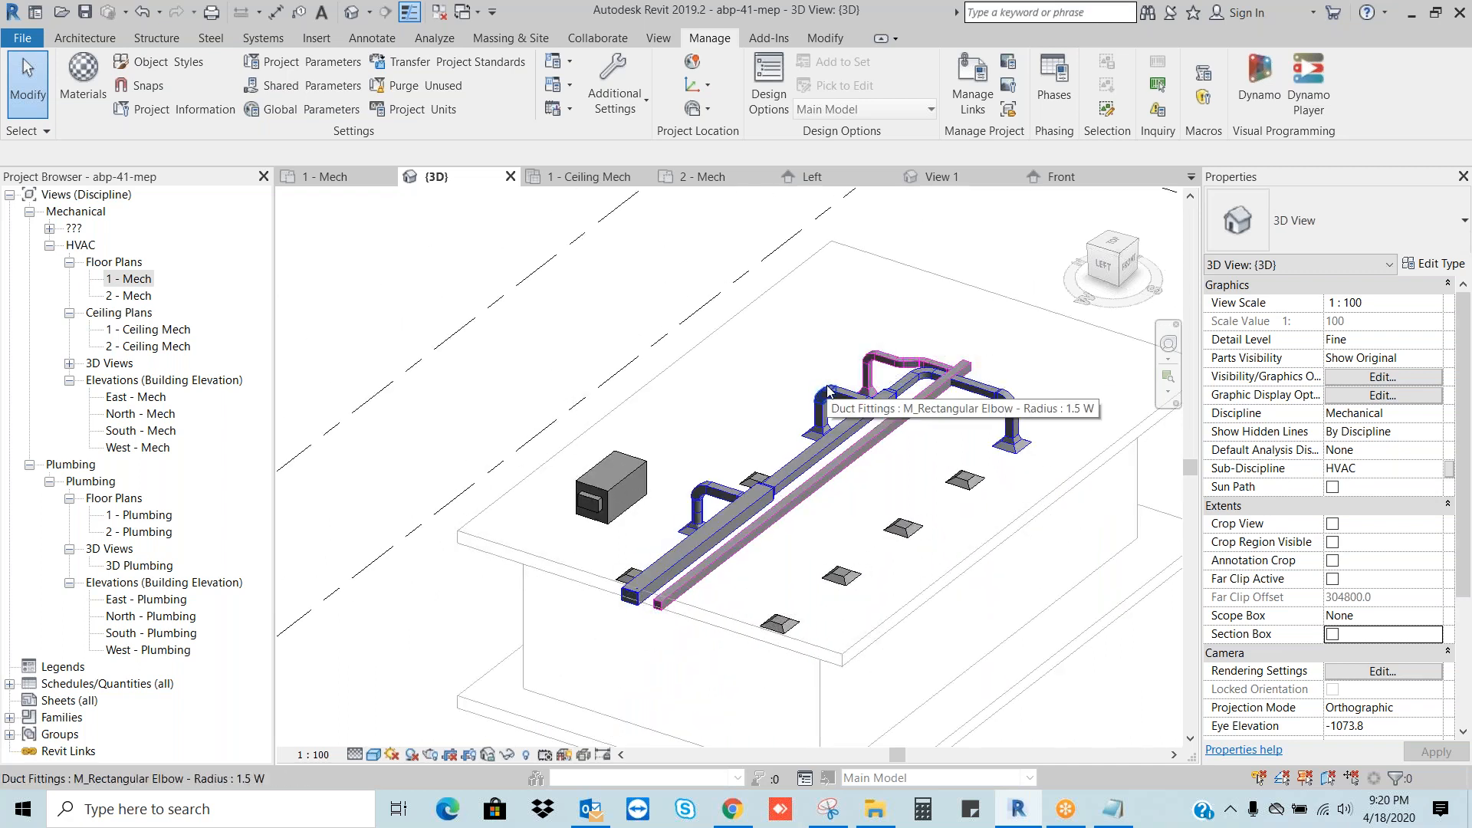
middle_click_drag(827, 392, 177, 304, "shift")
double_click(122, 281)
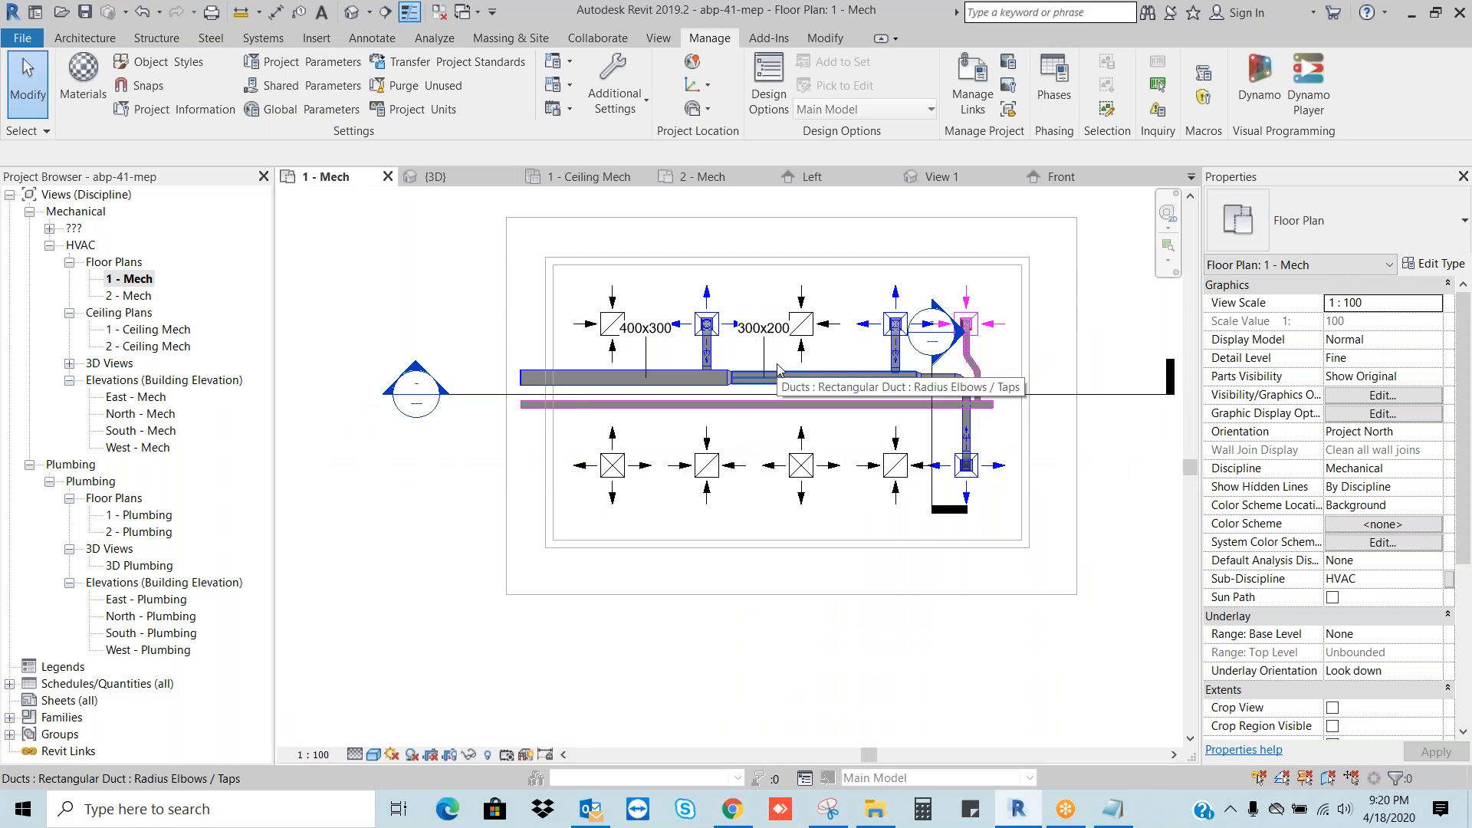
Open the lengthwise section's view from the floor plan and extend its crop region upward above Level 2.
right_click(1095, 395)
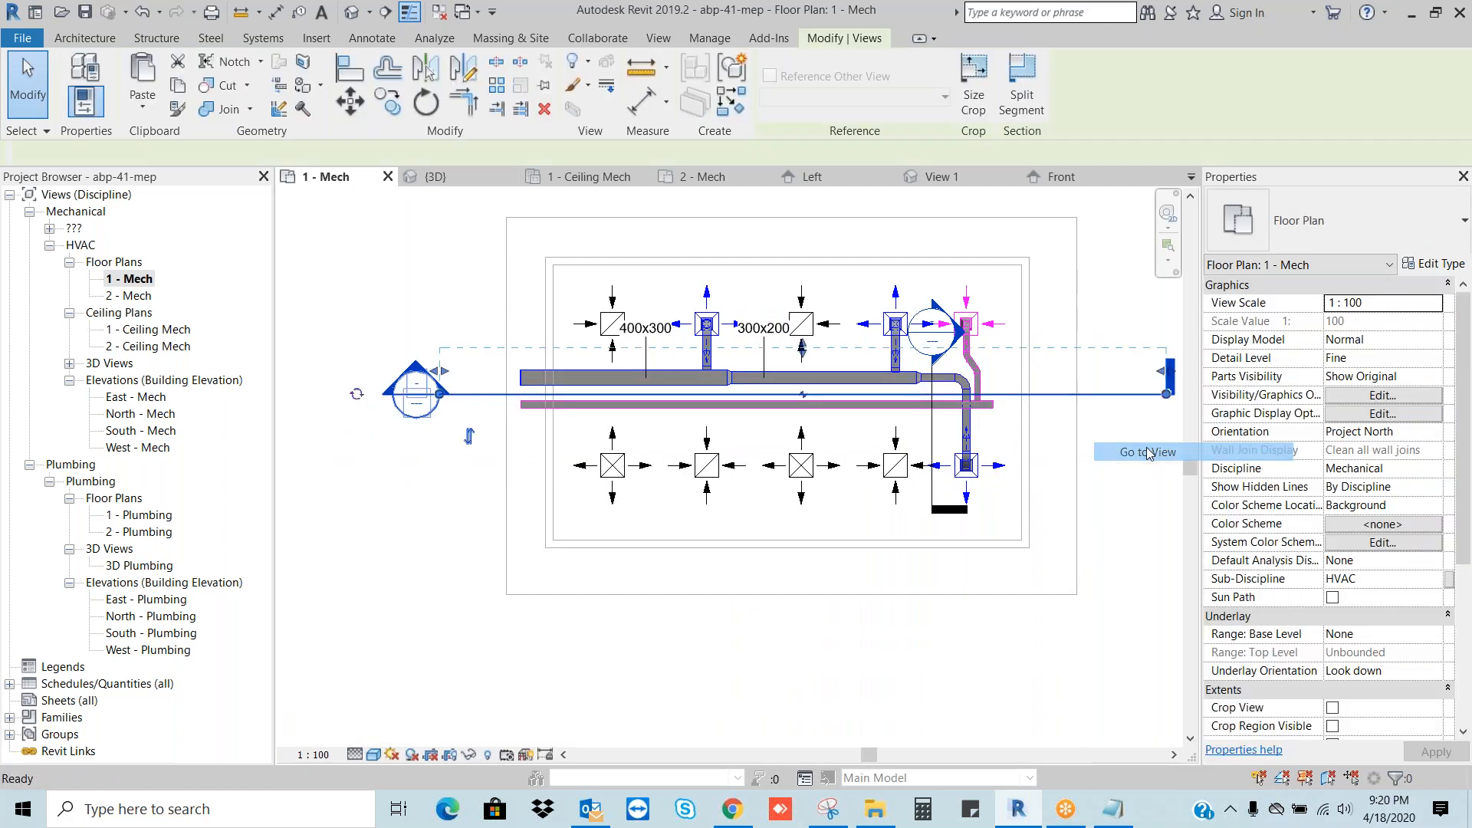
left_click(1142, 451)
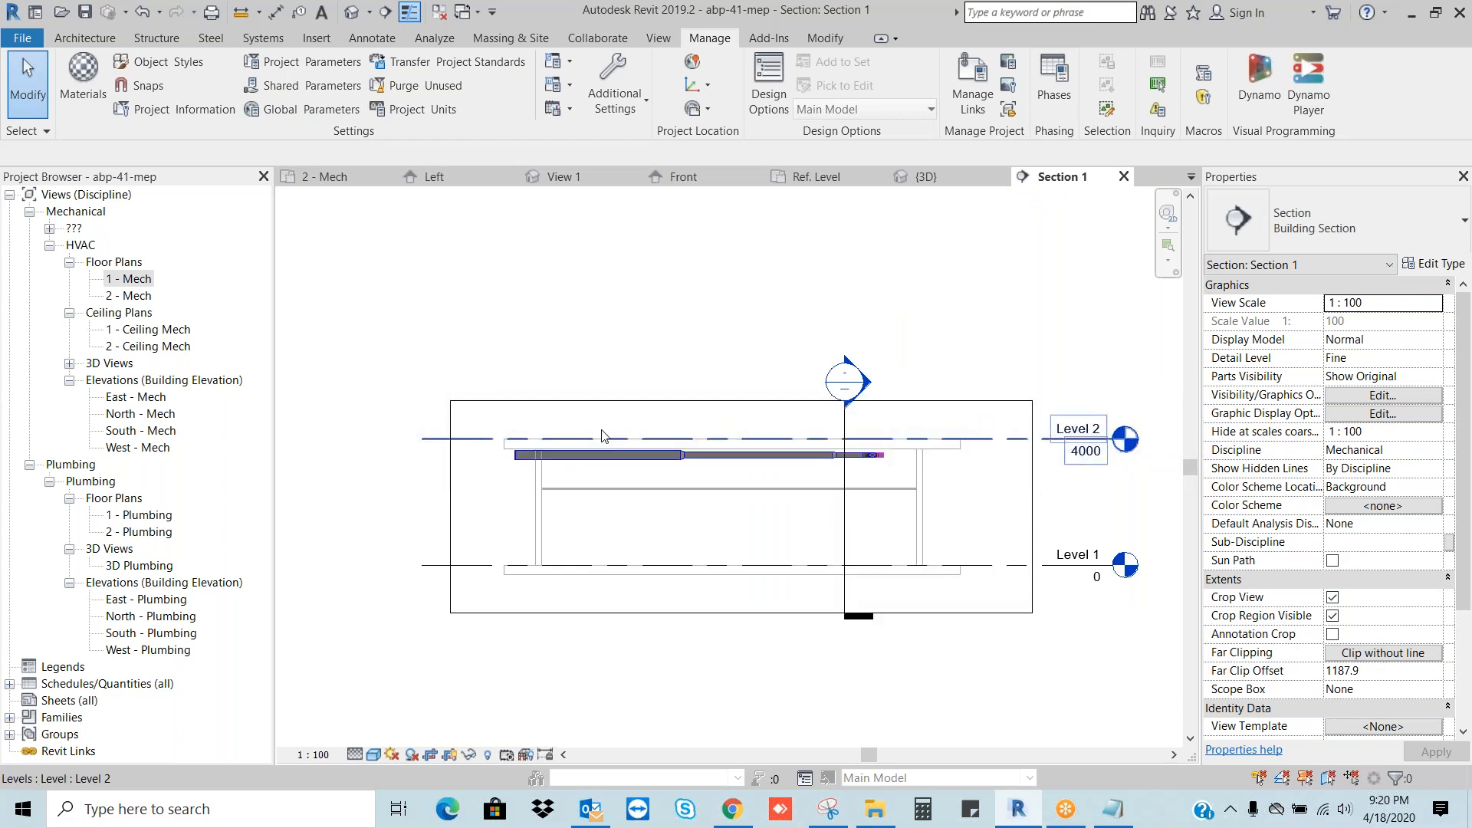
left_click(755, 403)
left_click_drag(741, 400, 741, 295)
key("Escape")
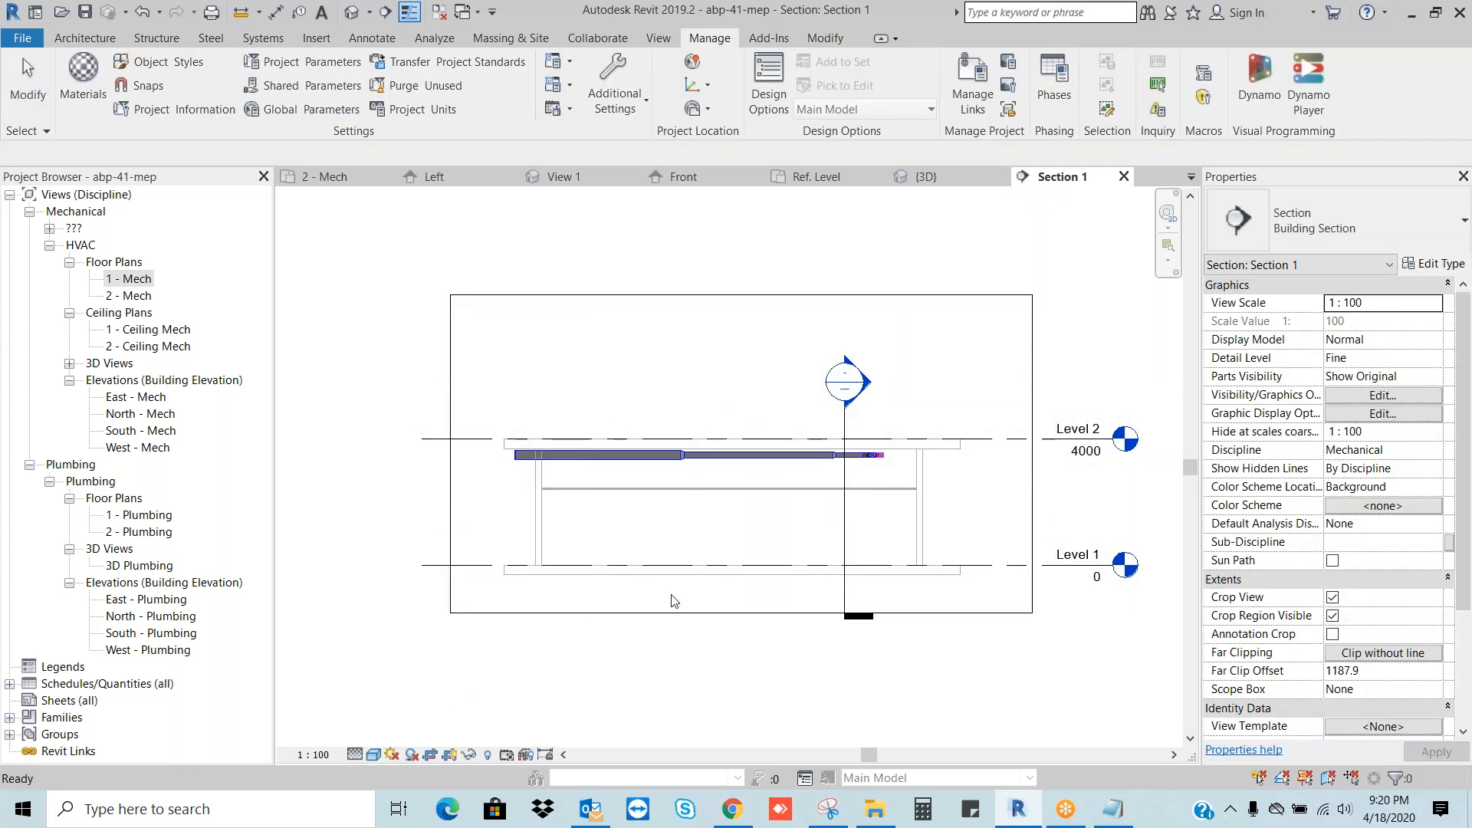
Check in Section 1's visibility and graphic overrides whether the Mechanical Equipment category is turned on.
key("v")
key("g")
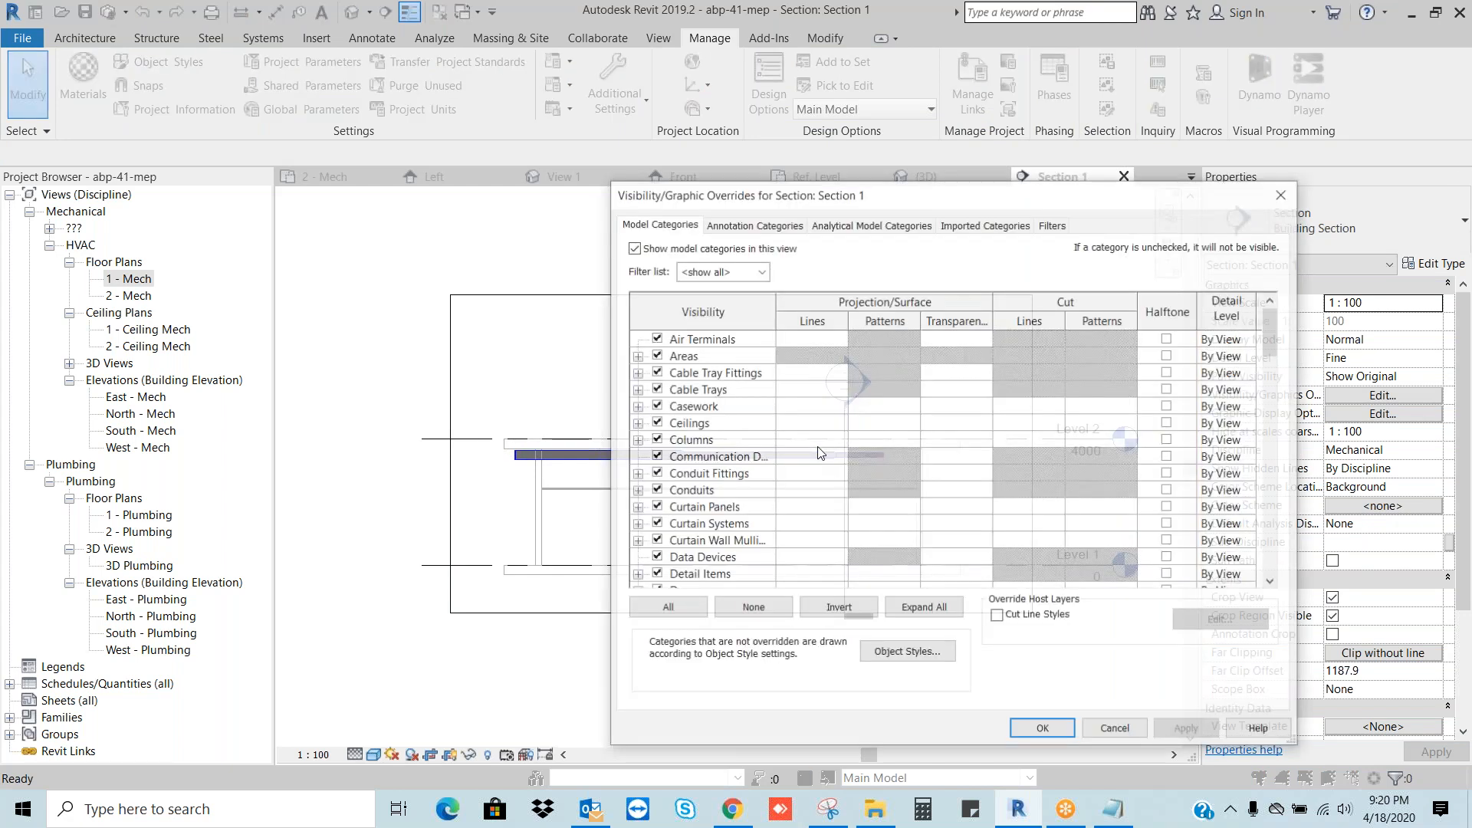
left_click(688, 458)
key("m")
scroll(780, 487, "down", 5)
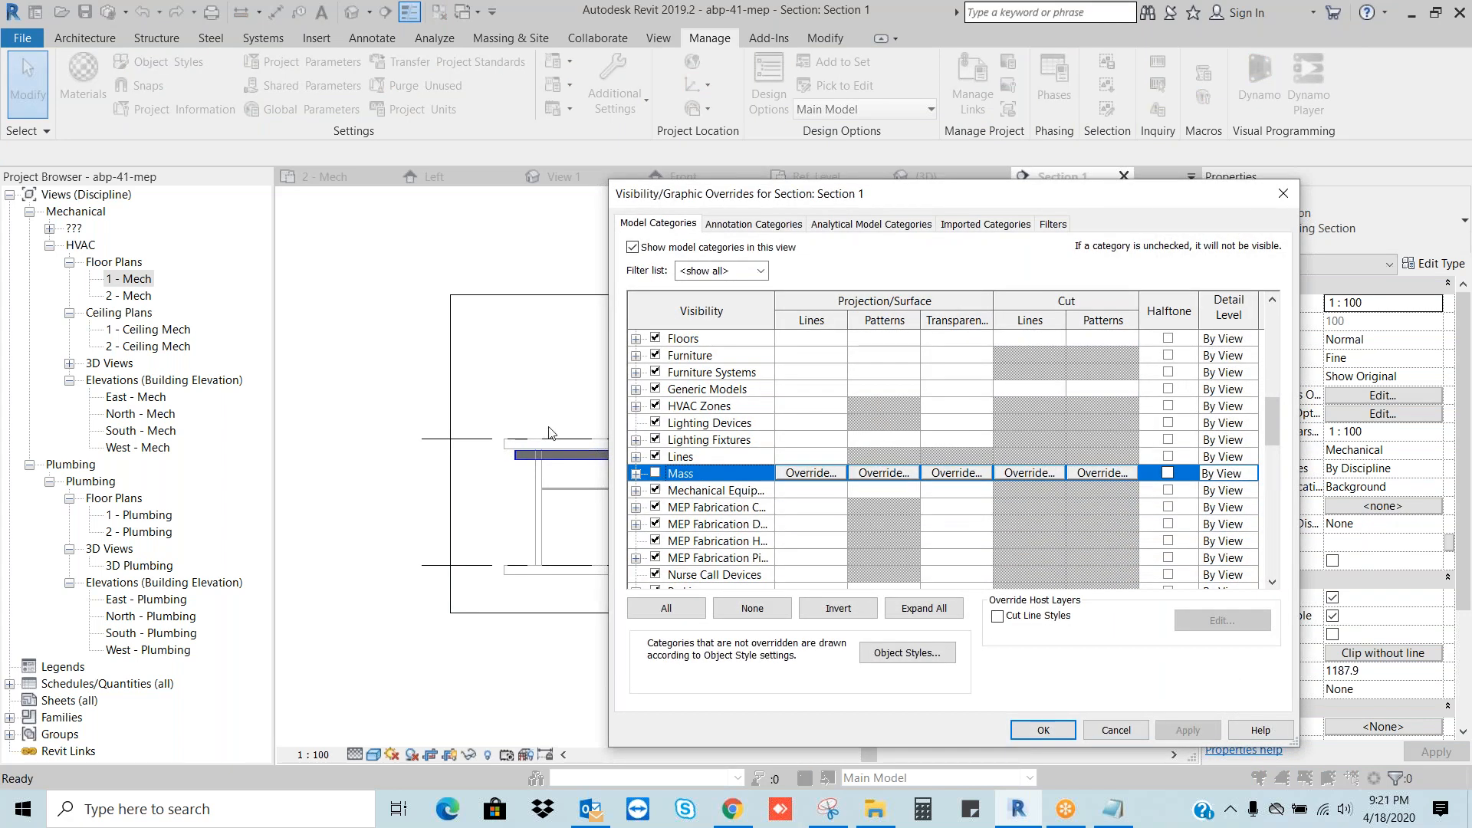
key("Return")
Extend the lengthwise section's depth in the 1 - Ceiling Mech plan to a far clip offset of about 5232 mm, and open Section 1.
left_click(352, 11)
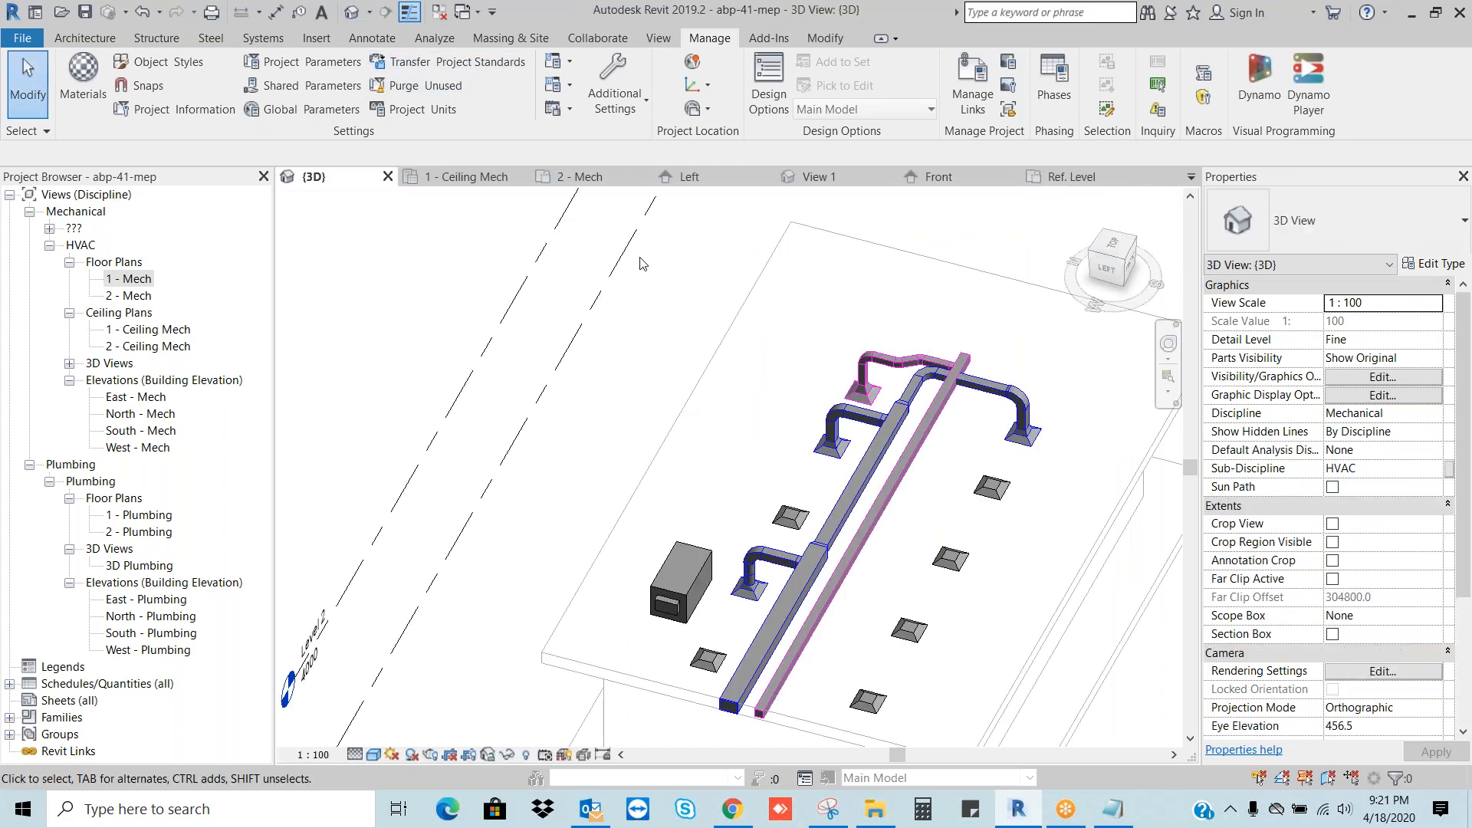
scroll(664, 498, "down", 3)
key("ctrl+Tab")
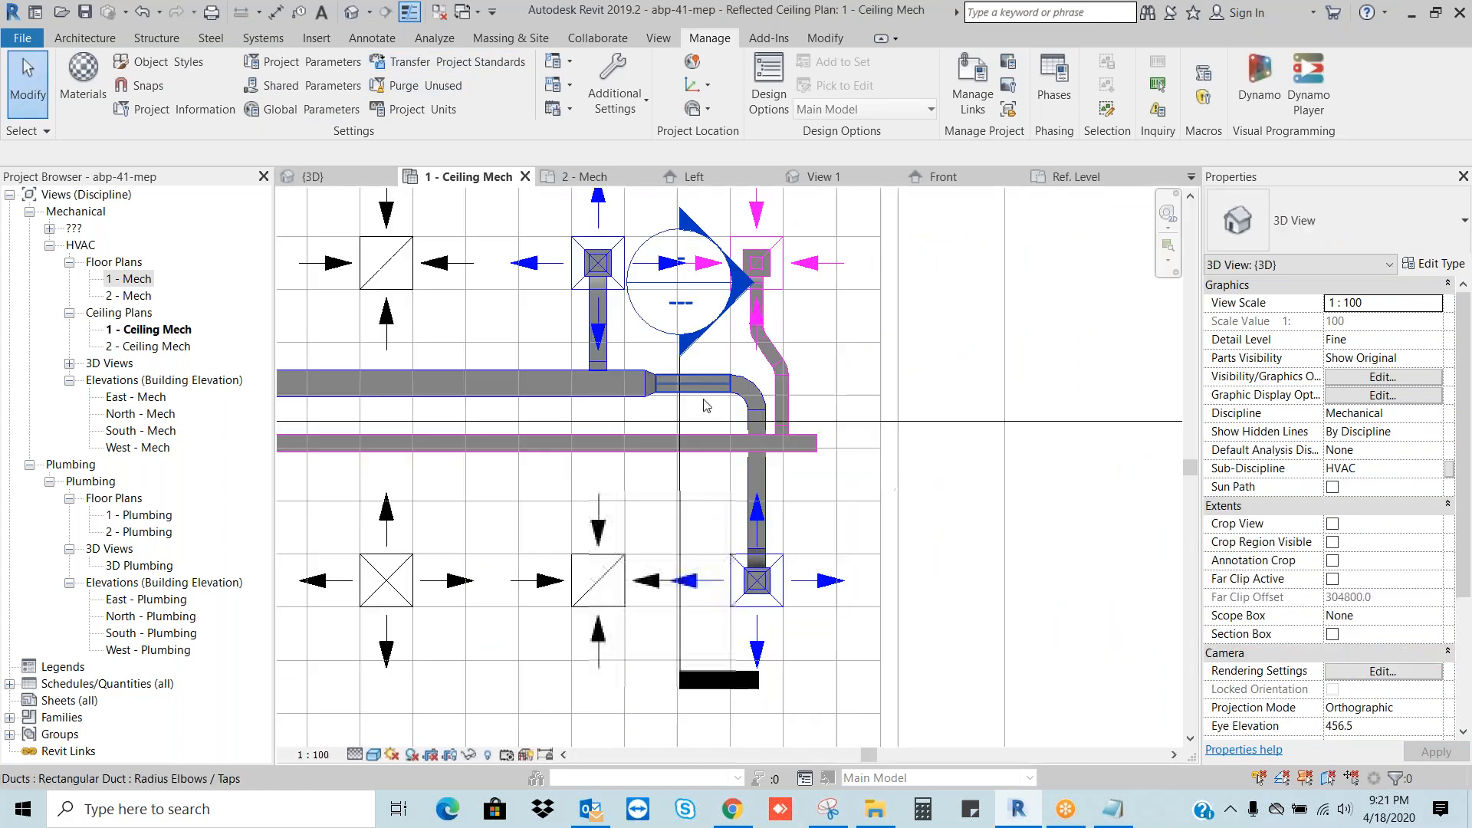
scroll(1089, 455, "down", 3)
left_click(1093, 436)
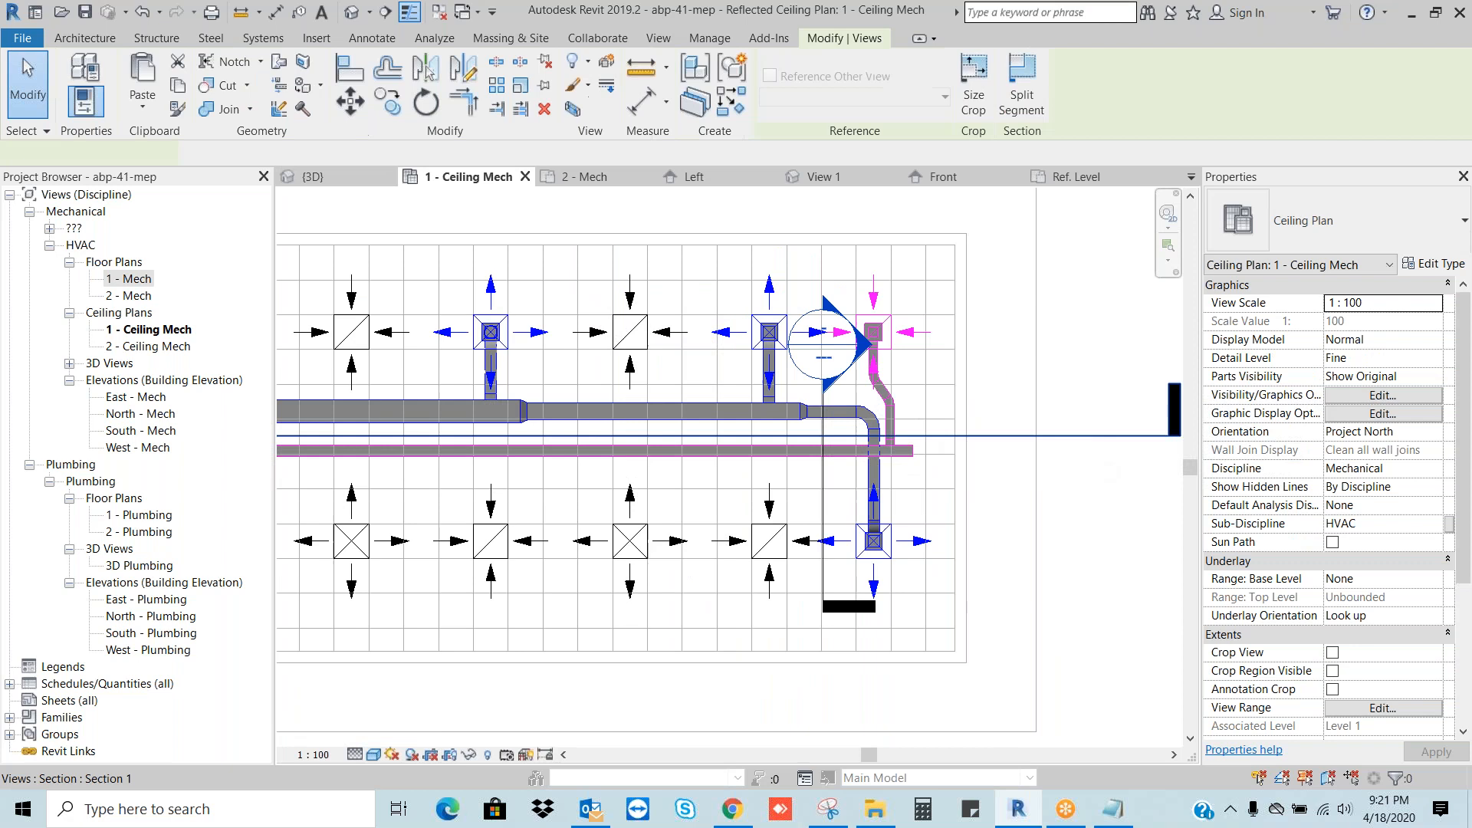
scroll(1094, 439, "down", 4)
left_click_drag(828, 398, 809, 263)
right_click(1093, 438)
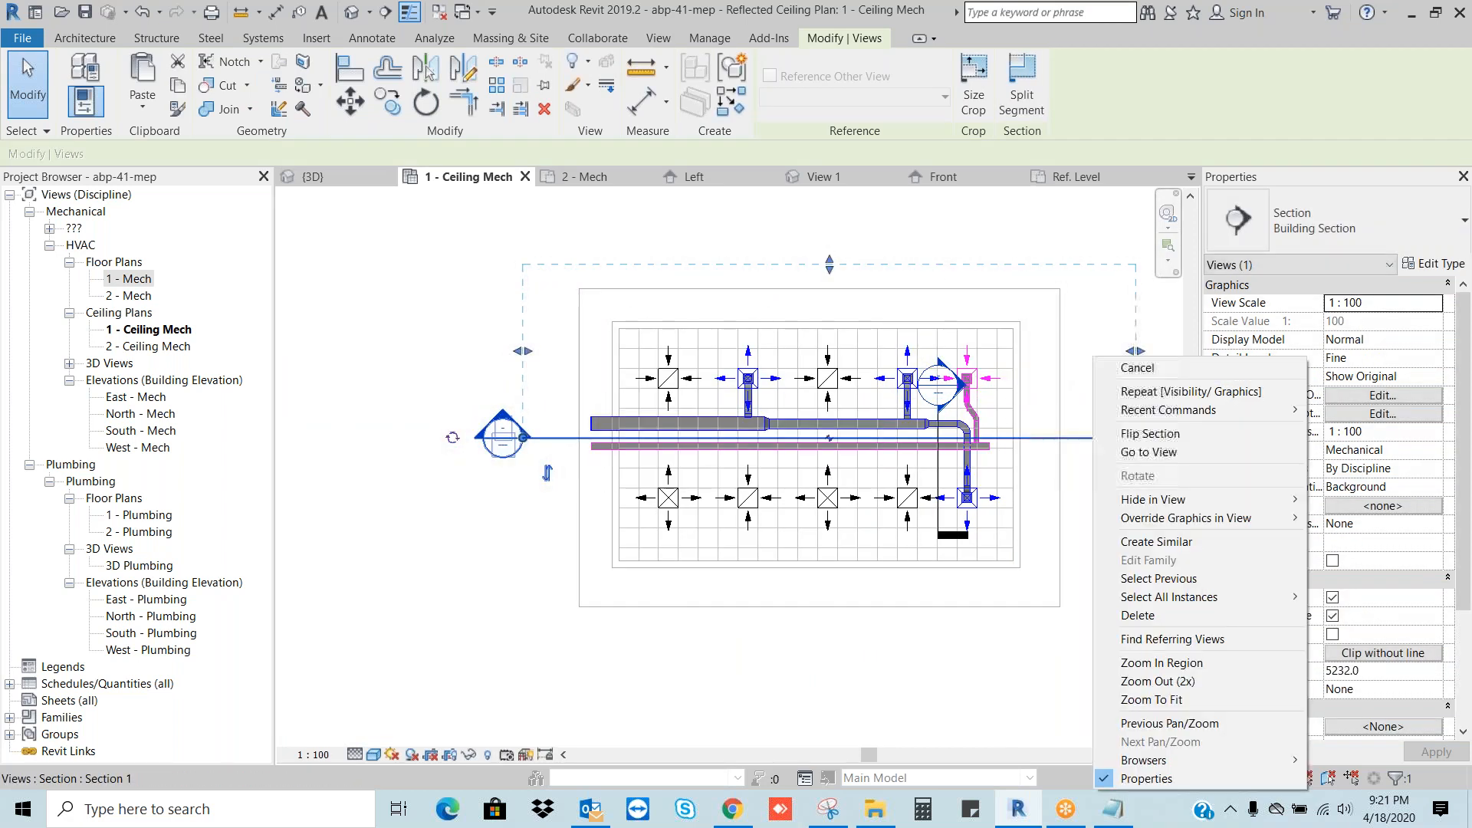
left_click(1159, 453)
Add an aligned dimension between the underside of the Level 2 floor slab and the top of the supply main.
scroll(513, 469, "up", 6)
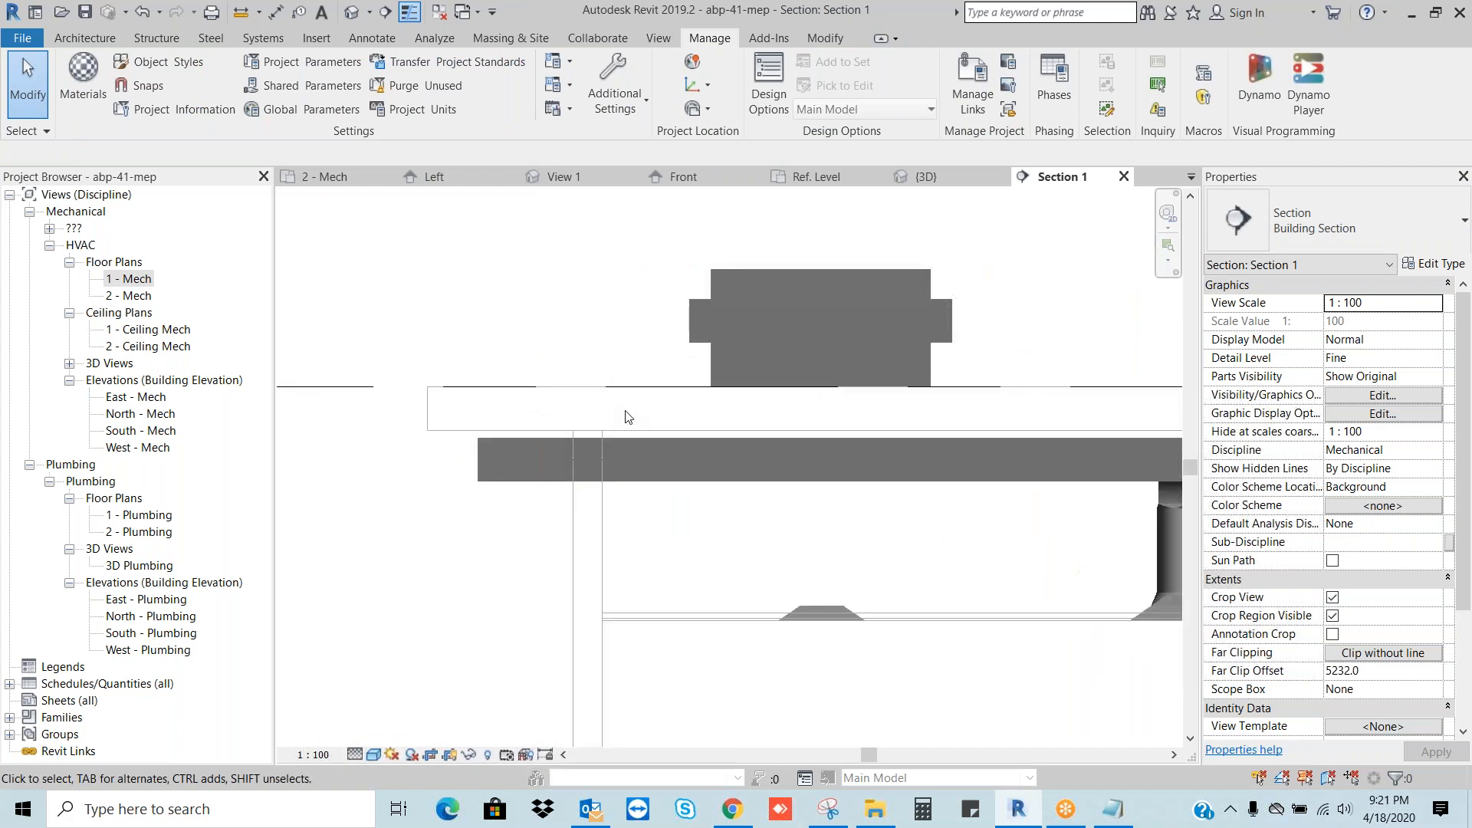
scroll(607, 452, "up", 5)
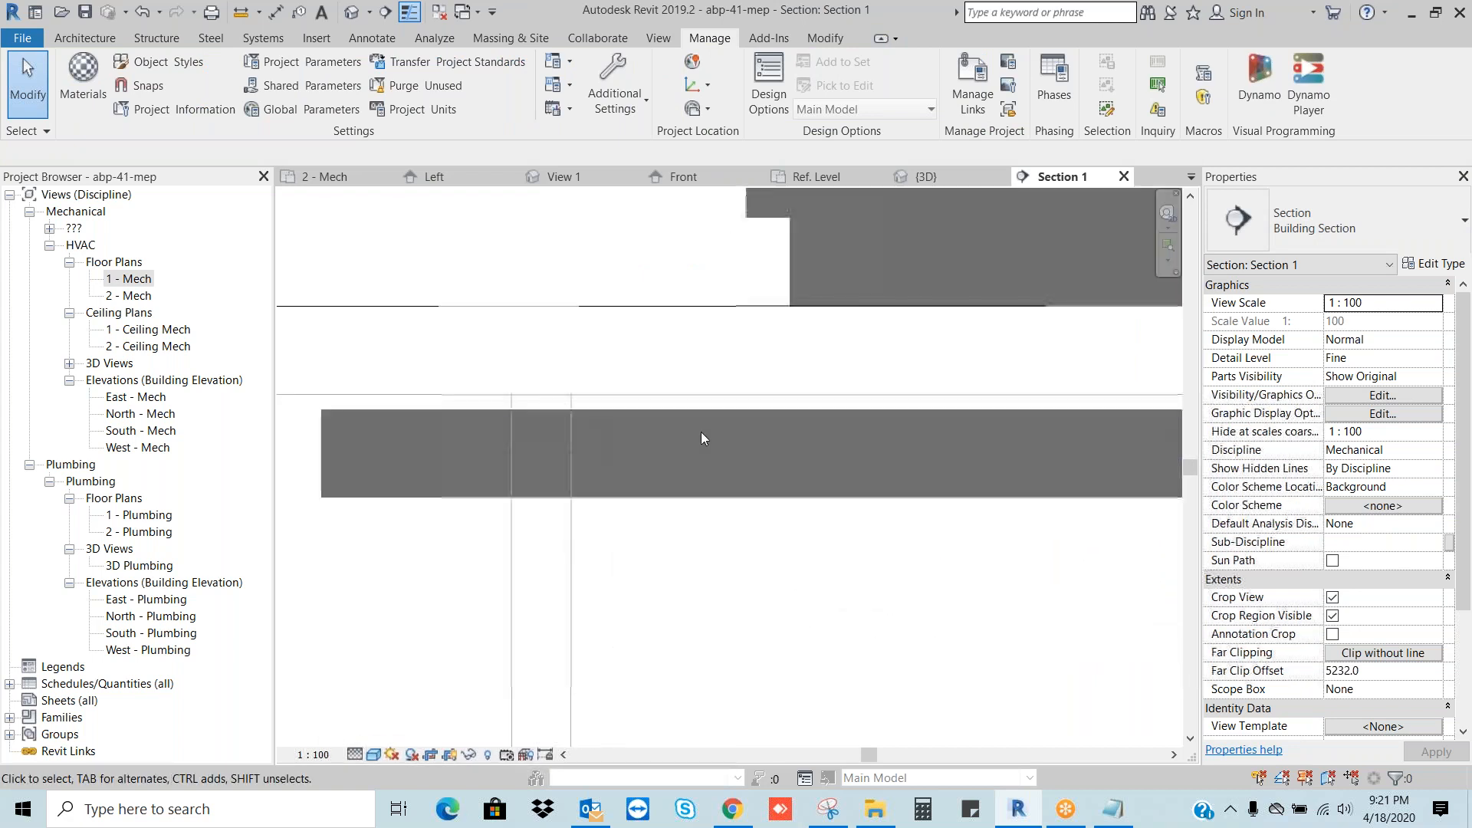
scroll(785, 542, "down", 2)
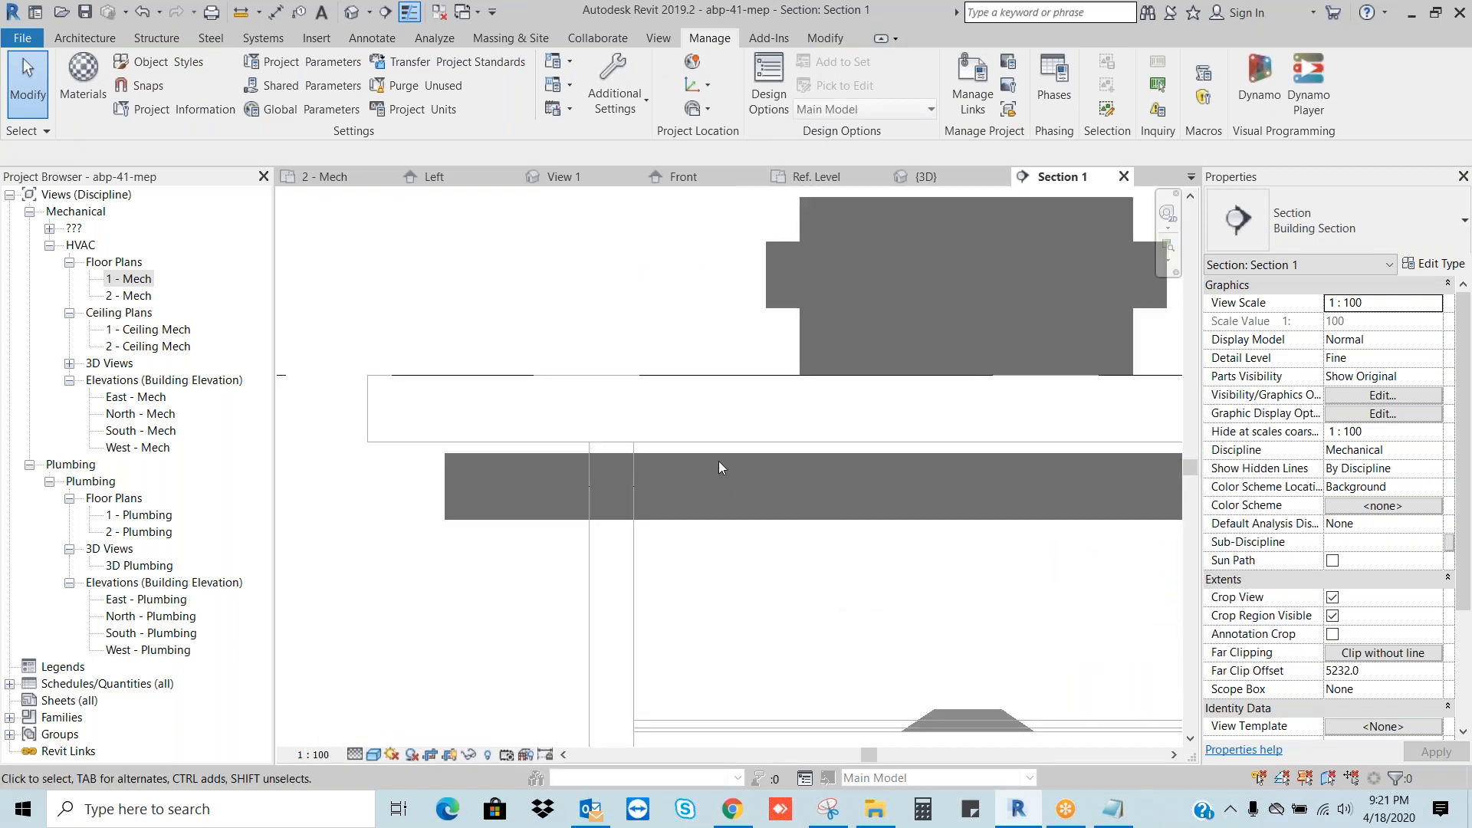
scroll(693, 456, "up", 1)
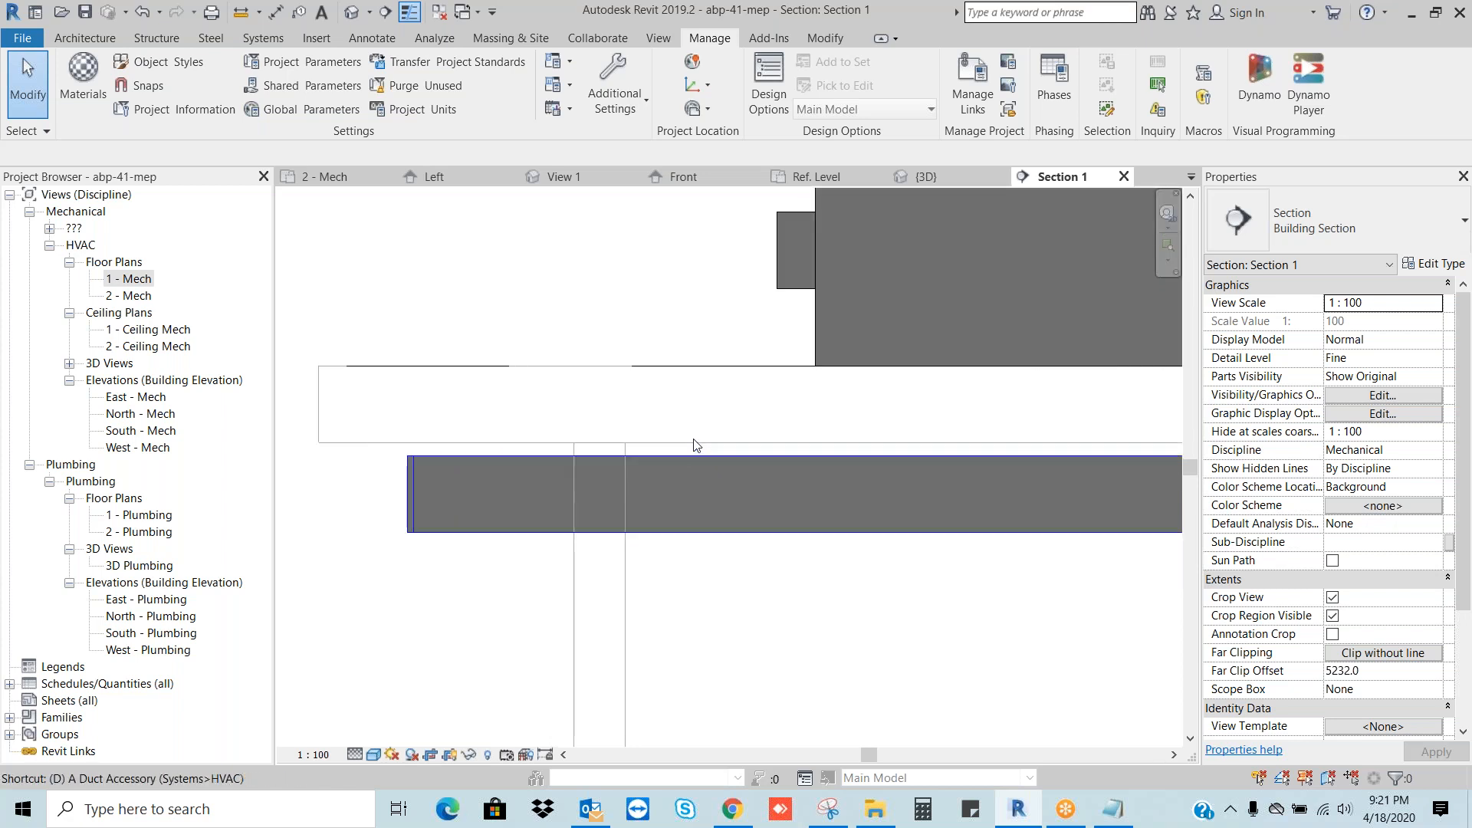
key("i")
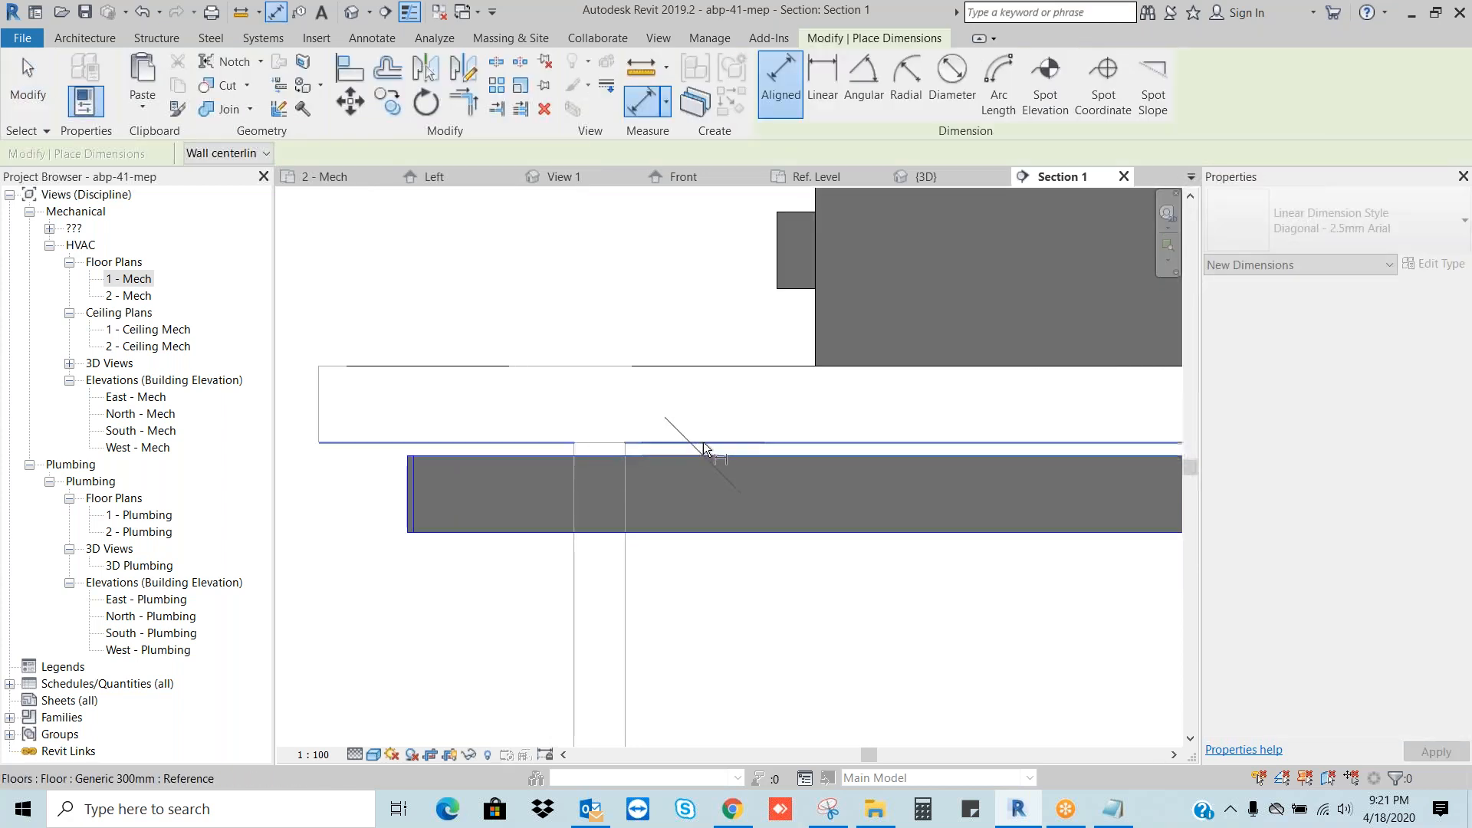
scroll(705, 448, "down", 3)
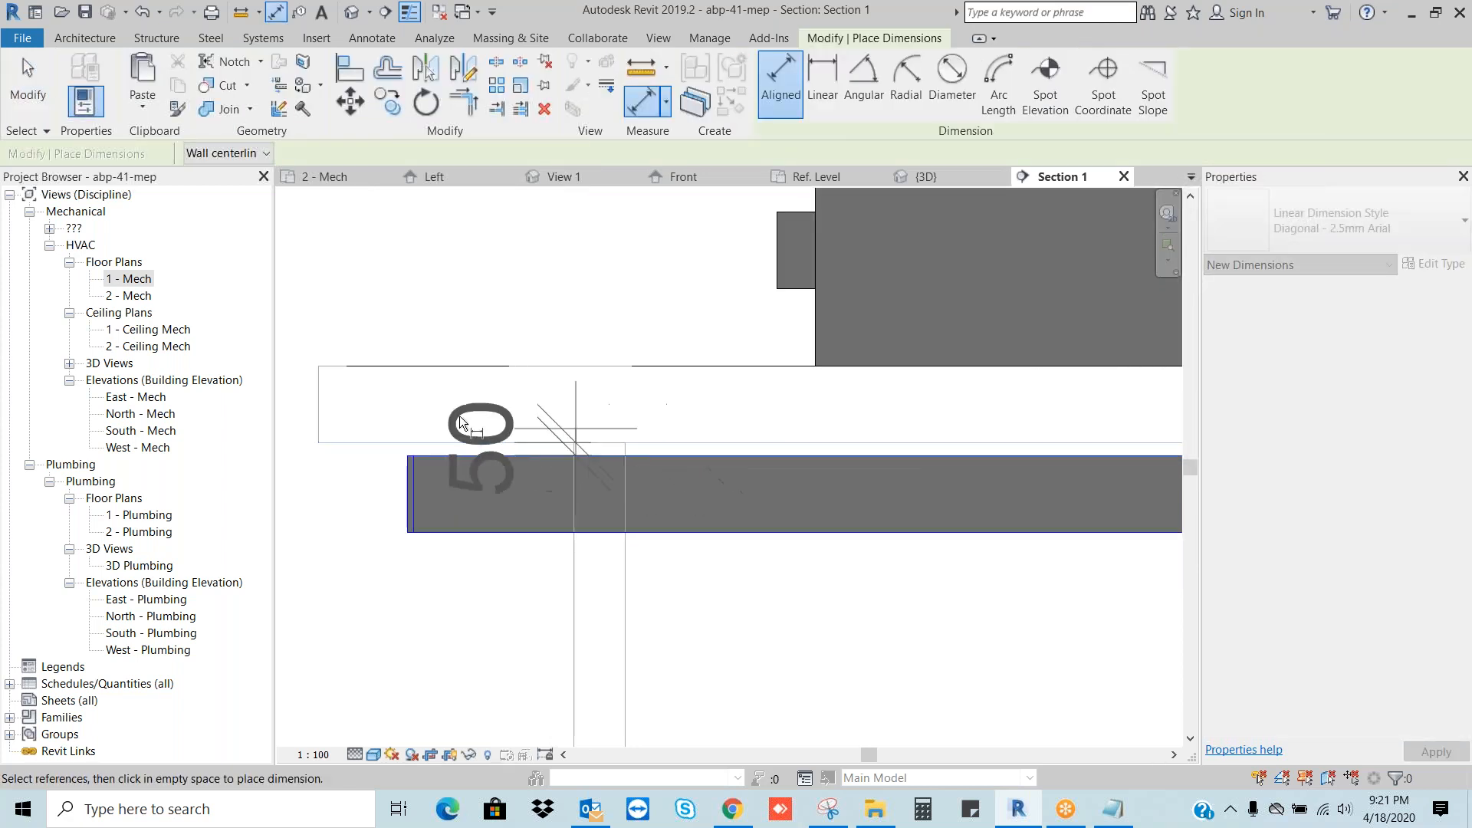
left_click(466, 354)
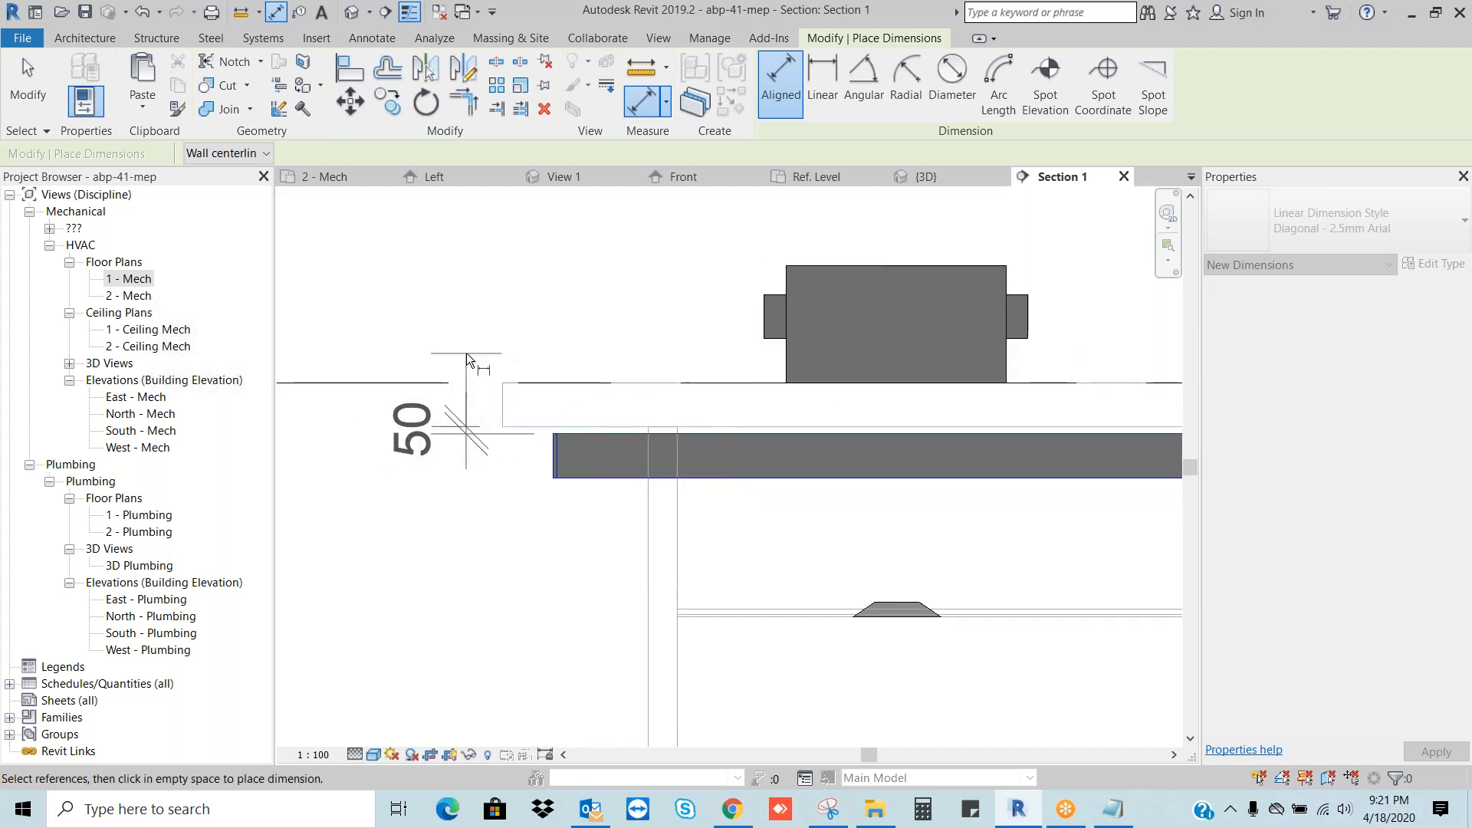
key("Escape")
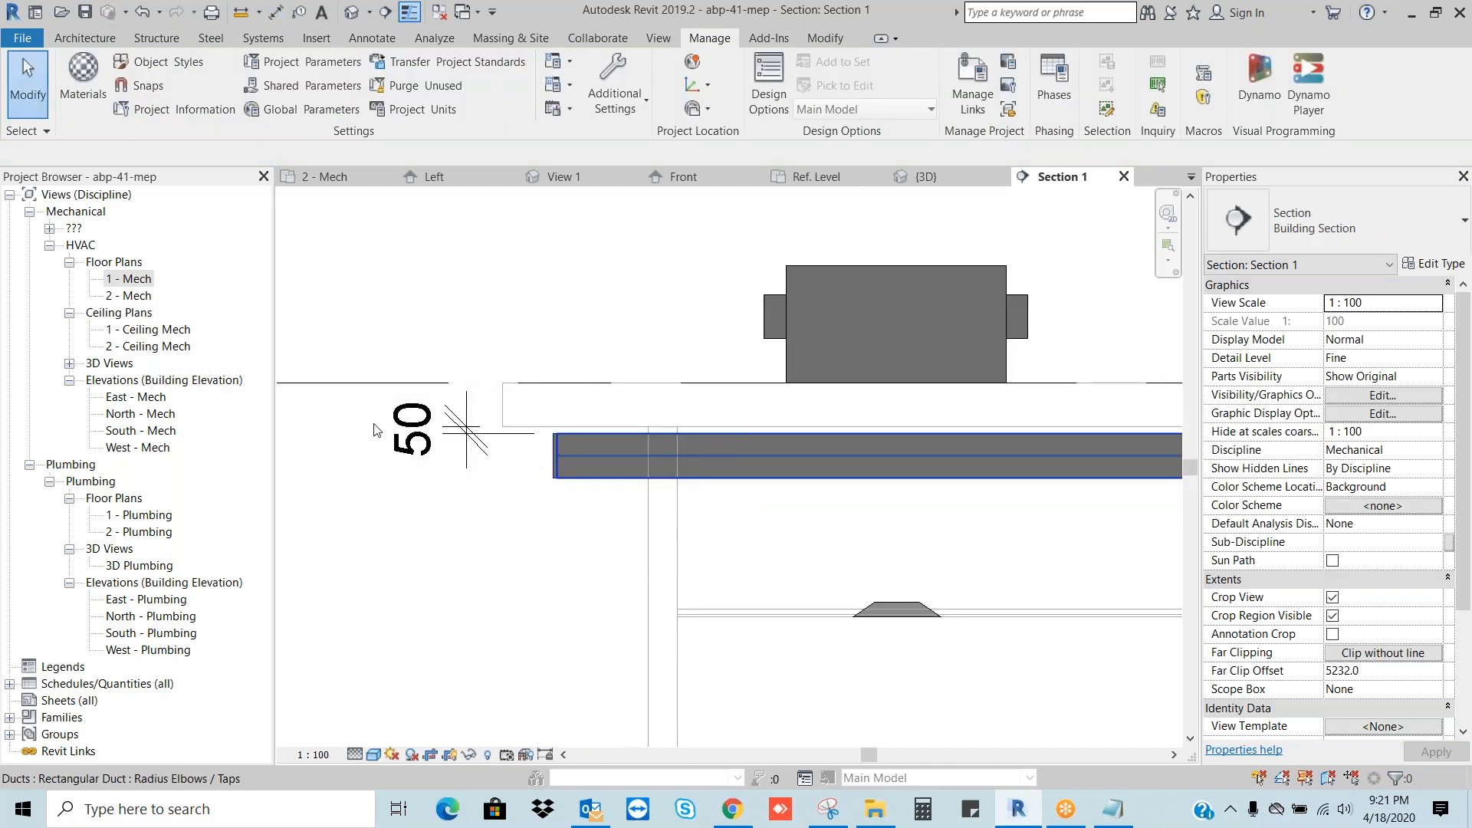
Set the clearance between the Level 2 floor slab and the 400x300 supply duct to 100 mm.
left_click(460, 431)
scroll(464, 428, "up", 2)
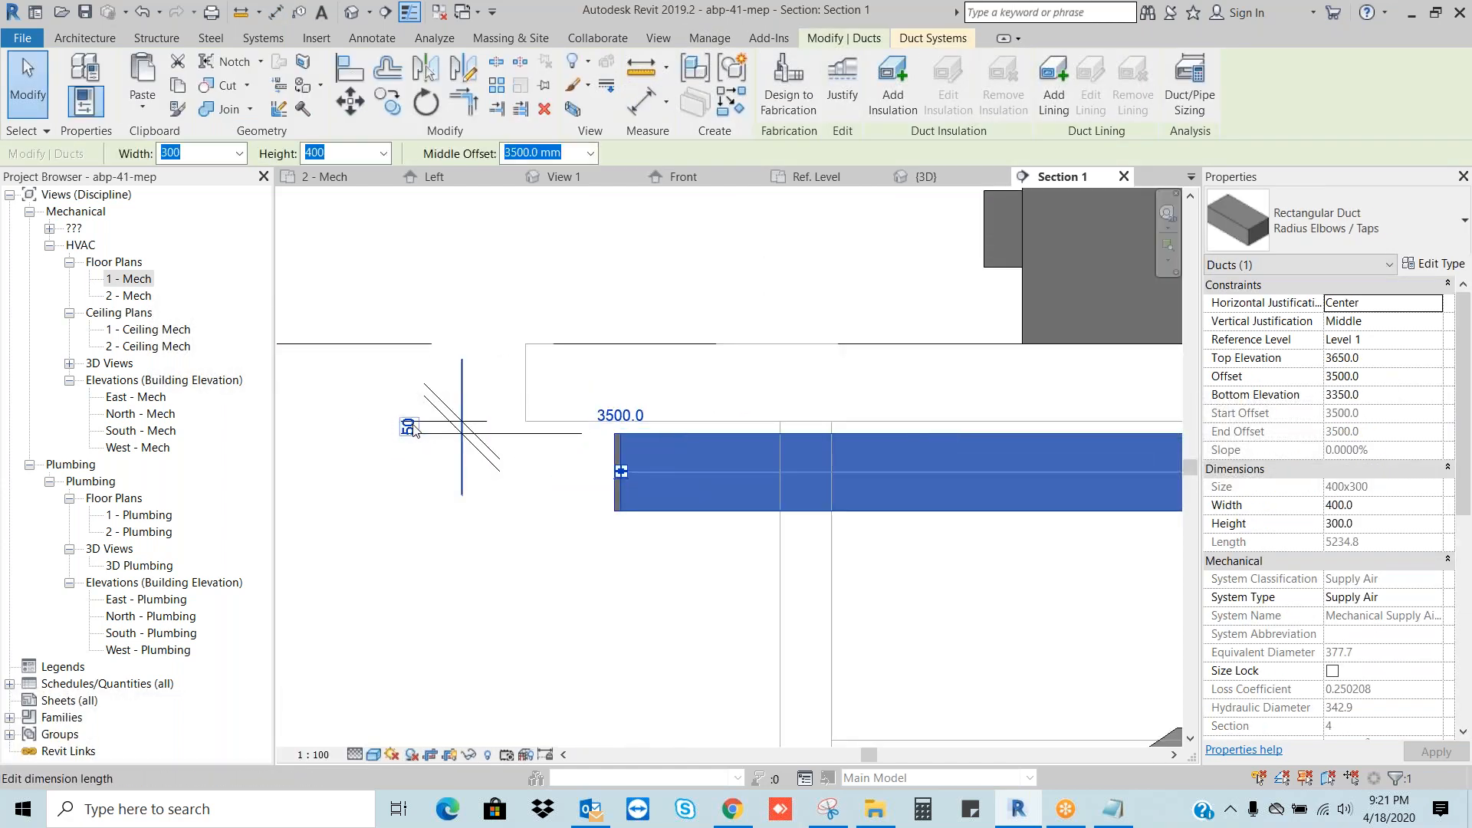
left_click(406, 425)
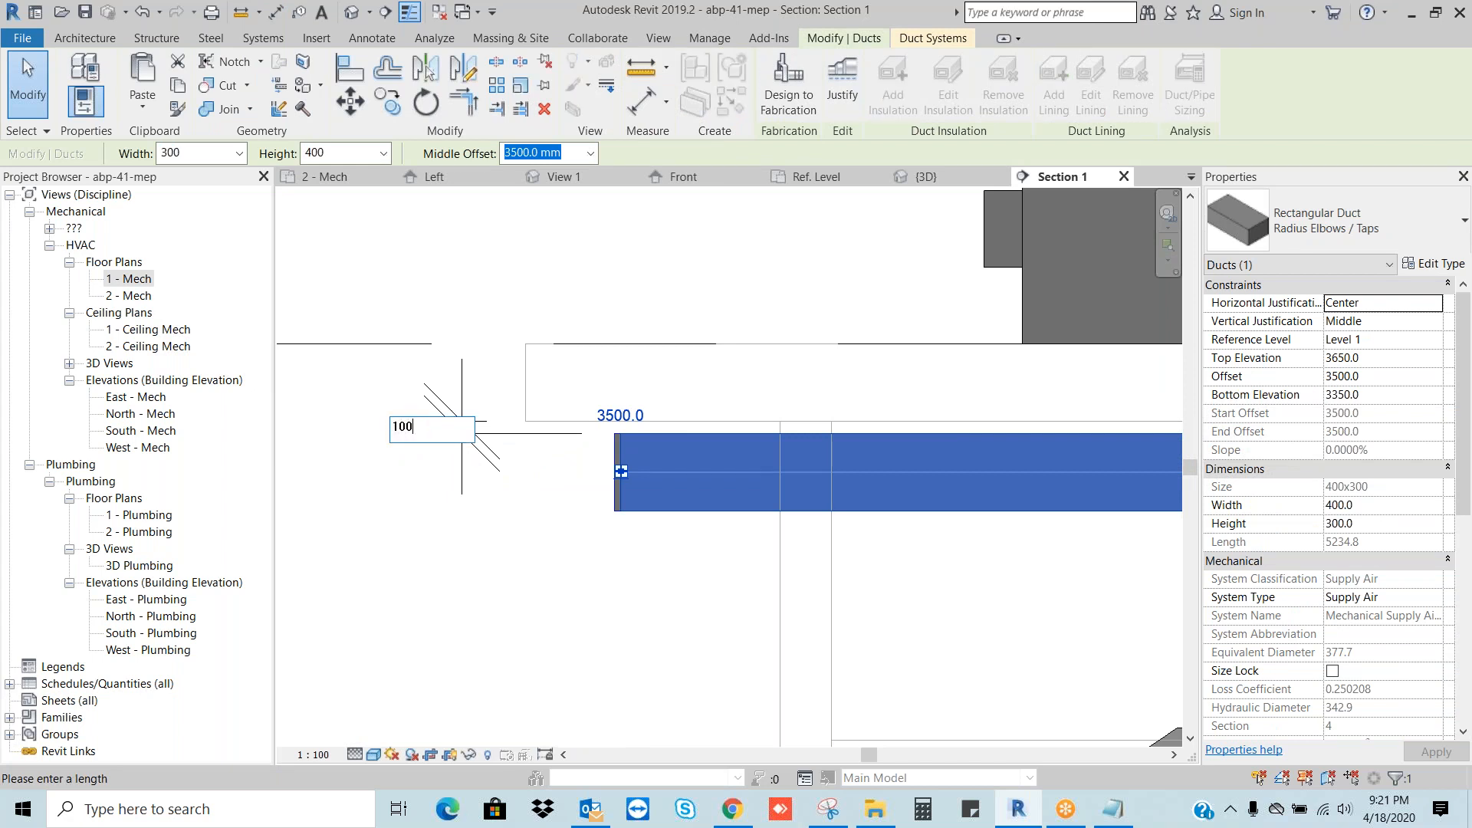
type("100")
key("Return")
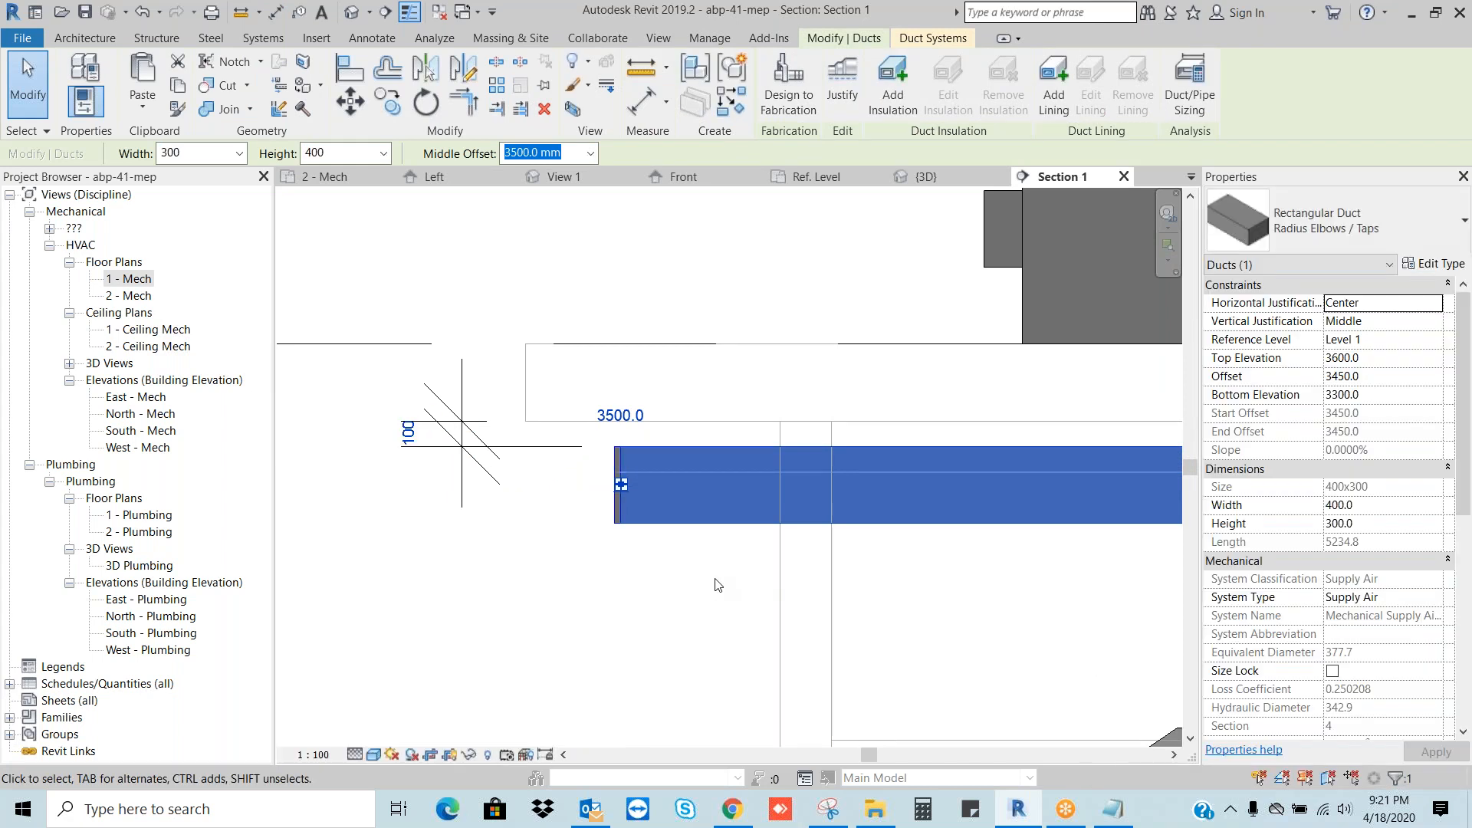
left_click(718, 585)
Examine the lowered supply main, its diffuser drops and the air handling unit along the length of Section 1.
scroll(718, 585, "down", 2)
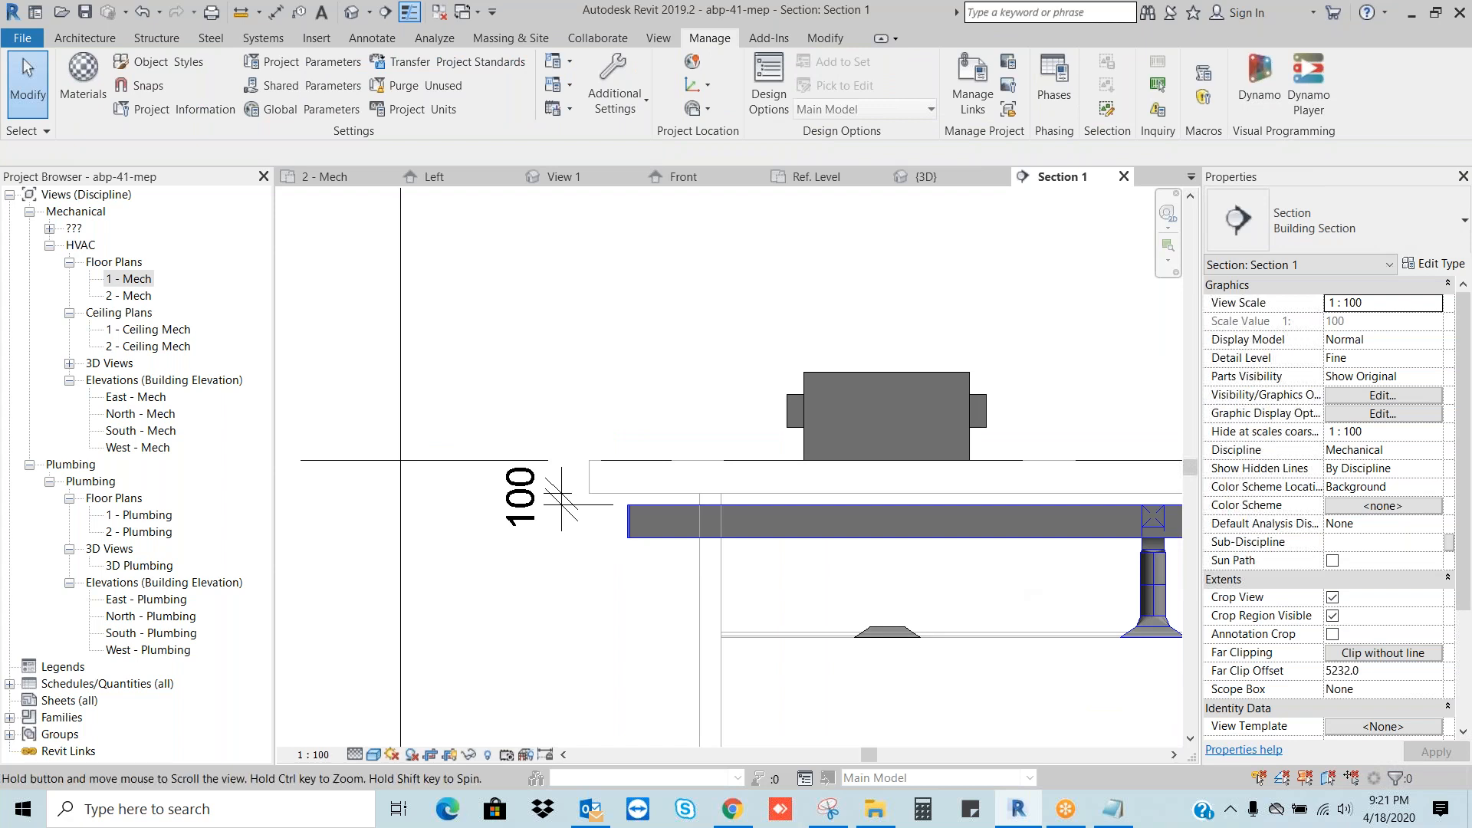
scroll(843, 478, "down", 1)
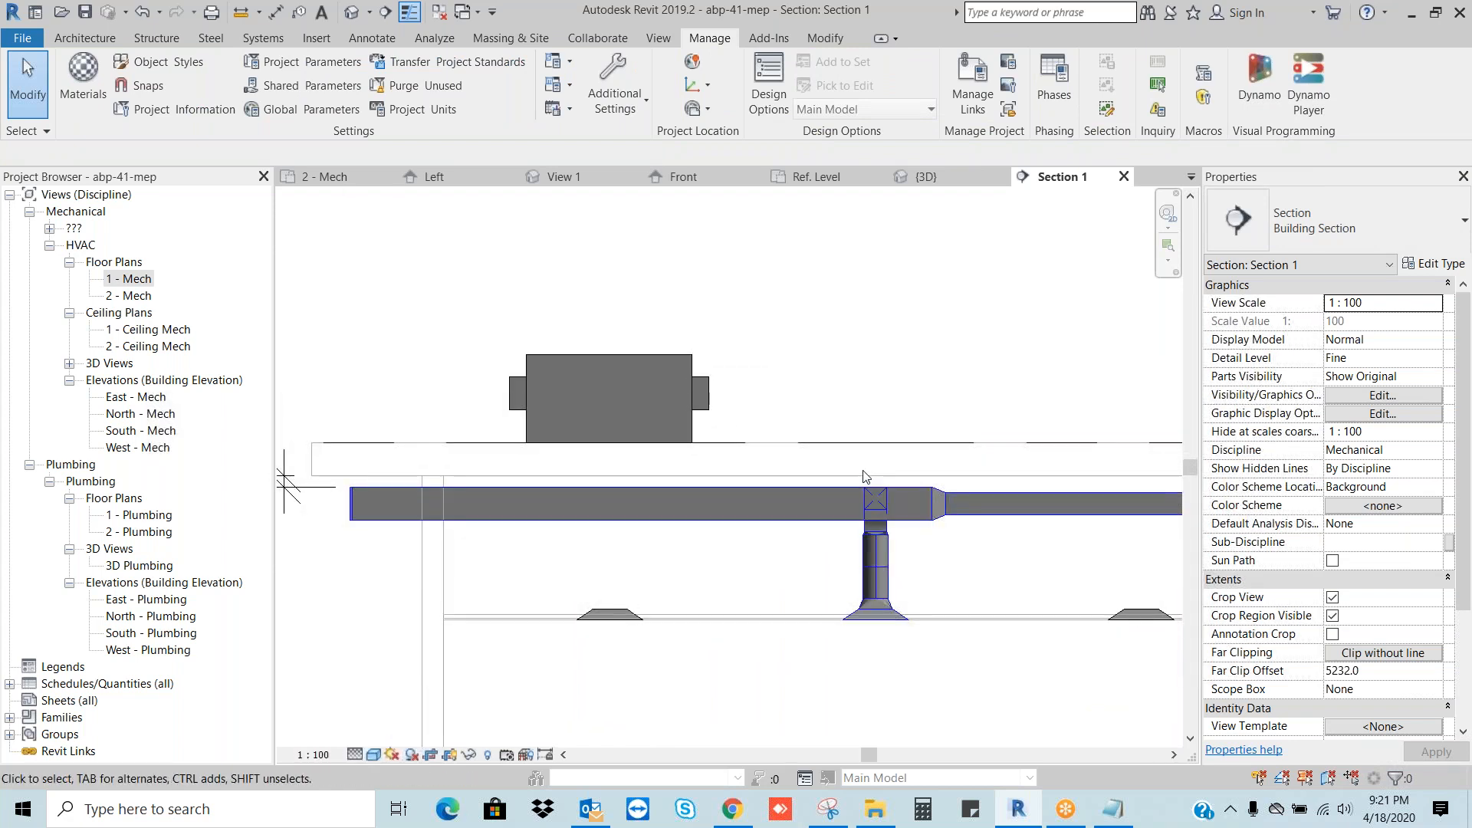
scroll(864, 476, "down", 2)
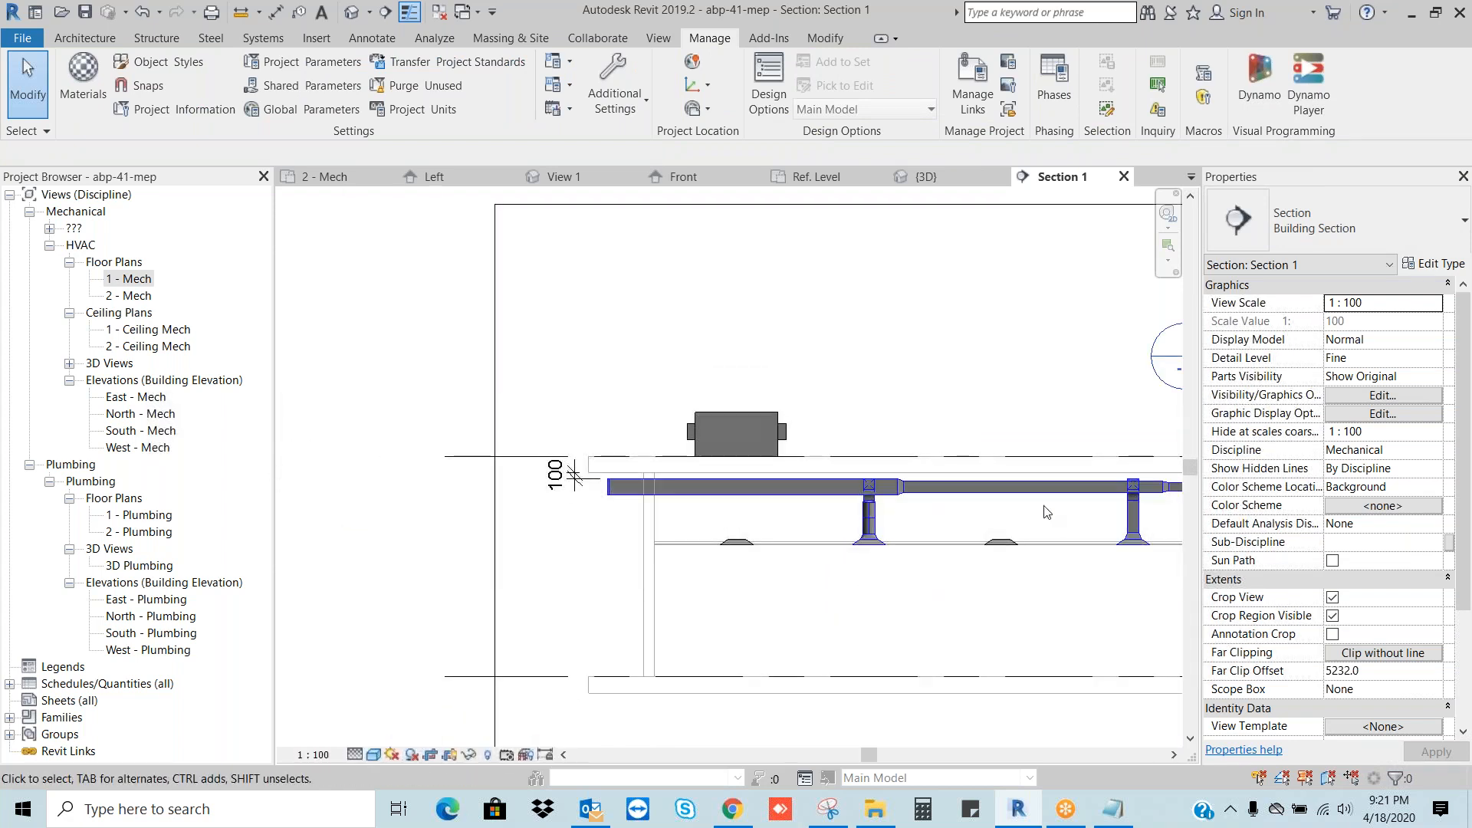
middle_click_drag(1087, 523, 740, 522)
scroll(997, 493, "down", 1)
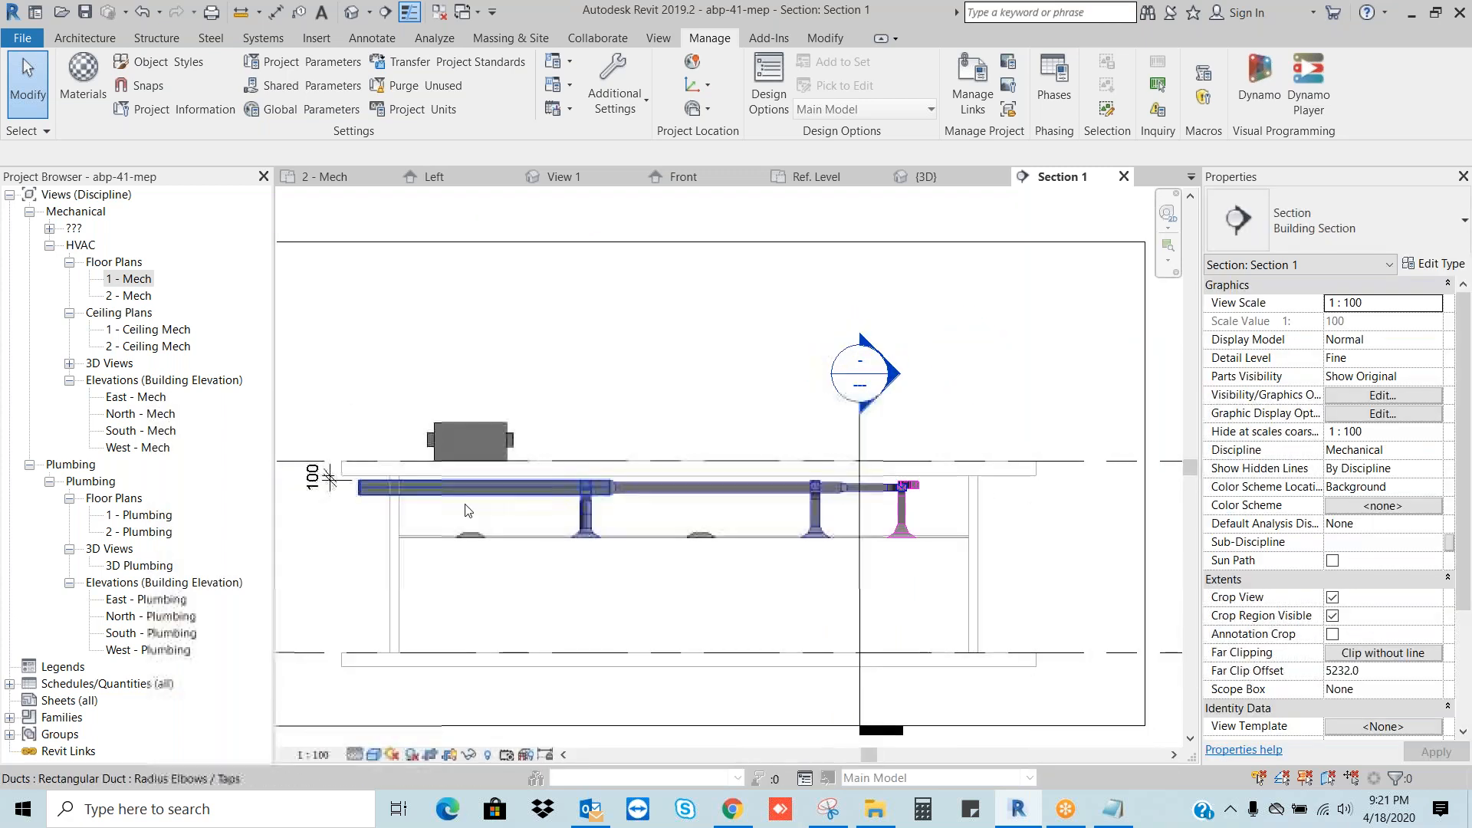
scroll(466, 503, "up", 2)
middle_click_drag(302, 500, 631, 496)
scroll(631, 495, "up", 2)
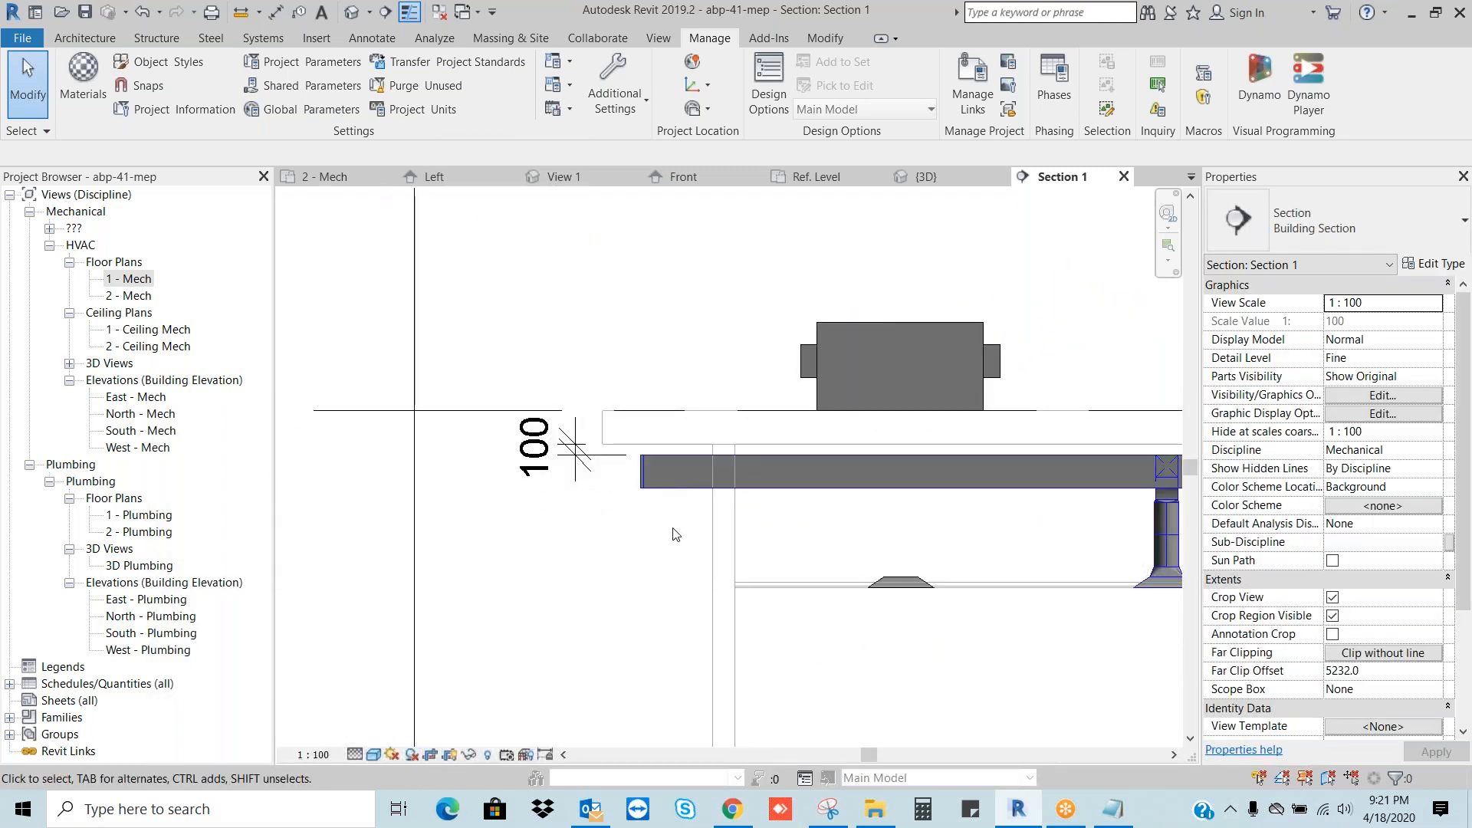
Open the Fire presentation from the desktop in PowerPoint and look over its opening slides on riser systems and building fires.
key("super+d")
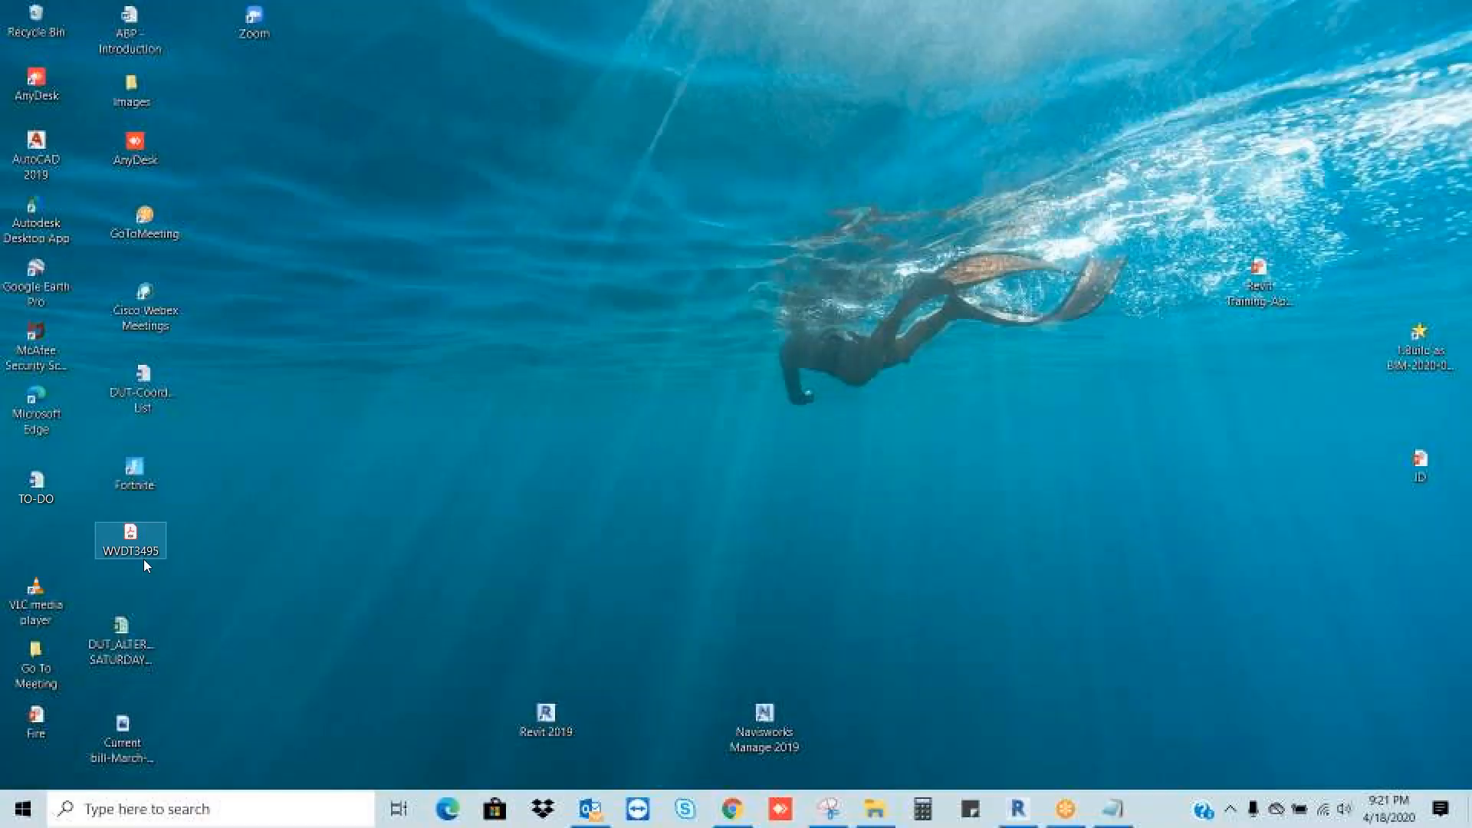
double_click(38, 720)
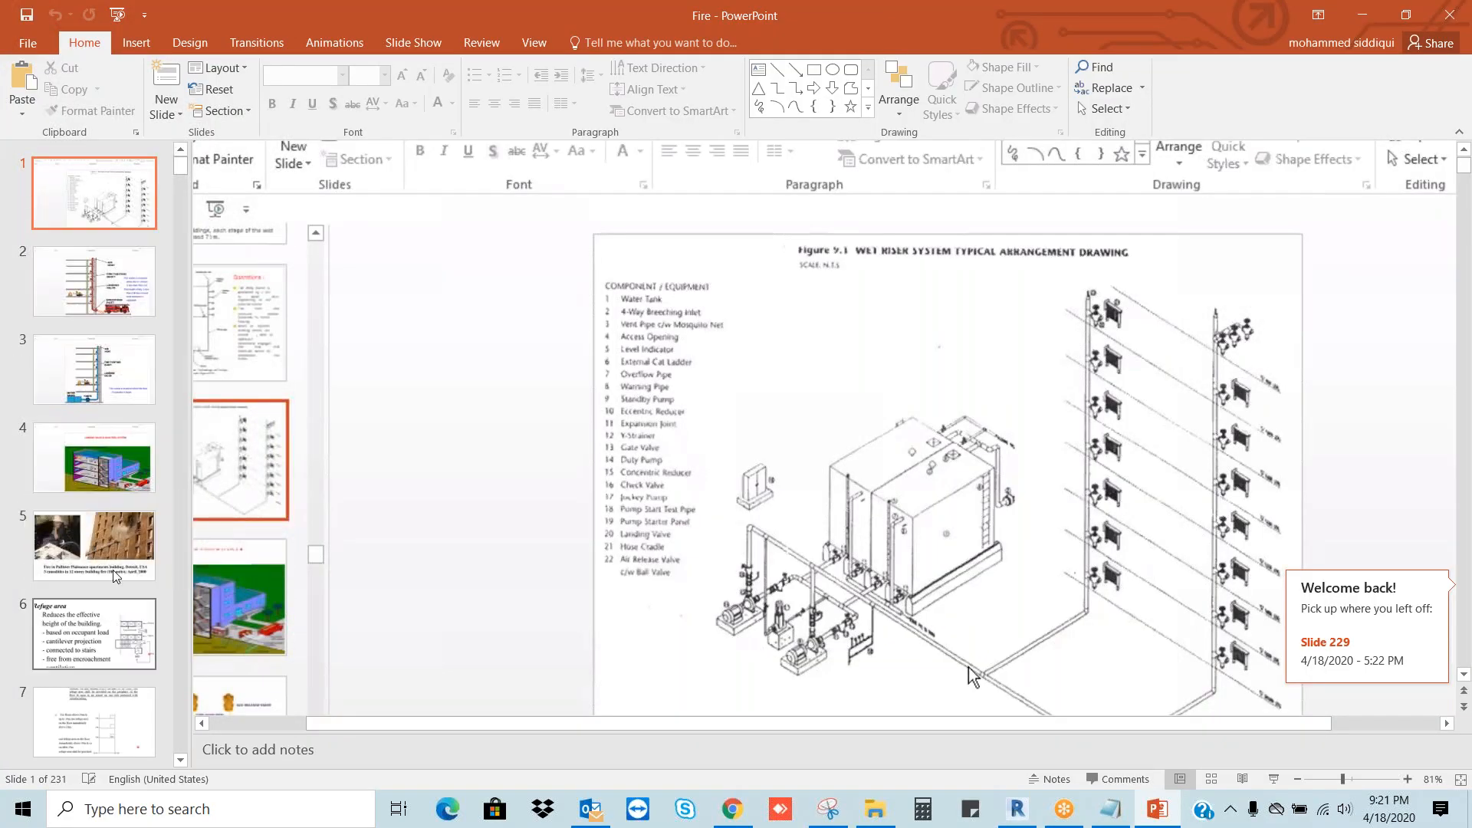
left_click(94, 286)
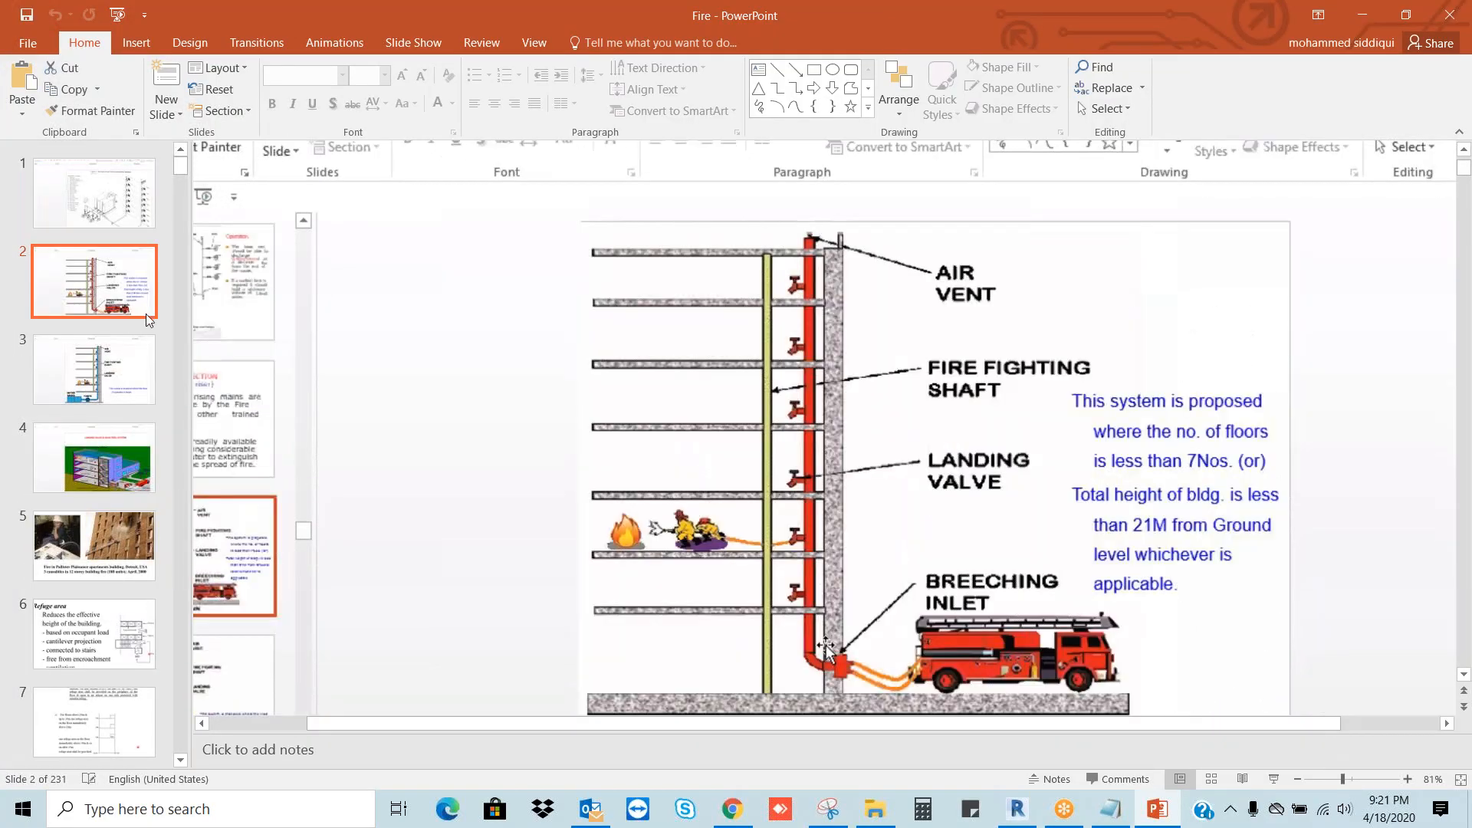
left_click(117, 215)
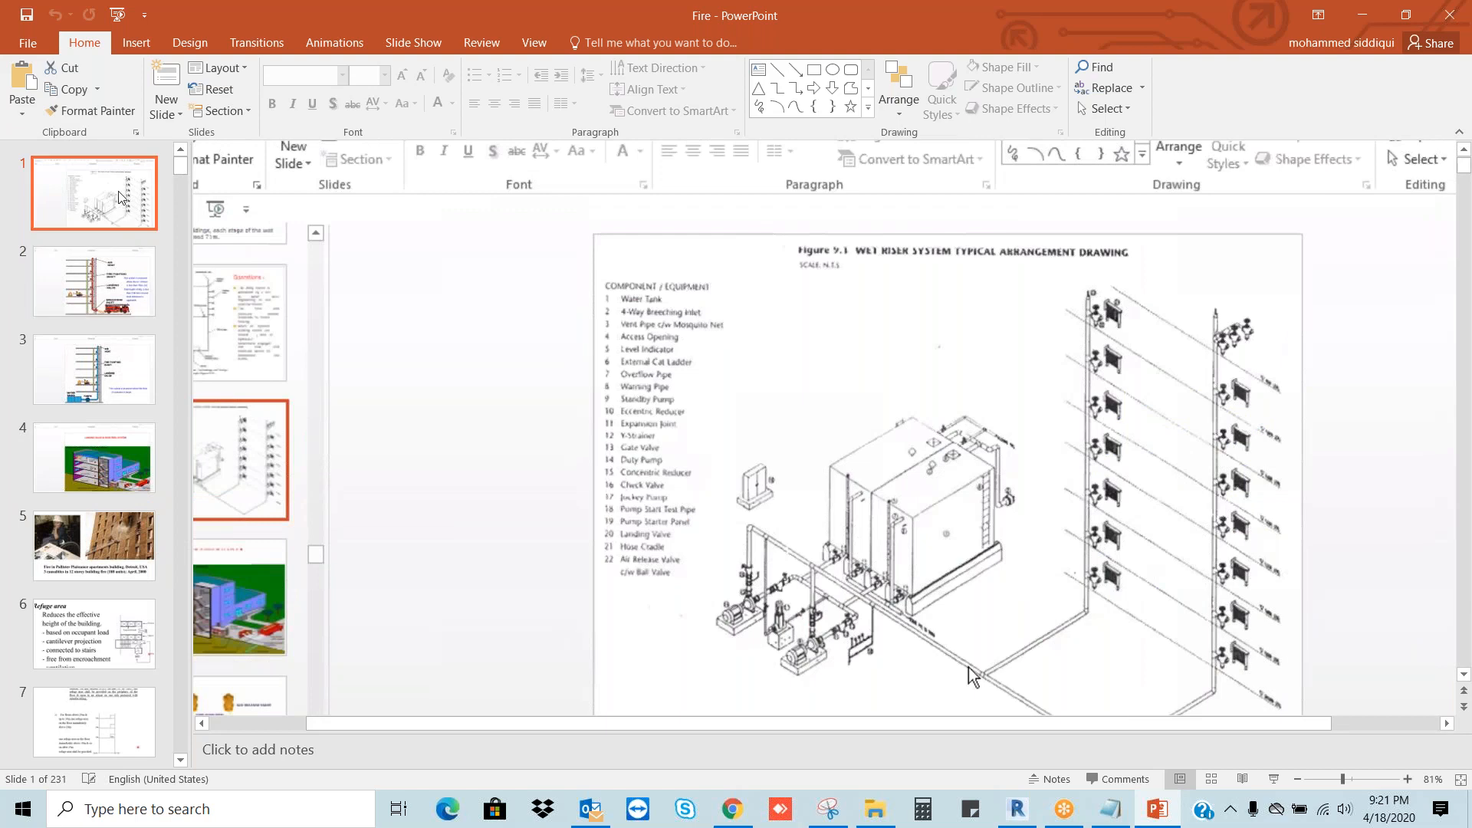
left_click(119, 522)
scroll(119, 523, "down", 7)
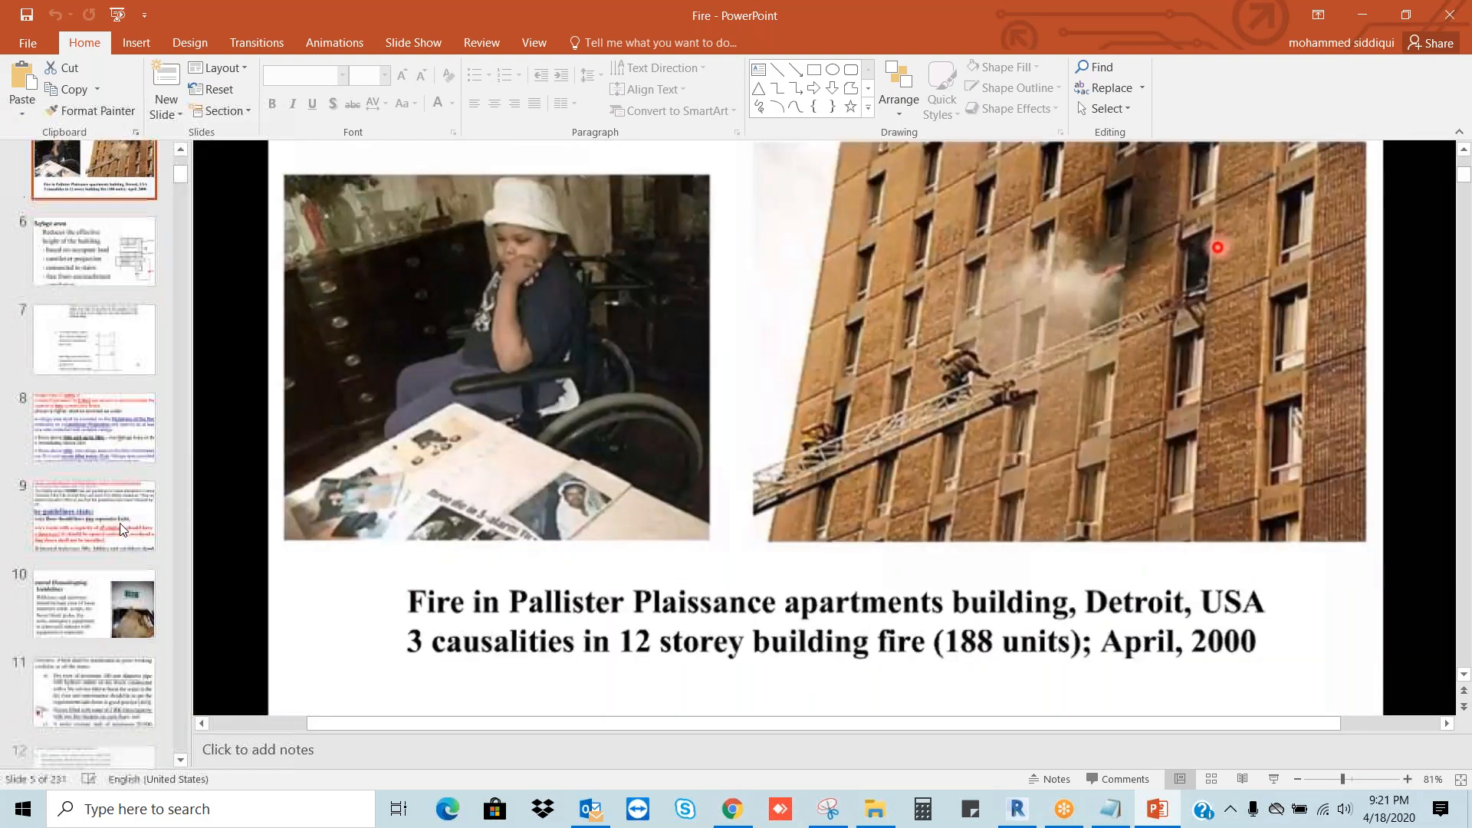
scroll(121, 529, "down", 4)
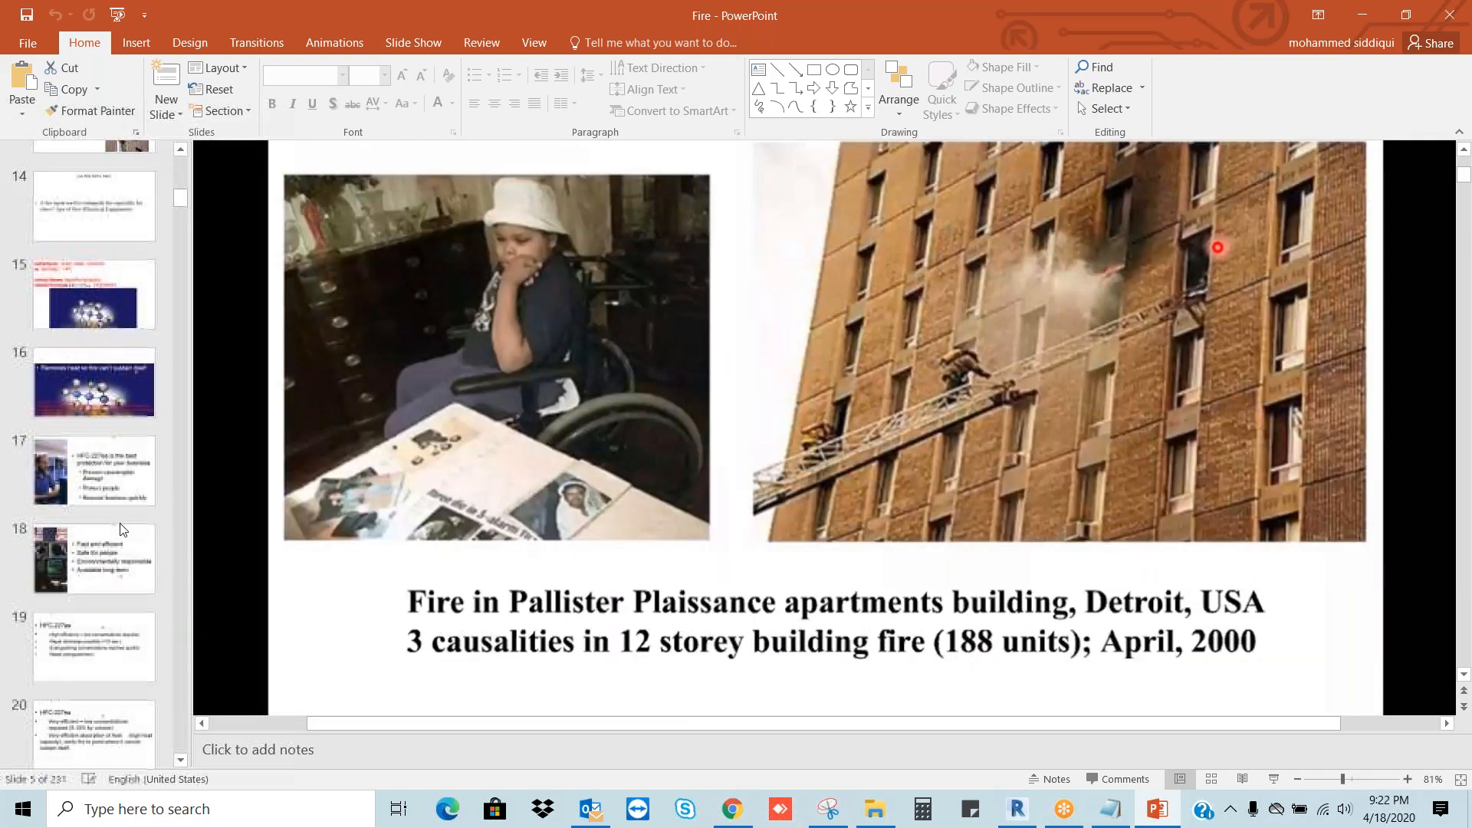
scroll(120, 523, "up", 10)
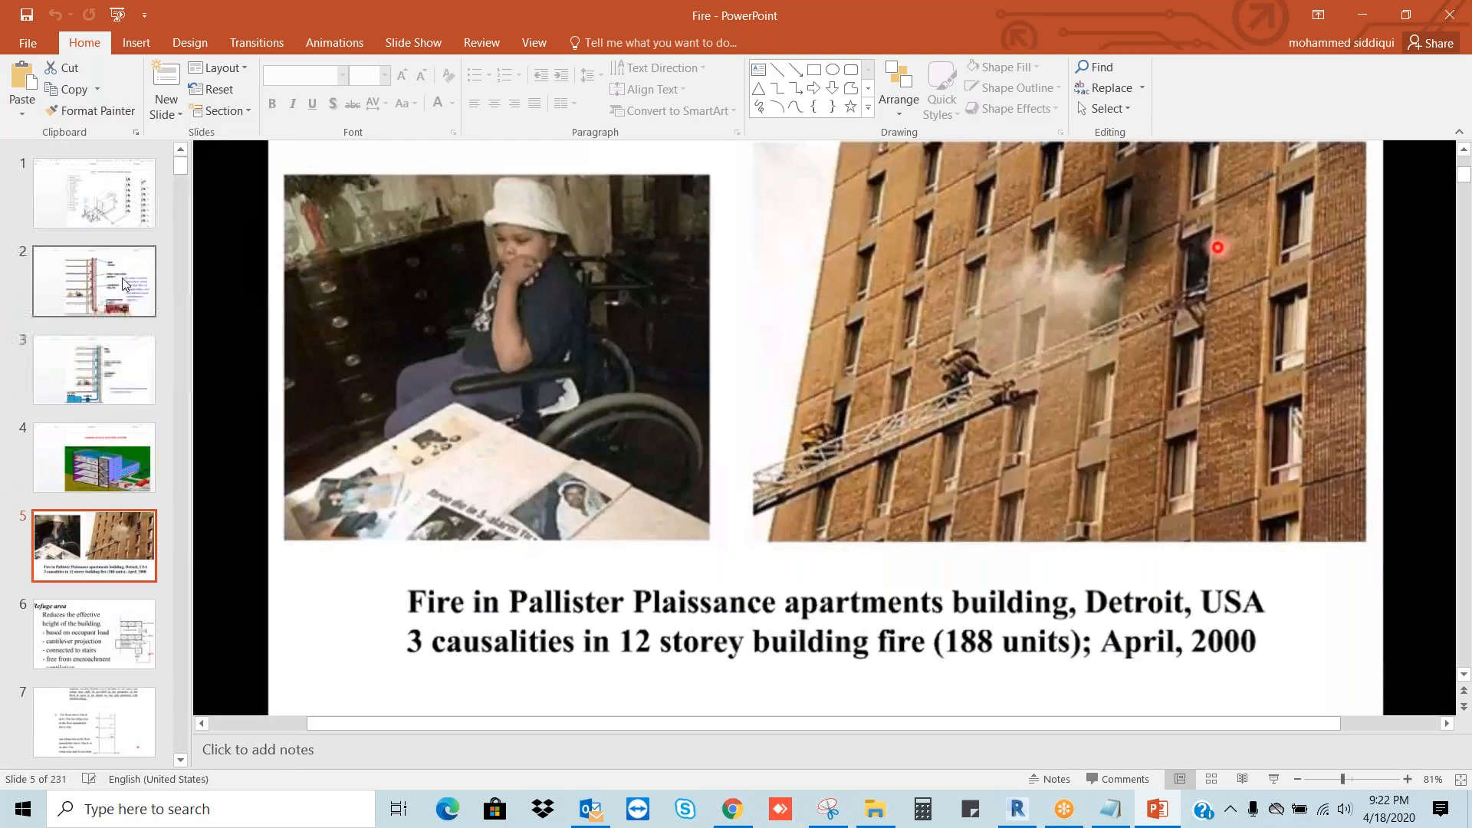
left_click(121, 276)
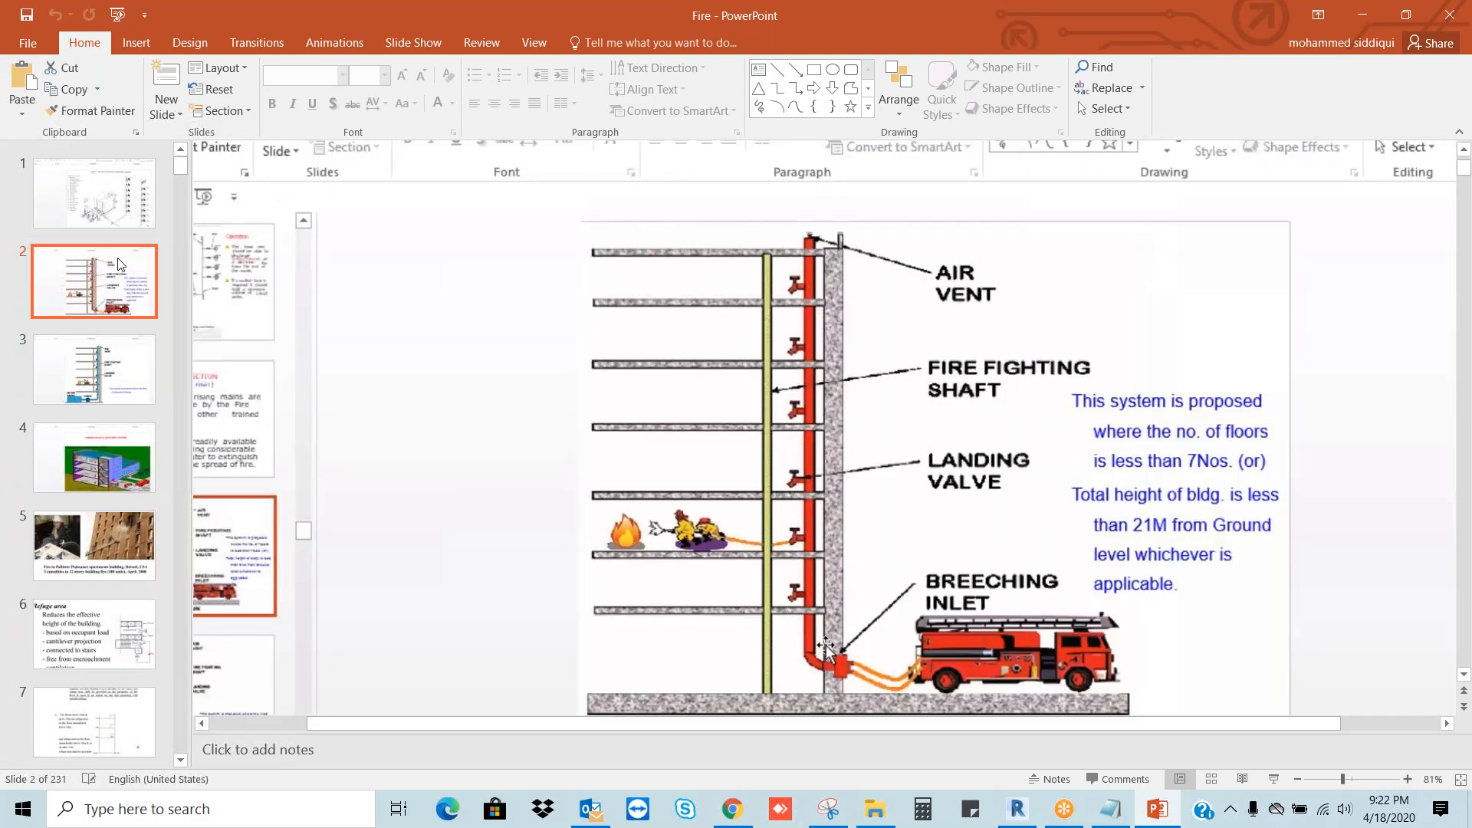
left_click(128, 213)
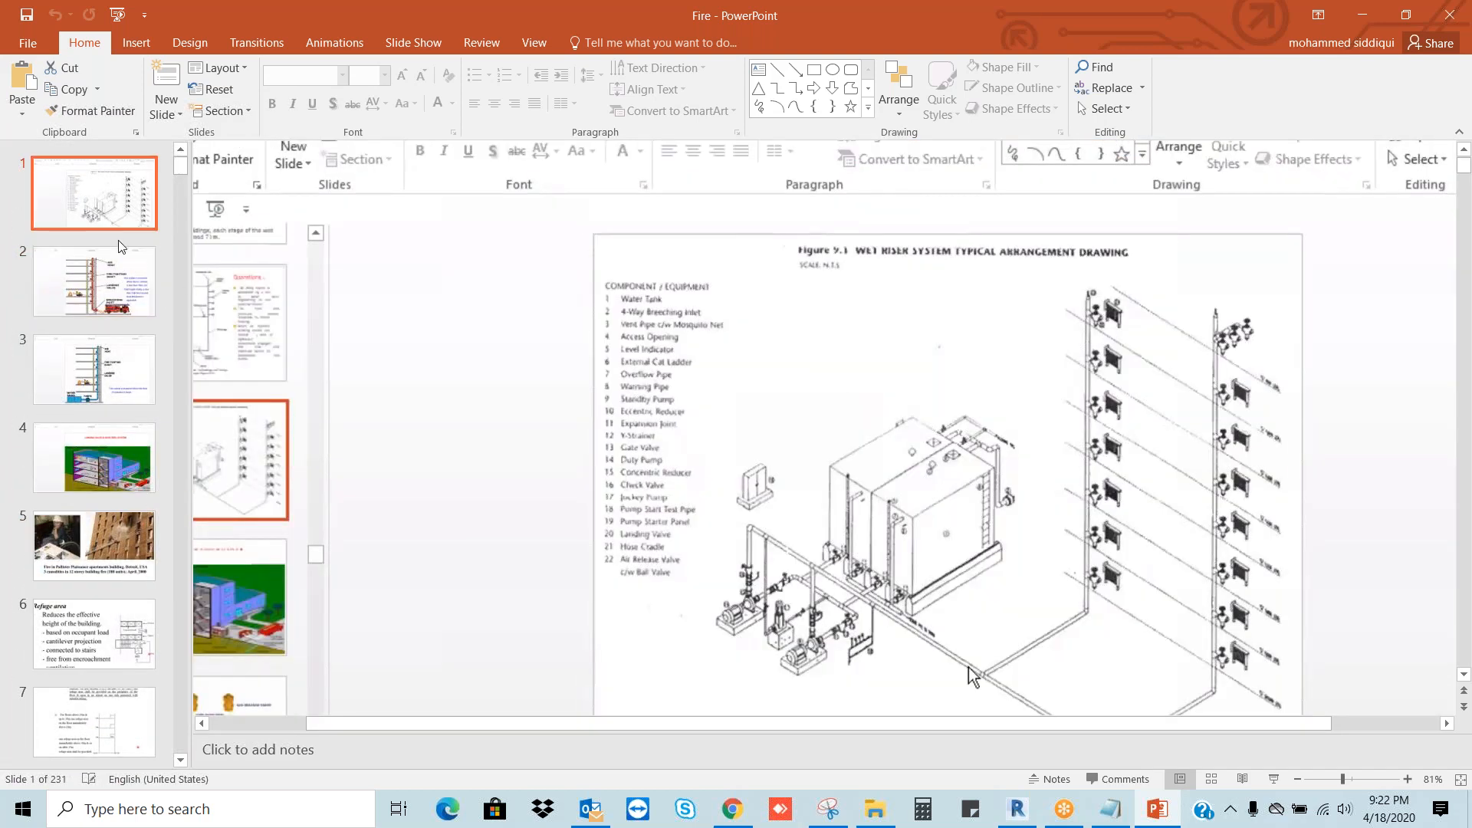
Go through the Fire presentation's slides one after another from slide 2 to slide 30.
left_click(107, 293)
key("Down")
key("Down")
key("Down")
key("Down")
key("Down")
key("Down")
key("Down")
key("Down")
key("Down")
key("Down")
key("Down")
key("Down")
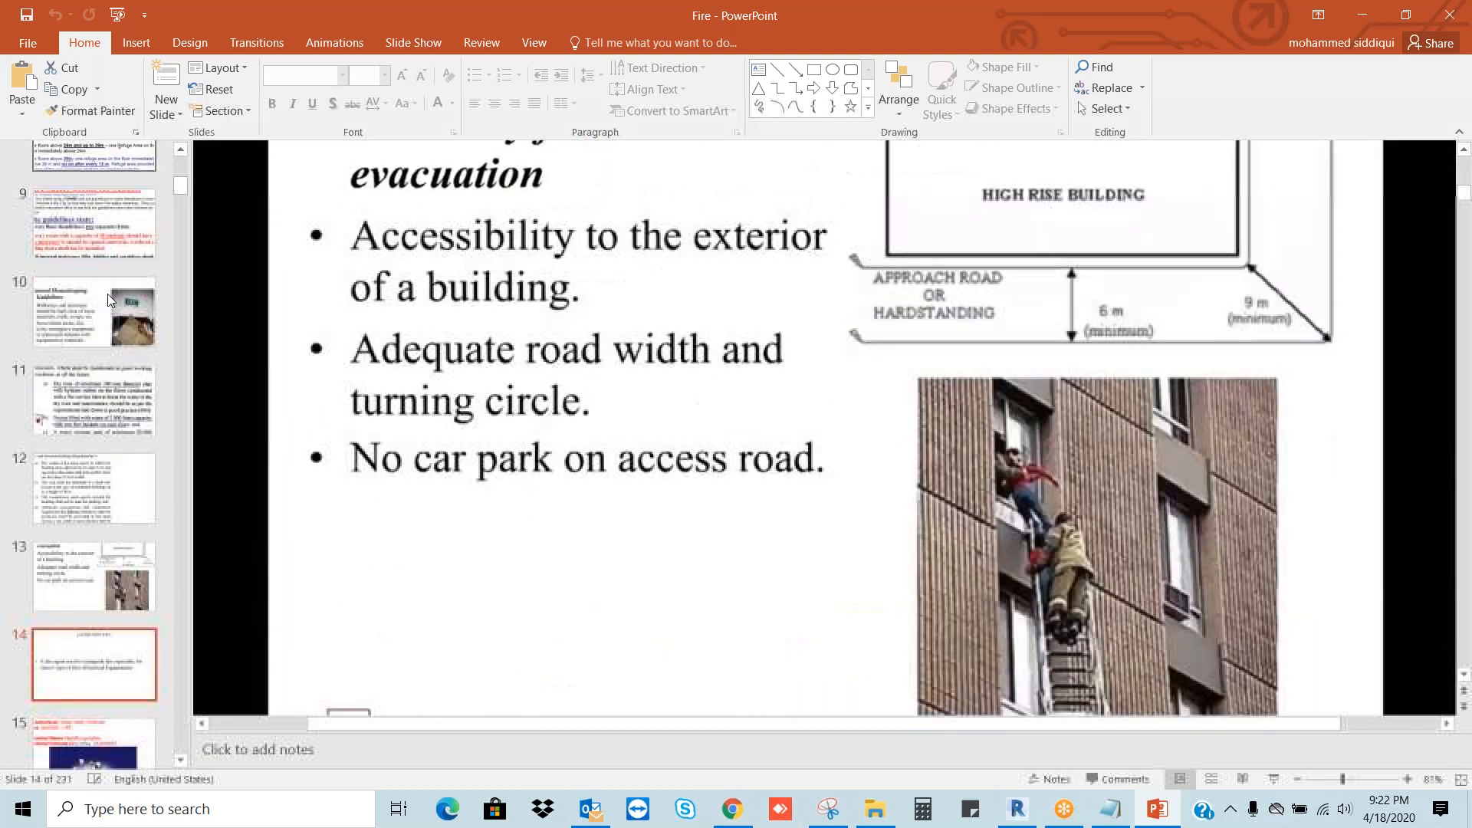
key("Down")
key("Down")
key("Down")
key("Down")
key("Down")
key("Down")
key("Down")
key("Down")
key("Down")
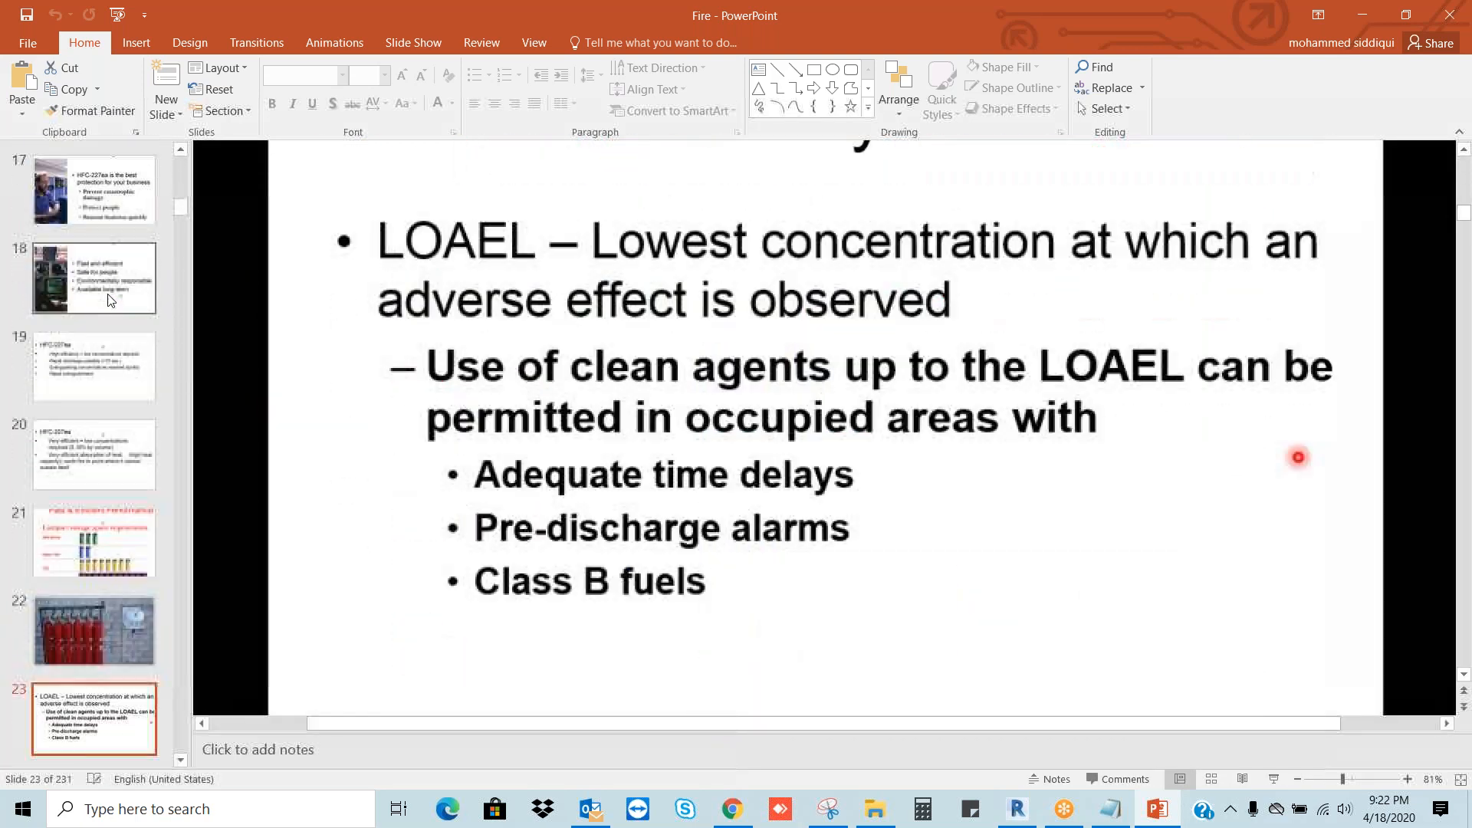
key("Down")
key("Down")
key("Down")
key("Down")
key("Down")
key("Down")
key("Down")
key("Down")
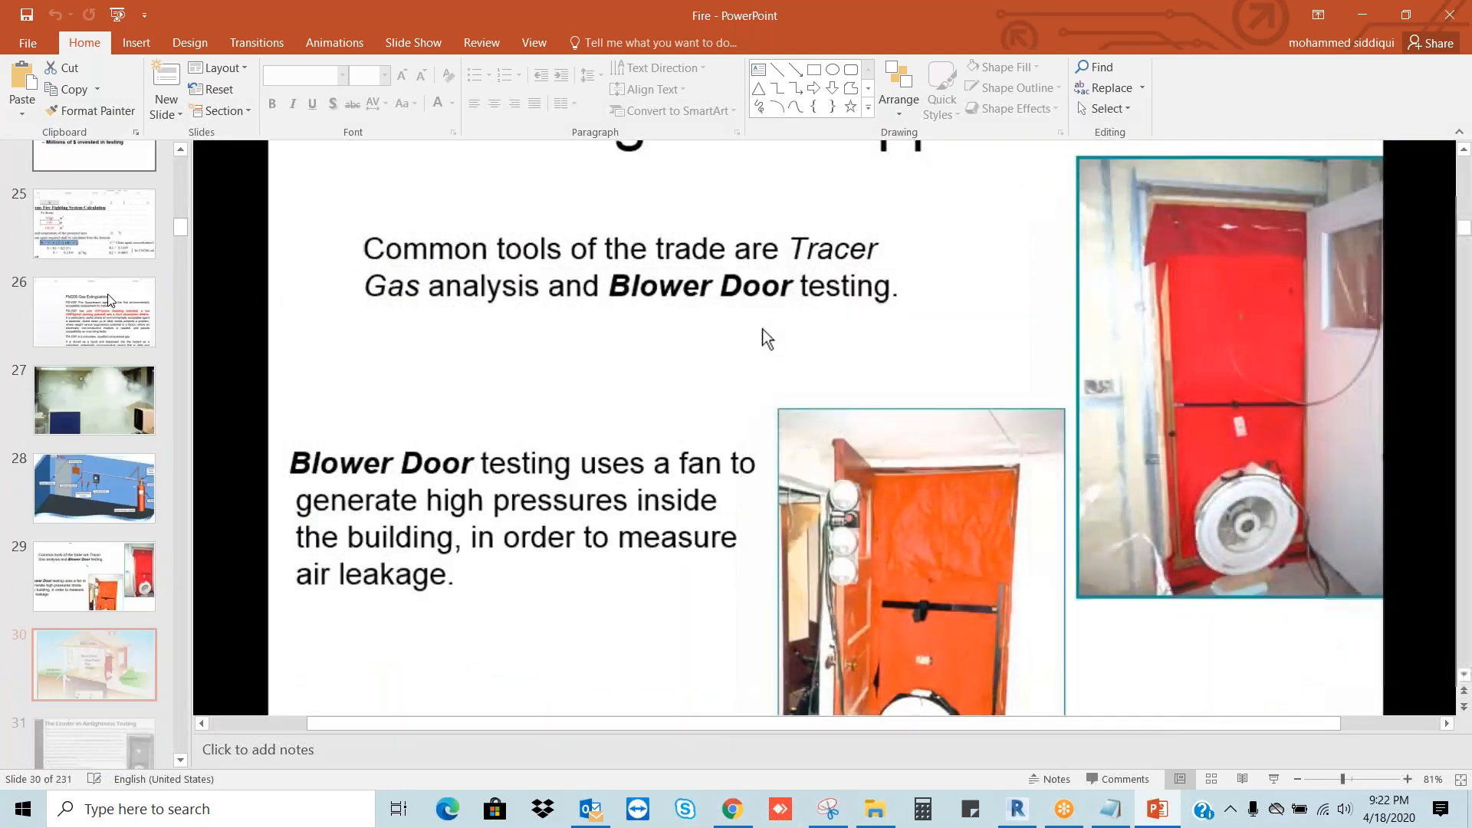
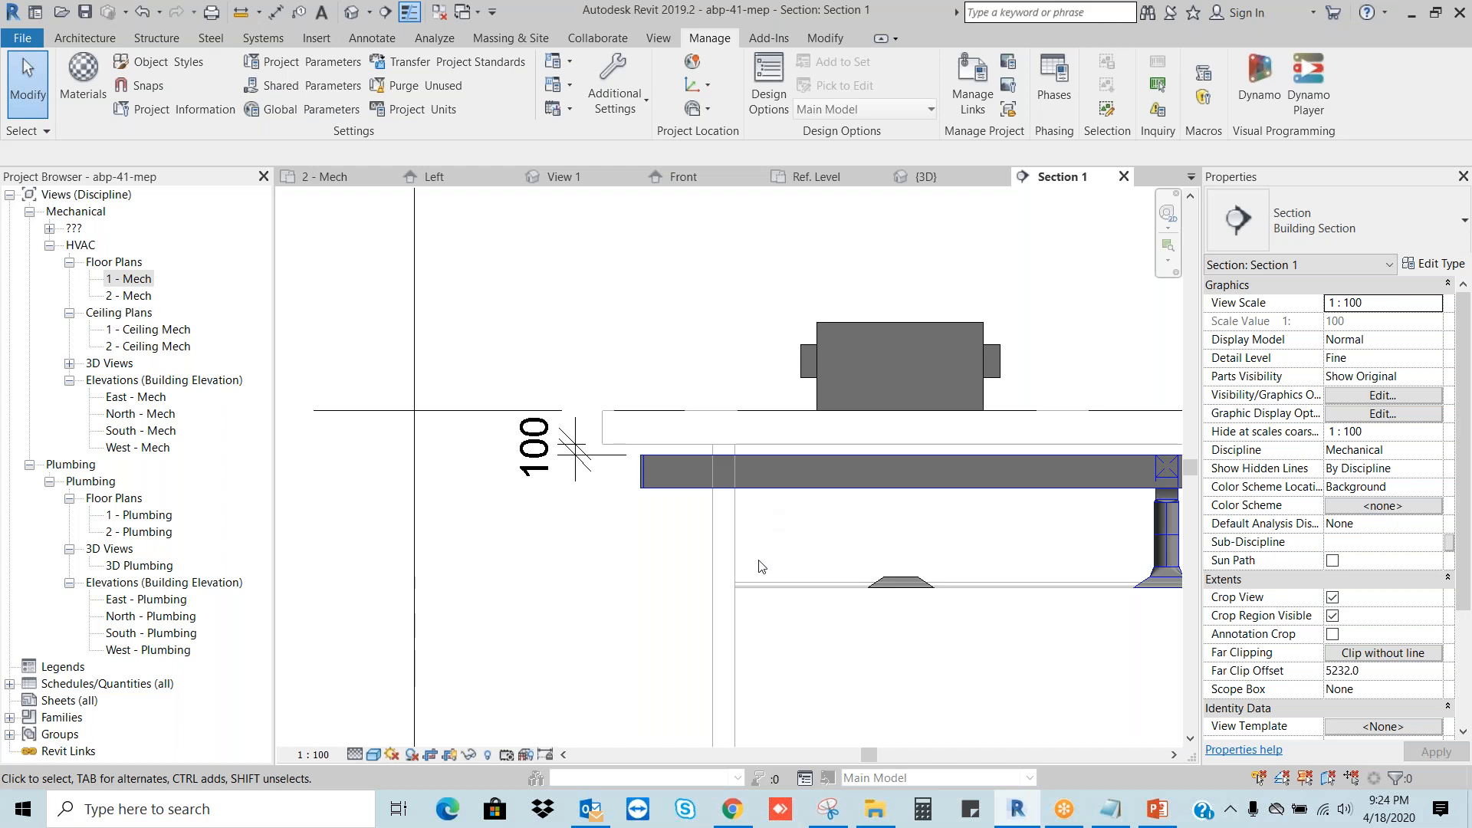
Move the rectangular end cap away from the open end of the 400x300 supply duct in the section.
scroll(764, 529, "down", 3)
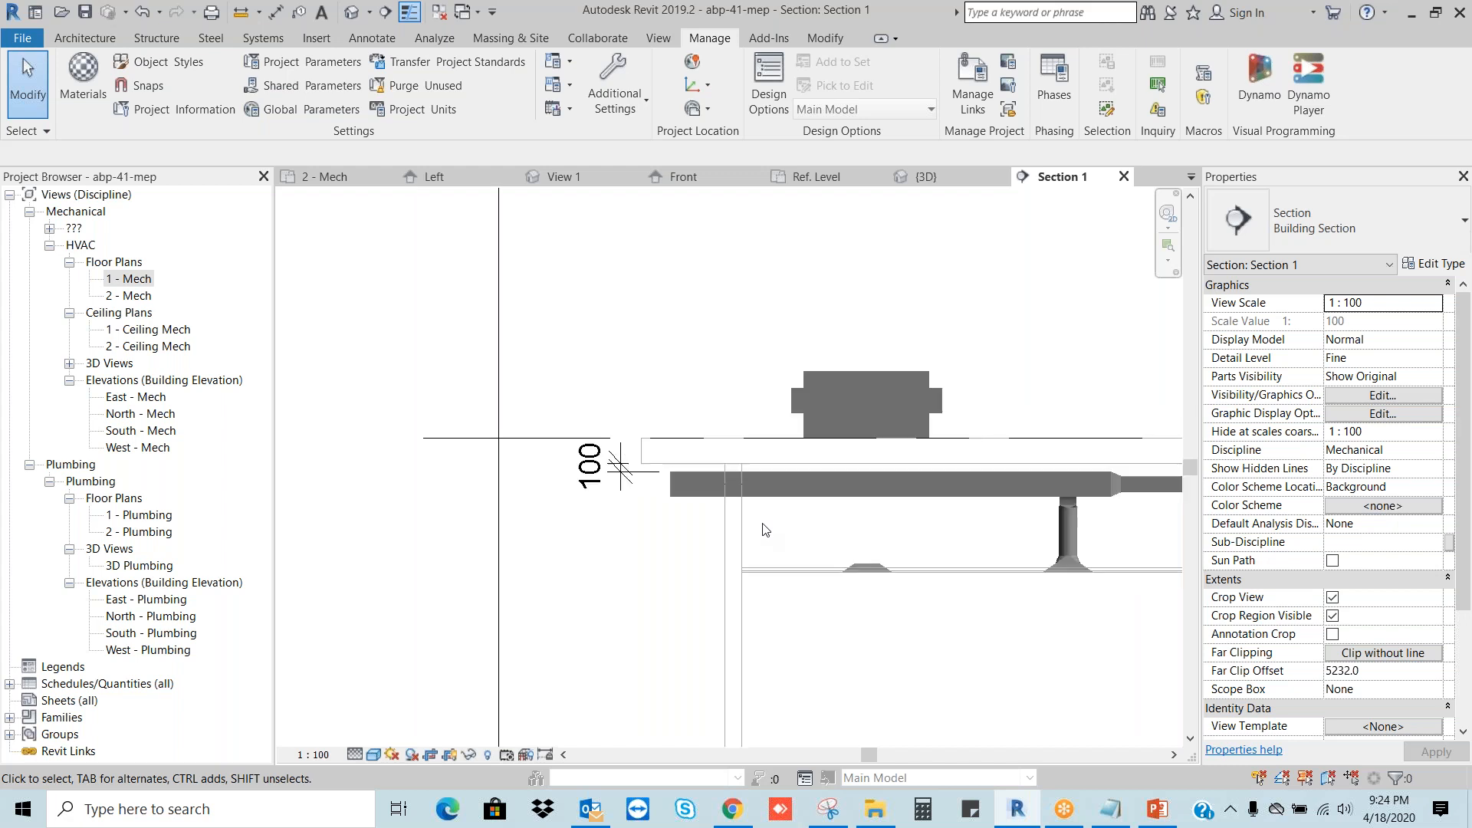
scroll(761, 525, "down", 2)
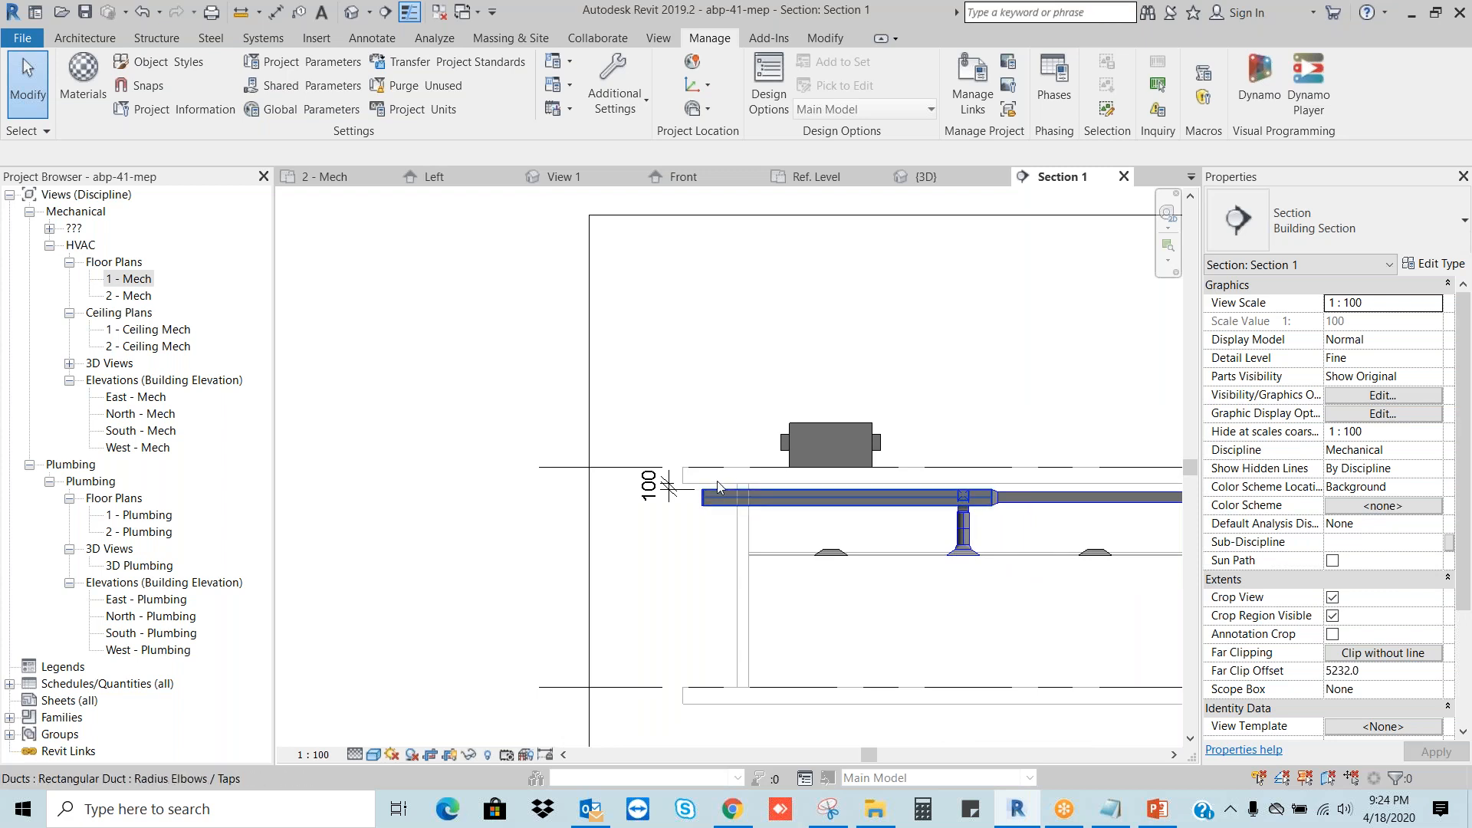
scroll(605, 430, "down", 2)
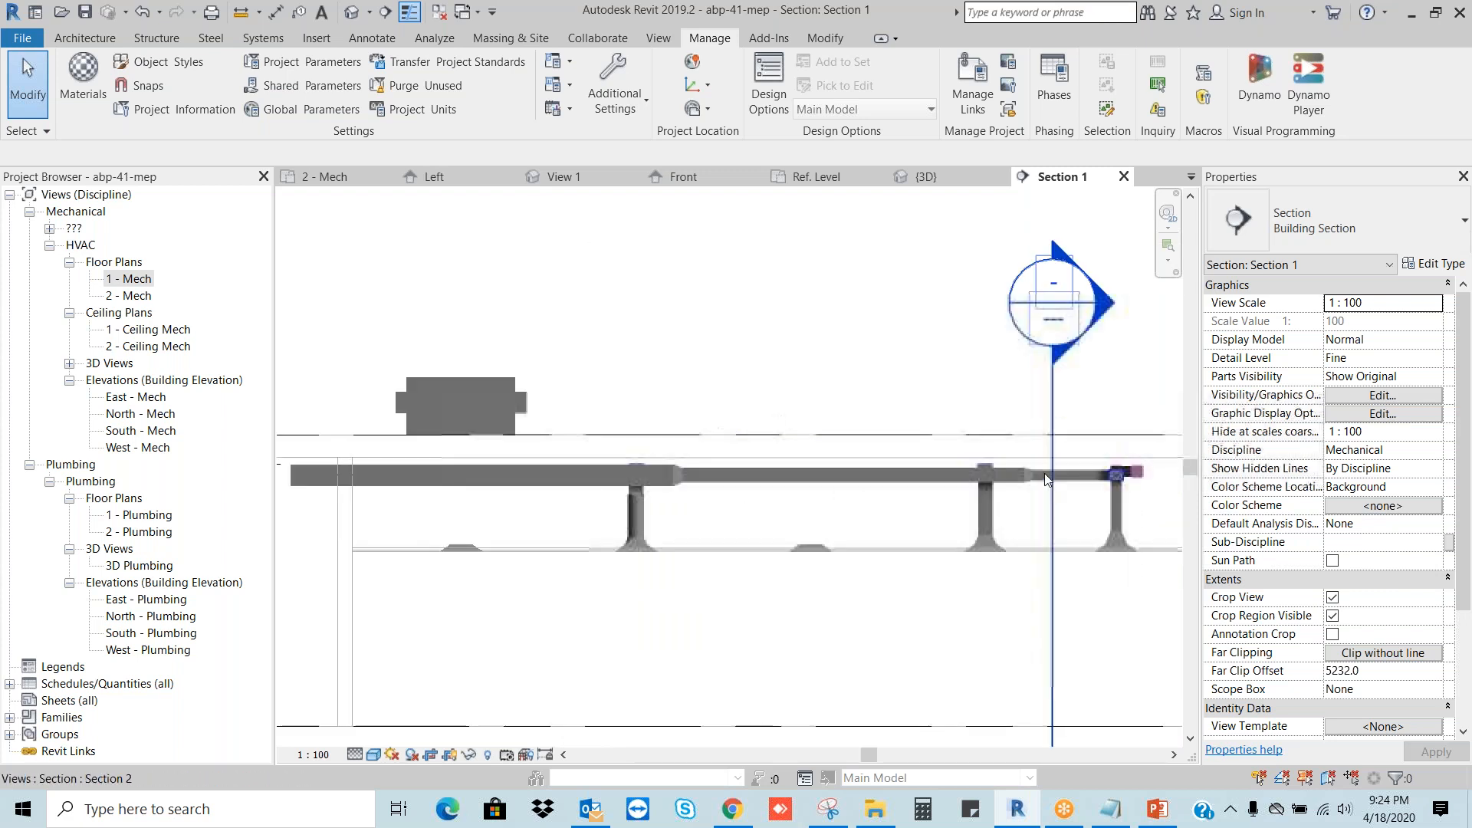
scroll(610, 491, "up", 3)
scroll(642, 506, "up", 1)
key("Tab")
scroll(693, 474, "down", 1)
key("Tab")
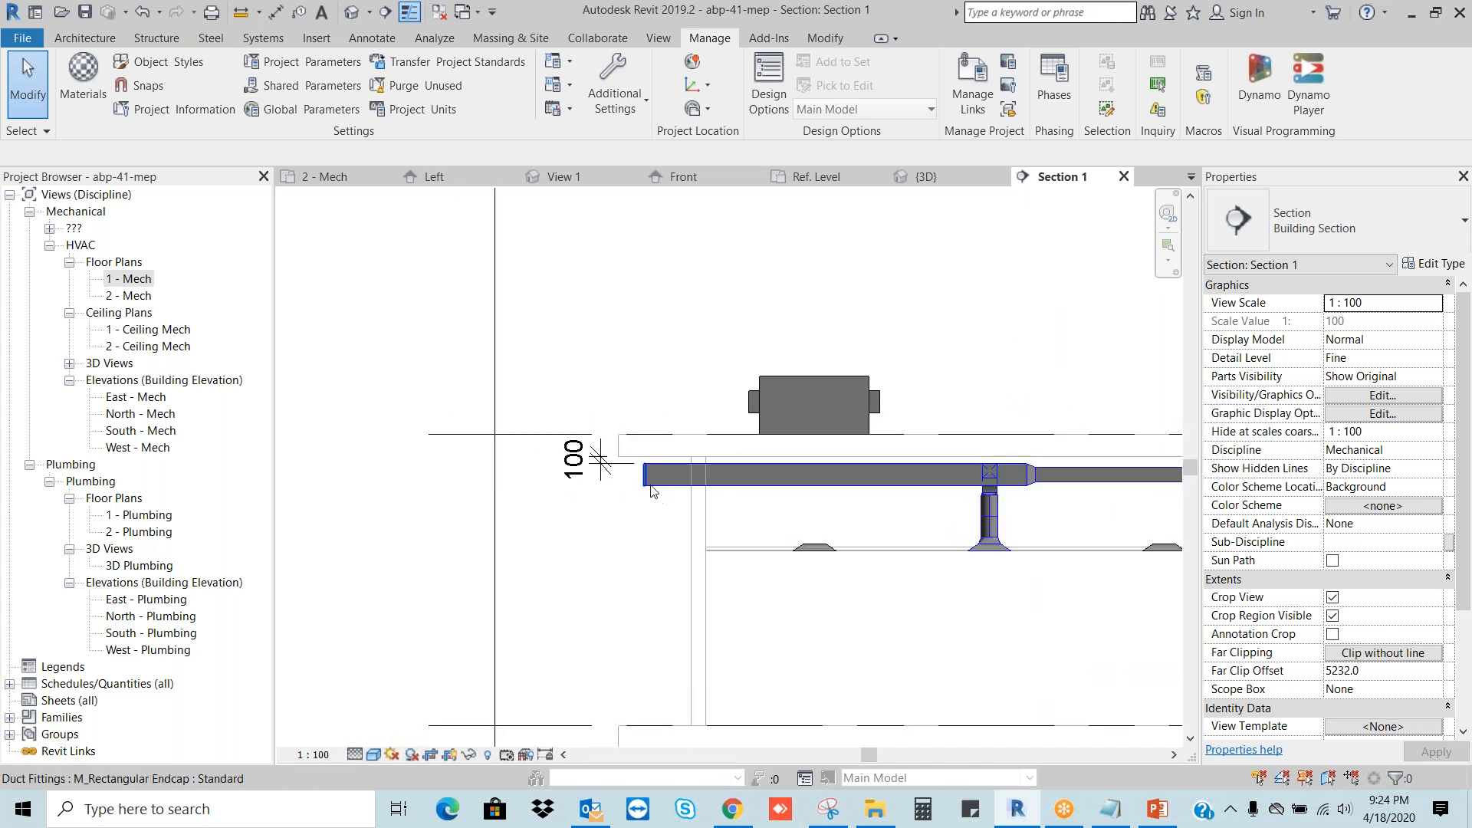
left_click_drag(644, 481, 561, 482)
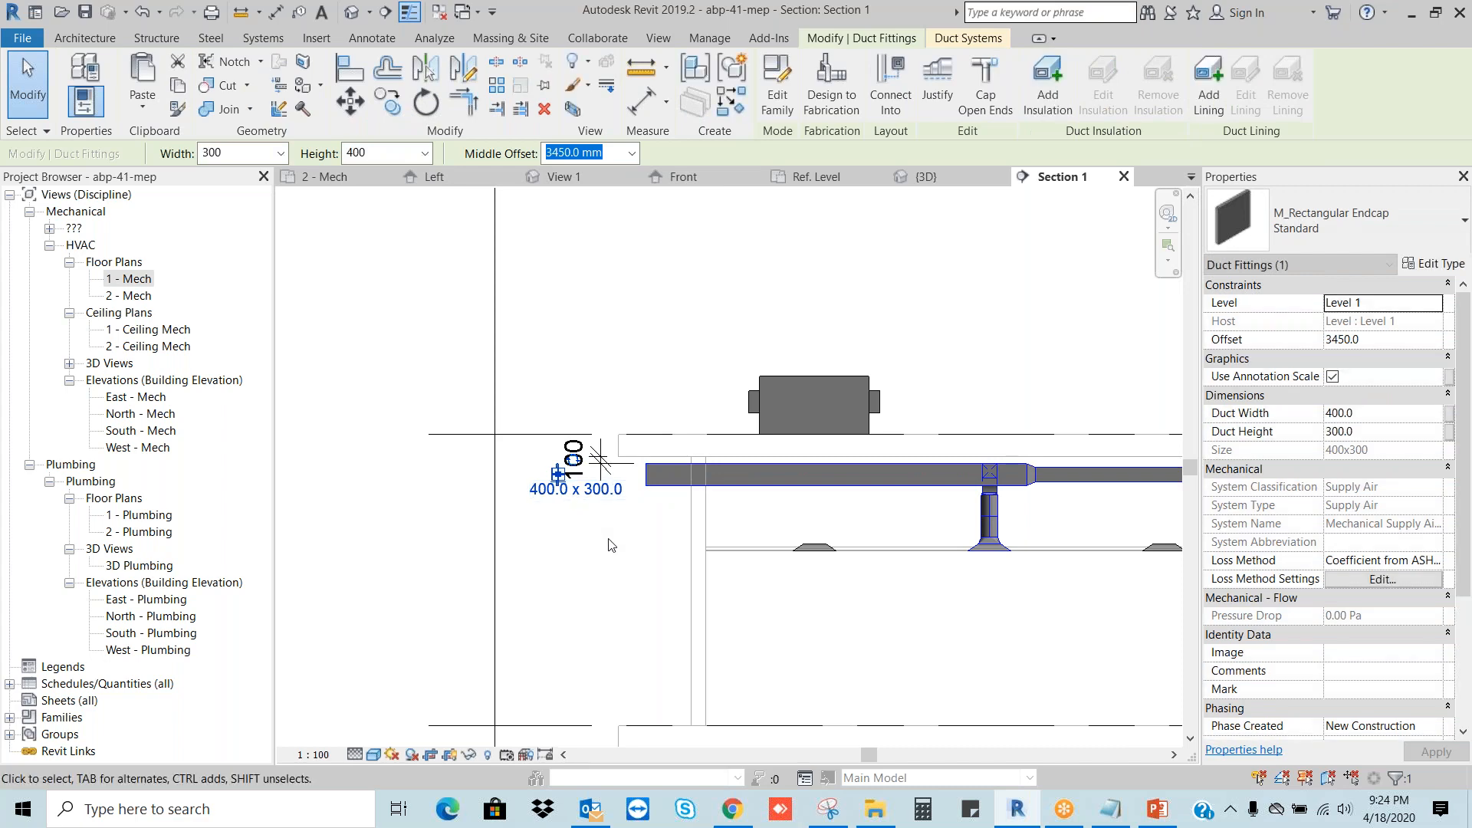
left_click(609, 541)
Delete the detached end cap together with the 100 dimension beside the duct.
scroll(579, 500, "up", 2)
scroll(582, 506, "up", 1)
left_click_drag(495, 292, 565, 528)
key("Delete")
left_click(651, 416)
key("Delete")
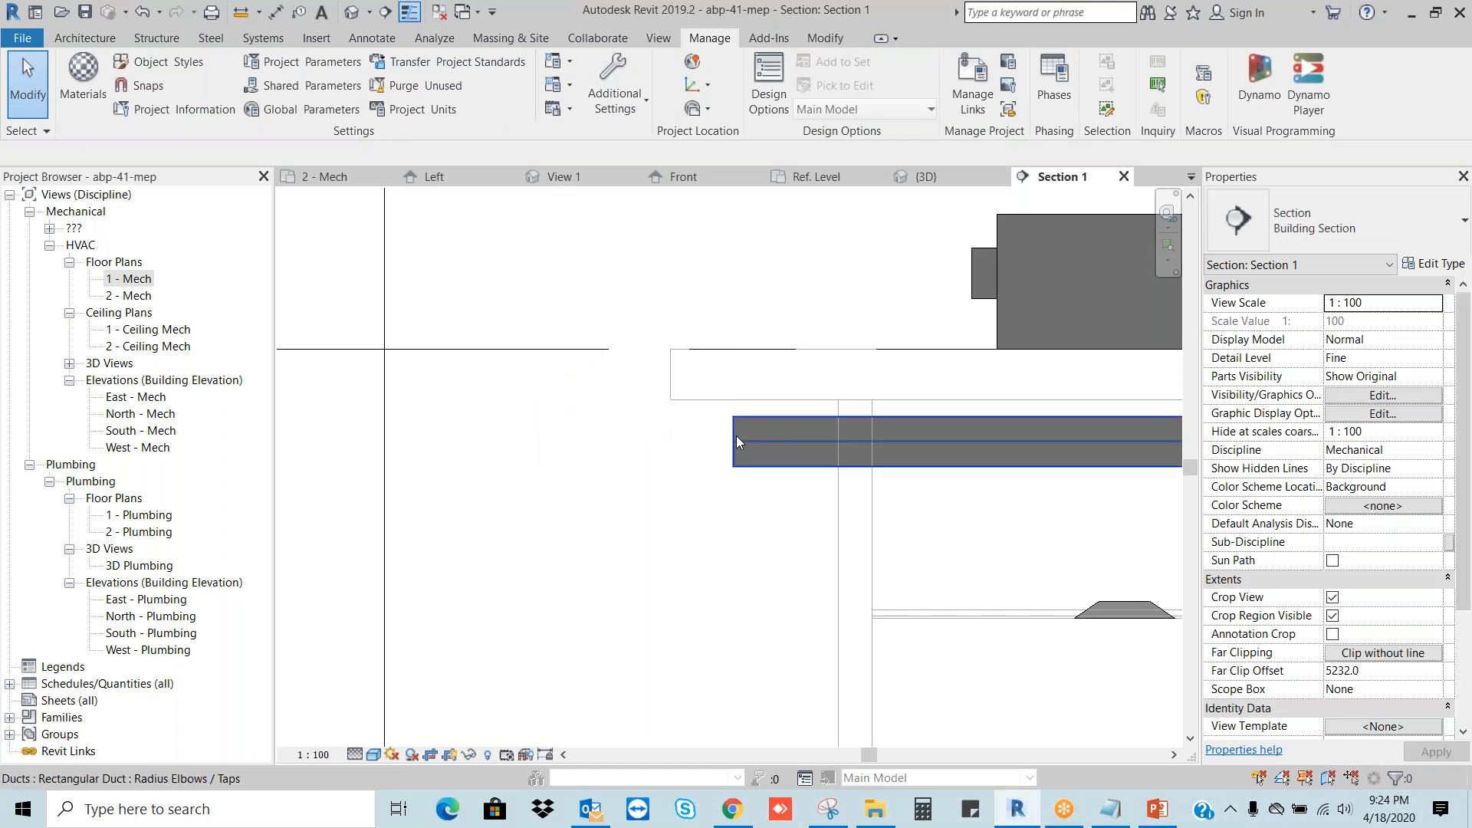
Draw a duct from the open end 900 mm outward, up to a 4450 mm offset, and back toward the air handling unit.
left_click(734, 443)
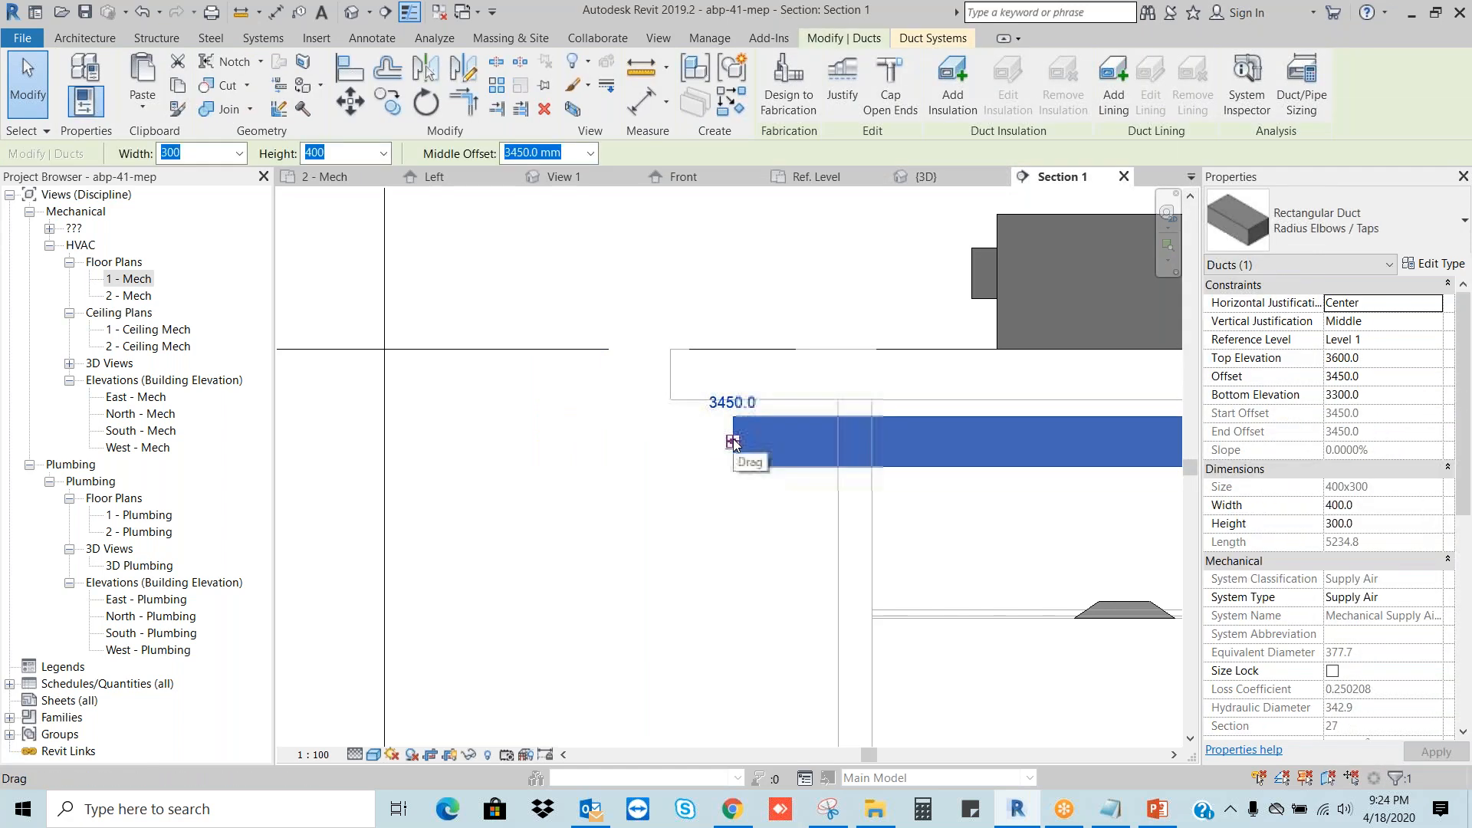
right_click(734, 444)
left_click(817, 424)
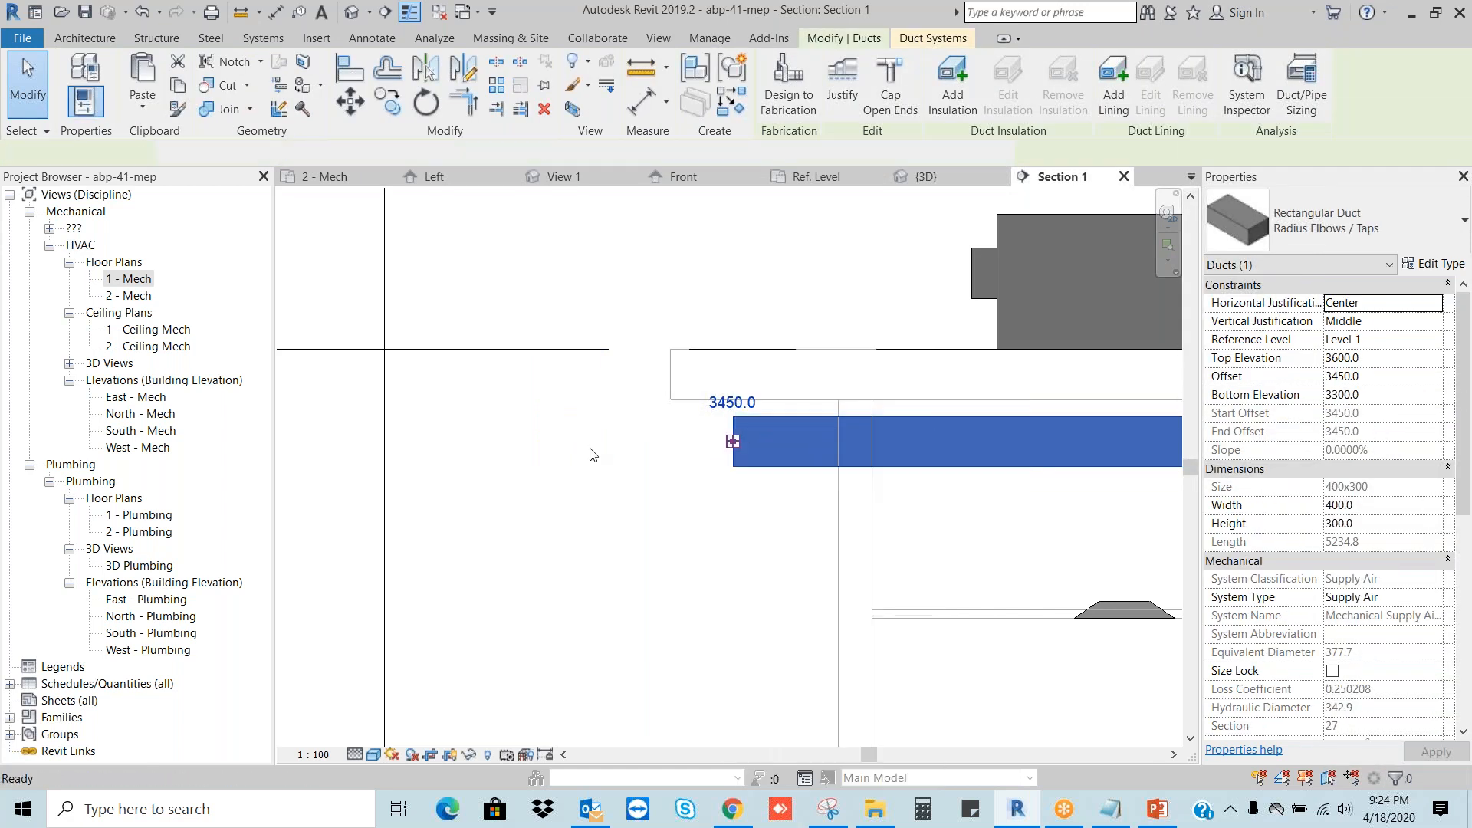
left_click(581, 270)
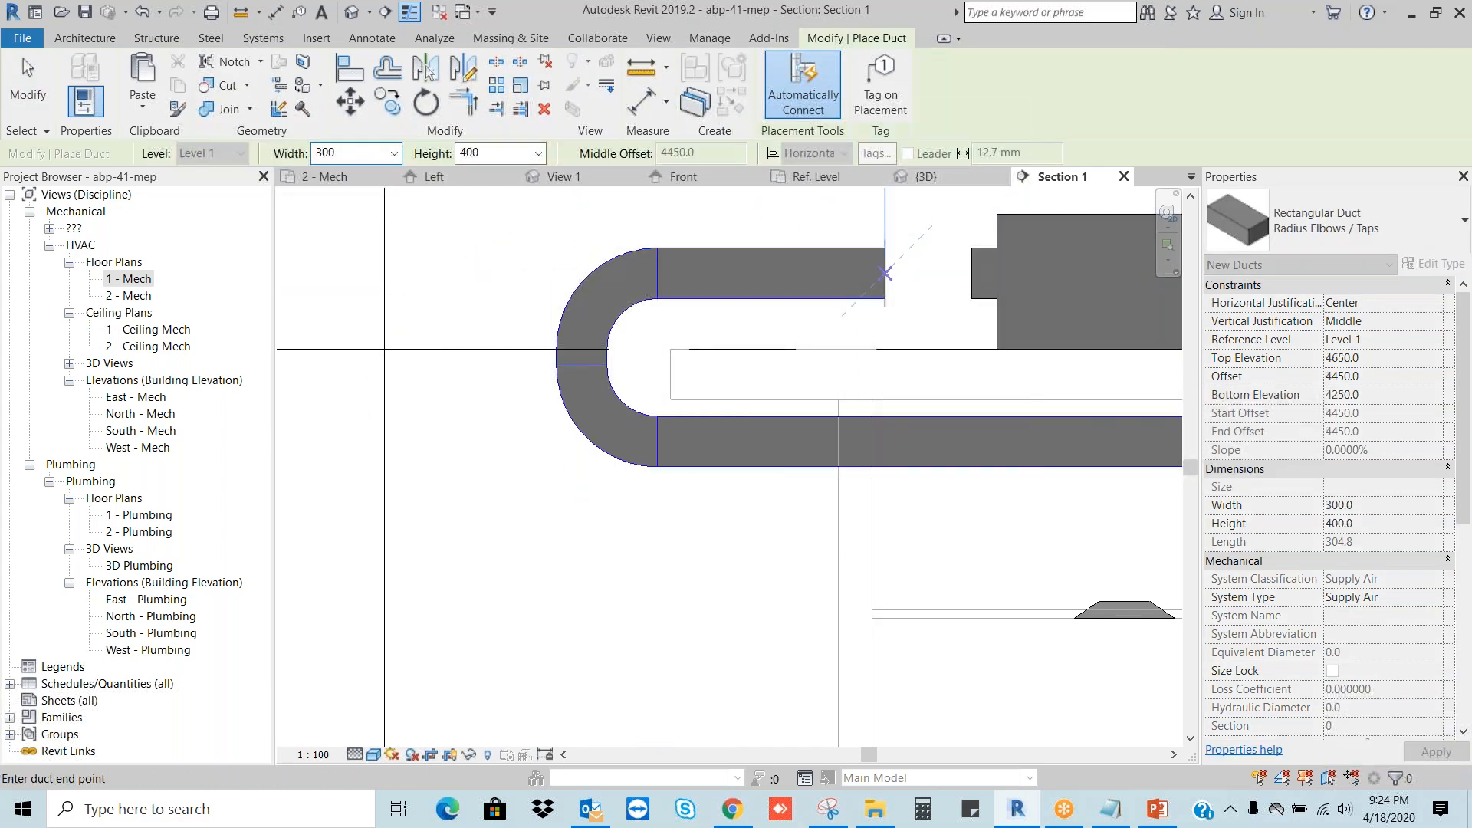
left_click(885, 272)
key("Escape")
key("Escape")
scroll(840, 337, "down", 3)
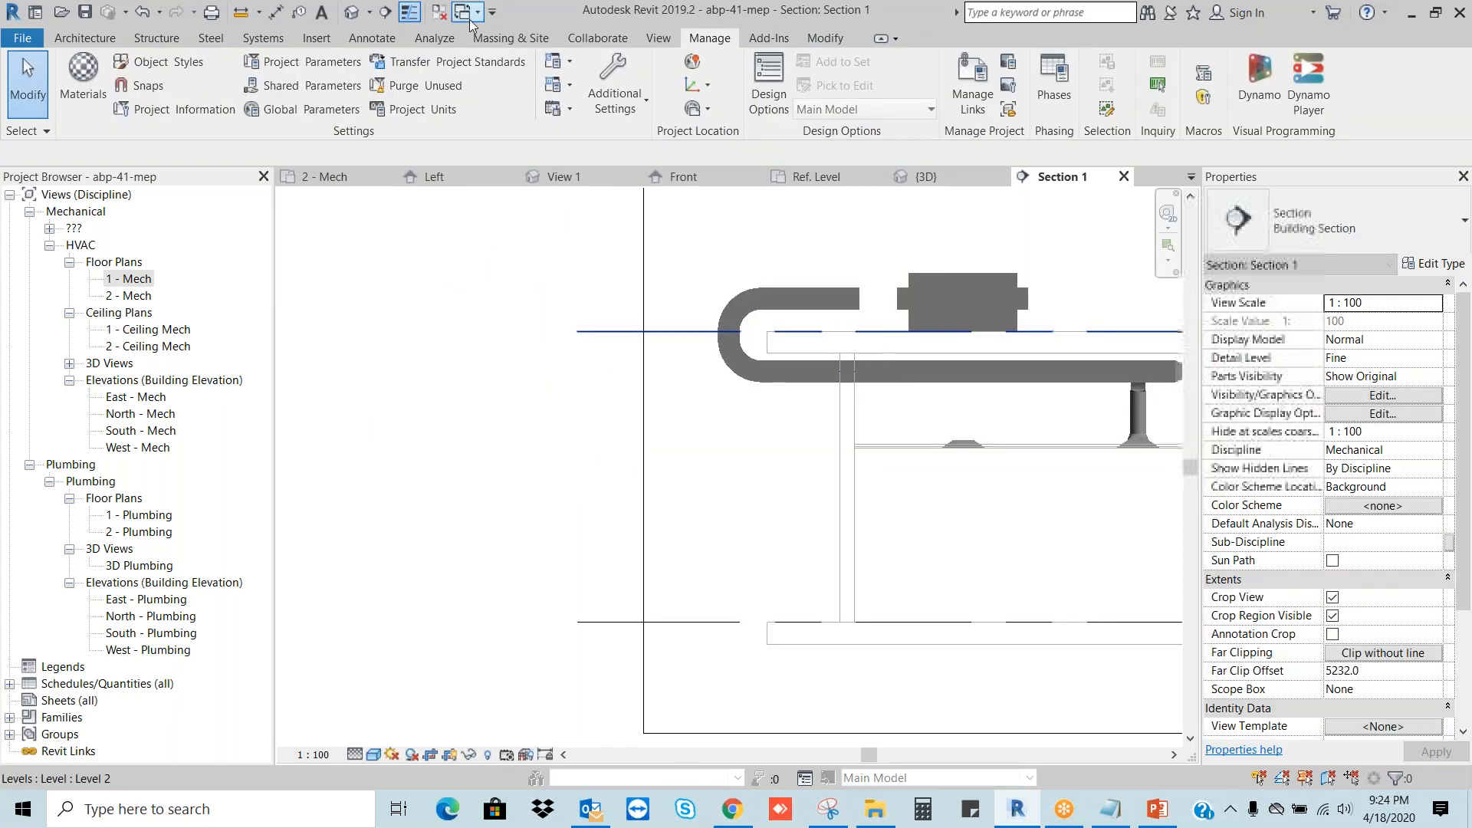
Check the U-shaped duct turn in 3D and delete its lower elbow in the 1 - Mech floor plan.
left_click(357, 12)
scroll(778, 490, "up", 5)
scroll(779, 495, "down", 6)
scroll(721, 310, "up", 5)
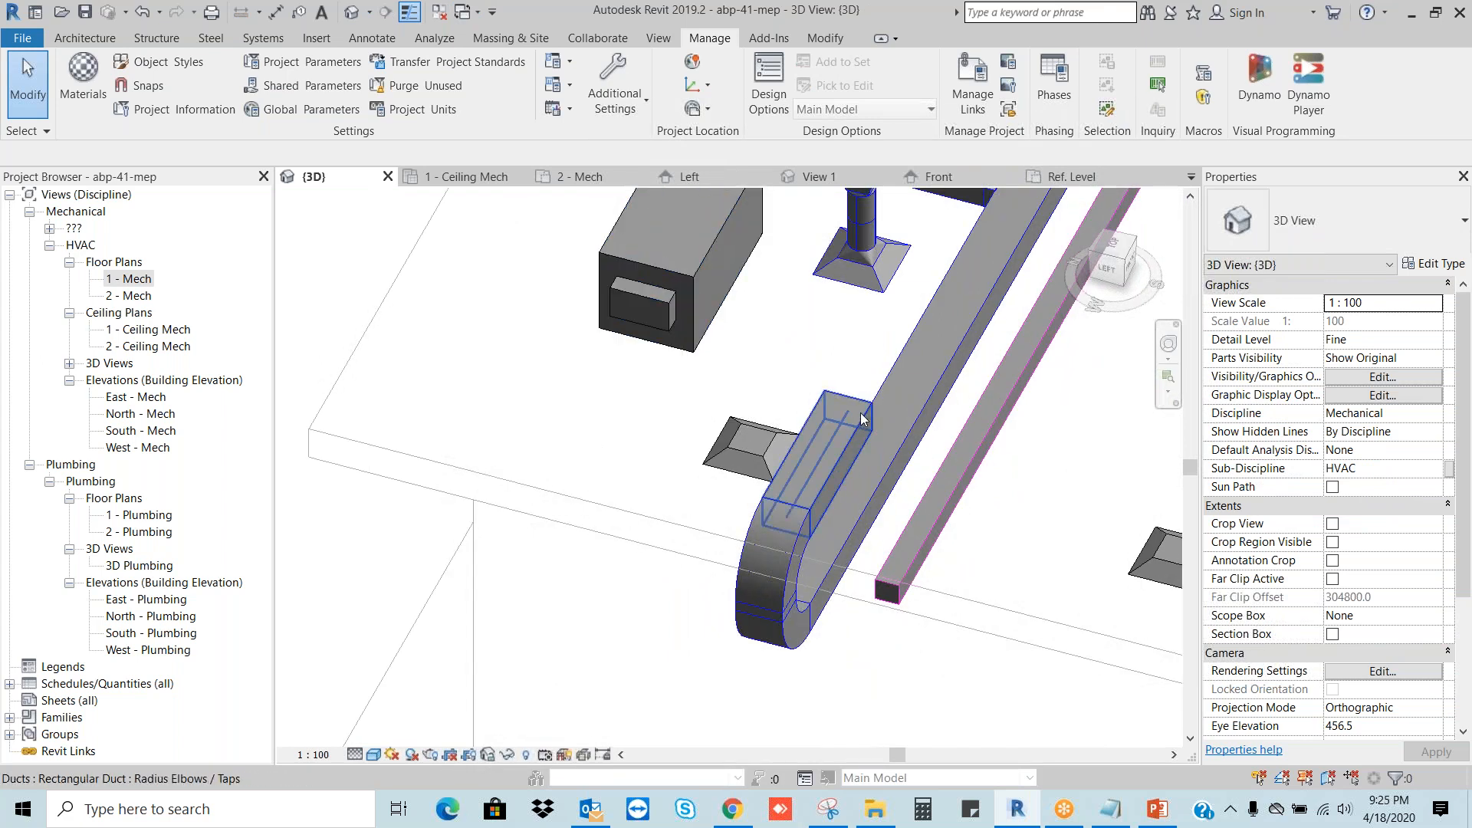
double_click(141, 280)
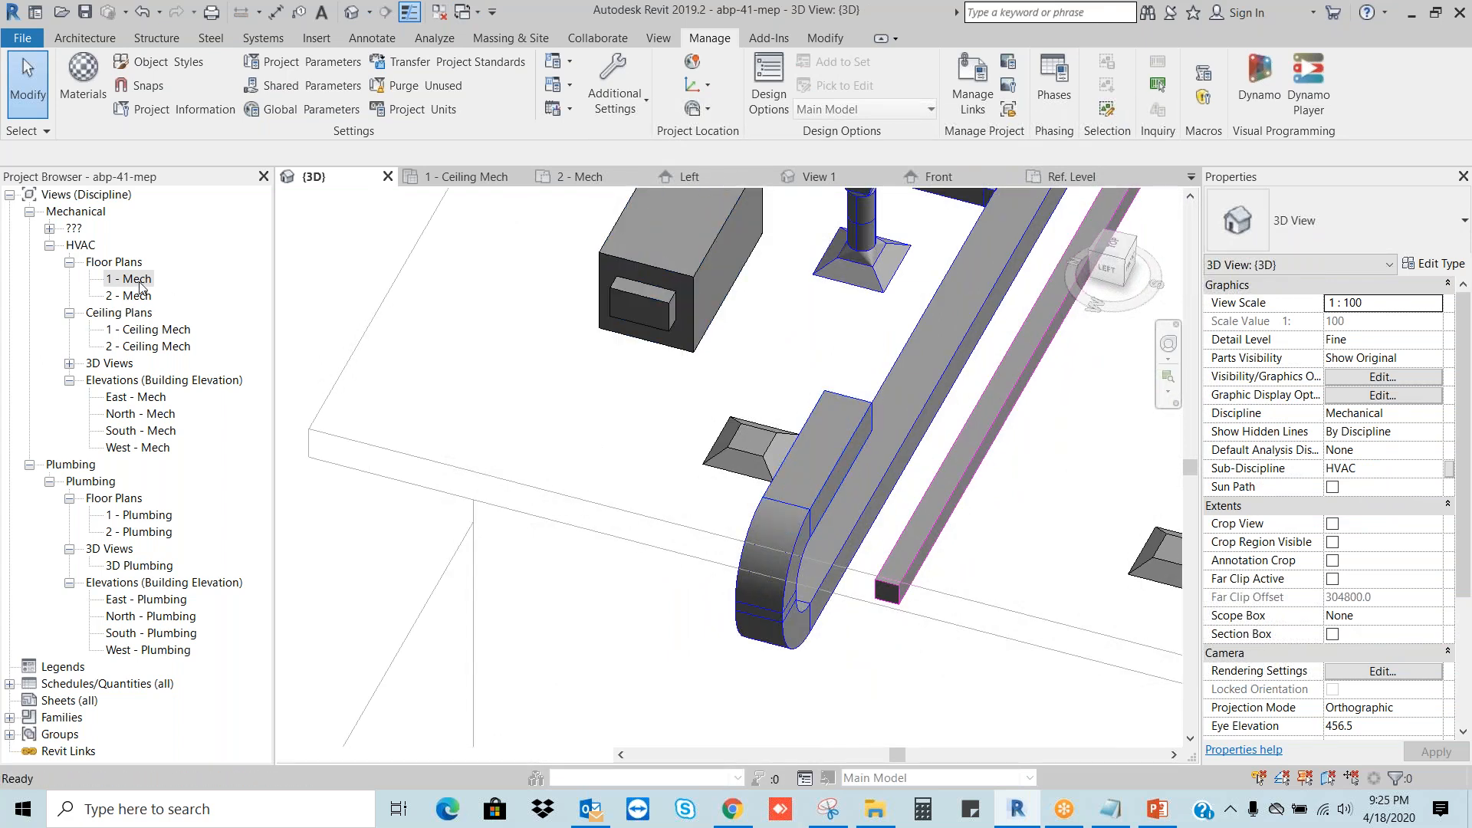
left_click_drag(414, 260, 562, 429)
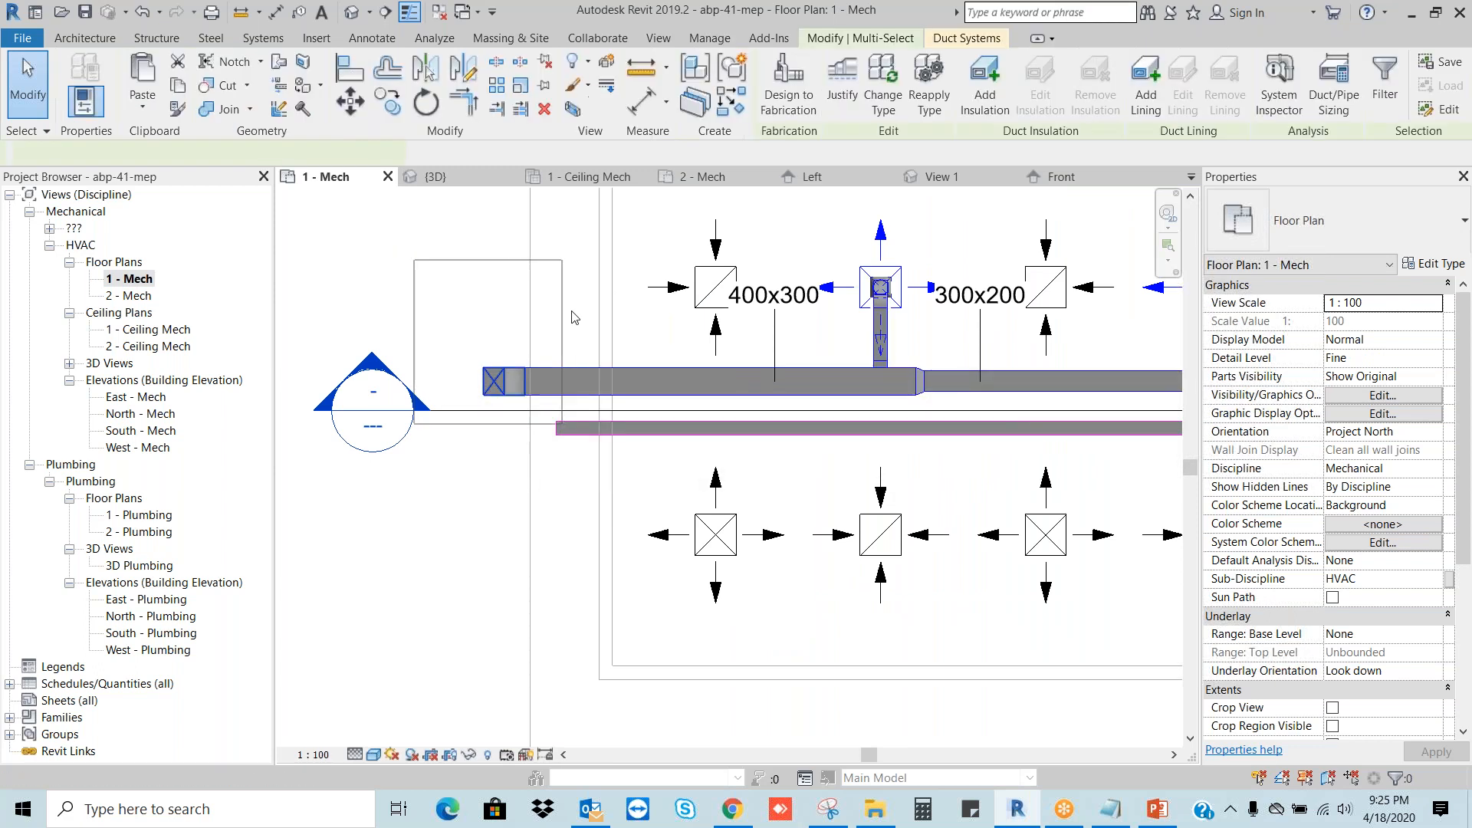
key("Delete")
Draw a separate 400x300 duct 1500 mm long at 3450 mm offset, perpendicular to the main duct's open end.
middle_click_drag(580, 316, 593, 489)
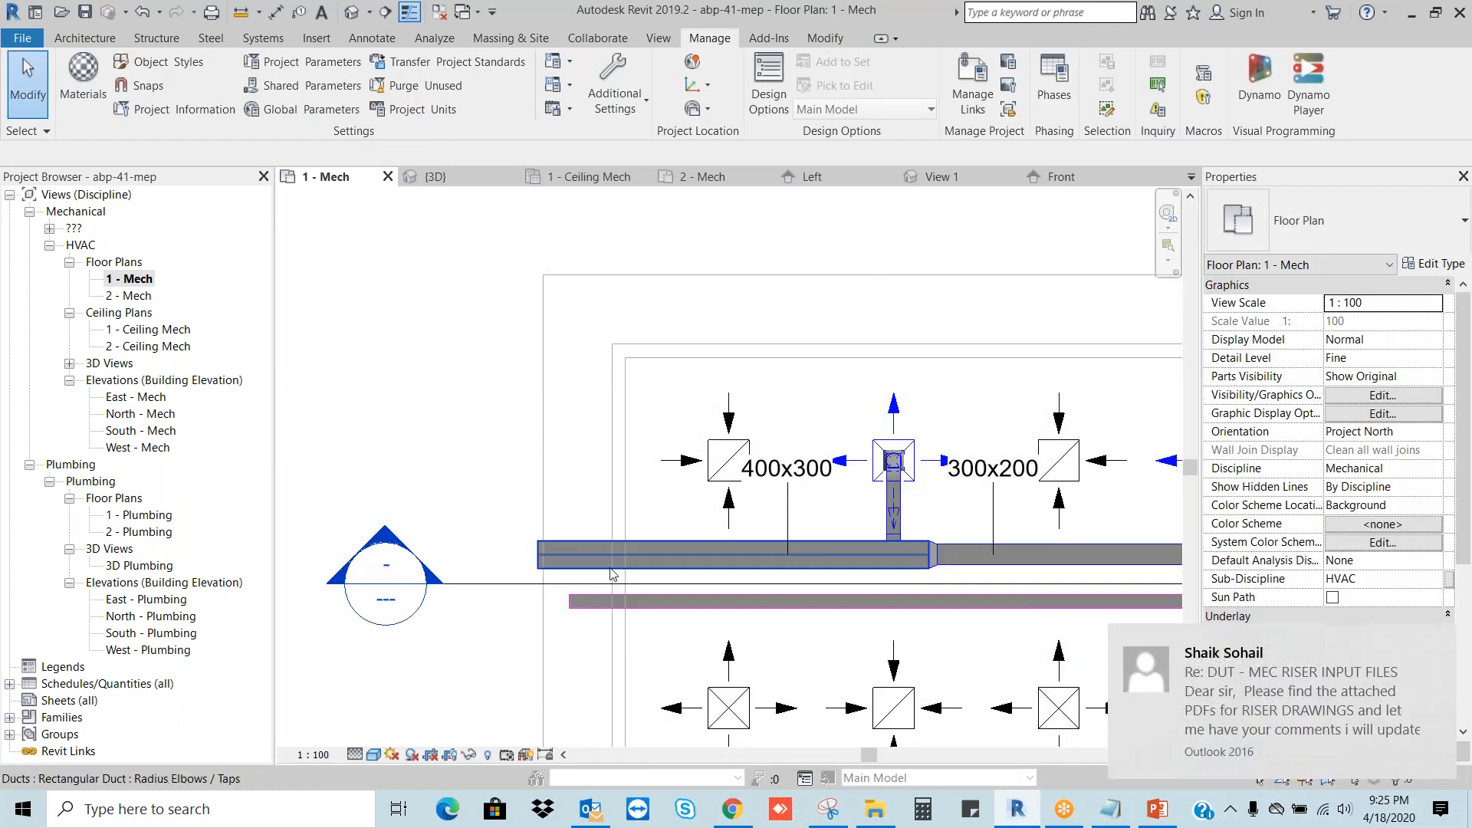
right_click(574, 541)
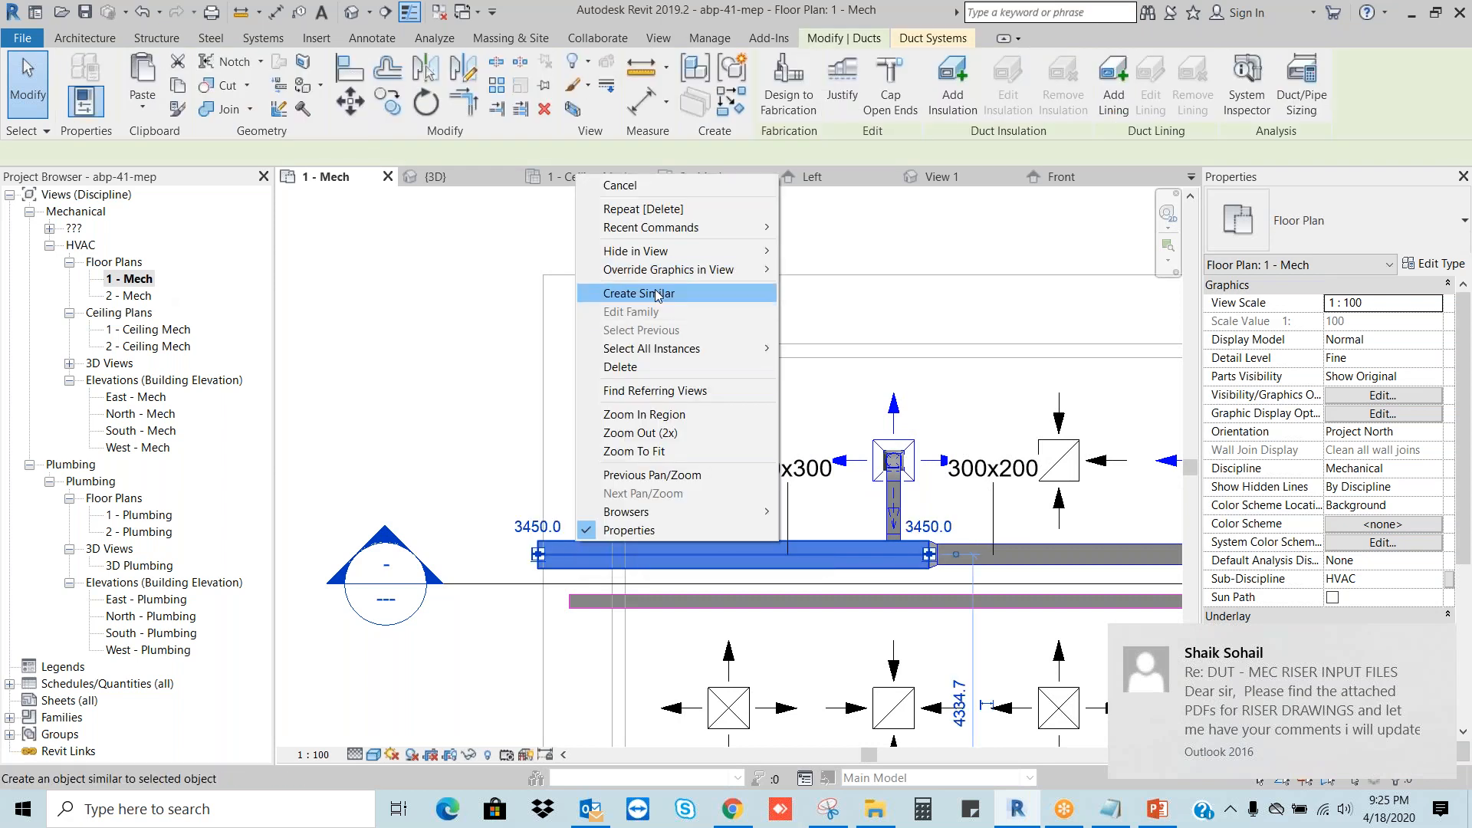
left_click(657, 295)
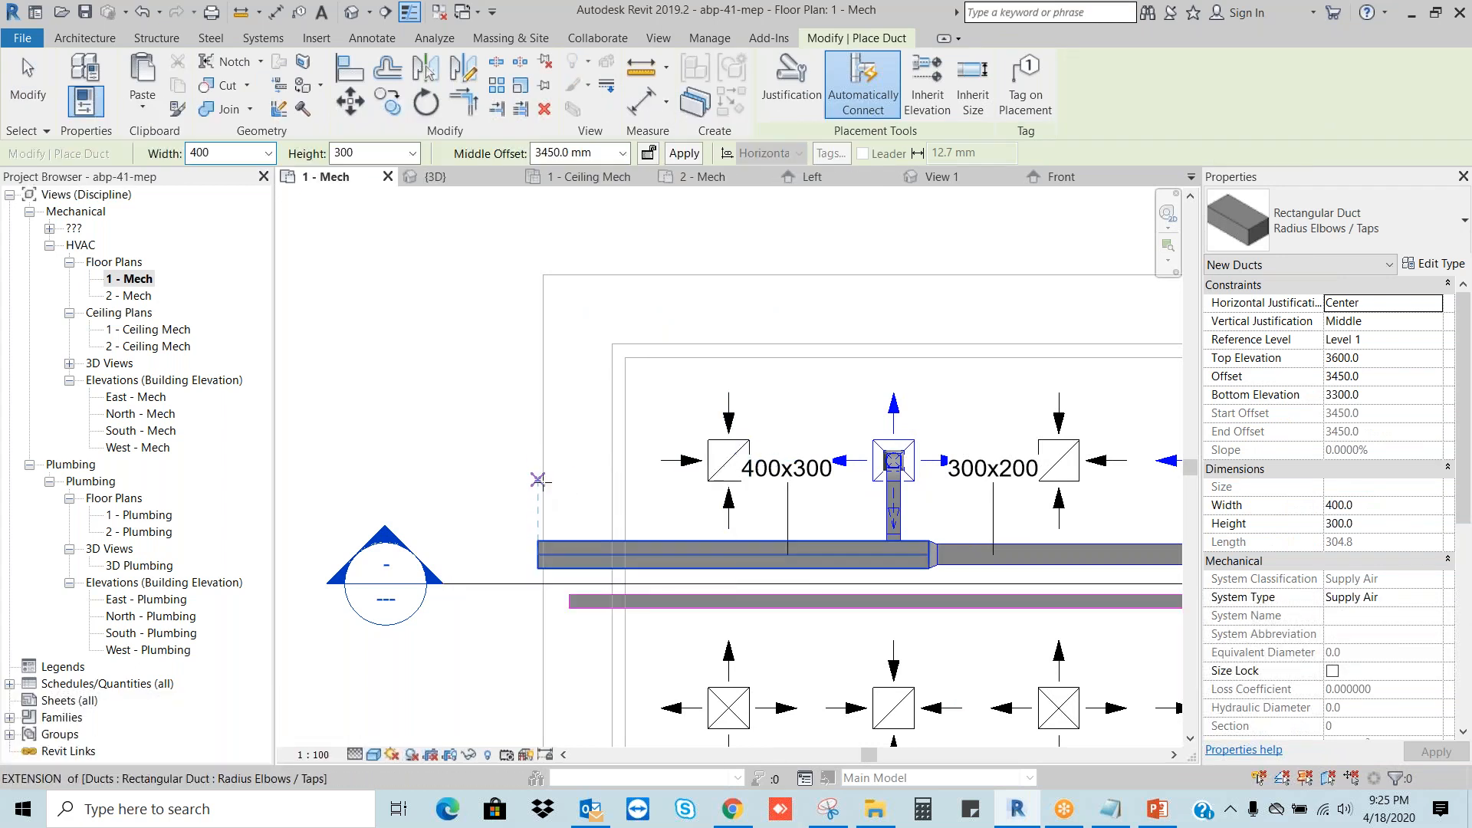
left_click(538, 502)
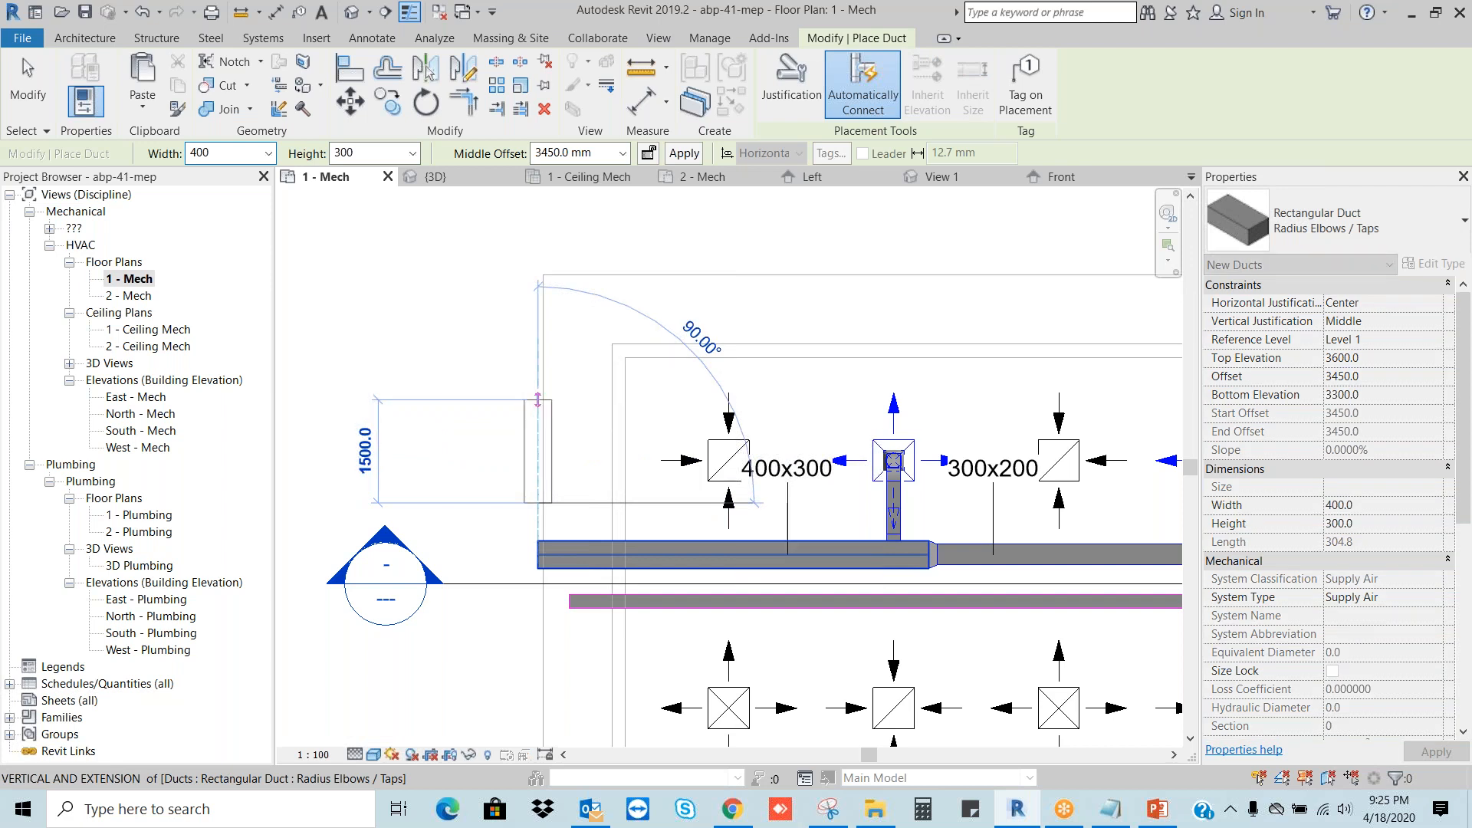
left_click(538, 398)
key("Escape")
key("Escape")
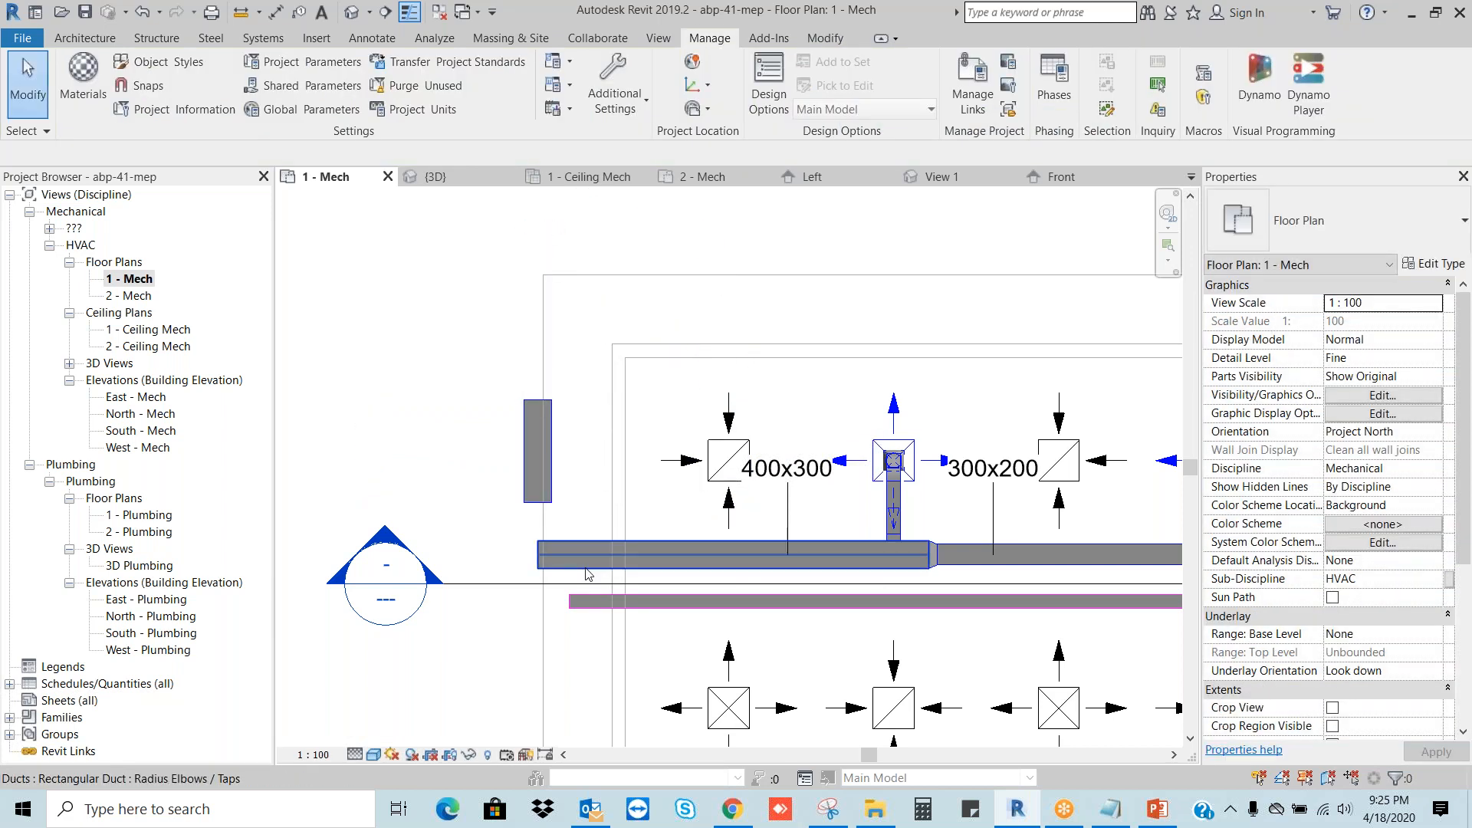
Trim the new perpendicular duct and the main supply duct to a corner with Trim/Extend to Corner.
key("t")
key("r")
left_click(545, 456)
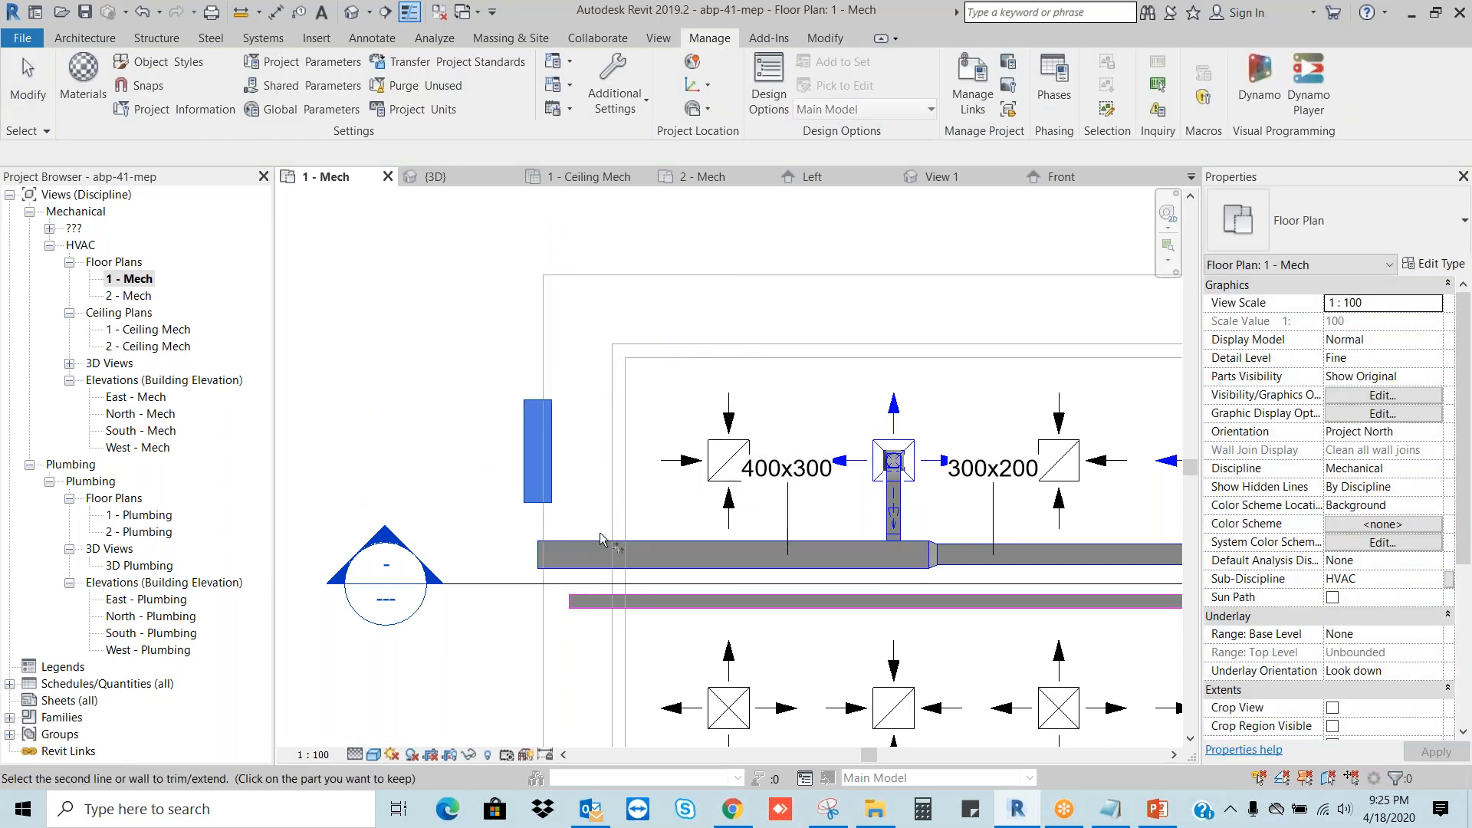
left_click(602, 546)
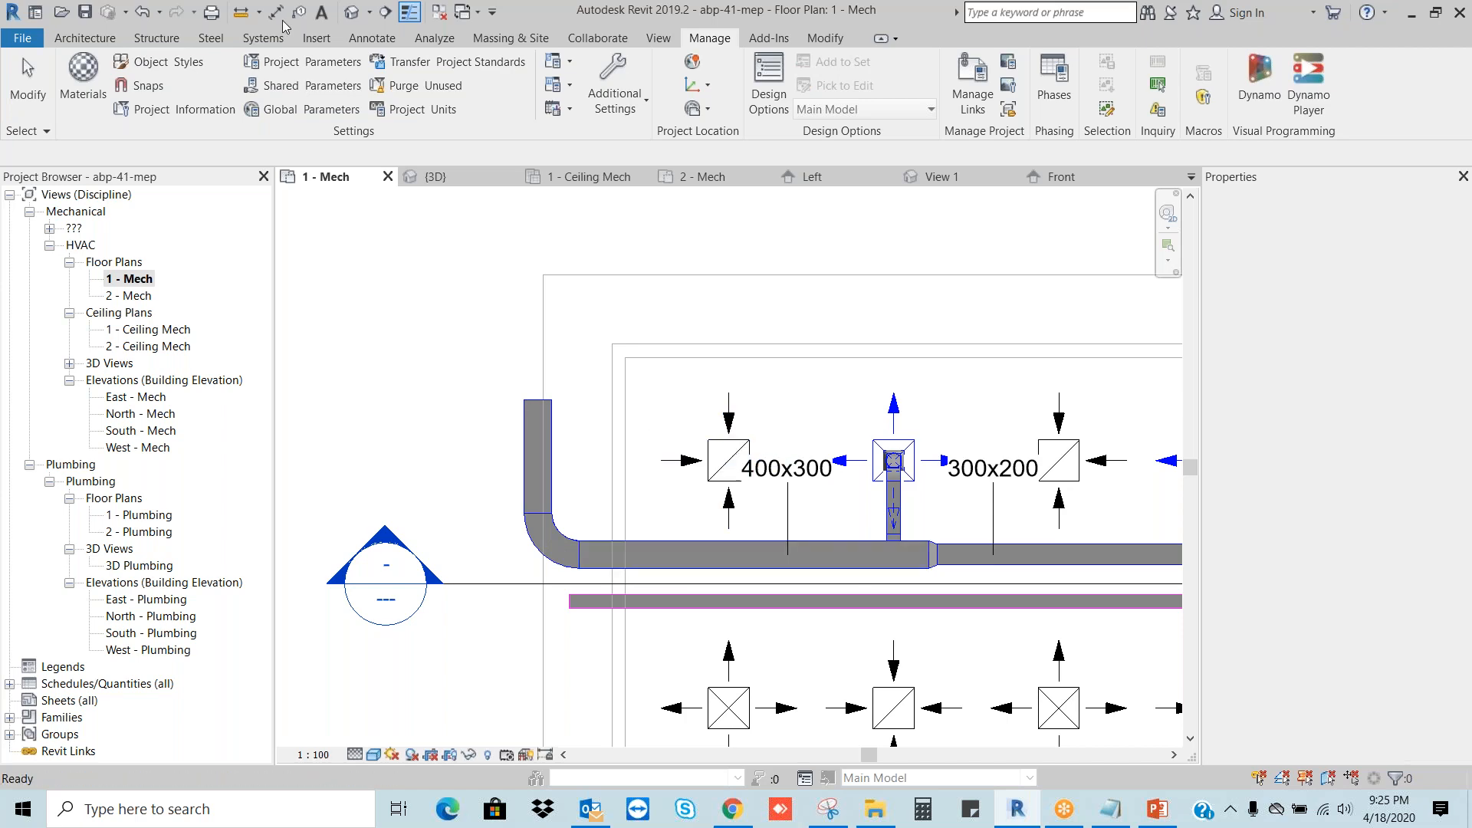
Examine the new duct corner, the upper duct piece and the air handling unit in the 3D view.
left_click(351, 12)
key("Escape")
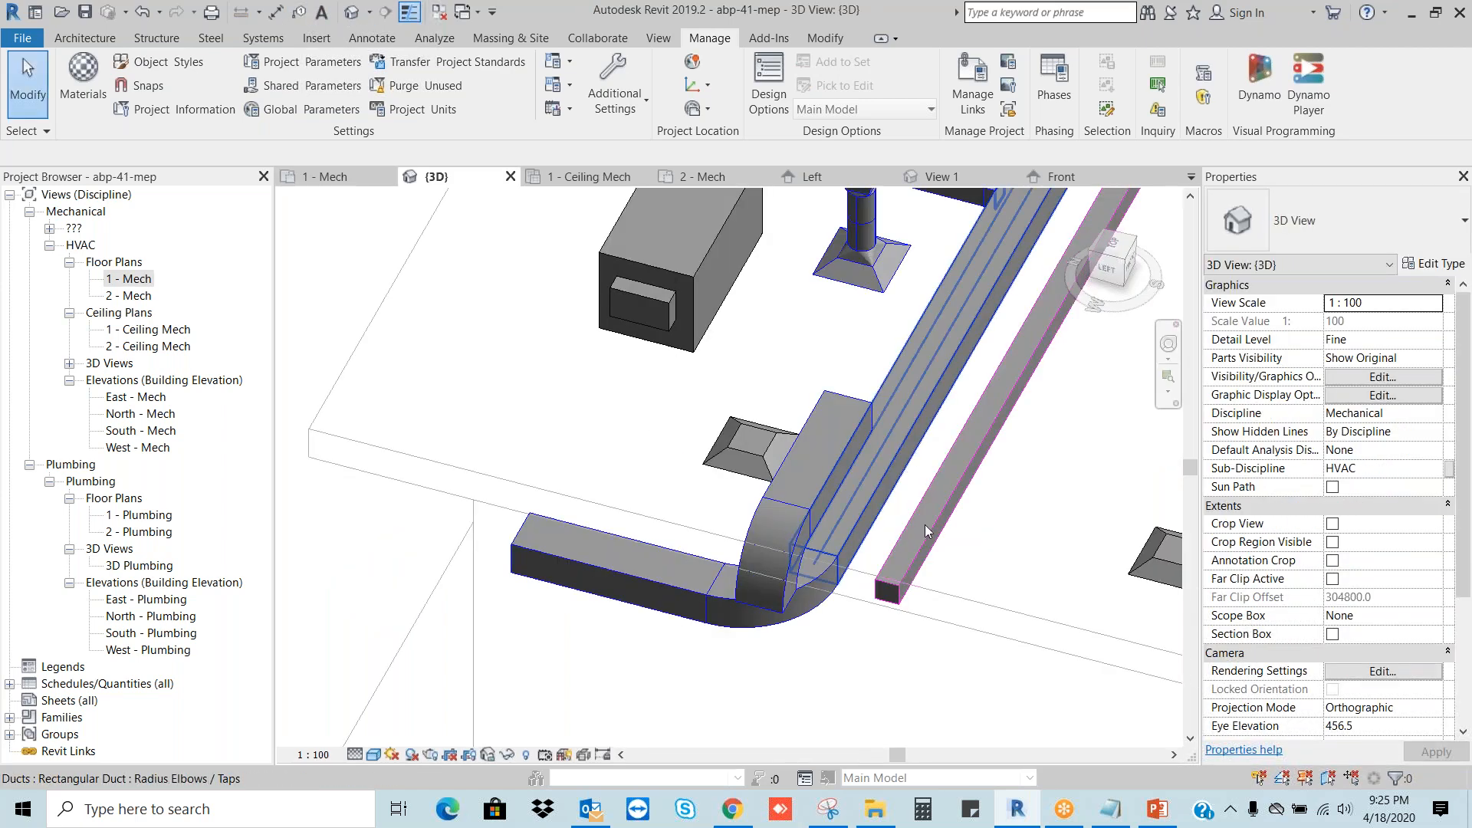
scroll(925, 525, "down", 4)
middle_click_drag(797, 506, 778, 521, "shift")
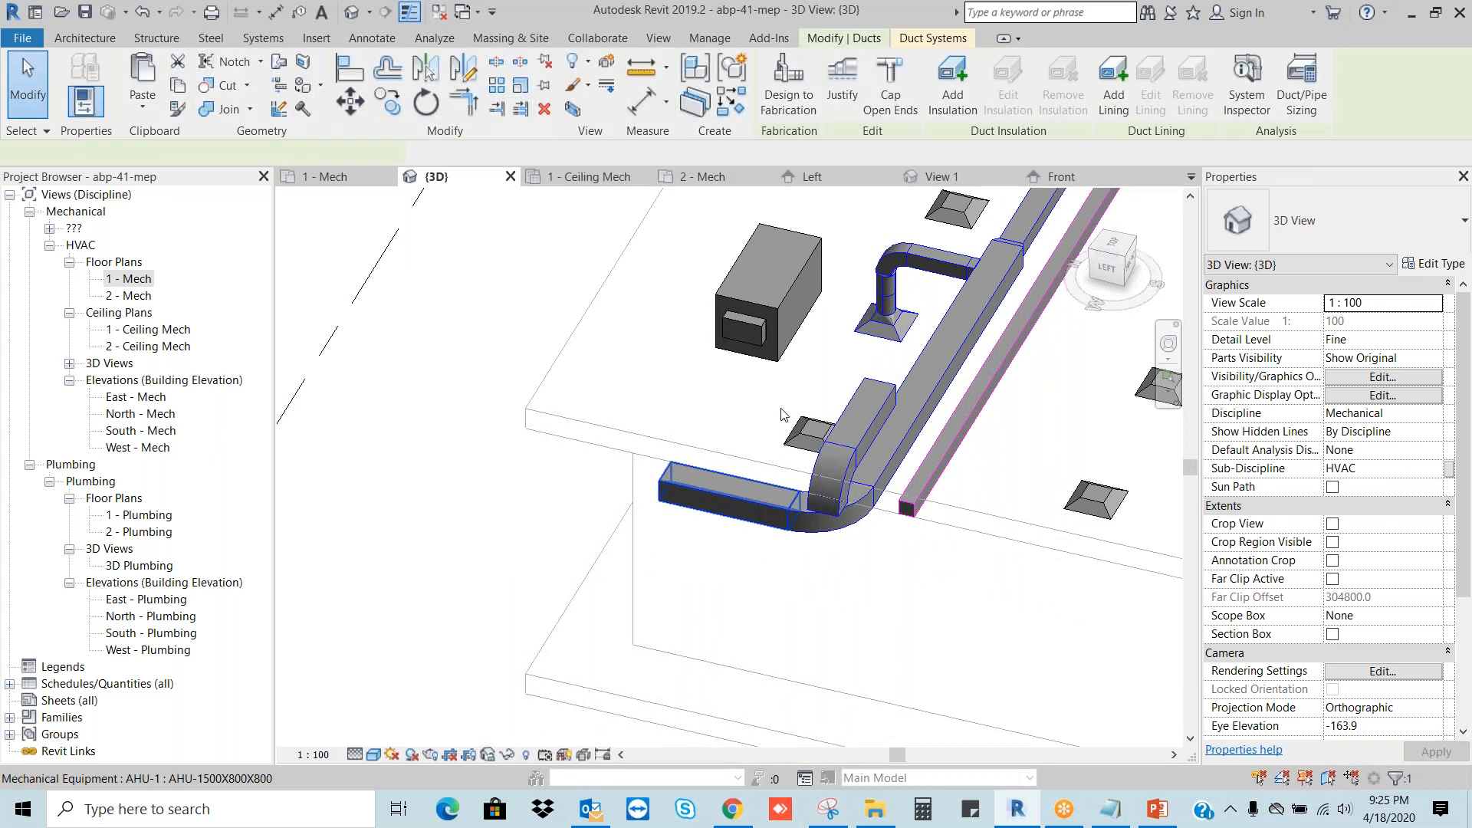
middle_click_drag(782, 414, 797, 499, "shift")
left_click(865, 563)
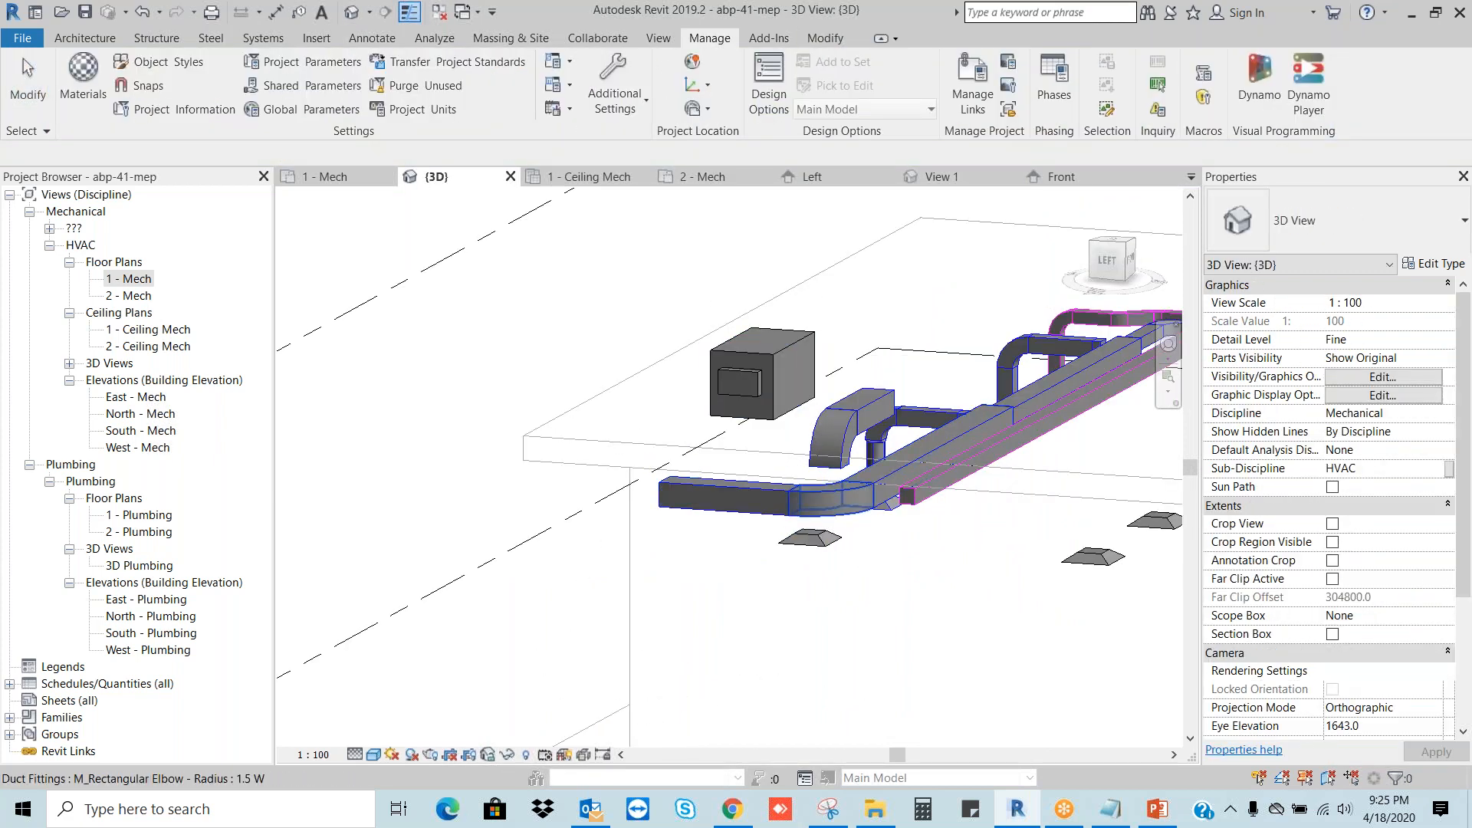
middle_click_drag(844, 524, 958, 567, "shift")
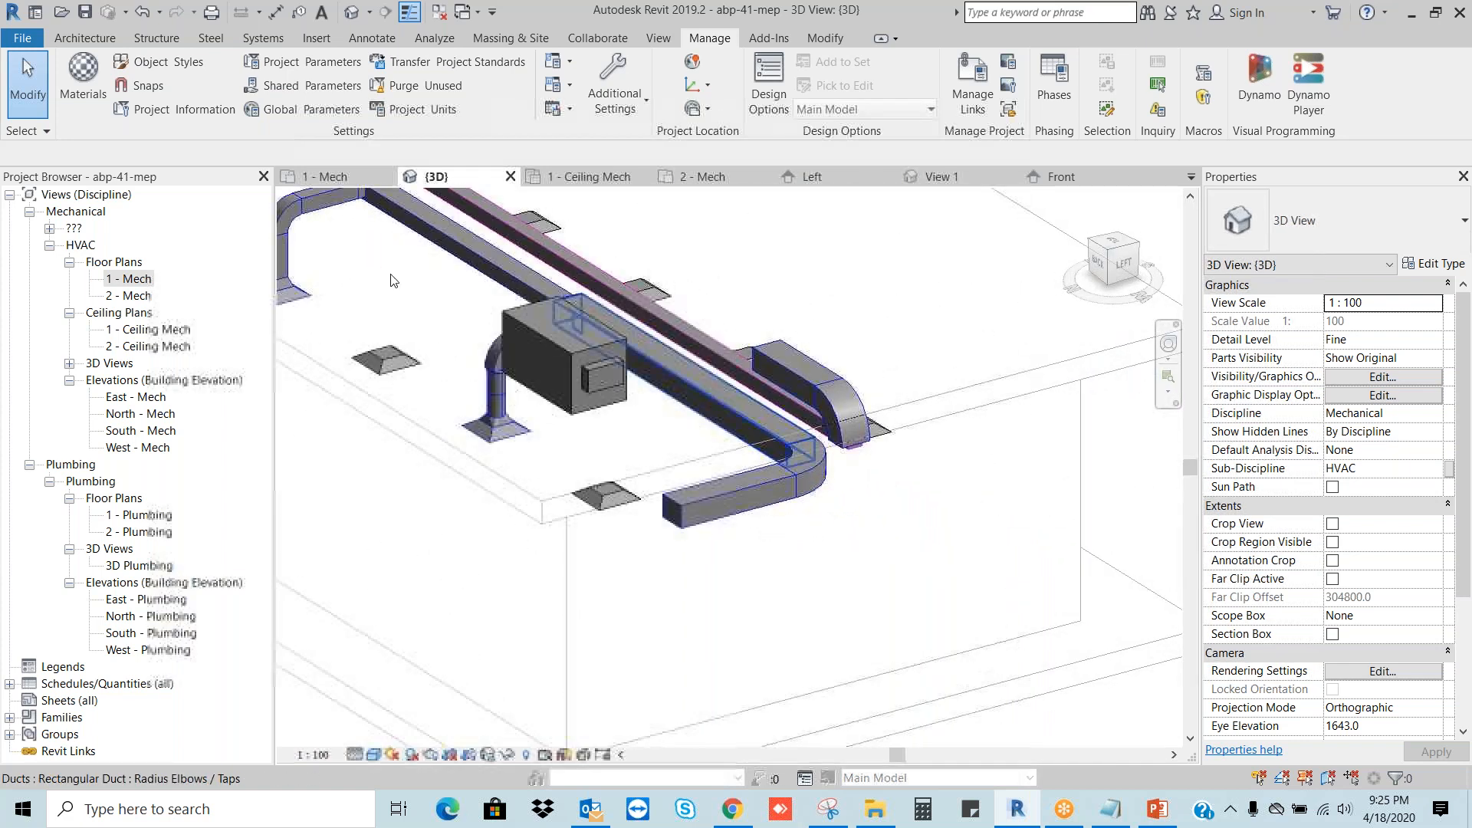
Draw a 500x300 duct 1900 mm long from the air handling unit's connector in the 2 - Mech floor plan.
double_click(134, 295)
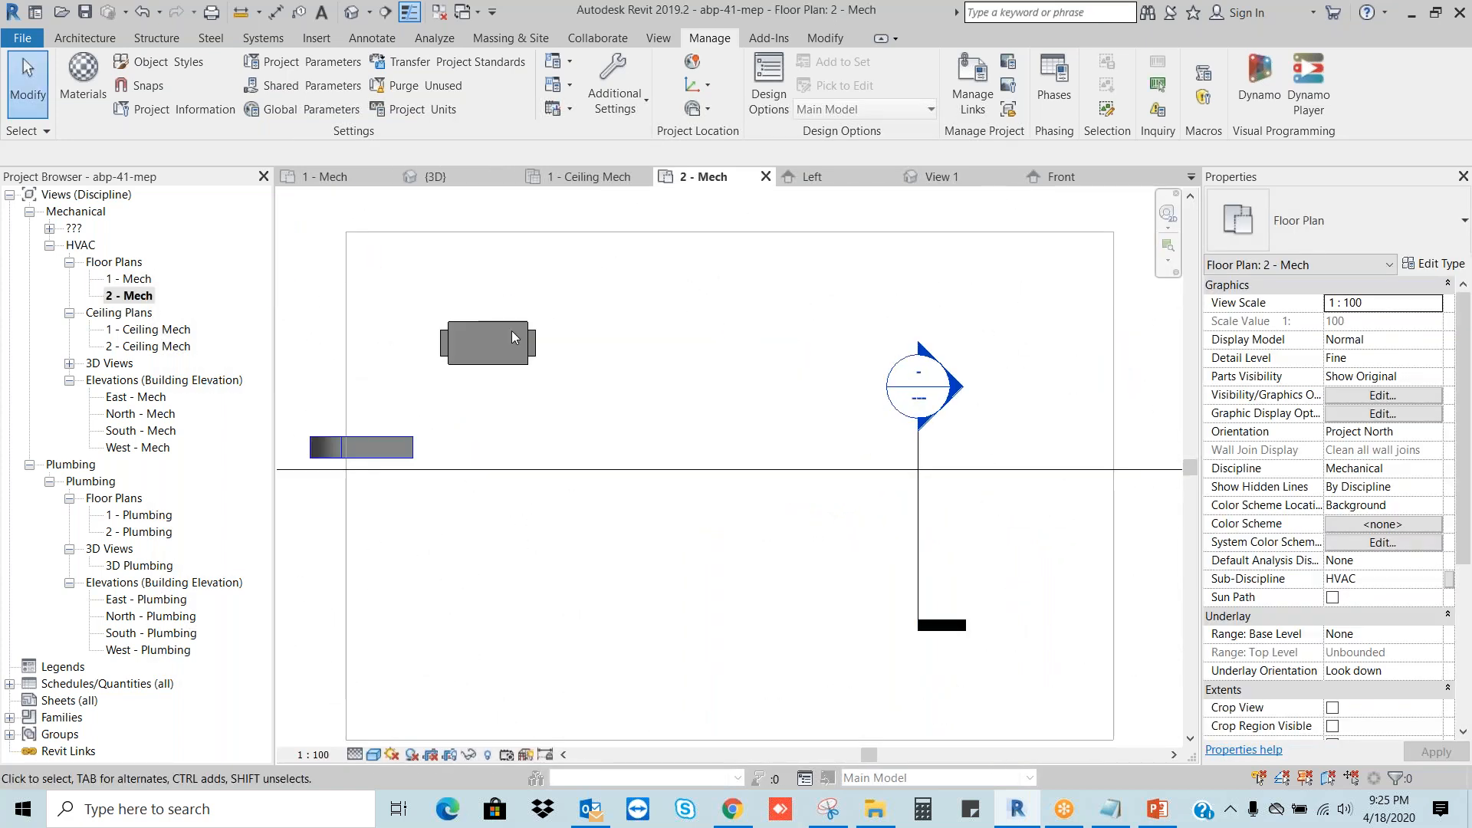
left_click(524, 316)
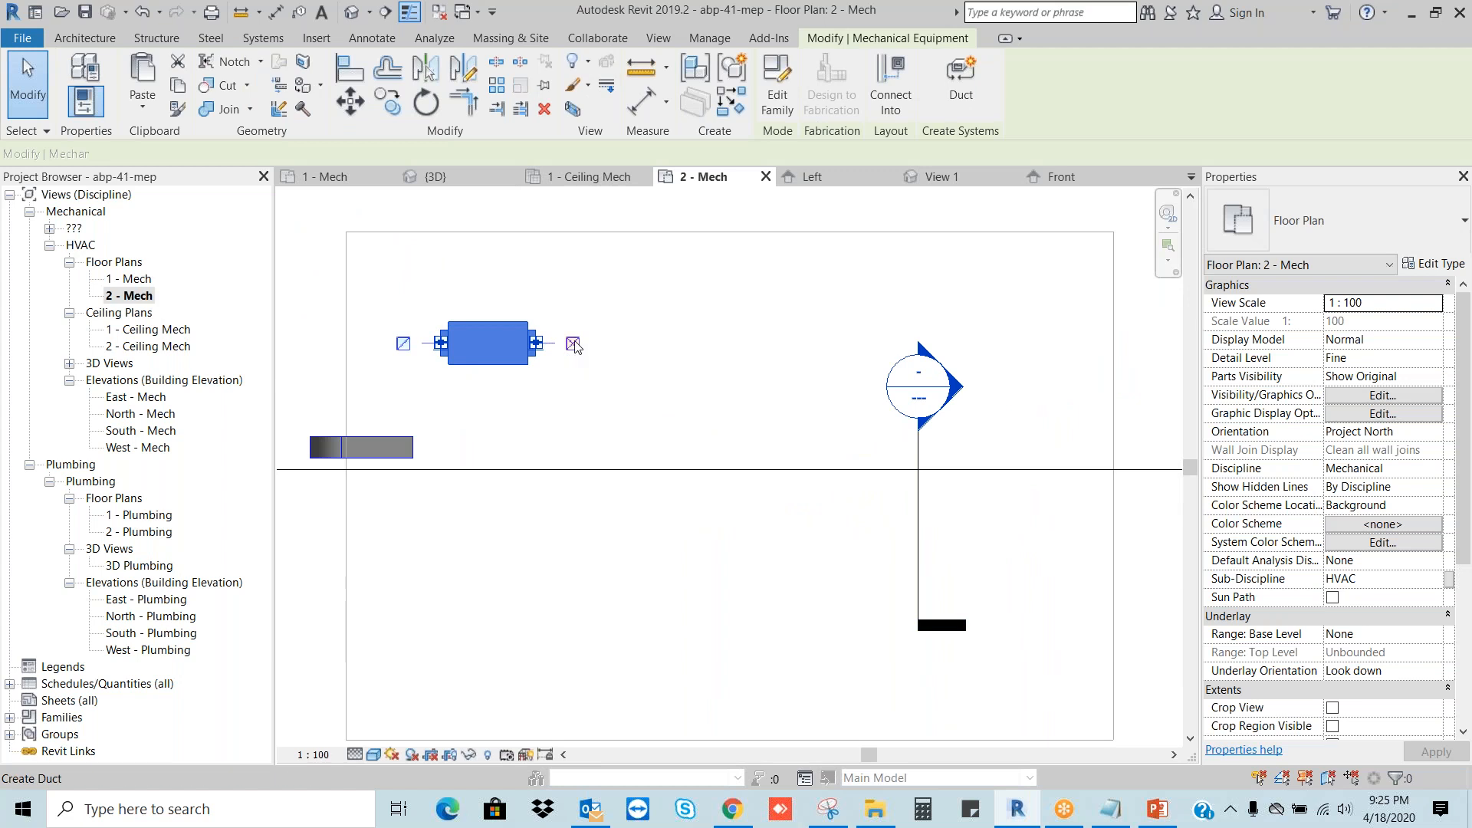
left_click(573, 344)
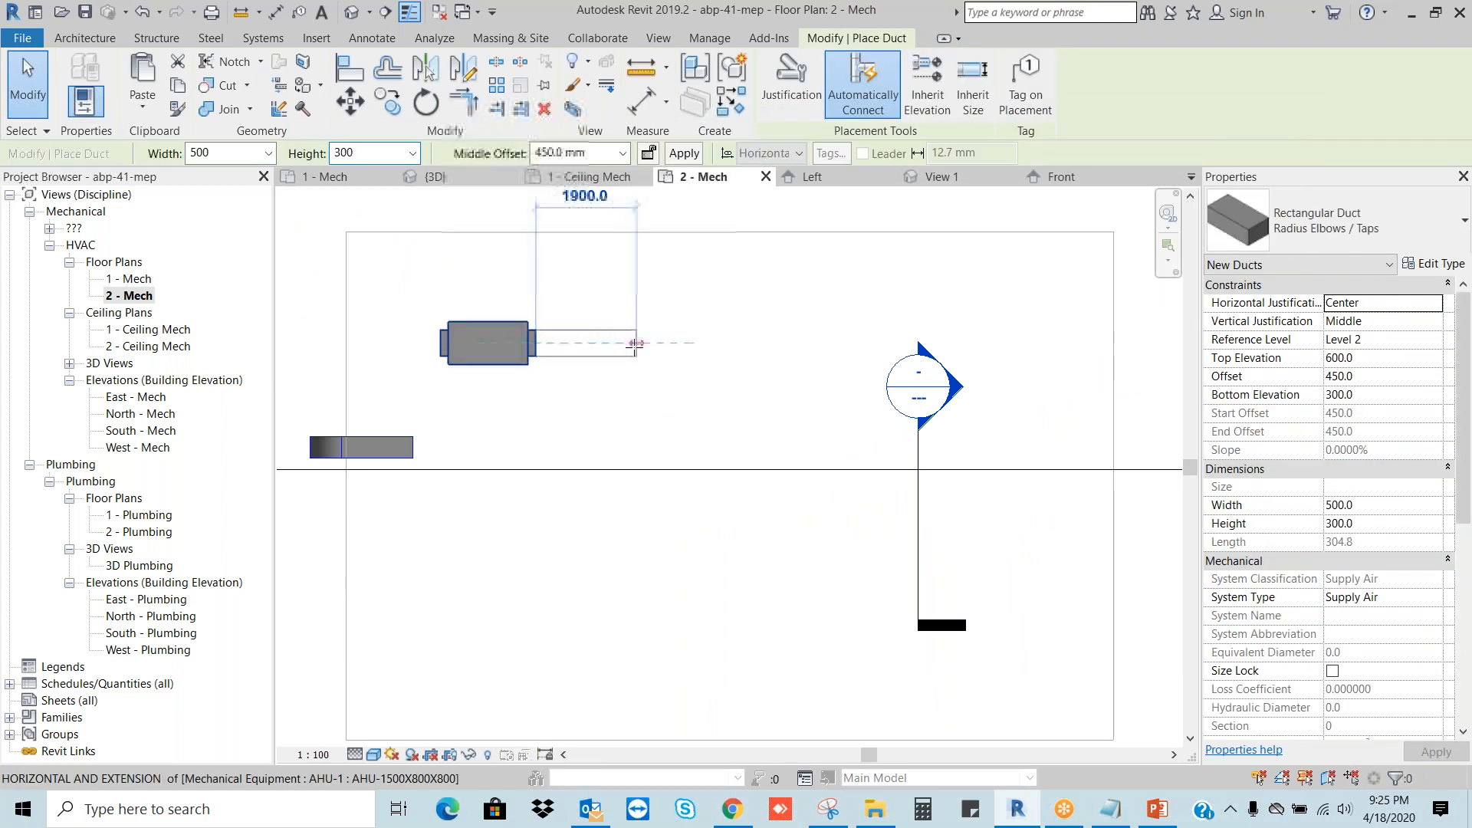
left_click(636, 344)
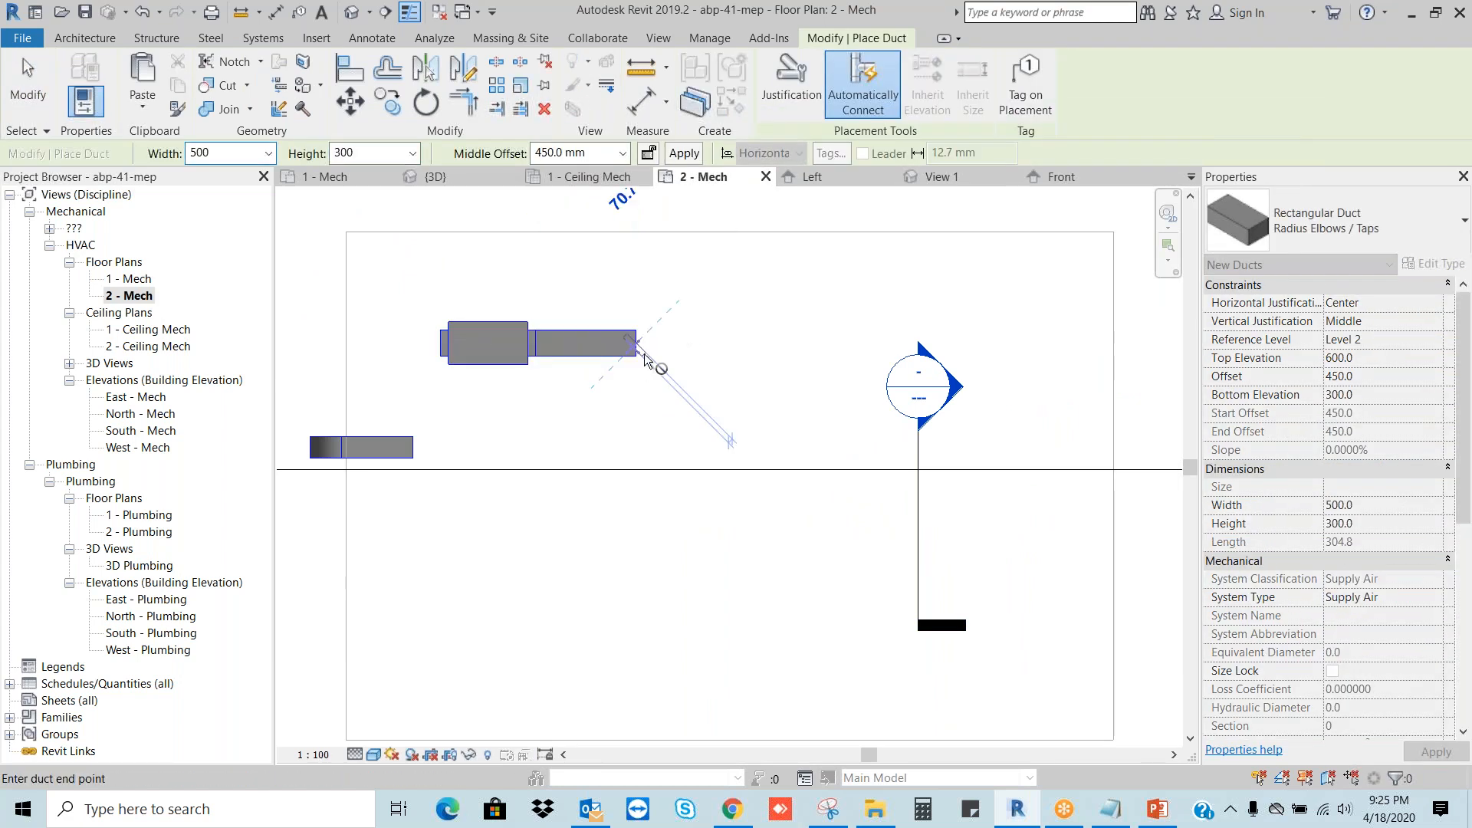
key("Escape")
key("Escape")
Open the Section 1 view from its section line in the 2 - Mech floor plan.
left_click(621, 470)
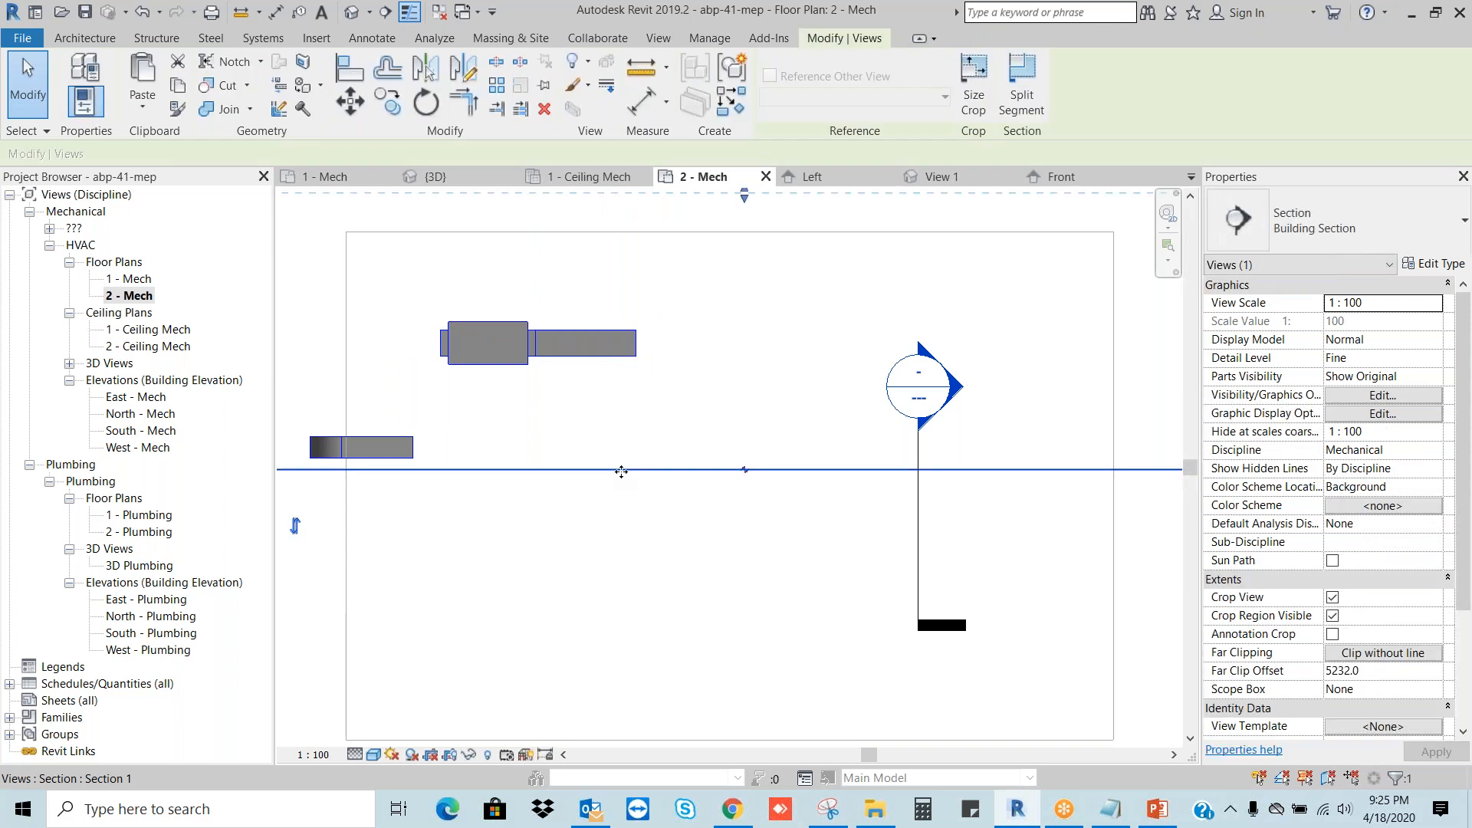
right_click(564, 468)
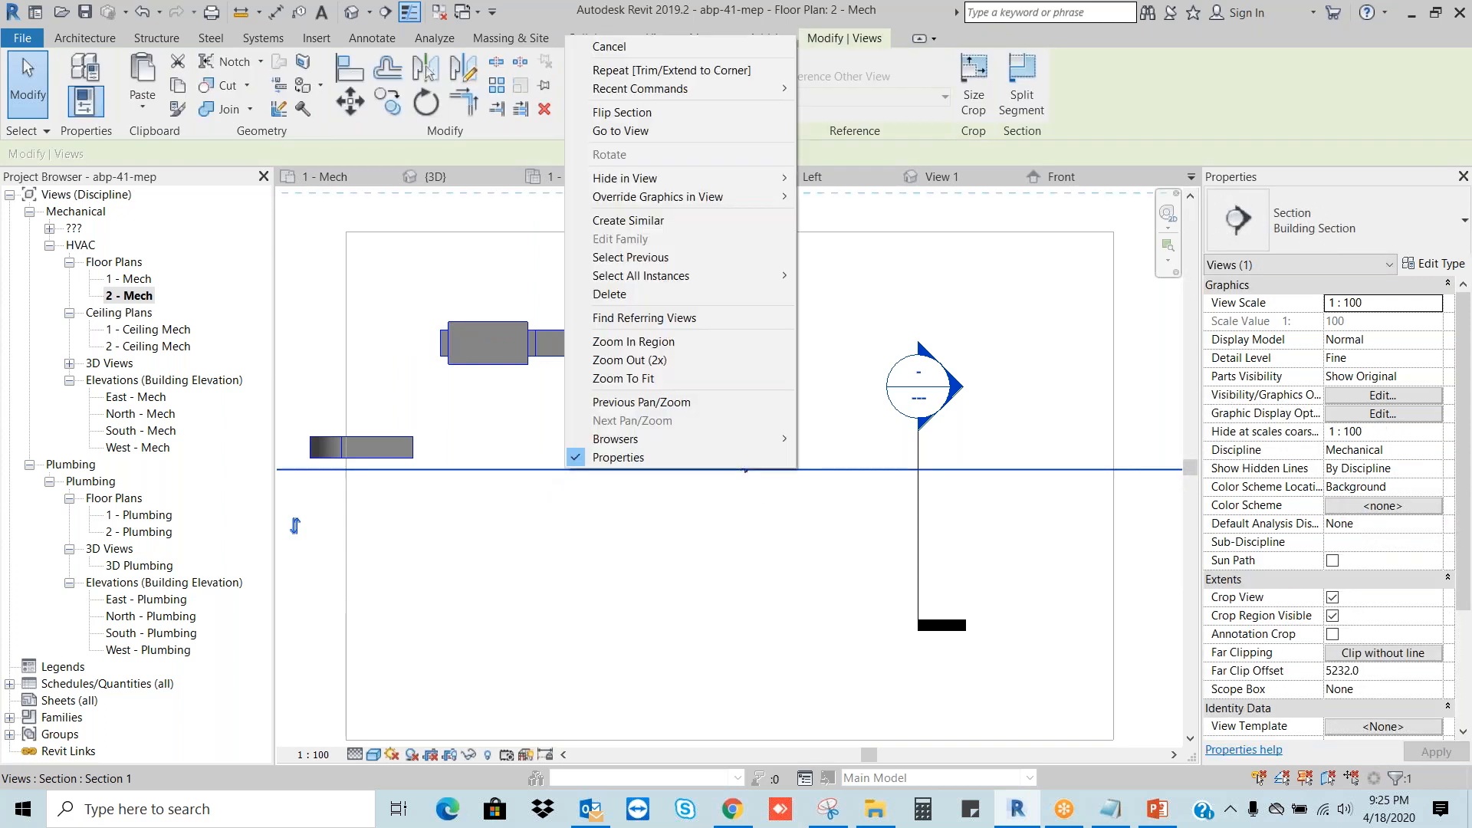
left_click(689, 127)
scroll(849, 349, "down", 5)
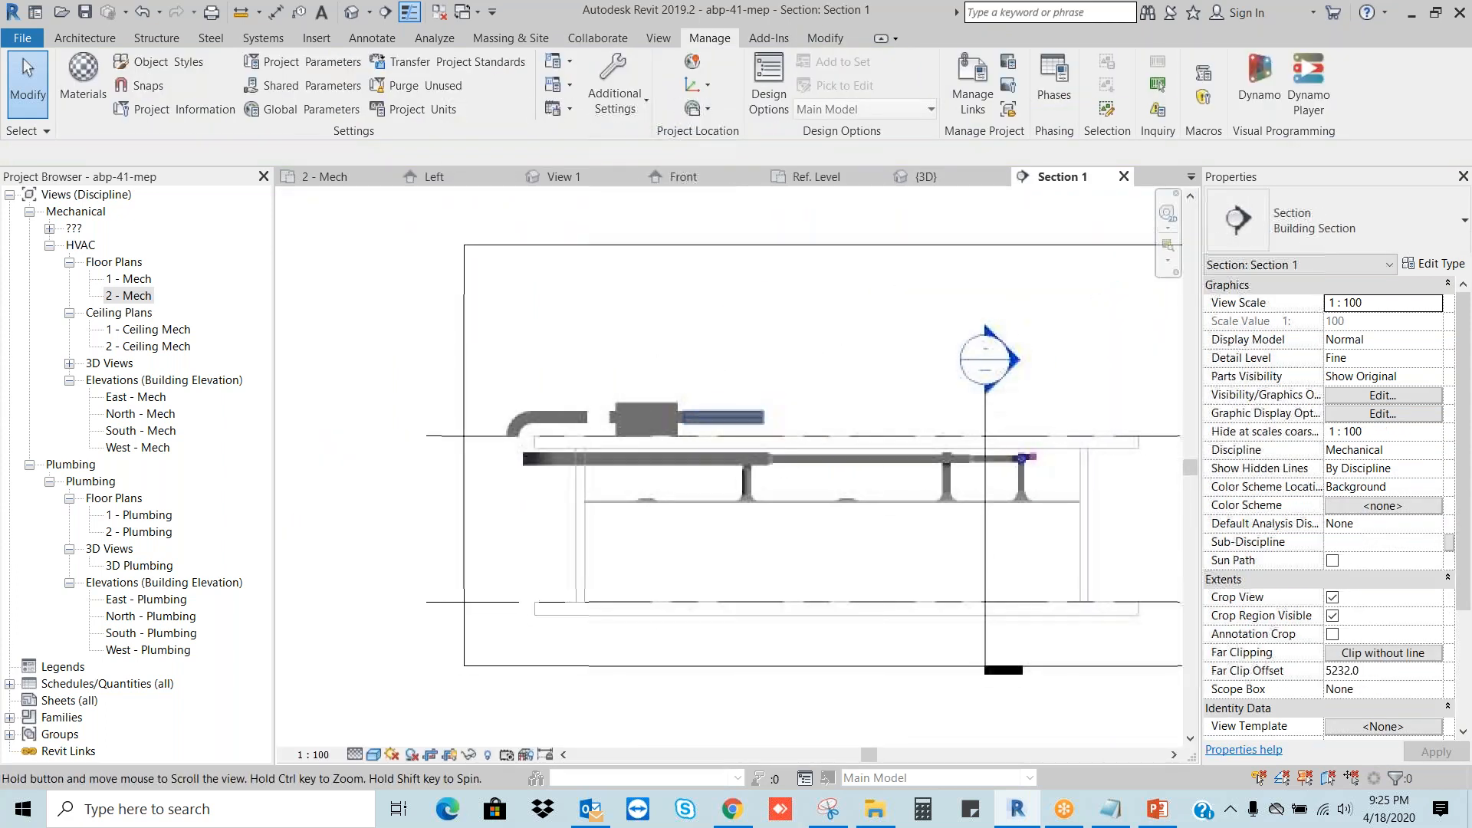
Draw a duct rising from the open end of the air handling unit's duct and running back above the unit at 1450 mm offset.
left_click(761, 419)
right_click(761, 421)
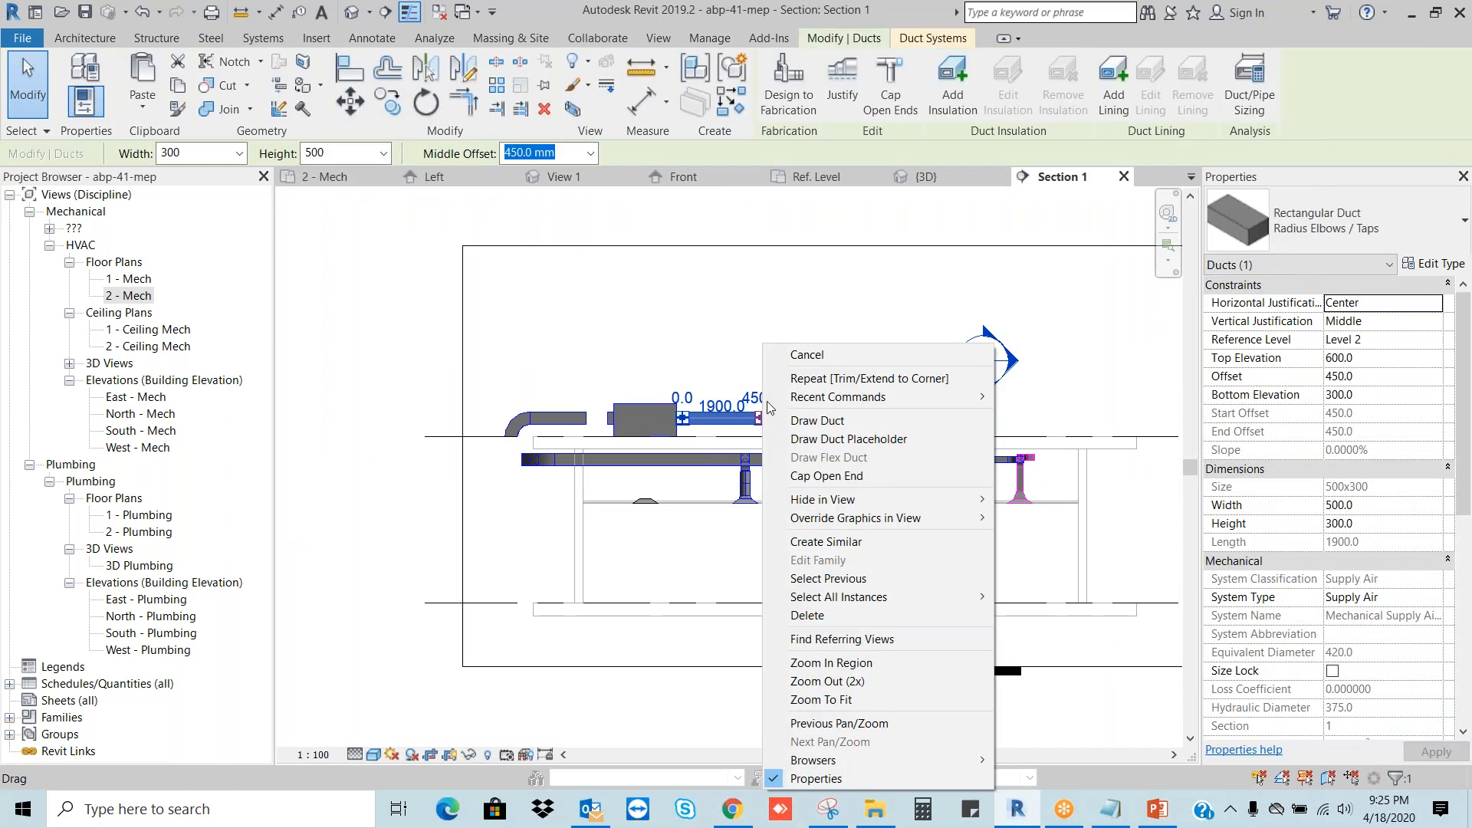
left_click(774, 420)
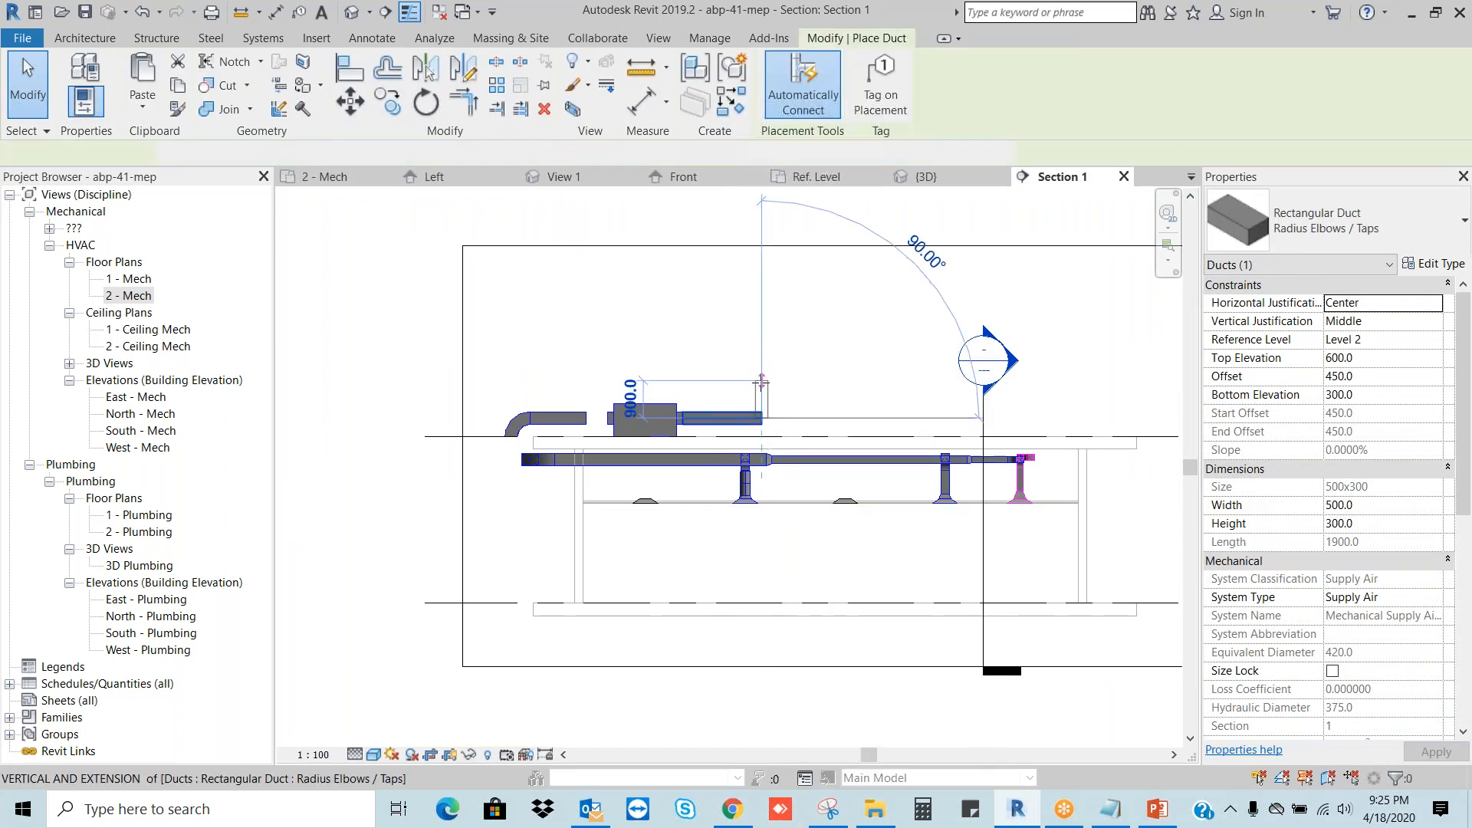
left_click(761, 377)
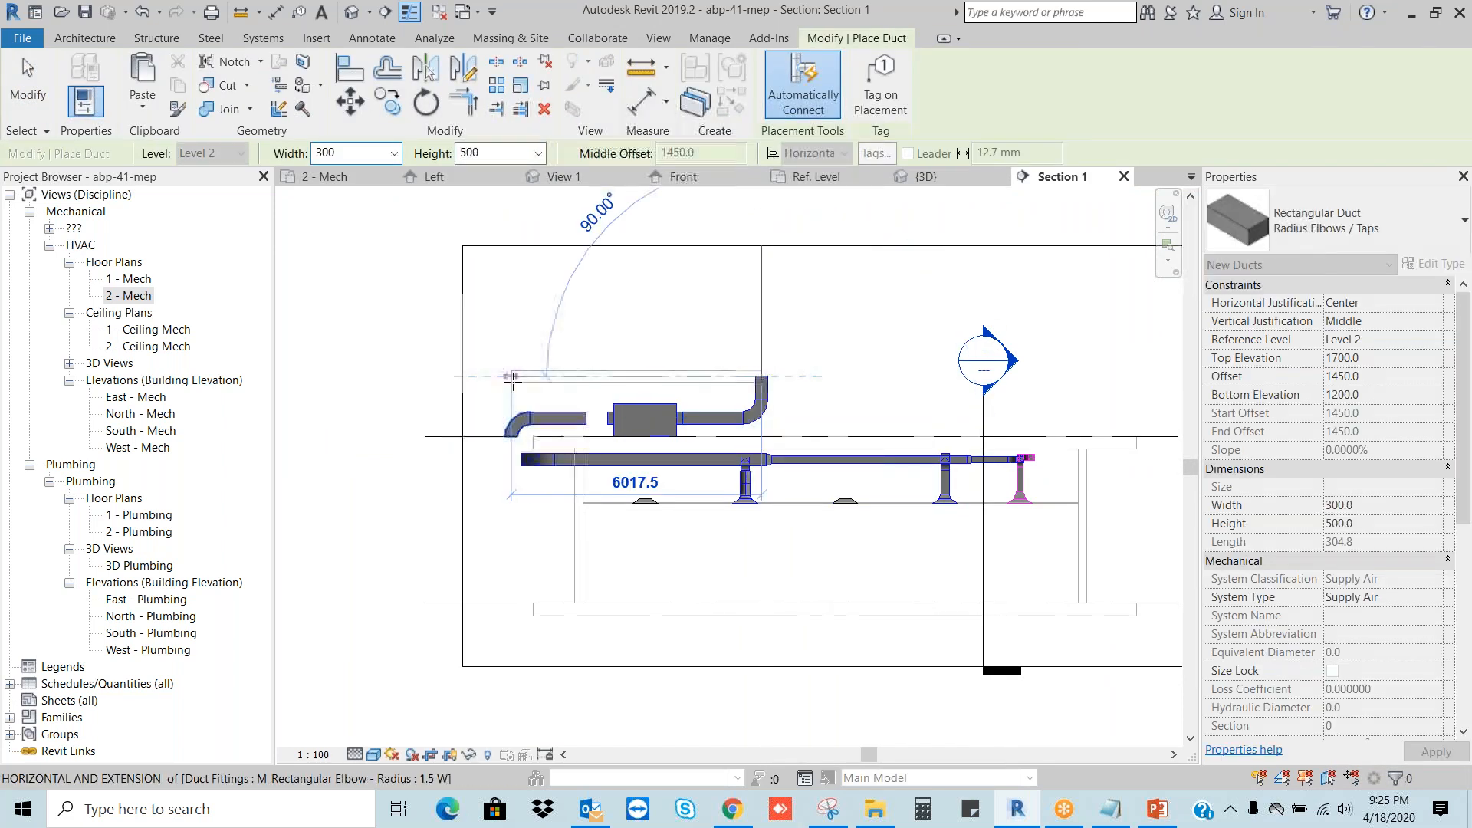
left_click(527, 377)
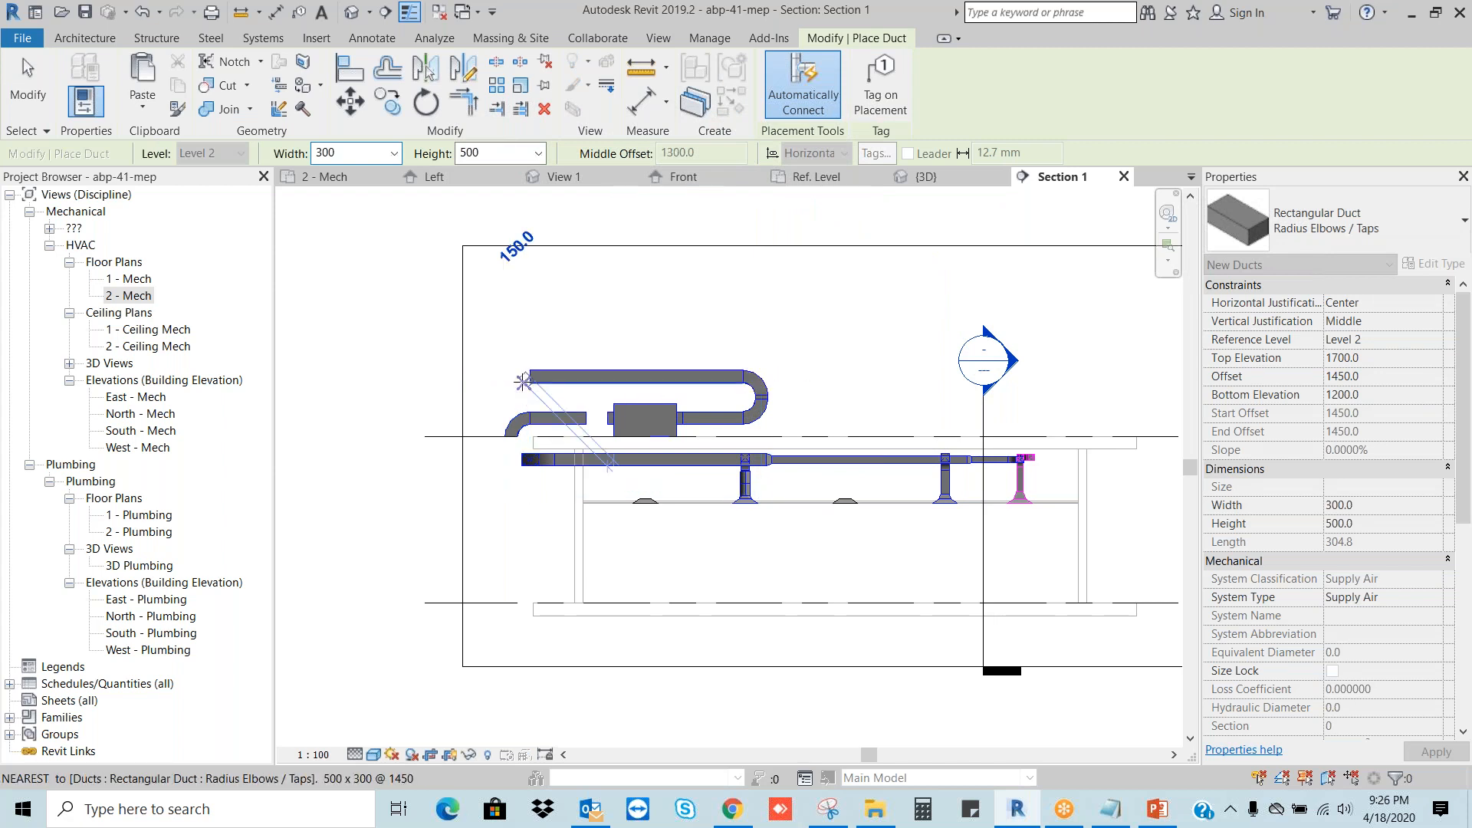
key("Escape")
key("Escape")
Delete the short upper duct with its elbow and the corner pieces at the main duct's open end.
left_click_drag(486, 318, 591, 493)
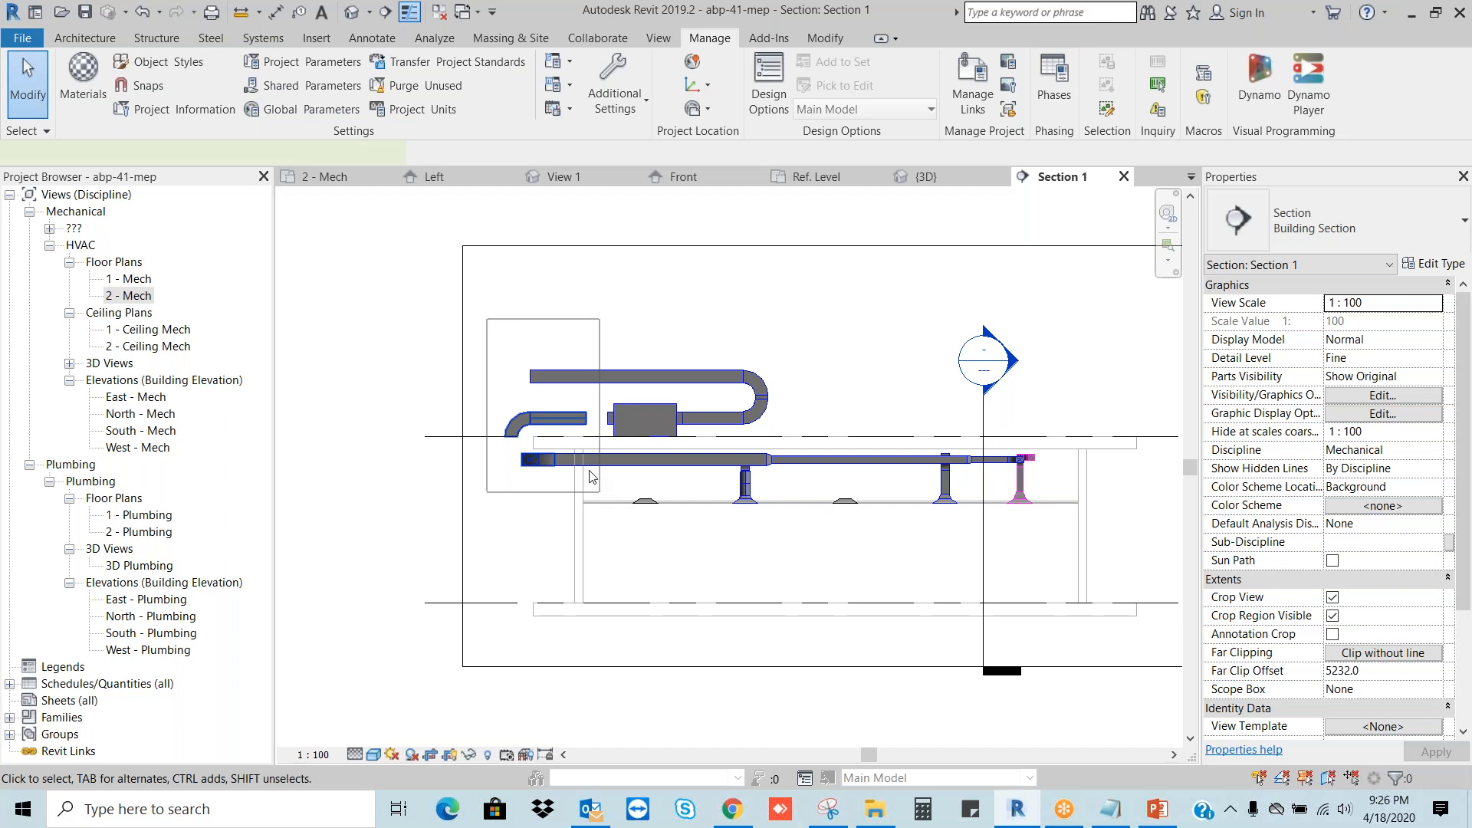
left_click_drag(590, 470, 589, 471)
key("Delete")
Extend the main duct's open end to about 5685 mm duct length, in line with the end of the upper run.
scroll(558, 463, "up", 2)
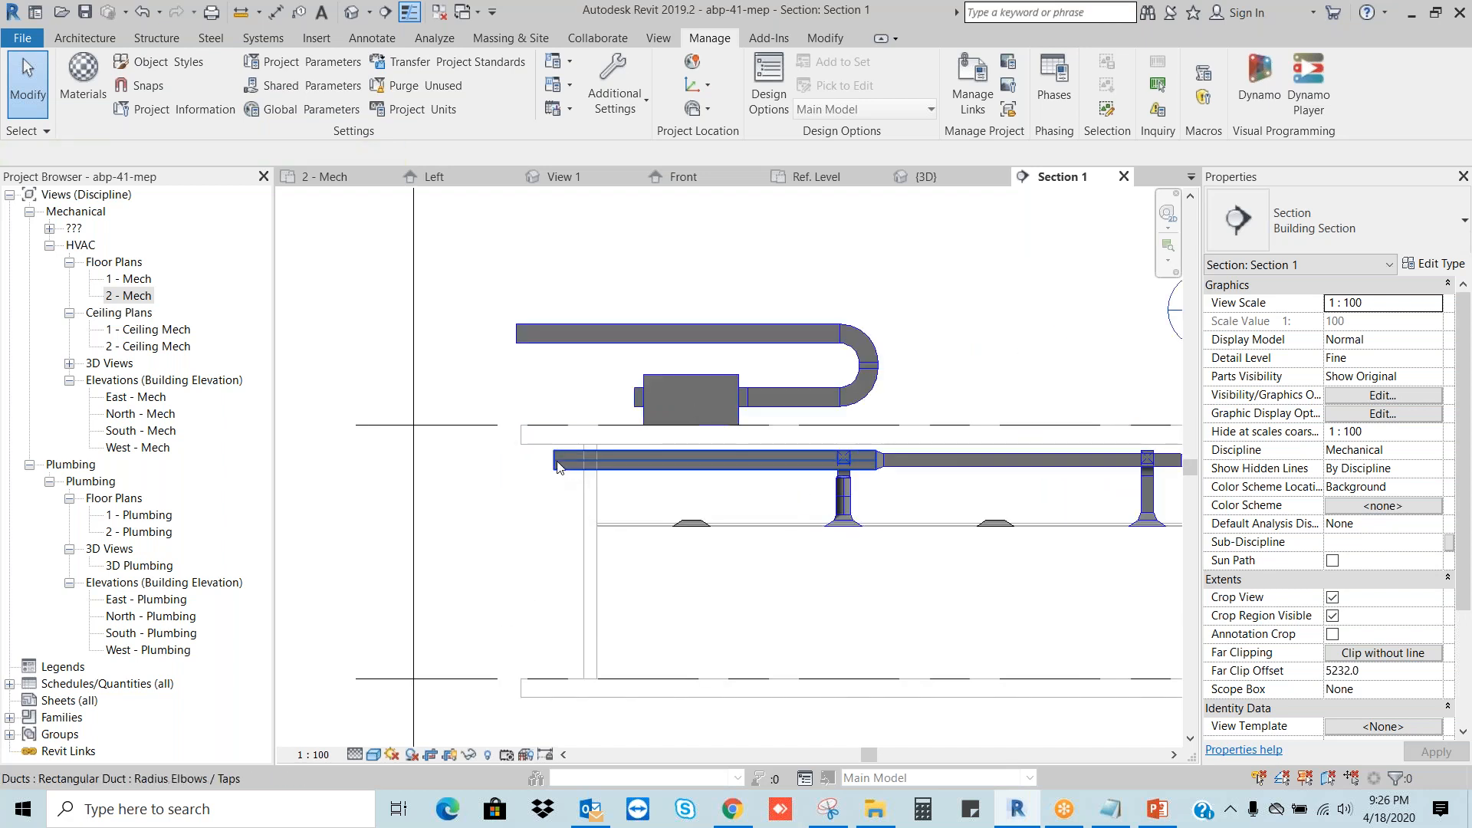
left_click(554, 465)
left_click_drag(553, 460, 515, 460)
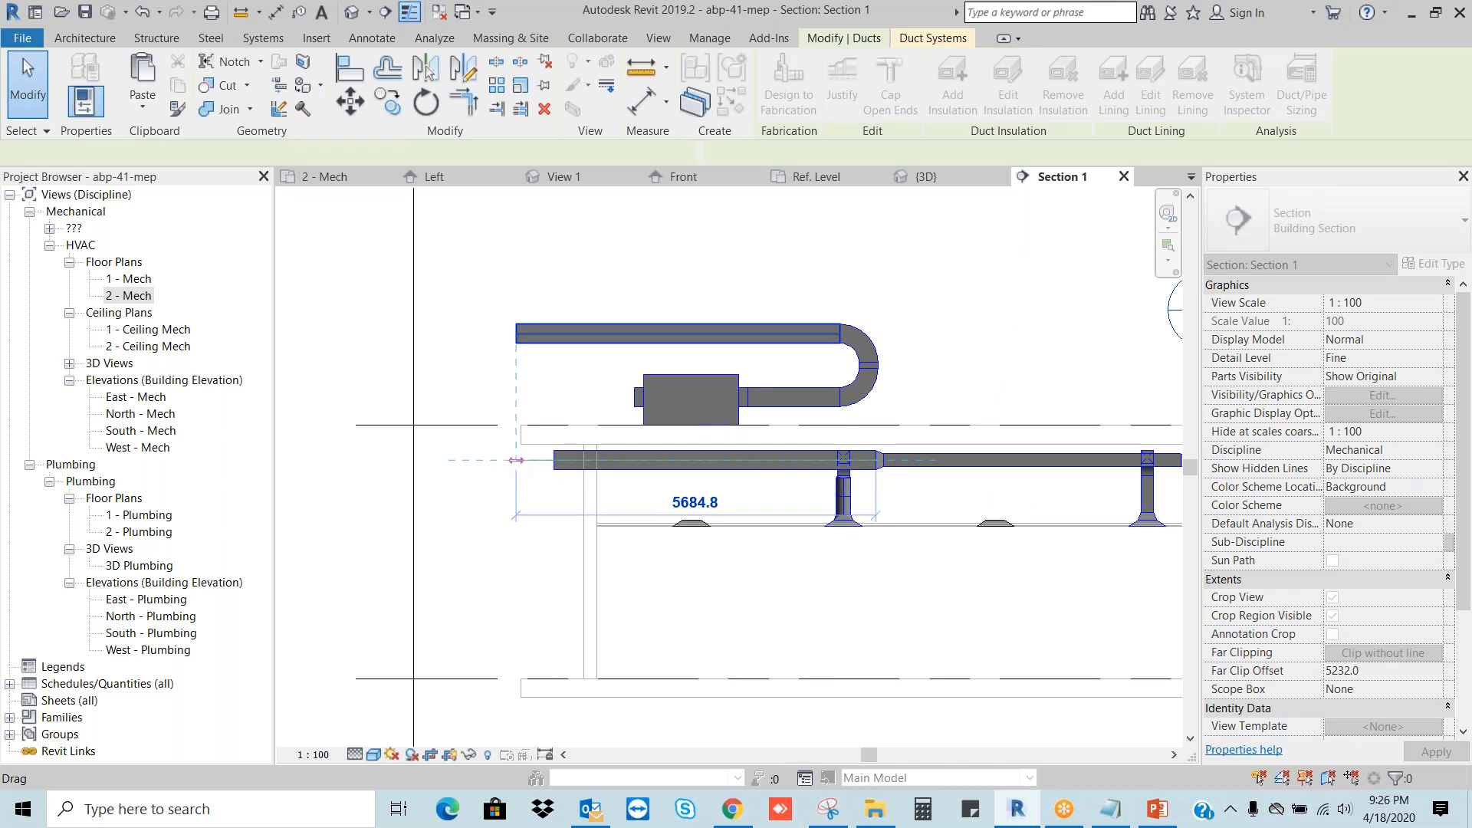
Draw a 400x300 duct 1300 mm straight up from the main duct's open end.
right_click(516, 460)
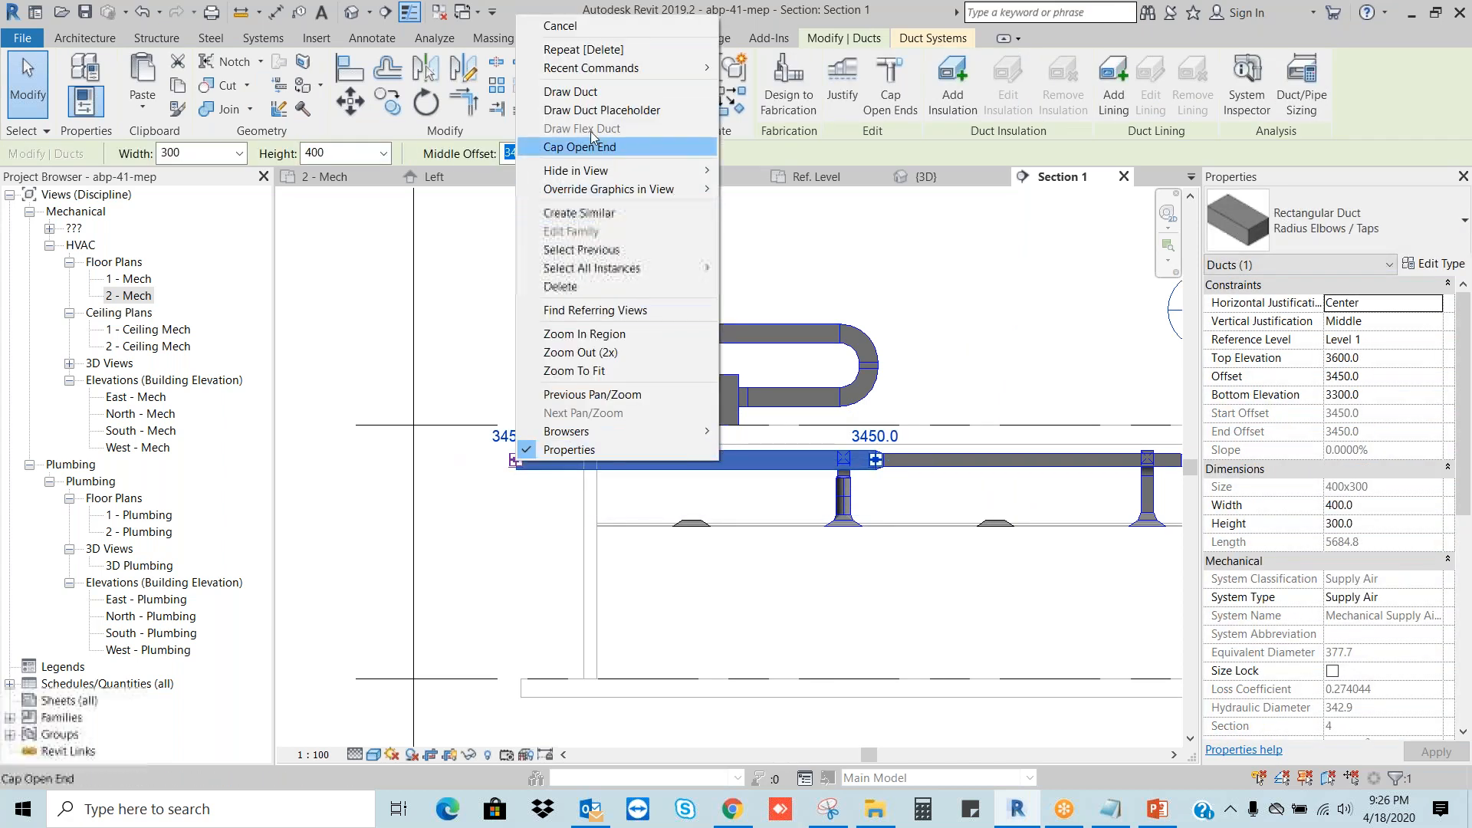
left_click(560, 92)
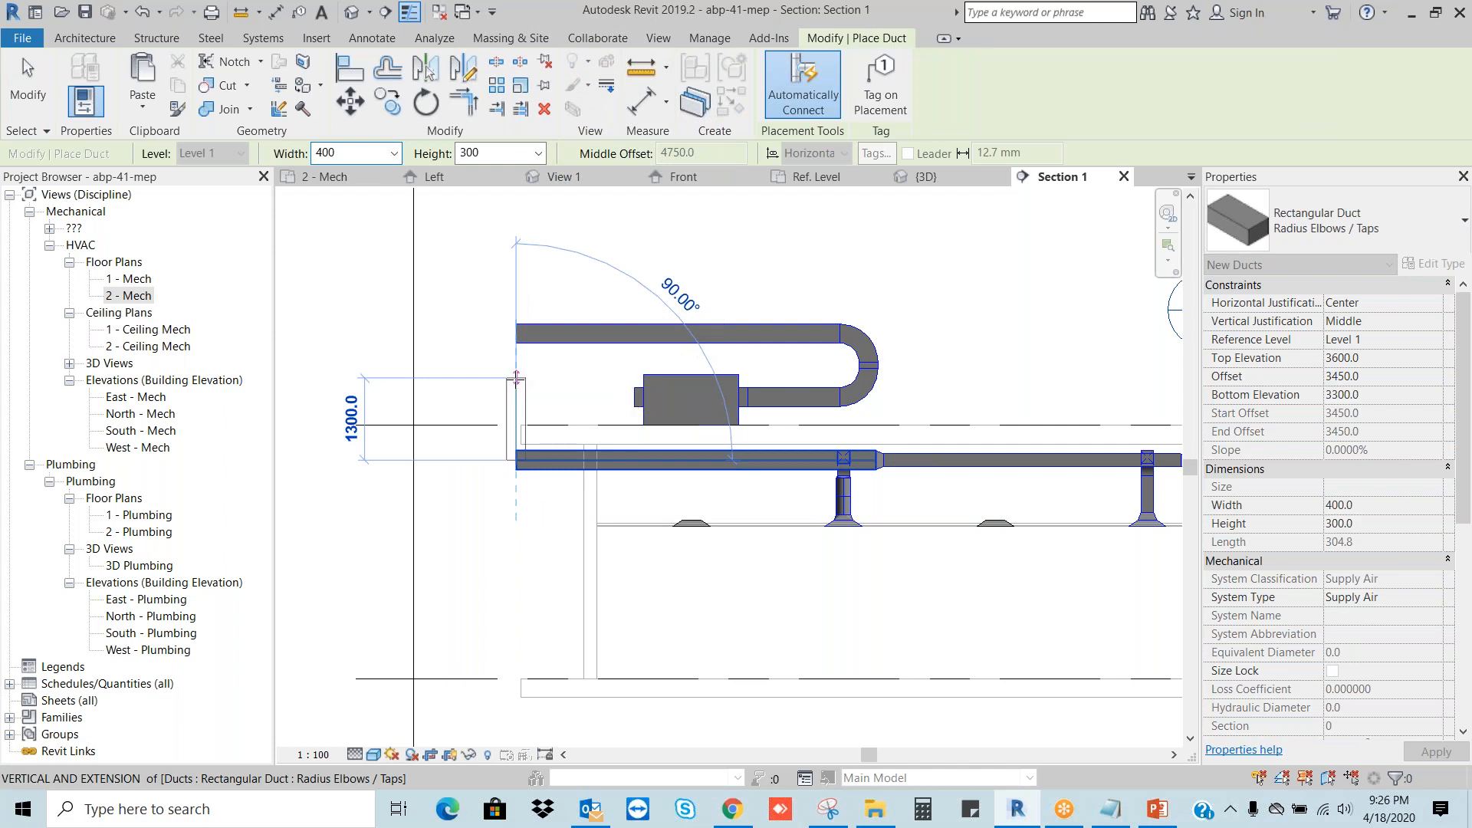
left_click(516, 379)
key("Escape")
key("Escape")
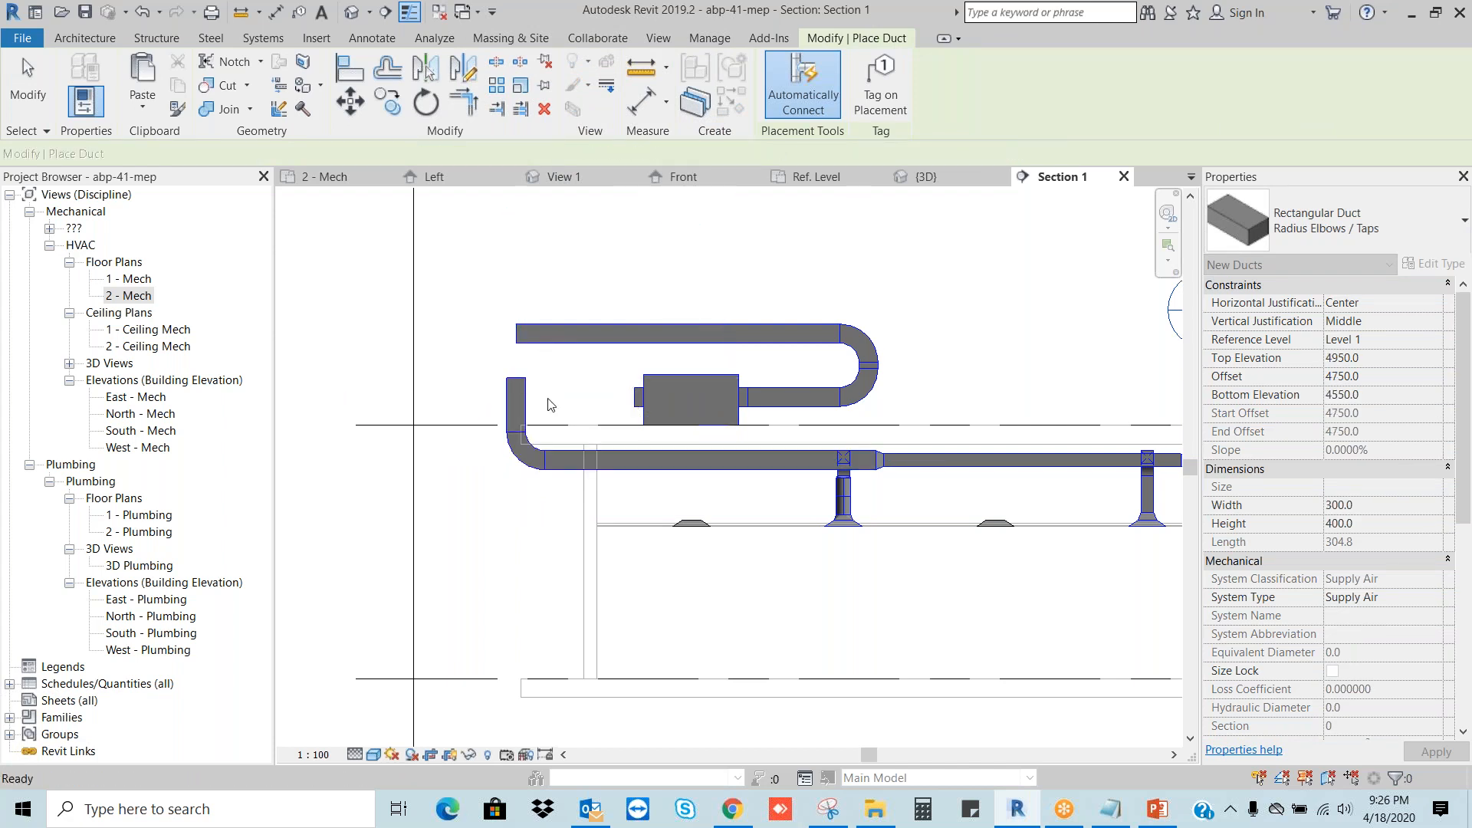
Join the new riser and the upper duct run above the unit with Trim/Extend to Corner.
key("t")
key("r")
left_click(524, 400)
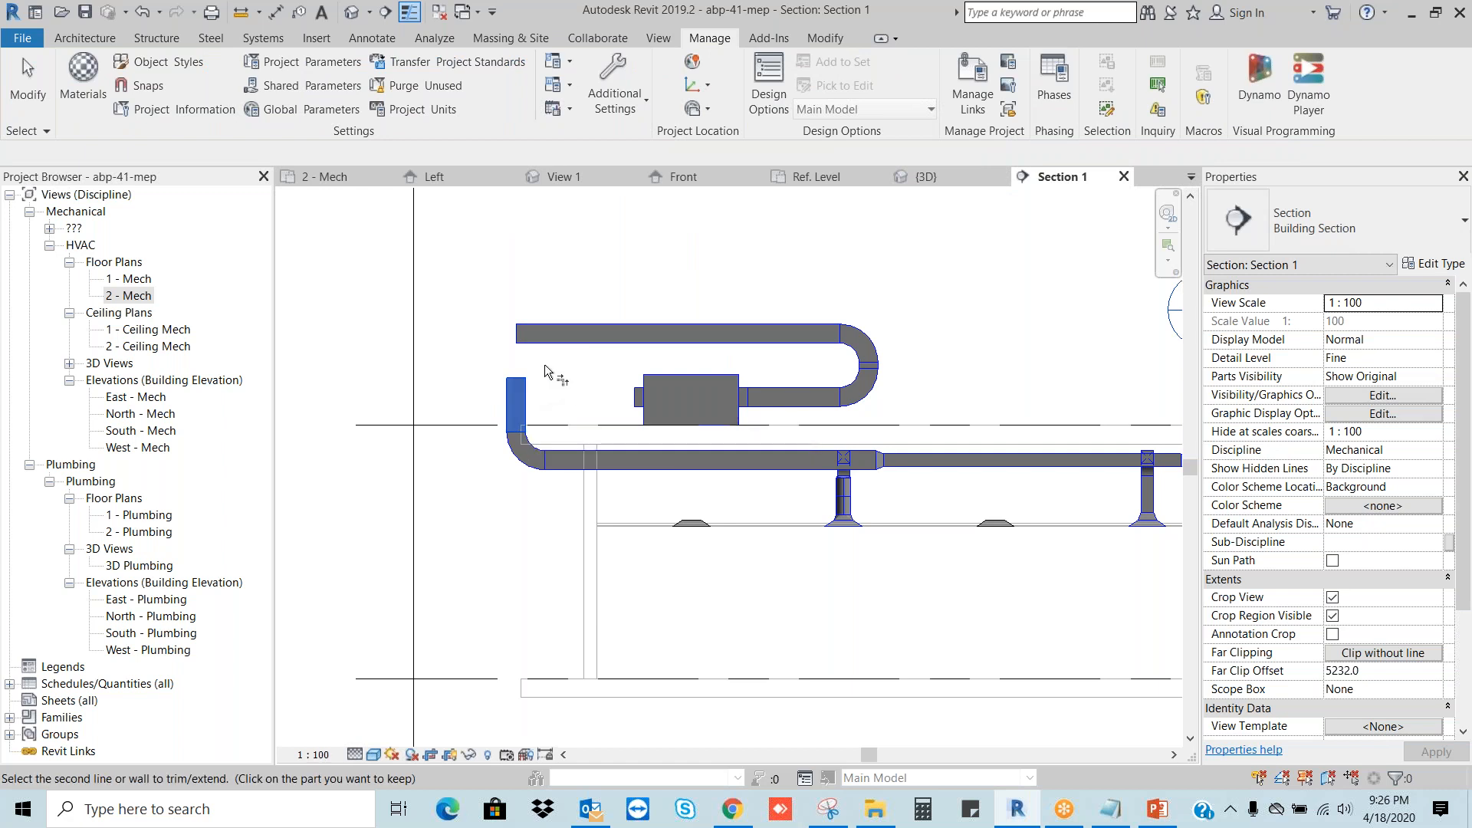
left_click(564, 334)
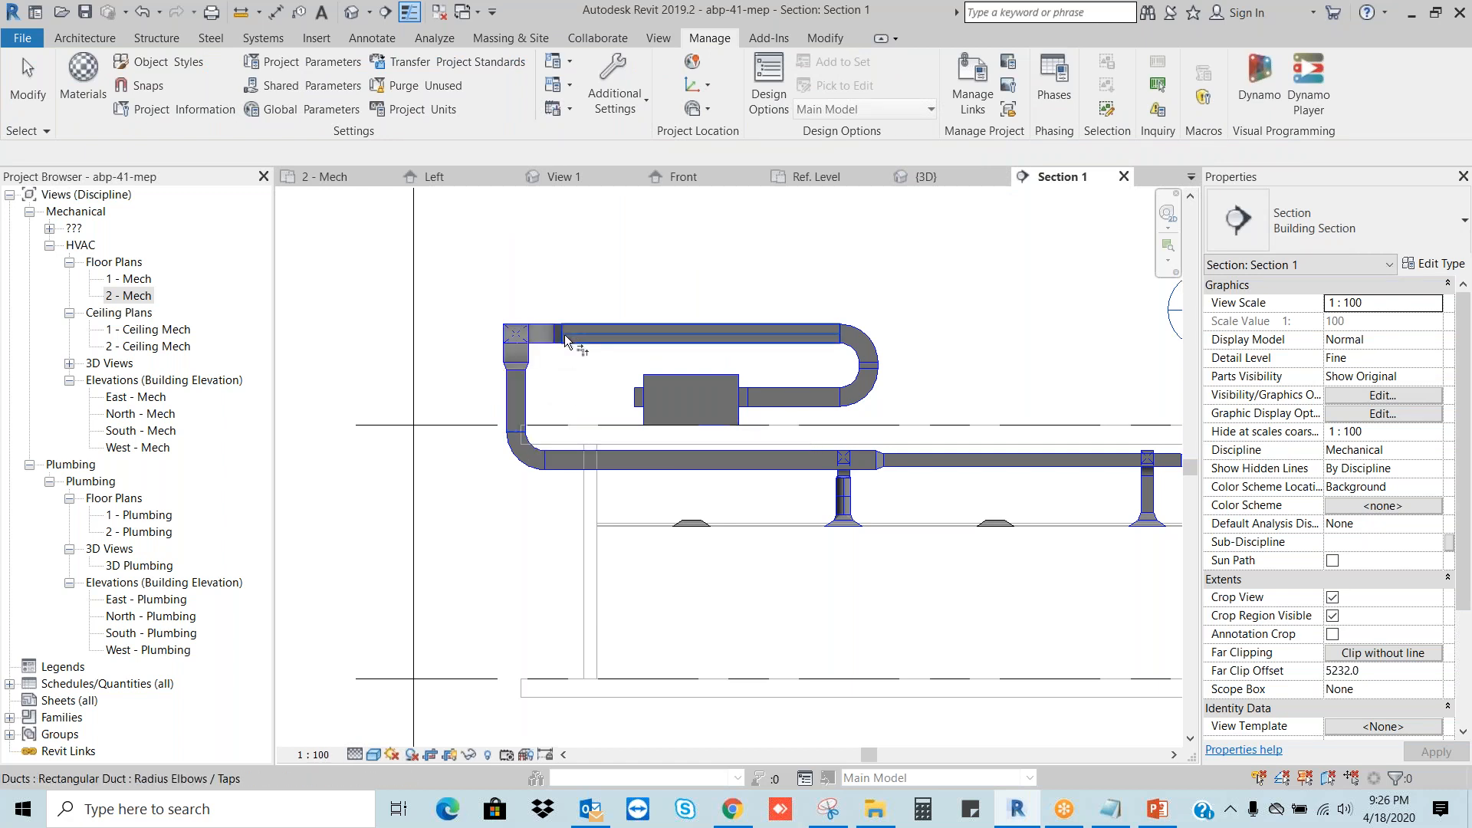
Examine the connection between the riser, the upper duct run and the air handling unit in the 3D view.
left_click(352, 12)
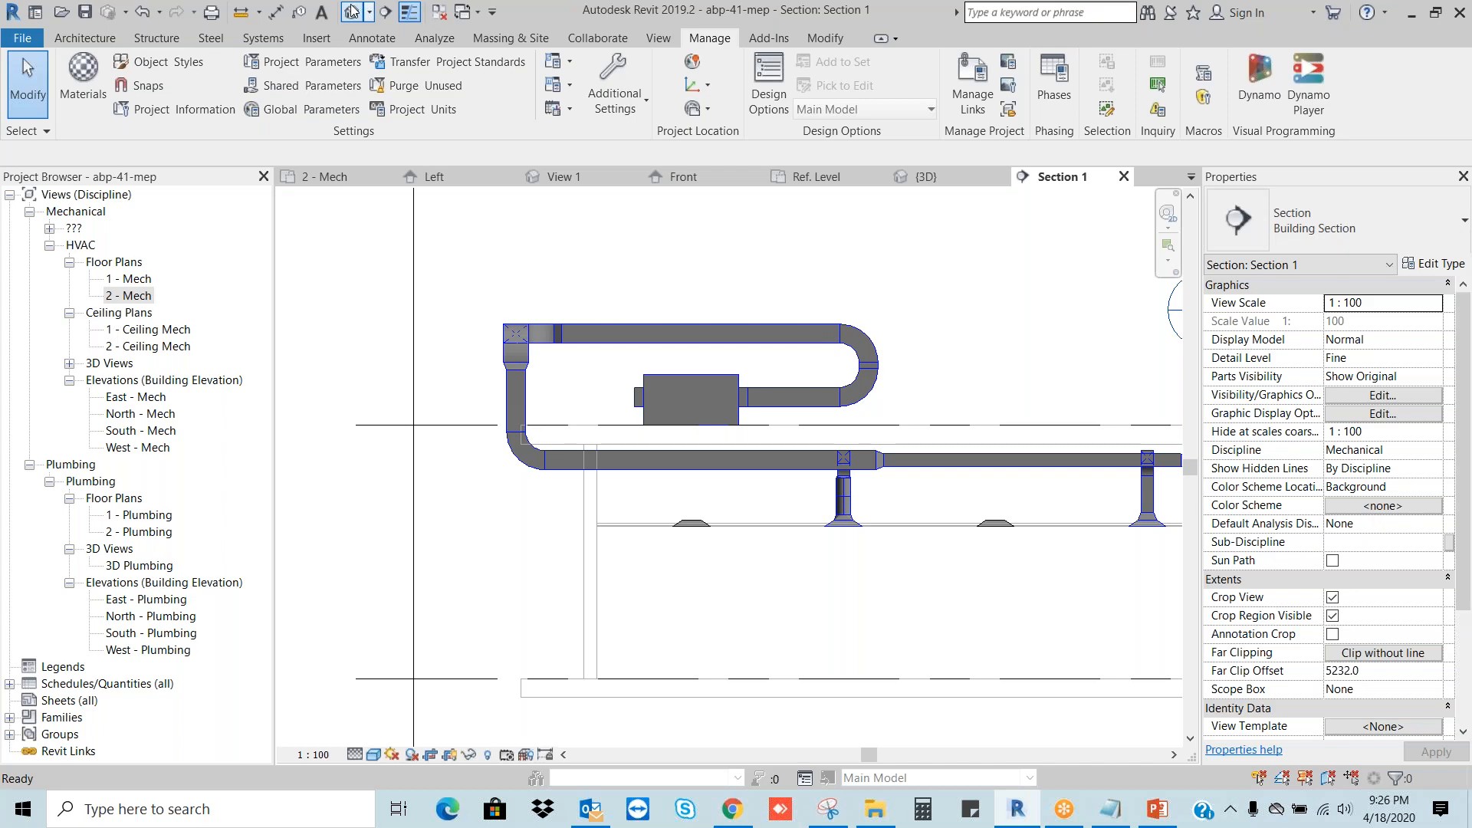
key("Escape")
middle_click_drag(622, 430, 682, 467, "shift")
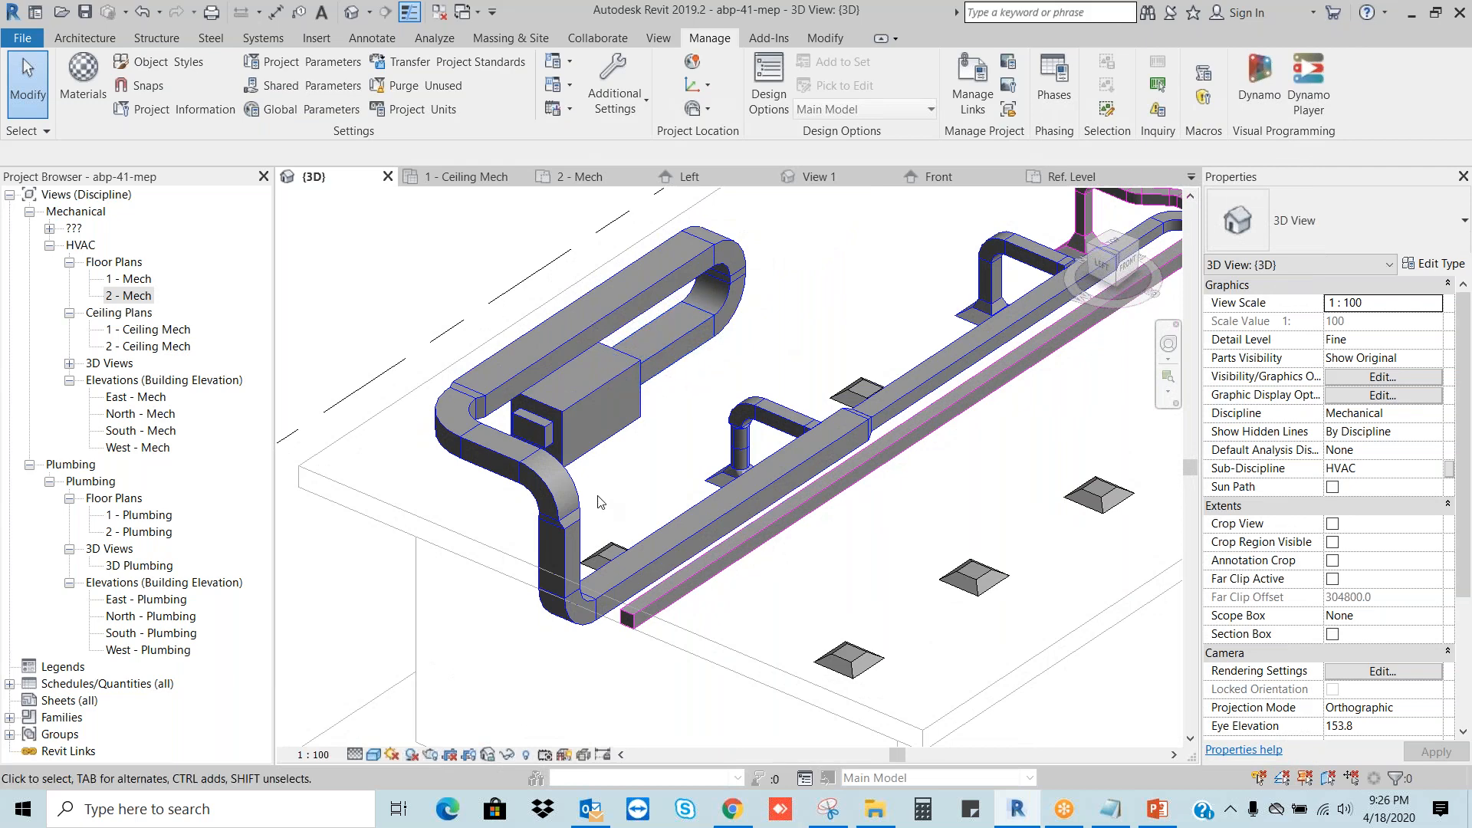
scroll(594, 513, "up", 4)
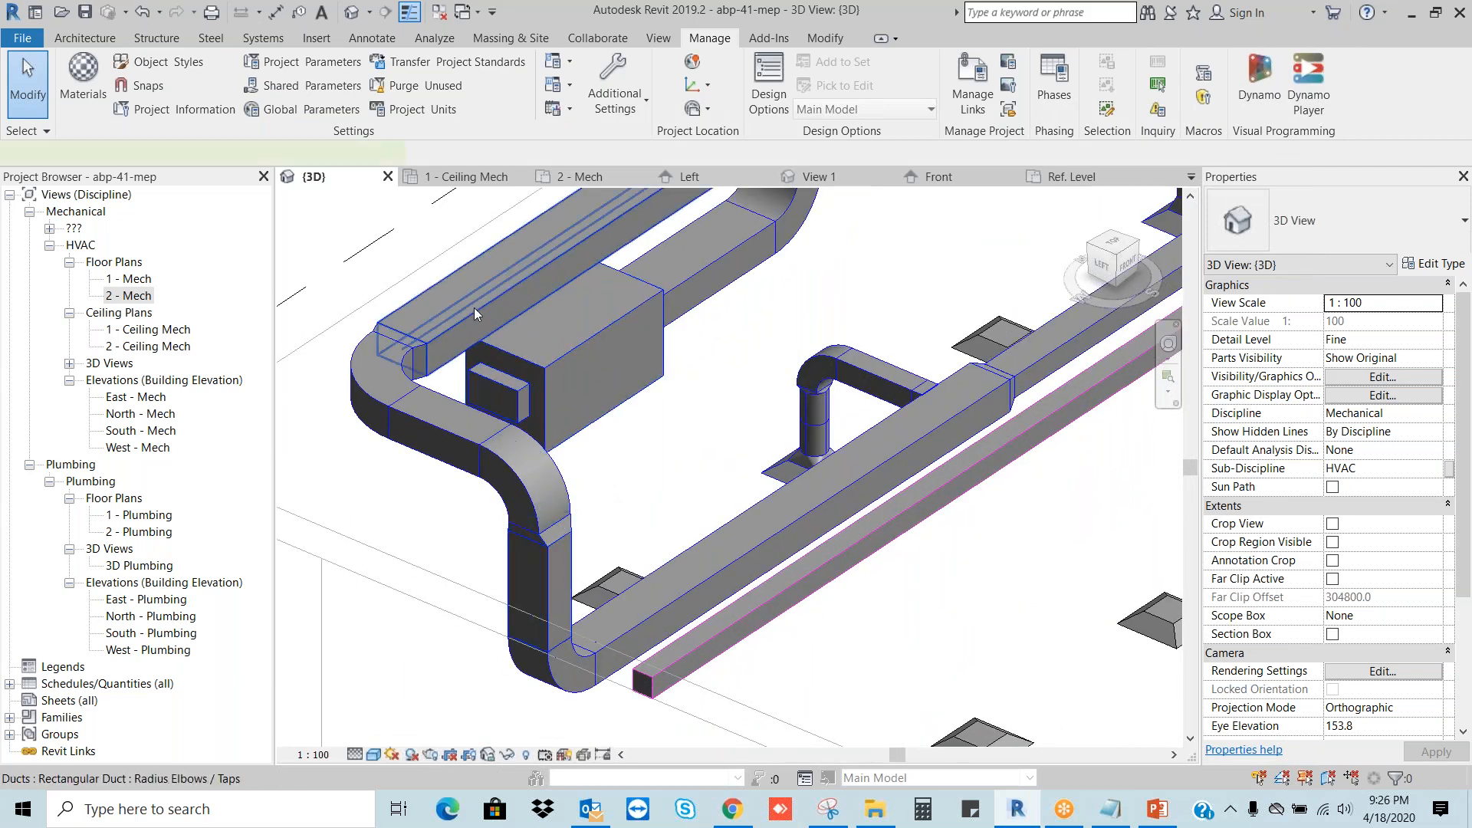
Try to match the long upper duct to the 400x300 connecting duct with Match Type Properties.
left_click(473, 307)
middle_click_drag(674, 492, 619, 627)
key("a")
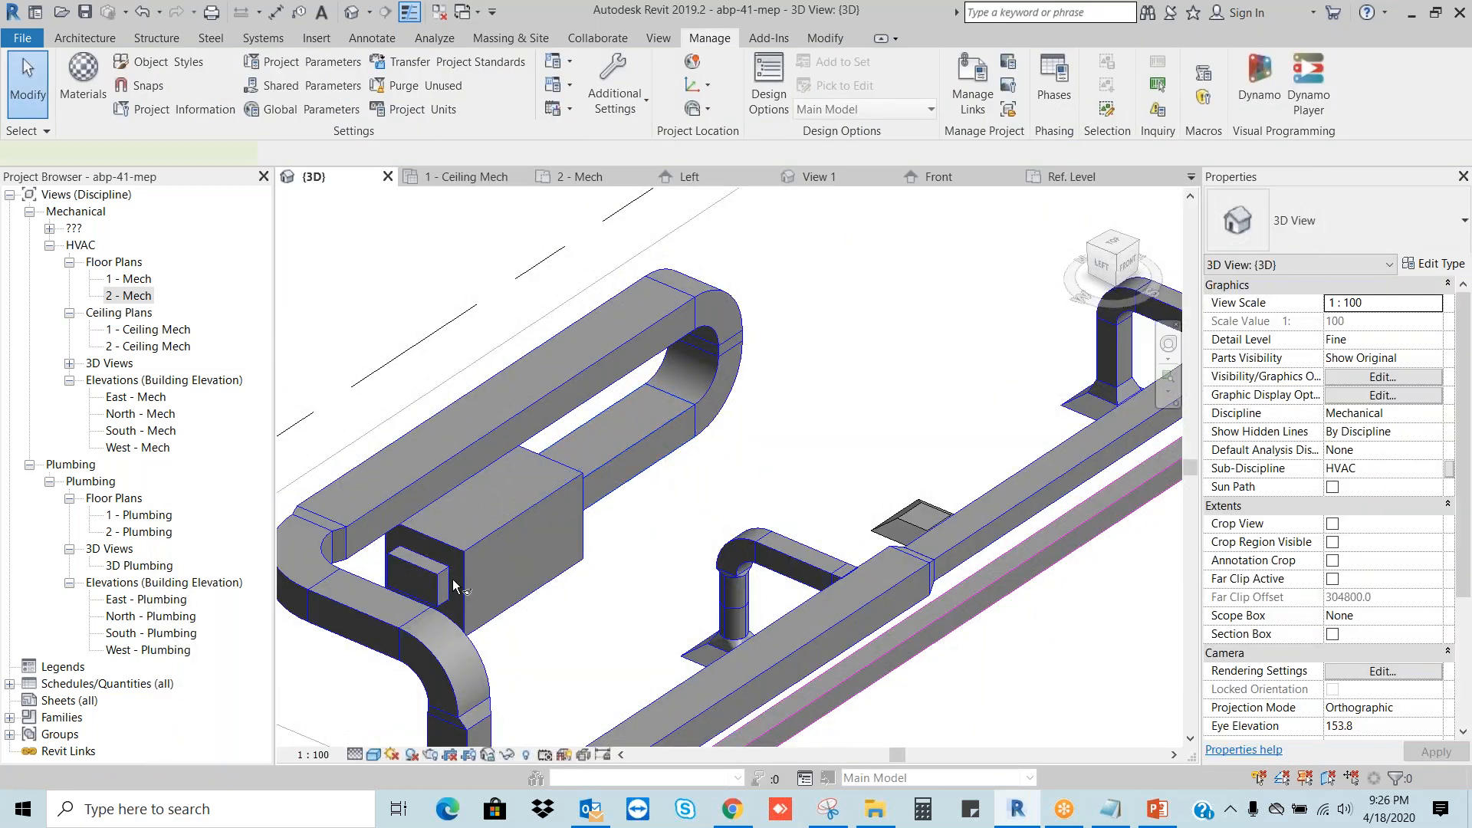
left_click(352, 608)
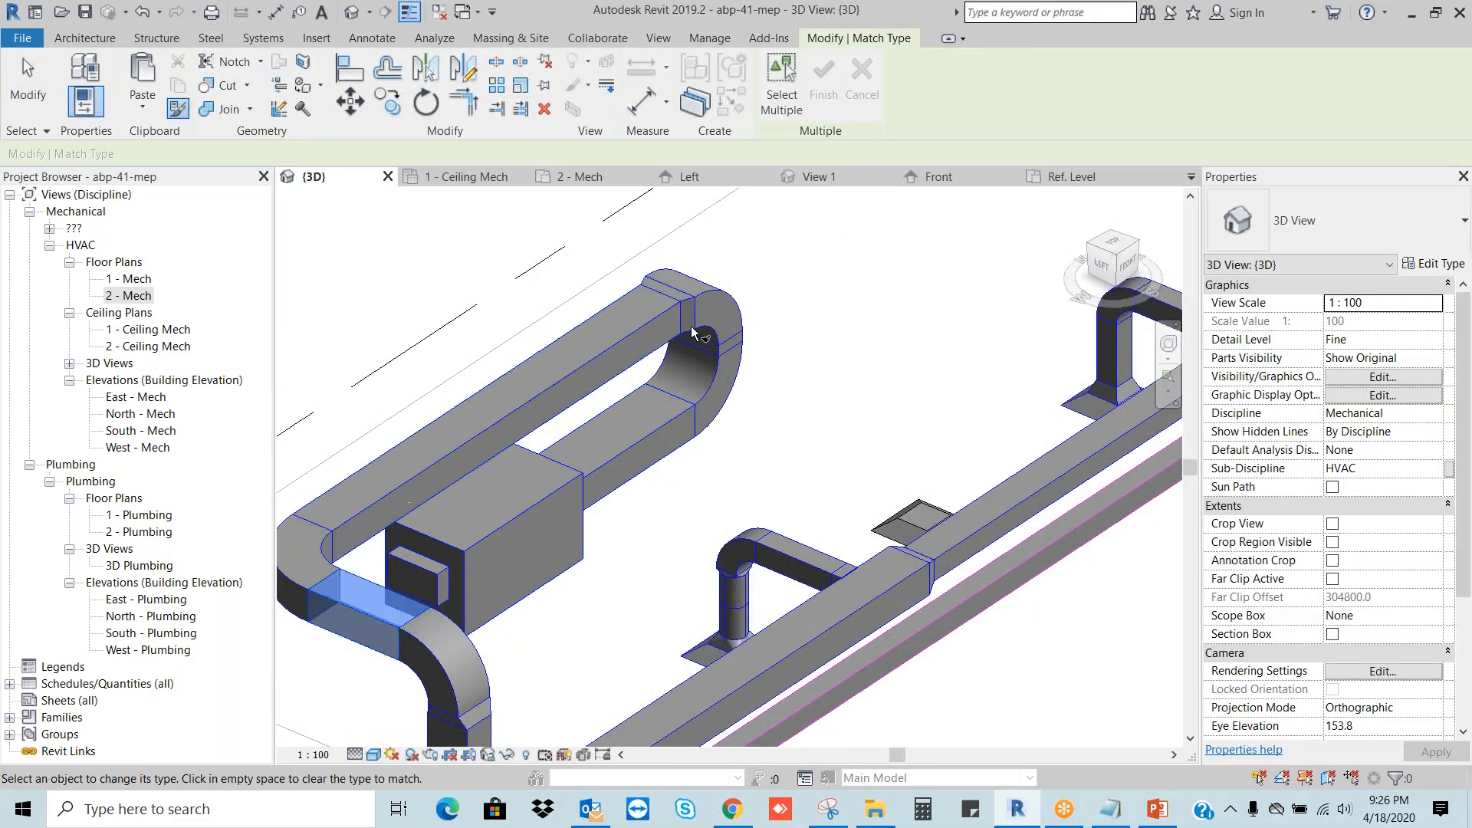
key("Escape")
left_click(635, 340)
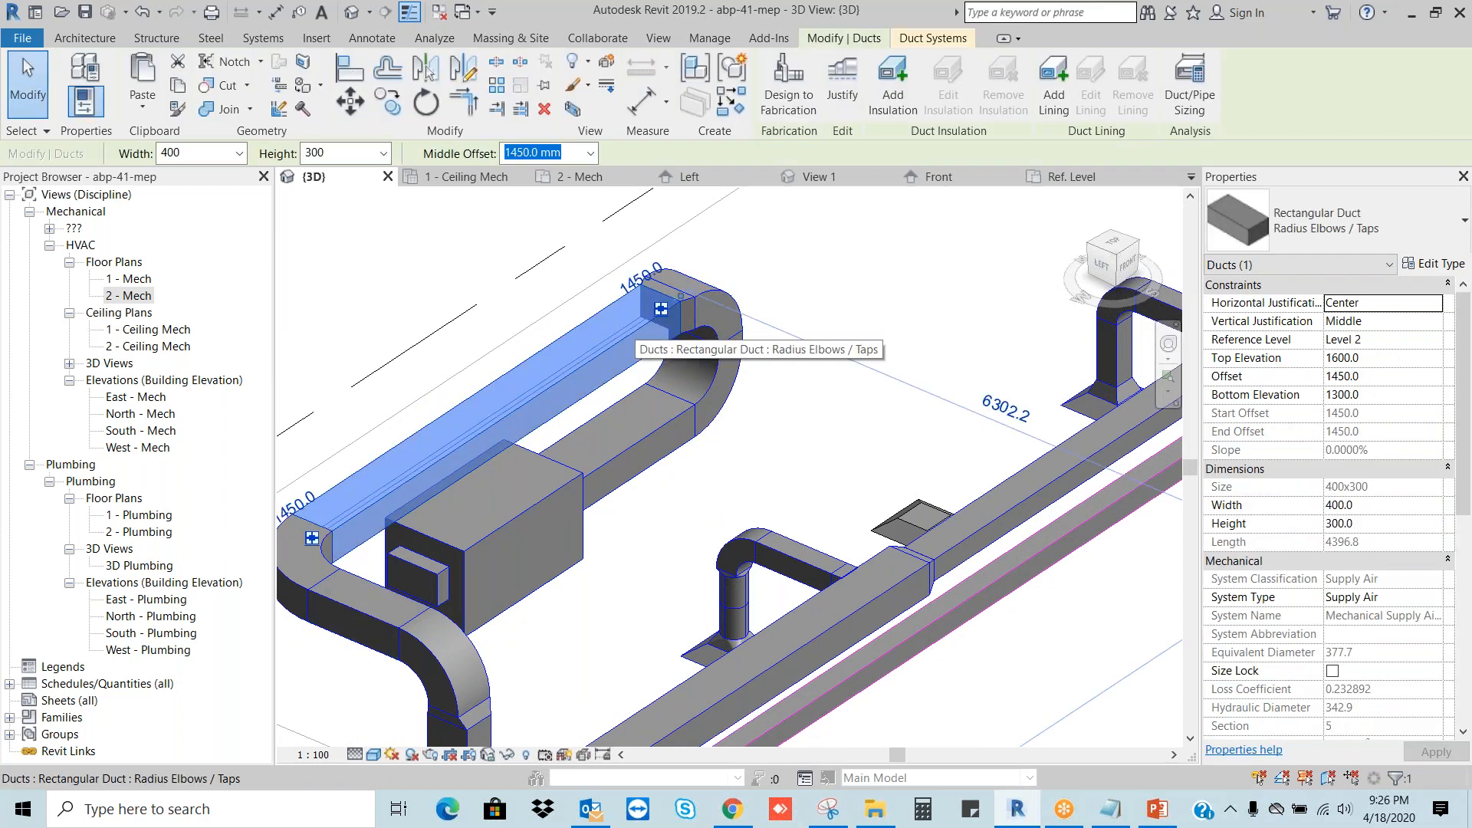
key("Escape")
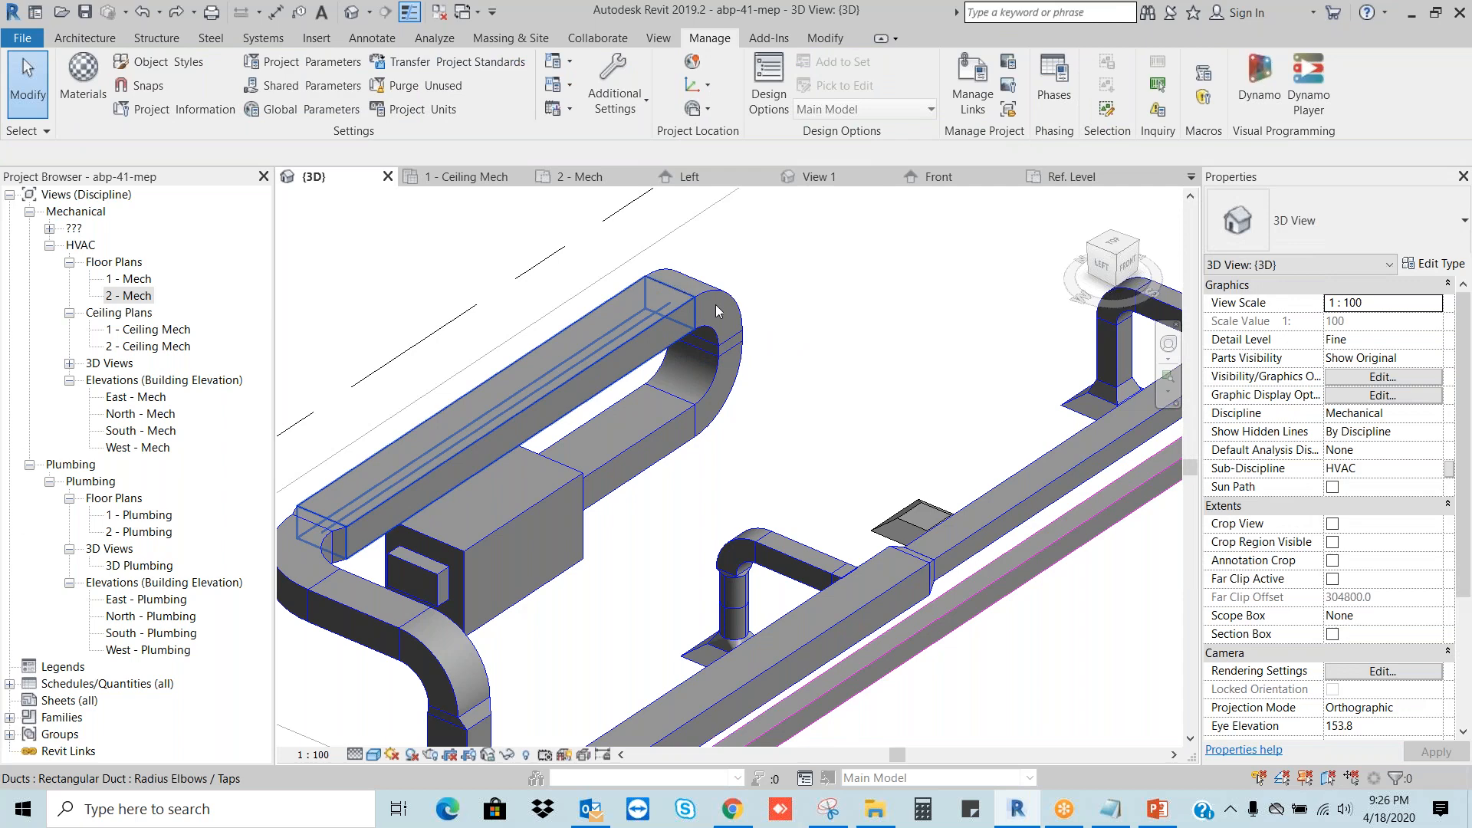
Examine the whole supply duct run around the air handling unit from the opposite side of the 3D view.
scroll(700, 504, "down", 5)
middle_click_drag(829, 474, 713, 454, "shift")
scroll(603, 493, "down", 2)
middle_click_drag(598, 573, 987, 537, "shift")
scroll(476, 509, "up", 2)
middle_click_drag(476, 509, 931, 641)
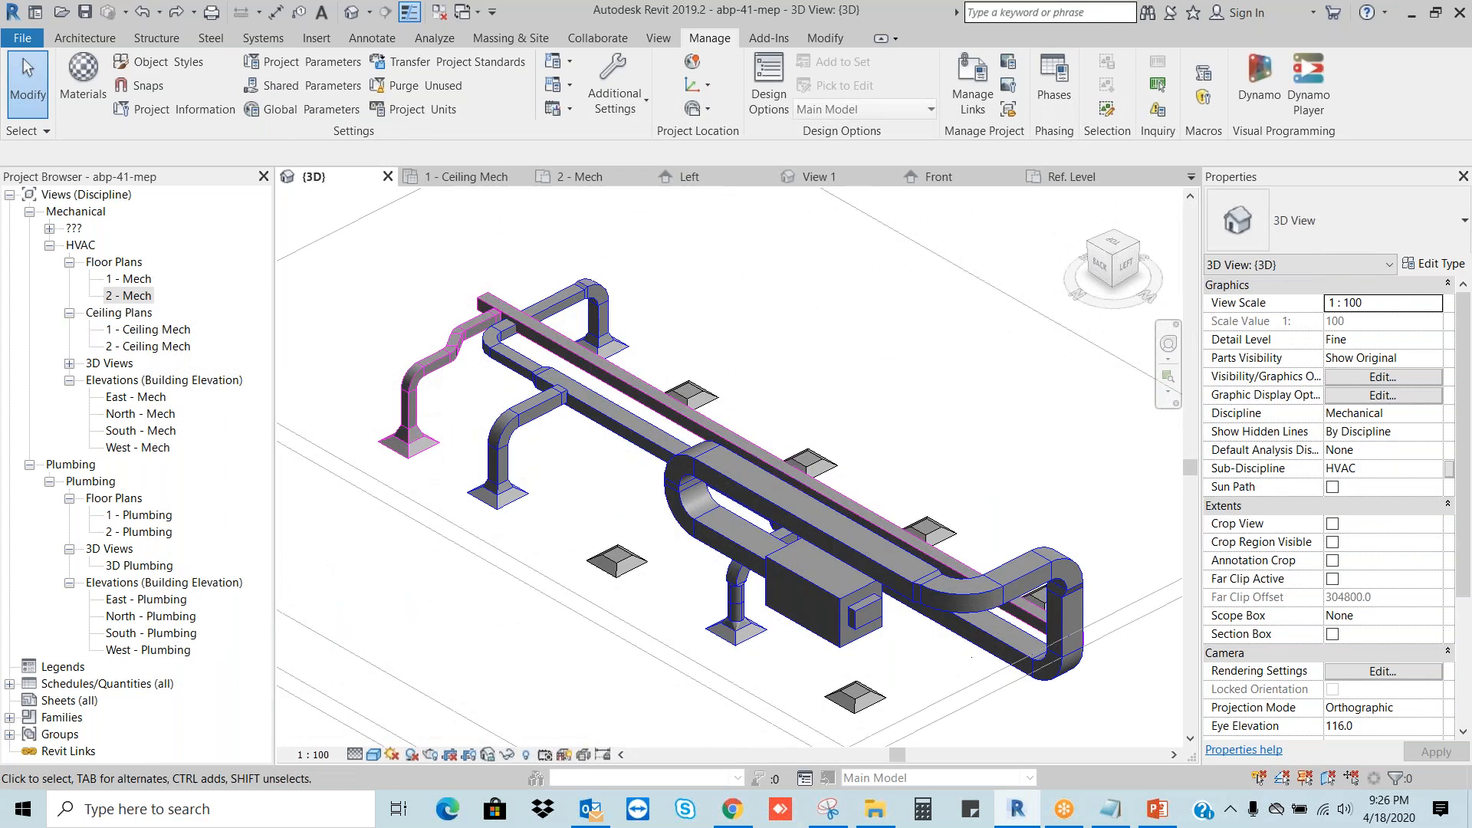
Open the 1 - Mech floor plan and examine the complete layout of ducts and air terminals.
double_click(138, 279)
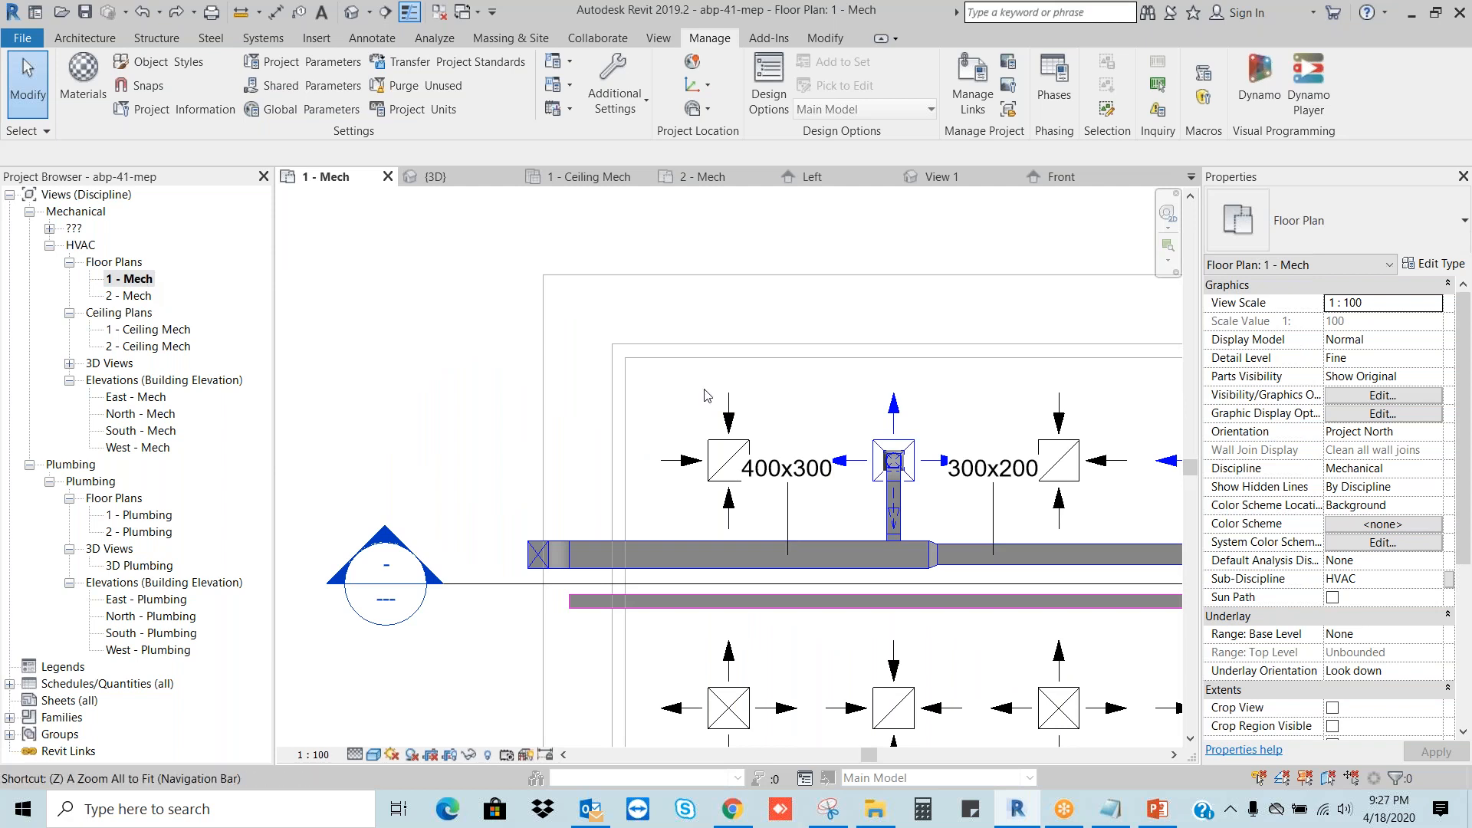
key("a")
key("z")
key("r")
left_click_drag(569, 360, 839, 513)
scroll(829, 505, "up", 1)
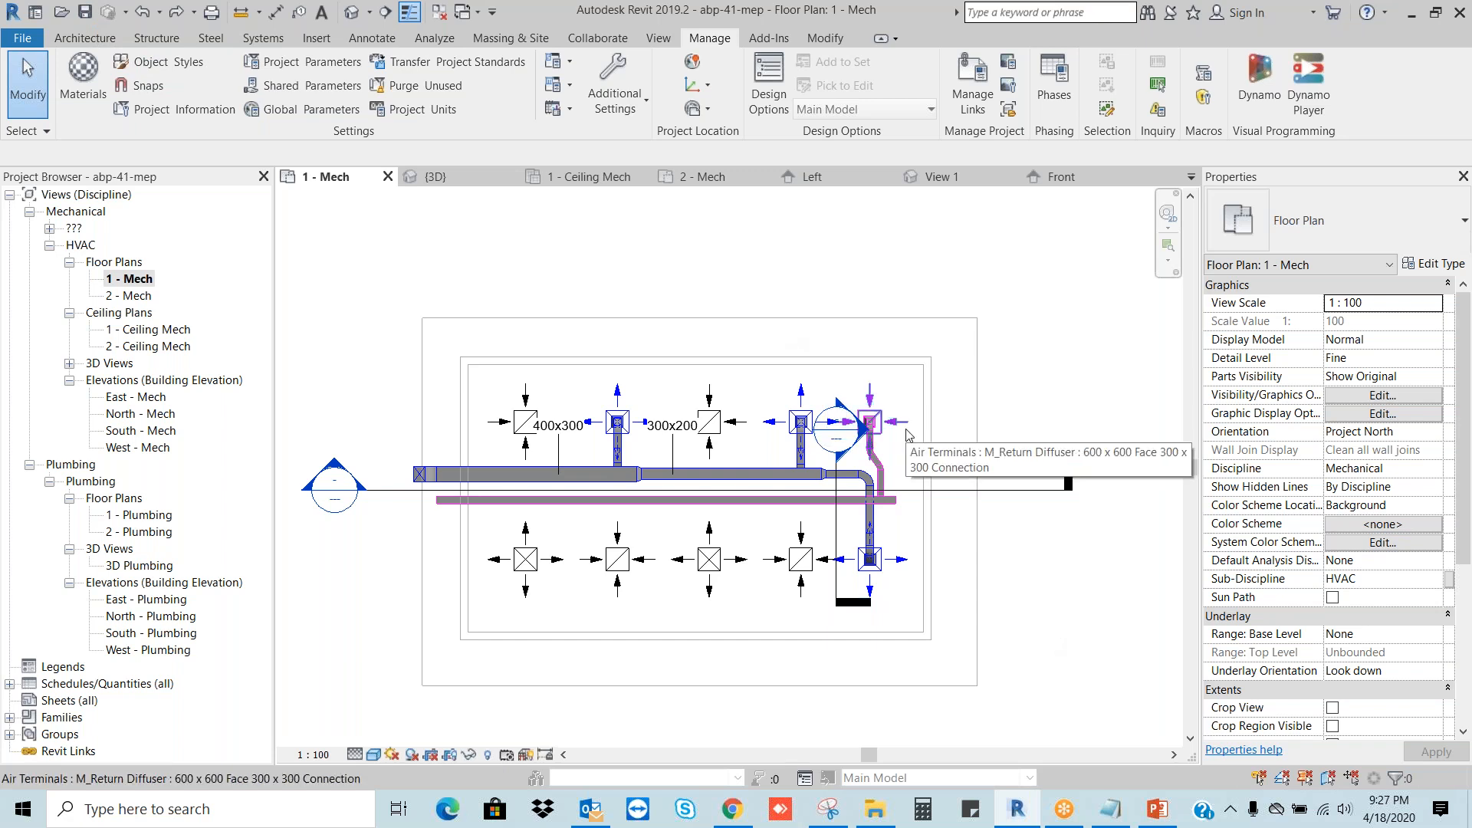
scroll(566, 518, "up", 1)
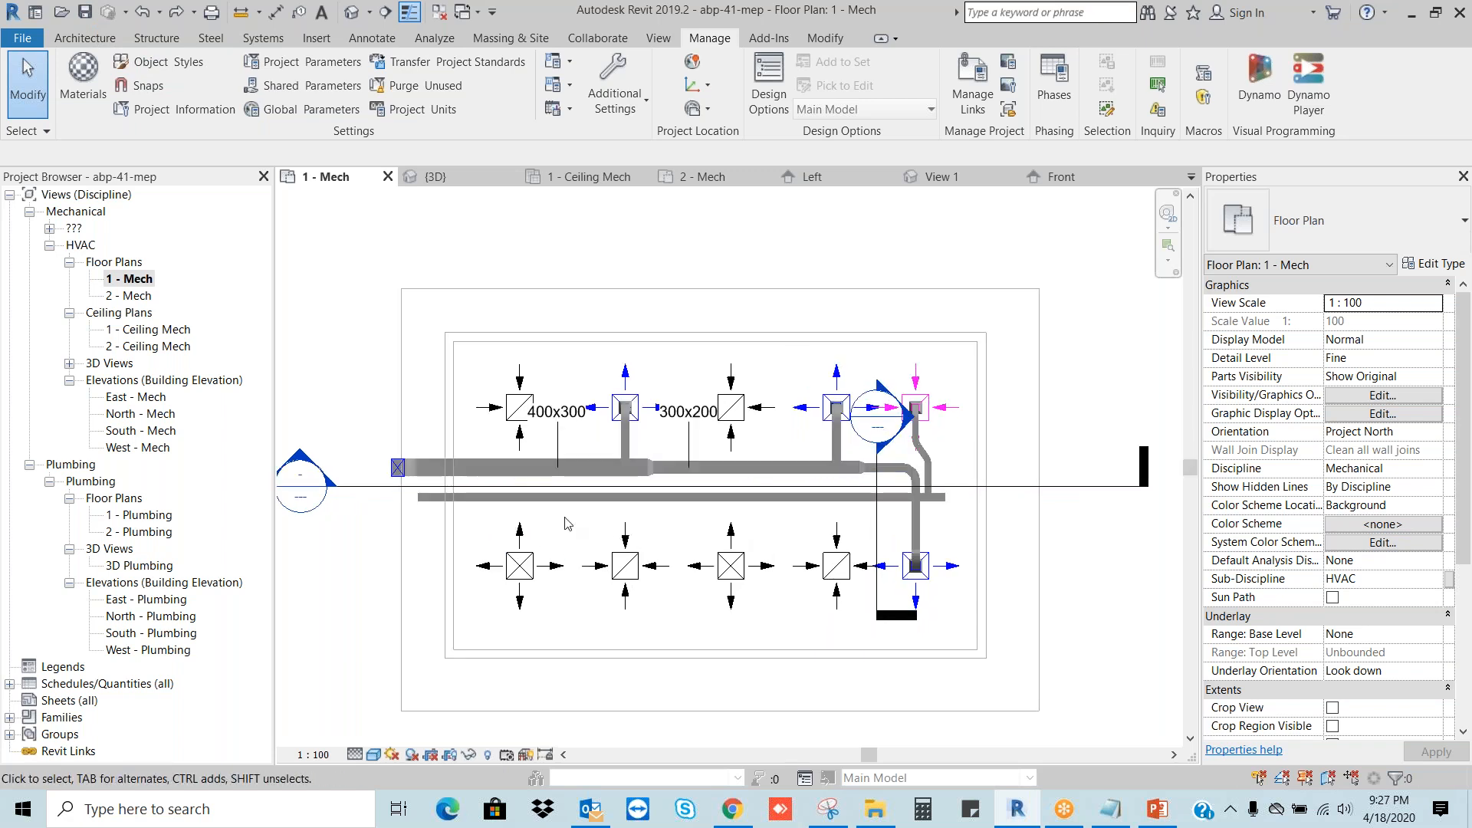
scroll(652, 521, "down", 1)
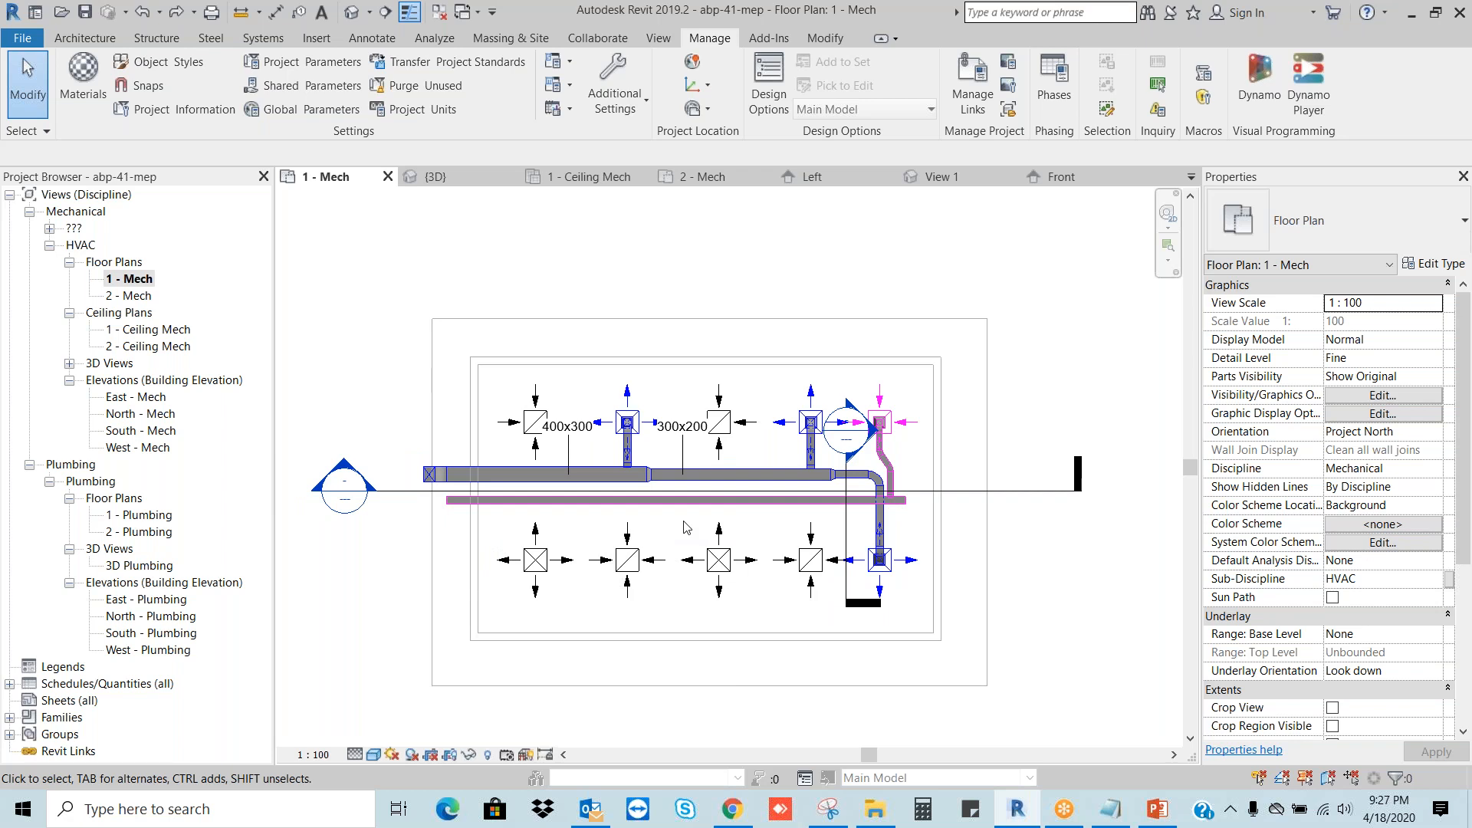